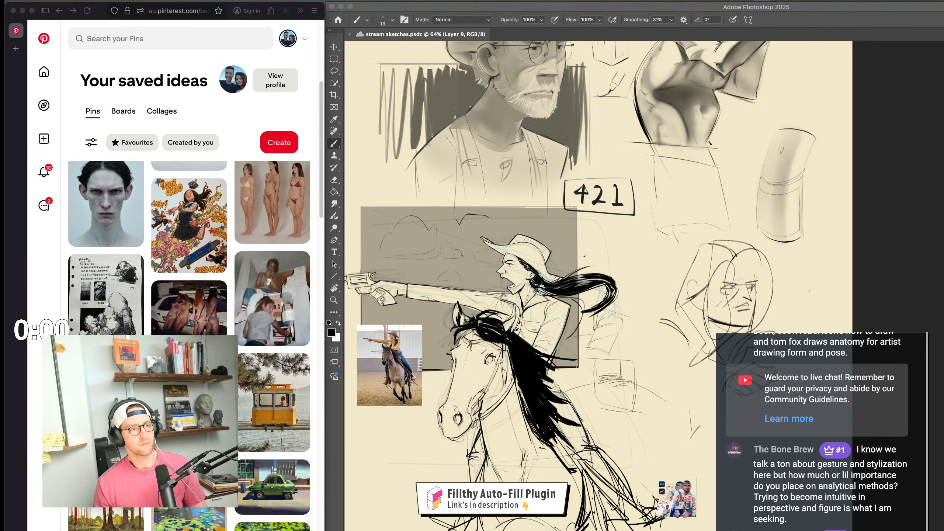
{"action": "left_click", "coordinate": [665, 351]}
{"action": "left_click_drag", "start_coordinate": [716, 346], "coordinate": [599, 470]}
{"action": "scroll", "coordinate": [617, 319], "scroll_direction": "up", "scroll_amount": 3}
{"action": "left_click_drag", "start_coordinate": [620, 326], "coordinate": [603, 397]}
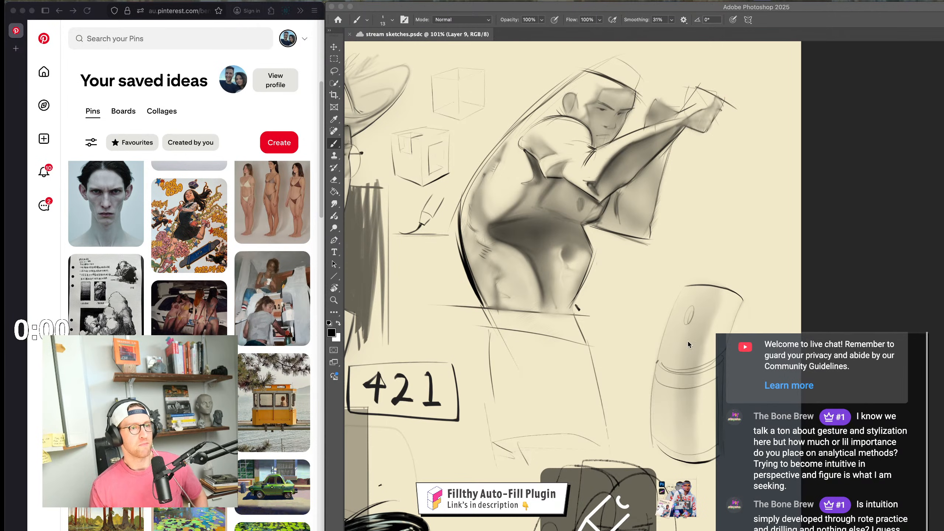
{"action": "left_click", "coordinate": [650, 342]}
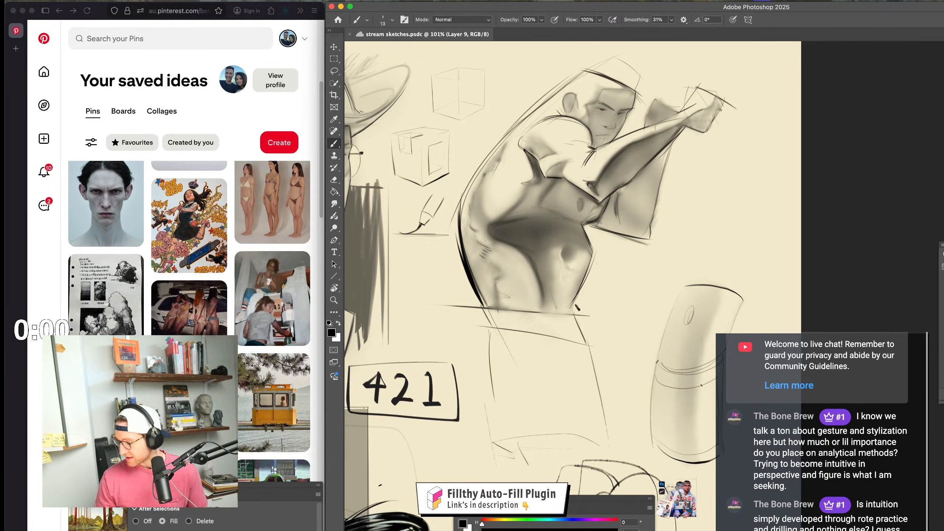
{"action": "key", "text": "z"}
{"action": "mouse_move", "coordinate": [632, 319]}
{"action": "left_mouse_down"}
{"action": "mouse_move", "coordinate": [609, 322]}
{"action": "mouse_move", "coordinate": [626, 323]}
{"action": "left_mouse_up"}
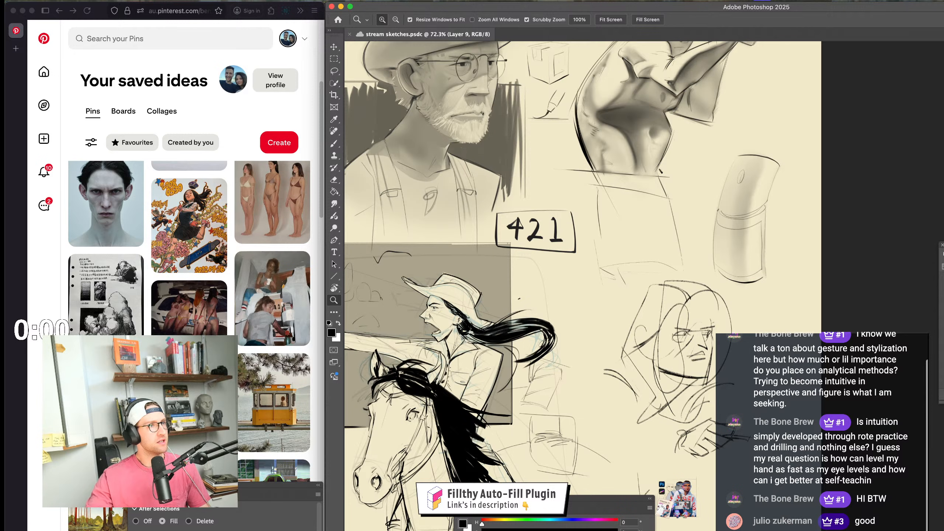
{"action": "key", "text": "super+Tab"}
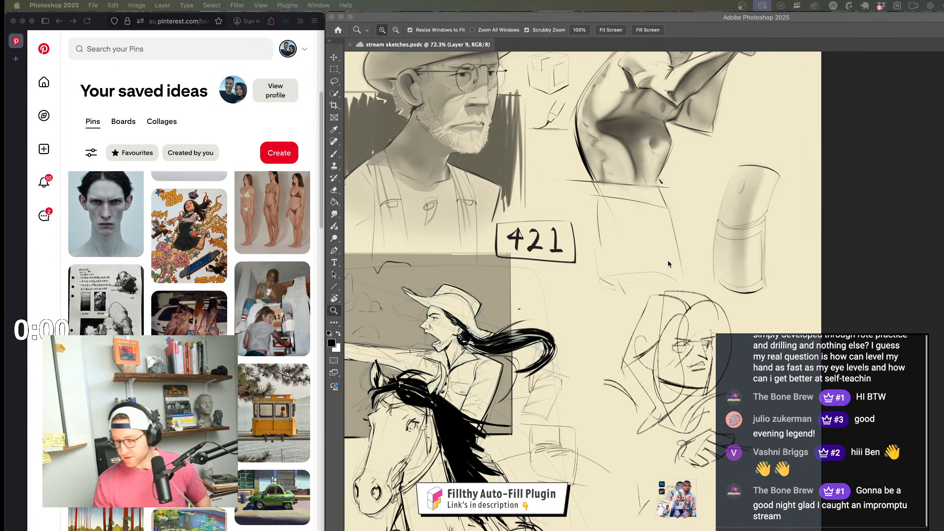
Step: Add a new layer to the stream sketches document for a fresh drawing near the hooded figure
{"action": "left_click_drag", "start_coordinate": [745, 366], "coordinate": [687, 388]}
{"action": "key", "text": "alt+shift+super+n"}
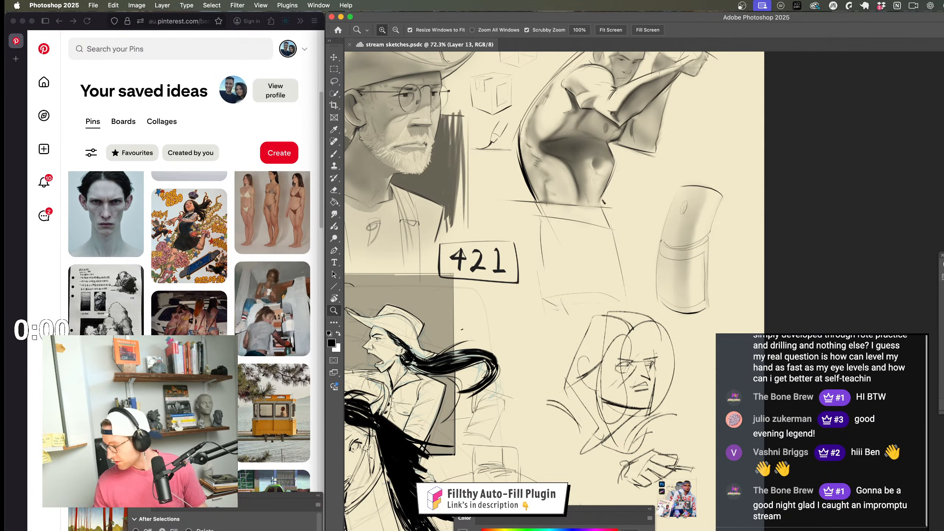
{"action": "scroll", "coordinate": [645, 360], "scroll_direction": "up", "scroll_amount": 5}
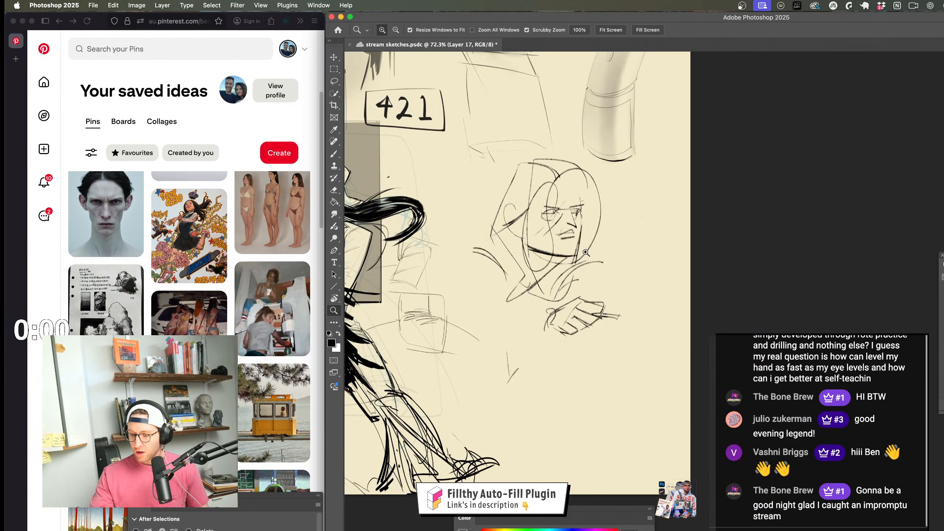
{"action": "left_click_drag", "start_coordinate": [607, 338], "coordinate": [608, 374]}
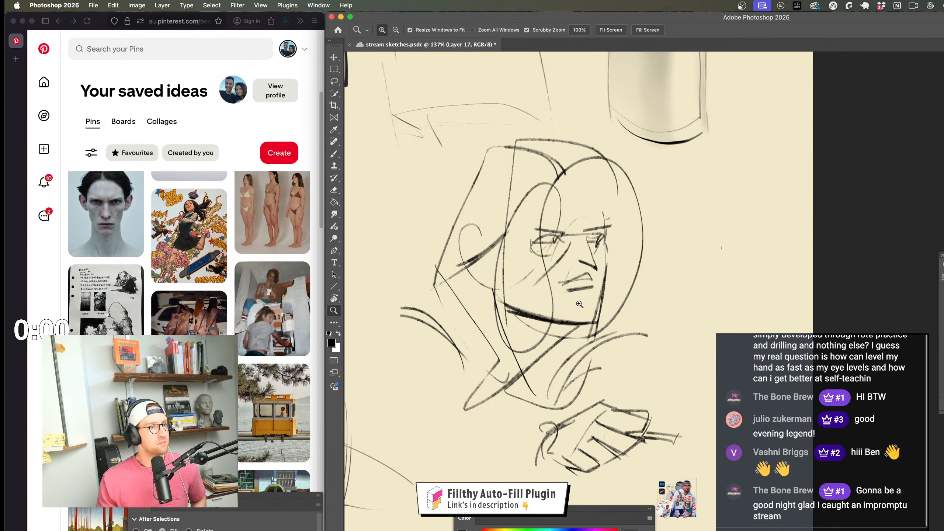
{"action": "left_click_drag", "start_coordinate": [568, 326], "coordinate": [573, 302]}
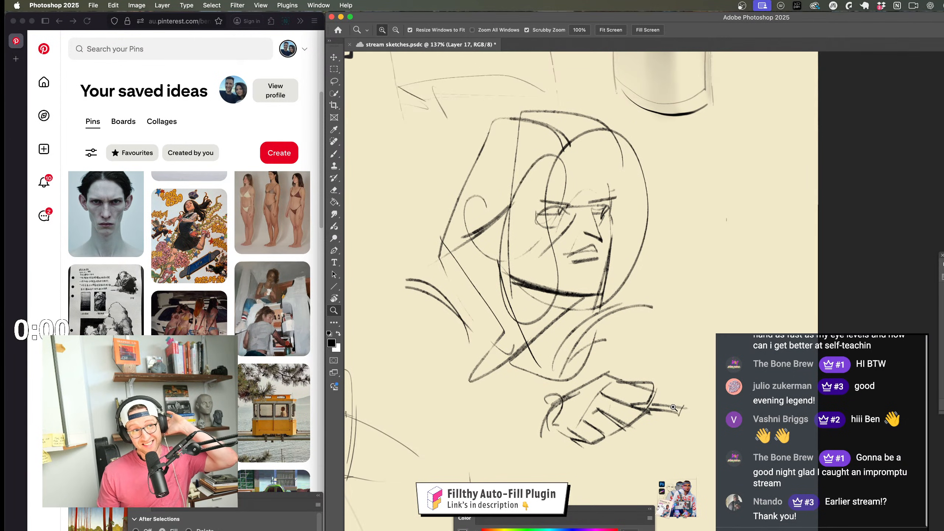
{"action": "mouse_move", "coordinate": [670, 323]}
{"action": "left_mouse_down"}
{"action": "mouse_move", "coordinate": [707, 344]}
{"action": "mouse_move", "coordinate": [613, 335]}
{"action": "mouse_move", "coordinate": [564, 283]}
{"action": "mouse_move", "coordinate": [539, 285]}
{"action": "mouse_move", "coordinate": [582, 358]}
{"action": "left_mouse_up"}
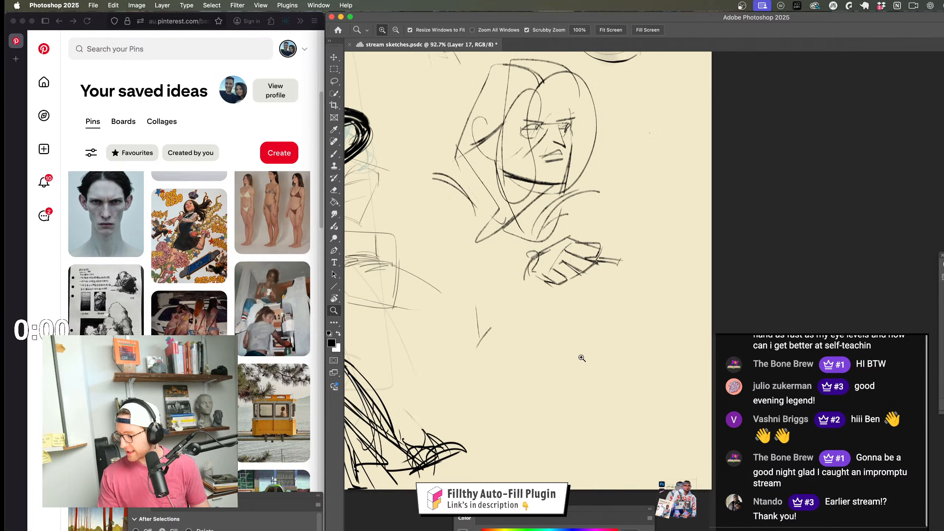
Step: Switch to the Brush tool and choose the Flat flowy brush from the lighting brush set
{"action": "key", "text": "b"}
{"action": "scroll", "coordinate": [554, 341], "scroll_direction": "up", "scroll_amount": 3}
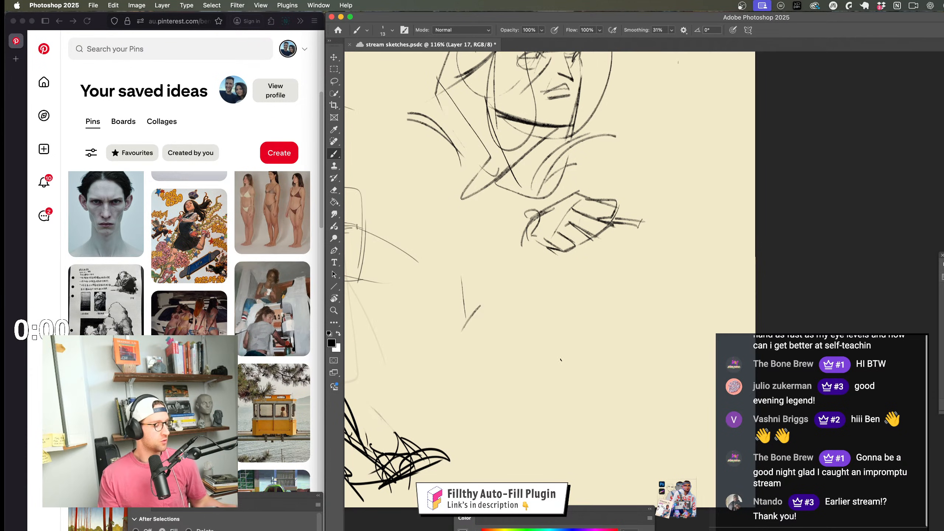
{"action": "scroll", "coordinate": [513, 323], "scroll_direction": "up", "scroll_amount": 4}
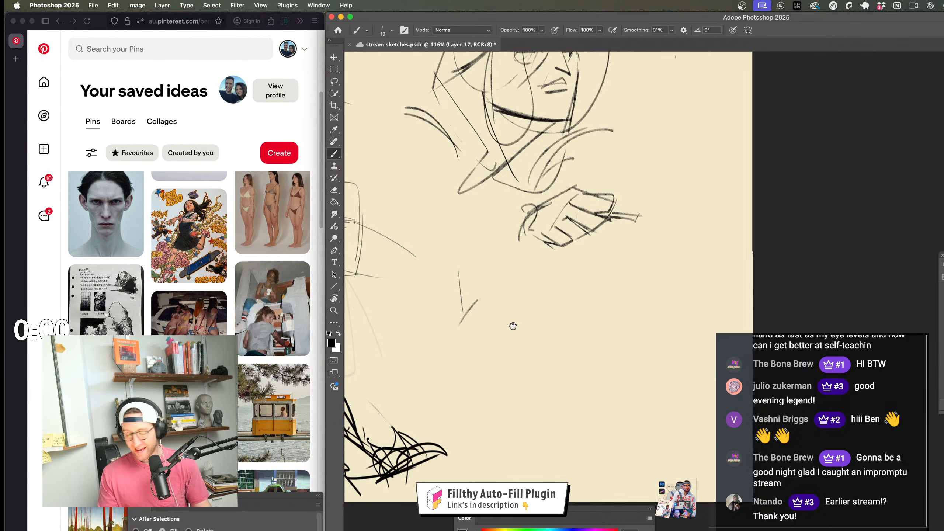
{"action": "left_click_drag", "start_coordinate": [502, 327], "coordinate": [513, 319]}
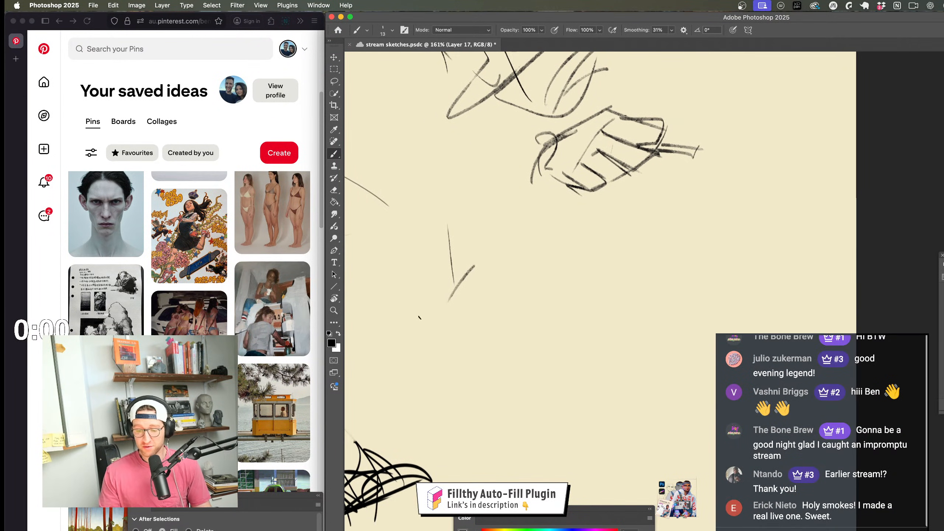
{"action": "mouse_move", "coordinate": [325, 215]}
{"action": "left_mouse_down"}
{"action": "mouse_move", "coordinate": [326, 296]}
{"action": "mouse_move", "coordinate": [324, 217]}
{"action": "left_mouse_up"}
{"action": "left_click", "coordinate": [577, 337]}
{"action": "scroll", "coordinate": [576, 340], "scroll_direction": "up", "scroll_amount": 2}
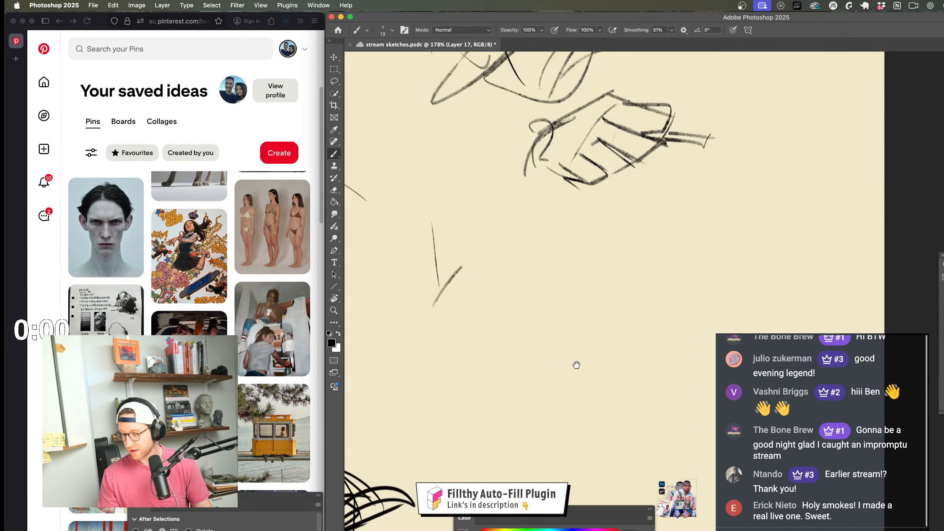
{"action": "scroll", "coordinate": [554, 371], "scroll_direction": "right", "scroll_amount": 2}
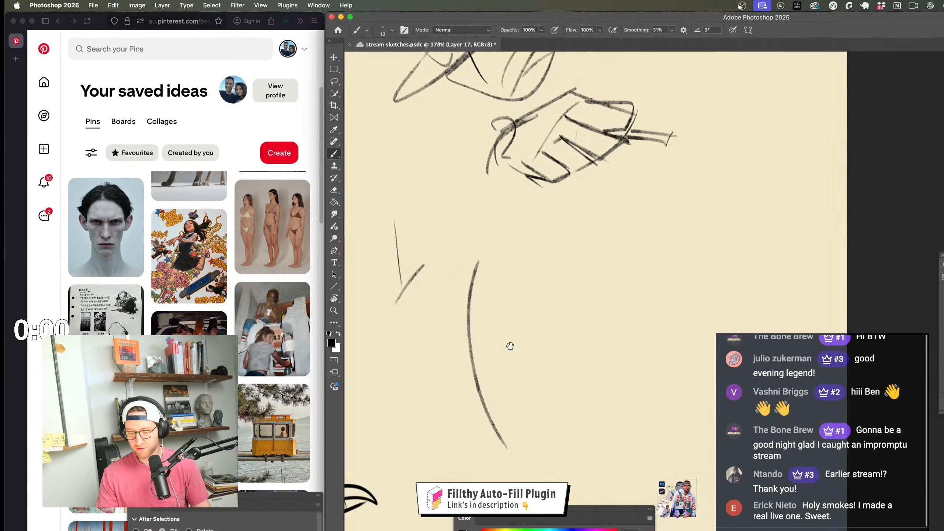
{"action": "left_click", "coordinate": [393, 30]}
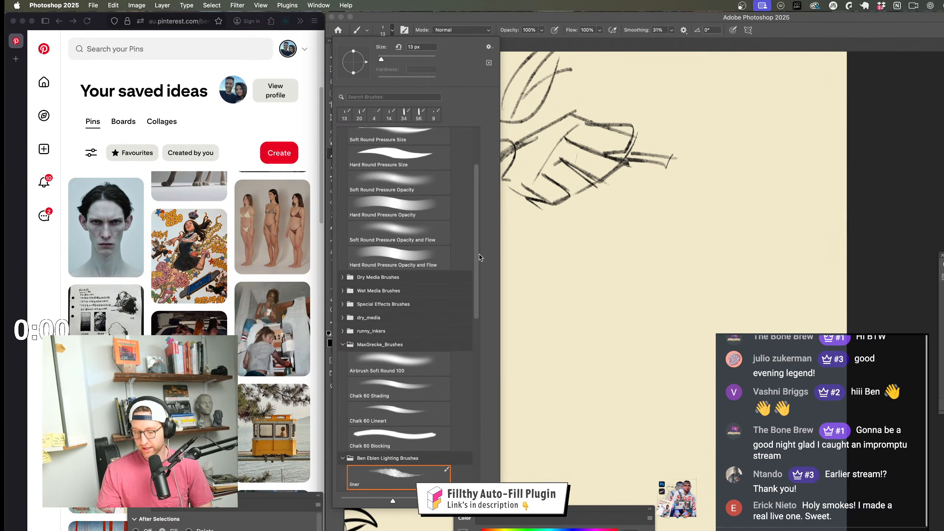
{"action": "left_click_drag", "start_coordinate": [479, 256], "coordinate": [473, 364]}
{"action": "left_click", "coordinate": [389, 398]}
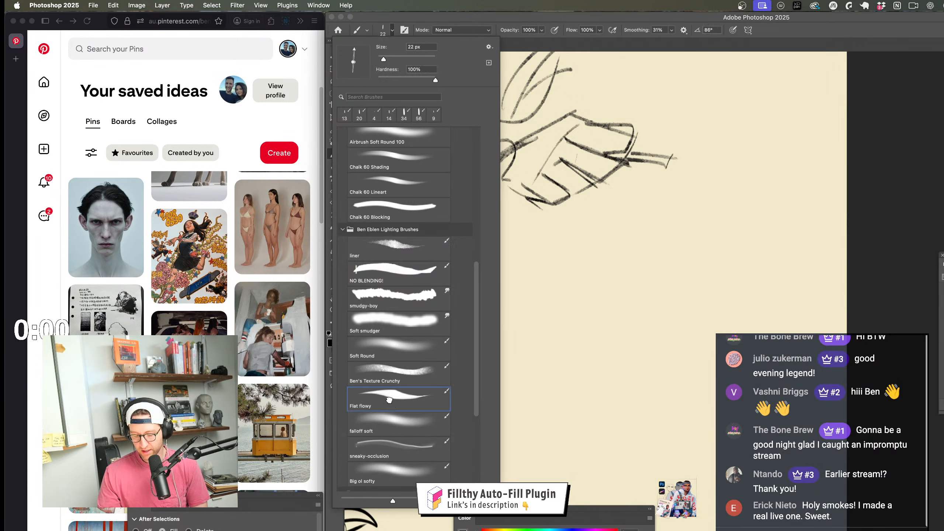
Step: Test the brush with strokes in the blank area below the hand sketch, reduce its size, and undo the test strokes
{"action": "mouse_move", "coordinate": [634, 313]}
{"action": "left_mouse_down"}
{"action": "mouse_move", "coordinate": [545, 372]}
{"action": "mouse_move", "coordinate": [686, 423]}
{"action": "left_mouse_up"}
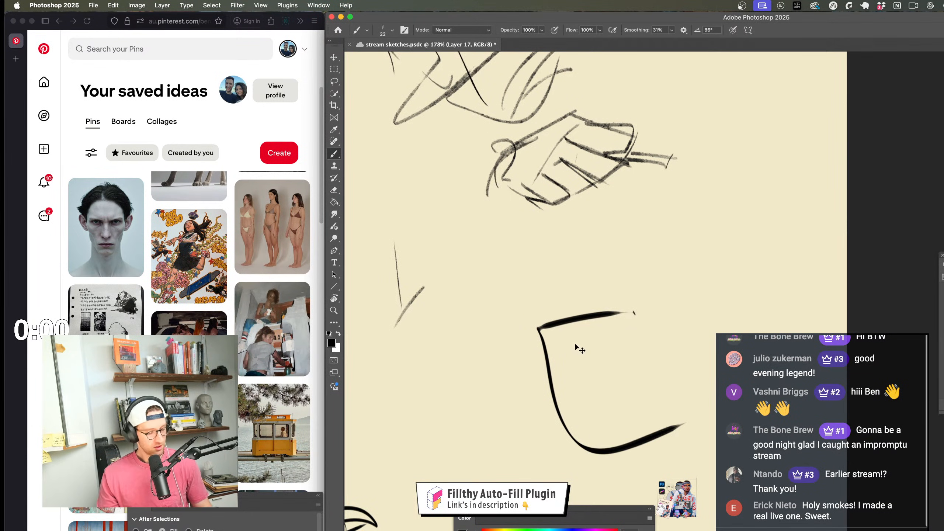
{"action": "key", "text": "super+z"}
{"action": "left_click_drag", "start_coordinate": [549, 342], "coordinate": [528, 342]}
{"action": "left_click_drag", "start_coordinate": [535, 261], "coordinate": [477, 369]}
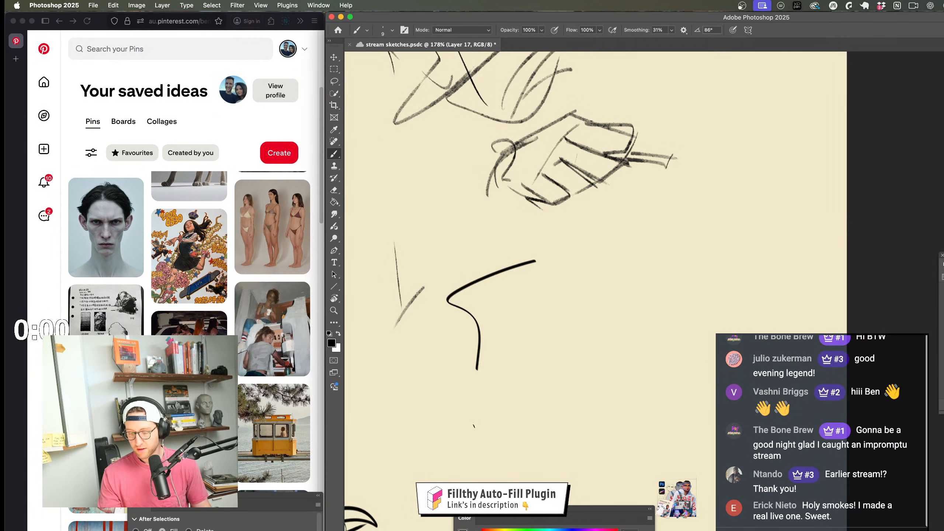
{"action": "left_click_drag", "start_coordinate": [474, 427], "coordinate": [548, 458]}
{"action": "key", "text": "super+z"}
Step: Open the saved Pinterest pin of the frowning dark-haired man's frontal portrait as the drawing reference, and return to the Photoshop canvas
{"action": "left_click_drag", "start_coordinate": [578, 352], "coordinate": [563, 334]}
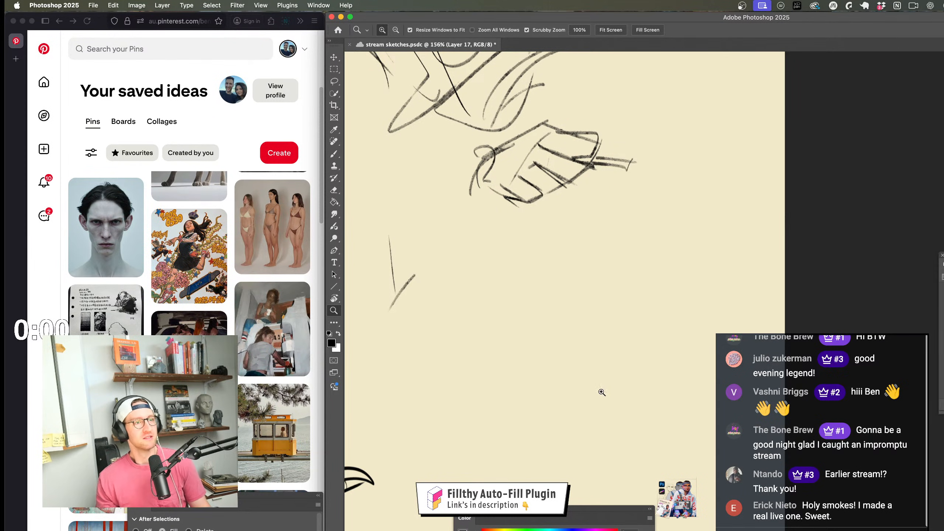
{"action": "left_click", "coordinate": [591, 357]}
{"action": "scroll", "coordinate": [554, 299], "scroll_direction": "left", "scroll_amount": 3}
{"action": "scroll", "coordinate": [553, 299], "scroll_direction": "up", "scroll_amount": 2}
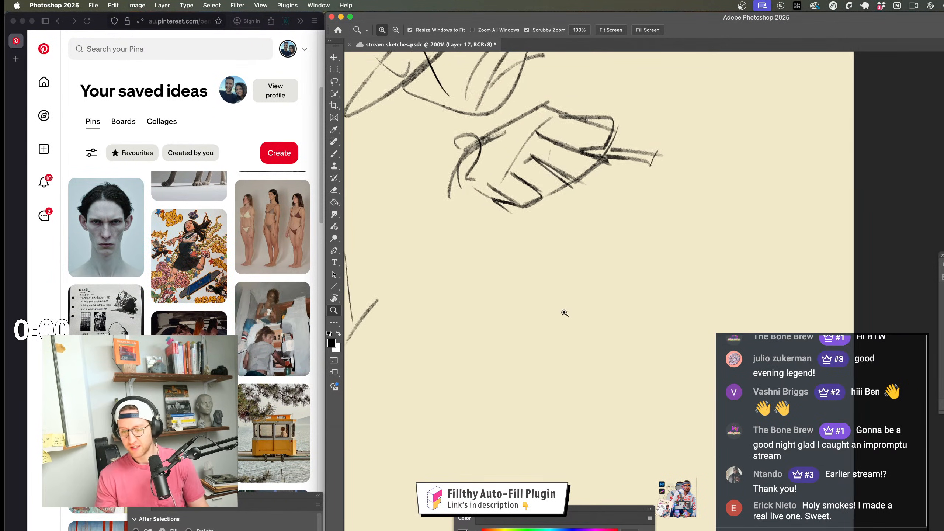
{"action": "mouse_move", "coordinate": [319, 189]}
{"action": "left_mouse_down"}
{"action": "mouse_move", "coordinate": [322, 336]}
{"action": "mouse_move", "coordinate": [321, 192]}
{"action": "left_mouse_up"}
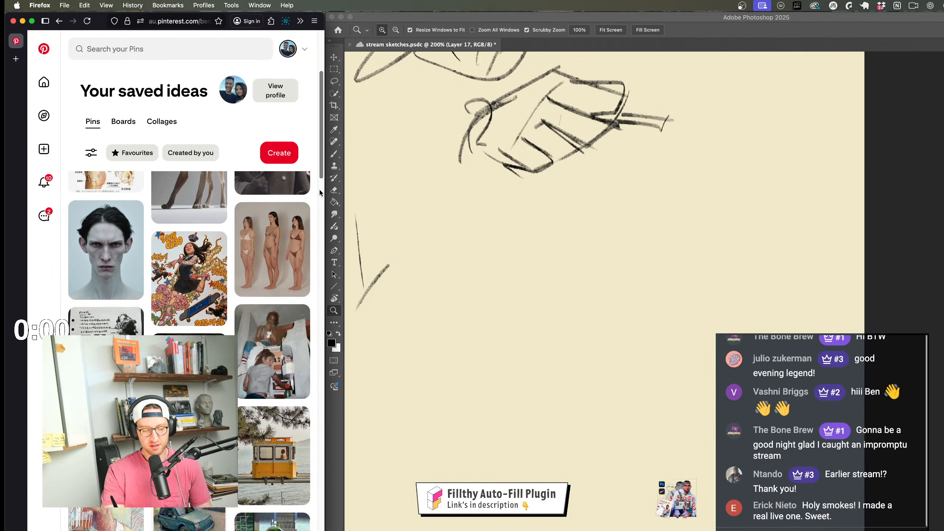
{"action": "left_click", "coordinate": [526, 316]}
{"action": "left_click_drag", "start_coordinate": [456, 356], "coordinate": [485, 323]}
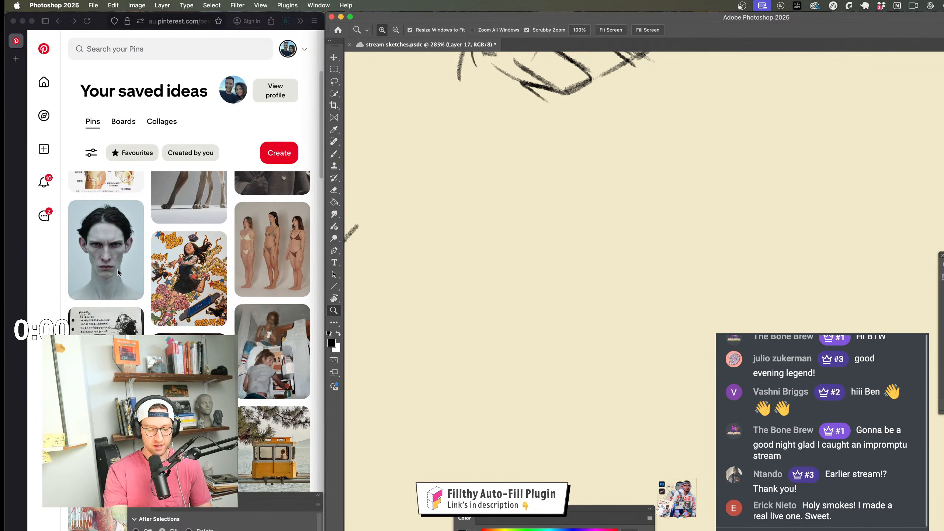
{"action": "left_click", "coordinate": [124, 297]}
{"action": "left_click", "coordinate": [124, 297]}
{"action": "left_click", "coordinate": [593, 350]}
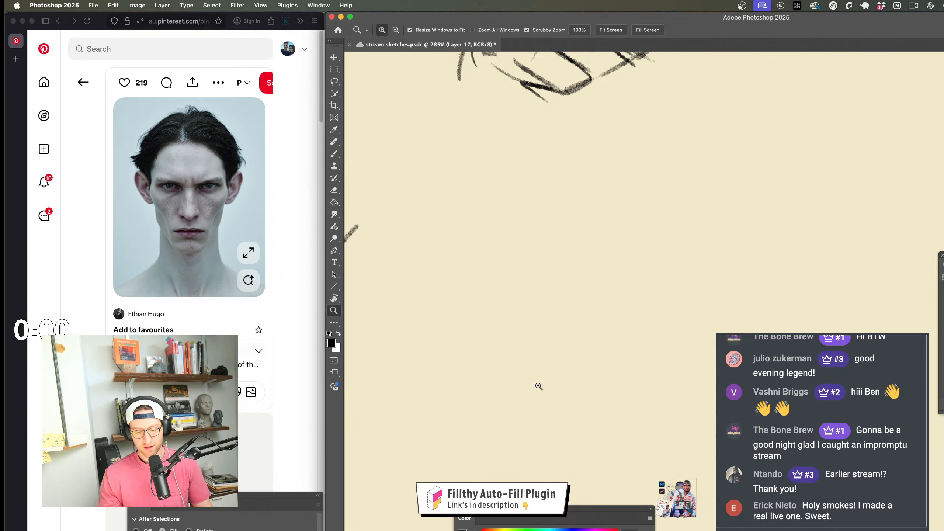
Step: Save the sketch document and reselect the Brush tool
{"action": "mouse_move", "coordinate": [538, 386]}
{"action": "left_mouse_down"}
{"action": "mouse_move", "coordinate": [514, 334]}
{"action": "mouse_move", "coordinate": [498, 343]}
{"action": "left_mouse_up"}
{"action": "mouse_move", "coordinate": [503, 306]}
{"action": "left_mouse_down"}
{"action": "mouse_move", "coordinate": [497, 336]}
{"action": "mouse_move", "coordinate": [505, 311]}
{"action": "left_mouse_up"}
{"action": "mouse_move", "coordinate": [511, 324]}
{"action": "left_mouse_down"}
{"action": "mouse_move", "coordinate": [520, 342]}
{"action": "mouse_move", "coordinate": [496, 403]}
{"action": "mouse_move", "coordinate": [519, 284]}
{"action": "mouse_move", "coordinate": [546, 334]}
{"action": "mouse_move", "coordinate": [517, 350]}
{"action": "left_mouse_up"}
{"action": "key", "text": "super+s"}
{"action": "key", "text": "b"}
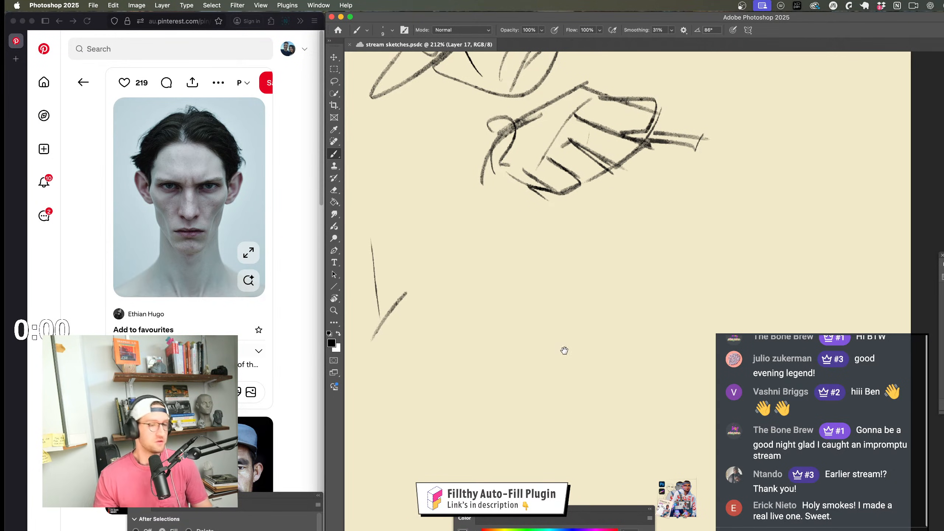
{"action": "scroll", "coordinate": [564, 350], "scroll_direction": "down", "scroll_amount": 2}
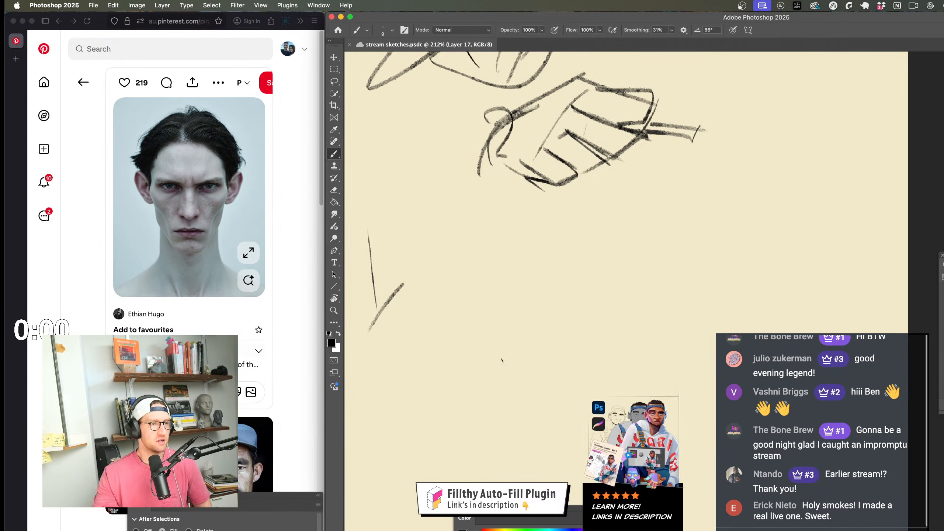
{"action": "scroll", "coordinate": [574, 307], "scroll_direction": "down", "scroll_amount": 5}
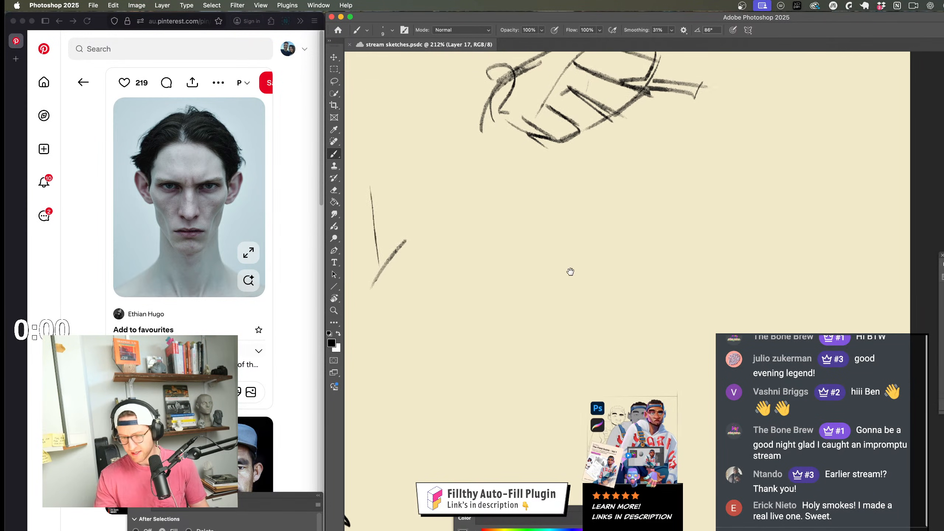
{"action": "scroll", "coordinate": [551, 289], "scroll_direction": "up", "scroll_amount": 1}
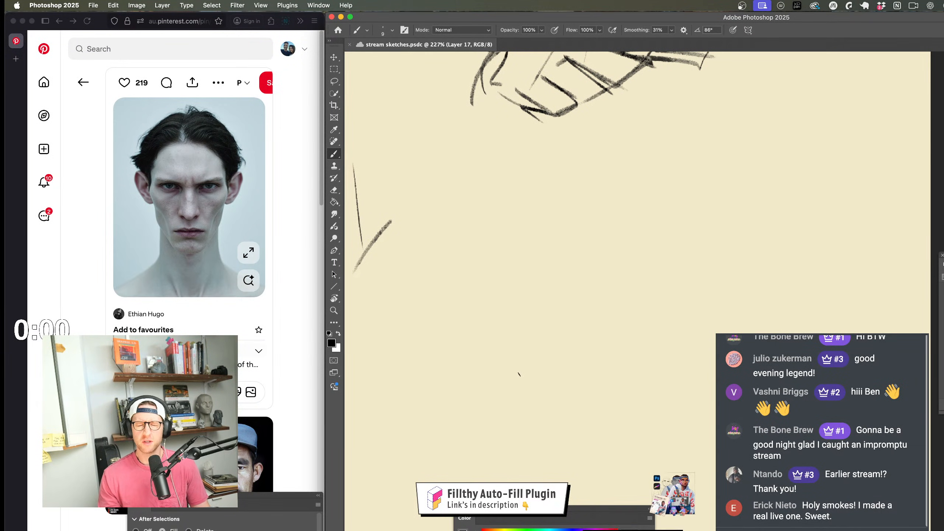
{"action": "mouse_move", "coordinate": [430, 356]}
{"action": "left_mouse_down"}
{"action": "mouse_move", "coordinate": [437, 331]}
{"action": "mouse_move", "coordinate": [573, 275]}
{"action": "mouse_move", "coordinate": [569, 286]}
{"action": "left_mouse_up"}
{"action": "left_click_drag", "start_coordinate": [431, 355], "coordinate": [577, 374]}
{"action": "key", "text": "z"}
{"action": "mouse_move", "coordinate": [578, 372]}
{"action": "left_mouse_down"}
{"action": "mouse_move", "coordinate": [601, 350]}
{"action": "mouse_move", "coordinate": [583, 358]}
{"action": "mouse_move", "coordinate": [569, 342]}
{"action": "mouse_move", "coordinate": [578, 344]}
{"action": "mouse_move", "coordinate": [542, 334]}
{"action": "mouse_move", "coordinate": [529, 341]}
{"action": "mouse_move", "coordinate": [506, 318]}
{"action": "mouse_move", "coordinate": [525, 317]}
{"action": "mouse_move", "coordinate": [486, 270]}
{"action": "mouse_move", "coordinate": [448, 260]}
{"action": "mouse_move", "coordinate": [459, 367]}
{"action": "left_mouse_up"}
{"action": "key", "text": "super+z"}
{"action": "key", "text": "super+z"}
{"action": "key", "text": "super+z"}
{"action": "key", "text": "b"}
{"action": "key", "text": "super+z"}
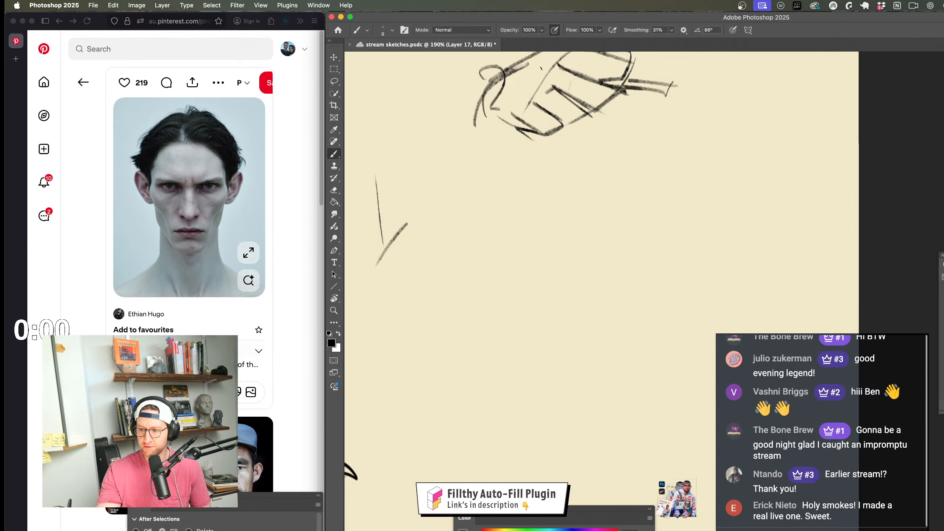
Step: Test two short curved strokes for the sides of the head, set the brush opacity to 40%, and undo both strokes
{"action": "left_click_drag", "start_coordinate": [452, 257], "coordinate": [456, 305]}
{"action": "left_click_drag", "start_coordinate": [601, 261], "coordinate": [592, 327]}
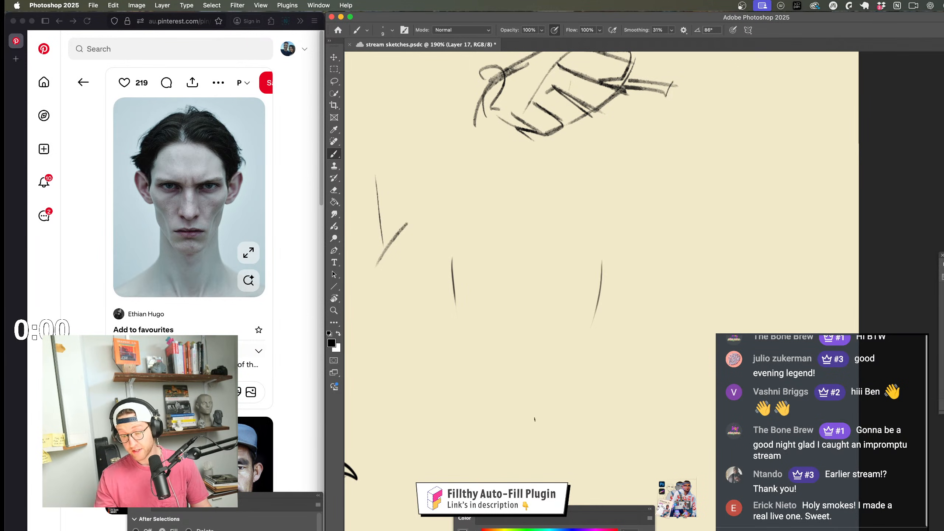
{"action": "left_click_drag", "start_coordinate": [540, 31], "coordinate": [515, 41]}
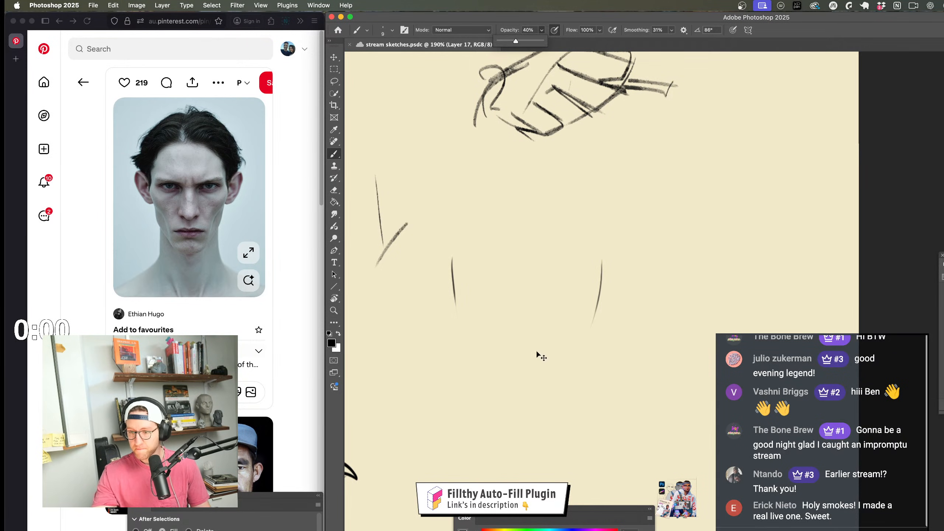
{"action": "key", "text": "super+z"}
{"action": "key", "text": "super+z"}
{"action": "left_click_drag", "start_coordinate": [447, 271], "coordinate": [461, 342]}
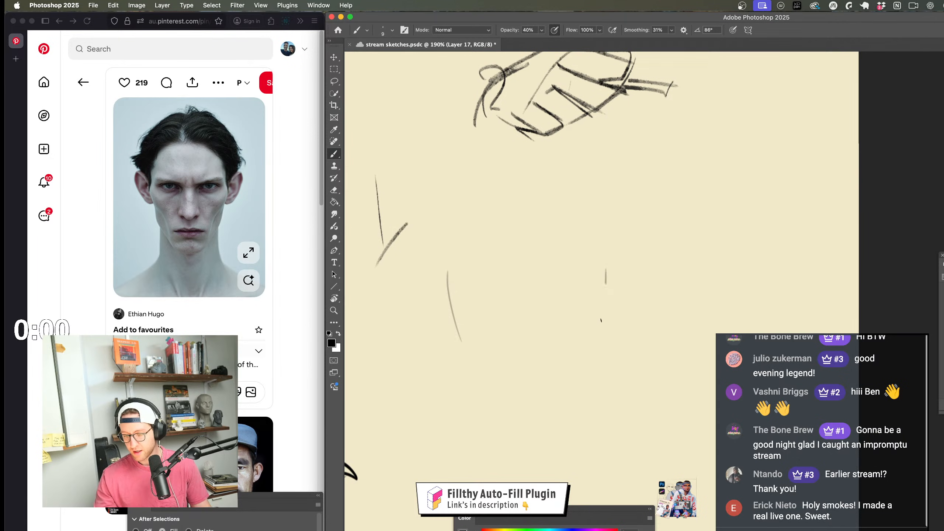
{"action": "left_click_drag", "start_coordinate": [606, 285], "coordinate": [591, 348]}
{"action": "left_click_drag", "start_coordinate": [609, 260], "coordinate": [595, 334]}
{"action": "scroll", "coordinate": [520, 298], "scroll_direction": "down", "scroll_amount": 2}
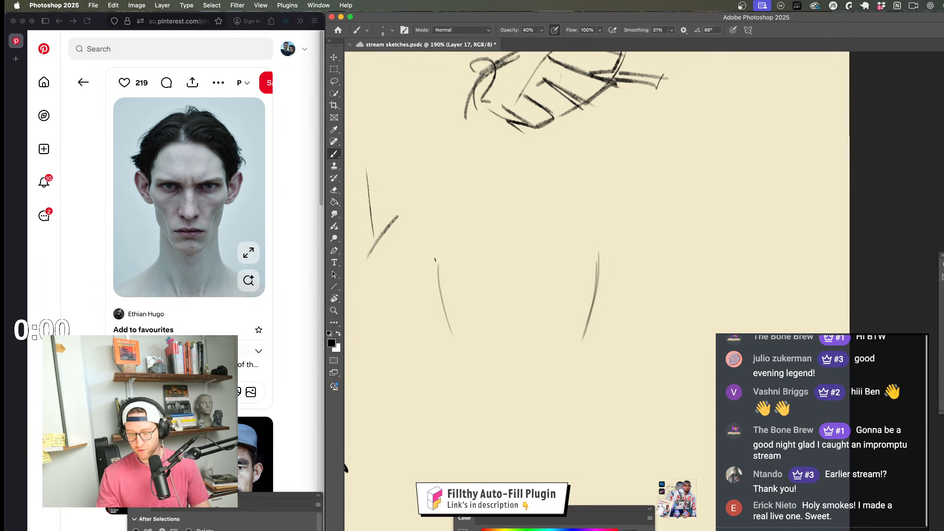
{"action": "key", "text": "super+z"}
{"action": "key", "text": "super+z"}
{"action": "key", "text": "super+z"}
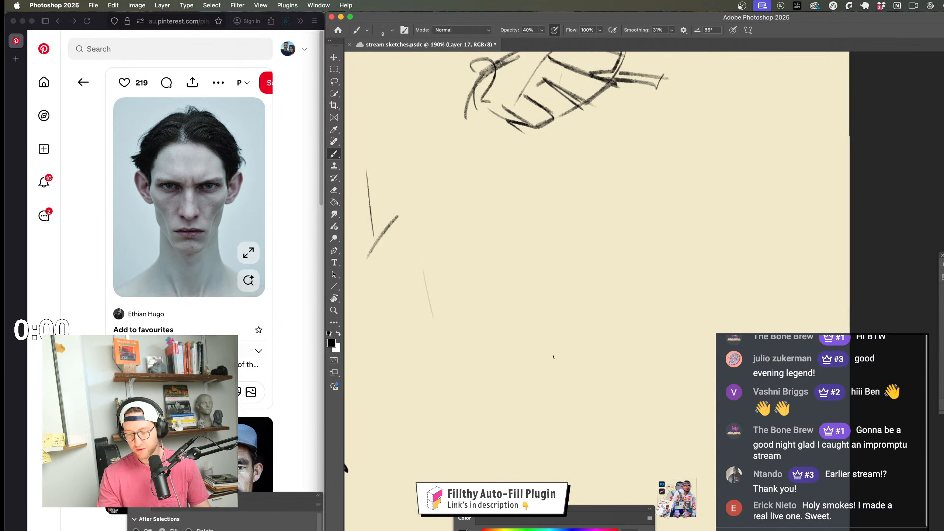
Step: Lightly sketch the curved side of the head and one slanted brow line, undoing the misplaced brow and ear strokes
{"action": "left_click_drag", "start_coordinate": [598, 257], "coordinate": [582, 351]}
{"action": "left_click_drag", "start_coordinate": [582, 248], "coordinate": [514, 276]}
{"action": "left_click_drag", "start_coordinate": [450, 264], "coordinate": [516, 280]}
{"action": "key", "text": "super+z"}
{"action": "mouse_move", "coordinate": [403, 274]}
{"action": "left_mouse_down"}
{"action": "mouse_move", "coordinate": [426, 287]}
{"action": "mouse_move", "coordinate": [413, 276]}
{"action": "left_mouse_up"}
{"action": "key", "text": "super+z"}
{"action": "left_click_drag", "start_coordinate": [381, 278], "coordinate": [389, 329]}
{"action": "key", "text": "super+z"}
{"action": "key", "text": "super+z"}
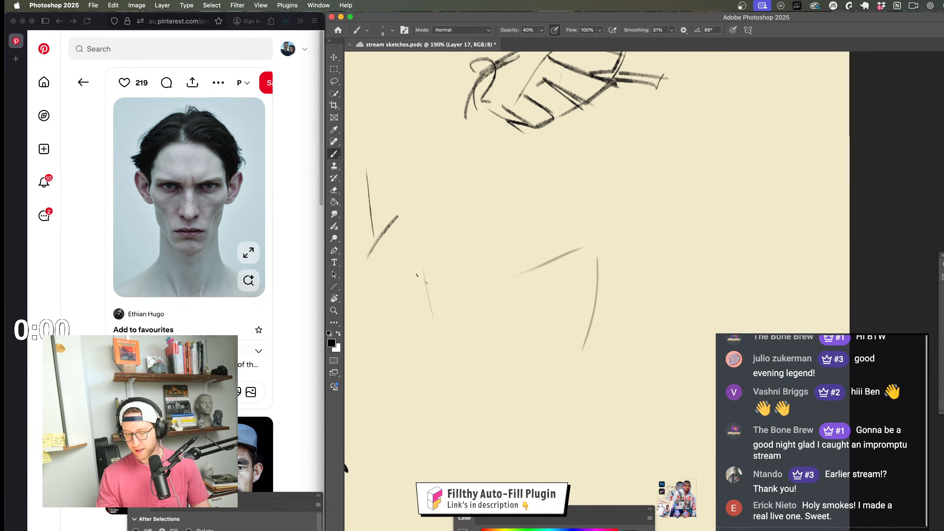
Step: Sketch curved ear outlines on both sides of the head and a short slanted line below the brow
{"action": "mouse_move", "coordinate": [428, 283]}
{"action": "left_mouse_down"}
{"action": "mouse_move", "coordinate": [389, 299]}
{"action": "mouse_move", "coordinate": [420, 331]}
{"action": "left_mouse_up"}
{"action": "left_click_drag", "start_coordinate": [625, 263], "coordinate": [604, 333]}
{"action": "mouse_move", "coordinate": [605, 333]}
{"action": "left_mouse_down"}
{"action": "mouse_move", "coordinate": [595, 323]}
{"action": "mouse_move", "coordinate": [543, 350]}
{"action": "left_mouse_up"}
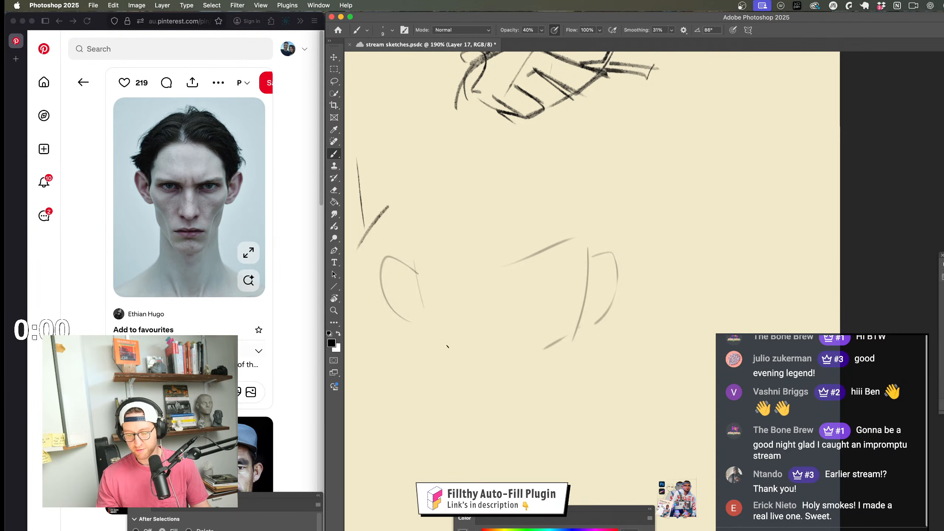
Step: Sketch slanted cheek lines on both sides of the face and the right jaw down to a flat chin, undoing misplaced strokes
{"action": "left_click_drag", "start_coordinate": [453, 354], "coordinate": [464, 397]}
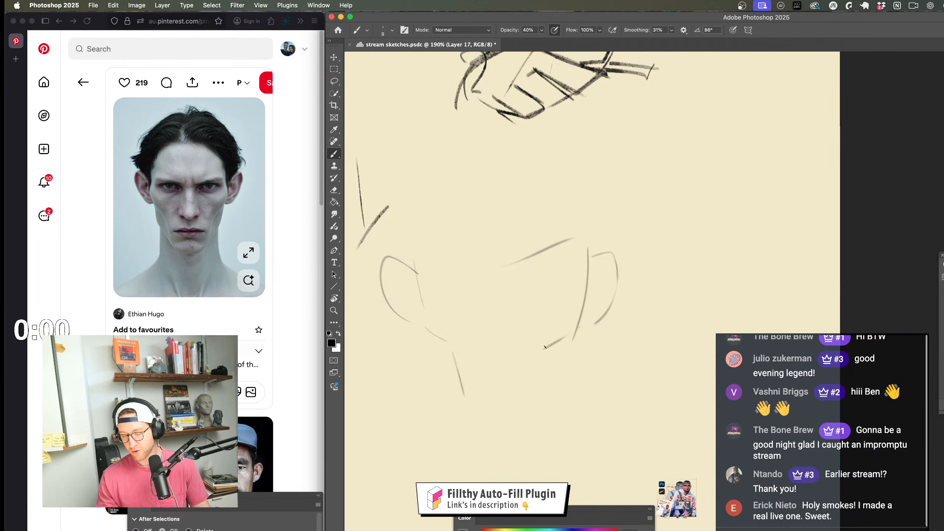
{"action": "left_click_drag", "start_coordinate": [549, 346], "coordinate": [534, 414]}
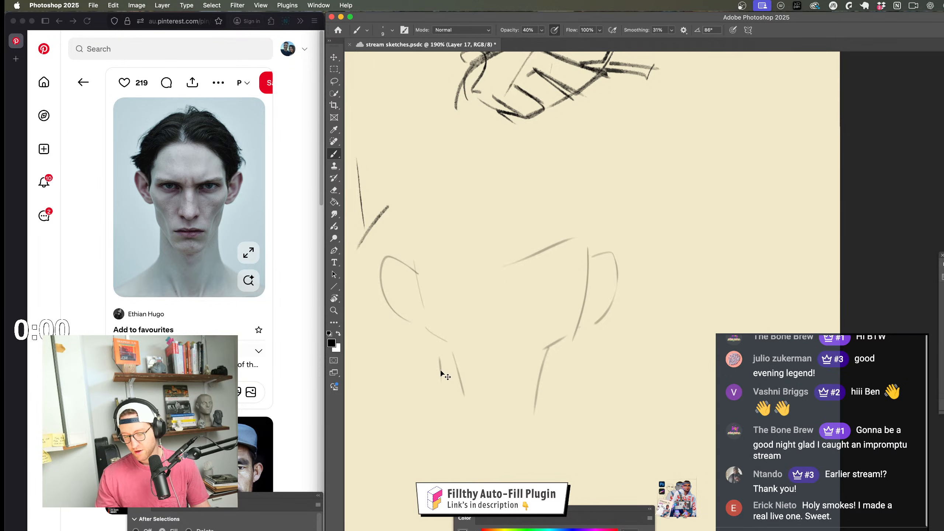
{"action": "mouse_move", "coordinate": [430, 330]}
{"action": "left_mouse_down"}
{"action": "mouse_move", "coordinate": [438, 361]}
{"action": "mouse_move", "coordinate": [474, 409]}
{"action": "left_mouse_up"}
{"action": "key", "text": "super+z"}
{"action": "key", "text": "super+z"}
{"action": "mouse_move", "coordinate": [581, 345]}
{"action": "left_mouse_down"}
{"action": "mouse_move", "coordinate": [560, 399]}
{"action": "mouse_move", "coordinate": [533, 412]}
{"action": "left_mouse_up"}
{"action": "left_click_drag", "start_coordinate": [559, 368], "coordinate": [523, 428]}
Step: Sketch the hair silhouette with pointed tufts above both ears, sloping sides and short strokes at the crown parting
{"action": "mouse_move", "coordinate": [453, 269]}
{"action": "left_mouse_down"}
{"action": "mouse_move", "coordinate": [458, 294]}
{"action": "mouse_move", "coordinate": [410, 284]}
{"action": "mouse_move", "coordinate": [380, 256]}
{"action": "left_mouse_up"}
{"action": "mouse_move", "coordinate": [381, 257]}
{"action": "left_mouse_down"}
{"action": "mouse_move", "coordinate": [430, 253]}
{"action": "mouse_move", "coordinate": [415, 237]}
{"action": "left_mouse_up"}
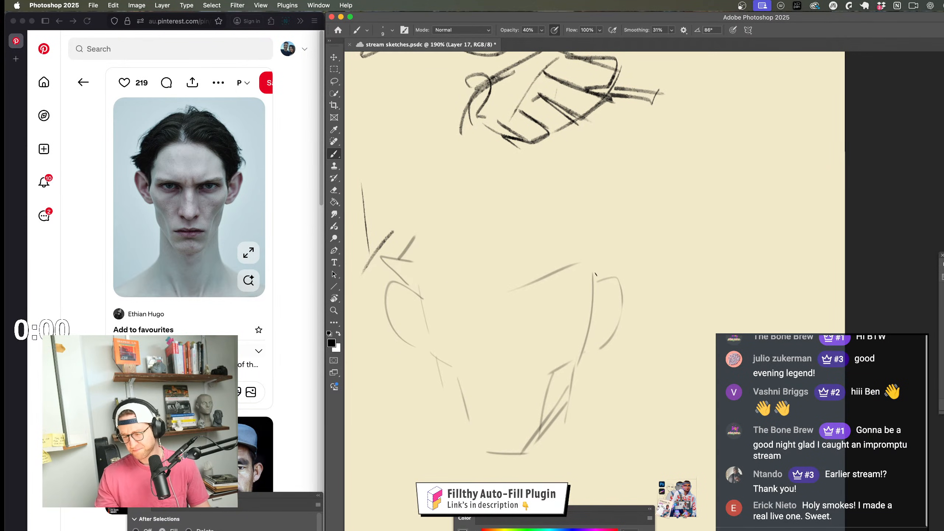
{"action": "left_click_drag", "start_coordinate": [592, 276], "coordinate": [603, 267]}
{"action": "left_click_drag", "start_coordinate": [570, 191], "coordinate": [619, 257]}
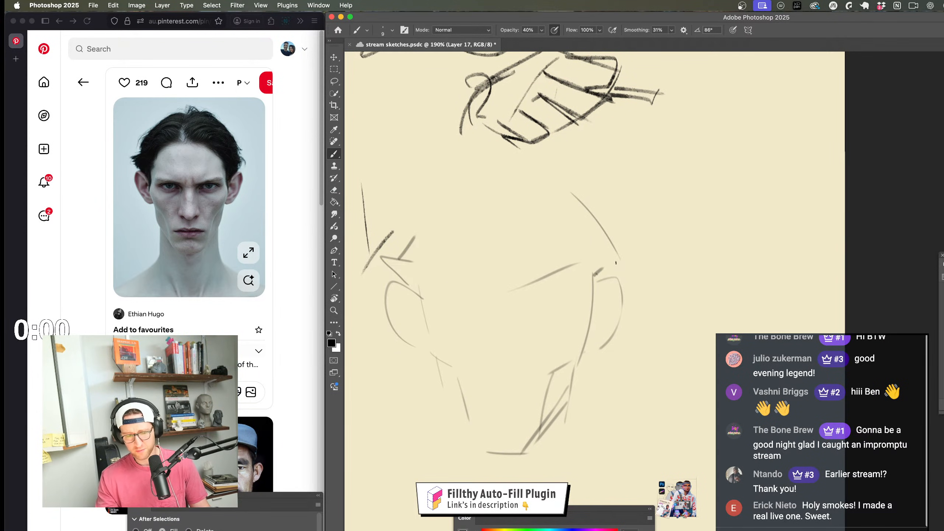
{"action": "left_click_drag", "start_coordinate": [491, 194], "coordinate": [490, 235]}
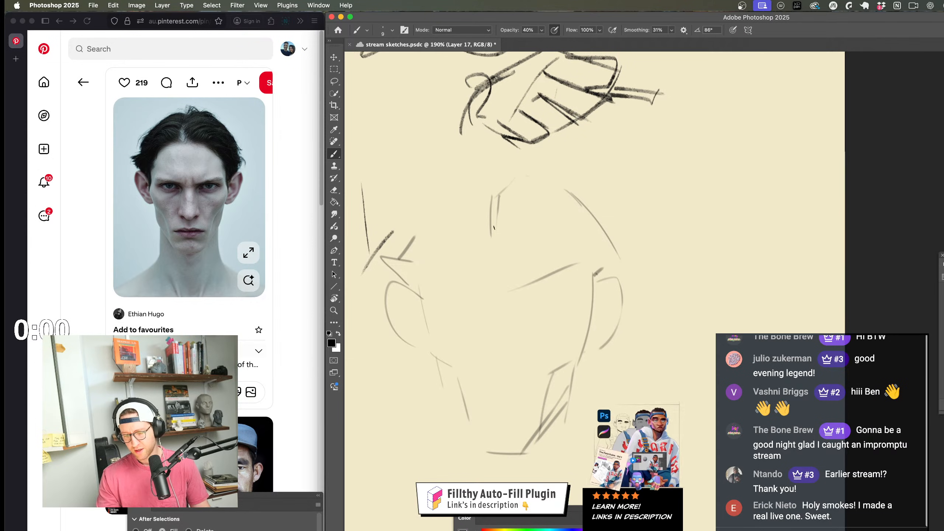
{"action": "left_click_drag", "start_coordinate": [501, 202], "coordinate": [497, 212]}
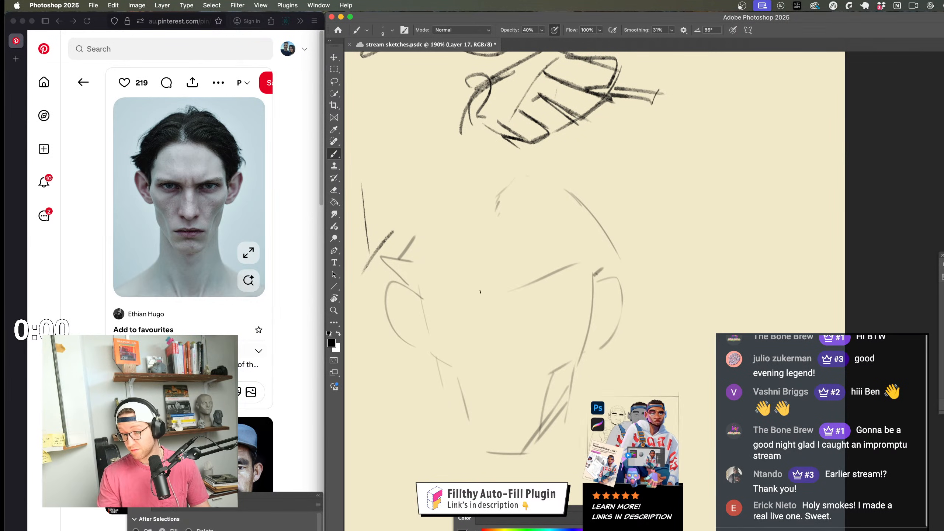
{"action": "left_click_drag", "start_coordinate": [490, 171], "coordinate": [506, 177]}
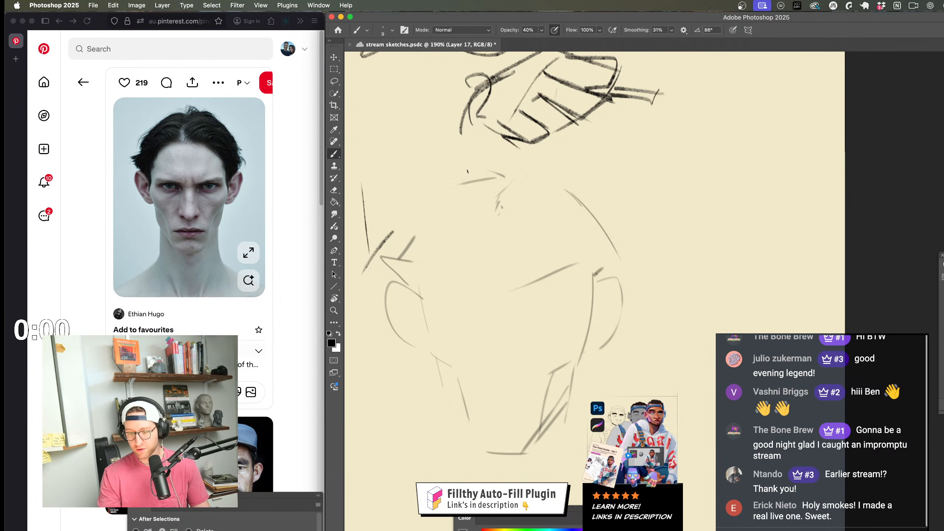
Step: Add slanted inner lines to both ears
{"action": "key", "text": "z"}
{"action": "mouse_move", "coordinate": [567, 275]}
{"action": "left_mouse_down"}
{"action": "mouse_move", "coordinate": [551, 285]}
{"action": "mouse_move", "coordinate": [569, 285]}
{"action": "left_mouse_up"}
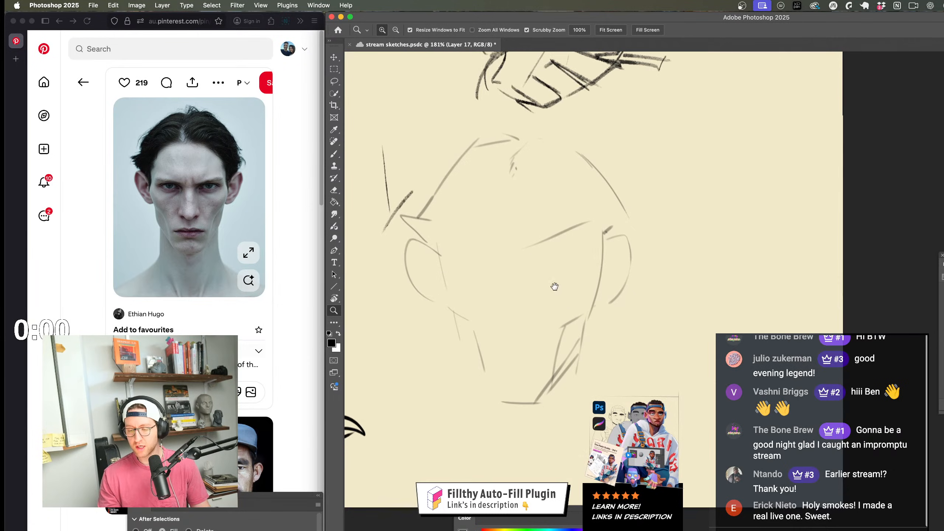
{"action": "key", "text": "b"}
{"action": "left_click_drag", "start_coordinate": [628, 237], "coordinate": [614, 254]}
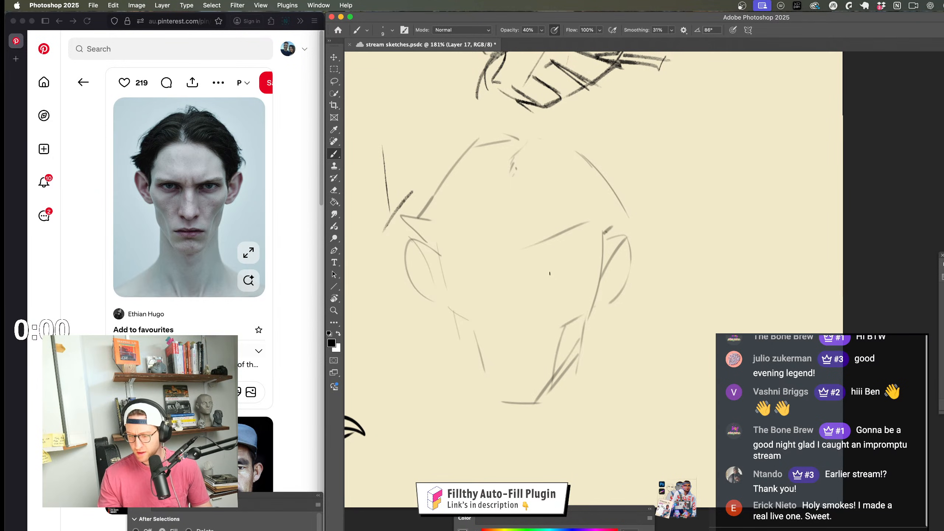
{"action": "left_click_drag", "start_coordinate": [559, 241], "coordinate": [586, 257]}
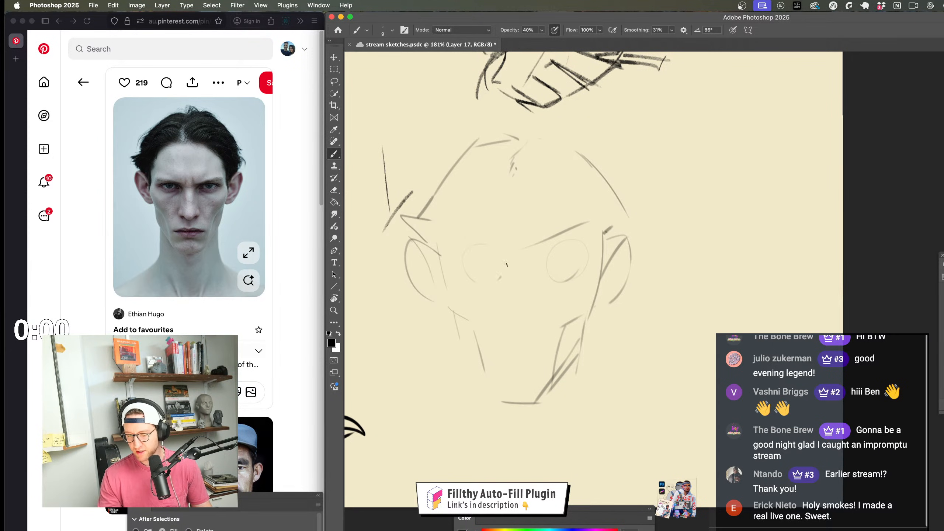
{"action": "key", "text": "super+z"}
{"action": "key", "text": "super+z"}
{"action": "key", "text": "super+z"}
Step: Lightly sketch two round eye circles side by side below the brow line, undoing the misplaced strokes
{"action": "mouse_move", "coordinate": [591, 337]}
{"action": "left_mouse_down"}
{"action": "mouse_move", "coordinate": [581, 354]}
{"action": "mouse_move", "coordinate": [567, 316]}
{"action": "left_mouse_up"}
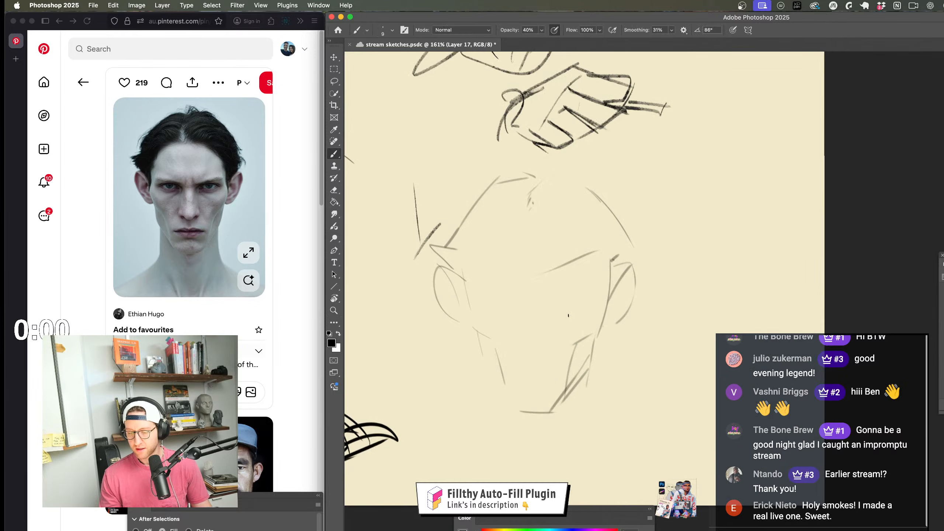
{"action": "left_click_drag", "start_coordinate": [610, 357], "coordinate": [556, 320]}
{"action": "left_click_drag", "start_coordinate": [479, 248], "coordinate": [500, 283]}
{"action": "key", "text": "super+z"}
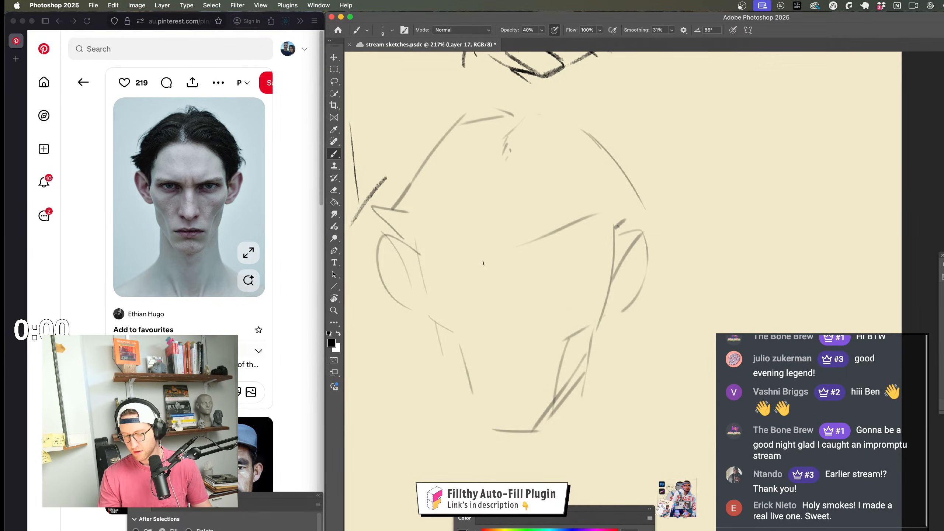
{"action": "left_click_drag", "start_coordinate": [472, 247], "coordinate": [485, 274]}
{"action": "key", "text": "super+z"}
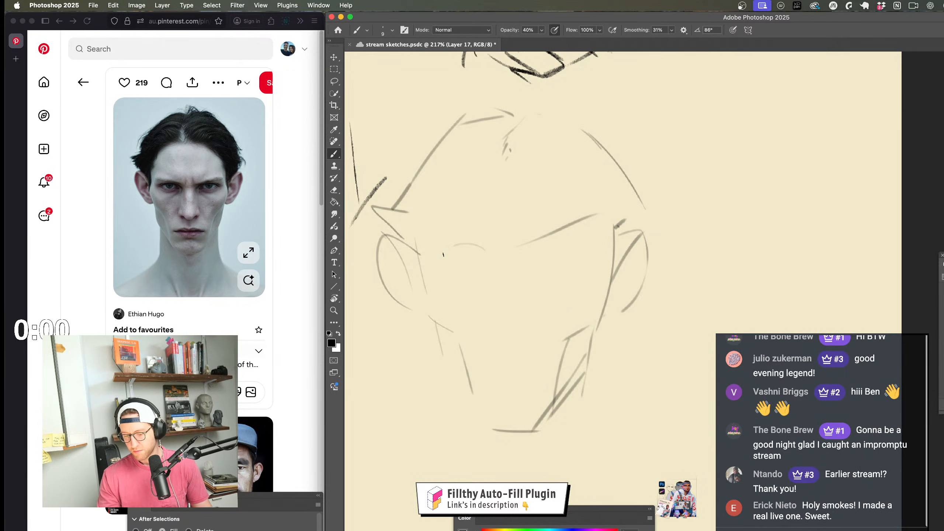
{"action": "mouse_move", "coordinate": [563, 287]}
{"action": "left_mouse_down"}
{"action": "mouse_move", "coordinate": [591, 254]}
{"action": "mouse_move", "coordinate": [539, 253]}
{"action": "left_mouse_up"}
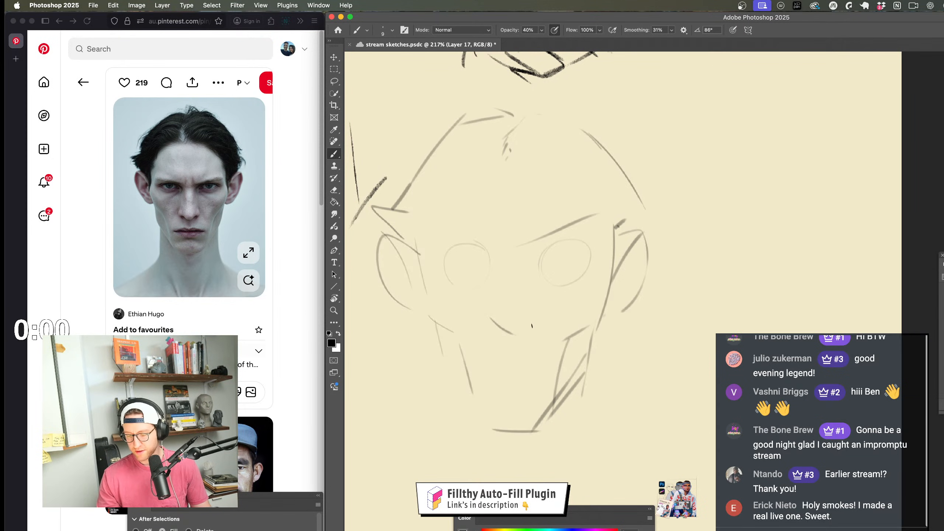
Step: Sketch the underside of the nose and close the left jaw line down to the chin, undoing the stray stroke
{"action": "left_click_drag", "start_coordinate": [575, 337], "coordinate": [521, 341]}
{"action": "left_click_drag", "start_coordinate": [574, 366], "coordinate": [602, 327]}
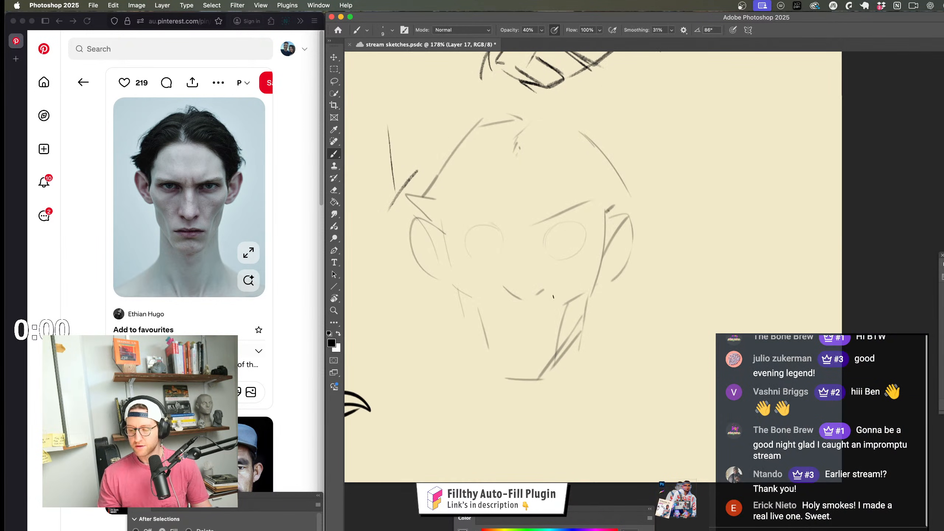
{"action": "mouse_move", "coordinate": [457, 290]}
{"action": "left_mouse_down"}
{"action": "mouse_move", "coordinate": [473, 340]}
{"action": "mouse_move", "coordinate": [495, 361]}
{"action": "left_mouse_up"}
{"action": "mouse_move", "coordinate": [467, 323]}
{"action": "left_mouse_down"}
{"action": "mouse_move", "coordinate": [497, 372]}
{"action": "mouse_move", "coordinate": [547, 380]}
{"action": "left_mouse_up"}
{"action": "key", "text": "super+z"}
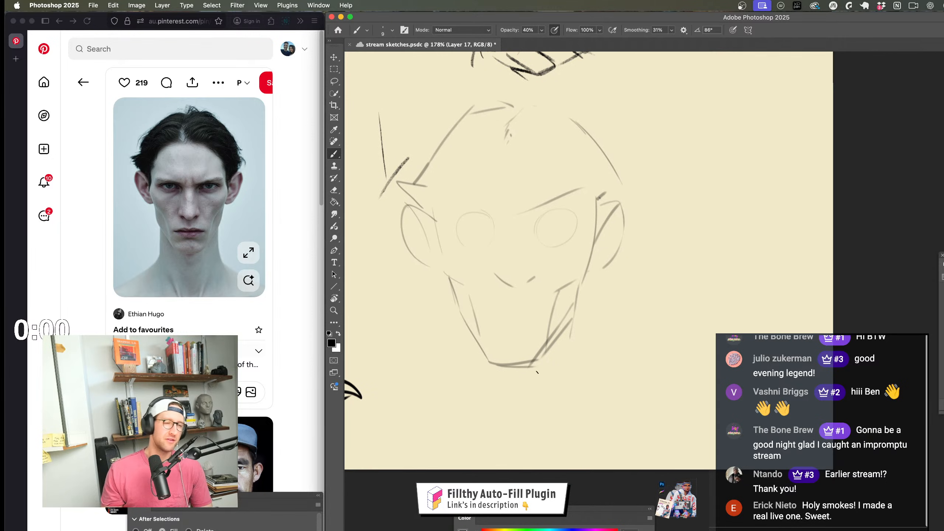
Step: Check the head sketch's proportions against the neighbouring drawings on the page
{"action": "scroll", "coordinate": [538, 407], "scroll_direction": "down", "scroll_amount": 1}
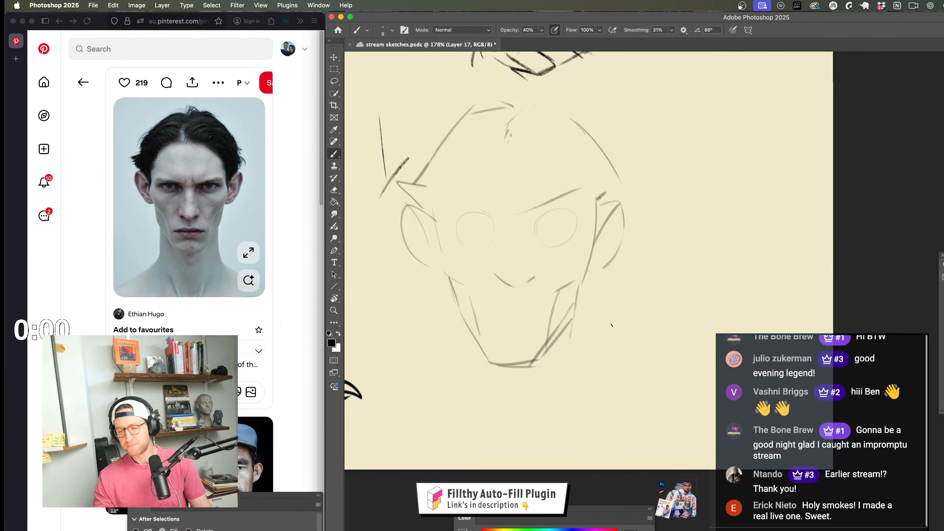
{"action": "scroll", "coordinate": [612, 325], "scroll_direction": "left", "scroll_amount": 5}
{"action": "scroll", "coordinate": [612, 324], "scroll_direction": "up", "scroll_amount": 2}
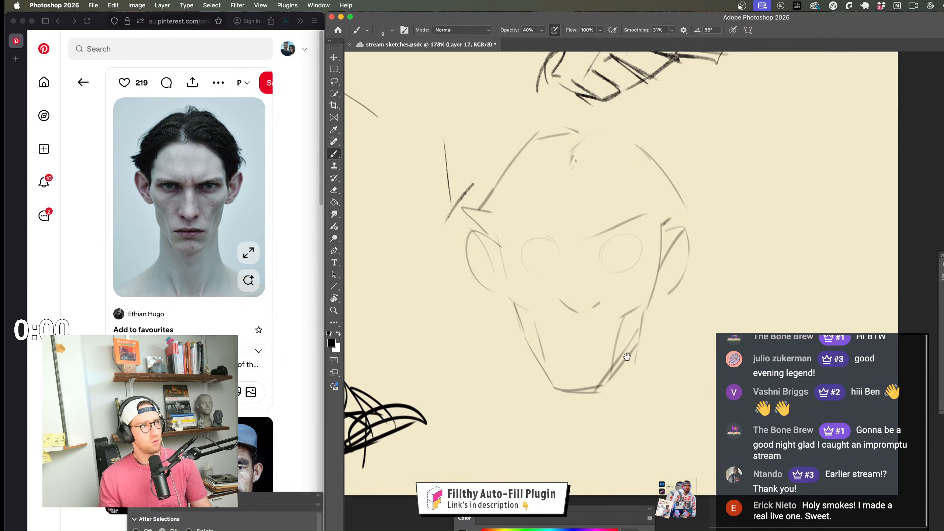
{"action": "scroll", "coordinate": [626, 356], "scroll_direction": "down", "scroll_amount": 5}
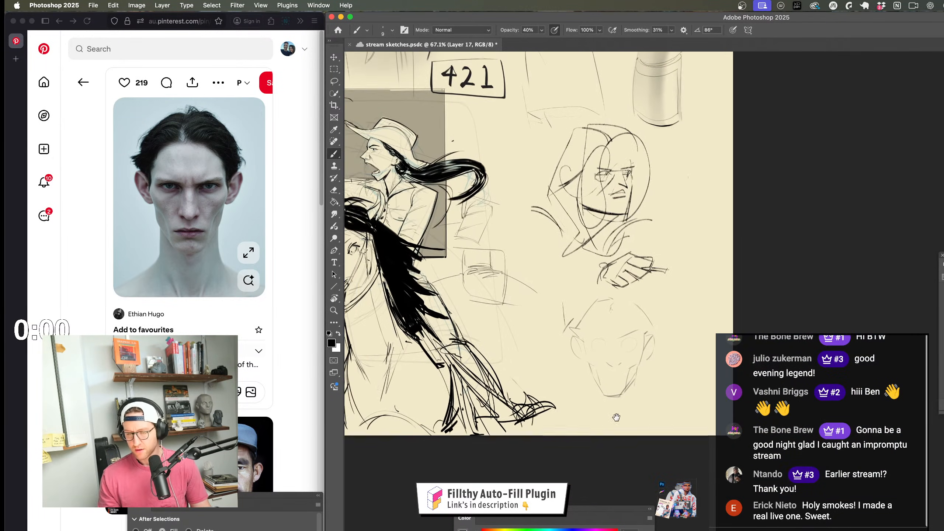
{"action": "scroll", "coordinate": [616, 417], "scroll_direction": "right", "scroll_amount": 3}
{"action": "key", "text": "z"}
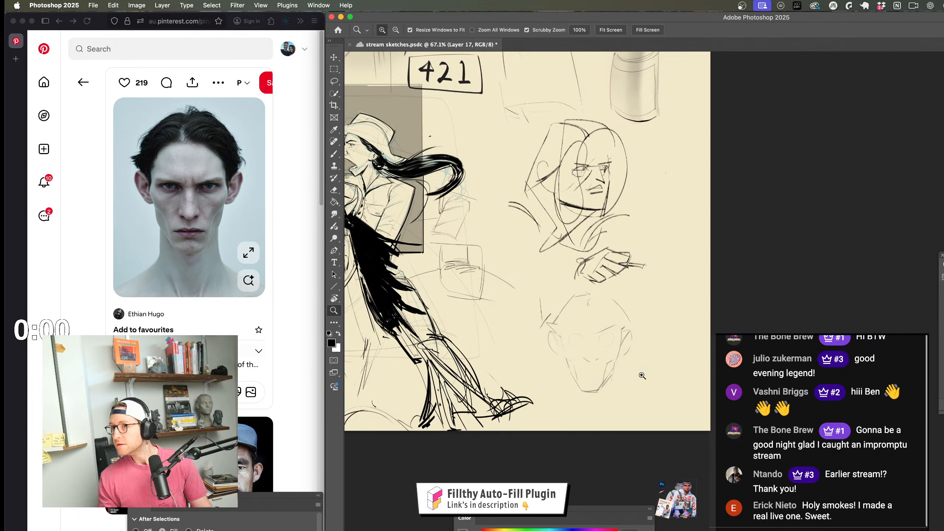
{"action": "left_click_drag", "start_coordinate": [597, 363], "coordinate": [635, 371]}
{"action": "left_click_drag", "start_coordinate": [635, 372], "coordinate": [607, 353]}
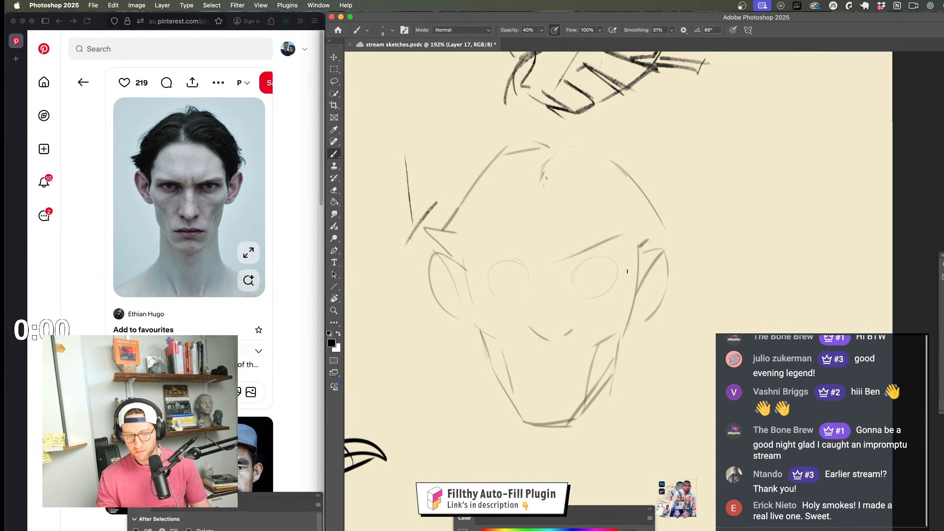
Step: Sketch curved upper eyelids across both eye circles, undoing the misplaced strokes
{"action": "left_click_drag", "start_coordinate": [613, 263], "coordinate": [573, 274]}
{"action": "left_click_drag", "start_coordinate": [491, 278], "coordinate": [539, 267]}
{"action": "key", "text": "super+z"}
{"action": "key", "text": "super+z"}
{"action": "mouse_move", "coordinate": [481, 269]}
{"action": "left_mouse_down"}
{"action": "mouse_move", "coordinate": [537, 276]}
{"action": "mouse_move", "coordinate": [526, 267]}
{"action": "left_mouse_up"}
{"action": "key", "text": "super+z"}
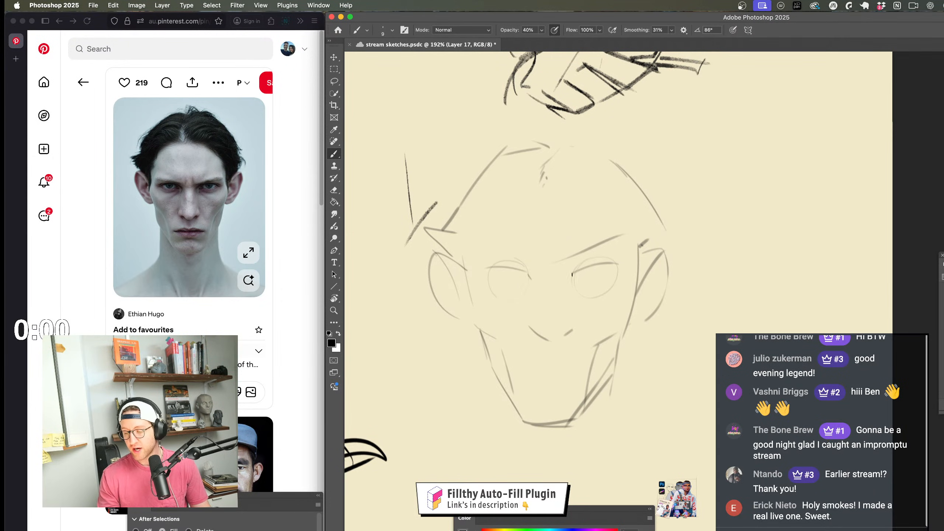
Step: Add a short frown crease between the eyes and slanted lines beneath both eyes
{"action": "left_click_drag", "start_coordinate": [572, 336], "coordinate": [561, 324]}
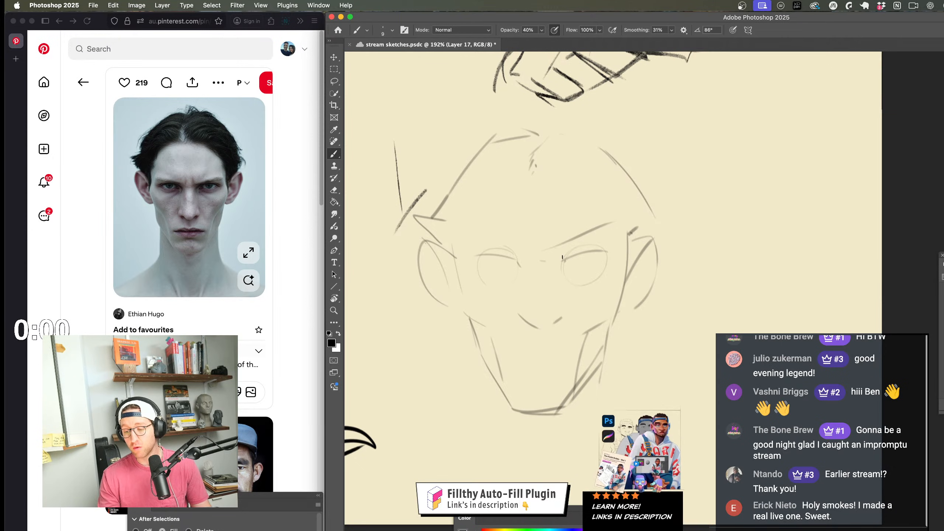
{"action": "left_click_drag", "start_coordinate": [552, 259], "coordinate": [540, 260]}
{"action": "left_click_drag", "start_coordinate": [569, 318], "coordinate": [558, 306]}
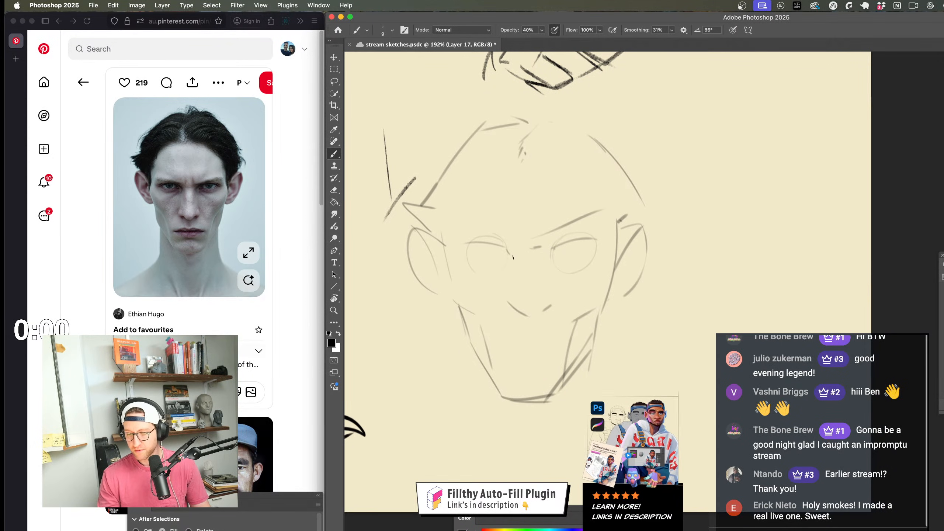
{"action": "left_click_drag", "start_coordinate": [502, 274], "coordinate": [484, 287]}
{"action": "mouse_move", "coordinate": [581, 302]}
{"action": "left_mouse_down"}
{"action": "mouse_move", "coordinate": [575, 277]}
{"action": "mouse_move", "coordinate": [545, 284]}
{"action": "left_mouse_up"}
Step: Sketch the sides of the nose and faint marks for the mouth corners and lower lip, undoing misplaced strokes
{"action": "left_click_drag", "start_coordinate": [503, 258], "coordinate": [500, 266]}
{"action": "left_click_drag", "start_coordinate": [567, 299], "coordinate": [564, 314]}
{"action": "key", "text": "super+z"}
{"action": "key", "text": "super+z"}
{"action": "mouse_move", "coordinate": [503, 270]}
{"action": "left_mouse_down"}
{"action": "mouse_move", "coordinate": [498, 285]}
{"action": "mouse_move", "coordinate": [539, 295]}
{"action": "mouse_move", "coordinate": [548, 312]}
{"action": "mouse_move", "coordinate": [546, 304]}
{"action": "mouse_move", "coordinate": [500, 331]}
{"action": "left_mouse_up"}
{"action": "key", "text": "super+z"}
{"action": "key", "text": "super+z"}
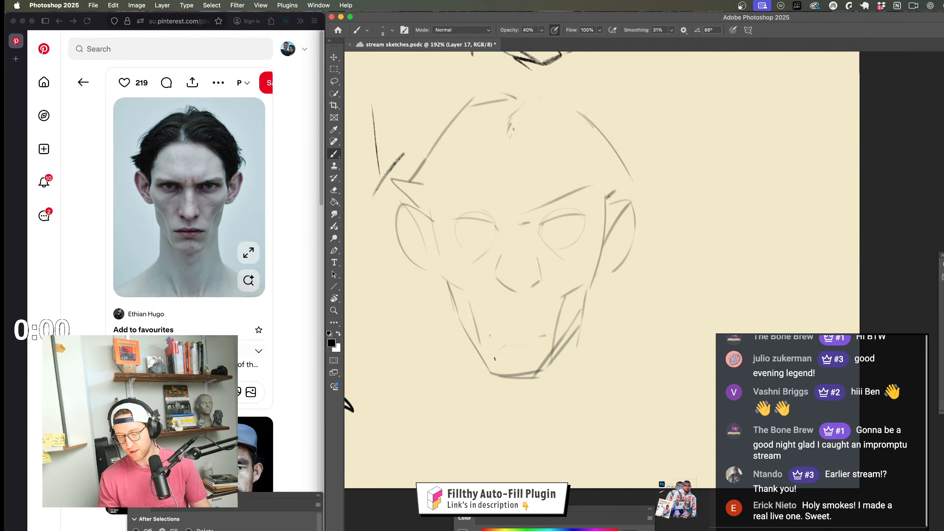
Step: Sketch the left iris, a small mark in the right eye, and inner fold lines in both ears
{"action": "scroll", "coordinate": [540, 358], "scroll_direction": "up", "scroll_amount": 3}
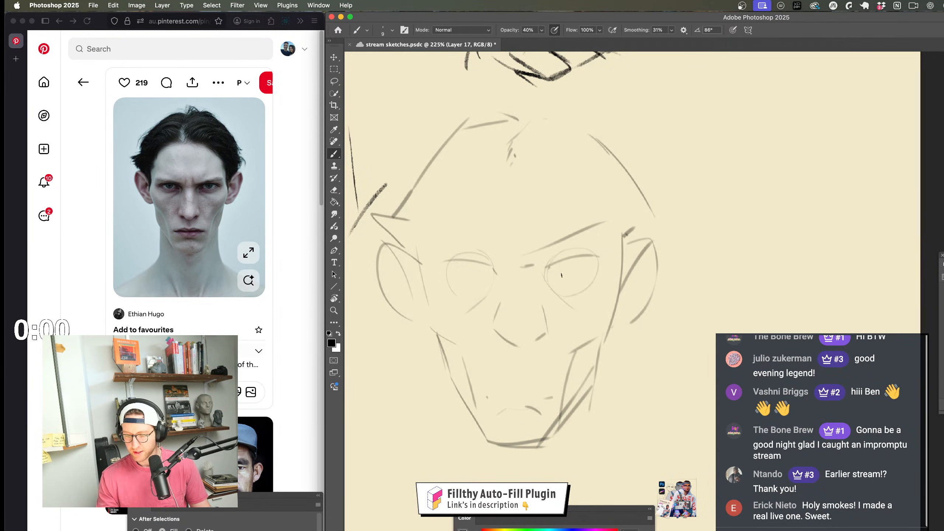
{"action": "left_click_drag", "start_coordinate": [461, 266], "coordinate": [484, 270]}
{"action": "left_click_drag", "start_coordinate": [540, 328], "coordinate": [487, 327]}
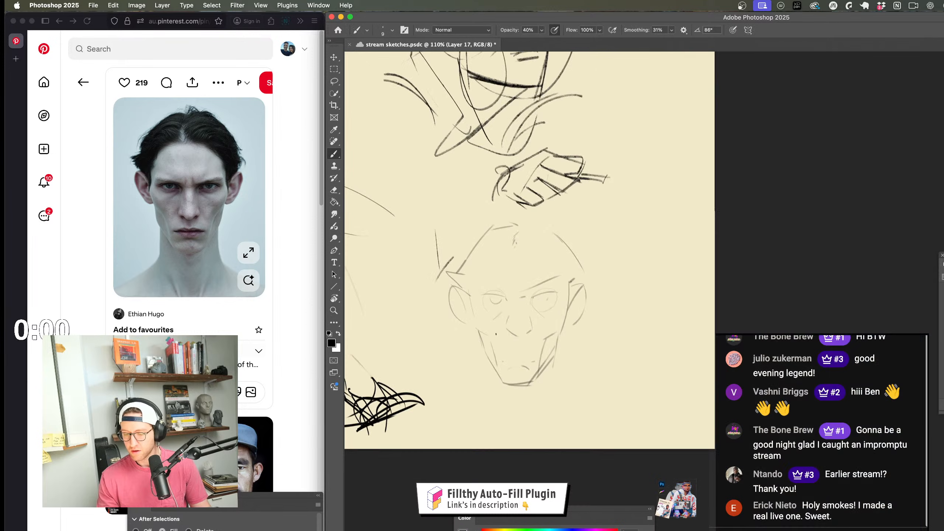
{"action": "left_click_drag", "start_coordinate": [535, 300], "coordinate": [598, 297]}
{"action": "mouse_move", "coordinate": [439, 274]}
{"action": "left_mouse_down"}
{"action": "mouse_move", "coordinate": [487, 277]}
{"action": "mouse_move", "coordinate": [445, 312]}
{"action": "left_mouse_up"}
{"action": "mouse_move", "coordinate": [695, 253]}
{"action": "left_mouse_down"}
{"action": "mouse_move", "coordinate": [628, 250]}
{"action": "mouse_move", "coordinate": [562, 316]}
{"action": "mouse_move", "coordinate": [605, 288]}
{"action": "left_mouse_up"}
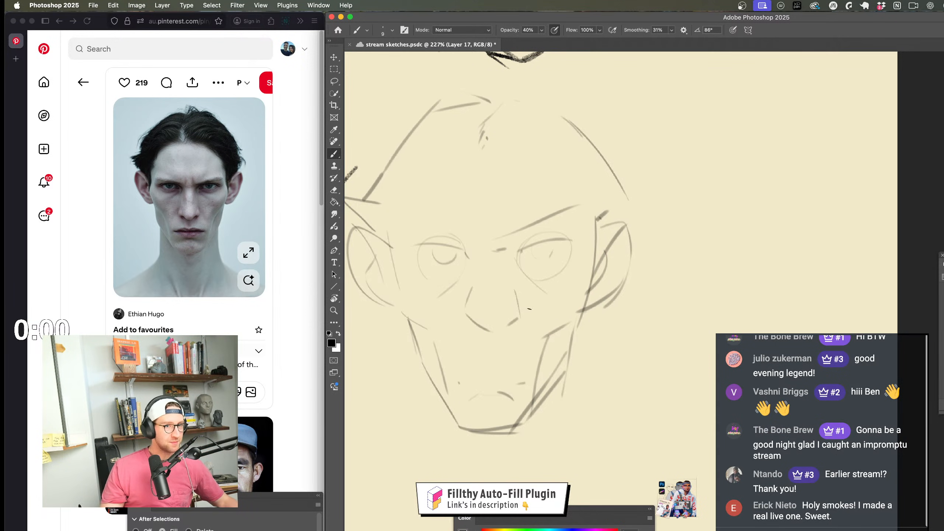
Step: Draw slanted nose-bridge strokes from the inner eye corners and a curved hairline over the left side of the forehead
{"action": "scroll", "coordinate": [568, 351], "scroll_direction": "down", "scroll_amount": 2}
{"action": "scroll", "coordinate": [569, 352], "scroll_direction": "left", "scroll_amount": 2}
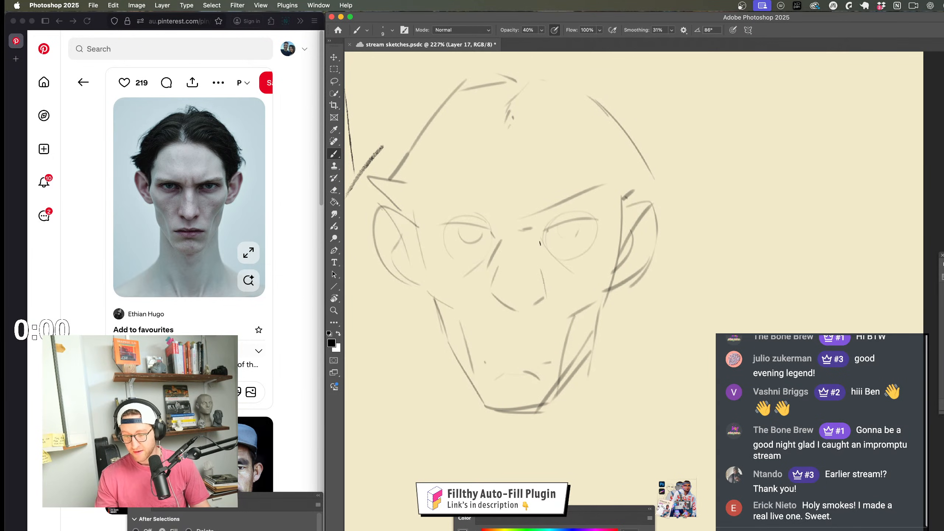
{"action": "key", "text": "z"}
{"action": "left_click", "coordinate": [543, 301], "text": "alt"}
{"action": "left_click_drag", "start_coordinate": [544, 301], "coordinate": [557, 318]}
{"action": "key", "text": "b"}
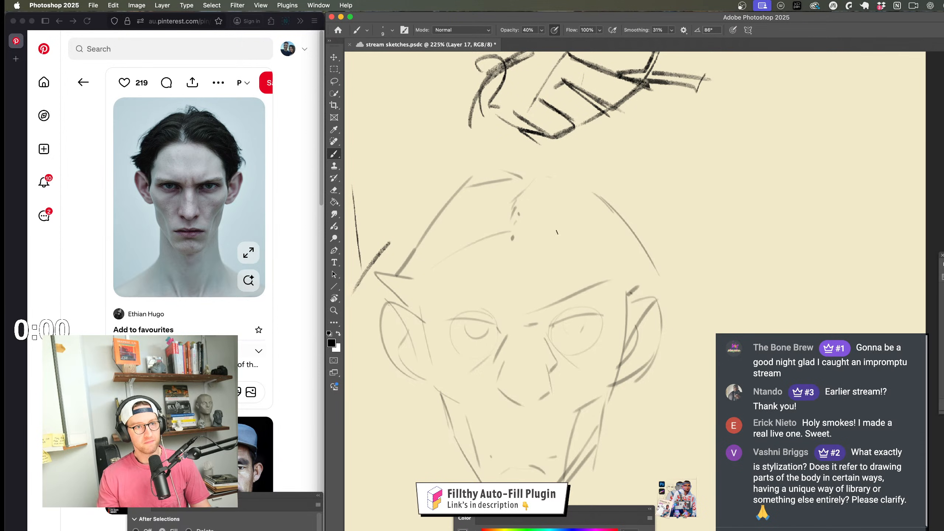
Step: Add short hair strands and a small temple mark along the left hairline
{"action": "scroll", "coordinate": [528, 238], "scroll_direction": "right", "scroll_amount": 2}
{"action": "scroll", "coordinate": [528, 238], "scroll_direction": "down", "scroll_amount": 1}
{"action": "mouse_move", "coordinate": [461, 207]}
{"action": "left_mouse_down"}
{"action": "mouse_move", "coordinate": [483, 228]}
{"action": "mouse_move", "coordinate": [396, 254]}
{"action": "mouse_move", "coordinate": [422, 249]}
{"action": "left_mouse_up"}
{"action": "scroll", "coordinate": [421, 250], "scroll_direction": "right", "scroll_amount": 2}
{"action": "scroll", "coordinate": [421, 250], "scroll_direction": "down", "scroll_amount": 1}
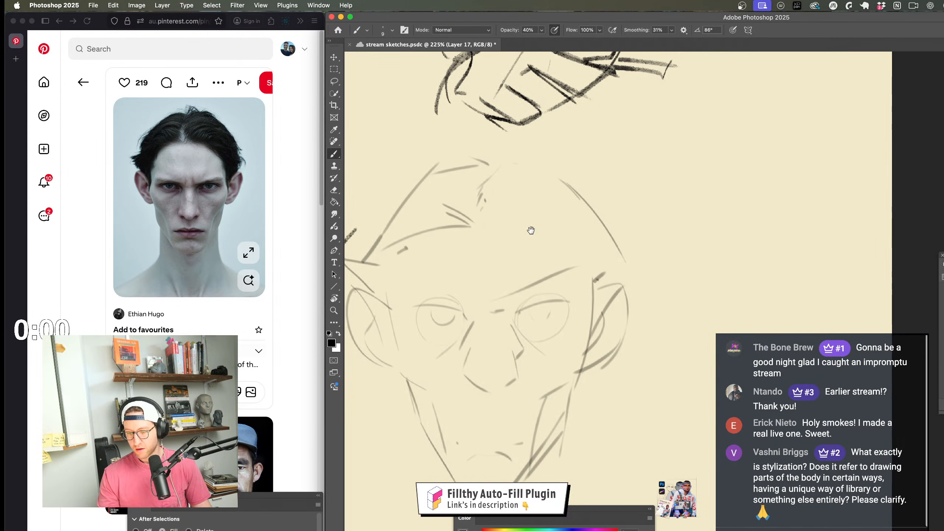
Step: Sketch the right hairline curving over the forehead and down to the ear, undoing the misplaced stroke
{"action": "mouse_move", "coordinate": [534, 212]}
{"action": "left_mouse_down"}
{"action": "mouse_move", "coordinate": [497, 228]}
{"action": "mouse_move", "coordinate": [587, 270]}
{"action": "mouse_move", "coordinate": [594, 294]}
{"action": "left_mouse_up"}
{"action": "mouse_move", "coordinate": [556, 217]}
{"action": "left_mouse_down"}
{"action": "mouse_move", "coordinate": [603, 312]}
{"action": "mouse_move", "coordinate": [612, 300]}
{"action": "mouse_move", "coordinate": [592, 344]}
{"action": "mouse_move", "coordinate": [623, 265]}
{"action": "left_mouse_up"}
{"action": "key", "text": "super+z"}
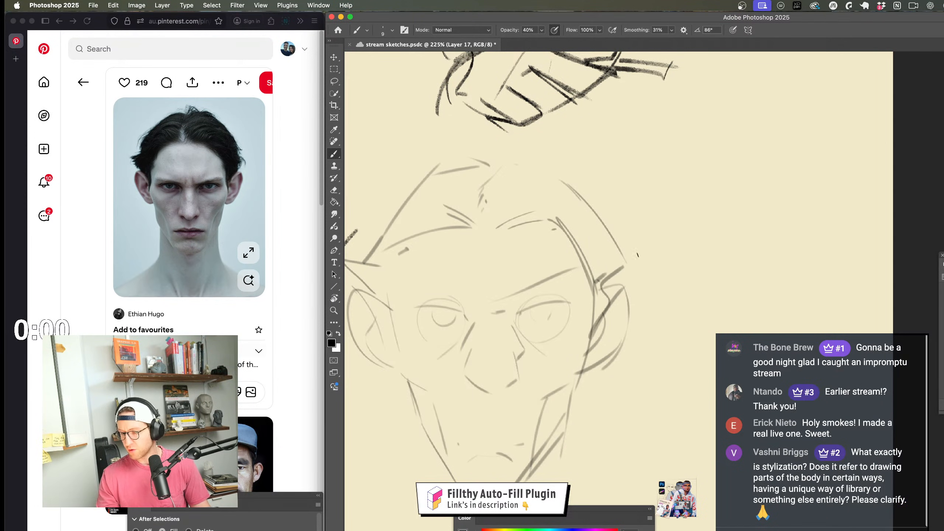
Step: Strengthen the left temple and sideburn with short slanted strokes beside the ear
{"action": "scroll", "coordinate": [558, 297], "scroll_direction": "left", "scroll_amount": 4}
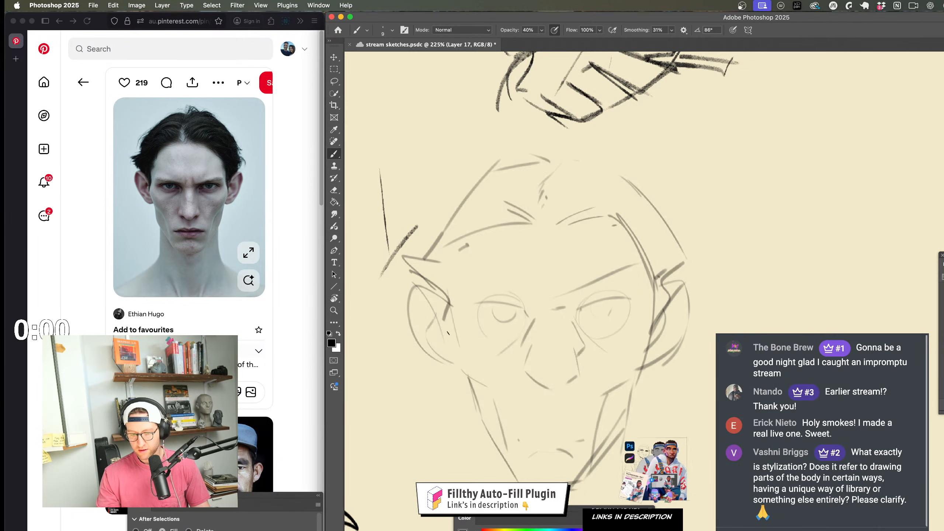
{"action": "left_click_drag", "start_coordinate": [452, 298], "coordinate": [442, 328]}
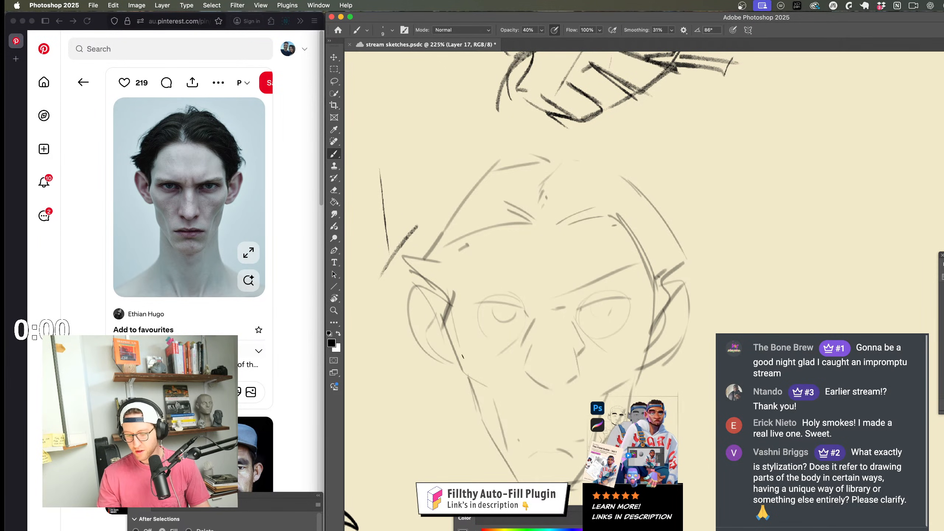
{"action": "left_click_drag", "start_coordinate": [656, 383], "coordinate": [634, 350]}
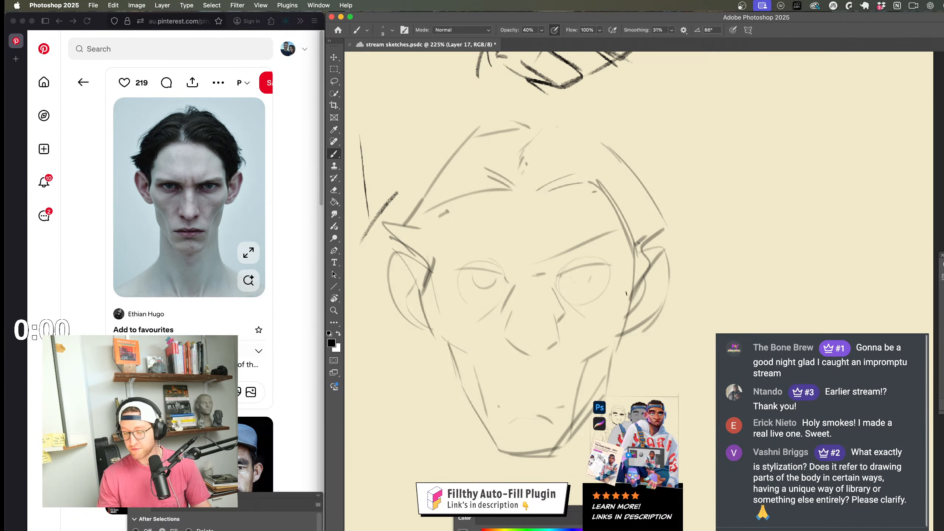
Step: Draw the right eye's upper lid line and add angular temple contours on both sides of the forehead
{"action": "key", "text": "z"}
{"action": "mouse_move", "coordinate": [596, 430]}
{"action": "left_mouse_down"}
{"action": "mouse_move", "coordinate": [550, 431]}
{"action": "mouse_move", "coordinate": [560, 392]}
{"action": "mouse_move", "coordinate": [602, 350]}
{"action": "left_mouse_up"}
{"action": "key", "text": "b"}
{"action": "left_click_drag", "start_coordinate": [658, 338], "coordinate": [697, 331]}
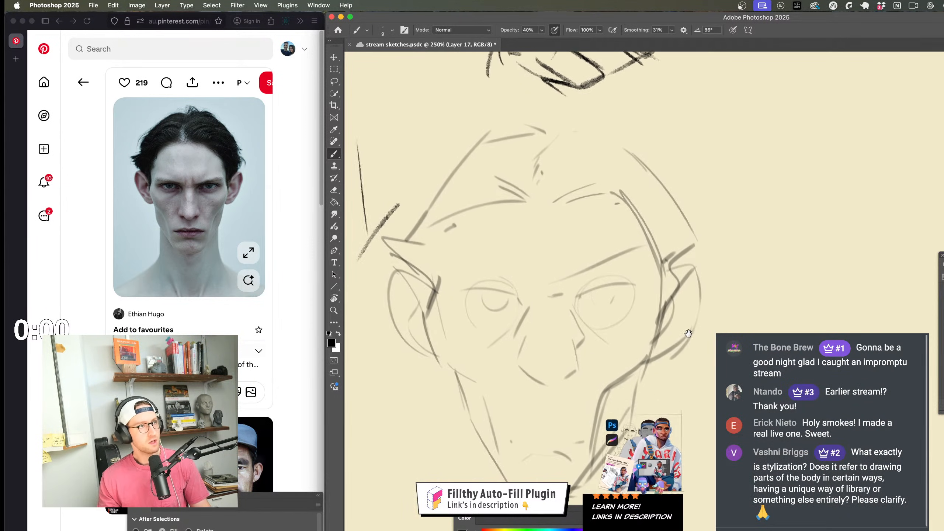
{"action": "key", "text": "z"}
{"action": "mouse_move", "coordinate": [672, 271]}
{"action": "left_mouse_down"}
{"action": "mouse_move", "coordinate": [654, 272]}
{"action": "mouse_move", "coordinate": [671, 272]}
{"action": "left_mouse_up"}
{"action": "key", "text": "b"}
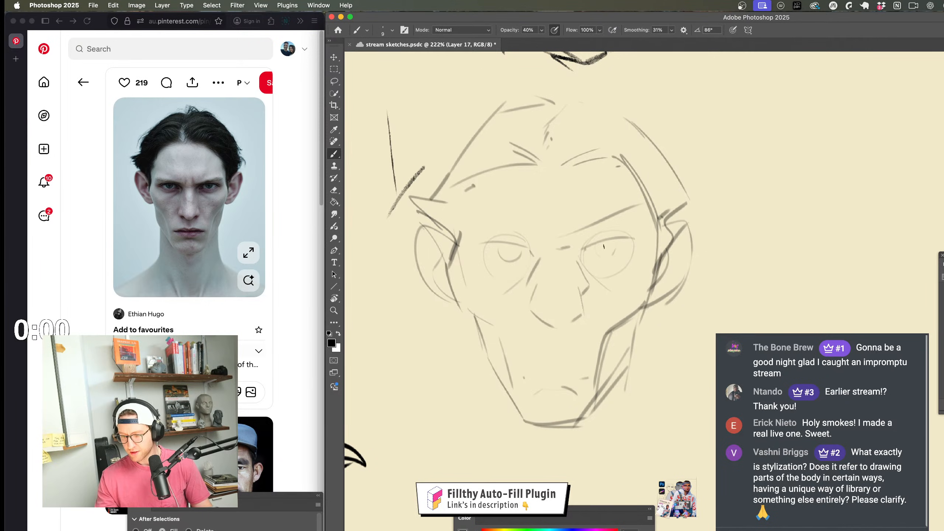
{"action": "mouse_move", "coordinate": [579, 249]}
{"action": "left_mouse_down"}
{"action": "mouse_move", "coordinate": [643, 226]}
{"action": "mouse_move", "coordinate": [646, 187]}
{"action": "left_mouse_up"}
{"action": "left_click_drag", "start_coordinate": [644, 202], "coordinate": [641, 231]}
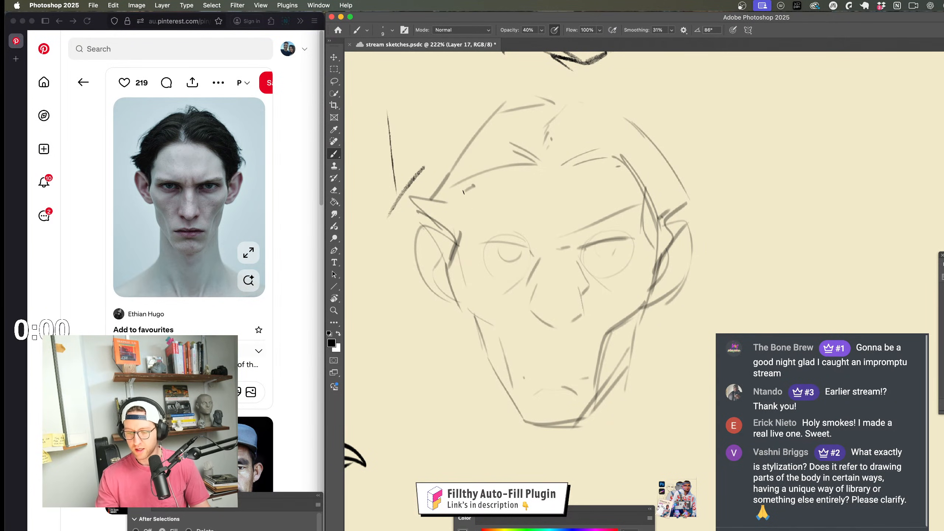
{"action": "mouse_move", "coordinate": [466, 187]}
{"action": "left_mouse_down"}
{"action": "mouse_move", "coordinate": [473, 224]}
{"action": "mouse_move", "coordinate": [448, 277]}
{"action": "left_mouse_up"}
{"action": "scroll", "coordinate": [555, 268], "scroll_direction": "right", "scroll_amount": 2}
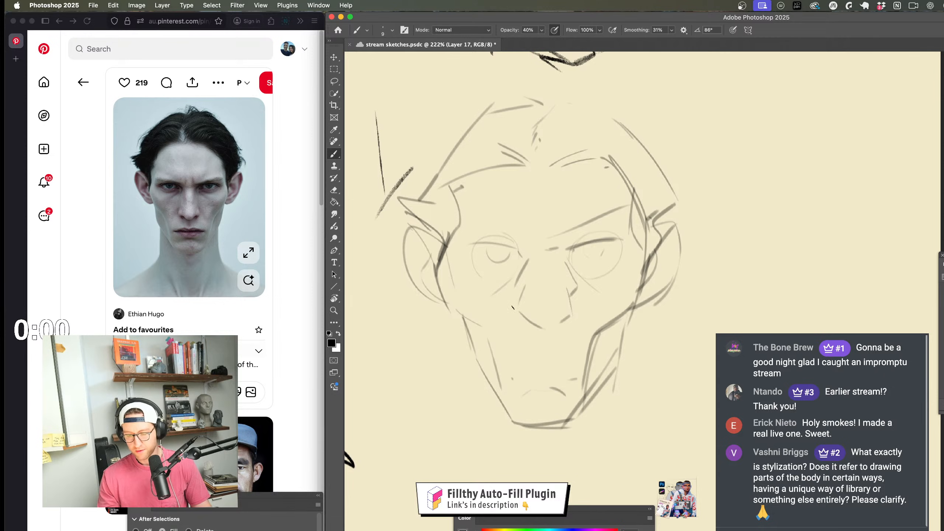
Step: Darken the base of the nose and redraw the left cheek hollow line curving down toward the mouth
{"action": "mouse_move", "coordinate": [517, 310]}
{"action": "left_mouse_down"}
{"action": "mouse_move", "coordinate": [535, 326]}
{"action": "mouse_move", "coordinate": [557, 322]}
{"action": "left_mouse_up"}
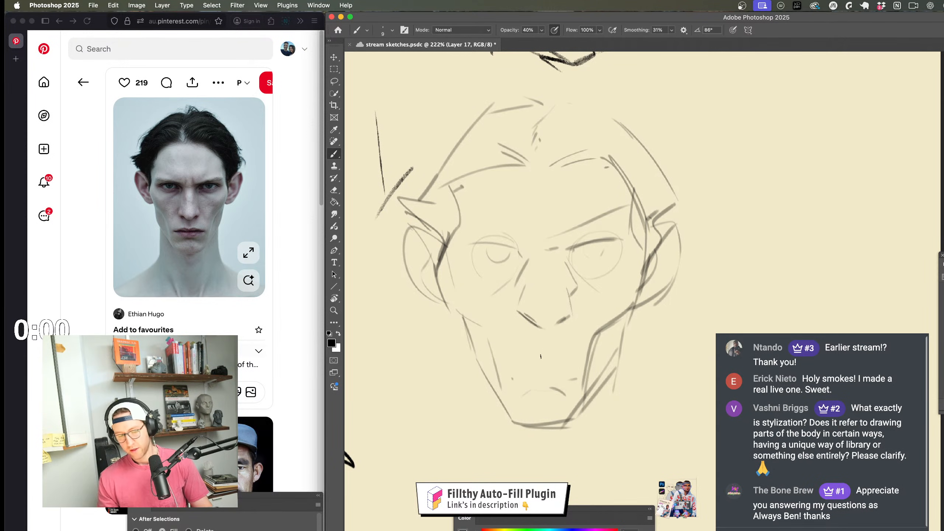
{"action": "left_click_drag", "start_coordinate": [480, 322], "coordinate": [506, 376]}
{"action": "key", "text": "super+z"}
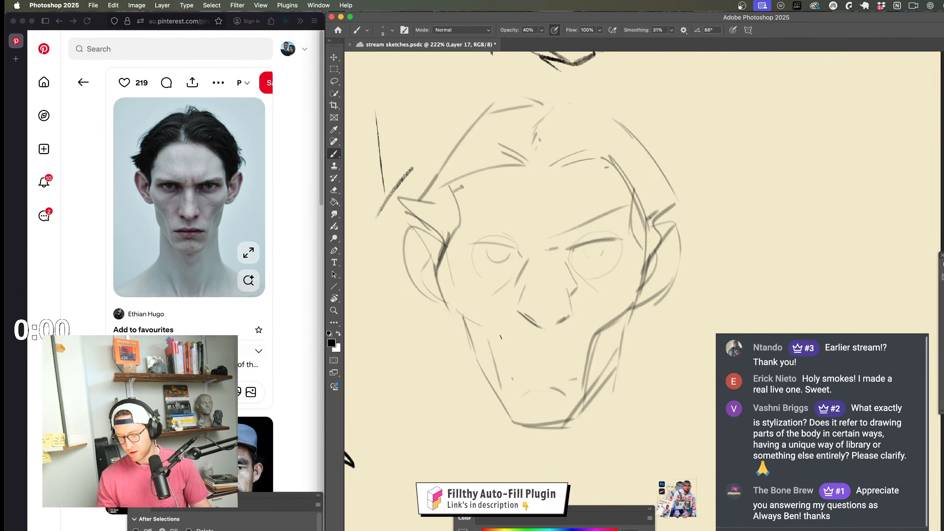
{"action": "mouse_move", "coordinate": [479, 320]}
{"action": "left_mouse_down"}
{"action": "mouse_move", "coordinate": [498, 339]}
{"action": "mouse_move", "coordinate": [499, 368]}
{"action": "left_mouse_up"}
{"action": "left_click_drag", "start_coordinate": [596, 328], "coordinate": [595, 339]}
{"action": "left_click_drag", "start_coordinate": [573, 409], "coordinate": [566, 417]}
{"action": "left_click_drag", "start_coordinate": [557, 260], "coordinate": [556, 258]}
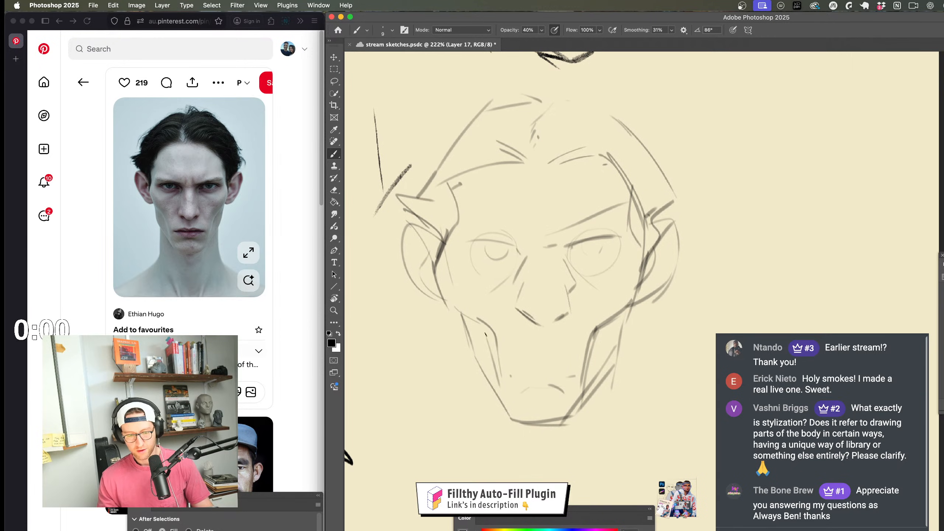
Step: Strengthen the right jaw outline, mouth corners and chin line, undoing misplaced strokes
{"action": "left_click_drag", "start_coordinate": [456, 315], "coordinate": [478, 371]}
{"action": "key", "text": "super+z"}
{"action": "mouse_move", "coordinate": [630, 305]}
{"action": "left_mouse_down"}
{"action": "mouse_move", "coordinate": [611, 366]}
{"action": "mouse_move", "coordinate": [574, 414]}
{"action": "left_mouse_up"}
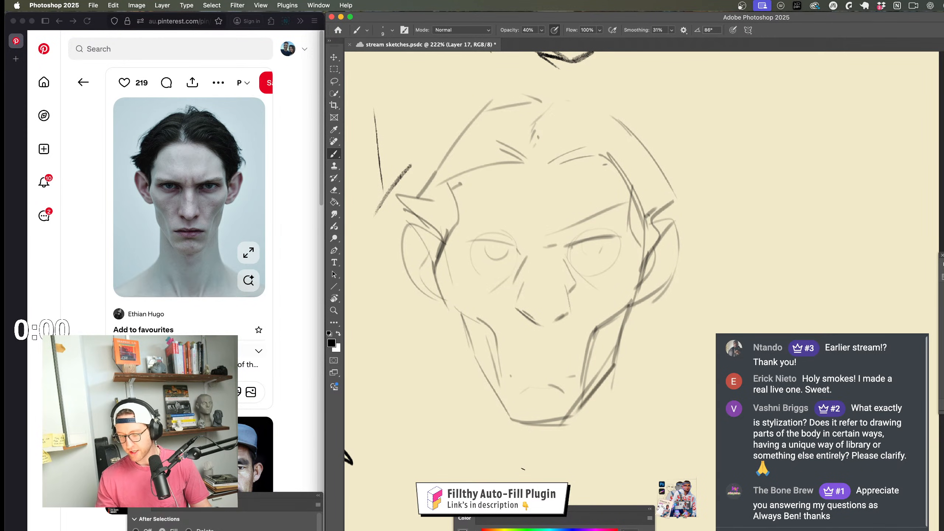
{"action": "key", "text": "super+z"}
{"action": "left_click_drag", "start_coordinate": [509, 418], "coordinate": [565, 422]}
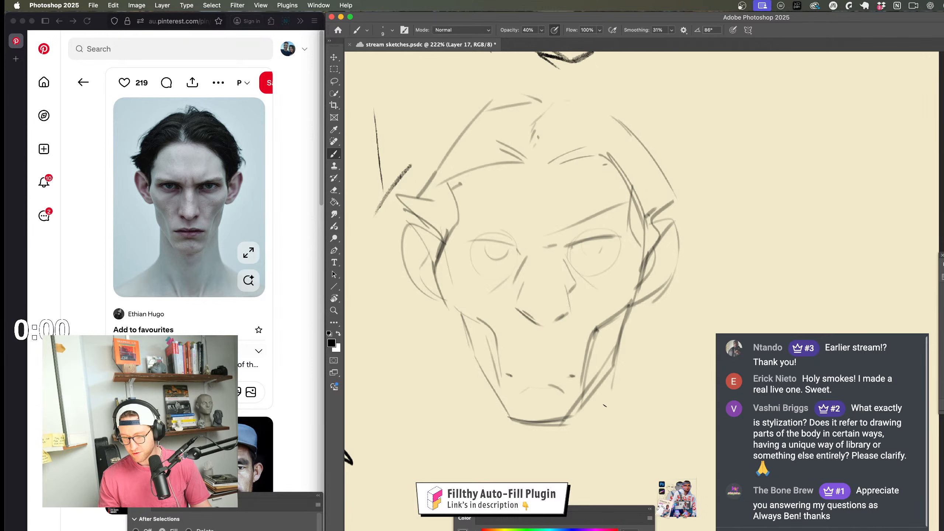
{"action": "left_click_drag", "start_coordinate": [565, 405], "coordinate": [560, 409]}
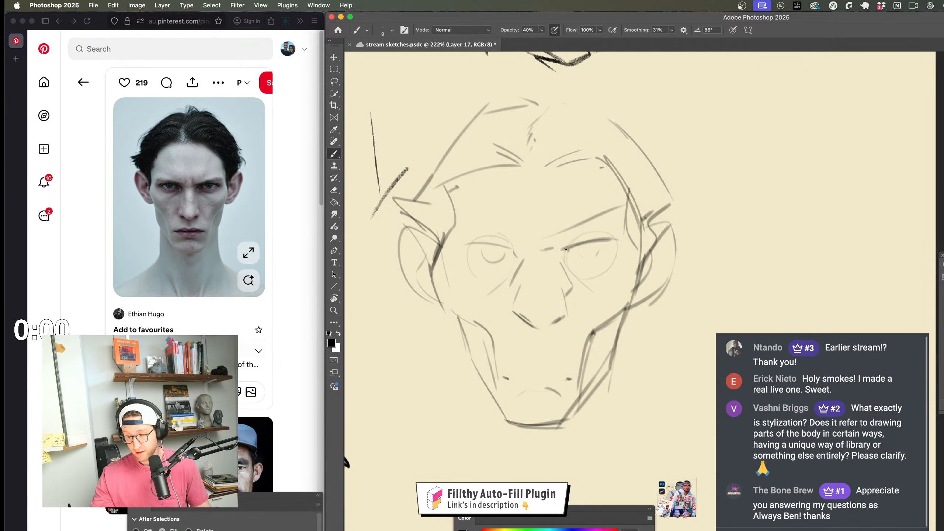
Step: Rework the upper eyelid lines of both eyes, undoing misplaced strokes and redrawing the right lid lightly
{"action": "left_click_drag", "start_coordinate": [564, 248], "coordinate": [629, 251]}
{"action": "key", "text": "super+z"}
{"action": "left_click_drag", "start_coordinate": [564, 249], "coordinate": [626, 244]}
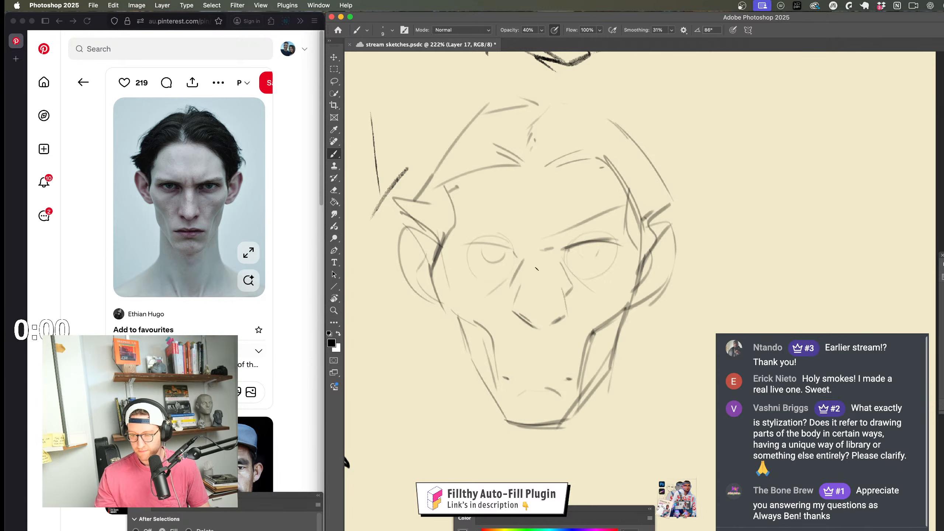
{"action": "left_click_drag", "start_coordinate": [458, 248], "coordinate": [521, 259]}
{"action": "key", "text": "super+z"}
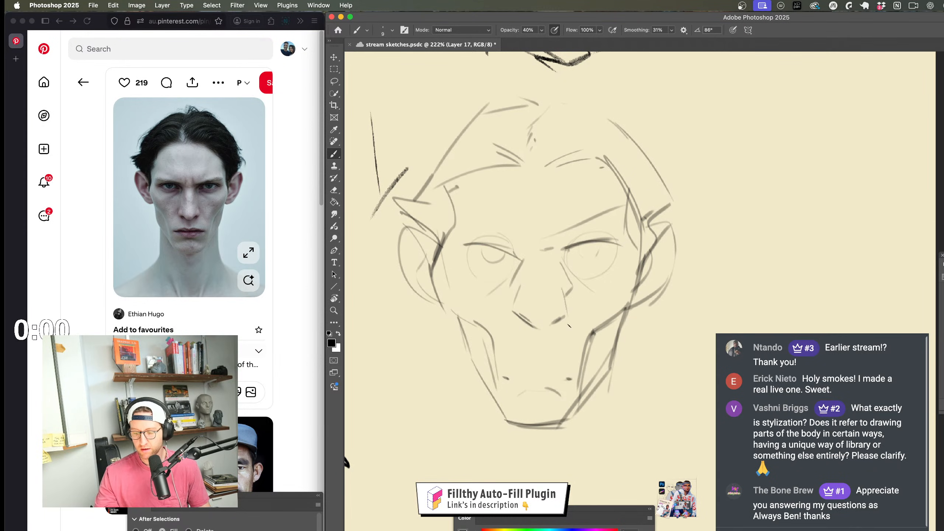
{"action": "key", "text": "super+z"}
{"action": "left_click_drag", "start_coordinate": [464, 245], "coordinate": [627, 248]}
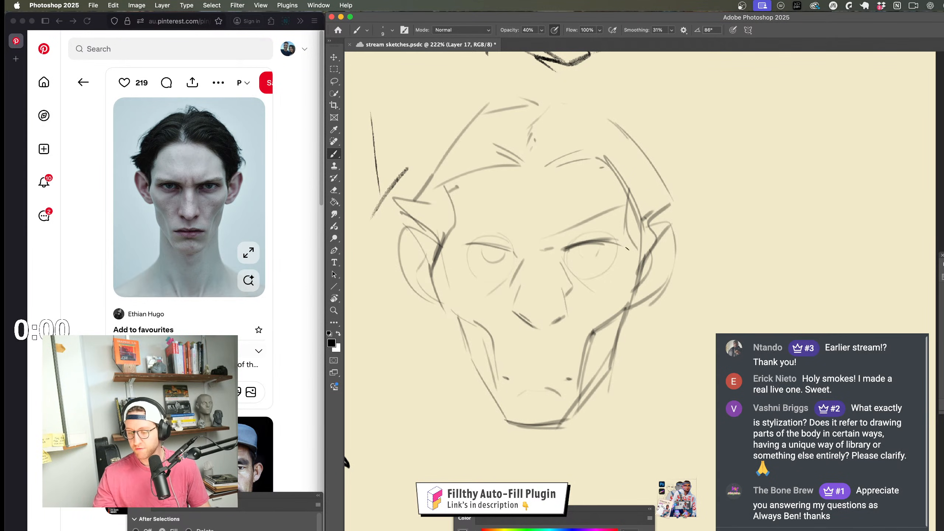
{"action": "key", "text": "super+z"}
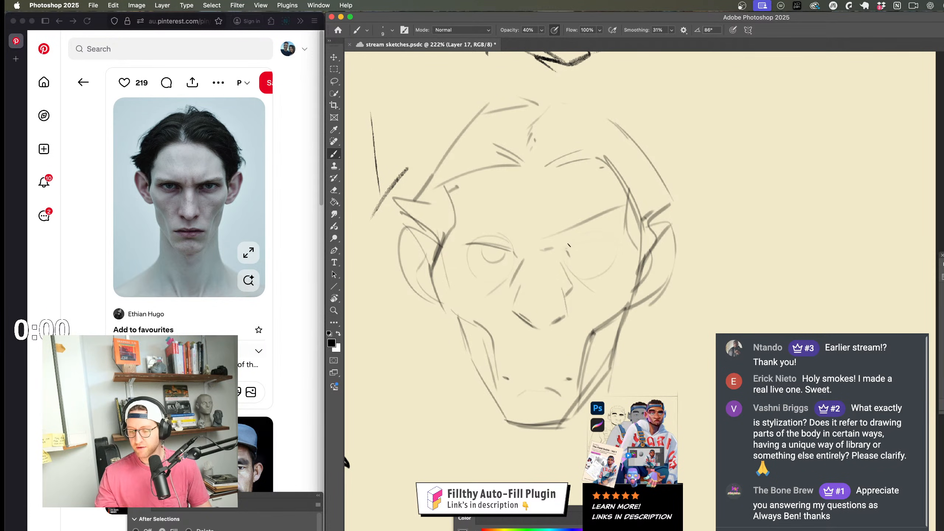
{"action": "left_click_drag", "start_coordinate": [620, 245], "coordinate": [574, 268]}
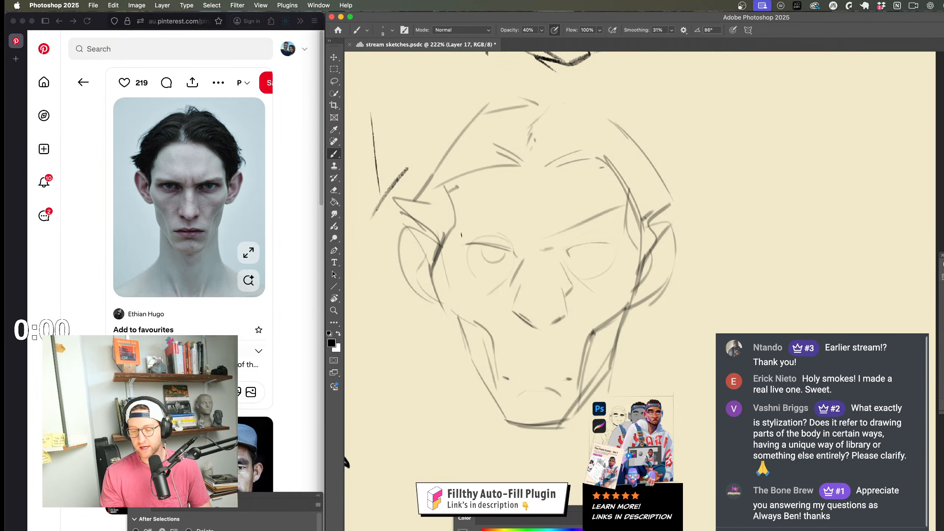
Step: Draw the left eyebrow with angled strokes slanting toward the nose, and try a matching right brow stroke
{"action": "mouse_move", "coordinate": [523, 248]}
{"action": "left_mouse_down"}
{"action": "mouse_move", "coordinate": [456, 233]}
{"action": "mouse_move", "coordinate": [500, 237]}
{"action": "left_mouse_up"}
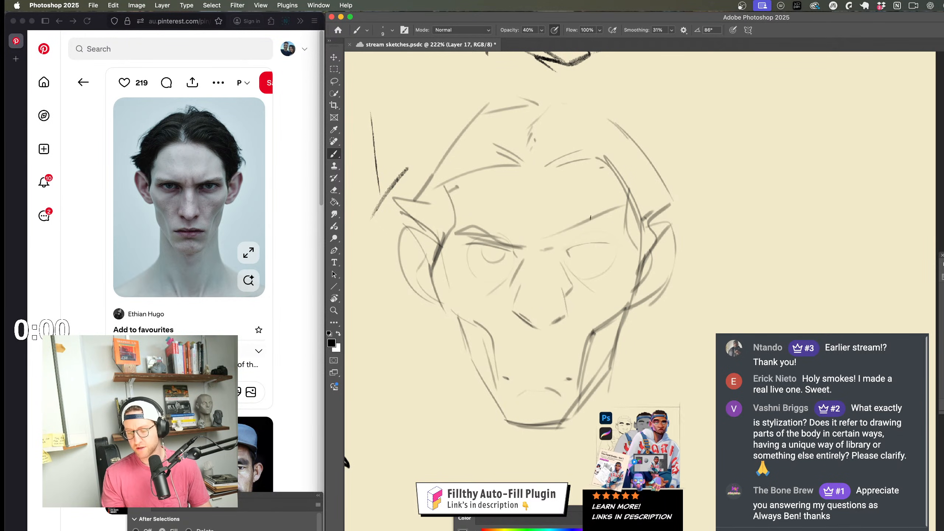
{"action": "left_click_drag", "start_coordinate": [562, 247], "coordinate": [613, 227]}
{"action": "key", "text": "super+z"}
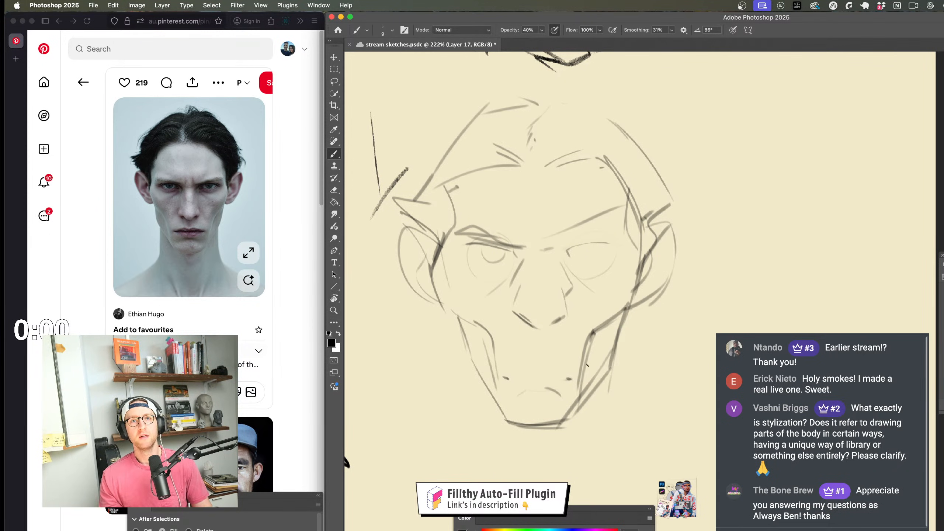
Step: Draw a diagram beside the portrait: a circle with lines of varying length radiating outward, most ending in dots
{"action": "mouse_move", "coordinate": [795, 216]}
{"action": "left_mouse_down"}
{"action": "mouse_move", "coordinate": [729, 223]}
{"action": "mouse_move", "coordinate": [809, 274]}
{"action": "mouse_move", "coordinate": [788, 212]}
{"action": "mouse_move", "coordinate": [840, 139]}
{"action": "left_mouse_up"}
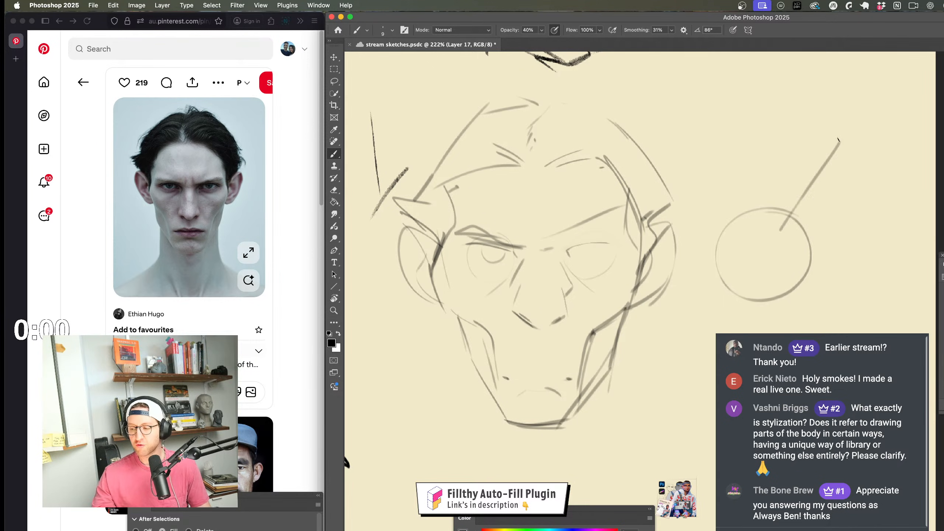
{"action": "left_click_drag", "start_coordinate": [738, 257], "coordinate": [591, 242]}
{"action": "left_click_drag", "start_coordinate": [695, 131], "coordinate": [698, 124]}
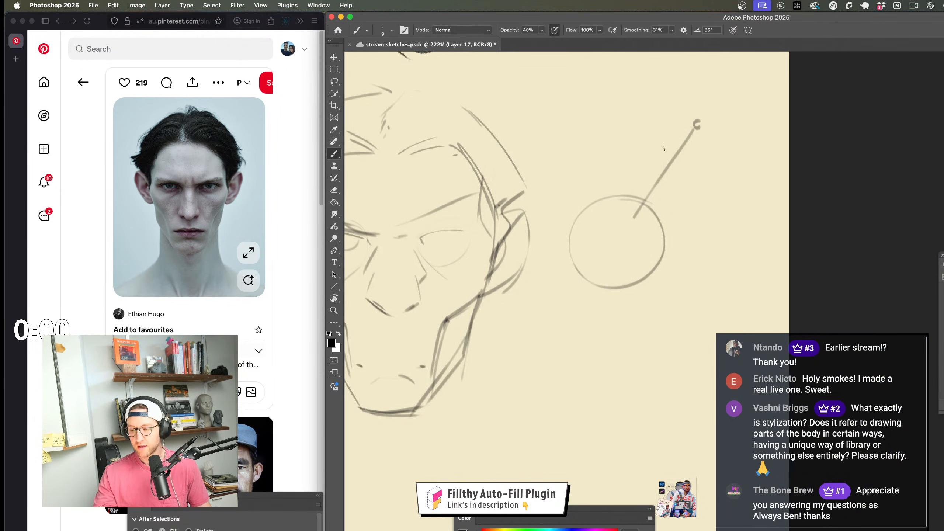
{"action": "left_click_drag", "start_coordinate": [627, 220], "coordinate": [643, 154]}
{"action": "mouse_move", "coordinate": [585, 254]}
{"action": "left_mouse_down"}
{"action": "mouse_move", "coordinate": [552, 318]}
{"action": "mouse_move", "coordinate": [526, 336]}
{"action": "left_mouse_up"}
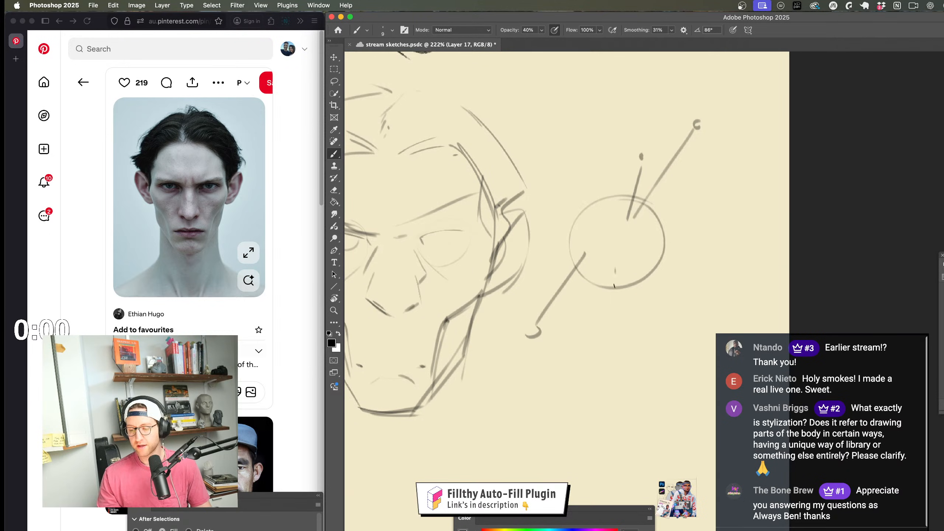
{"action": "left_click_drag", "start_coordinate": [615, 268], "coordinate": [612, 383]}
{"action": "left_click_drag", "start_coordinate": [612, 390], "coordinate": [614, 397]}
{"action": "left_click_drag", "start_coordinate": [633, 262], "coordinate": [635, 326]}
{"action": "left_click_drag", "start_coordinate": [634, 325], "coordinate": [636, 330]}
{"action": "left_click_drag", "start_coordinate": [603, 265], "coordinate": [592, 287]}
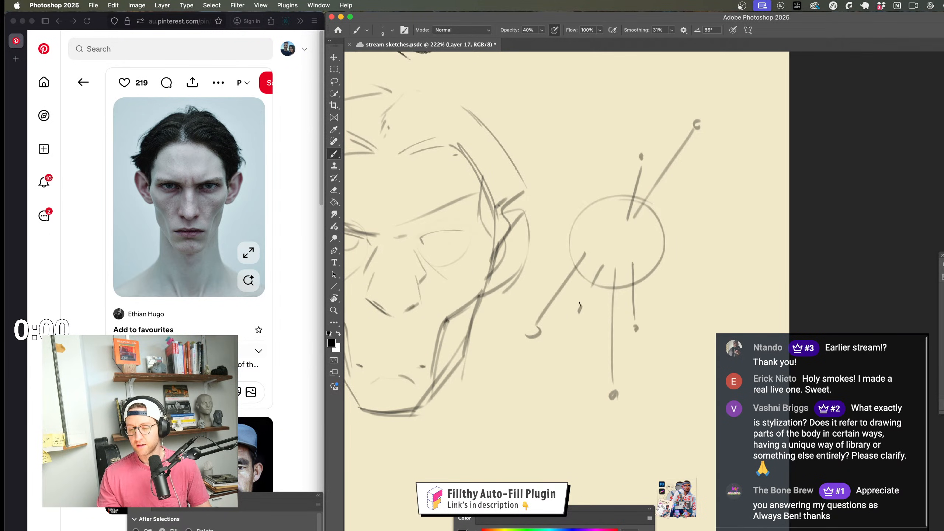
{"action": "left_click_drag", "start_coordinate": [596, 210], "coordinate": [573, 156]}
{"action": "left_click_drag", "start_coordinate": [569, 148], "coordinate": [566, 141]}
{"action": "left_click_drag", "start_coordinate": [642, 245], "coordinate": [721, 256]}
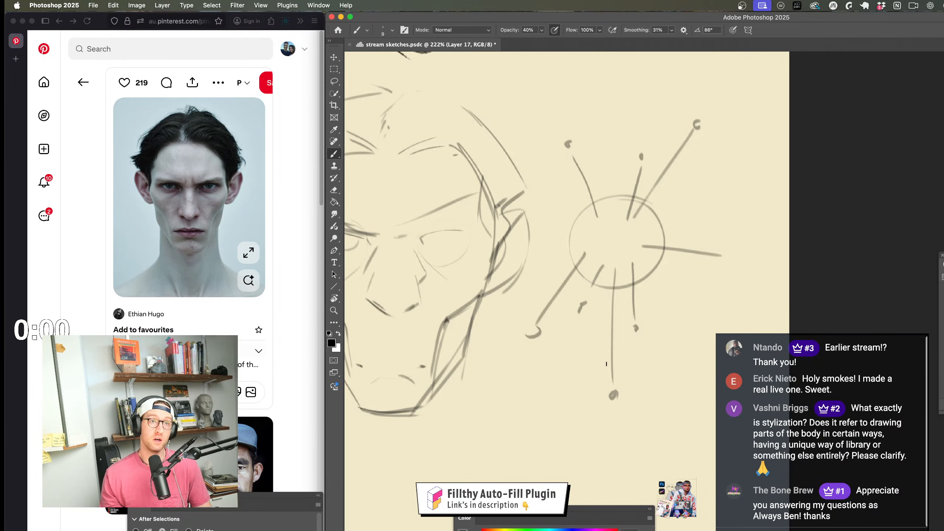
Step: Undo the whole circle-and-lines diagram beside the portrait
{"action": "key", "text": "super+z"}
{"action": "key", "text": "super+z"}
{"action": "key", "text": "super+z"}
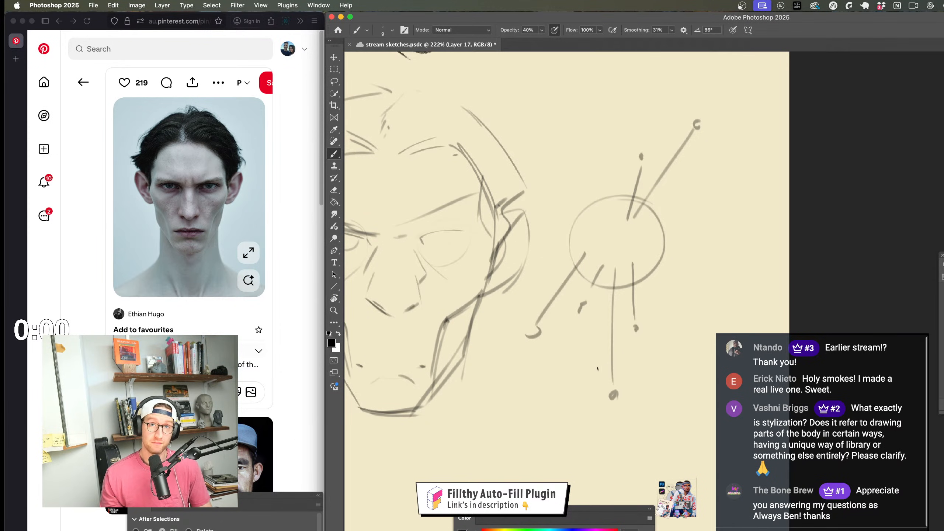
{"action": "key", "text": "super+z"}
{"action": "key", "text": "super+z"}
{"action": "key", "text": "super+z"}
{"action": "key", "text": "super+z"}
{"action": "key", "text": "super+z"}
{"action": "key", "text": "super+z"}
{"action": "key", "text": "super+z"}
{"action": "key", "text": "super+z"}
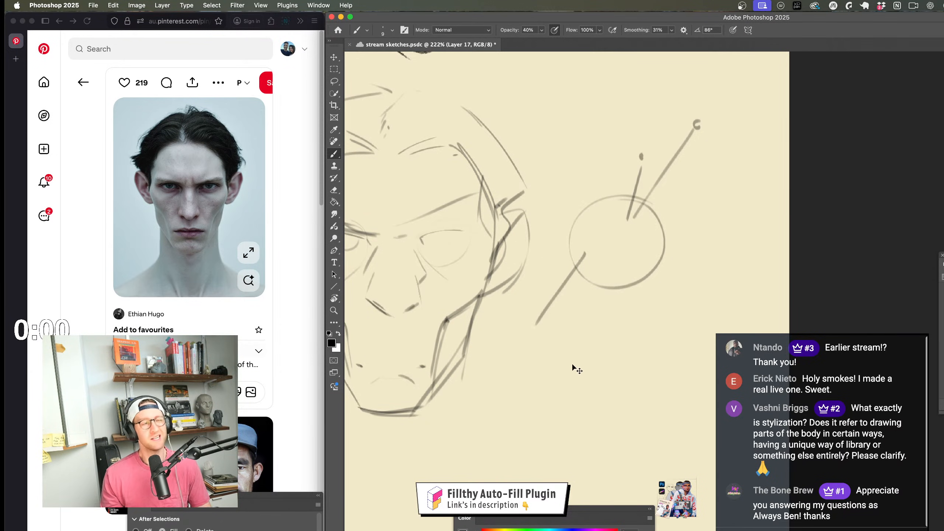
{"action": "key", "text": "super+z"}
{"action": "key", "text": "super+z"}
{"action": "key", "text": "super+z"}
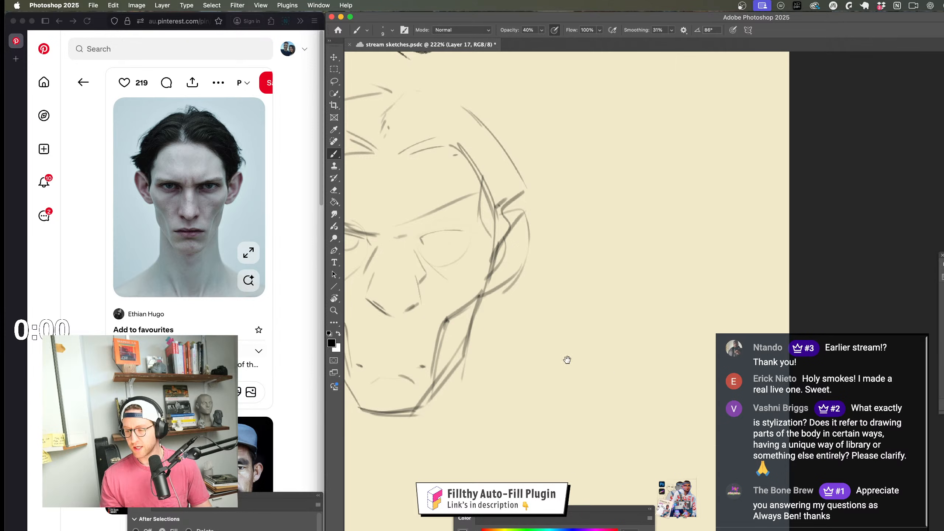
Step: Redraw the right eye's upper lid with a darker arched stroke and add a curved iris beneath it
{"action": "left_click_drag", "start_coordinate": [568, 359], "coordinate": [760, 365]}
{"action": "left_click_drag", "start_coordinate": [619, 263], "coordinate": [638, 261]}
{"action": "left_click_drag", "start_coordinate": [669, 218], "coordinate": [629, 230]}
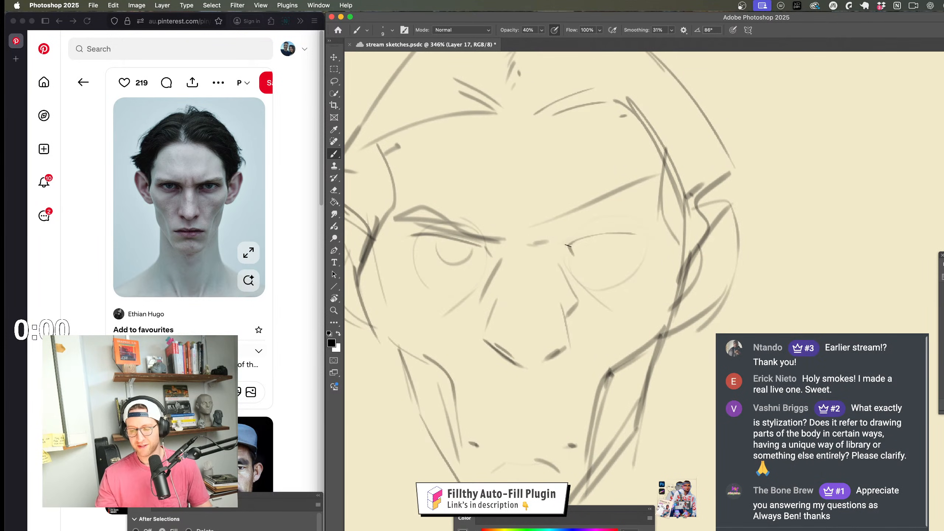
{"action": "mouse_move", "coordinate": [568, 246]}
{"action": "left_mouse_down"}
{"action": "mouse_move", "coordinate": [628, 233]}
{"action": "mouse_move", "coordinate": [598, 258]}
{"action": "mouse_move", "coordinate": [582, 253]}
{"action": "mouse_move", "coordinate": [638, 235]}
{"action": "mouse_move", "coordinate": [655, 243]}
{"action": "left_mouse_up"}
{"action": "key", "text": "super+z"}
{"action": "mouse_move", "coordinate": [660, 306]}
{"action": "left_mouse_down"}
{"action": "mouse_move", "coordinate": [616, 320]}
{"action": "mouse_move", "coordinate": [671, 277]}
{"action": "mouse_move", "coordinate": [626, 308]}
{"action": "mouse_move", "coordinate": [643, 238]}
{"action": "left_mouse_up"}
Step: Add slanted cheek folds on both sides of the nose and dark marks at the inner eye corners
{"action": "left_click_drag", "start_coordinate": [504, 250], "coordinate": [465, 302]}
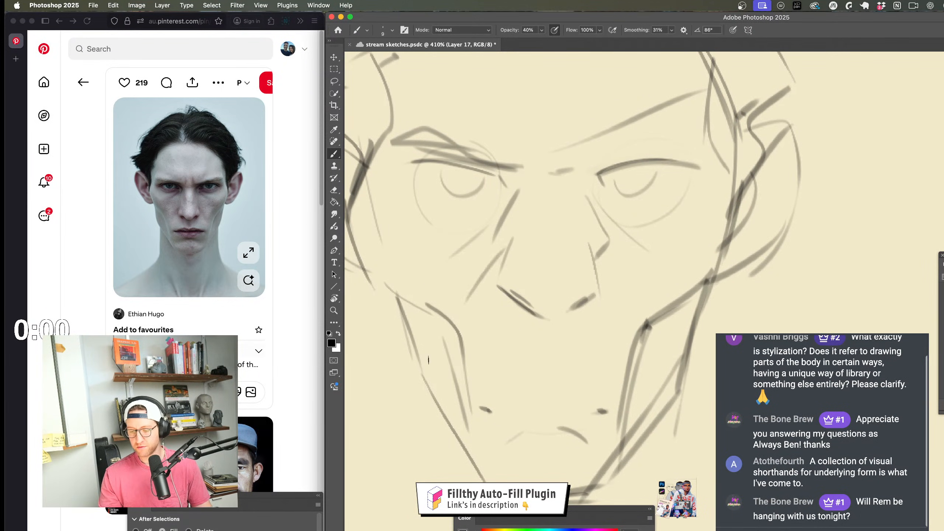
{"action": "mouse_move", "coordinate": [592, 261]}
{"action": "left_mouse_down"}
{"action": "mouse_move", "coordinate": [627, 305]}
{"action": "mouse_move", "coordinate": [574, 330]}
{"action": "left_mouse_up"}
{"action": "left_click_drag", "start_coordinate": [645, 294], "coordinate": [669, 286]}
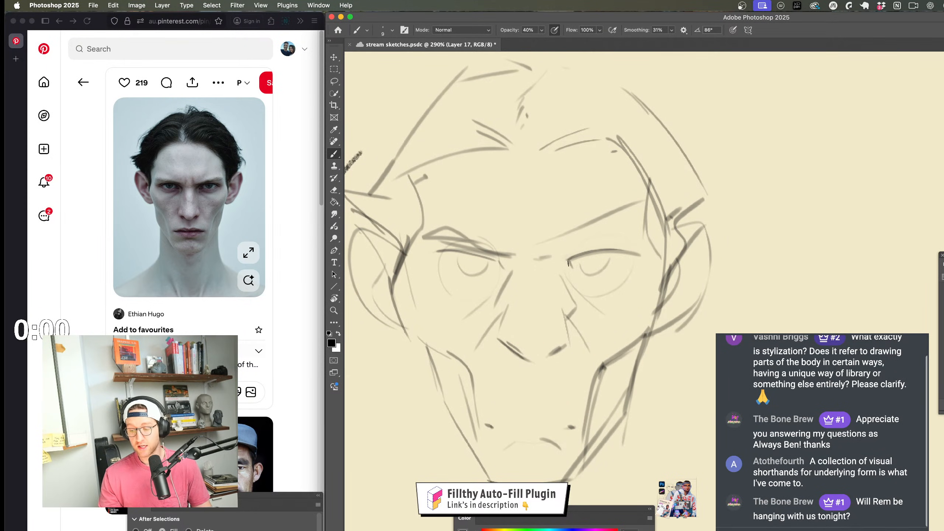
{"action": "left_click_drag", "start_coordinate": [566, 265], "coordinate": [570, 263]}
{"action": "left_click_drag", "start_coordinate": [499, 262], "coordinate": [502, 269]}
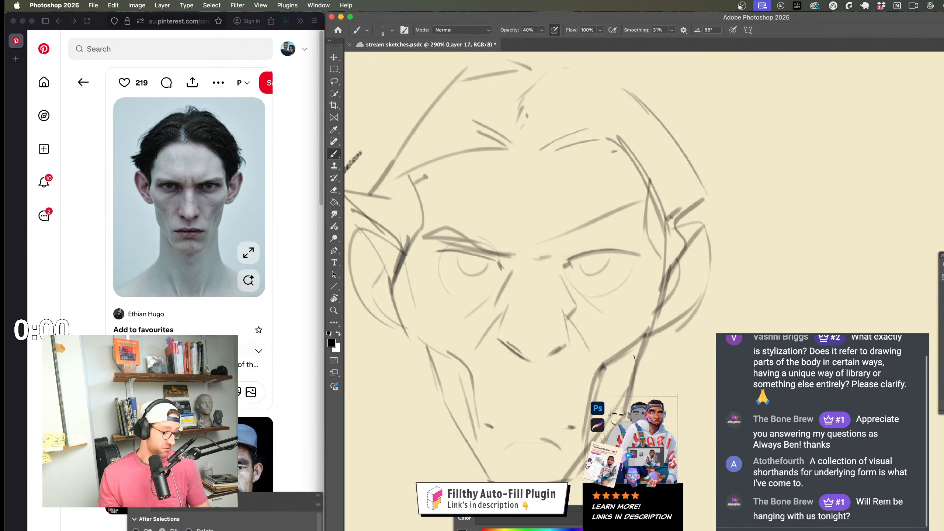
Step: Add short curved contour lines inside both temples, running down from the hairline
{"action": "scroll", "coordinate": [634, 358], "scroll_direction": "up", "scroll_amount": 3}
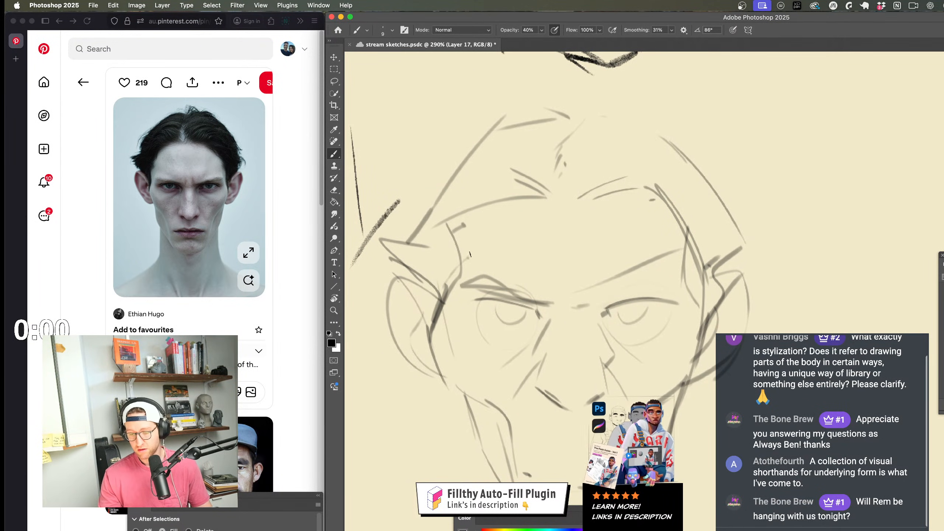
{"action": "left_click_drag", "start_coordinate": [665, 208], "coordinate": [668, 266]}
Step: Draw the right eyebrow with thick slanted strokes above the lid and mark the crease between the brows
{"action": "key", "text": "z"}
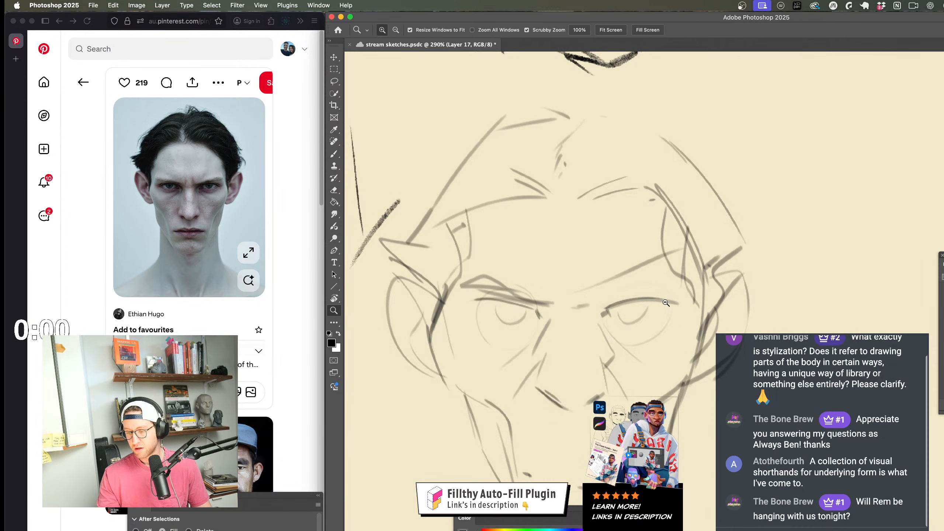
{"action": "mouse_move", "coordinate": [666, 303]}
{"action": "left_mouse_down"}
{"action": "mouse_move", "coordinate": [640, 286]}
{"action": "mouse_move", "coordinate": [647, 298]}
{"action": "mouse_move", "coordinate": [598, 308]}
{"action": "left_mouse_up"}
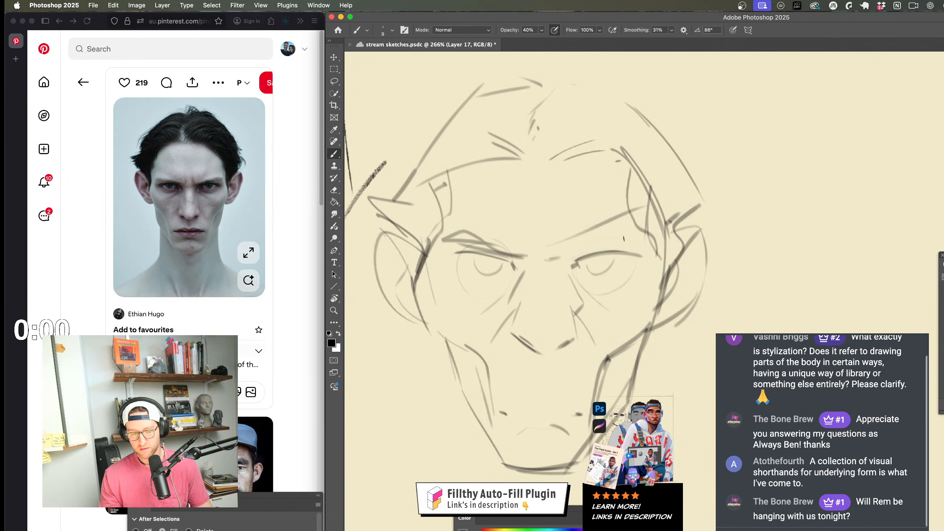
{"action": "left_click_drag", "start_coordinate": [560, 255], "coordinate": [589, 244]}
{"action": "mouse_move", "coordinate": [573, 258]}
{"action": "left_mouse_down"}
{"action": "mouse_move", "coordinate": [613, 244]}
{"action": "mouse_move", "coordinate": [590, 245]}
{"action": "mouse_move", "coordinate": [650, 231]}
{"action": "mouse_move", "coordinate": [655, 260]}
{"action": "left_mouse_up"}
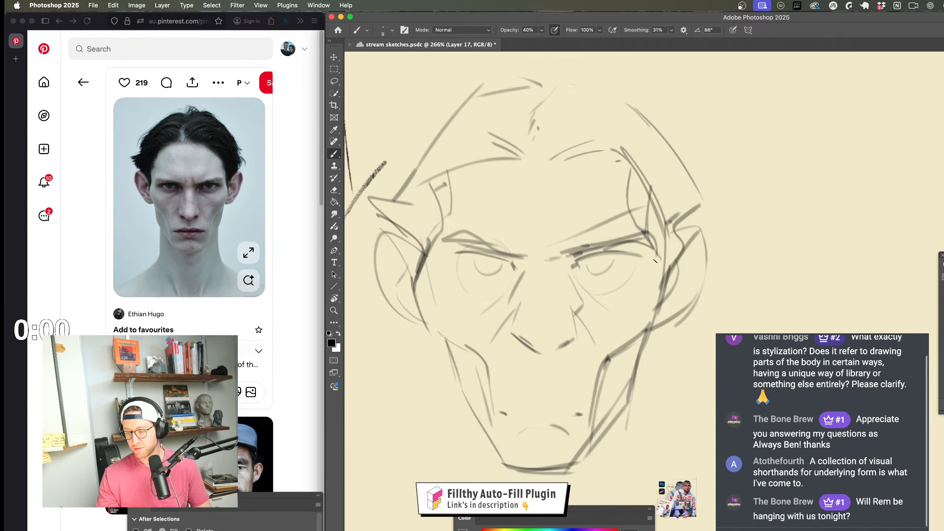
{"action": "left_click_drag", "start_coordinate": [587, 255], "coordinate": [618, 239]}
{"action": "left_click_drag", "start_coordinate": [555, 266], "coordinate": [590, 253]}
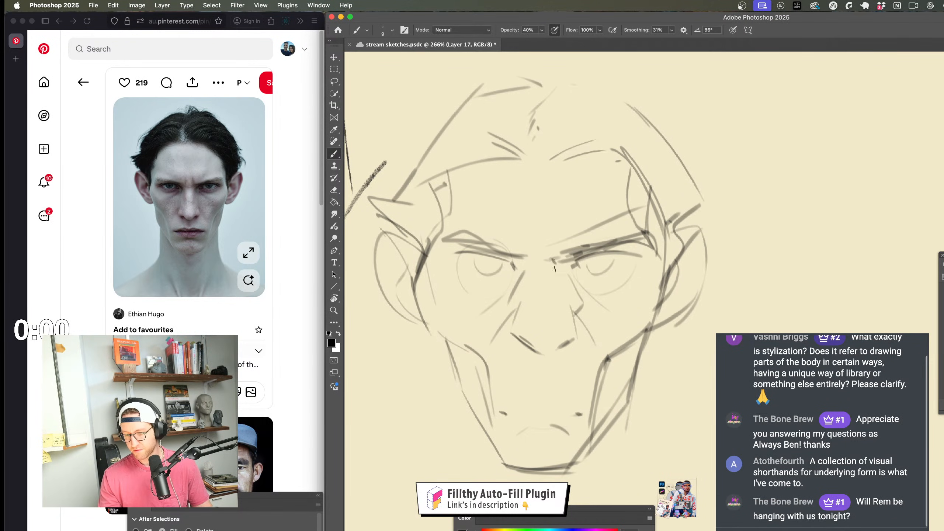
{"action": "key", "text": "z"}
{"action": "mouse_move", "coordinate": [576, 352]}
{"action": "left_mouse_down"}
{"action": "mouse_move", "coordinate": [556, 352]}
{"action": "mouse_move", "coordinate": [604, 321]}
{"action": "left_mouse_up"}
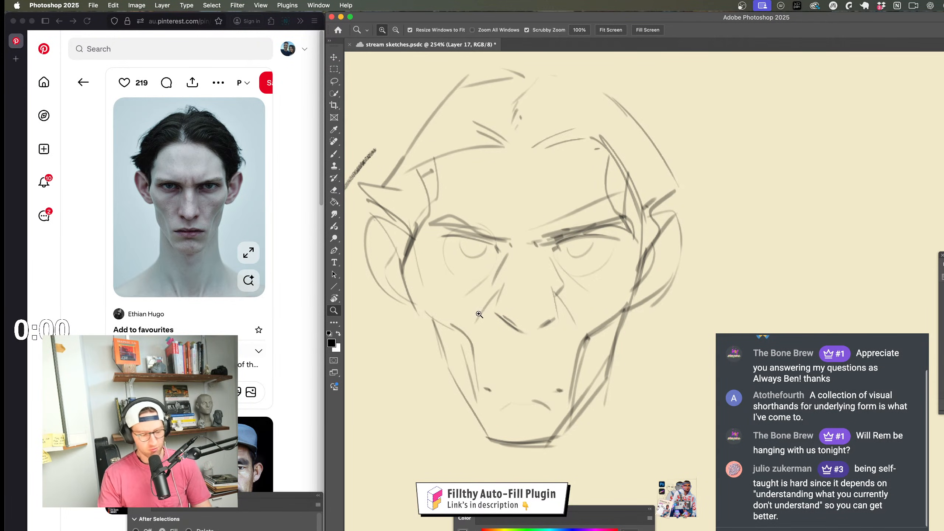
Step: Draw curved eye-bag lines beneath both eyes, running from the inner corners out toward the cheeks
{"action": "key", "text": "b"}
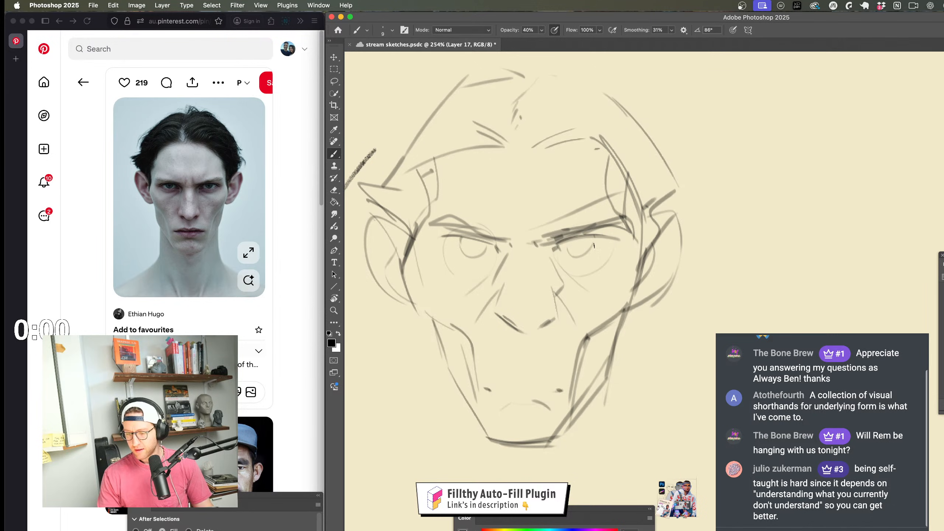
{"action": "mouse_move", "coordinate": [594, 237]}
{"action": "left_mouse_down"}
{"action": "mouse_move", "coordinate": [593, 249]}
{"action": "mouse_move", "coordinate": [561, 257]}
{"action": "mouse_move", "coordinate": [616, 236]}
{"action": "mouse_move", "coordinate": [587, 255]}
{"action": "mouse_move", "coordinate": [594, 239]}
{"action": "left_mouse_up"}
{"action": "key", "text": "super+z"}
{"action": "left_click_drag", "start_coordinate": [578, 313], "coordinate": [570, 313]}
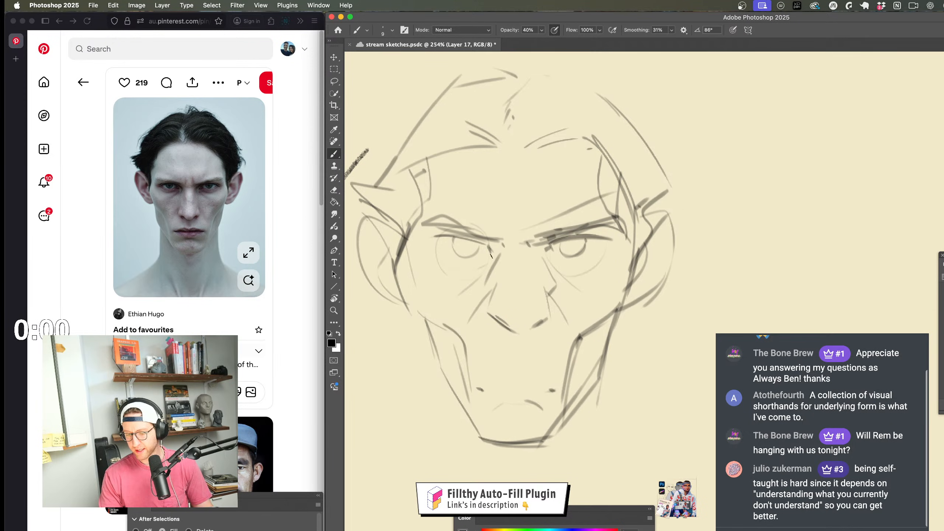
{"action": "mouse_move", "coordinate": [490, 259]}
{"action": "left_mouse_down"}
{"action": "mouse_move", "coordinate": [456, 275]}
{"action": "mouse_move", "coordinate": [493, 260]}
{"action": "left_mouse_up"}
{"action": "left_click_drag", "start_coordinate": [551, 259], "coordinate": [608, 244]}
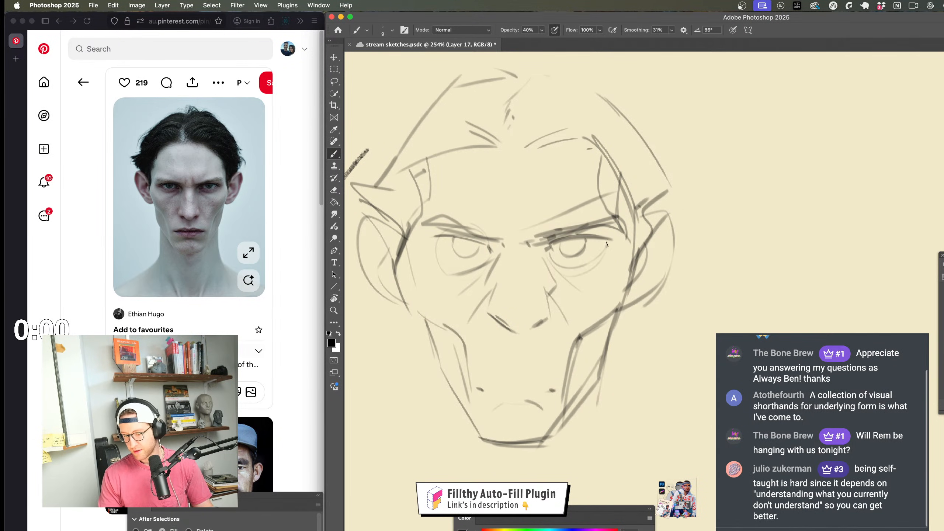
Step: Add short plane strokes along both sides of the nose and draw the closed mouth line with a lower-lip stroke beneath it
{"action": "scroll", "coordinate": [596, 283], "scroll_direction": "down", "scroll_amount": 2}
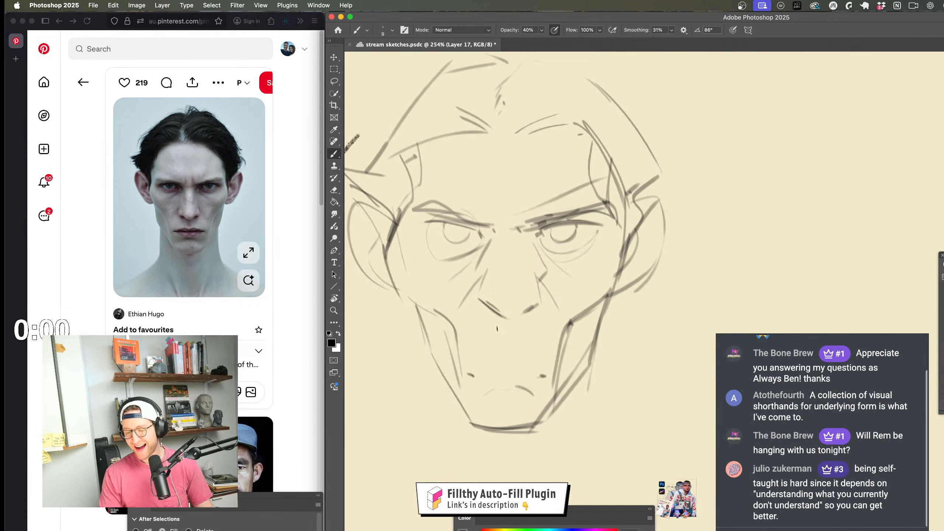
{"action": "left_click_drag", "start_coordinate": [500, 265], "coordinate": [496, 287]}
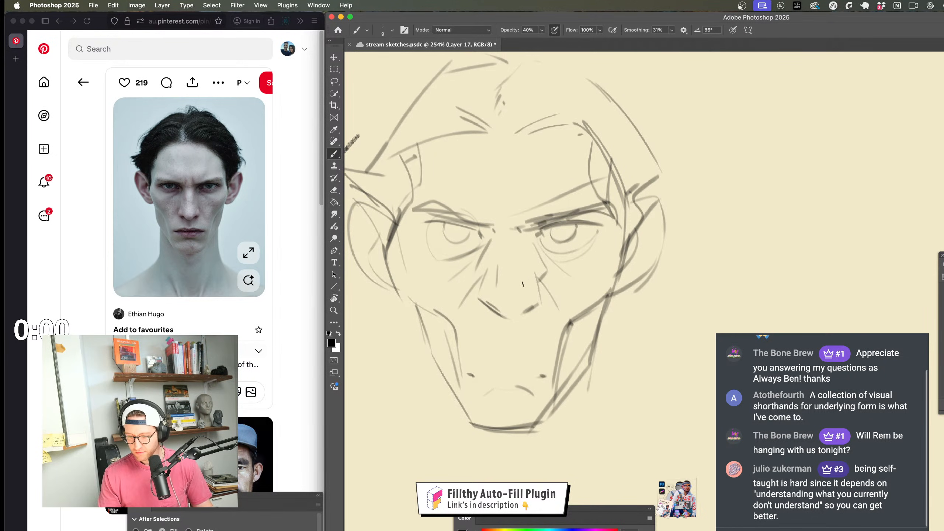
{"action": "scroll", "coordinate": [524, 294], "scroll_direction": "down", "scroll_amount": 2}
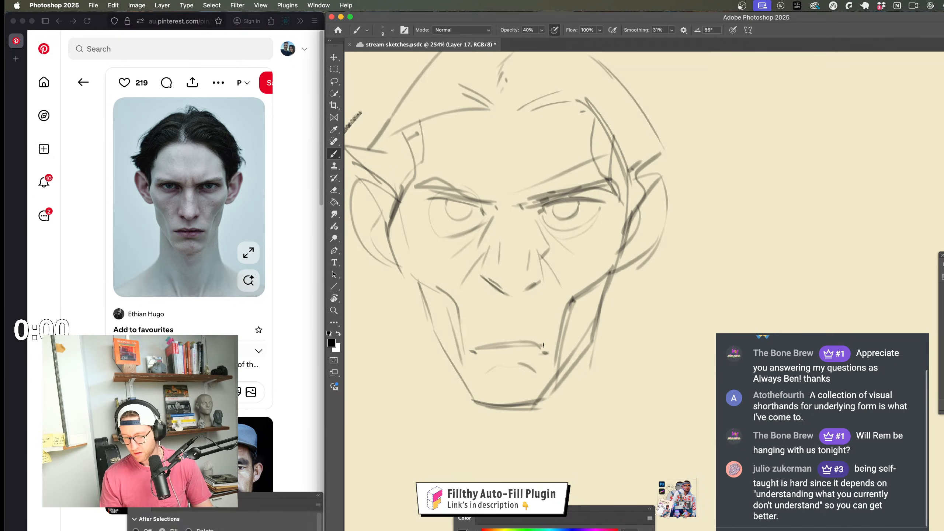
{"action": "scroll", "coordinate": [544, 345], "scroll_direction": "down", "scroll_amount": 5}
{"action": "scroll", "coordinate": [494, 335], "scroll_direction": "up", "scroll_amount": 4}
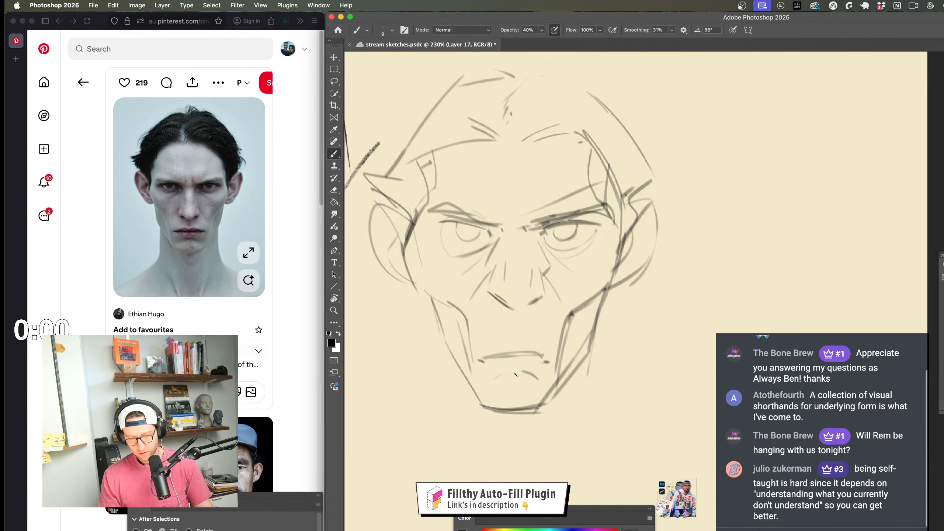
{"action": "left_click_drag", "start_coordinate": [495, 371], "coordinate": [528, 367]}
{"action": "key", "text": "super+z"}
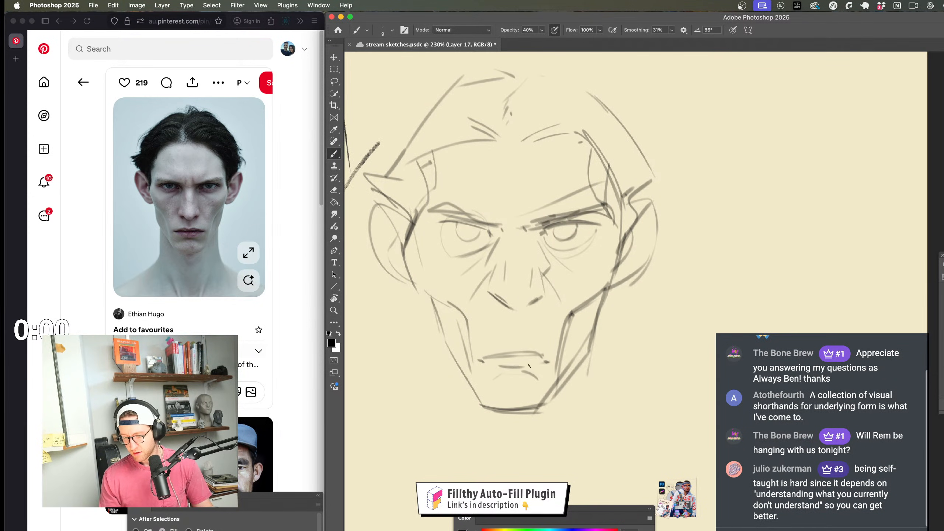
Step: Darken the upper eyelid lines of both eyes with thicker strokes
{"action": "scroll", "coordinate": [561, 365], "scroll_direction": "down", "scroll_amount": 3}
{"action": "scroll", "coordinate": [509, 257], "scroll_direction": "up", "scroll_amount": 6}
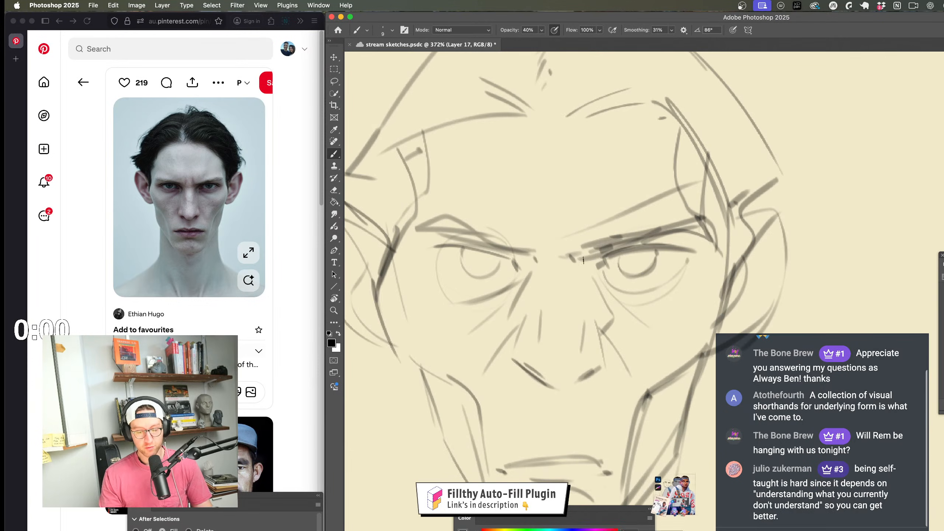
{"action": "mouse_move", "coordinate": [510, 257]}
{"action": "left_mouse_down"}
{"action": "mouse_move", "coordinate": [428, 256]}
{"action": "mouse_move", "coordinate": [475, 249]}
{"action": "left_mouse_up"}
{"action": "key", "text": "super+z"}
{"action": "left_click_drag", "start_coordinate": [597, 256], "coordinate": [686, 252]}
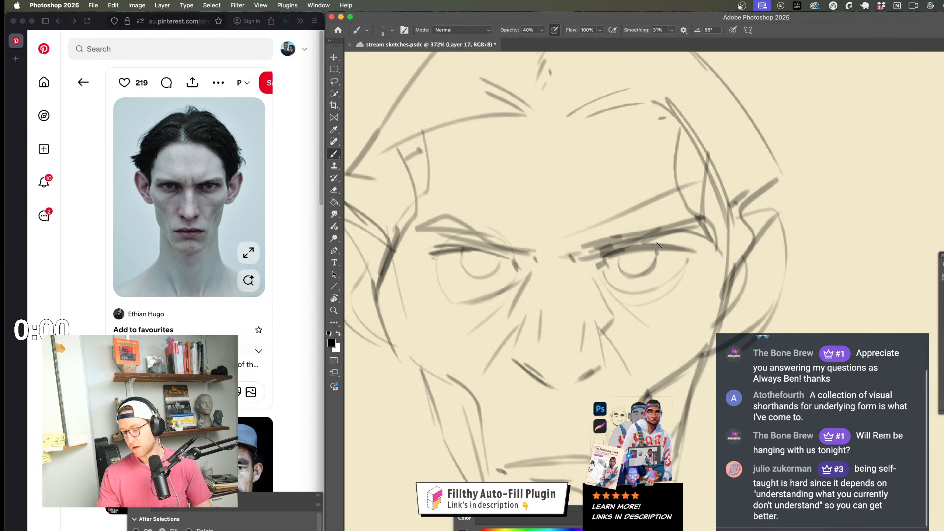
Step: Reinforce both slanted nostril strokes at the base of the nose with darker lines
{"action": "key", "text": "z"}
{"action": "scroll", "coordinate": [544, 288], "scroll_direction": "down", "scroll_amount": 5}
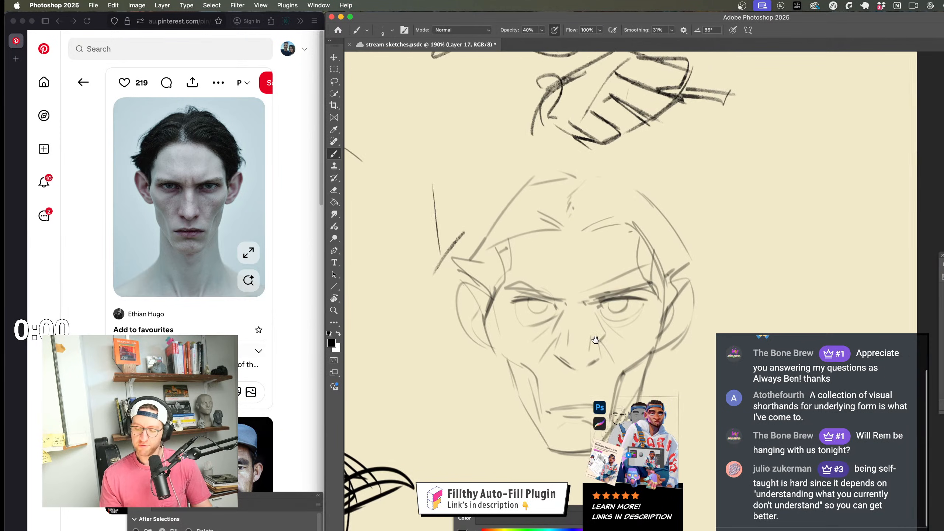
{"action": "scroll", "coordinate": [543, 288], "scroll_direction": "up", "scroll_amount": 4}
{"action": "mouse_move", "coordinate": [535, 311]}
{"action": "left_mouse_down"}
{"action": "mouse_move", "coordinate": [608, 332]}
{"action": "mouse_move", "coordinate": [523, 326]}
{"action": "left_mouse_up"}
{"action": "key", "text": "b"}
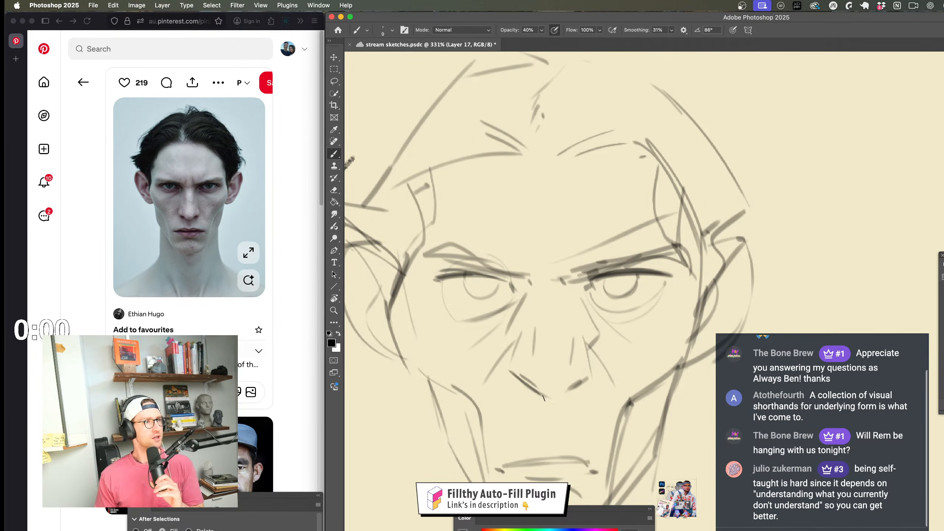
{"action": "left_click_drag", "start_coordinate": [548, 366], "coordinate": [521, 323]}
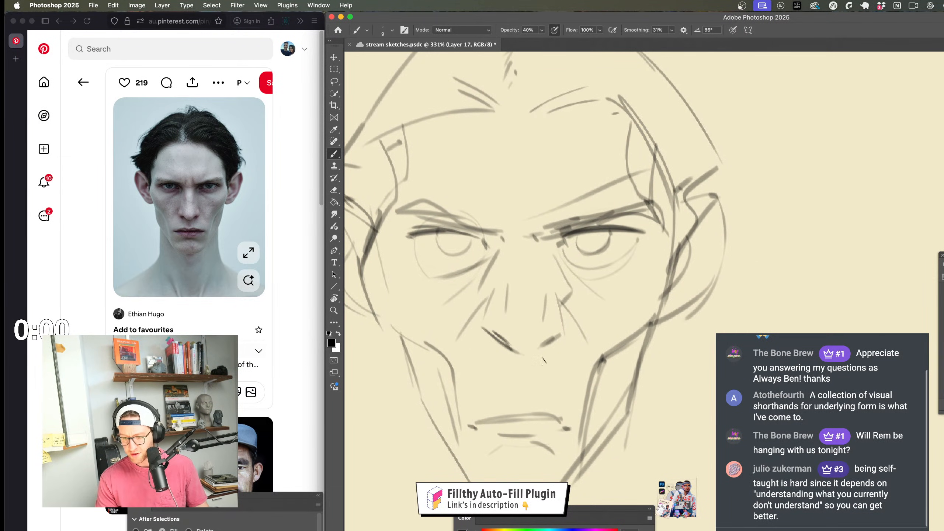
{"action": "mouse_move", "coordinate": [579, 368]}
{"action": "left_mouse_down"}
{"action": "mouse_move", "coordinate": [562, 372]}
{"action": "mouse_move", "coordinate": [552, 355]}
{"action": "mouse_move", "coordinate": [573, 355]}
{"action": "left_mouse_up"}
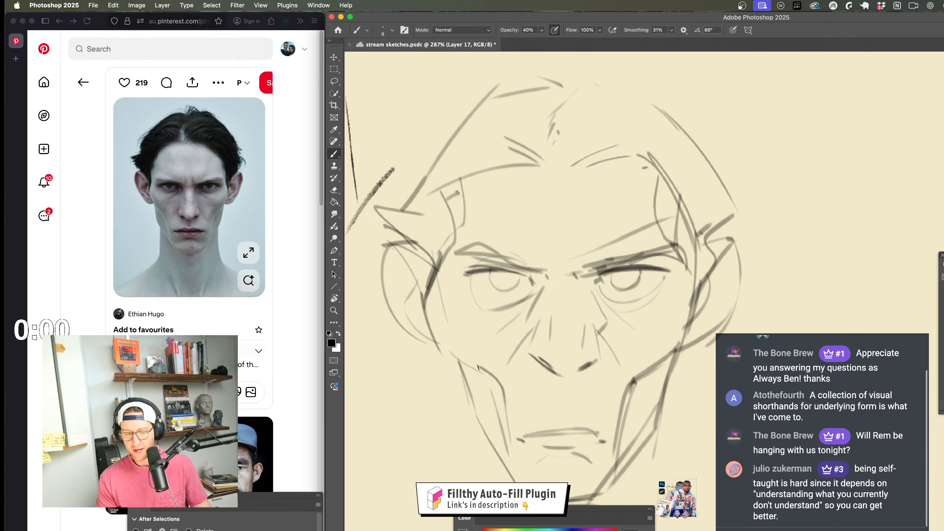
Step: Strengthen the left cheekbone contour from the ear down to the cheek and darken the outlines of both ears
{"action": "mouse_move", "coordinate": [426, 297]}
{"action": "left_mouse_down"}
{"action": "mouse_move", "coordinate": [445, 350]}
{"action": "mouse_move", "coordinate": [506, 385]}
{"action": "left_mouse_up"}
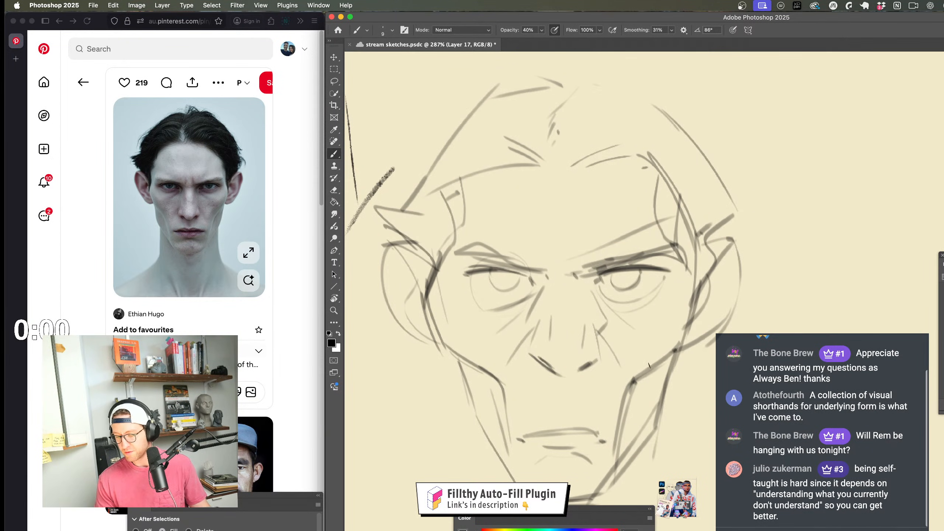
{"action": "mouse_move", "coordinate": [651, 368]}
{"action": "left_mouse_down"}
{"action": "mouse_move", "coordinate": [610, 366]}
{"action": "mouse_move", "coordinate": [582, 330]}
{"action": "mouse_move", "coordinate": [653, 327]}
{"action": "left_mouse_up"}
{"action": "mouse_move", "coordinate": [652, 284]}
{"action": "left_mouse_down"}
{"action": "mouse_move", "coordinate": [634, 271]}
{"action": "mouse_move", "coordinate": [738, 258]}
{"action": "left_mouse_up"}
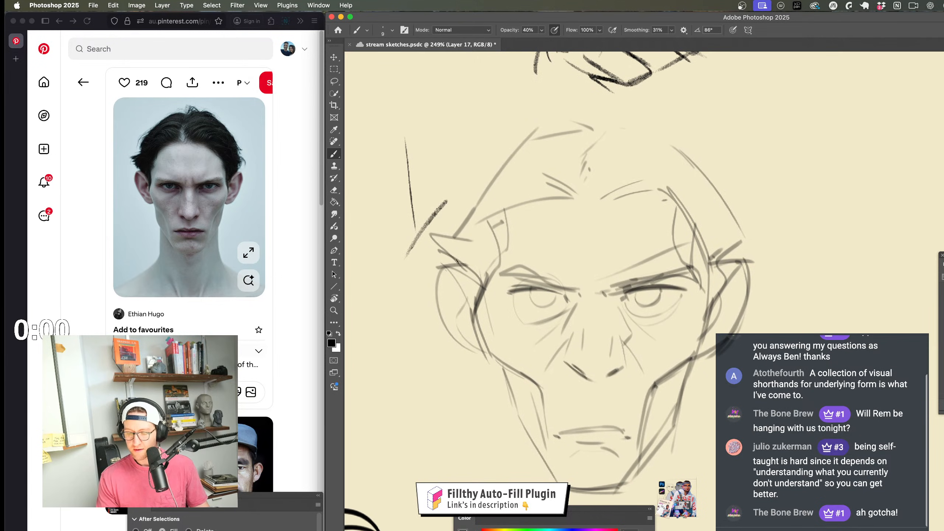
{"action": "mouse_move", "coordinate": [465, 265]}
{"action": "left_mouse_down"}
{"action": "mouse_move", "coordinate": [439, 268]}
{"action": "mouse_move", "coordinate": [463, 340]}
{"action": "mouse_move", "coordinate": [481, 349]}
{"action": "left_mouse_up"}
{"action": "left_click_drag", "start_coordinate": [688, 336], "coordinate": [658, 219]}
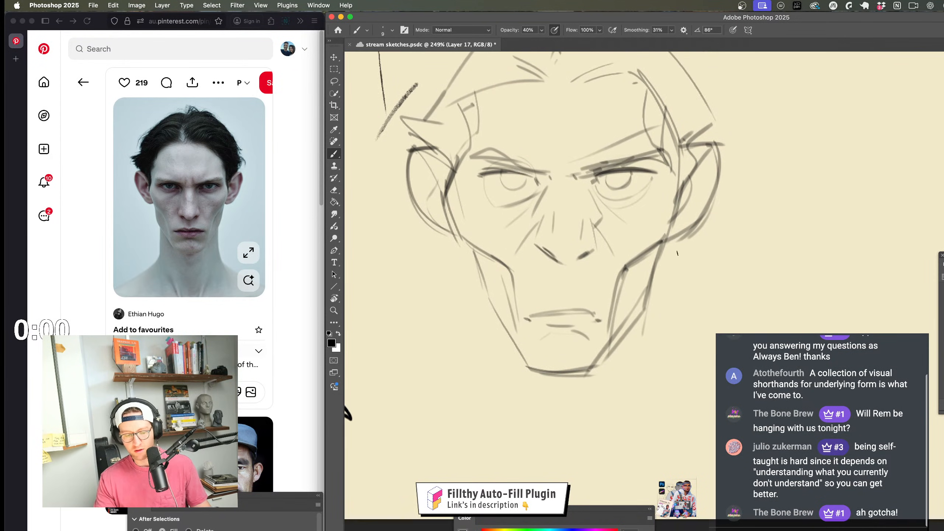
Step: Draw both sides of the neck below the jaw and add slanted tendon lines converging toward the throat
{"action": "left_click_drag", "start_coordinate": [497, 327], "coordinate": [475, 440]}
{"action": "mouse_move", "coordinate": [635, 331]}
{"action": "left_mouse_down"}
{"action": "mouse_move", "coordinate": [647, 405]}
{"action": "mouse_move", "coordinate": [676, 470]}
{"action": "left_mouse_up"}
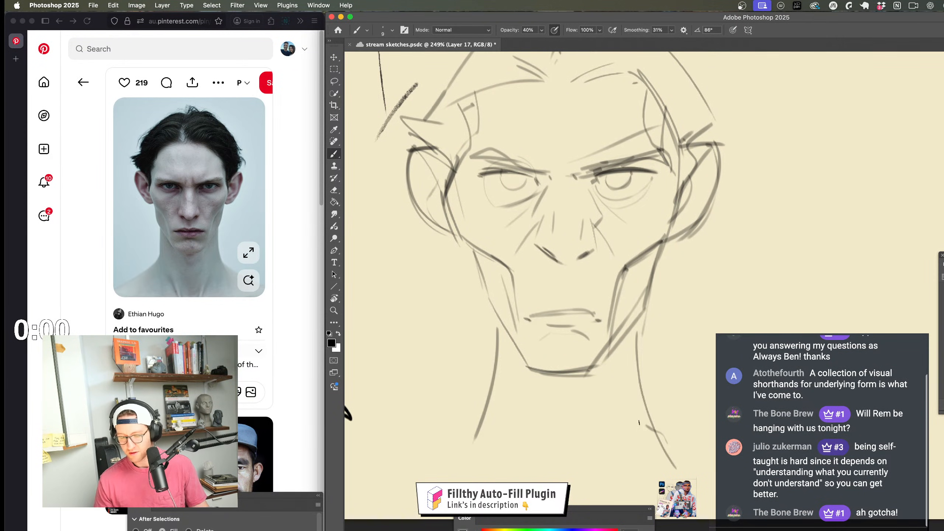
{"action": "left_click_drag", "start_coordinate": [646, 423], "coordinate": [591, 485]}
{"action": "key", "text": "ctrl+z"}
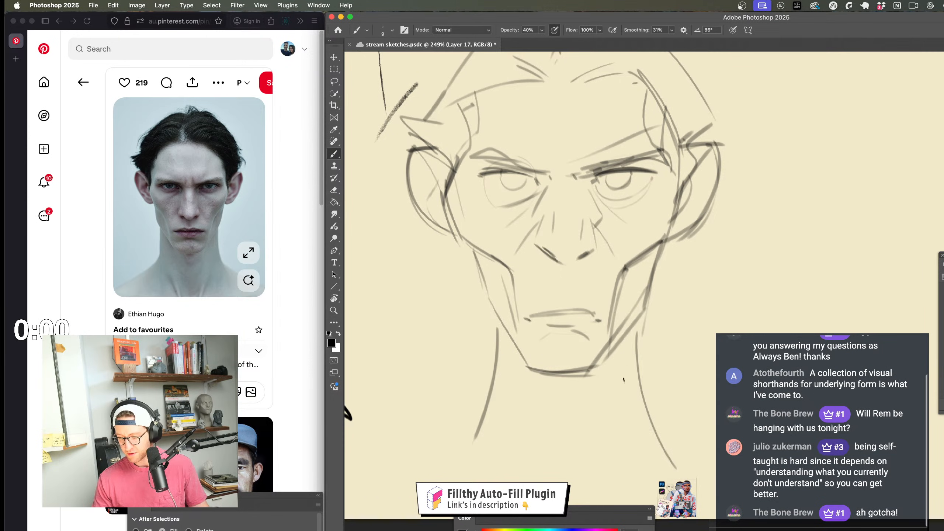
{"action": "left_click_drag", "start_coordinate": [623, 389], "coordinate": [576, 494]}
{"action": "key", "text": "z"}
{"action": "left_click_drag", "start_coordinate": [528, 426], "coordinate": [465, 424]}
Step: Darken the small tuft strokes at the hair parting in the middle of the hairline
{"action": "left_click_drag", "start_coordinate": [631, 261], "coordinate": [641, 260]}
{"action": "key", "text": "b"}
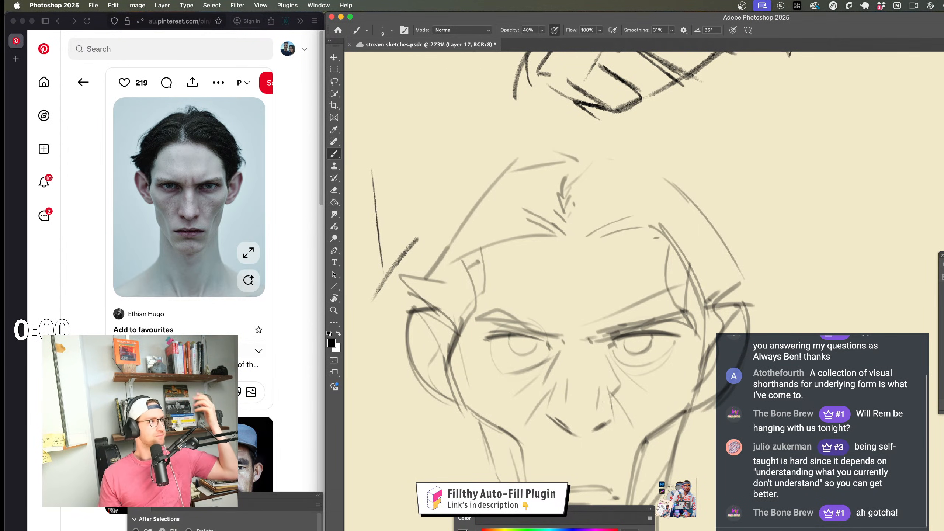
{"action": "scroll", "coordinate": [641, 385], "scroll_direction": "down", "scroll_amount": 5}
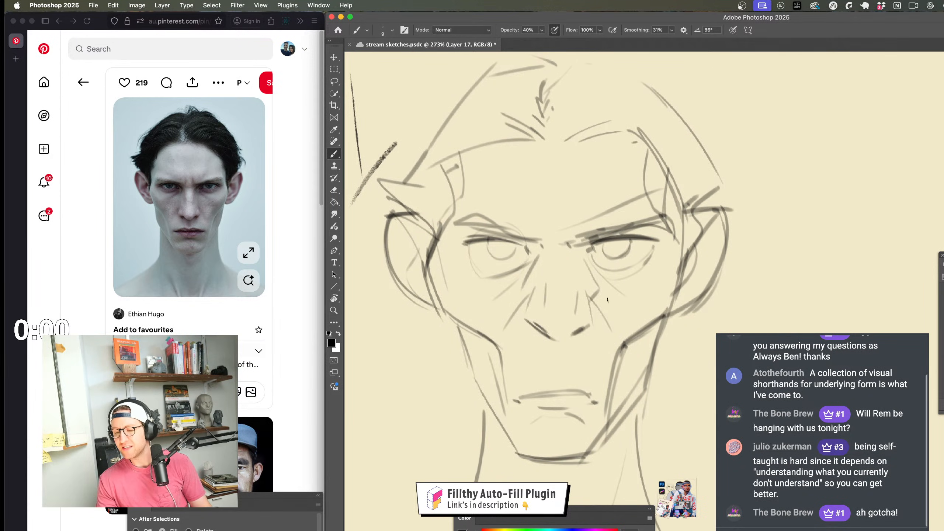
{"action": "scroll", "coordinate": [607, 300], "scroll_direction": "right", "scroll_amount": 5}
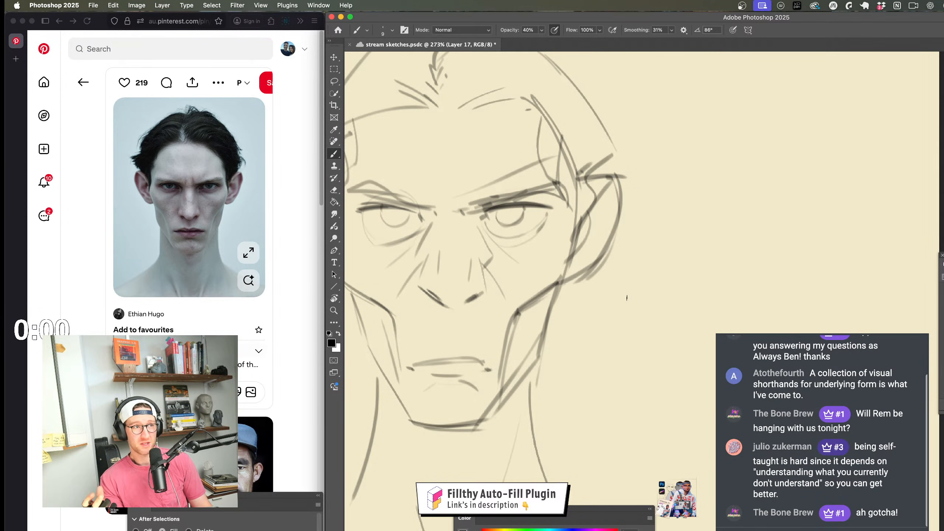
{"action": "scroll", "coordinate": [627, 297], "scroll_direction": "down", "scroll_amount": 3}
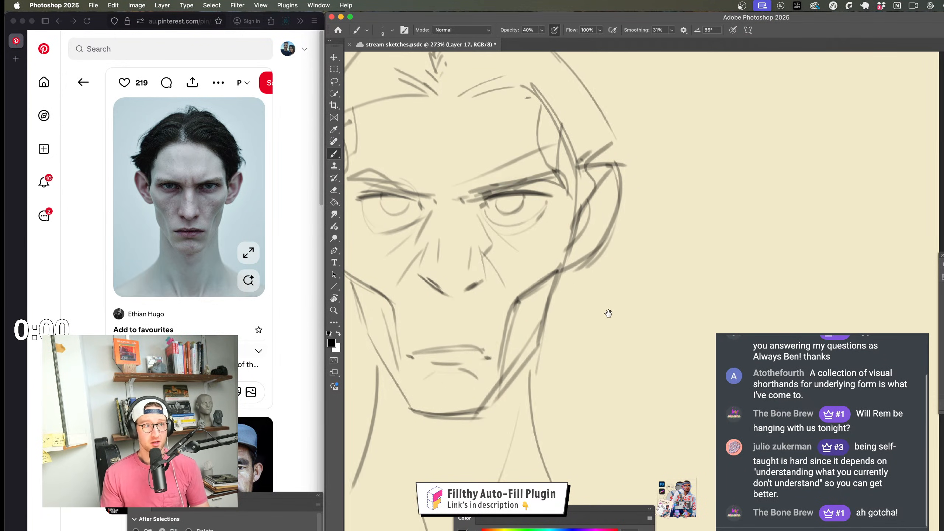
Step: Thicken the contour lines on both sides of the neck where they meet the jaw
{"action": "key", "text": "z"}
{"action": "left_click_drag", "start_coordinate": [571, 367], "coordinate": [618, 377]}
{"action": "scroll", "coordinate": [619, 378], "scroll_direction": "up", "scroll_amount": 2}
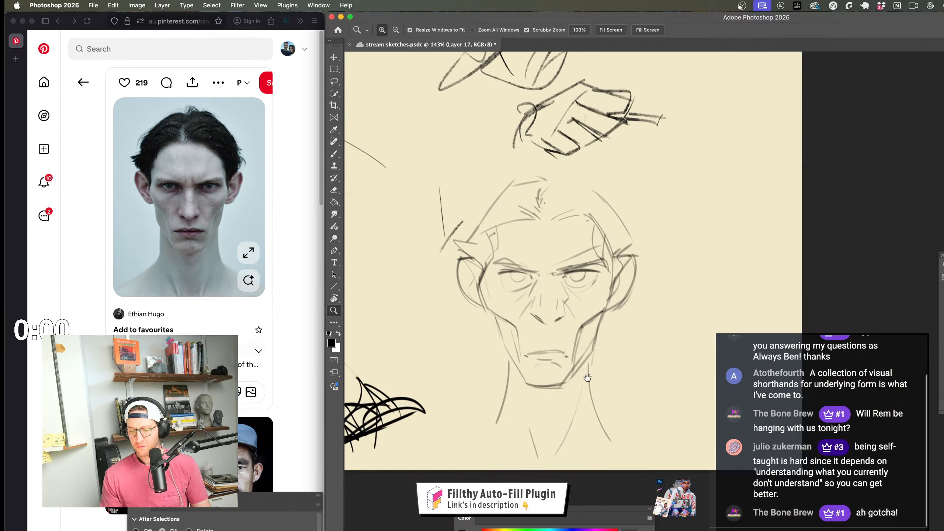
{"action": "key", "text": "b"}
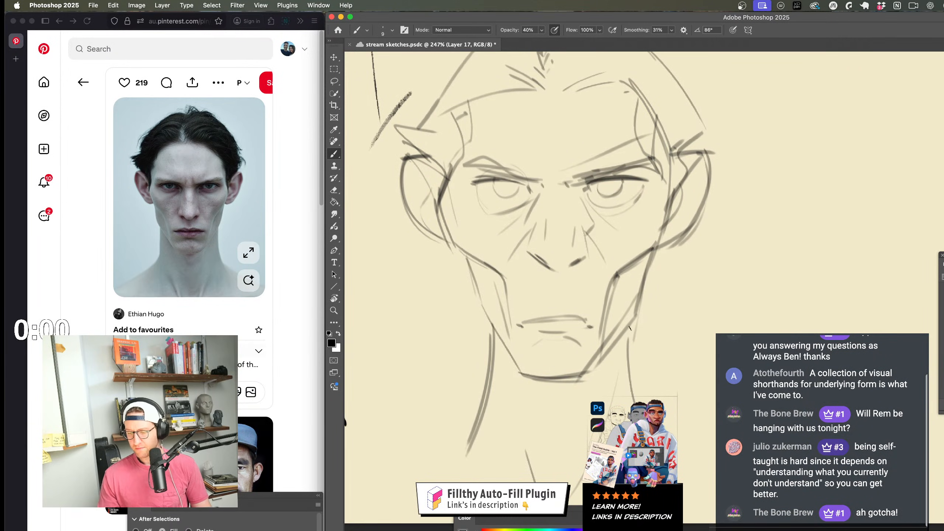
{"action": "scroll", "coordinate": [629, 327], "scroll_direction": "down", "scroll_amount": 3}
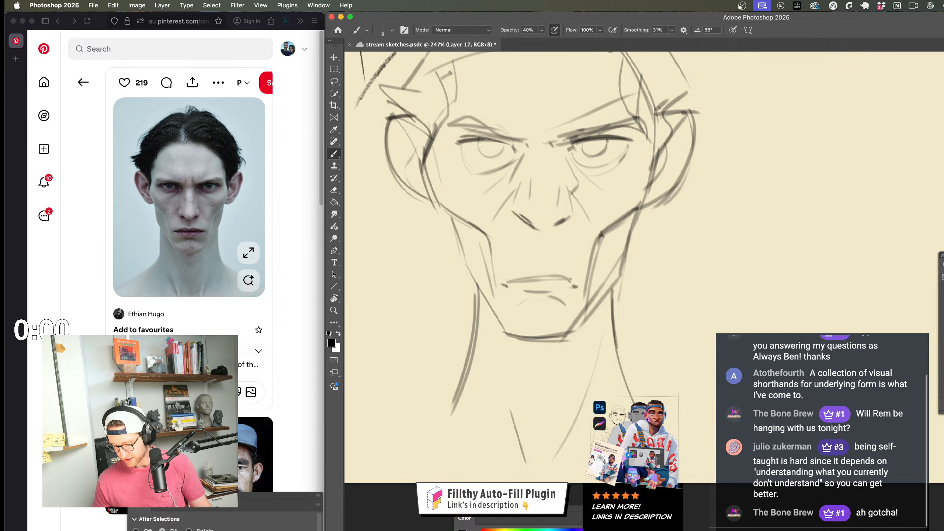
Step: Find Rebelle 8 in the application launcher and switch to it
{"action": "key", "text": "alt+space"}
{"action": "type", "text": "reb"}
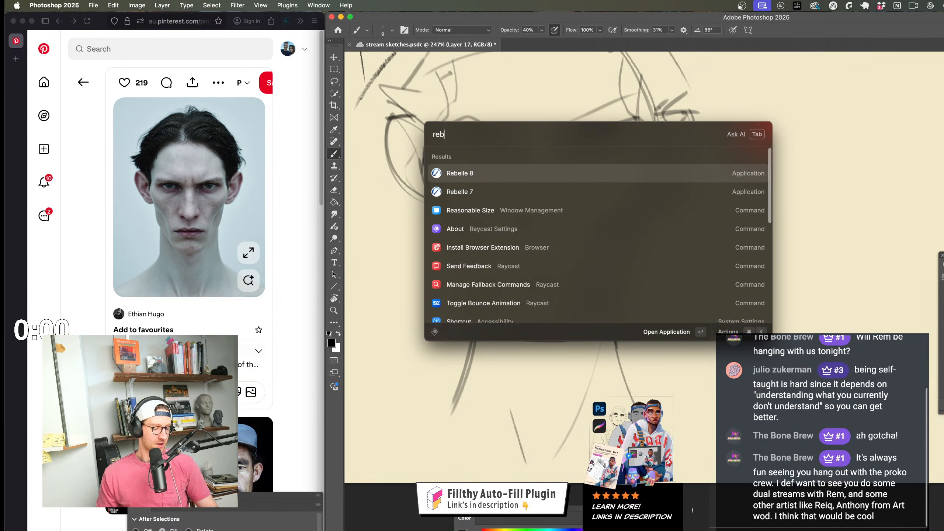
{"action": "type", "text": "'"}
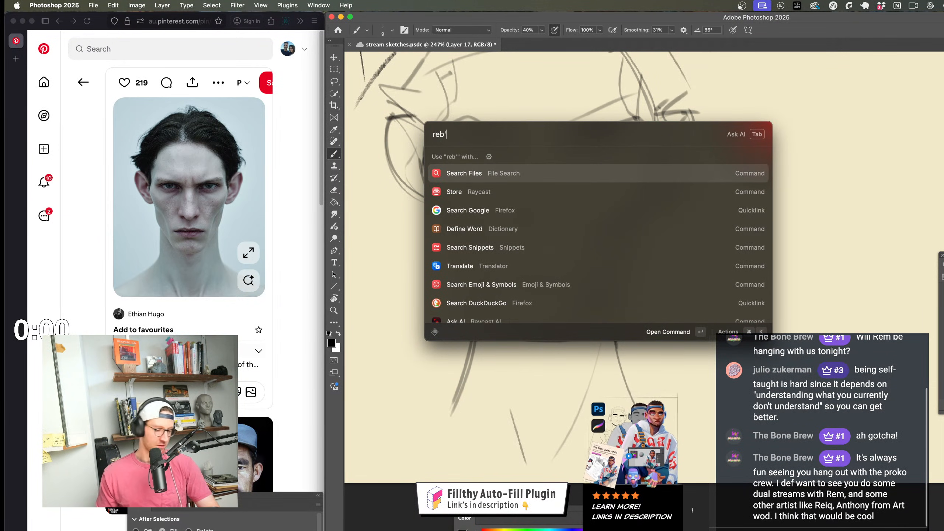
{"action": "key", "text": "BackSpace"}
{"action": "key", "text": "Escape"}
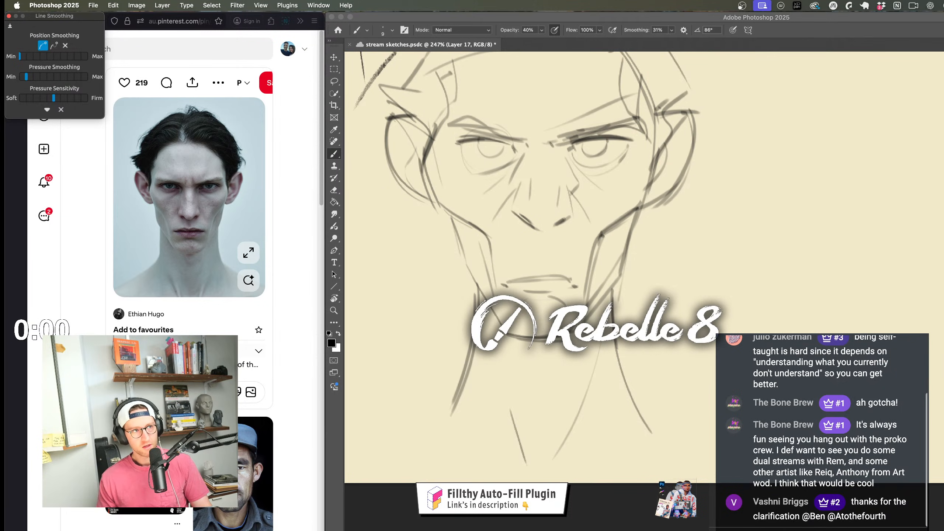
{"action": "key", "text": "Escape"}
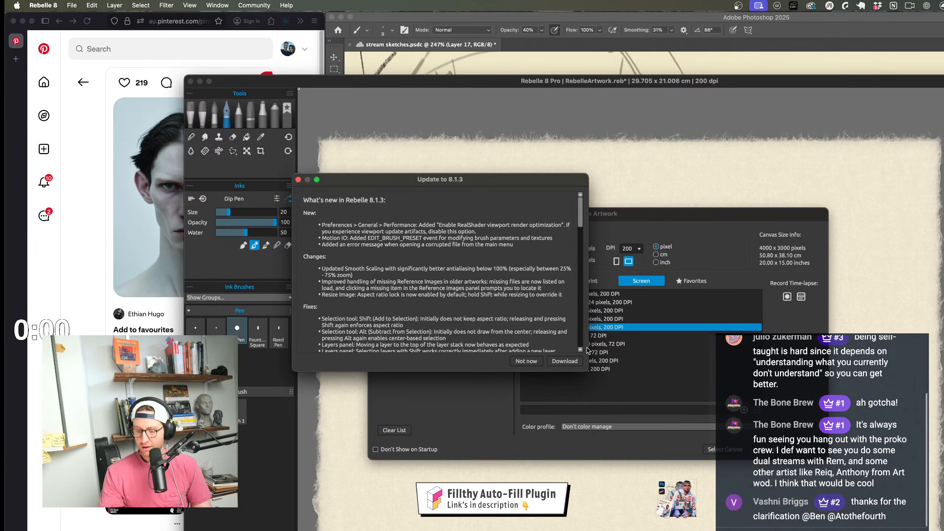
Step: Postpone the 8.1.3 update and open the recent artwork STREAM OFCONCIOUS HEADS.reb, discarding the unsaved blank artwork
{"action": "left_click", "coordinate": [526, 361]}
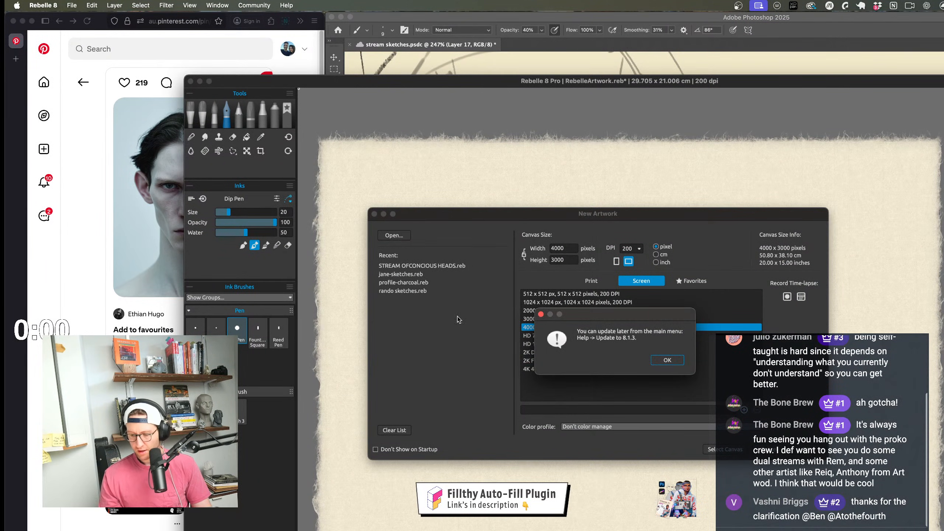
{"action": "left_click", "coordinate": [665, 361]}
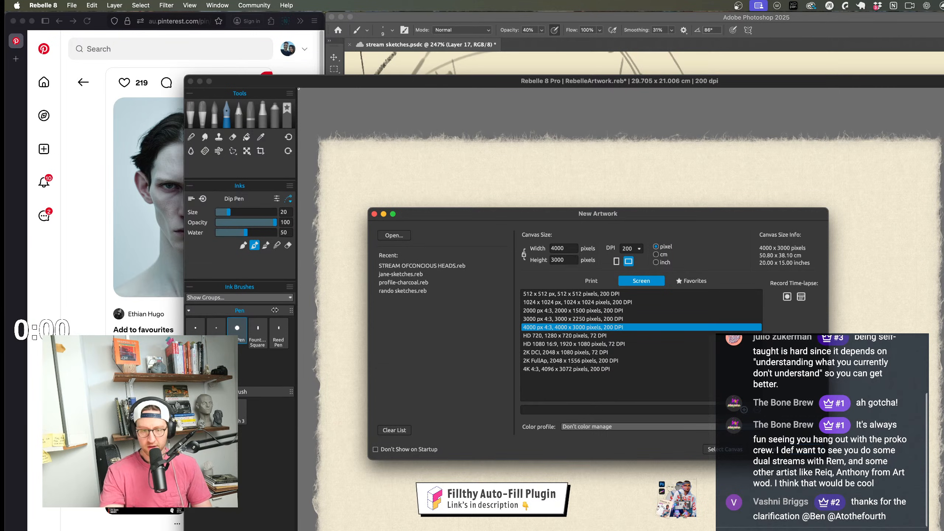
{"action": "double_click", "coordinate": [442, 266]}
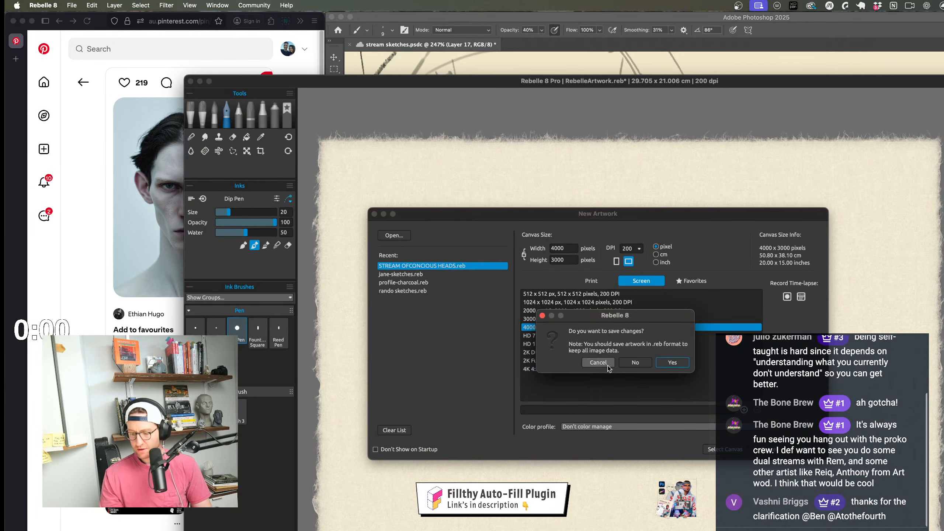
{"action": "left_click", "coordinate": [636, 363]}
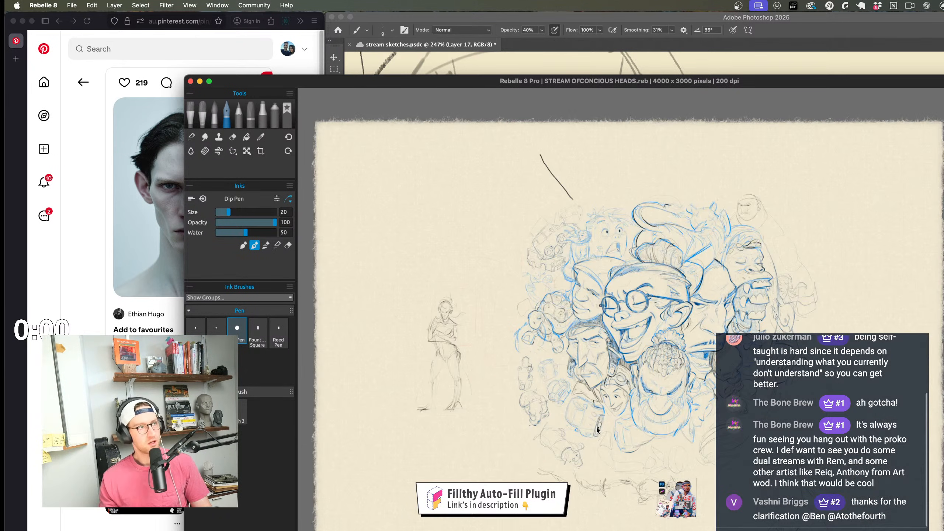
{"action": "scroll", "coordinate": [595, 320], "scroll_direction": "up", "scroll_amount": 3}
{"action": "scroll", "coordinate": [596, 343], "scroll_direction": "up", "scroll_amount": 2}
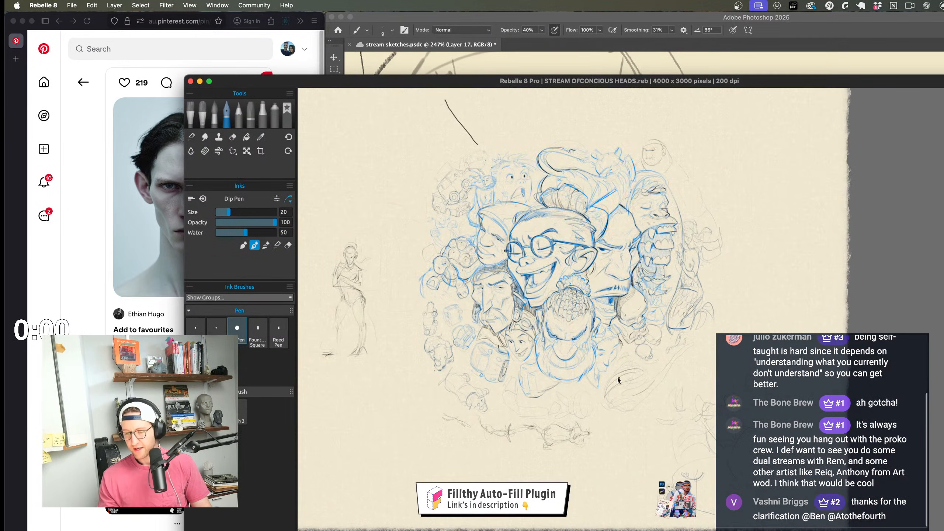
Step: Examine the cluster of blue and black head sketches up close, minimize the Rebelle window and switch back to Photoshop
{"action": "scroll", "coordinate": [604, 334], "scroll_direction": "down", "scroll_amount": 2}
{"action": "scroll", "coordinate": [605, 334], "scroll_direction": "up", "scroll_amount": 4}
{"action": "scroll", "coordinate": [644, 409], "scroll_direction": "up", "scroll_amount": 3}
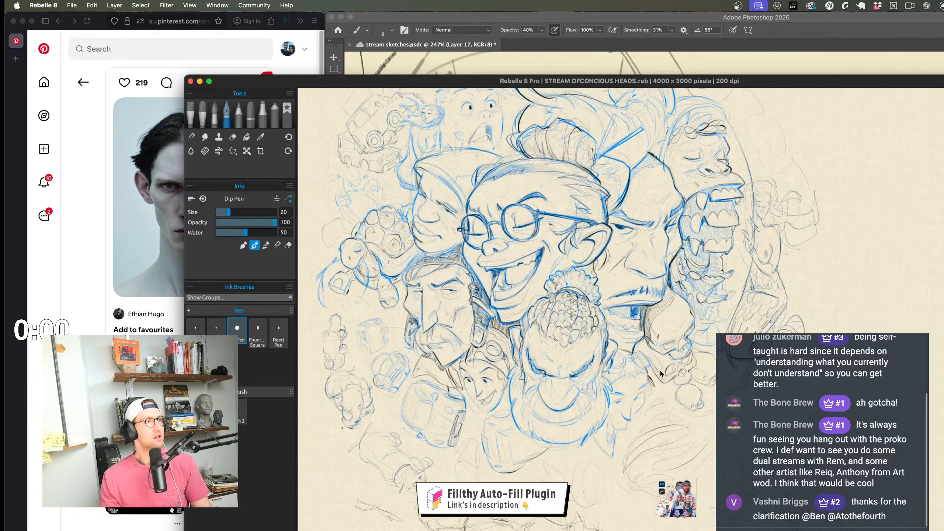
{"action": "scroll", "coordinate": [643, 409], "scroll_direction": "up", "scroll_amount": 3}
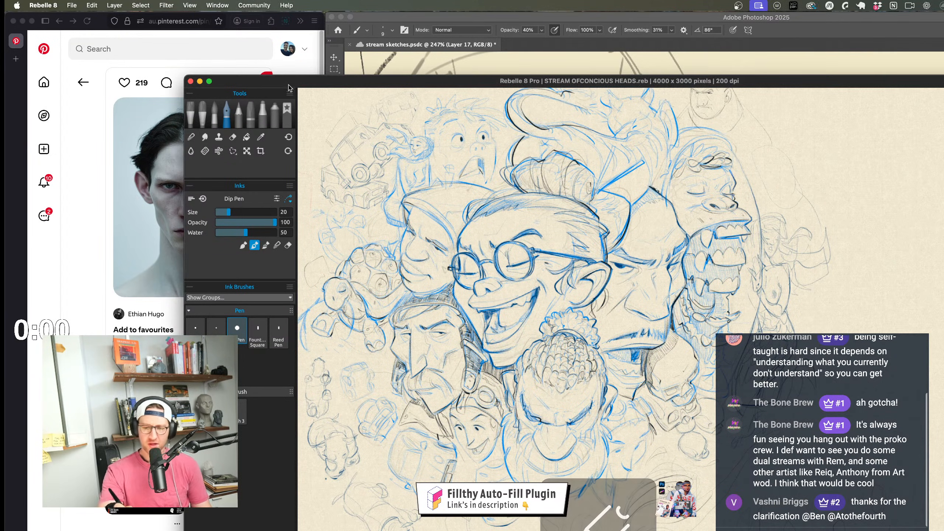
{"action": "key", "text": "super+m"}
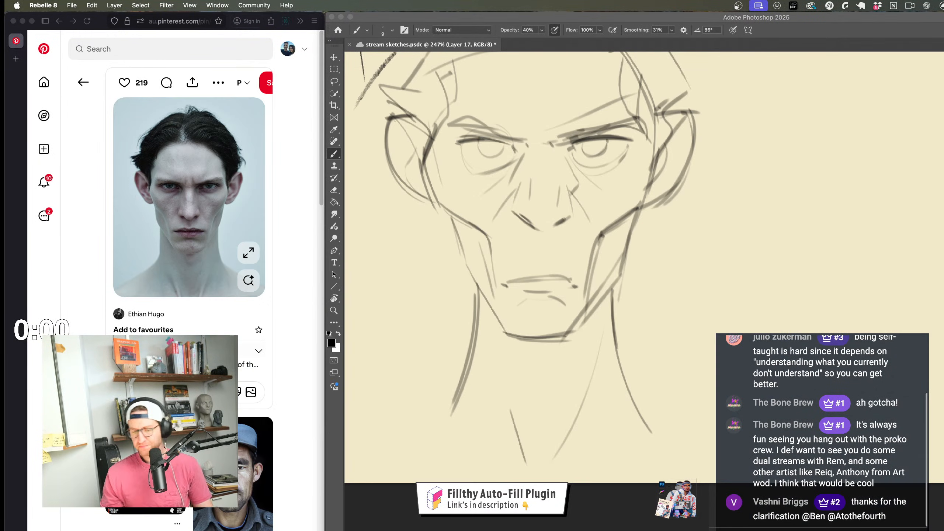
{"action": "left_click", "coordinate": [570, 358]}
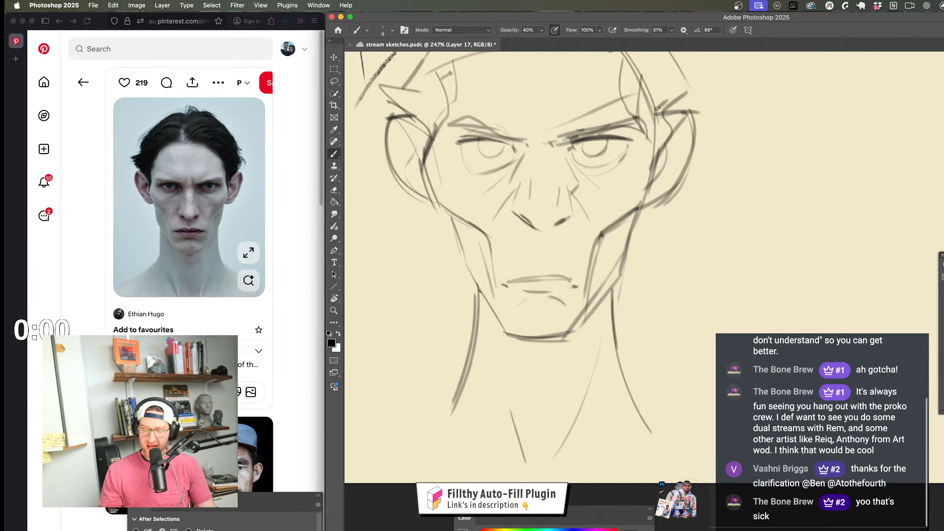
Step: Darken the jaw contour on both sides of the face down to the chin
{"action": "left_click_drag", "start_coordinate": [466, 263], "coordinate": [507, 327]}
{"action": "mouse_move", "coordinate": [465, 262]}
{"action": "left_mouse_down"}
{"action": "mouse_move", "coordinate": [508, 341]}
{"action": "mouse_move", "coordinate": [564, 336]}
{"action": "left_mouse_up"}
{"action": "mouse_move", "coordinate": [619, 274]}
{"action": "left_mouse_down"}
{"action": "mouse_move", "coordinate": [564, 345]}
{"action": "mouse_move", "coordinate": [571, 421]}
{"action": "mouse_move", "coordinate": [559, 428]}
{"action": "mouse_move", "coordinate": [568, 439]}
{"action": "left_mouse_up"}
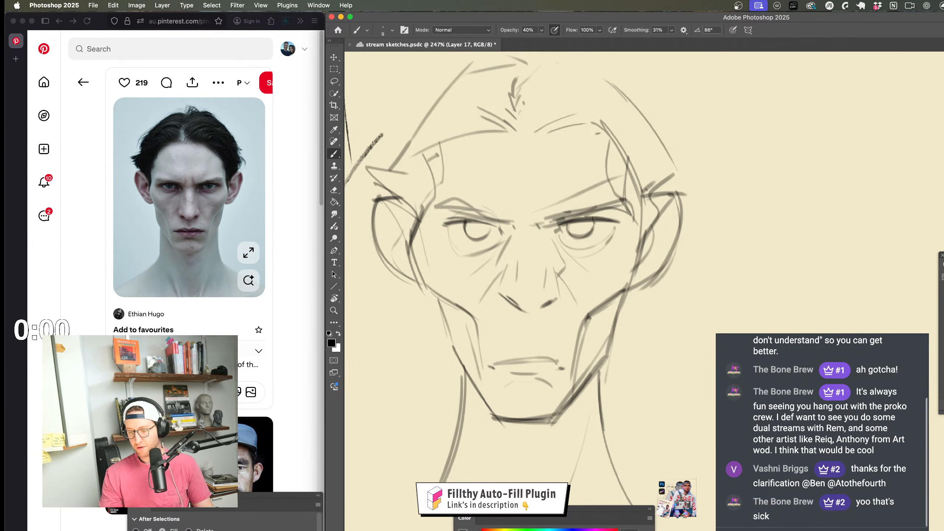
Step: Reinforce the hair edge above the left temple and sketch small pointed tufts above the crown, undoing the unwanted strokes
{"action": "key", "text": "z"}
{"action": "mouse_move", "coordinate": [557, 238]}
{"action": "left_mouse_down"}
{"action": "mouse_move", "coordinate": [523, 248]}
{"action": "mouse_move", "coordinate": [547, 246]}
{"action": "left_mouse_up"}
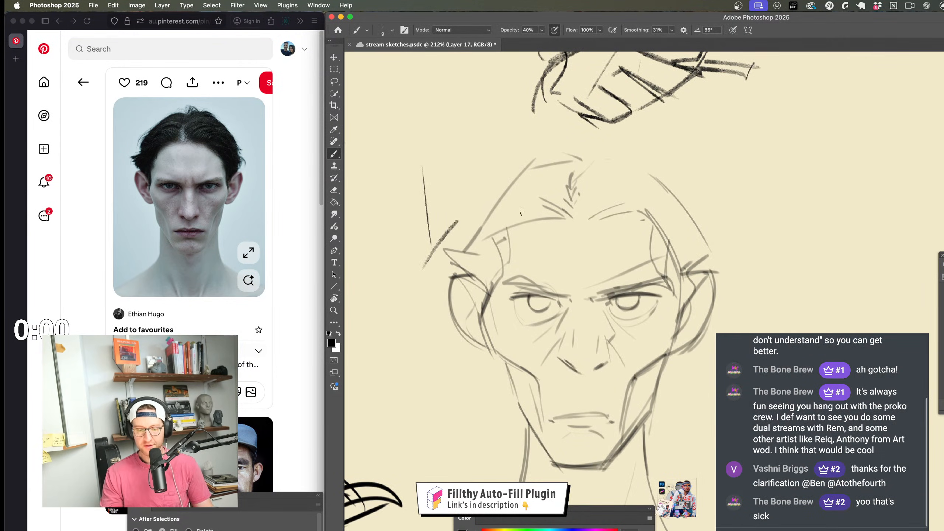
{"action": "key", "text": "b"}
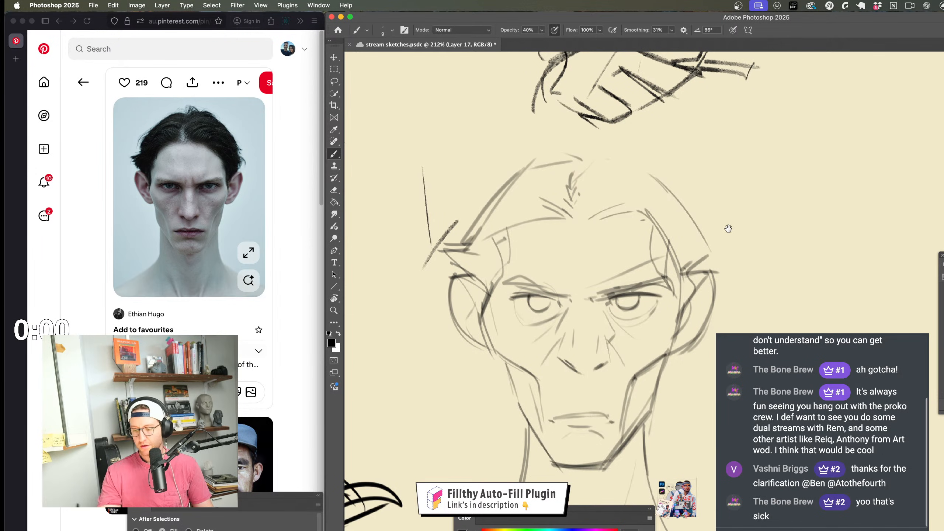
{"action": "left_click_drag", "start_coordinate": [729, 228], "coordinate": [698, 236]}
{"action": "mouse_move", "coordinate": [586, 154]}
{"action": "left_mouse_down"}
{"action": "mouse_move", "coordinate": [558, 164]}
{"action": "mouse_move", "coordinate": [557, 147]}
{"action": "left_mouse_up"}
{"action": "key", "text": "super+z"}
{"action": "key", "text": "super+z"}
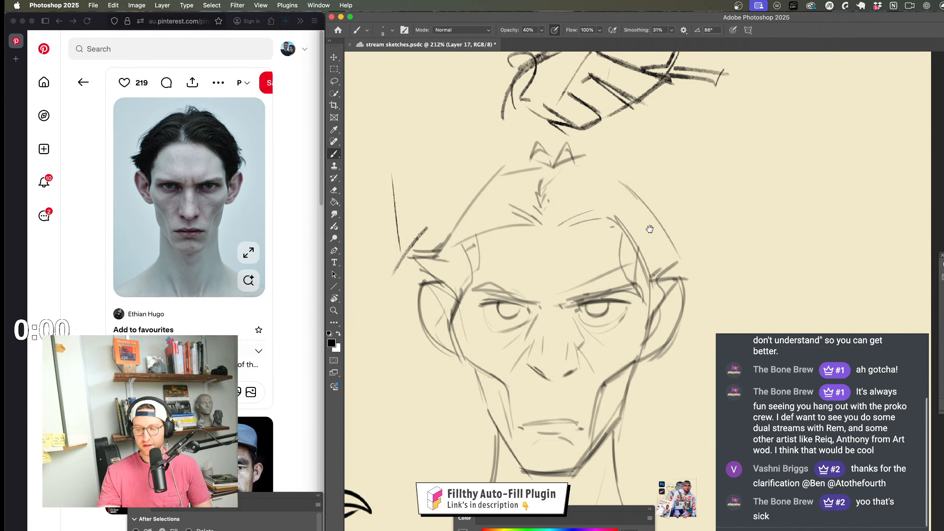
Step: Thicken the outer hair contour on both sides of the head, from the crown down toward the ears
{"action": "left_click_drag", "start_coordinate": [650, 229], "coordinate": [568, 187]}
{"action": "mouse_move", "coordinate": [462, 129]}
{"action": "left_mouse_down"}
{"action": "mouse_move", "coordinate": [521, 115]}
{"action": "mouse_move", "coordinate": [598, 230]}
{"action": "left_mouse_up"}
{"action": "left_click_drag", "start_coordinate": [535, 188], "coordinate": [578, 195]}
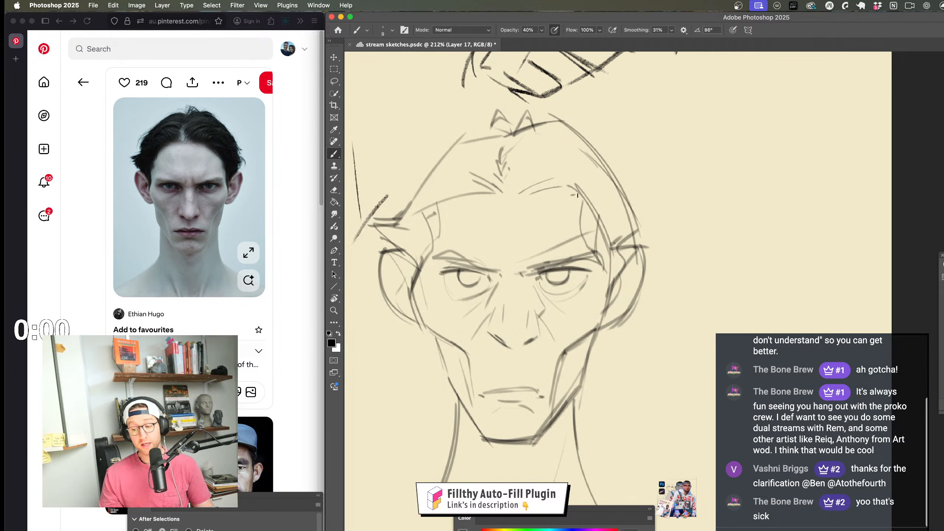
{"action": "left_click_drag", "start_coordinate": [469, 133], "coordinate": [398, 218]}
Step: Add short frown creases between the eyebrows and close the underside of the nose between the nostrils, undoing one stray brow stroke
{"action": "left_click_drag", "start_coordinate": [586, 298], "coordinate": [586, 229]}
{"action": "left_click_drag", "start_coordinate": [438, 204], "coordinate": [494, 207]}
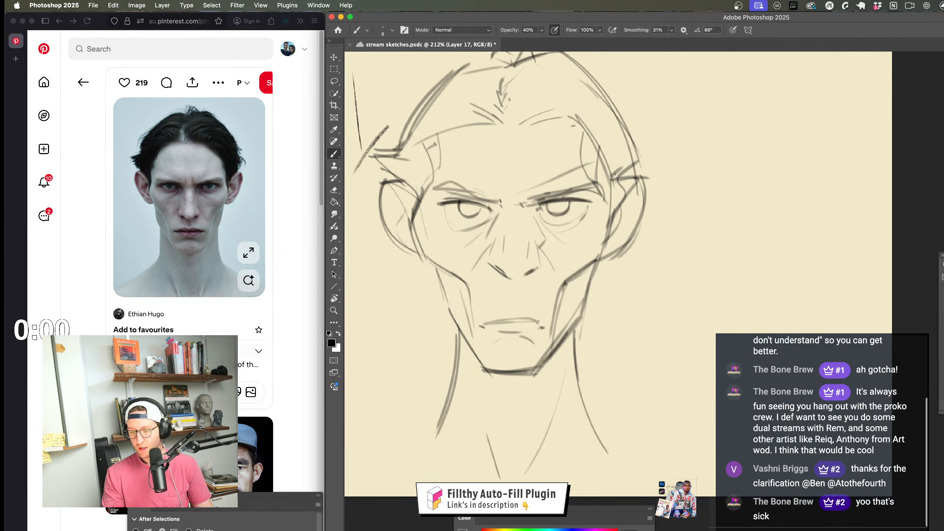
{"action": "key", "text": "super+z"}
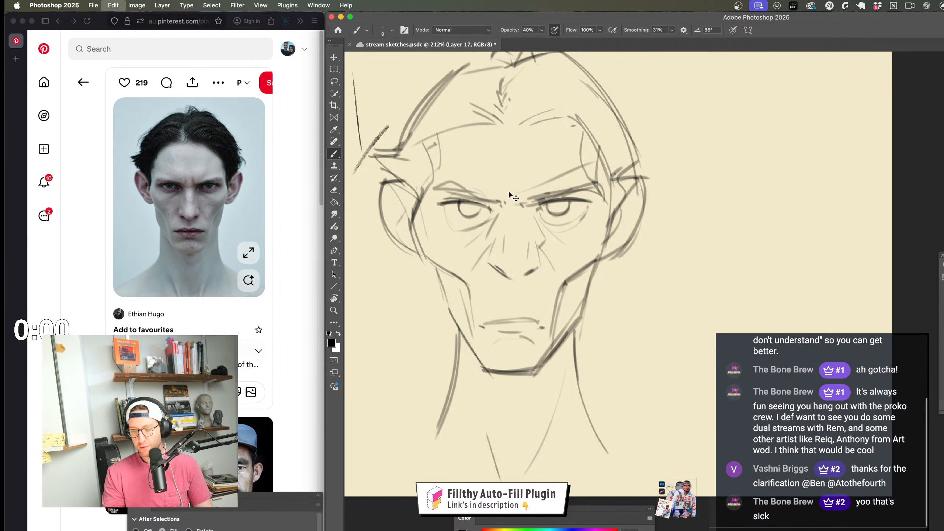
{"action": "left_click_drag", "start_coordinate": [504, 183], "coordinate": [505, 200]}
{"action": "left_click_drag", "start_coordinate": [526, 291], "coordinate": [519, 297]}
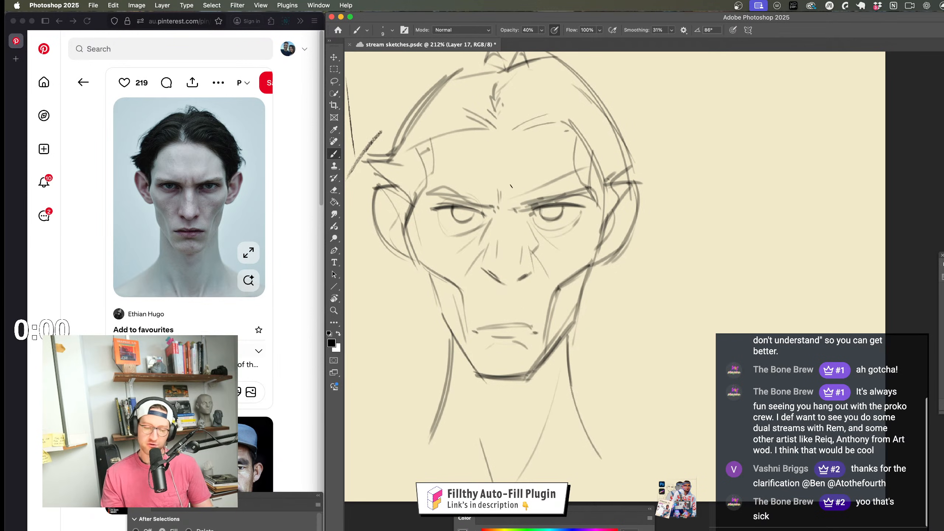
{"action": "left_click_drag", "start_coordinate": [651, 299], "coordinate": [630, 300]}
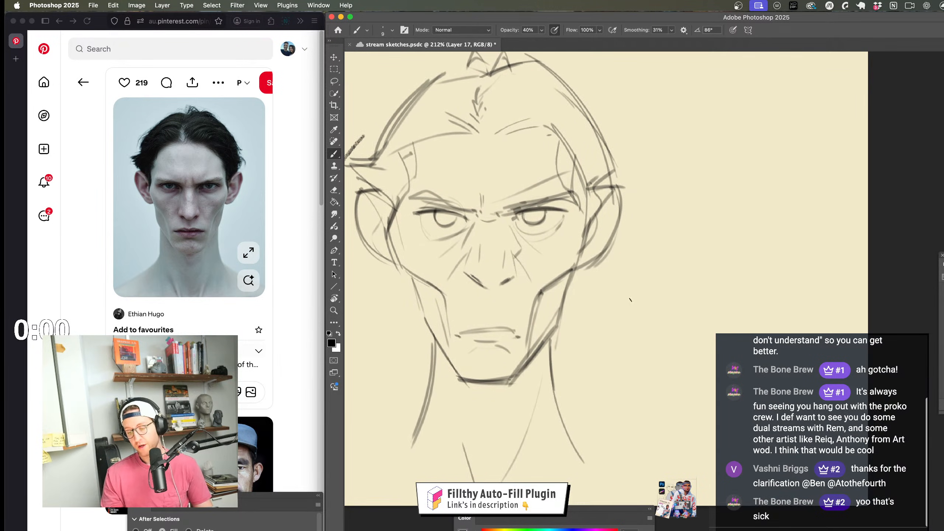
{"action": "mouse_move", "coordinate": [568, 298]}
{"action": "left_mouse_down"}
{"action": "mouse_move", "coordinate": [578, 303]}
{"action": "mouse_move", "coordinate": [557, 282]}
{"action": "mouse_move", "coordinate": [533, 276]}
{"action": "left_mouse_up"}
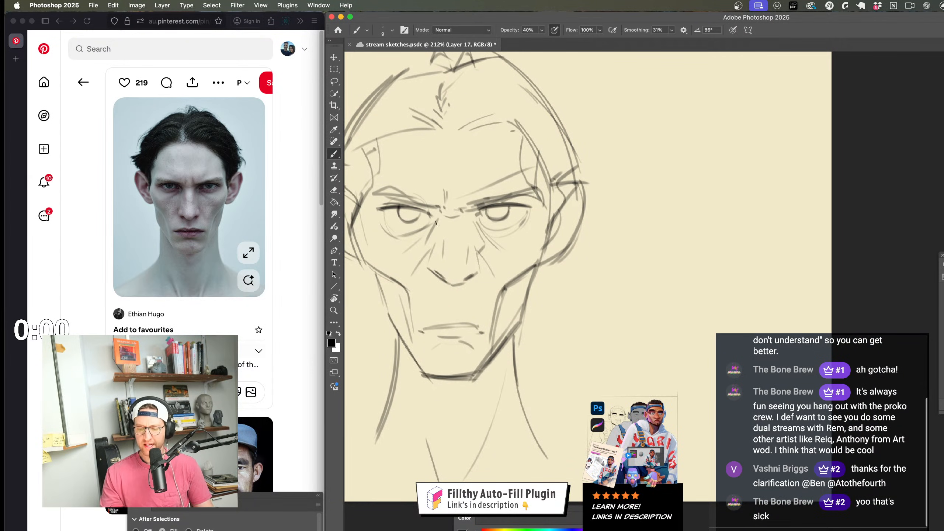
Step: Shade the irises of both eyes with solid grey beneath the upper lids
{"action": "left_click_drag", "start_coordinate": [589, 244], "coordinate": [622, 214]}
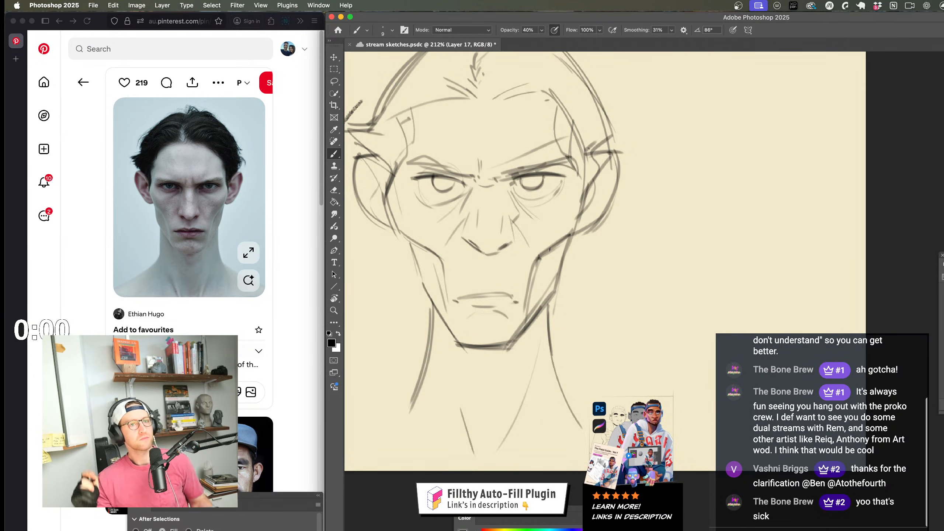
{"action": "mouse_move", "coordinate": [575, 331]}
{"action": "left_mouse_down"}
{"action": "mouse_move", "coordinate": [599, 331]}
{"action": "mouse_move", "coordinate": [605, 371]}
{"action": "mouse_move", "coordinate": [639, 373]}
{"action": "mouse_move", "coordinate": [613, 387]}
{"action": "mouse_move", "coordinate": [594, 316]}
{"action": "mouse_move", "coordinate": [553, 250]}
{"action": "mouse_move", "coordinate": [605, 282]}
{"action": "mouse_move", "coordinate": [599, 293]}
{"action": "left_mouse_up"}
{"action": "left_click_drag", "start_coordinate": [585, 212], "coordinate": [557, 227]}
{"action": "mouse_move", "coordinate": [430, 212]}
{"action": "left_mouse_down"}
{"action": "mouse_move", "coordinate": [448, 225]}
{"action": "mouse_move", "coordinate": [427, 227]}
{"action": "mouse_move", "coordinate": [612, 261]}
{"action": "mouse_move", "coordinate": [615, 245]}
{"action": "left_mouse_up"}
Step: Draw the inner fold lines of both ears and darken the outer rims
{"action": "key", "text": "z"}
{"action": "key", "text": "b"}
{"action": "mouse_move", "coordinate": [619, 241]}
{"action": "left_mouse_down"}
{"action": "mouse_move", "coordinate": [624, 267]}
{"action": "mouse_move", "coordinate": [781, 275]}
{"action": "left_mouse_up"}
{"action": "mouse_move", "coordinate": [432, 277]}
{"action": "left_mouse_down"}
{"action": "mouse_move", "coordinate": [453, 267]}
{"action": "mouse_move", "coordinate": [430, 290]}
{"action": "left_mouse_up"}
{"action": "left_click_drag", "start_coordinate": [434, 248], "coordinate": [478, 325]}
{"action": "key", "text": "z"}
{"action": "mouse_move", "coordinate": [654, 311]}
{"action": "left_mouse_down"}
{"action": "mouse_move", "coordinate": [630, 310]}
{"action": "mouse_move", "coordinate": [647, 310]}
{"action": "left_mouse_up"}
{"action": "key", "text": "b"}
{"action": "left_click_drag", "start_coordinate": [669, 212], "coordinate": [611, 302]}
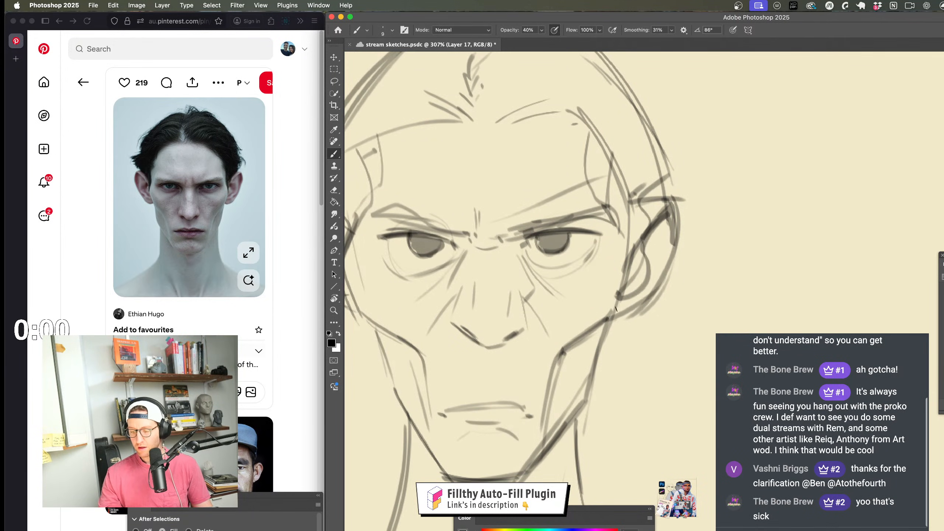
Step: Shade the left hairline and the tuft above the left ear in grey with a size 34 brush, and save the document
{"action": "key", "text": "z"}
{"action": "mouse_move", "coordinate": [632, 359]}
{"action": "left_mouse_down"}
{"action": "mouse_move", "coordinate": [616, 358]}
{"action": "mouse_move", "coordinate": [643, 357]}
{"action": "left_mouse_up"}
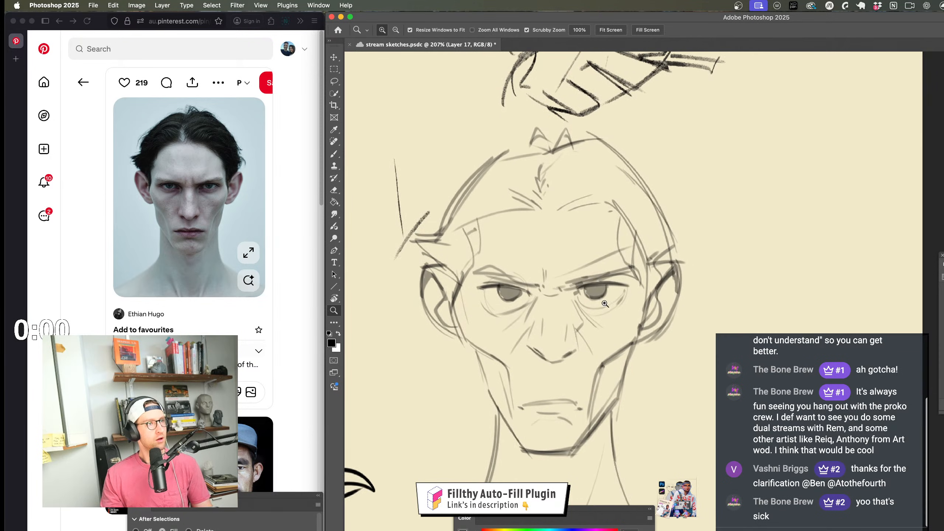
{"action": "key", "text": "b"}
{"action": "mouse_move", "coordinate": [554, 218]}
{"action": "left_mouse_down"}
{"action": "mouse_move", "coordinate": [563, 218]}
{"action": "mouse_move", "coordinate": [452, 238]}
{"action": "mouse_move", "coordinate": [453, 284]}
{"action": "left_mouse_up"}
{"action": "mouse_move", "coordinate": [465, 234]}
{"action": "left_mouse_down"}
{"action": "mouse_move", "coordinate": [438, 272]}
{"action": "mouse_move", "coordinate": [415, 257]}
{"action": "left_mouse_up"}
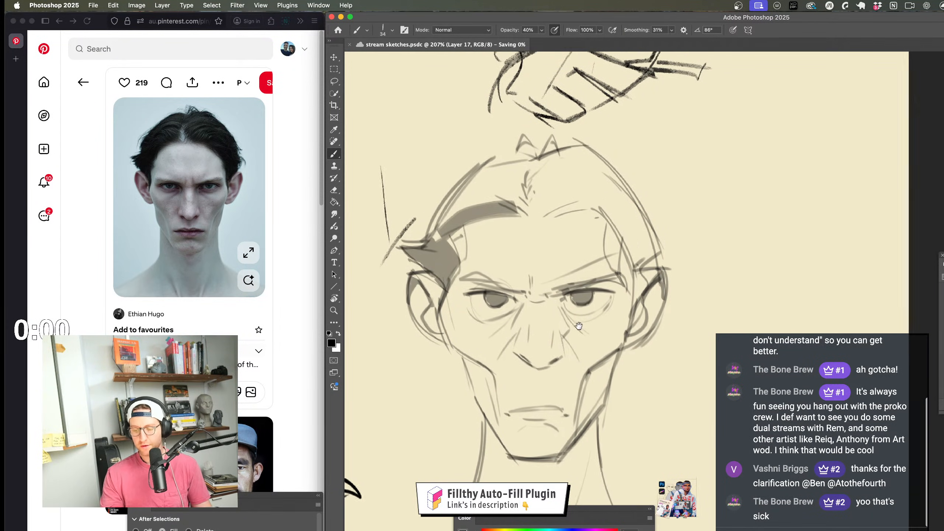
{"action": "key", "text": "ctrl+s"}
Step: Block in the remaining hair across the crown and down the right side in grey, leaving small highlight gaps near the parting
{"action": "left_click_drag", "start_coordinate": [611, 318], "coordinate": [547, 339]}
{"action": "mouse_move", "coordinate": [483, 232]}
{"action": "left_mouse_down"}
{"action": "mouse_move", "coordinate": [488, 218]}
{"action": "mouse_move", "coordinate": [524, 208]}
{"action": "mouse_move", "coordinate": [483, 193]}
{"action": "mouse_move", "coordinate": [500, 186]}
{"action": "mouse_move", "coordinate": [540, 210]}
{"action": "mouse_move", "coordinate": [527, 221]}
{"action": "mouse_move", "coordinate": [550, 210]}
{"action": "mouse_move", "coordinate": [605, 311]}
{"action": "left_mouse_up"}
{"action": "mouse_move", "coordinate": [515, 203]}
{"action": "left_mouse_down"}
{"action": "mouse_move", "coordinate": [519, 216]}
{"action": "mouse_move", "coordinate": [483, 208]}
{"action": "mouse_move", "coordinate": [512, 210]}
{"action": "mouse_move", "coordinate": [524, 191]}
{"action": "mouse_move", "coordinate": [472, 206]}
{"action": "mouse_move", "coordinate": [439, 250]}
{"action": "mouse_move", "coordinate": [448, 250]}
{"action": "left_mouse_up"}
{"action": "key", "text": "z"}
{"action": "mouse_move", "coordinate": [602, 316]}
{"action": "left_mouse_down"}
{"action": "mouse_move", "coordinate": [550, 297]}
{"action": "mouse_move", "coordinate": [611, 260]}
{"action": "left_mouse_up"}
{"action": "key", "text": "b"}
{"action": "left_click_drag", "start_coordinate": [542, 205], "coordinate": [613, 294]}
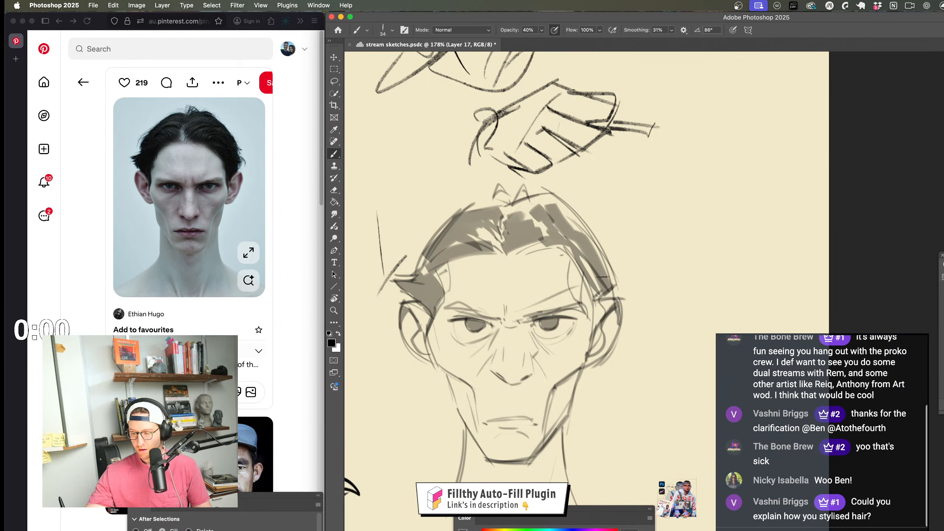
{"action": "left_click_drag", "start_coordinate": [565, 219], "coordinate": [611, 283]}
{"action": "mouse_move", "coordinate": [543, 198]}
{"action": "left_mouse_down"}
{"action": "mouse_move", "coordinate": [557, 198]}
{"action": "mouse_move", "coordinate": [498, 223]}
{"action": "mouse_move", "coordinate": [561, 197]}
{"action": "mouse_move", "coordinate": [606, 272]}
{"action": "left_mouse_up"}
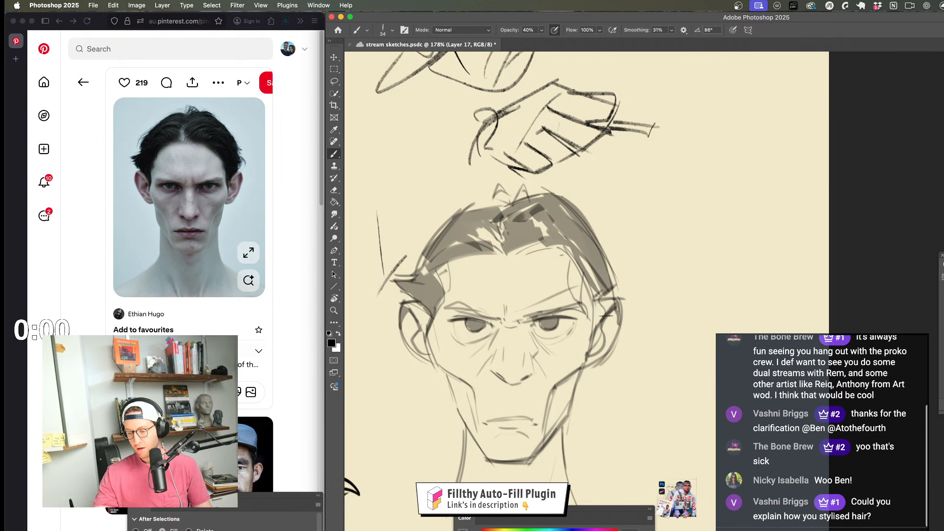
{"action": "key", "text": "z"}
{"action": "left_click_drag", "start_coordinate": [608, 372], "coordinate": [567, 319]}
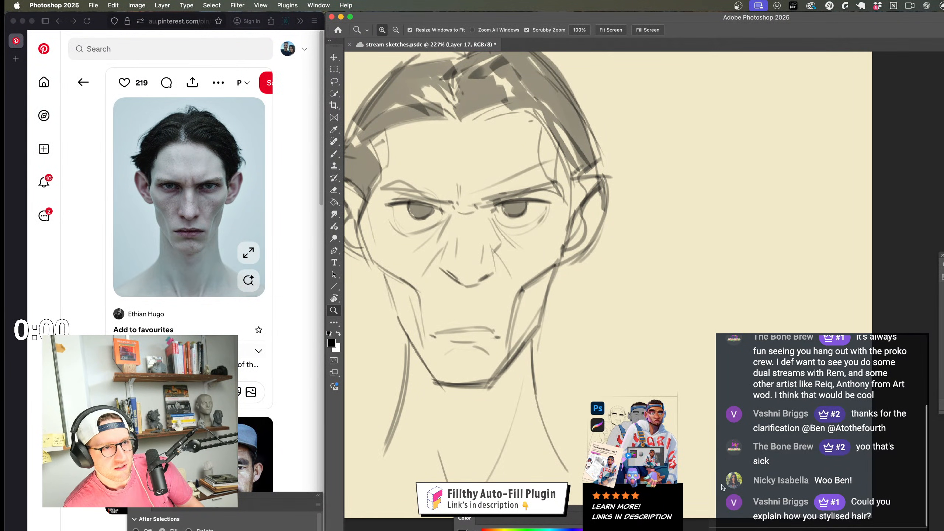
{"action": "left_click", "coordinate": [734, 482]}
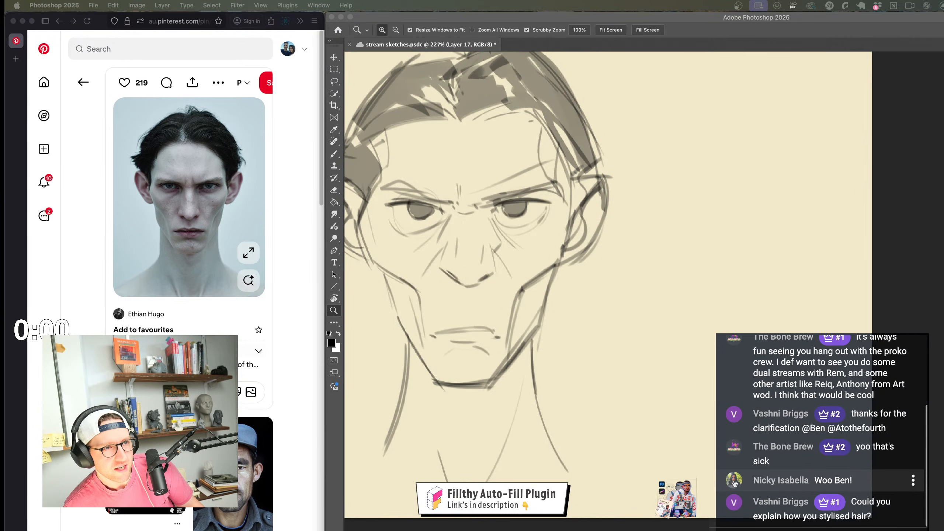
{"action": "right_click", "coordinate": [734, 483]}
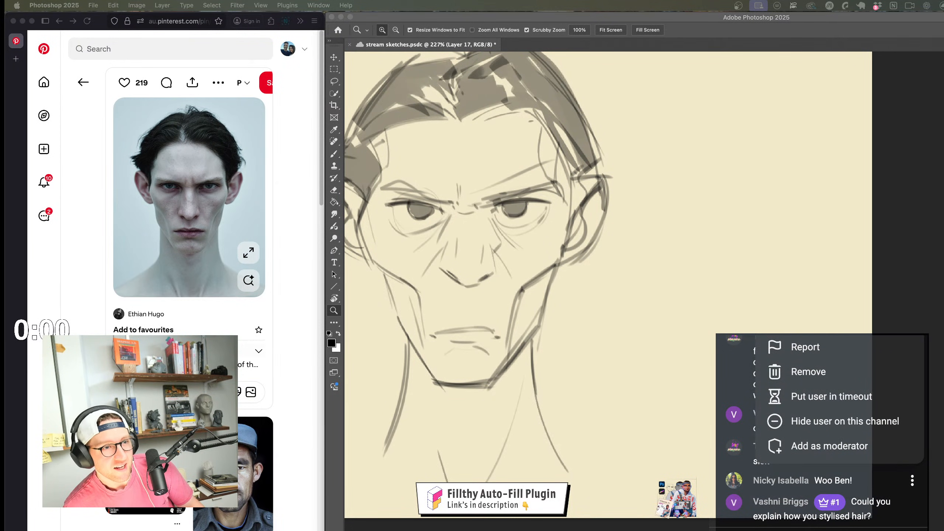
{"action": "key", "text": "F11"}
{"action": "key", "text": "F11"}
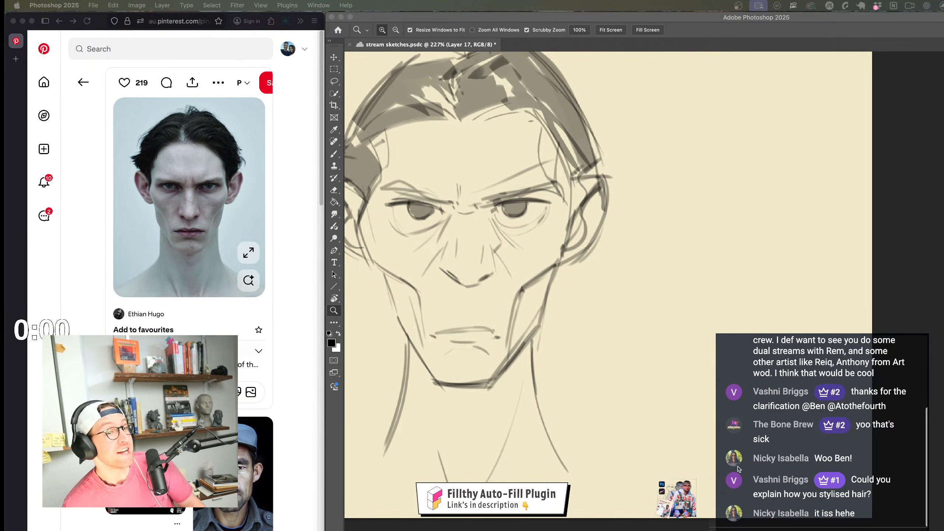
{"action": "left_click", "coordinate": [739, 469]}
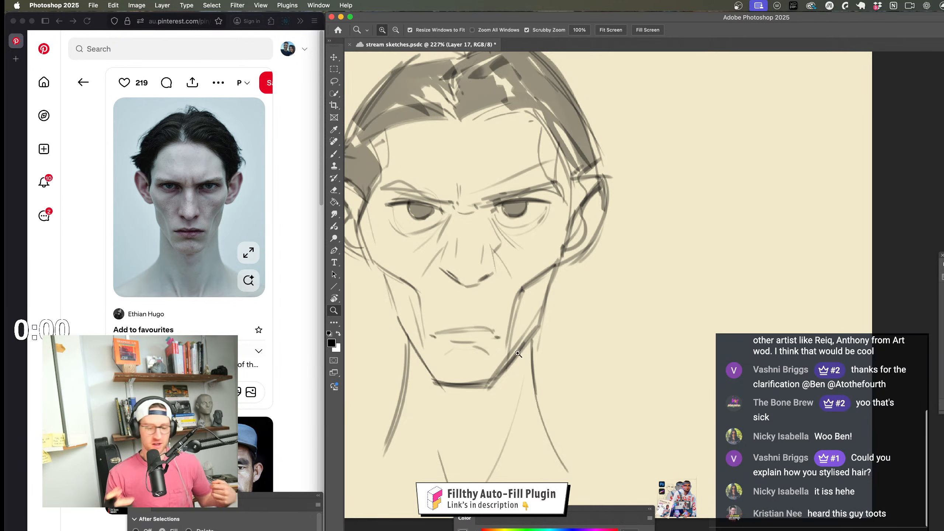
{"action": "scroll", "coordinate": [518, 354], "scroll_direction": "up", "scroll_amount": 2}
{"action": "scroll", "coordinate": [539, 383], "scroll_direction": "down", "scroll_amount": 5}
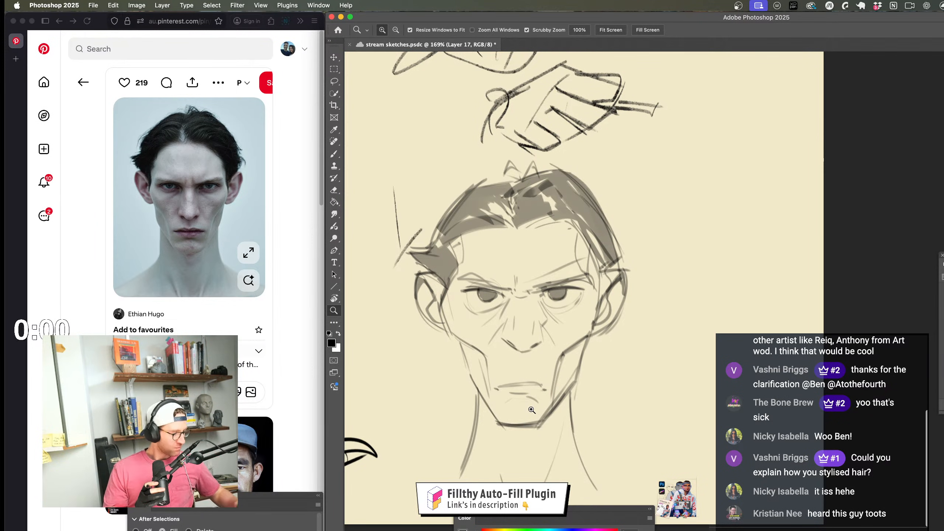
{"action": "scroll", "coordinate": [576, 350], "scroll_direction": "up", "scroll_amount": 2}
Step: Reduce the brush size to 21 and darken the hair's outer edge along the left side and across the top
{"action": "key", "text": "b"}
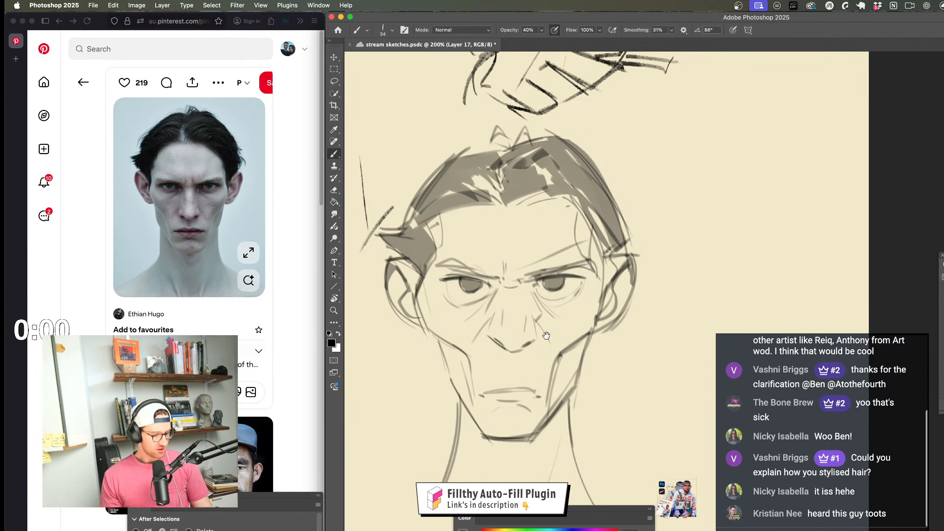
{"action": "scroll", "coordinate": [577, 350], "scroll_direction": "down", "scroll_amount": 1}
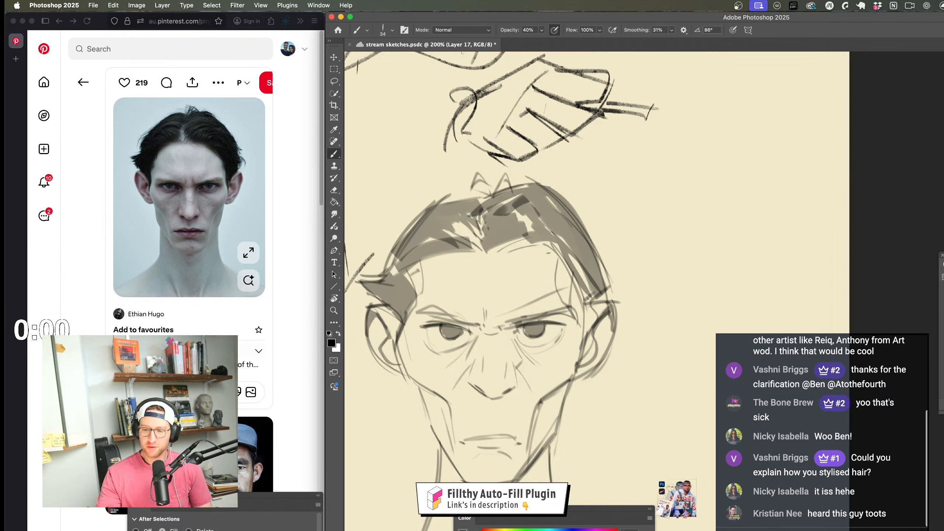
{"action": "scroll", "coordinate": [595, 290], "scroll_direction": "down", "scroll_amount": 2}
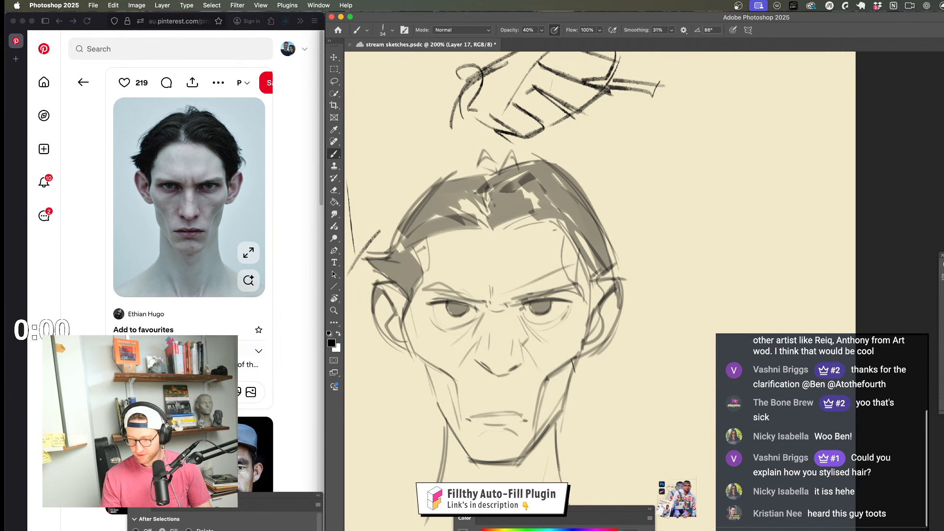
{"action": "left_click_drag", "start_coordinate": [573, 365], "coordinate": [567, 365], "text": "ctrl+alt"}
{"action": "scroll", "coordinate": [575, 395], "scroll_direction": "right", "scroll_amount": 2}
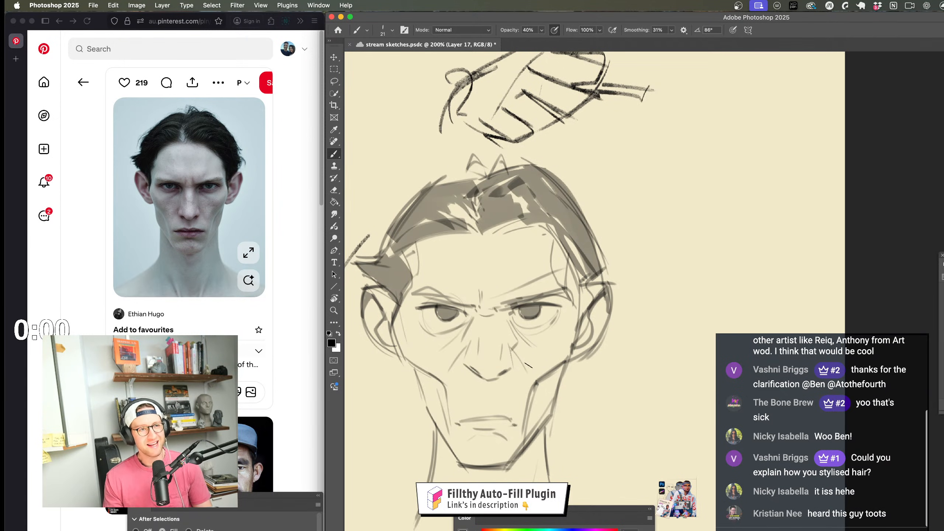
{"action": "scroll", "coordinate": [536, 368], "scroll_direction": "up", "scroll_amount": 2}
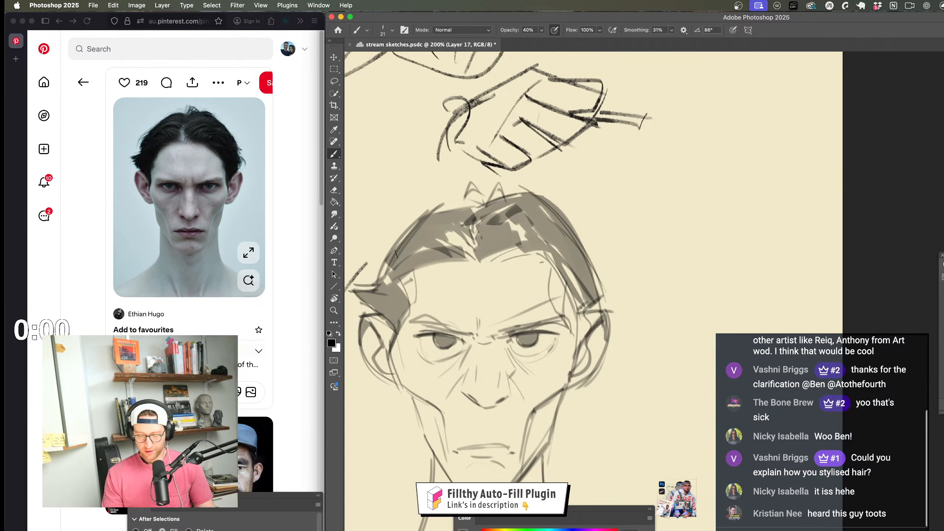
{"action": "left_click_drag", "start_coordinate": [399, 232], "coordinate": [377, 300]}
{"action": "key", "text": "super+z"}
{"action": "left_click_drag", "start_coordinate": [394, 248], "coordinate": [378, 287]}
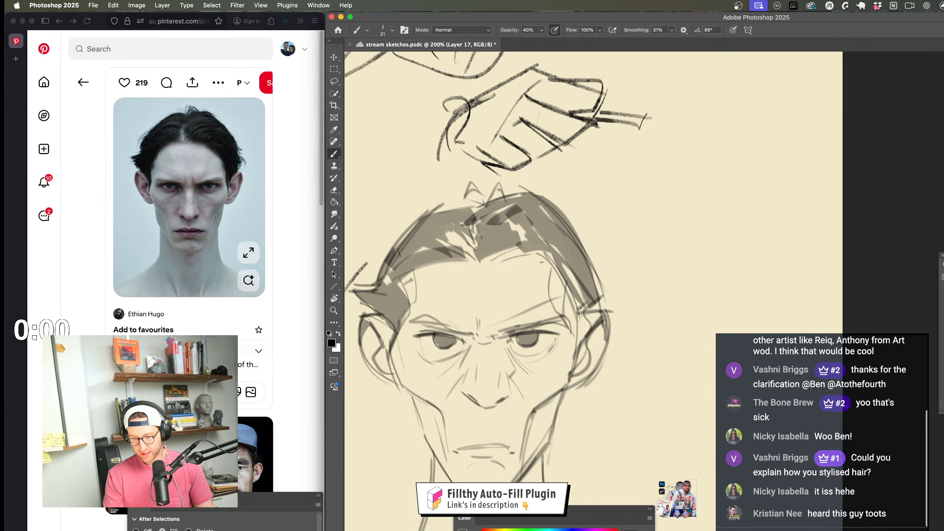
{"action": "left_click_drag", "start_coordinate": [436, 207], "coordinate": [379, 277]}
{"action": "left_click_drag", "start_coordinate": [431, 202], "coordinate": [507, 215]}
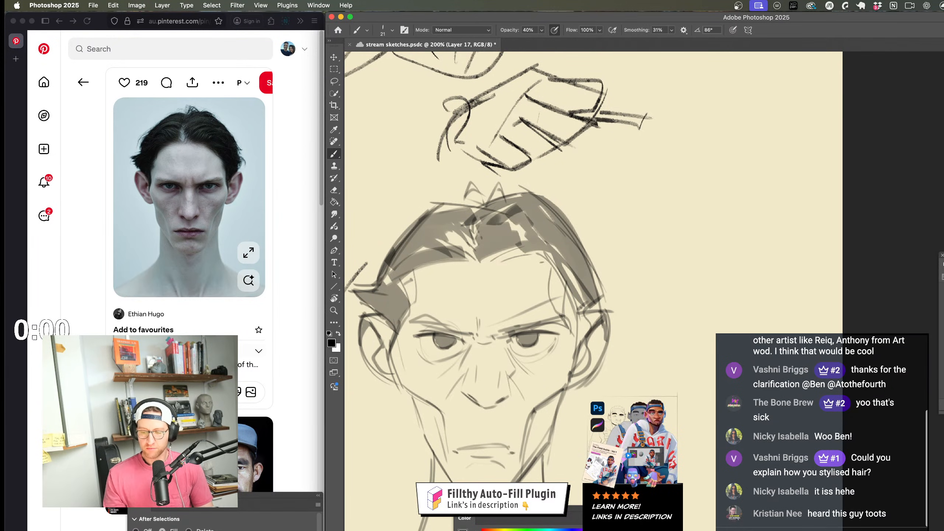
Step: Shade over part of the highlight gaps in the hair beside the middle parting
{"action": "left_click_drag", "start_coordinate": [616, 393], "coordinate": [646, 330]}
{"action": "key", "text": "z"}
{"action": "mouse_move", "coordinate": [641, 330]}
{"action": "left_mouse_down"}
{"action": "mouse_move", "coordinate": [602, 327]}
{"action": "mouse_move", "coordinate": [584, 269]}
{"action": "mouse_move", "coordinate": [593, 309]}
{"action": "left_mouse_up"}
{"action": "mouse_move", "coordinate": [593, 308]}
{"action": "left_mouse_down"}
{"action": "mouse_move", "coordinate": [617, 308]}
{"action": "mouse_move", "coordinate": [607, 317]}
{"action": "left_mouse_up"}
{"action": "key", "text": "b"}
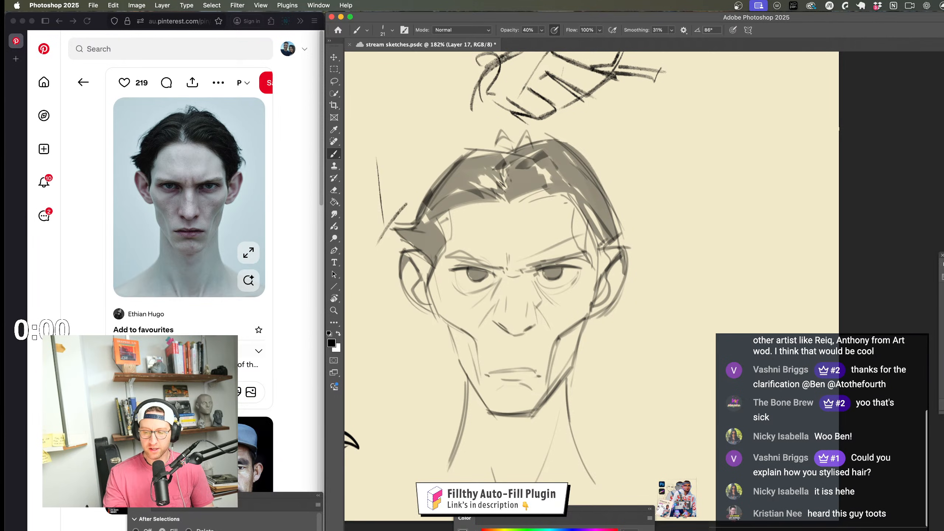
{"action": "mouse_move", "coordinate": [501, 184]}
{"action": "left_mouse_down"}
{"action": "mouse_move", "coordinate": [508, 168]}
{"action": "mouse_move", "coordinate": [523, 193]}
{"action": "left_mouse_up"}
{"action": "left_click_drag", "start_coordinate": [540, 302], "coordinate": [536, 319]}
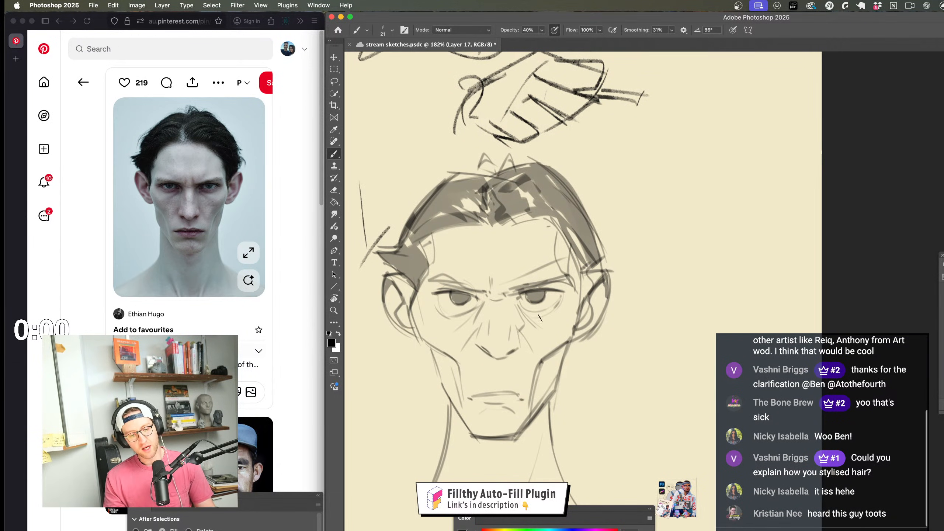
Step: Set the brush opacity to 100% and try a curved black strand across the left half of the hair
{"action": "mouse_move", "coordinate": [387, 265]}
{"action": "left_mouse_down"}
{"action": "mouse_move", "coordinate": [373, 248]}
{"action": "mouse_move", "coordinate": [393, 249]}
{"action": "mouse_move", "coordinate": [490, 161]}
{"action": "mouse_move", "coordinate": [603, 260]}
{"action": "left_mouse_up"}
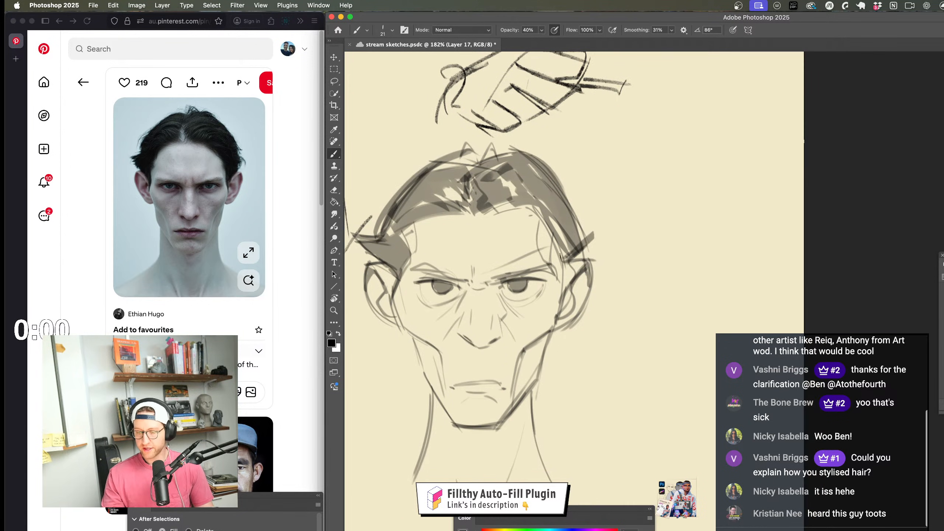
{"action": "left_click_drag", "start_coordinate": [565, 264], "coordinate": [509, 204]}
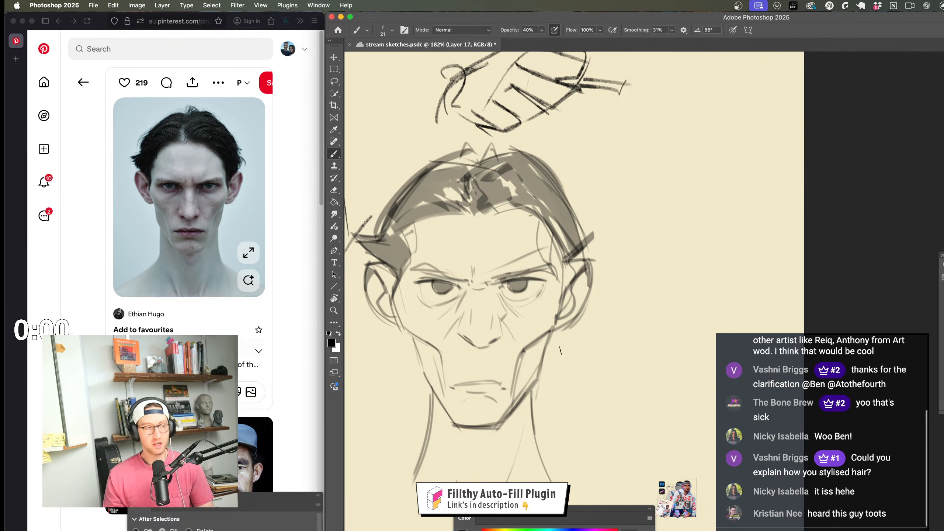
{"action": "mouse_move", "coordinate": [578, 342]}
{"action": "left_mouse_down"}
{"action": "mouse_move", "coordinate": [617, 323]}
{"action": "mouse_move", "coordinate": [581, 350]}
{"action": "left_mouse_up"}
{"action": "key", "text": "super+z"}
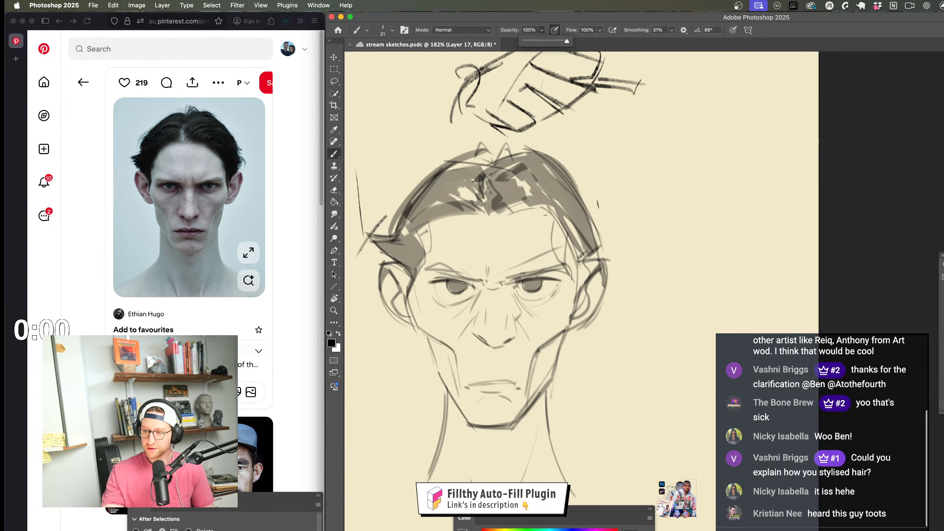
{"action": "left_click_drag", "start_coordinate": [583, 182], "coordinate": [588, 187]}
{"action": "left_click_drag", "start_coordinate": [488, 217], "coordinate": [403, 226]}
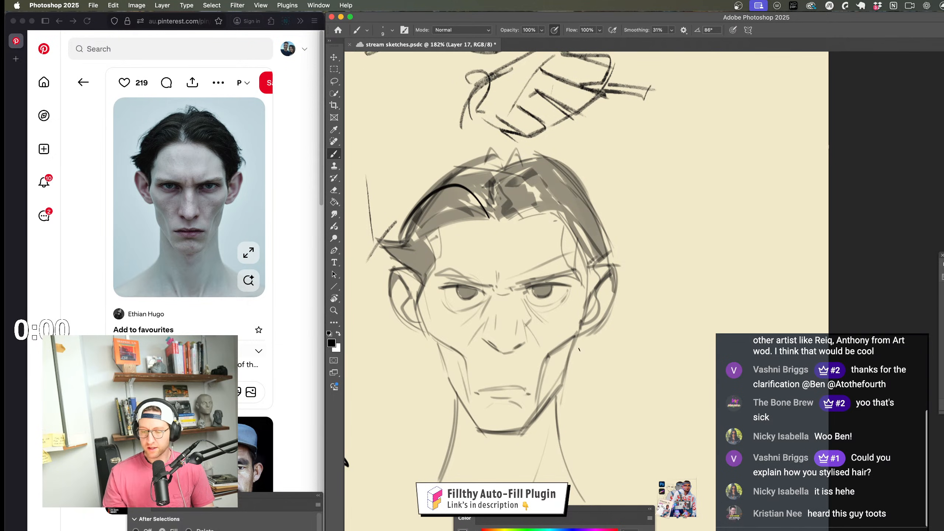
{"action": "key", "text": "ctrl+z"}
{"action": "left_click_drag", "start_coordinate": [579, 350], "coordinate": [573, 354]}
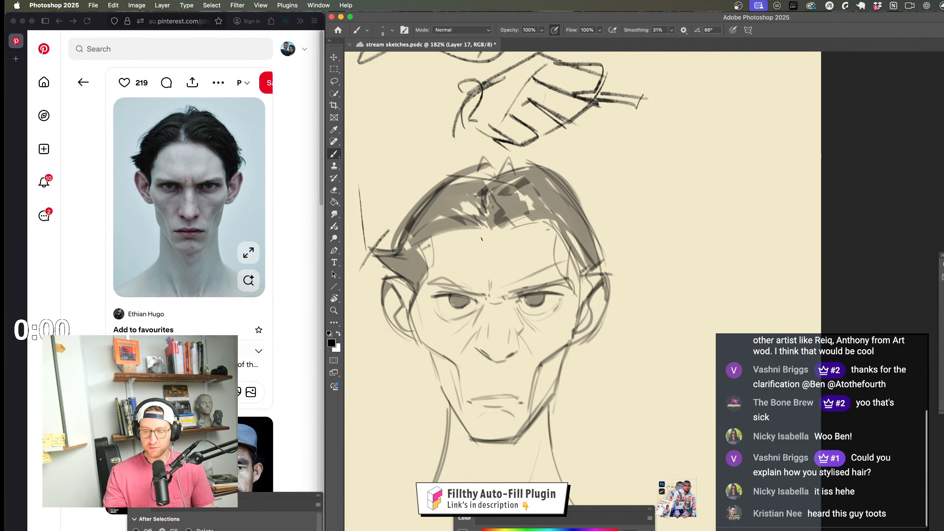
Step: Try several parallel black strand lines sweeping back from the parting over the left half of the hair, and undo them
{"action": "mouse_move", "coordinate": [412, 228]}
{"action": "left_mouse_down"}
{"action": "mouse_move", "coordinate": [478, 198]}
{"action": "mouse_move", "coordinate": [492, 174]}
{"action": "left_mouse_up"}
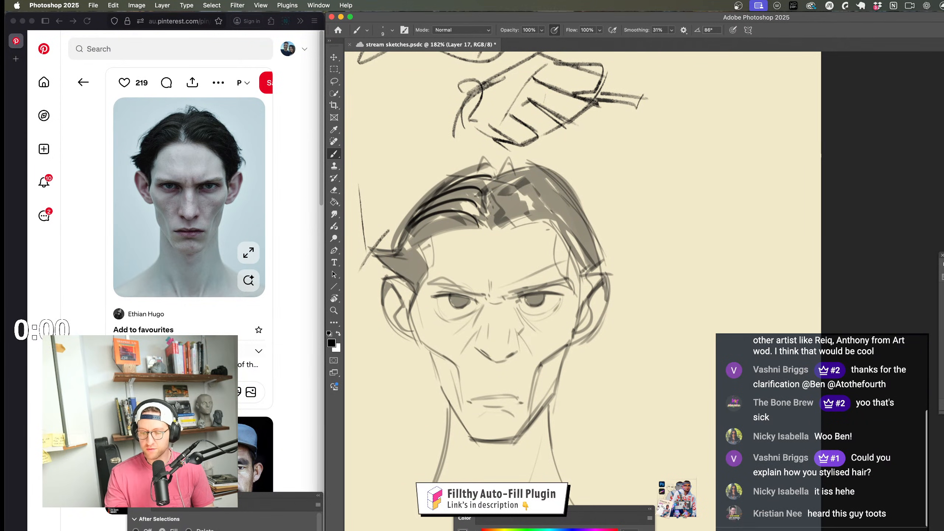
{"action": "left_click_drag", "start_coordinate": [428, 202], "coordinate": [502, 164]}
{"action": "left_click_drag", "start_coordinate": [575, 337], "coordinate": [575, 334]}
{"action": "key", "text": "ctrl+z"}
{"action": "key", "text": "ctrl+z"}
{"action": "key", "text": "ctrl+z"}
{"action": "key", "text": "ctrl+z"}
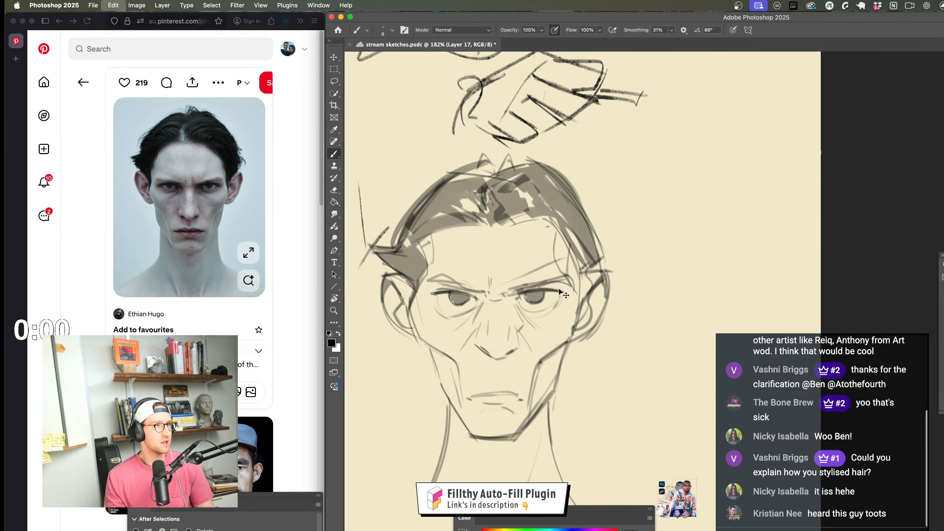
Step: Fade the grey shading across the whole hair area with the eraser
{"action": "scroll", "coordinate": [421, 231], "scroll_direction": "up", "scroll_amount": 3}
{"action": "key", "text": "e"}
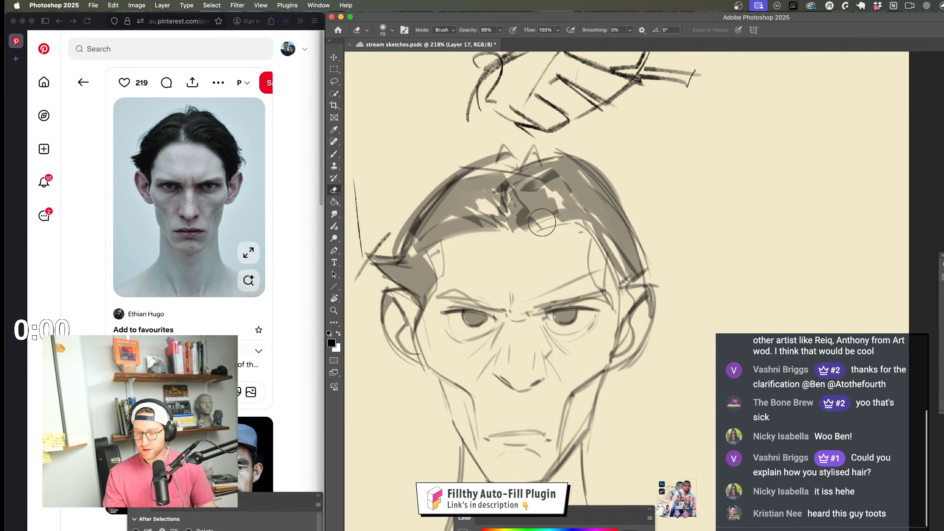
{"action": "mouse_move", "coordinate": [427, 242]}
{"action": "left_mouse_down"}
{"action": "mouse_move", "coordinate": [473, 227]}
{"action": "mouse_move", "coordinate": [500, 159]}
{"action": "mouse_move", "coordinate": [434, 293]}
{"action": "mouse_move", "coordinate": [576, 188]}
{"action": "mouse_move", "coordinate": [631, 256]}
{"action": "mouse_move", "coordinate": [641, 288]}
{"action": "left_mouse_up"}
Step: Draw a zigzag middle parting, the hairline above the left forehead and the jagged left sideburn in black
{"action": "key", "text": "b"}
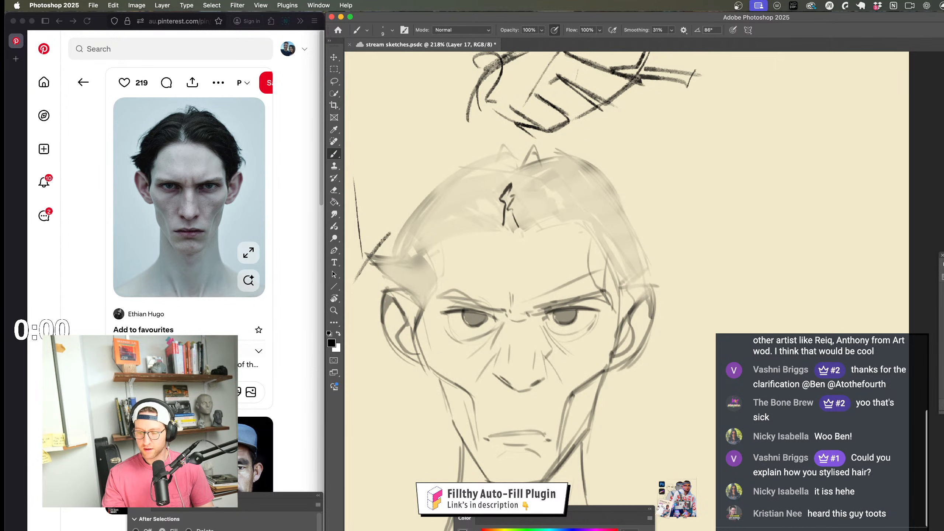
{"action": "left_click_drag", "start_coordinate": [444, 235], "coordinate": [490, 228]}
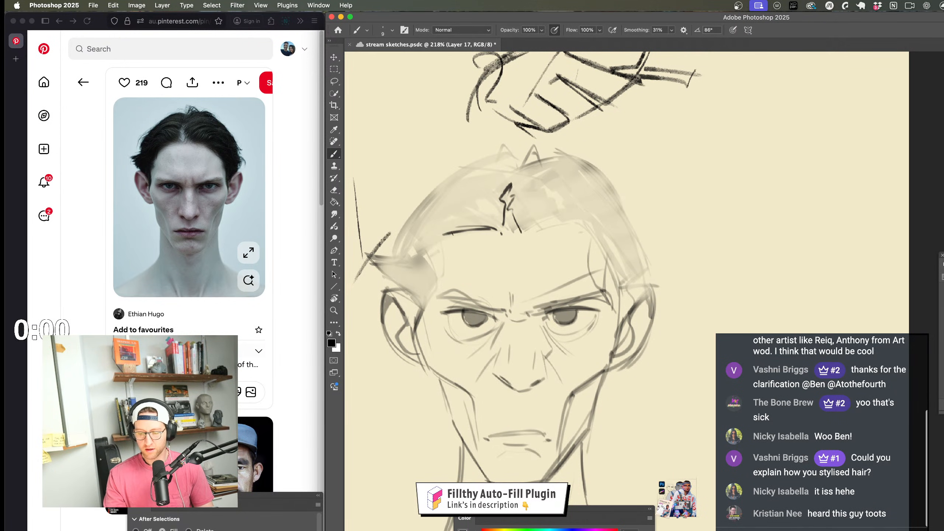
{"action": "left_click_drag", "start_coordinate": [427, 262], "coordinate": [422, 302]}
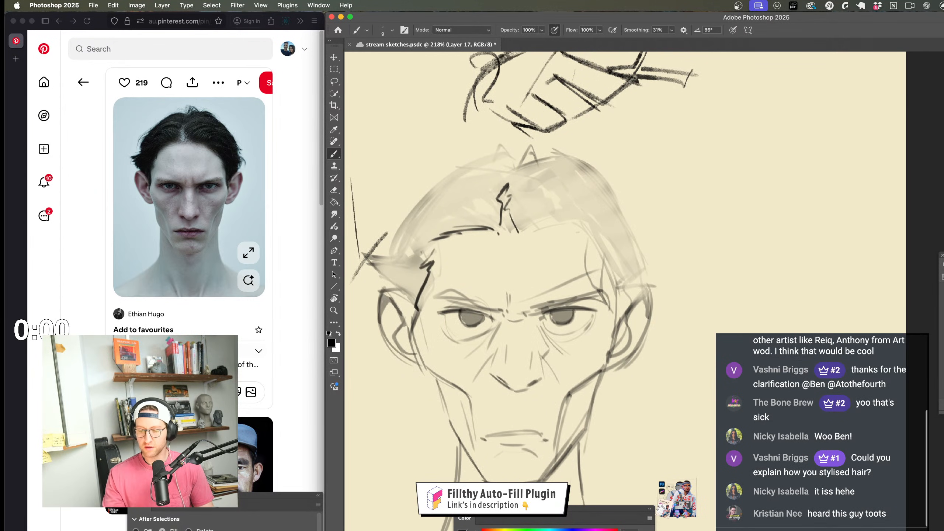
Step: Try a black skull curve arching across the hair from temple to temple, and undo it
{"action": "left_click_drag", "start_coordinate": [476, 184], "coordinate": [407, 223]}
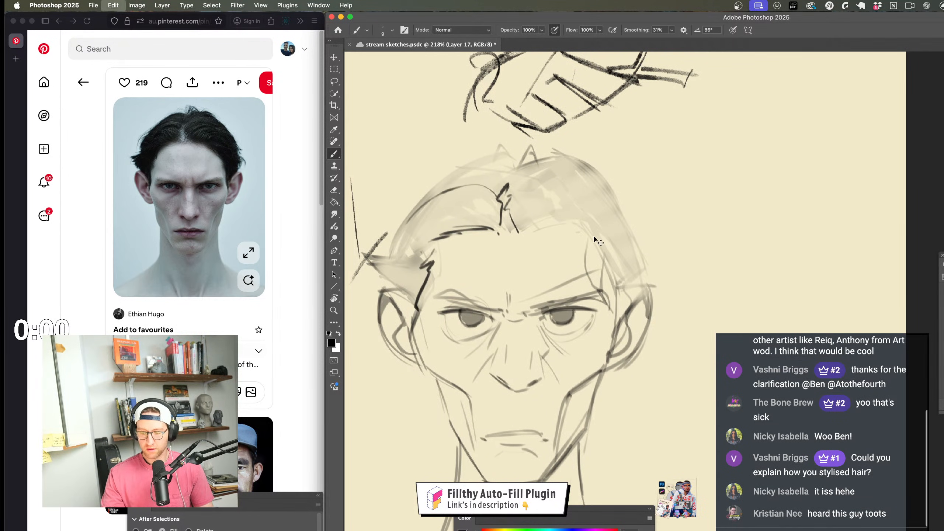
{"action": "key", "text": "super+z"}
{"action": "mouse_move", "coordinate": [596, 214]}
{"action": "left_mouse_down"}
{"action": "mouse_move", "coordinate": [610, 249]}
{"action": "mouse_move", "coordinate": [424, 223]}
{"action": "mouse_move", "coordinate": [413, 314]}
{"action": "left_mouse_up"}
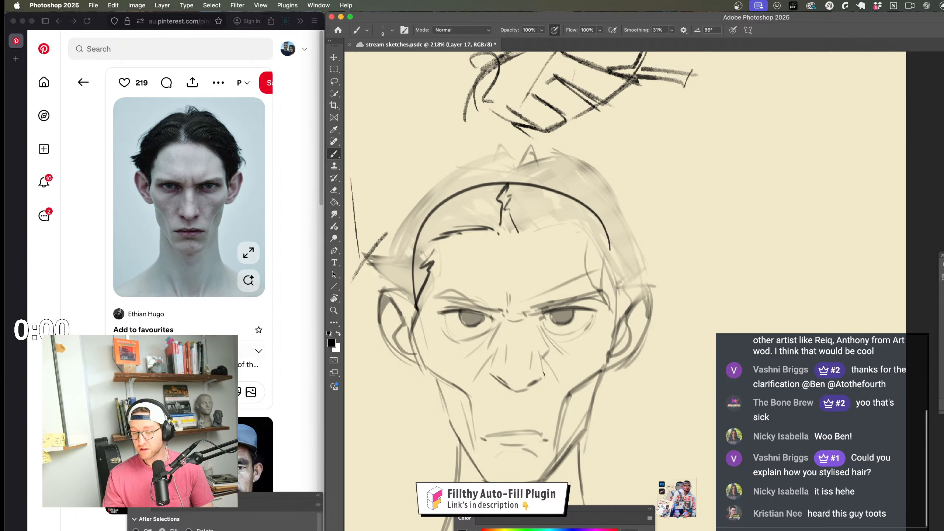
{"action": "key", "text": "super+z"}
{"action": "mouse_move", "coordinate": [595, 220]}
{"action": "left_mouse_down"}
{"action": "mouse_move", "coordinate": [431, 212]}
{"action": "mouse_move", "coordinate": [417, 308]}
{"action": "mouse_move", "coordinate": [537, 184]}
{"action": "mouse_move", "coordinate": [608, 265]}
{"action": "left_mouse_up"}
{"action": "scroll", "coordinate": [608, 316], "scroll_direction": "right", "scroll_amount": 3}
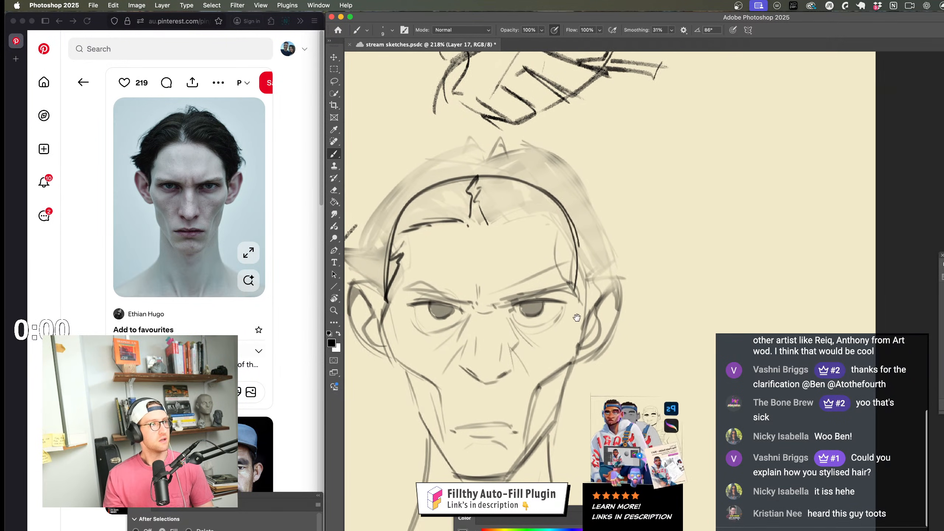
{"action": "key", "text": "super+z"}
{"action": "scroll", "coordinate": [610, 290], "scroll_direction": "left", "scroll_amount": 3}
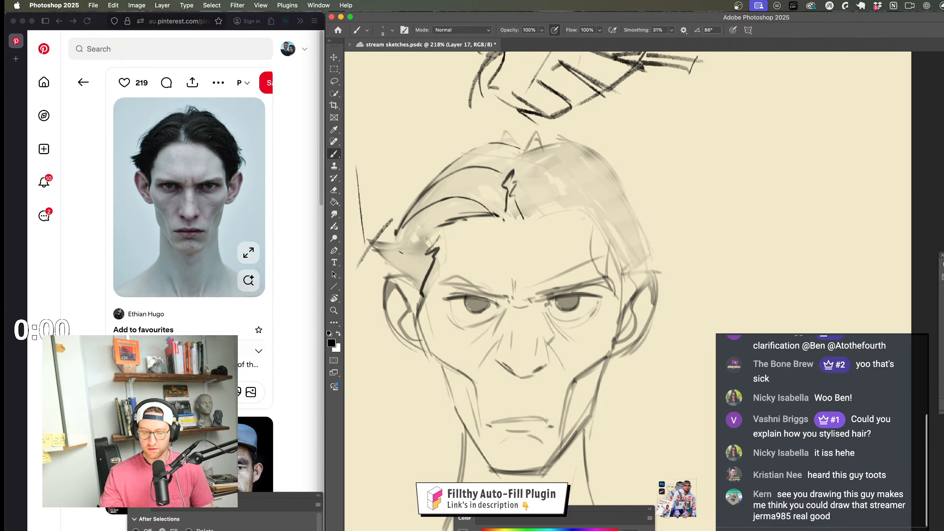
Step: Draw trial contour lines wrapping around the left half of the hair, crossing the swept-back strands
{"action": "left_click_drag", "start_coordinate": [582, 274], "coordinate": [498, 274]}
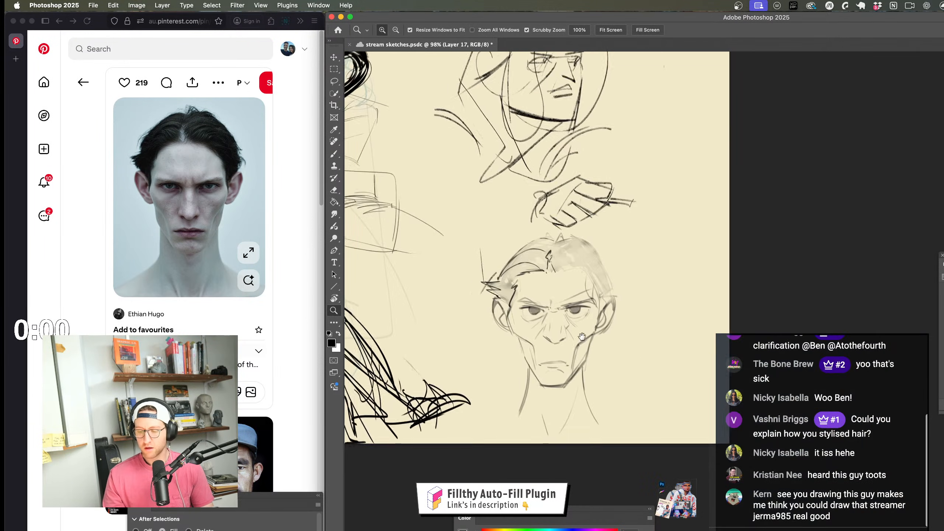
{"action": "left_click_drag", "start_coordinate": [578, 238], "coordinate": [654, 238]}
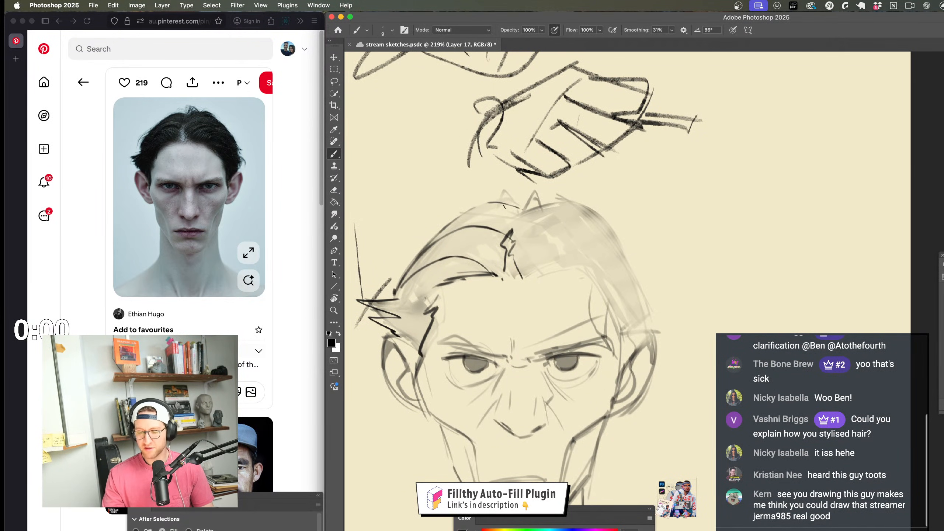
{"action": "left_click_drag", "start_coordinate": [515, 199], "coordinate": [485, 235]}
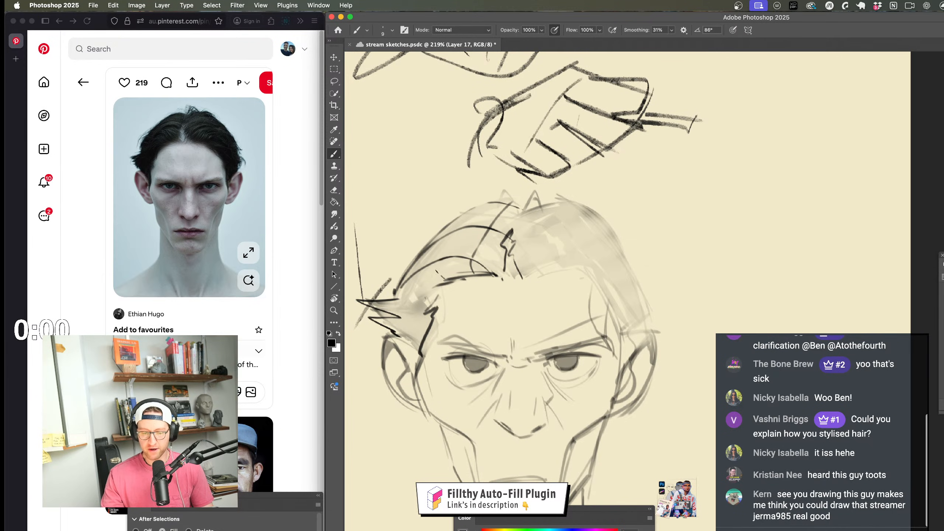
{"action": "mouse_move", "coordinate": [436, 271]}
{"action": "left_mouse_down"}
{"action": "mouse_move", "coordinate": [454, 227]}
{"action": "mouse_move", "coordinate": [409, 320]}
{"action": "left_mouse_up"}
{"action": "left_click_drag", "start_coordinate": [514, 308], "coordinate": [605, 219]}
{"action": "left_click_drag", "start_coordinate": [541, 152], "coordinate": [497, 182]}
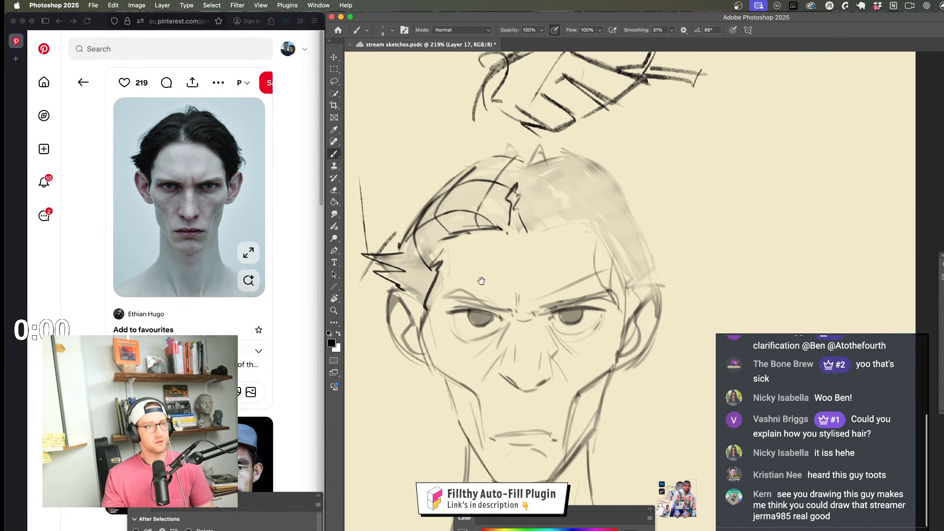
Step: Draw trial contour lines over the right half of the hair, with curves running back from the parting and crossing strokes
{"action": "mouse_move", "coordinate": [599, 213]}
{"action": "left_mouse_down"}
{"action": "mouse_move", "coordinate": [494, 244]}
{"action": "mouse_move", "coordinate": [540, 197]}
{"action": "left_mouse_up"}
{"action": "key", "text": "ctrl+z"}
{"action": "left_click_drag", "start_coordinate": [461, 223], "coordinate": [578, 294]}
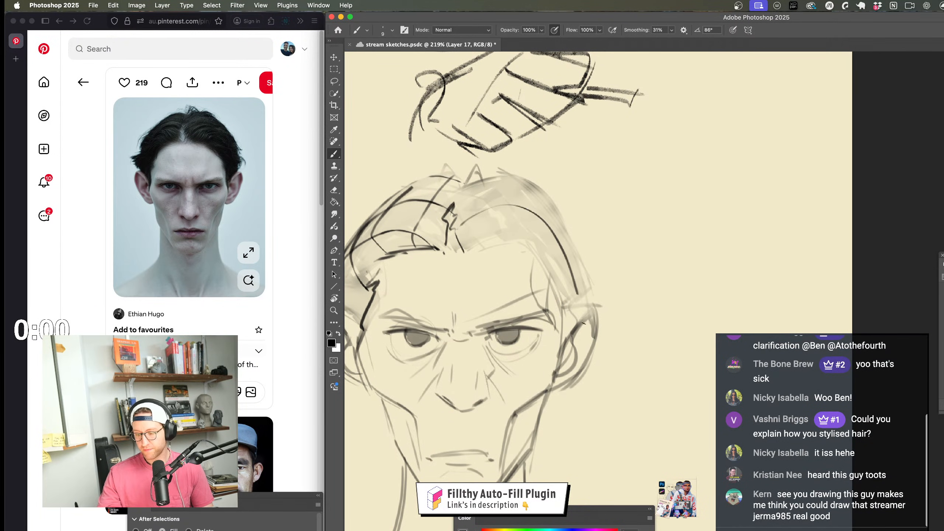
{"action": "left_click_drag", "start_coordinate": [473, 235], "coordinate": [558, 256]}
{"action": "left_click_drag", "start_coordinate": [539, 184], "coordinate": [550, 243]}
{"action": "left_click_drag", "start_coordinate": [498, 173], "coordinate": [510, 225]}
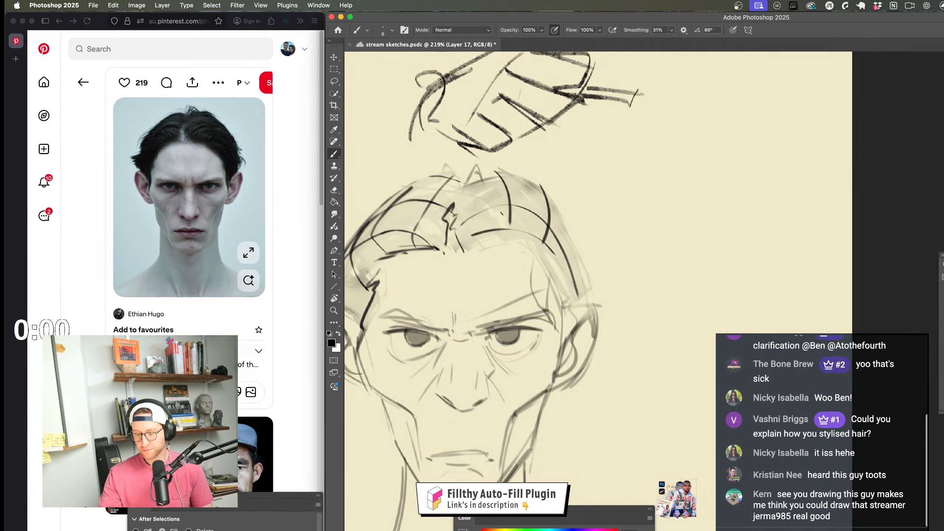
{"action": "mouse_move", "coordinate": [474, 184]}
{"action": "left_mouse_down"}
{"action": "mouse_move", "coordinate": [481, 231]}
{"action": "mouse_move", "coordinate": [512, 170]}
{"action": "mouse_move", "coordinate": [561, 223]}
{"action": "left_mouse_up"}
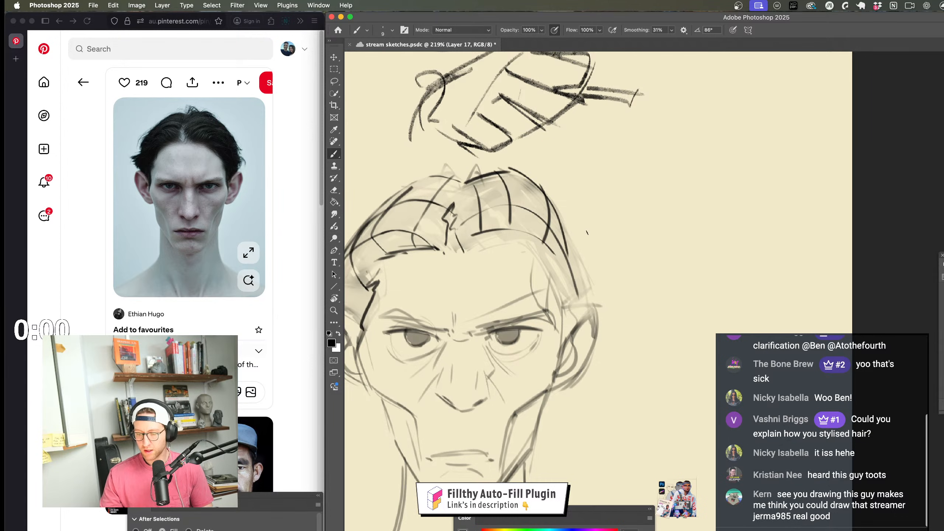
Step: Undo the trial strand and contour lines over both halves of the hair
{"action": "key", "text": "super+z"}
{"action": "left_click_drag", "start_coordinate": [526, 175], "coordinate": [580, 277]}
{"action": "key", "text": "super+z"}
{"action": "mouse_move", "coordinate": [546, 191]}
{"action": "left_mouse_down"}
{"action": "mouse_move", "coordinate": [591, 298]}
{"action": "mouse_move", "coordinate": [592, 354]}
{"action": "left_mouse_up"}
{"action": "key", "text": "super+z"}
{"action": "key", "text": "super+z"}
{"action": "key", "text": "super+z"}
{"action": "key", "text": "super+z"}
{"action": "key", "text": "super+z"}
{"action": "key", "text": "super+z"}
{"action": "key", "text": "super+z"}
{"action": "key", "text": "super+z"}
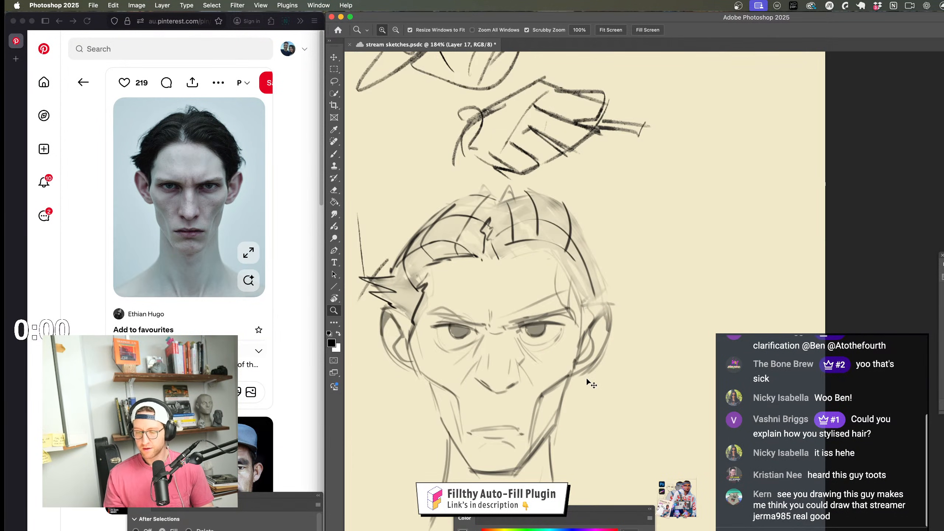
{"action": "key", "text": "super+z"}
{"action": "key", "text": "super+z"}
{"action": "key", "text": "super+z"}
{"action": "key", "text": "super+z"}
{"action": "key", "text": "super+z"}
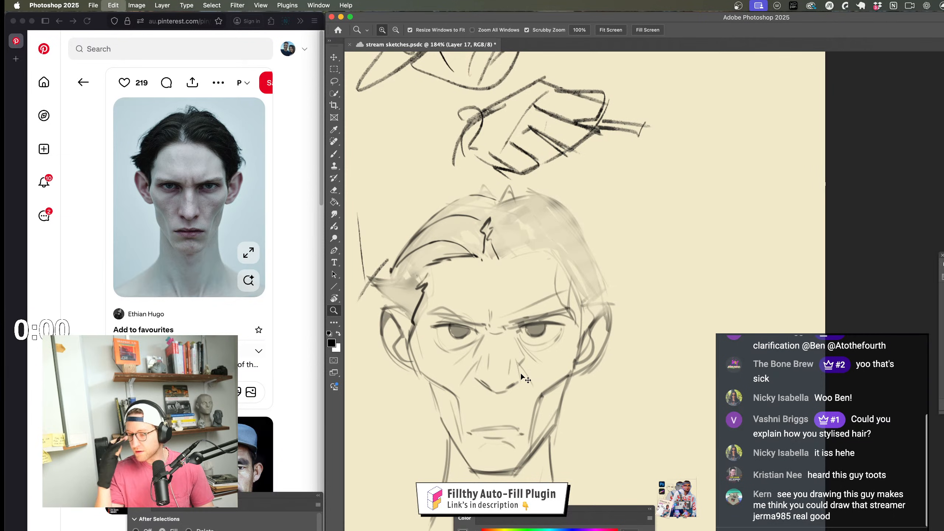
{"action": "mouse_move", "coordinate": [516, 315]}
{"action": "left_mouse_down"}
{"action": "mouse_move", "coordinate": [513, 274]}
{"action": "mouse_move", "coordinate": [533, 275]}
{"action": "left_mouse_up"}
Step: Outline the hair in black, covering the left side, the tuft above the left ear, the notched crown and the right outer edge
{"action": "key", "text": "b"}
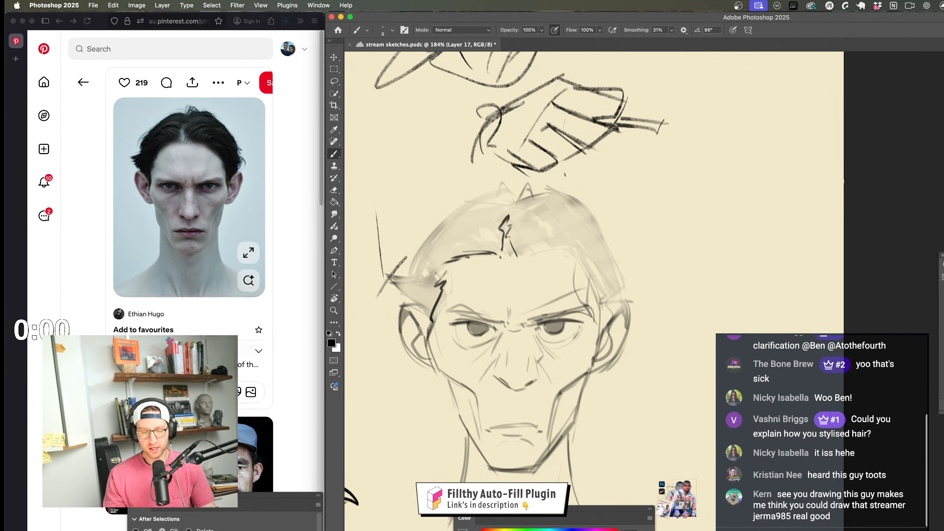
{"action": "left_click_drag", "start_coordinate": [489, 191], "coordinate": [382, 294]}
{"action": "left_click_drag", "start_coordinate": [382, 283], "coordinate": [436, 302]}
{"action": "left_click_drag", "start_coordinate": [590, 245], "coordinate": [574, 247]}
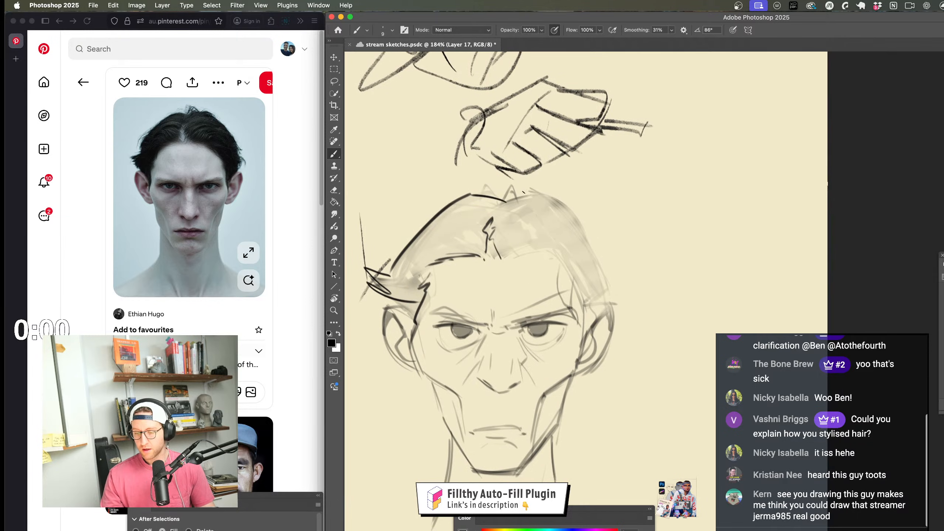
{"action": "left_click_drag", "start_coordinate": [551, 192], "coordinate": [507, 157]}
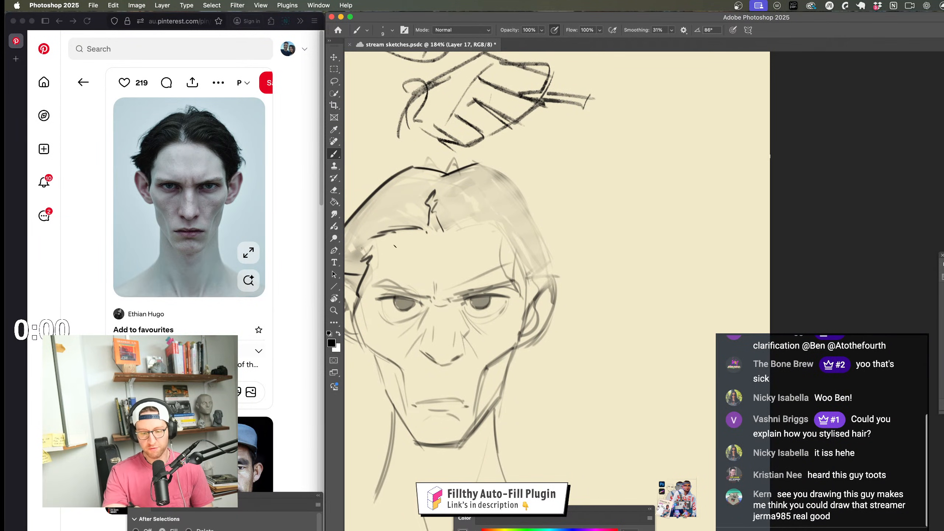
{"action": "mouse_move", "coordinate": [483, 163]}
{"action": "left_mouse_down"}
{"action": "mouse_move", "coordinate": [554, 264]}
{"action": "mouse_move", "coordinate": [528, 280]}
{"action": "left_mouse_up"}
Step: Try drawing the right forehead hairline and an angled hair edge above the right ear in black
{"action": "left_click_drag", "start_coordinate": [555, 262], "coordinate": [534, 279]}
{"action": "mouse_move", "coordinate": [557, 311]}
{"action": "left_mouse_down"}
{"action": "mouse_move", "coordinate": [506, 328]}
{"action": "mouse_move", "coordinate": [535, 298]}
{"action": "mouse_move", "coordinate": [587, 286]}
{"action": "left_mouse_up"}
{"action": "mouse_move", "coordinate": [587, 286]}
{"action": "left_mouse_down"}
{"action": "mouse_move", "coordinate": [558, 322]}
{"action": "mouse_move", "coordinate": [540, 330]}
{"action": "mouse_move", "coordinate": [531, 322]}
{"action": "left_mouse_up"}
{"action": "left_click_drag", "start_coordinate": [521, 197], "coordinate": [551, 240]}
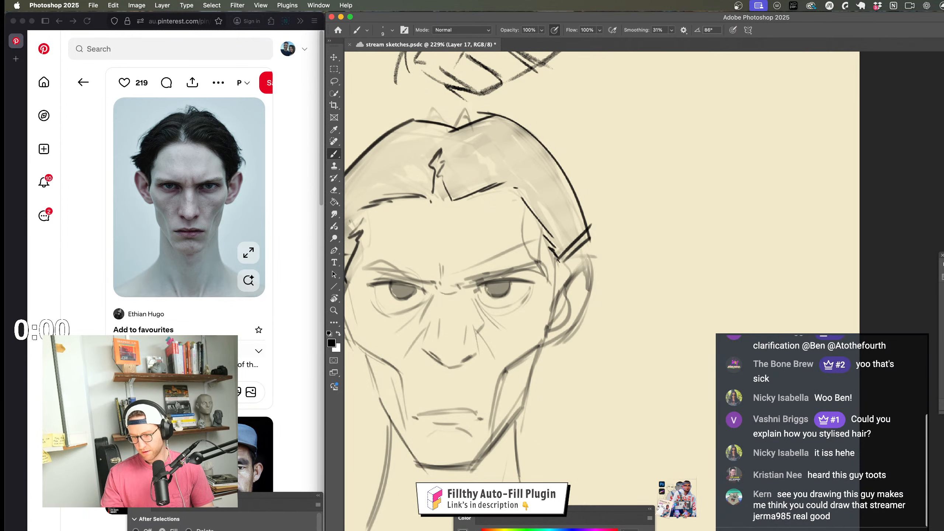
Step: Undo the black strokes for the right hairline and the angled edge above the right ear
{"action": "key", "text": "z"}
{"action": "mouse_move", "coordinate": [598, 349]}
{"action": "left_mouse_down"}
{"action": "mouse_move", "coordinate": [569, 348]}
{"action": "mouse_move", "coordinate": [572, 361]}
{"action": "mouse_move", "coordinate": [628, 345]}
{"action": "left_mouse_up"}
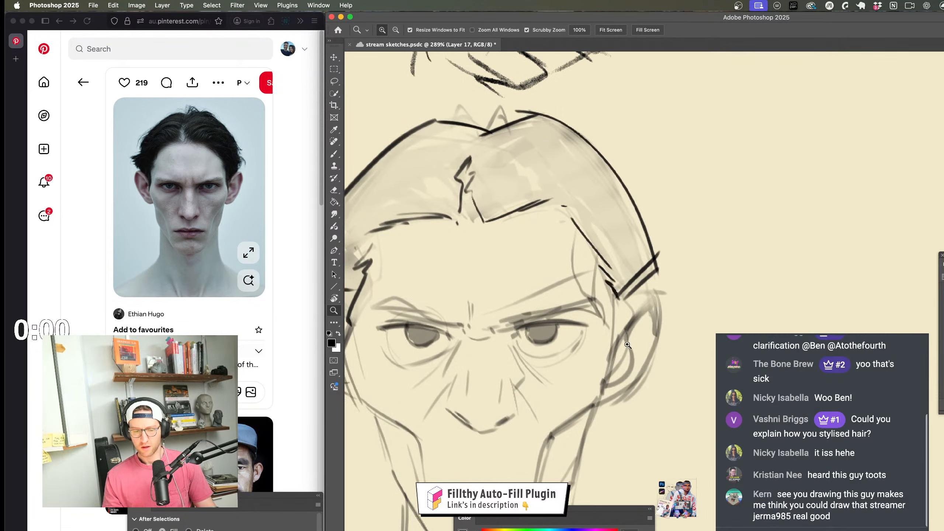
{"action": "key", "text": "super+z"}
{"action": "key", "text": "super+z"}
{"action": "key", "text": "super+z"}
{"action": "key", "text": "super+z"}
{"action": "key", "text": "super+z"}
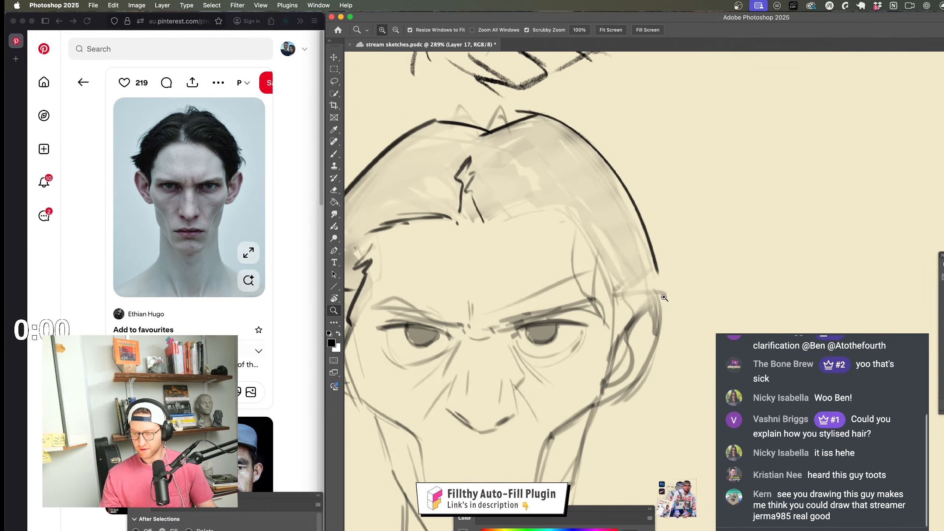
Step: Draw the hair sweeping from the right temple to a point above the ear, and add a dark right sideburn
{"action": "key", "text": "b"}
{"action": "left_click_drag", "start_coordinate": [580, 231], "coordinate": [659, 273]}
{"action": "mouse_move", "coordinate": [606, 261]}
{"action": "left_mouse_down"}
{"action": "mouse_move", "coordinate": [661, 274]}
{"action": "mouse_move", "coordinate": [610, 358]}
{"action": "left_mouse_up"}
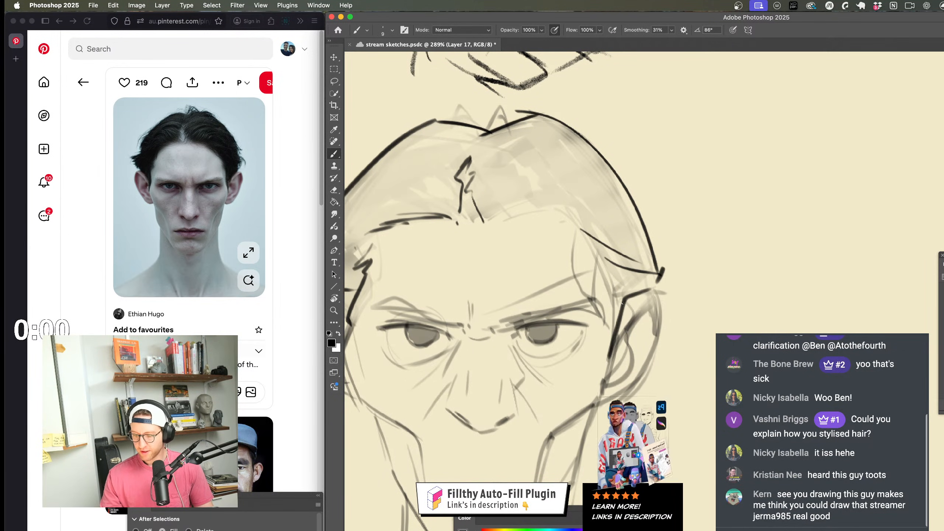
{"action": "mouse_move", "coordinate": [614, 277]}
{"action": "left_mouse_down"}
{"action": "mouse_move", "coordinate": [612, 353]}
{"action": "mouse_move", "coordinate": [591, 388]}
{"action": "left_mouse_up"}
{"action": "key", "text": "z"}
{"action": "left_click_drag", "start_coordinate": [610, 461], "coordinate": [649, 455]}
{"action": "key", "text": "b"}
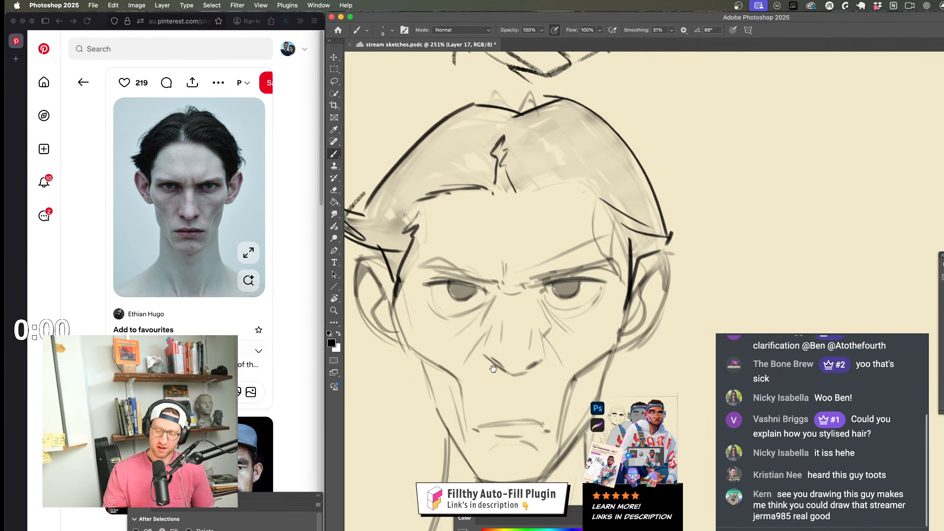
Step: Erase the heavy right sideburn and inner-ear lines, and redraw a thinner face edge in front of the right ear
{"action": "mouse_move", "coordinate": [661, 286]}
{"action": "left_mouse_down"}
{"action": "mouse_move", "coordinate": [633, 277]}
{"action": "mouse_move", "coordinate": [594, 310]}
{"action": "mouse_move", "coordinate": [609, 285]}
{"action": "left_mouse_up"}
{"action": "key", "text": "e"}
{"action": "key", "text": "b"}
{"action": "key", "text": "super+z"}
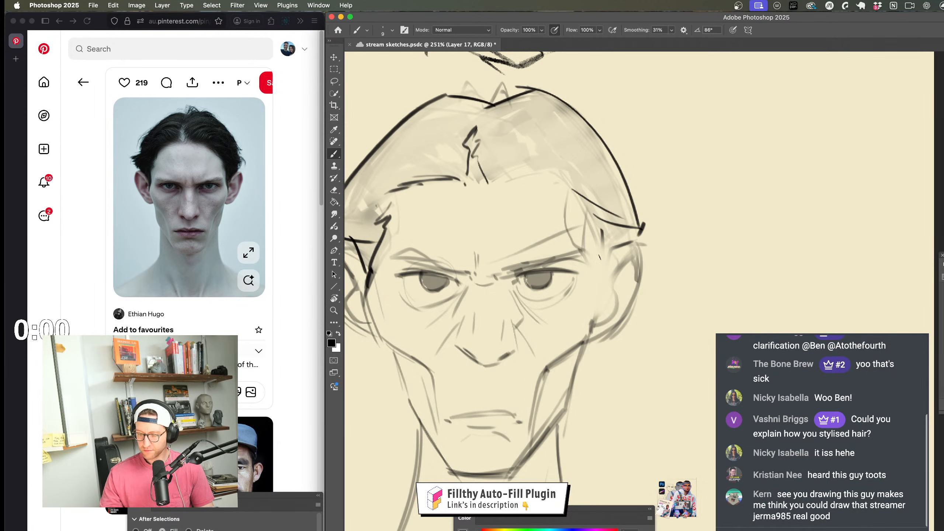
{"action": "left_click_drag", "start_coordinate": [615, 241], "coordinate": [606, 316]}
Step: Darken the left edge of the face from the sideburn down to the cheekbone
{"action": "scroll", "coordinate": [610, 260], "scroll_direction": "down", "scroll_amount": 2}
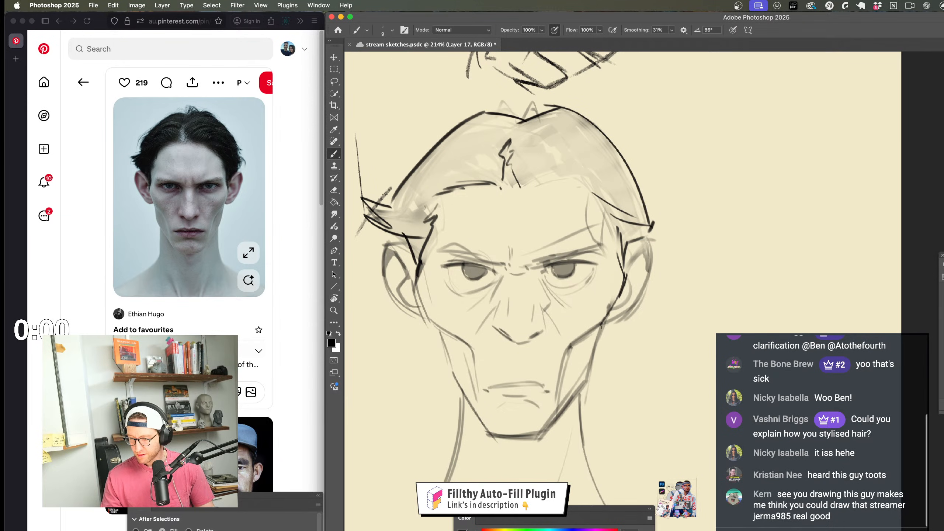
{"action": "left_click_drag", "start_coordinate": [411, 268], "coordinate": [431, 323]}
{"action": "scroll", "coordinate": [623, 320], "scroll_direction": "up", "scroll_amount": 2}
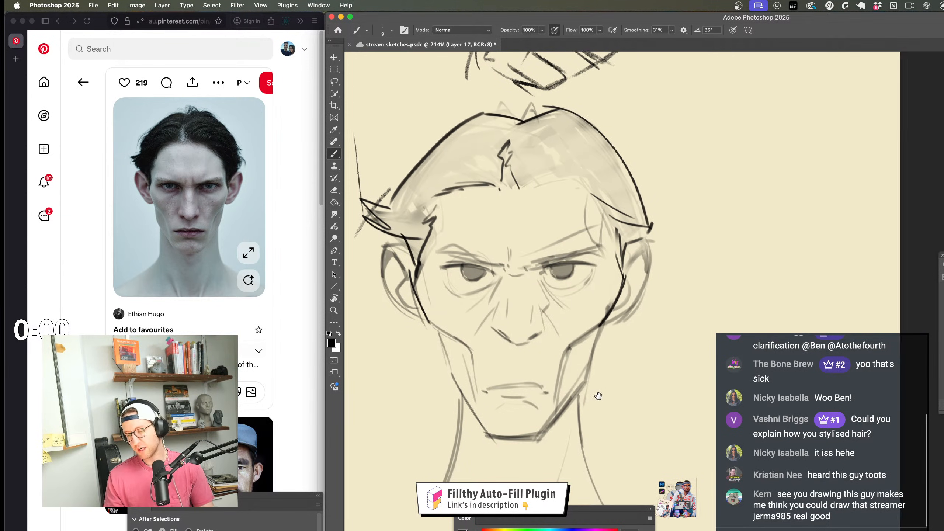
Step: Sketch trial hair strands curving from the parting across the left side of the hair, and an oval around the whole face
{"action": "left_click_drag", "start_coordinate": [542, 197], "coordinate": [565, 193]}
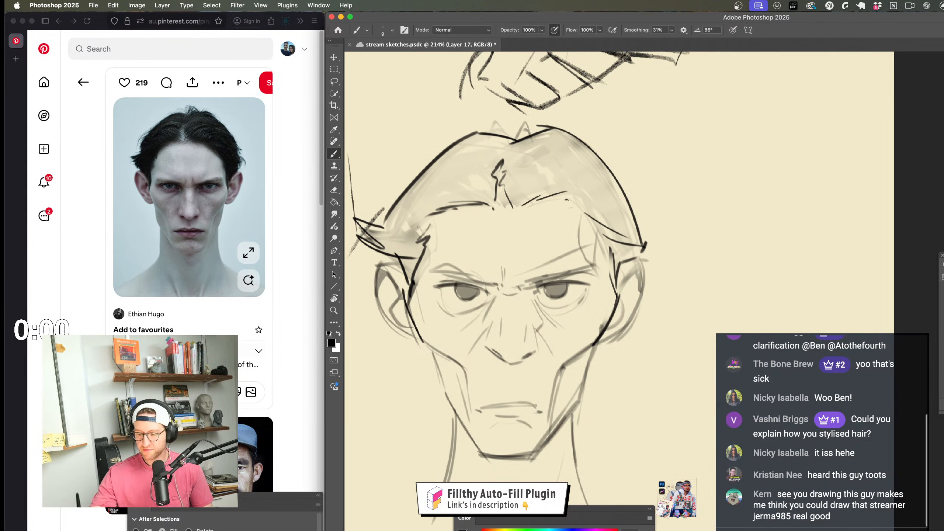
{"action": "scroll", "coordinate": [568, 390], "scroll_direction": "down", "scroll_amount": 3}
{"action": "scroll", "coordinate": [568, 390], "scroll_direction": "up", "scroll_amount": 4}
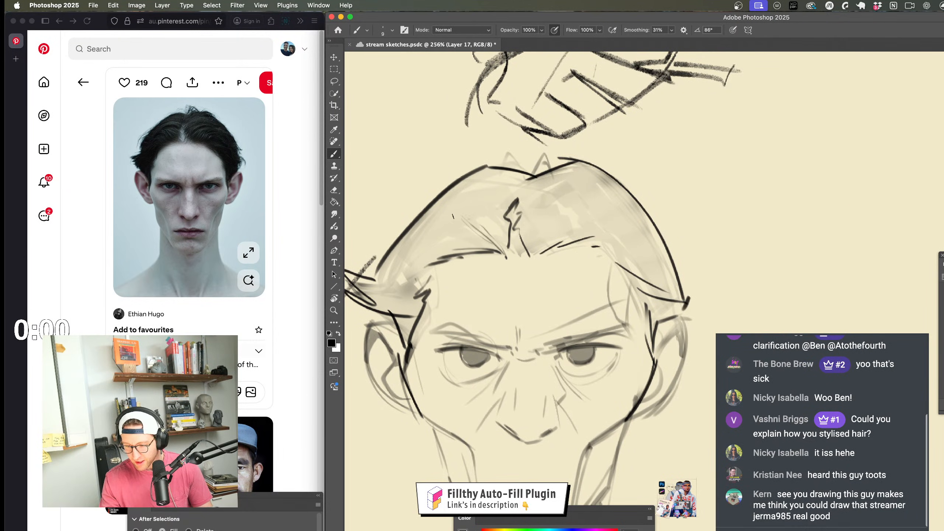
{"action": "left_click_drag", "start_coordinate": [464, 215], "coordinate": [395, 277]}
{"action": "left_click_drag", "start_coordinate": [483, 228], "coordinate": [411, 253]}
{"action": "mouse_move", "coordinate": [448, 213]}
{"action": "left_mouse_down"}
{"action": "mouse_move", "coordinate": [510, 196]}
{"action": "mouse_move", "coordinate": [392, 273]}
{"action": "left_mouse_up"}
{"action": "scroll", "coordinate": [567, 391], "scroll_direction": "down", "scroll_amount": 3}
{"action": "scroll", "coordinate": [567, 391], "scroll_direction": "up", "scroll_amount": 4}
{"action": "left_click_drag", "start_coordinate": [386, 273], "coordinate": [483, 482]}
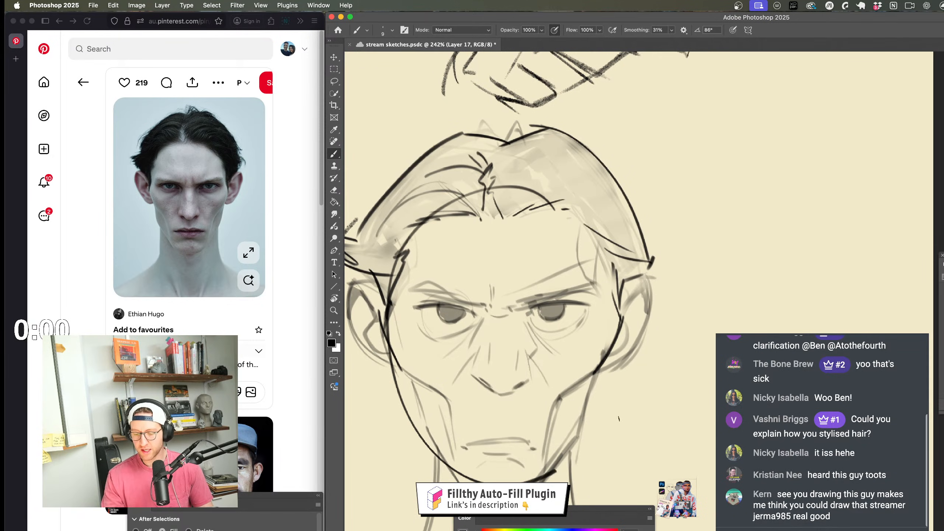
{"action": "left_click_drag", "start_coordinate": [619, 419], "coordinate": [617, 413]}
{"action": "key", "text": "z"}
{"action": "scroll", "coordinate": [620, 372], "scroll_direction": "down", "scroll_amount": 3}
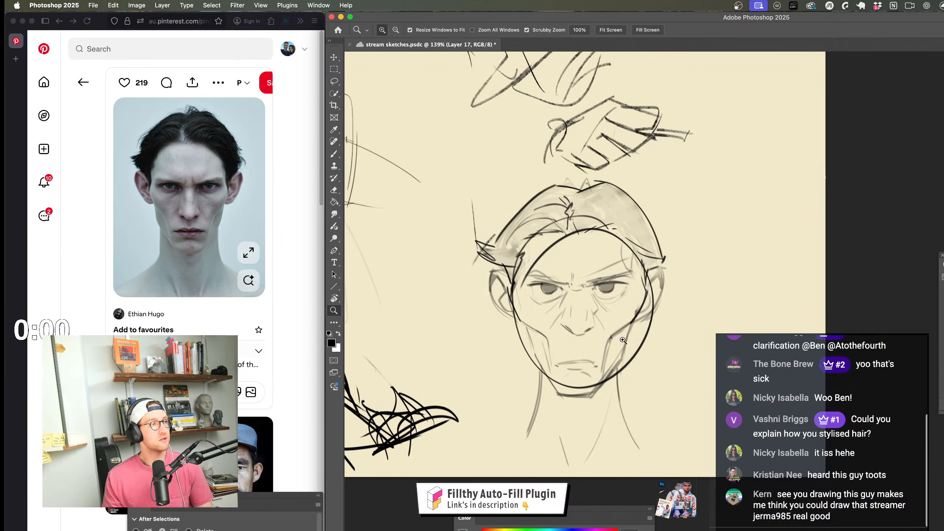
Step: Undo the face oval and the trial hair strands
{"action": "scroll", "coordinate": [622, 340], "scroll_direction": "up", "scroll_amount": 3}
{"action": "key", "text": "b"}
{"action": "key", "text": "super+z"}
{"action": "key", "text": "super+z"}
{"action": "key", "text": "super+z"}
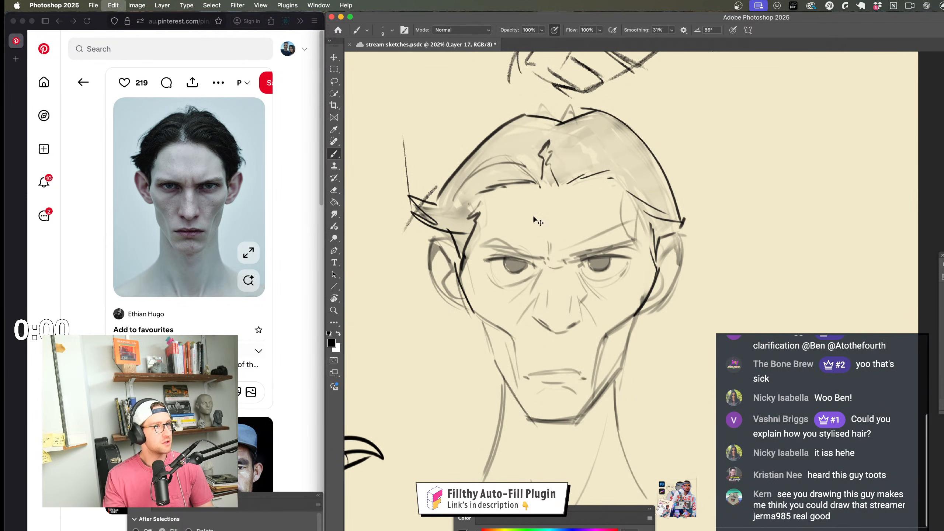
Step: Draw a spiky black tuft at the crown, and reinforce the left hair outline and the pointed lock above the left ear
{"action": "key", "text": "z"}
{"action": "scroll", "coordinate": [579, 305], "scroll_direction": "down", "scroll_amount": 3}
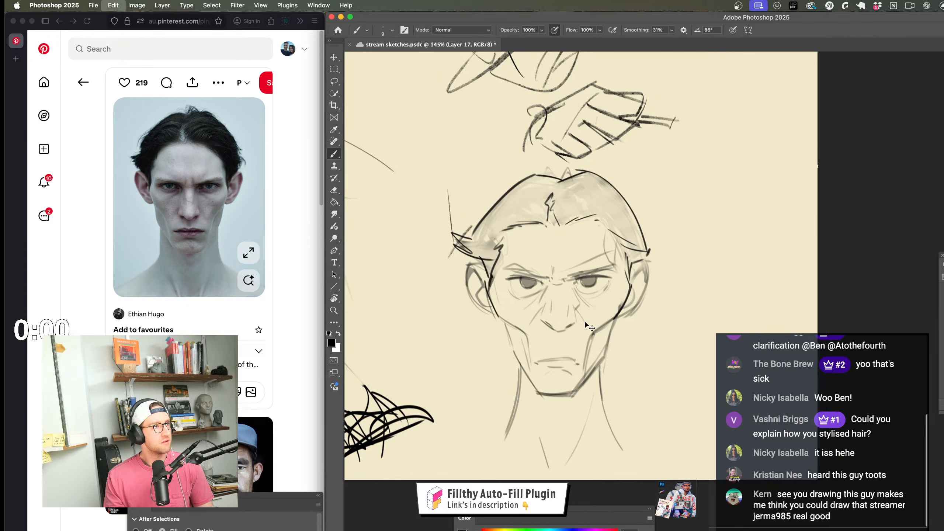
{"action": "scroll", "coordinate": [584, 320], "scroll_direction": "up", "scroll_amount": 3}
{"action": "scroll", "coordinate": [584, 322], "scroll_direction": "up", "scroll_amount": 2}
{"action": "key", "text": "b"}
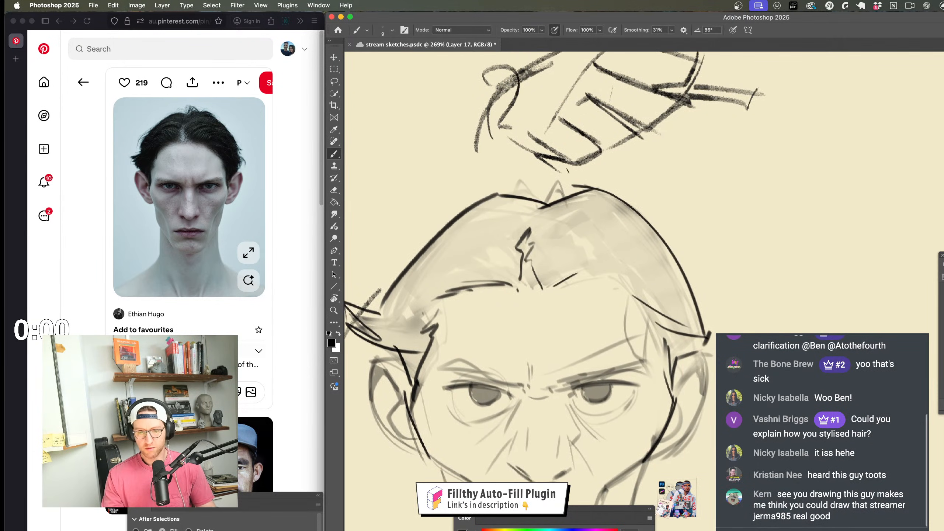
{"action": "mouse_move", "coordinate": [543, 203]}
{"action": "left_mouse_down"}
{"action": "mouse_move", "coordinate": [567, 173]}
{"action": "mouse_move", "coordinate": [574, 197]}
{"action": "mouse_move", "coordinate": [566, 172]}
{"action": "mouse_move", "coordinate": [574, 208]}
{"action": "left_mouse_up"}
{"action": "key", "text": "super+z"}
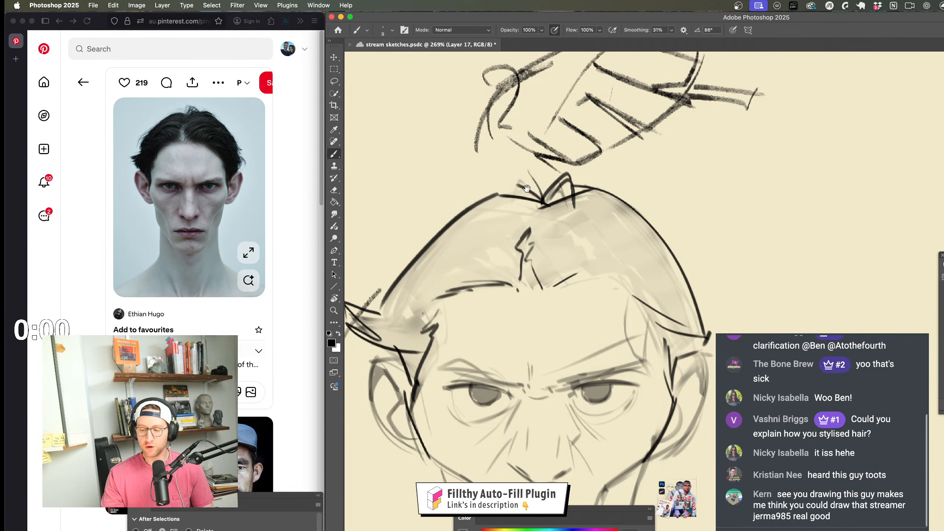
{"action": "left_click_drag", "start_coordinate": [557, 298], "coordinate": [613, 249]}
{"action": "left_click_drag", "start_coordinate": [461, 230], "coordinate": [401, 255]}
{"action": "left_click_drag", "start_coordinate": [539, 152], "coordinate": [501, 171]}
Step: Ink the left eye's upper lid with a dark line, and try a matching stroke on the right upper lid
{"action": "key", "text": "z"}
{"action": "mouse_move", "coordinate": [576, 359]}
{"action": "left_mouse_down"}
{"action": "mouse_move", "coordinate": [520, 359]}
{"action": "mouse_move", "coordinate": [560, 359]}
{"action": "left_mouse_up"}
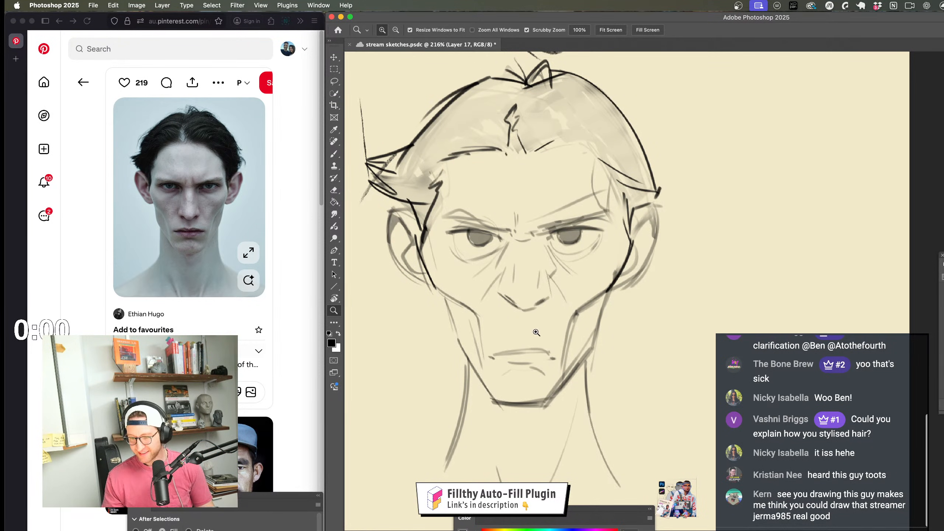
{"action": "left_click_drag", "start_coordinate": [536, 332], "coordinate": [561, 332]}
{"action": "key", "text": "b"}
{"action": "left_click_drag", "start_coordinate": [424, 228], "coordinate": [483, 228]}
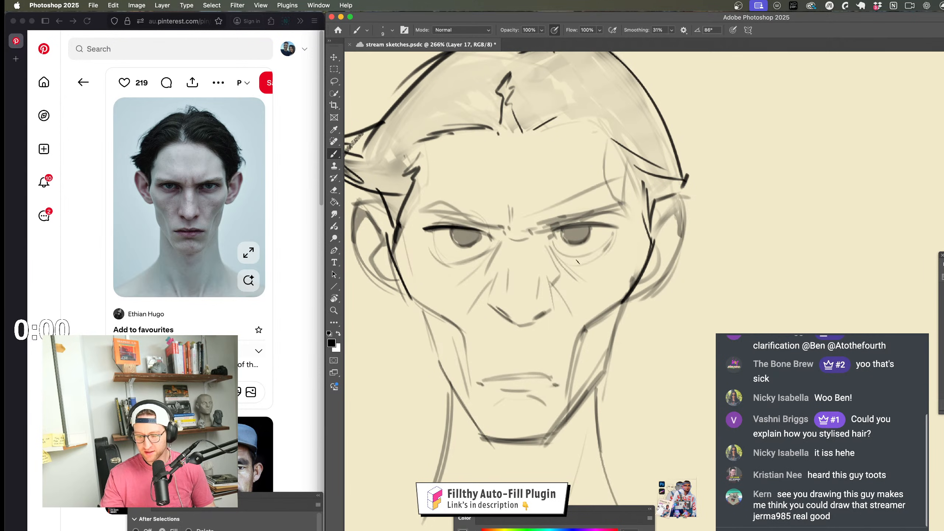
{"action": "key", "text": "ctrl+z"}
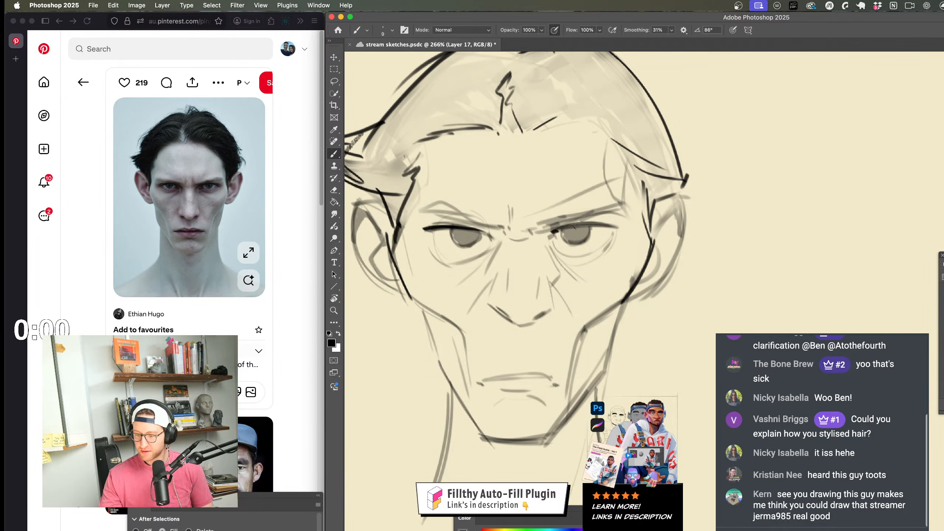
{"action": "left_click_drag", "start_coordinate": [556, 231], "coordinate": [608, 226]}
{"action": "key", "text": "super+z"}
{"action": "key", "text": "super+z"}
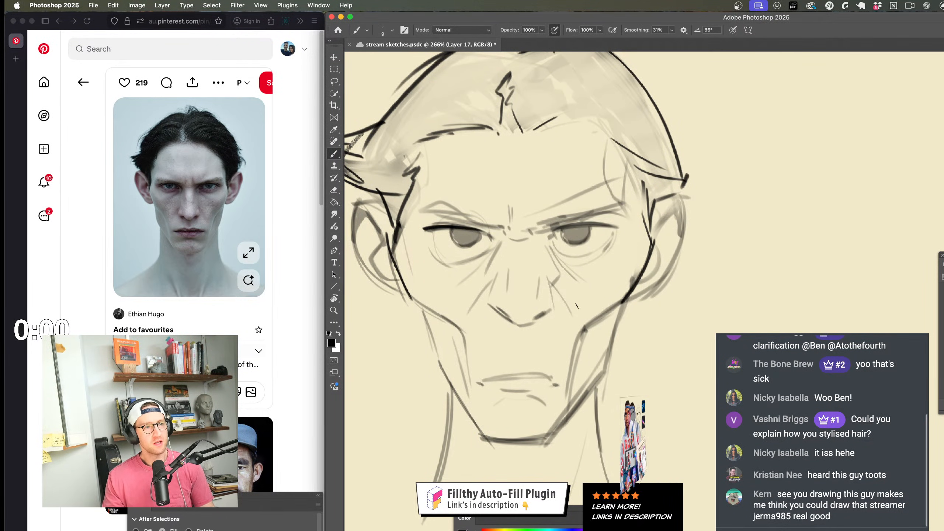
Step: Thicken the left upper lid line toward its outer corner, and ink the right upper lid to match
{"action": "left_click_drag", "start_coordinate": [574, 337], "coordinate": [571, 337]}
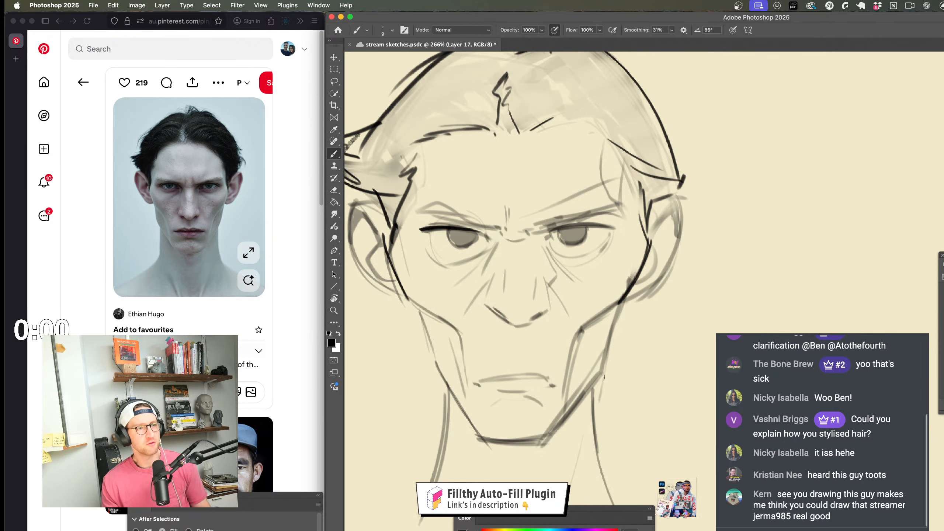
{"action": "key", "text": "z"}
{"action": "left_click_drag", "start_coordinate": [593, 389], "coordinate": [569, 362]}
{"action": "left_click", "coordinate": [569, 367]}
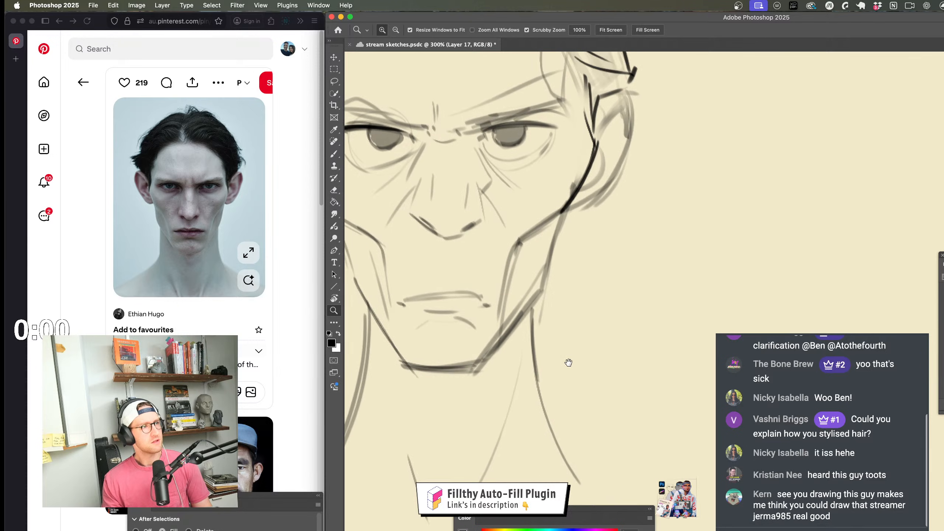
{"action": "left_click_drag", "start_coordinate": [530, 207], "coordinate": [563, 250]}
{"action": "mouse_move", "coordinate": [562, 251]}
{"action": "left_mouse_down"}
{"action": "mouse_move", "coordinate": [626, 308]}
{"action": "mouse_move", "coordinate": [630, 364]}
{"action": "left_mouse_up"}
{"action": "left_click_drag", "start_coordinate": [549, 238], "coordinate": [628, 233]}
{"action": "key", "text": "super+z"}
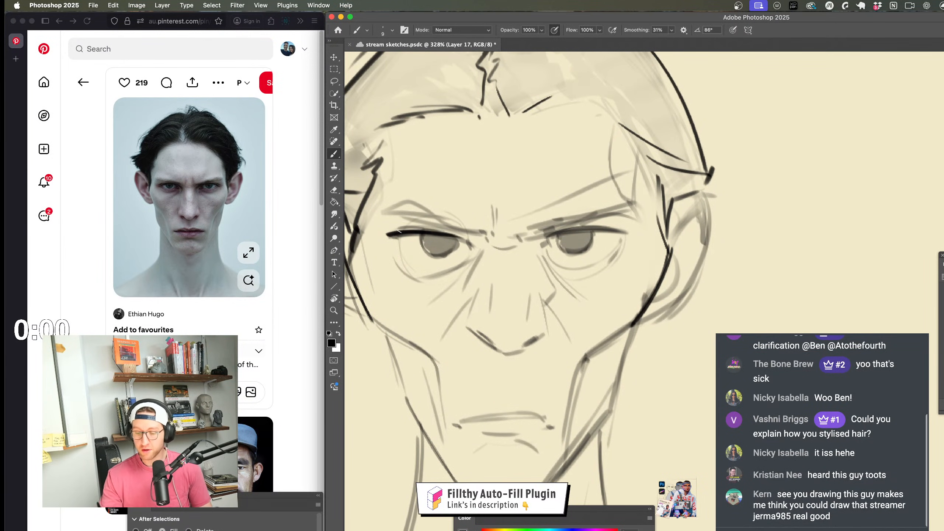
{"action": "left_click_drag", "start_coordinate": [391, 233], "coordinate": [477, 241]}
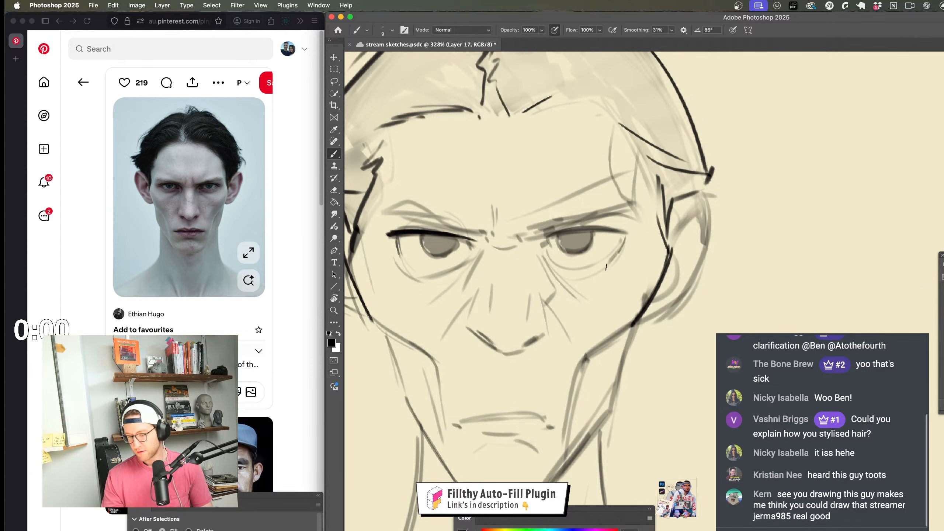
{"action": "left_click_drag", "start_coordinate": [583, 227], "coordinate": [628, 233]}
{"action": "mouse_move", "coordinate": [645, 288]}
{"action": "left_mouse_down"}
{"action": "mouse_move", "coordinate": [587, 294]}
{"action": "mouse_move", "coordinate": [632, 299]}
{"action": "left_mouse_up"}
Step: Bring the Fillthy plugin panel over to the canvas and set its After Selections option to Off
{"action": "key", "text": "l"}
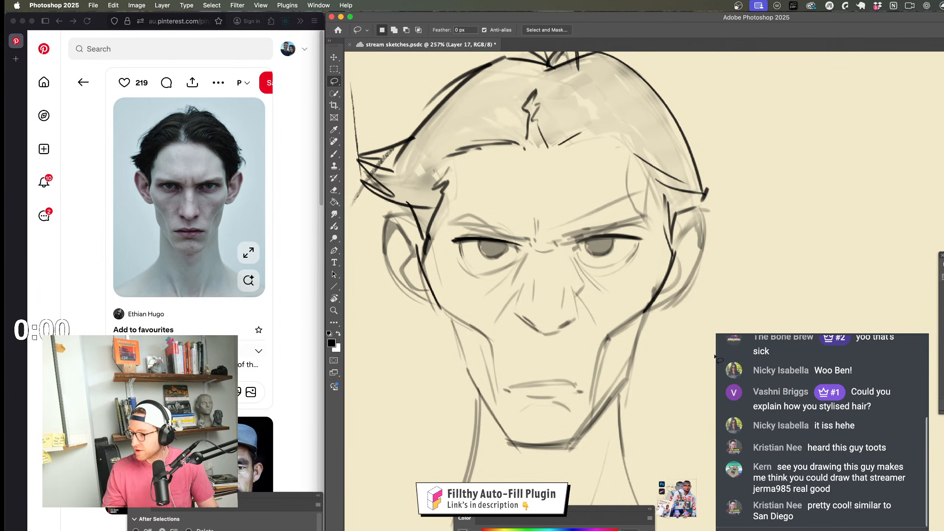
{"action": "left_click", "coordinate": [278, 5]}
{"action": "mouse_move", "coordinate": [317, 39]}
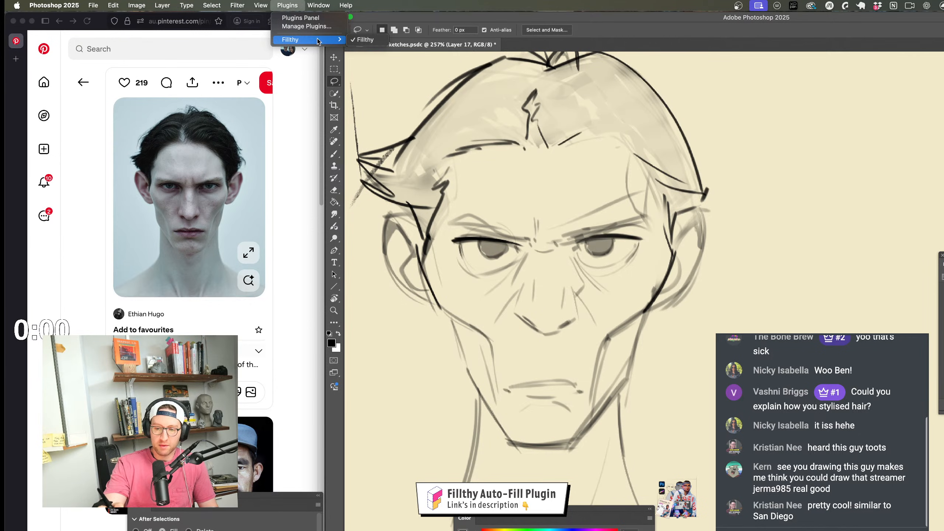
{"action": "left_click", "coordinate": [370, 41]}
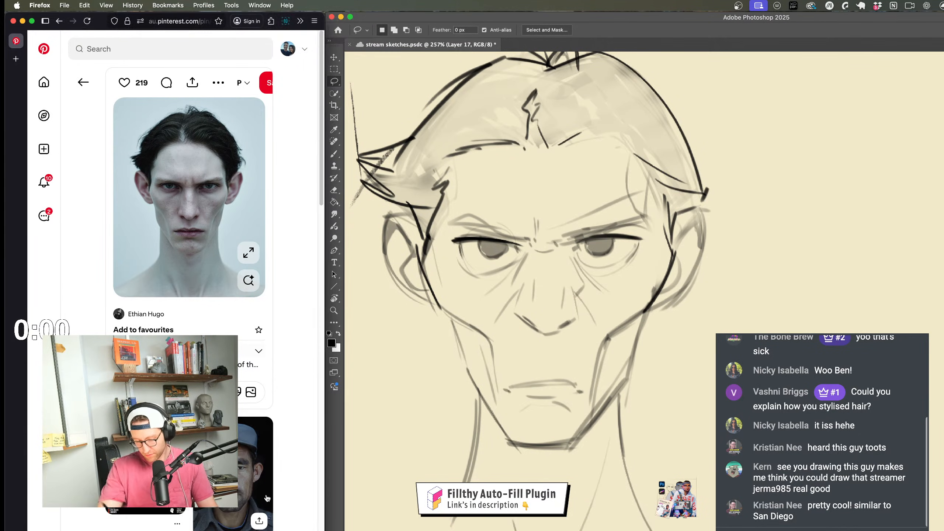
{"action": "left_click", "coordinate": [315, 206]}
{"action": "left_click", "coordinate": [261, 6]}
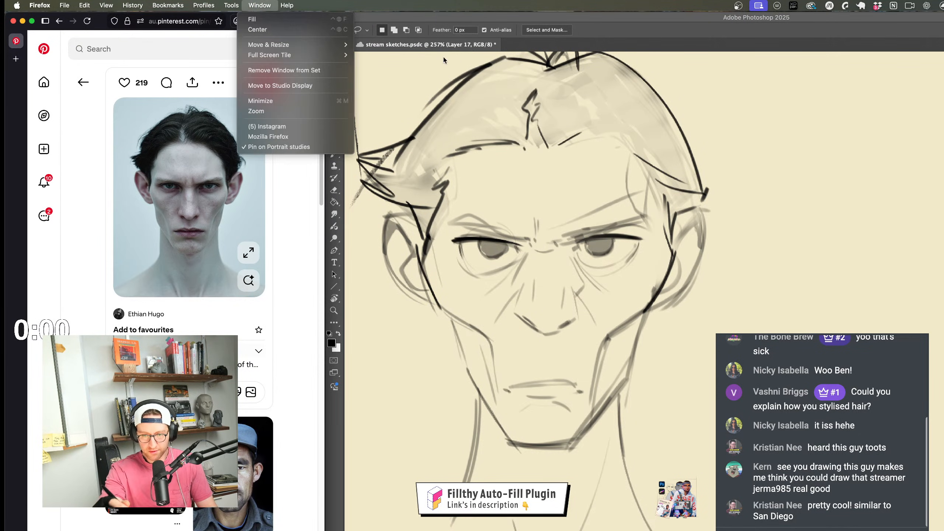
{"action": "left_click", "coordinate": [450, 88]}
{"action": "left_click", "coordinate": [287, 6]}
{"action": "mouse_move", "coordinate": [310, 39]}
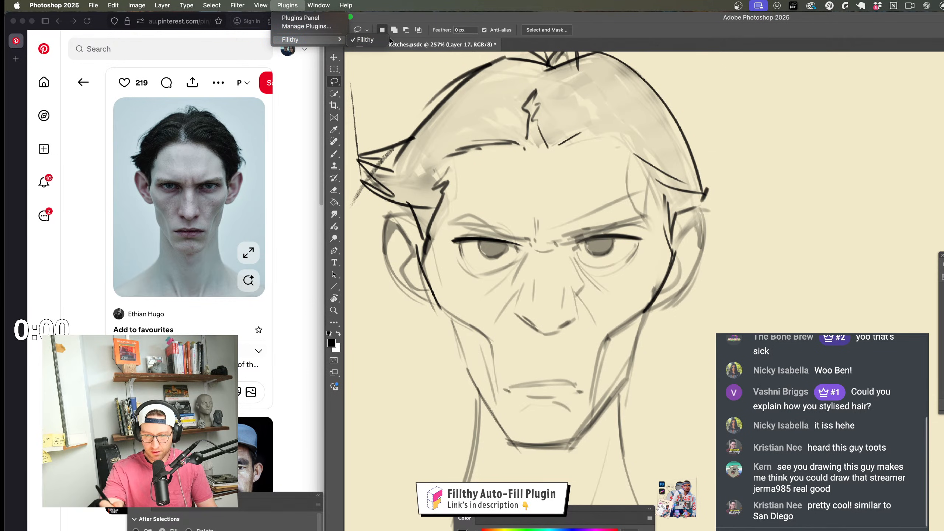
{"action": "left_click", "coordinate": [282, 505]}
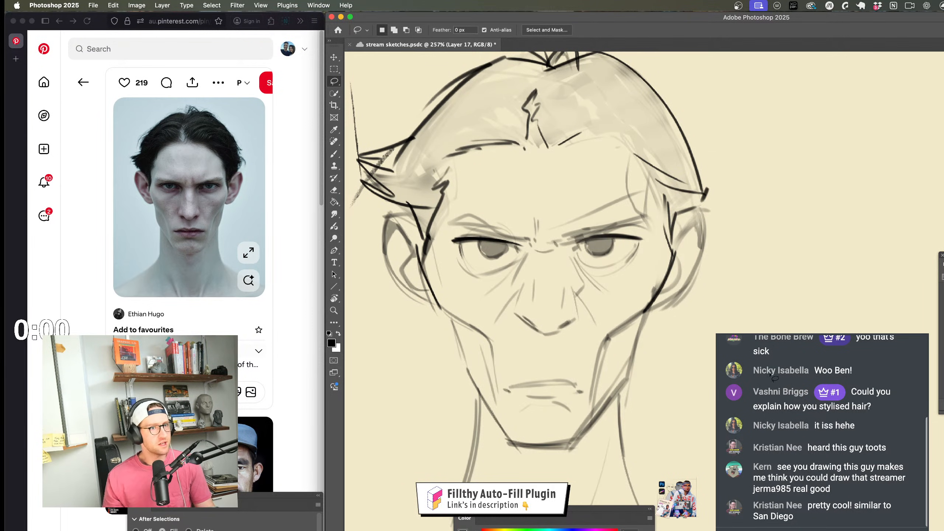
{"action": "left_click_drag", "start_coordinate": [293, 496], "coordinate": [862, 362]}
{"action": "left_click", "coordinate": [705, 396]}
Step: Lasso each eye and shift the two slightly farther apart, clearing the selection when done
{"action": "mouse_move", "coordinate": [646, 239]}
{"action": "left_mouse_down"}
{"action": "mouse_move", "coordinate": [600, 278]}
{"action": "mouse_move", "coordinate": [587, 235]}
{"action": "mouse_move", "coordinate": [646, 239]}
{"action": "mouse_move", "coordinate": [641, 245]}
{"action": "left_mouse_up"}
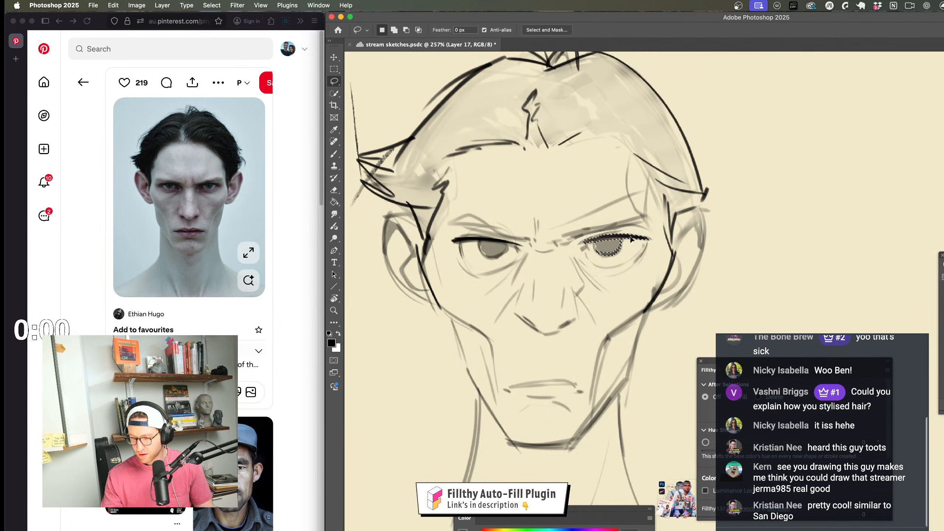
{"action": "mouse_move", "coordinate": [526, 248]}
{"action": "left_mouse_down"}
{"action": "mouse_move", "coordinate": [480, 282]}
{"action": "mouse_move", "coordinate": [448, 248]}
{"action": "mouse_move", "coordinate": [480, 236]}
{"action": "mouse_move", "coordinate": [537, 250]}
{"action": "mouse_move", "coordinate": [510, 245]}
{"action": "left_mouse_up"}
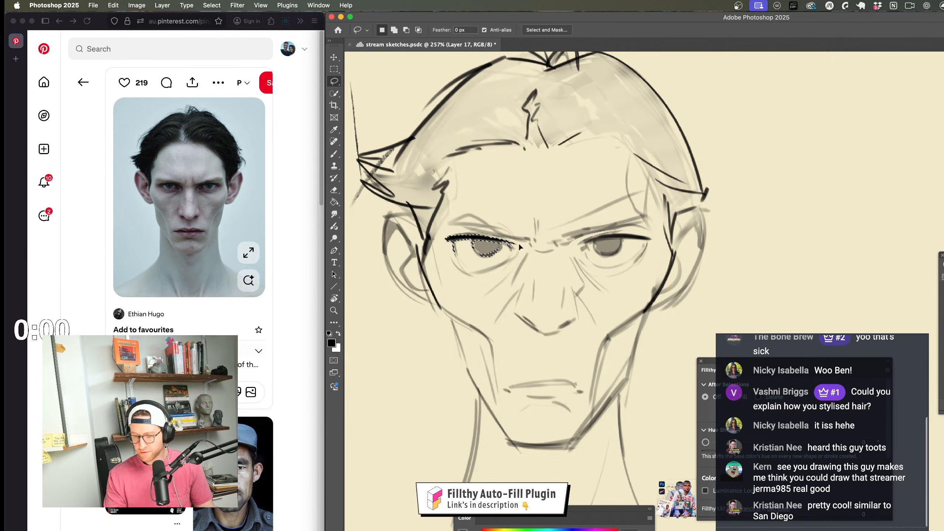
{"action": "key", "text": "super+d"}
{"action": "scroll", "coordinate": [586, 396], "scroll_direction": "down", "scroll_amount": 5}
{"action": "scroll", "coordinate": [587, 394], "scroll_direction": "up", "scroll_amount": 5}
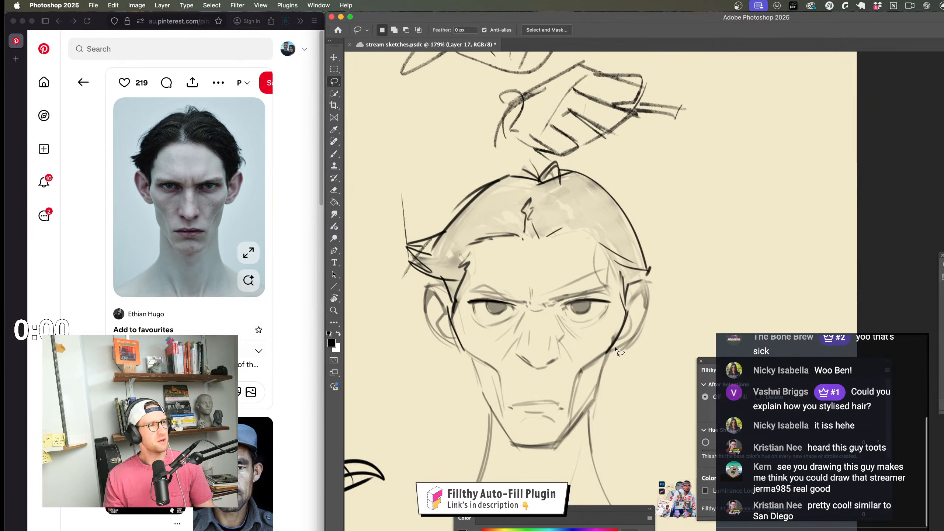
{"action": "scroll", "coordinate": [592, 351], "scroll_direction": "up", "scroll_amount": 2}
Step: Outline the irises of both eyes with black brush lines beneath the upper lids
{"action": "key", "text": "b"}
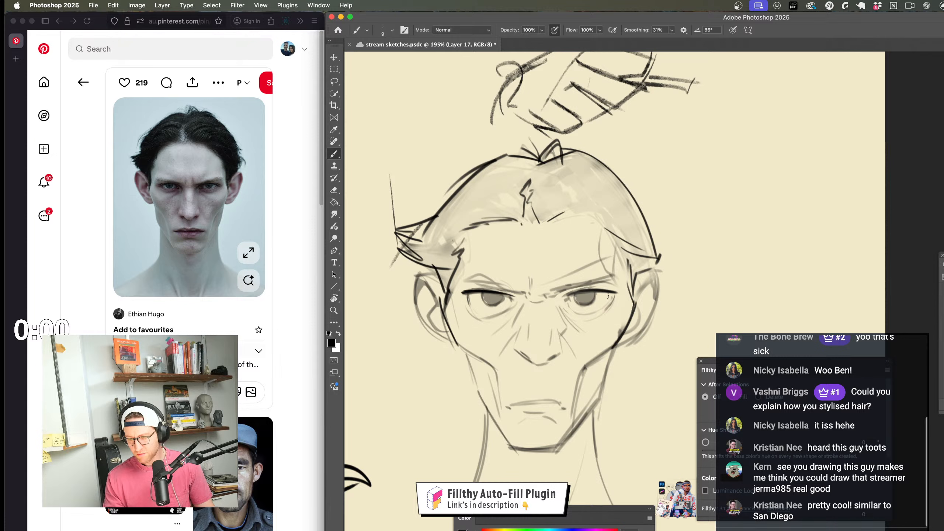
{"action": "left_click_drag", "start_coordinate": [556, 309], "coordinate": [553, 304]}
{"action": "key", "text": "z"}
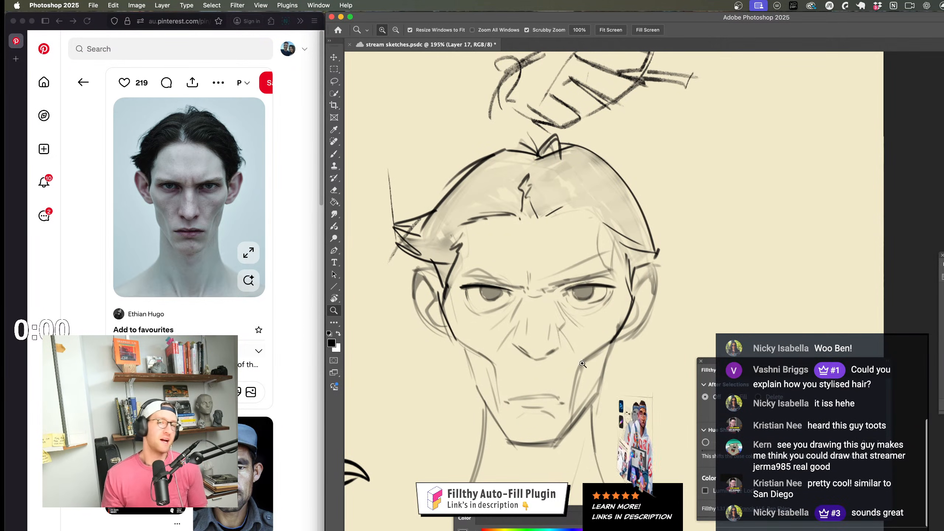
{"action": "left_click_drag", "start_coordinate": [535, 324], "coordinate": [535, 325]}
{"action": "key", "text": "b"}
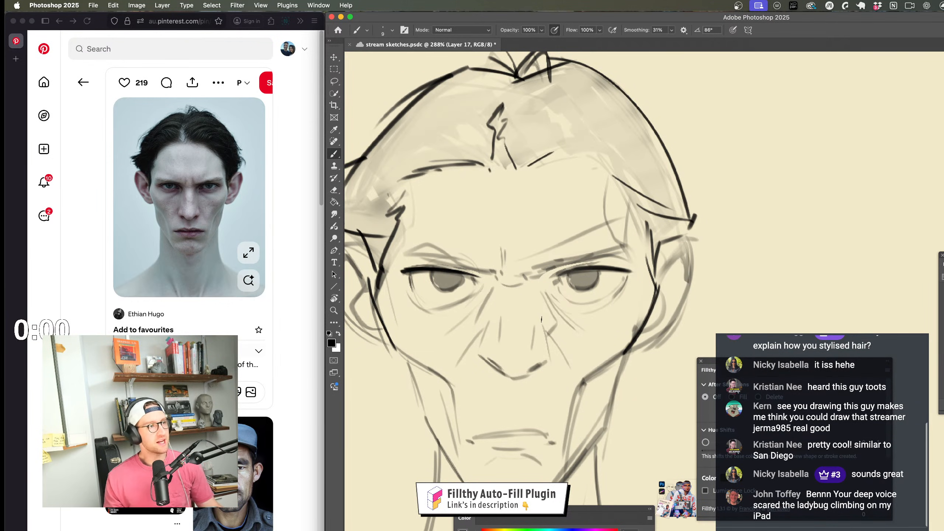
{"action": "left_click_drag", "start_coordinate": [560, 335], "coordinate": [571, 344]}
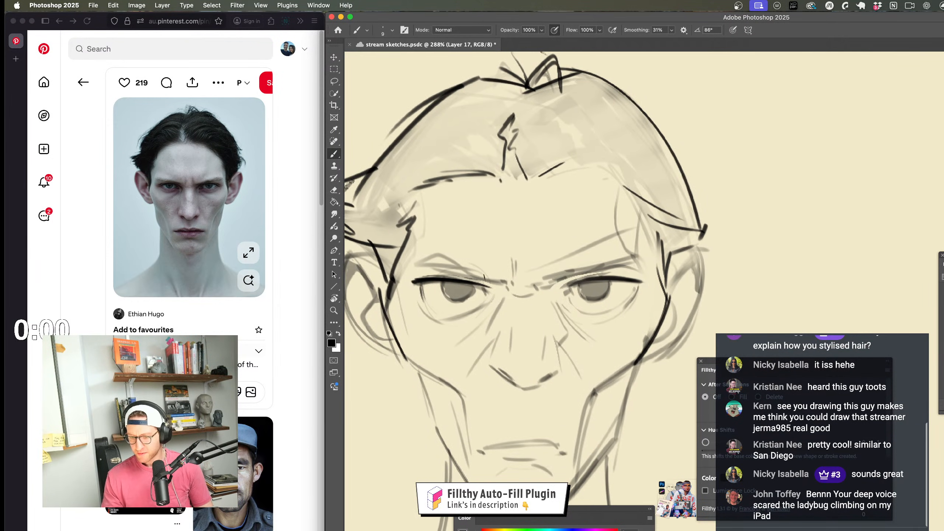
{"action": "mouse_move", "coordinate": [444, 282]}
{"action": "left_mouse_down"}
{"action": "mouse_move", "coordinate": [470, 299]}
{"action": "mouse_move", "coordinate": [475, 284]}
{"action": "left_mouse_up"}
{"action": "key", "text": "super+z"}
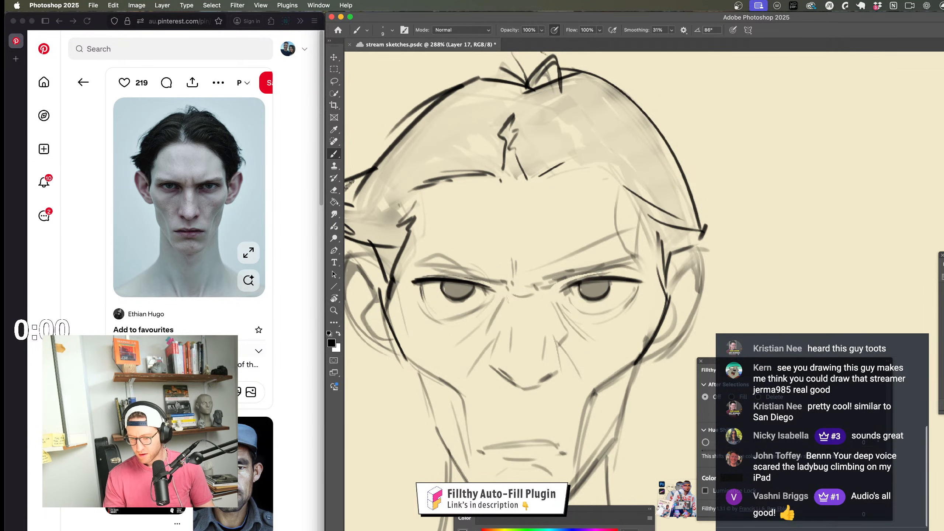
Step: Ink the inner eye corners, the right side of the nose bridge and the underside of the nose with short black strokes
{"action": "key", "text": "z"}
{"action": "left_click_drag", "start_coordinate": [524, 309], "coordinate": [592, 294]}
{"action": "key", "text": "b"}
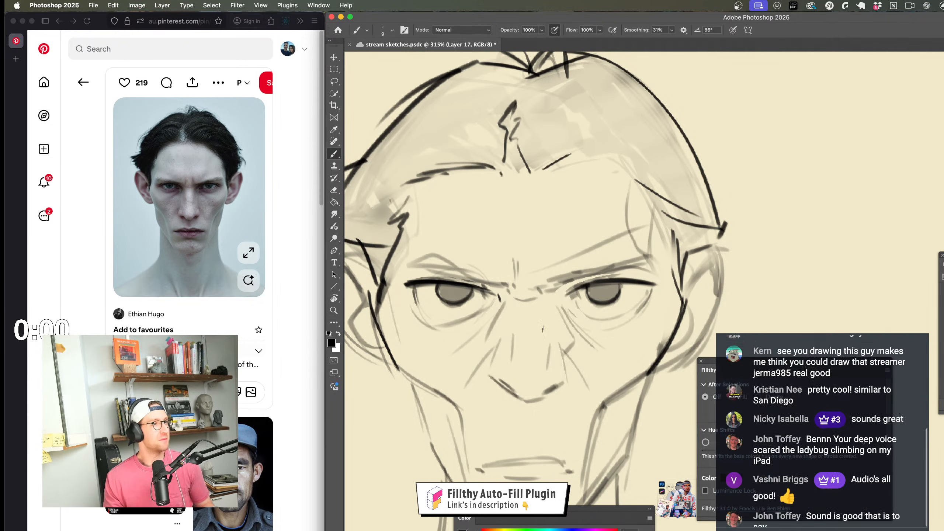
{"action": "left_click_drag", "start_coordinate": [499, 336], "coordinate": [491, 318]}
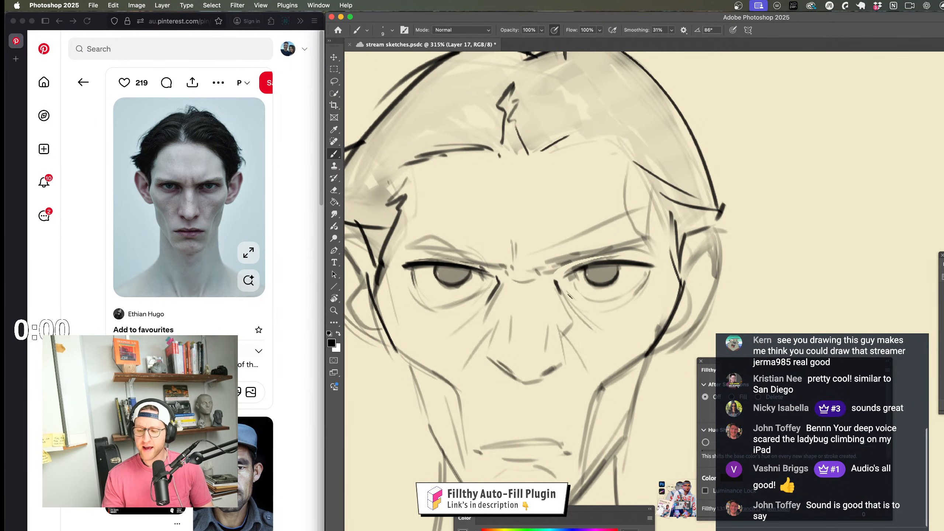
{"action": "scroll", "coordinate": [565, 316], "scroll_direction": "down", "scroll_amount": 5}
{"action": "scroll", "coordinate": [565, 312], "scroll_direction": "up", "scroll_amount": 5}
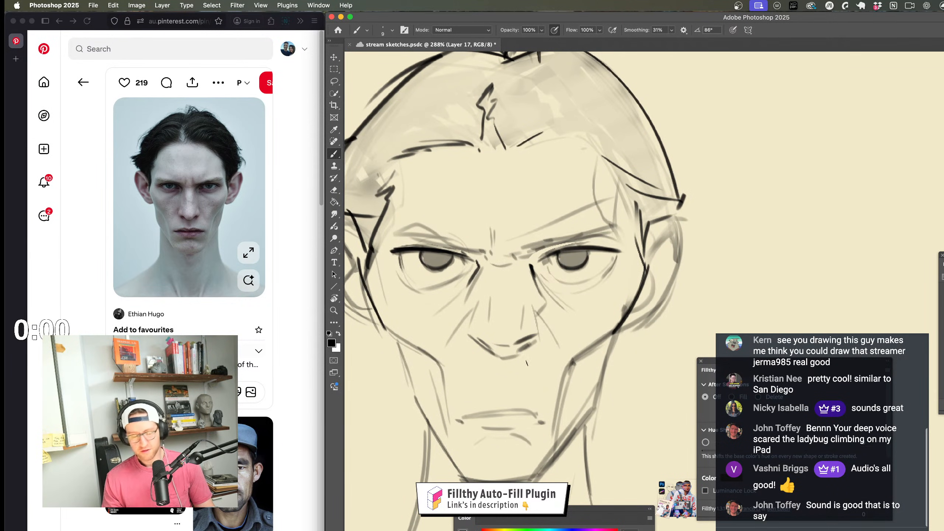
{"action": "mouse_move", "coordinate": [524, 374]}
{"action": "left_mouse_down"}
{"action": "mouse_move", "coordinate": [512, 366]}
{"action": "mouse_move", "coordinate": [545, 353]}
{"action": "mouse_move", "coordinate": [556, 357]}
{"action": "mouse_move", "coordinate": [556, 380]}
{"action": "mouse_move", "coordinate": [564, 363]}
{"action": "mouse_move", "coordinate": [619, 390]}
{"action": "mouse_move", "coordinate": [558, 394]}
{"action": "left_mouse_up"}
Step: Fade the portrait sketch by setting its layer opacity to 30%
{"action": "key", "text": "z"}
{"action": "left_click_drag", "start_coordinate": [610, 275], "coordinate": [572, 279]}
{"action": "mouse_move", "coordinate": [580, 330]}
{"action": "left_mouse_down"}
{"action": "mouse_move", "coordinate": [600, 330]}
{"action": "mouse_move", "coordinate": [538, 330]}
{"action": "left_mouse_up"}
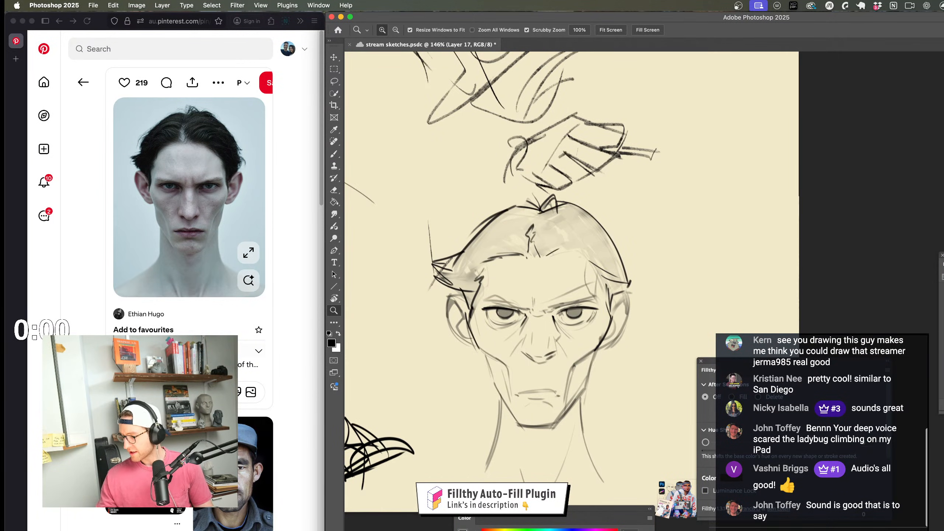
{"action": "key", "text": "3"}
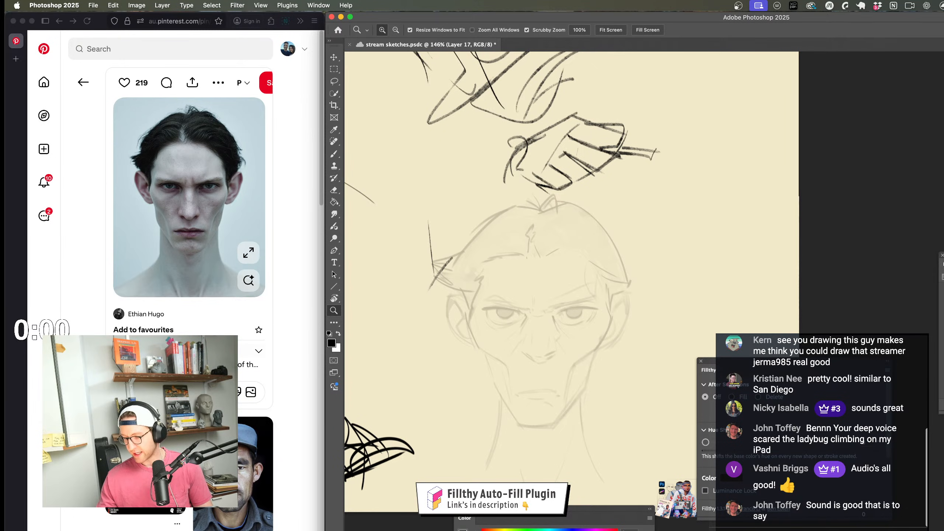
Step: Create a new layer for clean line work over the faded portrait sketch
{"action": "key", "text": "ctrl+shift+alt+n"}
{"action": "mouse_move", "coordinate": [518, 299]}
{"action": "left_mouse_down"}
{"action": "mouse_move", "coordinate": [533, 302]}
{"action": "mouse_move", "coordinate": [526, 320]}
{"action": "mouse_move", "coordinate": [558, 304]}
{"action": "mouse_move", "coordinate": [550, 314]}
{"action": "mouse_move", "coordinate": [568, 260]}
{"action": "left_mouse_up"}
{"action": "key", "text": "b"}
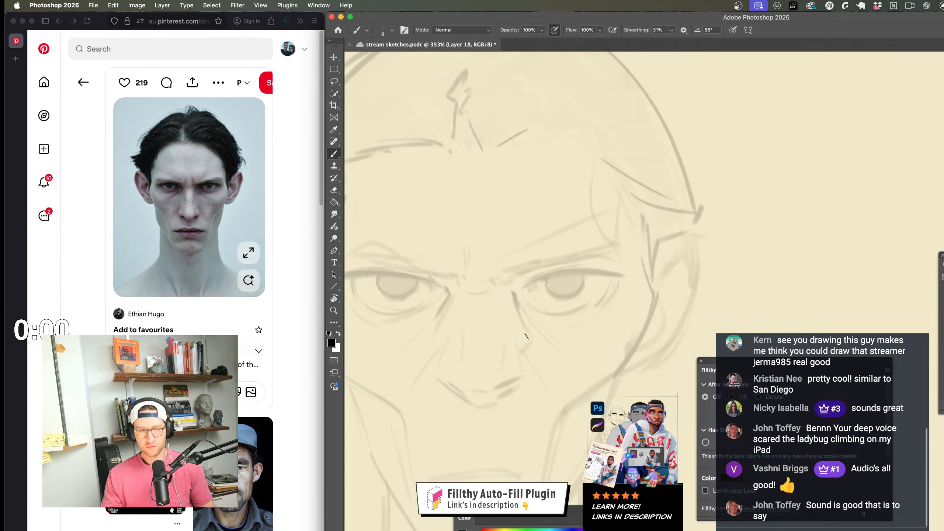
{"action": "scroll", "coordinate": [521, 324], "scroll_direction": "right", "scroll_amount": 3}
{"action": "scroll", "coordinate": [521, 323], "scroll_direction": "down", "scroll_amount": 2}
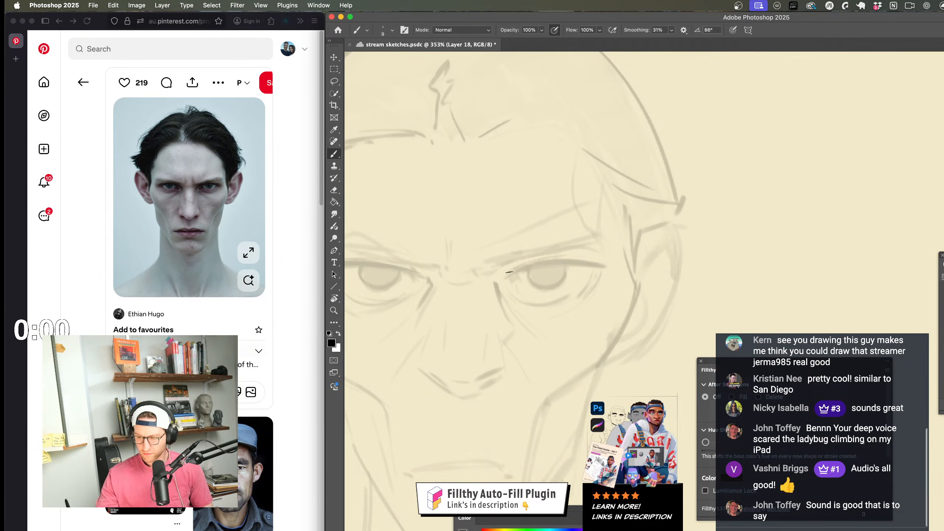
Step: Ink the upper lid lines of both eyes with single curved black brush strokes
{"action": "left_click_drag", "start_coordinate": [509, 274], "coordinate": [578, 264]}
{"action": "key", "text": "ctrl+z"}
{"action": "left_click_drag", "start_coordinate": [507, 276], "coordinate": [604, 265]}
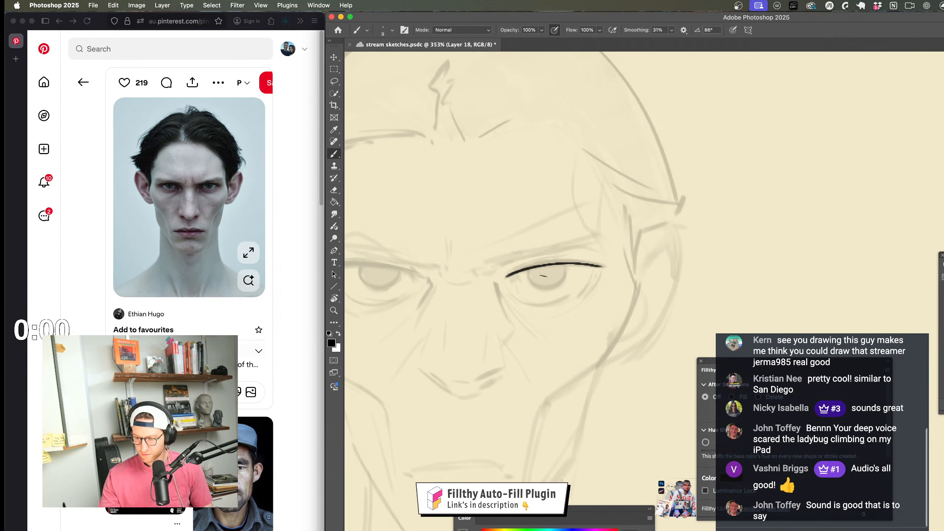
{"action": "key", "text": "ctrl+z"}
{"action": "left_click_drag", "start_coordinate": [507, 276], "coordinate": [604, 265]}
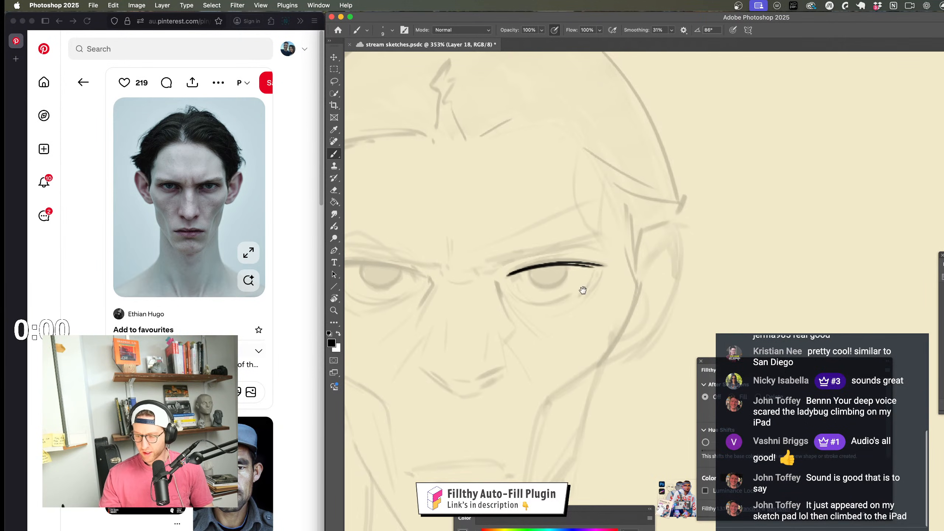
{"action": "scroll", "coordinate": [581, 291], "scroll_direction": "left", "scroll_amount": 5}
{"action": "left_click_drag", "start_coordinate": [406, 273], "coordinate": [500, 285]}
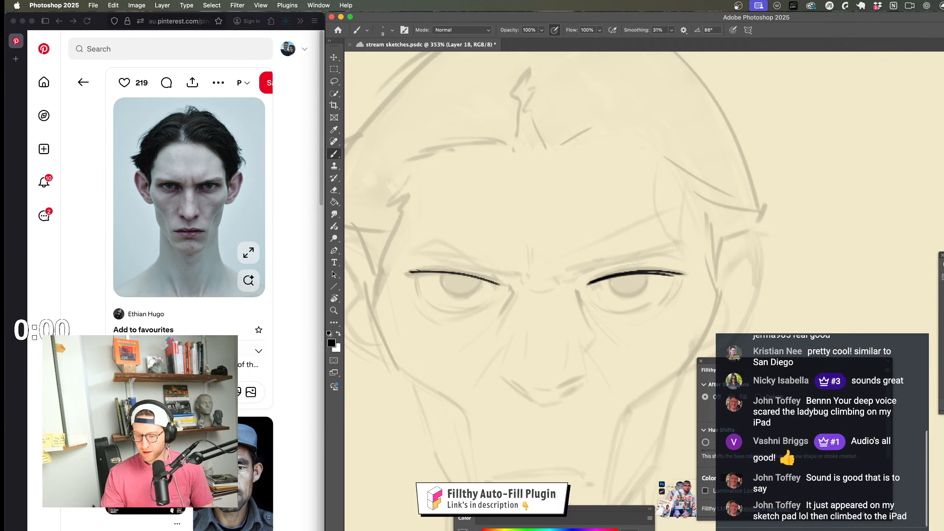
Step: Ink the curved iris outlines of both eyes beneath the upper lids
{"action": "scroll", "coordinate": [595, 320], "scroll_direction": "right", "scroll_amount": 3}
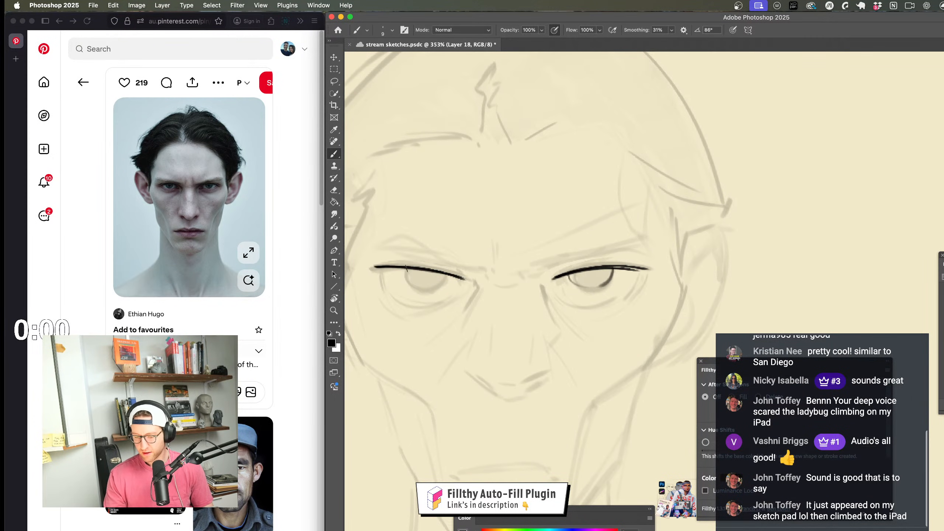
{"action": "left_click_drag", "start_coordinate": [405, 270], "coordinate": [451, 290]}
{"action": "key", "text": "z"}
{"action": "mouse_move", "coordinate": [632, 310]}
{"action": "left_mouse_down"}
{"action": "mouse_move", "coordinate": [545, 310]}
{"action": "mouse_move", "coordinate": [636, 304]}
{"action": "left_mouse_up"}
{"action": "key", "text": "b"}
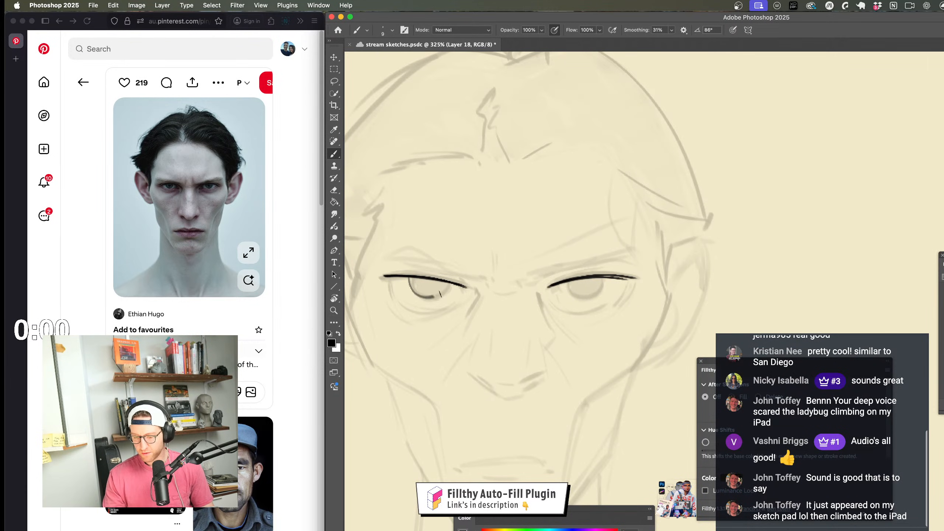
{"action": "mouse_move", "coordinate": [410, 287]}
{"action": "left_mouse_down"}
{"action": "mouse_move", "coordinate": [448, 284]}
{"action": "mouse_move", "coordinate": [431, 296]}
{"action": "mouse_move", "coordinate": [451, 287]}
{"action": "left_mouse_up"}
{"action": "key", "text": "super+z"}
{"action": "key", "text": "super+z"}
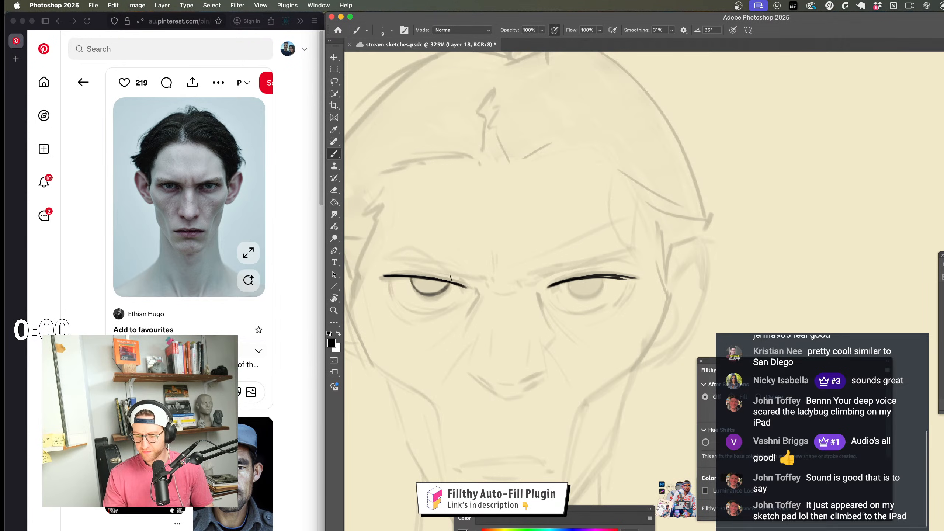
{"action": "mouse_move", "coordinate": [589, 295]}
{"action": "left_mouse_down"}
{"action": "mouse_move", "coordinate": [603, 285]}
{"action": "mouse_move", "coordinate": [618, 312]}
{"action": "left_mouse_up"}
Step: Ink the right-hand eyebrow with overlapping black strokes rising from the nose bridge to an angled outer tip
{"action": "scroll", "coordinate": [592, 334], "scroll_direction": "down", "scroll_amount": 5}
{"action": "scroll", "coordinate": [591, 361], "scroll_direction": "up", "scroll_amount": 5}
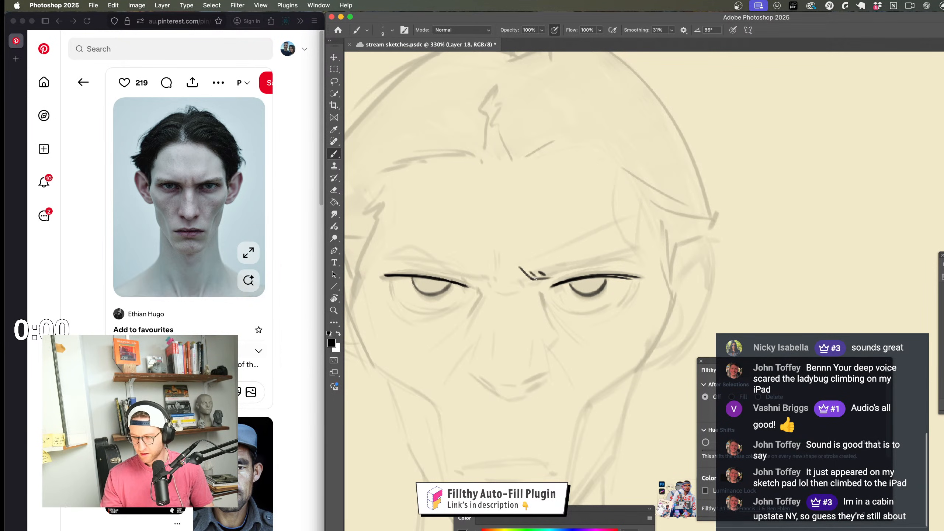
{"action": "mouse_move", "coordinate": [539, 280]}
{"action": "left_mouse_down"}
{"action": "mouse_move", "coordinate": [603, 263]}
{"action": "mouse_move", "coordinate": [583, 263]}
{"action": "left_mouse_up"}
{"action": "left_click_drag", "start_coordinate": [580, 267], "coordinate": [599, 260]}
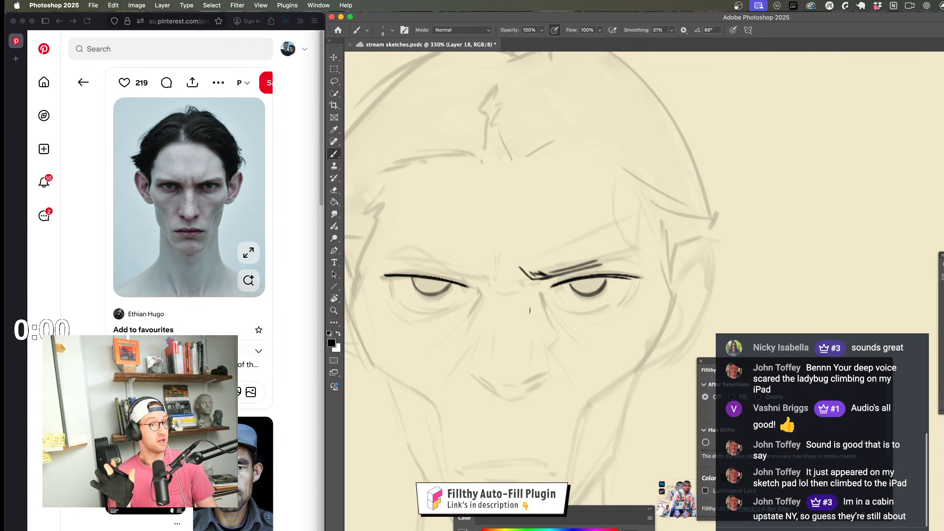
{"action": "key", "text": "ctrl+z"}
{"action": "key", "text": "ctrl+z"}
{"action": "key", "text": "ctrl+z"}
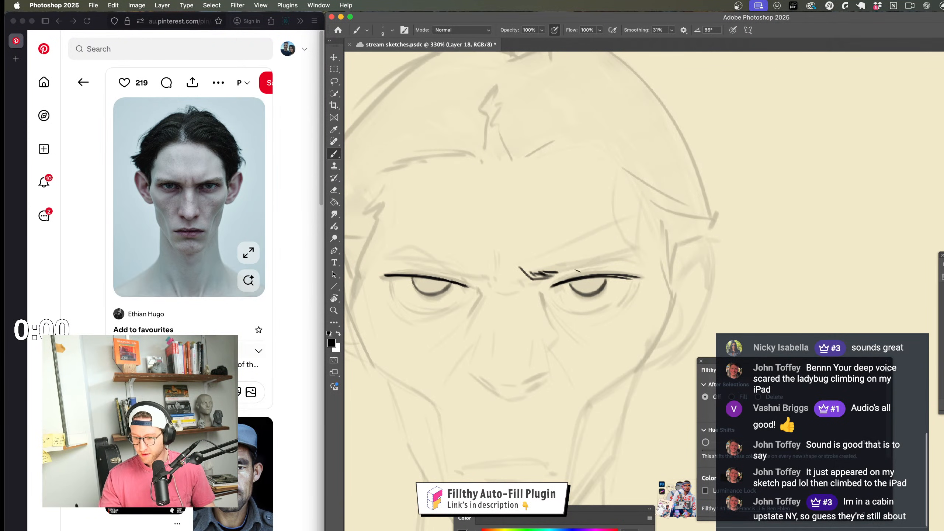
{"action": "left_click_drag", "start_coordinate": [547, 277], "coordinate": [645, 257]}
{"action": "left_click_drag", "start_coordinate": [634, 249], "coordinate": [669, 274]}
Step: Ink the left-hand eyebrow with overlapping black strokes between the nose bridge and its outer tip
{"action": "key", "text": "z"}
{"action": "mouse_move", "coordinate": [632, 305]}
{"action": "left_mouse_down"}
{"action": "mouse_move", "coordinate": [589, 334]}
{"action": "mouse_move", "coordinate": [601, 295]}
{"action": "left_mouse_up"}
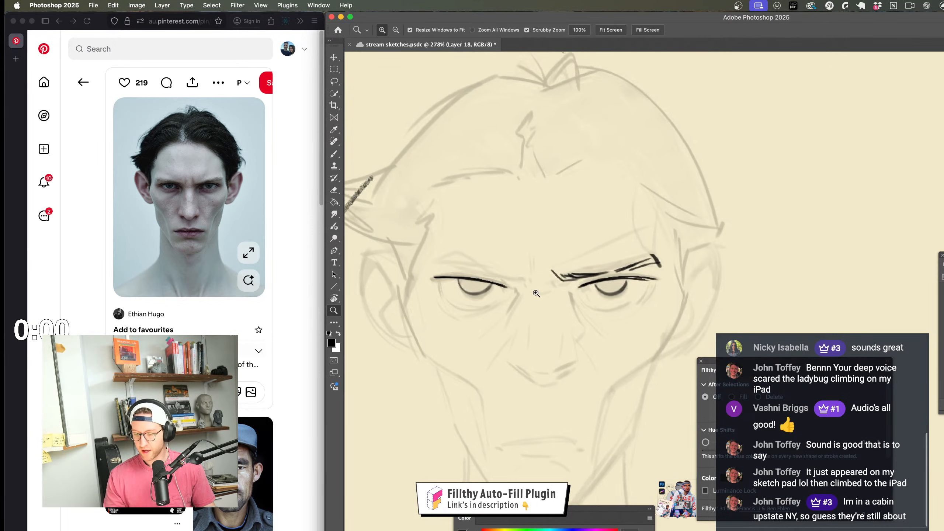
{"action": "key", "text": "b"}
{"action": "left_click", "coordinate": [499, 271], "text": "ctrl+alt"}
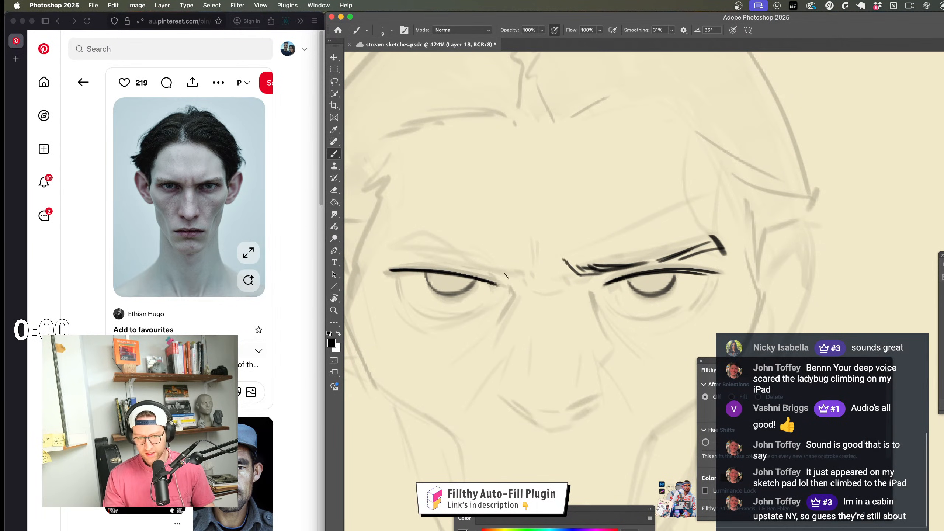
{"action": "mouse_move", "coordinate": [500, 275]}
{"action": "left_mouse_down"}
{"action": "mouse_move", "coordinate": [464, 257]}
{"action": "mouse_move", "coordinate": [523, 273]}
{"action": "left_mouse_up"}
{"action": "key", "text": "super+z"}
{"action": "key", "text": "super+z"}
{"action": "left_click_drag", "start_coordinate": [610, 319], "coordinate": [628, 323]}
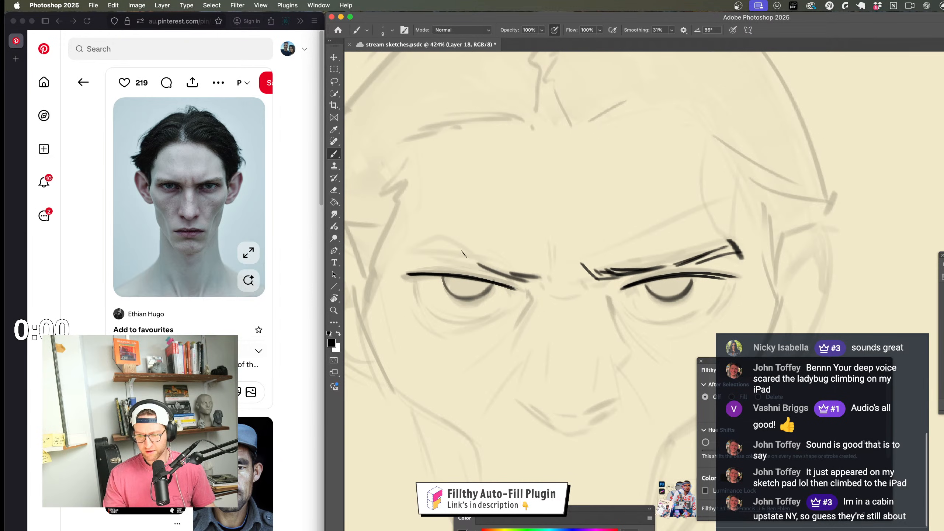
{"action": "left_click_drag", "start_coordinate": [464, 254], "coordinate": [510, 274]}
{"action": "mouse_move", "coordinate": [455, 253]}
{"action": "left_mouse_down"}
{"action": "mouse_move", "coordinate": [482, 267]}
{"action": "mouse_move", "coordinate": [446, 254]}
{"action": "mouse_move", "coordinate": [465, 263]}
{"action": "left_mouse_up"}
{"action": "left_click_drag", "start_coordinate": [403, 256], "coordinate": [470, 264]}
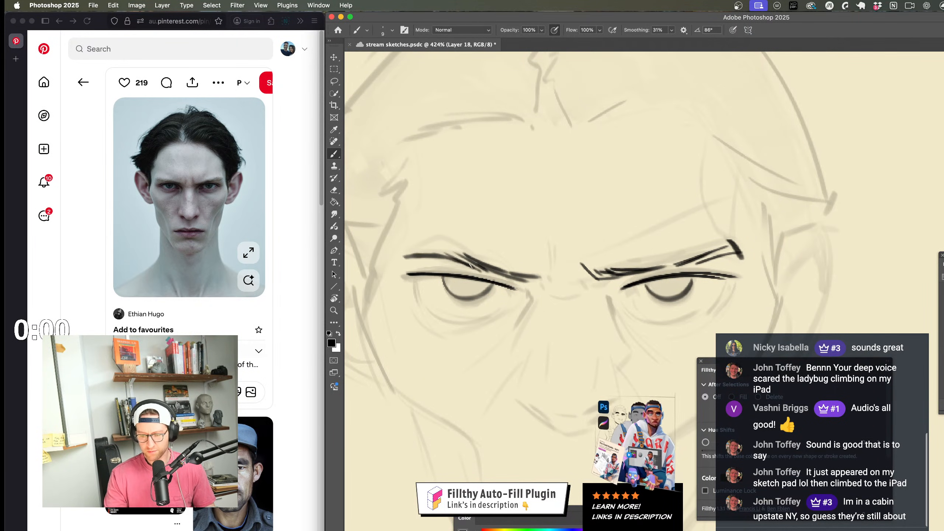
{"action": "mouse_move", "coordinate": [430, 242]}
{"action": "left_mouse_down"}
{"action": "mouse_move", "coordinate": [465, 255]}
{"action": "mouse_move", "coordinate": [406, 257]}
{"action": "left_mouse_up"}
Step: Retrace the inner side of the left-hand eye's iris with a short black stroke
{"action": "key", "text": "z"}
{"action": "left_click_drag", "start_coordinate": [549, 330], "coordinate": [504, 343]}
{"action": "mouse_move", "coordinate": [608, 352]}
{"action": "left_mouse_down"}
{"action": "mouse_move", "coordinate": [592, 314]}
{"action": "mouse_move", "coordinate": [617, 314]}
{"action": "left_mouse_up"}
{"action": "key", "text": "b"}
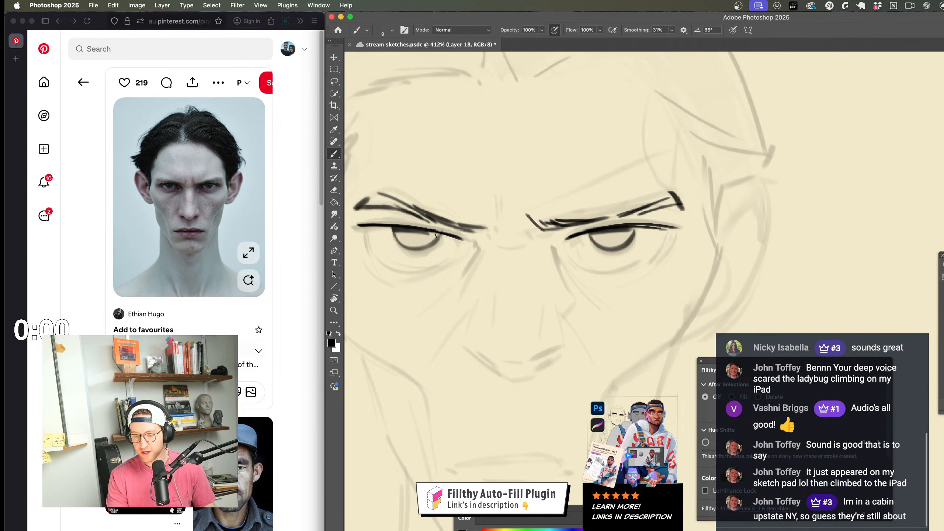
{"action": "left_click_drag", "start_coordinate": [439, 232], "coordinate": [420, 249]}
Step: Outline the left-hand eye's lower lid with a thin curve from the outer corner, using a size 4 brush
{"action": "key", "text": "z"}
{"action": "mouse_move", "coordinate": [554, 310]}
{"action": "left_mouse_down"}
{"action": "mouse_move", "coordinate": [535, 309]}
{"action": "mouse_move", "coordinate": [564, 319]}
{"action": "mouse_move", "coordinate": [591, 304]}
{"action": "mouse_move", "coordinate": [585, 297]}
{"action": "mouse_move", "coordinate": [576, 346]}
{"action": "left_mouse_up"}
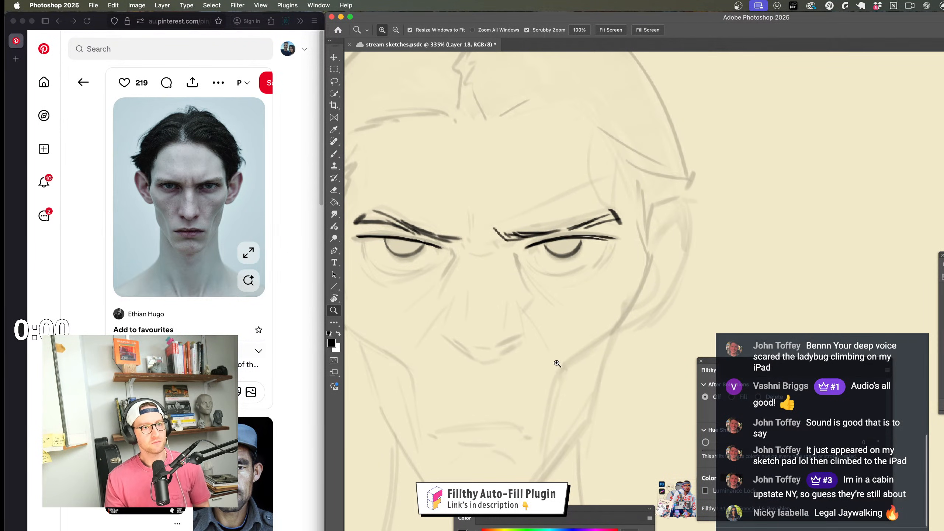
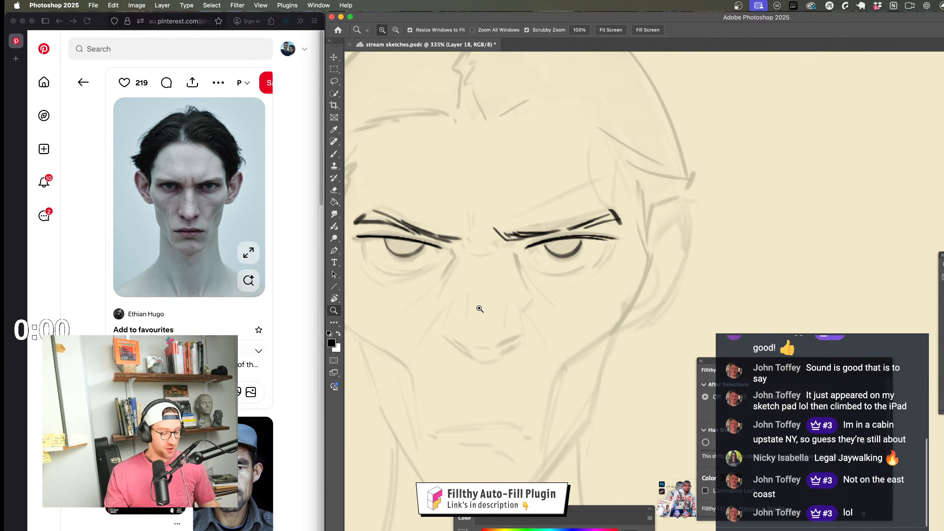
{"action": "key", "text": "b"}
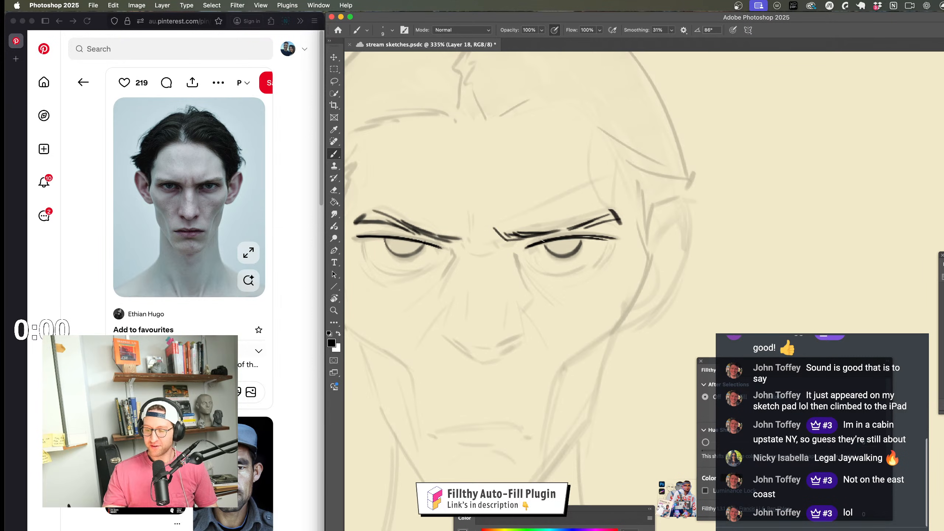
{"action": "key", "text": "z"}
{"action": "left_click", "coordinate": [555, 314]}
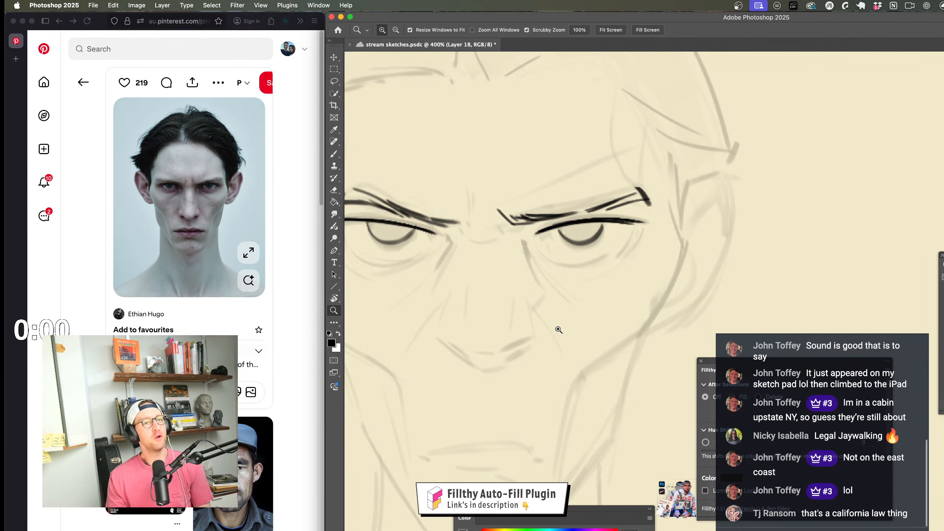
{"action": "left_click_drag", "start_coordinate": [533, 316], "coordinate": [551, 315]}
{"action": "key", "text": "b"}
{"action": "mouse_move", "coordinate": [413, 234]}
{"action": "left_mouse_down"}
{"action": "mouse_move", "coordinate": [440, 243]}
{"action": "mouse_move", "coordinate": [430, 248]}
{"action": "left_mouse_up"}
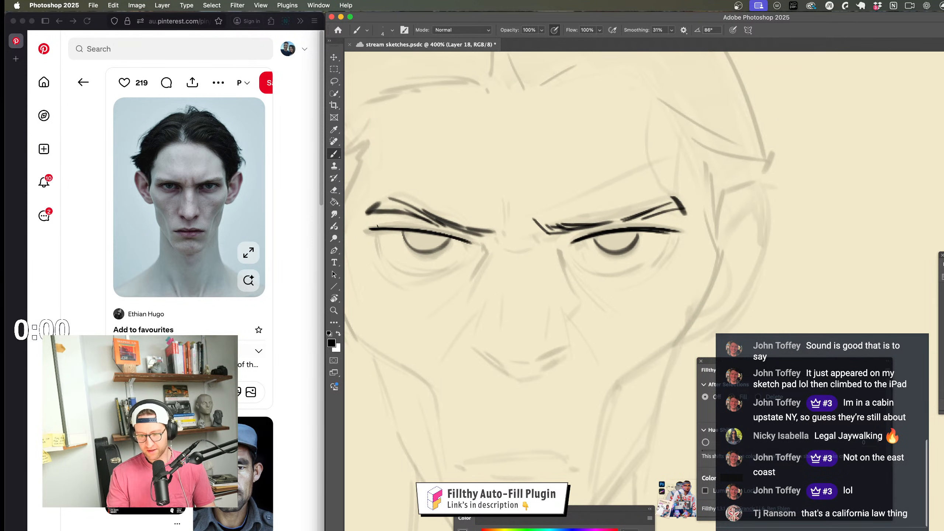
{"action": "key", "text": "super+z"}
{"action": "left_click_drag", "start_coordinate": [376, 228], "coordinate": [419, 274]}
{"action": "key", "text": "super+z"}
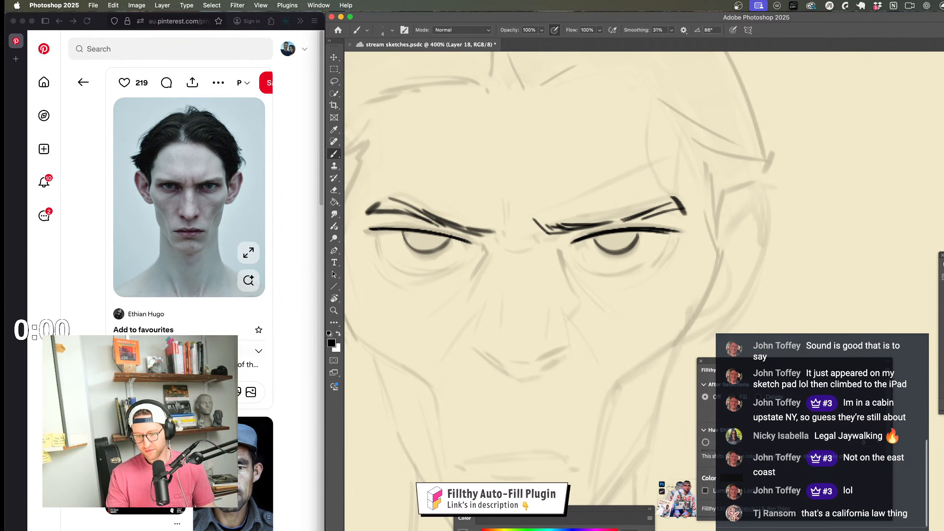
{"action": "mouse_move", "coordinate": [379, 228]}
{"action": "left_mouse_down"}
{"action": "mouse_move", "coordinate": [448, 273]}
{"action": "mouse_move", "coordinate": [463, 264]}
{"action": "left_mouse_up"}
Step: Outline the right-hand eye's lower lid with a thin curve starting at the outer corner
{"action": "left_click_drag", "start_coordinate": [485, 289], "coordinate": [461, 300]}
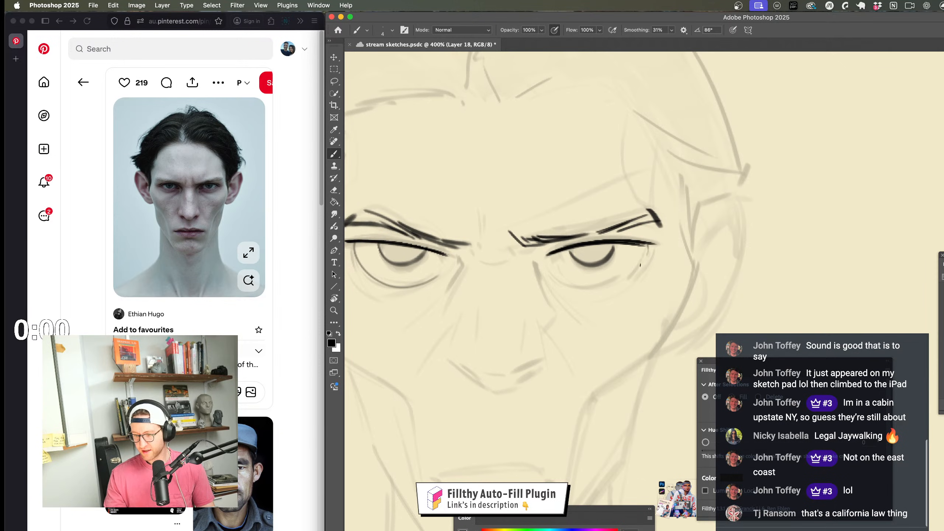
{"action": "left_click_drag", "start_coordinate": [640, 265], "coordinate": [612, 282]}
{"action": "key", "text": "super+z"}
{"action": "left_click_drag", "start_coordinate": [548, 258], "coordinate": [582, 284]}
{"action": "key", "text": "super+z"}
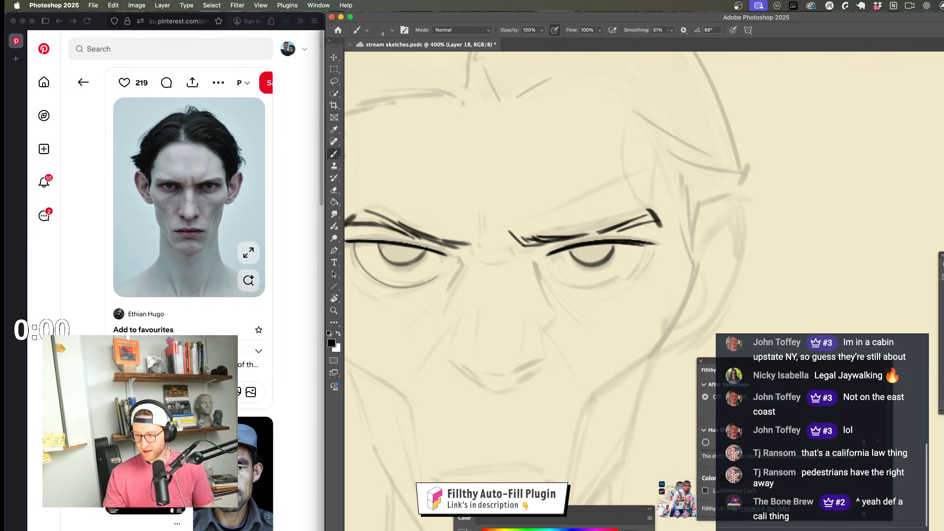
{"action": "mouse_move", "coordinate": [647, 244]}
{"action": "left_mouse_down"}
{"action": "mouse_move", "coordinate": [605, 284]}
{"action": "mouse_move", "coordinate": [539, 286]}
{"action": "mouse_move", "coordinate": [597, 308]}
{"action": "left_mouse_up"}
Step: Ink the inner corners of both eyes with short black strokes beside the nose bridge
{"action": "key", "text": "z"}
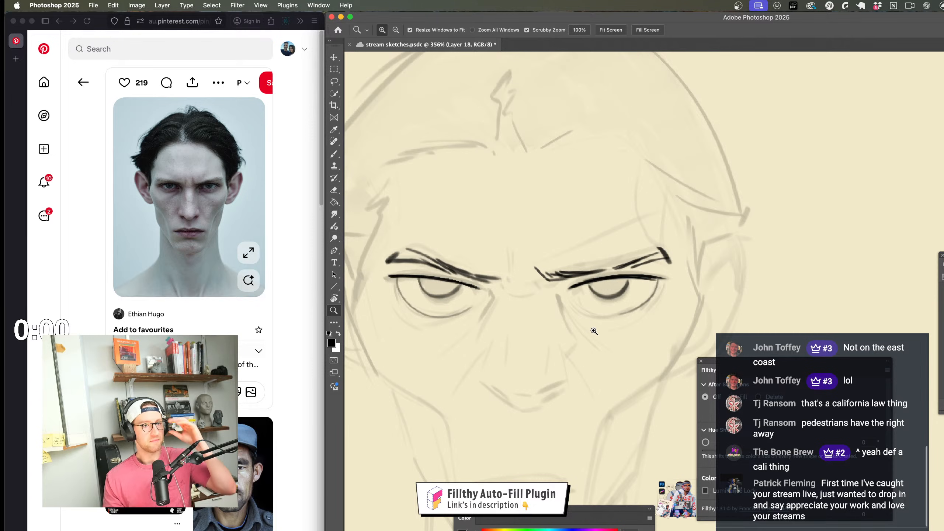
{"action": "left_click_drag", "start_coordinate": [581, 356], "coordinate": [565, 383]}
{"action": "mouse_move", "coordinate": [581, 278]}
{"action": "left_mouse_down"}
{"action": "mouse_move", "coordinate": [628, 312]}
{"action": "mouse_move", "coordinate": [654, 316]}
{"action": "left_mouse_up"}
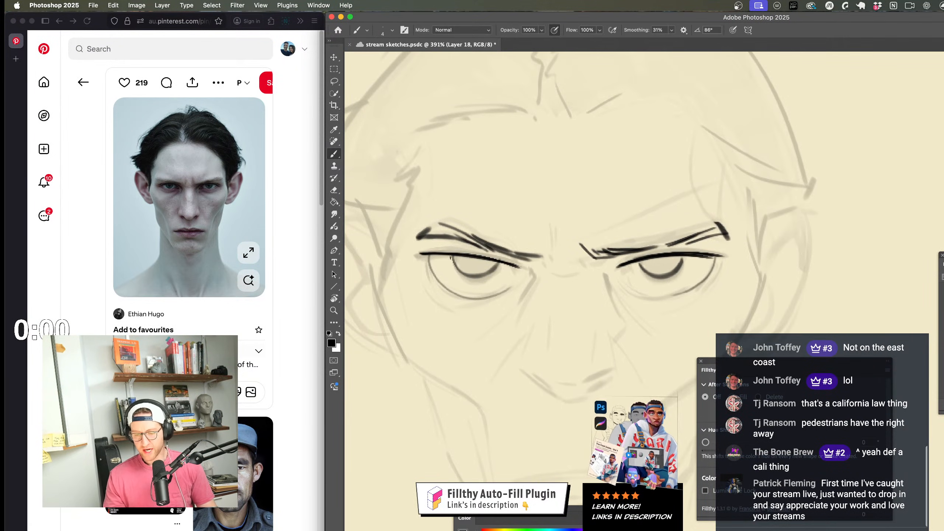
{"action": "key", "text": "b"}
{"action": "left_click_drag", "start_coordinate": [416, 259], "coordinate": [440, 256]}
{"action": "left_click_drag", "start_coordinate": [677, 268], "coordinate": [654, 270]}
{"action": "left_click", "coordinate": [591, 274]}
{"action": "scroll", "coordinate": [594, 276], "scroll_direction": "down", "scroll_amount": 1}
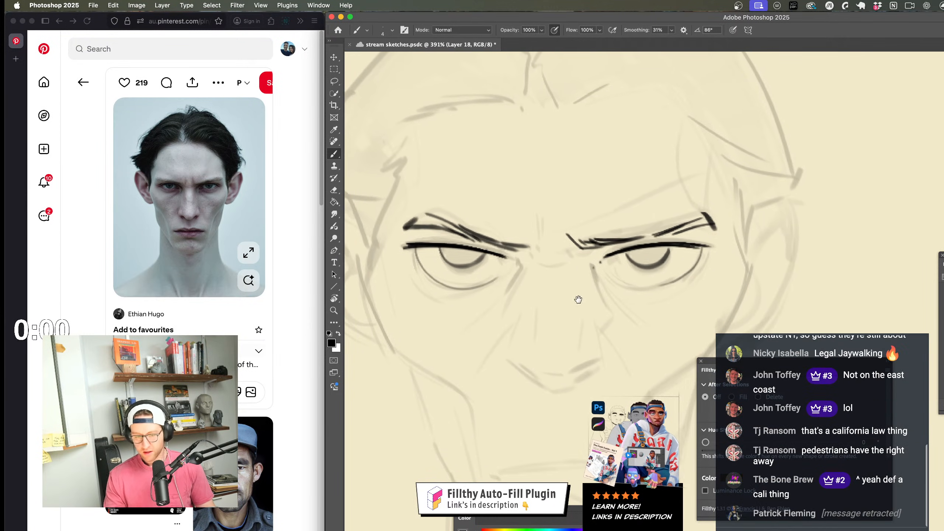
{"action": "mouse_move", "coordinate": [525, 260]}
{"action": "left_mouse_down"}
{"action": "mouse_move", "coordinate": [513, 285]}
{"action": "mouse_move", "coordinate": [526, 273]}
{"action": "left_mouse_up"}
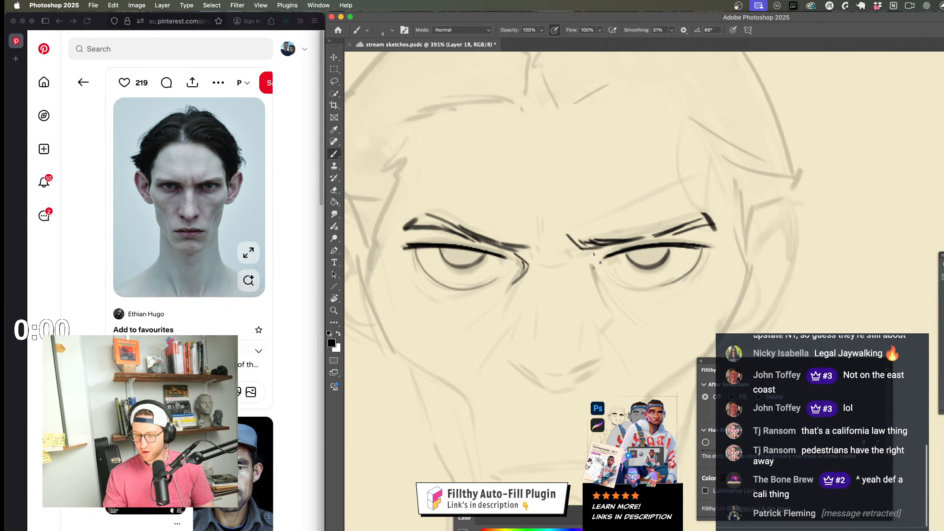
{"action": "mouse_move", "coordinate": [594, 252]}
{"action": "left_mouse_down"}
{"action": "mouse_move", "coordinate": [587, 272]}
{"action": "mouse_move", "coordinate": [597, 284]}
{"action": "left_mouse_up"}
{"action": "left_click_drag", "start_coordinate": [592, 260], "coordinate": [594, 280]}
Step: Ink the nostril lines under the nose and the curved contours of both nose wings
{"action": "mouse_move", "coordinate": [606, 318]}
{"action": "left_mouse_down"}
{"action": "mouse_move", "coordinate": [584, 331]}
{"action": "mouse_move", "coordinate": [584, 309]}
{"action": "mouse_move", "coordinate": [580, 318]}
{"action": "mouse_move", "coordinate": [612, 303]}
{"action": "left_mouse_up"}
{"action": "key", "text": "b"}
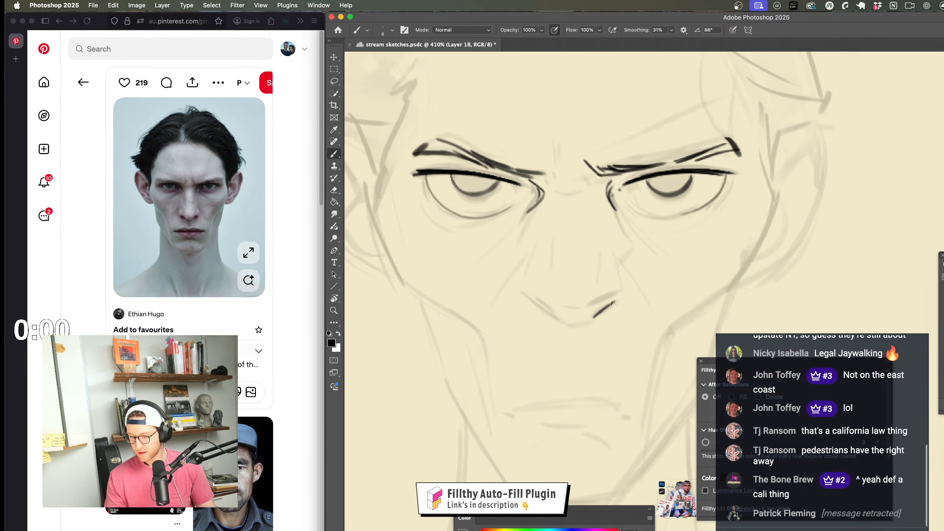
{"action": "left_click_drag", "start_coordinate": [534, 298], "coordinate": [560, 320]}
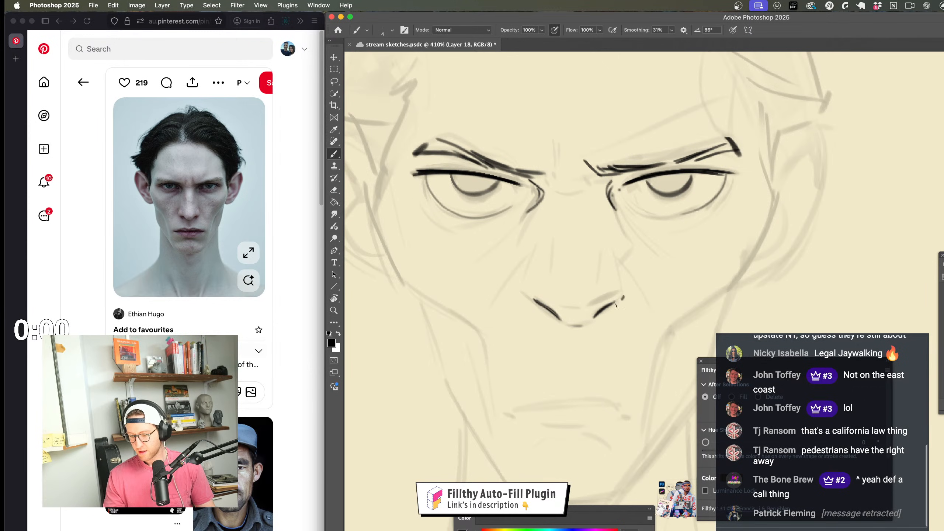
{"action": "left_click_drag", "start_coordinate": [522, 291], "coordinate": [546, 309]}
{"action": "mouse_move", "coordinate": [595, 330]}
{"action": "left_mouse_down"}
{"action": "mouse_move", "coordinate": [577, 348]}
{"action": "mouse_move", "coordinate": [569, 310]}
{"action": "mouse_move", "coordinate": [588, 307]}
{"action": "left_mouse_up"}
{"action": "left_click_drag", "start_coordinate": [522, 273], "coordinate": [510, 308]}
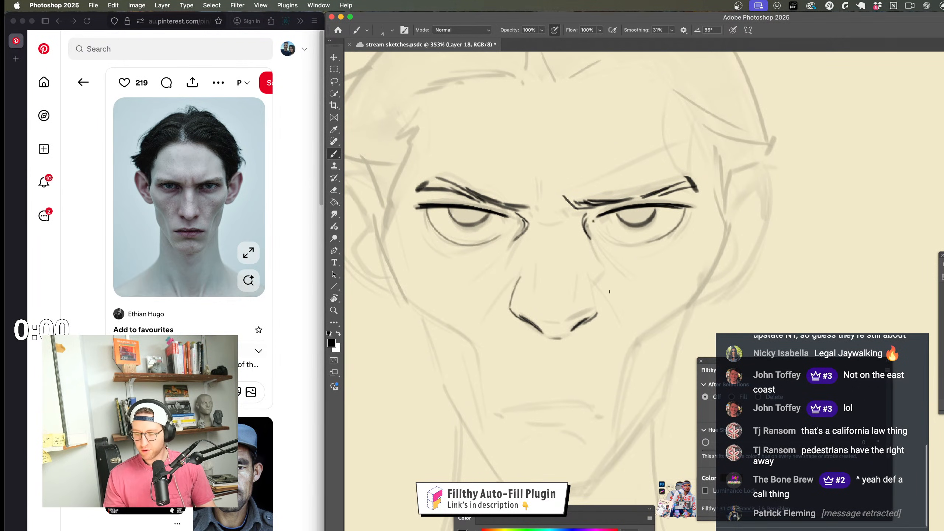
{"action": "mouse_move", "coordinate": [588, 277]}
{"action": "left_mouse_down"}
{"action": "mouse_move", "coordinate": [597, 308]}
{"action": "mouse_move", "coordinate": [593, 285]}
{"action": "left_mouse_up"}
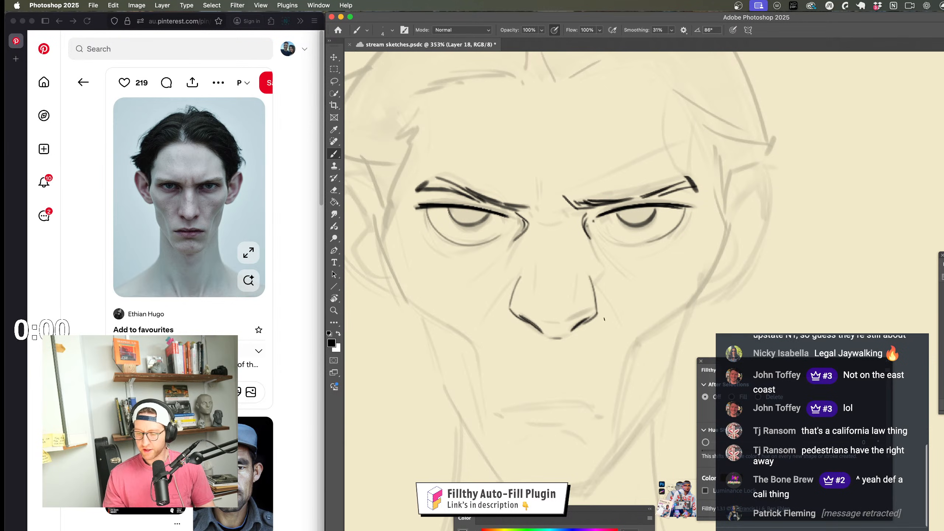
Step: Extend the right-hand eye's lower lid line toward its inner corner with a thin black stroke
{"action": "scroll", "coordinate": [605, 319], "scroll_direction": "down", "scroll_amount": 5}
{"action": "scroll", "coordinate": [512, 246], "scroll_direction": "up", "scroll_amount": 5}
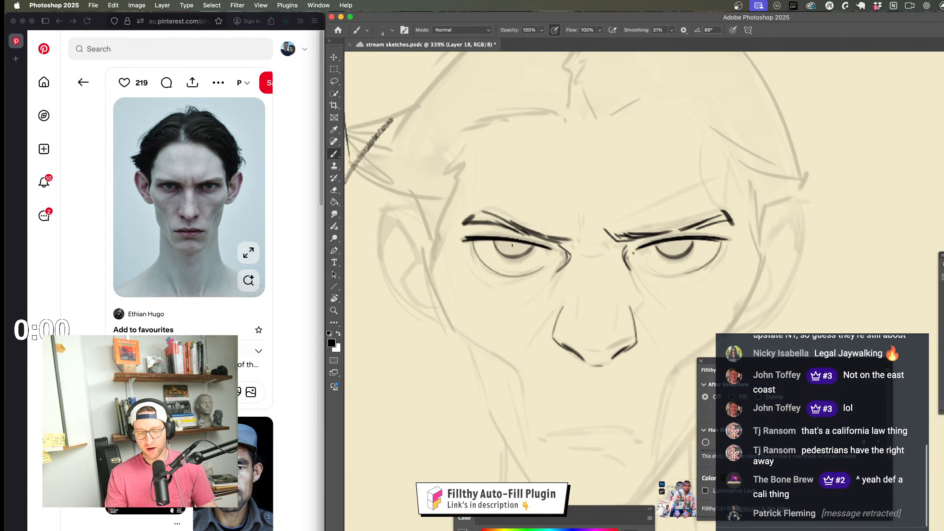
{"action": "left_click_drag", "start_coordinate": [635, 284], "coordinate": [583, 307]}
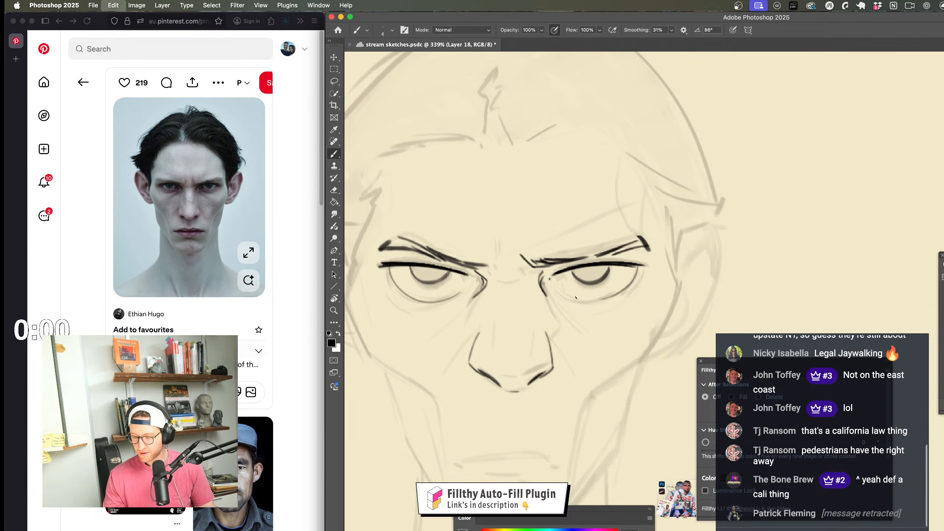
{"action": "left_click_drag", "start_coordinate": [558, 292], "coordinate": [600, 300]}
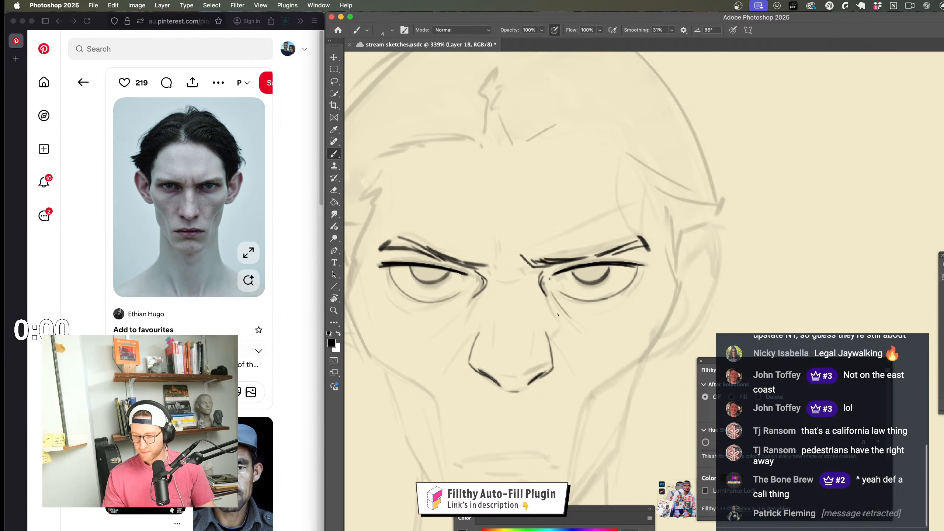
Step: Ink the upper cheek contours on both sides of the face, running down from eye level over the sketch
{"action": "left_click_drag", "start_coordinate": [480, 285], "coordinate": [441, 326]}
{"action": "left_click_drag", "start_coordinate": [500, 337], "coordinate": [461, 336], "text": "super"}
{"action": "left_click_drag", "start_coordinate": [588, 289], "coordinate": [613, 248]}
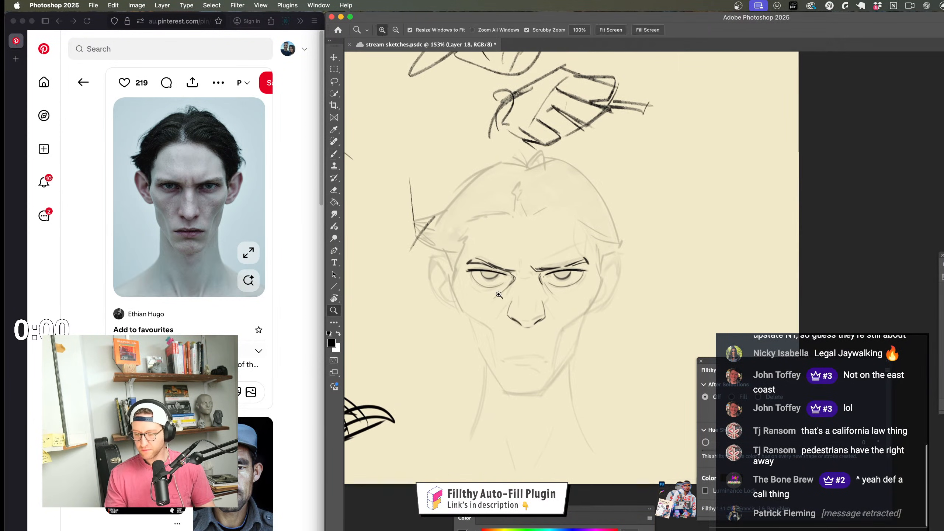
{"action": "mouse_move", "coordinate": [501, 293]}
{"action": "left_mouse_down", "text": "super"}
{"action": "mouse_move", "coordinate": [513, 292]}
{"action": "mouse_move", "coordinate": [501, 289]}
{"action": "left_mouse_up", "text": "super"}
{"action": "mouse_move", "coordinate": [401, 264]}
{"action": "left_mouse_down"}
{"action": "mouse_move", "coordinate": [424, 320]}
{"action": "mouse_move", "coordinate": [402, 314]}
{"action": "left_mouse_up"}
{"action": "left_click_drag", "start_coordinate": [657, 253], "coordinate": [622, 320]}
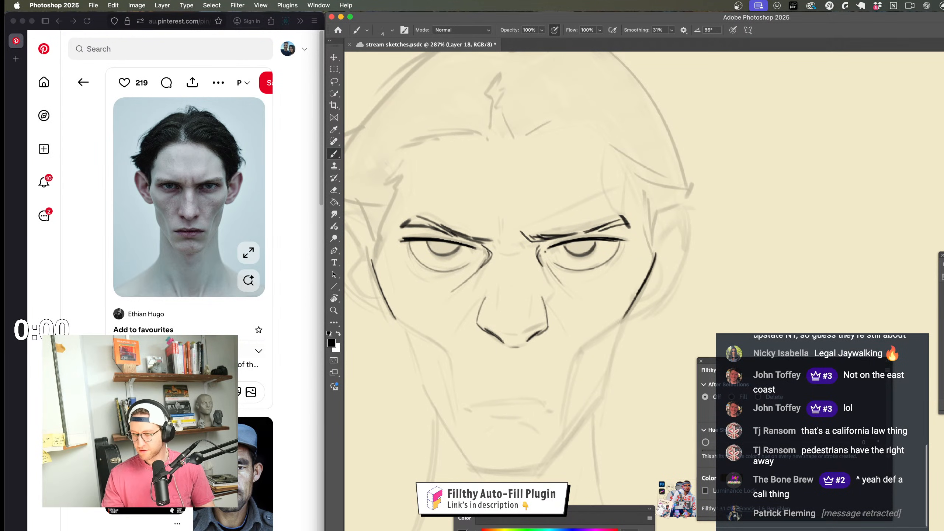
Step: Redraw the right-hand cheek contour and extend it inward and down along the cheek hollow
{"action": "key", "text": "super+z"}
{"action": "key", "text": "super+z"}
{"action": "mouse_move", "coordinate": [656, 253]}
{"action": "left_mouse_down"}
{"action": "mouse_move", "coordinate": [618, 330]}
{"action": "mouse_move", "coordinate": [625, 315]}
{"action": "left_mouse_up"}
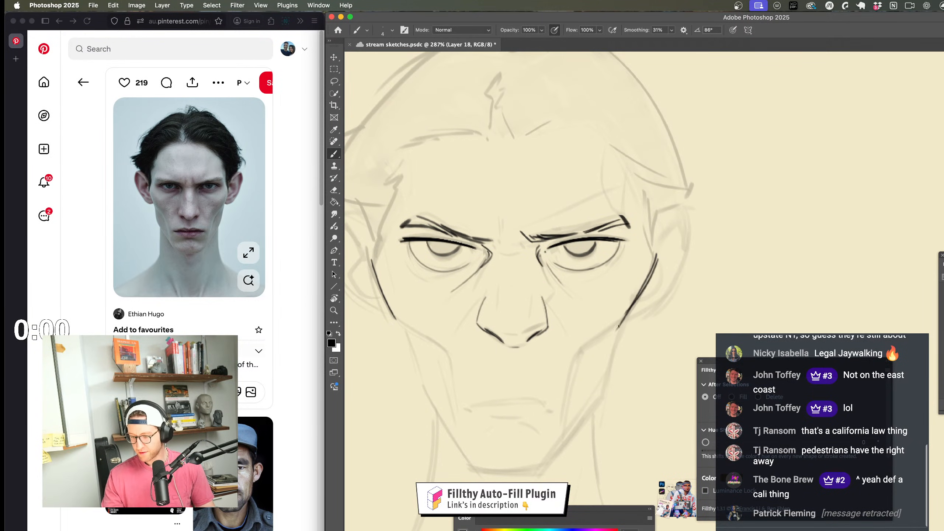
{"action": "key", "text": "super+z"}
{"action": "key", "text": "super+z"}
{"action": "mouse_move", "coordinate": [658, 256]}
{"action": "left_mouse_down"}
{"action": "mouse_move", "coordinate": [622, 322]}
{"action": "mouse_move", "coordinate": [628, 319]}
{"action": "mouse_move", "coordinate": [575, 366]}
{"action": "mouse_move", "coordinate": [520, 367]}
{"action": "mouse_move", "coordinate": [564, 367]}
{"action": "left_mouse_up"}
Step: Ink the left-hand cheekbone line curving inward and down toward the mouth
{"action": "key", "text": "z"}
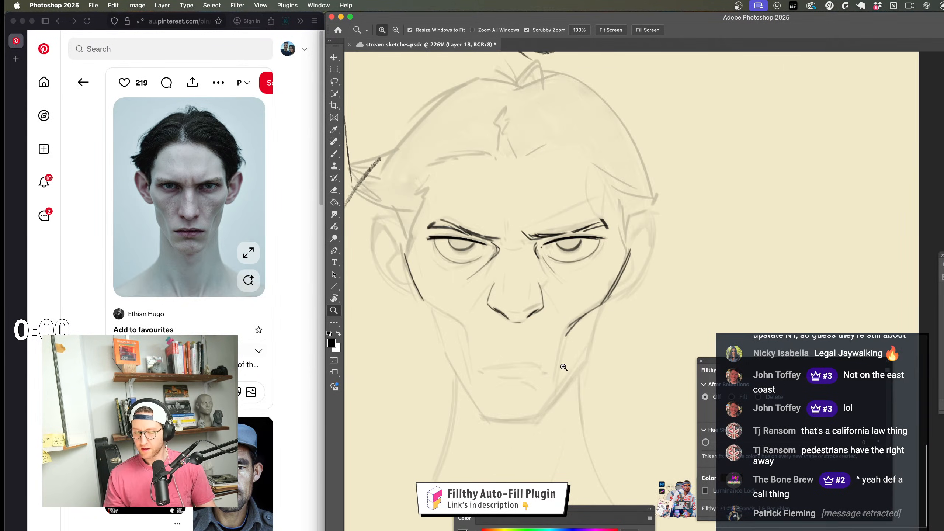
{"action": "left_click_drag", "start_coordinate": [485, 333], "coordinate": [504, 336]}
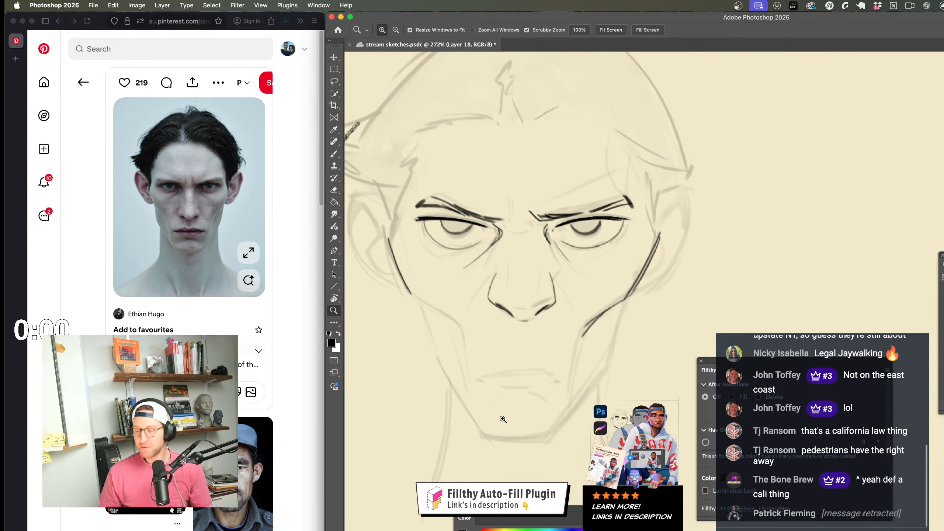
{"action": "key", "text": "b"}
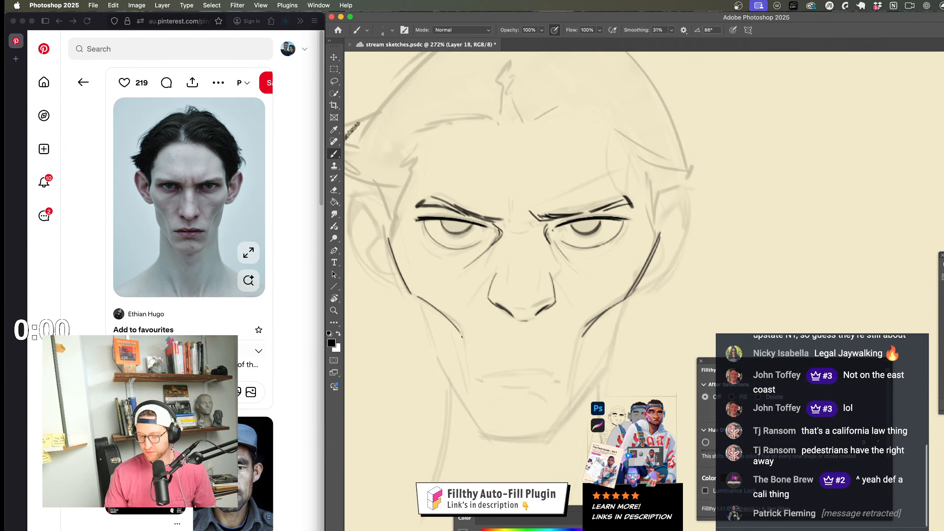
{"action": "scroll", "coordinate": [491, 394], "scroll_direction": "down", "scroll_amount": 2}
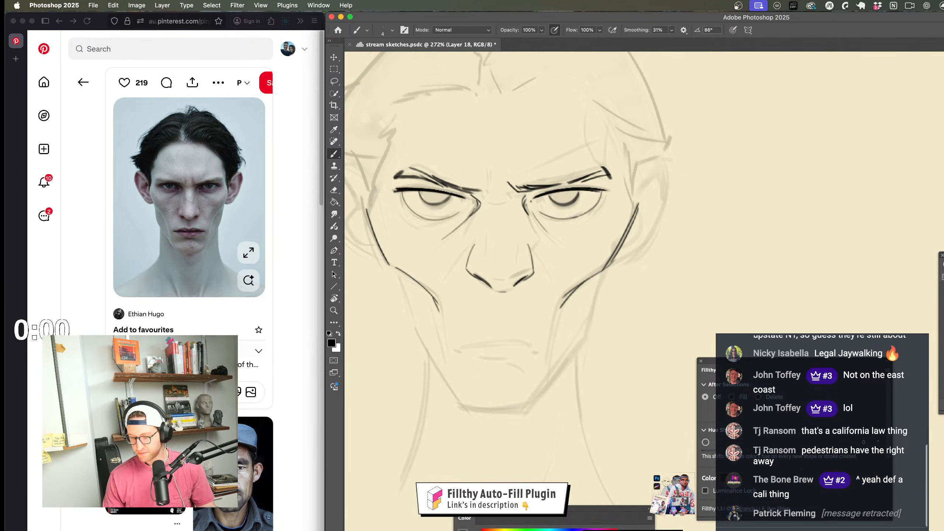
{"action": "key", "text": "super+z"}
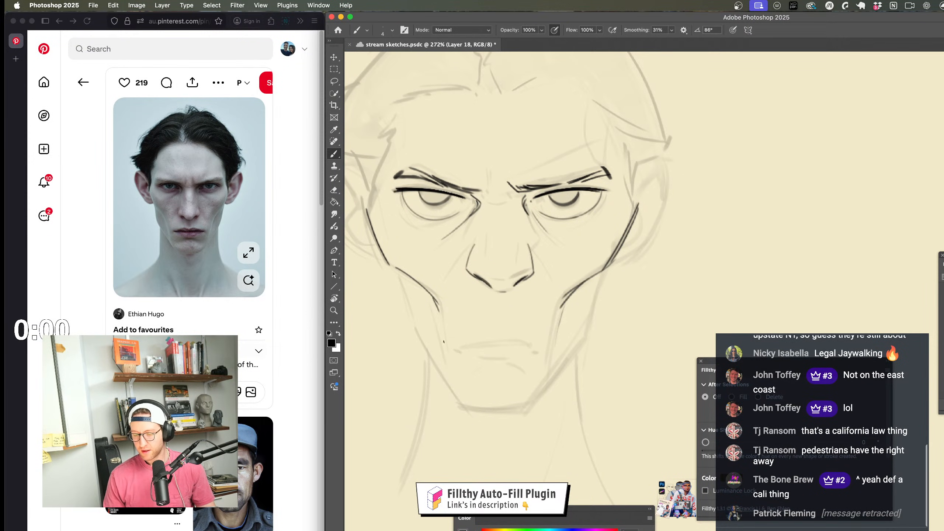
Step: Ink the frowning mouth with corner marks, an arched upper lip, a parting line and a short stroke under the lower lip
{"action": "scroll", "coordinate": [447, 349], "scroll_direction": "right", "scroll_amount": 2}
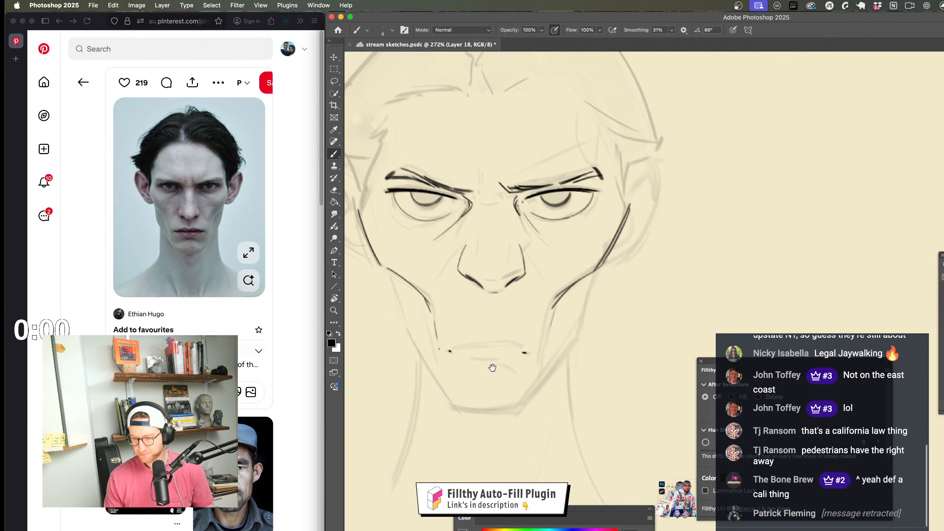
{"action": "scroll", "coordinate": [493, 367], "scroll_direction": "up", "scroll_amount": 2}
{"action": "left_click_drag", "start_coordinate": [443, 348], "coordinate": [517, 350]}
{"action": "key", "text": "super+z"}
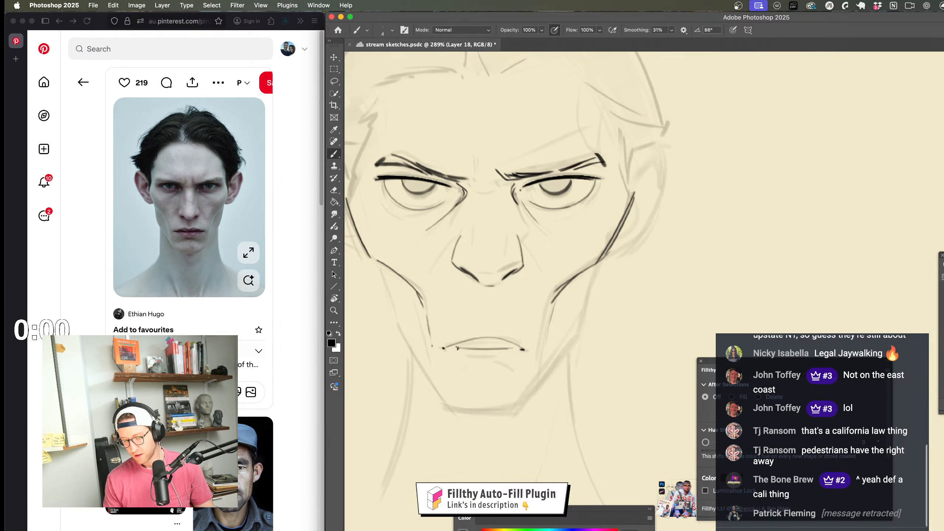
{"action": "key", "text": "z"}
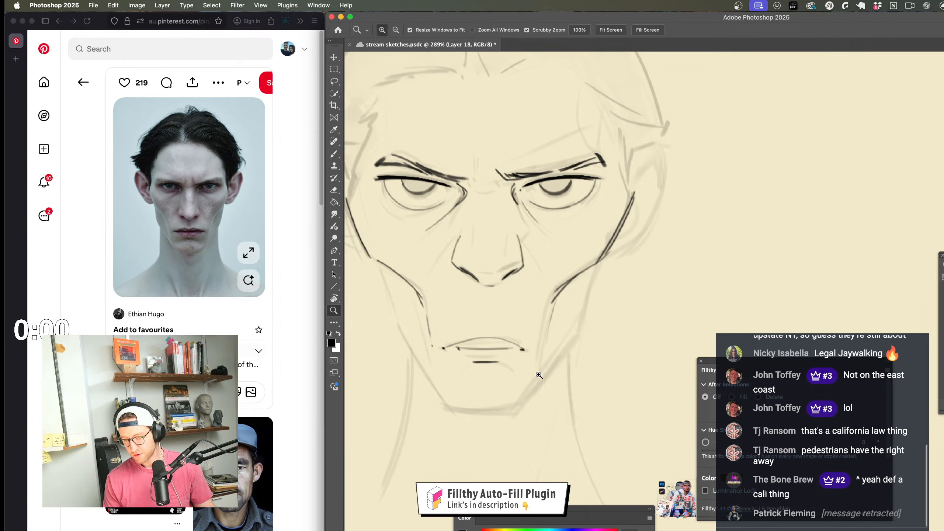
{"action": "mouse_move", "coordinate": [485, 371]}
{"action": "left_mouse_down"}
{"action": "mouse_move", "coordinate": [427, 368]}
{"action": "mouse_move", "coordinate": [541, 340]}
{"action": "left_mouse_up"}
Step: Ink the right-hand jaw line from the cheekbone down to mouth level and save the document
{"action": "key", "text": "b"}
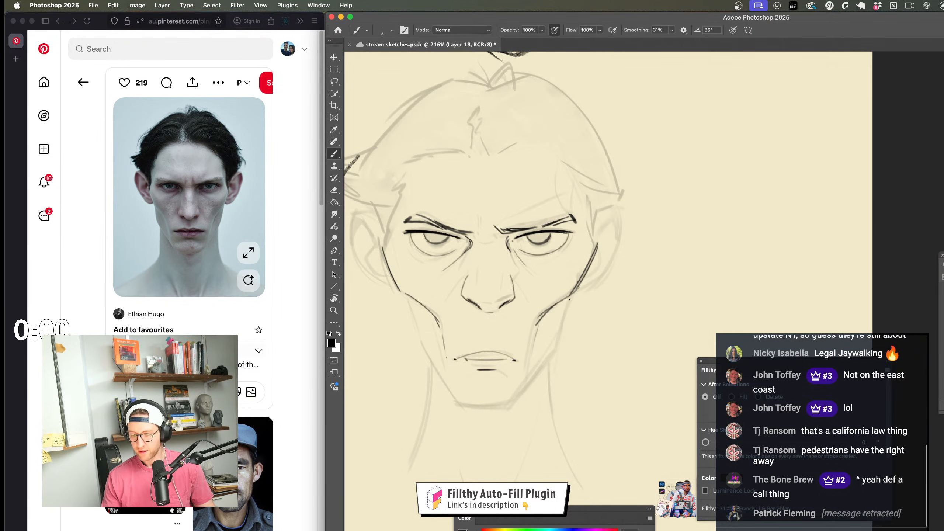
{"action": "left_click_drag", "start_coordinate": [570, 297], "coordinate": [556, 351]}
{"action": "key", "text": "super+z"}
{"action": "key", "text": "super+s"}
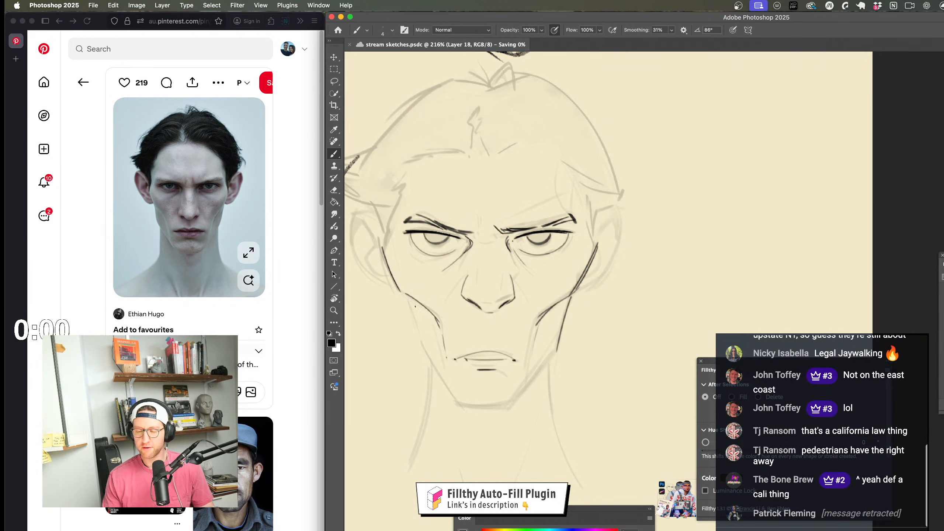
Step: Ink the left-hand jaw line and carry the outline around the chin up to the right-hand jaw
{"action": "left_click_drag", "start_coordinate": [404, 297], "coordinate": [423, 351]}
{"action": "key", "text": "super+z"}
{"action": "mouse_move", "coordinate": [403, 292]}
{"action": "left_mouse_down"}
{"action": "mouse_move", "coordinate": [421, 348]}
{"action": "mouse_move", "coordinate": [455, 394]}
{"action": "left_mouse_up"}
{"action": "key", "text": "super+z"}
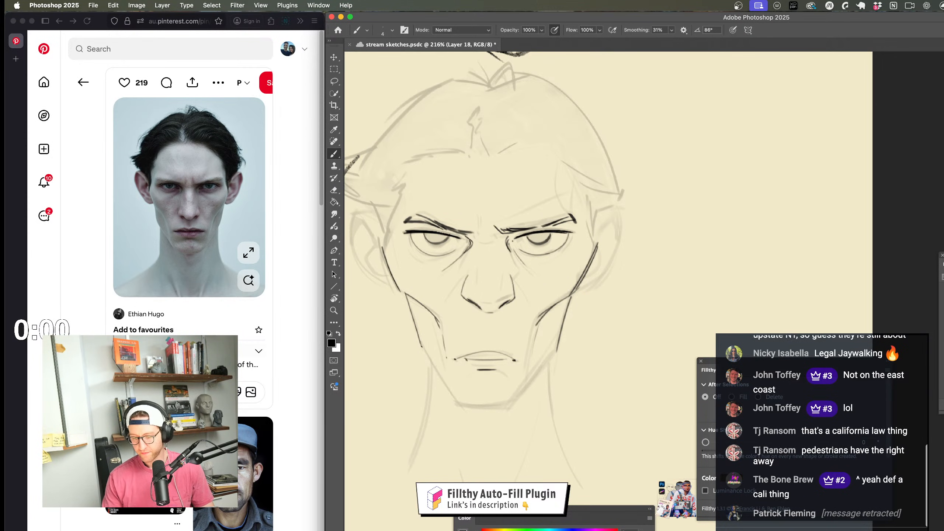
{"action": "mouse_move", "coordinate": [421, 346]}
{"action": "left_mouse_down"}
{"action": "mouse_move", "coordinate": [460, 406]}
{"action": "mouse_move", "coordinate": [444, 381]}
{"action": "mouse_move", "coordinate": [468, 412]}
{"action": "mouse_move", "coordinate": [455, 400]}
{"action": "mouse_move", "coordinate": [510, 402]}
{"action": "left_mouse_up"}
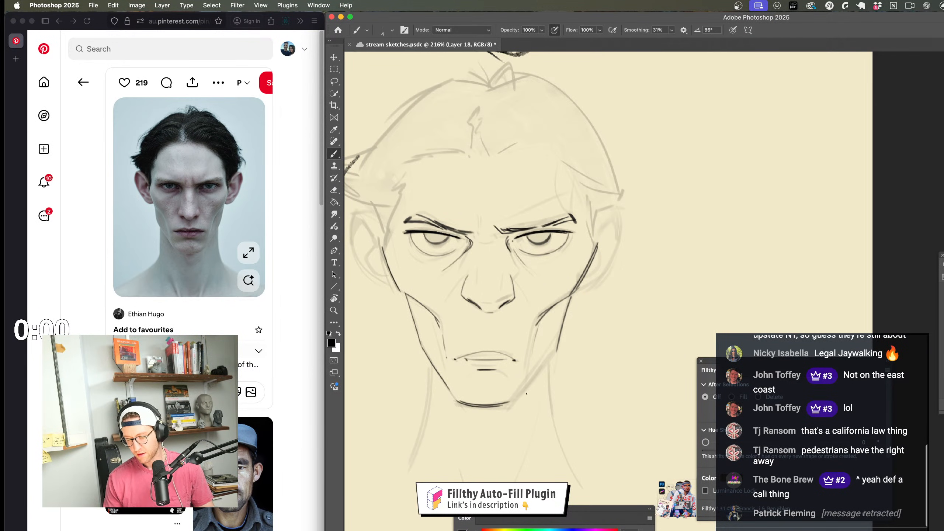
{"action": "mouse_move", "coordinate": [554, 349]}
{"action": "left_mouse_down"}
{"action": "mouse_move", "coordinate": [509, 403]}
{"action": "mouse_move", "coordinate": [539, 404]}
{"action": "mouse_move", "coordinate": [528, 384]}
{"action": "mouse_move", "coordinate": [509, 391]}
{"action": "mouse_move", "coordinate": [527, 335]}
{"action": "mouse_move", "coordinate": [522, 315]}
{"action": "mouse_move", "coordinate": [546, 305]}
{"action": "mouse_move", "coordinate": [581, 262]}
{"action": "left_mouse_up"}
Step: Thicken the outer tip of the right-hand eyebrow with short black strokes
{"action": "key", "text": "z"}
{"action": "key", "text": "b"}
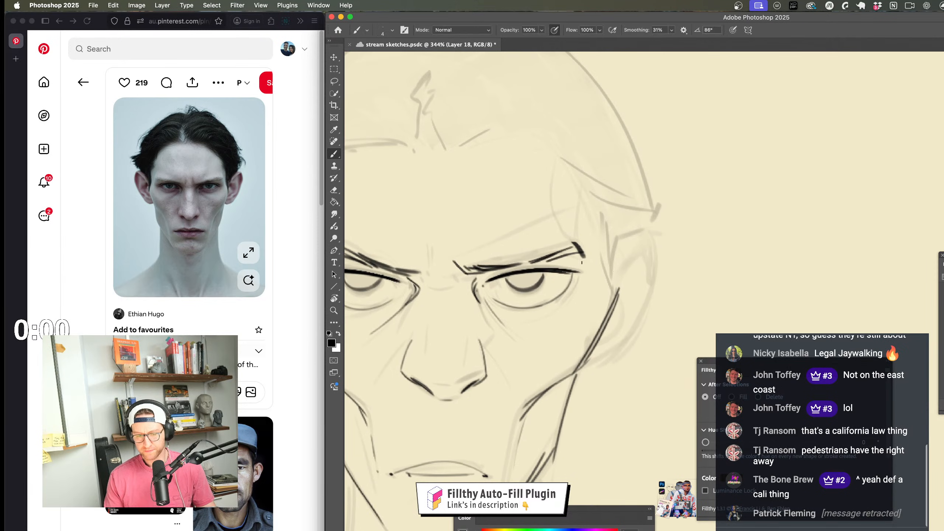
{"action": "mouse_move", "coordinate": [495, 306]}
{"action": "left_mouse_down"}
{"action": "mouse_move", "coordinate": [527, 316]}
{"action": "mouse_move", "coordinate": [504, 317]}
{"action": "left_mouse_up"}
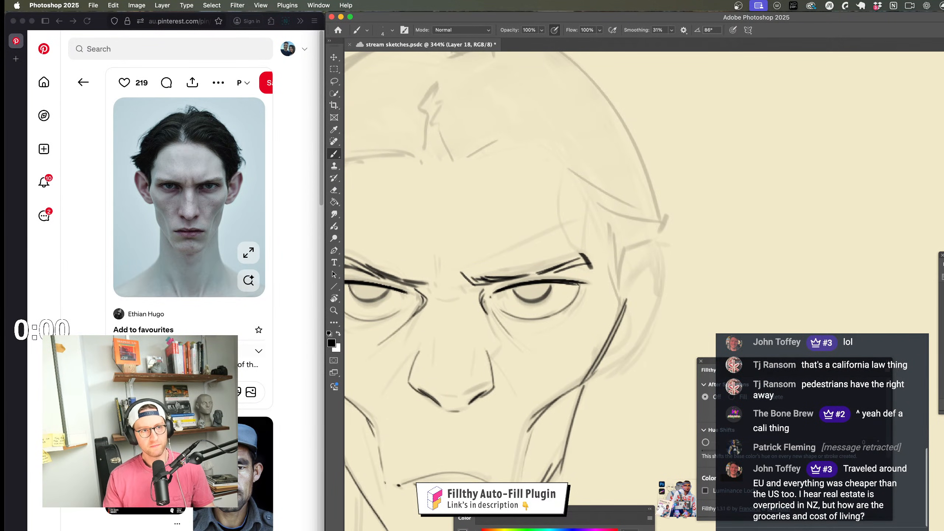
{"action": "left_click_drag", "start_coordinate": [578, 298], "coordinate": [657, 298]}
{"action": "left_click_drag", "start_coordinate": [452, 285], "coordinate": [497, 299]}
{"action": "left_click_drag", "start_coordinate": [542, 345], "coordinate": [453, 348]}
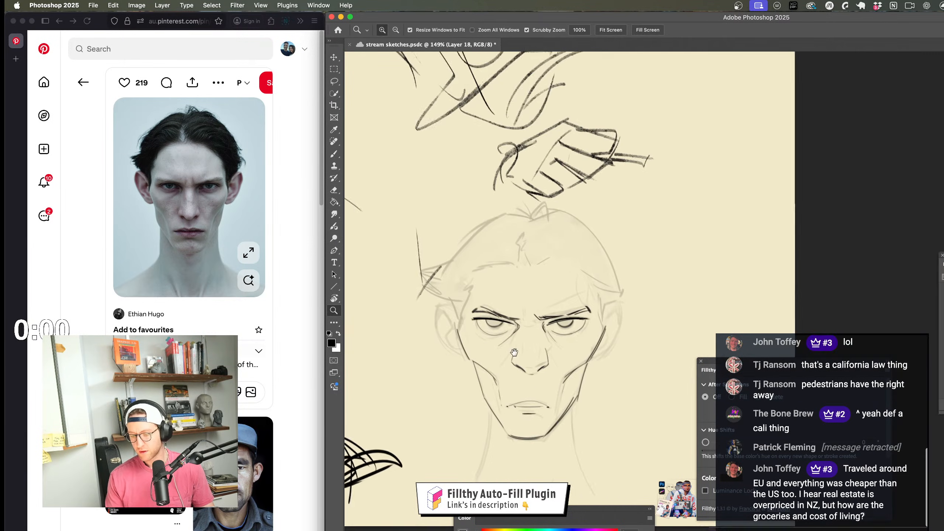
Step: Ink the left-hand temple line from the cheek contour up past the outer end of the eyebrow
{"action": "left_click_drag", "start_coordinate": [464, 290], "coordinate": [548, 286]}
{"action": "left_click_drag", "start_coordinate": [410, 370], "coordinate": [431, 332]}
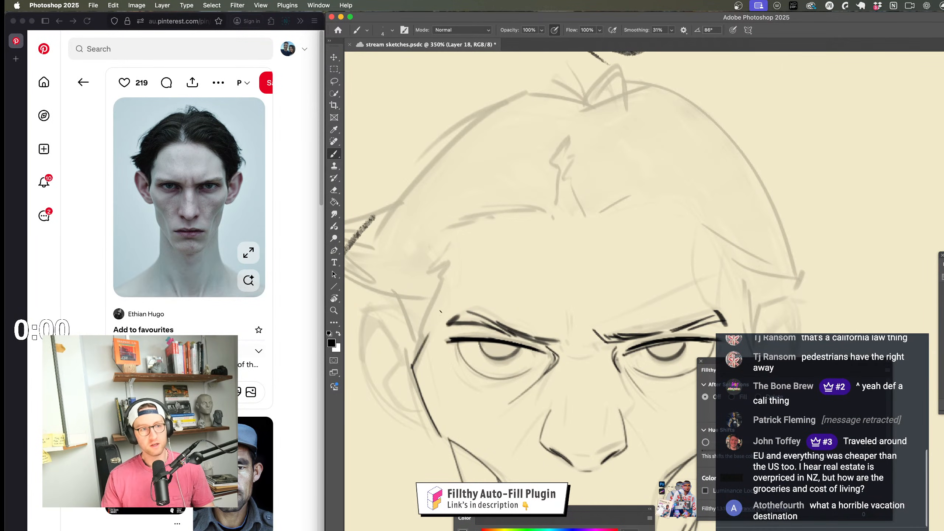
{"action": "scroll", "coordinate": [454, 344], "scroll_direction": "right", "scroll_amount": 3}
{"action": "scroll", "coordinate": [453, 344], "scroll_direction": "down", "scroll_amount": 2}
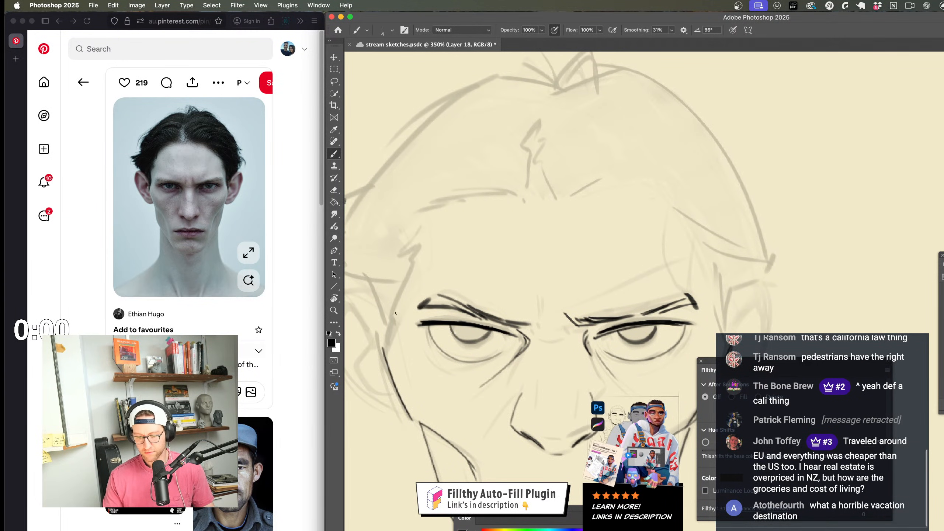
{"action": "left_click_drag", "start_coordinate": [396, 309], "coordinate": [380, 366]}
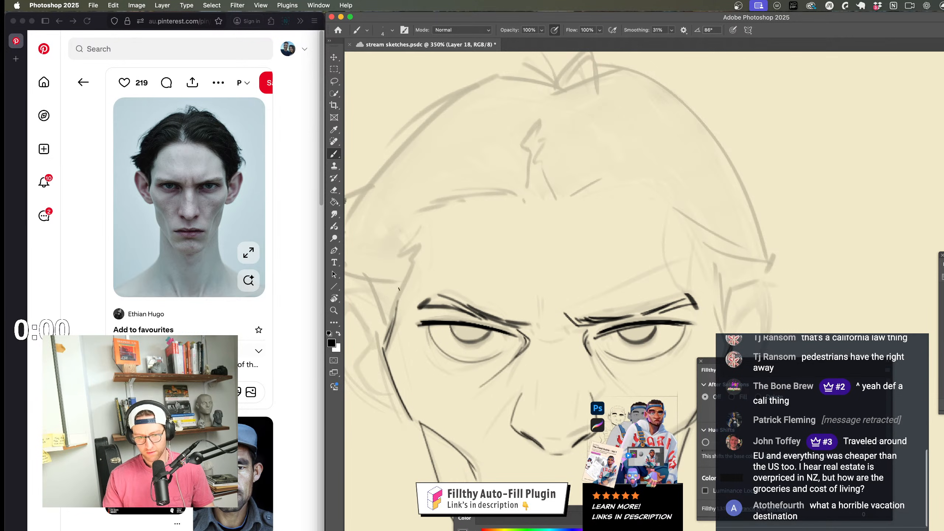
Step: Ink the right-hand temple line from the cheek contour up to the edge of the hairline
{"action": "left_click_drag", "start_coordinate": [456, 342], "coordinate": [381, 301]}
{"action": "left_click_drag", "start_coordinate": [639, 268], "coordinate": [656, 305]}
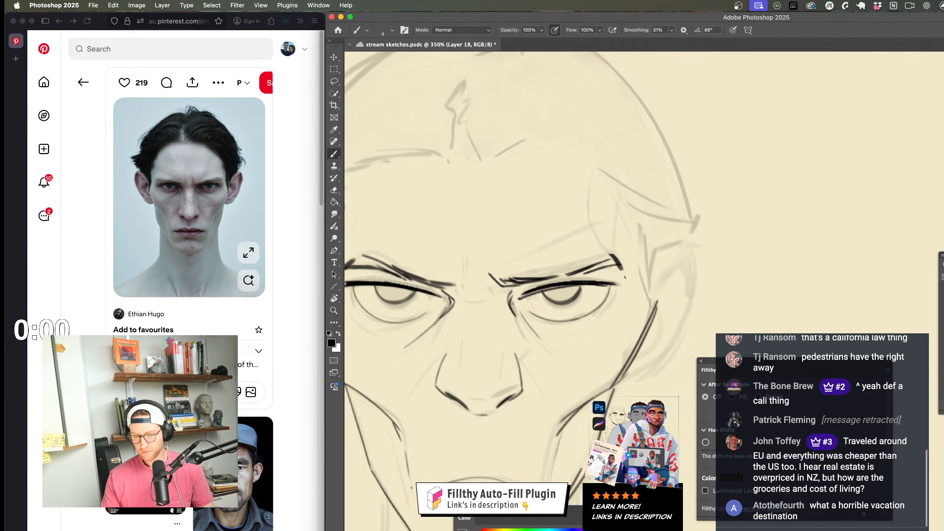
{"action": "key", "text": "super+z"}
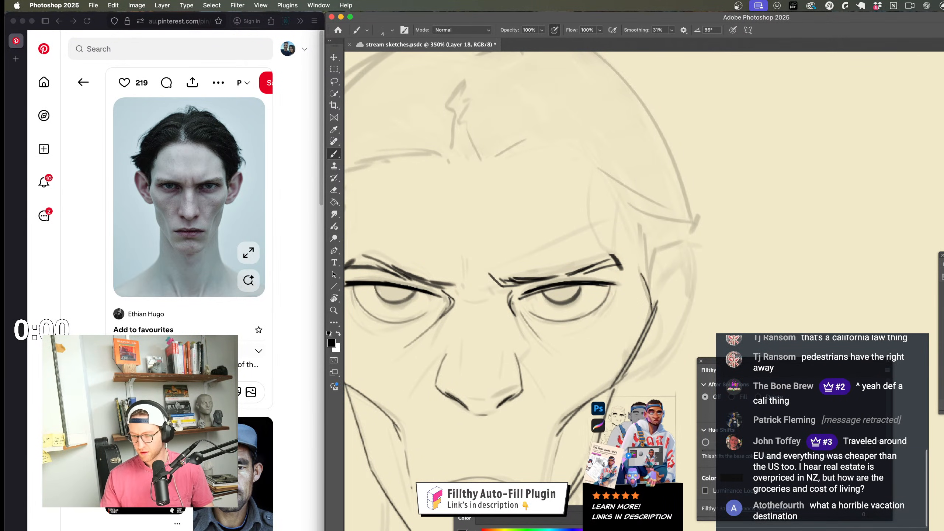
{"action": "key", "text": "z"}
{"action": "mouse_move", "coordinate": [647, 229]}
{"action": "left_mouse_down"}
{"action": "mouse_move", "coordinate": [610, 261]}
{"action": "mouse_move", "coordinate": [610, 317]}
{"action": "left_mouse_up"}
{"action": "key", "text": "b"}
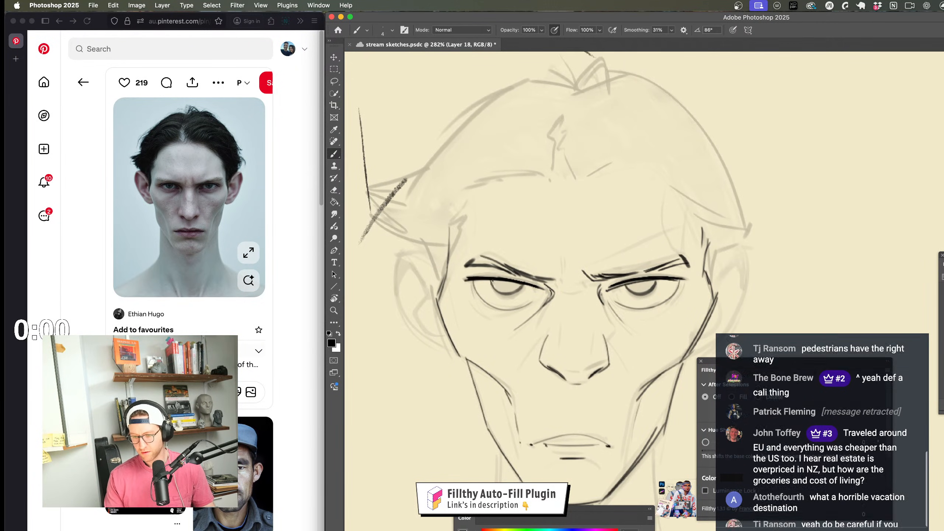
{"action": "scroll", "coordinate": [518, 326], "scroll_direction": "right", "scroll_amount": 3}
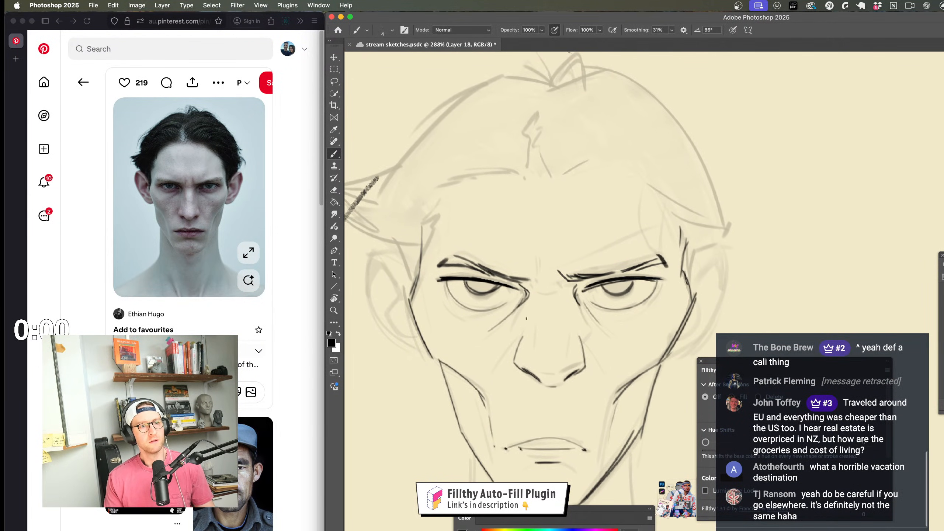
Step: Ink a long diagonal crease under the left-hand eye, running from its inner corner down across the cheek
{"action": "key", "text": "z"}
{"action": "scroll", "coordinate": [520, 359], "scroll_direction": "down", "scroll_amount": 1}
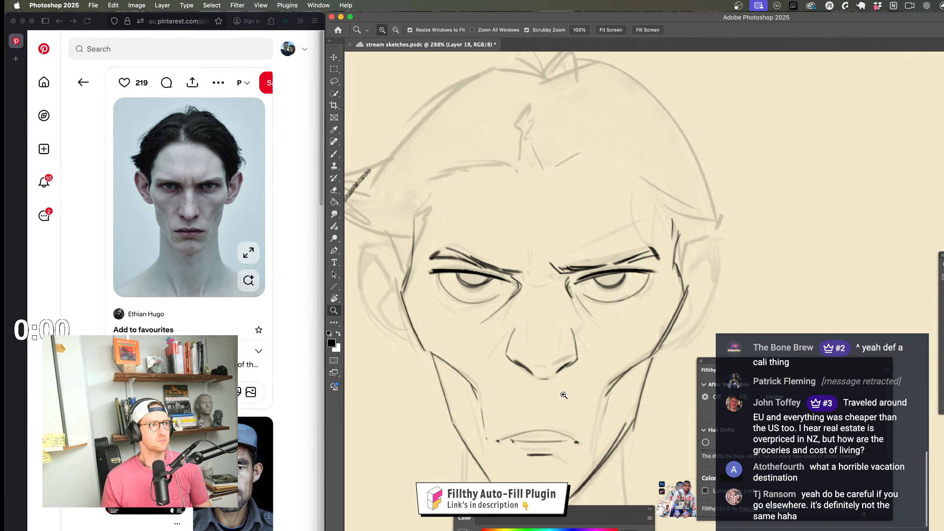
{"action": "left_click_drag", "start_coordinate": [586, 389], "coordinate": [532, 380]}
{"action": "left_click_drag", "start_coordinate": [525, 343], "coordinate": [595, 331]}
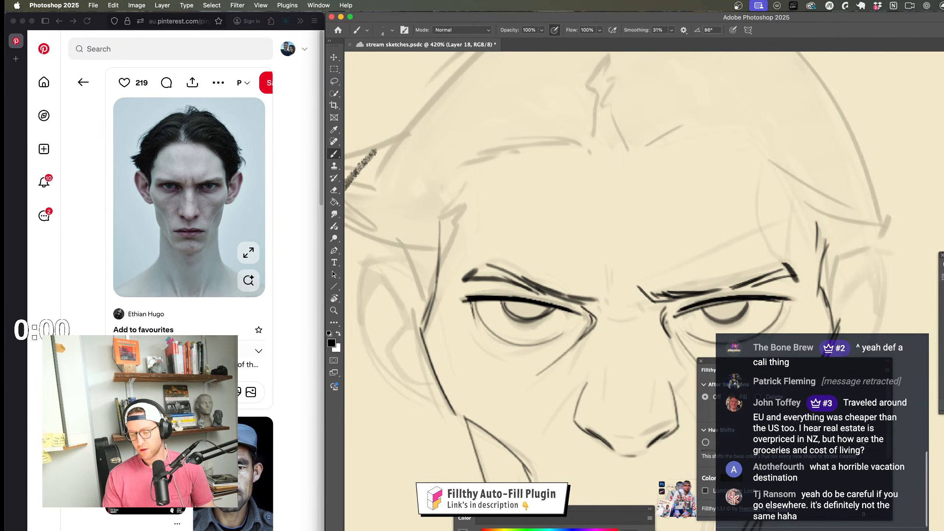
{"action": "scroll", "coordinate": [472, 305], "scroll_direction": "right", "scroll_amount": 5}
{"action": "scroll", "coordinate": [472, 306], "scroll_direction": "down", "scroll_amount": 1}
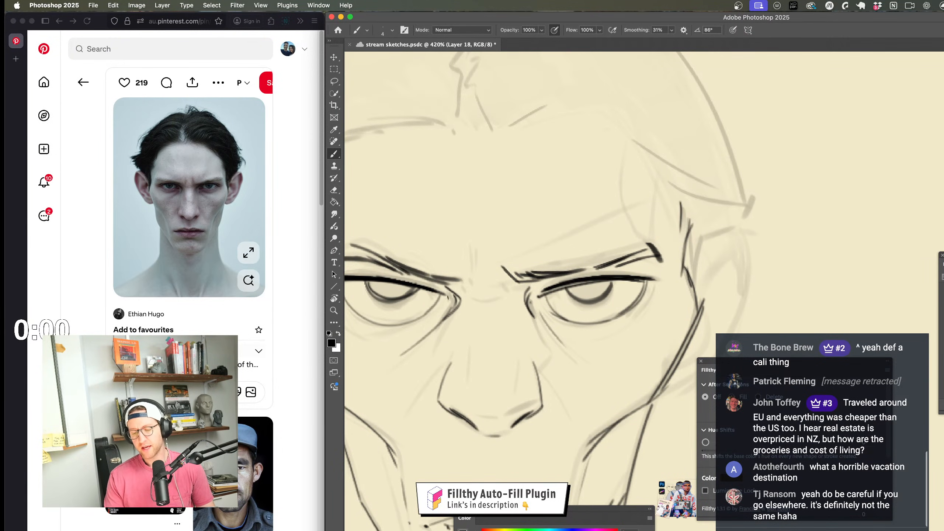
{"action": "left_click_drag", "start_coordinate": [567, 343], "coordinate": [554, 312]}
{"action": "mouse_move", "coordinate": [502, 289]}
{"action": "left_mouse_down"}
{"action": "mouse_move", "coordinate": [528, 295]}
{"action": "mouse_move", "coordinate": [502, 308]}
{"action": "mouse_move", "coordinate": [554, 321]}
{"action": "left_mouse_up"}
{"action": "left_click_drag", "start_coordinate": [525, 268], "coordinate": [463, 319]}
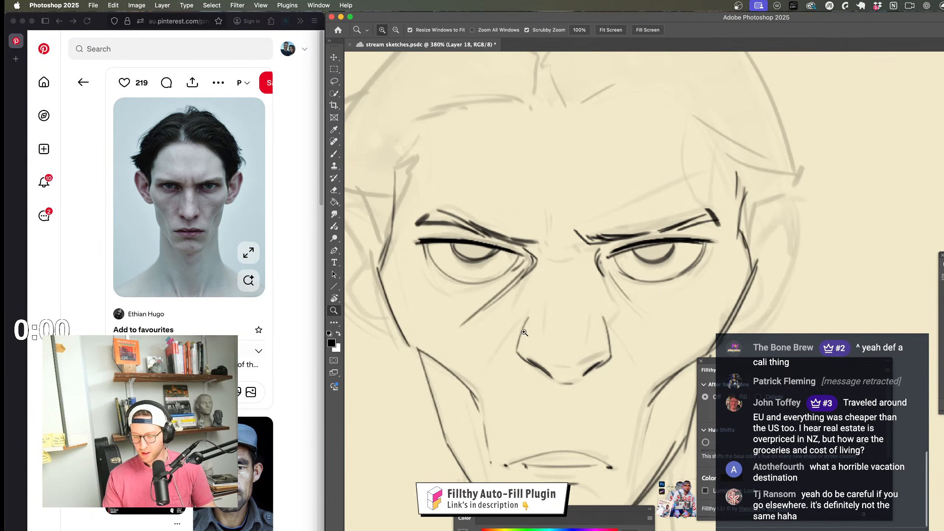
Step: Ink the inner edge of the right-hand sideburn with long strokes descending from the hairline to the temple
{"action": "left_click_drag", "start_coordinate": [538, 333], "coordinate": [514, 333]}
{"action": "left_click_drag", "start_coordinate": [603, 312], "coordinate": [570, 308]}
{"action": "left_click_drag", "start_coordinate": [576, 307], "coordinate": [632, 312]}
{"action": "key", "text": "b"}
{"action": "left_click_drag", "start_coordinate": [623, 234], "coordinate": [602, 305]}
{"action": "left_click_drag", "start_coordinate": [598, 240], "coordinate": [606, 324]}
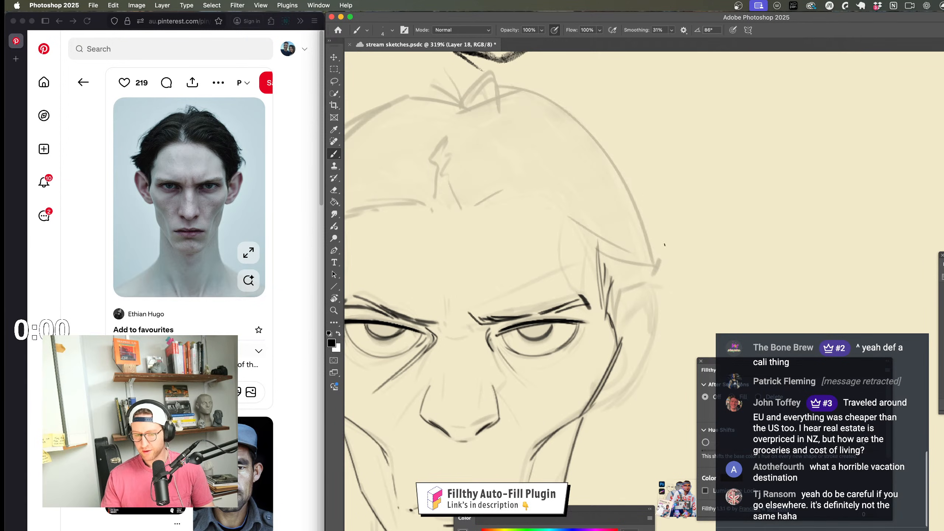
Step: Outline the underside of the right-hand hair tuft from its pointed tip down to the sideburn
{"action": "mouse_move", "coordinate": [652, 265]}
{"action": "left_mouse_down"}
{"action": "mouse_move", "coordinate": [621, 290]}
{"action": "mouse_move", "coordinate": [614, 325]}
{"action": "left_mouse_up"}
{"action": "key", "text": "cmd+z"}
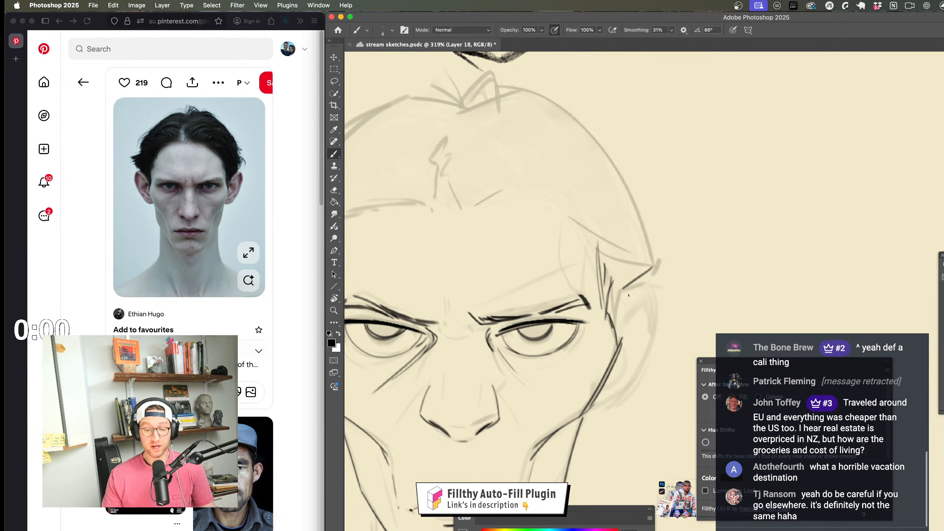
{"action": "mouse_move", "coordinate": [627, 284]}
{"action": "left_mouse_down"}
{"action": "mouse_move", "coordinate": [615, 304]}
{"action": "mouse_move", "coordinate": [611, 326]}
{"action": "left_mouse_up"}
Step: Ink the left-hand sideburn and the small pointed hair tuft above the ear
{"action": "scroll", "coordinate": [520, 298], "scroll_direction": "left", "scroll_amount": 5}
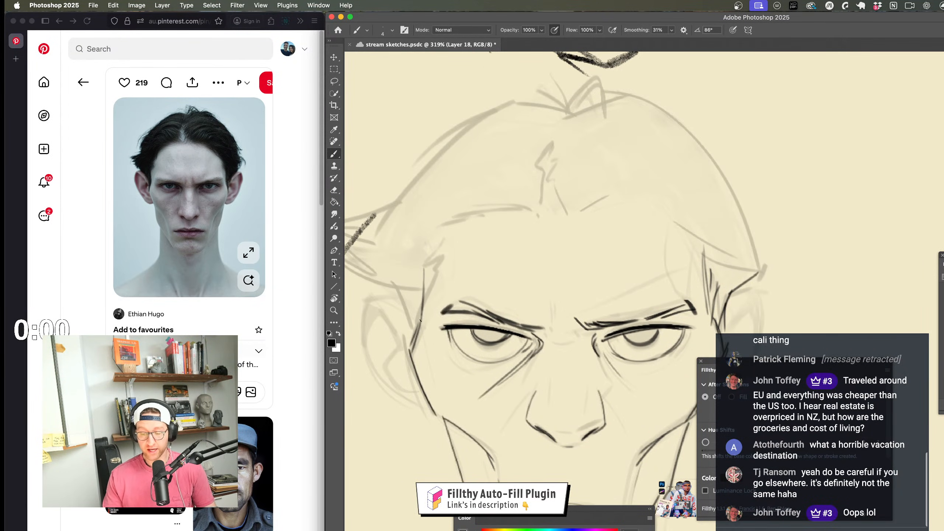
{"action": "left_click_drag", "start_coordinate": [391, 285], "coordinate": [412, 319]}
{"action": "key", "text": "cmd+z"}
{"action": "left_click_drag", "start_coordinate": [400, 286], "coordinate": [413, 342]}
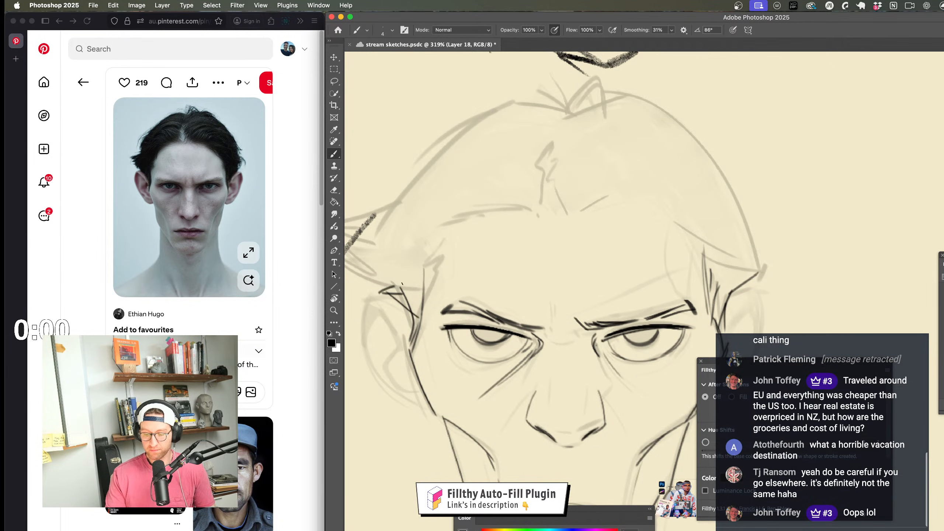
Step: Ink both sides of the neck with long curved strokes flaring down from the jaw
{"action": "key", "text": "z"}
{"action": "mouse_move", "coordinate": [402, 284]}
{"action": "left_mouse_down"}
{"action": "mouse_move", "coordinate": [349, 279]}
{"action": "mouse_move", "coordinate": [554, 271]}
{"action": "mouse_move", "coordinate": [545, 223]}
{"action": "left_mouse_up"}
{"action": "key", "text": "b"}
{"action": "left_click_drag", "start_coordinate": [458, 305], "coordinate": [430, 427]}
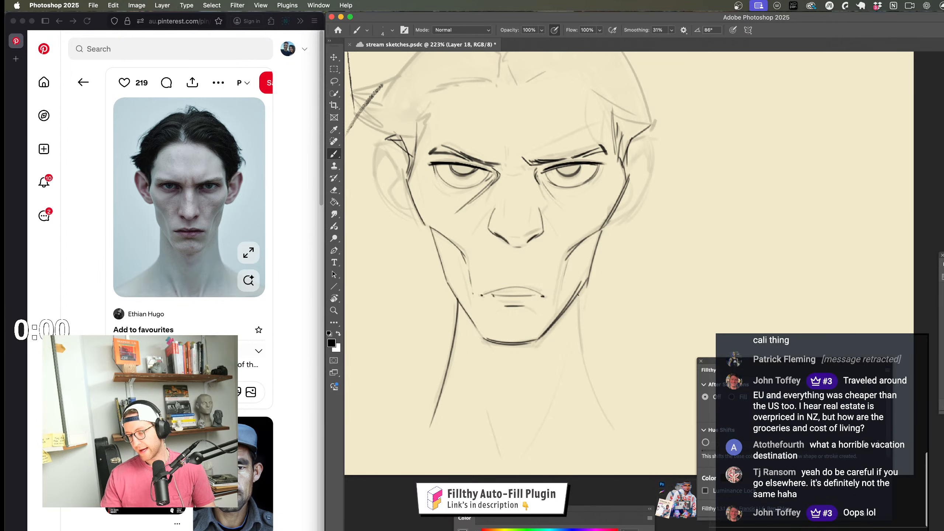
{"action": "left_click_drag", "start_coordinate": [578, 295], "coordinate": [615, 436]}
{"action": "key", "text": "z"}
{"action": "left_click_drag", "start_coordinate": [595, 356], "coordinate": [559, 406]}
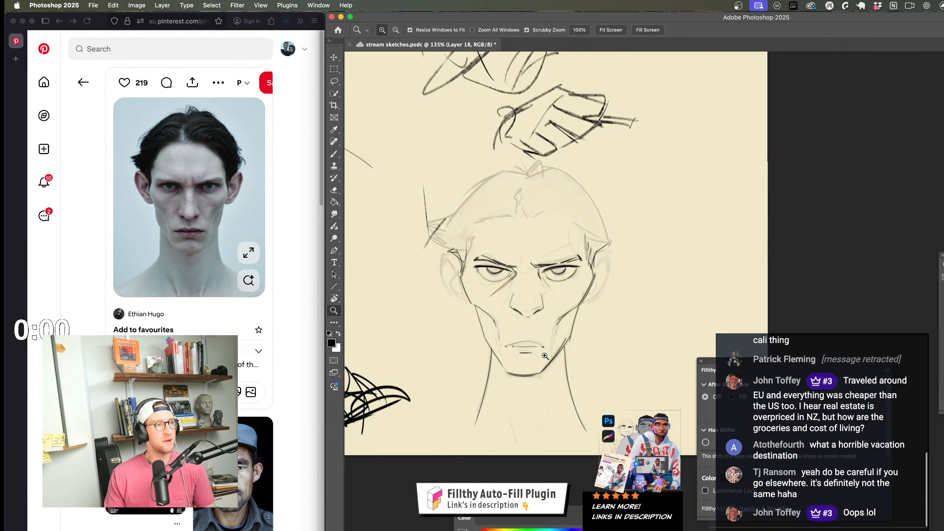
Step: Outline the right-hand ear from its top edge down to the lobe and ink its upper inner fold
{"action": "left_click_drag", "start_coordinate": [545, 356], "coordinate": [522, 278]}
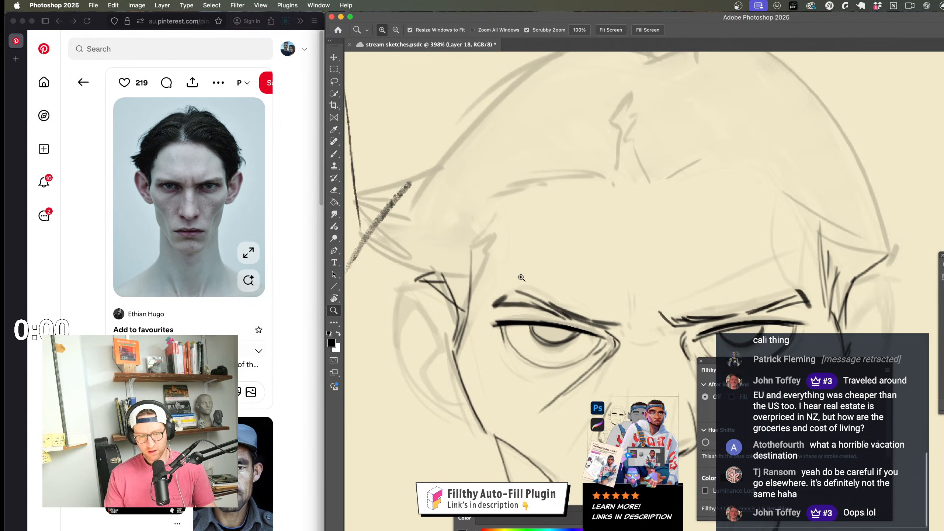
{"action": "key", "text": "b"}
{"action": "mouse_move", "coordinate": [437, 282]}
{"action": "left_mouse_down"}
{"action": "mouse_move", "coordinate": [382, 222]}
{"action": "mouse_move", "coordinate": [423, 216]}
{"action": "left_mouse_up"}
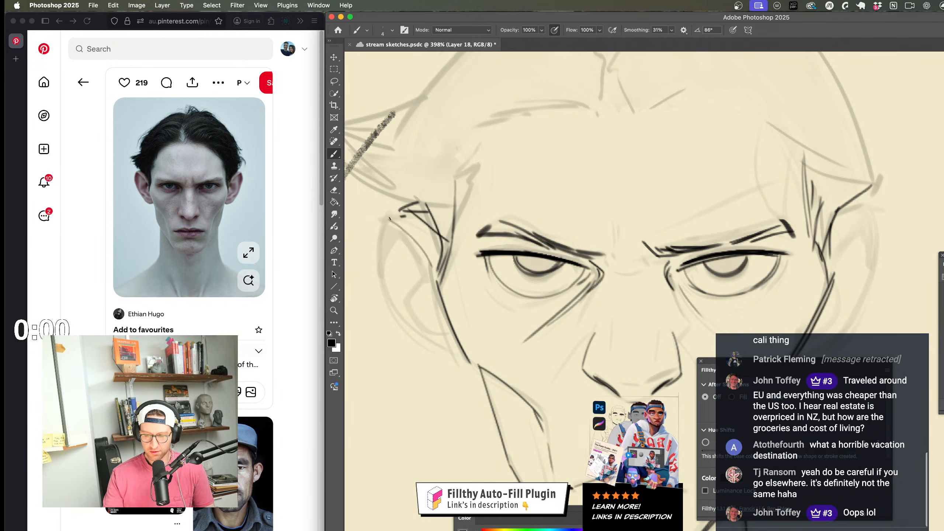
{"action": "left_click_drag", "start_coordinate": [769, 284], "coordinate": [573, 297]}
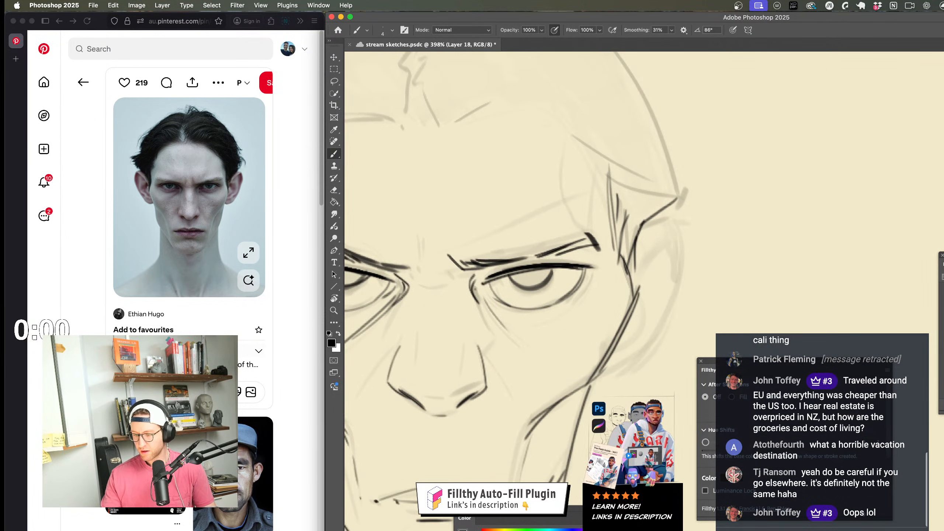
{"action": "left_click_drag", "start_coordinate": [640, 225], "coordinate": [682, 225]}
{"action": "left_click_drag", "start_coordinate": [693, 256], "coordinate": [592, 390]}
{"action": "key", "text": "z"}
{"action": "mouse_move", "coordinate": [661, 327]}
{"action": "left_mouse_down"}
{"action": "mouse_move", "coordinate": [617, 353]}
{"action": "mouse_move", "coordinate": [693, 301]}
{"action": "mouse_move", "coordinate": [704, 277]}
{"action": "left_mouse_up"}
{"action": "key", "text": "super+z"}
{"action": "key", "text": "b"}
{"action": "mouse_move", "coordinate": [673, 213]}
{"action": "left_mouse_down"}
{"action": "mouse_move", "coordinate": [667, 302]}
{"action": "mouse_move", "coordinate": [606, 343]}
{"action": "left_mouse_up"}
{"action": "left_click_drag", "start_coordinate": [650, 233], "coordinate": [634, 258]}
{"action": "left_click_drag", "start_coordinate": [677, 216], "coordinate": [649, 237]}
Step: Ink the left-hand ear's outer curve and inner fold over the sketch
{"action": "key", "text": "z"}
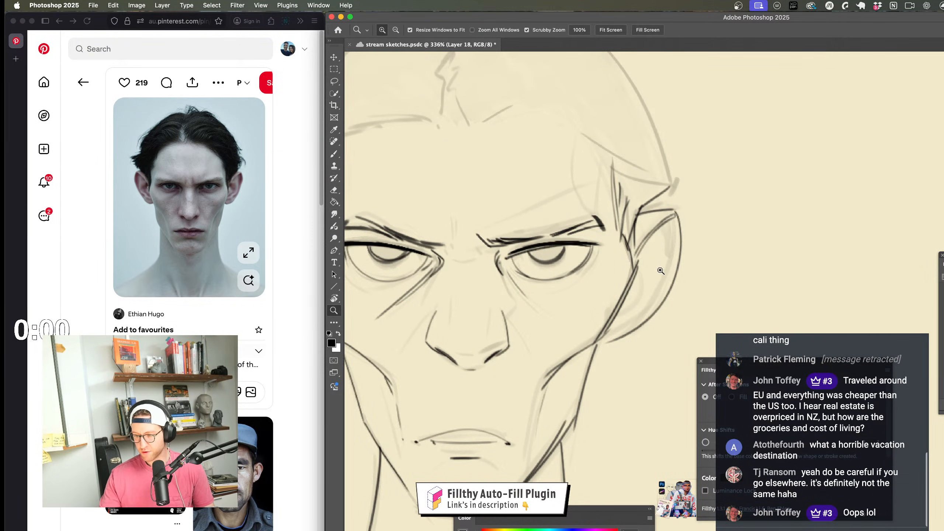
{"action": "left_click_drag", "start_coordinate": [659, 270], "coordinate": [613, 281]}
{"action": "mouse_move", "coordinate": [436, 259]}
{"action": "left_mouse_down"}
{"action": "mouse_move", "coordinate": [460, 248]}
{"action": "mouse_move", "coordinate": [444, 307]}
{"action": "mouse_move", "coordinate": [476, 319]}
{"action": "left_mouse_up"}
{"action": "key", "text": "b"}
{"action": "scroll", "coordinate": [476, 319], "scroll_direction": "right", "scroll_amount": 5}
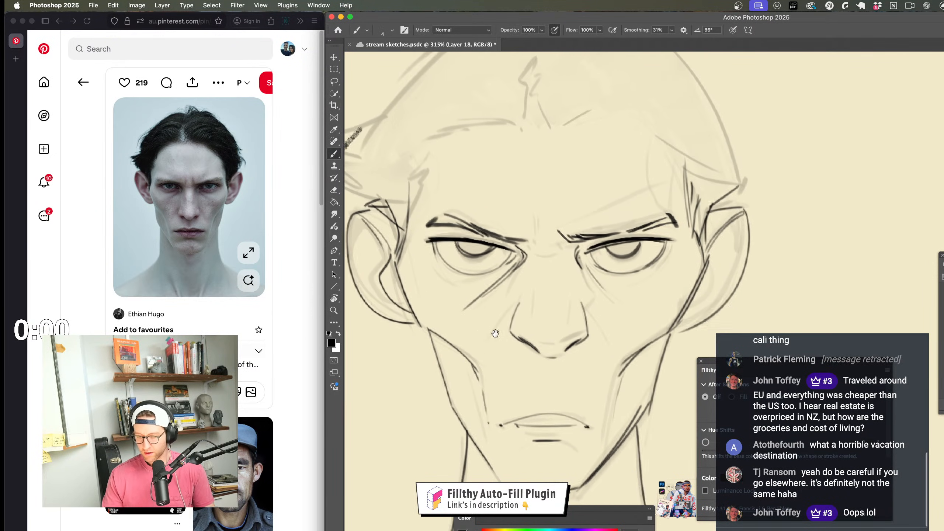
Step: Ink the right-hand ear's inner contour down to a short dark accent at the lobe
{"action": "mouse_move", "coordinate": [708, 255]}
{"action": "left_mouse_down"}
{"action": "mouse_move", "coordinate": [671, 305]}
{"action": "mouse_move", "coordinate": [685, 302]}
{"action": "left_mouse_up"}
{"action": "key", "text": "z"}
{"action": "mouse_move", "coordinate": [669, 311]}
{"action": "left_mouse_down"}
{"action": "mouse_move", "coordinate": [628, 314]}
{"action": "mouse_move", "coordinate": [631, 333]}
{"action": "mouse_move", "coordinate": [615, 358]}
{"action": "mouse_move", "coordinate": [629, 357]}
{"action": "left_mouse_up"}
{"action": "mouse_move", "coordinate": [596, 347]}
{"action": "left_mouse_down"}
{"action": "mouse_move", "coordinate": [607, 371]}
{"action": "mouse_move", "coordinate": [599, 378]}
{"action": "left_mouse_up"}
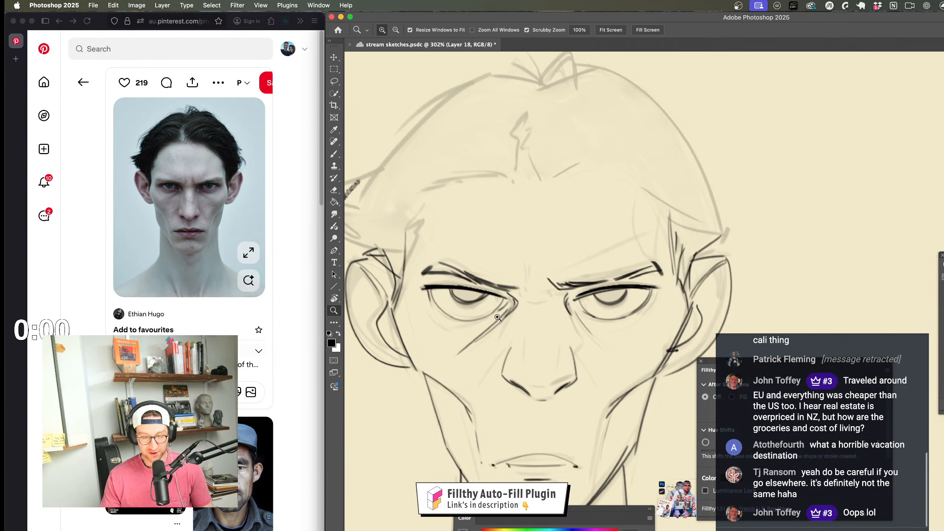
Step: Ink the spiky hair tufts sticking out above the left-hand ear with short angled strokes
{"action": "key", "text": "b"}
{"action": "scroll", "coordinate": [498, 319], "scroll_direction": "up", "scroll_amount": 2}
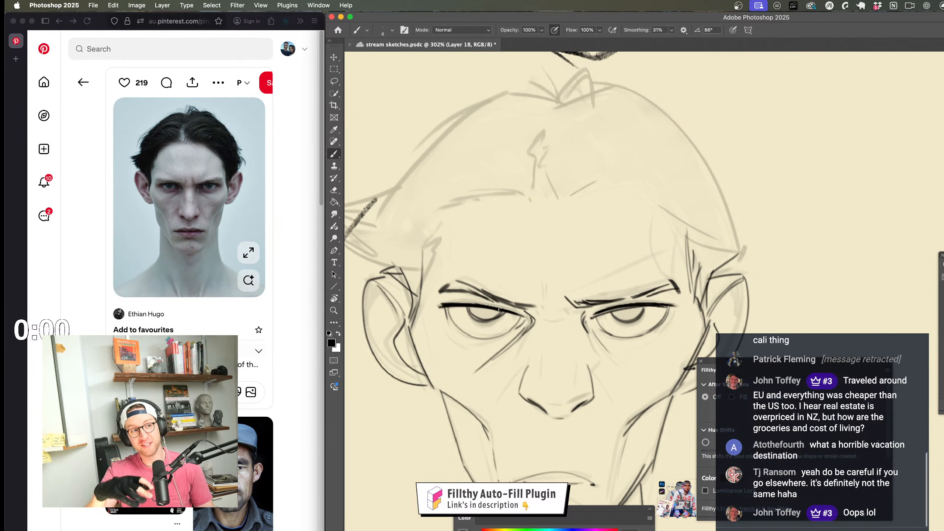
{"action": "left_click_drag", "start_coordinate": [498, 309], "coordinate": [506, 297]}
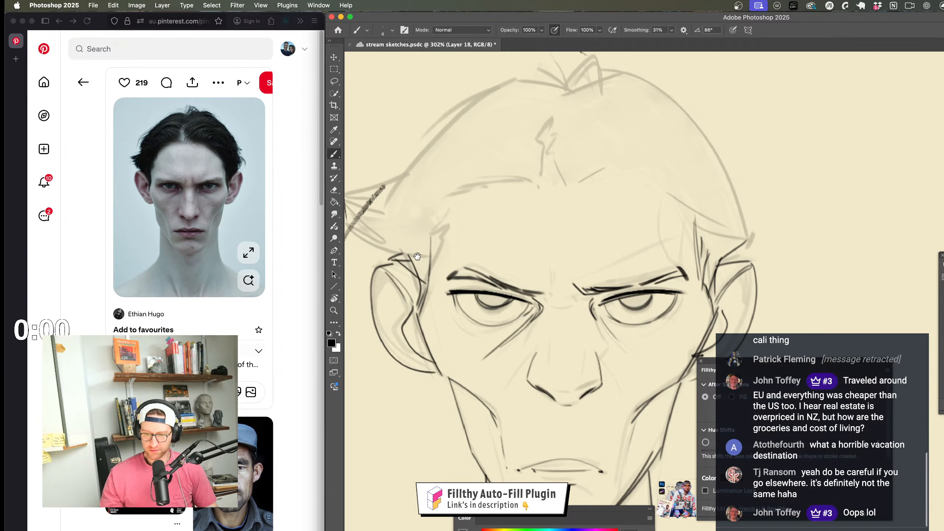
{"action": "left_click_drag", "start_coordinate": [417, 256], "coordinate": [445, 280]}
{"action": "left_click_drag", "start_coordinate": [397, 261], "coordinate": [423, 282]}
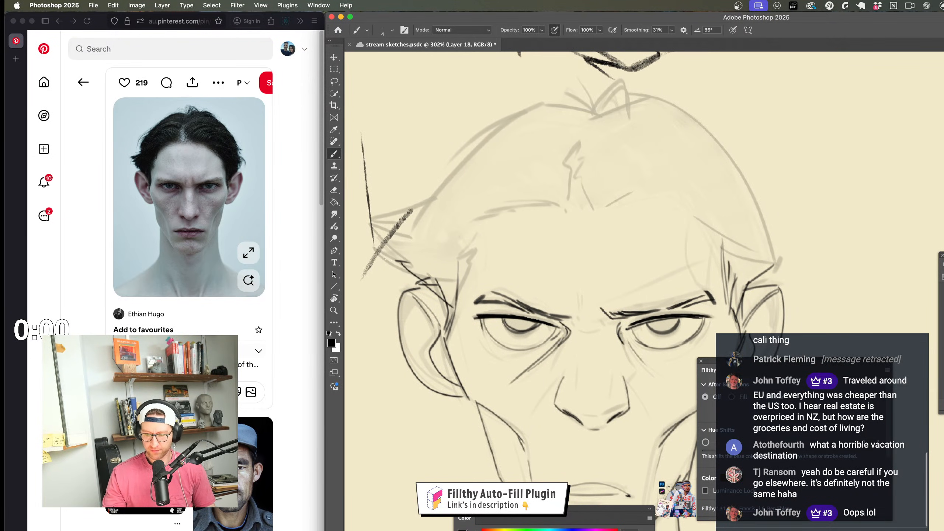
{"action": "left_click_drag", "start_coordinate": [373, 222], "coordinate": [406, 253]}
Step: Strengthen the pointed hair tuft above the right-hand ear with extra diagonal strokes
{"action": "left_click_drag", "start_coordinate": [557, 267], "coordinate": [483, 263]}
{"action": "left_click_drag", "start_coordinate": [701, 260], "coordinate": [681, 278]}
{"action": "scroll", "coordinate": [614, 359], "scroll_direction": "down", "scroll_amount": 5}
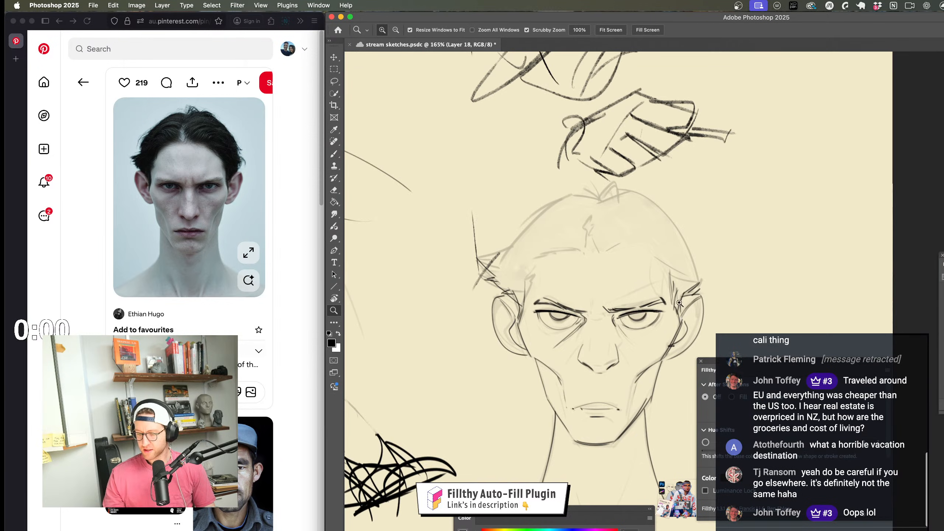
Step: Ink the left-hand outer contour of the hair from the side tuft up toward the crown
{"action": "scroll", "coordinate": [613, 359], "scroll_direction": "up", "scroll_amount": 5}
{"action": "left_click_drag", "start_coordinate": [479, 260], "coordinate": [492, 322]}
{"action": "mouse_move", "coordinate": [395, 284]}
{"action": "left_mouse_down"}
{"action": "mouse_move", "coordinate": [424, 278]}
{"action": "mouse_move", "coordinate": [446, 256]}
{"action": "mouse_move", "coordinate": [481, 195]}
{"action": "mouse_move", "coordinate": [602, 141]}
{"action": "left_mouse_up"}
{"action": "left_click_drag", "start_coordinate": [569, 204], "coordinate": [456, 231]}
Step: Ink the pointed tuft at the crown and the short start of the hair contour beside it
{"action": "mouse_move", "coordinate": [512, 183]}
{"action": "left_mouse_down"}
{"action": "mouse_move", "coordinate": [559, 134]}
{"action": "mouse_move", "coordinate": [562, 169]}
{"action": "left_mouse_up"}
{"action": "mouse_move", "coordinate": [508, 189]}
{"action": "left_mouse_down"}
{"action": "mouse_move", "coordinate": [558, 146]}
{"action": "mouse_move", "coordinate": [569, 169]}
{"action": "left_mouse_up"}
{"action": "key", "text": "z"}
{"action": "left_click_drag", "start_coordinate": [623, 204], "coordinate": [587, 210]}
{"action": "left_click_drag", "start_coordinate": [632, 220], "coordinate": [624, 174]}
{"action": "key", "text": "z"}
{"action": "left_click_drag", "start_coordinate": [559, 189], "coordinate": [595, 186]}
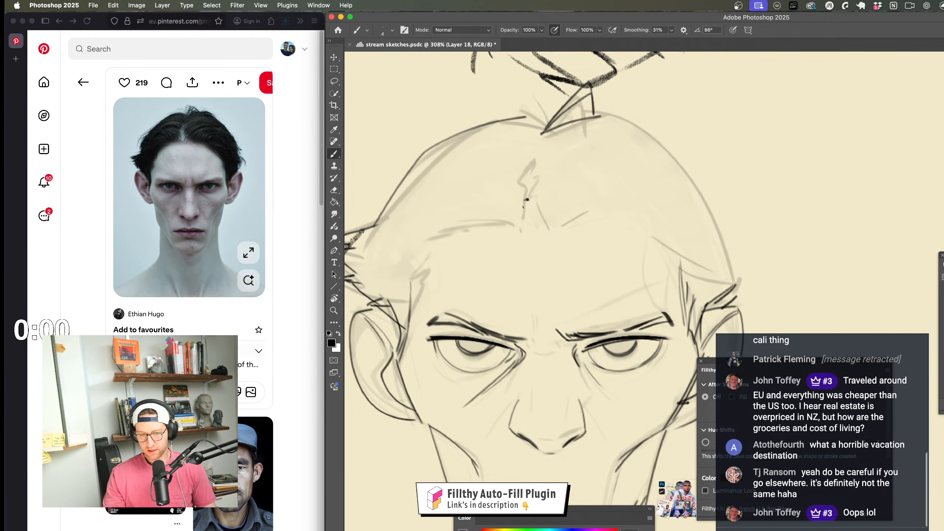
Step: Ink the jagged hair parting from below the crown down to the middle of the hairline
{"action": "mouse_move", "coordinate": [535, 209]}
{"action": "left_mouse_down"}
{"action": "mouse_move", "coordinate": [505, 196]}
{"action": "mouse_move", "coordinate": [535, 182]}
{"action": "mouse_move", "coordinate": [540, 144]}
{"action": "left_mouse_up"}
{"action": "mouse_move", "coordinate": [528, 183]}
{"action": "left_mouse_down"}
{"action": "mouse_move", "coordinate": [539, 153]}
{"action": "mouse_move", "coordinate": [534, 173]}
{"action": "left_mouse_up"}
{"action": "left_click_drag", "start_coordinate": [537, 190], "coordinate": [551, 207]}
{"action": "key", "text": "z"}
{"action": "mouse_move", "coordinate": [586, 257]}
{"action": "left_mouse_down"}
{"action": "mouse_move", "coordinate": [554, 261]}
{"action": "mouse_move", "coordinate": [605, 262]}
{"action": "left_mouse_up"}
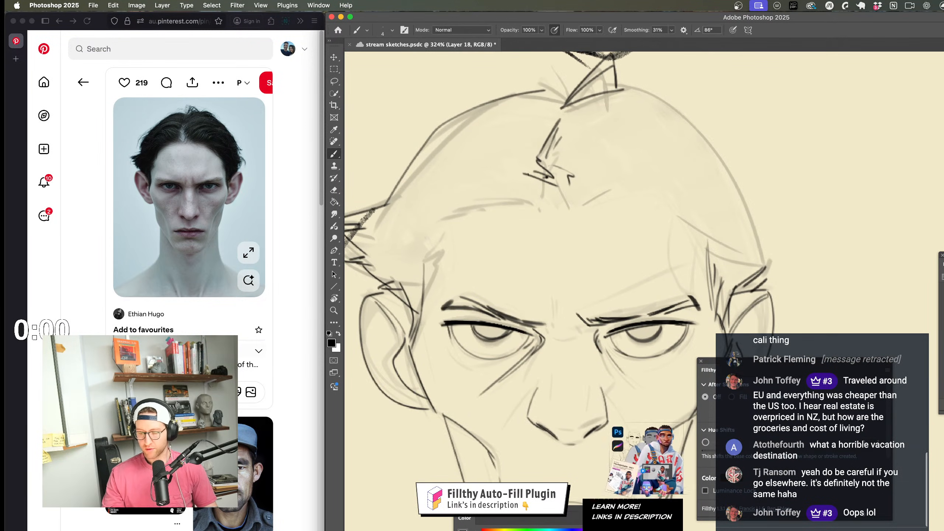
Step: Ink the hairline across the forehead, running from the parting out toward both temples
{"action": "mouse_move", "coordinate": [510, 189]}
{"action": "left_mouse_down"}
{"action": "mouse_move", "coordinate": [435, 242]}
{"action": "mouse_move", "coordinate": [372, 257]}
{"action": "mouse_move", "coordinate": [623, 294]}
{"action": "mouse_move", "coordinate": [601, 292]}
{"action": "left_mouse_up"}
{"action": "key", "text": "z"}
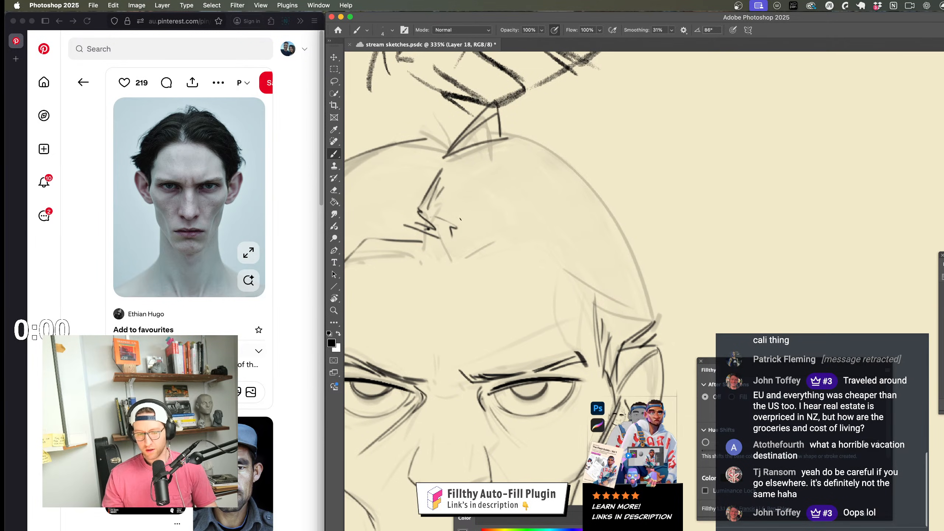
{"action": "key", "text": "b"}
{"action": "mouse_move", "coordinate": [455, 241]}
{"action": "left_mouse_down"}
{"action": "mouse_move", "coordinate": [524, 224]}
{"action": "mouse_move", "coordinate": [570, 253]}
{"action": "left_mouse_up"}
{"action": "left_click_drag", "start_coordinate": [606, 292], "coordinate": [600, 289]}
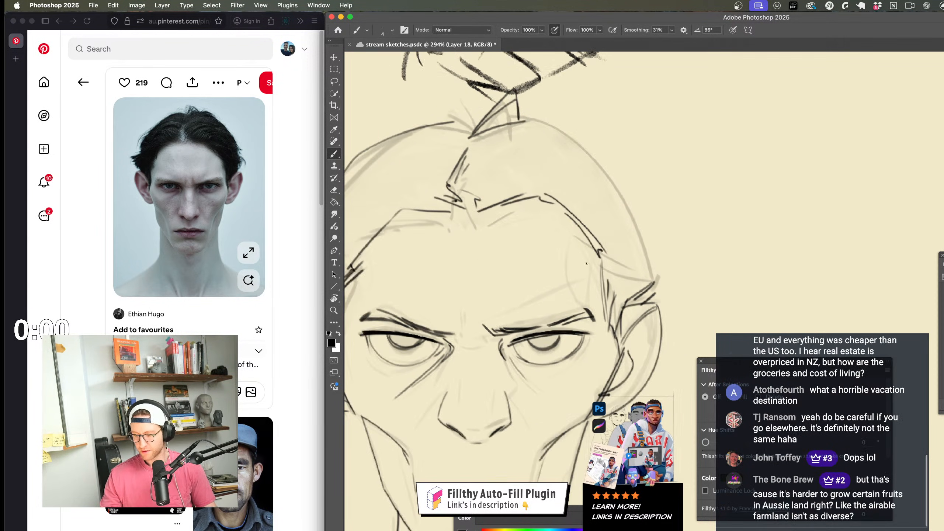
Step: Ink the temple edges of the hair on both sides with short strokes running down toward the brows
{"action": "mouse_move", "coordinate": [589, 252]}
{"action": "left_mouse_down"}
{"action": "mouse_move", "coordinate": [586, 299]}
{"action": "mouse_move", "coordinate": [674, 278]}
{"action": "left_mouse_up"}
{"action": "left_click_drag", "start_coordinate": [452, 235], "coordinate": [438, 292]}
{"action": "key", "text": "z"}
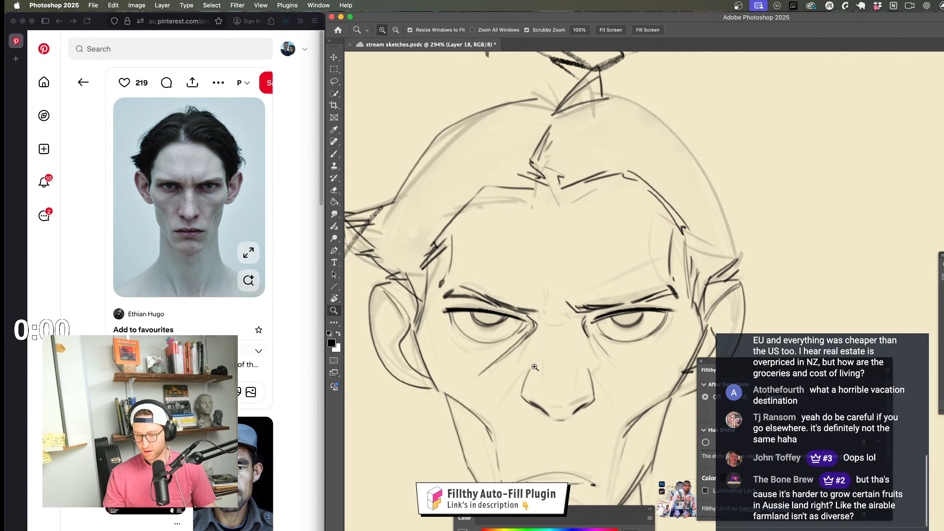
Step: Add short slanted creases on both sides beneath the lower lip, undoing a misplaced stroke
{"action": "mouse_move", "coordinate": [532, 323]}
{"action": "left_mouse_down"}
{"action": "mouse_move", "coordinate": [483, 329]}
{"action": "mouse_move", "coordinate": [590, 354]}
{"action": "mouse_move", "coordinate": [564, 374]}
{"action": "mouse_move", "coordinate": [586, 326]}
{"action": "mouse_move", "coordinate": [518, 335]}
{"action": "mouse_move", "coordinate": [533, 315]}
{"action": "left_mouse_up"}
{"action": "key", "text": "b"}
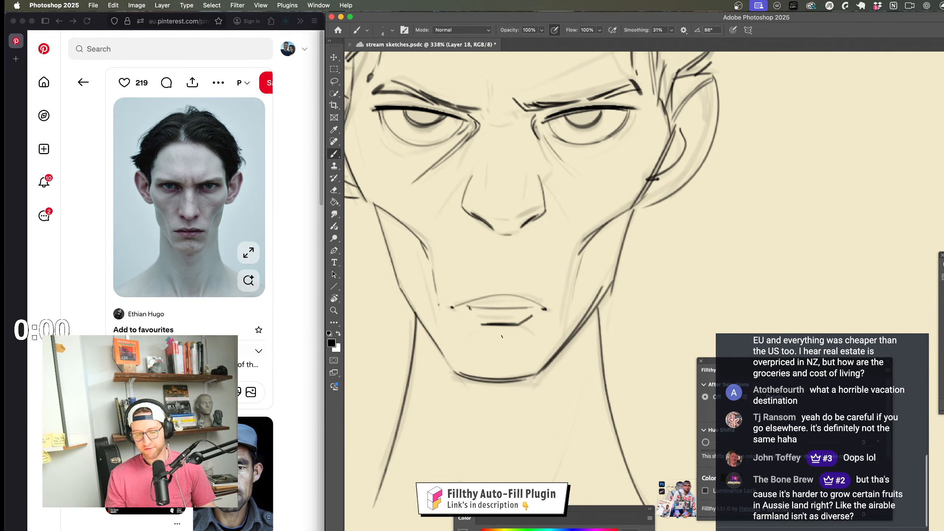
{"action": "key", "text": "ctrl+z"}
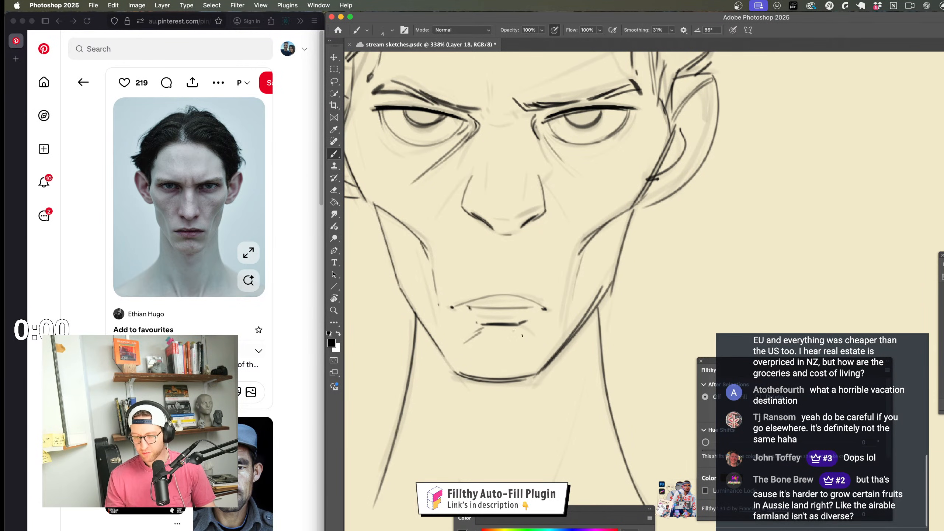
{"action": "left_click_drag", "start_coordinate": [515, 331], "coordinate": [539, 348]}
{"action": "left_click_drag", "start_coordinate": [580, 259], "coordinate": [562, 329]}
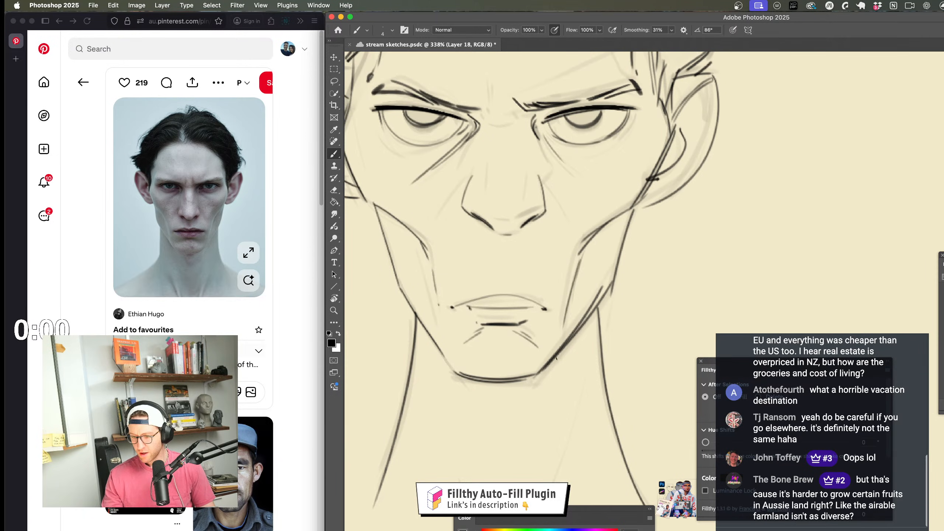
Step: Reinforce the outer cheek and jaw lines on both sides of the face, from the ears toward the chin
{"action": "key", "text": "z"}
{"action": "mouse_move", "coordinate": [563, 390]}
{"action": "left_mouse_down"}
{"action": "mouse_move", "coordinate": [534, 390]}
{"action": "mouse_move", "coordinate": [571, 375]}
{"action": "mouse_move", "coordinate": [558, 327]}
{"action": "left_mouse_up"}
{"action": "key", "text": "b"}
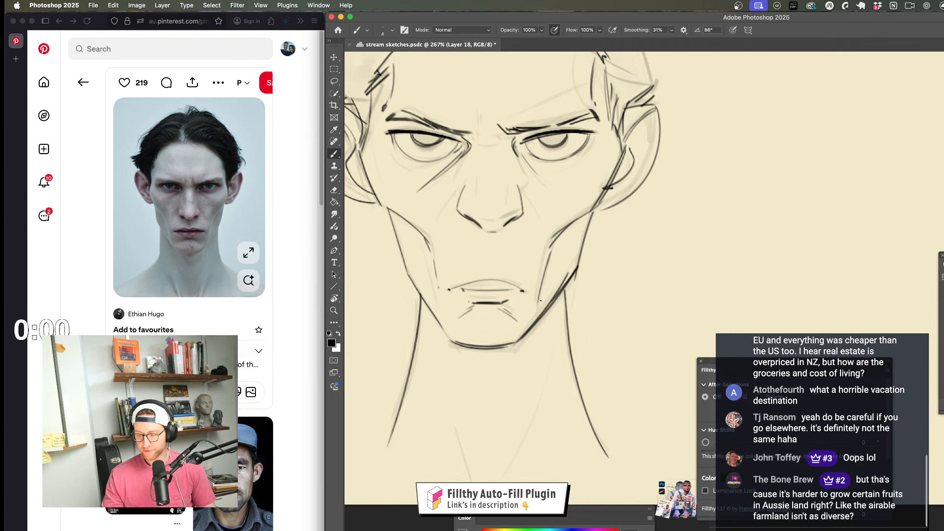
{"action": "left_click_drag", "start_coordinate": [594, 209], "coordinate": [568, 279]}
{"action": "mouse_move", "coordinate": [388, 210]}
{"action": "left_mouse_down"}
{"action": "mouse_move", "coordinate": [420, 301]}
{"action": "mouse_move", "coordinate": [455, 342]}
{"action": "left_mouse_up"}
Step: Fill the irises of both eyes with solid black beneath the upper lids
{"action": "key", "text": "z"}
{"action": "mouse_move", "coordinate": [594, 269]}
{"action": "left_mouse_down"}
{"action": "mouse_move", "coordinate": [567, 269]}
{"action": "mouse_move", "coordinate": [584, 225]}
{"action": "left_mouse_up"}
{"action": "key", "text": "b"}
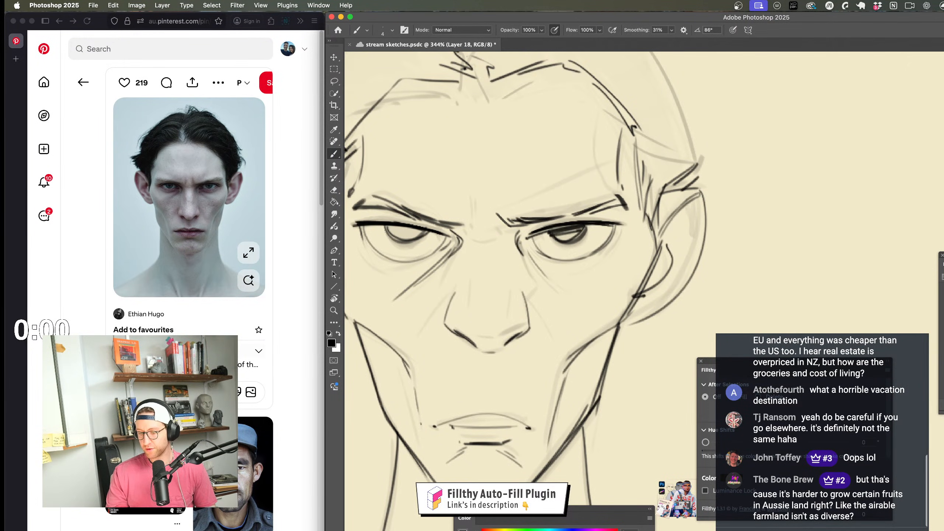
{"action": "key", "text": "h"}
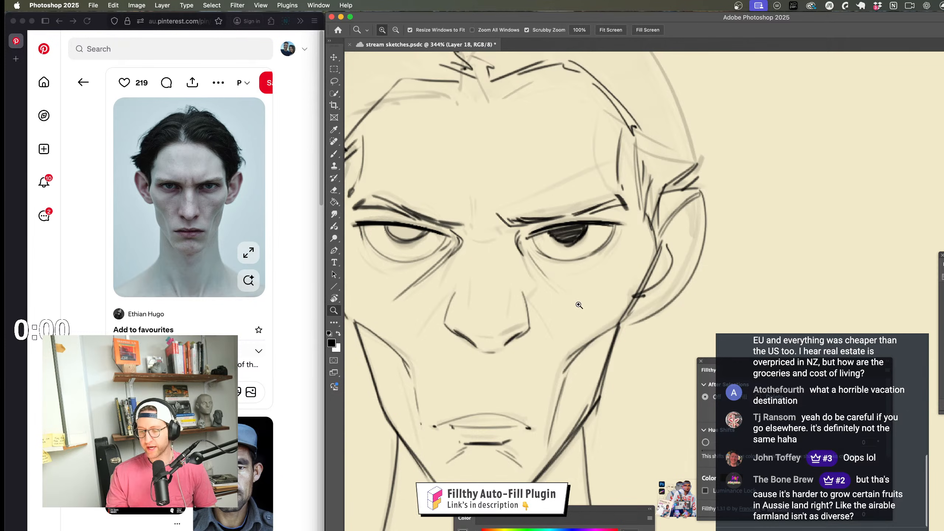
{"action": "left_click_drag", "start_coordinate": [572, 242], "coordinate": [586, 255]}
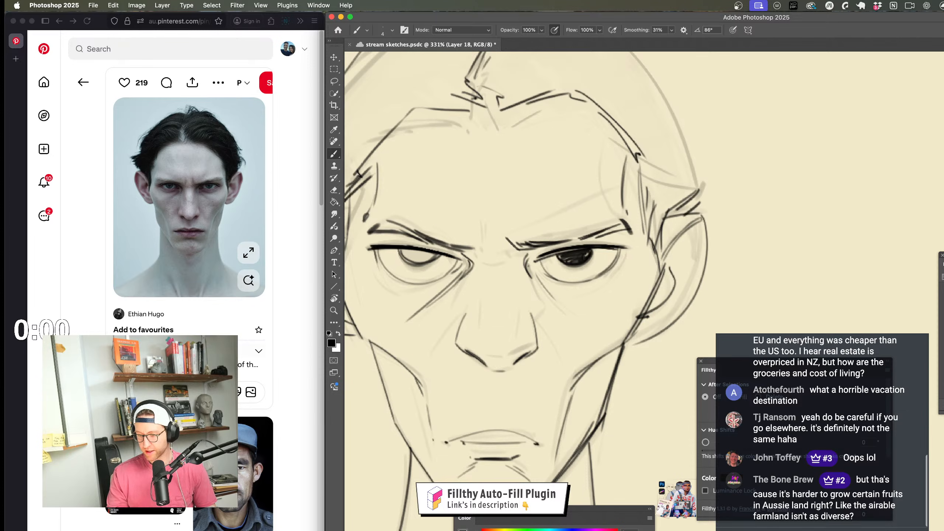
{"action": "mouse_move", "coordinate": [596, 302]}
{"action": "left_mouse_down"}
{"action": "mouse_move", "coordinate": [562, 295]}
{"action": "mouse_move", "coordinate": [597, 298]}
{"action": "left_mouse_up"}
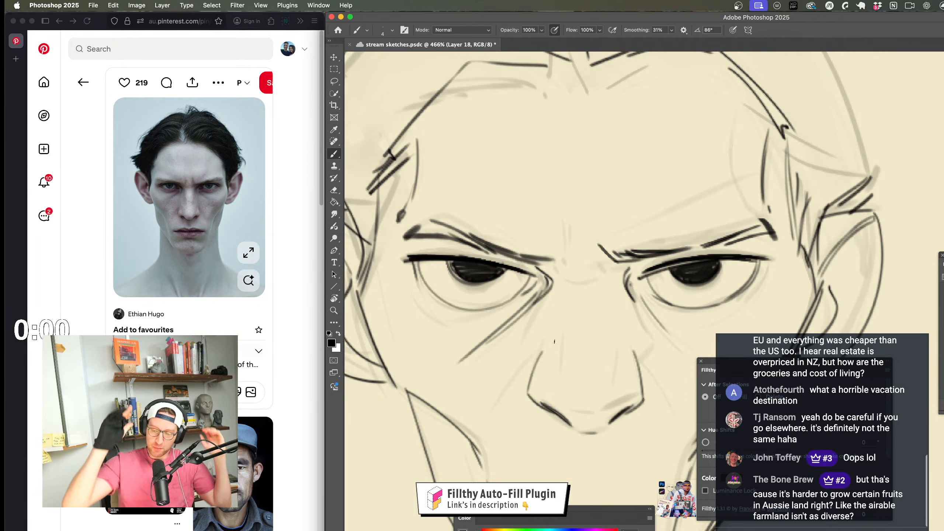
Step: Thicken the inner fold lines of both ears with dark accent strokes
{"action": "mouse_move", "coordinate": [617, 421]}
{"action": "left_mouse_down"}
{"action": "mouse_move", "coordinate": [597, 421]}
{"action": "mouse_move", "coordinate": [546, 348]}
{"action": "mouse_move", "coordinate": [531, 359]}
{"action": "mouse_move", "coordinate": [560, 338]}
{"action": "left_mouse_up"}
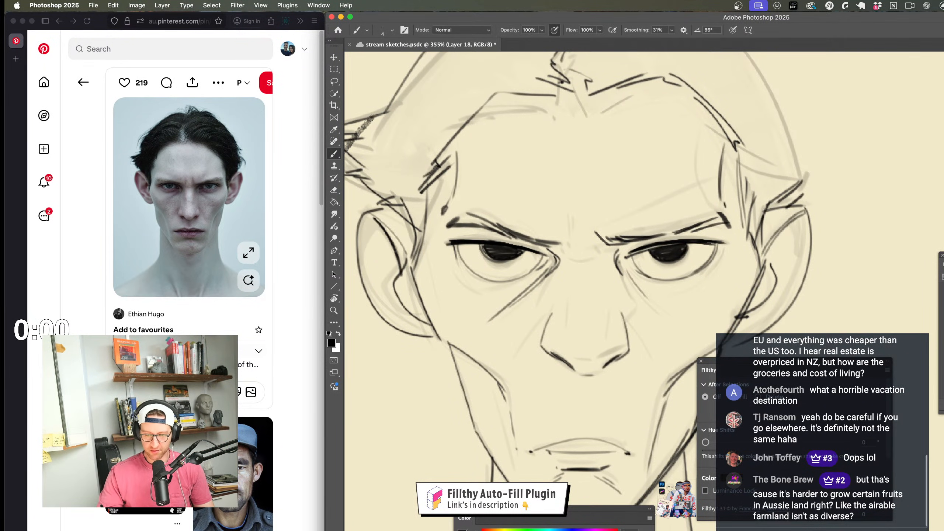
{"action": "left_click_drag", "start_coordinate": [477, 333], "coordinate": [390, 340]}
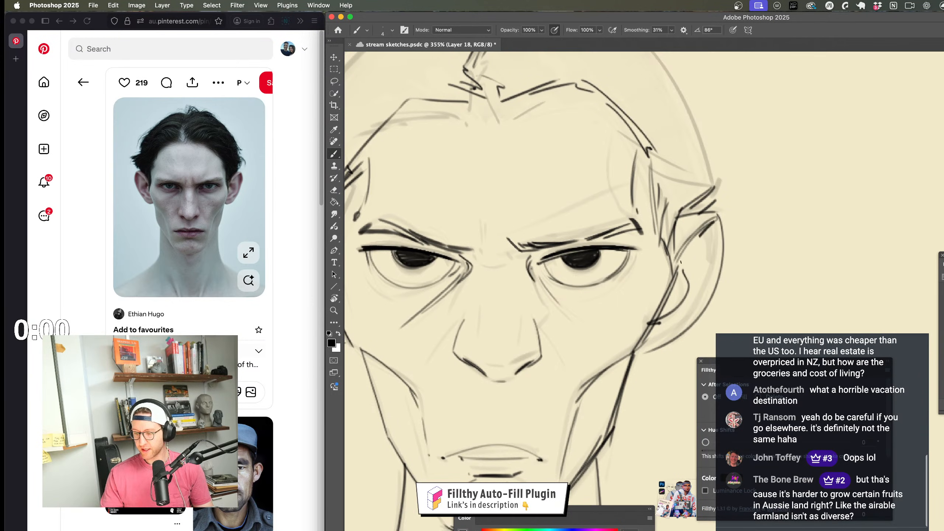
{"action": "mouse_move", "coordinate": [686, 252]}
{"action": "left_mouse_down"}
{"action": "mouse_move", "coordinate": [631, 256]}
{"action": "mouse_move", "coordinate": [615, 380]}
{"action": "mouse_move", "coordinate": [632, 371]}
{"action": "mouse_move", "coordinate": [594, 368]}
{"action": "mouse_move", "coordinate": [572, 351]}
{"action": "mouse_move", "coordinate": [595, 350]}
{"action": "left_mouse_up"}
Step: Ink the slanted neck muscle lines converging on the pit of the neck, replacing the overlong first stroke
{"action": "key", "text": "b"}
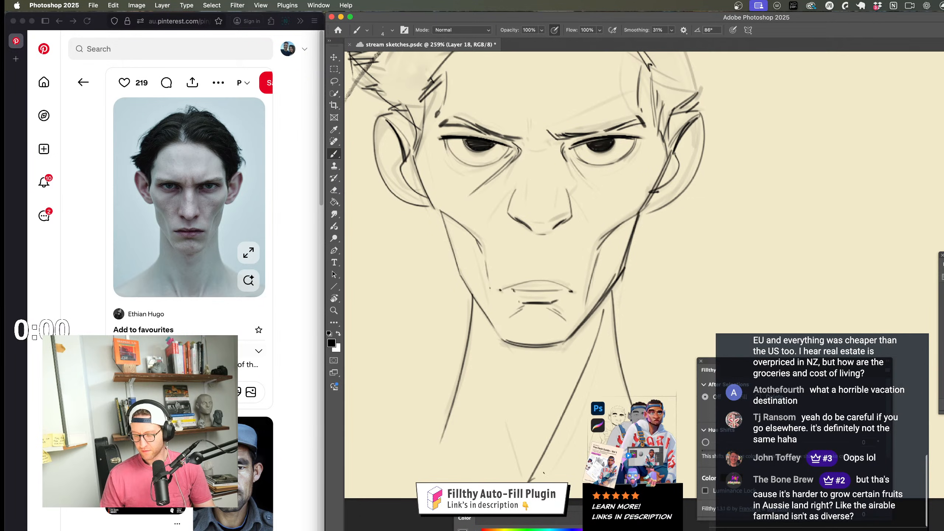
{"action": "key", "text": "ctrl+z"}
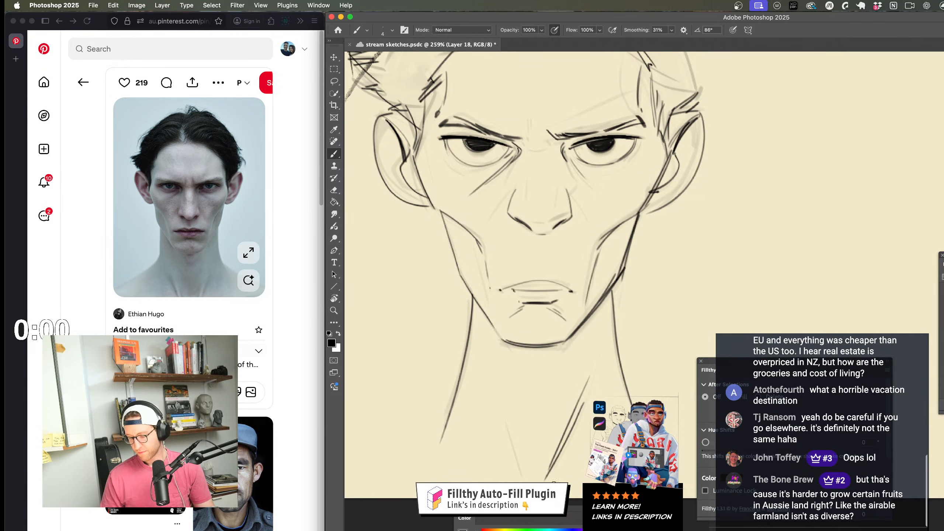
{"action": "mouse_move", "coordinate": [554, 482]}
{"action": "left_mouse_down"}
{"action": "mouse_move", "coordinate": [520, 428]}
{"action": "mouse_move", "coordinate": [572, 402]}
{"action": "left_mouse_up"}
{"action": "left_click_drag", "start_coordinate": [483, 298], "coordinate": [496, 357]}
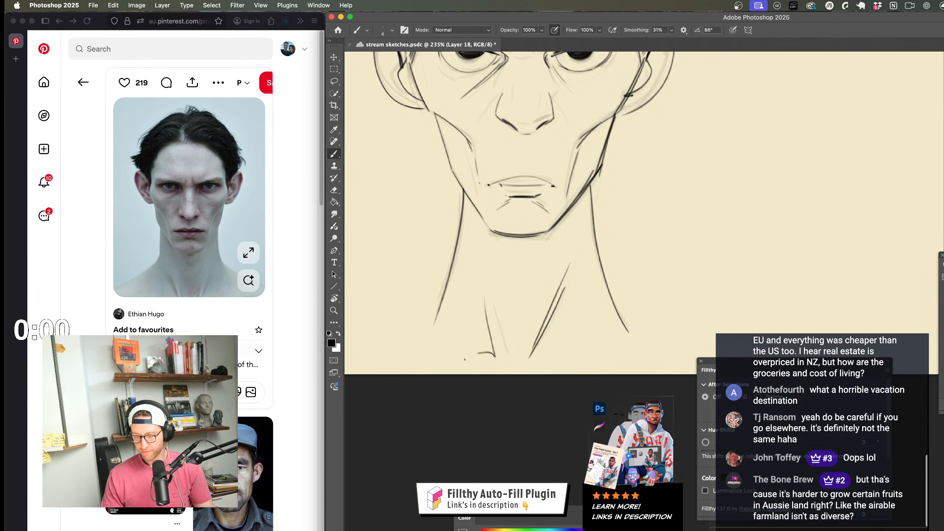
Step: Extend the neck outline into sloping shoulder lines on both sides and mark the collarbones
{"action": "mouse_move", "coordinate": [456, 245]}
{"action": "left_mouse_down"}
{"action": "mouse_move", "coordinate": [441, 286]}
{"action": "mouse_move", "coordinate": [365, 334]}
{"action": "left_mouse_up"}
{"action": "mouse_move", "coordinate": [599, 258]}
{"action": "left_mouse_down"}
{"action": "mouse_move", "coordinate": [654, 319]}
{"action": "mouse_move", "coordinate": [615, 388]}
{"action": "mouse_move", "coordinate": [436, 352]}
{"action": "left_mouse_up"}
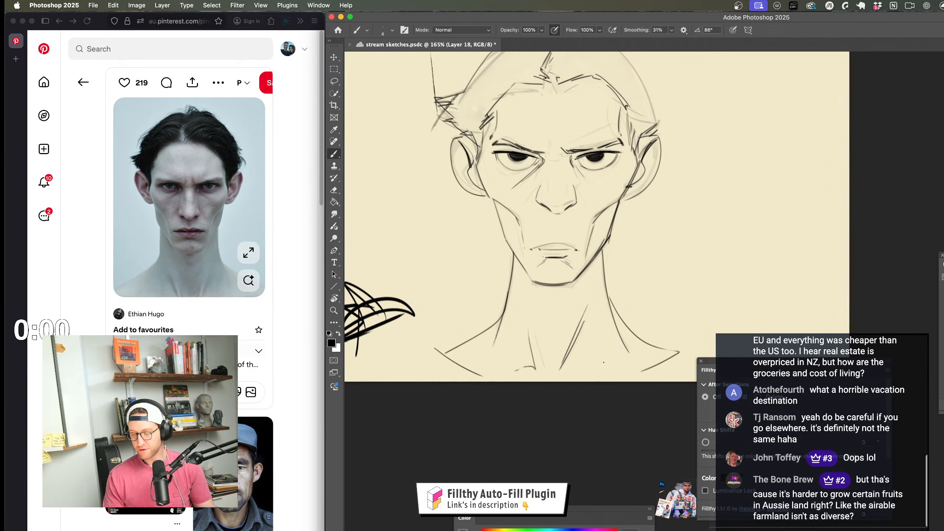
Step: Connect the hair parting up to the crown tuft with short jagged strokes
{"action": "left_click_drag", "start_coordinate": [604, 362], "coordinate": [520, 223]}
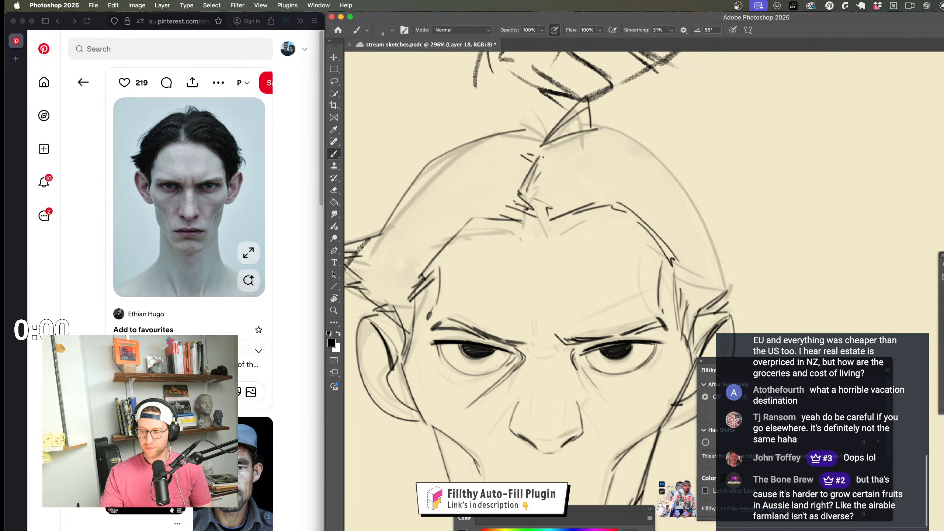
{"action": "left_click_drag", "start_coordinate": [545, 148], "coordinate": [569, 298]}
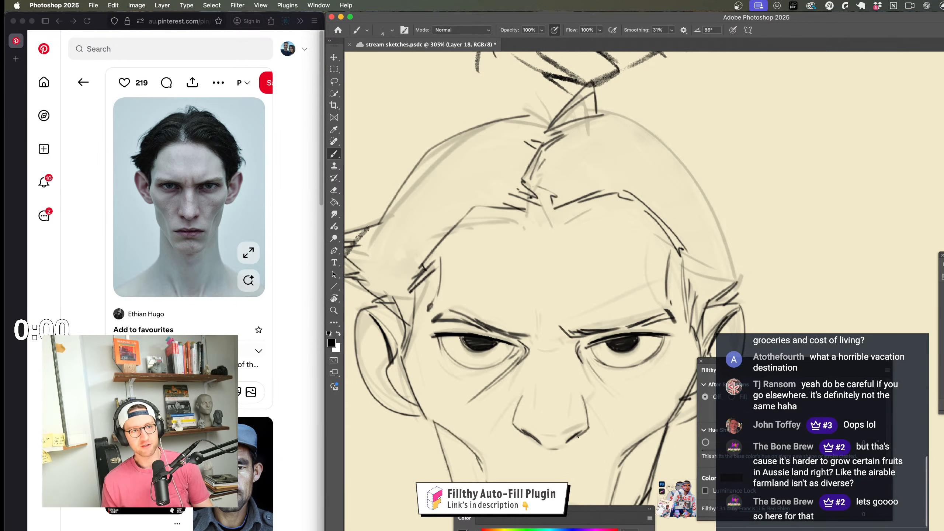
Step: Add small crease strokes at the outer corner of the right-hand eye
{"action": "scroll", "coordinate": [577, 436], "scroll_direction": "down", "scroll_amount": 1}
{"action": "key", "text": "z"}
{"action": "left_click_drag", "start_coordinate": [557, 372], "coordinate": [529, 293]}
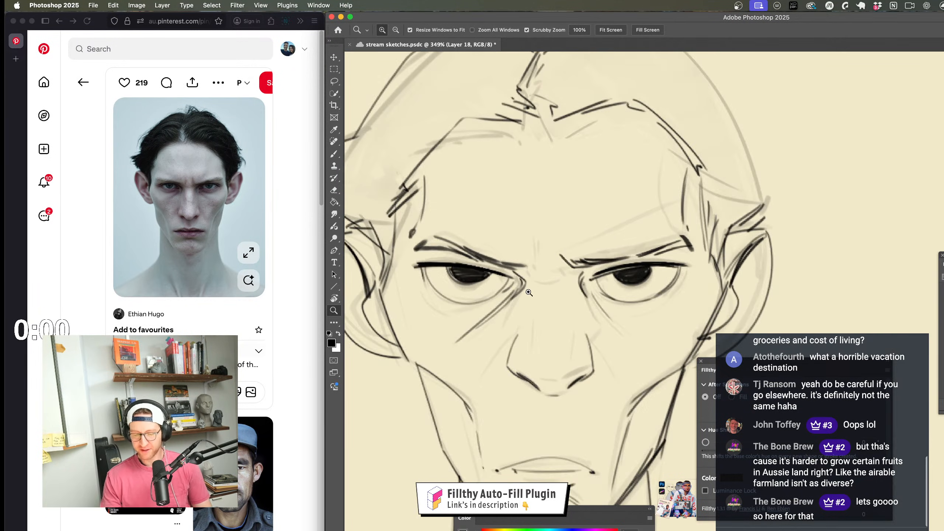
{"action": "key", "text": "b"}
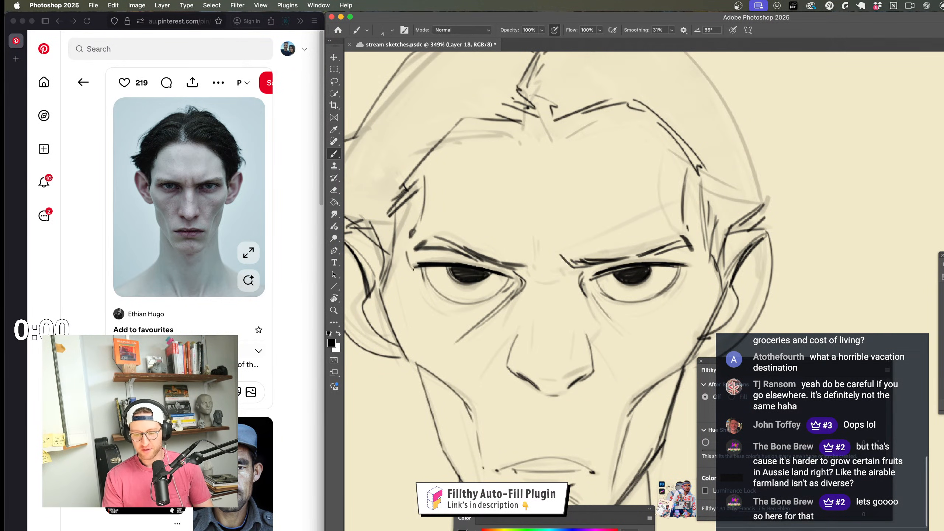
{"action": "scroll", "coordinate": [694, 276], "scroll_direction": "down", "scroll_amount": 3}
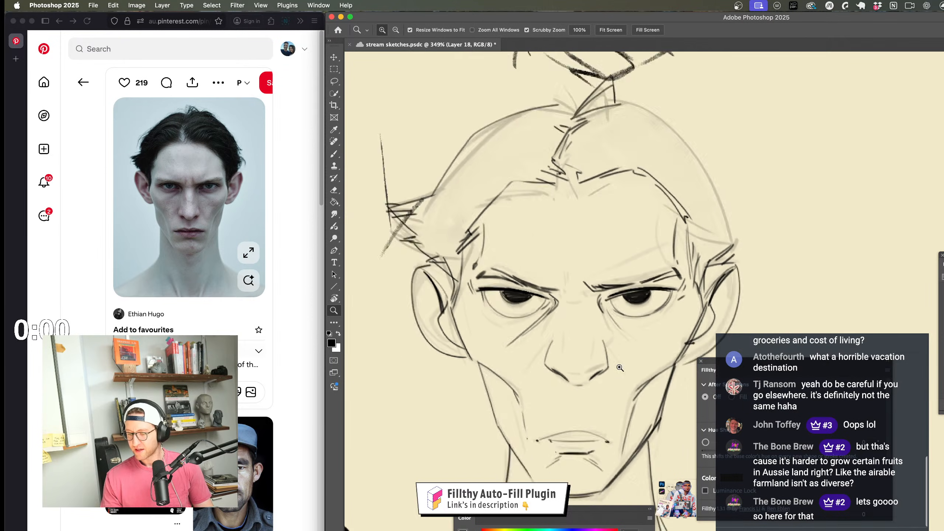
{"action": "scroll", "coordinate": [695, 276], "scroll_direction": "up", "scroll_amount": 3}
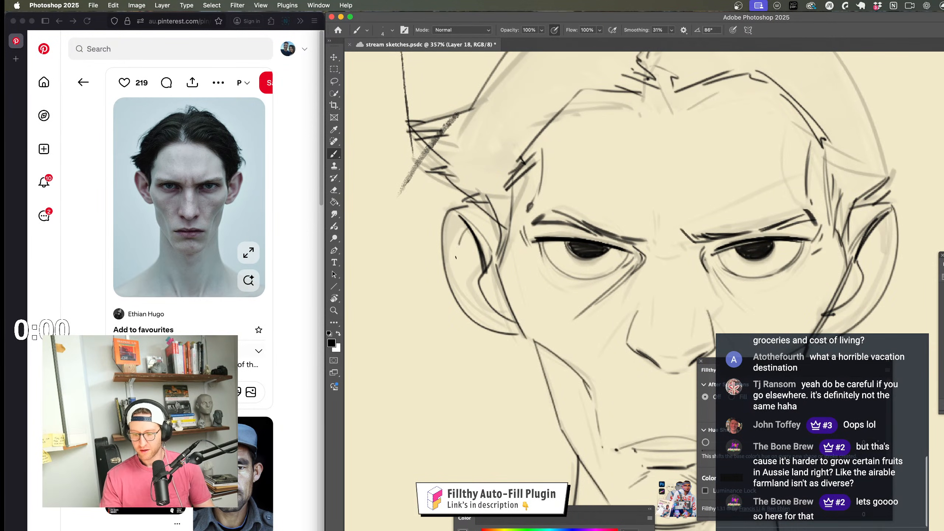
Step: Ink a short diagonal crease on the left cheek beside the nose
{"action": "left_click_drag", "start_coordinate": [539, 348], "coordinate": [399, 352]}
{"action": "left_click_drag", "start_coordinate": [740, 256], "coordinate": [685, 322]}
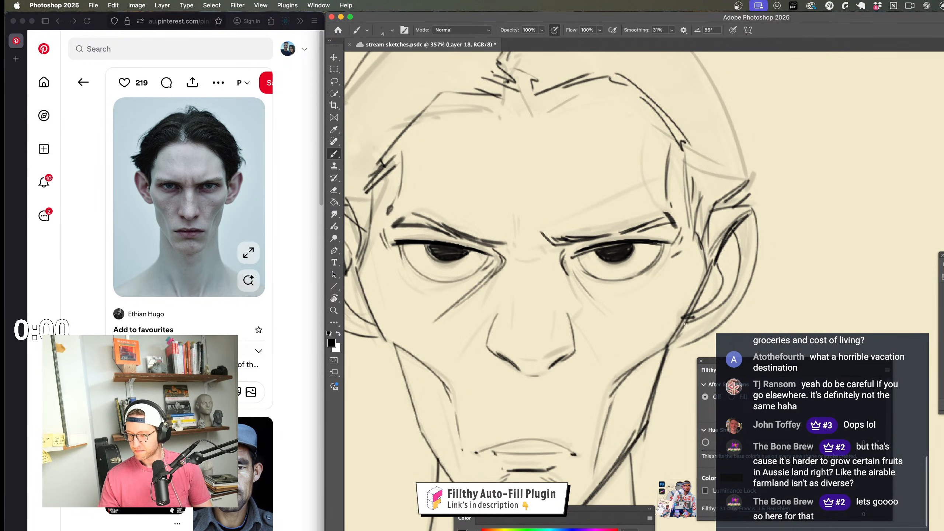
{"action": "scroll", "coordinate": [680, 358], "scroll_direction": "down", "scroll_amount": 3}
{"action": "scroll", "coordinate": [472, 325], "scroll_direction": "up", "scroll_amount": 3}
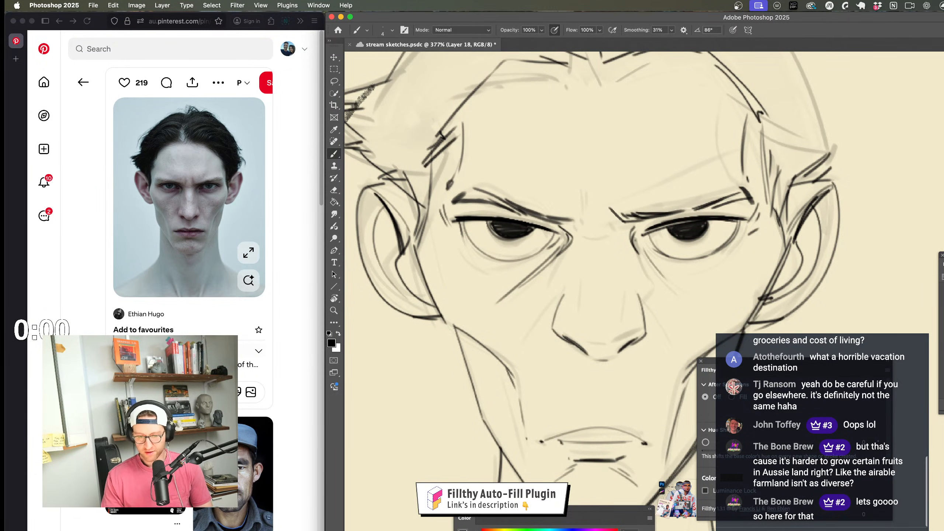
{"action": "left_click_drag", "start_coordinate": [460, 336], "coordinate": [481, 401]}
{"action": "left_click_drag", "start_coordinate": [534, 414], "coordinate": [425, 354]}
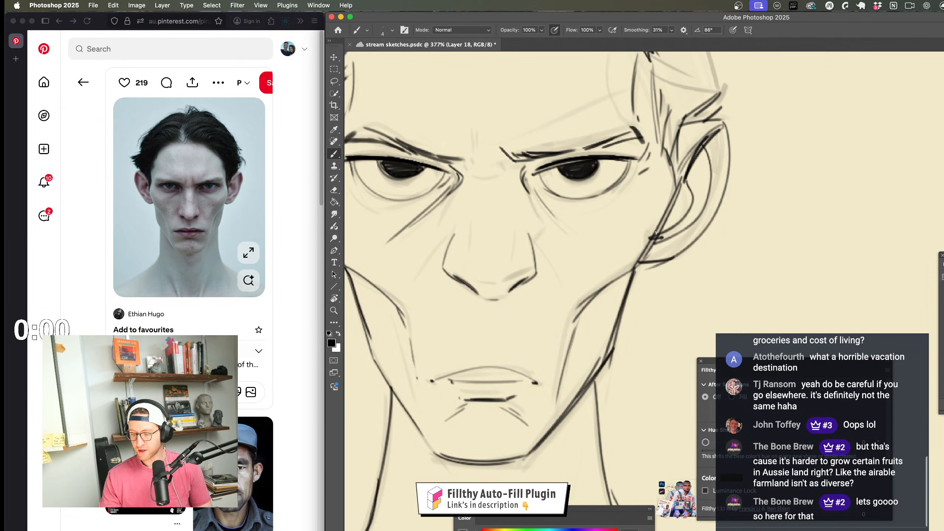
{"action": "key", "text": "z"}
{"action": "scroll", "coordinate": [568, 371], "scroll_direction": "down", "scroll_amount": 5}
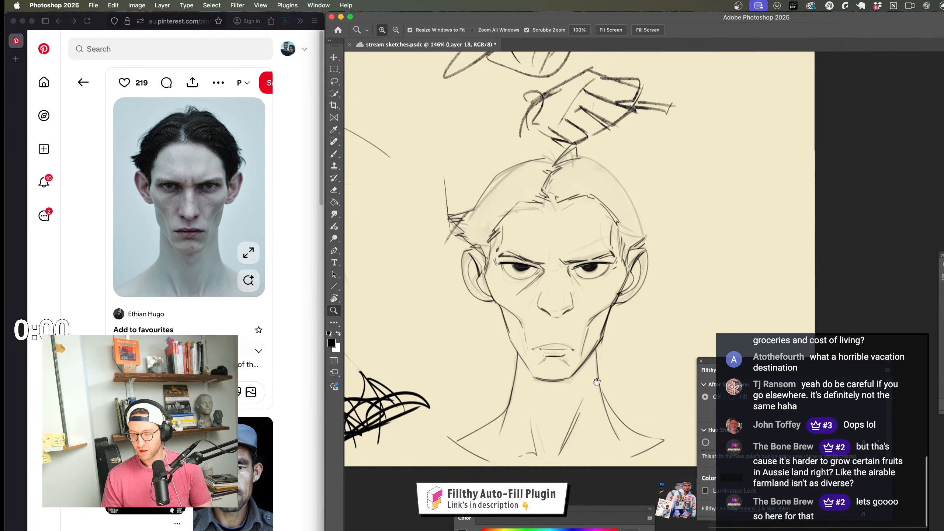
{"action": "scroll", "coordinate": [568, 370], "scroll_direction": "up", "scroll_amount": 5}
{"action": "key", "text": "b"}
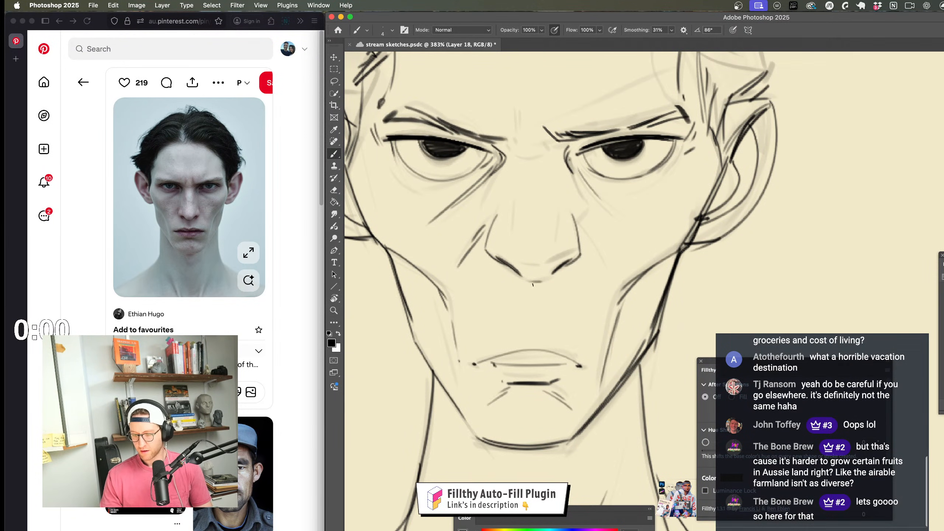
Step: Mark the philtrum with a short stroke and ink the right-hand crown outline down to a loose lock above the ear
{"action": "scroll", "coordinate": [538, 323], "scroll_direction": "down", "scroll_amount": 5}
{"action": "scroll", "coordinate": [473, 163], "scroll_direction": "up", "scroll_amount": 3}
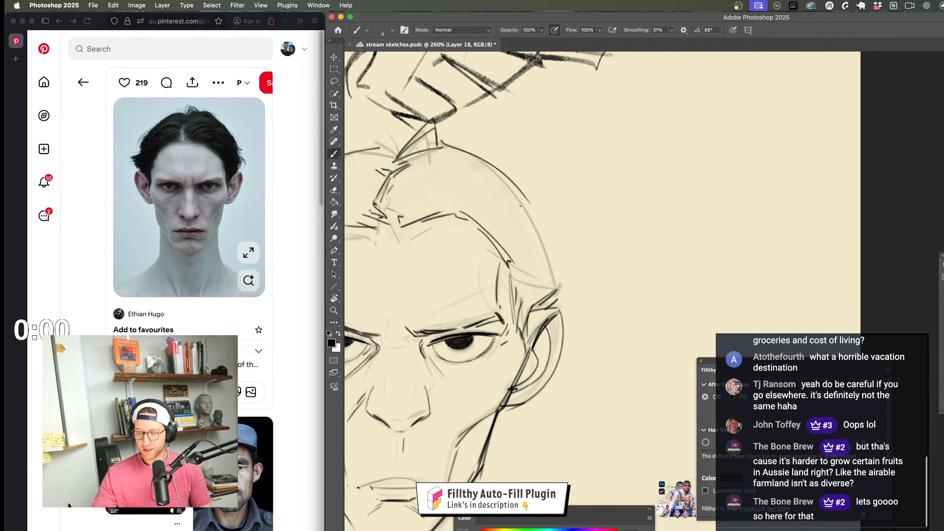
{"action": "key", "text": "z"}
{"action": "scroll", "coordinate": [554, 271], "scroll_direction": "down", "scroll_amount": 4}
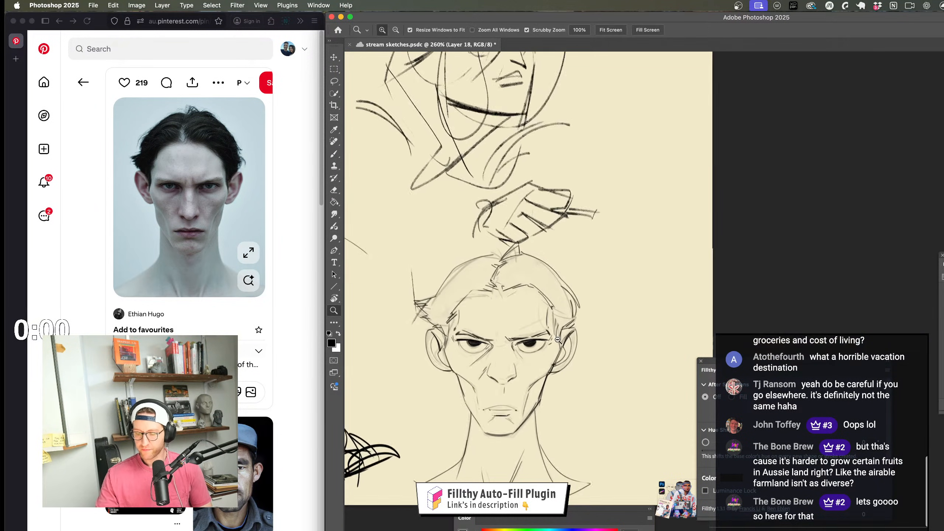
{"action": "scroll", "coordinate": [596, 333], "scroll_direction": "up", "scroll_amount": 4}
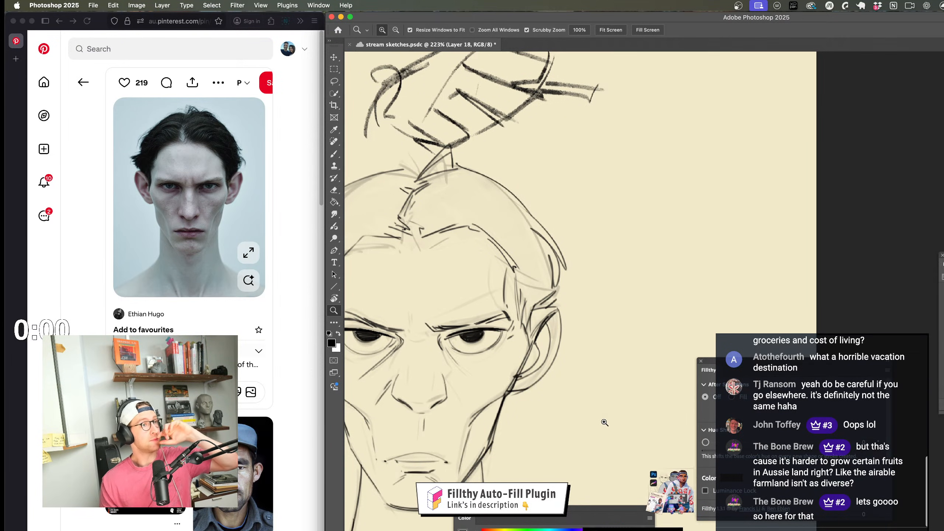
Step: Sketch arched hair strands sweeping left from the parting over the crown
{"action": "scroll", "coordinate": [579, 407], "scroll_direction": "down", "scroll_amount": 6}
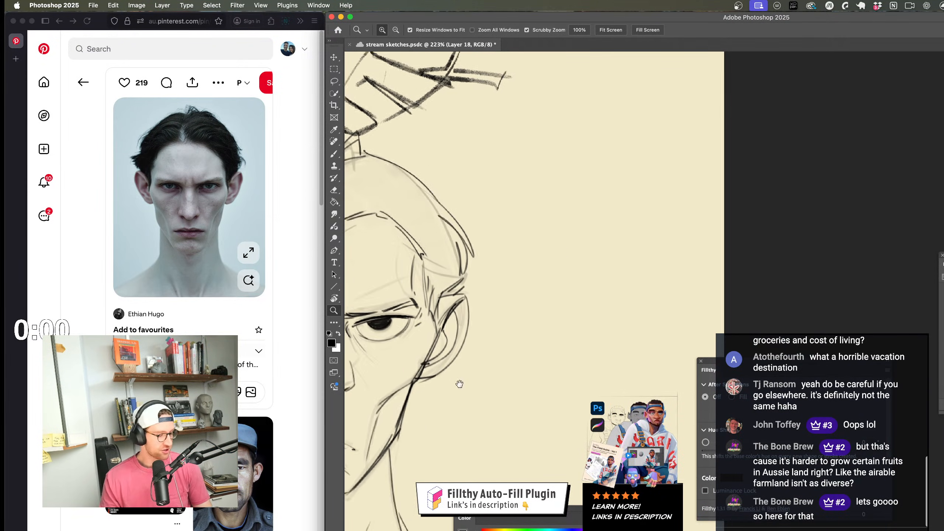
{"action": "scroll", "coordinate": [483, 320], "scroll_direction": "up", "scroll_amount": 6}
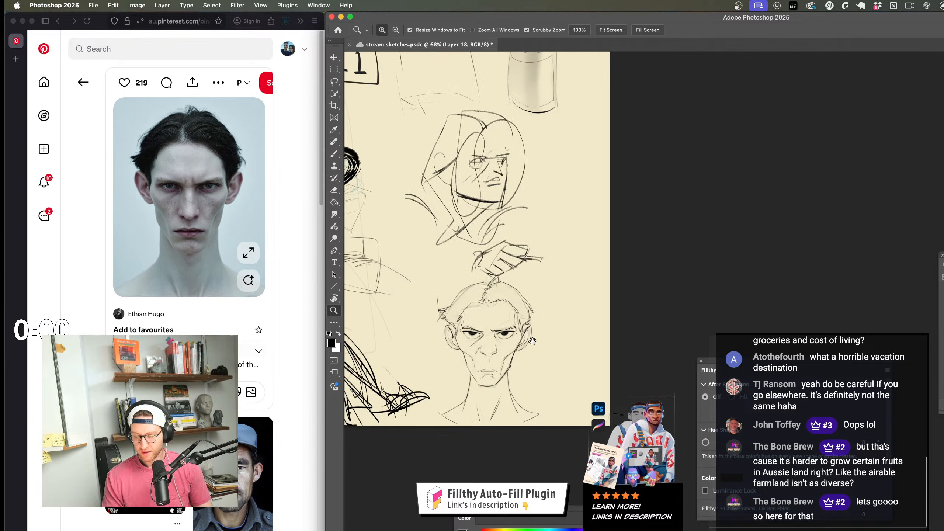
{"action": "key", "text": "b"}
{"action": "mouse_move", "coordinate": [503, 312]}
{"action": "left_mouse_down"}
{"action": "mouse_move", "coordinate": [482, 288]}
{"action": "mouse_move", "coordinate": [396, 294]}
{"action": "left_mouse_up"}
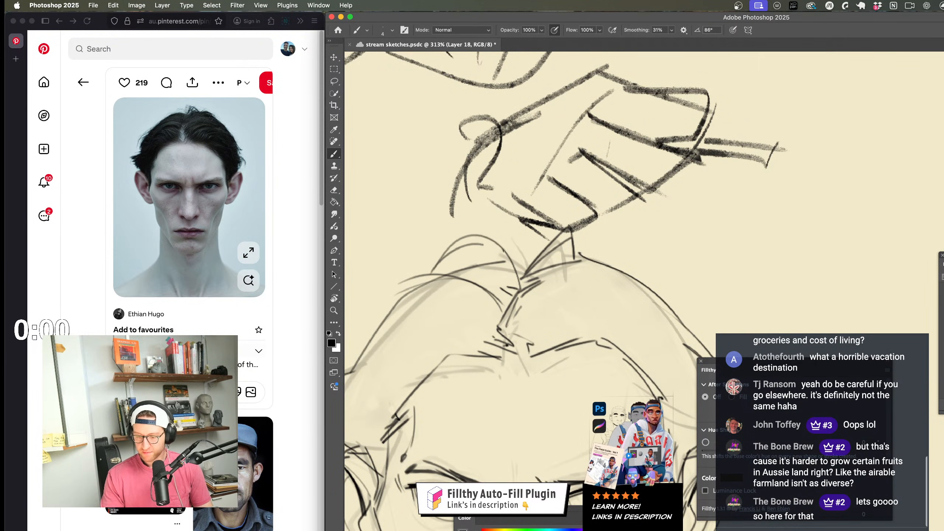
{"action": "key", "text": "z"}
{"action": "scroll", "coordinate": [490, 306], "scroll_direction": "down", "scroll_amount": 3}
{"action": "scroll", "coordinate": [490, 306], "scroll_direction": "up", "scroll_amount": 3}
{"action": "key", "text": "b"}
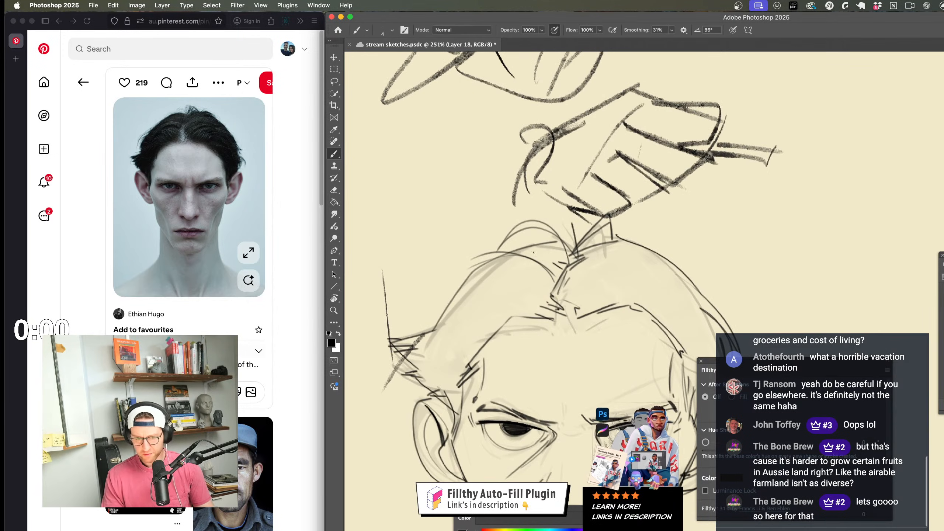
{"action": "left_click_drag", "start_coordinate": [512, 265], "coordinate": [423, 333]}
{"action": "left_click_drag", "start_coordinate": [545, 268], "coordinate": [424, 331]}
{"action": "scroll", "coordinate": [574, 295], "scroll_direction": "right", "scroll_amount": 5}
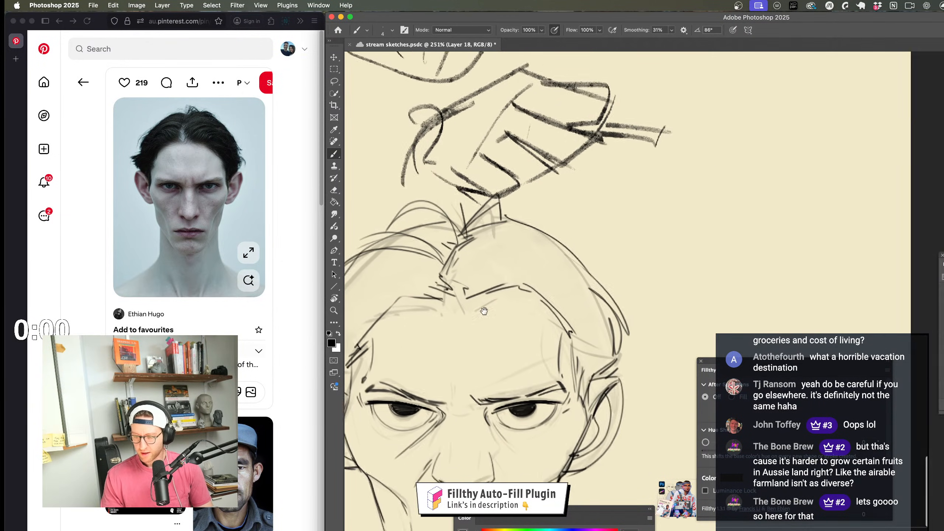
Step: Ink long side-hair strokes running from the right-hand crown edge down to the top of the ear
{"action": "mouse_move", "coordinate": [458, 248]}
{"action": "left_mouse_down"}
{"action": "mouse_move", "coordinate": [577, 276]}
{"action": "mouse_move", "coordinate": [588, 289]}
{"action": "left_mouse_up"}
{"action": "mouse_move", "coordinate": [576, 264]}
{"action": "left_mouse_down"}
{"action": "mouse_move", "coordinate": [480, 234]}
{"action": "mouse_move", "coordinate": [456, 249]}
{"action": "left_mouse_up"}
{"action": "key", "text": "z"}
{"action": "left_click_drag", "start_coordinate": [592, 294], "coordinate": [539, 294]}
{"action": "key", "text": "space"}
{"action": "left_click_drag", "start_coordinate": [631, 300], "coordinate": [613, 275]}
{"action": "scroll", "coordinate": [614, 269], "scroll_direction": "up", "scroll_amount": 3}
{"action": "scroll", "coordinate": [606, 275], "scroll_direction": "up", "scroll_amount": 2}
{"action": "scroll", "coordinate": [605, 275], "scroll_direction": "right", "scroll_amount": 2}
{"action": "left_click_drag", "start_coordinate": [613, 286], "coordinate": [554, 312]}
{"action": "left_click_drag", "start_coordinate": [569, 264], "coordinate": [580, 264]}
{"action": "left_click_drag", "start_coordinate": [613, 267], "coordinate": [557, 309]}
{"action": "left_click_drag", "start_coordinate": [556, 308], "coordinate": [509, 313]}
{"action": "mouse_move", "coordinate": [509, 313]}
{"action": "left_mouse_down"}
{"action": "mouse_move", "coordinate": [499, 318]}
{"action": "mouse_move", "coordinate": [531, 282]}
{"action": "left_mouse_up"}
{"action": "left_click_drag", "start_coordinate": [478, 309], "coordinate": [519, 307]}
{"action": "key", "text": "b"}
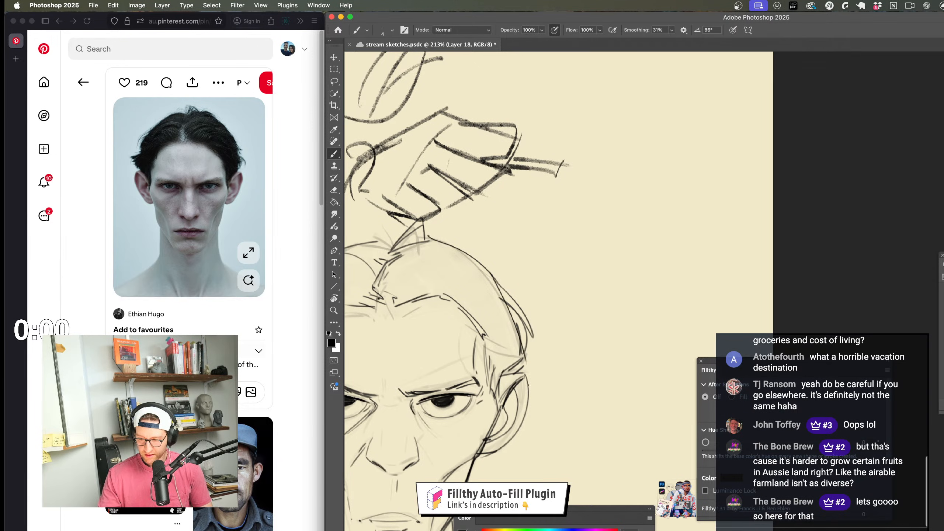
{"action": "left_click_drag", "start_coordinate": [555, 400], "coordinate": [532, 366]}
{"action": "mouse_move", "coordinate": [530, 367]}
{"action": "left_mouse_down"}
{"action": "mouse_move", "coordinate": [591, 358]}
{"action": "mouse_move", "coordinate": [574, 360]}
{"action": "left_mouse_up"}
{"action": "left_click_drag", "start_coordinate": [573, 375], "coordinate": [535, 364]}
{"action": "left_click_drag", "start_coordinate": [522, 365], "coordinate": [562, 364]}
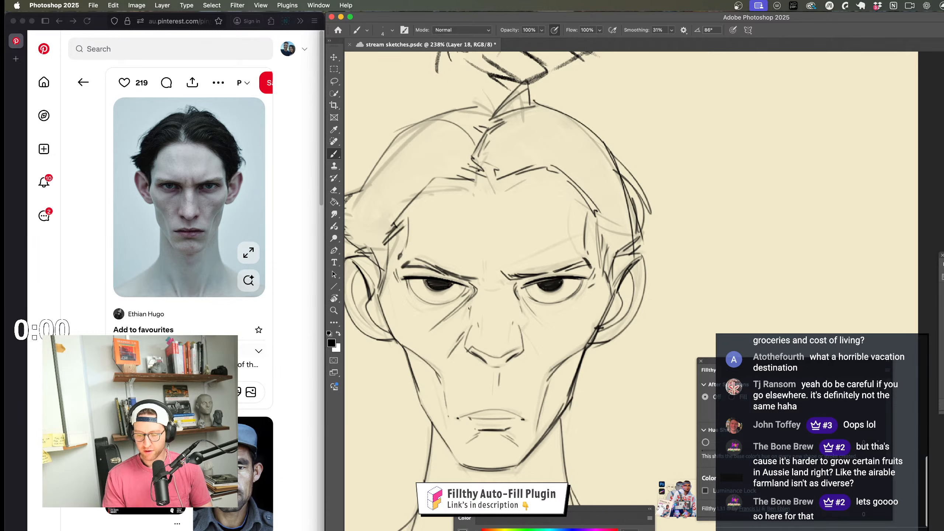
Step: Add small form marks along the nose bridge and at the tip of the nose
{"action": "key", "text": "z"}
{"action": "mouse_move", "coordinate": [543, 334]}
{"action": "left_mouse_down"}
{"action": "mouse_move", "coordinate": [534, 330]}
{"action": "mouse_move", "coordinate": [550, 330]}
{"action": "left_mouse_up"}
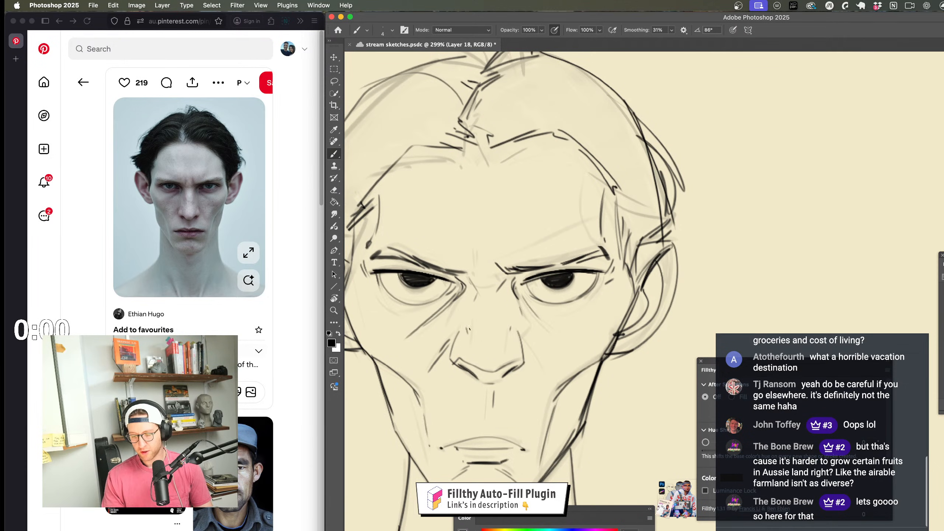
{"action": "key", "text": "z"}
{"action": "mouse_move", "coordinate": [469, 329]}
{"action": "left_mouse_down"}
{"action": "mouse_move", "coordinate": [456, 326]}
{"action": "mouse_move", "coordinate": [521, 333]}
{"action": "left_mouse_up"}
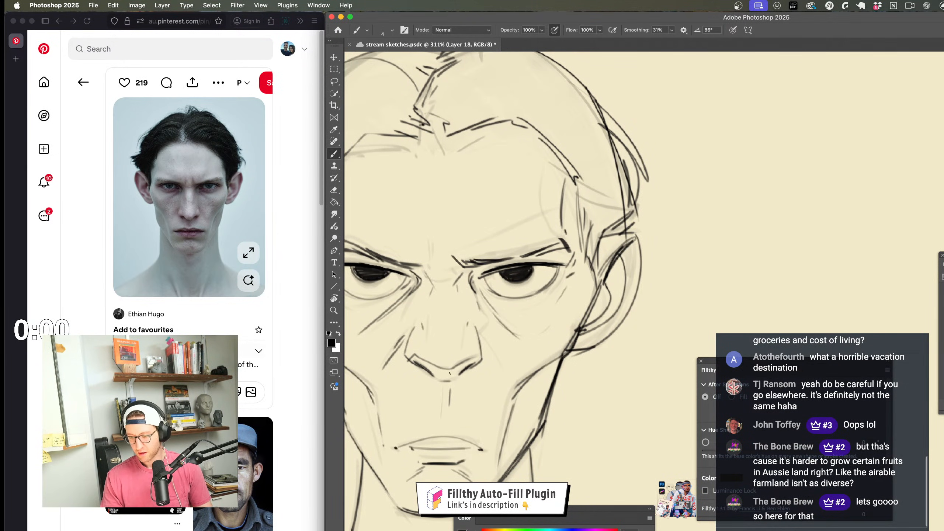
{"action": "key", "text": "z"}
{"action": "mouse_move", "coordinate": [538, 365]}
{"action": "left_mouse_down"}
{"action": "mouse_move", "coordinate": [531, 378]}
{"action": "mouse_move", "coordinate": [521, 338]}
{"action": "mouse_move", "coordinate": [553, 331]}
{"action": "mouse_move", "coordinate": [451, 302]}
{"action": "left_mouse_up"}
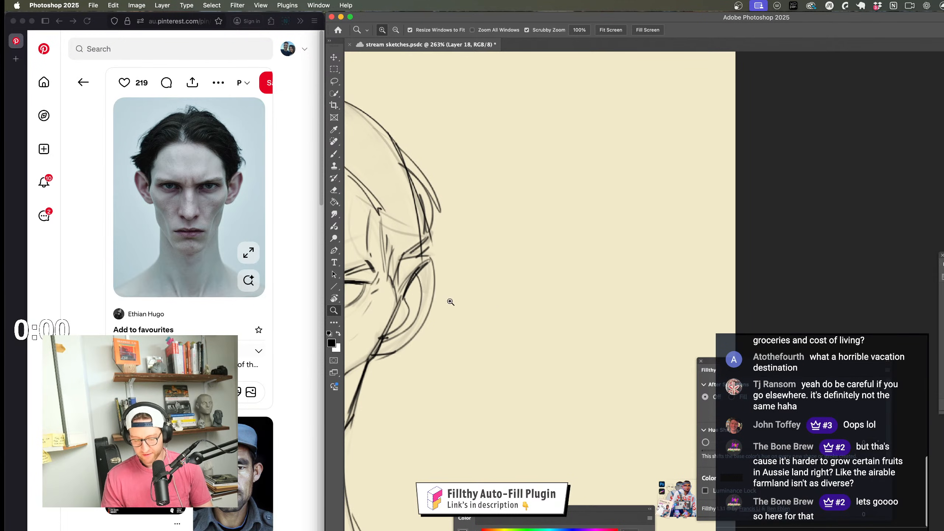
Step: Switch to Pinterest, return to the saved ideas and look through the saved pins for another reference
{"action": "left_click", "coordinate": [83, 82]}
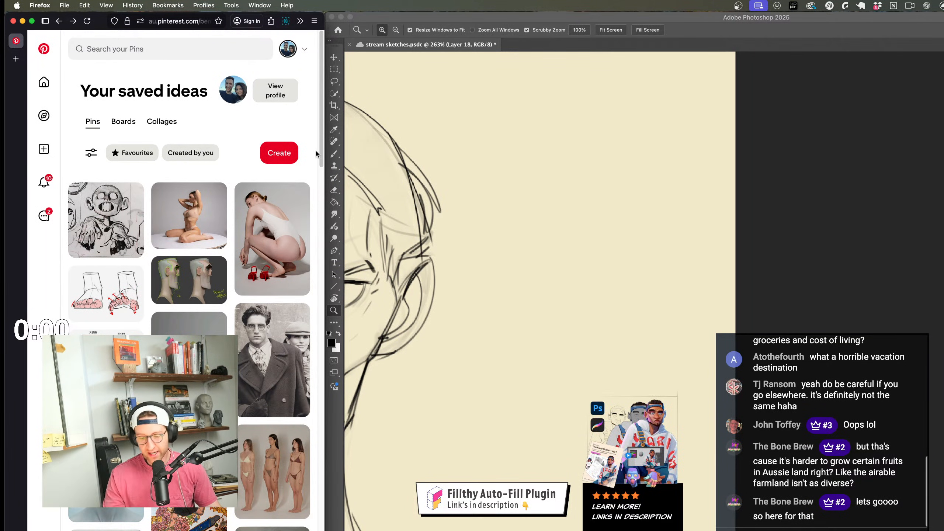
{"action": "left_click_drag", "start_coordinate": [320, 158], "coordinate": [316, 269]}
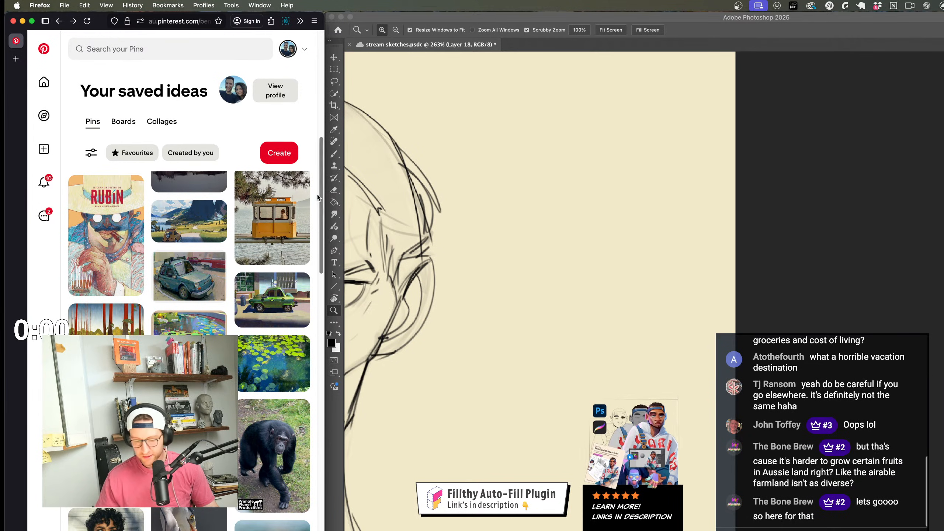
{"action": "scroll", "coordinate": [323, 209], "scroll_direction": "down", "scroll_amount": 3}
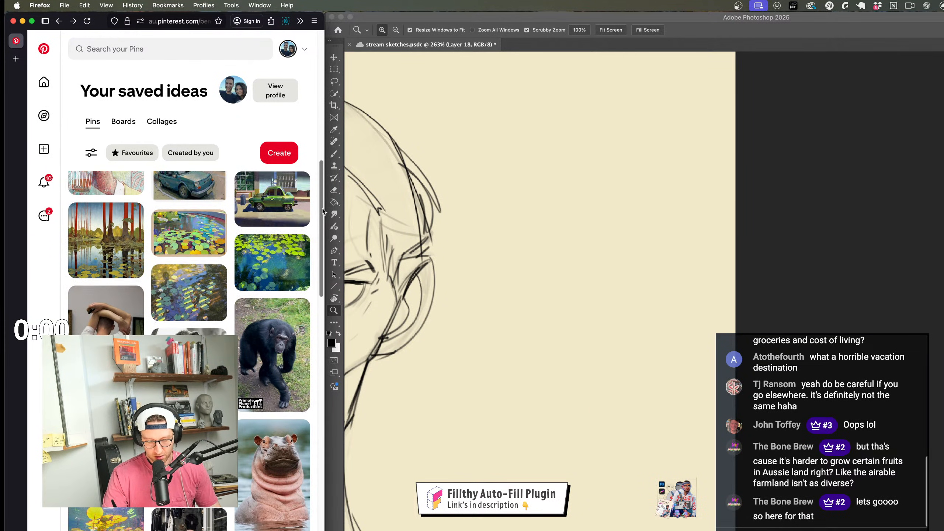
{"action": "left_click_drag", "start_coordinate": [322, 211], "coordinate": [323, 244]}
{"action": "scroll", "coordinate": [322, 244], "scroll_direction": "down", "scroll_amount": 10}
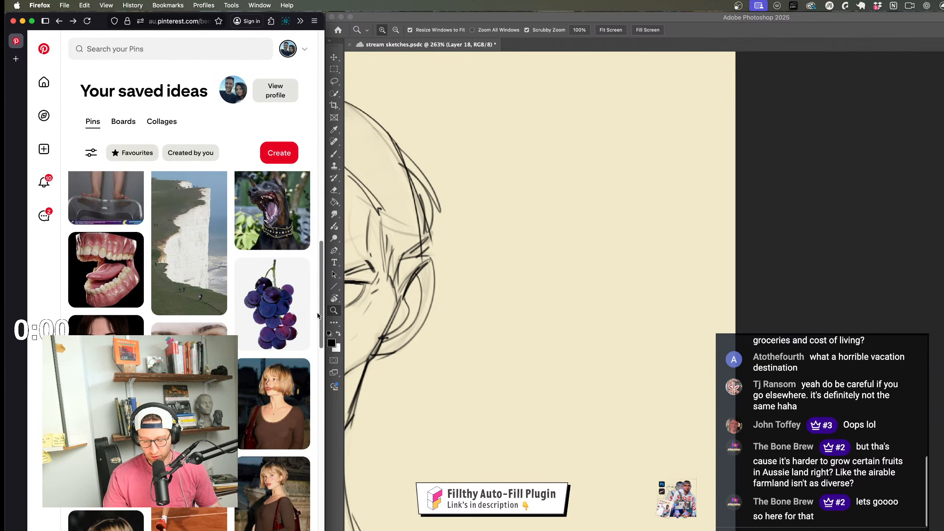
{"action": "scroll", "coordinate": [324, 283], "scroll_direction": "down", "scroll_amount": 3}
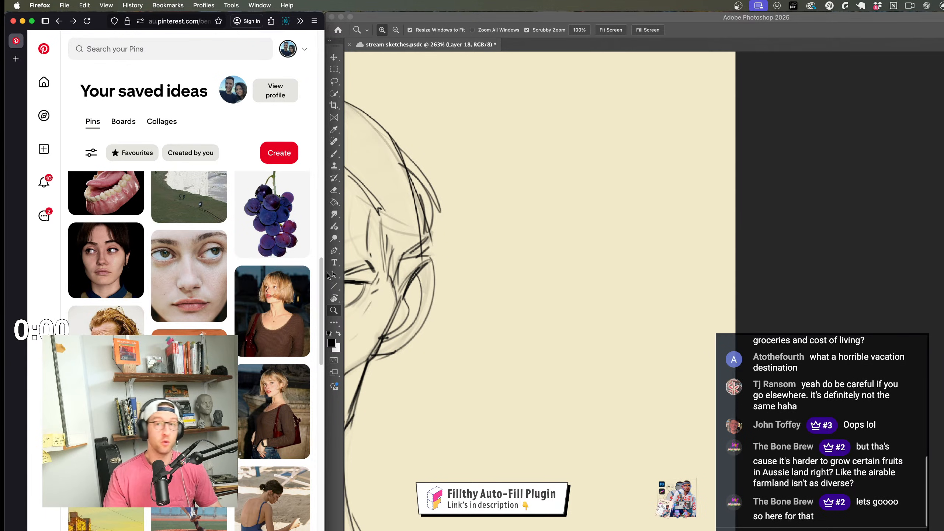
{"action": "scroll", "coordinate": [321, 279], "scroll_direction": "down", "scroll_amount": 3}
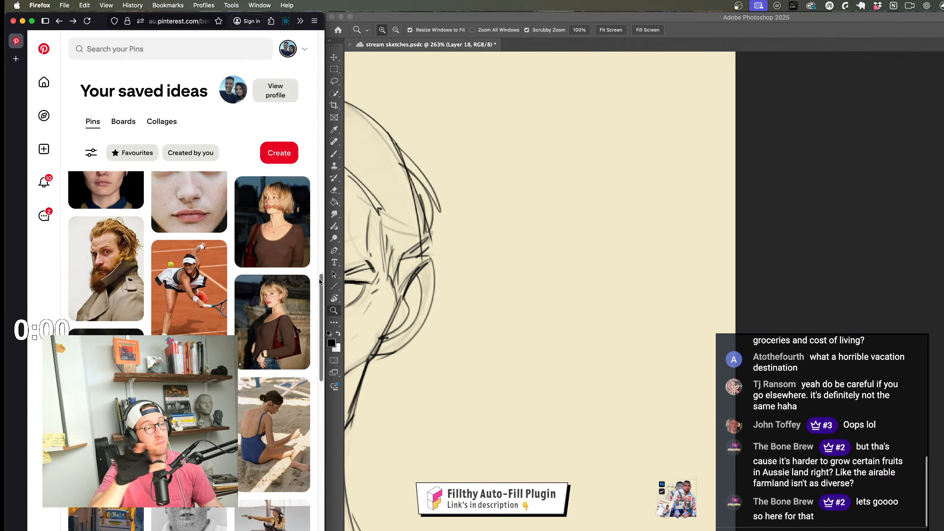
{"action": "left_click", "coordinate": [510, 371]}
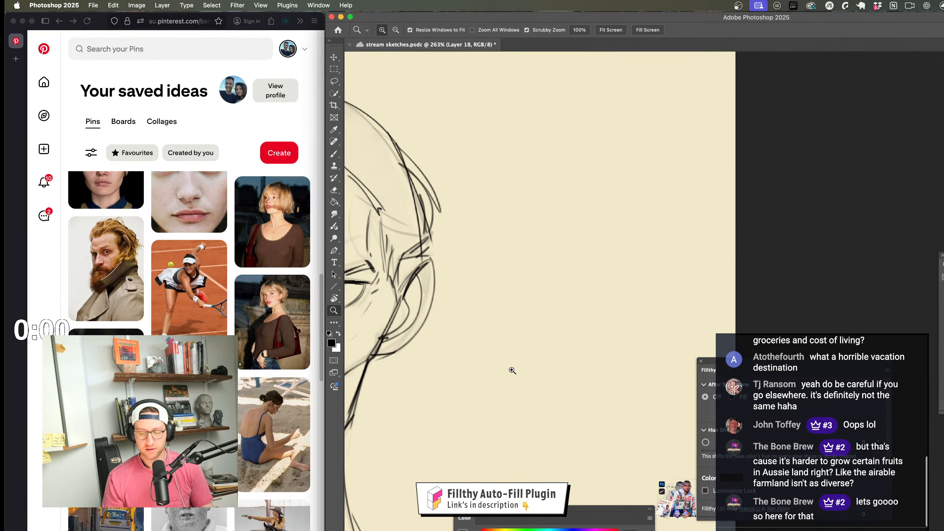
{"action": "left_click_drag", "start_coordinate": [510, 371], "coordinate": [545, 353]}
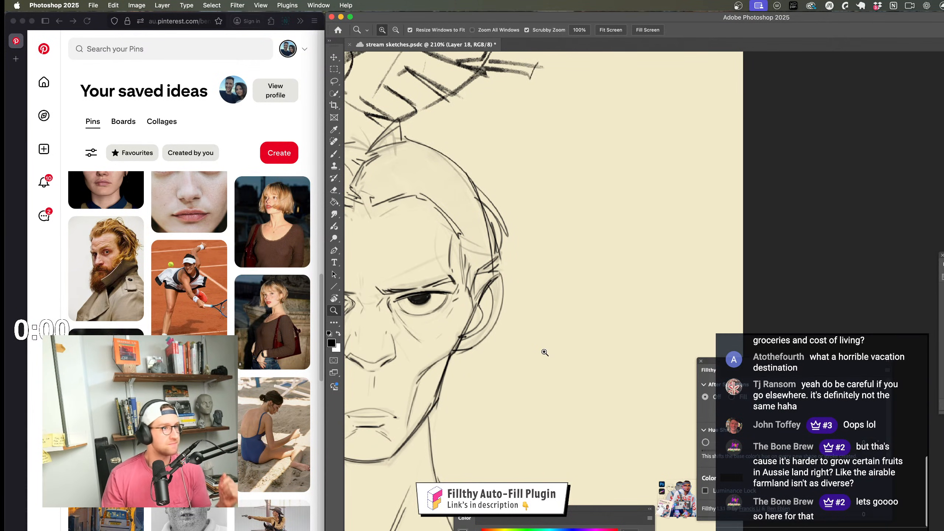
{"action": "left_click", "coordinate": [323, 278]}
{"action": "scroll", "coordinate": [323, 305], "scroll_direction": "down", "scroll_amount": 5}
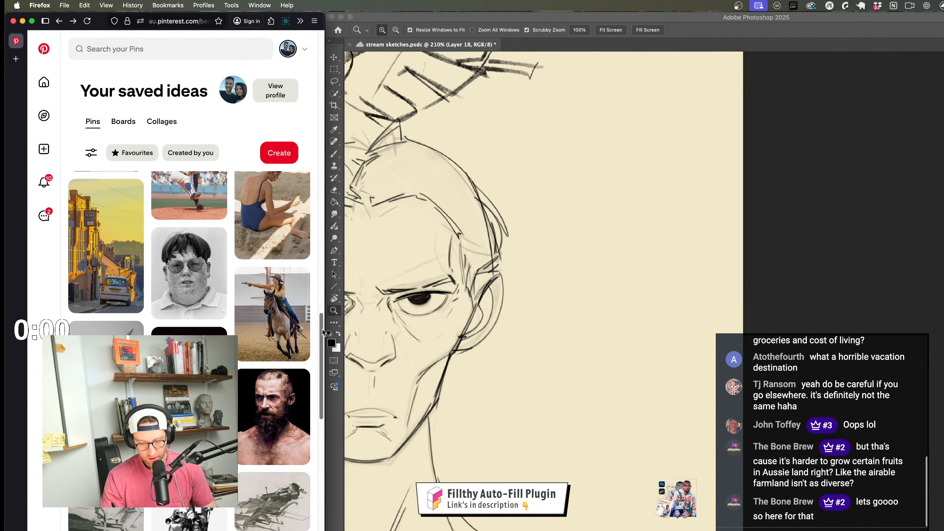
{"action": "scroll", "coordinate": [323, 332], "scroll_direction": "down", "scroll_amount": 5}
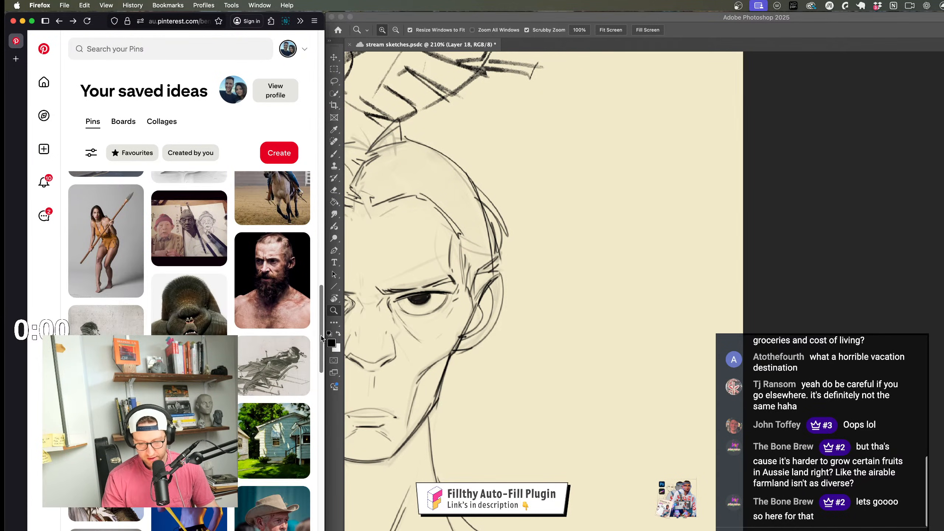
{"action": "scroll", "coordinate": [325, 381], "scroll_direction": "down", "scroll_amount": 3}
{"action": "left_click_drag", "start_coordinate": [324, 380], "coordinate": [323, 491]}
{"action": "scroll", "coordinate": [320, 445], "scroll_direction": "down", "scroll_amount": 5}
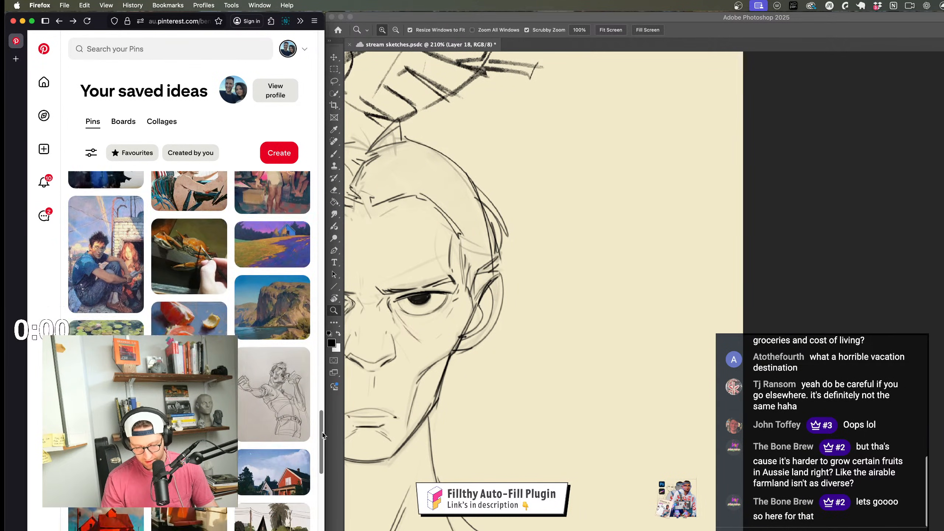
Step: Open the Pinterest home feed and look through its recommended pins for a new drawing reference
{"action": "left_click", "coordinate": [44, 82]}
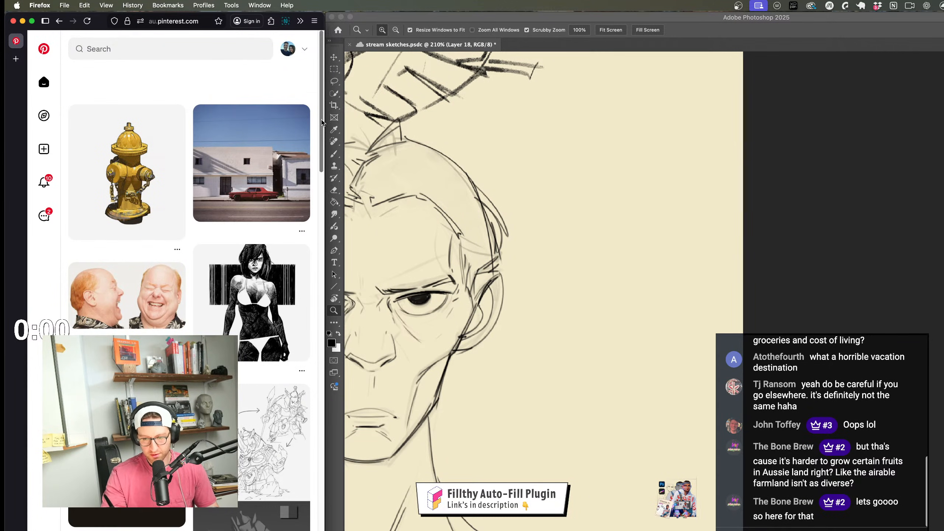
{"action": "scroll", "coordinate": [322, 123], "scroll_direction": "down", "scroll_amount": 10}
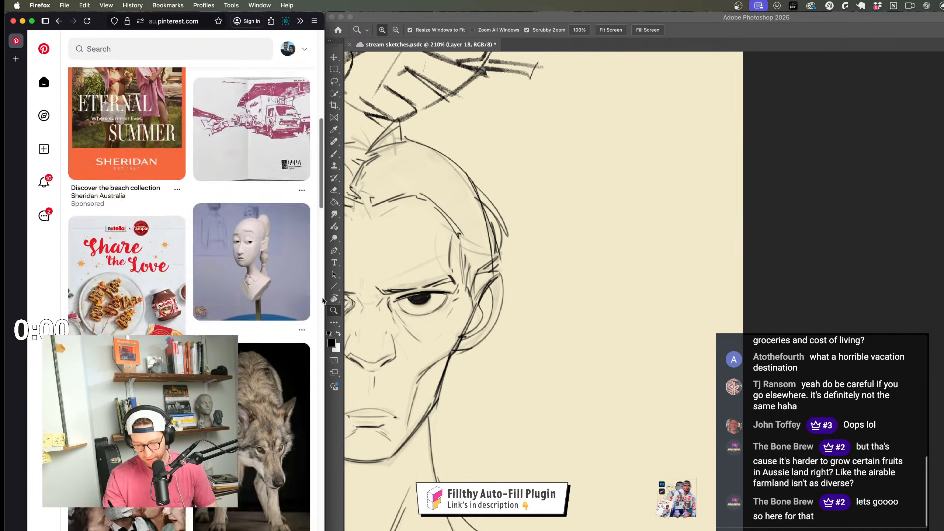
{"action": "scroll", "coordinate": [322, 301], "scroll_direction": "down", "scroll_amount": 15}
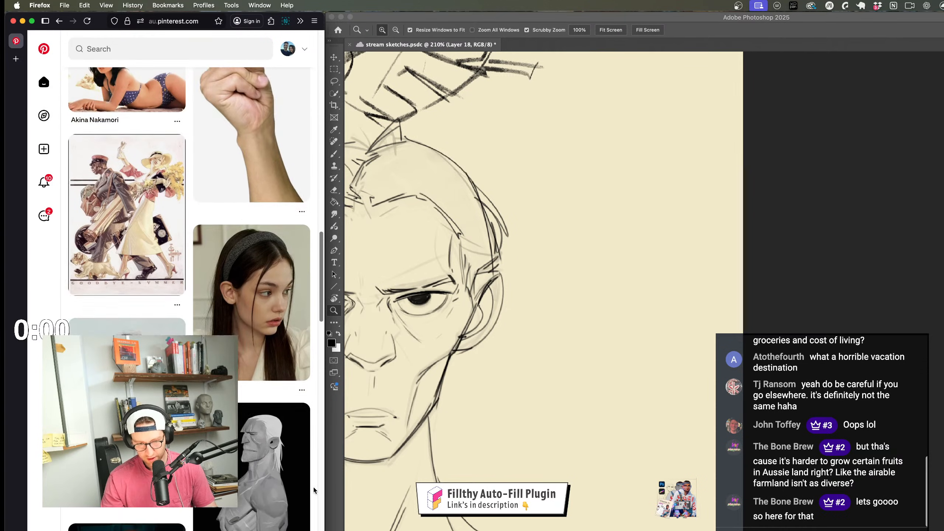
{"action": "scroll", "coordinate": [314, 491], "scroll_direction": "down", "scroll_amount": 3}
{"action": "left_click_drag", "start_coordinate": [322, 264], "coordinate": [320, 424]}
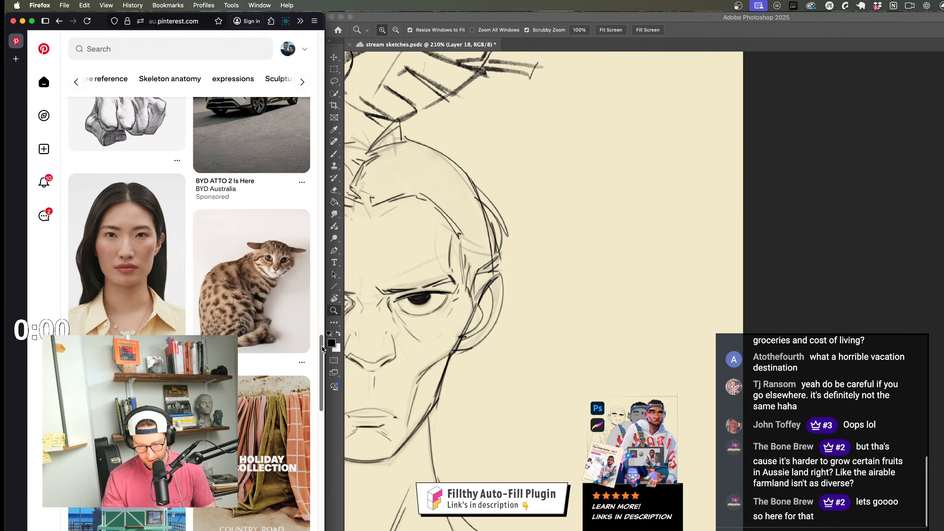
Step: Open the Stream figure reference board from the saved Pinterest boards
{"action": "left_click_drag", "start_coordinate": [321, 306], "coordinate": [319, 266]}
{"action": "left_click", "coordinate": [288, 48]}
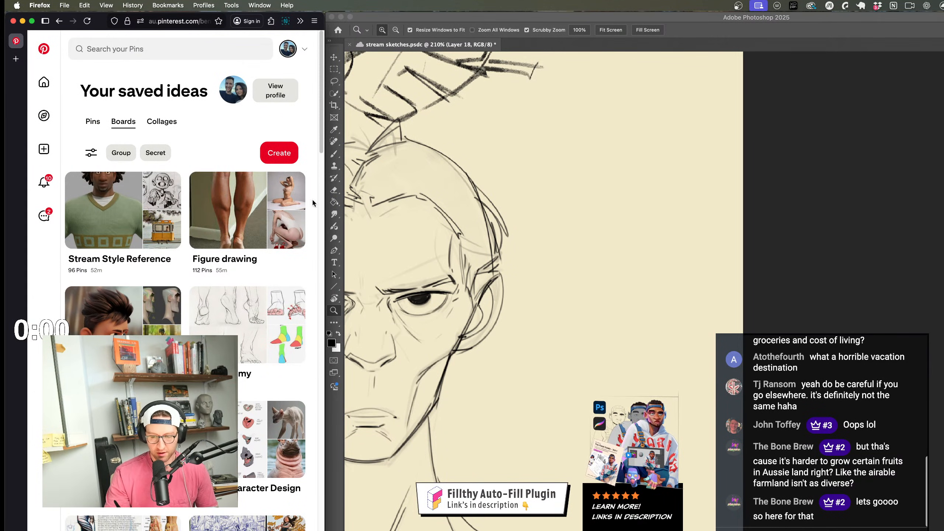
{"action": "scroll", "coordinate": [320, 193], "scroll_direction": "down", "scroll_amount": 5}
{"action": "left_click_drag", "start_coordinate": [324, 187], "coordinate": [322, 251]}
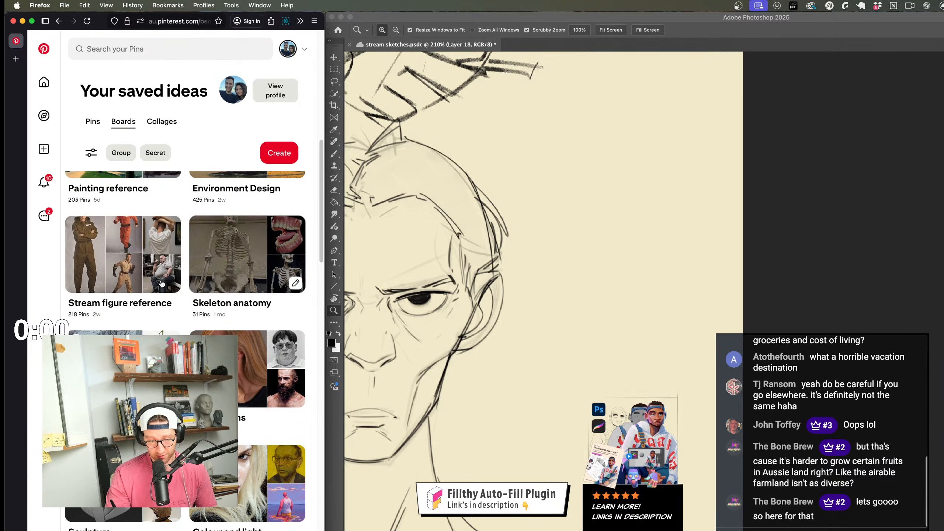
{"action": "left_click", "coordinate": [175, 279]}
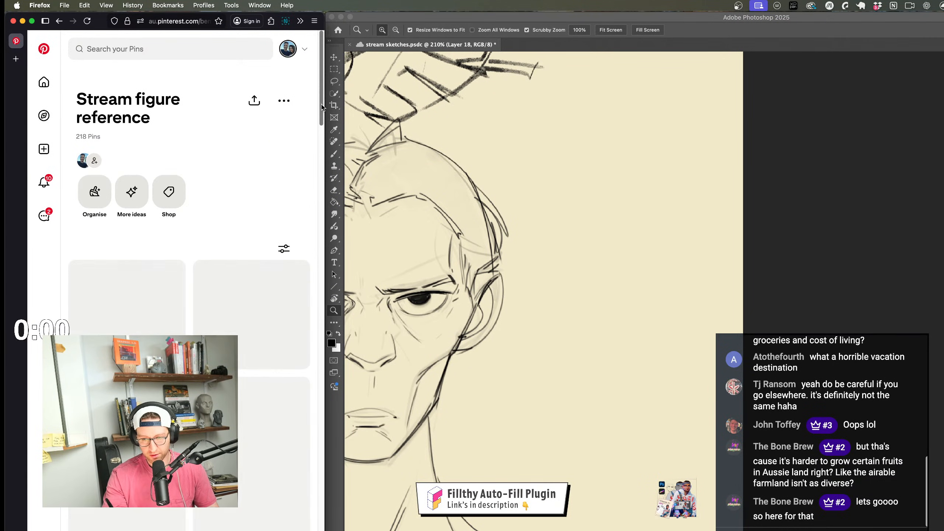
Step: Browse the board and open the pin of the standing woman in a beige hoodie and black leggings
{"action": "left_click_drag", "start_coordinate": [322, 107], "coordinate": [322, 263]}
{"action": "scroll", "coordinate": [322, 263], "scroll_direction": "down", "scroll_amount": 5}
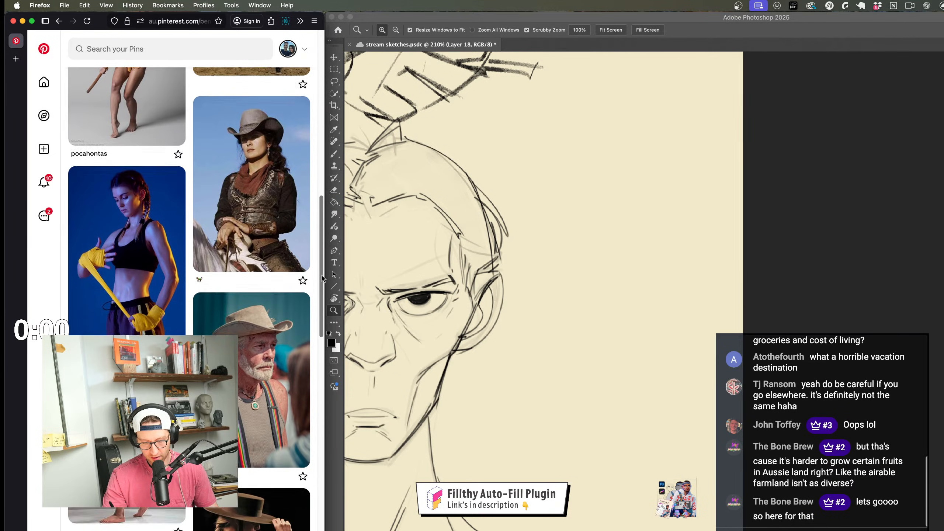
{"action": "scroll", "coordinate": [324, 244], "scroll_direction": "down", "scroll_amount": 8}
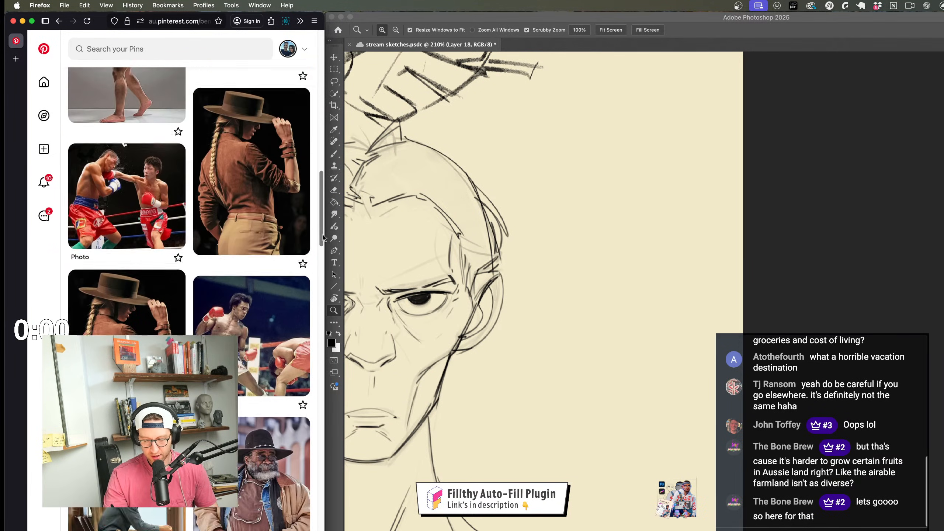
{"action": "scroll", "coordinate": [323, 244], "scroll_direction": "down", "scroll_amount": 4}
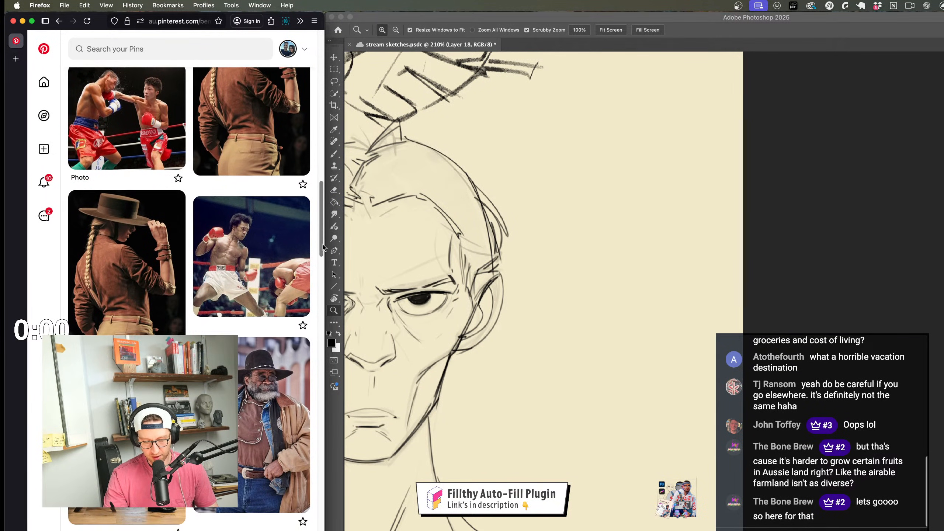
{"action": "scroll", "coordinate": [323, 254], "scroll_direction": "down", "scroll_amount": 15}
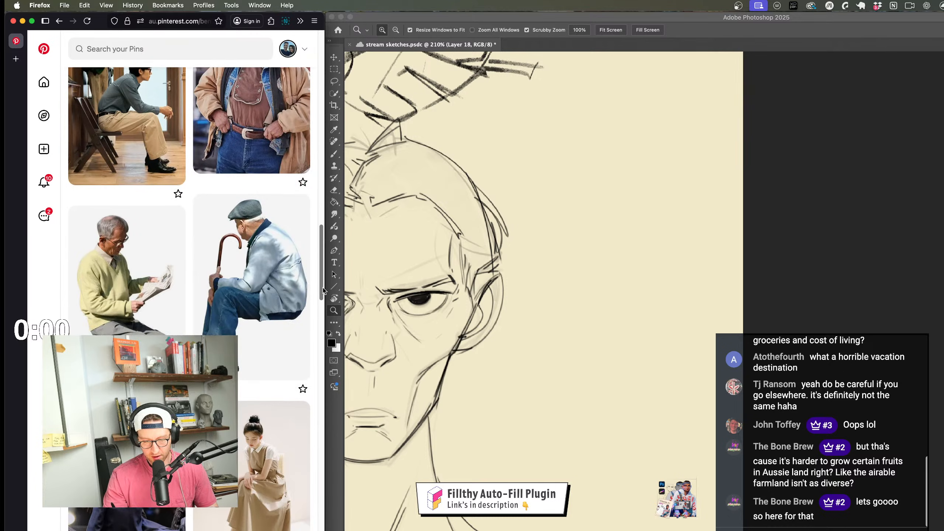
{"action": "scroll", "coordinate": [324, 285], "scroll_direction": "down", "scroll_amount": 7}
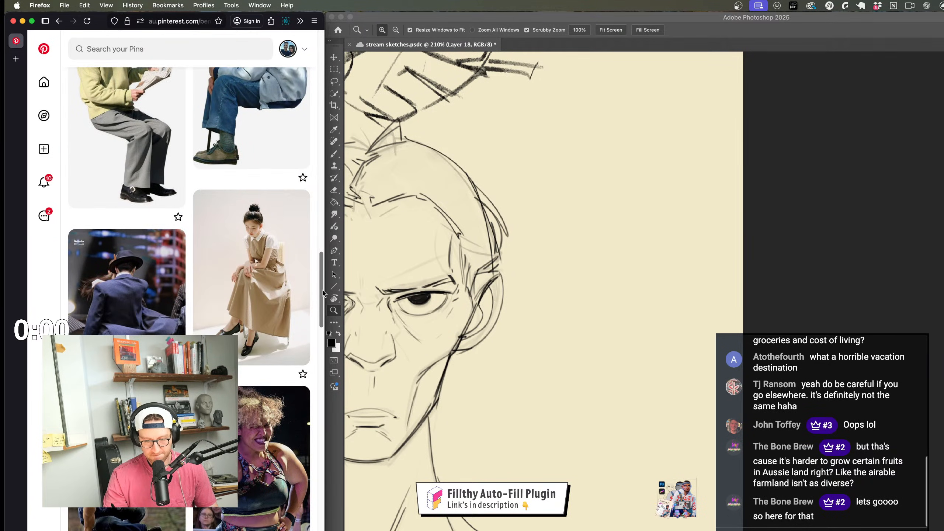
{"action": "left_click_drag", "start_coordinate": [324, 295], "coordinate": [322, 335]}
{"action": "scroll", "coordinate": [322, 316], "scroll_direction": "down", "scroll_amount": 9}
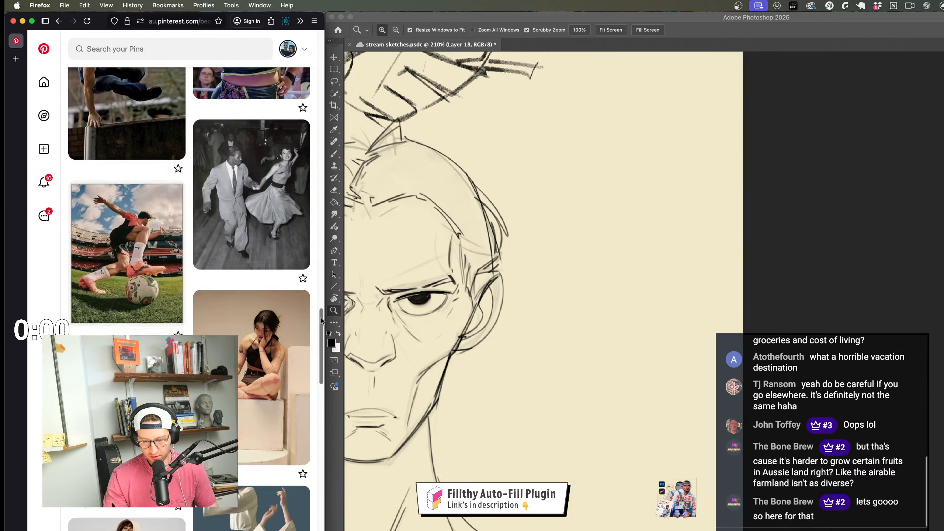
{"action": "left_click_drag", "start_coordinate": [323, 347], "coordinate": [321, 360]}
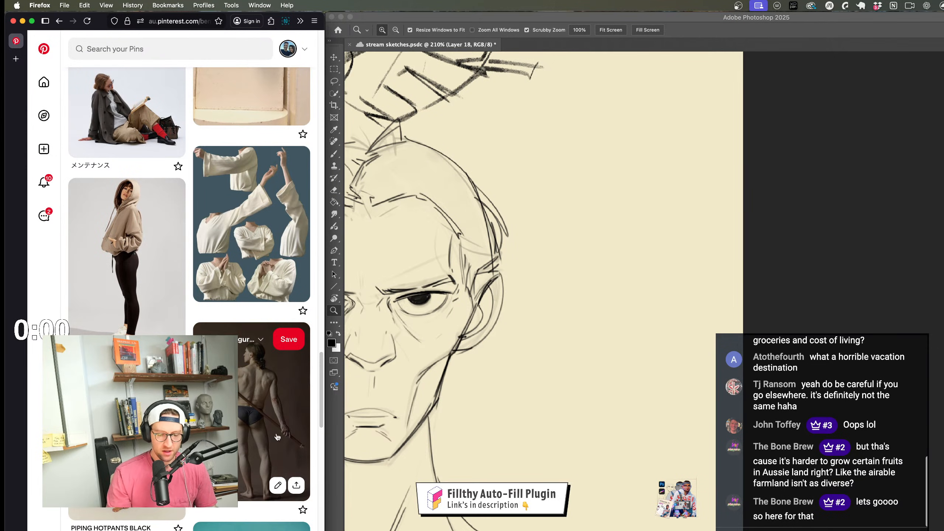
{"action": "left_click", "coordinate": [127, 263]}
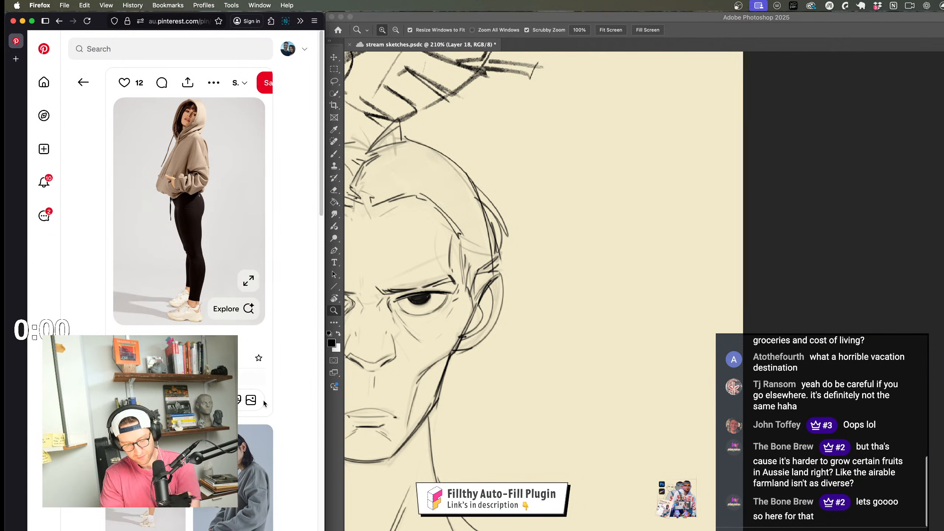
Step: Switch to Photoshop and brush two opposing gesture curves for the torso and legs on the blank canvas beside the face
{"action": "left_click", "coordinate": [576, 365]}
{"action": "left_click_drag", "start_coordinate": [576, 365], "coordinate": [551, 318]}
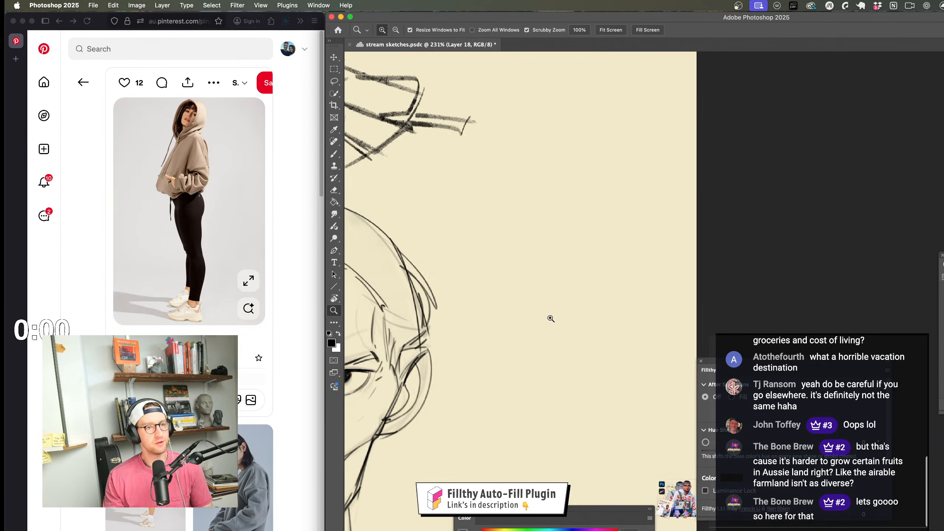
{"action": "key", "text": "b"}
{"action": "scroll", "coordinate": [575, 432], "scroll_direction": "down", "scroll_amount": 3}
{"action": "key", "text": "super+z"}
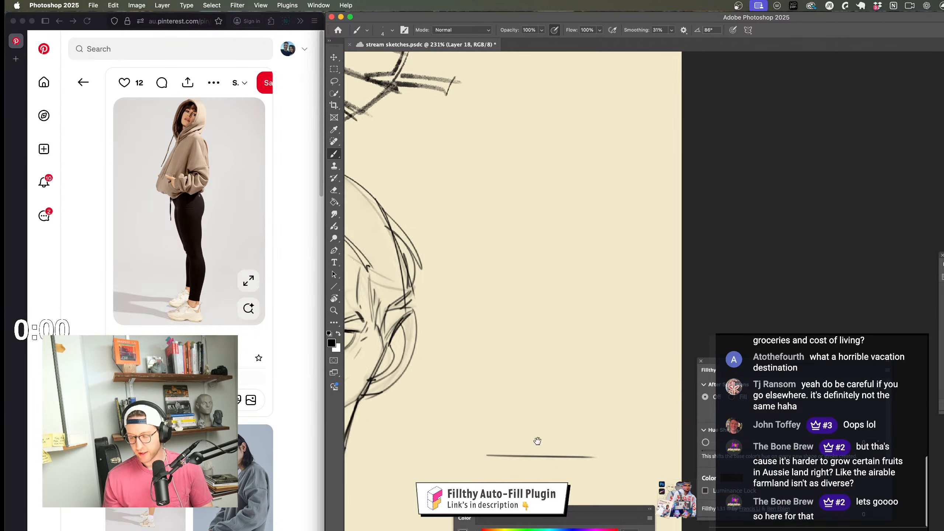
{"action": "scroll", "coordinate": [568, 458], "scroll_direction": "right", "scroll_amount": 2}
{"action": "scroll", "coordinate": [591, 406], "scroll_direction": "right", "scroll_amount": 2}
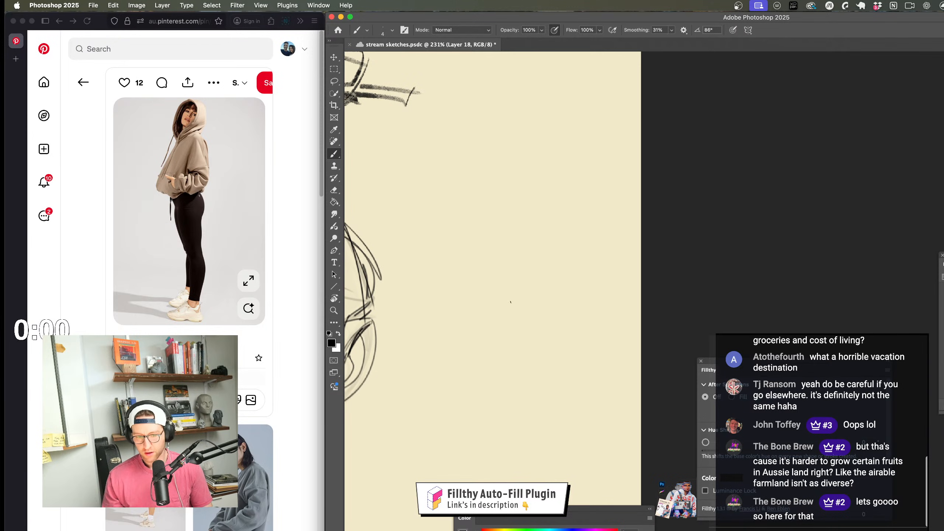
{"action": "key", "text": "super+z"}
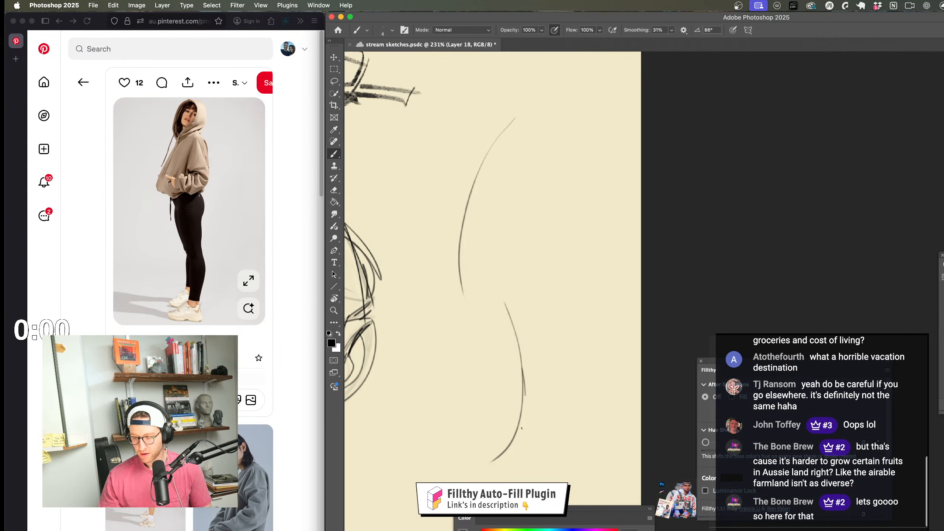
Step: Block in the figure's tilted head, back line, hoodie hem, bent arm and ground line around the gesture curves
{"action": "mouse_move", "coordinate": [573, 450]}
{"action": "left_mouse_down"}
{"action": "mouse_move", "coordinate": [558, 443]}
{"action": "mouse_move", "coordinate": [562, 375]}
{"action": "left_mouse_up"}
{"action": "left_click_drag", "start_coordinate": [533, 105], "coordinate": [537, 235]}
{"action": "left_click_drag", "start_coordinate": [523, 295], "coordinate": [517, 406]}
{"action": "key", "text": "super+z"}
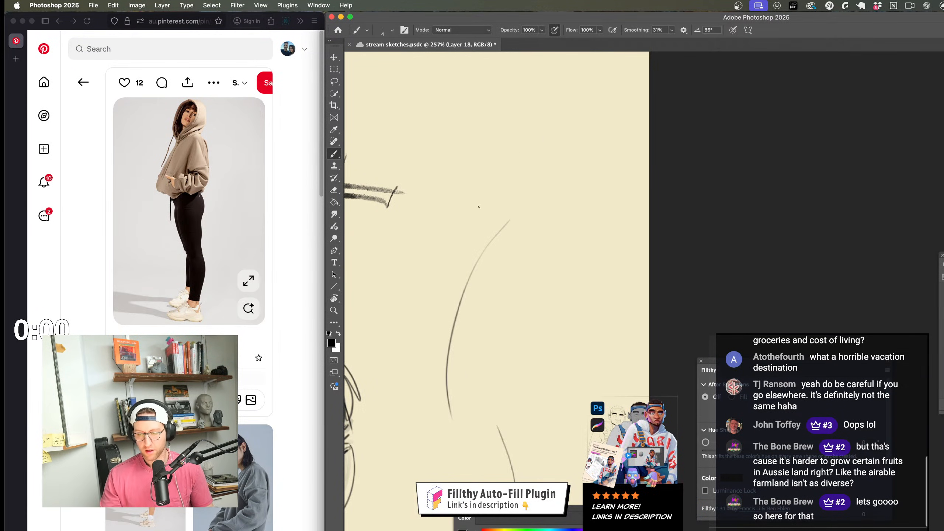
{"action": "mouse_move", "coordinate": [466, 235]}
{"action": "left_mouse_down"}
{"action": "mouse_move", "coordinate": [548, 161]}
{"action": "mouse_move", "coordinate": [527, 240]}
{"action": "left_mouse_up"}
{"action": "scroll", "coordinate": [535, 205], "scroll_direction": "down", "scroll_amount": 5}
{"action": "scroll", "coordinate": [564, 274], "scroll_direction": "up", "scroll_amount": 4}
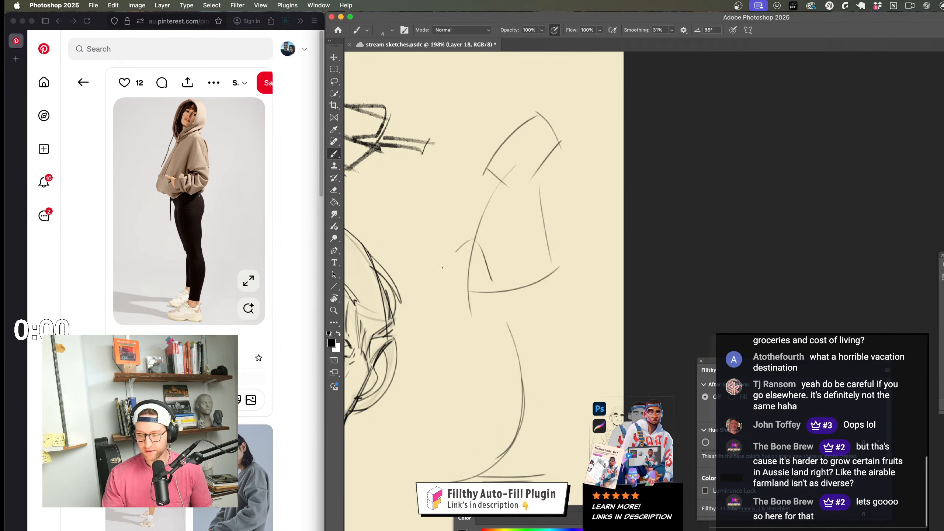
Step: Close the rounded arm shape at the hoodie's front and sketch the legs down to the feet
{"action": "left_click_drag", "start_coordinate": [560, 267], "coordinate": [498, 290]}
{"action": "key", "text": "super+z"}
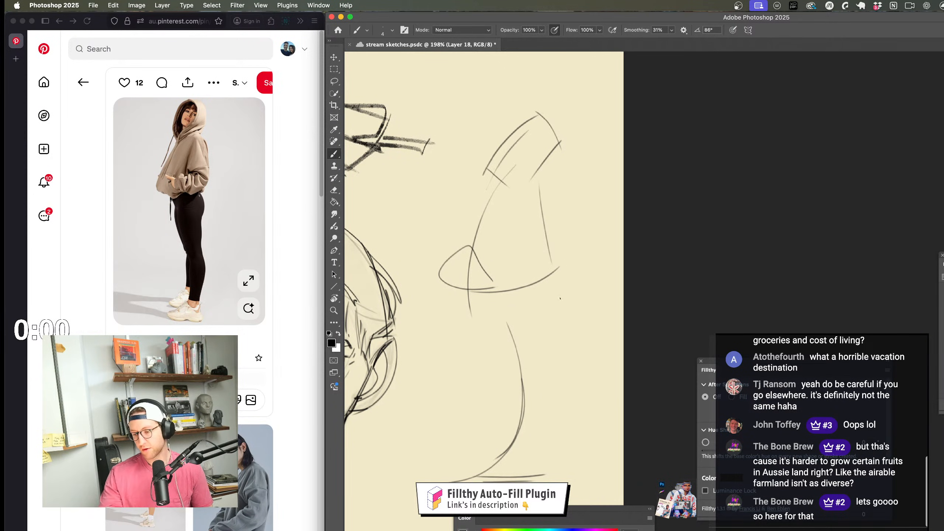
{"action": "mouse_move", "coordinate": [548, 330]}
{"action": "left_mouse_down"}
{"action": "mouse_move", "coordinate": [539, 354]}
{"action": "mouse_move", "coordinate": [546, 316]}
{"action": "mouse_move", "coordinate": [536, 330]}
{"action": "mouse_move", "coordinate": [498, 256]}
{"action": "left_mouse_up"}
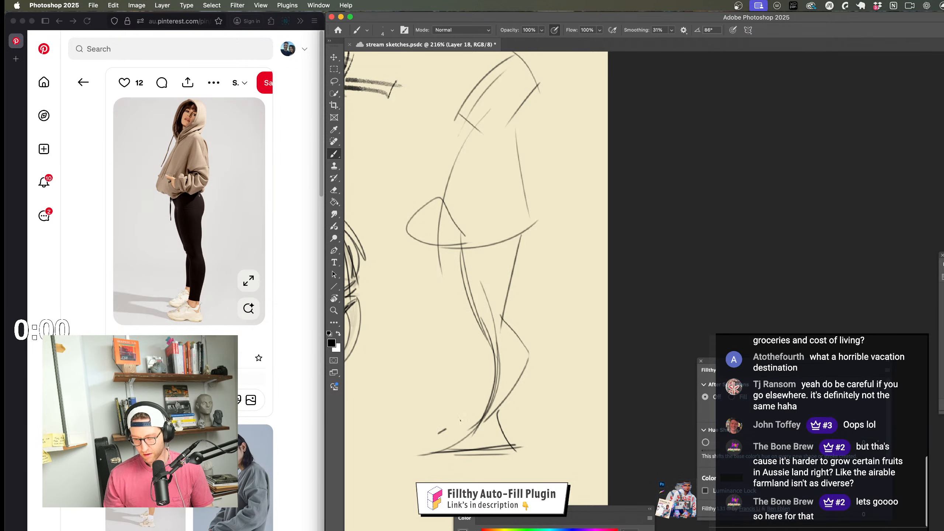
{"action": "left_click_drag", "start_coordinate": [574, 435], "coordinate": [520, 421]}
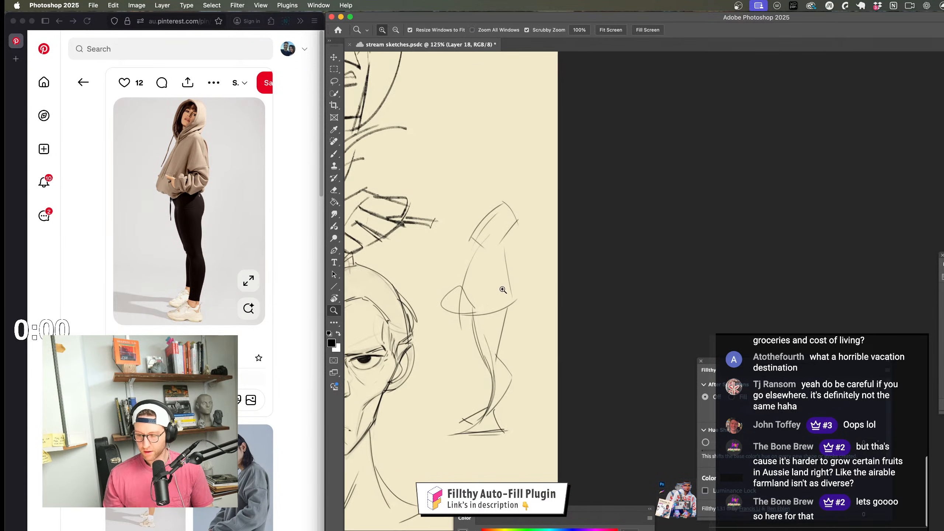
Step: Round out the hoodie's back contour and sketch the hand and sleeve folds at the waist
{"action": "left_click_drag", "start_coordinate": [501, 291], "coordinate": [520, 298]}
{"action": "left_click_drag", "start_coordinate": [519, 300], "coordinate": [538, 323]}
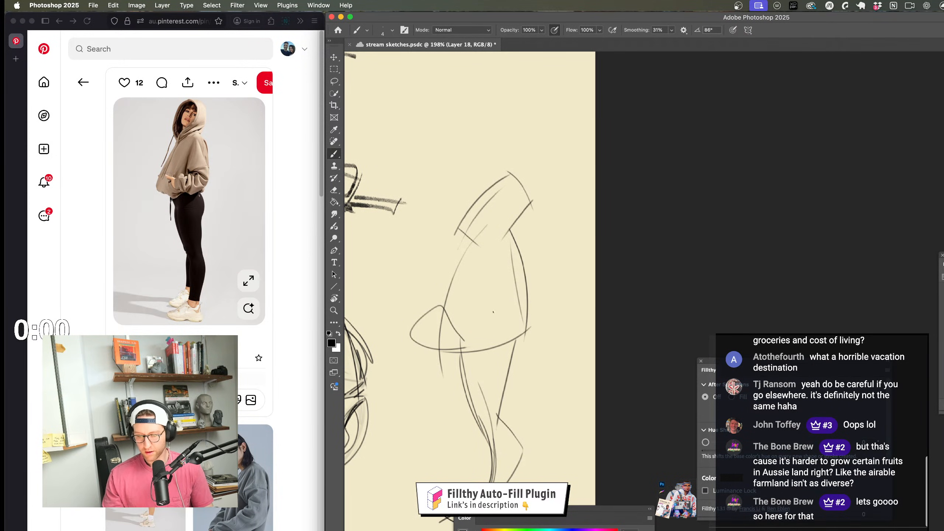
{"action": "key", "text": "super+z"}
{"action": "key", "text": "super+z"}
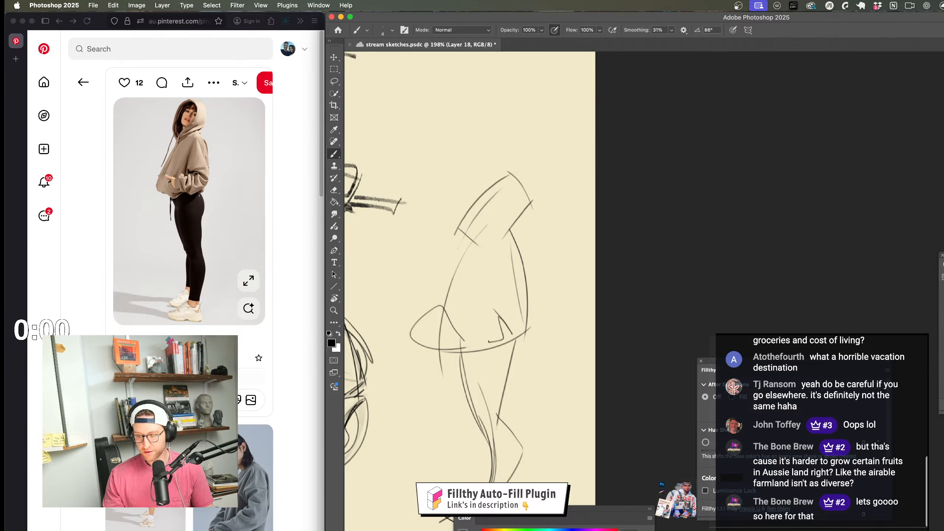
{"action": "scroll", "coordinate": [540, 319], "scroll_direction": "right", "scroll_amount": 2}
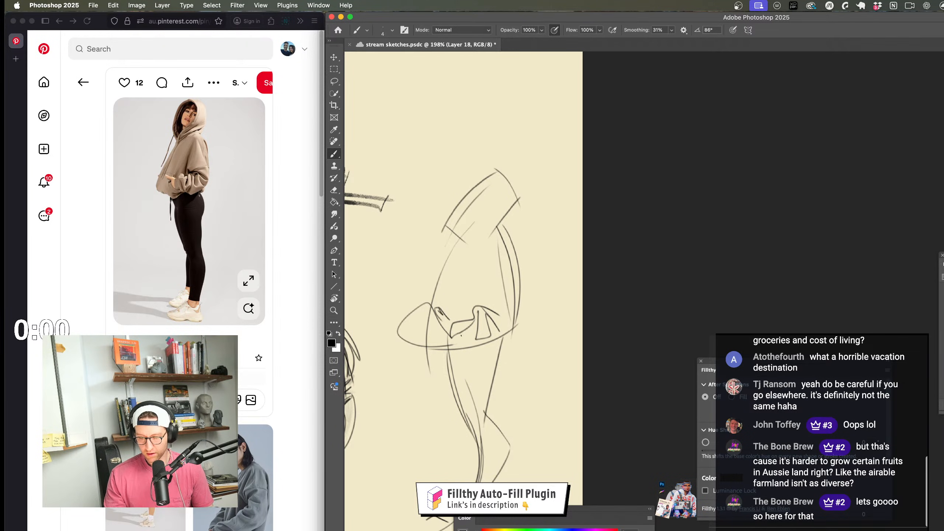
Step: Sketch the hoodie's slanted front edge, then draw a larger hood around the head with its lower opening
{"action": "scroll", "coordinate": [463, 290], "scroll_direction": "down", "scroll_amount": 1}
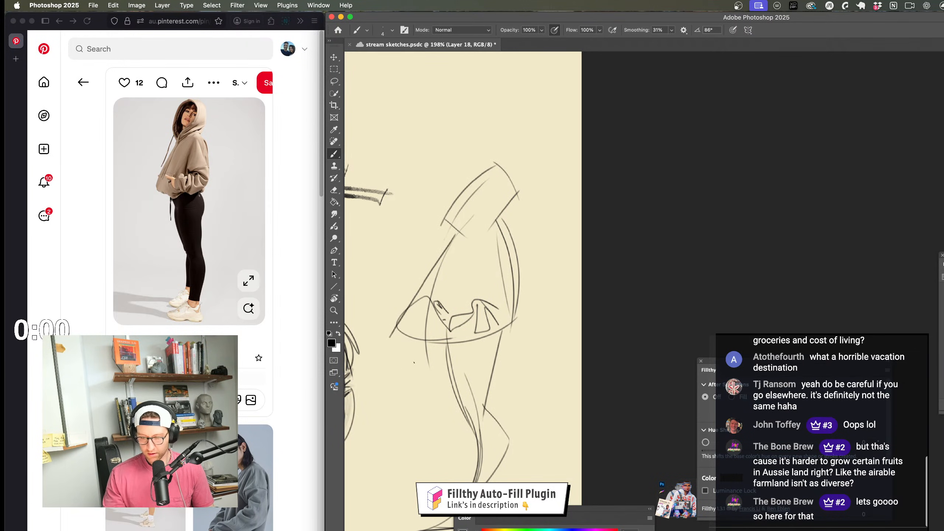
{"action": "scroll", "coordinate": [467, 362], "scroll_direction": "up", "scroll_amount": 2}
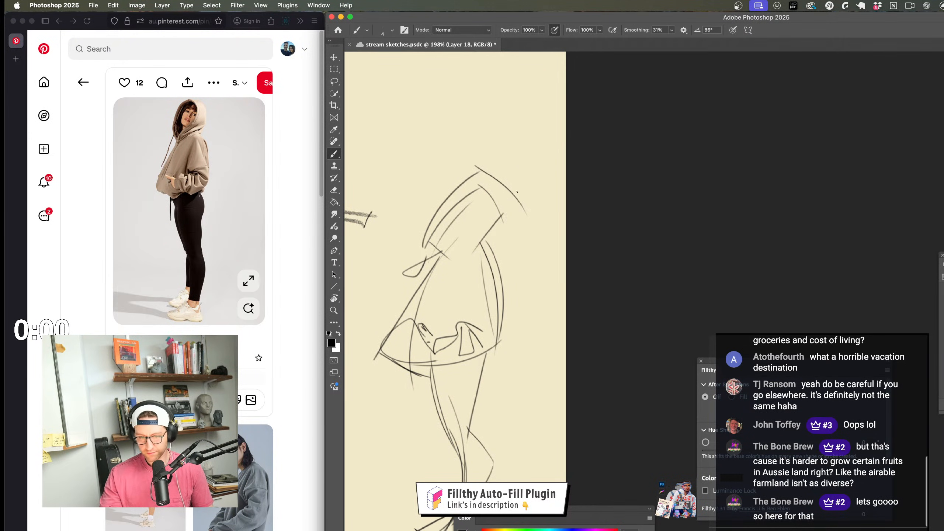
{"action": "scroll", "coordinate": [502, 272], "scroll_direction": "down", "scroll_amount": 3}
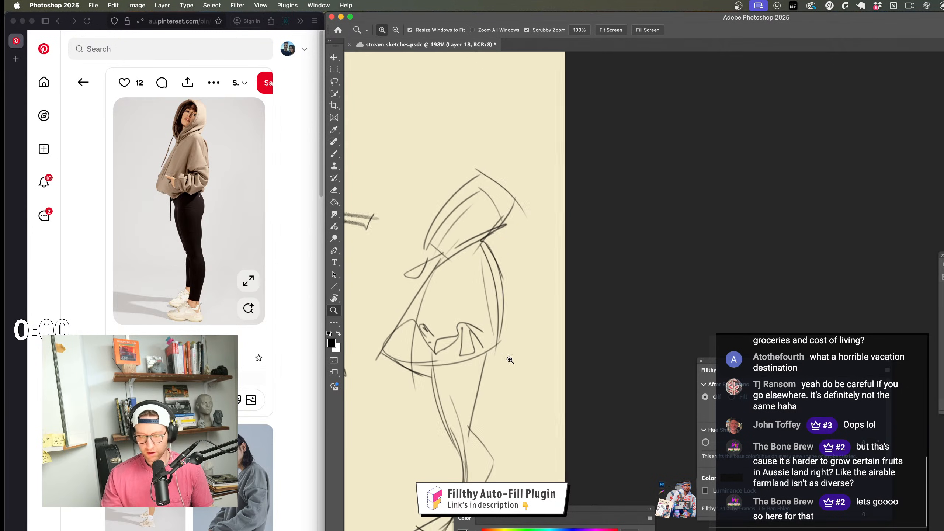
{"action": "scroll", "coordinate": [501, 286], "scroll_direction": "down", "scroll_amount": 4}
{"action": "left_click_drag", "start_coordinate": [500, 299], "coordinate": [497, 330]}
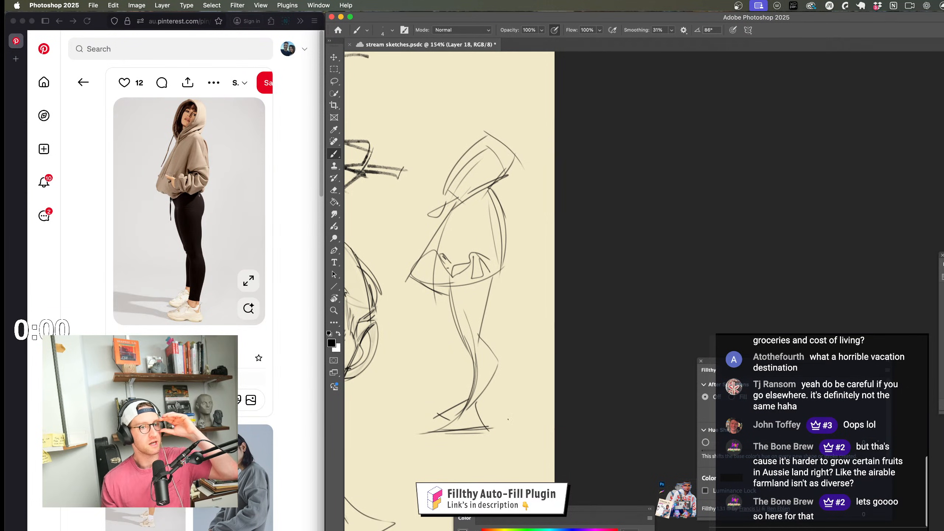
Step: Reinforce the front contour of the leg, mark the knee and draw a horizontal guide line across the hoodie hem
{"action": "key", "text": "z"}
{"action": "scroll", "coordinate": [490, 389], "scroll_direction": "down", "scroll_amount": 1}
{"action": "scroll", "coordinate": [483, 368], "scroll_direction": "up", "scroll_amount": 2}
{"action": "key", "text": "b"}
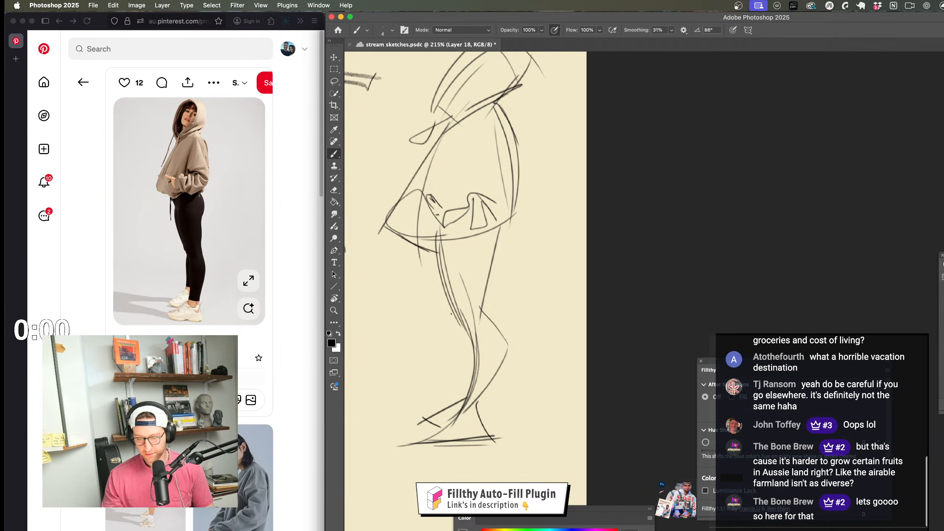
{"action": "scroll", "coordinate": [483, 315], "scroll_direction": "up", "scroll_amount": 3}
{"action": "left_click_drag", "start_coordinate": [518, 294], "coordinate": [609, 294]}
{"action": "key", "text": "z"}
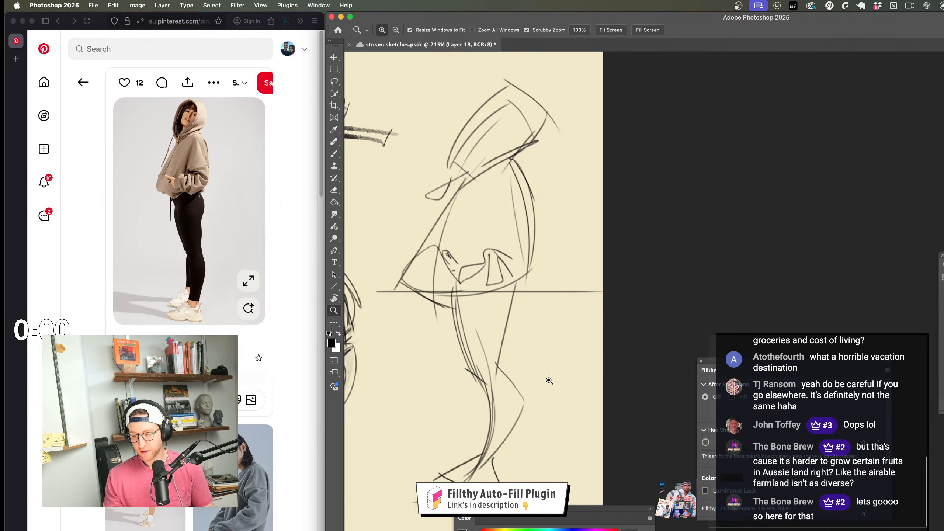
Step: Box in the feet with a wedge-shaped form and draw a long ground line beneath them
{"action": "mouse_move", "coordinate": [550, 382]}
{"action": "left_mouse_down"}
{"action": "mouse_move", "coordinate": [516, 346]}
{"action": "mouse_move", "coordinate": [541, 339]}
{"action": "mouse_move", "coordinate": [536, 356]}
{"action": "left_mouse_up"}
{"action": "scroll", "coordinate": [528, 364], "scroll_direction": "down", "scroll_amount": 2}
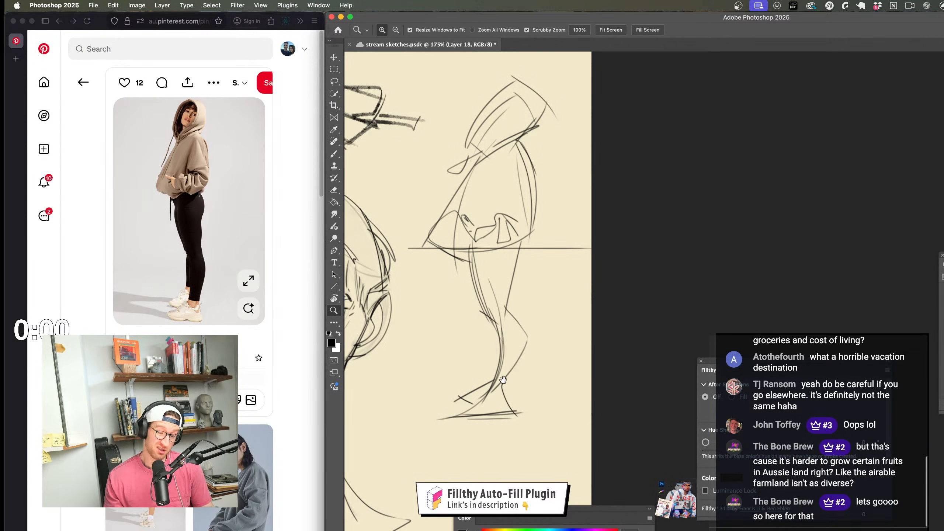
{"action": "left_click_drag", "start_coordinate": [524, 396], "coordinate": [520, 348]}
{"action": "left_click_drag", "start_coordinate": [515, 346], "coordinate": [517, 378]}
{"action": "key", "text": "b"}
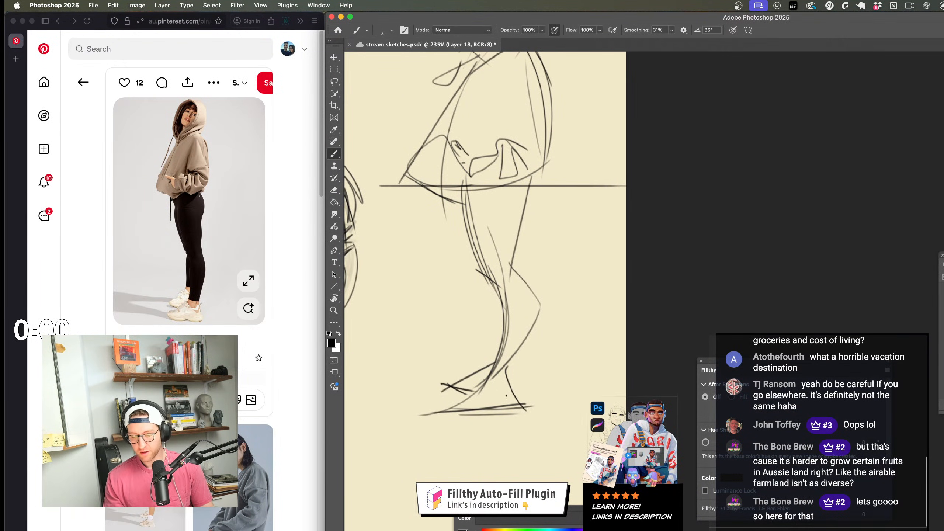
{"action": "mouse_move", "coordinate": [441, 381]}
{"action": "left_mouse_down"}
{"action": "mouse_move", "coordinate": [456, 391]}
{"action": "mouse_move", "coordinate": [505, 386]}
{"action": "left_mouse_up"}
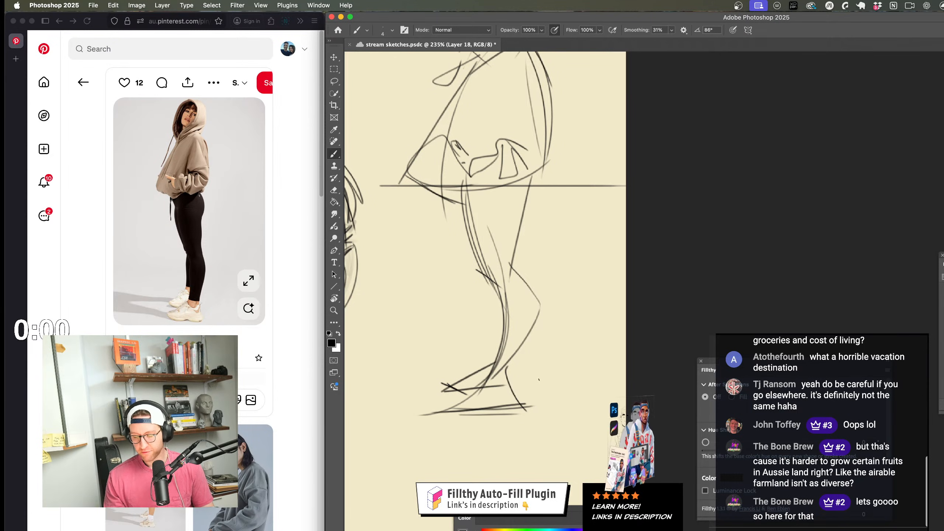
{"action": "mouse_move", "coordinate": [440, 383]}
{"action": "left_mouse_down"}
{"action": "mouse_move", "coordinate": [528, 382]}
{"action": "mouse_move", "coordinate": [545, 412]}
{"action": "left_mouse_up"}
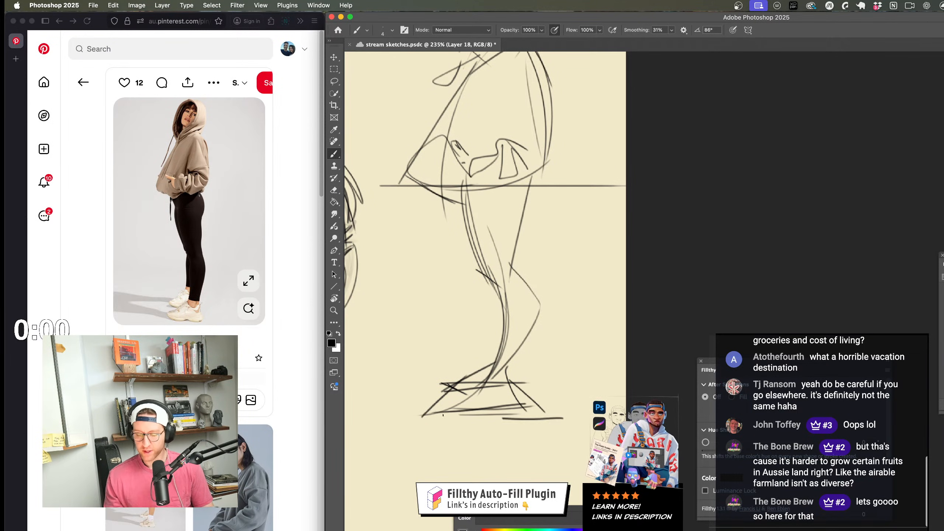
{"action": "mouse_move", "coordinate": [396, 414]}
{"action": "left_mouse_down"}
{"action": "mouse_move", "coordinate": [564, 417]}
{"action": "mouse_move", "coordinate": [547, 413]}
{"action": "mouse_move", "coordinate": [554, 426]}
{"action": "left_mouse_up"}
{"action": "key", "text": "z"}
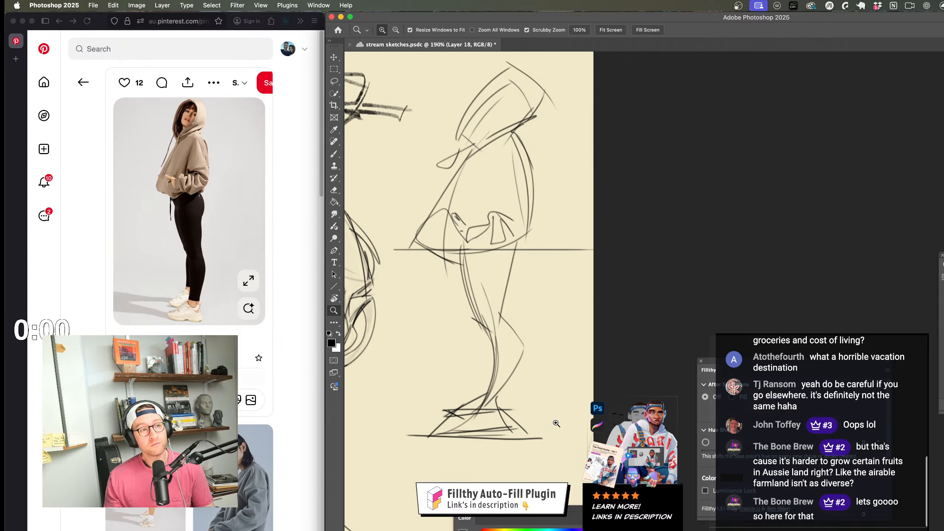
{"action": "key", "text": "b"}
{"action": "scroll", "coordinate": [544, 394], "scroll_direction": "up", "scroll_amount": 2}
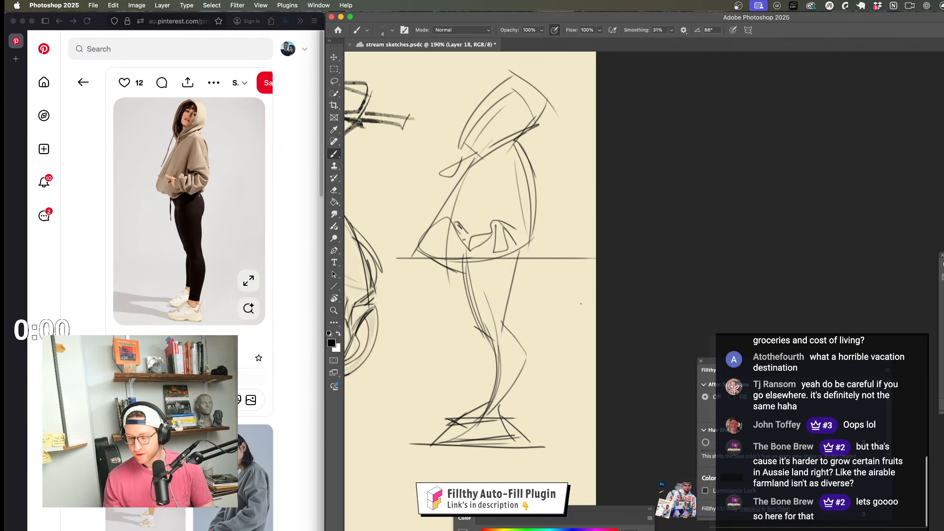
Step: Undo the latest strokes boxing in the feet and the horizontal guide line across the hoodie hem
{"action": "mouse_move", "coordinate": [492, 392]}
{"action": "left_mouse_down"}
{"action": "mouse_move", "coordinate": [523, 396]}
{"action": "mouse_move", "coordinate": [519, 386]}
{"action": "left_mouse_up"}
{"action": "key", "text": "super+z"}
{"action": "key", "text": "super+z"}
{"action": "mouse_move", "coordinate": [519, 385]}
{"action": "left_mouse_down"}
{"action": "mouse_move", "coordinate": [496, 301]}
{"action": "mouse_move", "coordinate": [486, 347]}
{"action": "left_mouse_up"}
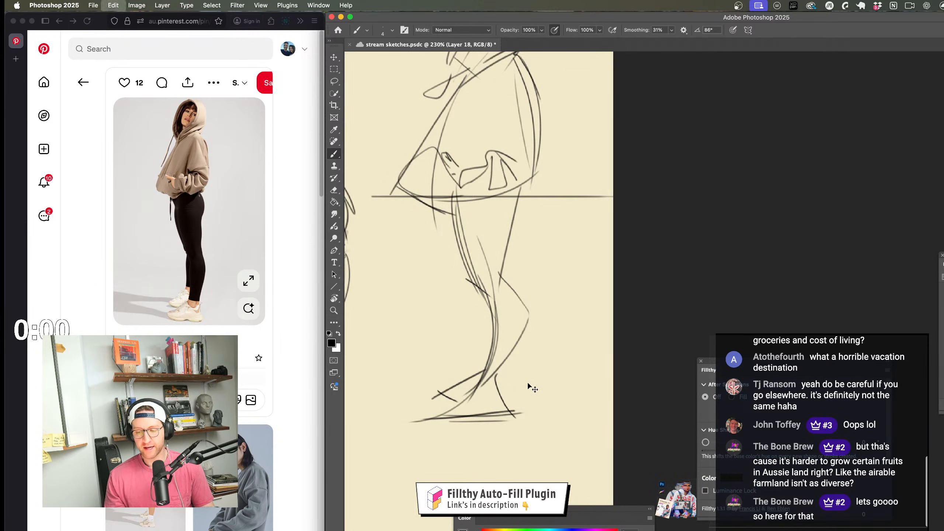
{"action": "key", "text": "super+z"}
{"action": "left_click_drag", "start_coordinate": [531, 388], "coordinate": [537, 374]}
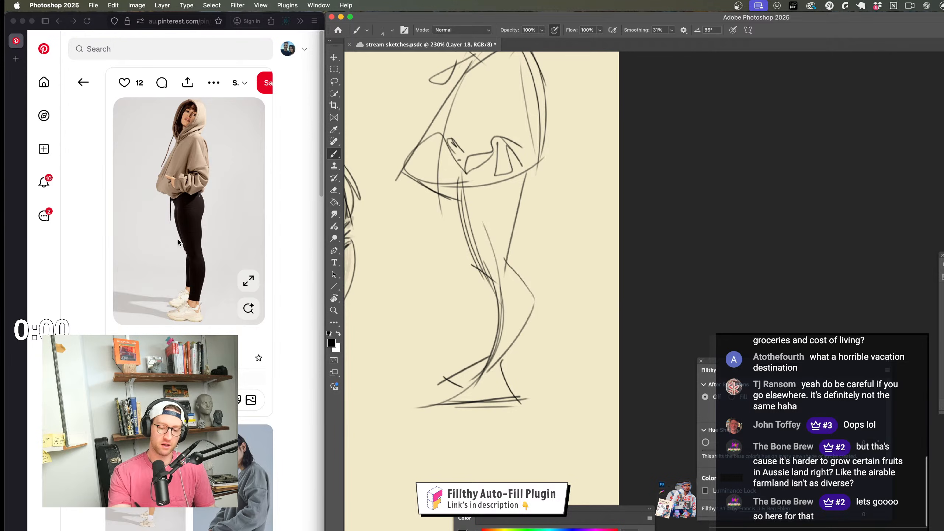
Step: Reinforce the front contour of the lower leg from the knee down to the ankle
{"action": "left_click_drag", "start_coordinate": [452, 211], "coordinate": [448, 345]}
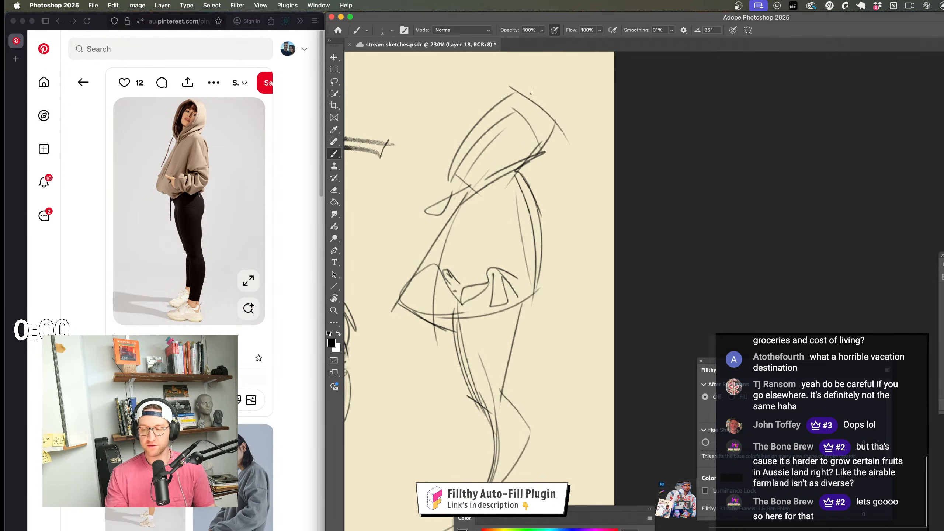
{"action": "left_click_drag", "start_coordinate": [548, 294], "coordinate": [536, 169]}
{"action": "mouse_move", "coordinate": [520, 367]}
{"action": "left_mouse_down"}
{"action": "mouse_move", "coordinate": [500, 371]}
{"action": "mouse_move", "coordinate": [516, 376]}
{"action": "left_mouse_up"}
{"action": "left_click_drag", "start_coordinate": [516, 376], "coordinate": [526, 373]}
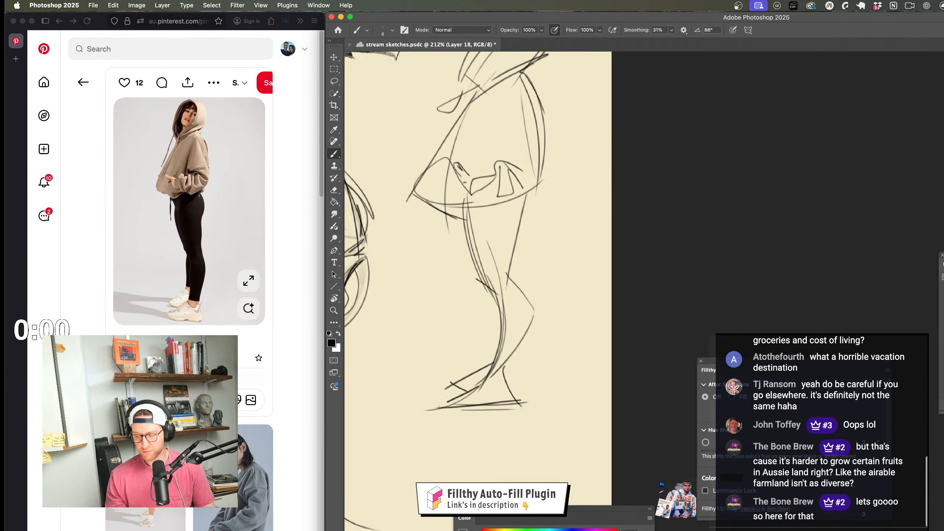
{"action": "key", "text": "z"}
{"action": "left_click_drag", "start_coordinate": [517, 349], "coordinate": [538, 380]}
{"action": "left_click_drag", "start_coordinate": [479, 408], "coordinate": [498, 408]}
{"action": "key", "text": "b"}
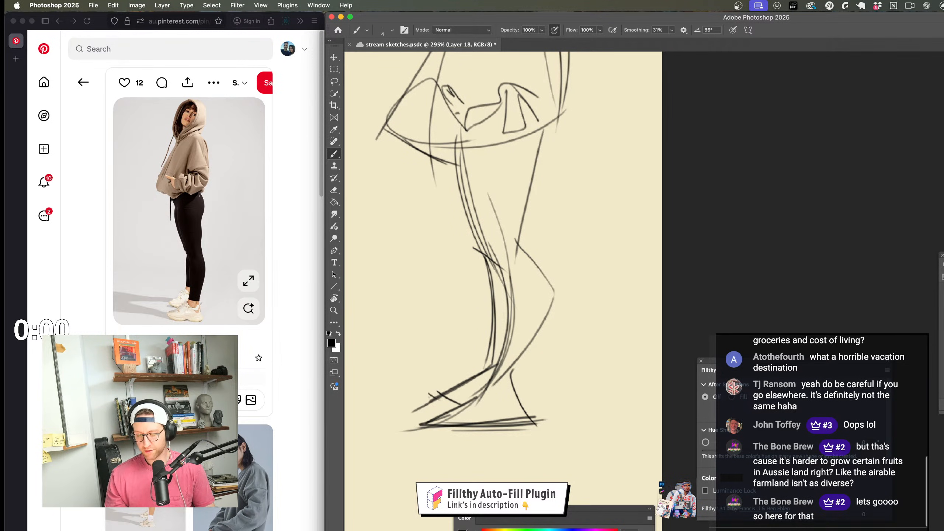
Step: Sketch the top of the foot with overlapping strokes and mark the ankle and heel above the ground line
{"action": "left_click_drag", "start_coordinate": [493, 371], "coordinate": [494, 379]}
{"action": "key", "text": "z"}
{"action": "mouse_move", "coordinate": [502, 423]}
{"action": "left_mouse_down"}
{"action": "mouse_move", "coordinate": [472, 423]}
{"action": "mouse_move", "coordinate": [499, 420]}
{"action": "left_mouse_up"}
{"action": "key", "text": "b"}
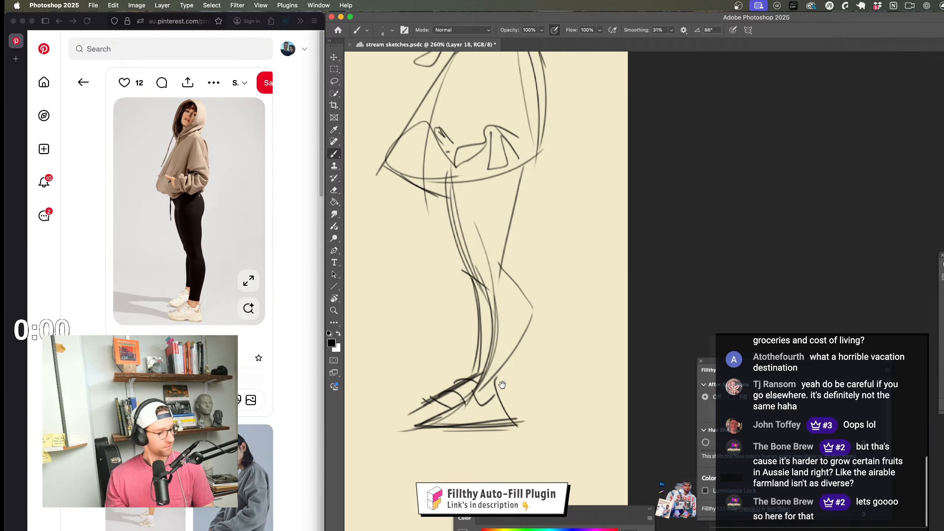
{"action": "left_click_drag", "start_coordinate": [502, 385], "coordinate": [508, 367]}
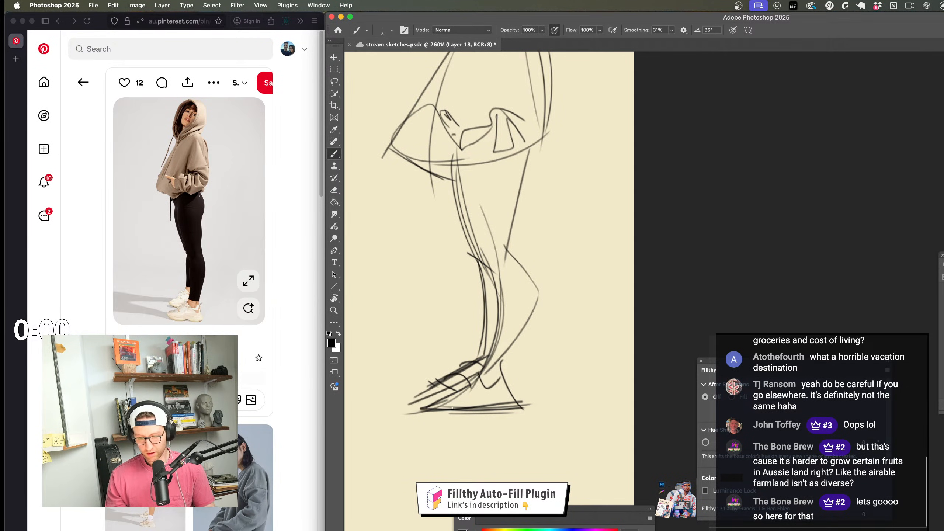
Step: Try a horizontal guide line at the hoodie hem with curved perspective guides over the head and shoulders
{"action": "key", "text": "z"}
{"action": "left_click_drag", "start_coordinate": [554, 406], "coordinate": [520, 403]}
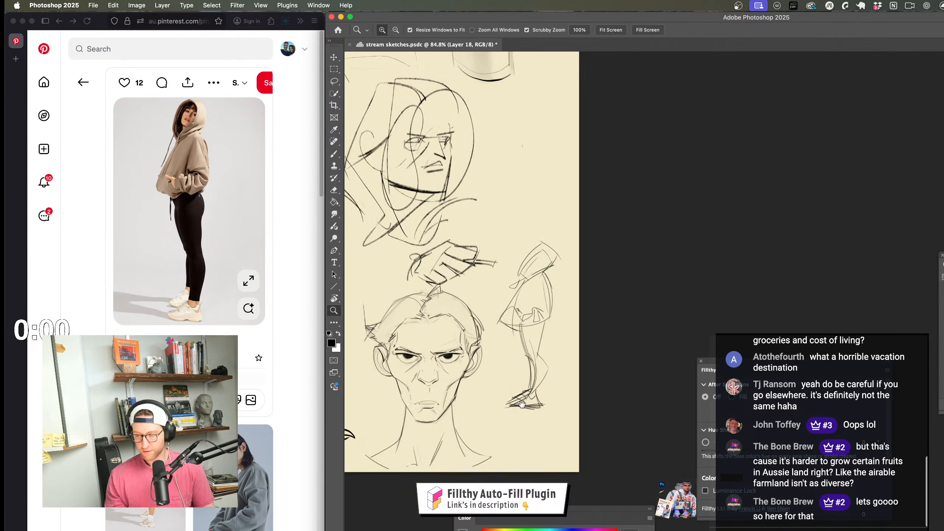
{"action": "mouse_move", "coordinate": [574, 379]}
{"action": "left_mouse_down"}
{"action": "mouse_move", "coordinate": [538, 373]}
{"action": "mouse_move", "coordinate": [525, 393]}
{"action": "mouse_move", "coordinate": [519, 290]}
{"action": "left_mouse_up"}
{"action": "left_click_drag", "start_coordinate": [520, 290], "coordinate": [539, 312]}
{"action": "key", "text": "b"}
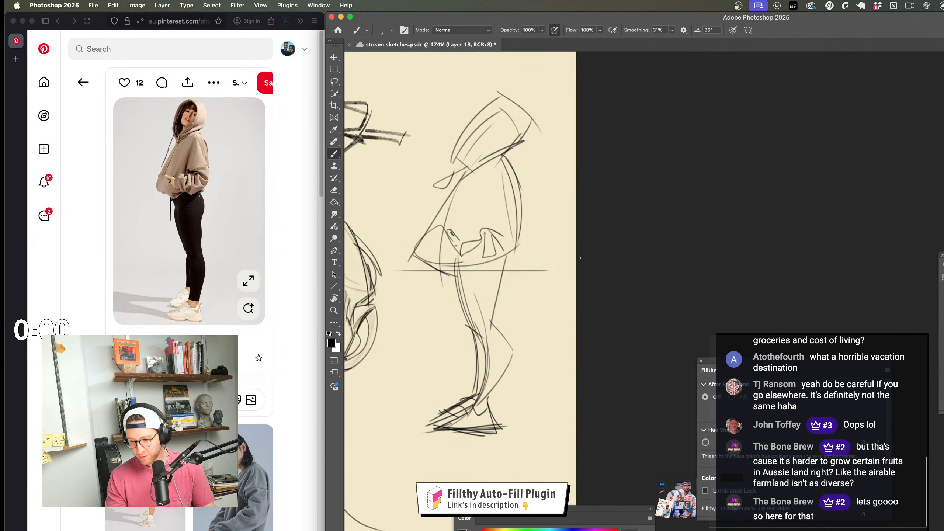
{"action": "mouse_move", "coordinate": [501, 152]}
{"action": "left_mouse_down"}
{"action": "mouse_move", "coordinate": [505, 192]}
{"action": "mouse_move", "coordinate": [542, 189]}
{"action": "left_mouse_up"}
{"action": "left_click_drag", "start_coordinate": [388, 134], "coordinate": [587, 119]}
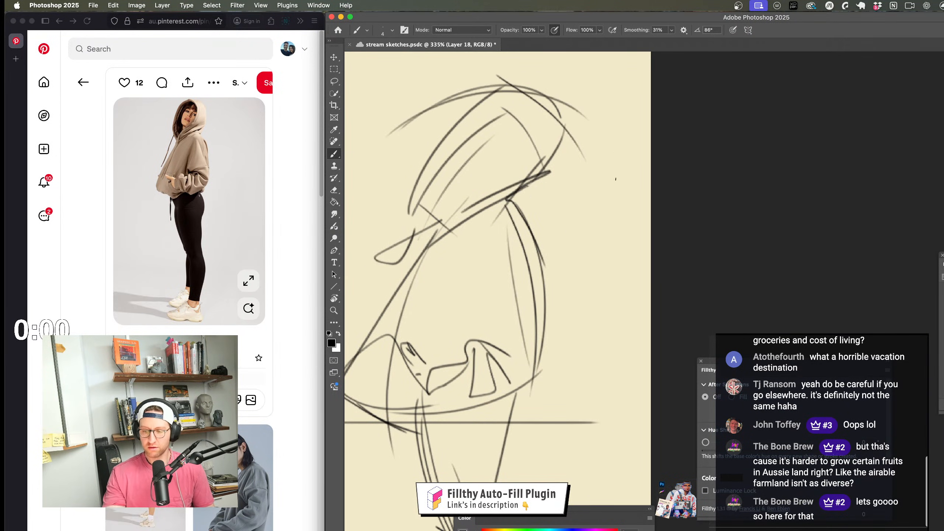
{"action": "left_click_drag", "start_coordinate": [529, 305], "coordinate": [546, 242]}
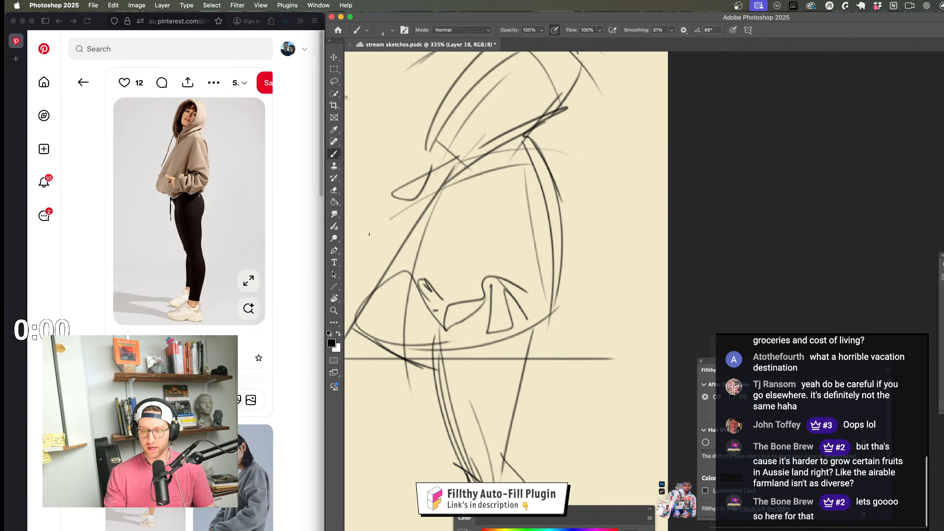
{"action": "key", "text": "super+z"}
{"action": "key", "text": "super+z"}
Step: Try curved perspective guides across the torso, knees and feet, bending away from the horizontal hem line
{"action": "left_click_drag", "start_coordinate": [584, 321], "coordinate": [512, 316]}
{"action": "left_click_drag", "start_coordinate": [534, 286], "coordinate": [565, 286]}
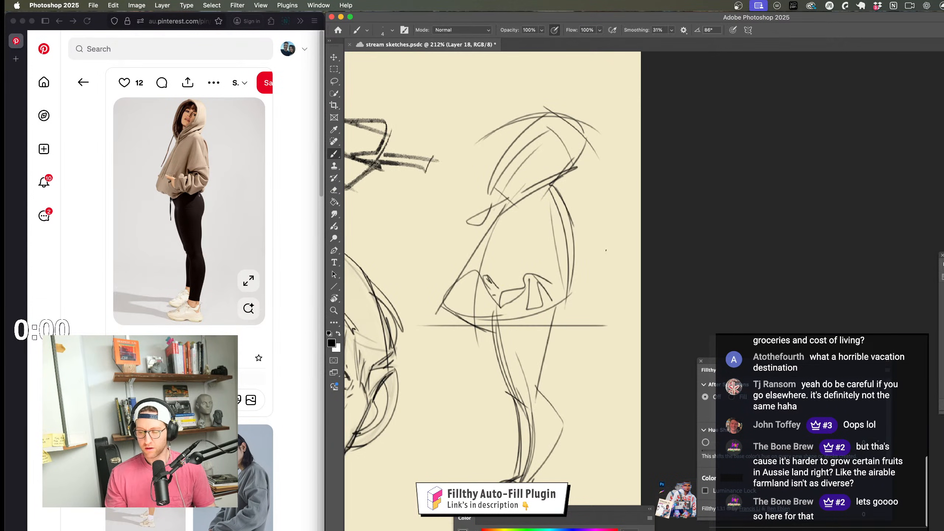
{"action": "left_click_drag", "start_coordinate": [609, 255], "coordinate": [470, 243]}
{"action": "left_click_drag", "start_coordinate": [531, 282], "coordinate": [491, 192]}
{"action": "left_click_drag", "start_coordinate": [388, 277], "coordinate": [563, 285]}
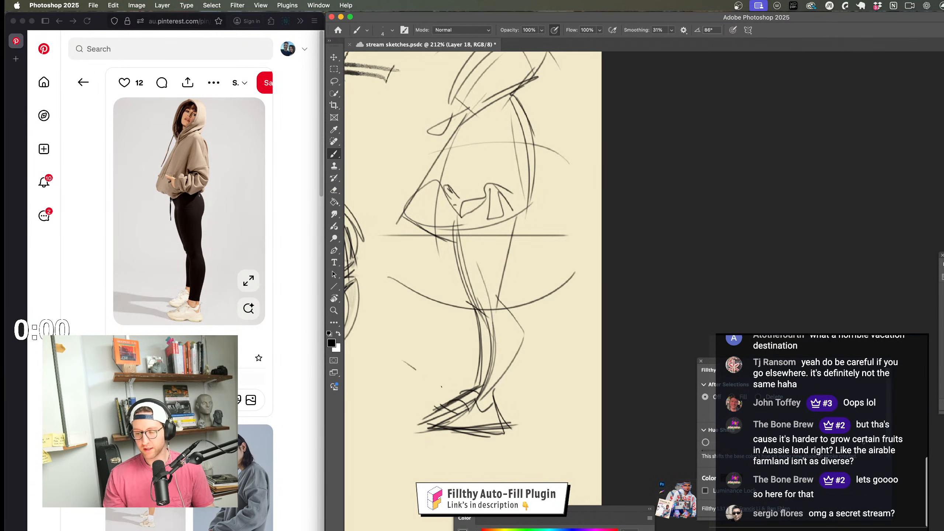
{"action": "left_click_drag", "start_coordinate": [441, 387], "coordinate": [563, 339]}
{"action": "left_click_drag", "start_coordinate": [556, 363], "coordinate": [517, 363]}
{"action": "mouse_move", "coordinate": [516, 297]}
{"action": "left_mouse_down"}
{"action": "mouse_move", "coordinate": [511, 314]}
{"action": "mouse_move", "coordinate": [531, 294]}
{"action": "left_mouse_up"}
Step: Undo all the perspective guides drawn across the figure
{"action": "key", "text": "super+z"}
{"action": "key", "text": "super+z"}
{"action": "key", "text": "super+z"}
{"action": "key", "text": "super+z"}
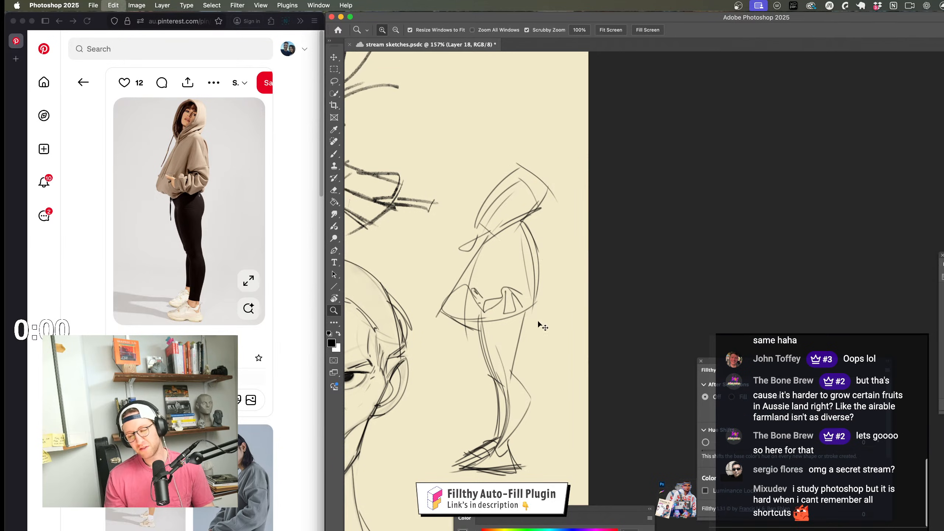
{"action": "key", "text": "super+z"}
Step: Block in the tilted head inside the hood as a box with a centre line and chin line, and save the document
{"action": "left_click_drag", "start_coordinate": [516, 260], "coordinate": [525, 262]}
{"action": "left_click_drag", "start_coordinate": [530, 306], "coordinate": [522, 321]}
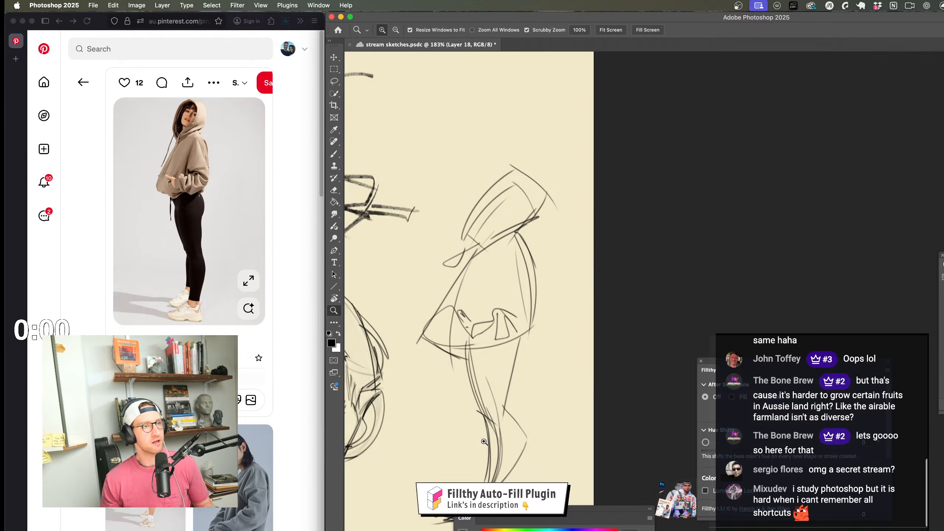
{"action": "mouse_move", "coordinate": [492, 418]}
{"action": "left_mouse_down"}
{"action": "mouse_move", "coordinate": [499, 346]}
{"action": "mouse_move", "coordinate": [482, 188]}
{"action": "left_mouse_up"}
{"action": "mouse_move", "coordinate": [529, 141]}
{"action": "left_mouse_down"}
{"action": "mouse_move", "coordinate": [447, 235]}
{"action": "mouse_move", "coordinate": [492, 226]}
{"action": "left_mouse_up"}
{"action": "key", "text": "super+s"}
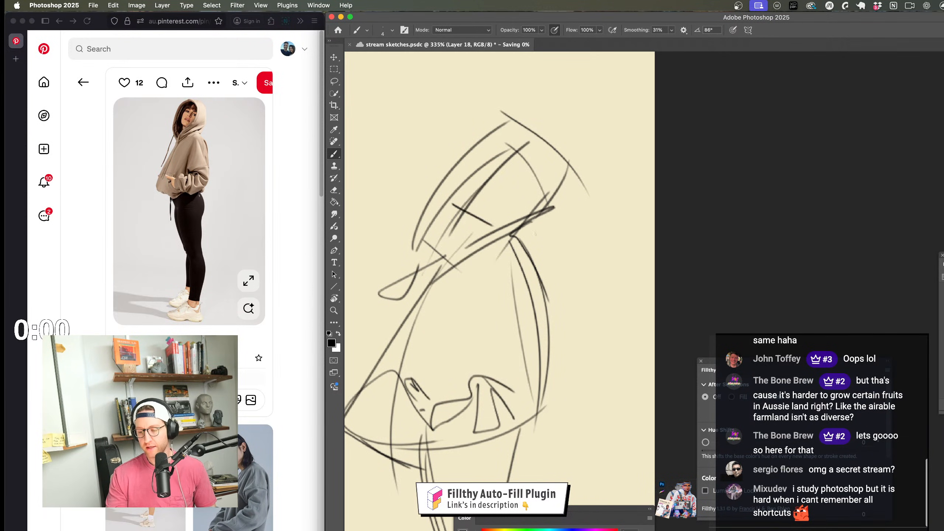
{"action": "mouse_move", "coordinate": [555, 136]}
{"action": "left_mouse_down"}
{"action": "mouse_move", "coordinate": [501, 179]}
{"action": "mouse_move", "coordinate": [504, 223]}
{"action": "left_mouse_up"}
{"action": "left_click_drag", "start_coordinate": [514, 129], "coordinate": [457, 192]}
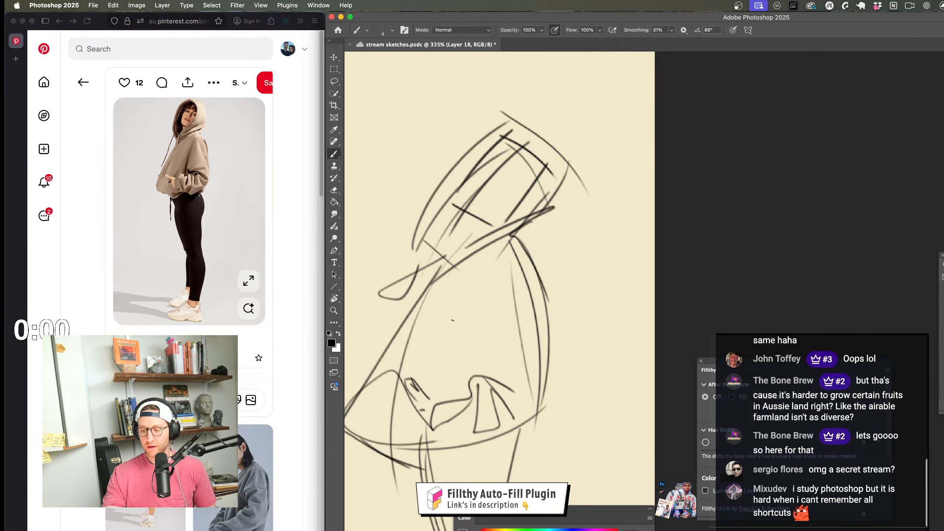
{"action": "scroll", "coordinate": [556, 336], "scroll_direction": "down", "scroll_amount": 5}
{"action": "scroll", "coordinate": [557, 336], "scroll_direction": "up", "scroll_amount": 6}
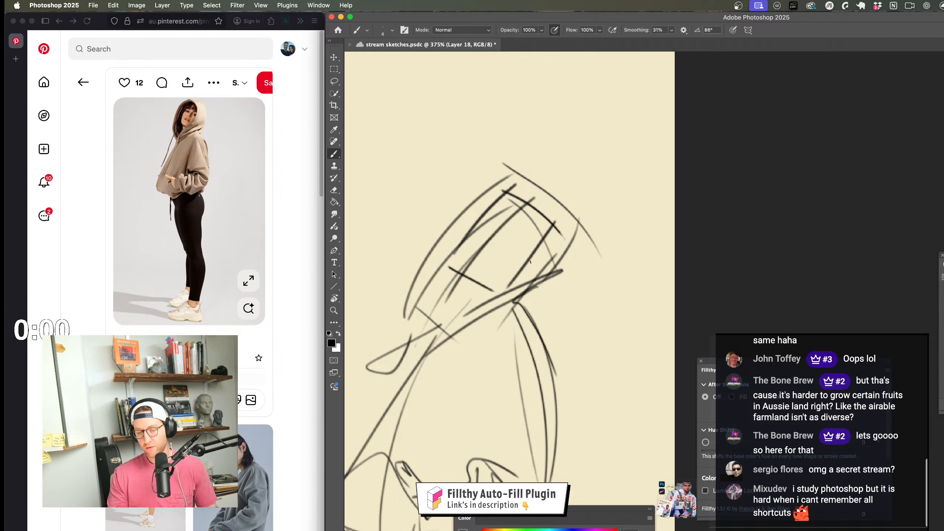
Step: Try sketching an ear, a rounded cranium, the front of the face and a nose over the head box
{"action": "left_click_drag", "start_coordinate": [541, 252], "coordinate": [520, 274]}
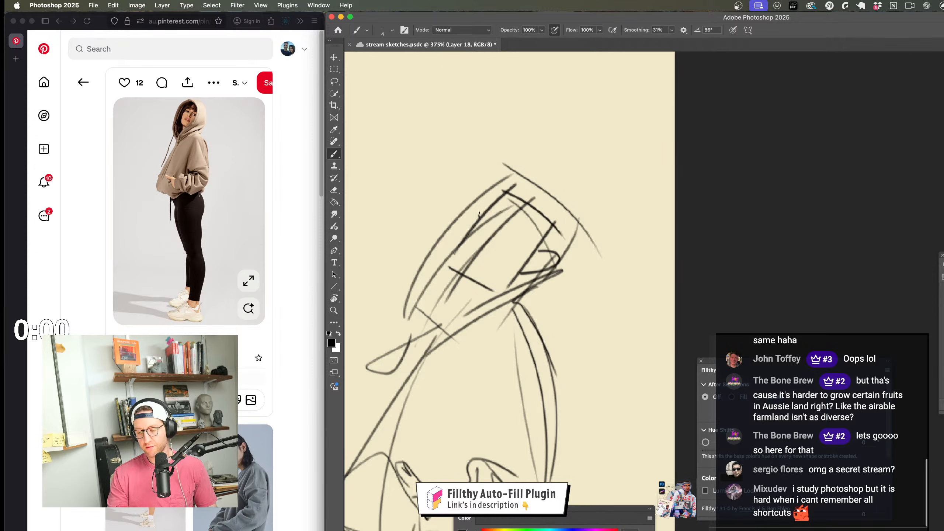
{"action": "key", "text": "super+z"}
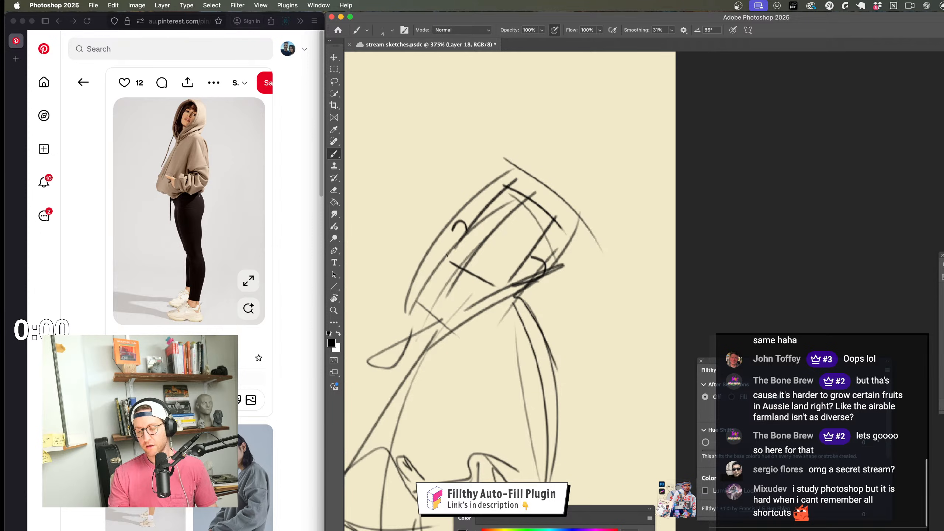
{"action": "left_click_drag", "start_coordinate": [516, 207], "coordinate": [480, 252]}
{"action": "mouse_move", "coordinate": [482, 201]}
{"action": "left_mouse_down"}
{"action": "mouse_move", "coordinate": [554, 253]}
{"action": "mouse_move", "coordinate": [487, 204]}
{"action": "left_mouse_up"}
{"action": "key", "text": "super+z"}
{"action": "left_click_drag", "start_coordinate": [489, 236], "coordinate": [499, 226]}
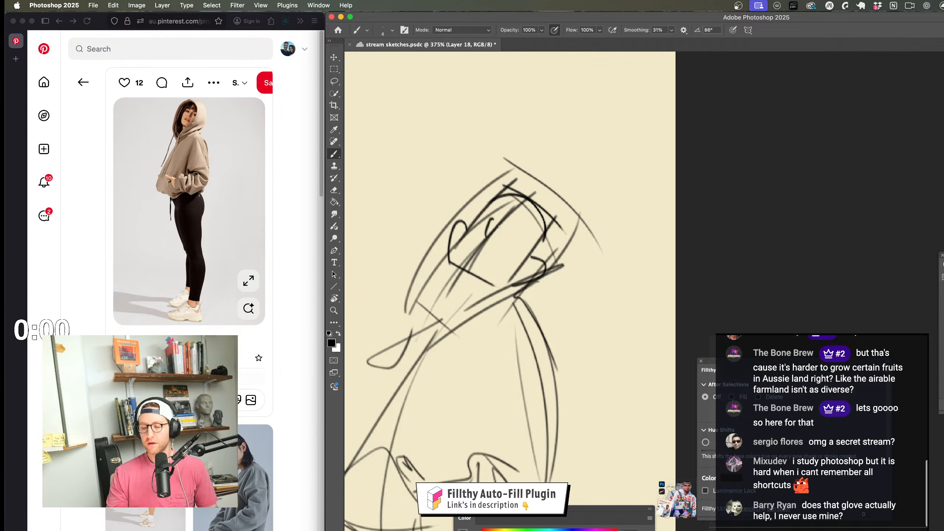
{"action": "mouse_move", "coordinate": [521, 368]}
{"action": "left_mouse_down"}
{"action": "mouse_move", "coordinate": [542, 304]}
{"action": "mouse_move", "coordinate": [542, 320]}
{"action": "left_mouse_up"}
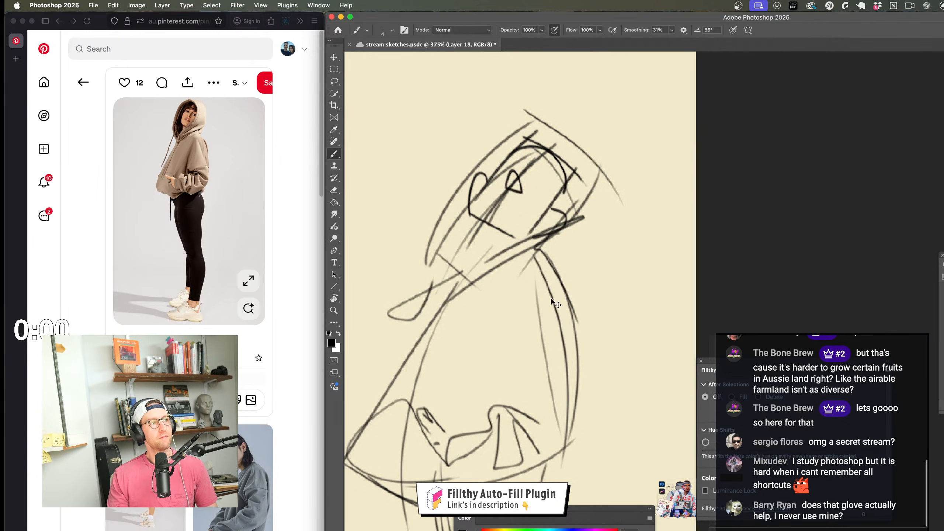
{"action": "key", "text": "super+z"}
{"action": "key", "text": "super+z"}
Step: Try a second version of the face with a nose along the centre line, a curved hairline and a rounded chin
{"action": "left_click_drag", "start_coordinate": [539, 285], "coordinate": [526, 314]}
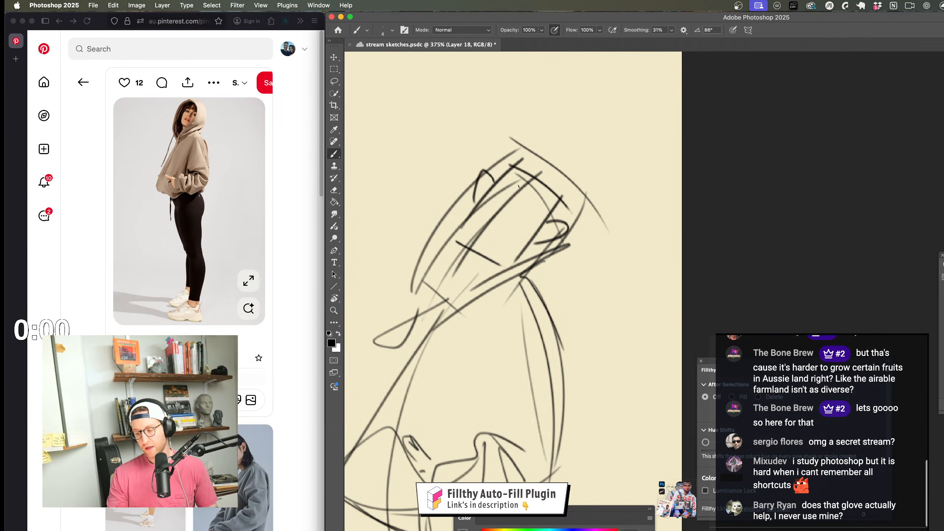
{"action": "left_click_drag", "start_coordinate": [529, 177], "coordinate": [477, 247]}
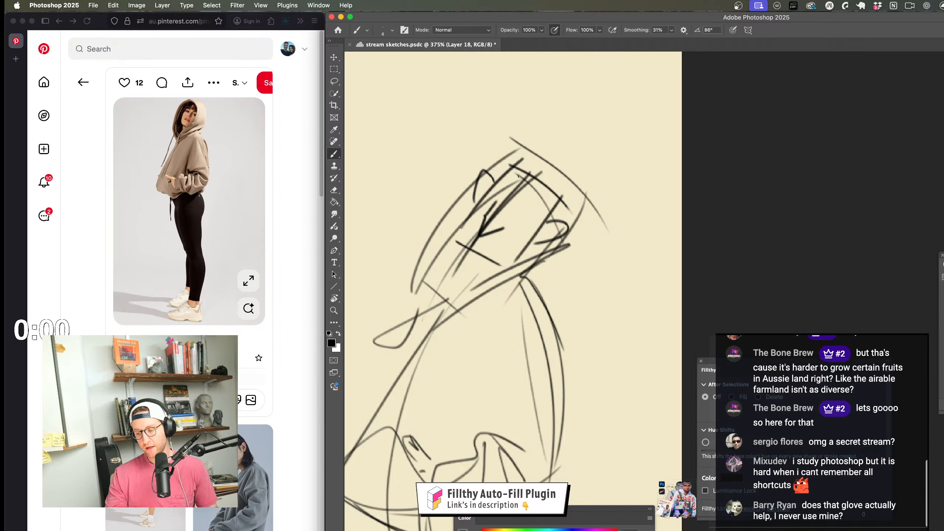
{"action": "left_click_drag", "start_coordinate": [500, 179], "coordinate": [554, 211]}
{"action": "left_click_drag", "start_coordinate": [484, 265], "coordinate": [516, 262]}
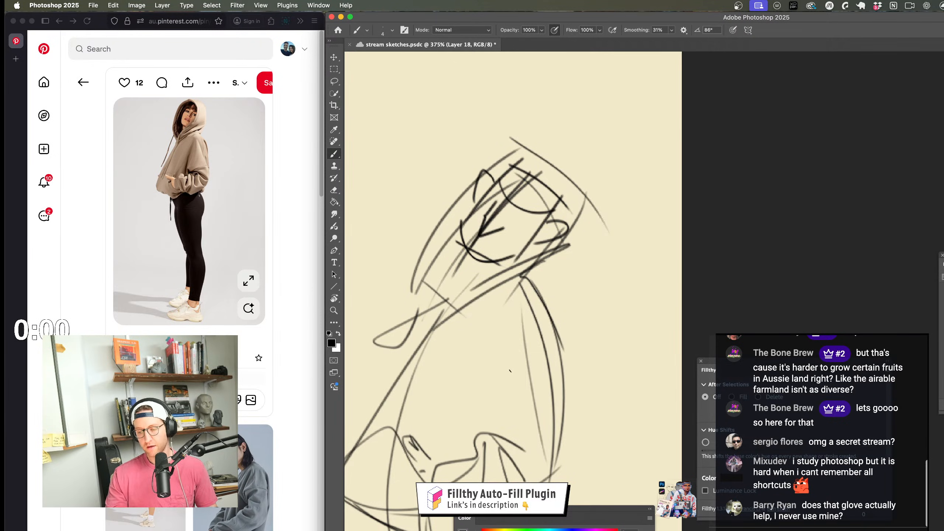
{"action": "scroll", "coordinate": [494, 290], "scroll_direction": "down", "scroll_amount": 3}
{"action": "scroll", "coordinate": [517, 349], "scroll_direction": "up", "scroll_amount": 2}
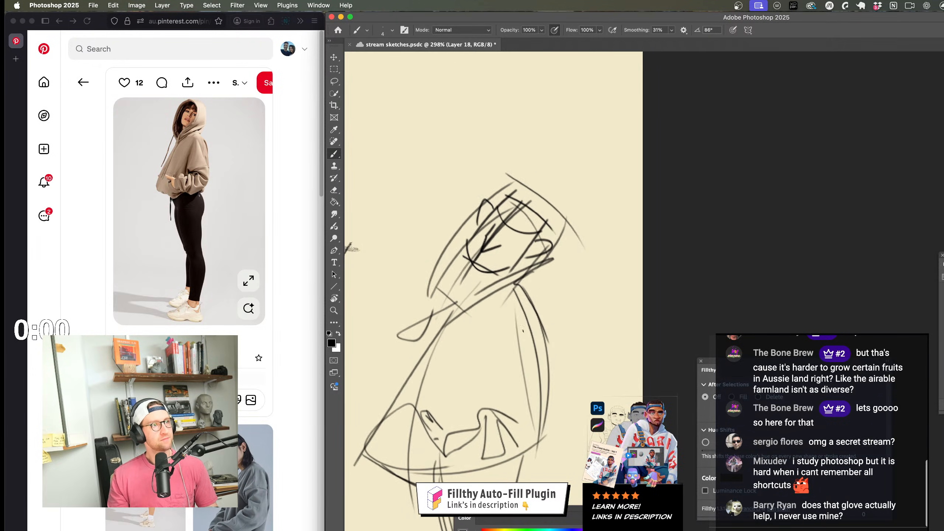
Step: Undo the facial features and ear back to the plain head box
{"action": "key", "text": "super+z"}
{"action": "key", "text": "super+z"}
{"action": "key", "text": "super+z"}
{"action": "key", "text": "super+z"}
{"action": "key", "text": "super+z"}
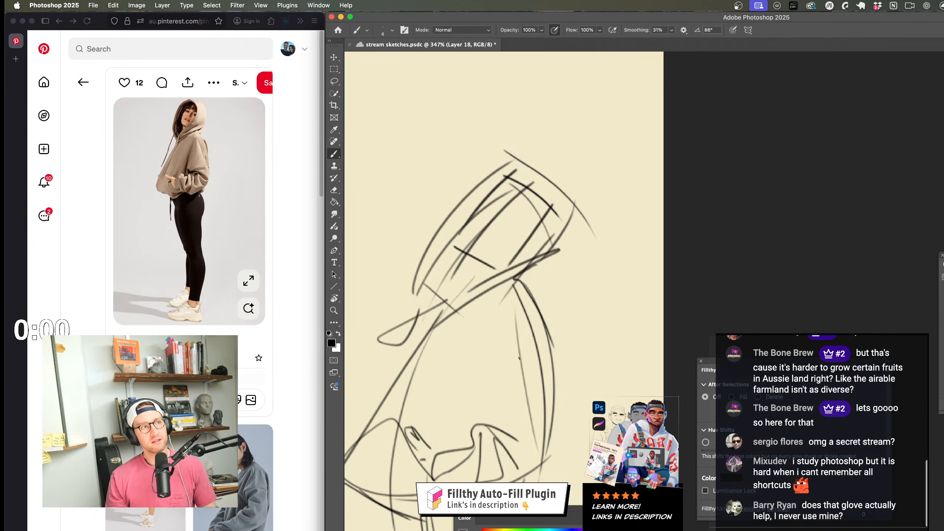
Step: Lighten the head and hood construction lines with the Eraser so they remain as a faint guide
{"action": "key", "text": "z"}
{"action": "scroll", "coordinate": [517, 381], "scroll_direction": "down", "scroll_amount": 2}
{"action": "left_click_drag", "start_coordinate": [519, 394], "coordinate": [520, 347]}
{"action": "scroll", "coordinate": [520, 348], "scroll_direction": "up", "scroll_amount": 2}
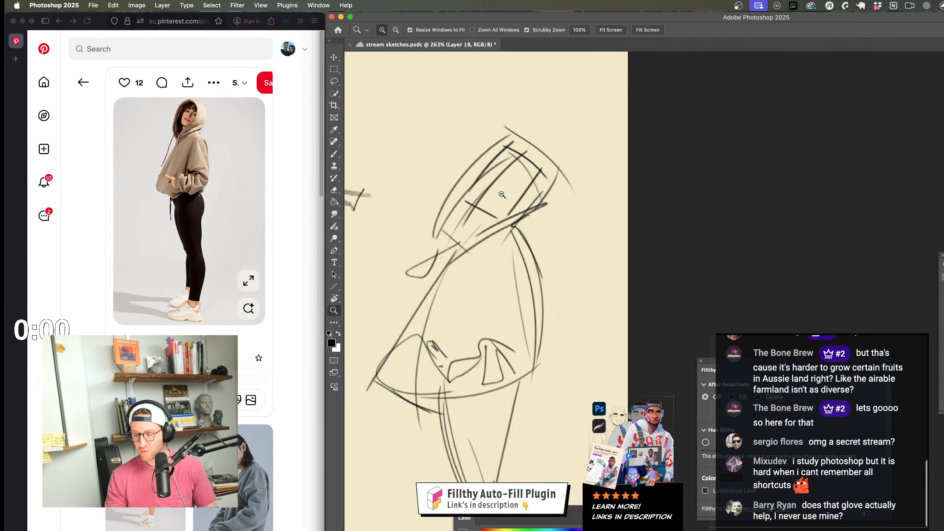
{"action": "key", "text": "e"}
{"action": "left_click_drag", "start_coordinate": [465, 178], "coordinate": [554, 162]}
{"action": "key", "text": "z"}
{"action": "scroll", "coordinate": [554, 162], "scroll_direction": "down", "scroll_amount": 3}
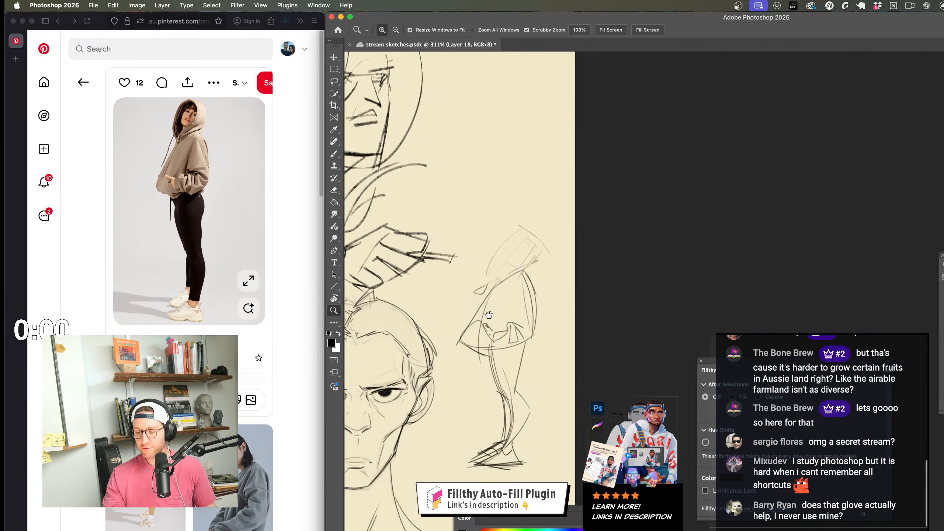
{"action": "scroll", "coordinate": [569, 316], "scroll_direction": "up", "scroll_amount": 3}
{"action": "scroll", "coordinate": [561, 372], "scroll_direction": "up", "scroll_amount": 3}
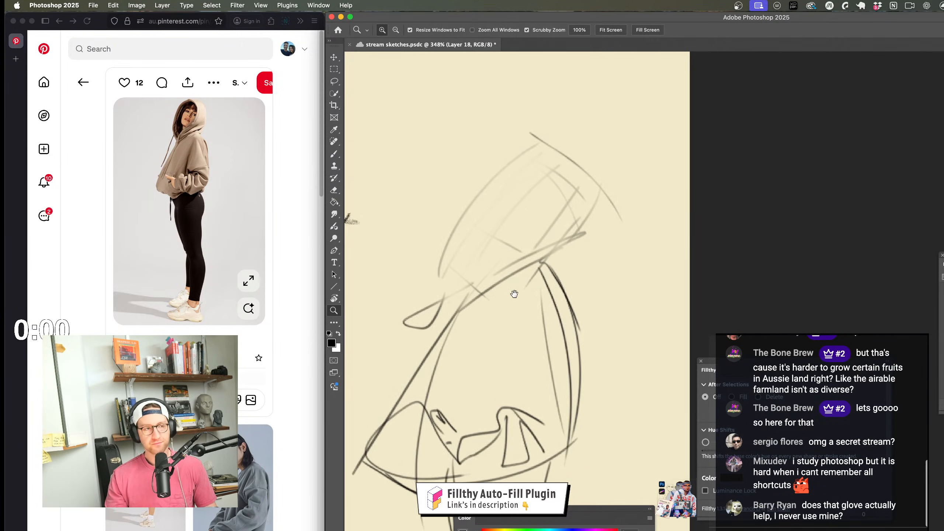
{"action": "scroll", "coordinate": [519, 299], "scroll_direction": "up", "scroll_amount": 1}
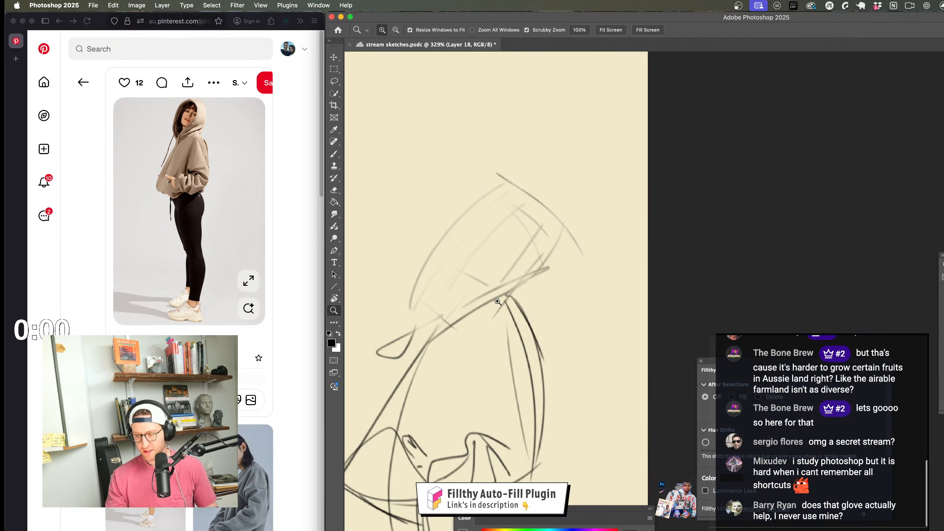
Step: Redraw the curved front edge of the face and a short jaw line over the faded head, retrying unsatisfactory strokes
{"action": "key", "text": "b"}
{"action": "left_click_drag", "start_coordinate": [498, 198], "coordinate": [450, 264]}
{"action": "key", "text": "ctrl+z"}
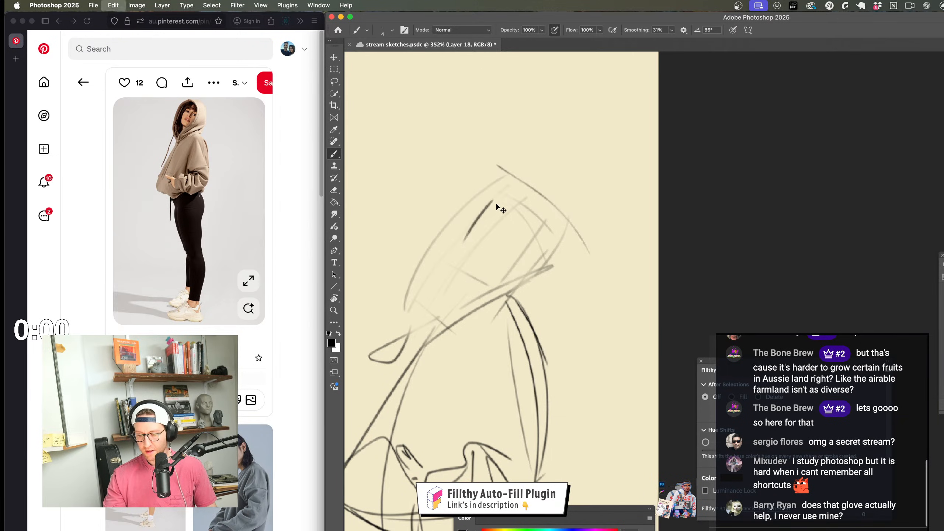
{"action": "key", "text": "ctrl+z"}
{"action": "mouse_move", "coordinate": [500, 197]}
{"action": "left_mouse_down"}
{"action": "mouse_move", "coordinate": [449, 263]}
{"action": "mouse_move", "coordinate": [450, 324]}
{"action": "left_mouse_up"}
{"action": "key", "text": "ctrl+z"}
{"action": "key", "text": "ctrl+z"}
{"action": "mouse_move", "coordinate": [465, 271]}
{"action": "left_mouse_down"}
{"action": "mouse_move", "coordinate": [462, 279]}
{"action": "mouse_move", "coordinate": [500, 291]}
{"action": "left_mouse_up"}
{"action": "key", "text": "ctrl+z"}
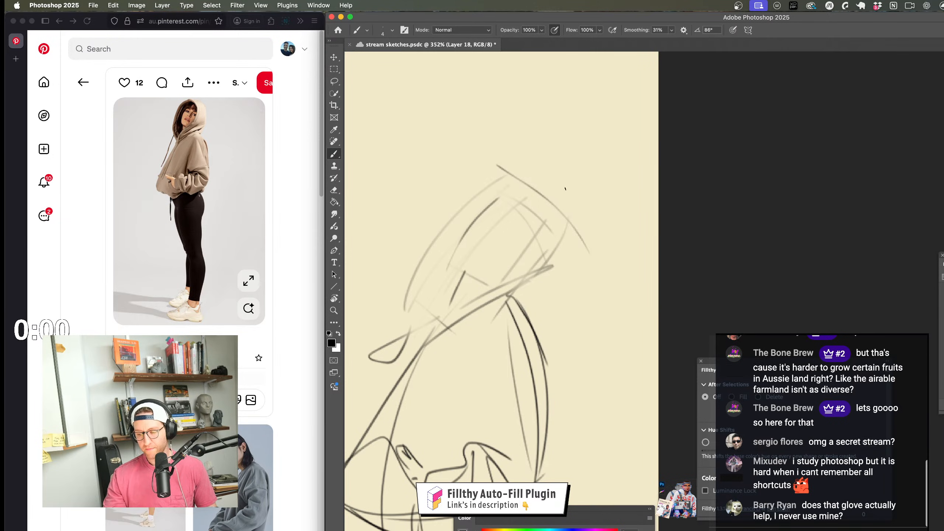
Step: Draw the rounded top and back of the head, a centre line down the face, and the ear
{"action": "mouse_move", "coordinate": [493, 197]}
{"action": "left_mouse_down"}
{"action": "mouse_move", "coordinate": [556, 236]}
{"action": "mouse_move", "coordinate": [510, 272]}
{"action": "mouse_move", "coordinate": [572, 252]}
{"action": "left_mouse_up"}
{"action": "key", "text": "ctrl+z"}
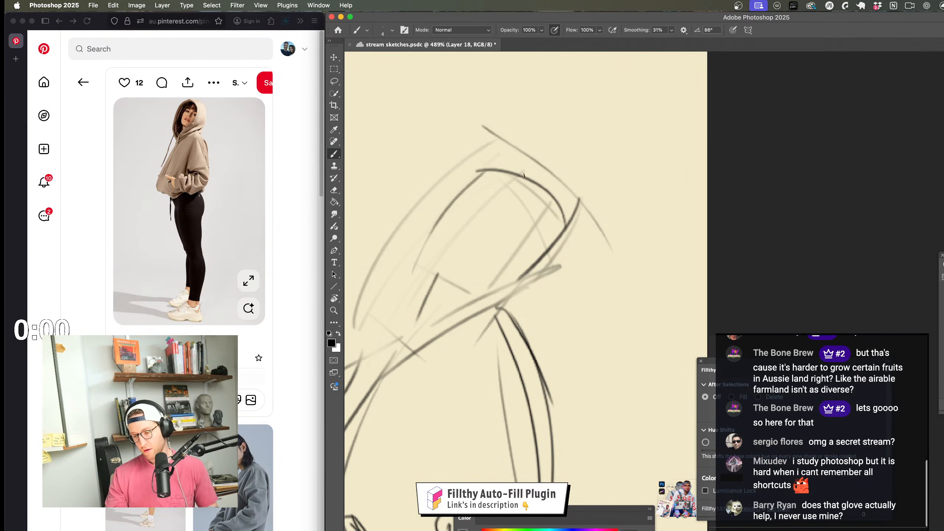
{"action": "left_click_drag", "start_coordinate": [524, 175], "coordinate": [444, 273]}
{"action": "left_click_drag", "start_coordinate": [548, 247], "coordinate": [538, 290]}
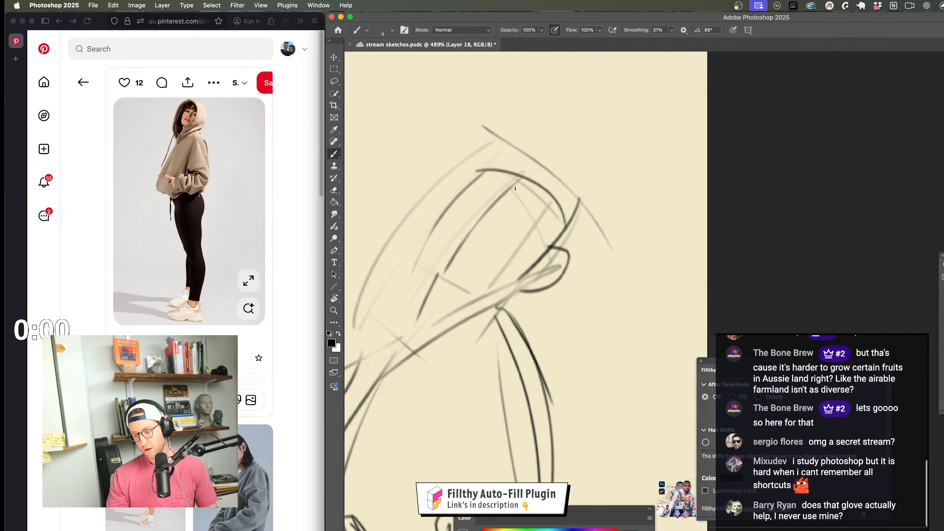
Step: Redraw the near ear as a larger rounded loop and add a small narrow loop on the far edge of the face
{"action": "key", "text": "ctrl+z"}
{"action": "left_click_drag", "start_coordinate": [576, 259], "coordinate": [527, 289]}
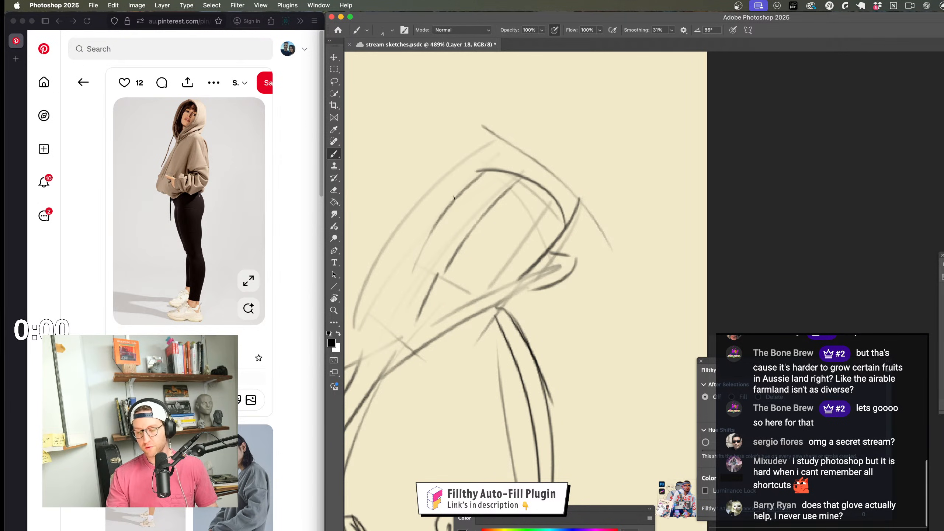
{"action": "scroll", "coordinate": [518, 267], "scroll_direction": "down", "scroll_amount": 6}
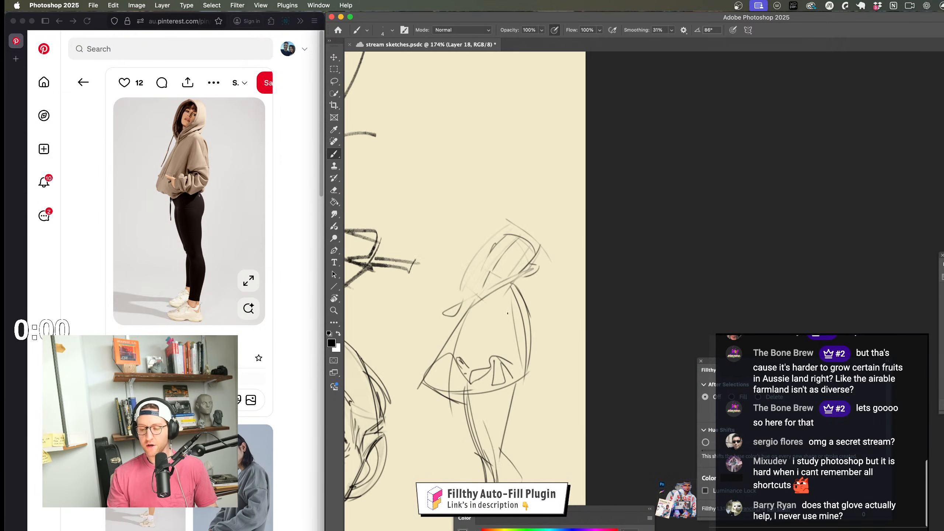
{"action": "key", "text": "z"}
{"action": "scroll", "coordinate": [518, 267], "scroll_direction": "up", "scroll_amount": 6}
{"action": "key", "text": "b"}
{"action": "mouse_move", "coordinate": [559, 286]}
{"action": "left_mouse_down"}
{"action": "mouse_move", "coordinate": [592, 314]}
{"action": "mouse_move", "coordinate": [529, 329]}
{"action": "left_mouse_up"}
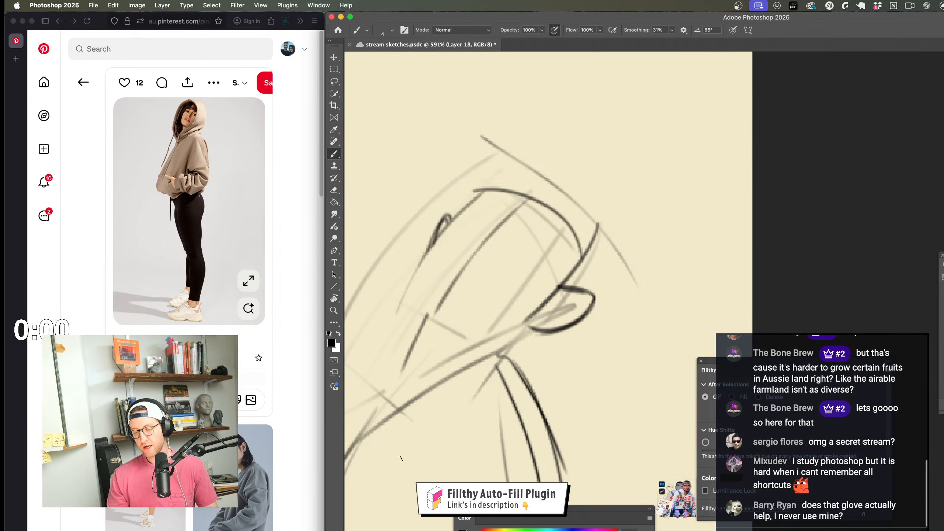
Step: Flip the canvas horizontally and check the mirrored head and full figure
{"action": "key", "text": "super+f"}
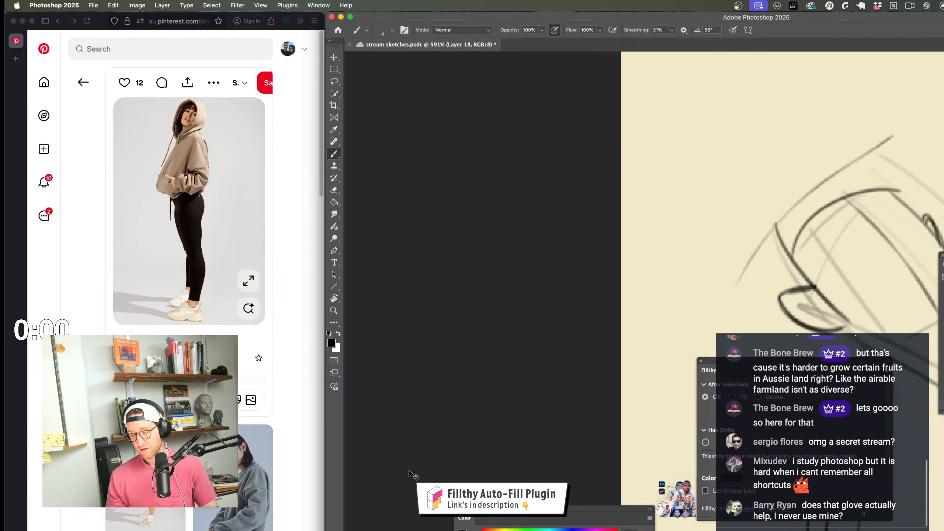
{"action": "left_click_drag", "start_coordinate": [543, 376], "coordinate": [479, 295]}
{"action": "key", "text": "z"}
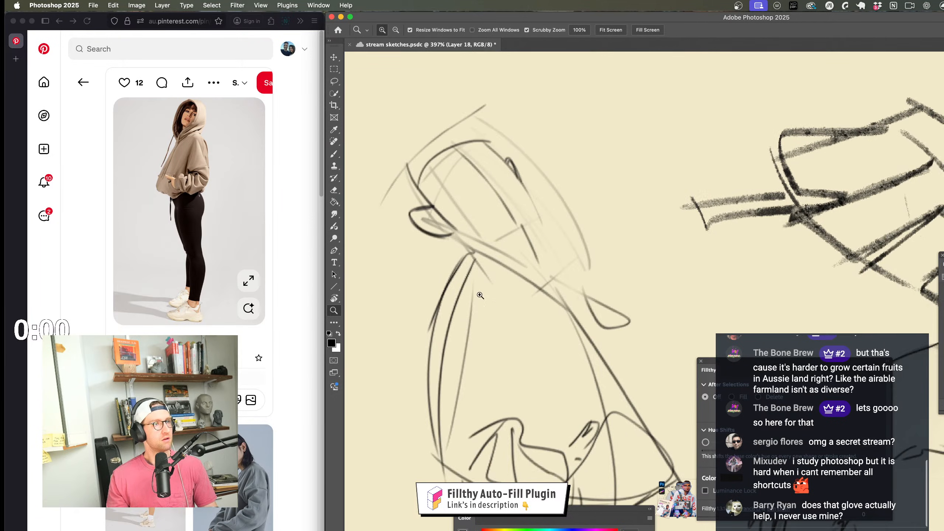
{"action": "left_click_drag", "start_coordinate": [534, 320], "coordinate": [537, 175]}
{"action": "scroll", "coordinate": [537, 174], "scroll_direction": "up", "scroll_amount": 3}
{"action": "scroll", "coordinate": [537, 174], "scroll_direction": "right", "scroll_amount": 2}
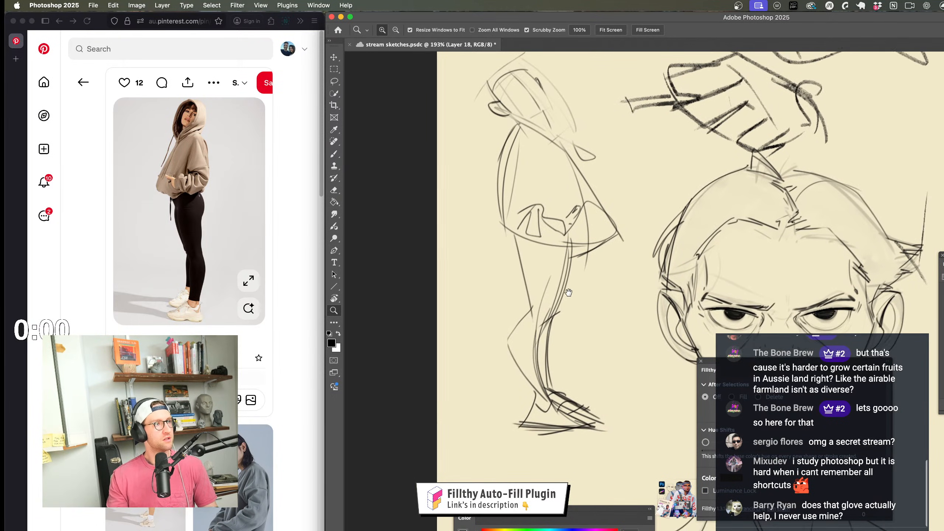
{"action": "mouse_move", "coordinate": [502, 133]}
{"action": "left_mouse_down"}
{"action": "mouse_move", "coordinate": [569, 196]}
{"action": "mouse_move", "coordinate": [567, 212]}
{"action": "left_mouse_up"}
Step: Draw the far cheek curving into a rounded chin and jawline that meets the near ear, redoing the first cheek stroke
{"action": "key", "text": "b"}
{"action": "left_click_drag", "start_coordinate": [480, 131], "coordinate": [560, 262]}
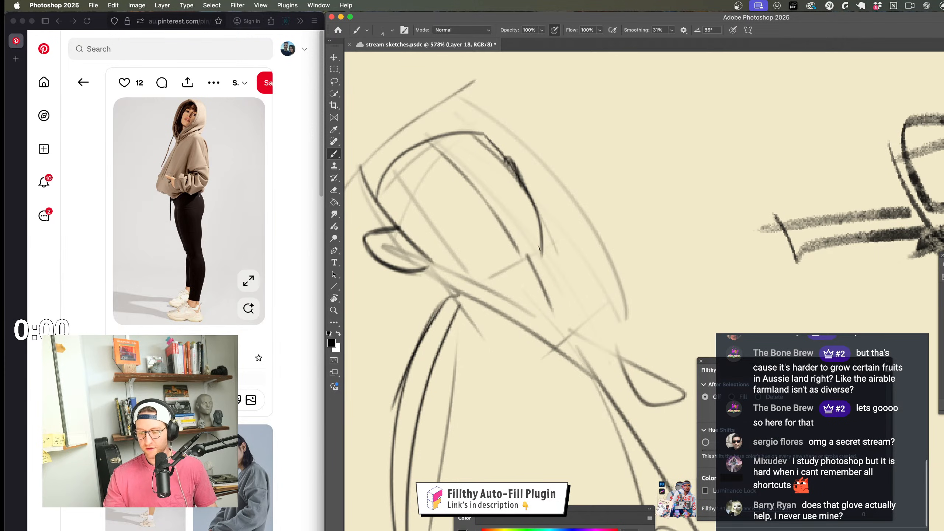
{"action": "key", "text": "super+z"}
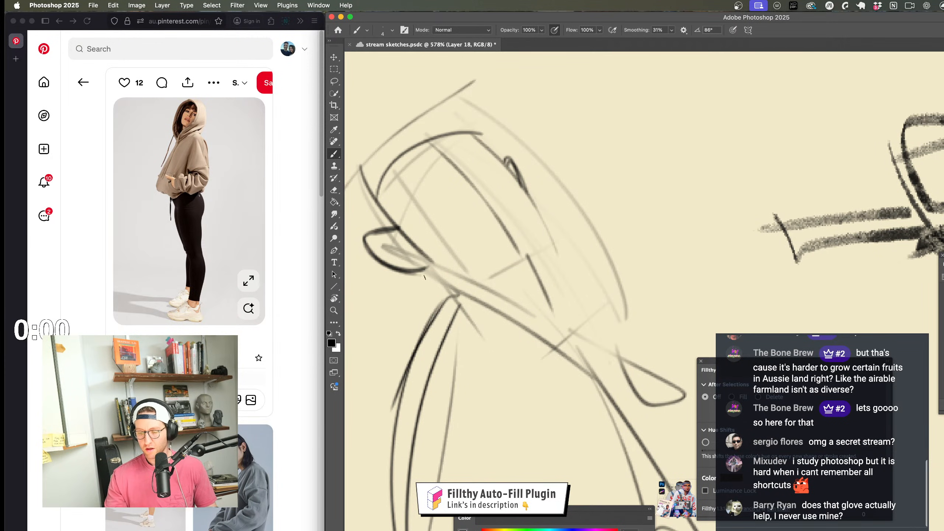
{"action": "left_click_drag", "start_coordinate": [424, 276], "coordinate": [531, 251]}
{"action": "mouse_move", "coordinate": [534, 213]}
{"action": "left_mouse_down"}
{"action": "mouse_move", "coordinate": [528, 259]}
{"action": "mouse_move", "coordinate": [579, 288]}
{"action": "mouse_move", "coordinate": [569, 299]}
{"action": "left_mouse_up"}
{"action": "scroll", "coordinate": [583, 297], "scroll_direction": "down", "scroll_amount": 3}
{"action": "scroll", "coordinate": [537, 249], "scroll_direction": "up", "scroll_amount": 3}
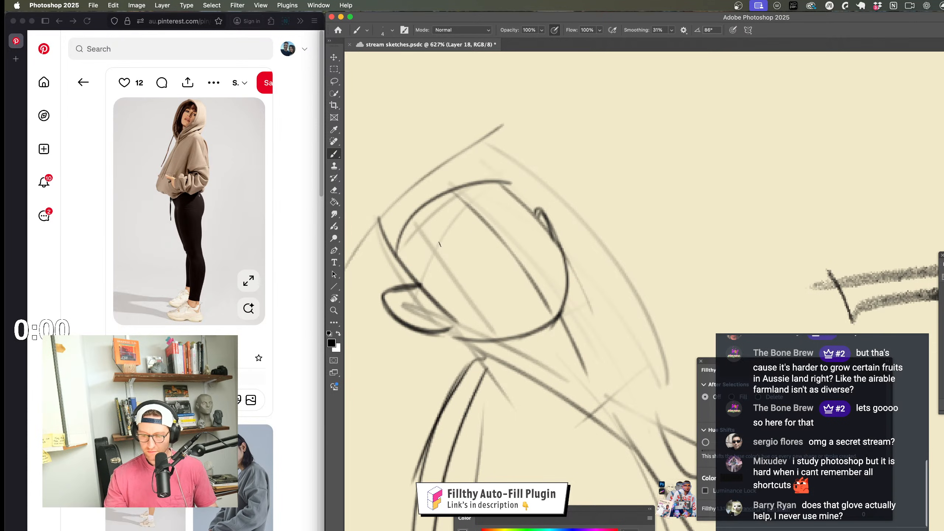
Step: Sketch curved marks for the two eyes and short slanted strokes for the nose along the face's centre line
{"action": "left_click_drag", "start_coordinate": [437, 268], "coordinate": [475, 274]}
{"action": "left_click_drag", "start_coordinate": [463, 237], "coordinate": [434, 279]}
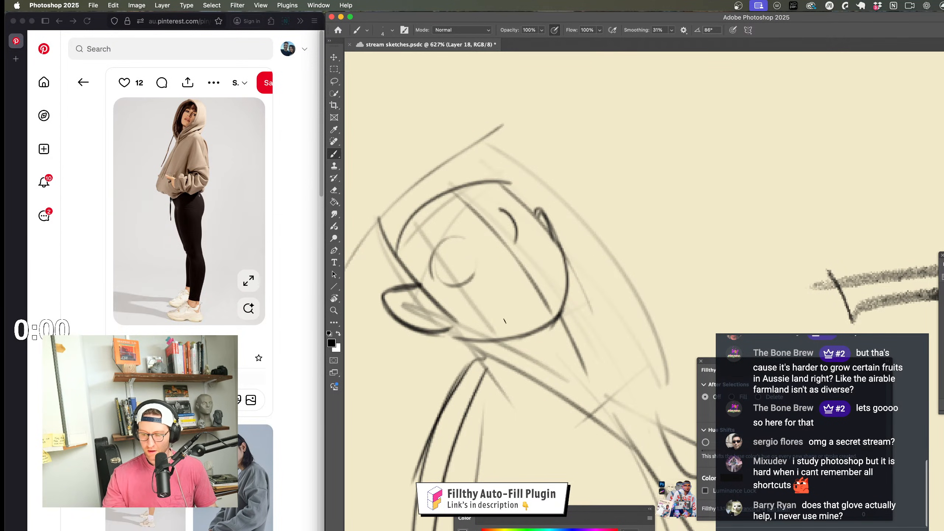
{"action": "scroll", "coordinate": [504, 320], "scroll_direction": "down", "scroll_amount": 3}
{"action": "scroll", "coordinate": [575, 204], "scroll_direction": "up", "scroll_amount": 3}
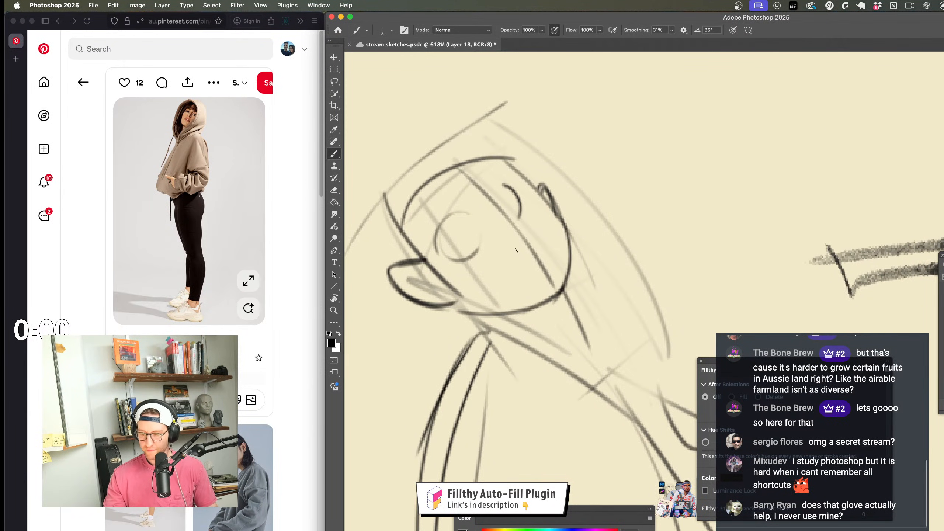
{"action": "key", "text": "super+z"}
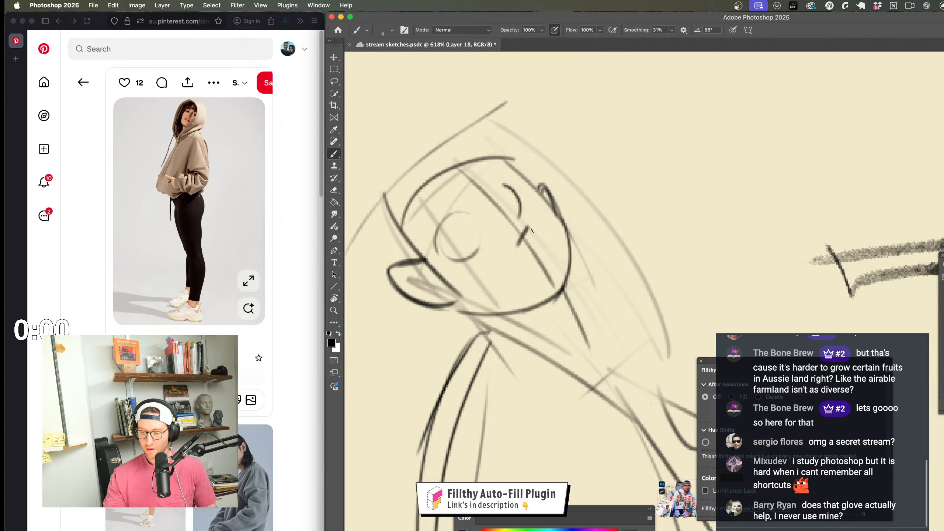
{"action": "left_click_drag", "start_coordinate": [532, 231], "coordinate": [515, 255]}
{"action": "scroll", "coordinate": [531, 238], "scroll_direction": "down", "scroll_amount": 3}
{"action": "scroll", "coordinate": [594, 245], "scroll_direction": "up", "scroll_amount": 3}
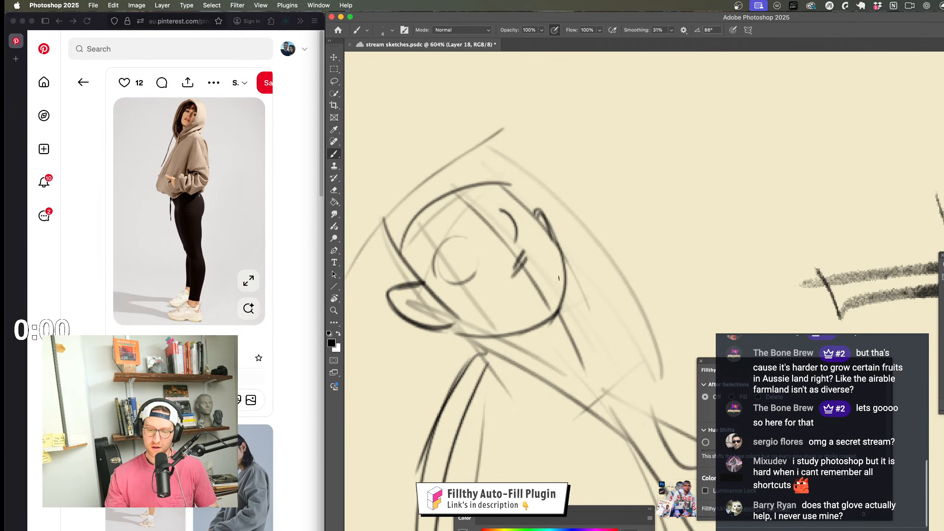
Step: Draw the mouth with short angled strokes below the nose, retrying one line, and flip the canvas back to its original orientation
{"action": "left_click_drag", "start_coordinate": [502, 312], "coordinate": [546, 277]}
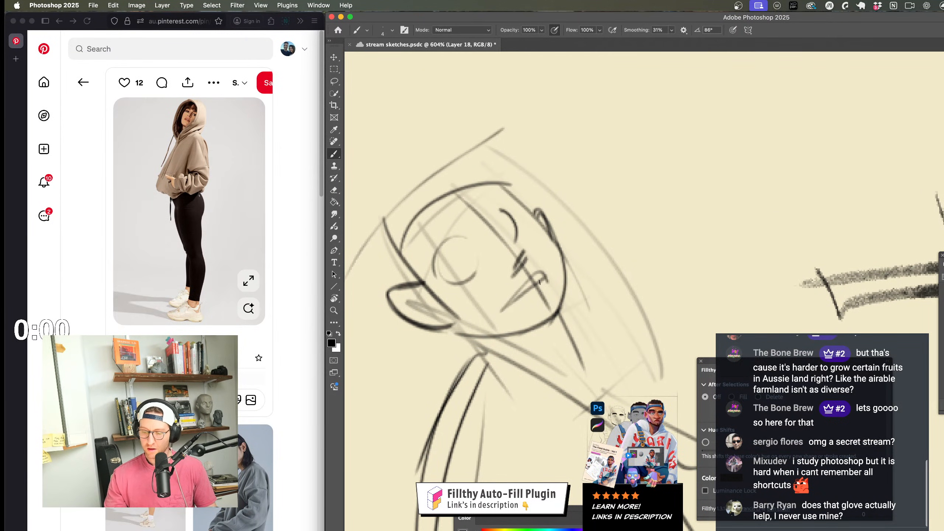
{"action": "key", "text": "super+z"}
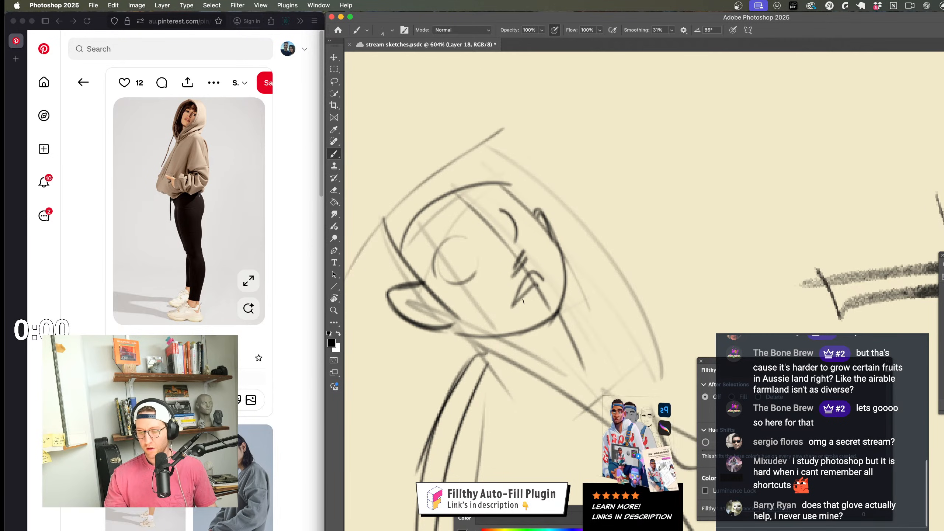
{"action": "scroll", "coordinate": [523, 300], "scroll_direction": "down", "scroll_amount": 5}
{"action": "scroll", "coordinate": [556, 373], "scroll_direction": "up", "scroll_amount": 3}
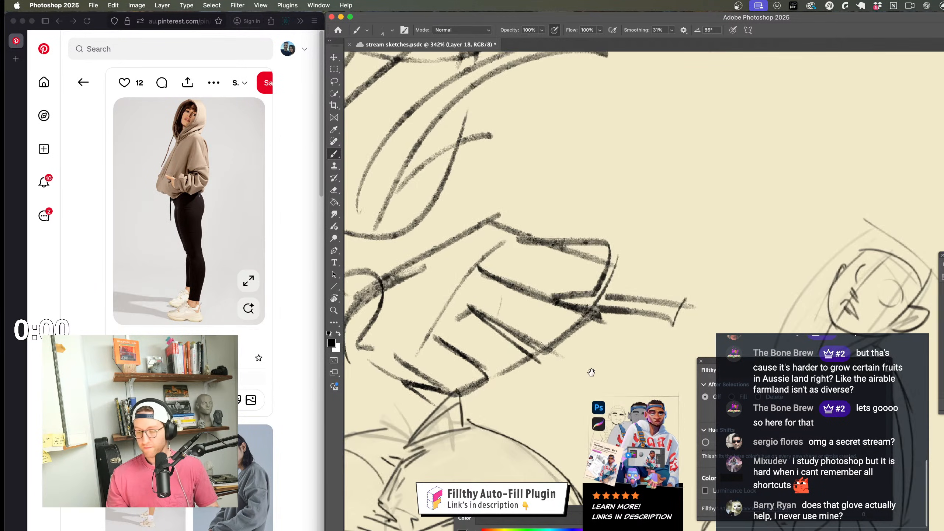
{"action": "left_click_drag", "start_coordinate": [591, 372], "coordinate": [346, 312]}
{"action": "scroll", "coordinate": [639, 230], "scroll_direction": "up", "scroll_amount": 5}
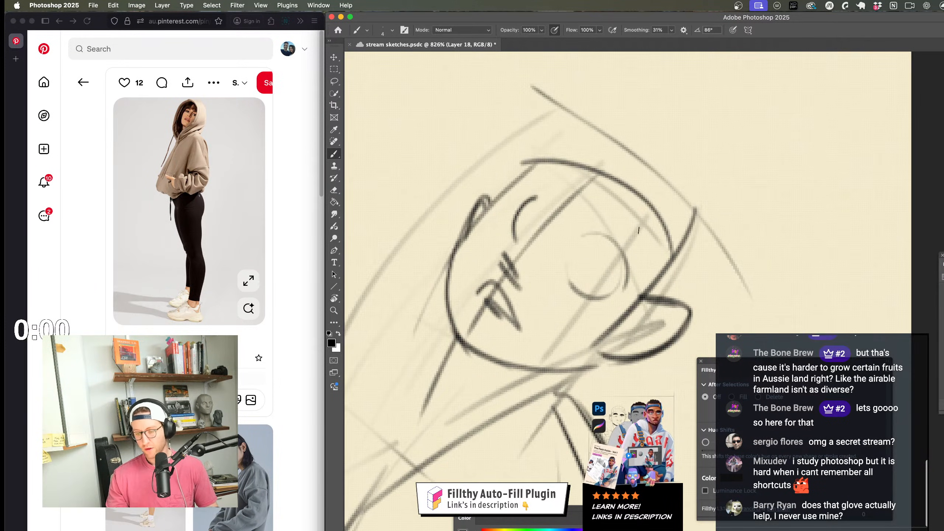
Step: Darken the curve of the near eye and add a crossing stroke to the far eye
{"action": "left_click_drag", "start_coordinate": [583, 246], "coordinate": [609, 299]}
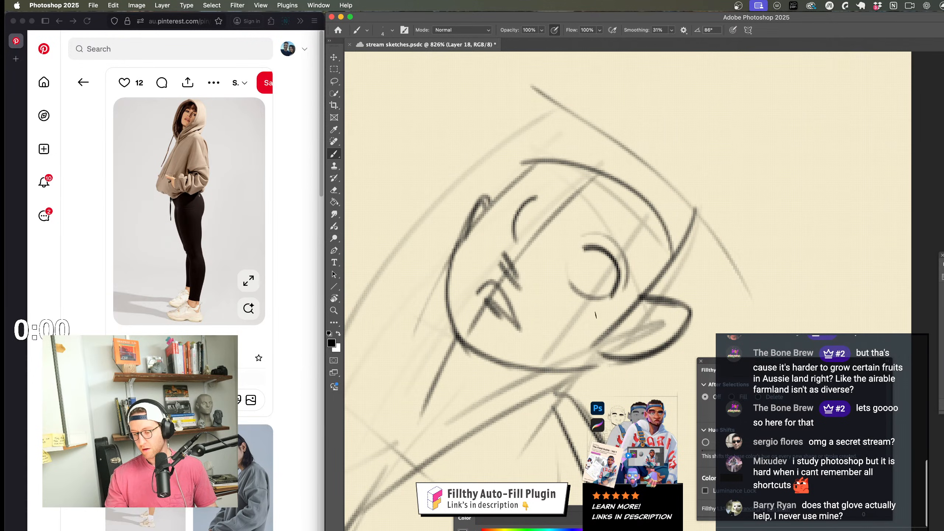
{"action": "left_click_drag", "start_coordinate": [513, 203], "coordinate": [537, 214]}
{"action": "mouse_move", "coordinate": [592, 348]}
{"action": "left_mouse_down"}
{"action": "mouse_move", "coordinate": [560, 345]}
{"action": "mouse_move", "coordinate": [626, 292]}
{"action": "mouse_move", "coordinate": [571, 237]}
{"action": "mouse_move", "coordinate": [598, 236]}
{"action": "left_mouse_up"}
Step: Draw a neck line below the chin and a hair strand down the far side of the face, retrying misplaced strokes
{"action": "left_click_drag", "start_coordinate": [521, 236], "coordinate": [485, 281]}
{"action": "key", "text": "super+z"}
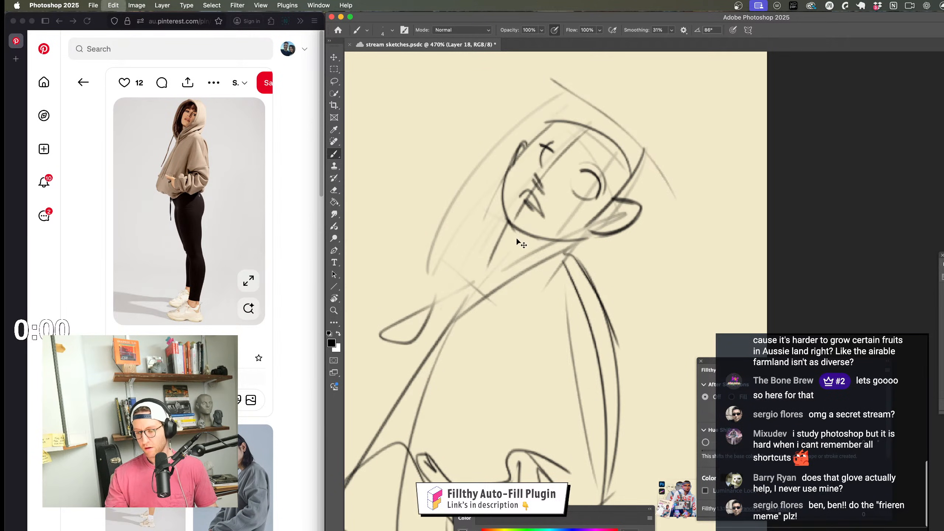
{"action": "left_click_drag", "start_coordinate": [524, 230], "coordinate": [498, 270]}
{"action": "left_click_drag", "start_coordinate": [522, 148], "coordinate": [474, 280]}
{"action": "key", "text": "super+z"}
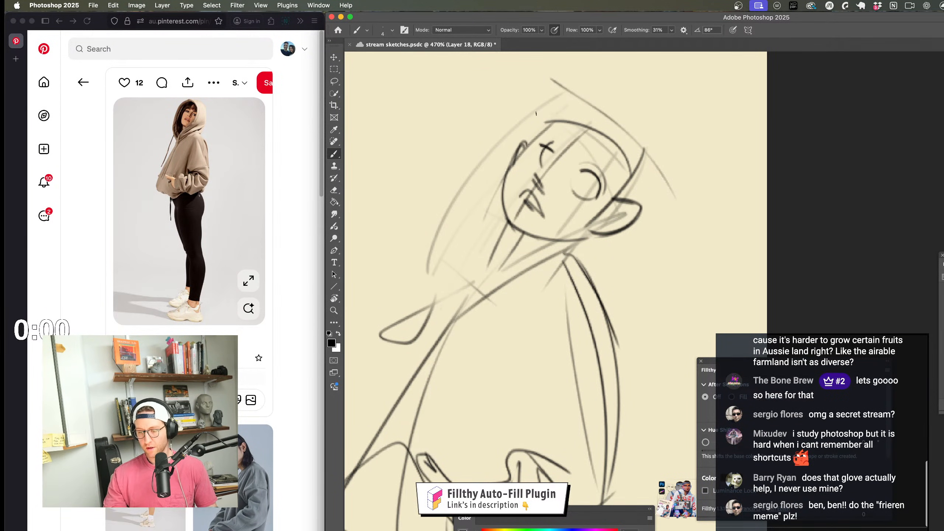
{"action": "left_click_drag", "start_coordinate": [530, 127], "coordinate": [476, 255]}
Step: Draw a long straight strand of hair hanging down behind the near ear, replacing the first attempt
{"action": "left_click_drag", "start_coordinate": [531, 264], "coordinate": [521, 264]}
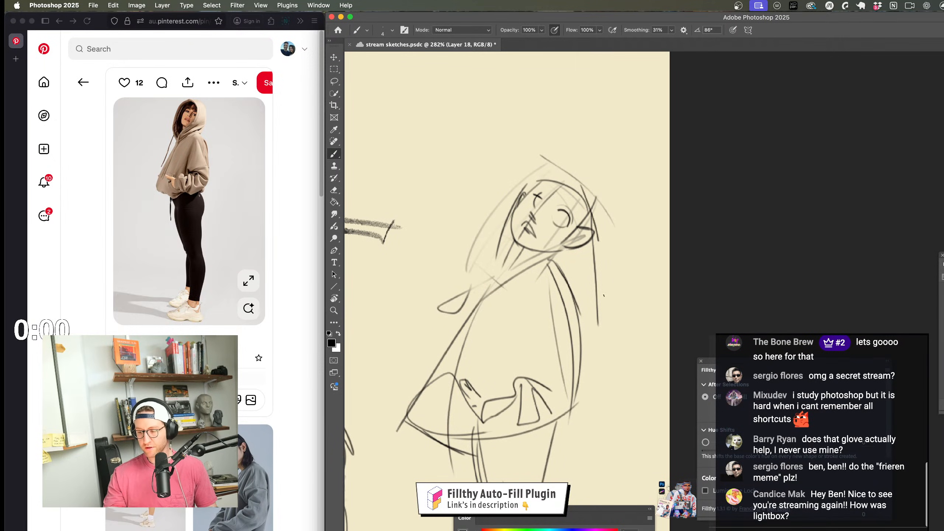
{"action": "key", "text": "super+z"}
{"action": "mouse_move", "coordinate": [603, 241]}
{"action": "left_mouse_down"}
{"action": "mouse_move", "coordinate": [601, 389]}
{"action": "mouse_move", "coordinate": [601, 331]}
{"action": "mouse_move", "coordinate": [602, 369]}
{"action": "left_mouse_up"}
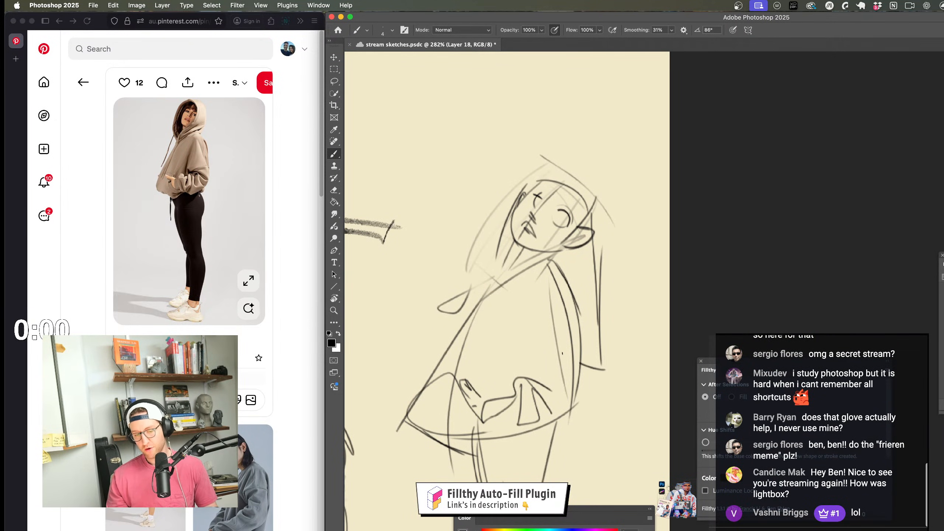
{"action": "key", "text": "z"}
{"action": "mouse_move", "coordinate": [595, 303]}
{"action": "left_mouse_down"}
{"action": "mouse_move", "coordinate": [539, 303]}
{"action": "mouse_move", "coordinate": [627, 306]}
{"action": "mouse_move", "coordinate": [578, 300]}
{"action": "mouse_move", "coordinate": [602, 401]}
{"action": "left_mouse_up"}
{"action": "key", "text": "b"}
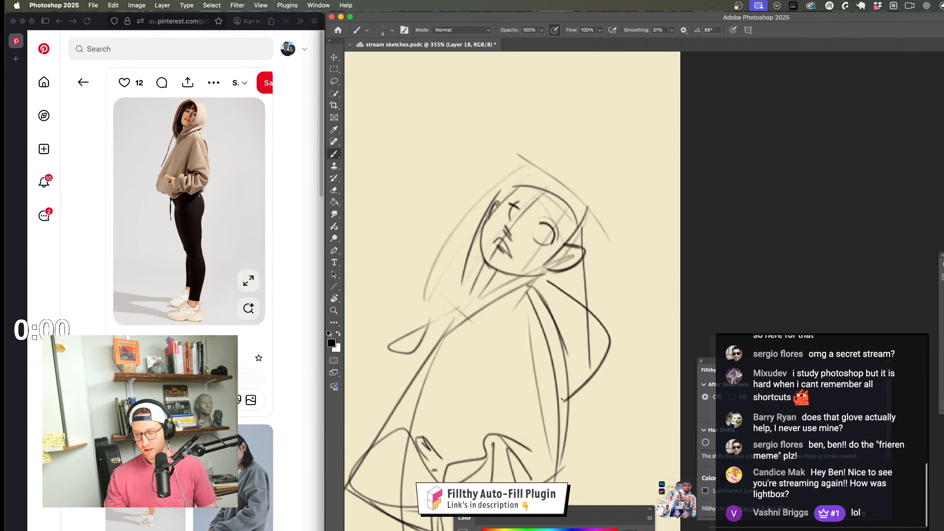
Step: Redraw the angular shape bulging behind the back, from the base of the neck outward and down to the upper back
{"action": "key", "text": "super+z"}
{"action": "mouse_move", "coordinate": [528, 272]}
{"action": "left_mouse_down"}
{"action": "mouse_move", "coordinate": [608, 327]}
{"action": "mouse_move", "coordinate": [573, 428]}
{"action": "left_mouse_up"}
{"action": "key", "text": "z"}
{"action": "left_click_drag", "start_coordinate": [624, 380], "coordinate": [591, 380]}
{"action": "left_click_drag", "start_coordinate": [658, 395], "coordinate": [627, 299]}
{"action": "left_click_drag", "start_coordinate": [567, 248], "coordinate": [594, 212]}
Step: Darken the long vertical hair strand from beside the head down past the back
{"action": "key", "text": "b"}
{"action": "mouse_move", "coordinate": [577, 178]}
{"action": "left_mouse_down"}
{"action": "mouse_move", "coordinate": [584, 414]}
{"action": "mouse_move", "coordinate": [583, 371]}
{"action": "mouse_move", "coordinate": [567, 359]}
{"action": "left_mouse_up"}
{"action": "key", "text": "z"}
{"action": "mouse_move", "coordinate": [568, 359]}
{"action": "left_mouse_down"}
{"action": "mouse_move", "coordinate": [563, 322]}
{"action": "mouse_move", "coordinate": [595, 322]}
{"action": "left_mouse_up"}
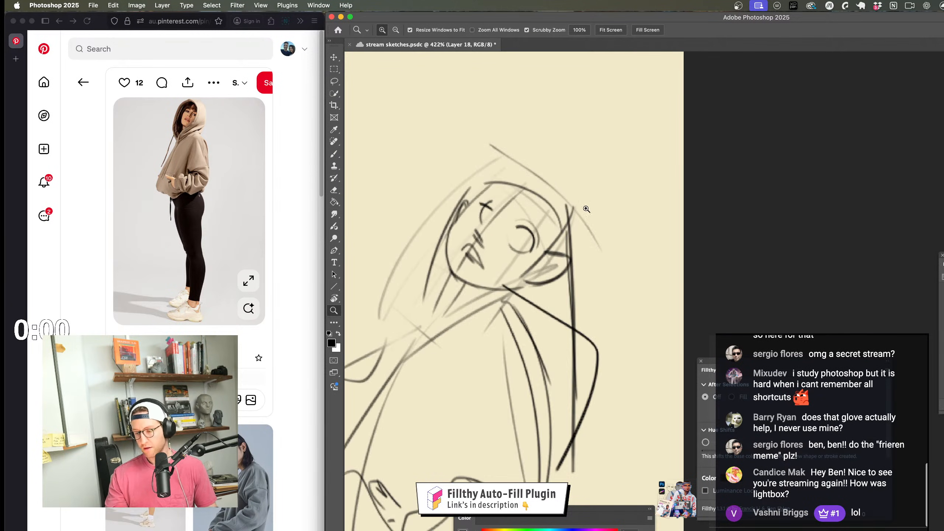
Step: Add fringe lines across the forehead and a curved hair outline over the top of the head
{"action": "key", "text": "b"}
{"action": "left_click_drag", "start_coordinate": [524, 184], "coordinate": [539, 235]}
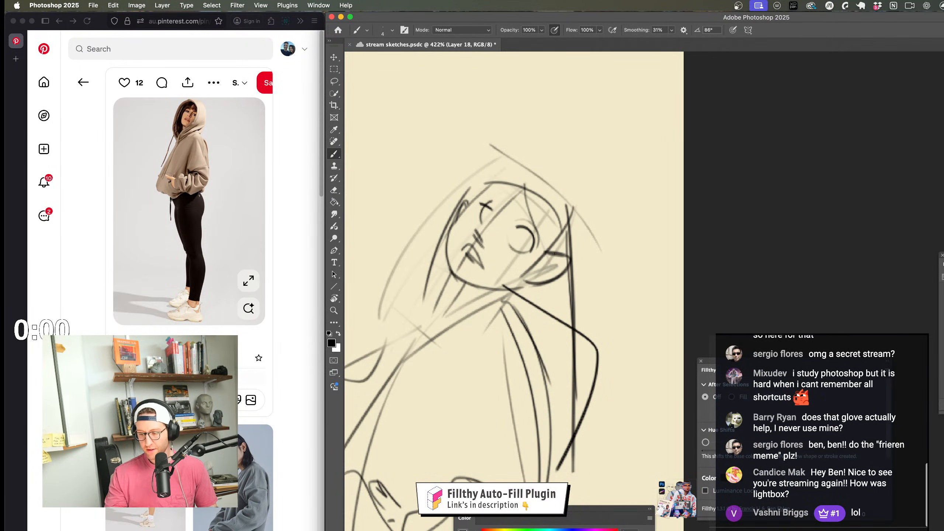
{"action": "left_click_drag", "start_coordinate": [474, 188], "coordinate": [555, 198]}
{"action": "mouse_move", "coordinate": [455, 202]}
{"action": "left_mouse_down"}
{"action": "mouse_move", "coordinate": [511, 176]}
{"action": "mouse_move", "coordinate": [574, 222]}
{"action": "left_mouse_up"}
{"action": "key", "text": "z"}
{"action": "left_click_drag", "start_coordinate": [583, 352], "coordinate": [513, 352]}
{"action": "left_click_drag", "start_coordinate": [592, 508], "coordinate": [565, 327]}
Step: Draw a sleeve line down the middle of the torso and a long diagonal strand sweeping out in front of the chest
{"action": "left_click_drag", "start_coordinate": [483, 261], "coordinate": [496, 269]}
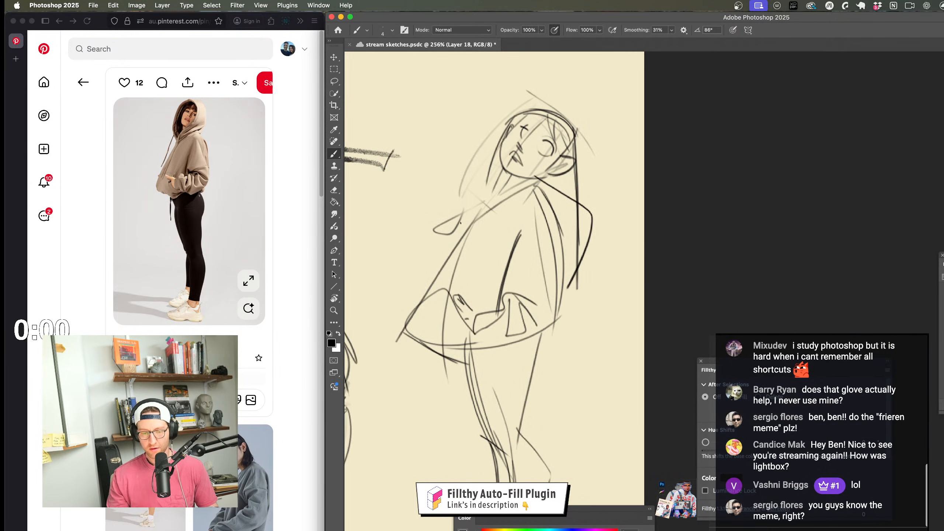
{"action": "left_click_drag", "start_coordinate": [479, 187], "coordinate": [400, 276]}
{"action": "left_click_drag", "start_coordinate": [480, 185], "coordinate": [439, 250]}
Step: Strengthen the front contour of the thigh and try a fuller contour for the buttock and back leg, undoing the rear strokes
{"action": "key", "text": "z"}
{"action": "left_click_drag", "start_coordinate": [574, 298], "coordinate": [540, 298]}
{"action": "mouse_move", "coordinate": [563, 313]}
{"action": "left_mouse_down"}
{"action": "mouse_move", "coordinate": [563, 283]}
{"action": "mouse_move", "coordinate": [552, 337]}
{"action": "left_mouse_up"}
{"action": "mouse_move", "coordinate": [533, 368]}
{"action": "left_mouse_down"}
{"action": "mouse_move", "coordinate": [554, 369]}
{"action": "mouse_move", "coordinate": [516, 356]}
{"action": "left_mouse_up"}
{"action": "key", "text": "b"}
{"action": "left_click_drag", "start_coordinate": [463, 280], "coordinate": [449, 362]}
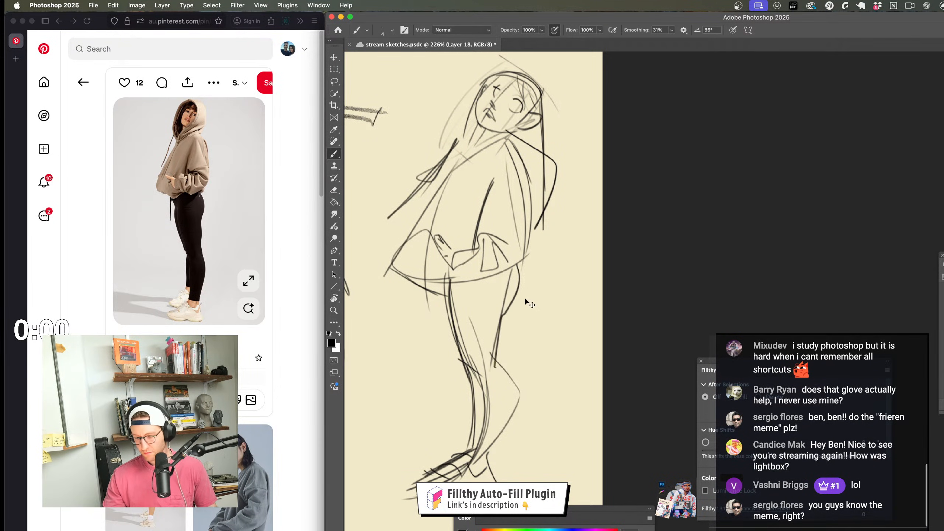
{"action": "key", "text": "super+z"}
{"action": "mouse_move", "coordinate": [522, 258]}
{"action": "left_mouse_down"}
{"action": "mouse_move", "coordinate": [510, 310]}
{"action": "mouse_move", "coordinate": [527, 438]}
{"action": "left_mouse_up"}
{"action": "key", "text": "super+z"}
Step: Examine the proportions of the whole figure and the details of the head, torso and legs
{"action": "key", "text": "z"}
{"action": "left_click_drag", "start_coordinate": [531, 401], "coordinate": [525, 401]}
{"action": "scroll", "coordinate": [535, 372], "scroll_direction": "down", "scroll_amount": 5}
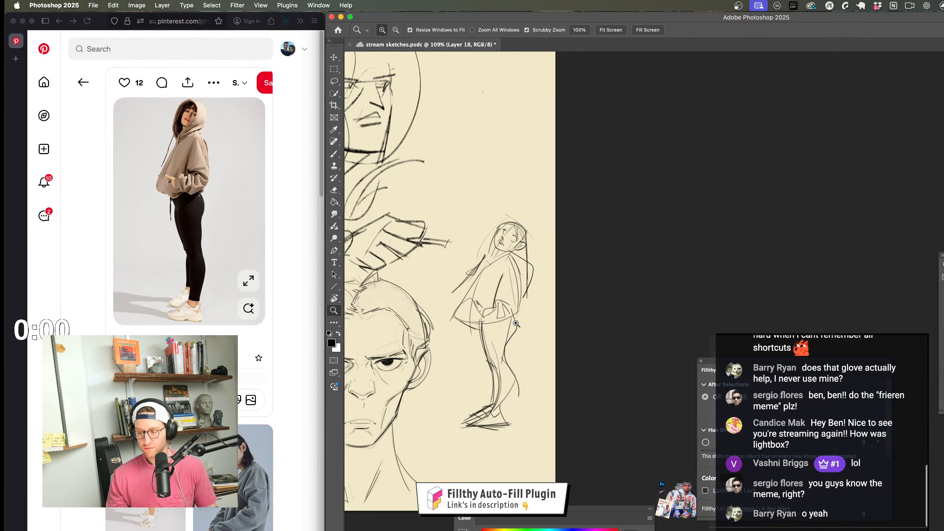
{"action": "scroll", "coordinate": [516, 323], "scroll_direction": "up", "scroll_amount": 3}
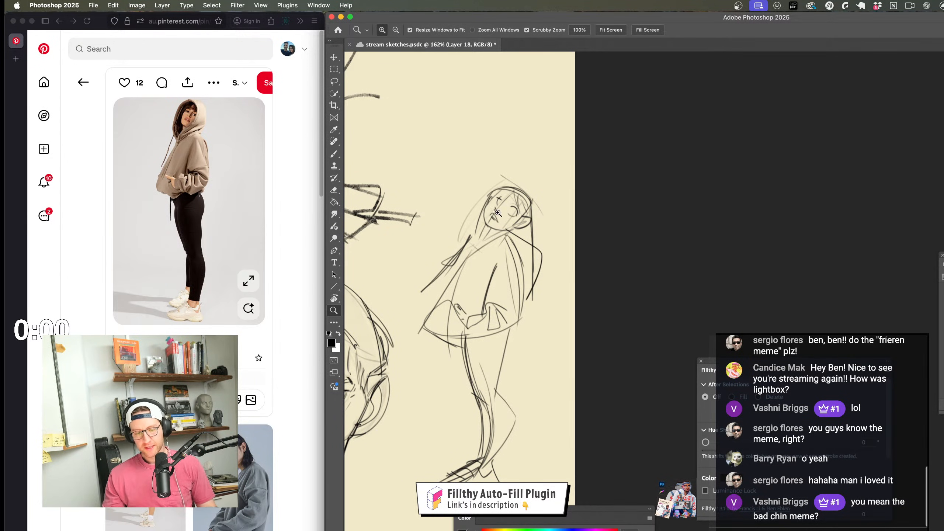
{"action": "left_click_drag", "start_coordinate": [496, 214], "coordinate": [548, 215]}
{"action": "key", "text": "b"}
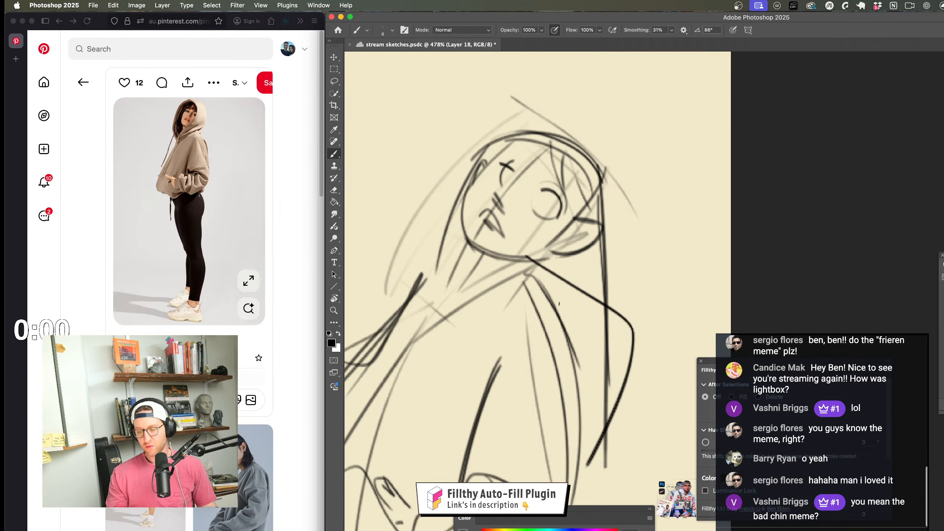
{"action": "key", "text": "z"}
{"action": "left_click_drag", "start_coordinate": [529, 357], "coordinate": [504, 361]}
{"action": "key", "text": "b"}
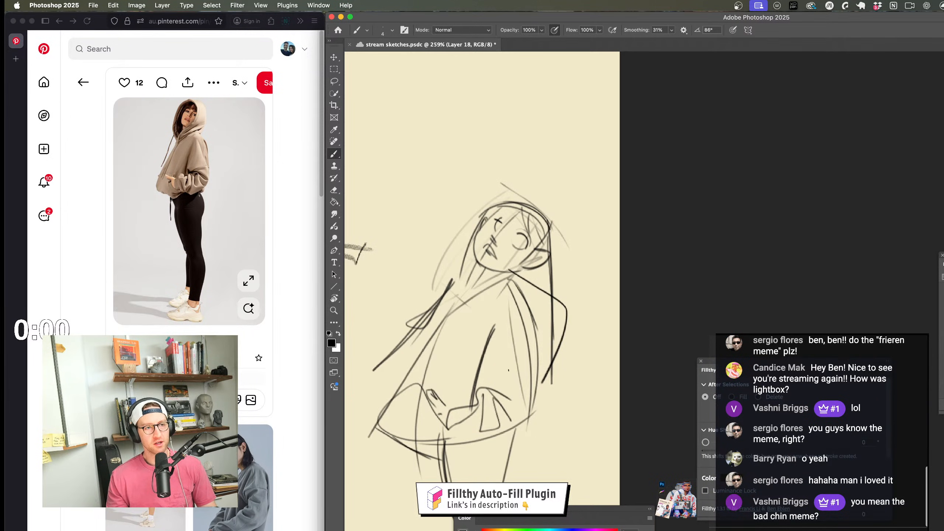
{"action": "scroll", "coordinate": [505, 377], "scroll_direction": "down", "scroll_amount": 5}
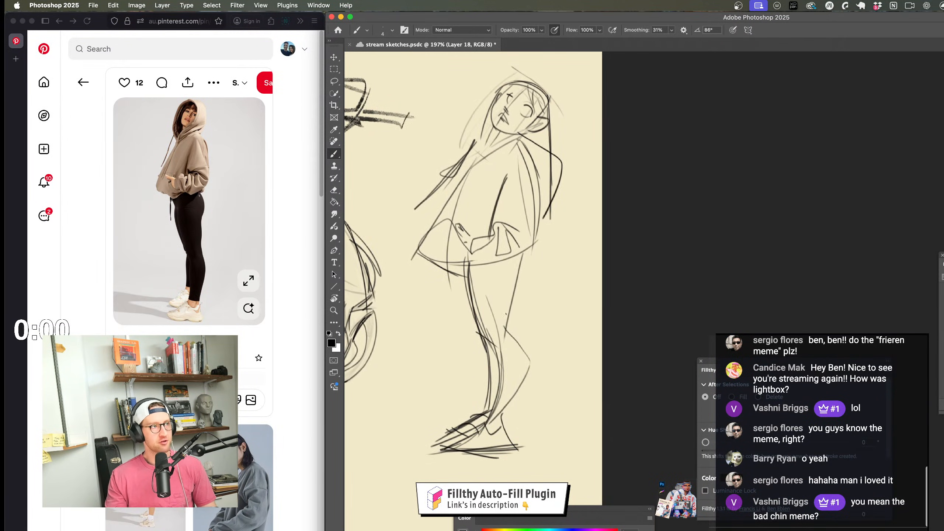
{"action": "scroll", "coordinate": [506, 351], "scroll_direction": "up", "scroll_amount": 6}
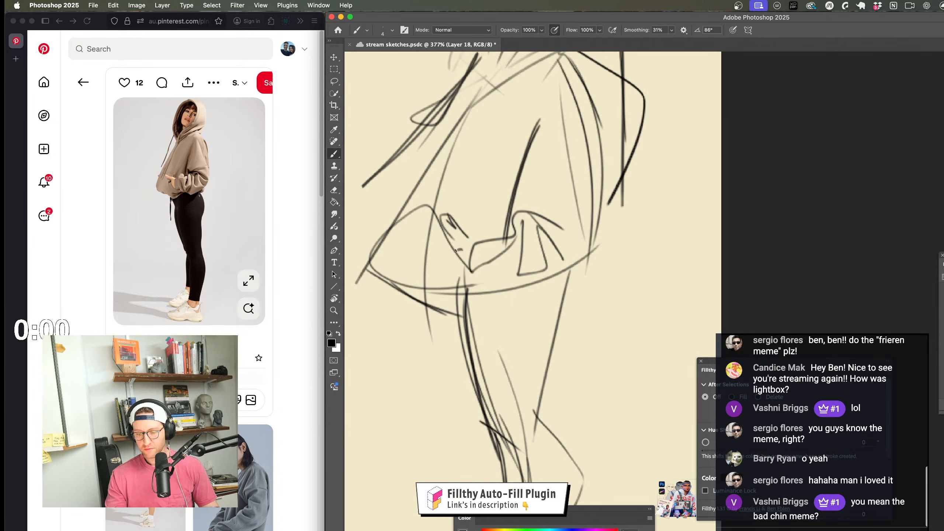
Step: Add a curved line below the hand at the pocket and an angled stroke under the hoodie's front hem
{"action": "left_click_drag", "start_coordinate": [444, 235], "coordinate": [469, 281]}
{"action": "key", "text": "z"}
{"action": "mouse_move", "coordinate": [525, 340]}
{"action": "left_mouse_down"}
{"action": "mouse_move", "coordinate": [493, 341]}
{"action": "mouse_move", "coordinate": [533, 324]}
{"action": "left_mouse_up"}
{"action": "key", "text": "b"}
{"action": "key", "text": "z"}
{"action": "key", "text": "b"}
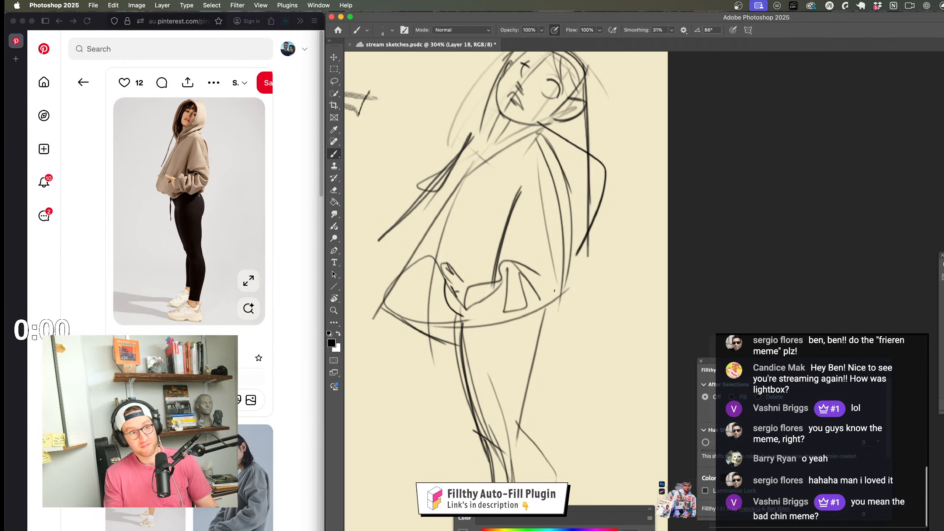
{"action": "left_click_drag", "start_coordinate": [506, 318], "coordinate": [450, 323]}
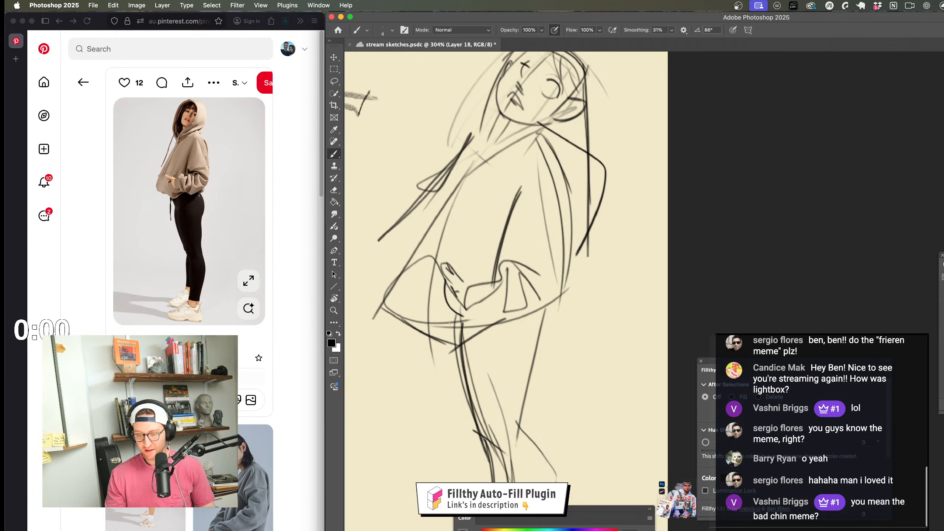
Step: Darken the back contour of the lower leg from the calf to the ankle and add a short stroke across the ankle
{"action": "key", "text": "z"}
{"action": "mouse_move", "coordinate": [466, 370]}
{"action": "left_mouse_down"}
{"action": "mouse_move", "coordinate": [498, 456]}
{"action": "mouse_move", "coordinate": [461, 456]}
{"action": "left_mouse_up"}
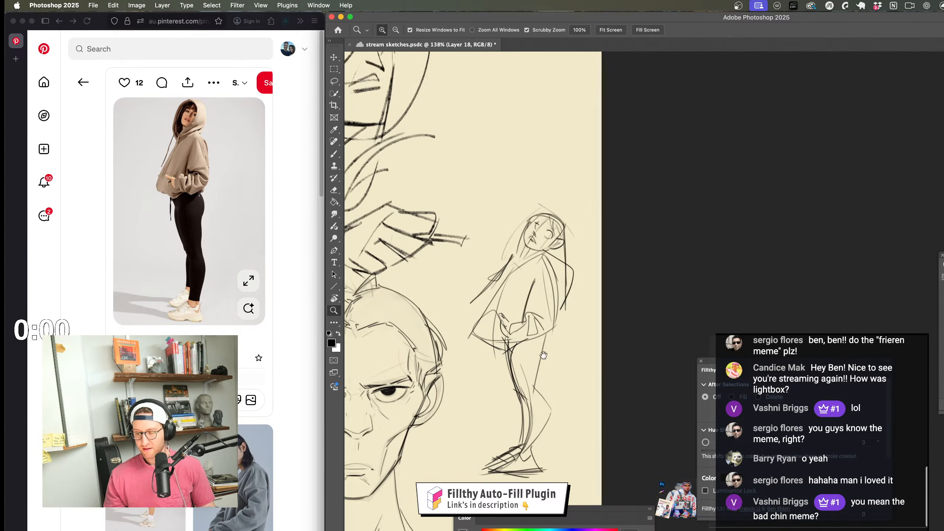
{"action": "left_click_drag", "start_coordinate": [502, 301], "coordinate": [531, 300]}
{"action": "key", "text": "b"}
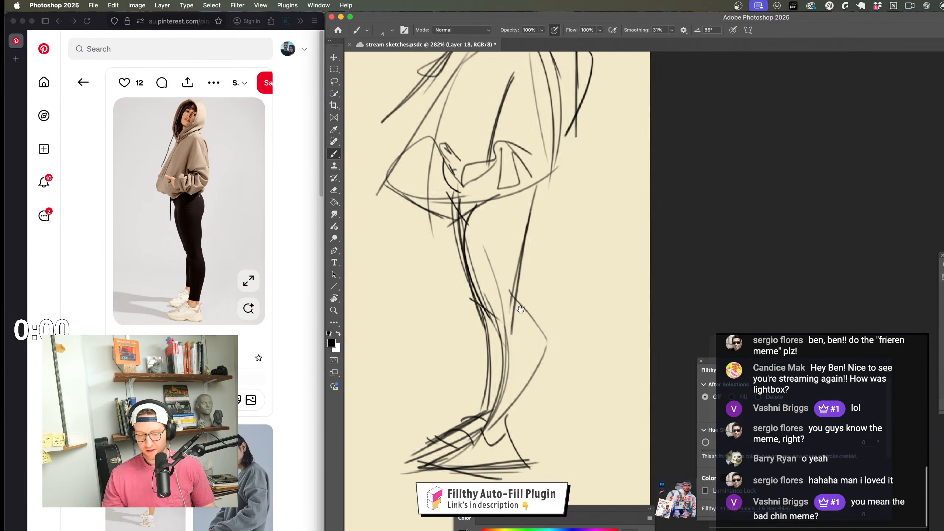
{"action": "scroll", "coordinate": [530, 424], "scroll_direction": "down", "scroll_amount": 5}
{"action": "mouse_move", "coordinate": [545, 339]}
{"action": "left_mouse_down"}
{"action": "mouse_move", "coordinate": [545, 362]}
{"action": "mouse_move", "coordinate": [487, 450]}
{"action": "left_mouse_up"}
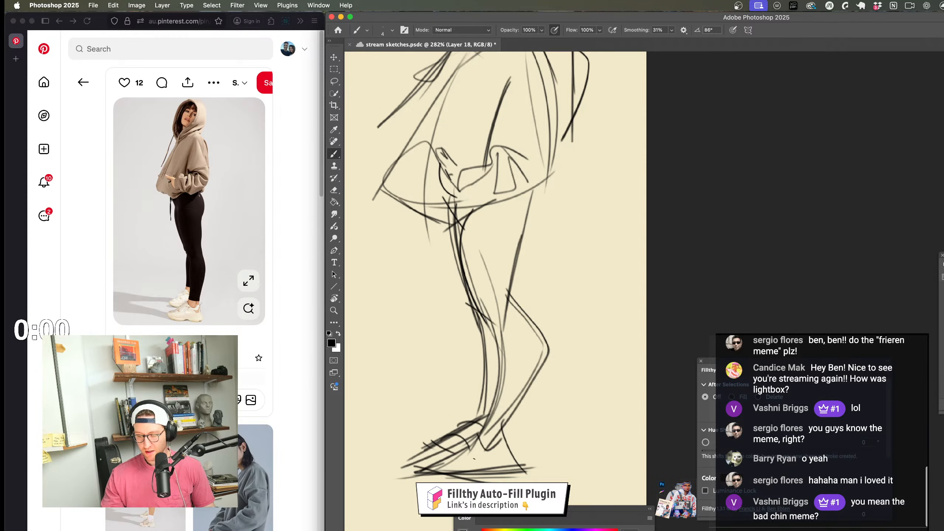
{"action": "key", "text": "ctrl+z"}
{"action": "left_click_drag", "start_coordinate": [543, 344], "coordinate": [494, 435]}
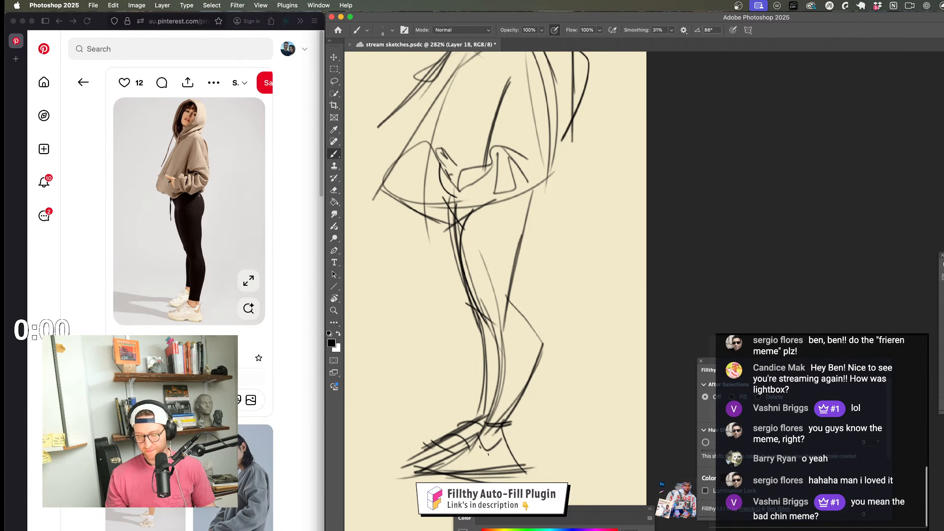
Step: Strengthen the front contour of the face from the forehead down to the jaw
{"action": "key", "text": "z"}
{"action": "scroll", "coordinate": [558, 449], "scroll_direction": "down", "scroll_amount": 5}
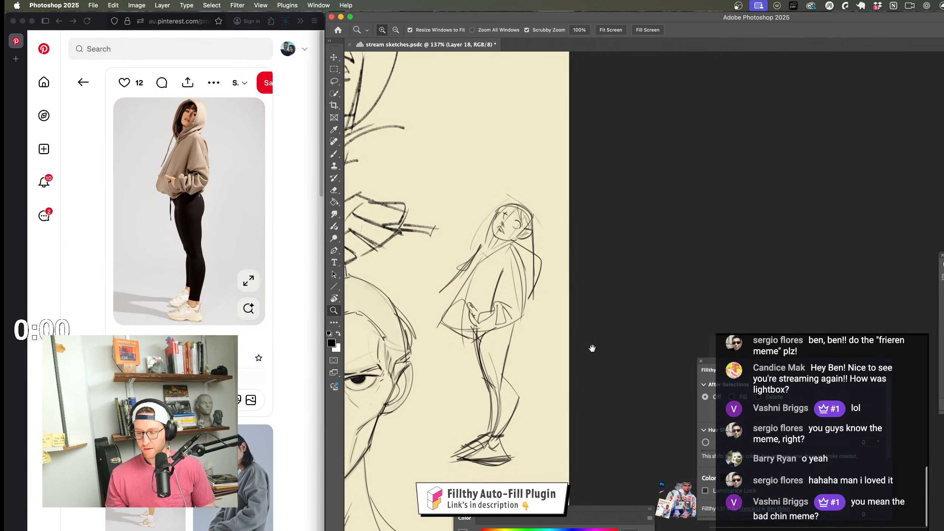
{"action": "scroll", "coordinate": [502, 215], "scroll_direction": "up", "scroll_amount": 5}
{"action": "key", "text": "b"}
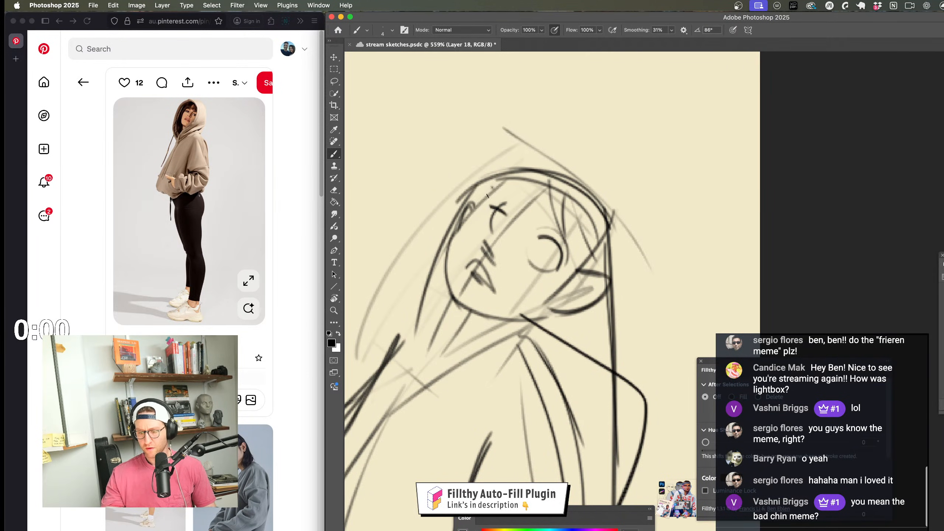
{"action": "mouse_move", "coordinate": [490, 188]}
{"action": "left_mouse_down"}
{"action": "mouse_move", "coordinate": [455, 240]}
{"action": "mouse_move", "coordinate": [448, 323]}
{"action": "left_mouse_up"}
{"action": "key", "text": "ctrl+z"}
{"action": "left_click_drag", "start_coordinate": [499, 178], "coordinate": [460, 320]}
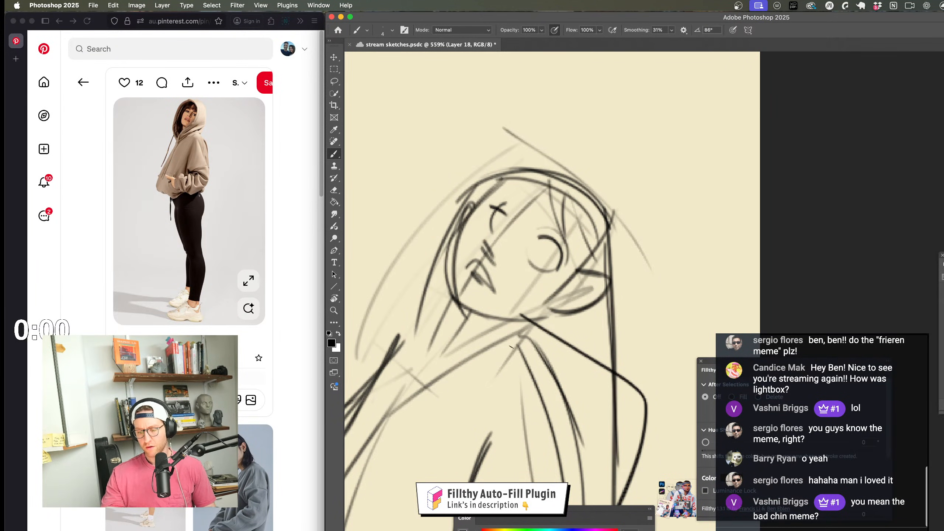
Step: Mirror the canvas view and add a diagonal stroke behind the ankle down to the heel of the shoe
{"action": "scroll", "coordinate": [511, 348], "scroll_direction": "down", "scroll_amount": 5}
{"action": "key", "text": "z"}
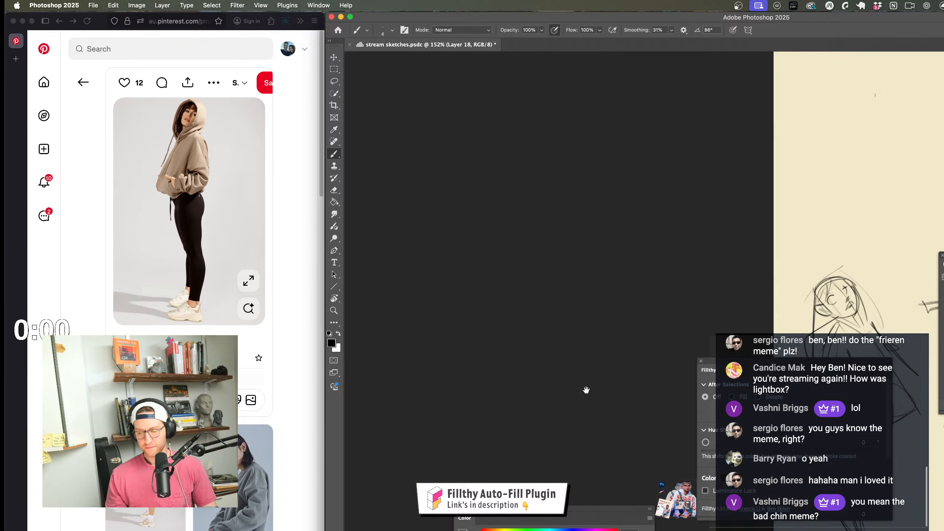
{"action": "mouse_move", "coordinate": [586, 390]}
{"action": "left_mouse_down"}
{"action": "mouse_move", "coordinate": [527, 369]}
{"action": "mouse_move", "coordinate": [489, 260]}
{"action": "mouse_move", "coordinate": [535, 258]}
{"action": "mouse_move", "coordinate": [523, 187]}
{"action": "left_mouse_up"}
{"action": "key", "text": "b"}
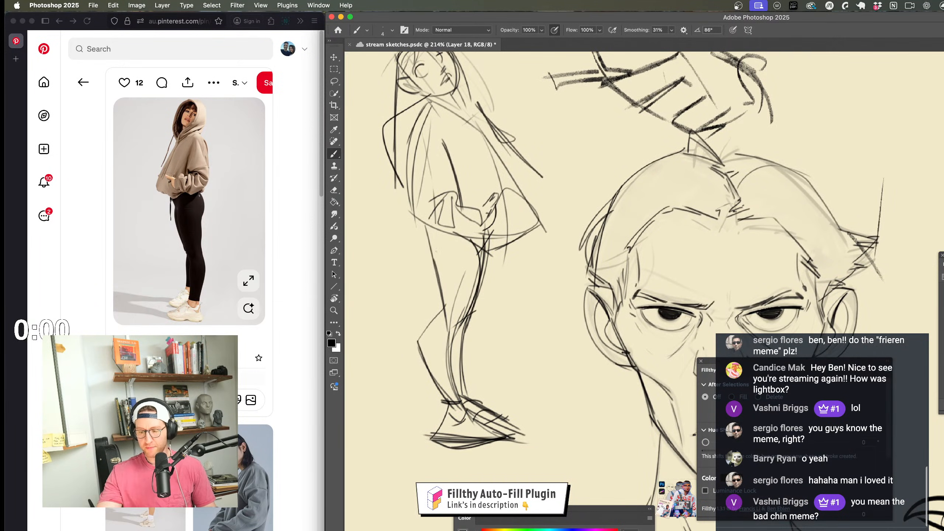
{"action": "left_click_drag", "start_coordinate": [436, 223], "coordinate": [393, 419]}
{"action": "key", "text": "super+z"}
{"action": "left_click_drag", "start_coordinate": [440, 389], "coordinate": [414, 446]}
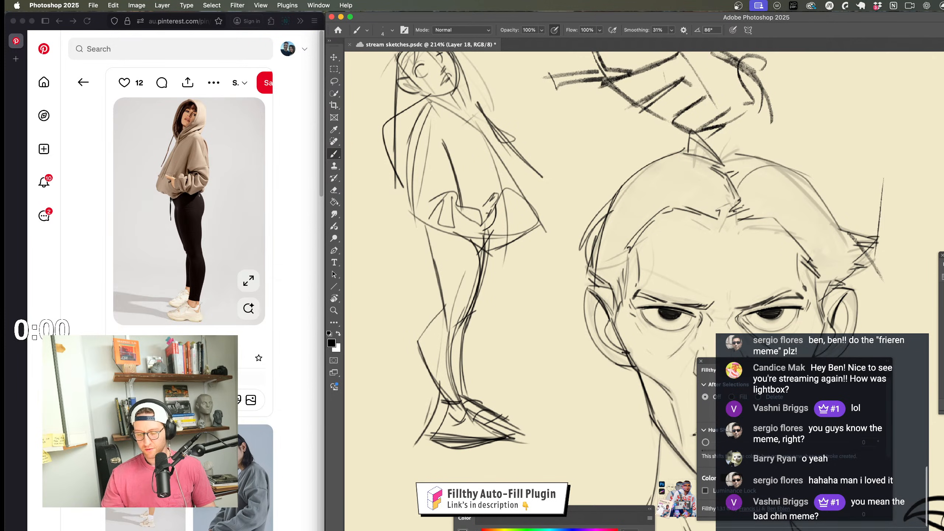
Step: Check the balance of the mirrored figure by tracing a vertical plumb line from the head to the feet
{"action": "key", "text": "z"}
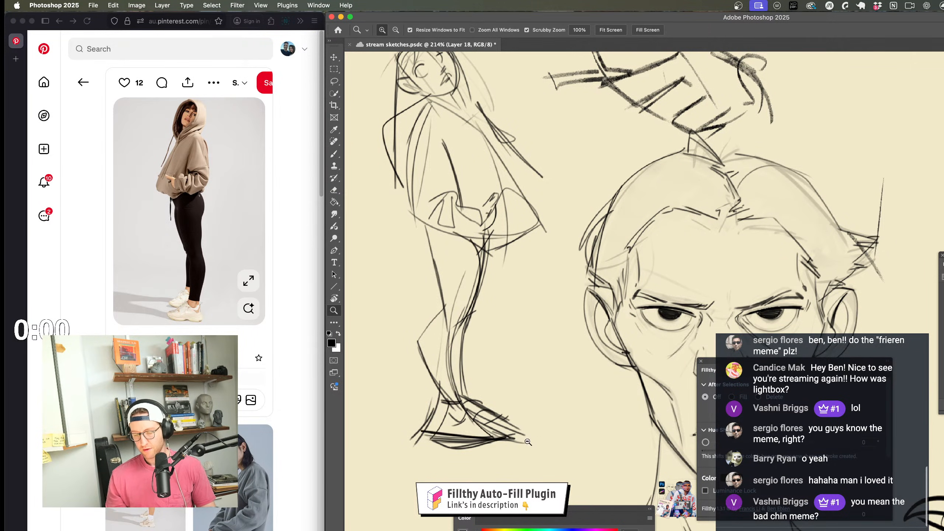
{"action": "mouse_move", "coordinate": [521, 380]}
{"action": "left_mouse_down"}
{"action": "mouse_move", "coordinate": [468, 380]}
{"action": "mouse_move", "coordinate": [529, 380]}
{"action": "mouse_move", "coordinate": [500, 365]}
{"action": "mouse_move", "coordinate": [519, 317]}
{"action": "left_mouse_up"}
{"action": "left_click_drag", "start_coordinate": [531, 355], "coordinate": [515, 358]}
{"action": "left_click_drag", "start_coordinate": [524, 362], "coordinate": [522, 368]}
{"action": "key", "text": "b"}
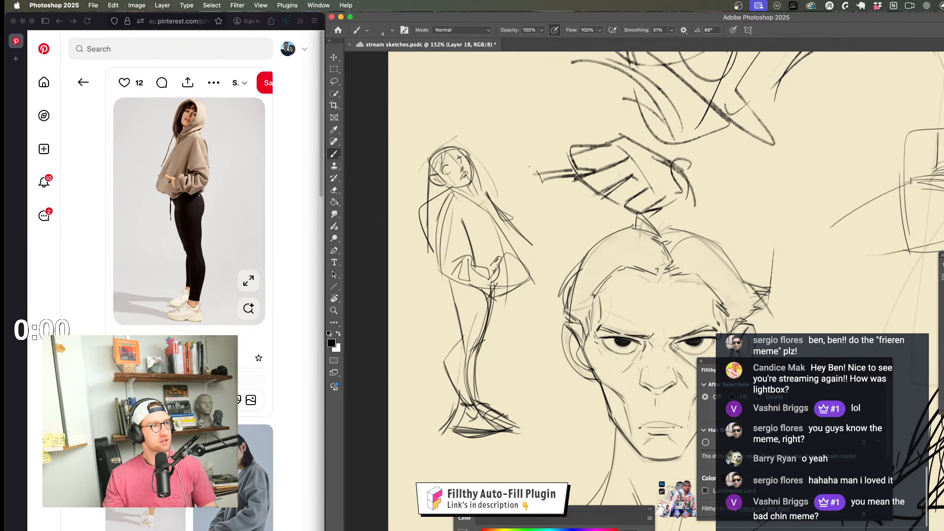
{"action": "mouse_move", "coordinate": [511, 144]}
{"action": "left_mouse_down"}
{"action": "mouse_move", "coordinate": [558, 308]}
{"action": "mouse_move", "coordinate": [551, 422]}
{"action": "left_mouse_up"}
{"action": "key", "text": "super+z"}
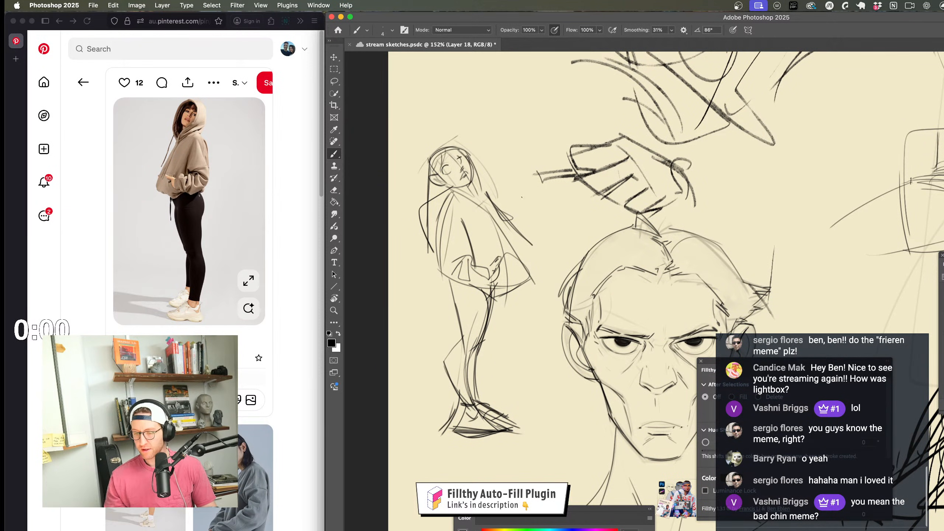
{"action": "mouse_move", "coordinate": [511, 144]}
{"action": "left_mouse_down"}
{"action": "mouse_move", "coordinate": [534, 330]}
{"action": "mouse_move", "coordinate": [510, 438]}
{"action": "left_mouse_up"}
Step: Lasso the head and move it about 21 px toward the front of the body
{"action": "key", "text": "z"}
{"action": "mouse_move", "coordinate": [505, 277]}
{"action": "left_mouse_down"}
{"action": "mouse_move", "coordinate": [568, 338]}
{"action": "mouse_move", "coordinate": [587, 389]}
{"action": "left_mouse_up"}
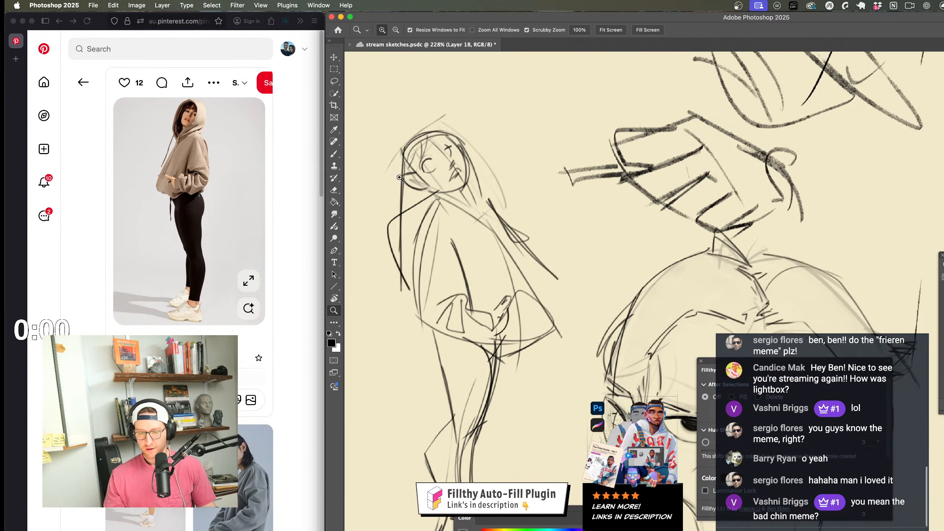
{"action": "key", "text": "l"}
{"action": "mouse_move", "coordinate": [424, 199]}
{"action": "left_mouse_down"}
{"action": "mouse_move", "coordinate": [389, 160]}
{"action": "mouse_move", "coordinate": [490, 153]}
{"action": "mouse_move", "coordinate": [466, 158]}
{"action": "left_mouse_up"}
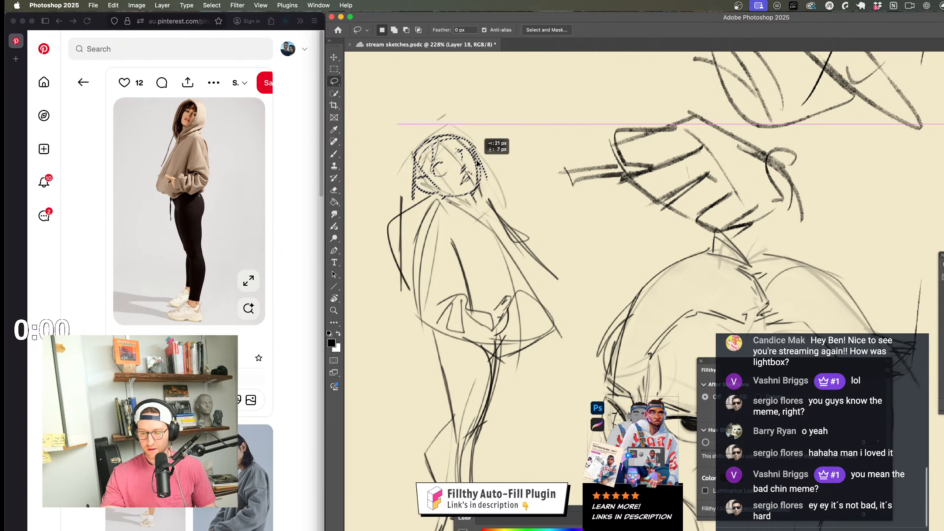
{"action": "key", "text": "z"}
{"action": "mouse_move", "coordinate": [542, 320]}
{"action": "left_mouse_down"}
{"action": "mouse_move", "coordinate": [528, 346]}
{"action": "mouse_move", "coordinate": [504, 320]}
{"action": "left_mouse_up"}
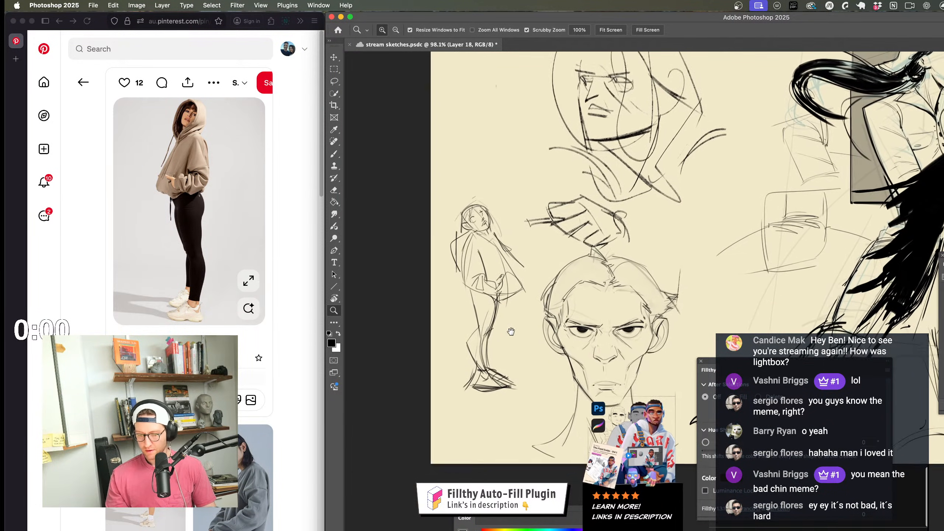
{"action": "left_click_drag", "start_coordinate": [500, 256], "coordinate": [531, 256]}
Step: Draw the front line of the neck down into a small V at the hoodie's collar
{"action": "key", "text": "b"}
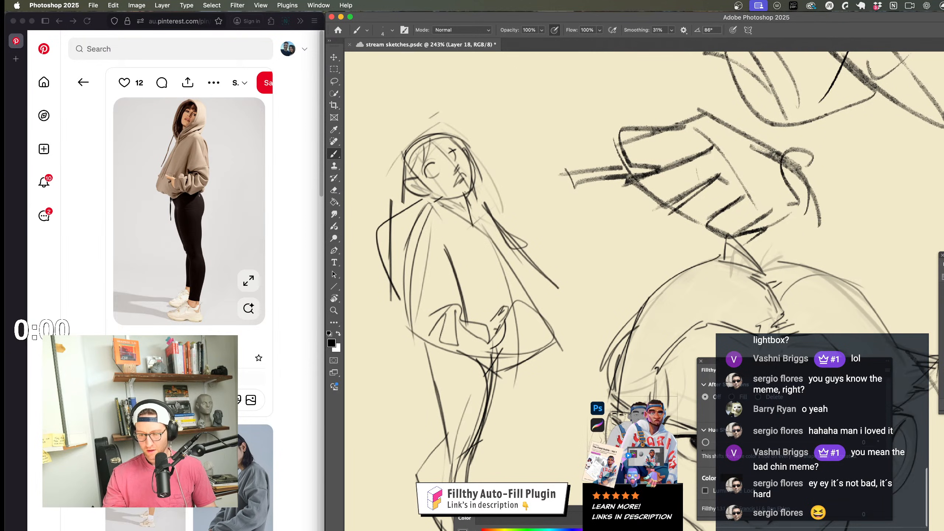
{"action": "left_click_drag", "start_coordinate": [466, 205], "coordinate": [481, 248]}
{"action": "left_click_drag", "start_coordinate": [467, 208], "coordinate": [480, 220]}
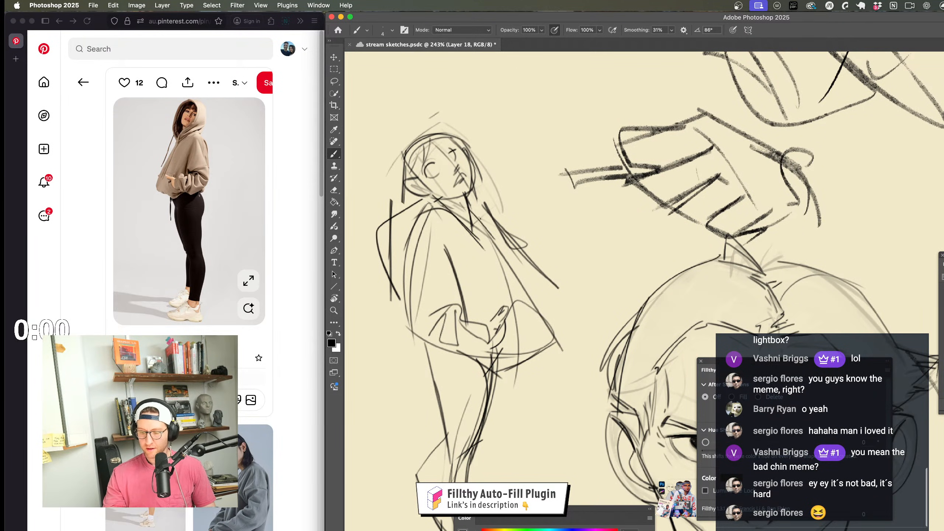
Step: Draw a dark inner line in the ear, running from its upper edge toward the back of the jaw
{"action": "key", "text": "z"}
{"action": "mouse_move", "coordinate": [540, 209]}
{"action": "left_mouse_down"}
{"action": "mouse_move", "coordinate": [535, 297]}
{"action": "mouse_move", "coordinate": [547, 341]}
{"action": "left_mouse_up"}
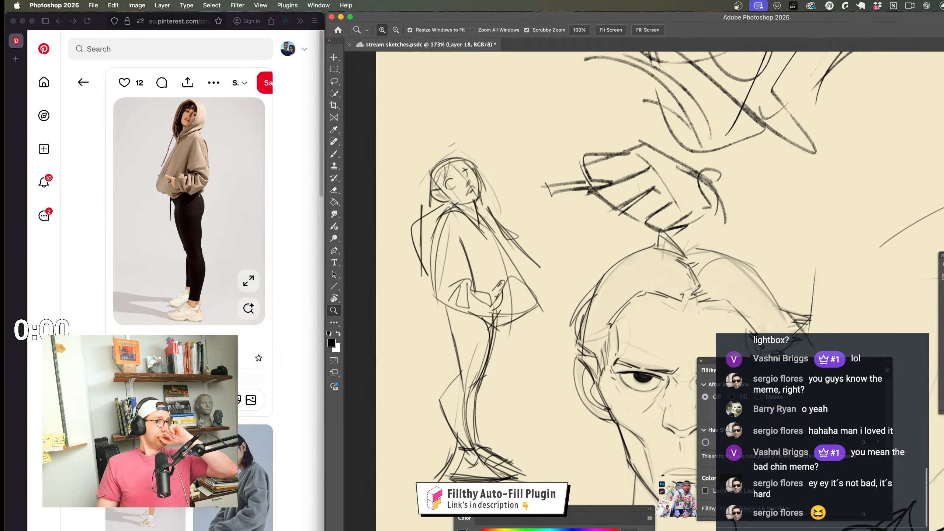
{"action": "mouse_move", "coordinate": [549, 385]}
{"action": "left_mouse_down"}
{"action": "mouse_move", "coordinate": [573, 337]}
{"action": "mouse_move", "coordinate": [690, 393]}
{"action": "mouse_move", "coordinate": [519, 361]}
{"action": "mouse_move", "coordinate": [514, 350]}
{"action": "mouse_move", "coordinate": [541, 357]}
{"action": "mouse_move", "coordinate": [504, 357]}
{"action": "left_mouse_up"}
{"action": "left_click_drag", "start_coordinate": [561, 363], "coordinate": [541, 389]}
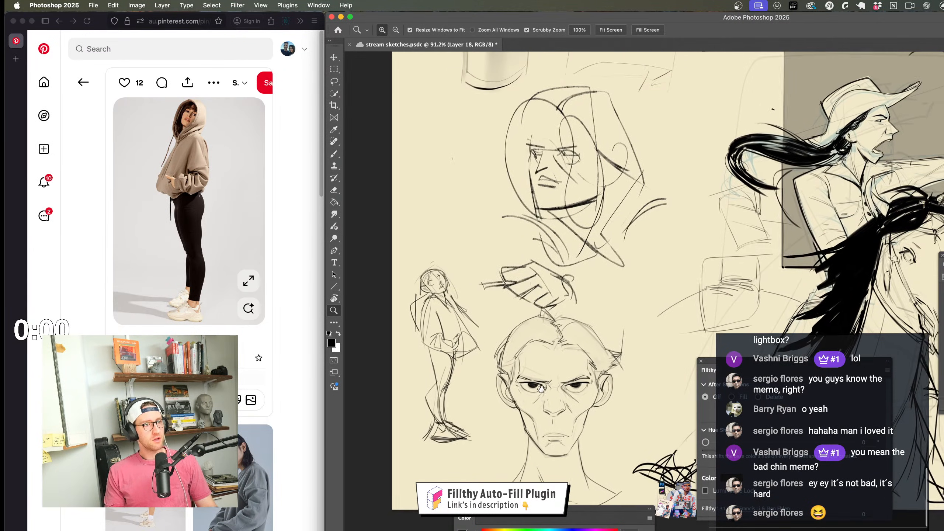
{"action": "left_click_drag", "start_coordinate": [519, 349], "coordinate": [605, 302]}
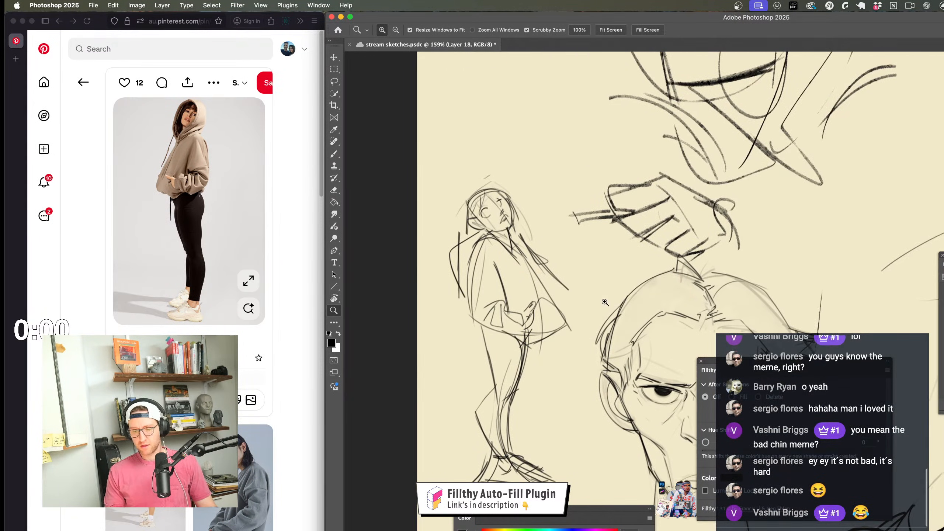
{"action": "left_click_drag", "start_coordinate": [495, 209], "coordinate": [661, 205]}
{"action": "key", "text": "b"}
{"action": "left_click_drag", "start_coordinate": [412, 241], "coordinate": [454, 263]}
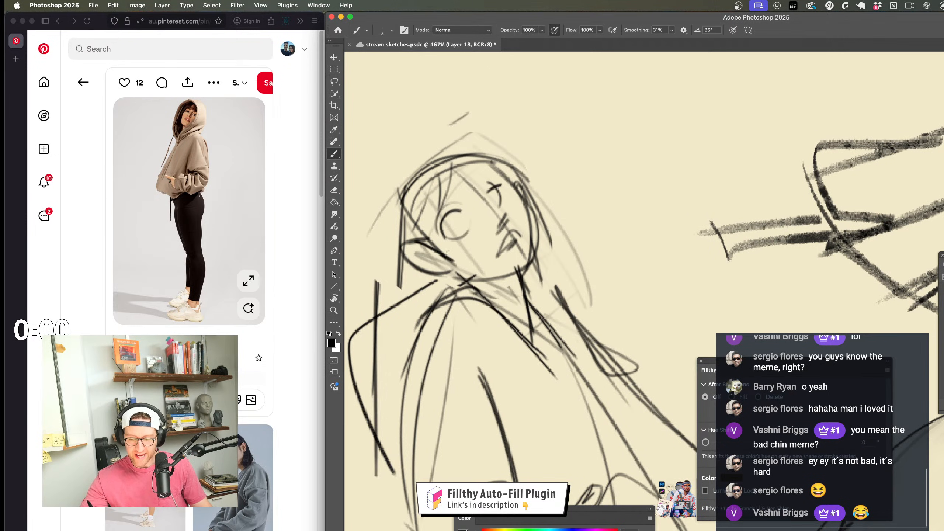
{"action": "key", "text": "ctrl+z"}
{"action": "left_click_drag", "start_coordinate": [413, 240], "coordinate": [451, 265]}
Step: Return the canvas view to its original orientation and redraw the small inner curve of the circle on the cheek
{"action": "key", "text": "z"}
{"action": "mouse_move", "coordinate": [595, 357]}
{"action": "left_mouse_down"}
{"action": "mouse_move", "coordinate": [550, 355]}
{"action": "mouse_move", "coordinate": [595, 371]}
{"action": "mouse_move", "coordinate": [297, 323]}
{"action": "left_mouse_up"}
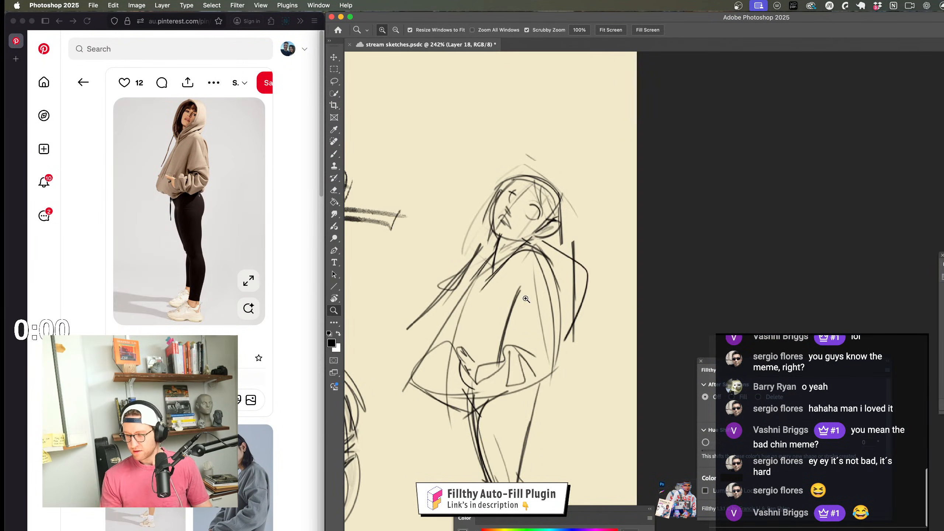
{"action": "mouse_move", "coordinate": [517, 208]}
{"action": "left_mouse_down"}
{"action": "mouse_move", "coordinate": [550, 208]}
{"action": "mouse_move", "coordinate": [525, 242]}
{"action": "left_mouse_up"}
{"action": "key", "text": "b"}
{"action": "scroll", "coordinate": [533, 248], "scroll_direction": "down", "scroll_amount": 1}
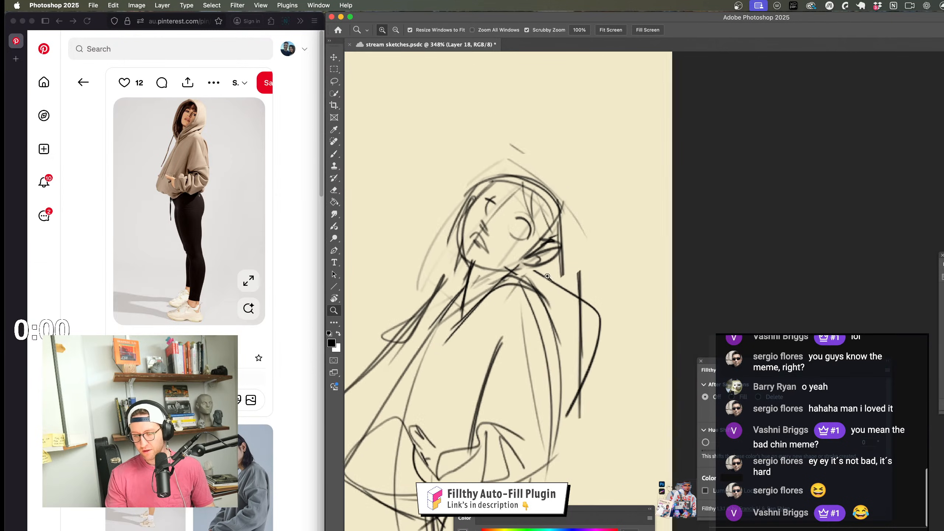
{"action": "scroll", "coordinate": [539, 244], "scroll_direction": "up", "scroll_amount": 5}
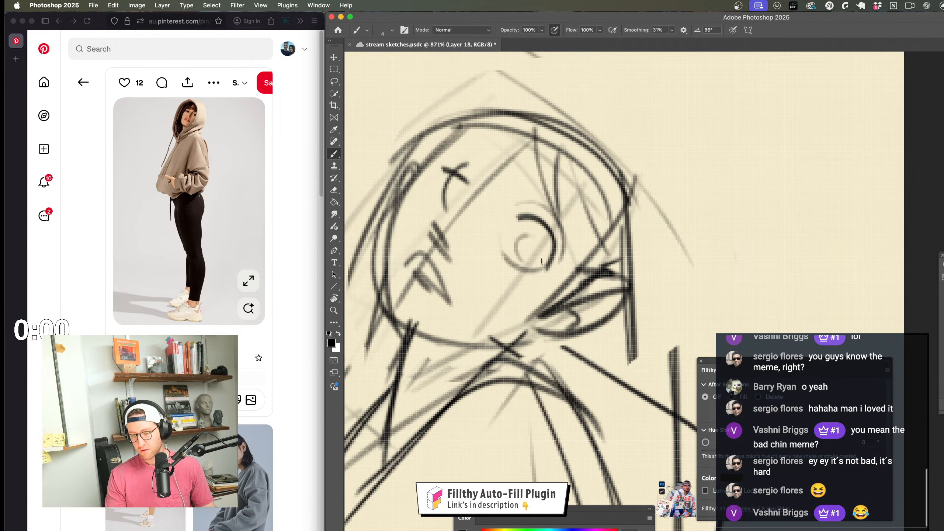
{"action": "key", "text": "ctrl+z"}
{"action": "key", "text": "ctrl+z"}
{"action": "mouse_move", "coordinate": [535, 227]}
{"action": "left_mouse_down"}
{"action": "mouse_move", "coordinate": [518, 232]}
{"action": "mouse_move", "coordinate": [541, 253]}
{"action": "left_mouse_up"}
Step: Draw a straight front contour for the hoodie from the hem's front corner up toward the chest
{"action": "key", "text": "z"}
{"action": "scroll", "coordinate": [520, 215], "scroll_direction": "down", "scroll_amount": 10}
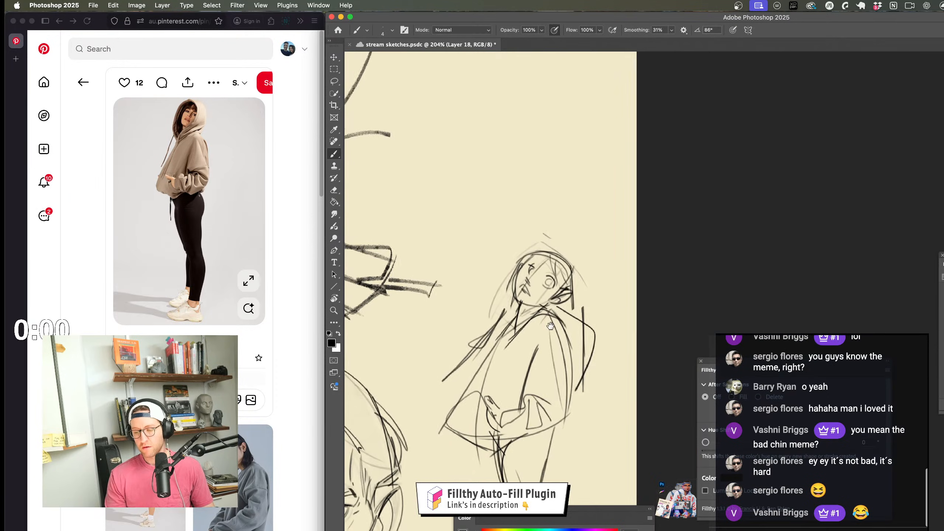
{"action": "left_click_drag", "start_coordinate": [604, 373], "coordinate": [555, 309]}
{"action": "scroll", "coordinate": [548, 383], "scroll_direction": "up", "scroll_amount": 4}
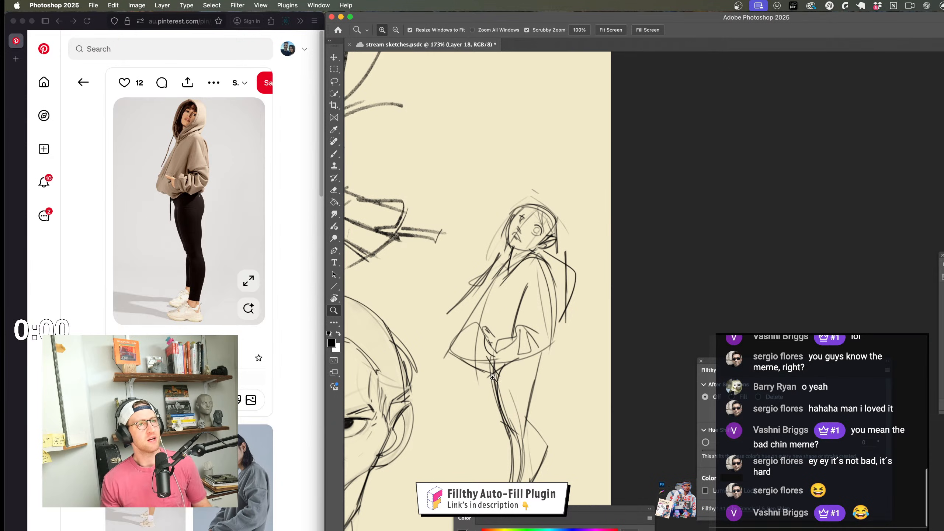
{"action": "left_click_drag", "start_coordinate": [500, 384], "coordinate": [558, 349]}
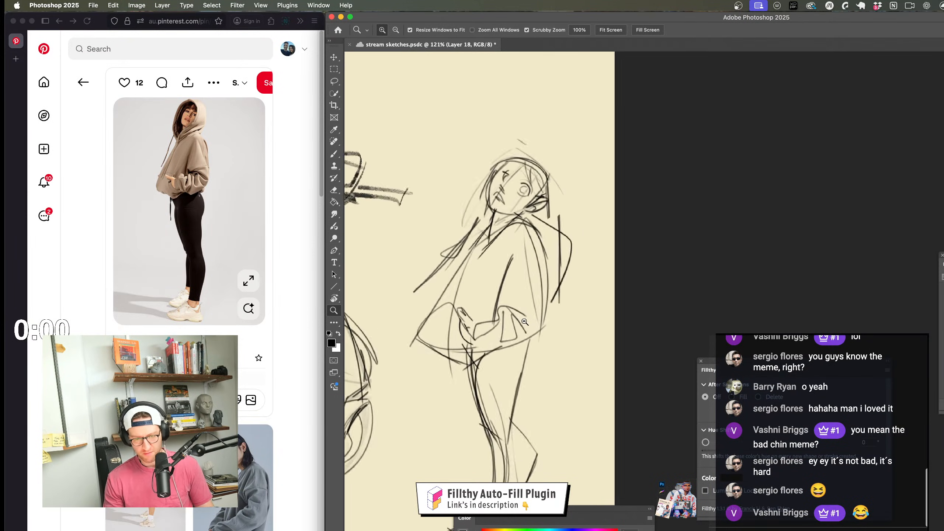
{"action": "mouse_move", "coordinate": [414, 331]}
{"action": "left_mouse_down"}
{"action": "mouse_move", "coordinate": [415, 361]}
{"action": "mouse_move", "coordinate": [424, 310]}
{"action": "mouse_move", "coordinate": [482, 242]}
{"action": "left_mouse_up"}
{"action": "mouse_move", "coordinate": [470, 257]}
{"action": "left_mouse_down"}
{"action": "mouse_move", "coordinate": [375, 358]}
{"action": "mouse_move", "coordinate": [470, 402]}
{"action": "left_mouse_up"}
{"action": "left_click_drag", "start_coordinate": [562, 401], "coordinate": [480, 383]}
{"action": "left_click_drag", "start_coordinate": [583, 352], "coordinate": [593, 351]}
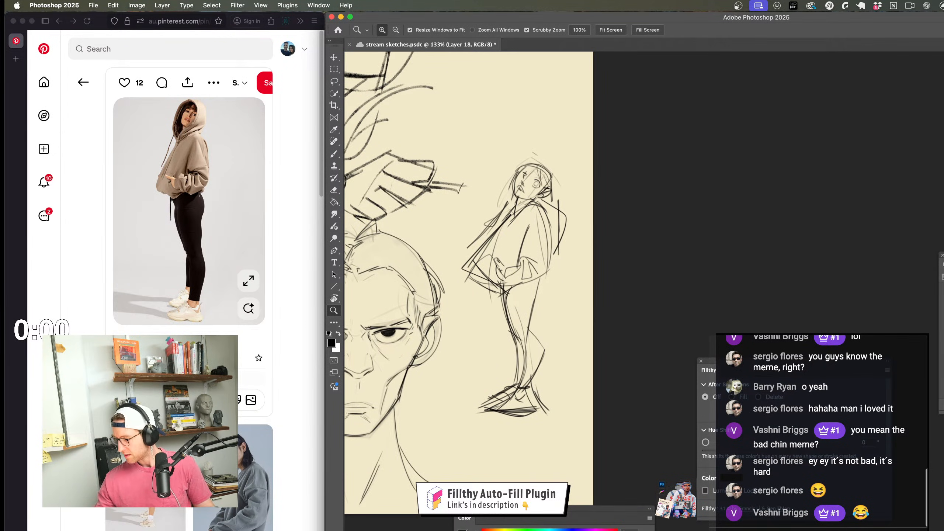
Step: Fade the whole figure sketch to a faint underdrawing with a soft eraser enlarged to 192 px
{"action": "key", "text": "3"}
{"action": "key", "text": "0"}
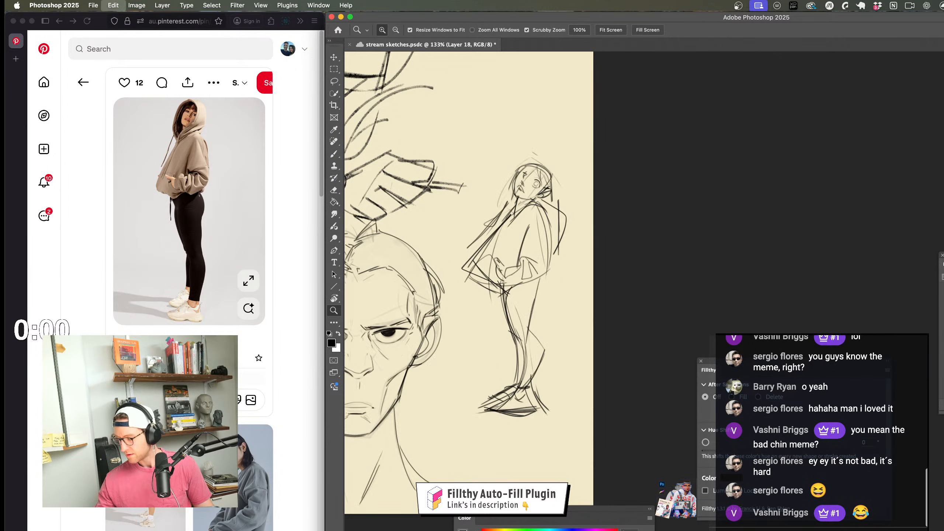
{"action": "key", "text": "r"}
{"action": "key", "text": "e"}
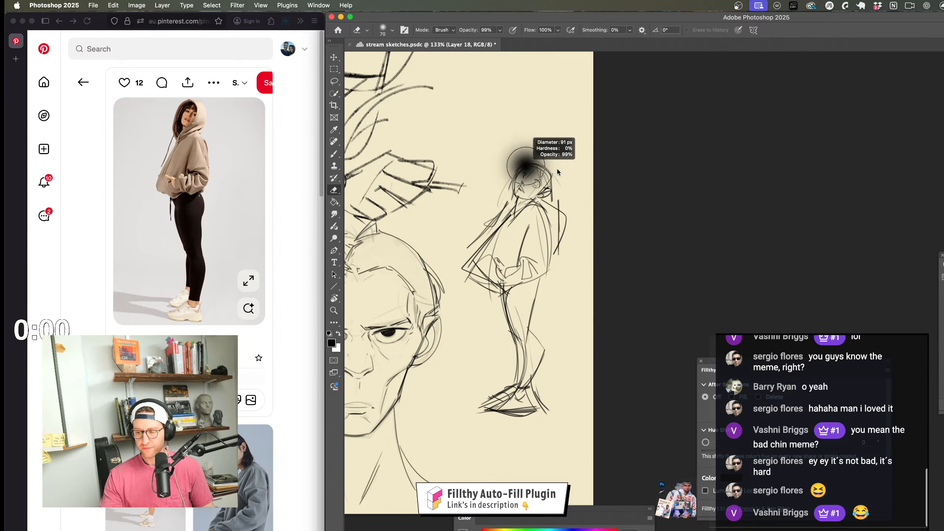
{"action": "mouse_move", "coordinate": [533, 167]}
{"action": "left_mouse_down"}
{"action": "mouse_move", "coordinate": [511, 187]}
{"action": "mouse_move", "coordinate": [493, 221]}
{"action": "mouse_move", "coordinate": [538, 236]}
{"action": "mouse_move", "coordinate": [554, 303]}
{"action": "mouse_move", "coordinate": [510, 365]}
{"action": "mouse_move", "coordinate": [502, 408]}
{"action": "mouse_move", "coordinate": [463, 429]}
{"action": "mouse_move", "coordinate": [548, 395]}
{"action": "mouse_move", "coordinate": [562, 248]}
{"action": "mouse_move", "coordinate": [515, 188]}
{"action": "mouse_move", "coordinate": [498, 216]}
{"action": "mouse_move", "coordinate": [519, 244]}
{"action": "mouse_move", "coordinate": [546, 369]}
{"action": "mouse_move", "coordinate": [475, 370]}
{"action": "mouse_move", "coordinate": [551, 171]}
{"action": "mouse_move", "coordinate": [535, 291]}
{"action": "mouse_move", "coordinate": [495, 430]}
{"action": "mouse_move", "coordinate": [511, 259]}
{"action": "mouse_move", "coordinate": [543, 160]}
{"action": "mouse_move", "coordinate": [486, 286]}
{"action": "mouse_move", "coordinate": [516, 389]}
{"action": "mouse_move", "coordinate": [555, 168]}
{"action": "left_mouse_up"}
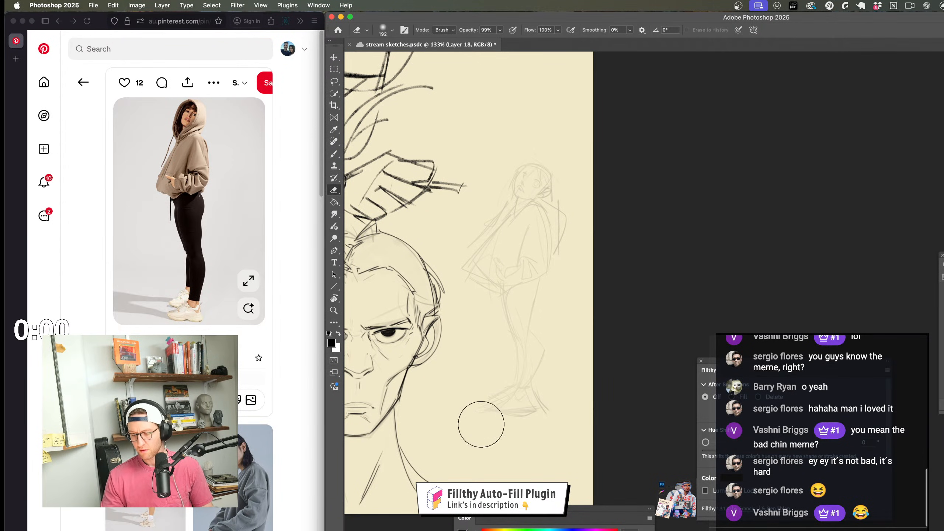
Step: Start the cleaner linework over the faded head with a thin contour along the front of the face
{"action": "key", "text": "z"}
{"action": "left_click_drag", "start_coordinate": [506, 286], "coordinate": [545, 227]}
{"action": "key", "text": "b"}
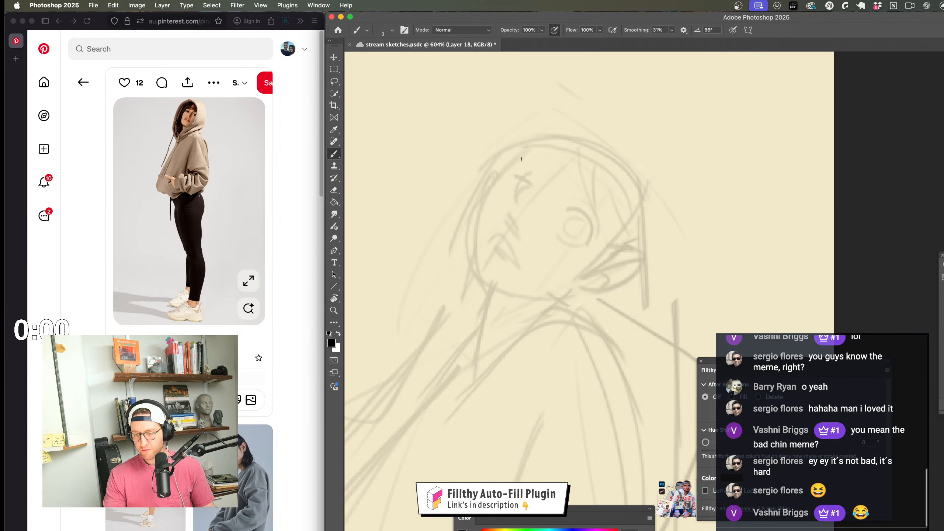
{"action": "left_click_drag", "start_coordinate": [471, 247], "coordinate": [466, 279]}
{"action": "key", "text": "super+z"}
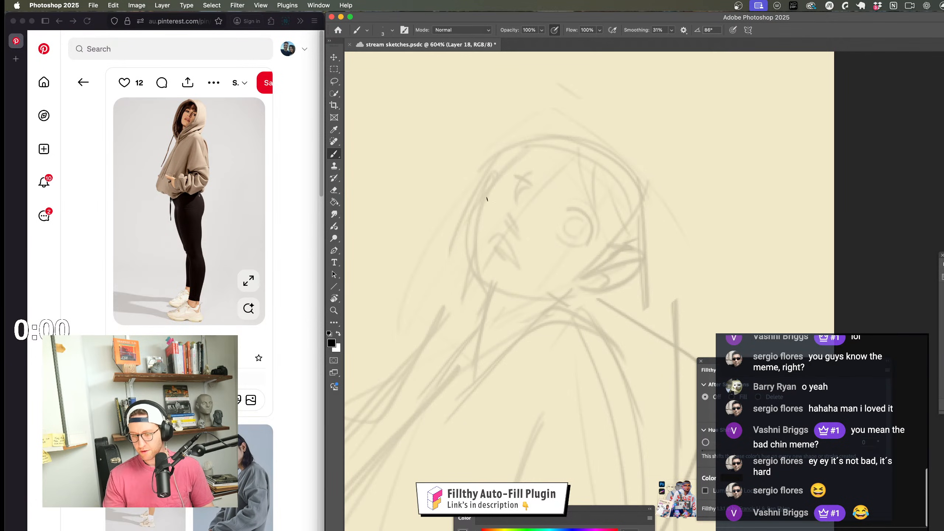
{"action": "left_click_drag", "start_coordinate": [495, 187], "coordinate": [477, 269]}
{"action": "key", "text": "super+z"}
{"action": "left_click_drag", "start_coordinate": [492, 194], "coordinate": [477, 272]}
{"action": "key", "text": "z"}
{"action": "left_click_drag", "start_coordinate": [562, 326], "coordinate": [533, 327]}
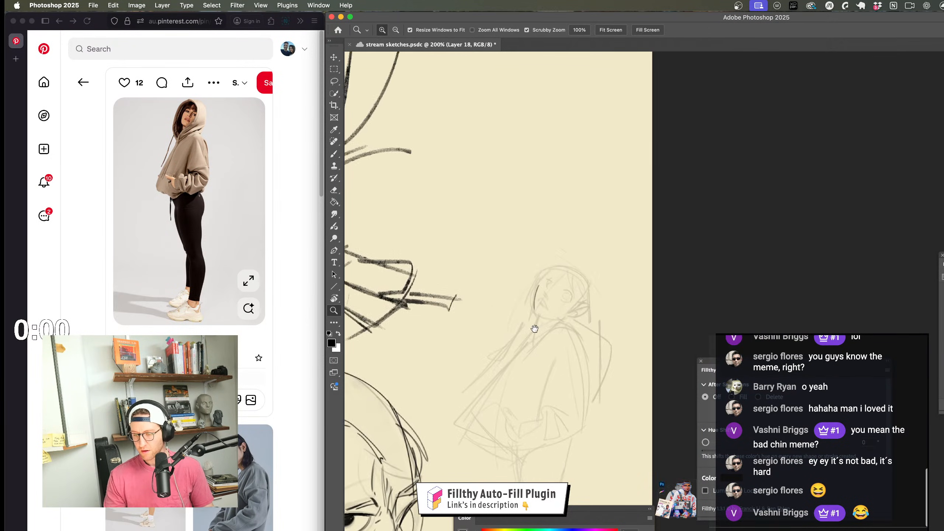
Step: Mirror the canvas view and draw the hoodie's back contour from the shoulder down to the hem corner
{"action": "left_click_drag", "start_coordinate": [587, 376], "coordinate": [597, 275]}
{"action": "key", "text": "super+shift+h"}
{"action": "left_click_drag", "start_coordinate": [560, 360], "coordinate": [394, 300]}
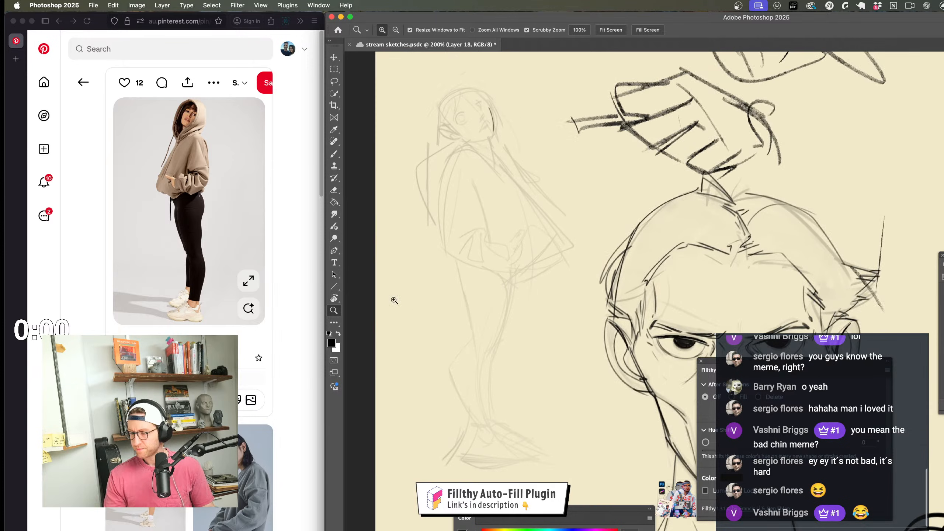
{"action": "left_click_drag", "start_coordinate": [503, 203], "coordinate": [517, 201]}
{"action": "left_click_drag", "start_coordinate": [506, 225], "coordinate": [523, 281]}
{"action": "key", "text": "b"}
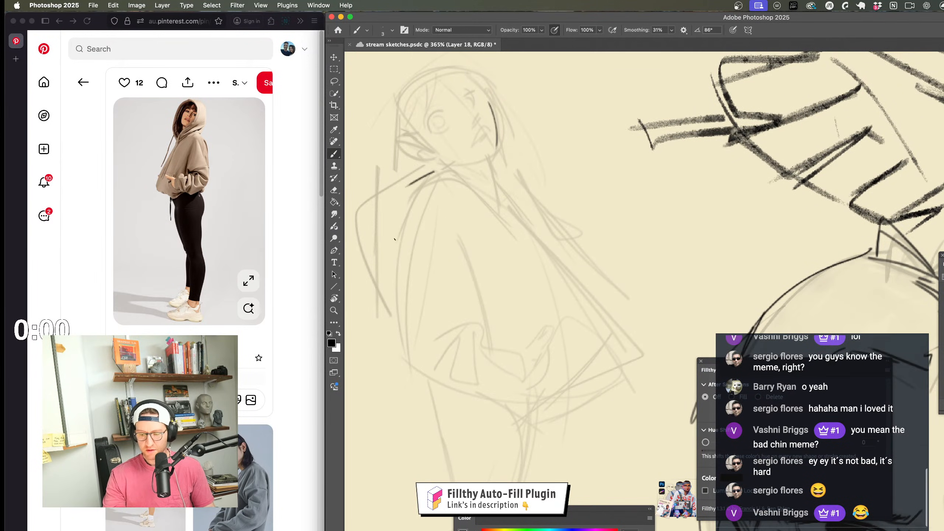
{"action": "left_click_drag", "start_coordinate": [409, 185], "coordinate": [382, 354]}
Step: Redraw the lower contour of the hoodie from its back hem corner toward the front of the body
{"action": "key", "text": "z"}
{"action": "left_click_drag", "start_coordinate": [504, 380], "coordinate": [451, 379]}
{"action": "mouse_move", "coordinate": [536, 373]}
{"action": "left_mouse_down"}
{"action": "mouse_move", "coordinate": [504, 347]}
{"action": "mouse_move", "coordinate": [509, 356]}
{"action": "left_mouse_up"}
{"action": "key", "text": "b"}
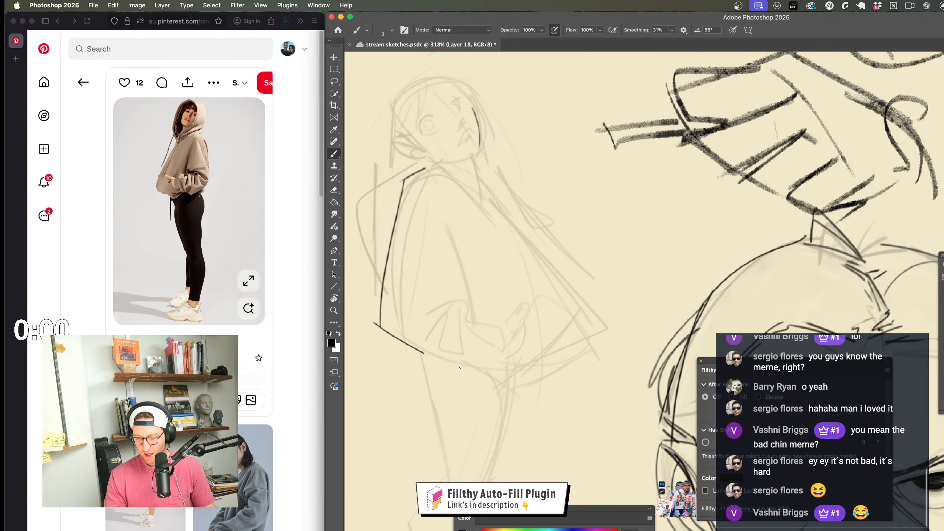
{"action": "key", "text": "cmd+z"}
{"action": "left_click_drag", "start_coordinate": [373, 318], "coordinate": [456, 368]}
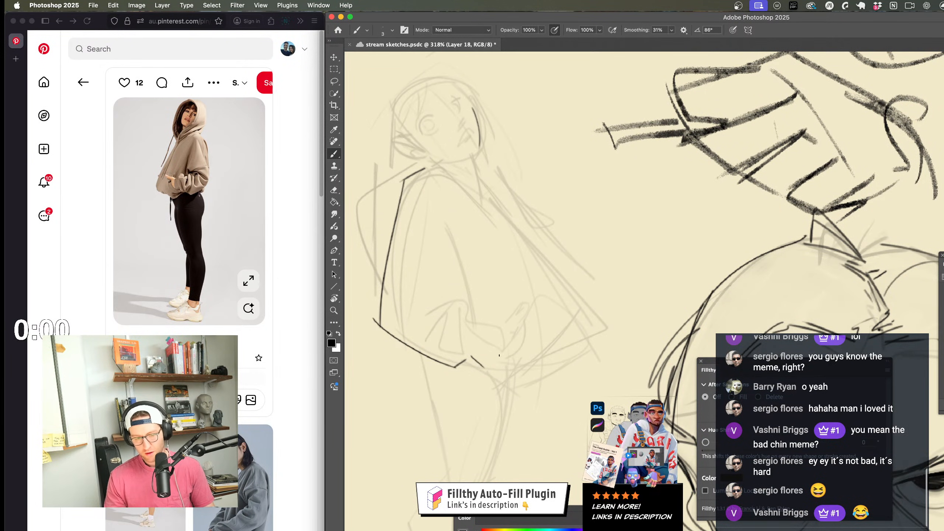
Step: Add a curved contour at the front of the sleeve cuff and flip the canvas view back to its original orientation
{"action": "key", "text": "z"}
{"action": "mouse_move", "coordinate": [496, 353]}
{"action": "left_mouse_down"}
{"action": "mouse_move", "coordinate": [469, 346]}
{"action": "mouse_move", "coordinate": [528, 331]}
{"action": "left_mouse_up"}
{"action": "key", "text": "super+shift+h"}
{"action": "left_click_drag", "start_coordinate": [601, 393], "coordinate": [233, 388]}
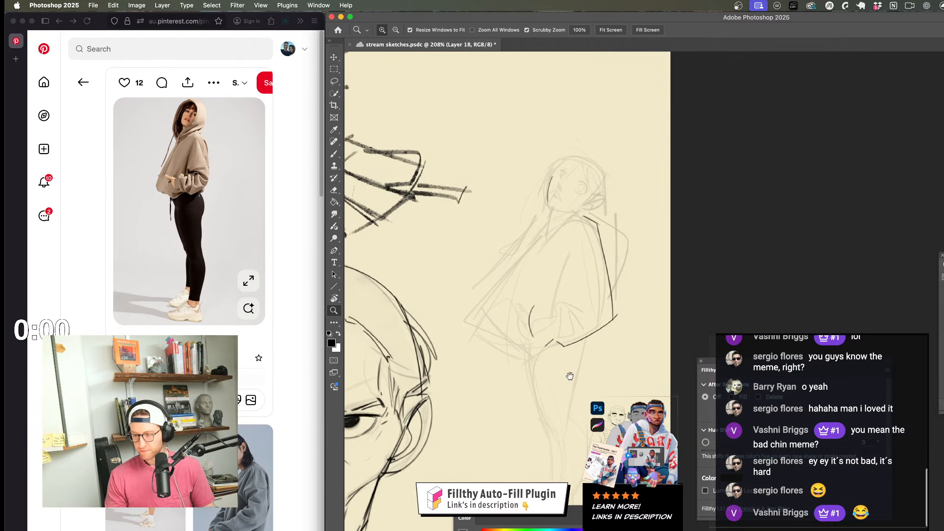
{"action": "mouse_move", "coordinate": [579, 366]}
{"action": "left_mouse_down"}
{"action": "mouse_move", "coordinate": [546, 335]}
{"action": "mouse_move", "coordinate": [571, 352]}
{"action": "mouse_move", "coordinate": [584, 387]}
{"action": "left_mouse_up"}
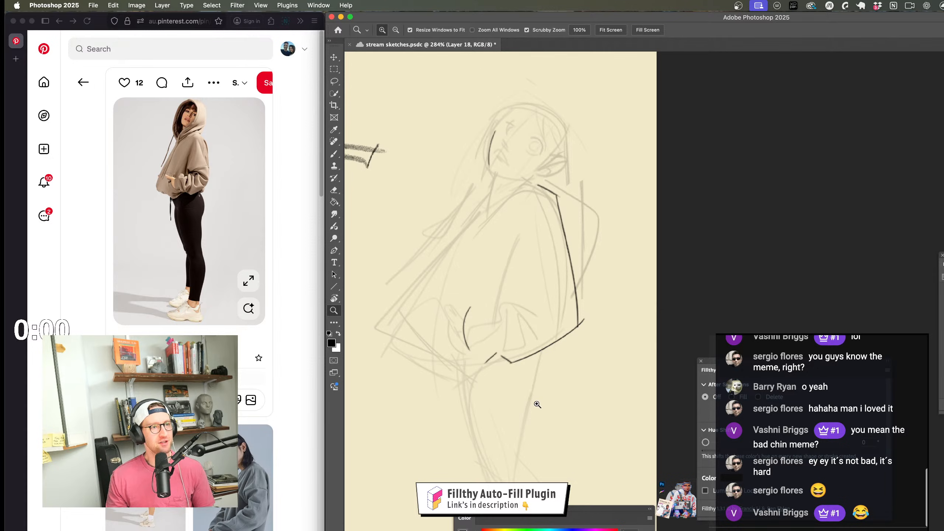
Step: Draw a tapered fold with two converging lines across the lower sleeve near the hoodie's back contour
{"action": "mouse_move", "coordinate": [527, 381]}
{"action": "left_mouse_down"}
{"action": "mouse_move", "coordinate": [533, 352]}
{"action": "mouse_move", "coordinate": [534, 383]}
{"action": "left_mouse_up"}
{"action": "left_click_drag", "start_coordinate": [520, 300], "coordinate": [547, 305]}
{"action": "mouse_move", "coordinate": [547, 328]}
{"action": "left_mouse_down"}
{"action": "mouse_move", "coordinate": [524, 355]}
{"action": "mouse_move", "coordinate": [570, 368]}
{"action": "left_mouse_up"}
{"action": "key", "text": "b"}
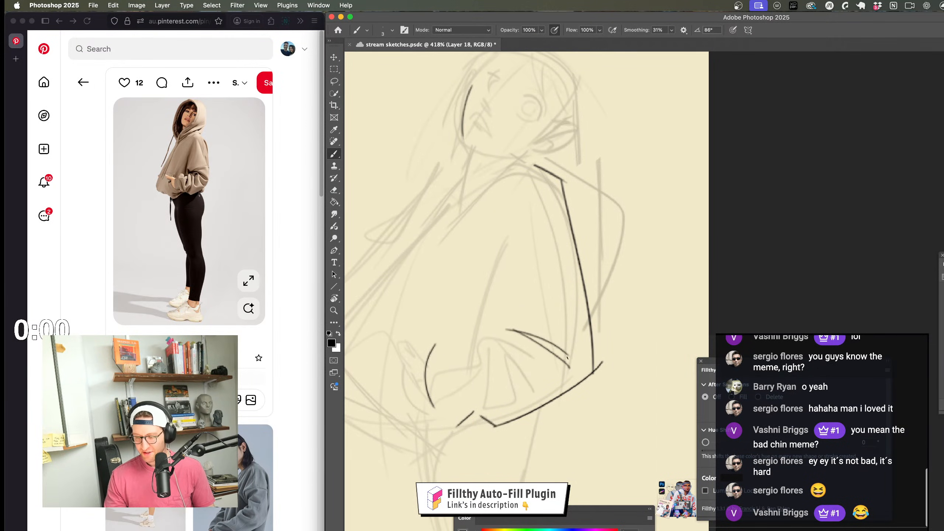
{"action": "left_click_drag", "start_coordinate": [548, 398], "coordinate": [547, 394]}
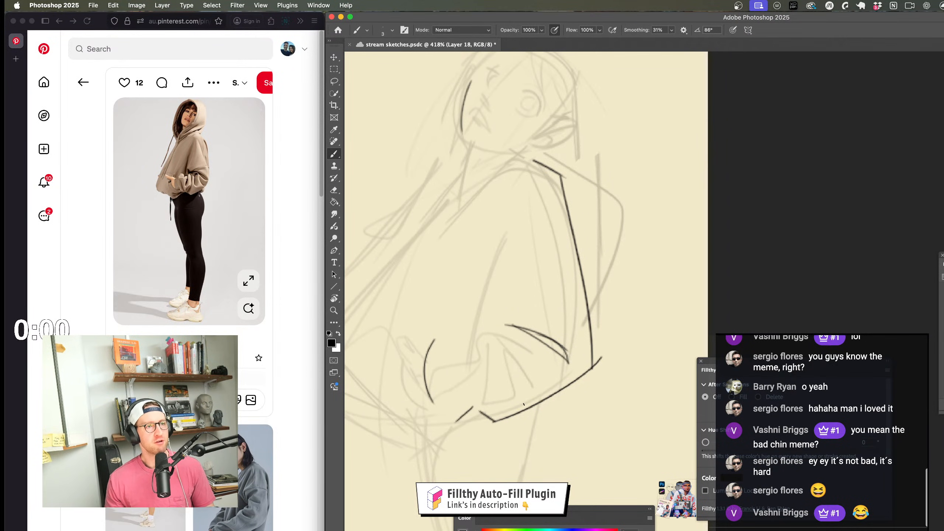
Step: Draw the small rounded shape behind the jaw with an upper and a lower curve over the faded sketch
{"action": "left_click_drag", "start_coordinate": [530, 356], "coordinate": [524, 268]}
{"action": "left_click_drag", "start_coordinate": [539, 375], "coordinate": [506, 378]}
{"action": "left_click_drag", "start_coordinate": [554, 391], "coordinate": [563, 410]}
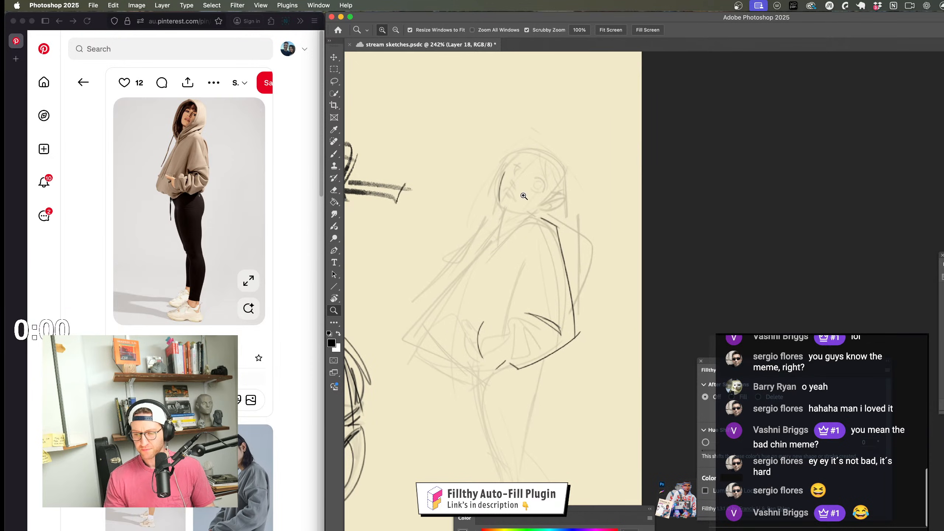
{"action": "left_click_drag", "start_coordinate": [523, 196], "coordinate": [553, 209]}
{"action": "left_click_drag", "start_coordinate": [564, 248], "coordinate": [564, 274]}
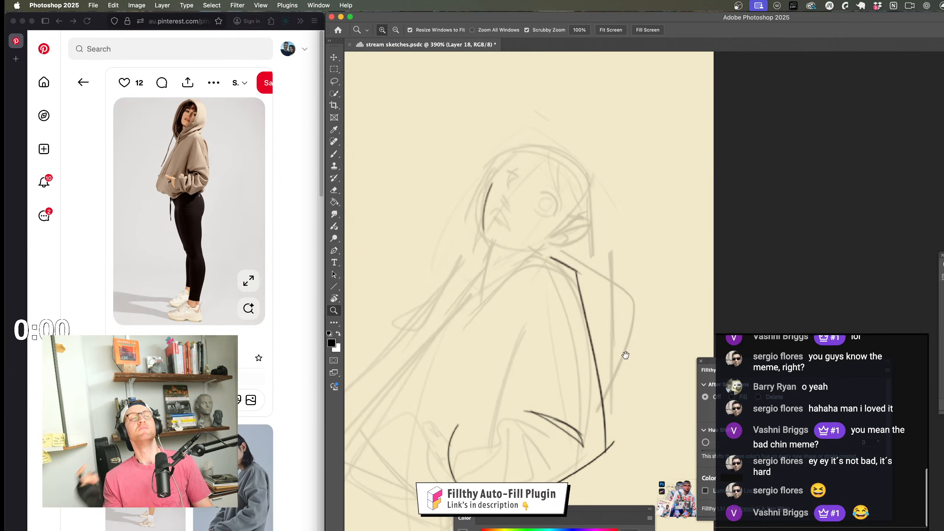
{"action": "left_click_drag", "start_coordinate": [625, 355], "coordinate": [639, 323]}
{"action": "left_click_drag", "start_coordinate": [568, 241], "coordinate": [597, 250]}
{"action": "left_click_drag", "start_coordinate": [595, 238], "coordinate": [627, 305]}
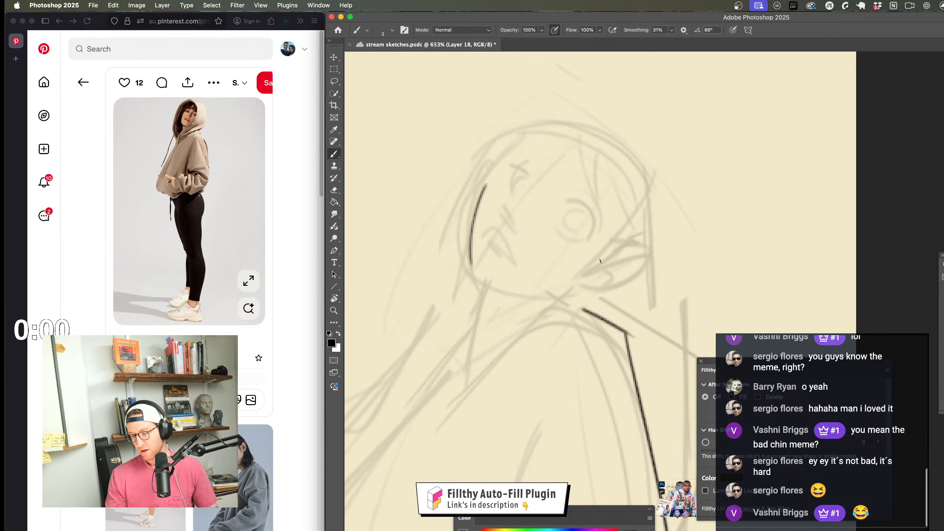
{"action": "left_click_drag", "start_coordinate": [580, 284], "coordinate": [575, 289]}
{"action": "key", "text": "super+z"}
{"action": "mouse_move", "coordinate": [626, 249]}
{"action": "left_mouse_down"}
{"action": "mouse_move", "coordinate": [654, 261]}
{"action": "mouse_move", "coordinate": [582, 293]}
{"action": "left_mouse_up"}
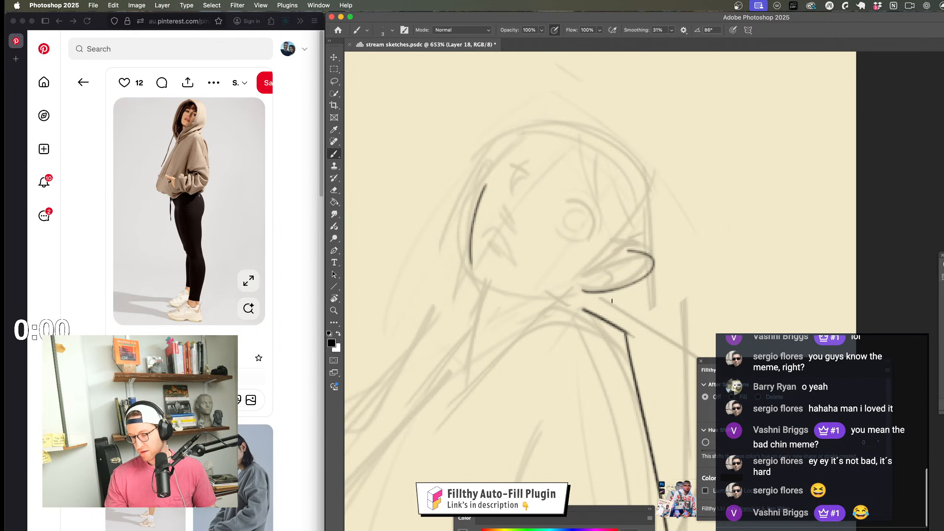
{"action": "left_click_drag", "start_coordinate": [653, 307], "coordinate": [613, 297]}
{"action": "mouse_move", "coordinate": [672, 303]}
{"action": "left_mouse_down"}
{"action": "mouse_move", "coordinate": [655, 271]}
{"action": "mouse_move", "coordinate": [668, 260]}
{"action": "mouse_move", "coordinate": [591, 279]}
{"action": "left_mouse_up"}
{"action": "key", "text": "super+z"}
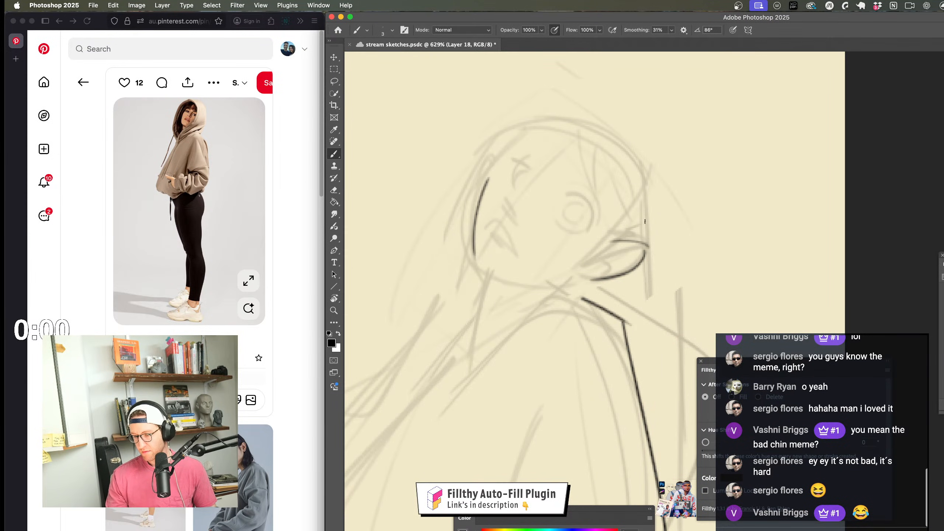
Step: Draw a long, nearly vertical line behind the head, running down past the shoulder
{"action": "key", "text": "z"}
{"action": "mouse_move", "coordinate": [659, 260]}
{"action": "left_mouse_down"}
{"action": "mouse_move", "coordinate": [632, 267]}
{"action": "mouse_move", "coordinate": [605, 368]}
{"action": "mouse_move", "coordinate": [560, 257]}
{"action": "mouse_move", "coordinate": [569, 259]}
{"action": "mouse_move", "coordinate": [562, 312]}
{"action": "left_mouse_up"}
{"action": "key", "text": "b"}
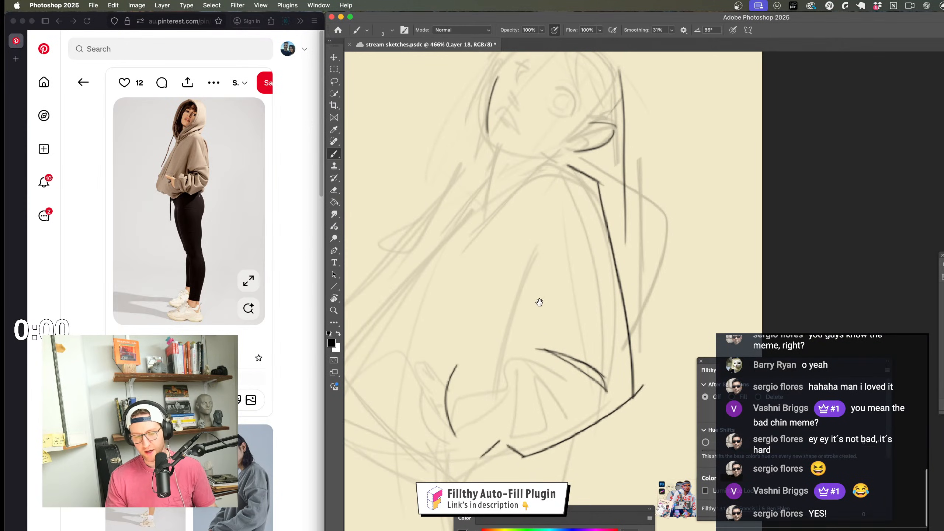
Step: Draw the sleeve's inner edge with doubled diagonal strokes from the mid-torso down toward the lower sleeve
{"action": "key", "text": "z"}
{"action": "mouse_move", "coordinate": [531, 286]}
{"action": "left_mouse_down"}
{"action": "mouse_move", "coordinate": [483, 294]}
{"action": "mouse_move", "coordinate": [580, 312]}
{"action": "left_mouse_up"}
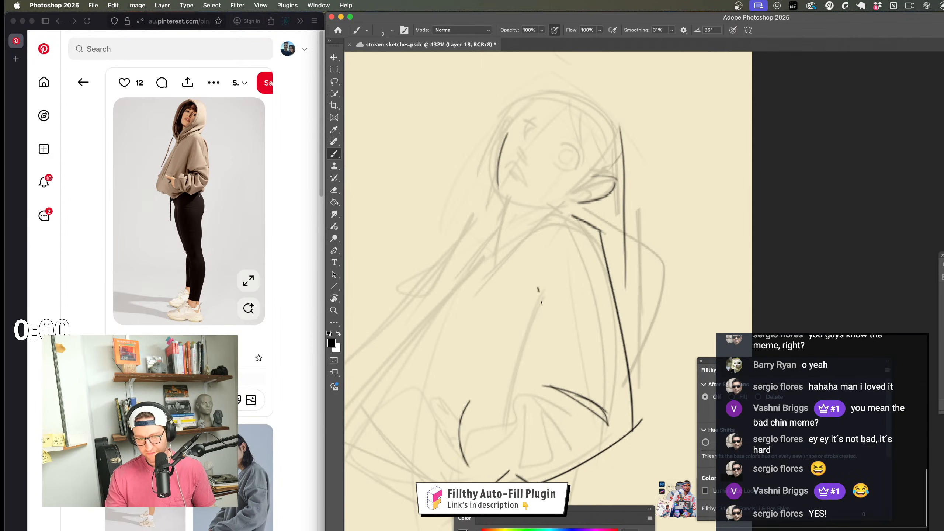
{"action": "left_click_drag", "start_coordinate": [592, 364], "coordinate": [592, 307]}
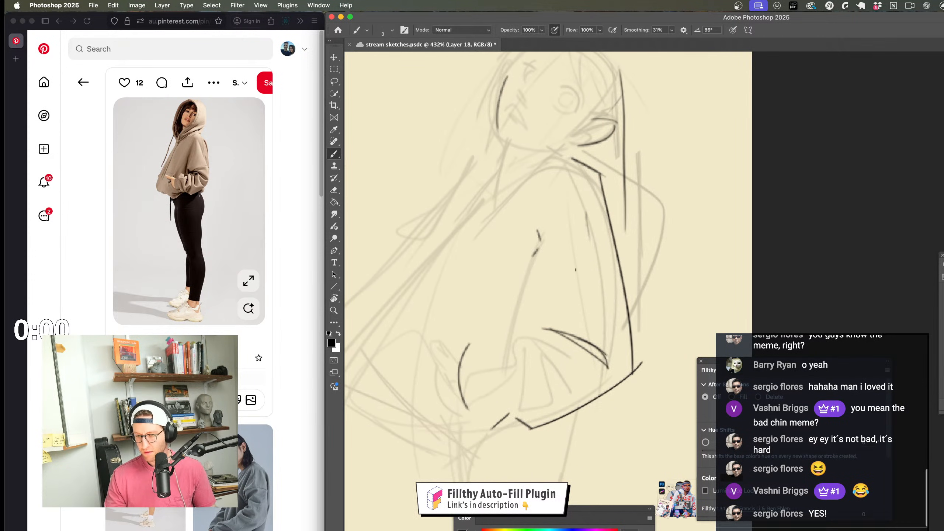
{"action": "left_click_drag", "start_coordinate": [540, 247], "coordinate": [507, 347]}
{"action": "left_click_drag", "start_coordinate": [537, 265], "coordinate": [507, 351]}
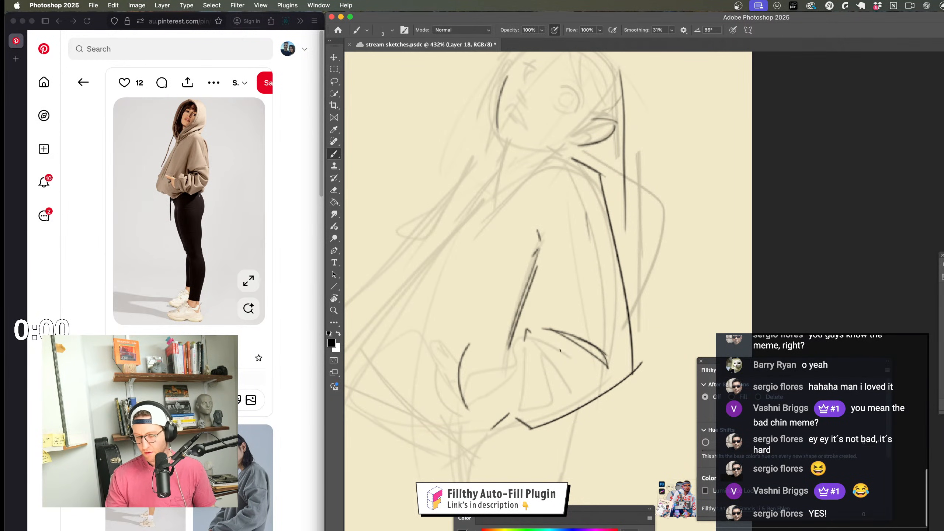
Step: Draw the curved shoulder line below the neck and a small notch at the back of the shoulder
{"action": "scroll", "coordinate": [561, 350], "scroll_direction": "down", "scroll_amount": 5}
{"action": "scroll", "coordinate": [544, 316], "scroll_direction": "up", "scroll_amount": 5}
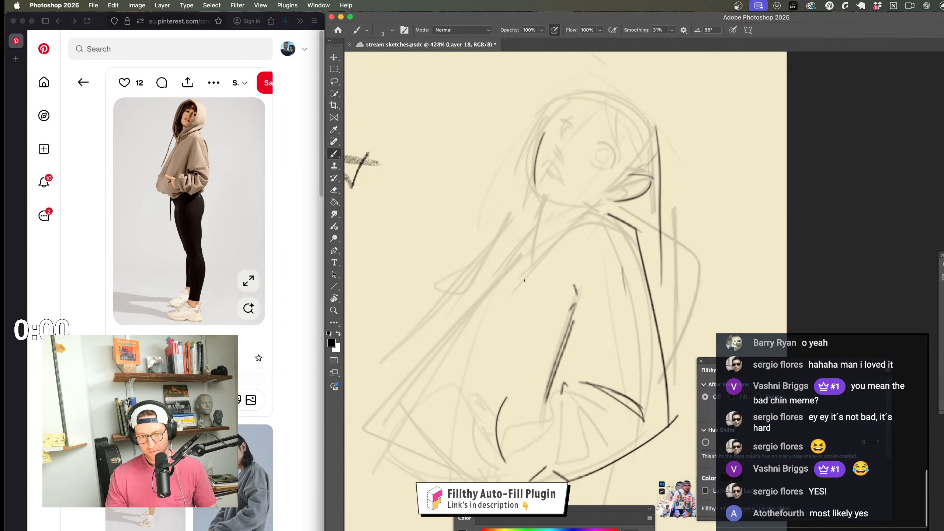
{"action": "mouse_move", "coordinate": [590, 210]}
{"action": "left_mouse_down"}
{"action": "mouse_move", "coordinate": [558, 262]}
{"action": "mouse_move", "coordinate": [482, 294]}
{"action": "mouse_move", "coordinate": [609, 281]}
{"action": "mouse_move", "coordinate": [614, 294]}
{"action": "left_mouse_up"}
{"action": "key", "text": "ctrl+z"}
{"action": "key", "text": "z"}
{"action": "left_click_drag", "start_coordinate": [600, 357], "coordinate": [545, 357]}
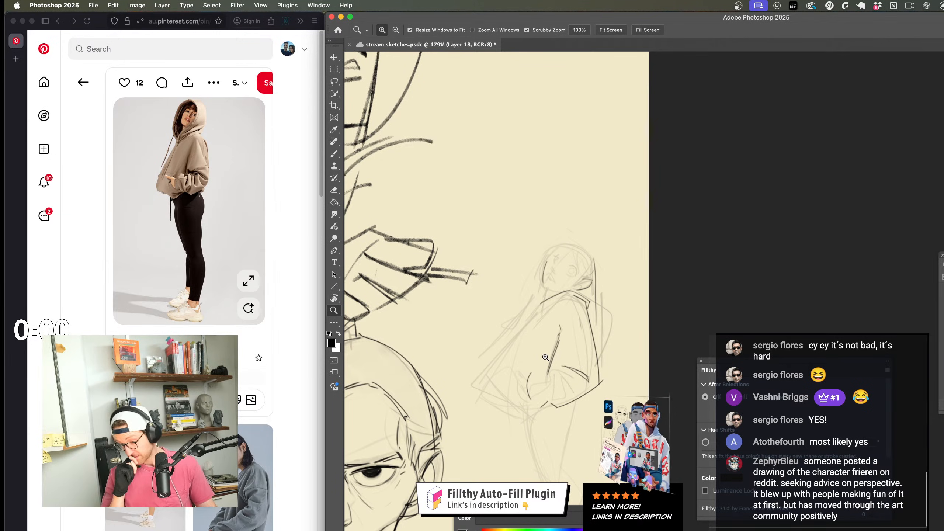
{"action": "scroll", "coordinate": [528, 391], "scroll_direction": "down", "scroll_amount": 2}
{"action": "scroll", "coordinate": [528, 390], "scroll_direction": "right", "scroll_amount": 2}
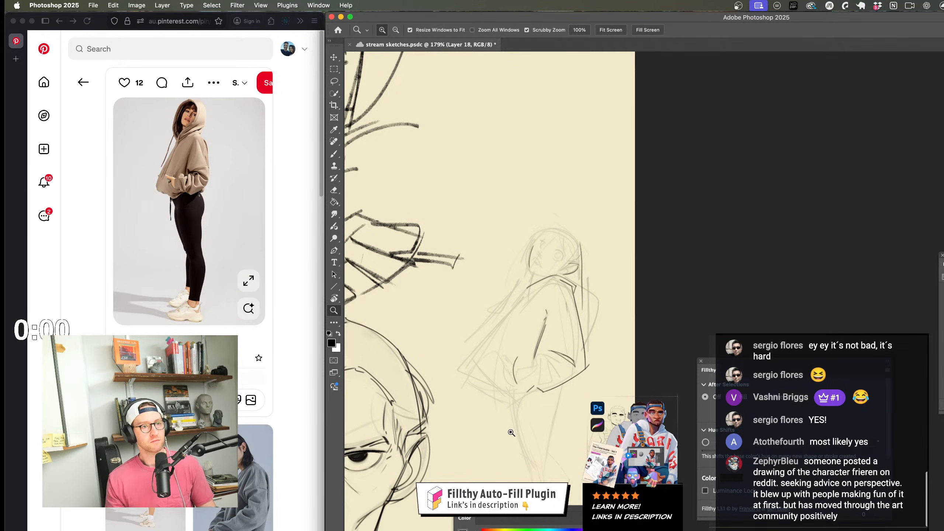
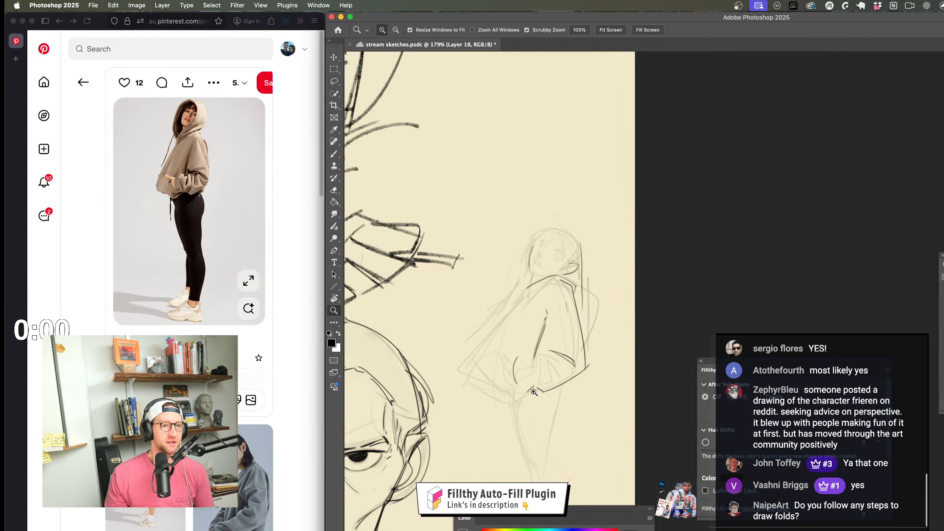
Step: Draw a pointed triangular fold where the sleeve's inner edge meets the lower sleeve fold
{"action": "left_click_drag", "start_coordinate": [530, 403], "coordinate": [537, 382]}
{"action": "left_click_drag", "start_coordinate": [538, 302], "coordinate": [585, 333]}
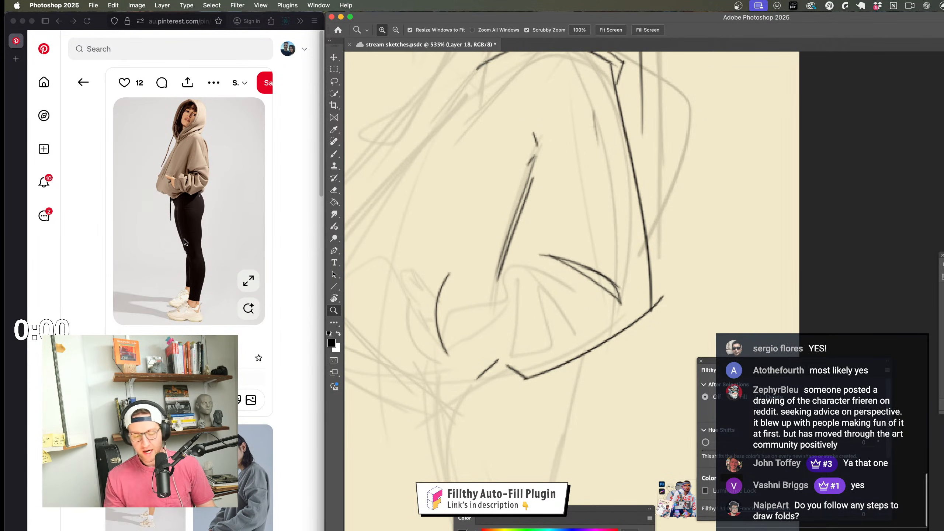
{"action": "left_click_drag", "start_coordinate": [480, 325], "coordinate": [462, 323]}
{"action": "key", "text": "b"}
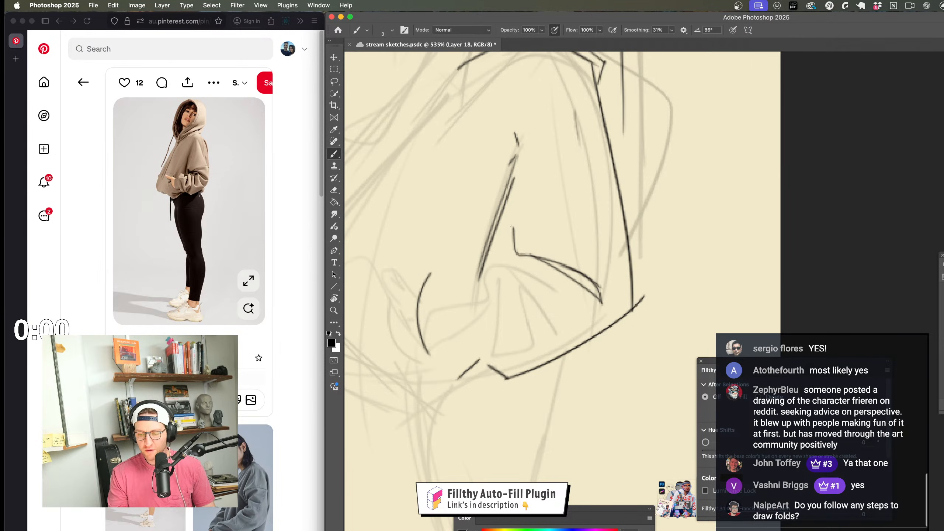
{"action": "left_click_drag", "start_coordinate": [512, 226], "coordinate": [492, 262]}
{"action": "left_click_drag", "start_coordinate": [491, 262], "coordinate": [511, 256]}
{"action": "mouse_move", "coordinate": [582, 344]}
{"action": "left_mouse_down"}
{"action": "mouse_move", "coordinate": [548, 346]}
{"action": "mouse_move", "coordinate": [584, 350]}
{"action": "mouse_move", "coordinate": [628, 334]}
{"action": "left_mouse_up"}
{"action": "key", "text": "b"}
{"action": "mouse_move", "coordinate": [591, 296]}
{"action": "left_mouse_down"}
{"action": "mouse_move", "coordinate": [553, 304]}
{"action": "mouse_move", "coordinate": [538, 295]}
{"action": "mouse_move", "coordinate": [501, 331]}
{"action": "mouse_move", "coordinate": [438, 288]}
{"action": "left_mouse_up"}
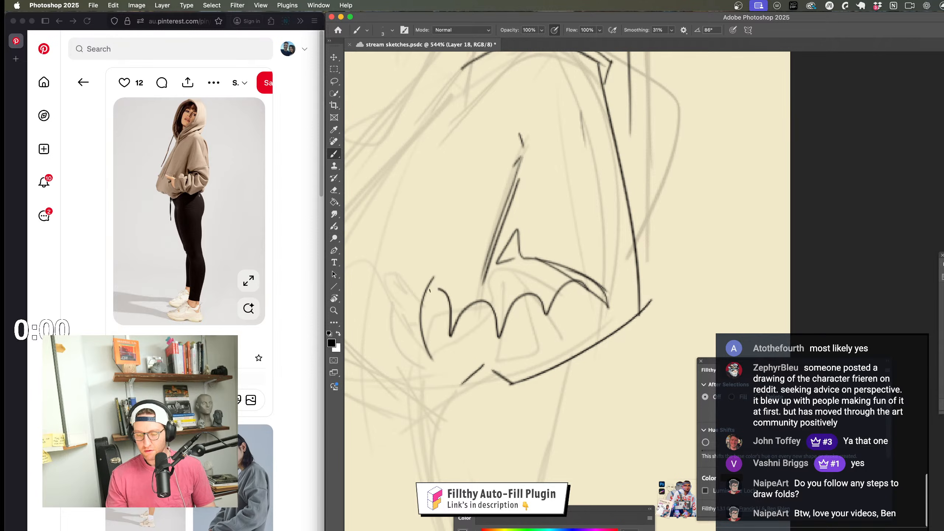
{"action": "mouse_move", "coordinate": [510, 296]}
{"action": "left_mouse_down"}
{"action": "mouse_move", "coordinate": [546, 277]}
{"action": "mouse_move", "coordinate": [571, 286]}
{"action": "left_mouse_up"}
{"action": "key", "text": "z"}
{"action": "mouse_move", "coordinate": [572, 327]}
{"action": "left_mouse_down"}
{"action": "mouse_move", "coordinate": [520, 327]}
{"action": "mouse_move", "coordinate": [589, 319]}
{"action": "left_mouse_up"}
{"action": "key", "text": "super+z"}
{"action": "key", "text": "super+z"}
{"action": "key", "text": "super+z"}
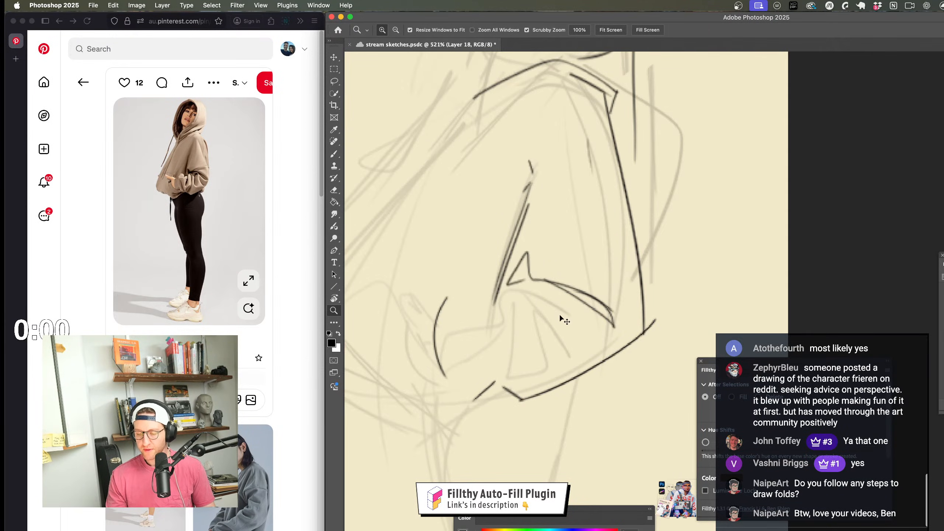
{"action": "key", "text": "super+shift+z"}
Step: Try filling the lower sleeve with small arched folds, vertical creases and a curved cuff contour
{"action": "scroll", "coordinate": [575, 321], "scroll_direction": "down", "scroll_amount": 2}
{"action": "key", "text": "b"}
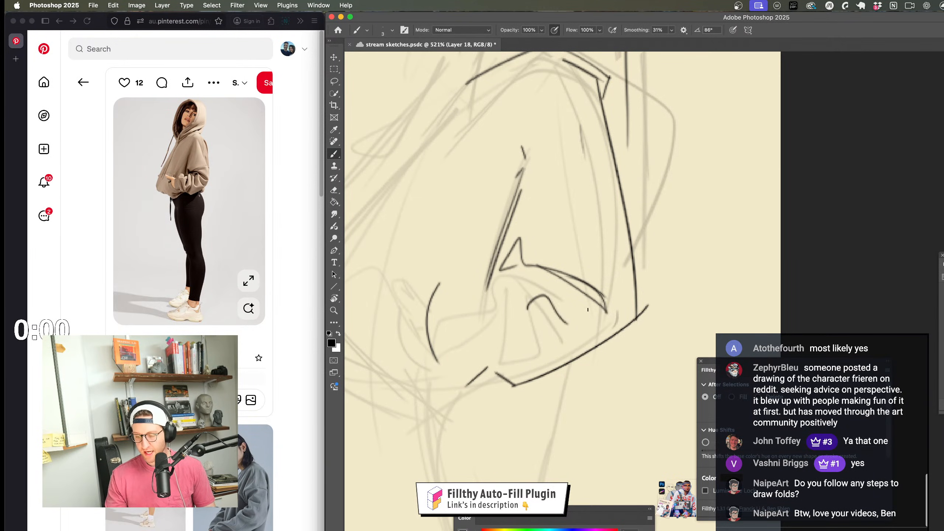
{"action": "key", "text": "super+z"}
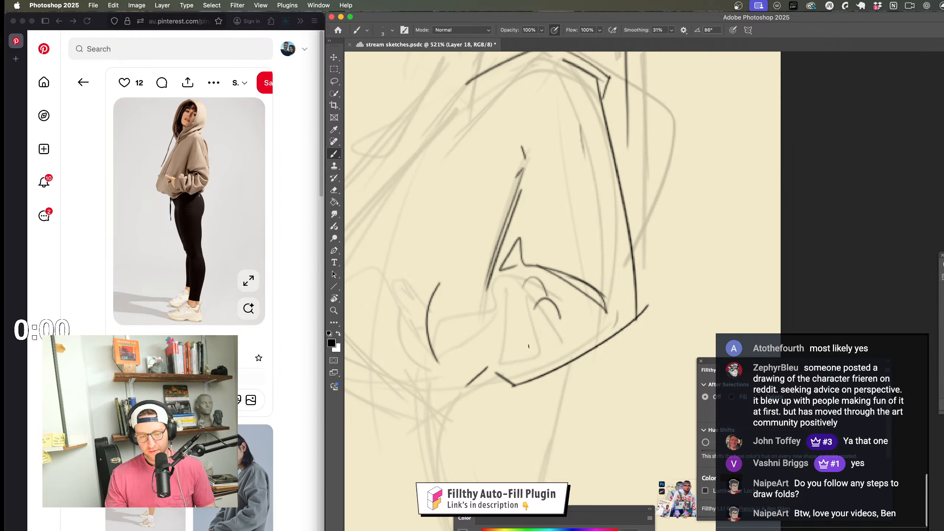
{"action": "left_click_drag", "start_coordinate": [517, 274], "coordinate": [492, 347]}
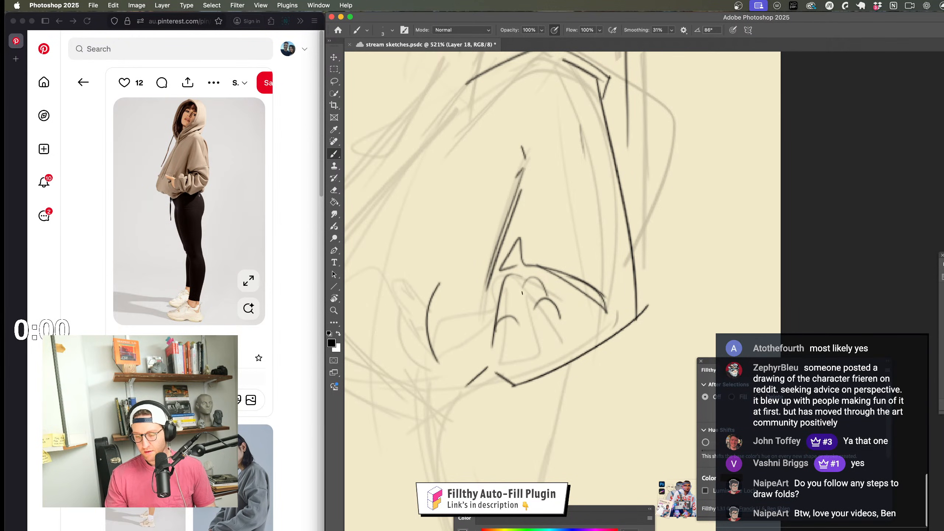
{"action": "left_click_drag", "start_coordinate": [523, 293], "coordinate": [520, 361]}
{"action": "left_click_drag", "start_coordinate": [542, 283], "coordinate": [567, 342]}
{"action": "mouse_move", "coordinate": [558, 308]}
{"action": "left_mouse_down"}
{"action": "mouse_move", "coordinate": [501, 286]}
{"action": "mouse_move", "coordinate": [524, 295]}
{"action": "left_mouse_up"}
{"action": "mouse_move", "coordinate": [576, 309]}
{"action": "left_mouse_down"}
{"action": "mouse_move", "coordinate": [593, 319]}
{"action": "mouse_move", "coordinate": [550, 361]}
{"action": "left_mouse_up"}
{"action": "key", "text": "z"}
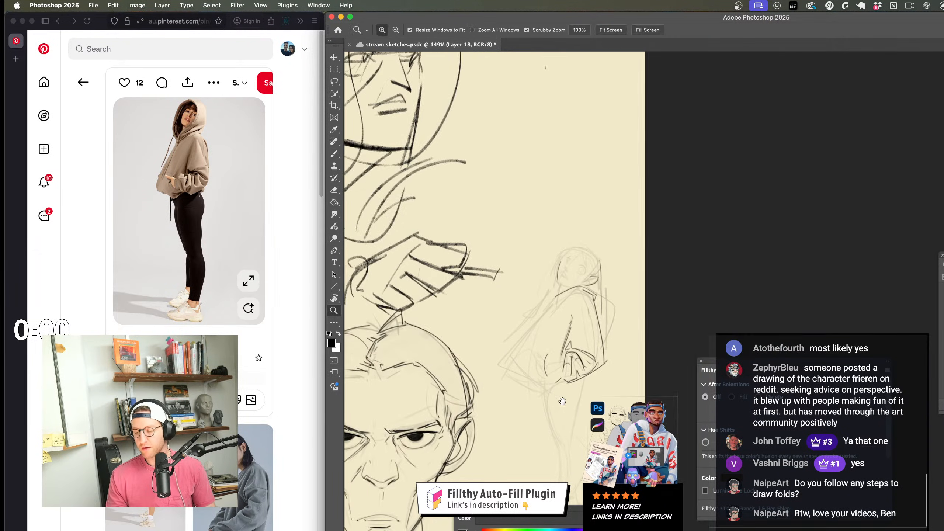
{"action": "left_click_drag", "start_coordinate": [595, 340], "coordinate": [570, 340]}
{"action": "key", "text": "b"}
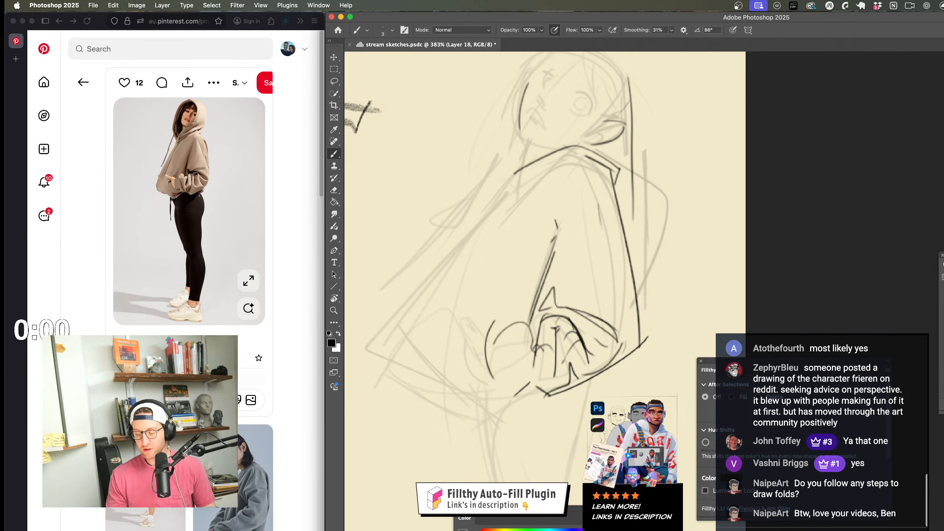
Step: Undo the arched folds and creases drawn inside the lower sleeve
{"action": "key", "text": "z"}
{"action": "mouse_move", "coordinate": [580, 346]}
{"action": "left_mouse_down"}
{"action": "mouse_move", "coordinate": [631, 346]}
{"action": "mouse_move", "coordinate": [592, 345]}
{"action": "left_mouse_up"}
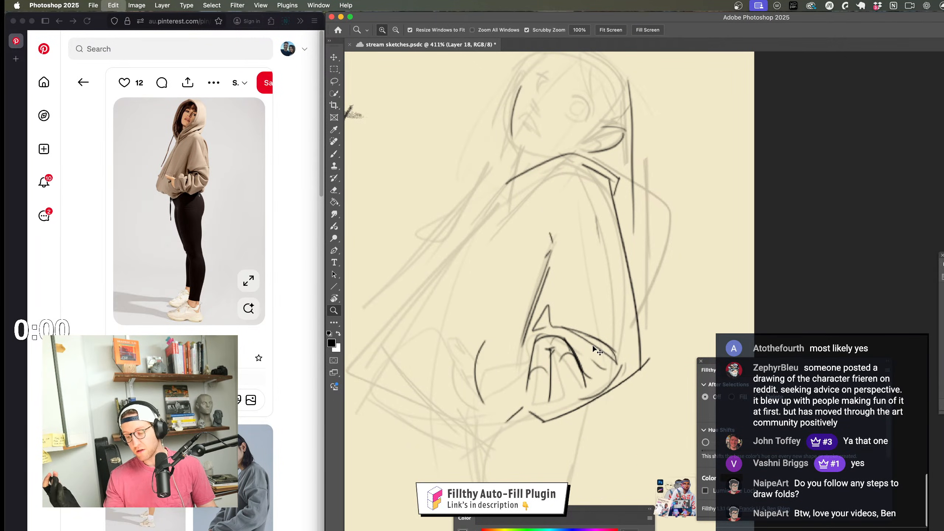
{"action": "key", "text": "super+z"}
{"action": "key", "text": "super+z"}
{"action": "key", "text": "super+z"}
{"action": "key", "text": "super+z"}
{"action": "key", "text": "super+z"}
{"action": "key", "text": "super+z"}
{"action": "key", "text": "super+z"}
{"action": "key", "text": "super+z"}
{"action": "key", "text": "super+z"}
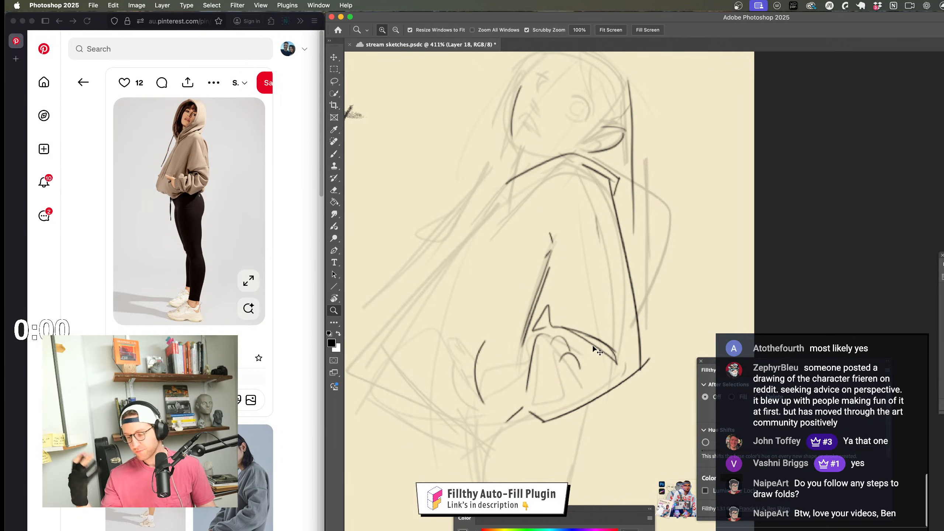
Step: Draw long looping folds in a zigzag across the lower sleeve and an arc connecting them to the cuff
{"action": "scroll", "coordinate": [574, 384], "scroll_direction": "up", "scroll_amount": 3}
{"action": "left_click_drag", "start_coordinate": [570, 384], "coordinate": [548, 376]}
{"action": "key", "text": "b"}
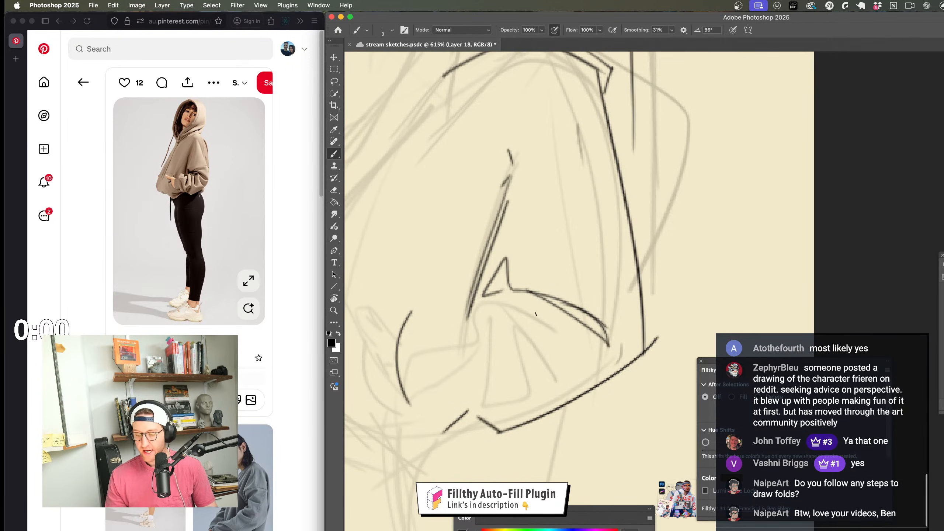
{"action": "mouse_move", "coordinate": [514, 304]}
{"action": "left_mouse_down"}
{"action": "mouse_move", "coordinate": [573, 359]}
{"action": "mouse_move", "coordinate": [502, 383]}
{"action": "left_mouse_up"}
{"action": "left_click_drag", "start_coordinate": [467, 325], "coordinate": [439, 380]}
{"action": "left_click_drag", "start_coordinate": [457, 304], "coordinate": [400, 345]}
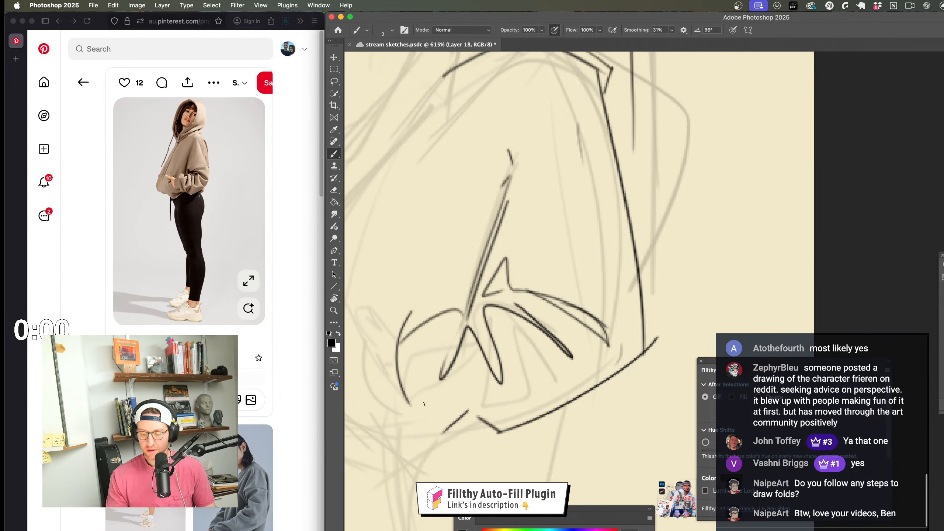
Step: Draw a wavy contour beneath the zigzag folds along the underside of the lower sleeve
{"action": "mouse_move", "coordinate": [424, 395]}
{"action": "left_mouse_down"}
{"action": "mouse_move", "coordinate": [480, 409]}
{"action": "mouse_move", "coordinate": [537, 360]}
{"action": "left_mouse_up"}
{"action": "key", "text": "z"}
{"action": "left_click_drag", "start_coordinate": [532, 401], "coordinate": [492, 402]}
{"action": "scroll", "coordinate": [486, 481], "scroll_direction": "up", "scroll_amount": 2}
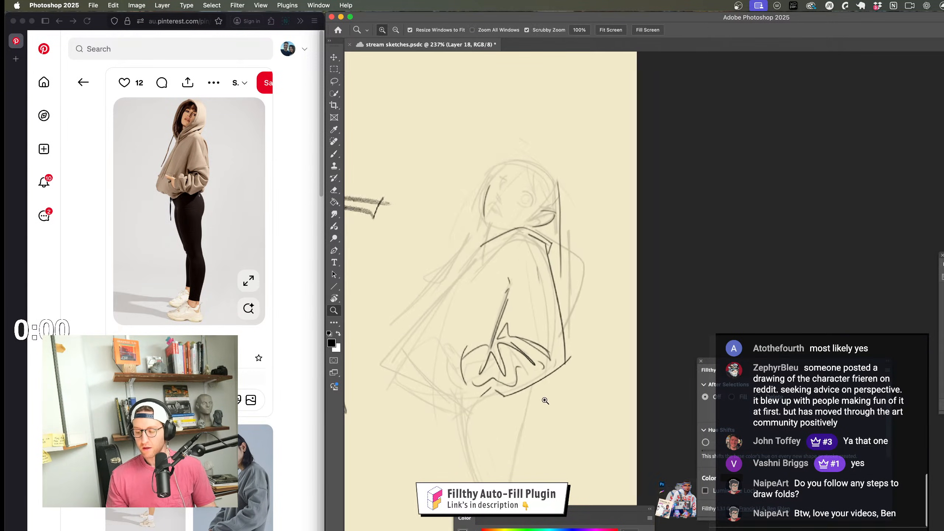
Step: Undo the zigzag folds, their connecting arc and the wavy contour drawn inside the lower sleeve
{"action": "scroll", "coordinate": [501, 461], "scroll_direction": "left", "scroll_amount": 2}
{"action": "scroll", "coordinate": [500, 461], "scroll_direction": "down", "scroll_amount": 1}
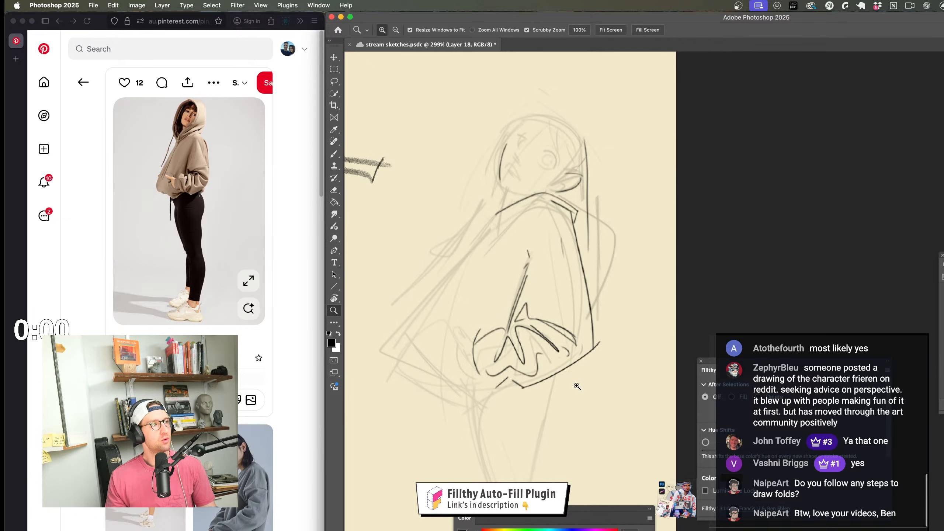
{"action": "scroll", "coordinate": [554, 325], "scroll_direction": "up", "scroll_amount": 2}
{"action": "key", "text": "b"}
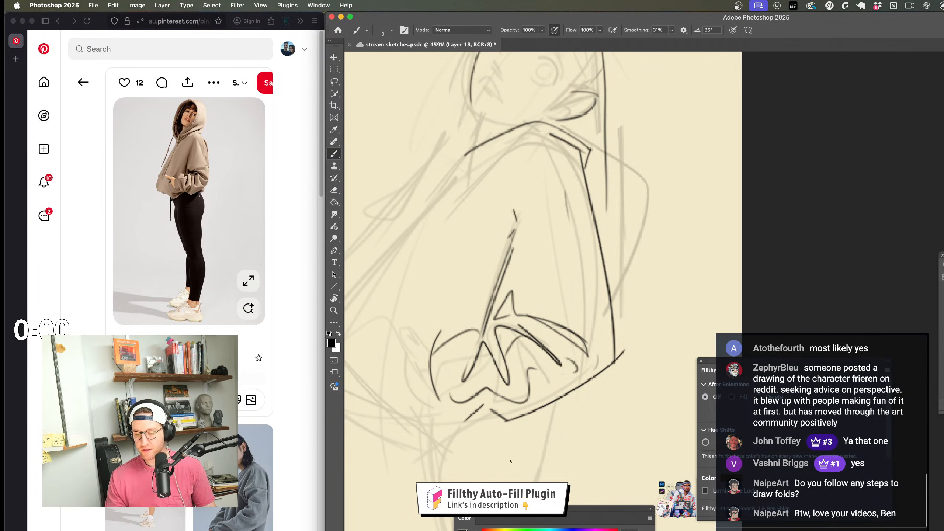
{"action": "scroll", "coordinate": [515, 453], "scroll_direction": "left", "scroll_amount": 5}
{"action": "scroll", "coordinate": [585, 407], "scroll_direction": "down", "scroll_amount": 5}
{"action": "key", "text": "z"}
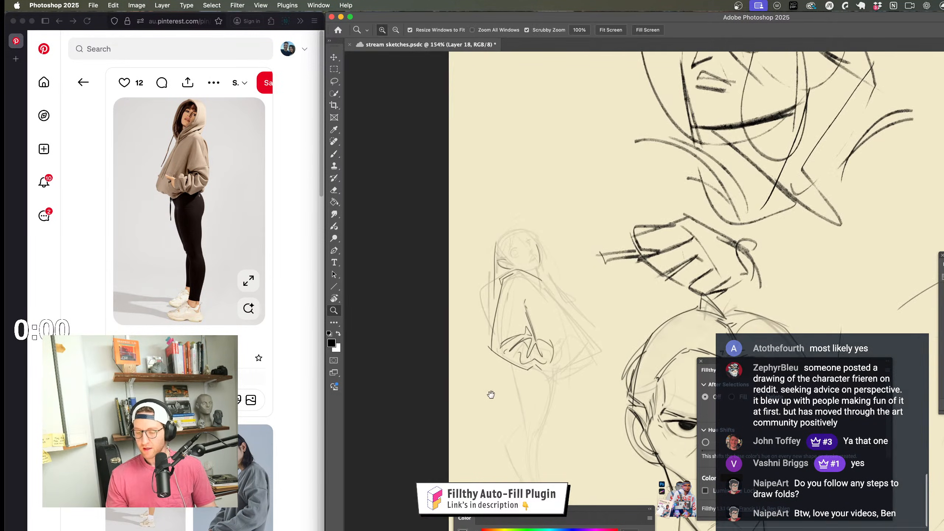
{"action": "key", "text": "super+z"}
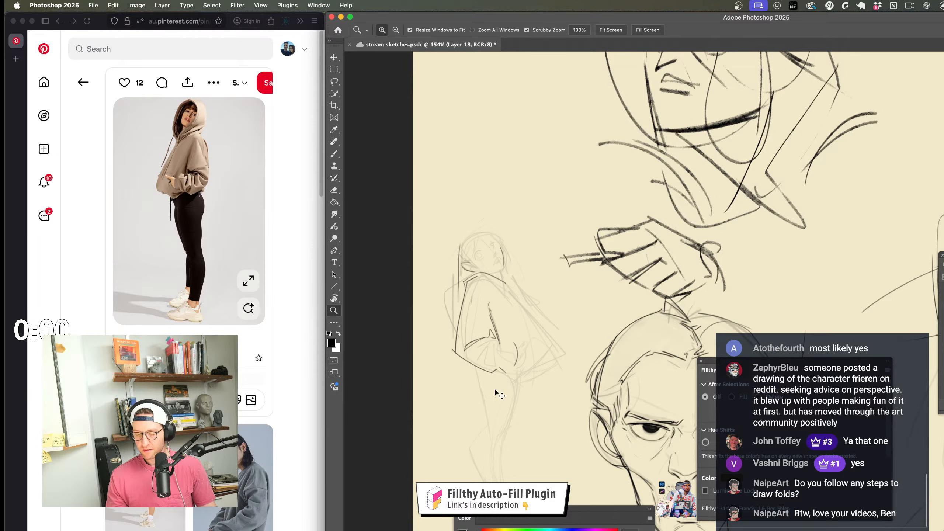
{"action": "scroll", "coordinate": [503, 379], "scroll_direction": "up", "scroll_amount": 5}
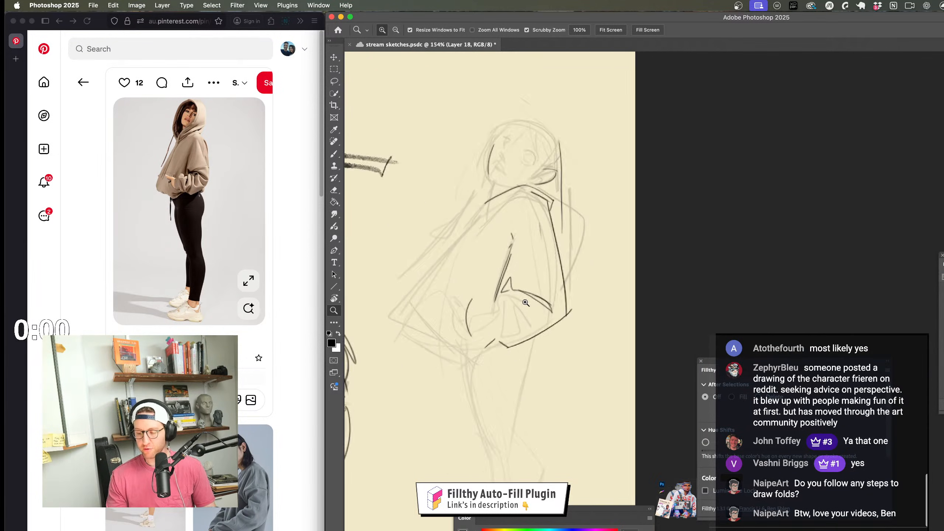
Step: Draw the sleeve's underside line running from the cuff to the hem and a second curved line that closes the cuff band
{"action": "key", "text": "b"}
{"action": "scroll", "coordinate": [570, 328], "scroll_direction": "up", "scroll_amount": 2}
{"action": "mouse_move", "coordinate": [438, 333]}
{"action": "left_mouse_down"}
{"action": "mouse_move", "coordinate": [522, 360]}
{"action": "mouse_move", "coordinate": [482, 367]}
{"action": "mouse_move", "coordinate": [528, 389]}
{"action": "left_mouse_up"}
{"action": "scroll", "coordinate": [552, 346], "scroll_direction": "up", "scroll_amount": 2}
{"action": "key", "text": "super+z"}
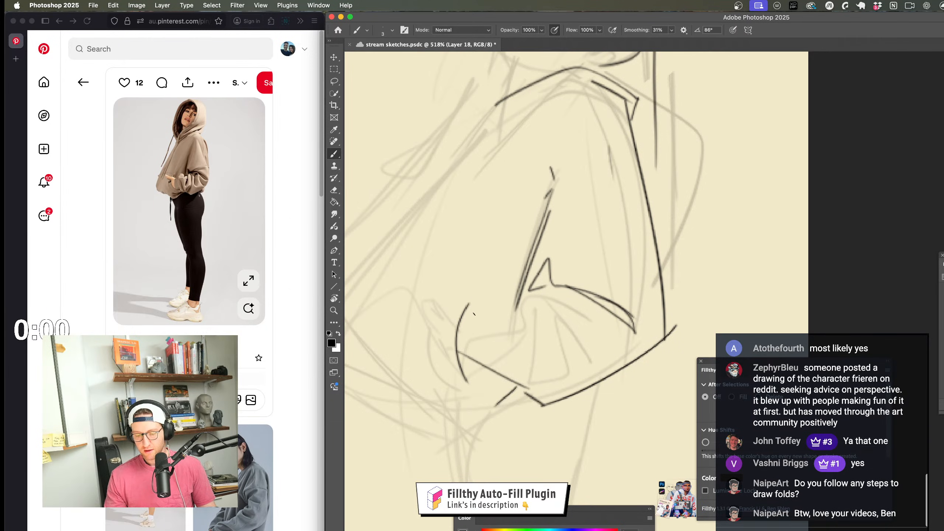
{"action": "left_click_drag", "start_coordinate": [489, 300], "coordinate": [471, 365]}
{"action": "scroll", "coordinate": [521, 344], "scroll_direction": "down", "scroll_amount": 2}
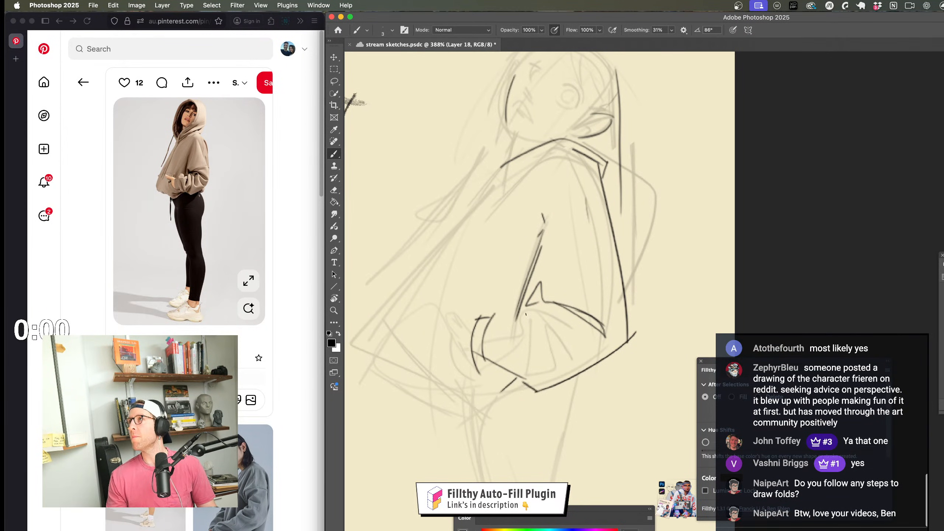
{"action": "scroll", "coordinate": [517, 346], "scroll_direction": "up", "scroll_amount": 1}
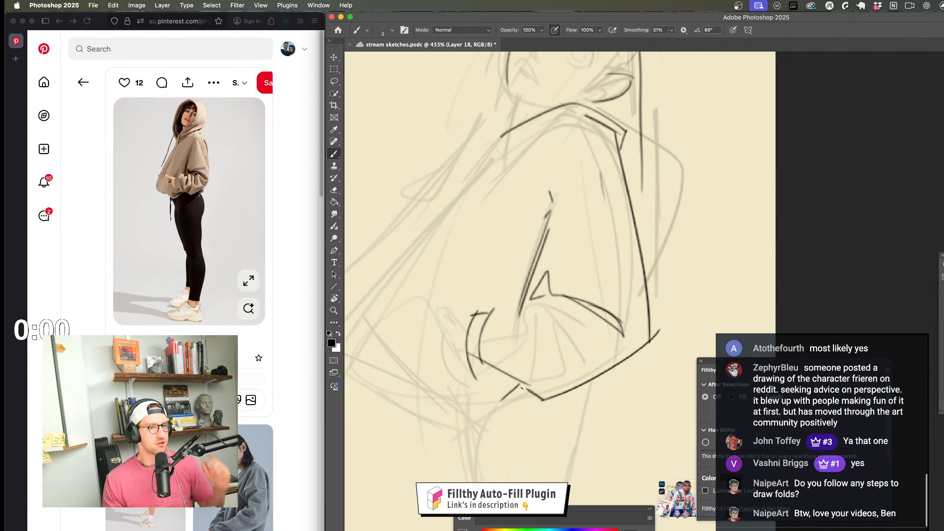
{"action": "scroll", "coordinate": [529, 377], "scroll_direction": "down", "scroll_amount": 1}
Step: Draw the hand emerging from the cuff, with a looped thumb tip, a short finger mark and the curved underside of the palm
{"action": "key", "text": "z"}
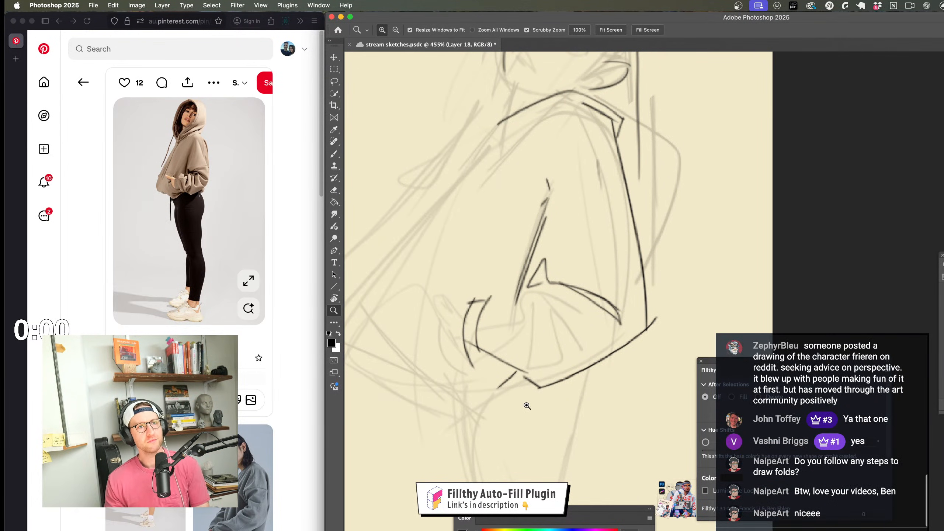
{"action": "left_click_drag", "start_coordinate": [528, 390], "coordinate": [525, 380]}
{"action": "left_click_drag", "start_coordinate": [484, 310], "coordinate": [524, 362]}
{"action": "key", "text": "b"}
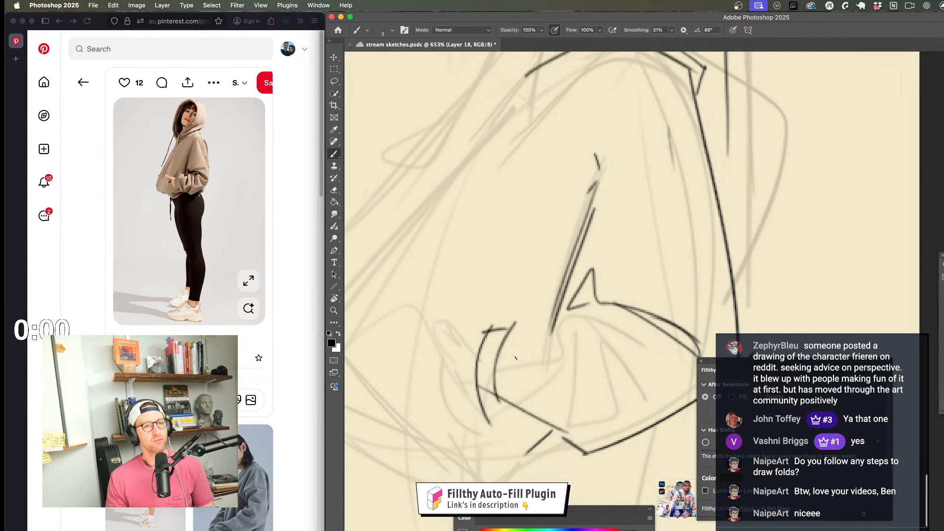
{"action": "mouse_move", "coordinate": [499, 373]}
{"action": "left_mouse_down"}
{"action": "mouse_move", "coordinate": [516, 371]}
{"action": "mouse_move", "coordinate": [514, 358]}
{"action": "left_mouse_up"}
{"action": "mouse_move", "coordinate": [500, 316]}
{"action": "left_mouse_down"}
{"action": "mouse_move", "coordinate": [456, 293]}
{"action": "mouse_move", "coordinate": [423, 257]}
{"action": "mouse_move", "coordinate": [410, 295]}
{"action": "mouse_move", "coordinate": [411, 254]}
{"action": "left_mouse_up"}
{"action": "mouse_move", "coordinate": [518, 337]}
{"action": "left_mouse_down"}
{"action": "mouse_move", "coordinate": [456, 337]}
{"action": "mouse_move", "coordinate": [487, 324]}
{"action": "mouse_move", "coordinate": [538, 331]}
{"action": "left_mouse_up"}
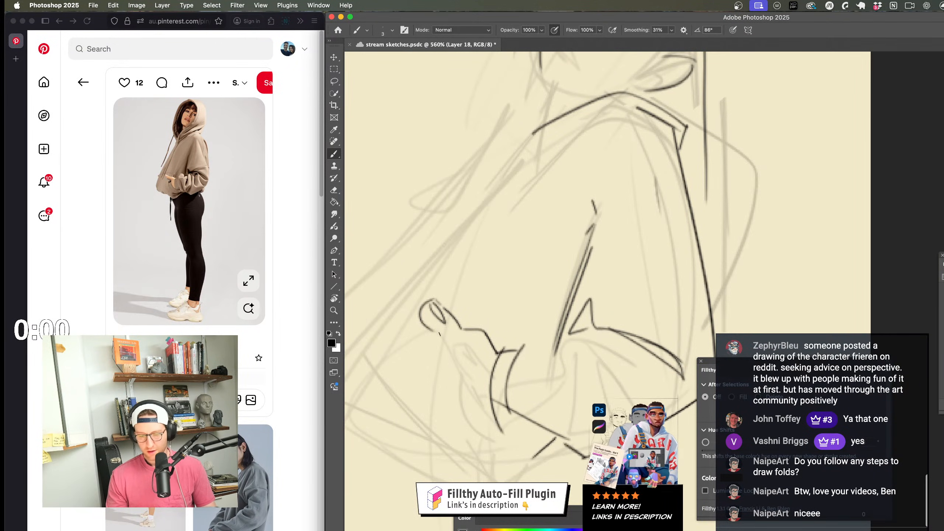
{"action": "mouse_move", "coordinate": [427, 329]}
{"action": "left_mouse_down"}
{"action": "mouse_move", "coordinate": [451, 340]}
{"action": "mouse_move", "coordinate": [477, 404]}
{"action": "mouse_move", "coordinate": [504, 380]}
{"action": "mouse_move", "coordinate": [499, 368]}
{"action": "mouse_move", "coordinate": [533, 369]}
{"action": "left_mouse_up"}
{"action": "key", "text": "z"}
{"action": "key", "text": "b"}
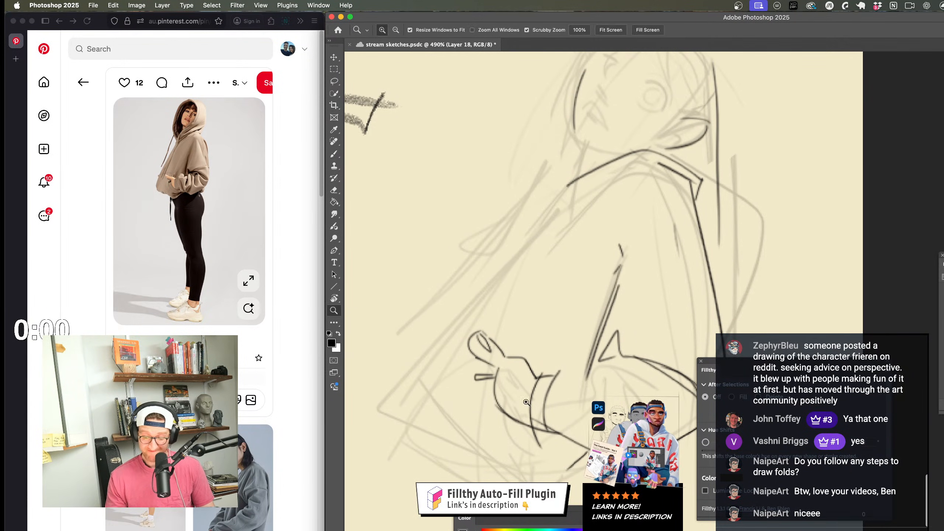
Step: Draw the seat contour below the hoodie's hem and the front thigh contour down to the knee
{"action": "key", "text": "z"}
{"action": "mouse_move", "coordinate": [572, 396]}
{"action": "left_mouse_down"}
{"action": "mouse_move", "coordinate": [533, 400]}
{"action": "mouse_move", "coordinate": [538, 386]}
{"action": "mouse_move", "coordinate": [552, 392]}
{"action": "mouse_move", "coordinate": [561, 343]}
{"action": "mouse_move", "coordinate": [535, 334]}
{"action": "mouse_move", "coordinate": [539, 291]}
{"action": "mouse_move", "coordinate": [550, 306]}
{"action": "mouse_move", "coordinate": [490, 385]}
{"action": "left_mouse_up"}
{"action": "key", "text": "b"}
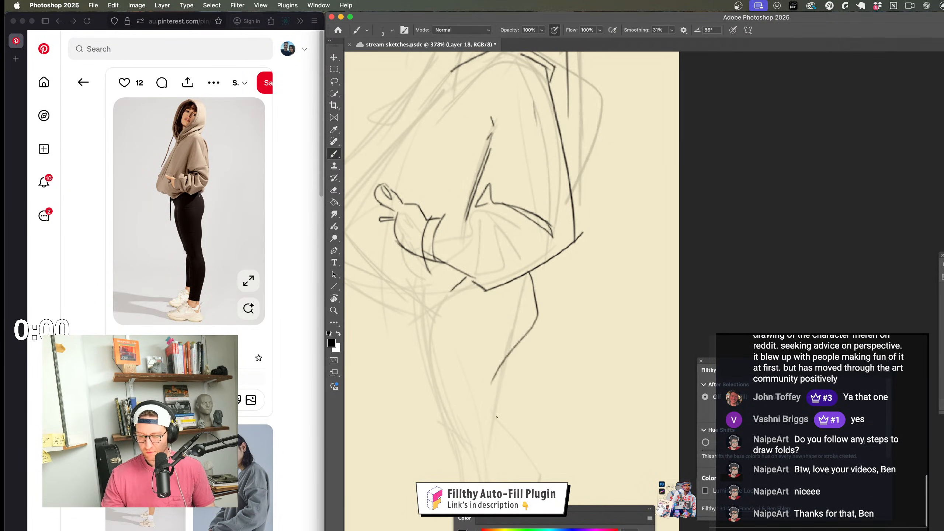
{"action": "key", "text": "cmd+z"}
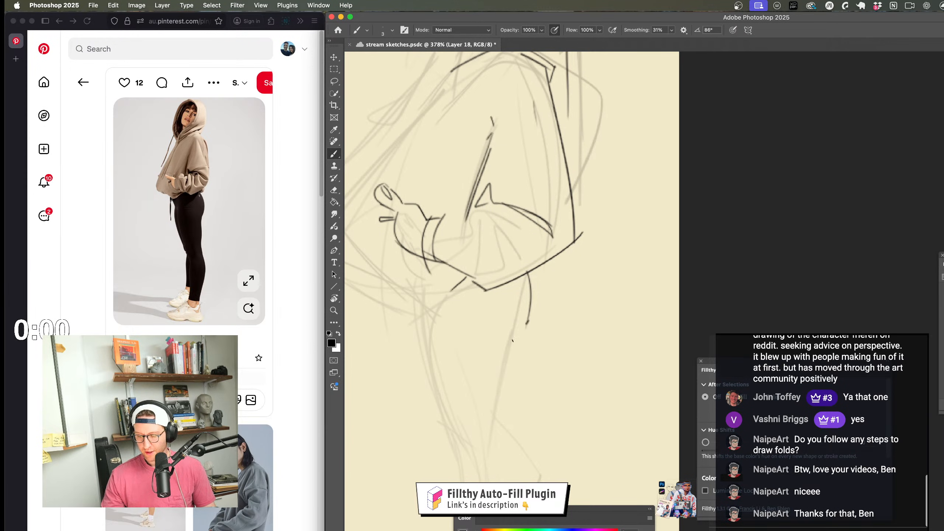
{"action": "left_click_drag", "start_coordinate": [513, 341], "coordinate": [505, 352]}
{"action": "mouse_move", "coordinate": [549, 343]}
{"action": "left_mouse_down"}
{"action": "mouse_move", "coordinate": [519, 362]}
{"action": "mouse_move", "coordinate": [557, 297]}
{"action": "mouse_move", "coordinate": [529, 293]}
{"action": "left_mouse_up"}
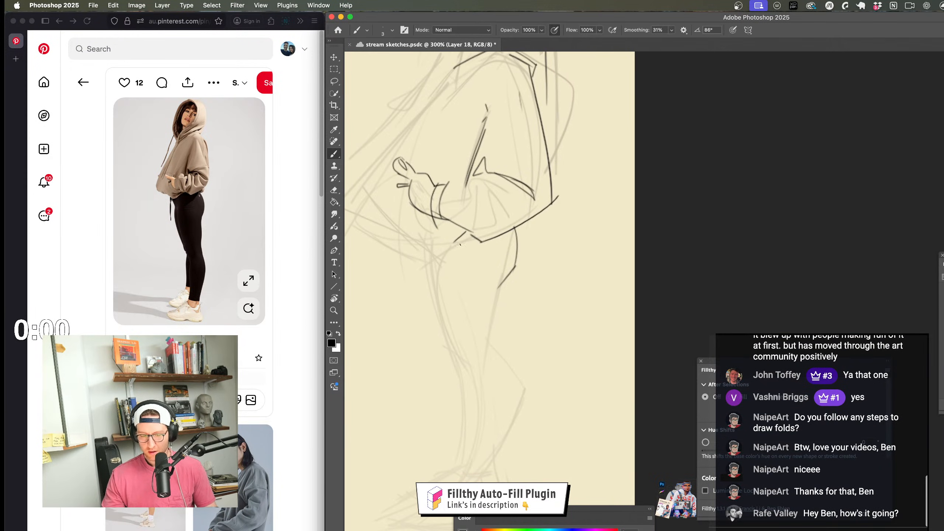
{"action": "left_click_drag", "start_coordinate": [437, 262], "coordinate": [466, 372]}
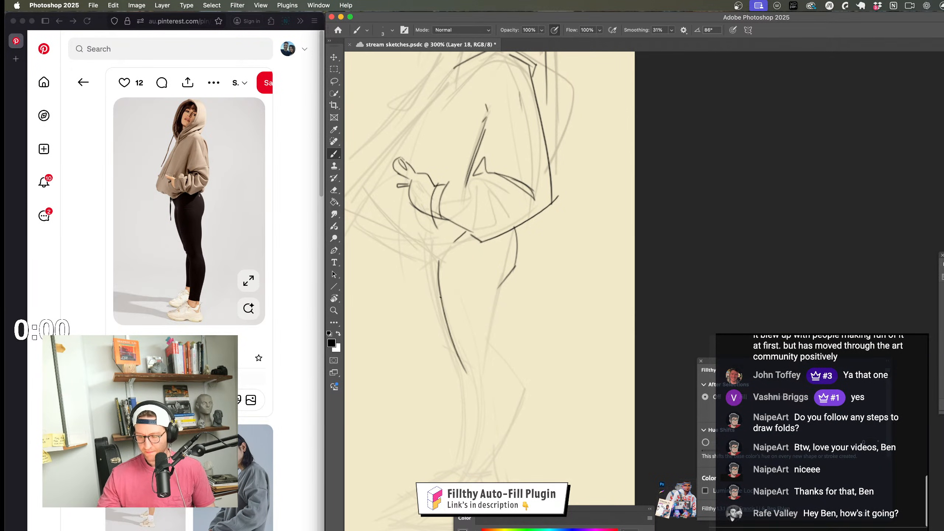
{"action": "left_click_drag", "start_coordinate": [440, 293], "coordinate": [471, 380]}
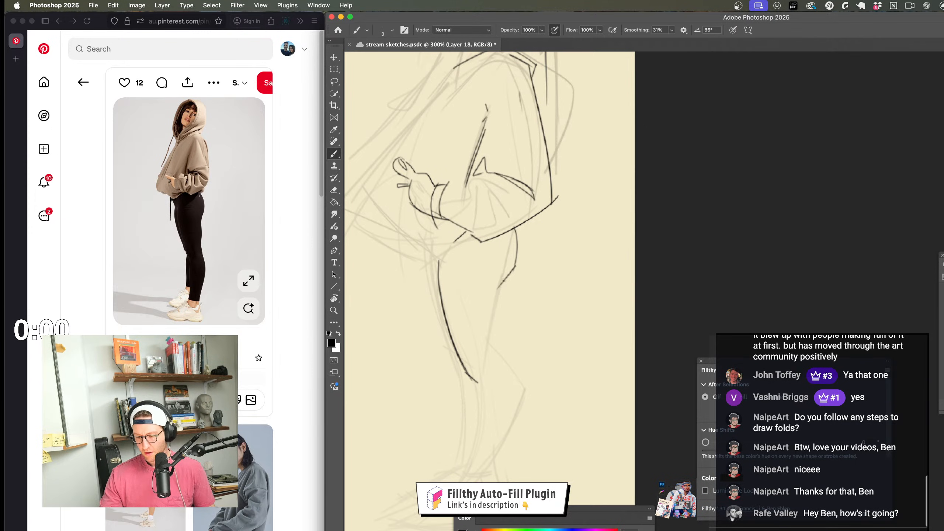
Step: Draw the back contour of the leg from under the seat through the thigh and around the calf toward the ankle
{"action": "left_click_drag", "start_coordinate": [503, 283], "coordinate": [493, 360]}
{"action": "left_click_drag", "start_coordinate": [523, 320], "coordinate": [516, 283]}
{"action": "key", "text": "super+z"}
{"action": "key", "text": "super+z"}
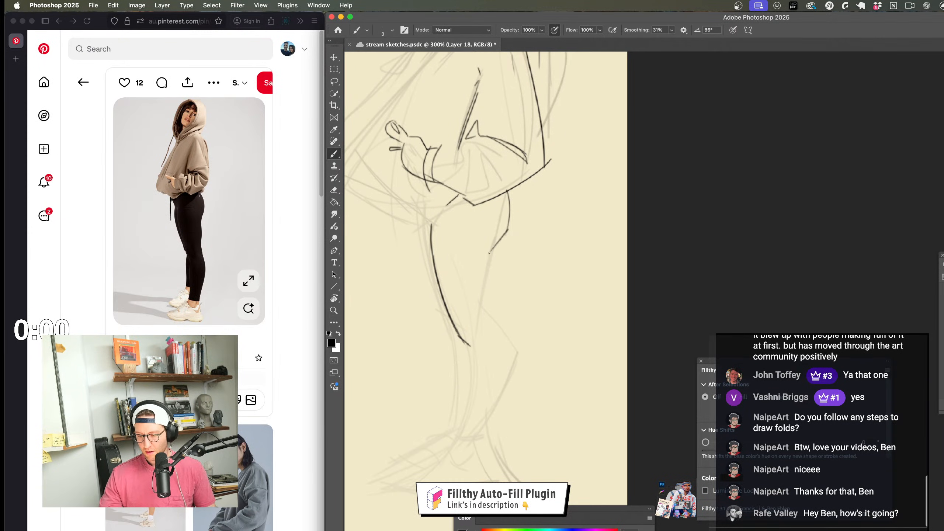
{"action": "left_click_drag", "start_coordinate": [494, 246], "coordinate": [488, 328]}
{"action": "left_click_drag", "start_coordinate": [520, 377], "coordinate": [445, 468]}
{"action": "key", "text": "z"}
{"action": "left_click_drag", "start_coordinate": [537, 400], "coordinate": [529, 411]}
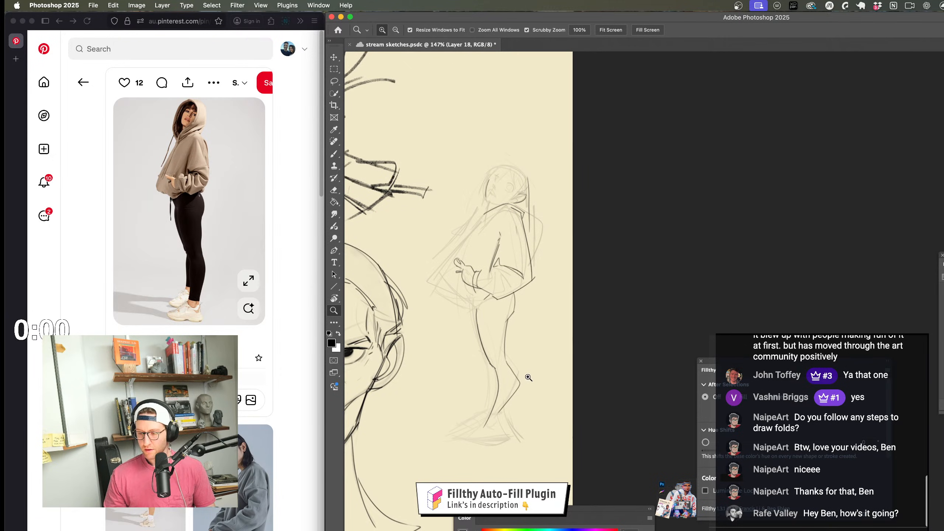
{"action": "left_click_drag", "start_coordinate": [529, 378], "coordinate": [537, 389]}
{"action": "key", "text": "b"}
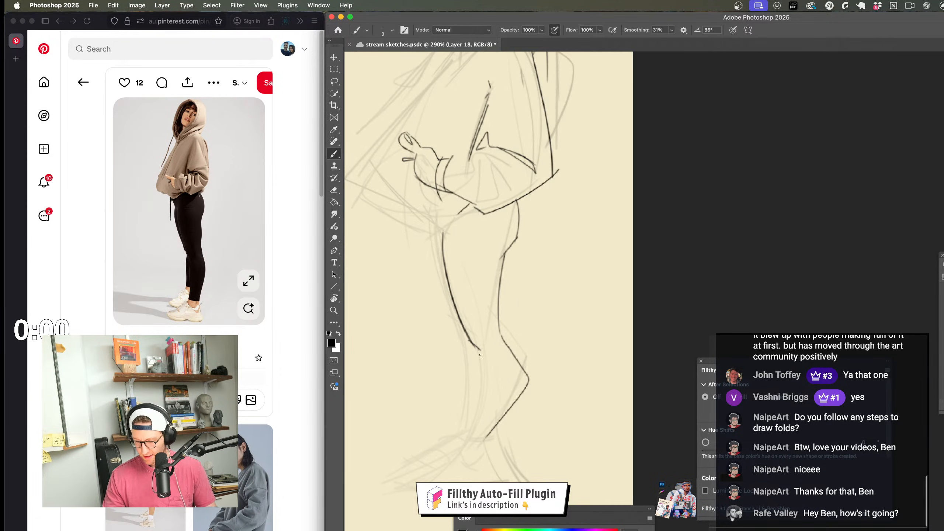
Step: Draw the shin line from the knee to the ankle and reinforce the back contour of the knee and calf
{"action": "left_click_drag", "start_coordinate": [480, 351], "coordinate": [472, 450]}
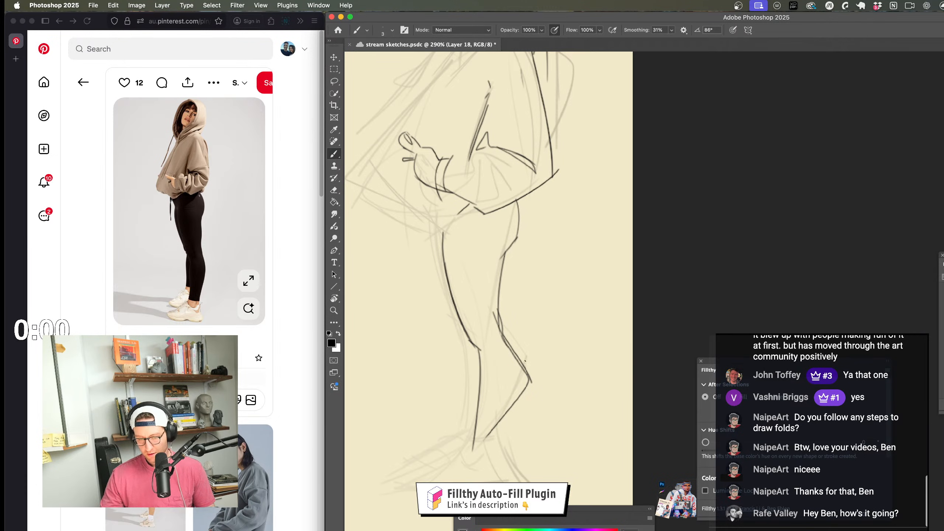
{"action": "left_click_drag", "start_coordinate": [525, 360], "coordinate": [473, 472]}
{"action": "key", "text": "z"}
{"action": "mouse_move", "coordinate": [535, 384]}
{"action": "left_mouse_down"}
{"action": "mouse_move", "coordinate": [513, 386]}
{"action": "mouse_move", "coordinate": [528, 370]}
{"action": "mouse_move", "coordinate": [510, 423]}
{"action": "left_mouse_up"}
{"action": "key", "text": "b"}
Step: Draw short curved upper eyelid lines over both of the faded eyes on the face
{"action": "key", "text": "z"}
{"action": "left_click_drag", "start_coordinate": [487, 327], "coordinate": [522, 327]}
{"action": "left_click_drag", "start_coordinate": [522, 327], "coordinate": [518, 356]}
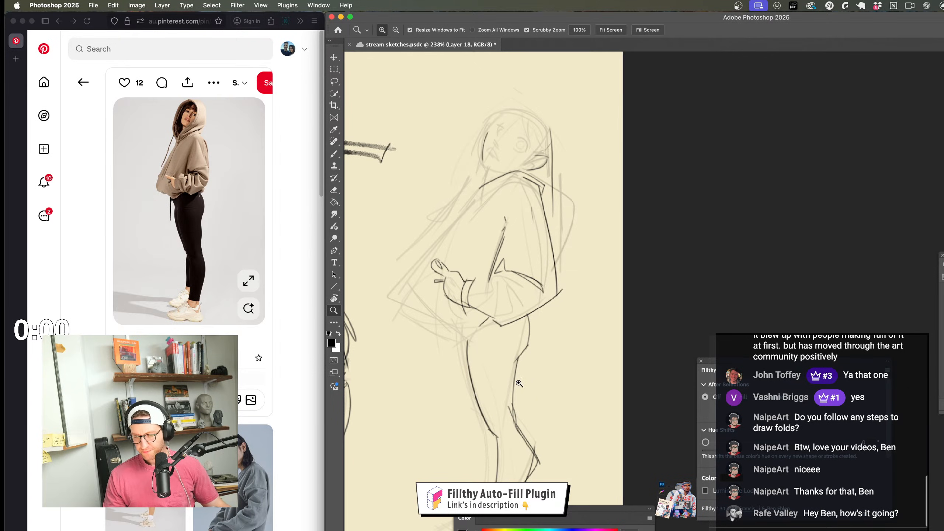
{"action": "left_click_drag", "start_coordinate": [537, 344], "coordinate": [538, 422]}
{"action": "mouse_move", "coordinate": [508, 218]}
{"action": "left_mouse_down"}
{"action": "mouse_move", "coordinate": [547, 229]}
{"action": "mouse_move", "coordinate": [577, 259]}
{"action": "left_mouse_up"}
{"action": "key", "text": "b"}
{"action": "left_click_drag", "start_coordinate": [535, 197], "coordinate": [569, 245]}
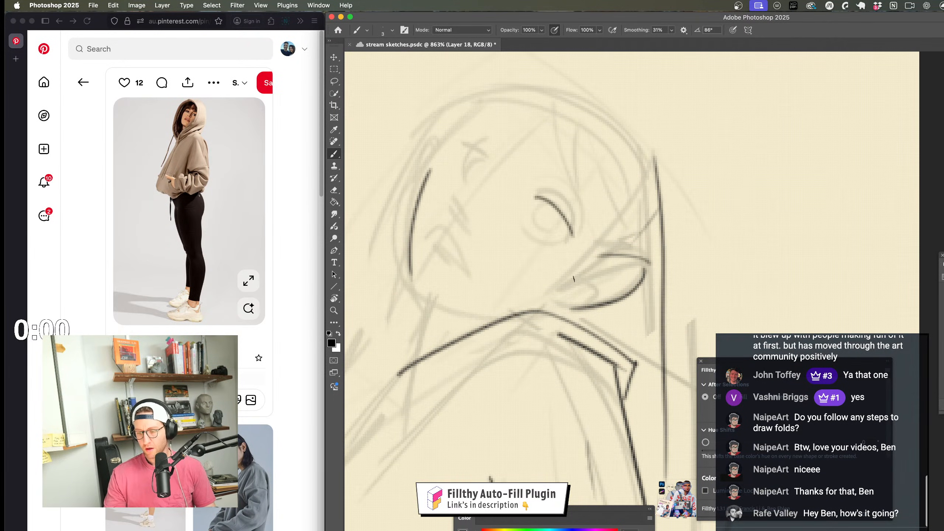
{"action": "key", "text": "ctrl+z"}
{"action": "left_click_drag", "start_coordinate": [534, 197], "coordinate": [565, 249]}
{"action": "left_click_drag", "start_coordinate": [534, 196], "coordinate": [562, 235]}
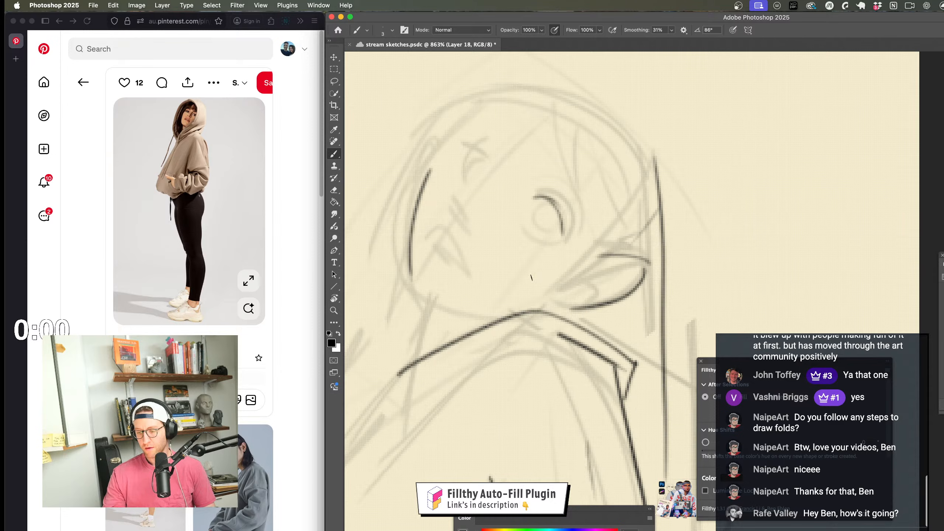
{"action": "left_click_drag", "start_coordinate": [461, 148], "coordinate": [488, 166]}
{"action": "scroll", "coordinate": [539, 280], "scroll_direction": "down", "scroll_amount": 5}
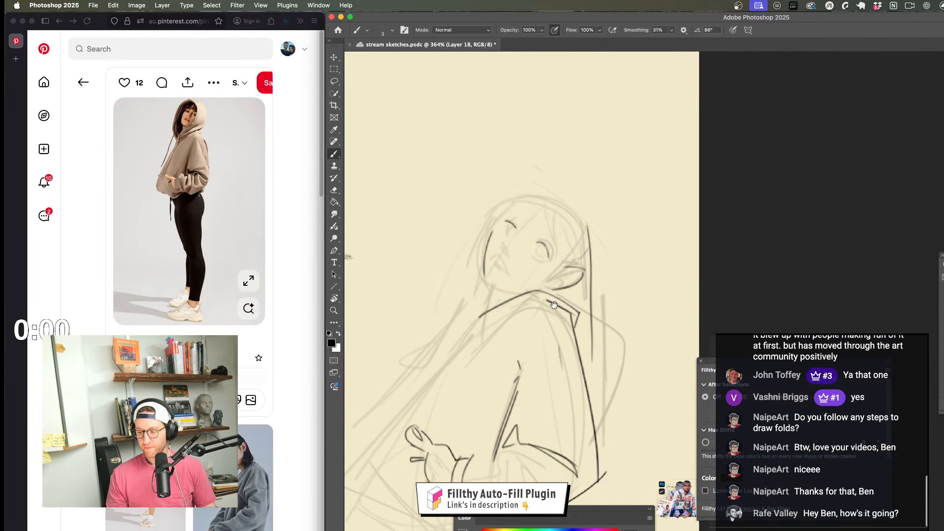
Step: Flip the canvas view horizontally and draw the hoodie's front hem as slanted lines from below the hand to the front corner
{"action": "key", "text": "super+h"}
{"action": "left_click_drag", "start_coordinate": [596, 371], "coordinate": [213, 234]}
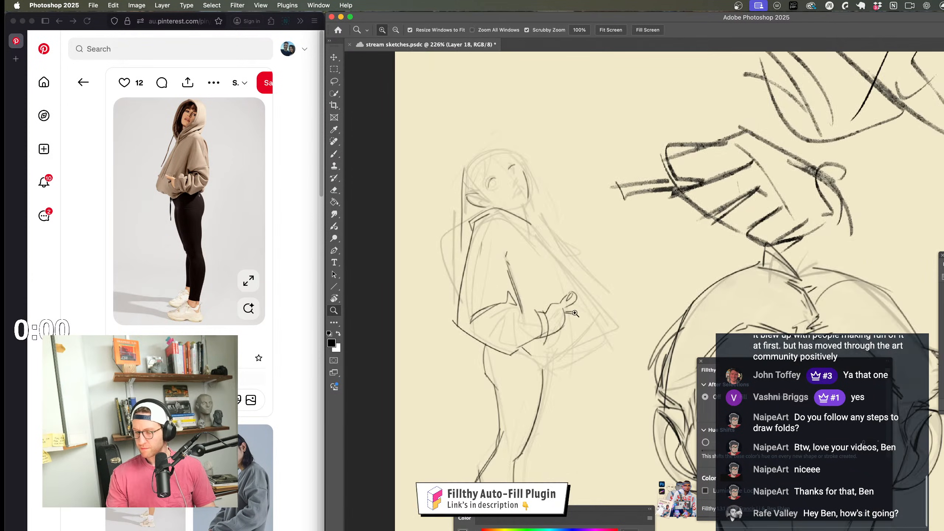
{"action": "left_click_drag", "start_coordinate": [583, 292], "coordinate": [483, 334]}
{"action": "scroll", "coordinate": [572, 315], "scroll_direction": "up", "scroll_amount": 6}
{"action": "key", "text": "b"}
{"action": "left_click_drag", "start_coordinate": [572, 338], "coordinate": [571, 308]}
{"action": "left_click_drag", "start_coordinate": [518, 321], "coordinate": [561, 318]}
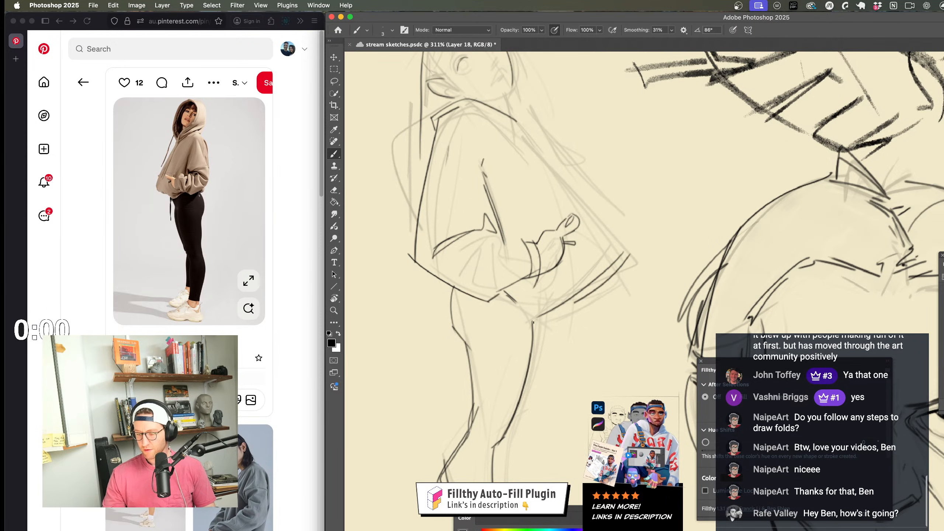
Step: Draw the hoodie's lower front corner edge with a small rounded bump above it, meeting the slanted hem
{"action": "key", "text": "z"}
{"action": "left_click_drag", "start_coordinate": [630, 239], "coordinate": [606, 326]}
{"action": "mouse_move", "coordinate": [555, 287]}
{"action": "left_mouse_down"}
{"action": "mouse_move", "coordinate": [618, 293]}
{"action": "mouse_move", "coordinate": [547, 369]}
{"action": "left_mouse_up"}
{"action": "key", "text": "b"}
{"action": "mouse_move", "coordinate": [626, 326]}
{"action": "left_mouse_down"}
{"action": "mouse_move", "coordinate": [539, 376]}
{"action": "mouse_move", "coordinate": [632, 328]}
{"action": "mouse_move", "coordinate": [611, 331]}
{"action": "mouse_move", "coordinate": [620, 330]}
{"action": "left_mouse_up"}
{"action": "key", "text": "z"}
{"action": "key", "text": "b"}
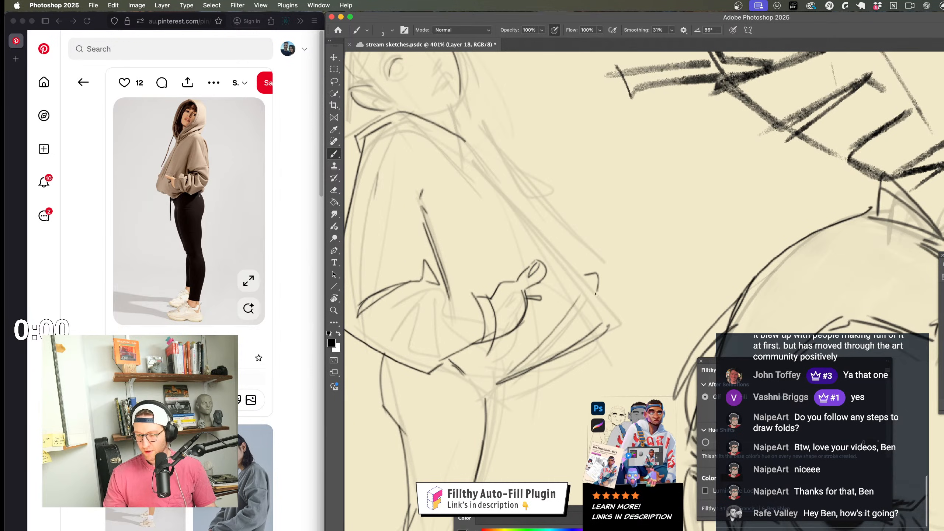
{"action": "left_click_drag", "start_coordinate": [578, 269], "coordinate": [613, 319]}
{"action": "key", "text": "z"}
{"action": "left_click_drag", "start_coordinate": [620, 362], "coordinate": [588, 392]}
{"action": "left_click_drag", "start_coordinate": [603, 343], "coordinate": [656, 304]}
{"action": "key", "text": "b"}
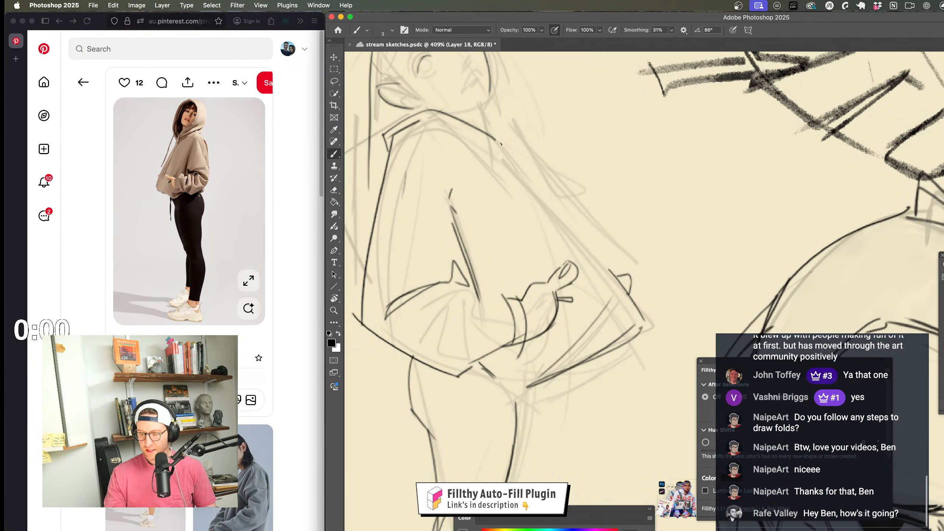
Step: Draw the hoodie's front contour from the collar down past the hand, replacing the first wavy attempts with a straighter line
{"action": "left_click_drag", "start_coordinate": [501, 143], "coordinate": [652, 325]}
{"action": "key", "text": "super+z"}
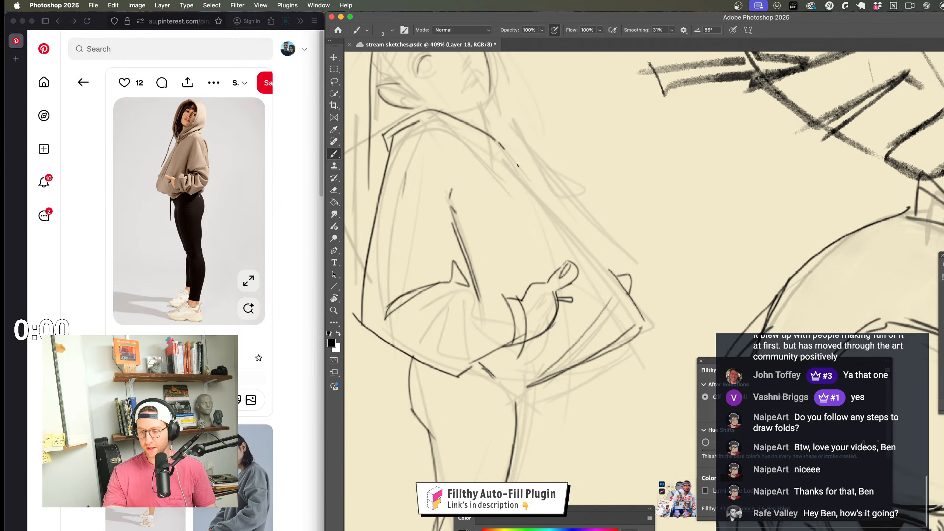
{"action": "key", "text": "z"}
{"action": "left_click_drag", "start_coordinate": [605, 256], "coordinate": [605, 256]}
{"action": "key", "text": "b"}
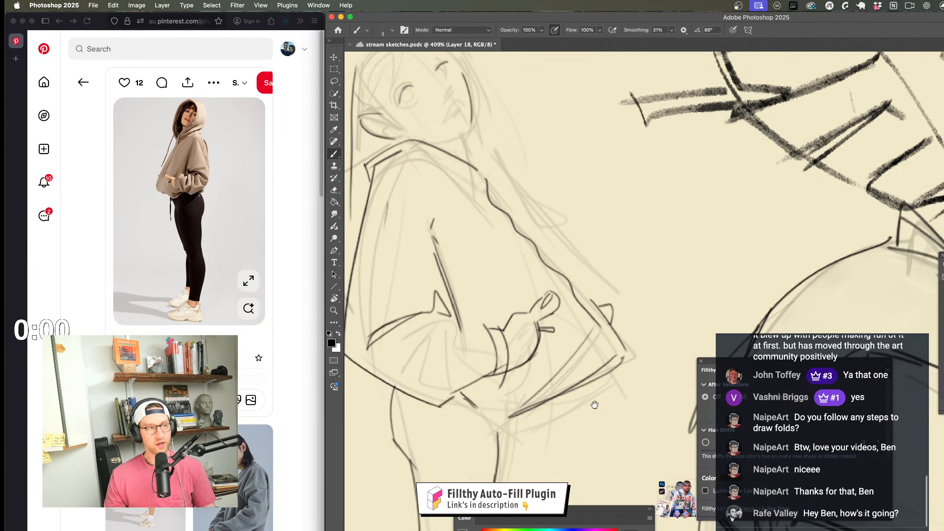
{"action": "left_click_drag", "start_coordinate": [598, 325], "coordinate": [611, 336]}
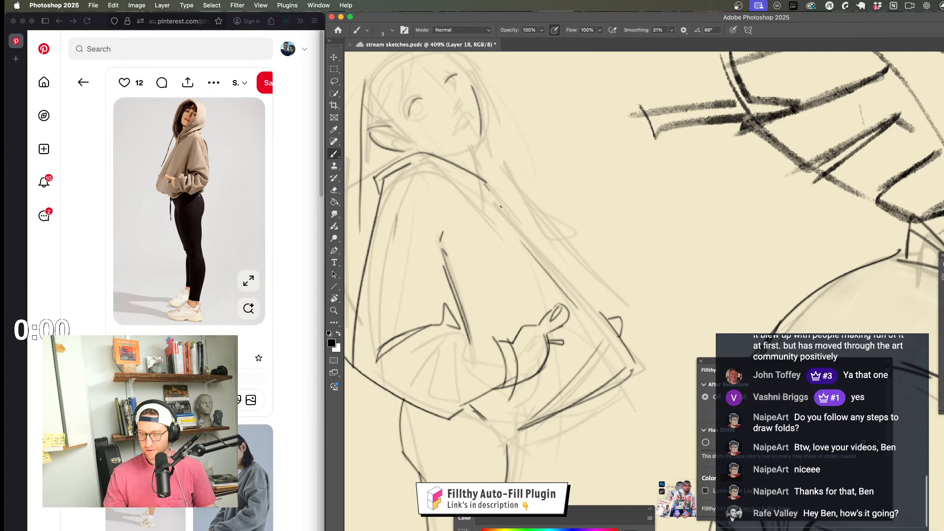
Step: Flip the canvas view back and draw a second front thigh contour slightly outside the first, from the hem to the knee
{"action": "scroll", "coordinate": [561, 290], "scroll_direction": "down", "scroll_amount": 4}
{"action": "key", "text": "super+shift+h"}
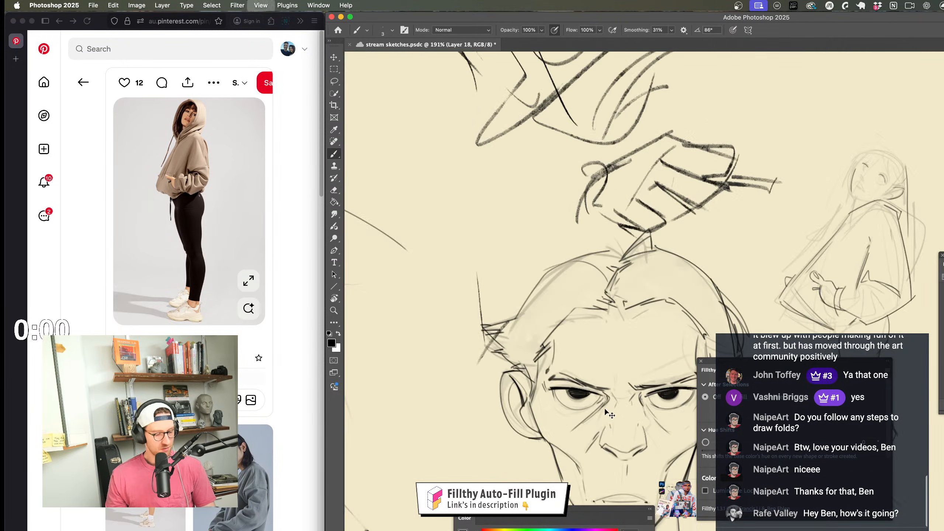
{"action": "left_click_drag", "start_coordinate": [919, 388], "coordinate": [549, 328]}
{"action": "scroll", "coordinate": [548, 329], "scroll_direction": "up", "scroll_amount": 3}
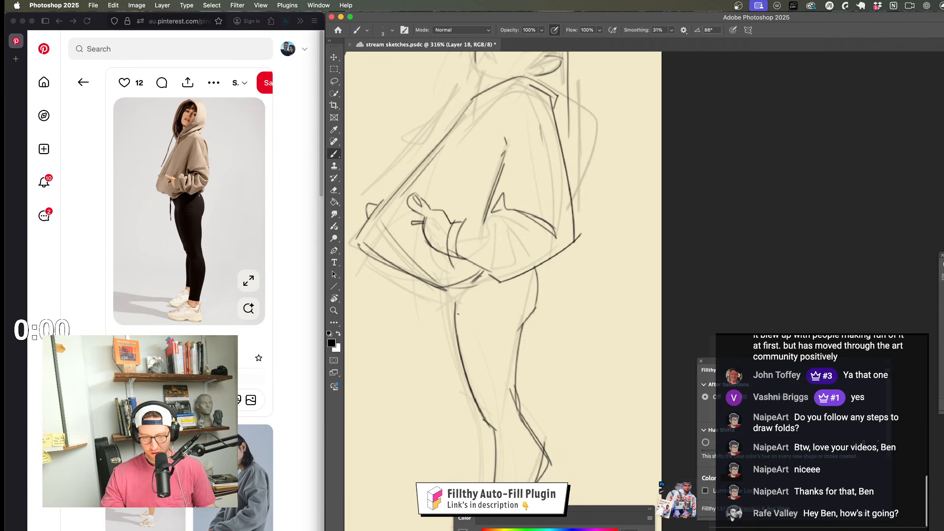
{"action": "left_click_drag", "start_coordinate": [447, 326], "coordinate": [495, 454]}
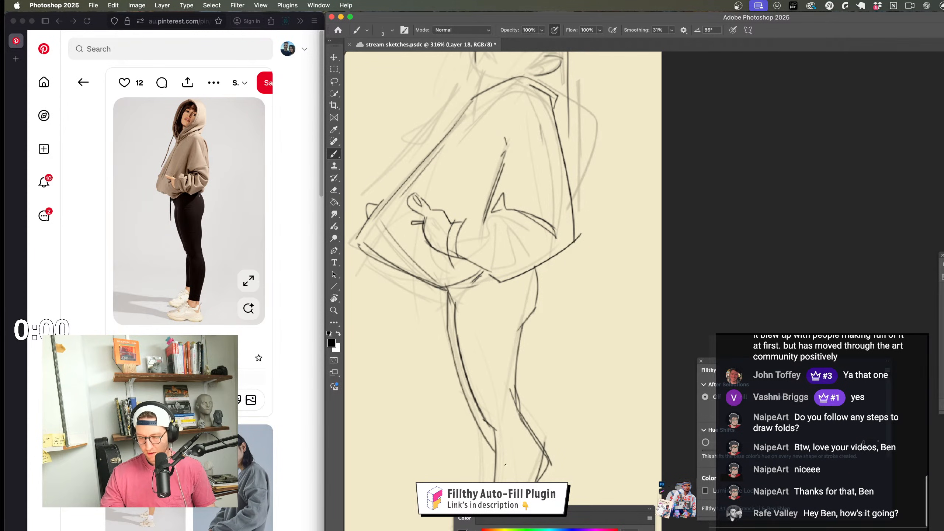
Step: Draw the nose as a single short dark stroke in the middle of the face, replacing the first hooked attempts
{"action": "key", "text": "z"}
{"action": "scroll", "coordinate": [535, 296], "scroll_direction": "down", "scroll_amount": 4}
{"action": "key", "text": "b"}
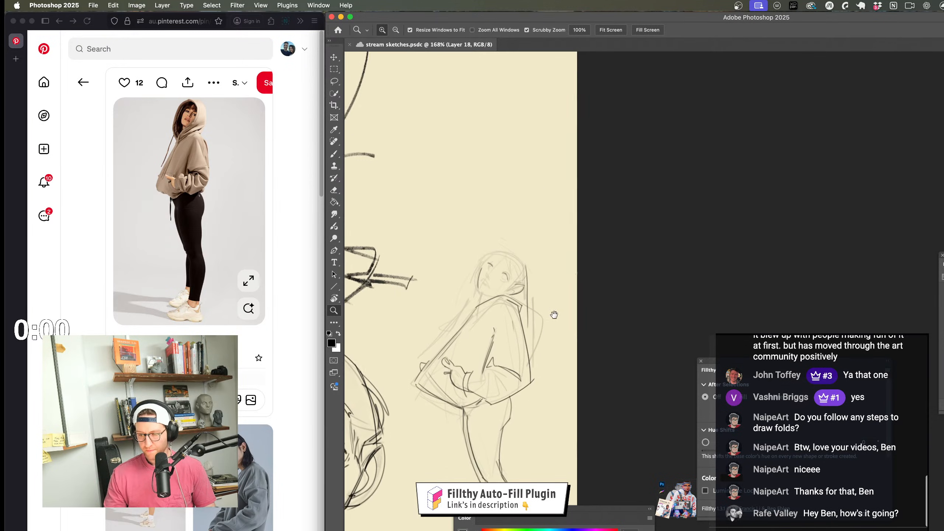
{"action": "scroll", "coordinate": [536, 260], "scroll_direction": "up", "scroll_amount": 5}
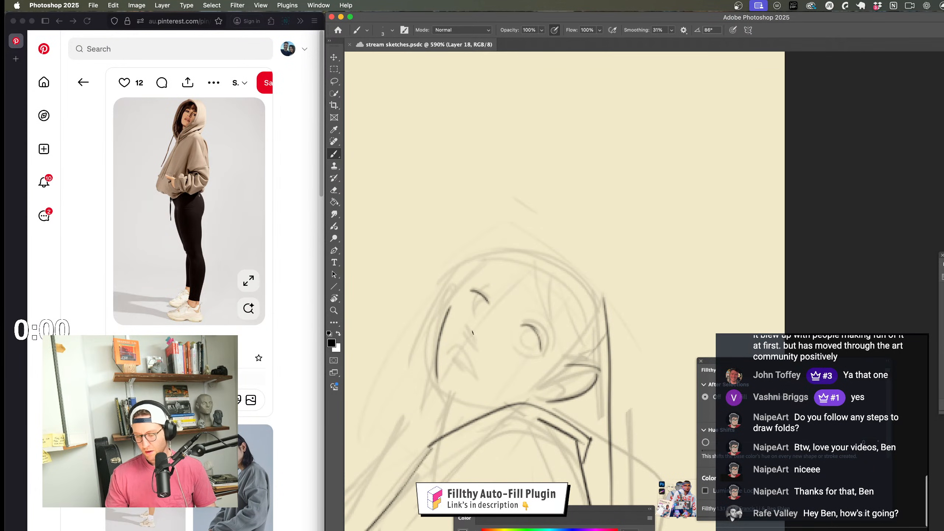
{"action": "scroll", "coordinate": [484, 339], "scroll_direction": "down", "scroll_amount": 5}
{"action": "scroll", "coordinate": [510, 340], "scroll_direction": "up", "scroll_amount": 4}
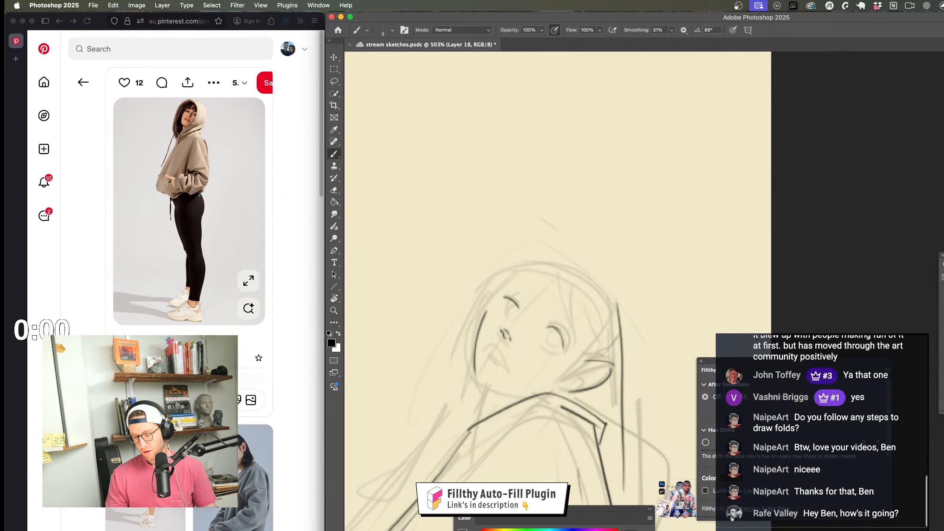
{"action": "key", "text": "z"}
{"action": "scroll", "coordinate": [483, 346], "scroll_direction": "down", "scroll_amount": 3}
{"action": "scroll", "coordinate": [479, 350], "scroll_direction": "up", "scroll_amount": 3}
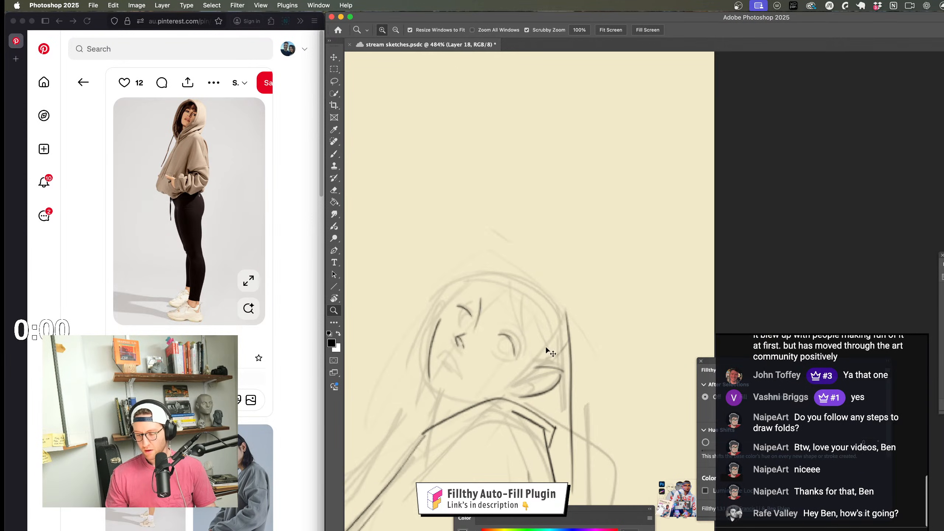
{"action": "scroll", "coordinate": [477, 348], "scroll_direction": "up", "scroll_amount": 3}
{"action": "key", "text": "b"}
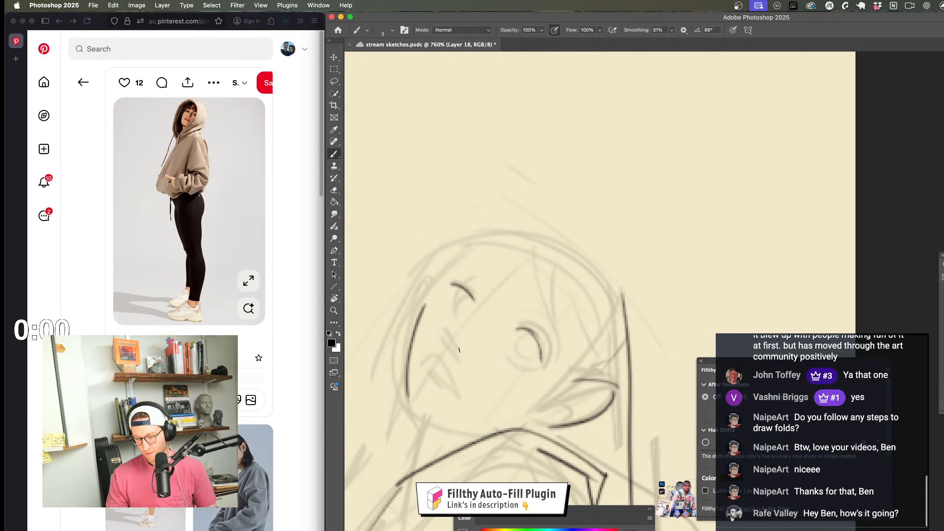
{"action": "key", "text": "super+z"}
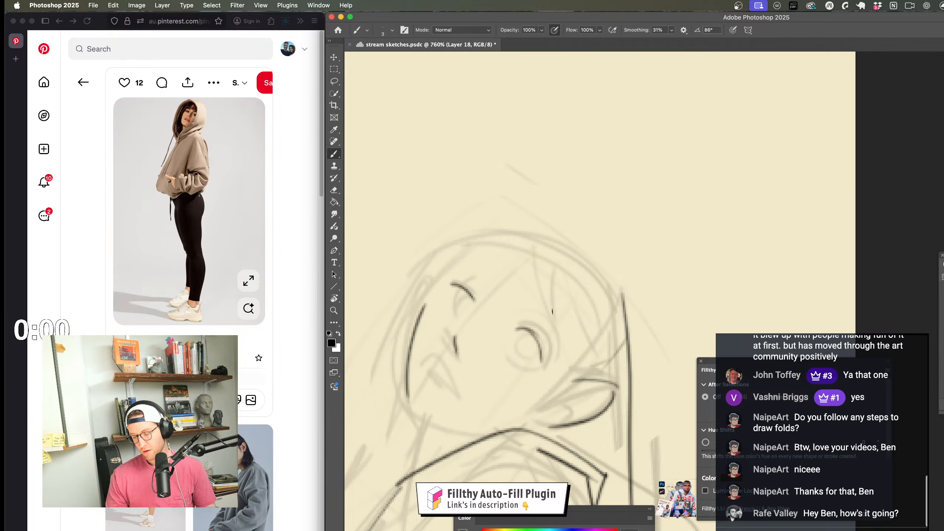
Step: Draw a small round iris under the near eye's upper lid
{"action": "key", "text": "z"}
{"action": "scroll", "coordinate": [546, 364], "scroll_direction": "down", "scroll_amount": 10}
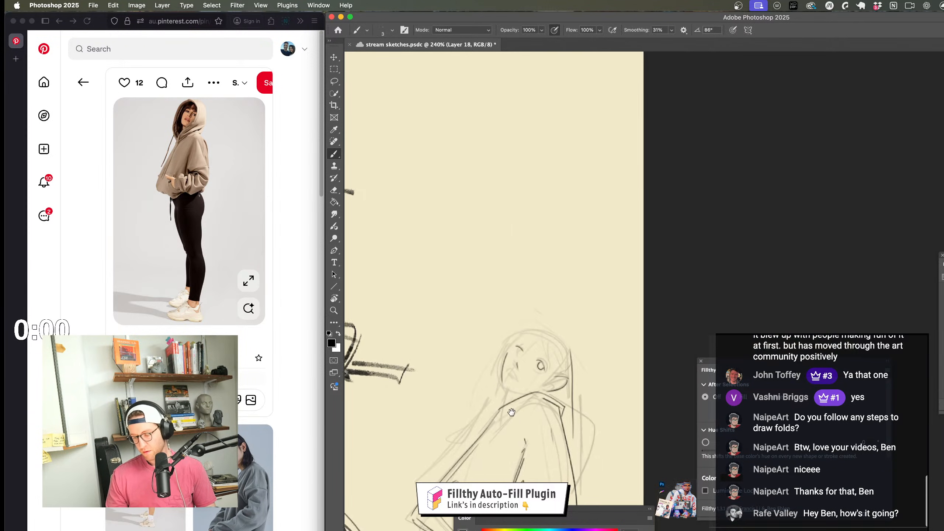
{"action": "scroll", "coordinate": [513, 326], "scroll_direction": "up", "scroll_amount": 8}
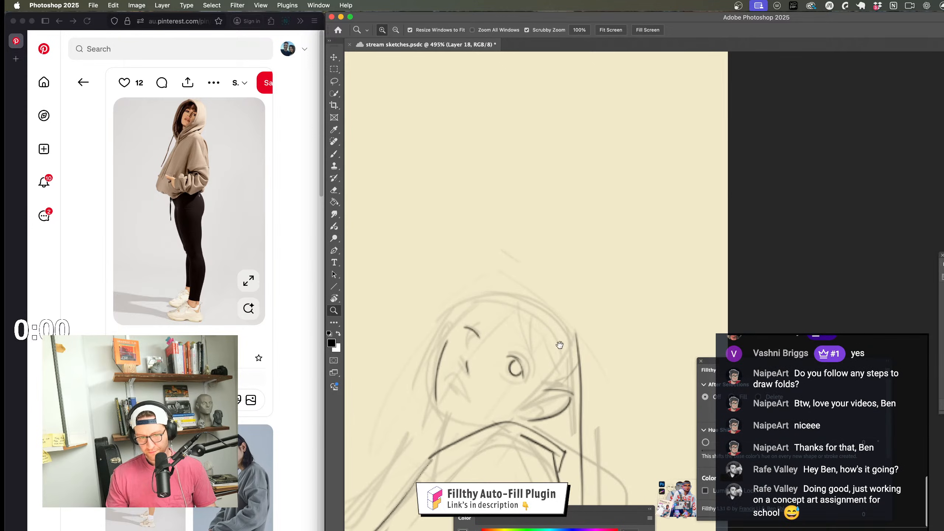
{"action": "key", "text": "b"}
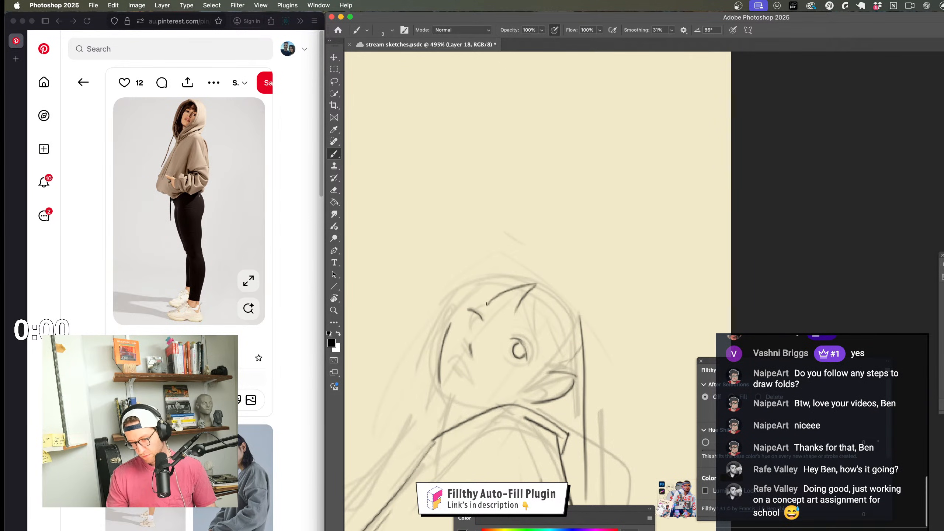
Step: Draw the fringe strands sweeping across the forehead and the curved contour along the top of the hair
{"action": "left_click_drag", "start_coordinate": [528, 277], "coordinate": [480, 302]}
{"action": "left_click_drag", "start_coordinate": [536, 283], "coordinate": [483, 296]}
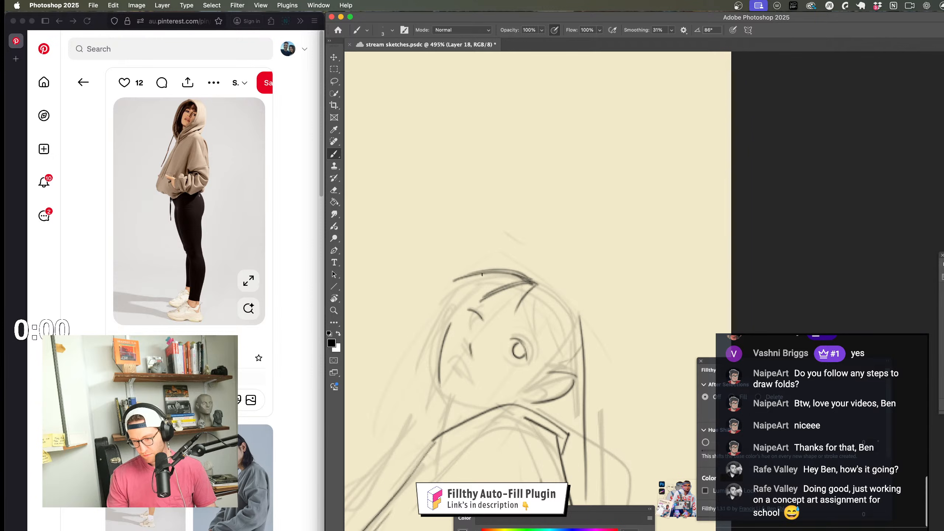
{"action": "scroll", "coordinate": [555, 400], "scroll_direction": "down", "scroll_amount": 6}
{"action": "scroll", "coordinate": [555, 400], "scroll_direction": "down", "scroll_amount": 5}
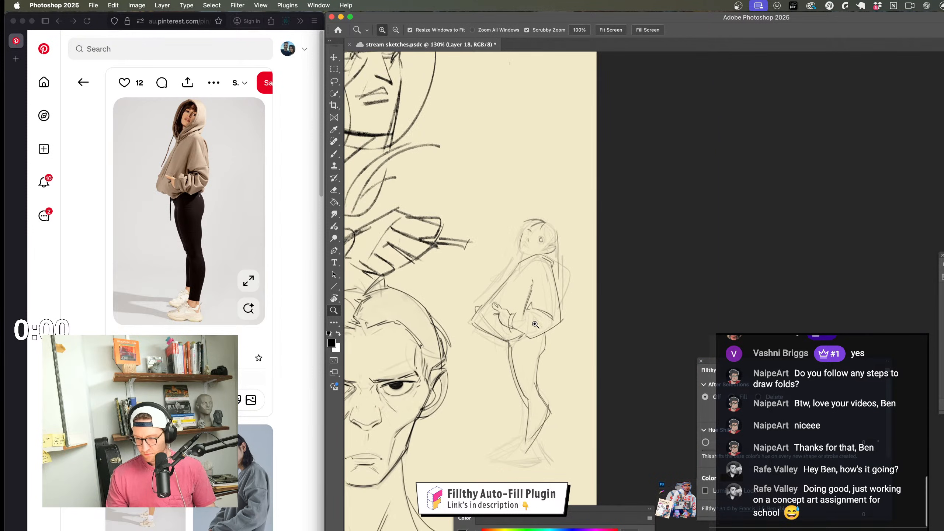
Step: Draw the front of the neck and the angular front edge of the hoodie's collar
{"action": "scroll", "coordinate": [522, 364], "scroll_direction": "up", "scroll_amount": 5}
{"action": "key", "text": "b"}
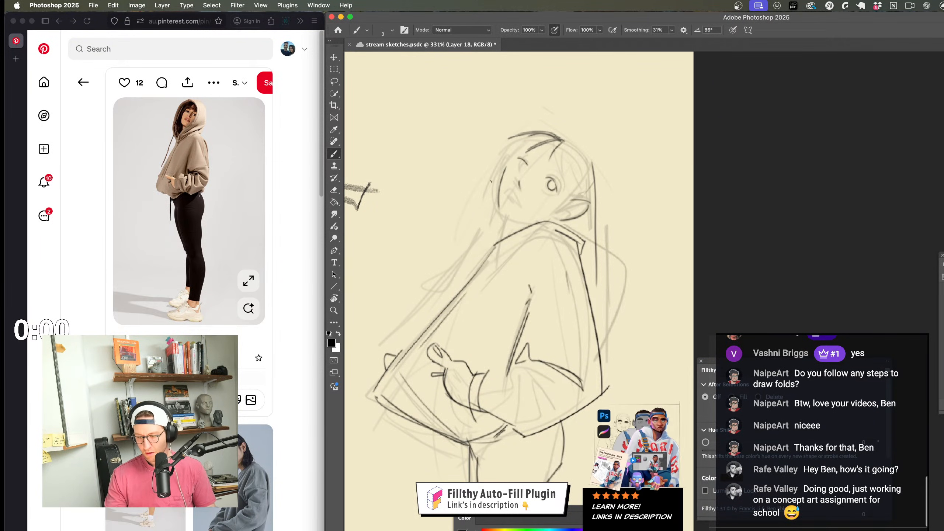
{"action": "scroll", "coordinate": [511, 217], "scroll_direction": "right", "scroll_amount": 1}
{"action": "scroll", "coordinate": [510, 216], "scroll_direction": "up", "scroll_amount": 1}
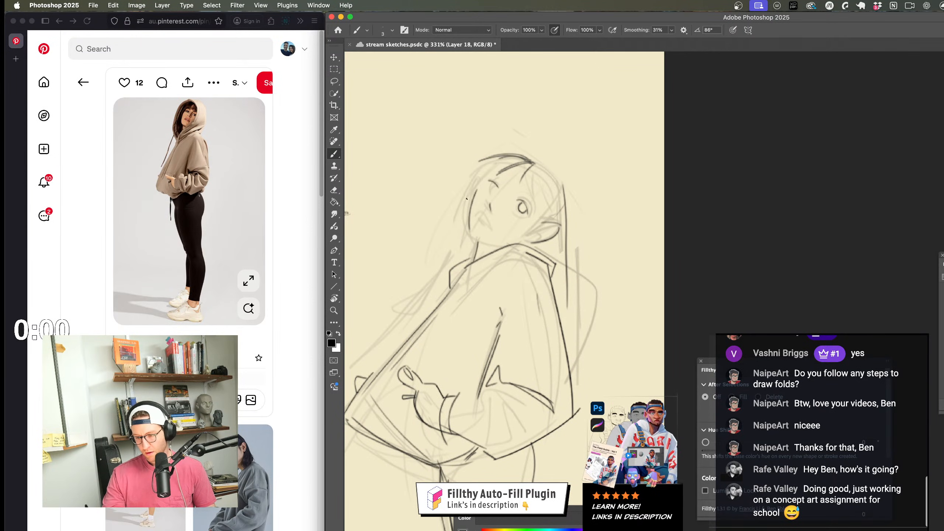
Step: Draw a long hair strand along the front of the face and round glasses with a bridge around both eyes
{"action": "key", "text": "z"}
{"action": "scroll", "coordinate": [521, 316], "scroll_direction": "down", "scroll_amount": 3}
{"action": "scroll", "coordinate": [521, 316], "scroll_direction": "down", "scroll_amount": 2}
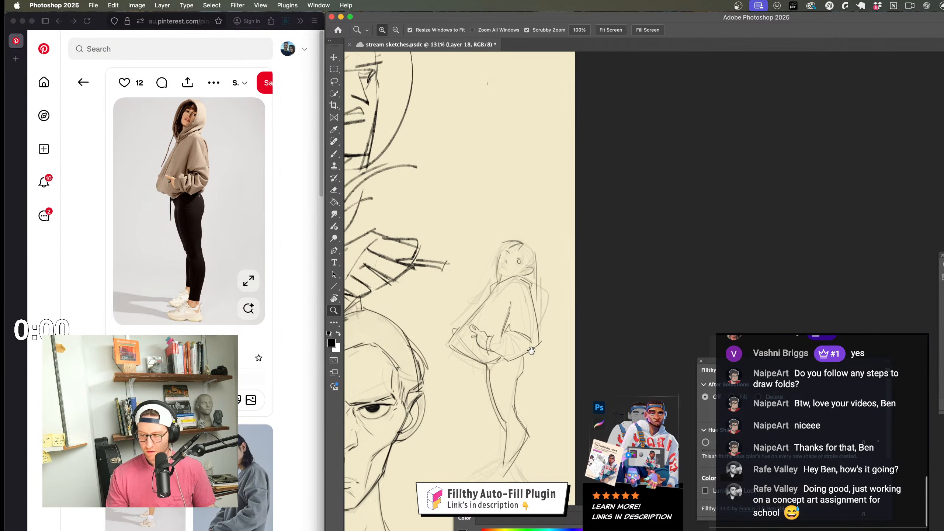
{"action": "scroll", "coordinate": [513, 260], "scroll_direction": "up", "scroll_amount": 5}
{"action": "key", "text": "b"}
{"action": "left_click_drag", "start_coordinate": [485, 271], "coordinate": [483, 263]}
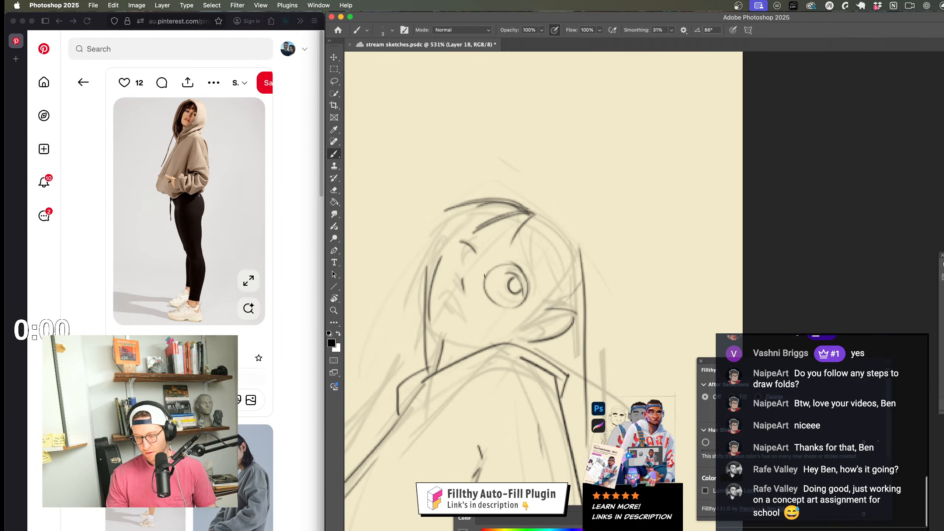
{"action": "scroll", "coordinate": [483, 264], "scroll_direction": "down", "scroll_amount": 5}
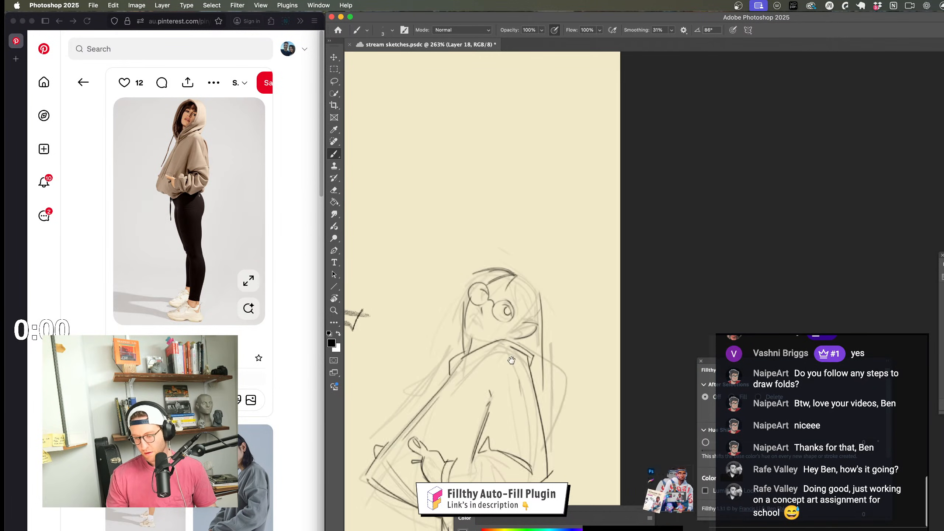
{"action": "left_click_drag", "start_coordinate": [511, 360], "coordinate": [507, 298]}
Step: Draw the far eye's iris inside the far lens of the glasses
{"action": "scroll", "coordinate": [510, 294], "scroll_direction": "up", "scroll_amount": 4}
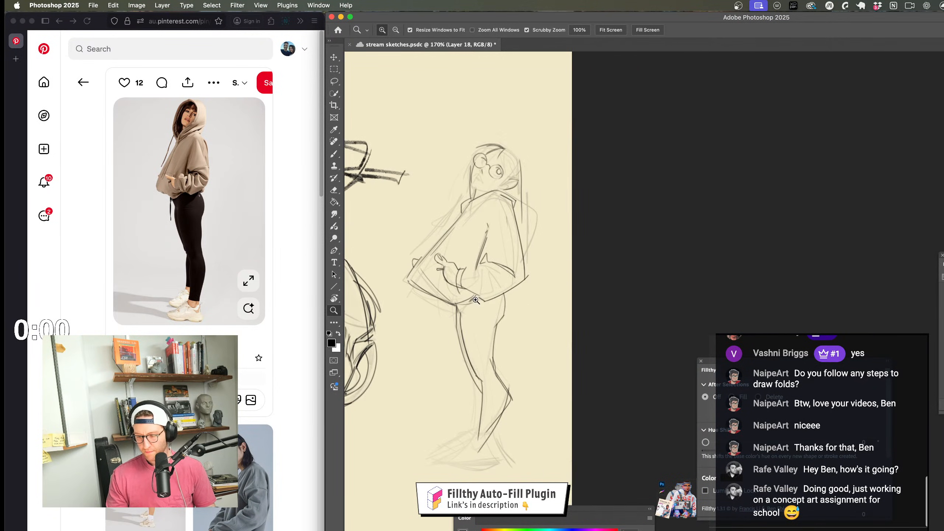
{"action": "scroll", "coordinate": [466, 299], "scroll_direction": "up", "scroll_amount": 3}
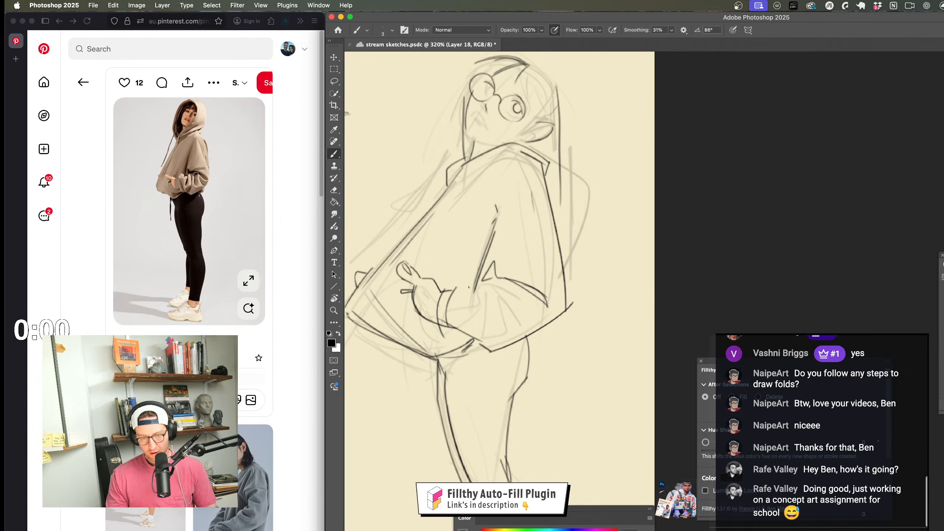
{"action": "left_click_drag", "start_coordinate": [489, 290], "coordinate": [461, 292]}
{"action": "left_click_drag", "start_coordinate": [523, 244], "coordinate": [558, 276]}
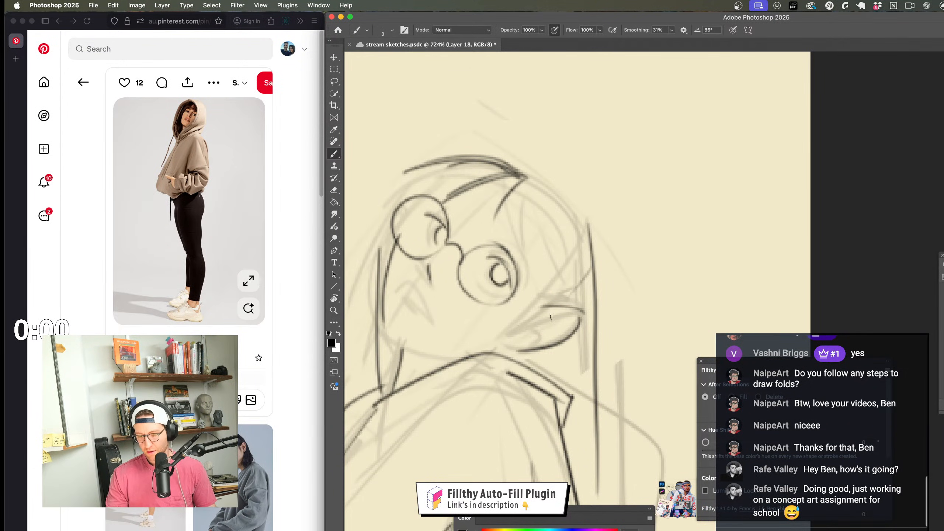
{"action": "left_click_drag", "start_coordinate": [551, 317], "coordinate": [474, 274]}
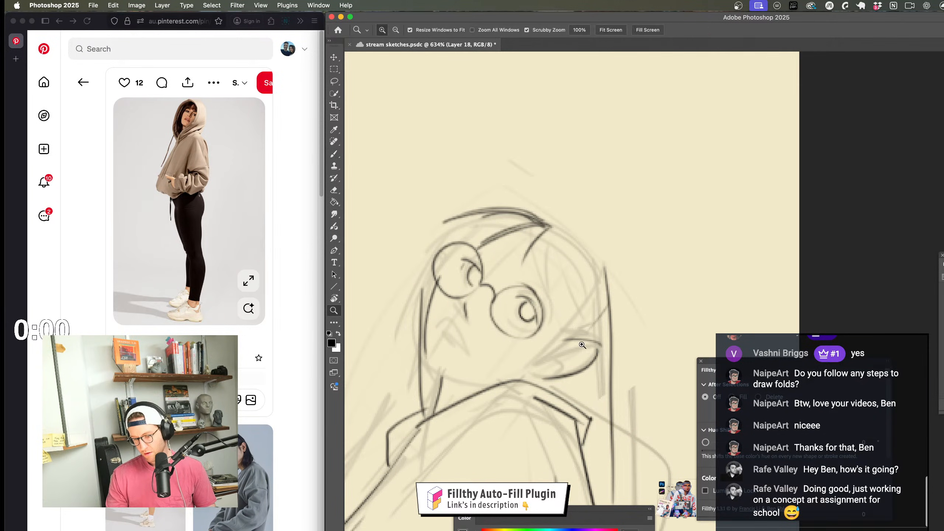
Step: Draw the lower leg with an angular calf contour from the back of the knee to the ankle and a shin line
{"action": "left_click_drag", "start_coordinate": [608, 349], "coordinate": [584, 341]}
{"action": "left_click_drag", "start_coordinate": [584, 340], "coordinate": [538, 307]}
{"action": "mouse_move", "coordinate": [539, 306]}
{"action": "left_mouse_down"}
{"action": "mouse_move", "coordinate": [527, 285]}
{"action": "mouse_move", "coordinate": [521, 297]}
{"action": "mouse_move", "coordinate": [526, 288]}
{"action": "left_mouse_up"}
{"action": "key", "text": "b"}
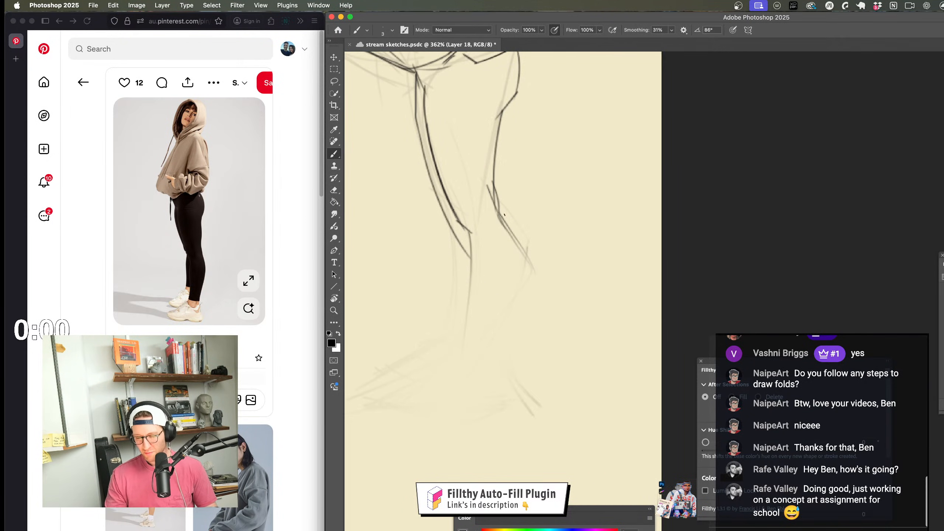
{"action": "mouse_move", "coordinate": [487, 180]}
{"action": "left_mouse_down"}
{"action": "mouse_move", "coordinate": [520, 254]}
{"action": "mouse_move", "coordinate": [475, 383]}
{"action": "left_mouse_up"}
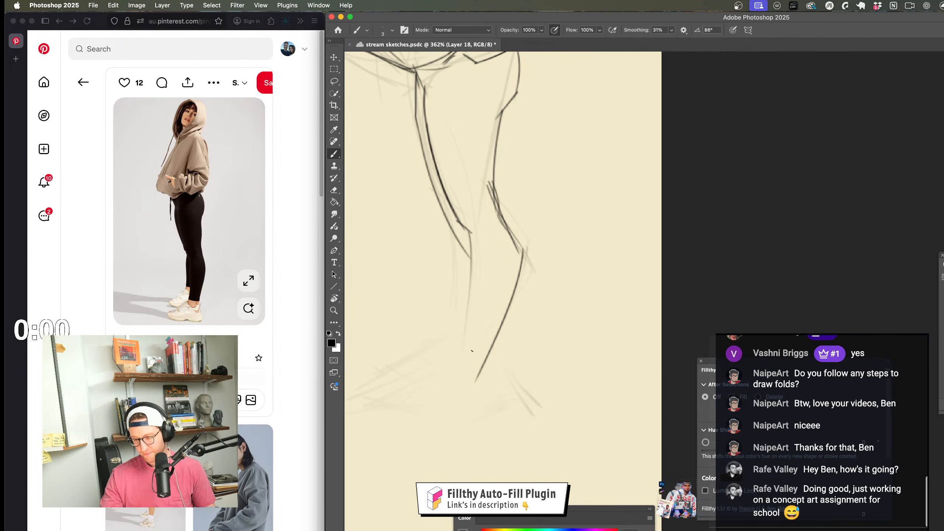
{"action": "left_click_drag", "start_coordinate": [471, 234], "coordinate": [466, 384]}
Step: Draw a second calf contour just outside the first, down to the ankle, undoing and redrawing the first attempts
{"action": "mouse_move", "coordinate": [535, 273]}
{"action": "left_mouse_down"}
{"action": "mouse_move", "coordinate": [470, 395]}
{"action": "mouse_move", "coordinate": [527, 389]}
{"action": "mouse_move", "coordinate": [556, 334]}
{"action": "mouse_move", "coordinate": [499, 403]}
{"action": "left_mouse_up"}
{"action": "key", "text": "h"}
{"action": "key", "text": "super+z"}
{"action": "left_click_drag", "start_coordinate": [546, 298], "coordinate": [501, 402]}
{"action": "key", "text": "super+z"}
{"action": "mouse_move", "coordinate": [553, 274]}
{"action": "left_mouse_down"}
{"action": "mouse_move", "coordinate": [513, 385]}
{"action": "mouse_move", "coordinate": [538, 355]}
{"action": "left_mouse_up"}
{"action": "key", "text": "h"}
Step: Draw the shoe as a simple wedge with a straight heel, a flat sole and a pointed, slightly upturned toe
{"action": "mouse_move", "coordinate": [570, 425]}
{"action": "left_mouse_down"}
{"action": "mouse_move", "coordinate": [596, 365]}
{"action": "mouse_move", "coordinate": [509, 407]}
{"action": "left_mouse_up"}
{"action": "left_click_drag", "start_coordinate": [442, 384], "coordinate": [534, 402]}
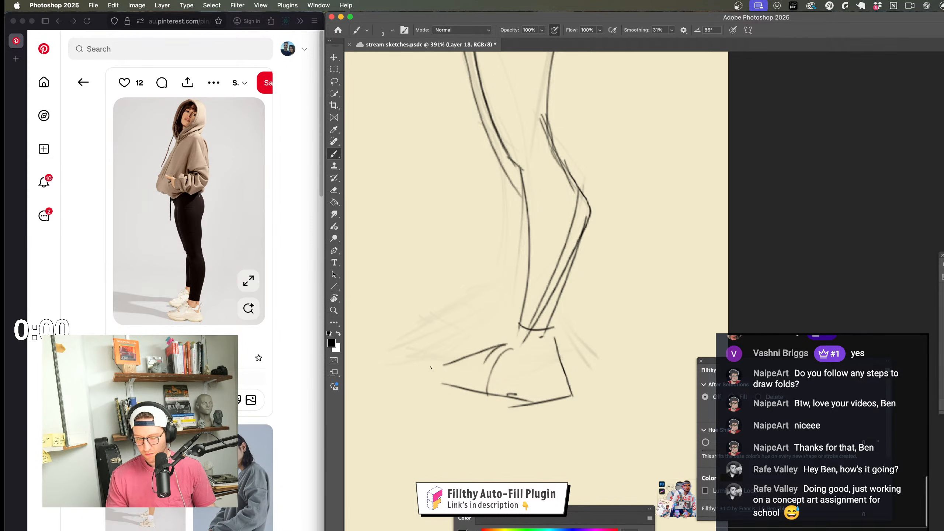
{"action": "left_click_drag", "start_coordinate": [431, 368], "coordinate": [467, 388]}
{"action": "left_click_drag", "start_coordinate": [556, 378], "coordinate": [512, 381]}
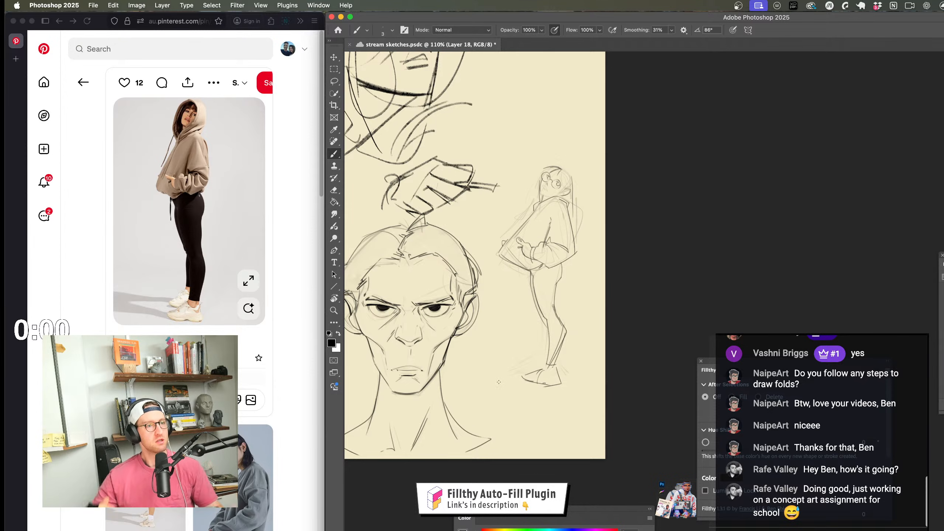
Step: Flip the canvas view horizontally and draw the shoe's opening as a dipping curve below the ankle, undoing the first attempt
{"action": "left_click_drag", "start_coordinate": [512, 382], "coordinate": [537, 379]}
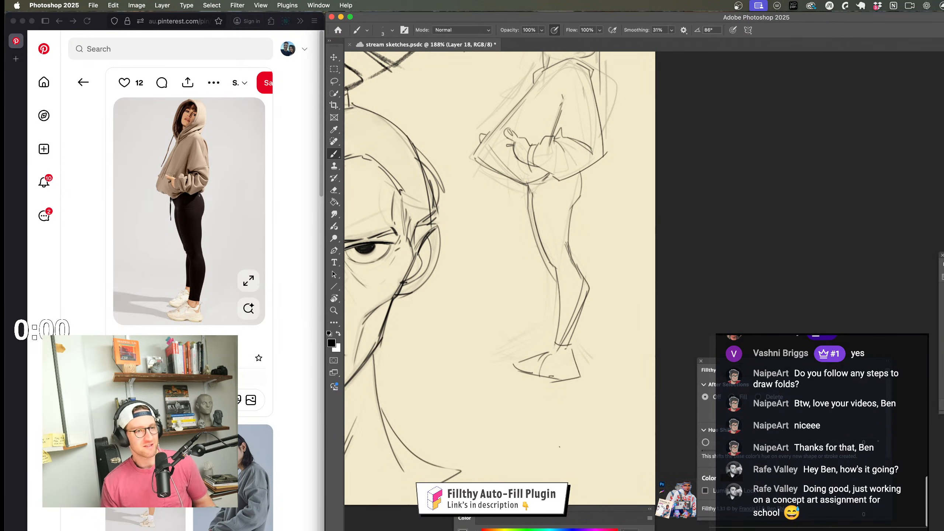
{"action": "key", "text": "super+shift+h"}
{"action": "mouse_move", "coordinate": [818, 354]}
{"action": "left_mouse_down"}
{"action": "mouse_move", "coordinate": [499, 315]}
{"action": "mouse_move", "coordinate": [529, 365]}
{"action": "mouse_move", "coordinate": [522, 421]}
{"action": "left_mouse_up"}
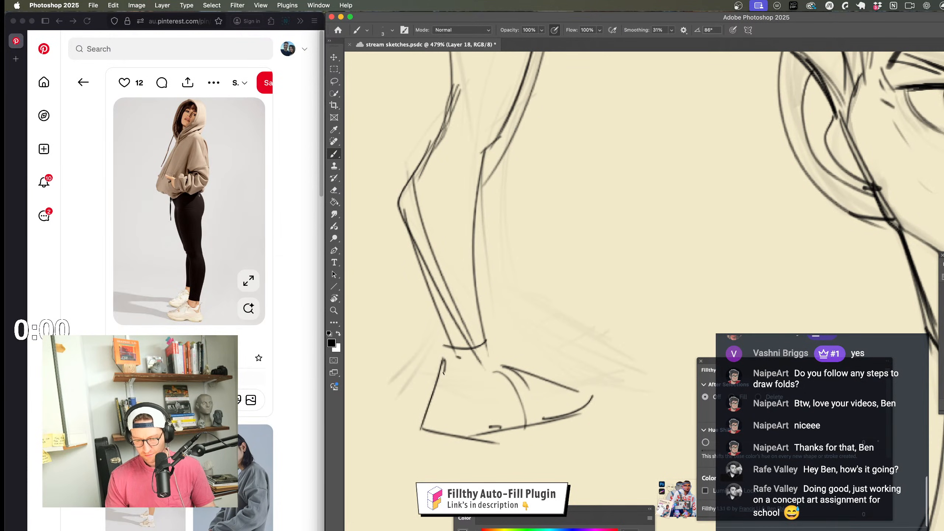
{"action": "left_click_drag", "start_coordinate": [463, 369], "coordinate": [481, 366]}
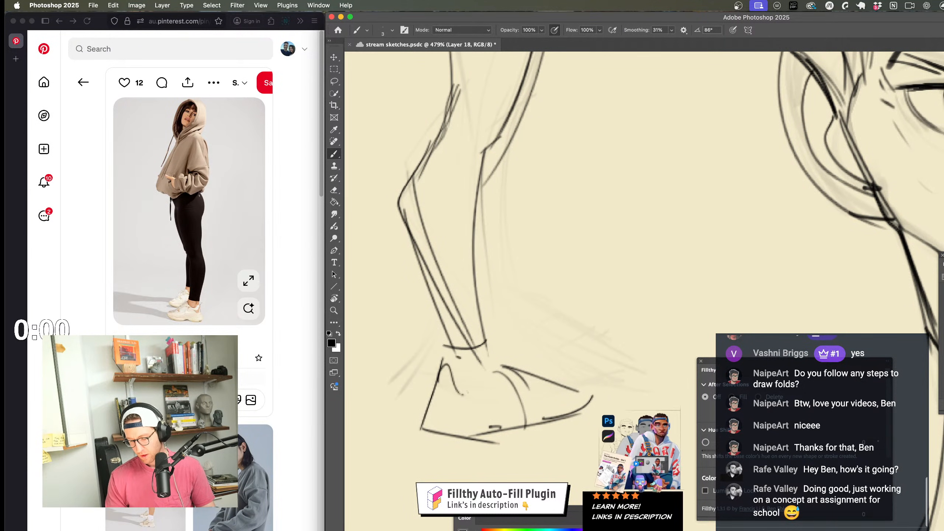
{"action": "key", "text": "super+z"}
{"action": "mouse_move", "coordinate": [524, 416]}
{"action": "left_mouse_down"}
{"action": "mouse_move", "coordinate": [487, 414]}
{"action": "mouse_move", "coordinate": [497, 401]}
{"action": "mouse_move", "coordinate": [535, 397]}
{"action": "mouse_move", "coordinate": [523, 428]}
{"action": "left_mouse_up"}
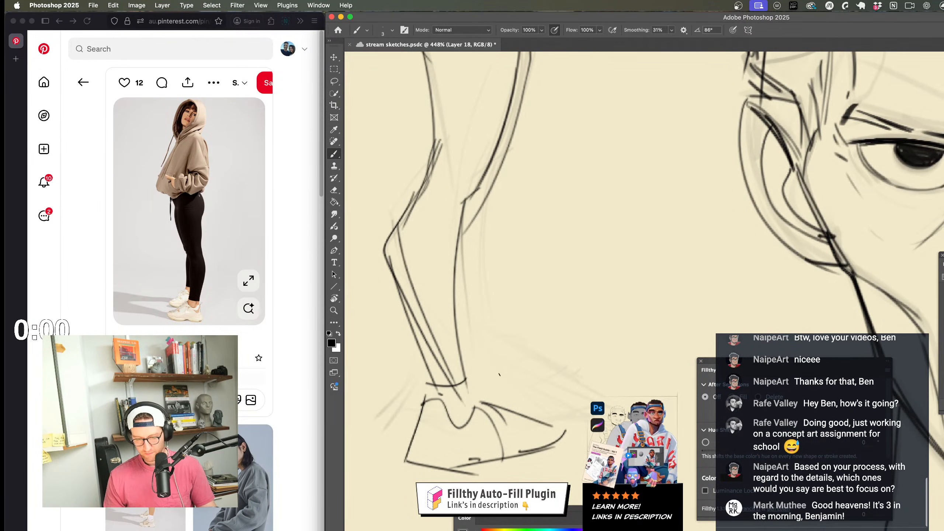
Step: Draw a long horizontal line across the upper thighs just below the hoodie's hem and flip the canvas view back
{"action": "left_click_drag", "start_coordinate": [476, 220], "coordinate": [484, 241]}
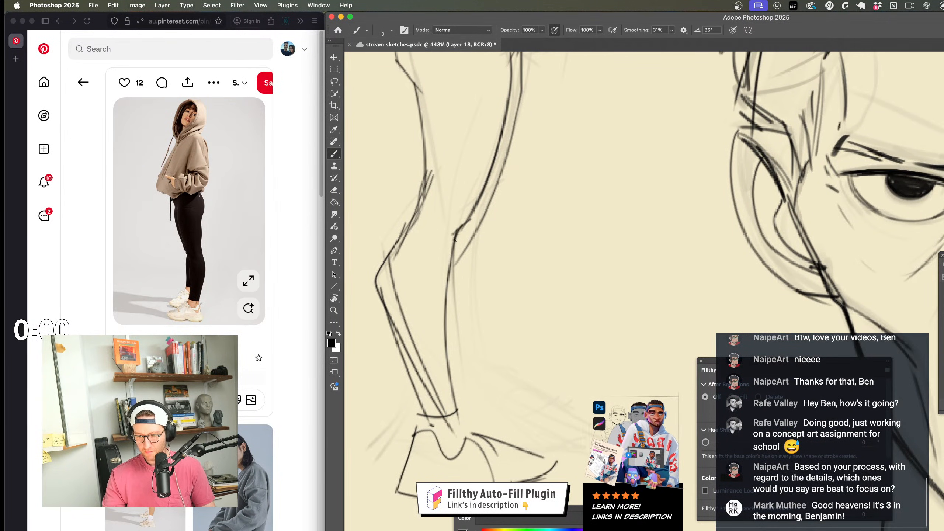
{"action": "left_click_drag", "start_coordinate": [489, 273], "coordinate": [532, 334]}
{"action": "left_click_drag", "start_coordinate": [358, 244], "coordinate": [655, 238]}
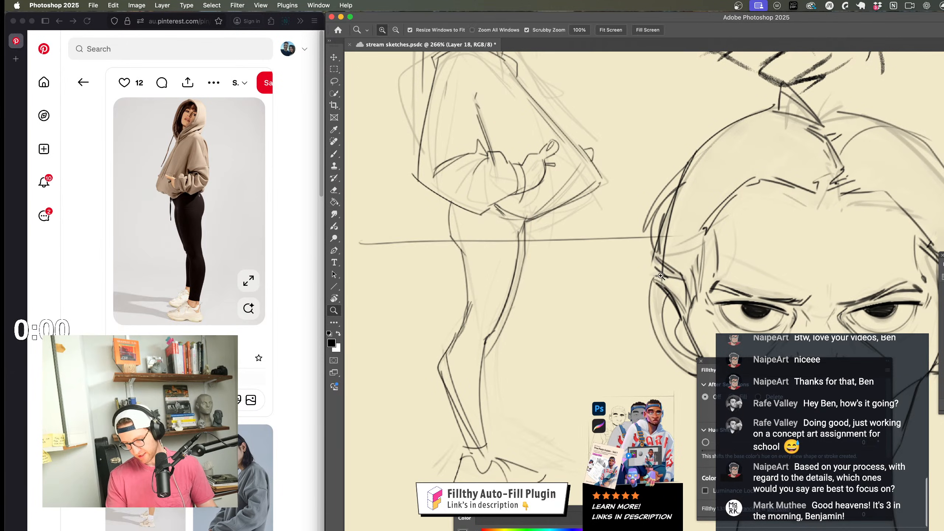
{"action": "mouse_move", "coordinate": [555, 323]}
{"action": "left_mouse_down"}
{"action": "mouse_move", "coordinate": [521, 330]}
{"action": "mouse_move", "coordinate": [580, 376]}
{"action": "left_mouse_up"}
{"action": "key", "text": "h"}
{"action": "mouse_move", "coordinate": [777, 380]}
{"action": "left_mouse_down"}
{"action": "mouse_move", "coordinate": [465, 343]}
{"action": "mouse_move", "coordinate": [559, 348]}
{"action": "left_mouse_up"}
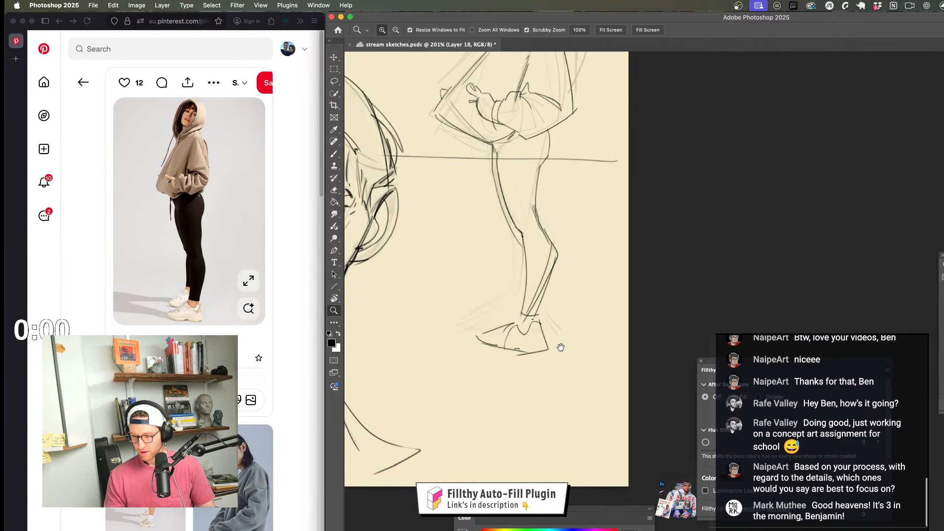
Step: Fade the lower leg contours from the knee to the ankle with the Eraser, keeping the shoe lines dark
{"action": "key", "text": "e"}
{"action": "left_click", "coordinate": [552, 341]}
{"action": "scroll", "coordinate": [553, 341], "scroll_direction": "up", "scroll_amount": 3}
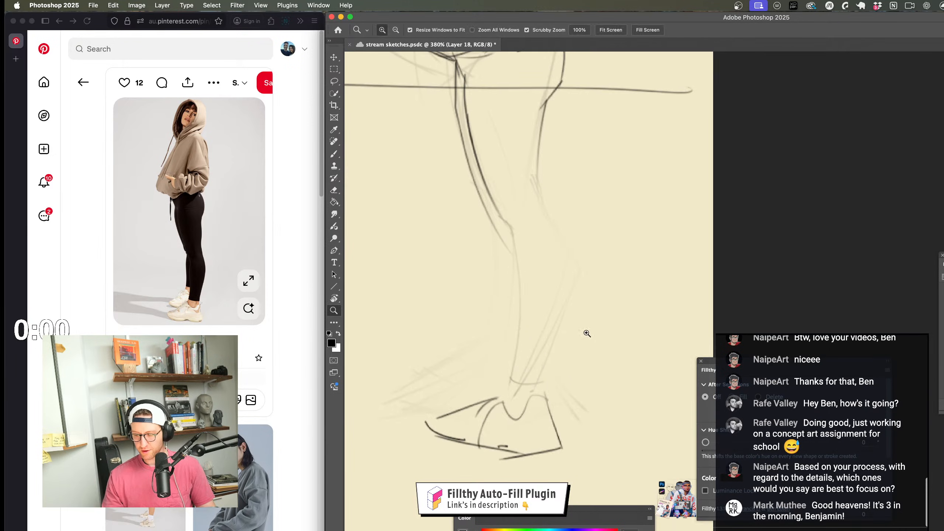
Step: Darken the contour behind the knee and draw the calf as an angular bulge tapering to the ankle, undoing the first attempts
{"action": "key", "text": "b"}
{"action": "left_click_drag", "start_coordinate": [546, 108], "coordinate": [546, 219]}
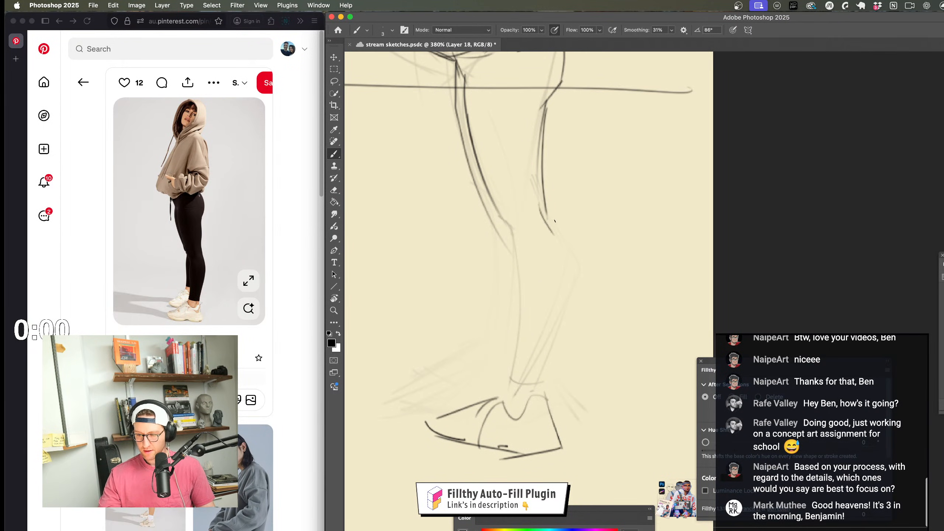
{"action": "key", "text": "super+z"}
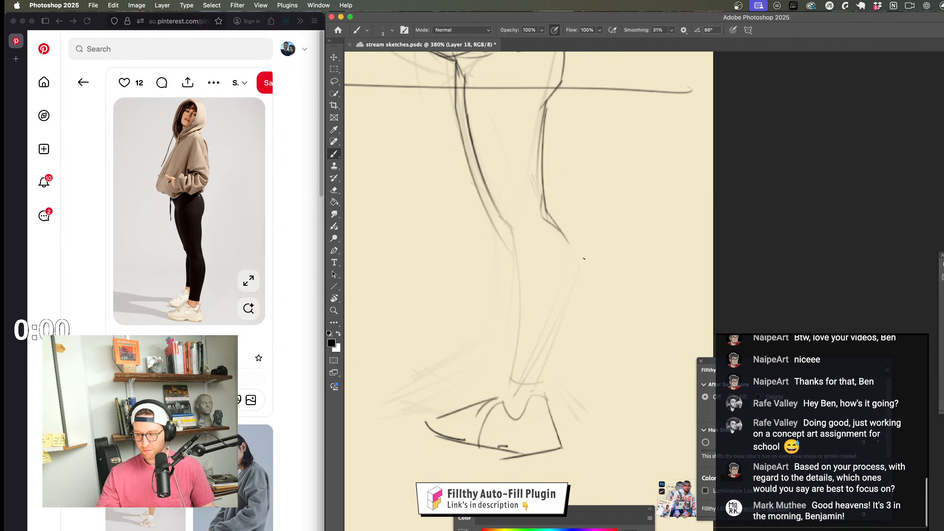
{"action": "key", "text": "super+z"}
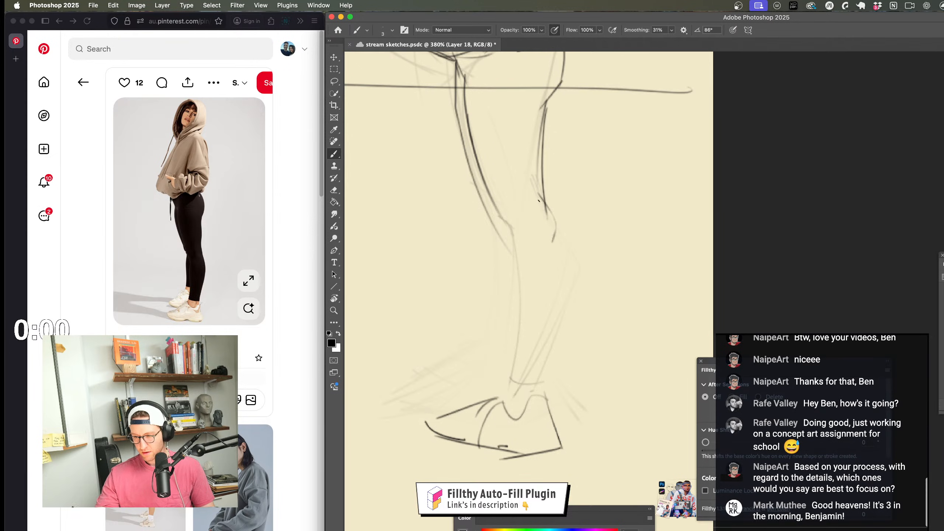
{"action": "left_click_drag", "start_coordinate": [579, 307], "coordinate": [535, 395]}
{"action": "scroll", "coordinate": [595, 335], "scroll_direction": "down", "scroll_amount": 5}
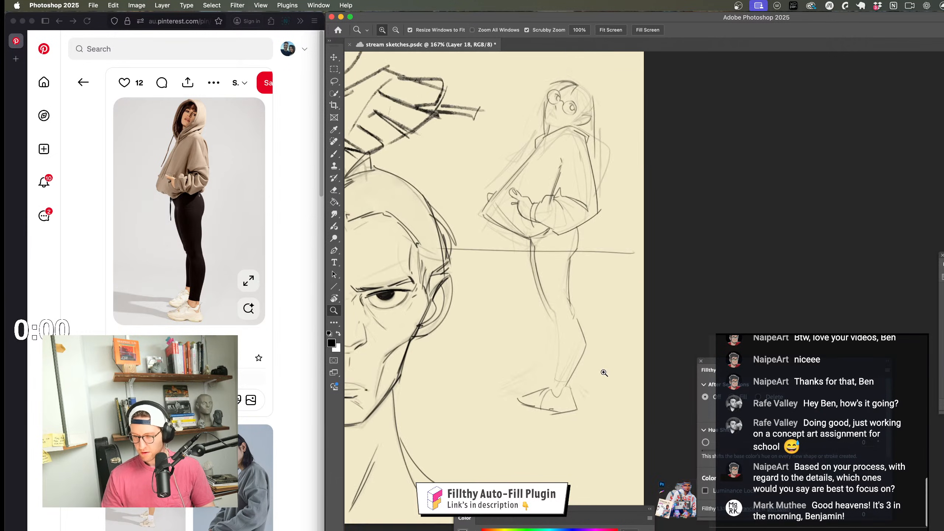
Step: Strengthen the front contour of the thigh and draw the shin line from the knee down into the shoe's opening
{"action": "scroll", "coordinate": [616, 350], "scroll_direction": "up", "scroll_amount": 4}
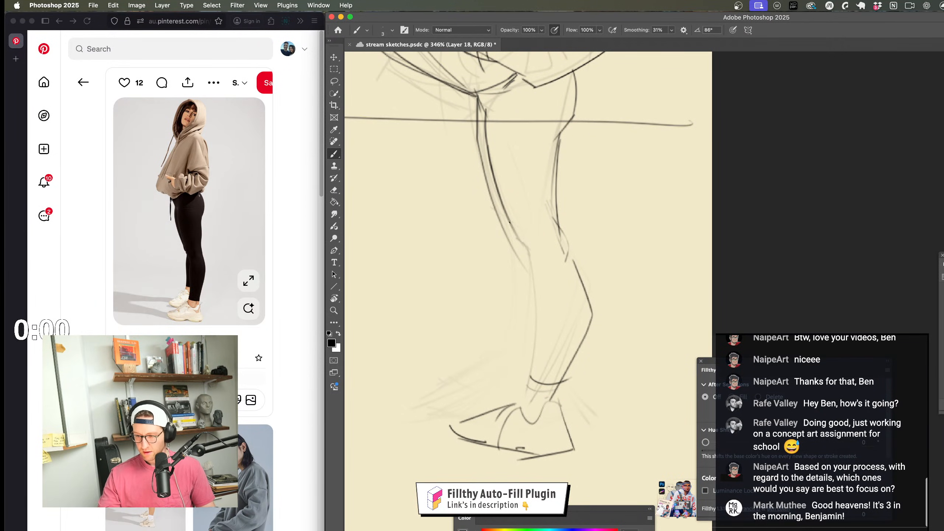
{"action": "mouse_move", "coordinate": [538, 275]}
{"action": "left_mouse_down"}
{"action": "mouse_move", "coordinate": [543, 305]}
{"action": "mouse_move", "coordinate": [531, 413]}
{"action": "left_mouse_up"}
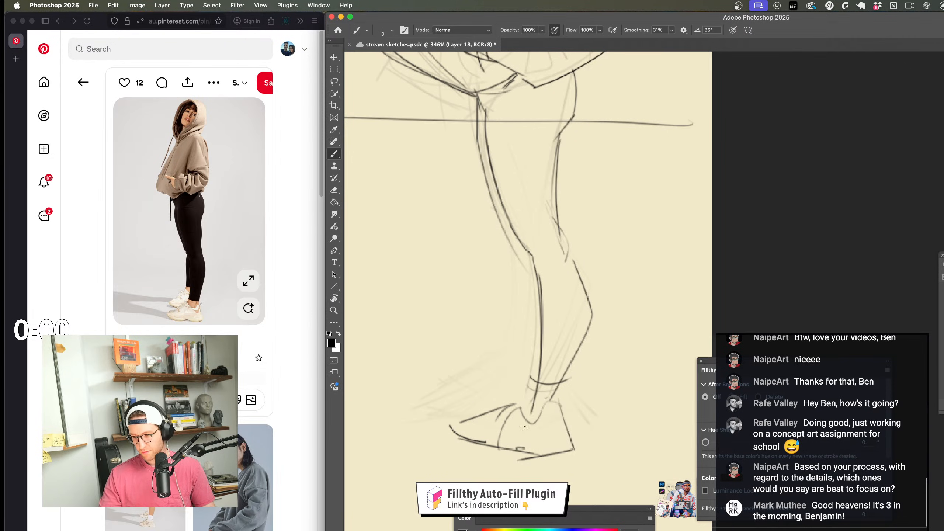
{"action": "scroll", "coordinate": [520, 421], "scroll_direction": "down", "scroll_amount": 5}
{"action": "scroll", "coordinate": [587, 366], "scroll_direction": "up", "scroll_amount": 6}
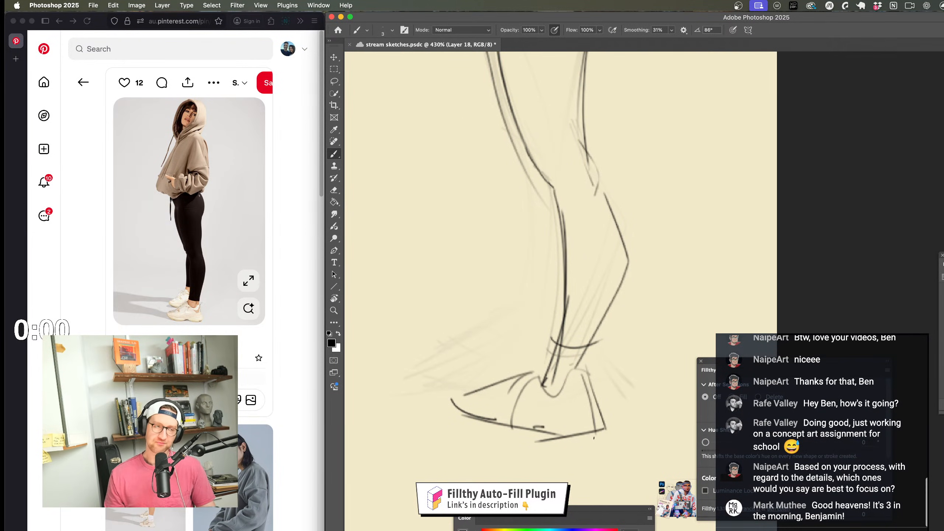
Step: Close the front shoe's rounded toe and add a small pull tab at the back of its heel
{"action": "scroll", "coordinate": [593, 438], "scroll_direction": "up", "scroll_amount": 1}
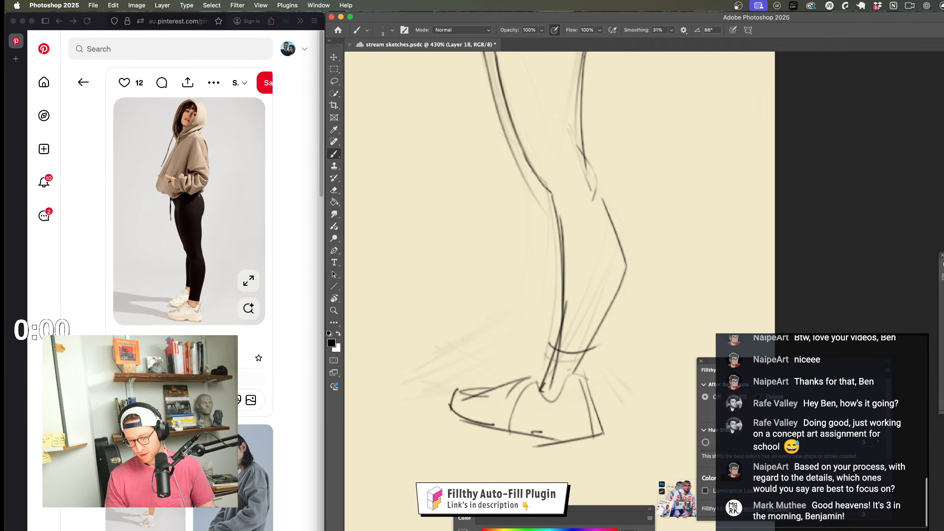
{"action": "scroll", "coordinate": [624, 418], "scroll_direction": "down", "scroll_amount": 4}
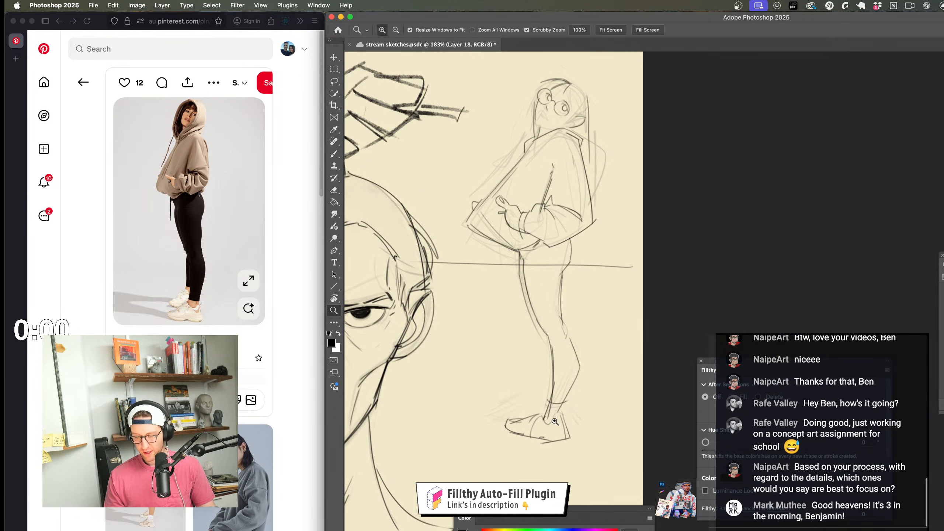
{"action": "scroll", "coordinate": [600, 381], "scroll_direction": "up", "scroll_amount": 3}
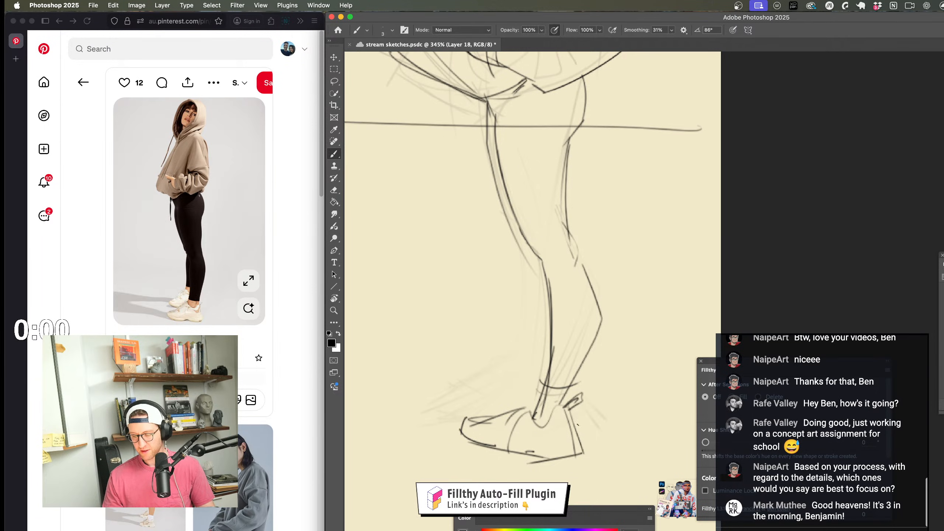
{"action": "scroll", "coordinate": [577, 424], "scroll_direction": "down", "scroll_amount": 3}
Step: Draw the toe and upper edge of the second shoe peeking out behind the front shoe
{"action": "scroll", "coordinate": [565, 395], "scroll_direction": "up", "scroll_amount": 3}
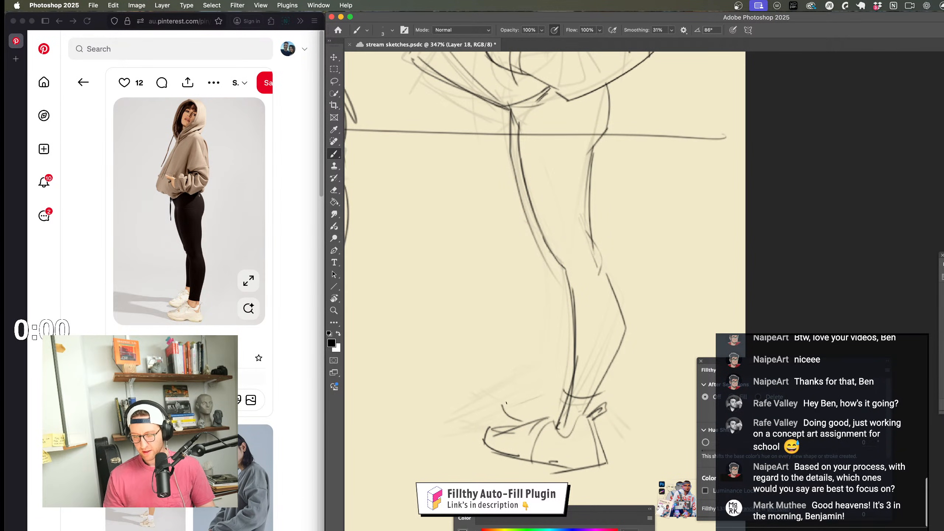
{"action": "scroll", "coordinate": [543, 395], "scroll_direction": "down", "scroll_amount": 4}
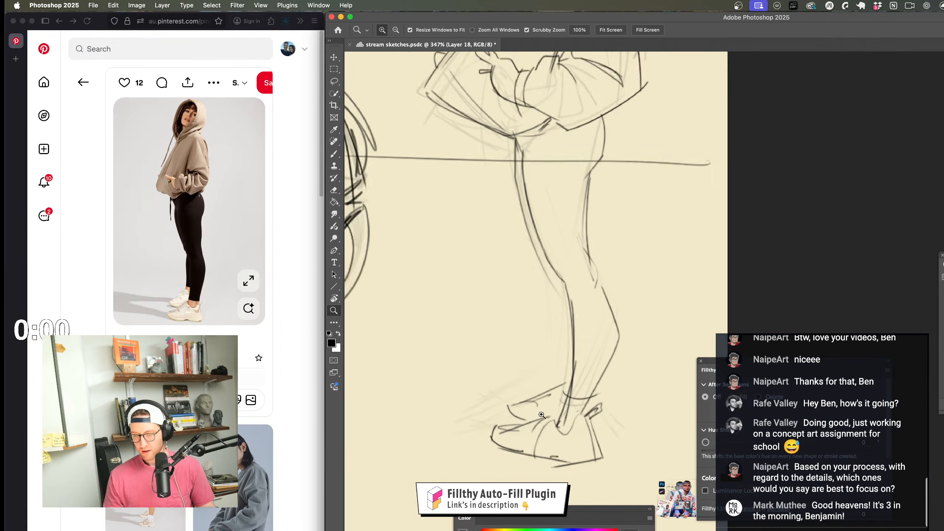
{"action": "scroll", "coordinate": [570, 428], "scroll_direction": "down", "scroll_amount": 2}
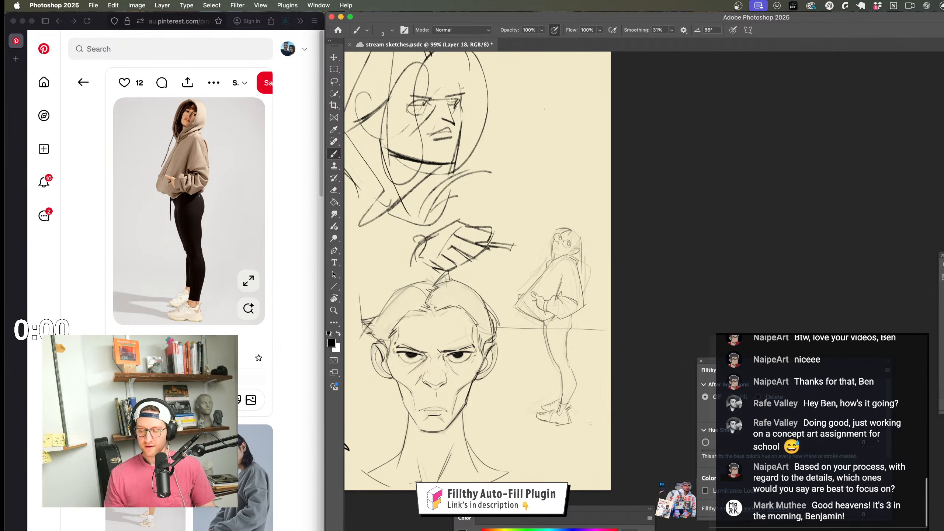
{"action": "mouse_move", "coordinate": [585, 430]}
{"action": "left_mouse_down"}
{"action": "mouse_move", "coordinate": [576, 392]}
{"action": "mouse_move", "coordinate": [584, 400]}
{"action": "mouse_move", "coordinate": [600, 373]}
{"action": "mouse_move", "coordinate": [605, 382]}
{"action": "left_mouse_up"}
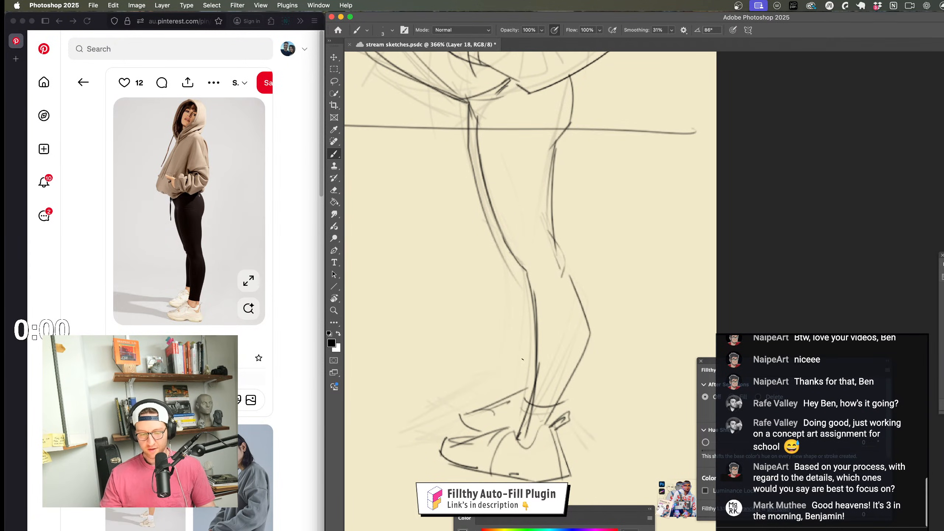
Step: Draw the far leg's shin as a line just in front of the near shin, undoing the surplus strokes
{"action": "left_click_drag", "start_coordinate": [526, 323], "coordinate": [529, 389]}
{"action": "left_click_drag", "start_coordinate": [521, 285], "coordinate": [528, 382]}
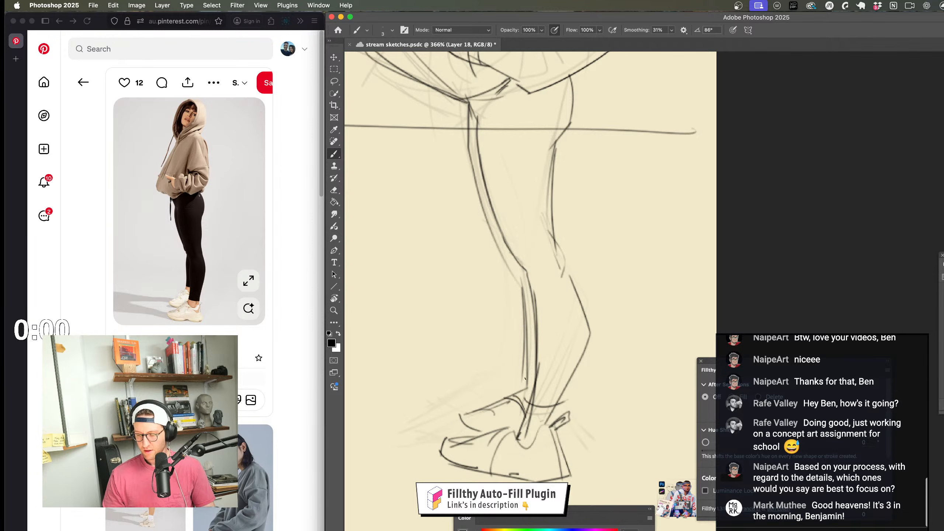
{"action": "left_click_drag", "start_coordinate": [521, 282], "coordinate": [517, 408]}
{"action": "key", "text": "super+z"}
{"action": "key", "text": "super+z"}
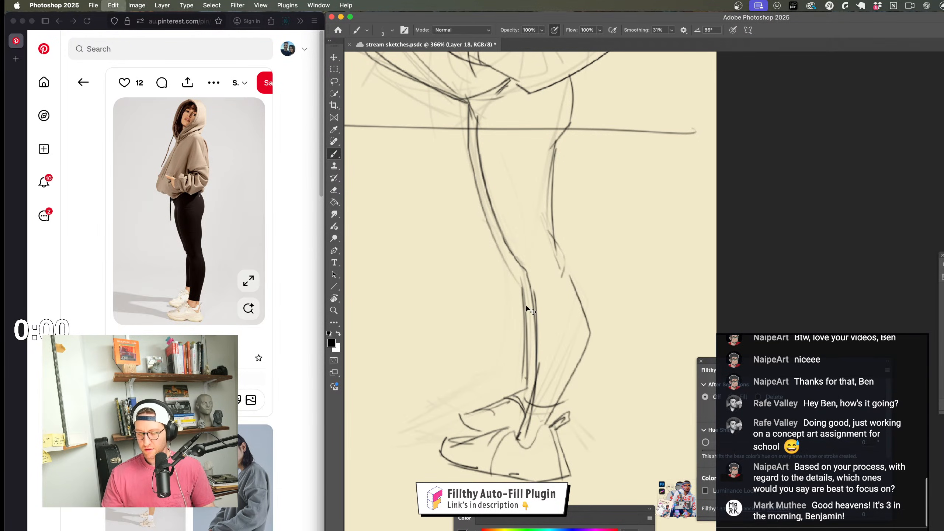
{"action": "left_click_drag", "start_coordinate": [521, 285], "coordinate": [521, 403]}
{"action": "key", "text": "super+z"}
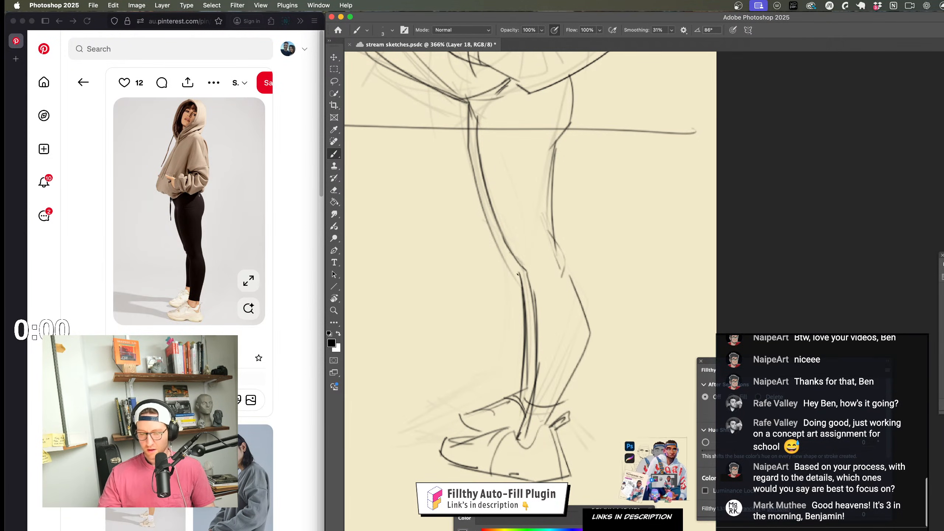
Step: Mark the far leg's knee with short strokes and add its thigh contour just in front of the near thigh
{"action": "left_click_drag", "start_coordinate": [519, 268], "coordinate": [500, 244]}
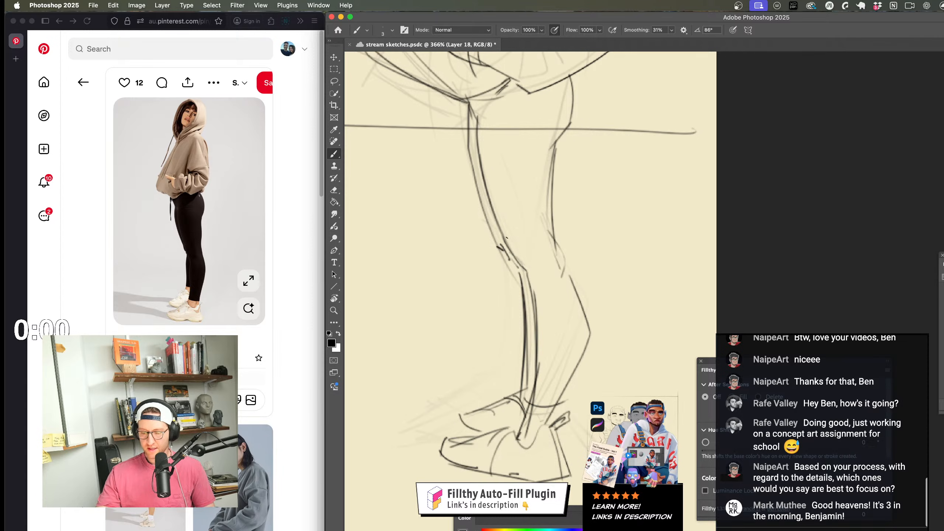
{"action": "left_click_drag", "start_coordinate": [469, 128], "coordinate": [491, 222]}
{"action": "key", "text": "super+space"}
{"action": "mouse_move", "coordinate": [565, 299]}
{"action": "left_mouse_down"}
{"action": "mouse_move", "coordinate": [513, 386]}
{"action": "mouse_move", "coordinate": [544, 311]}
{"action": "mouse_move", "coordinate": [562, 316]}
{"action": "mouse_move", "coordinate": [549, 242]}
{"action": "mouse_move", "coordinate": [527, 304]}
{"action": "mouse_move", "coordinate": [558, 339]}
{"action": "left_mouse_up"}
{"action": "key", "text": "super+space"}
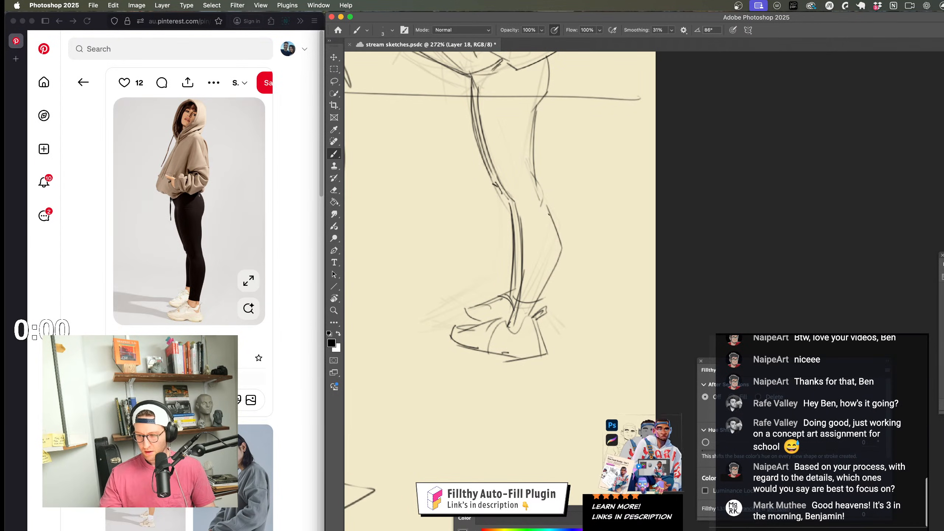
Step: Redraw the calf's back contour with a rounder upper curve and continue it down to the ankle
{"action": "left_click_drag", "start_coordinate": [545, 203], "coordinate": [562, 248]}
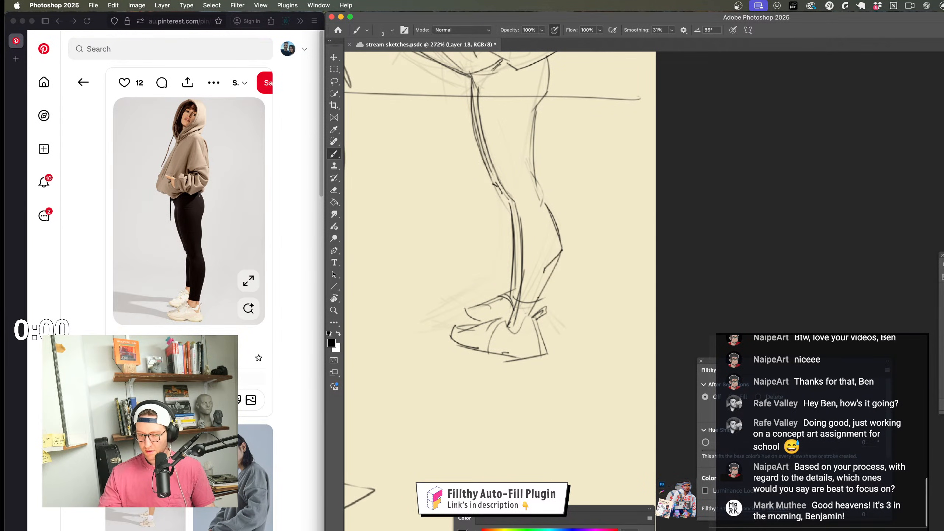
{"action": "left_click_drag", "start_coordinate": [541, 280], "coordinate": [533, 333]}
{"action": "key", "text": "super+space"}
{"action": "left_click_drag", "start_coordinate": [574, 341], "coordinate": [547, 346]}
{"action": "left_click_drag", "start_coordinate": [585, 346], "coordinate": [578, 377]}
{"action": "key", "text": "super+z"}
{"action": "key", "text": "super+z"}
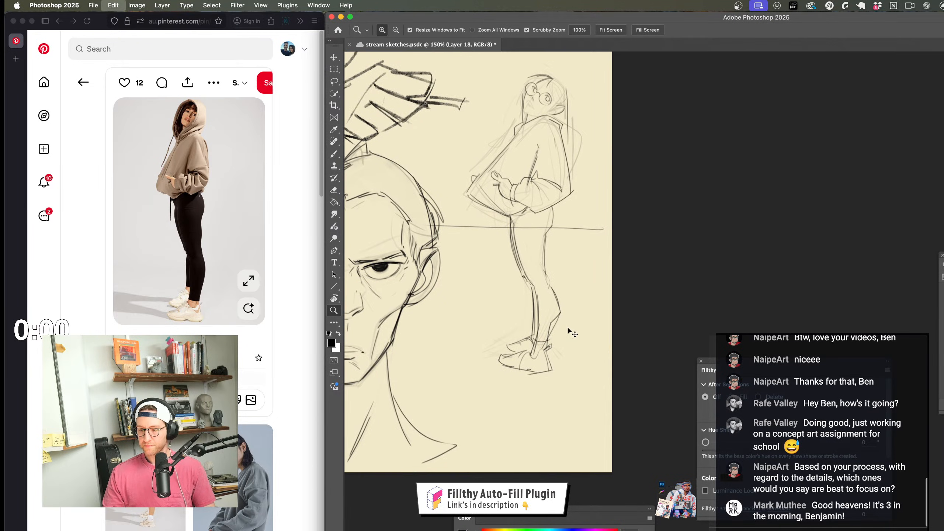
Step: Darken the front shoe's heel and sole, undoing the notch drawn under the arch
{"action": "left_click_drag", "start_coordinate": [560, 311], "coordinate": [589, 295]}
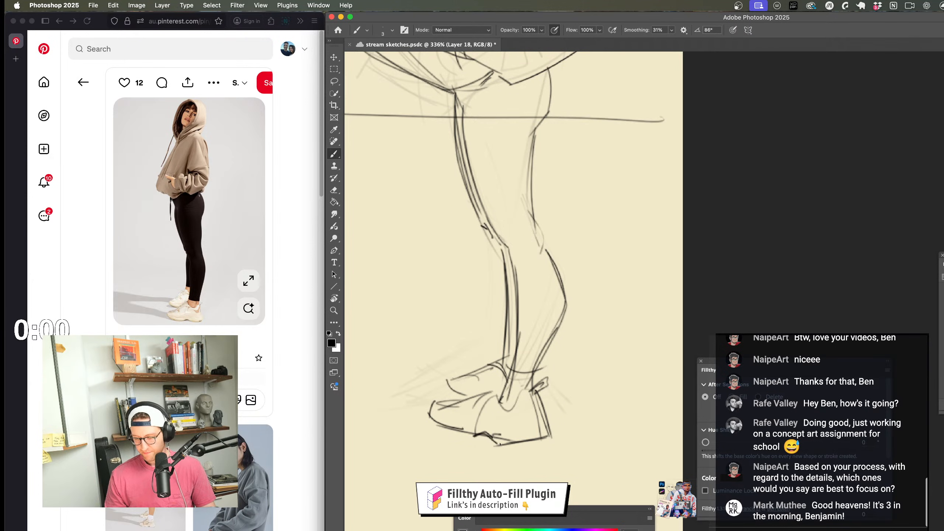
{"action": "key", "text": "super+z"}
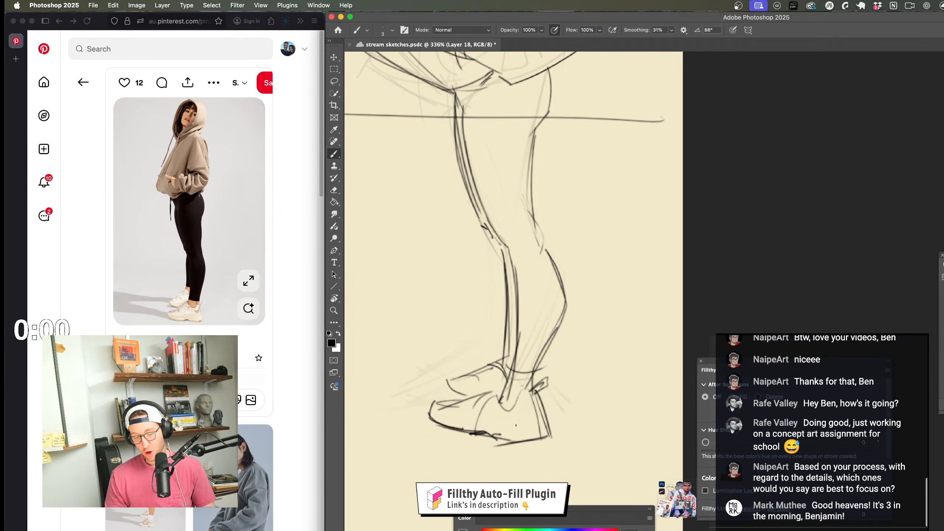
{"action": "key", "text": "super+space"}
{"action": "mouse_move", "coordinate": [516, 425]}
{"action": "left_mouse_down"}
{"action": "mouse_move", "coordinate": [483, 428]}
{"action": "mouse_move", "coordinate": [500, 429]}
{"action": "left_mouse_up"}
Step: Flip the canvas view horizontally and fade the leg contours with a large Eraser
{"action": "key", "text": "super+shift+h"}
{"action": "left_click_drag", "start_coordinate": [585, 437], "coordinate": [556, 342]}
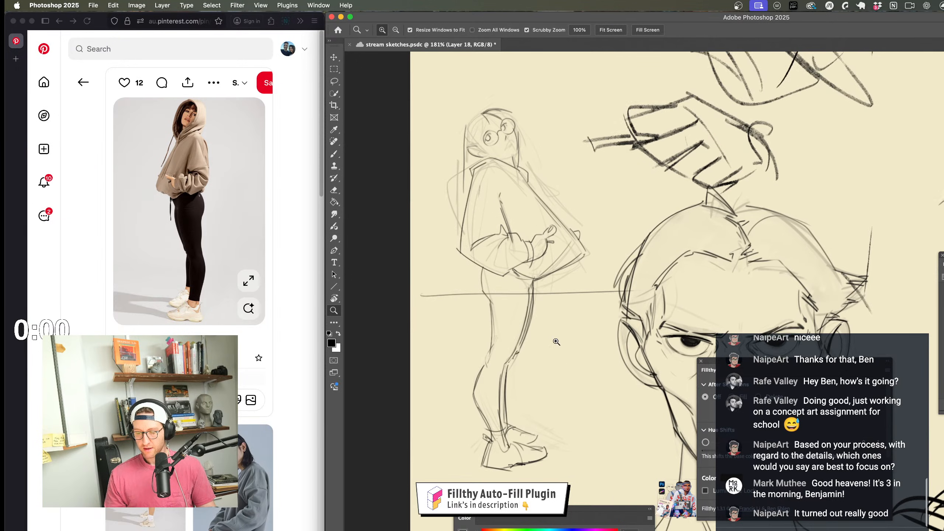
{"action": "left_click_drag", "start_coordinate": [512, 320], "coordinate": [522, 319]}
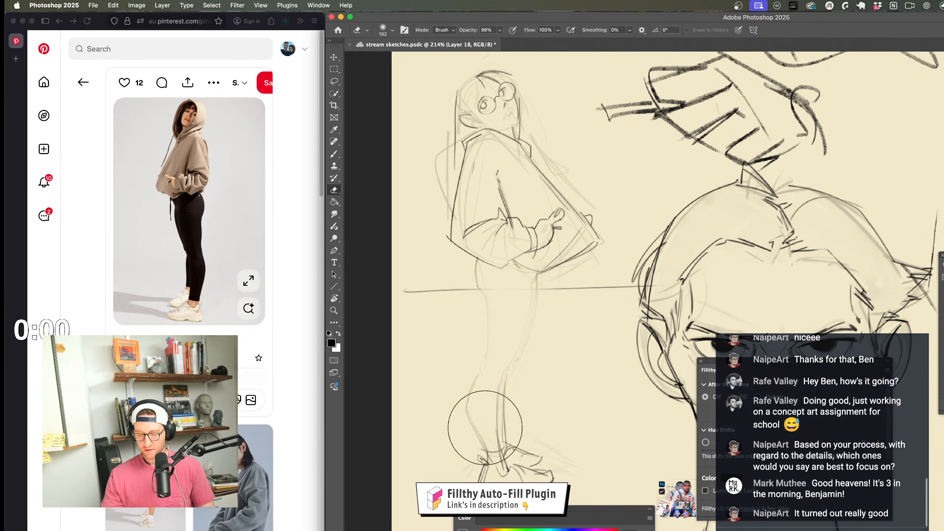
{"action": "scroll", "coordinate": [524, 319], "scroll_direction": "up", "scroll_amount": 2}
Step: Redraw the back contour from the buttock below the hoodie's hem down the thigh to the back of the knee
{"action": "key", "text": "b"}
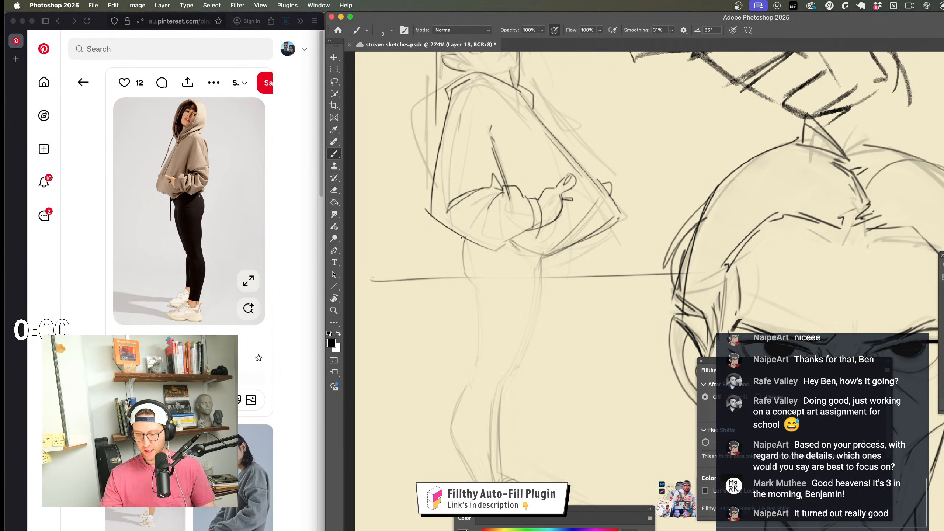
{"action": "key", "text": "super+z"}
{"action": "left_click_drag", "start_coordinate": [463, 237], "coordinate": [460, 271]}
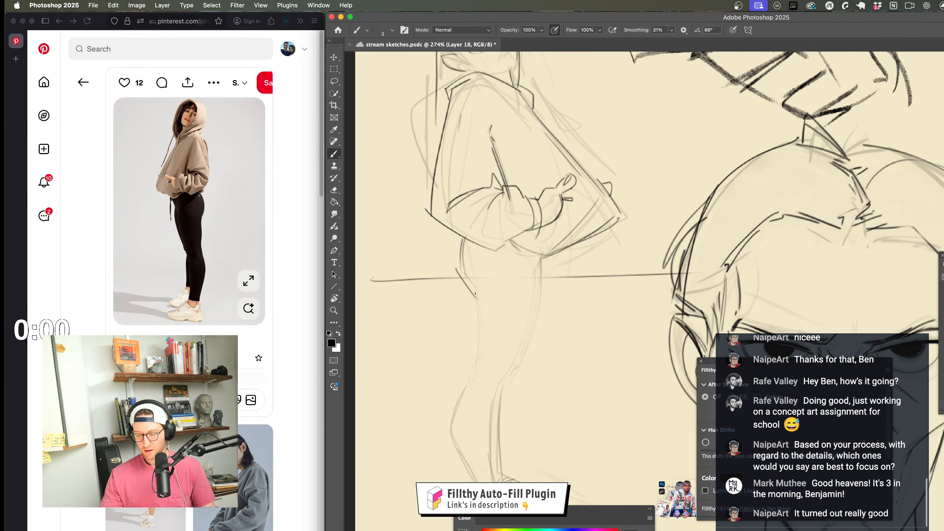
{"action": "left_click_drag", "start_coordinate": [477, 304], "coordinate": [475, 354]}
{"action": "left_click_drag", "start_coordinate": [464, 396], "coordinate": [568, 243]}
{"action": "left_click_drag", "start_coordinate": [544, 308], "coordinate": [557, 245]}
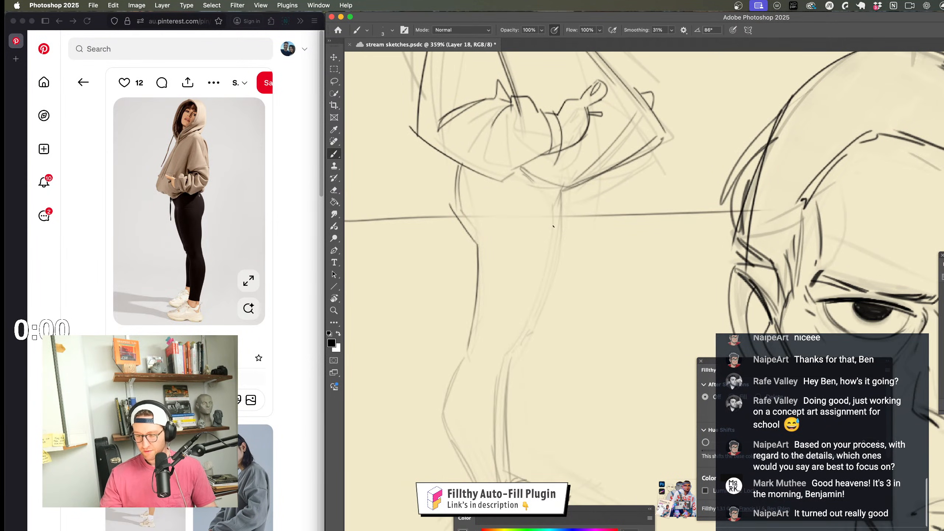
Step: Redraw the front contour of the thigh and shin over the faded lines and darken the calf's back contour
{"action": "mouse_move", "coordinate": [556, 204]}
{"action": "left_mouse_down"}
{"action": "mouse_move", "coordinate": [541, 295]}
{"action": "mouse_move", "coordinate": [519, 340]}
{"action": "mouse_move", "coordinate": [530, 223]}
{"action": "left_mouse_up"}
{"action": "left_click_drag", "start_coordinate": [549, 246], "coordinate": [528, 336]}
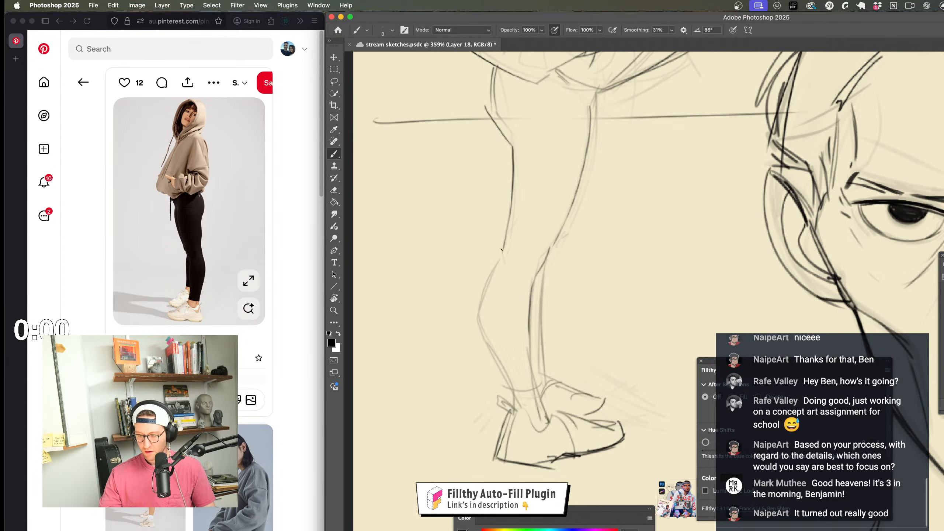
{"action": "mouse_move", "coordinate": [501, 249]}
{"action": "left_mouse_down"}
{"action": "mouse_move", "coordinate": [481, 313]}
{"action": "mouse_move", "coordinate": [524, 419]}
{"action": "mouse_move", "coordinate": [465, 413]}
{"action": "left_mouse_up"}
{"action": "key", "text": "z"}
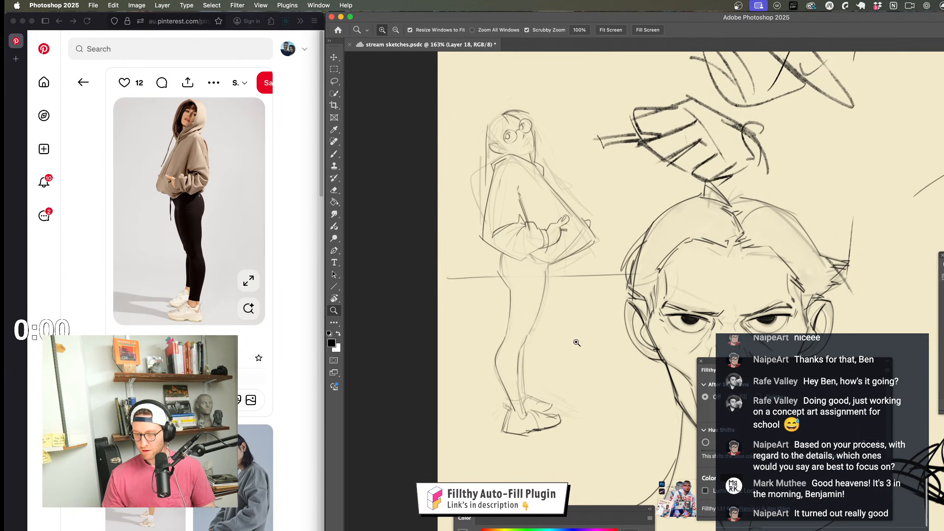
{"action": "left_click_drag", "start_coordinate": [576, 342], "coordinate": [613, 343]}
Step: Add a second contour line along the front of the thigh and accent the front of the knee
{"action": "key", "text": "b"}
{"action": "mouse_move", "coordinate": [528, 311]}
{"action": "left_mouse_down"}
{"action": "mouse_move", "coordinate": [524, 278]}
{"action": "mouse_move", "coordinate": [462, 346]}
{"action": "mouse_move", "coordinate": [500, 447]}
{"action": "left_mouse_up"}
{"action": "key", "text": "z"}
{"action": "mouse_move", "coordinate": [587, 359]}
{"action": "left_mouse_down"}
{"action": "mouse_move", "coordinate": [558, 360]}
{"action": "mouse_move", "coordinate": [551, 325]}
{"action": "left_mouse_up"}
{"action": "left_click_drag", "start_coordinate": [572, 392], "coordinate": [552, 395]}
{"action": "mouse_move", "coordinate": [546, 236]}
{"action": "left_mouse_down"}
{"action": "mouse_move", "coordinate": [529, 275]}
{"action": "mouse_move", "coordinate": [561, 280]}
{"action": "mouse_move", "coordinate": [461, 255]}
{"action": "mouse_move", "coordinate": [516, 345]}
{"action": "mouse_move", "coordinate": [531, 345]}
{"action": "mouse_move", "coordinate": [487, 441]}
{"action": "mouse_move", "coordinate": [516, 331]}
{"action": "mouse_move", "coordinate": [528, 331]}
{"action": "left_mouse_up"}
{"action": "key", "text": "b"}
{"action": "key", "text": "z"}
{"action": "key", "text": "b"}
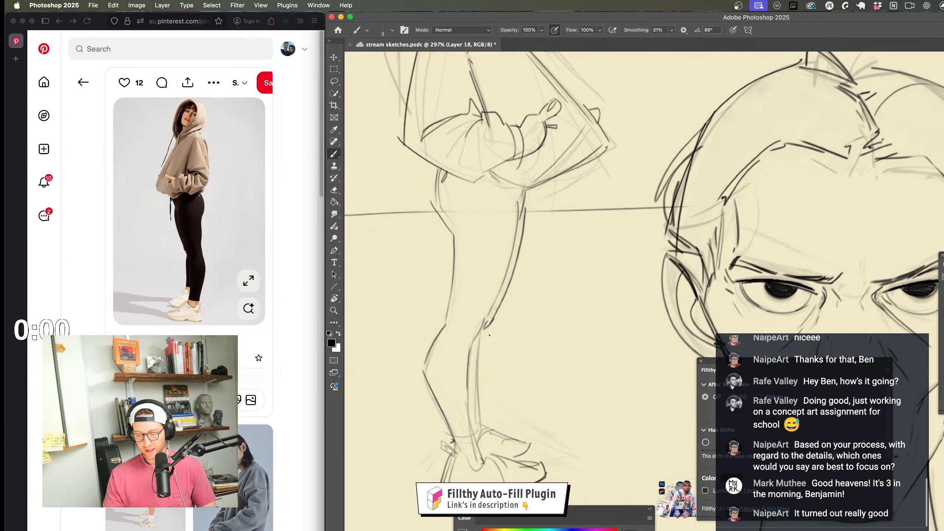
Step: Draw the far leg's shin line from the knee down to the second shoe
{"action": "left_click_drag", "start_coordinate": [470, 424], "coordinate": [477, 423]}
{"action": "key", "text": "z"}
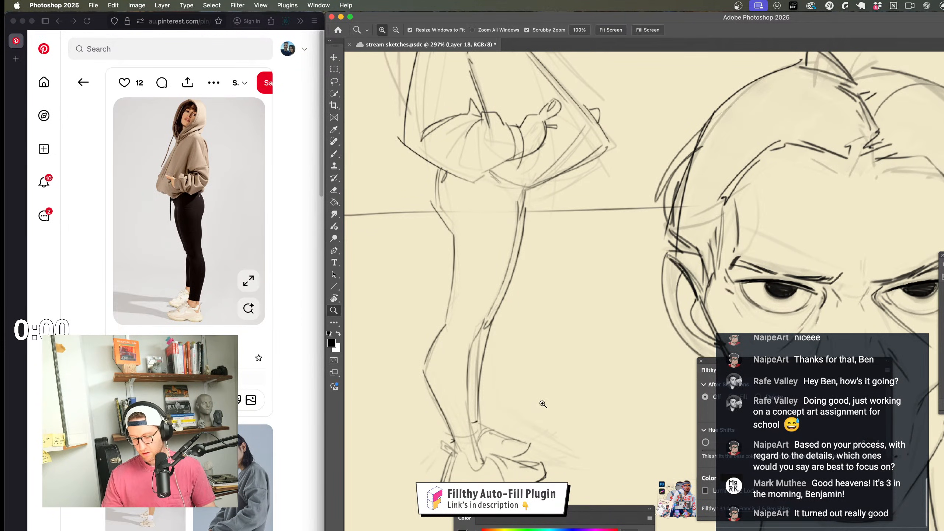
{"action": "mouse_move", "coordinate": [542, 404]}
{"action": "left_mouse_down"}
{"action": "mouse_move", "coordinate": [535, 329]}
{"action": "mouse_move", "coordinate": [518, 348]}
{"action": "mouse_move", "coordinate": [542, 323]}
{"action": "mouse_move", "coordinate": [537, 372]}
{"action": "left_mouse_up"}
{"action": "key", "text": "b"}
{"action": "key", "text": "space"}
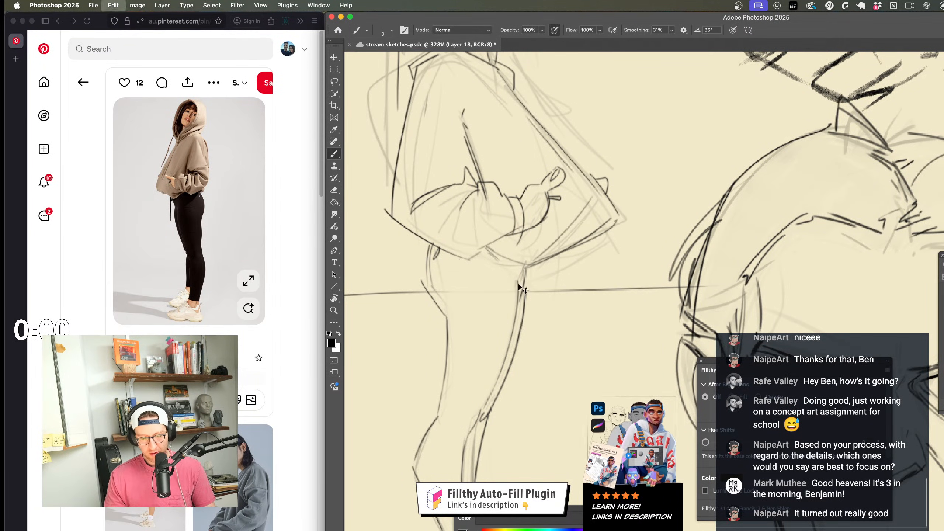
Step: Flip the canvas view back to its original orientation and review the whole figure
{"action": "key", "text": "z"}
{"action": "mouse_move", "coordinate": [534, 330]}
{"action": "left_mouse_down"}
{"action": "mouse_move", "coordinate": [524, 331]}
{"action": "mouse_move", "coordinate": [533, 303]}
{"action": "mouse_move", "coordinate": [505, 302]}
{"action": "mouse_move", "coordinate": [563, 392]}
{"action": "mouse_move", "coordinate": [521, 394]}
{"action": "left_mouse_up"}
{"action": "key", "text": "b"}
{"action": "key", "text": "z"}
{"action": "left_click_drag", "start_coordinate": [579, 289], "coordinate": [628, 298]}
{"action": "scroll", "coordinate": [628, 298], "scroll_direction": "up", "scroll_amount": 5}
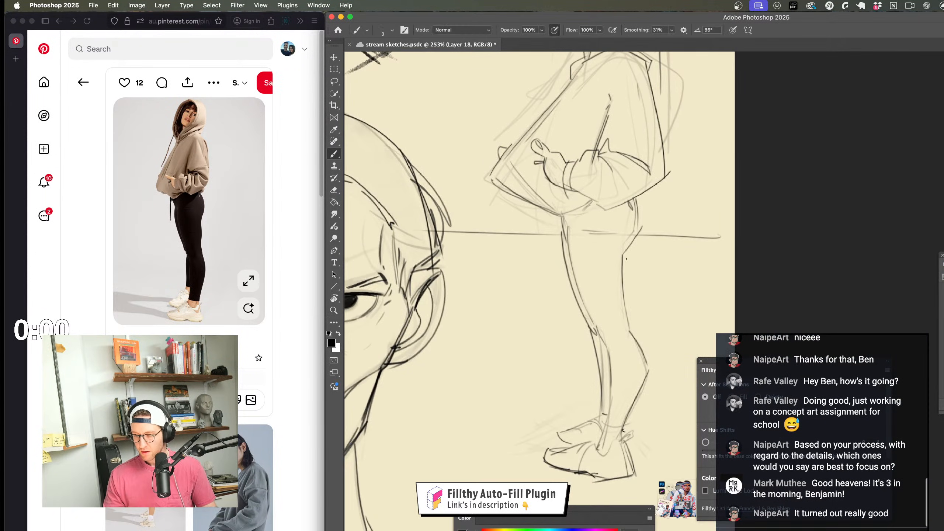
{"action": "key", "text": "b"}
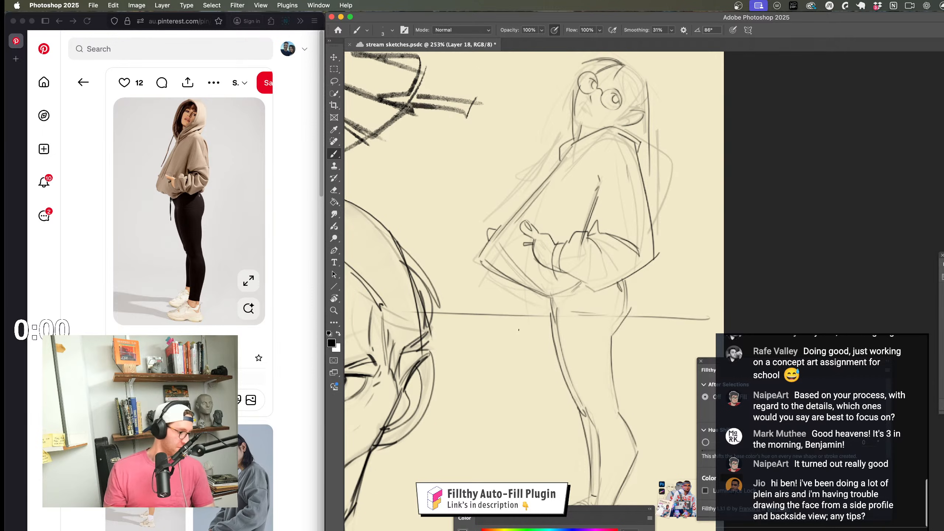
Step: Draw a square straddling the horizon line beside the figure's legs
{"action": "scroll", "coordinate": [518, 329], "scroll_direction": "up", "scroll_amount": 5}
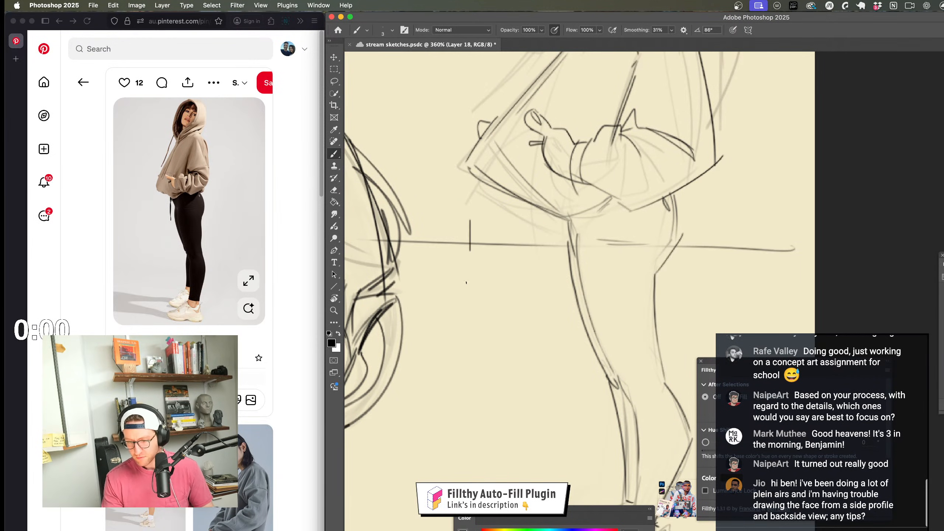
{"action": "left_click_drag", "start_coordinate": [474, 272], "coordinate": [526, 272]}
{"action": "left_click_drag", "start_coordinate": [524, 219], "coordinate": [525, 274]}
{"action": "left_click_drag", "start_coordinate": [468, 217], "coordinate": [513, 217]}
{"action": "scroll", "coordinate": [514, 306], "scroll_direction": "down", "scroll_amount": 2}
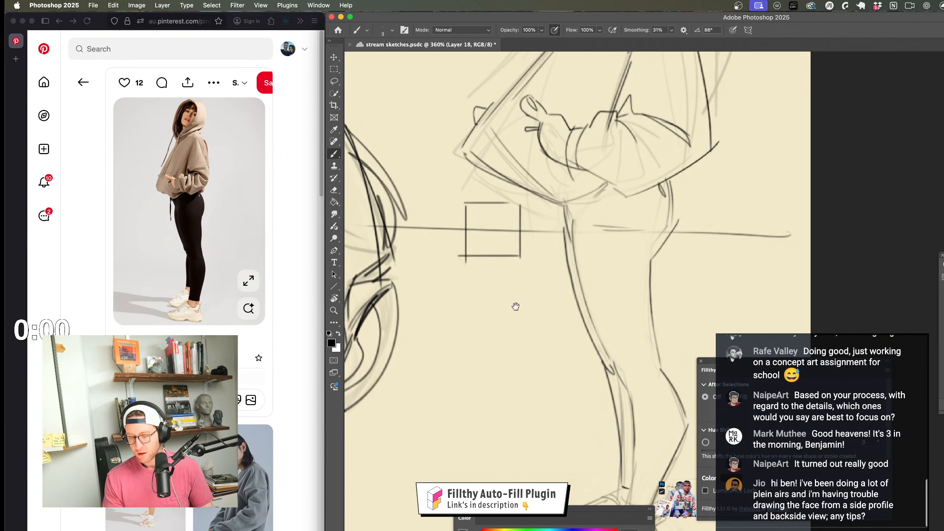
Step: Draw two boxes seen from above beneath the square, showing a deeper top face on the lower one
{"action": "left_click_drag", "start_coordinate": [461, 297], "coordinate": [518, 297]}
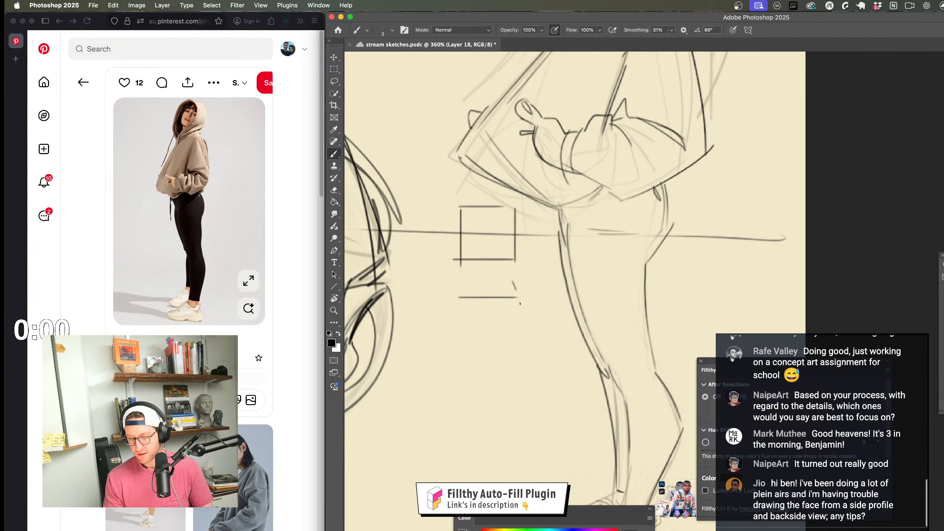
{"action": "left_click_drag", "start_coordinate": [465, 278], "coordinate": [513, 277]}
{"action": "scroll", "coordinate": [464, 290], "scroll_direction": "down", "scroll_amount": 1}
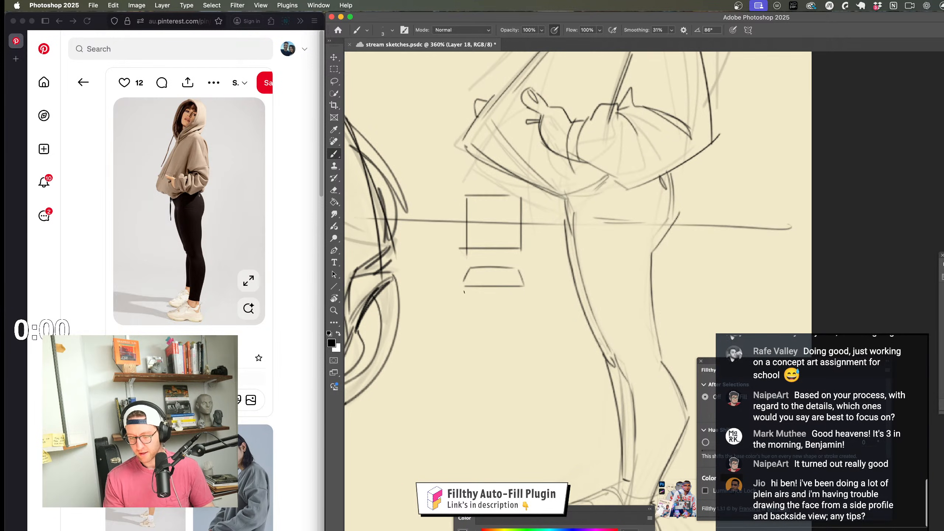
{"action": "mouse_move", "coordinate": [510, 329]}
{"action": "left_mouse_down"}
{"action": "mouse_move", "coordinate": [463, 329]}
{"action": "mouse_move", "coordinate": [526, 325]}
{"action": "mouse_move", "coordinate": [479, 366]}
{"action": "mouse_move", "coordinate": [520, 366]}
{"action": "left_mouse_up"}
{"action": "scroll", "coordinate": [472, 327], "scroll_direction": "down", "scroll_amount": 2}
{"action": "left_click_drag", "start_coordinate": [475, 393], "coordinate": [525, 391]}
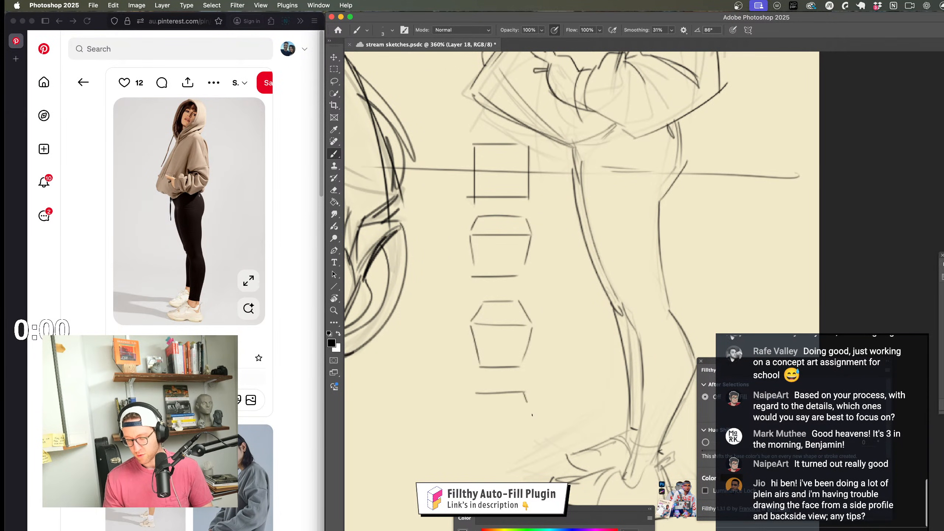
Step: Draw a fourth, larger box level with the feet, with a deep top face and tapering sides
{"action": "left_click_drag", "start_coordinate": [469, 430], "coordinate": [530, 426]}
{"action": "scroll", "coordinate": [531, 409], "scroll_direction": "down", "scroll_amount": 3}
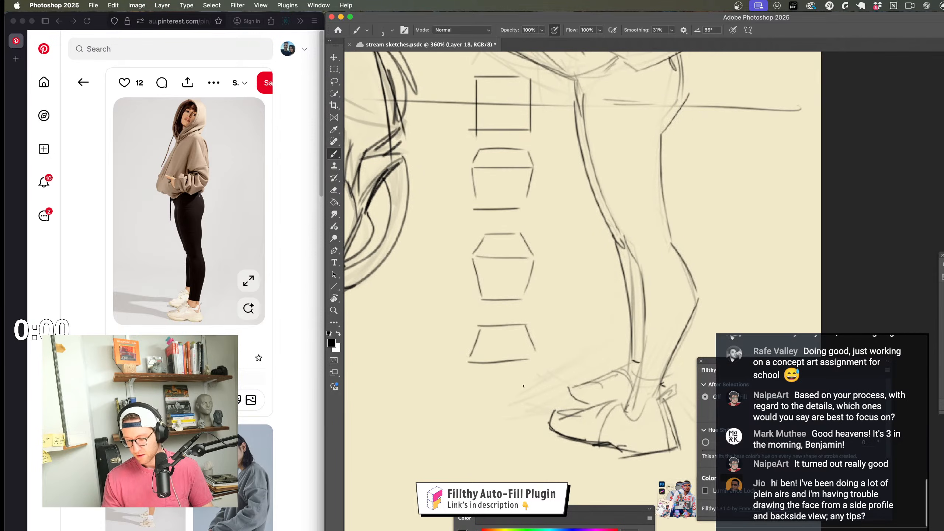
{"action": "left_click_drag", "start_coordinate": [538, 353], "coordinate": [522, 404]}
{"action": "mouse_move", "coordinate": [464, 364]}
{"action": "left_mouse_down"}
{"action": "mouse_move", "coordinate": [474, 407]}
{"action": "mouse_move", "coordinate": [534, 409]}
{"action": "left_mouse_up"}
{"action": "mouse_move", "coordinate": [544, 355]}
{"action": "left_mouse_down"}
{"action": "mouse_move", "coordinate": [527, 415]}
{"action": "mouse_move", "coordinate": [513, 397]}
{"action": "mouse_move", "coordinate": [576, 397]}
{"action": "mouse_move", "coordinate": [613, 370]}
{"action": "left_mouse_up"}
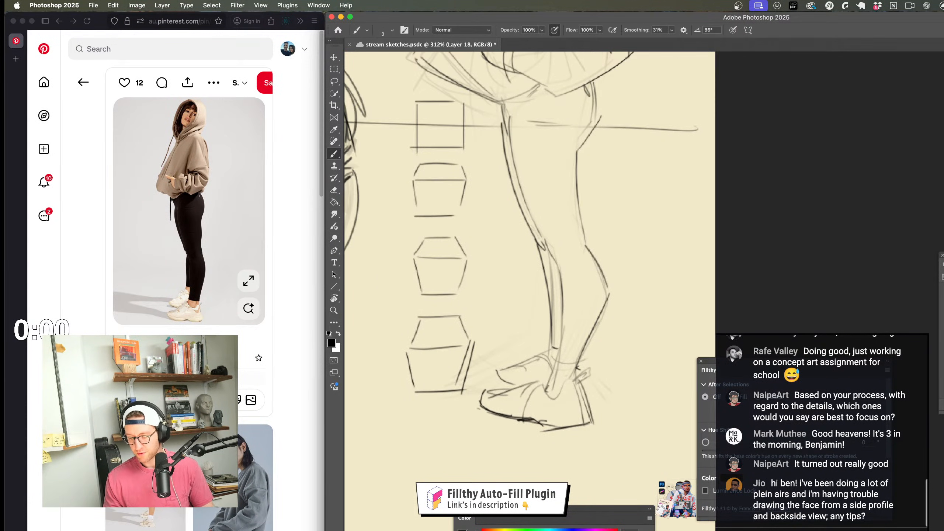
Step: Try to enclose the front shoe in a perspective box, and undo those strokes
{"action": "left_click_drag", "start_coordinate": [480, 409], "coordinate": [575, 427]}
{"action": "mouse_move", "coordinate": [493, 397]}
{"action": "left_mouse_down"}
{"action": "mouse_move", "coordinate": [584, 389]}
{"action": "mouse_move", "coordinate": [486, 390]}
{"action": "left_mouse_up"}
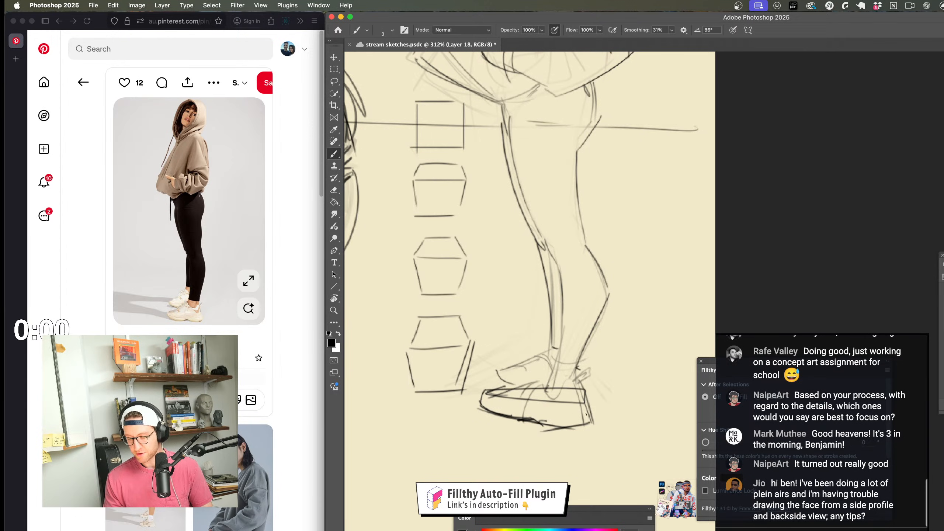
{"action": "scroll", "coordinate": [573, 432], "scroll_direction": "down", "scroll_amount": 3}
{"action": "key", "text": "super+z"}
{"action": "key", "text": "super+z"}
{"action": "key", "text": "super+z"}
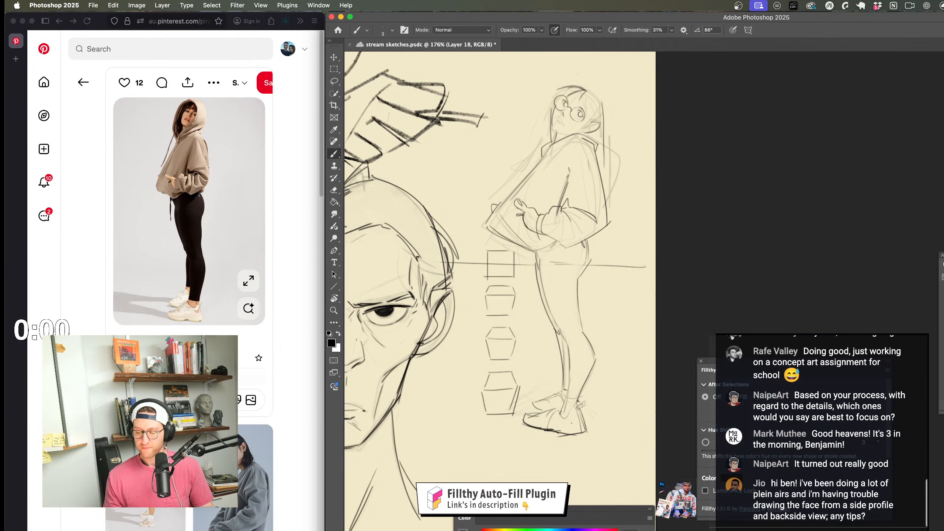
Step: Undo all the example boxes drawn beside the legs
{"action": "key", "text": "super+z"}
{"action": "key", "text": "super+z"}
{"action": "key", "text": "super+z"}
{"action": "key", "text": "super+z"}
{"action": "key", "text": "super+z"}
{"action": "key", "text": "super+z"}
{"action": "key", "text": "super+z"}
{"action": "key", "text": "super+z"}
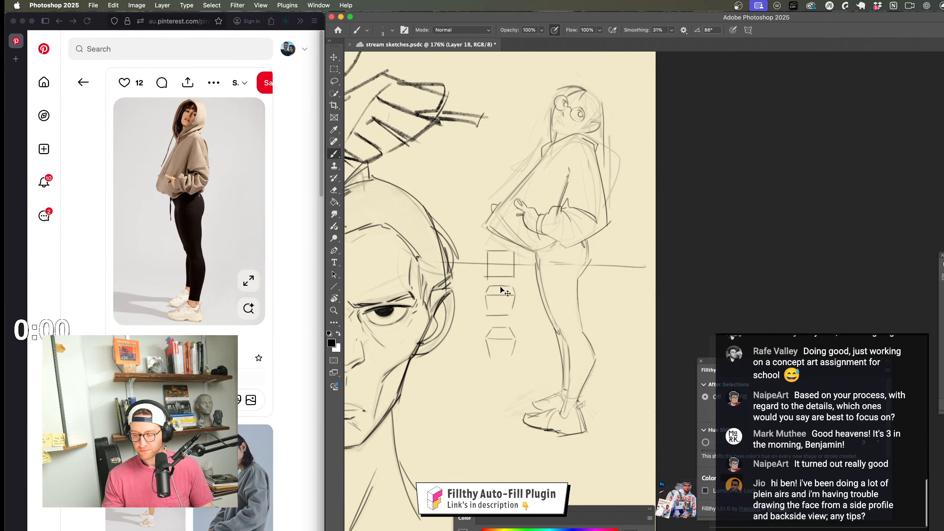
{"action": "key", "text": "super+z"}
{"action": "key", "text": "super+z"}
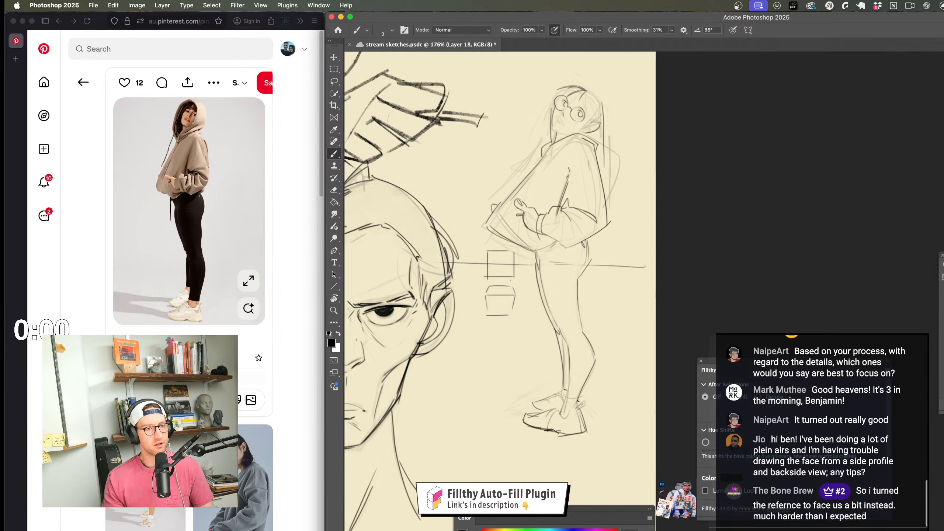
{"action": "key", "text": "super+z"}
{"action": "key", "text": "super+z"}
{"action": "key", "text": "super+z"}
{"action": "key", "text": "super+z"}
{"action": "key", "text": "super+z"}
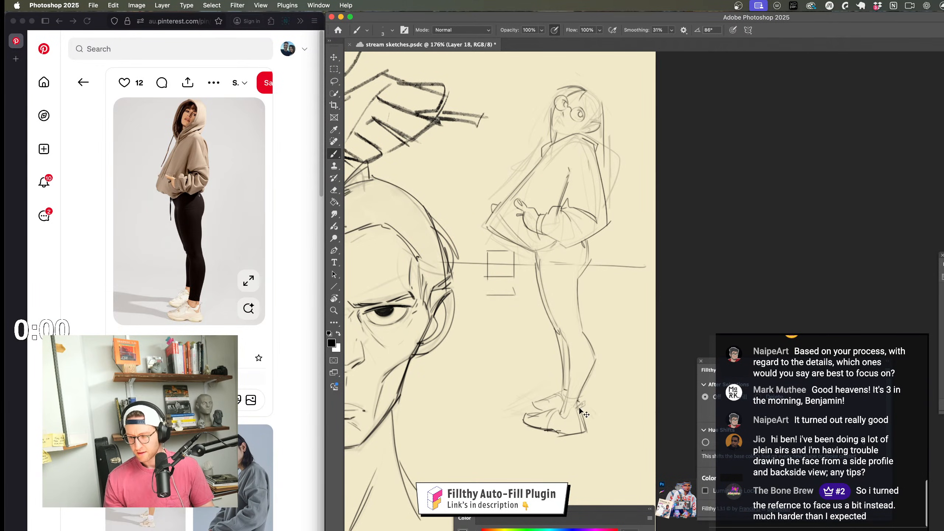
{"action": "key", "text": "super+z"}
{"action": "key", "text": "super+z"}
Step: Draw long straight hair lines down behind the head and start the contour projecting behind the shoulder
{"action": "scroll", "coordinate": [595, 350], "scroll_direction": "up", "scroll_amount": 6}
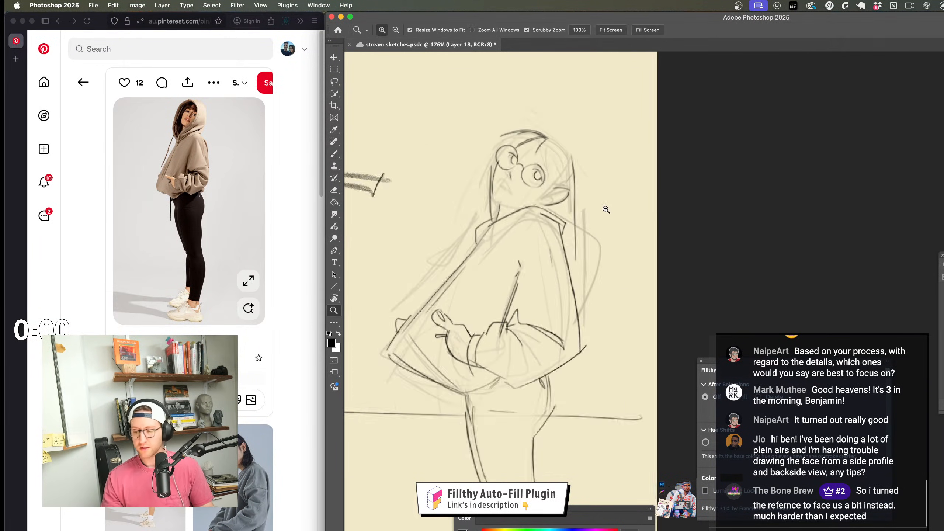
{"action": "left_click_drag", "start_coordinate": [620, 221], "coordinate": [622, 233]}
{"action": "mouse_move", "coordinate": [575, 179]}
{"action": "left_mouse_down"}
{"action": "mouse_move", "coordinate": [583, 432]}
{"action": "mouse_move", "coordinate": [598, 383]}
{"action": "left_mouse_up"}
{"action": "key", "text": "super+z"}
{"action": "key", "text": "super+shift+z"}
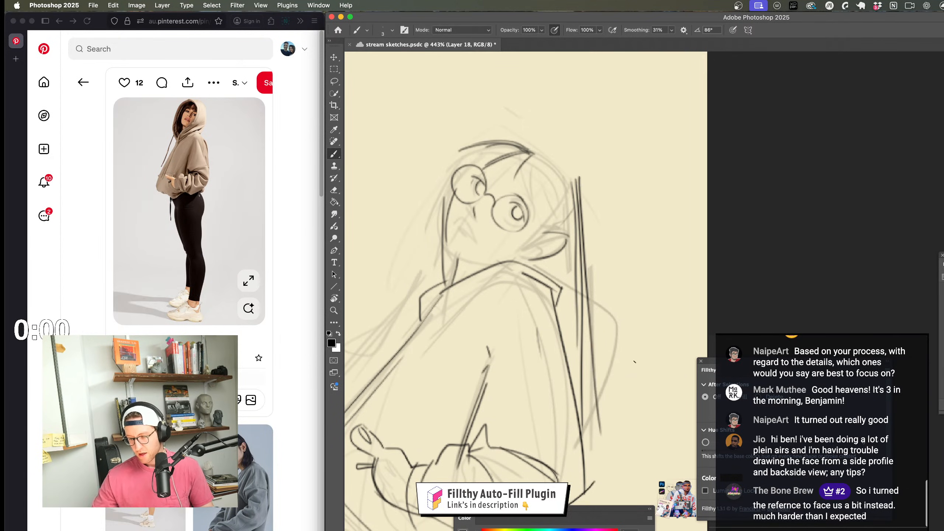
{"action": "scroll", "coordinate": [591, 223], "scroll_direction": "up", "scroll_amount": 3}
{"action": "scroll", "coordinate": [628, 214], "scroll_direction": "down", "scroll_amount": 3}
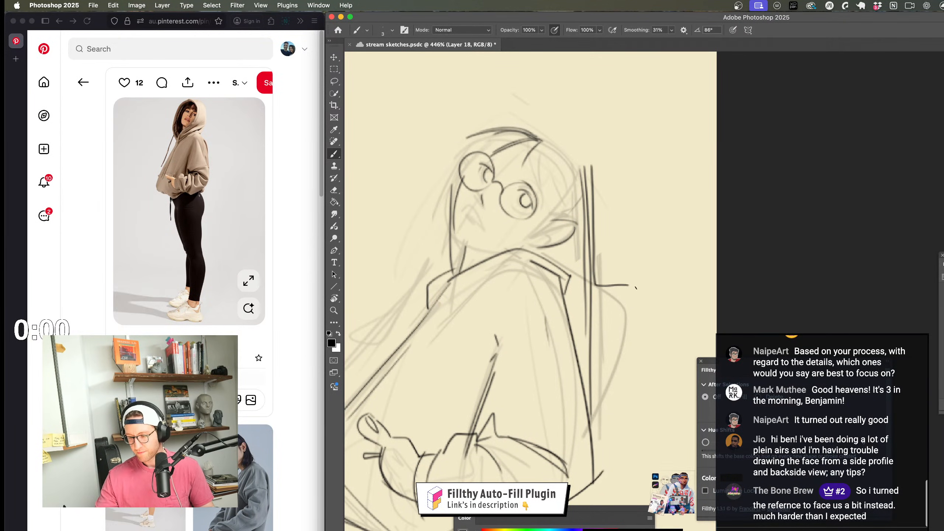
Step: Brush a thick black shadow along the hoodie's hem below the sleeve
{"action": "key", "text": "z"}
{"action": "scroll", "coordinate": [644, 351], "scroll_direction": "down", "scroll_amount": 10}
{"action": "scroll", "coordinate": [613, 327], "scroll_direction": "up", "scroll_amount": 6}
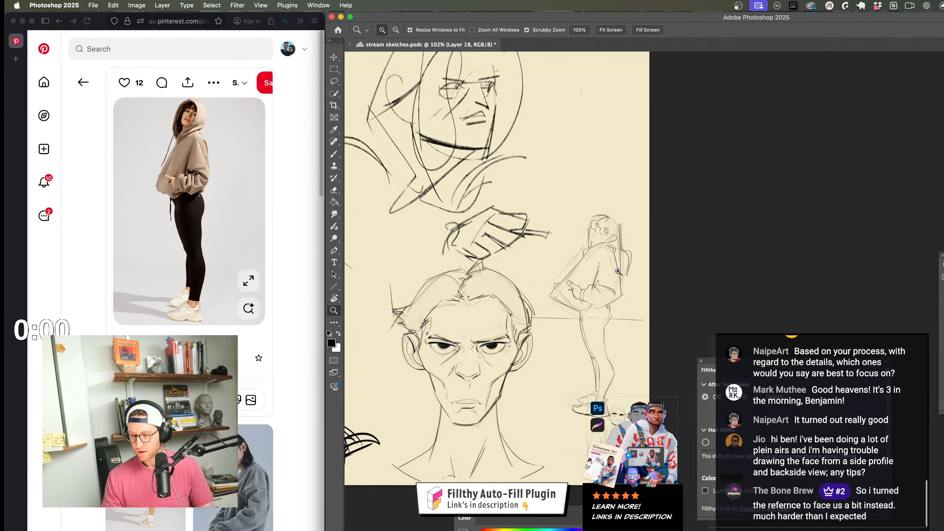
{"action": "key", "text": "b"}
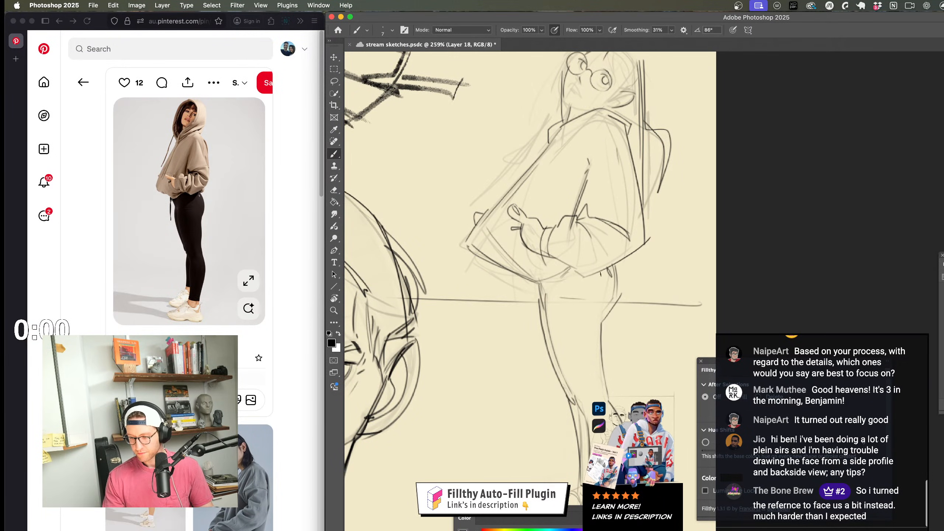
{"action": "mouse_move", "coordinate": [566, 267]}
{"action": "left_mouse_down"}
{"action": "mouse_move", "coordinate": [613, 263]}
{"action": "mouse_move", "coordinate": [579, 285]}
{"action": "left_mouse_up"}
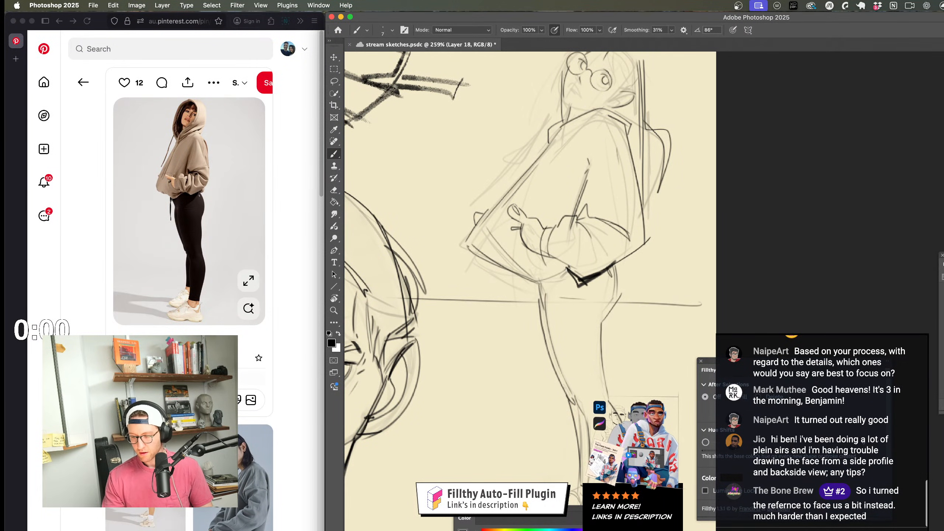
Step: Add a thick black shadow accent under the hoodie's front hem at the top of the thigh
{"action": "key", "text": "z"}
{"action": "scroll", "coordinate": [577, 375], "scroll_direction": "down", "scroll_amount": 4}
{"action": "scroll", "coordinate": [577, 375], "scroll_direction": "up", "scroll_amount": 4}
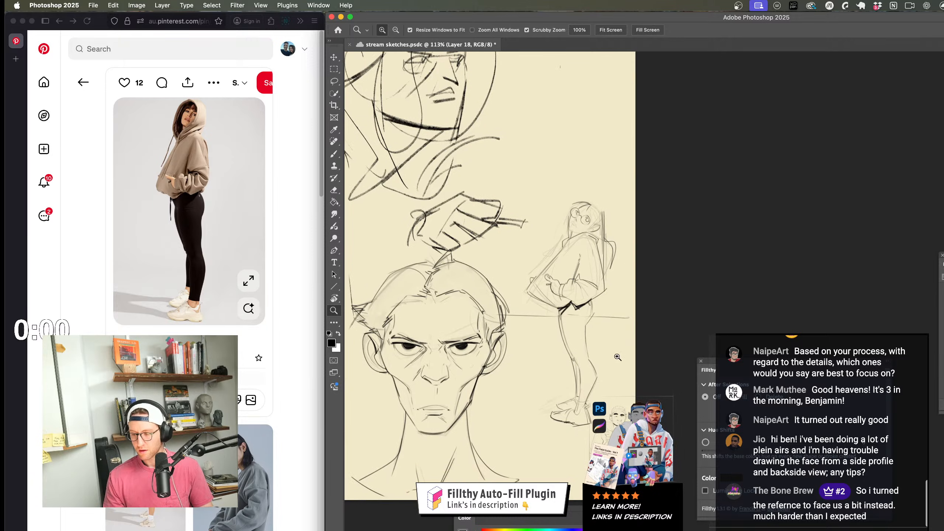
{"action": "key", "text": "b"}
{"action": "mouse_move", "coordinate": [541, 378]}
{"action": "left_mouse_down"}
{"action": "mouse_move", "coordinate": [526, 380]}
{"action": "mouse_move", "coordinate": [553, 367]}
{"action": "left_mouse_up"}
{"action": "key", "text": "z"}
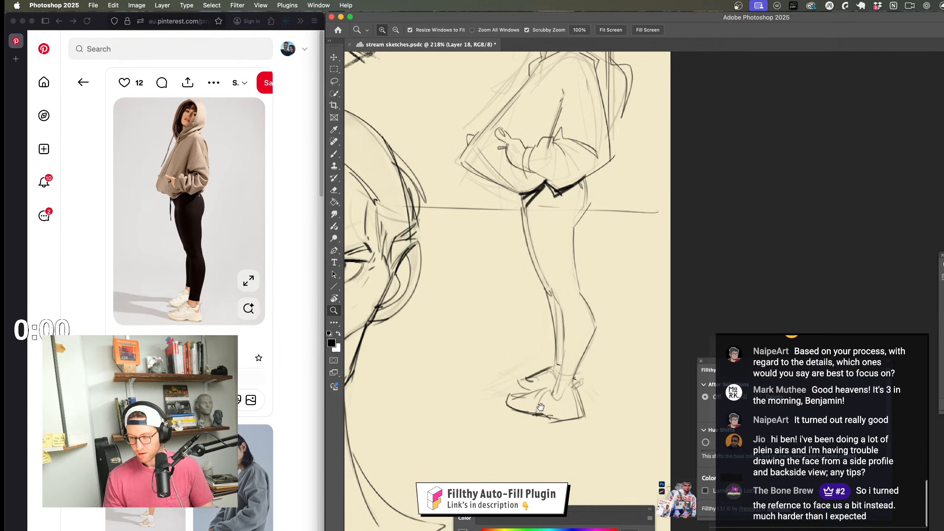
{"action": "scroll", "coordinate": [549, 412], "scroll_direction": "right", "scroll_amount": 2}
{"action": "scroll", "coordinate": [548, 412], "scroll_direction": "up", "scroll_amount": 2}
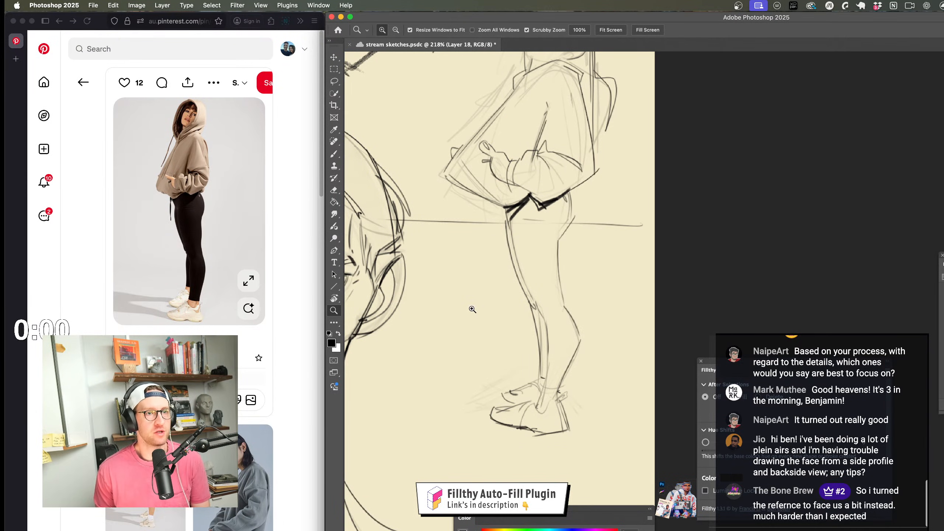
Step: Darken the fold line between the hoodie's torso and the bent arm with a heavy black stroke
{"action": "left_click", "coordinate": [494, 394], "text": "alt"}
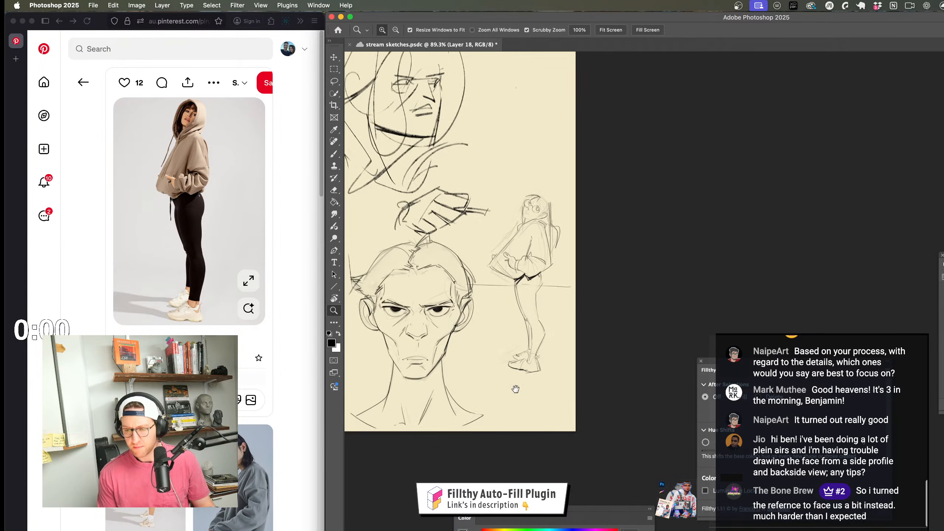
{"action": "left_click_drag", "start_coordinate": [524, 268], "coordinate": [554, 231]}
{"action": "key", "text": "b"}
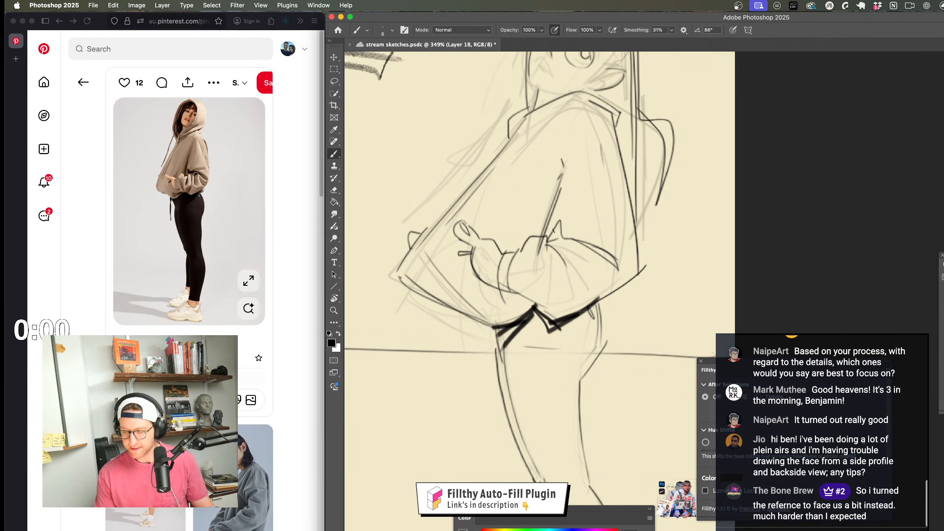
{"action": "left_click_drag", "start_coordinate": [560, 192], "coordinate": [545, 239]}
{"action": "scroll", "coordinate": [527, 367], "scroll_direction": "down", "scroll_amount": 2}
{"action": "left_click_drag", "start_coordinate": [527, 366], "coordinate": [527, 349]}
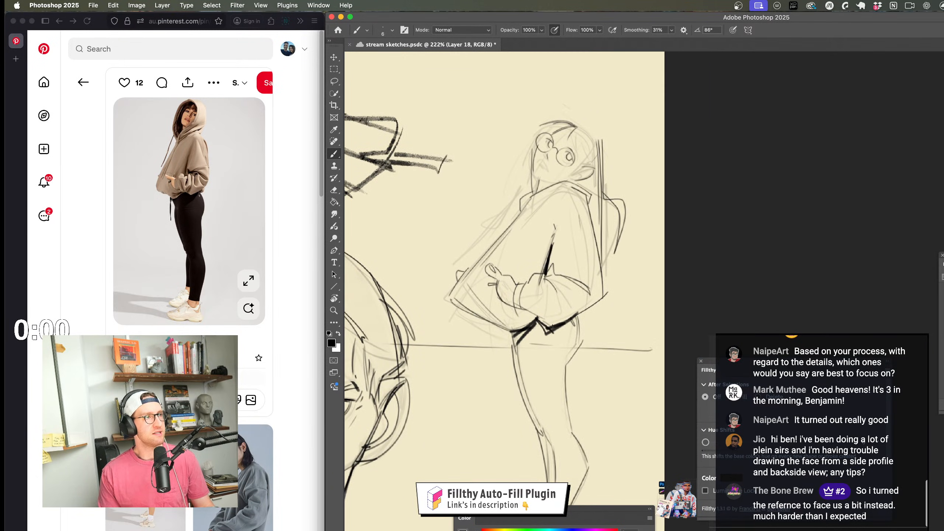
Step: Darken the pupils behind both glasses lenses and touch up the line under the chin
{"action": "scroll", "coordinate": [575, 150], "scroll_direction": "up", "scroll_amount": 3}
{"action": "left_click_drag", "start_coordinate": [562, 152], "coordinate": [573, 179]}
{"action": "key", "text": "ctrl+z"}
{"action": "scroll", "coordinate": [570, 192], "scroll_direction": "down", "scroll_amount": 5}
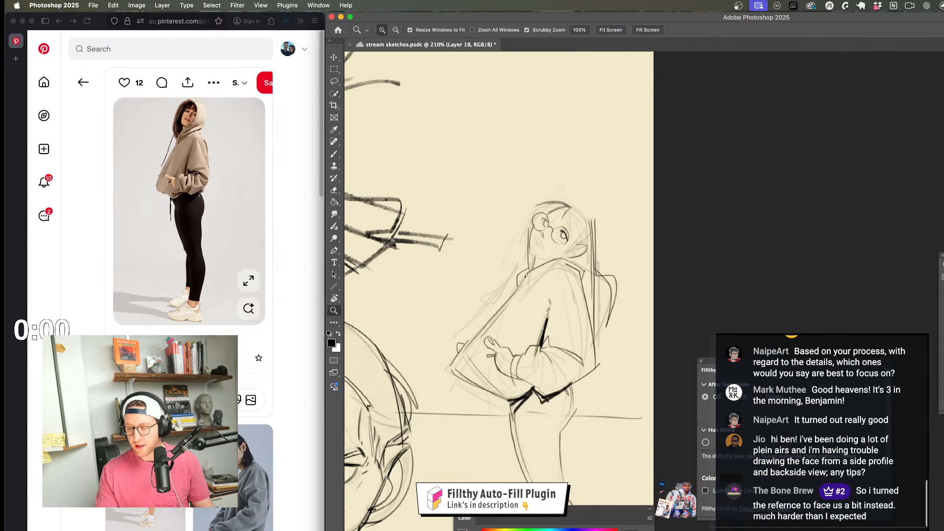
{"action": "scroll", "coordinate": [562, 211], "scroll_direction": "up", "scroll_amount": 5}
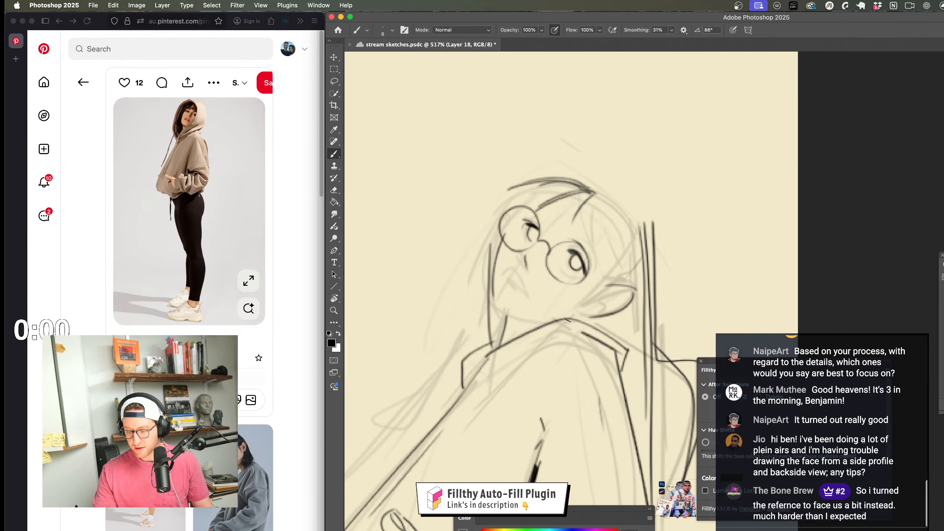
{"action": "left_click_drag", "start_coordinate": [568, 320], "coordinate": [520, 327]}
{"action": "left_click_drag", "start_coordinate": [620, 387], "coordinate": [625, 252]}
{"action": "left_click_drag", "start_coordinate": [592, 407], "coordinate": [592, 282]}
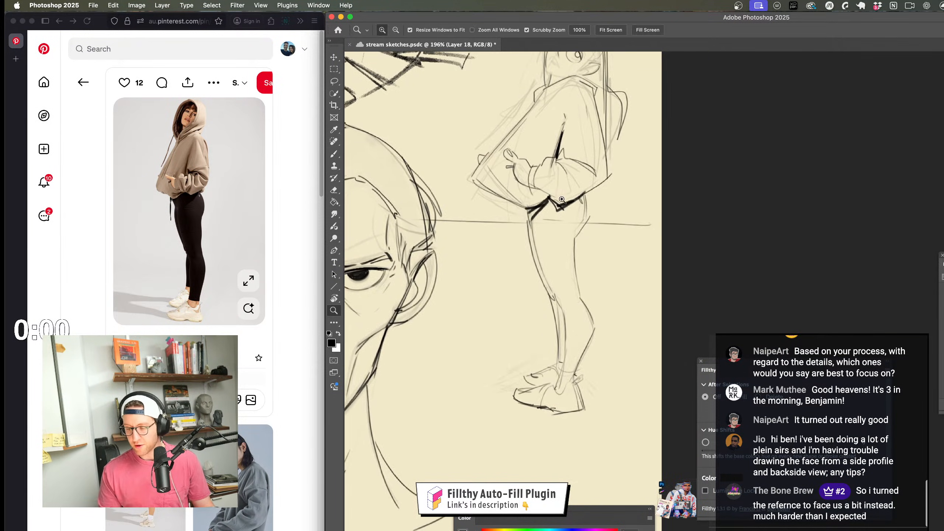
Step: Change the brush colour to red for perspective guides beside the figure
{"action": "scroll", "coordinate": [562, 200], "scroll_direction": "up", "scroll_amount": 3}
{"action": "key", "text": "b"}
{"action": "scroll", "coordinate": [402, 156], "scroll_direction": "down", "scroll_amount": 4}
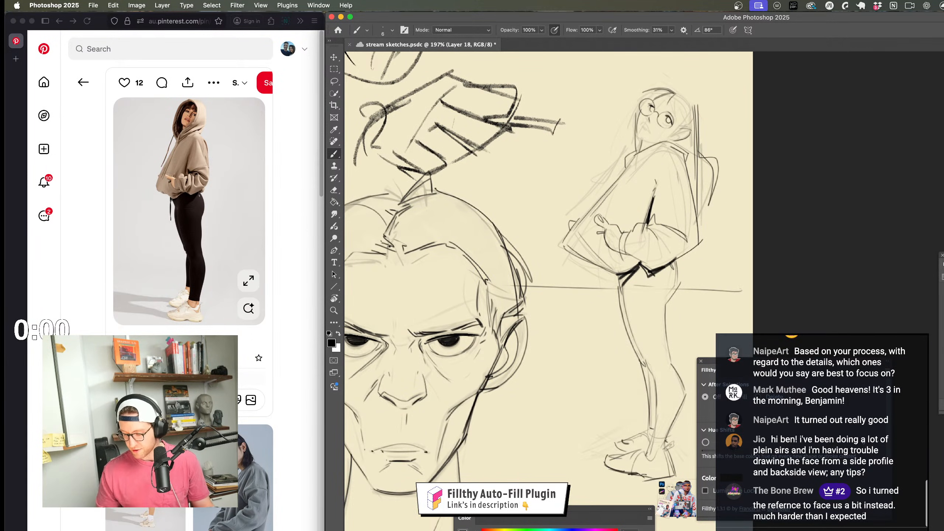
{"action": "scroll", "coordinate": [565, 369], "scroll_direction": "down", "scroll_amount": 2}
{"action": "left_click_drag", "start_coordinate": [565, 369], "coordinate": [565, 326]}
{"action": "left_click_drag", "start_coordinate": [589, 270], "coordinate": [599, 235]}
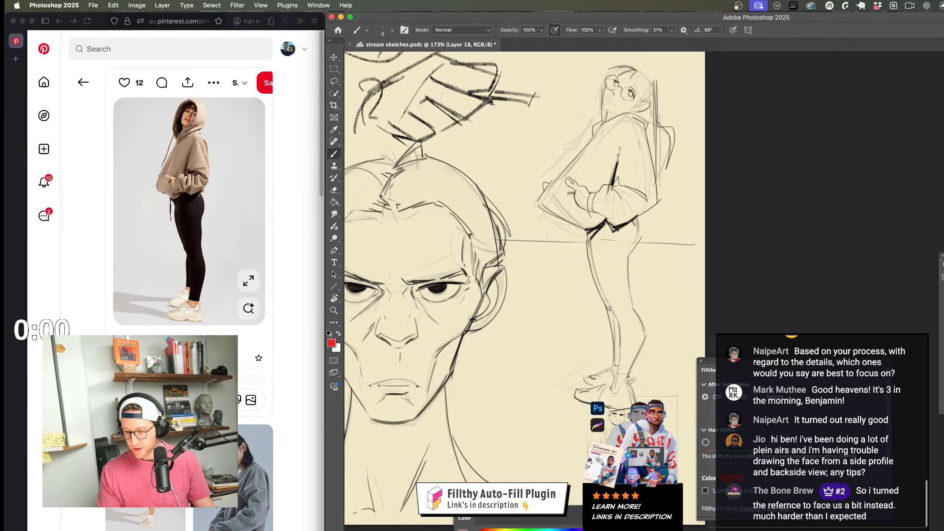
Step: Draw the red base of a tall box in perspective beside the feet, undoing the stray strokes
{"action": "left_click_drag", "start_coordinate": [493, 75], "coordinate": [492, 444]}
{"action": "key", "text": "ctrl+z"}
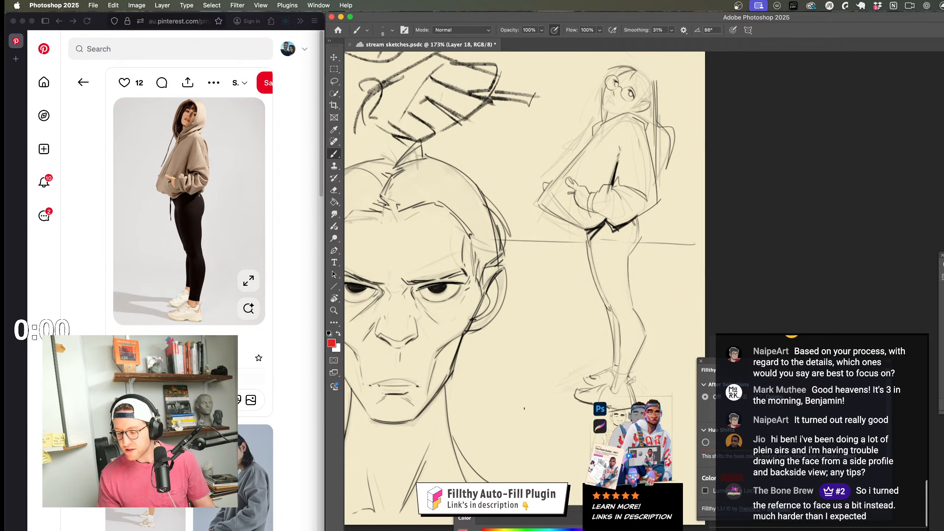
{"action": "left_click_drag", "start_coordinate": [496, 389], "coordinate": [557, 405]}
{"action": "key", "text": "super+z"}
{"action": "key", "text": "super+z"}
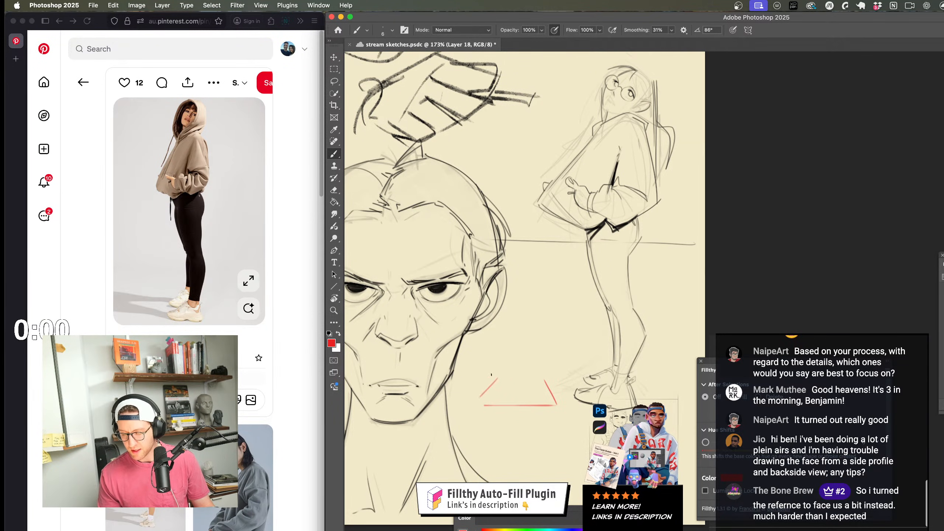
{"action": "key", "text": "super+z"}
Step: Draw the box's two front vertical edges in red from the base up to head height
{"action": "mouse_move", "coordinate": [497, 377]}
{"action": "left_mouse_down"}
{"action": "mouse_move", "coordinate": [549, 377]}
{"action": "mouse_move", "coordinate": [488, 407]}
{"action": "mouse_move", "coordinate": [482, 90]}
{"action": "left_mouse_up"}
{"action": "key", "text": "super+z"}
{"action": "left_click_drag", "start_coordinate": [558, 407], "coordinate": [557, 82]}
Step: Close the red box with a perspective top at head height and add its back vertical edges
{"action": "scroll", "coordinate": [525, 291], "scroll_direction": "up", "scroll_amount": 5}
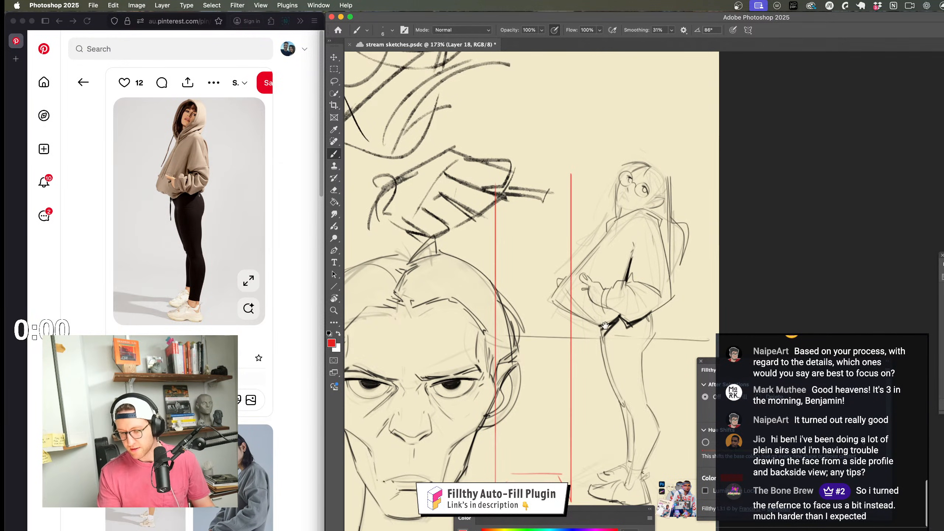
{"action": "scroll", "coordinate": [606, 326], "scroll_direction": "down", "scroll_amount": 3}
{"action": "left_click_drag", "start_coordinate": [500, 144], "coordinate": [571, 143]}
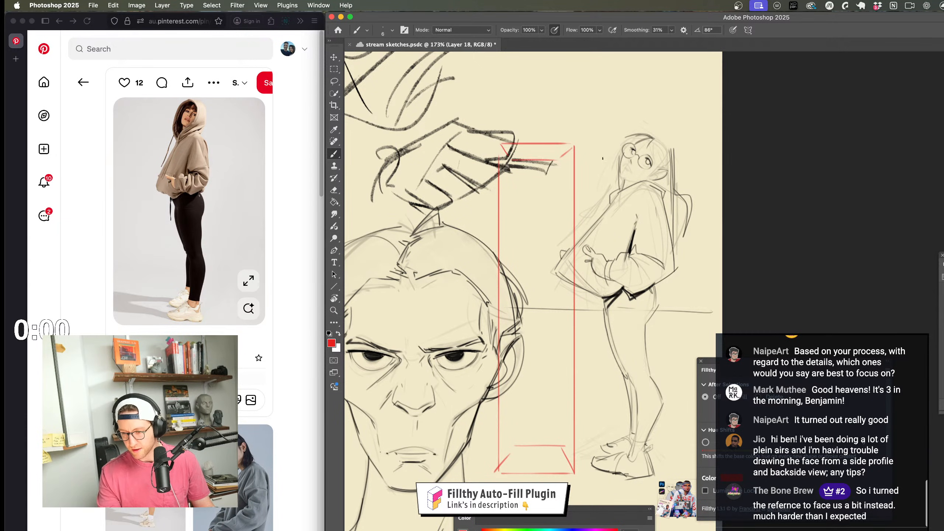
{"action": "scroll", "coordinate": [533, 290], "scroll_direction": "down", "scroll_amount": 2}
{"action": "left_click_drag", "start_coordinate": [514, 330], "coordinate": [515, 440]}
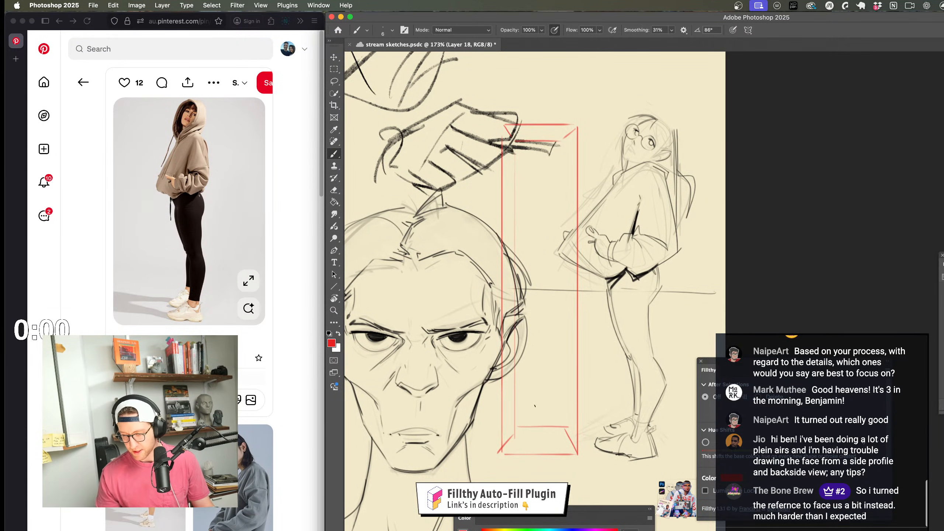
{"action": "mouse_move", "coordinate": [563, 144]}
{"action": "left_mouse_down"}
{"action": "mouse_move", "coordinate": [563, 427]}
{"action": "mouse_move", "coordinate": [544, 415]}
{"action": "left_mouse_up"}
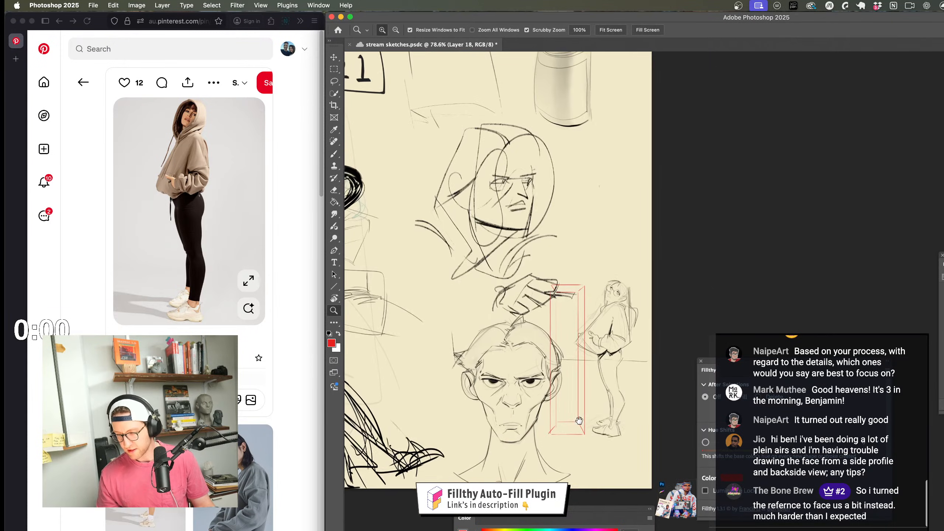
Step: Draw red cross-sections on the perspective box at waist height and at knee height
{"action": "mouse_move", "coordinate": [599, 379]}
{"action": "left_mouse_down"}
{"action": "mouse_move", "coordinate": [580, 341]}
{"action": "mouse_move", "coordinate": [622, 255]}
{"action": "left_mouse_up"}
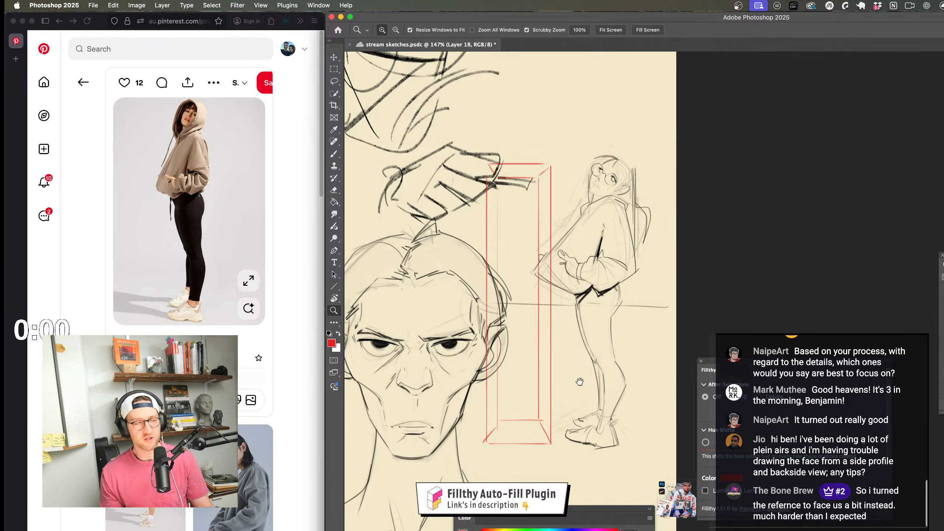
{"action": "left_click_drag", "start_coordinate": [579, 382], "coordinate": [578, 366]}
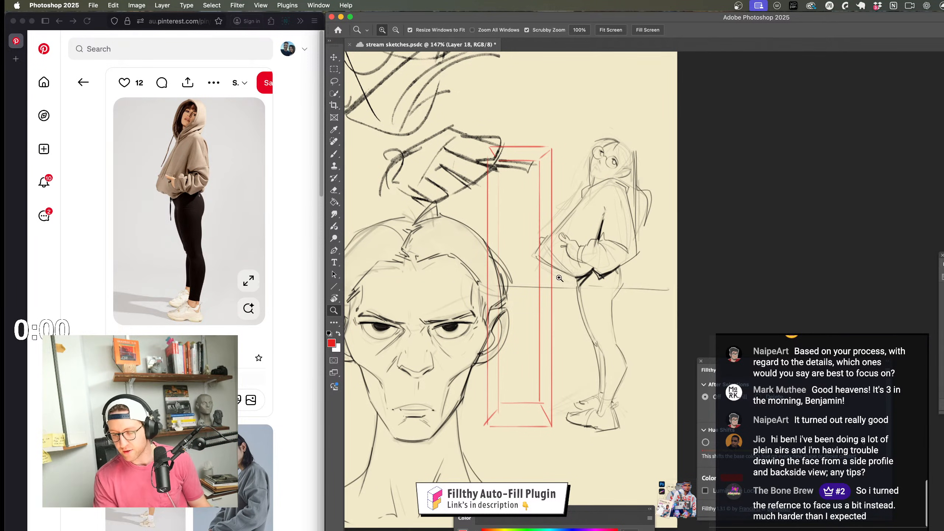
{"action": "left_click", "coordinate": [546, 284]}
{"action": "key", "text": "b"}
{"action": "mouse_move", "coordinate": [466, 284]}
{"action": "left_mouse_down"}
{"action": "mouse_move", "coordinate": [555, 283]}
{"action": "mouse_move", "coordinate": [578, 256]}
{"action": "left_mouse_up"}
{"action": "left_click_drag", "start_coordinate": [493, 364], "coordinate": [558, 363]}
{"action": "key", "text": "super+z"}
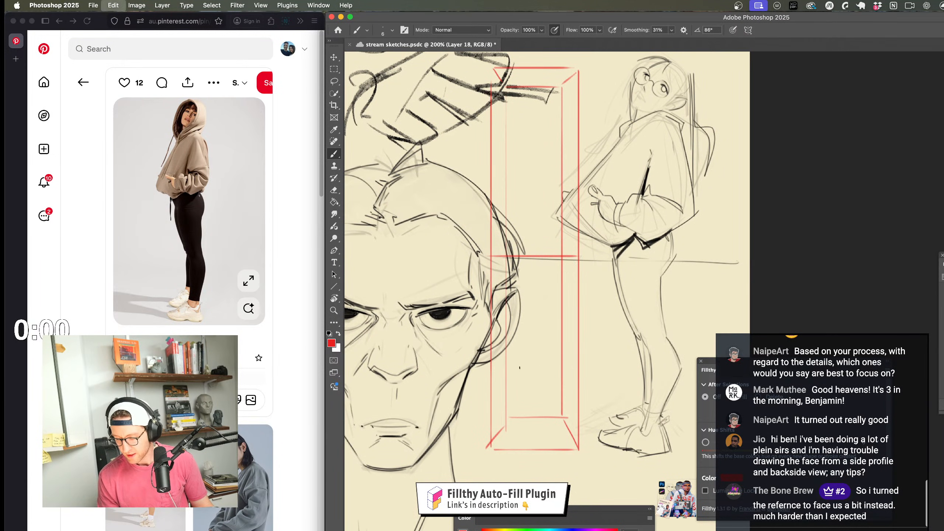
{"action": "left_click_drag", "start_coordinate": [491, 369], "coordinate": [562, 370]}
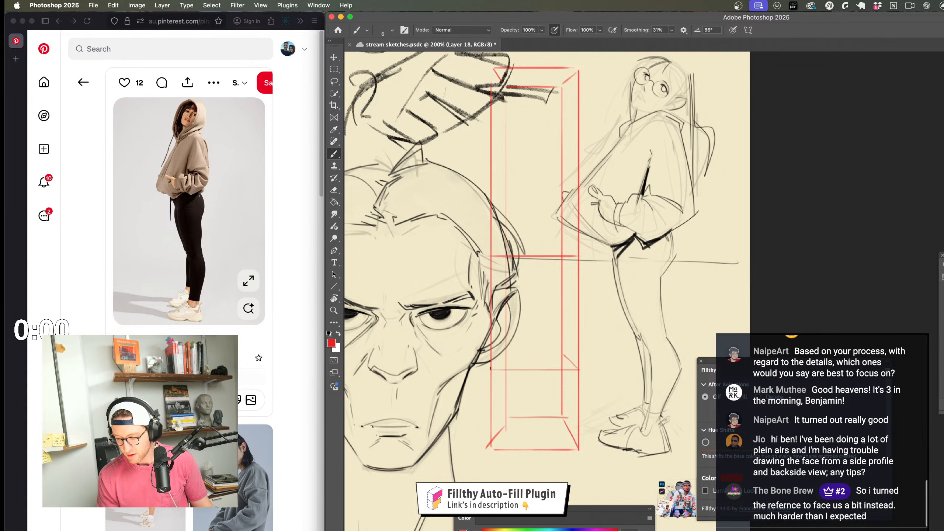
Step: Draw a red cross-section around the box at chest height, with its side edges receding below the front edge
{"action": "scroll", "coordinate": [575, 380], "scroll_direction": "up", "scroll_amount": 3}
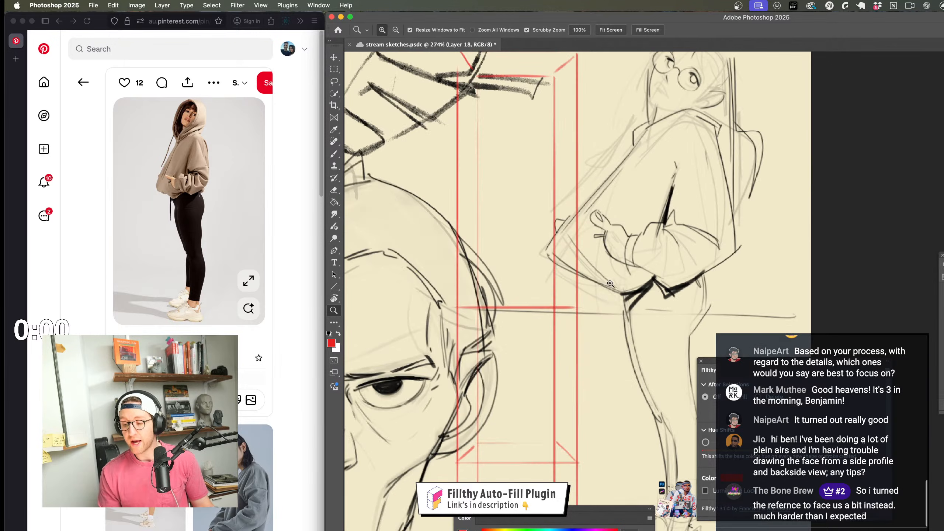
{"action": "left_click_drag", "start_coordinate": [577, 159], "coordinate": [490, 159]}
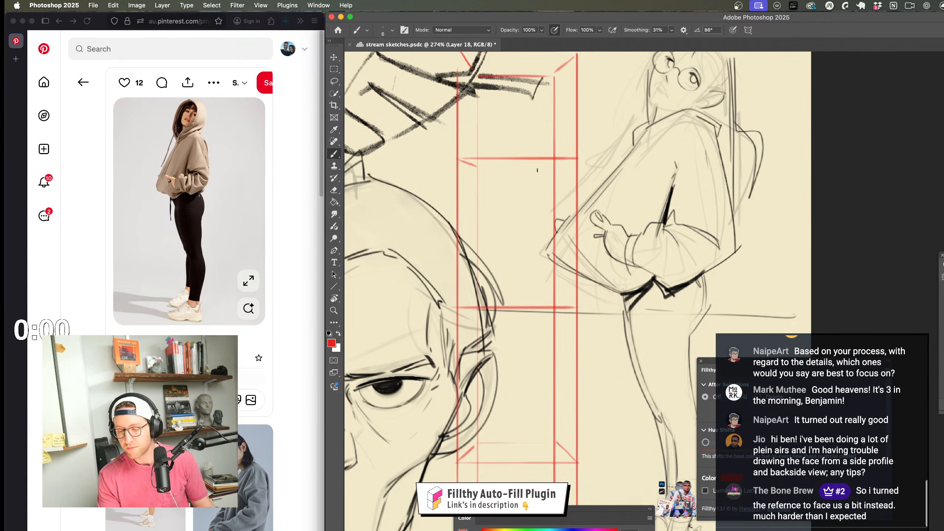
{"action": "key", "text": "z"}
{"action": "left_click_drag", "start_coordinate": [538, 245], "coordinate": [502, 269]}
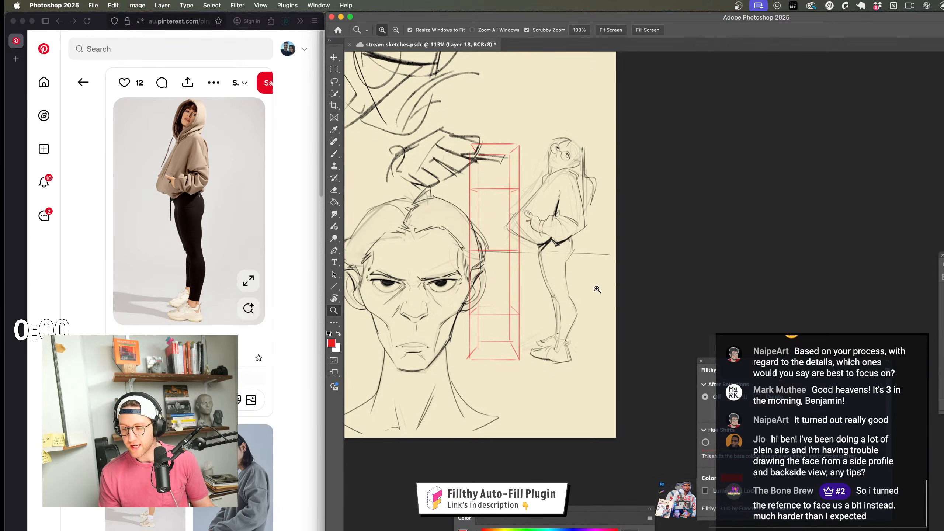
{"action": "scroll", "coordinate": [574, 224], "scroll_direction": "up", "scroll_amount": 6}
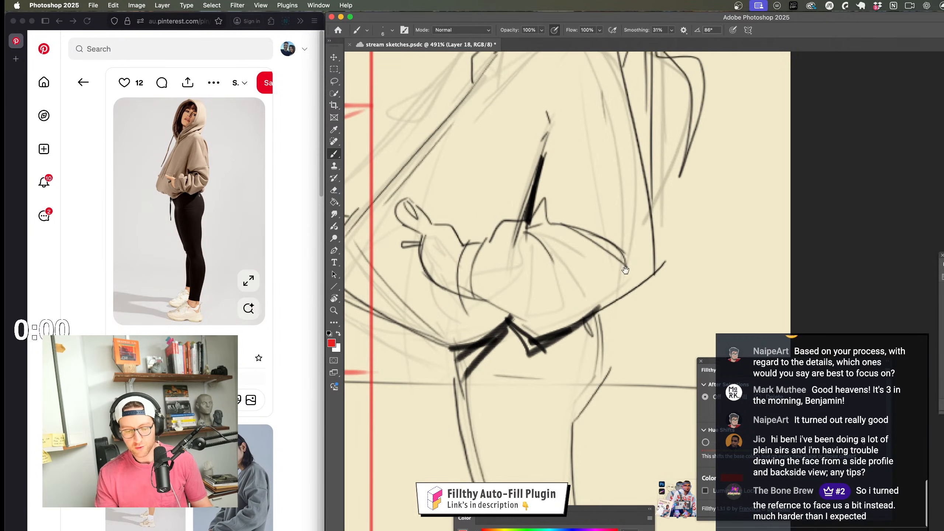
{"action": "left_click_drag", "start_coordinate": [607, 273], "coordinate": [583, 326]}
{"action": "left_click_drag", "start_coordinate": [538, 260], "coordinate": [621, 217]}
{"action": "key", "text": "z"}
{"action": "mouse_move", "coordinate": [695, 249]}
{"action": "left_mouse_down"}
{"action": "mouse_move", "coordinate": [654, 249]}
{"action": "mouse_move", "coordinate": [695, 249]}
{"action": "left_mouse_up"}
{"action": "key", "text": "super+z"}
{"action": "key", "text": "b"}
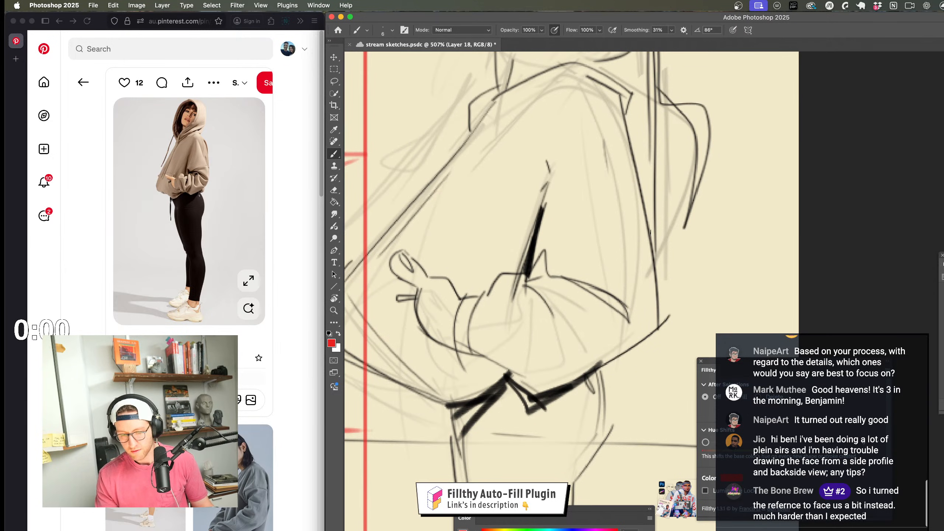
{"action": "key", "text": "z"}
{"action": "left_click_drag", "start_coordinate": [604, 347], "coordinate": [561, 346]}
{"action": "key", "text": "b"}
{"action": "mouse_move", "coordinate": [595, 327]}
{"action": "left_mouse_down"}
{"action": "mouse_move", "coordinate": [601, 288]}
{"action": "mouse_move", "coordinate": [583, 279]}
{"action": "left_mouse_up"}
{"action": "key", "text": "z"}
{"action": "left_click_drag", "start_coordinate": [643, 396], "coordinate": [602, 355]}
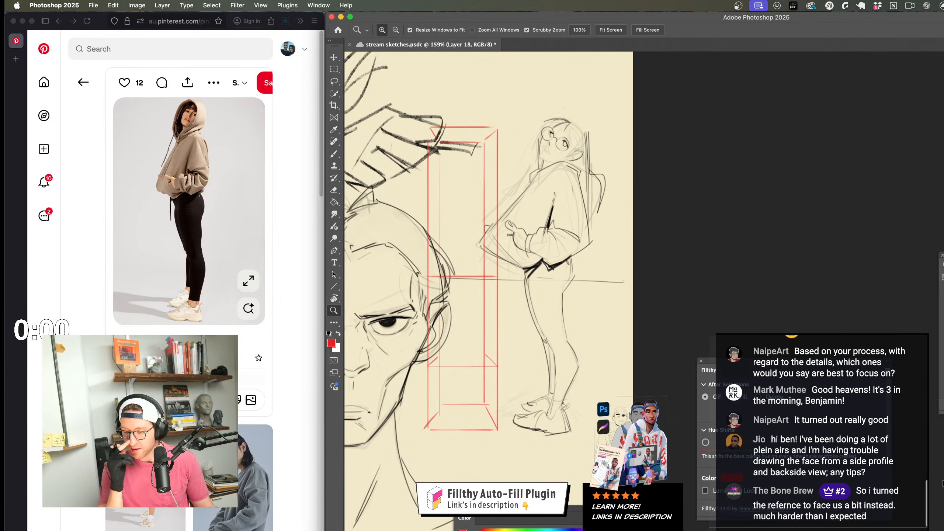
Step: Undo the red box strokes back to the base outline beside the feet
{"action": "key", "text": "super+z"}
{"action": "key", "text": "super+z"}
{"action": "key", "text": "super+z"}
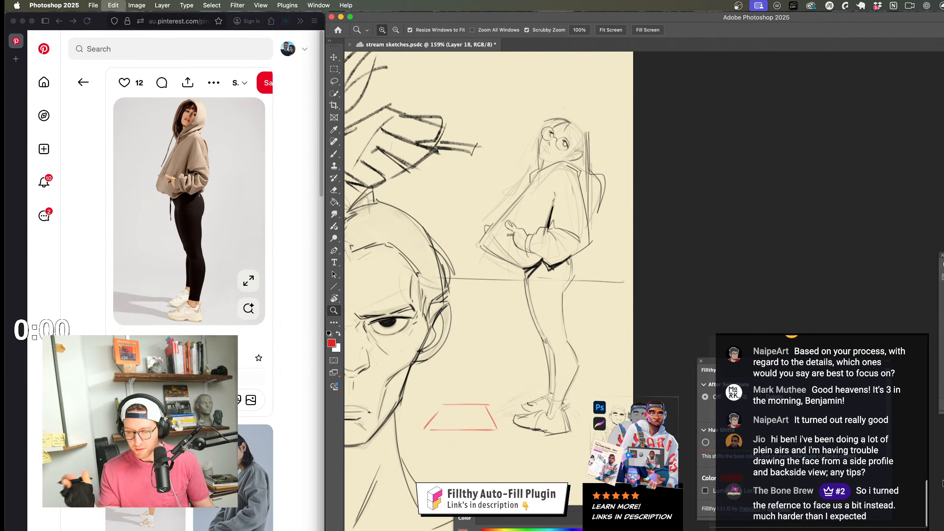
Step: Reset the brush colour to black and reduce the brush size to 3 for detailing the hoodie sleeve
{"action": "scroll", "coordinate": [559, 260], "scroll_direction": "up", "scroll_amount": 5}
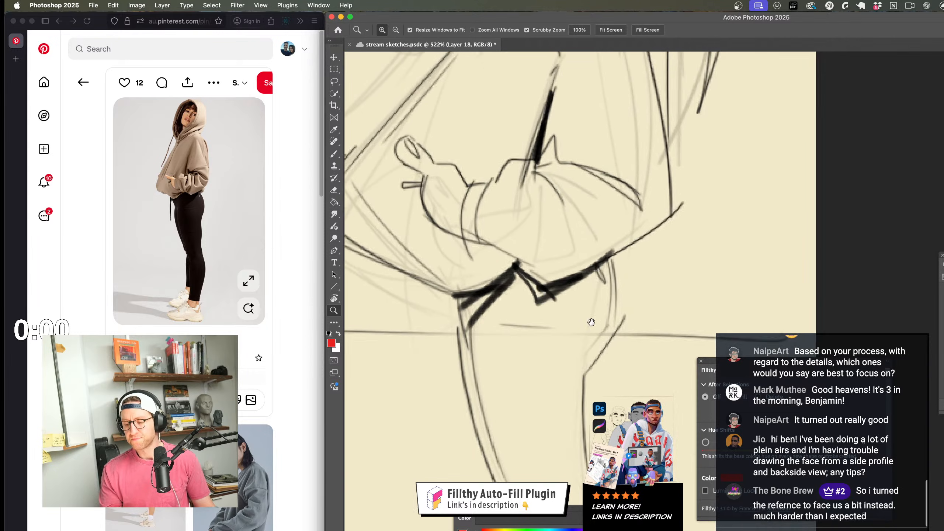
{"action": "mouse_move", "coordinate": [591, 322]}
{"action": "left_mouse_down"}
{"action": "mouse_move", "coordinate": [568, 348]}
{"action": "mouse_move", "coordinate": [554, 449]}
{"action": "left_mouse_up"}
{"action": "key", "text": "b"}
{"action": "key", "text": "d"}
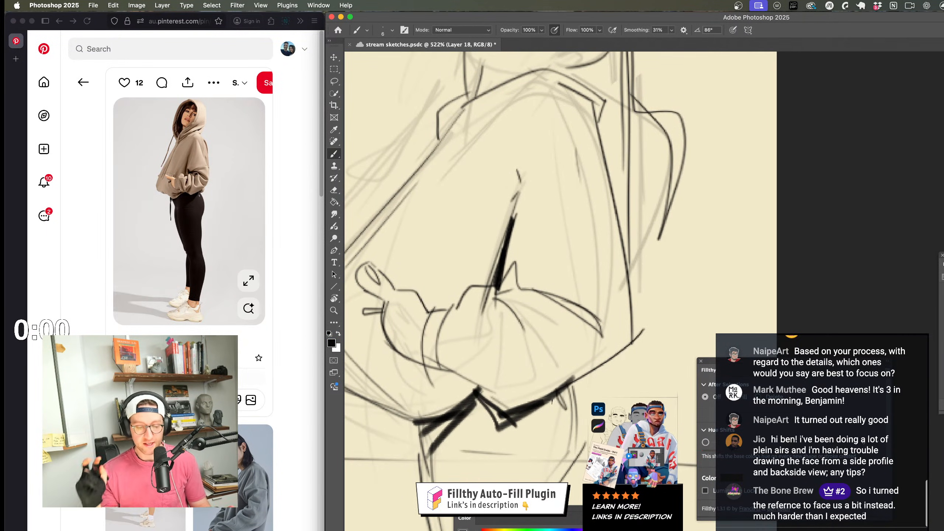
{"action": "left_click_drag", "start_coordinate": [545, 269], "coordinate": [539, 269]}
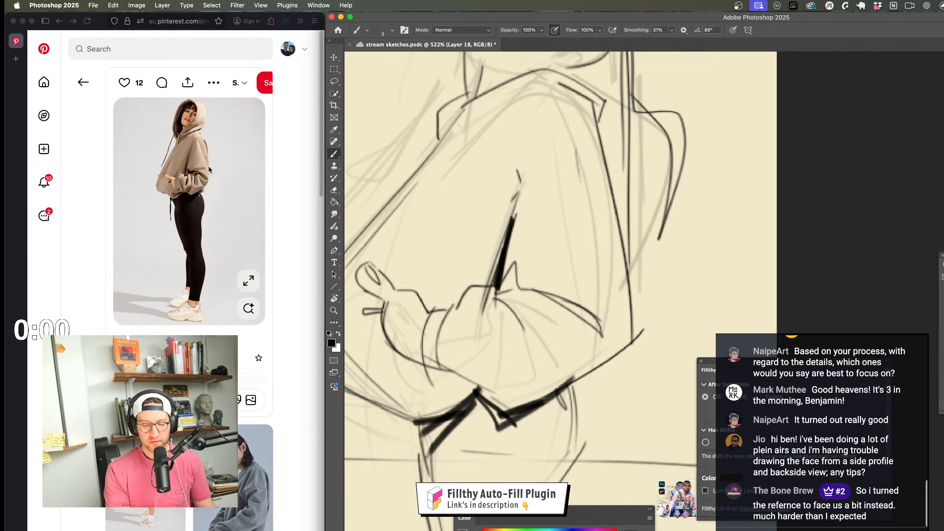
Step: Try a downward-bowing contour line across the upper sleeve, from the back edge to the elbow fold
{"action": "left_click_drag", "start_coordinate": [609, 253], "coordinate": [524, 288]}
{"action": "scroll", "coordinate": [613, 334], "scroll_direction": "down", "scroll_amount": 5}
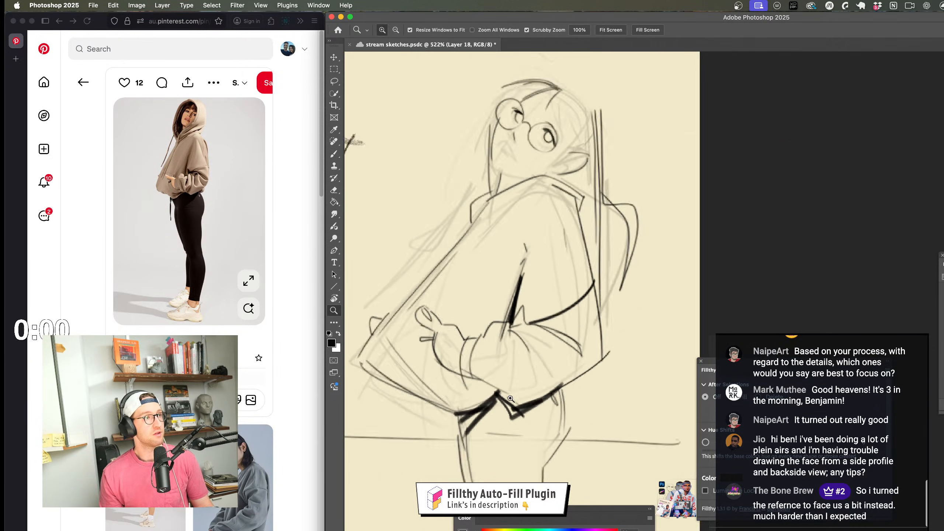
{"action": "scroll", "coordinate": [613, 335], "scroll_direction": "up", "scroll_amount": 6}
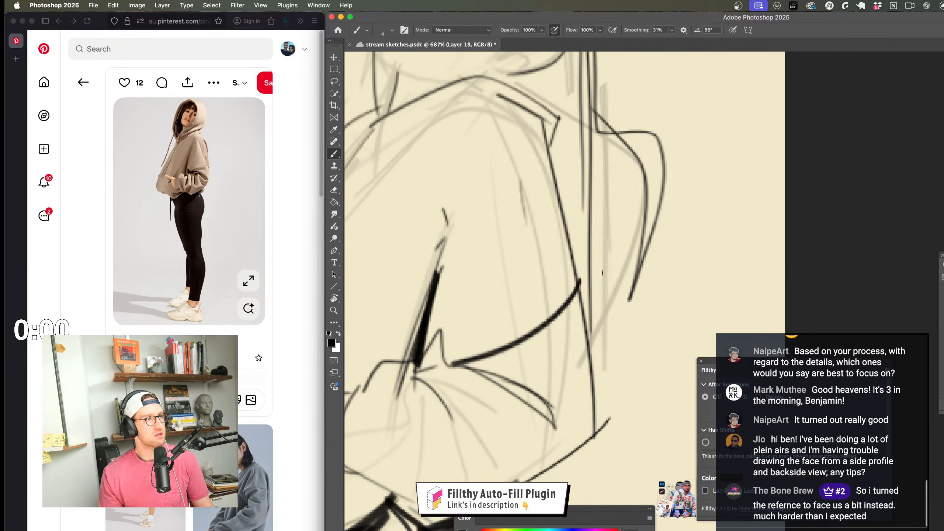
{"action": "key", "text": "super+z"}
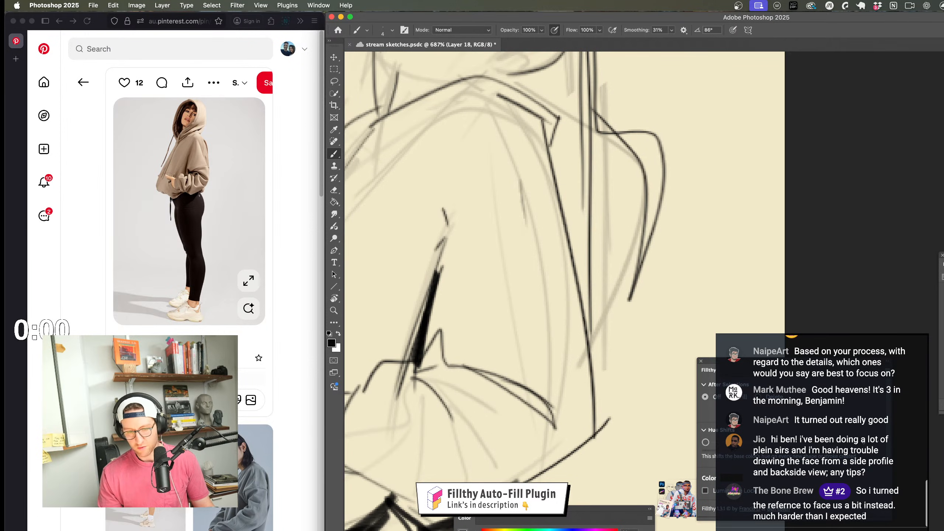
{"action": "mouse_move", "coordinate": [584, 306]}
{"action": "left_mouse_down"}
{"action": "mouse_move", "coordinate": [526, 315]}
{"action": "mouse_move", "coordinate": [453, 369]}
{"action": "mouse_move", "coordinate": [580, 324]}
{"action": "mouse_move", "coordinate": [476, 344]}
{"action": "left_mouse_up"}
{"action": "key", "text": "super+z"}
{"action": "key", "text": "super+z"}
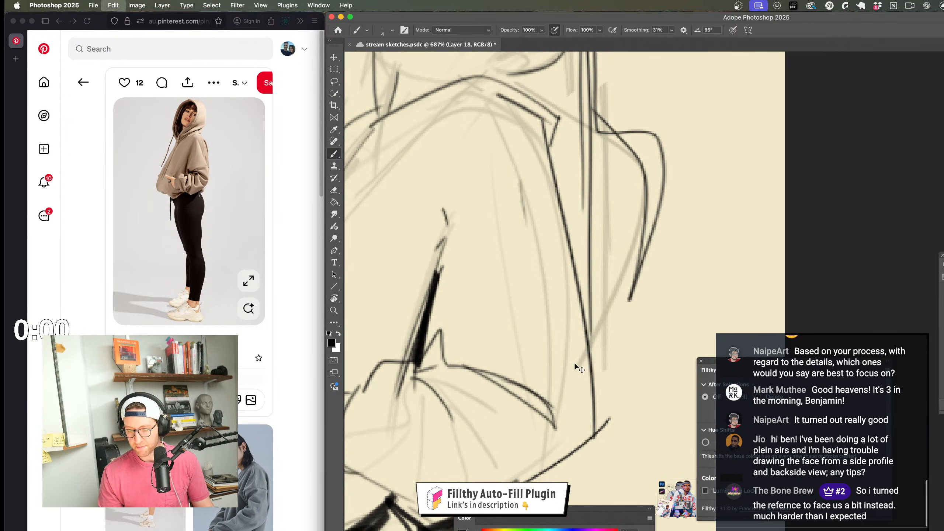
Step: Draw a cylinder over the upper arm with an ellipse at the elbow, and try cross-contours bowing down and up
{"action": "mouse_move", "coordinate": [586, 411]}
{"action": "left_mouse_down"}
{"action": "mouse_move", "coordinate": [587, 389]}
{"action": "mouse_move", "coordinate": [539, 479]}
{"action": "mouse_move", "coordinate": [528, 380]}
{"action": "left_mouse_up"}
{"action": "left_click_drag", "start_coordinate": [554, 235], "coordinate": [600, 385]}
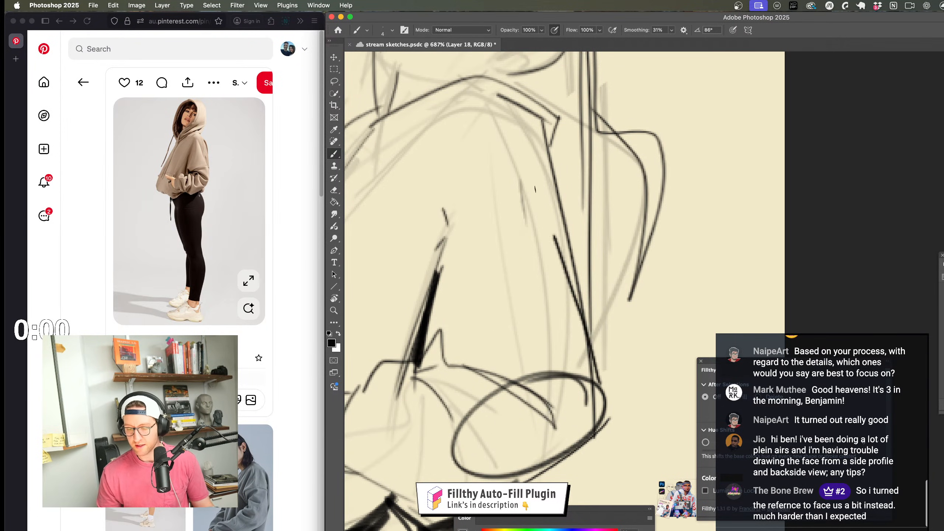
{"action": "mouse_move", "coordinate": [535, 189]}
{"action": "left_mouse_down"}
{"action": "mouse_move", "coordinate": [497, 131]}
{"action": "mouse_move", "coordinate": [414, 170]}
{"action": "mouse_move", "coordinate": [465, 473]}
{"action": "left_mouse_up"}
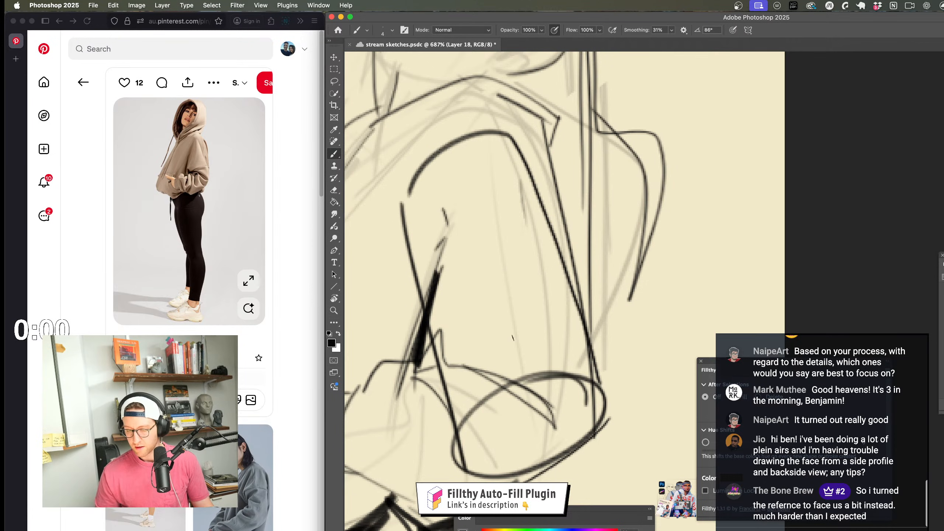
{"action": "mouse_move", "coordinate": [423, 310]}
{"action": "left_mouse_down"}
{"action": "mouse_move", "coordinate": [476, 330]}
{"action": "mouse_move", "coordinate": [568, 274]}
{"action": "left_mouse_up"}
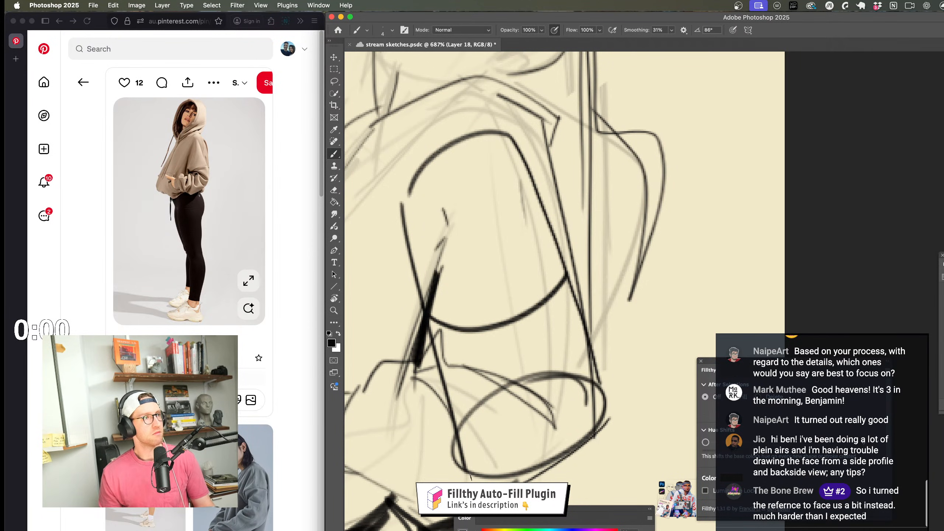
{"action": "key", "text": "ctrl+z"}
{"action": "mouse_move", "coordinate": [587, 318]}
{"action": "left_mouse_down"}
{"action": "mouse_move", "coordinate": [561, 273]}
{"action": "mouse_move", "coordinate": [433, 370]}
{"action": "left_mouse_up"}
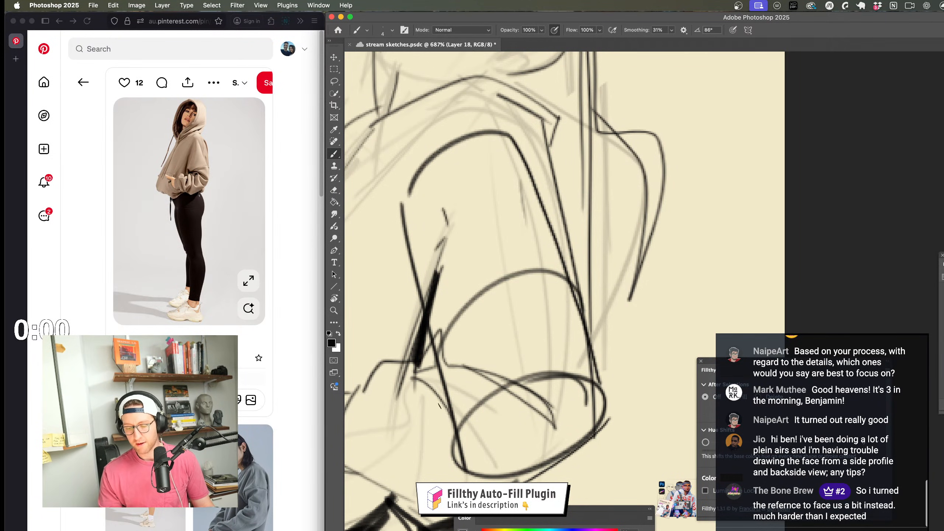
Step: Undo the cylinder construction over the sleeve
{"action": "key", "text": "z"}
{"action": "left_click_drag", "start_coordinate": [585, 407], "coordinate": [549, 356]}
{"action": "key", "text": "b"}
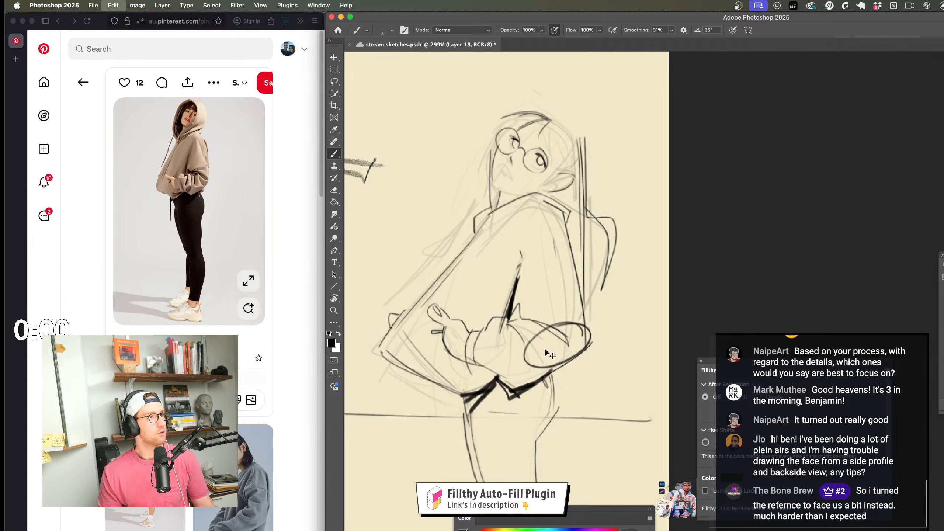
{"action": "scroll", "coordinate": [558, 309], "scroll_direction": "up", "scroll_amount": 6}
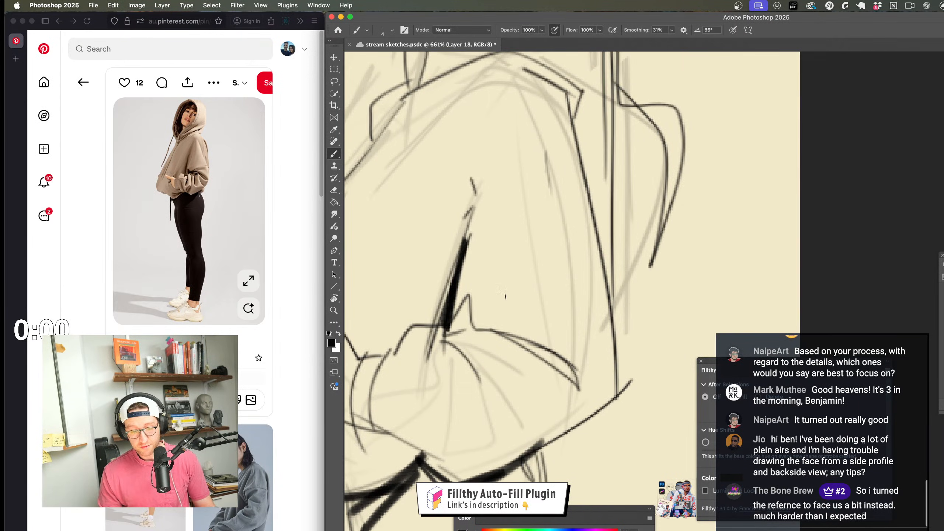
{"action": "mouse_move", "coordinate": [482, 318]}
{"action": "left_mouse_down"}
{"action": "mouse_move", "coordinate": [610, 278]}
{"action": "mouse_move", "coordinate": [617, 286]}
{"action": "mouse_move", "coordinate": [591, 267]}
{"action": "mouse_move", "coordinate": [538, 274]}
{"action": "mouse_move", "coordinate": [477, 322]}
{"action": "left_mouse_up"}
{"action": "key", "text": "ctrl+z"}
{"action": "key", "text": "ctrl+z"}
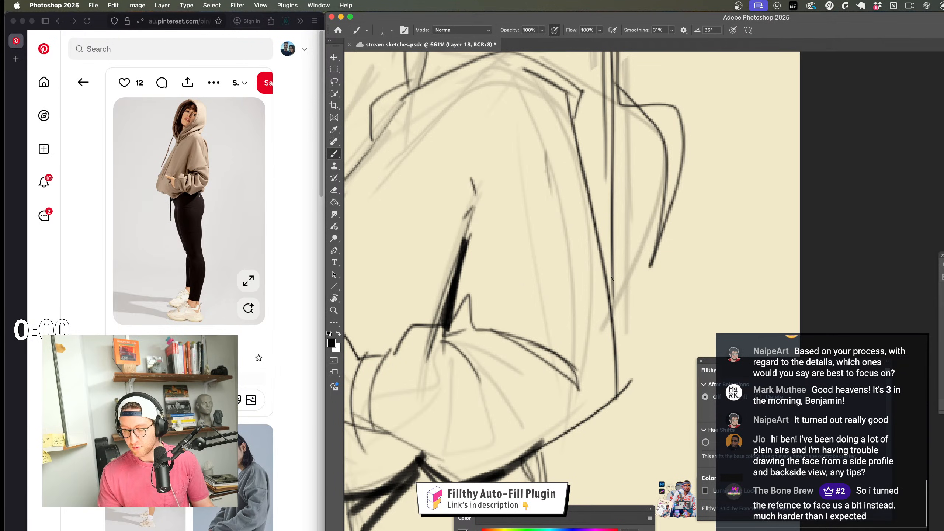
Step: Draw an upward-bowing contour line across the lower sleeve and a long fold line running down from the shoulder
{"action": "left_click_drag", "start_coordinate": [572, 263], "coordinate": [496, 302]}
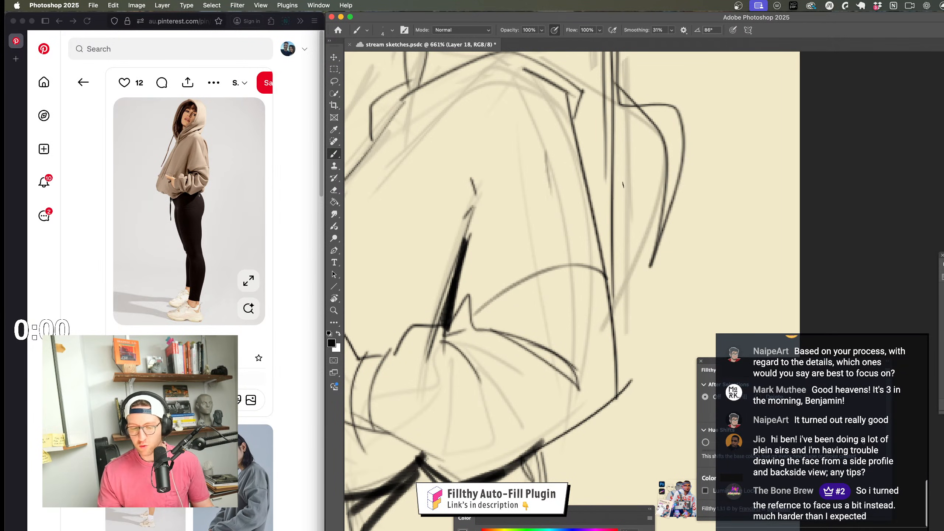
{"action": "mouse_move", "coordinate": [610, 217]}
{"action": "left_mouse_down"}
{"action": "mouse_move", "coordinate": [547, 238]}
{"action": "mouse_move", "coordinate": [541, 229]}
{"action": "mouse_move", "coordinate": [622, 262]}
{"action": "left_mouse_up"}
{"action": "left_click_drag", "start_coordinate": [516, 182], "coordinate": [497, 273]}
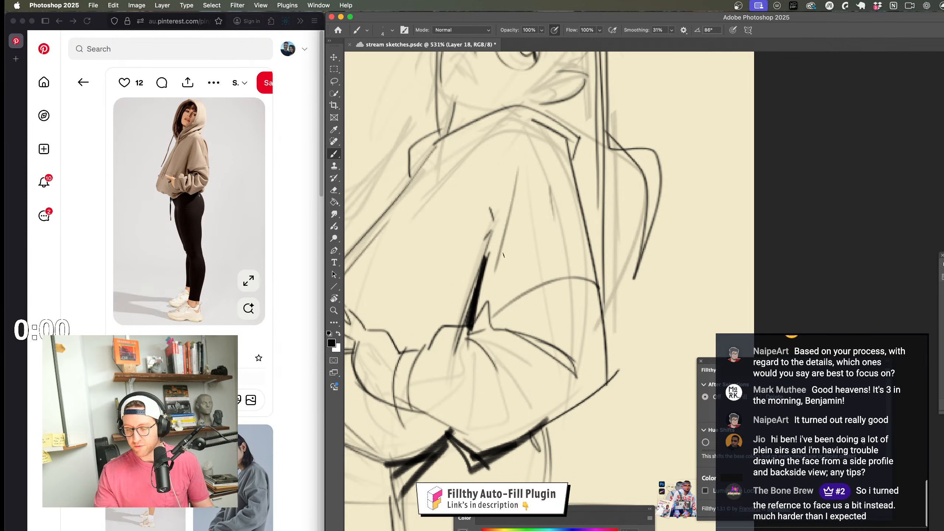
{"action": "left_click_drag", "start_coordinate": [526, 141], "coordinate": [508, 234]}
Step: Add a light curved contour on the hoodie front above the hand and a short stroke beside the neck
{"action": "mouse_move", "coordinate": [512, 350]}
{"action": "left_mouse_down"}
{"action": "mouse_move", "coordinate": [465, 351]}
{"action": "mouse_move", "coordinate": [527, 335]}
{"action": "mouse_move", "coordinate": [513, 283]}
{"action": "mouse_move", "coordinate": [539, 305]}
{"action": "mouse_move", "coordinate": [565, 282]}
{"action": "left_mouse_up"}
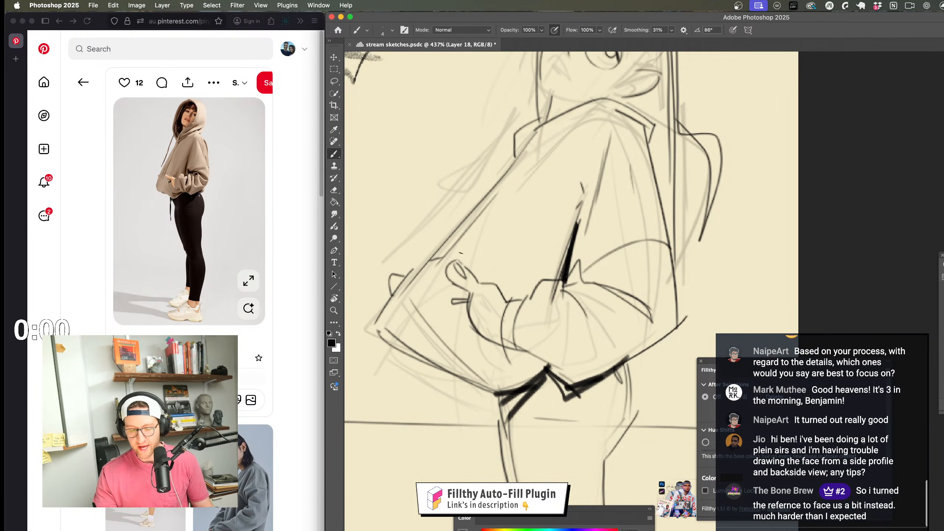
{"action": "left_click_drag", "start_coordinate": [437, 254], "coordinate": [425, 259]}
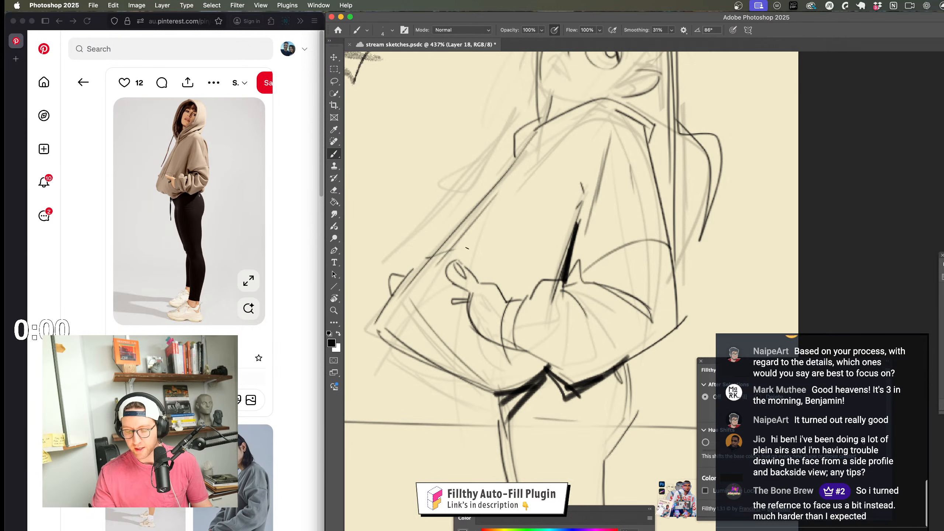
{"action": "left_click_drag", "start_coordinate": [602, 285], "coordinate": [580, 316]}
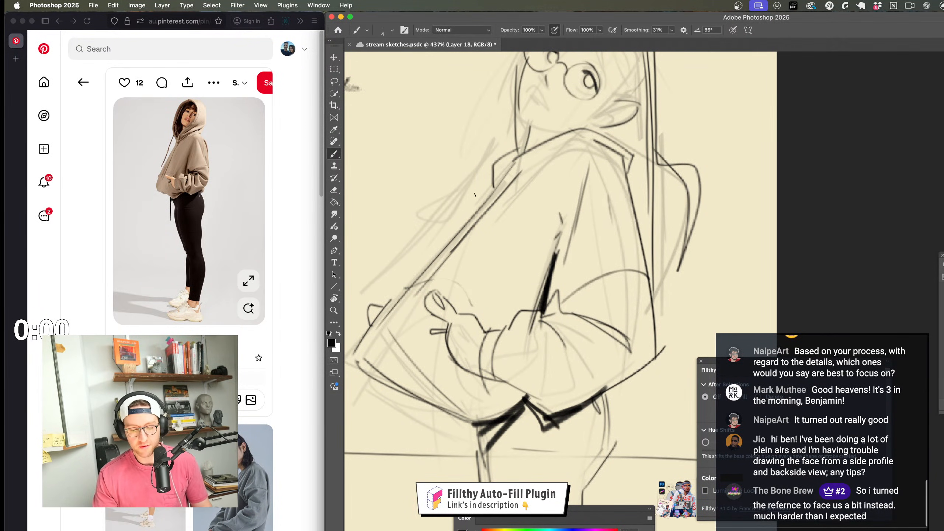
{"action": "left_click_drag", "start_coordinate": [508, 158], "coordinate": [497, 203]}
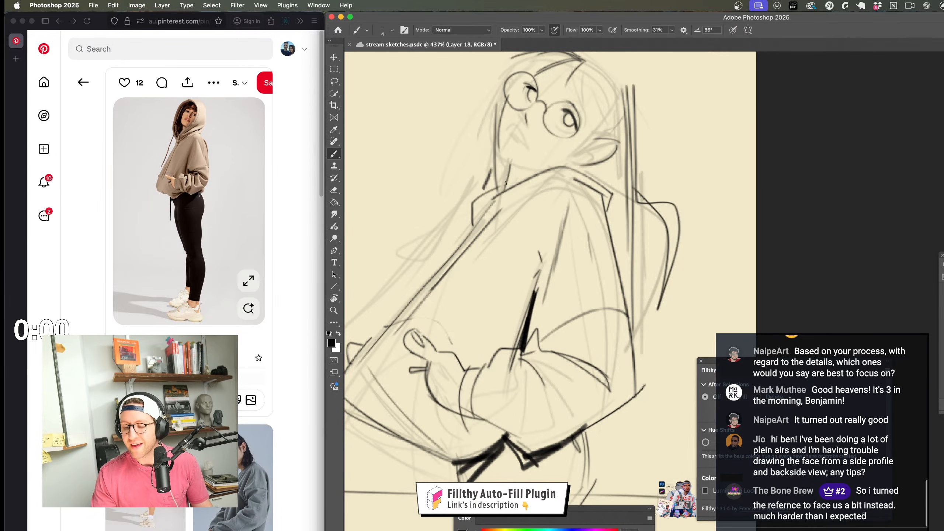
{"action": "left_click_drag", "start_coordinate": [523, 281], "coordinate": [517, 301]}
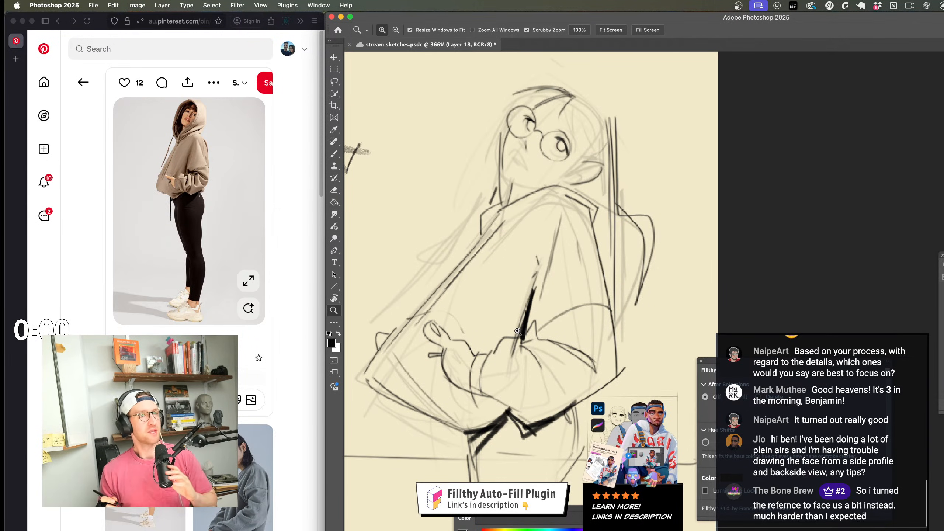
{"action": "key", "text": "b"}
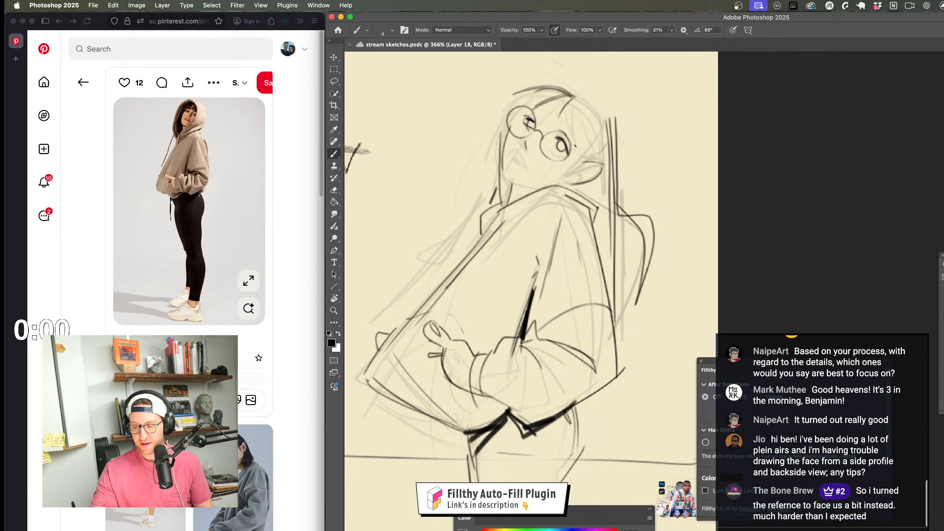
{"action": "key", "text": "cmd+z"}
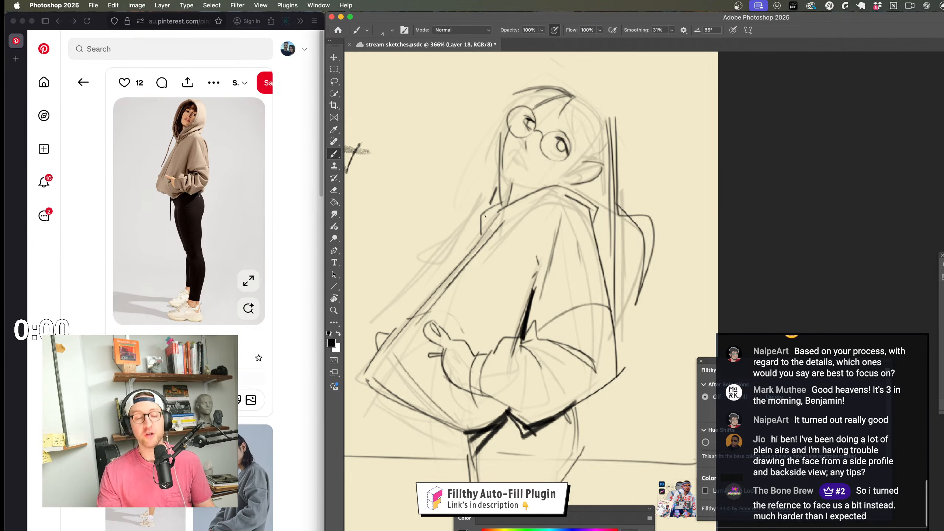
{"action": "key", "text": "z"}
{"action": "left_click_drag", "start_coordinate": [485, 216], "coordinate": [518, 304]}
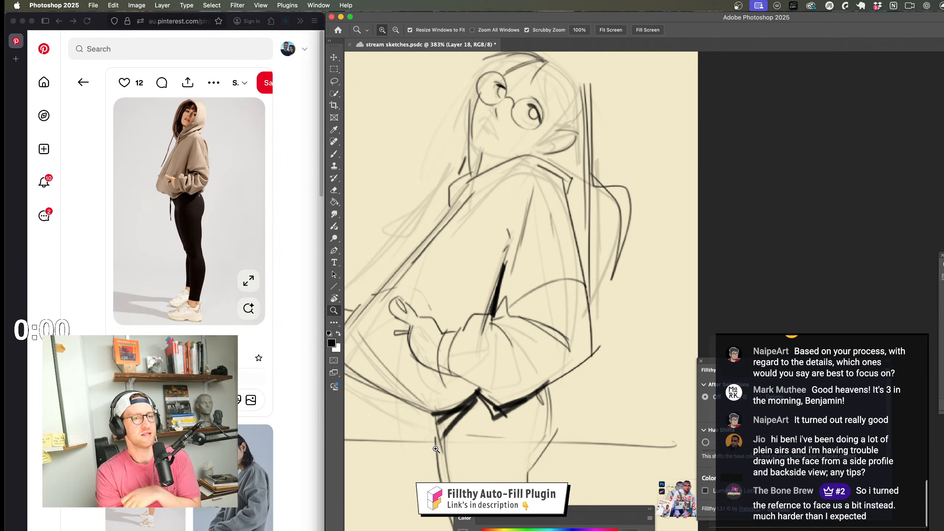
Step: Draw long straight hair strands falling behind the woman's ear, undoing and redrawing the outer strand
{"action": "left_click_drag", "start_coordinate": [543, 369], "coordinate": [566, 367]}
{"action": "key", "text": "b"}
{"action": "mouse_move", "coordinate": [491, 205]}
{"action": "left_mouse_down"}
{"action": "mouse_move", "coordinate": [559, 176]}
{"action": "mouse_move", "coordinate": [599, 197]}
{"action": "left_mouse_up"}
{"action": "key", "text": "z"}
{"action": "left_click_drag", "start_coordinate": [614, 353], "coordinate": [560, 356]}
{"action": "key", "text": "b"}
{"action": "left_click_drag", "start_coordinate": [662, 287], "coordinate": [653, 260]}
{"action": "key", "text": "z"}
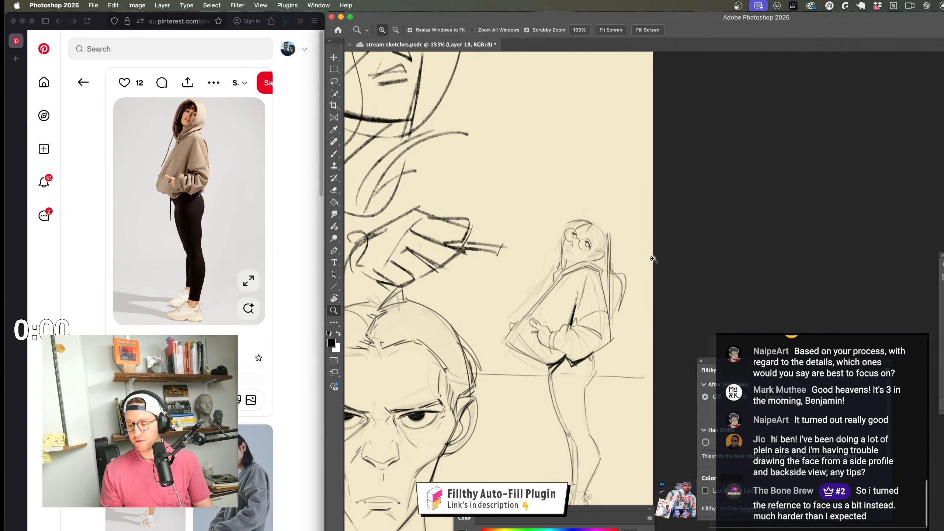
{"action": "left_click_drag", "start_coordinate": [597, 231], "coordinate": [654, 258]}
{"action": "key", "text": "b"}
{"action": "left_click_drag", "start_coordinate": [633, 228], "coordinate": [649, 403]}
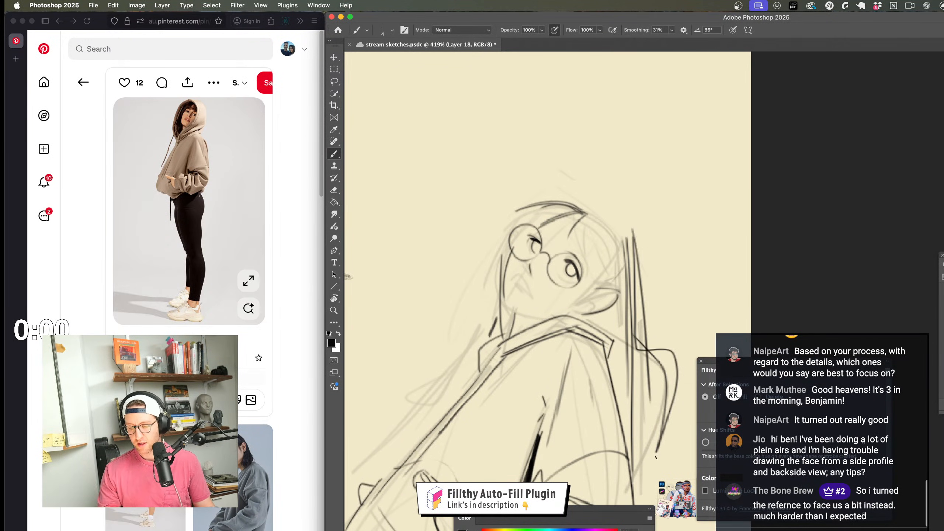
{"action": "key", "text": "super+z"}
{"action": "left_click_drag", "start_coordinate": [635, 246], "coordinate": [638, 313]}
Step: Darken the curved back of the woman's head from the crown down to the long hair strands
{"action": "key", "text": "z"}
{"action": "mouse_move", "coordinate": [647, 363]}
{"action": "left_mouse_down"}
{"action": "mouse_move", "coordinate": [636, 313]}
{"action": "mouse_move", "coordinate": [647, 363]}
{"action": "mouse_move", "coordinate": [608, 403]}
{"action": "left_mouse_up"}
{"action": "scroll", "coordinate": [643, 348], "scroll_direction": "down", "scroll_amount": 5}
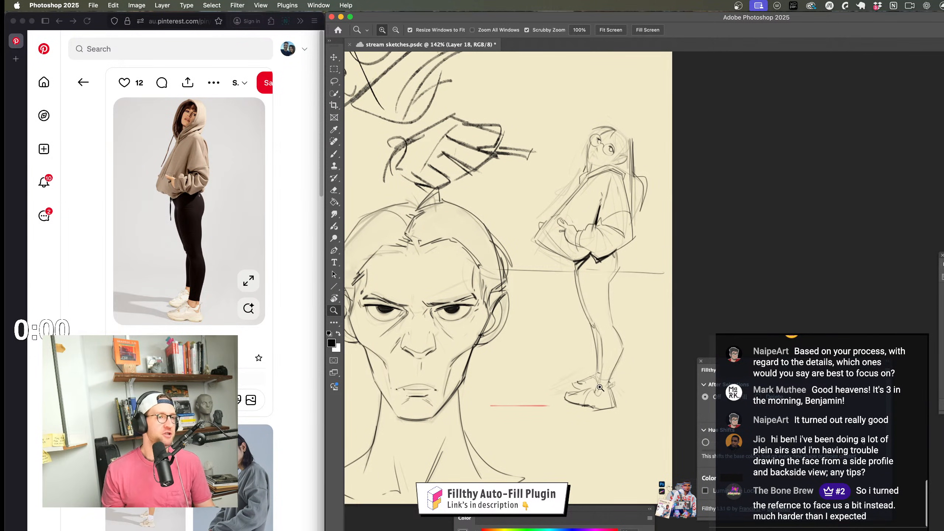
{"action": "scroll", "coordinate": [568, 419], "scroll_direction": "right", "scroll_amount": 3}
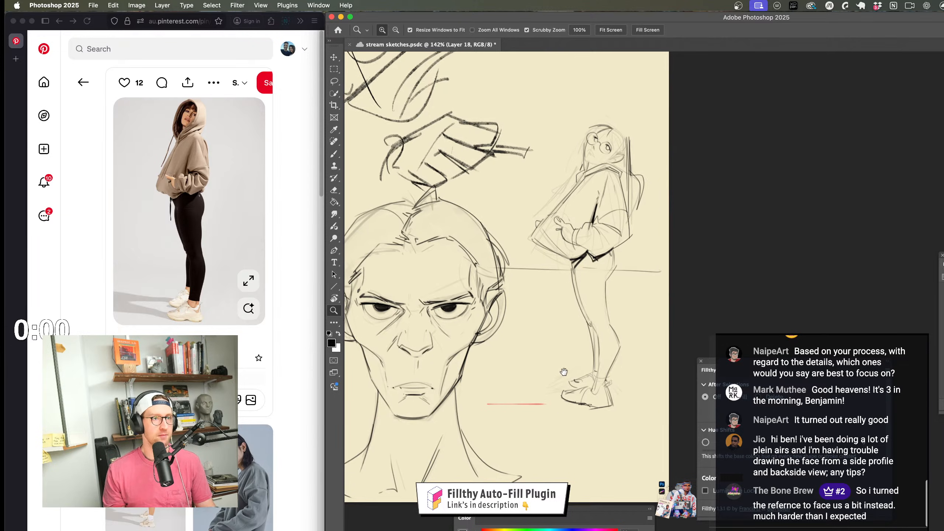
{"action": "left_click_drag", "start_coordinate": [546, 333], "coordinate": [554, 335]}
{"action": "mouse_move", "coordinate": [553, 358]}
{"action": "left_mouse_down"}
{"action": "mouse_move", "coordinate": [542, 365]}
{"action": "mouse_move", "coordinate": [524, 461]}
{"action": "left_mouse_up"}
{"action": "mouse_move", "coordinate": [587, 210]}
{"action": "left_mouse_down"}
{"action": "mouse_move", "coordinate": [627, 240]}
{"action": "mouse_move", "coordinate": [595, 203]}
{"action": "left_mouse_up"}
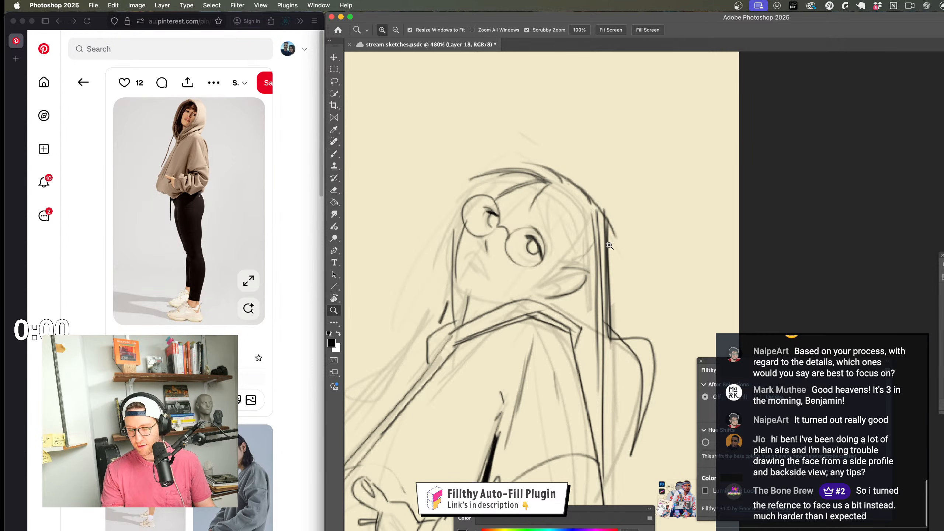
{"action": "left_click_drag", "start_coordinate": [605, 279], "coordinate": [554, 286]}
{"action": "left_click_drag", "start_coordinate": [591, 341], "coordinate": [595, 265]}
{"action": "mouse_move", "coordinate": [503, 344]}
{"action": "left_mouse_down"}
{"action": "mouse_move", "coordinate": [536, 340]}
{"action": "mouse_move", "coordinate": [539, 260]}
{"action": "left_mouse_up"}
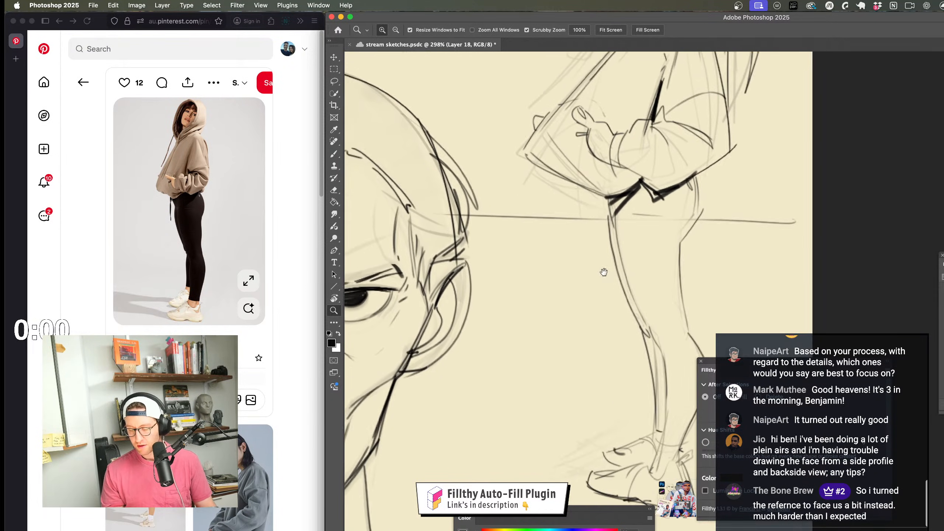
Step: Sketch a box-shaped profile head beside the woman's legs, with an ear, a skull-base mark, a brow line and a slanted jaw
{"action": "mouse_move", "coordinate": [476, 275]}
{"action": "left_mouse_down"}
{"action": "mouse_move", "coordinate": [534, 304]}
{"action": "mouse_move", "coordinate": [533, 376]}
{"action": "mouse_move", "coordinate": [478, 347]}
{"action": "left_mouse_up"}
{"action": "scroll", "coordinate": [545, 297], "scroll_direction": "down", "scroll_amount": 2}
{"action": "mouse_move", "coordinate": [445, 264]}
{"action": "left_mouse_down"}
{"action": "mouse_move", "coordinate": [447, 310]}
{"action": "mouse_move", "coordinate": [479, 317]}
{"action": "mouse_move", "coordinate": [458, 324]}
{"action": "left_mouse_up"}
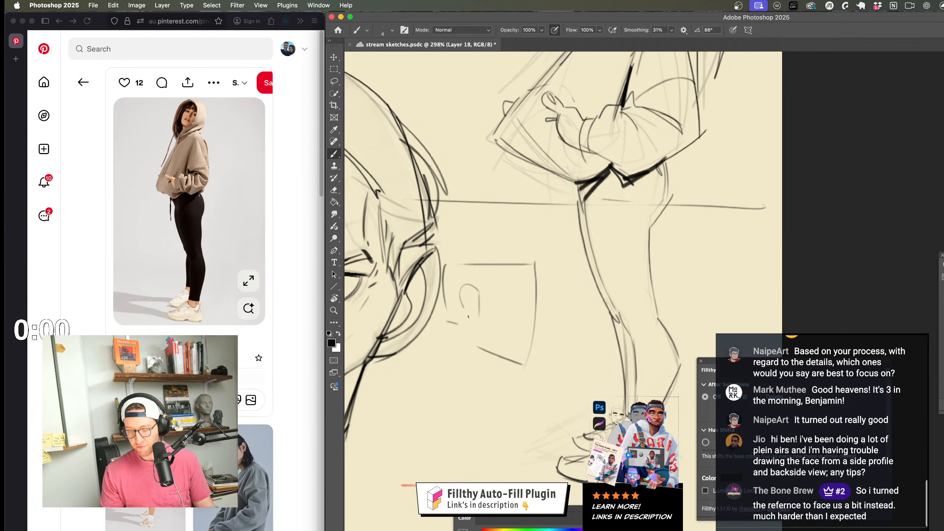
{"action": "scroll", "coordinate": [519, 304], "scroll_direction": "up", "scroll_amount": 3}
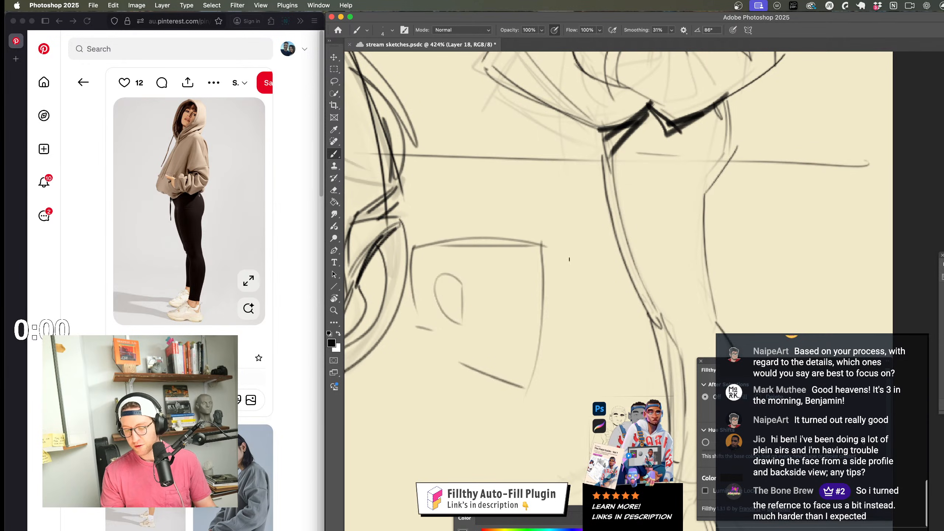
{"action": "mouse_move", "coordinate": [550, 291]}
{"action": "left_mouse_down"}
{"action": "mouse_move", "coordinate": [559, 274]}
{"action": "mouse_move", "coordinate": [522, 293]}
{"action": "left_mouse_up"}
{"action": "scroll", "coordinate": [559, 265], "scroll_direction": "up", "scroll_amount": 1}
{"action": "left_click_drag", "start_coordinate": [551, 254], "coordinate": [510, 264]}
Step: Draw a trapezoid ground plane with crossing diagonals above the red line beside the shoes
{"action": "key", "text": "z"}
{"action": "left_click_drag", "start_coordinate": [532, 223], "coordinate": [472, 231]}
{"action": "mouse_move", "coordinate": [528, 290]}
{"action": "left_mouse_down"}
{"action": "mouse_move", "coordinate": [556, 312]}
{"action": "mouse_move", "coordinate": [627, 335]}
{"action": "left_mouse_up"}
{"action": "key", "text": "b"}
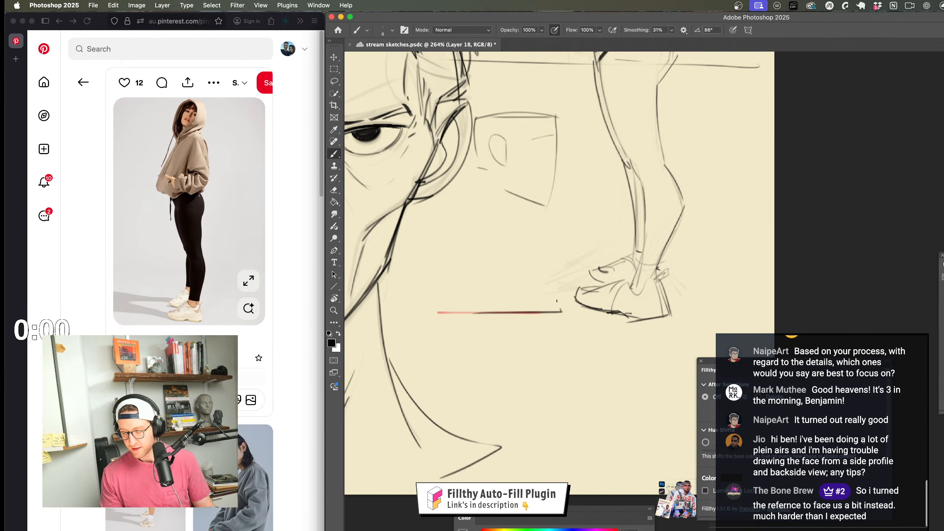
{"action": "left_click_drag", "start_coordinate": [479, 272], "coordinate": [552, 271]}
{"action": "key", "text": "z"}
{"action": "key", "text": "b"}
{"action": "mouse_move", "coordinate": [554, 335]}
{"action": "left_mouse_down"}
{"action": "mouse_move", "coordinate": [520, 337]}
{"action": "mouse_move", "coordinate": [567, 316]}
{"action": "mouse_move", "coordinate": [428, 348]}
{"action": "left_mouse_up"}
{"action": "key", "text": "z"}
{"action": "key", "text": "b"}
{"action": "left_click_drag", "start_coordinate": [461, 294], "coordinate": [598, 365]}
{"action": "key", "text": "z"}
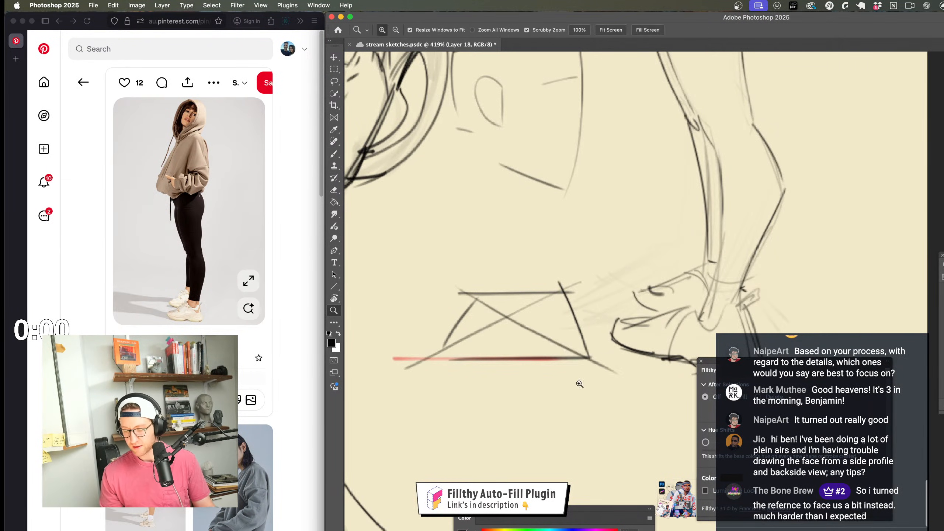
Step: Undo the trapezoid ground plane and its diagonals
{"action": "mouse_move", "coordinate": [539, 351]}
{"action": "left_mouse_down"}
{"action": "mouse_move", "coordinate": [464, 351]}
{"action": "mouse_move", "coordinate": [505, 351]}
{"action": "left_mouse_up"}
{"action": "key", "text": "ctrl+z"}
{"action": "key", "text": "ctrl+z"}
{"action": "key", "text": "ctrl+z"}
{"action": "key", "text": "ctrl+z"}
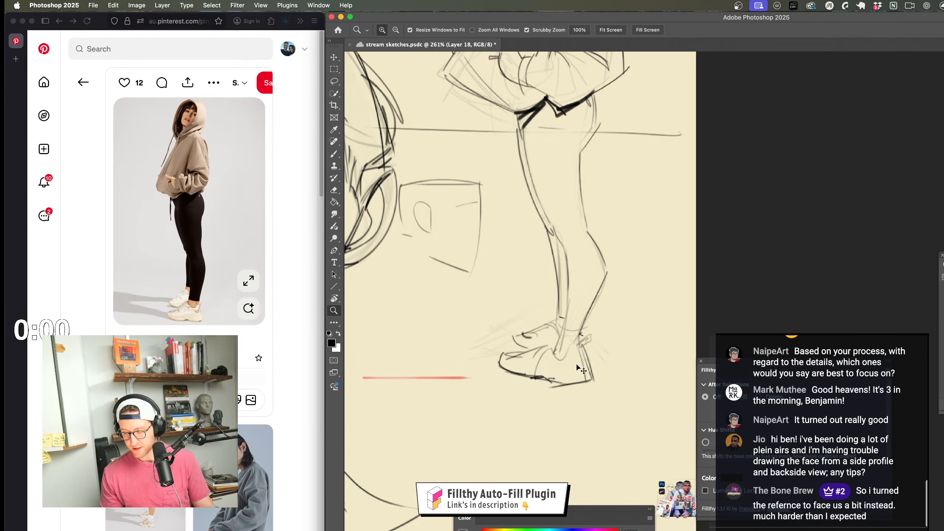
Step: Try a perspective box around the shoes, with a trapezoid top plane and a front face below it
{"action": "key", "text": "b"}
{"action": "left_click_drag", "start_coordinate": [483, 382], "coordinate": [624, 376]}
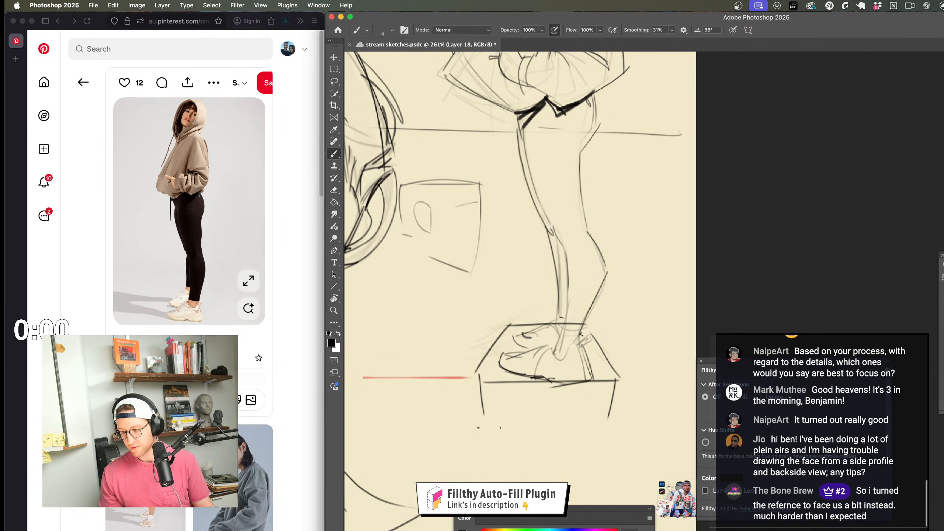
{"action": "key", "text": "z"}
{"action": "left_click_drag", "start_coordinate": [579, 391], "coordinate": [536, 459]}
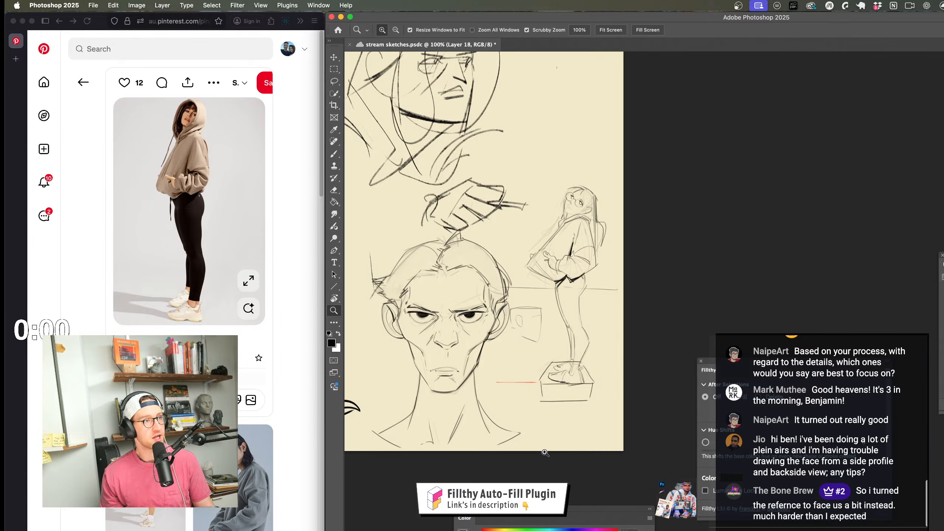
{"action": "scroll", "coordinate": [554, 438], "scroll_direction": "left", "scroll_amount": 3}
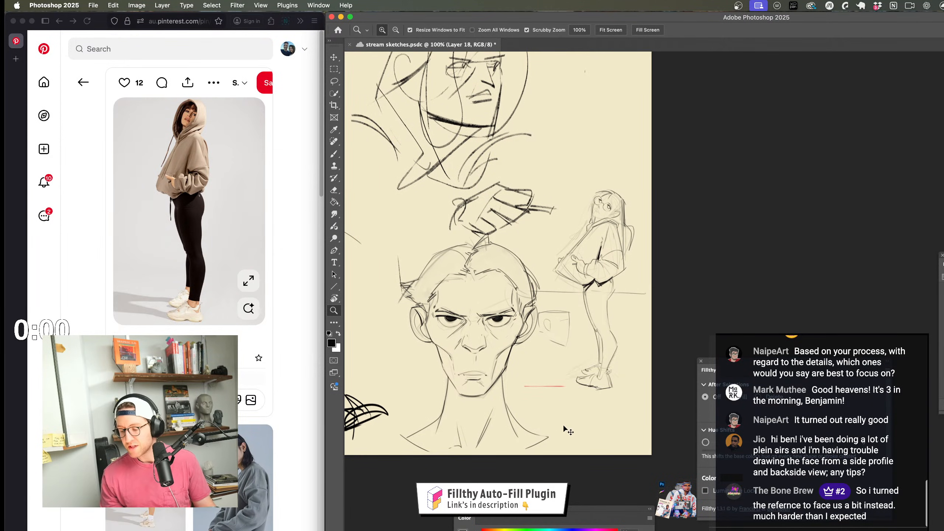
Step: Draw a cylinder below the profile head, with an elliptical top, tapering sides and downward-bowing cross-contours
{"action": "left_click_drag", "start_coordinate": [560, 337], "coordinate": [628, 337]}
{"action": "key", "text": "b"}
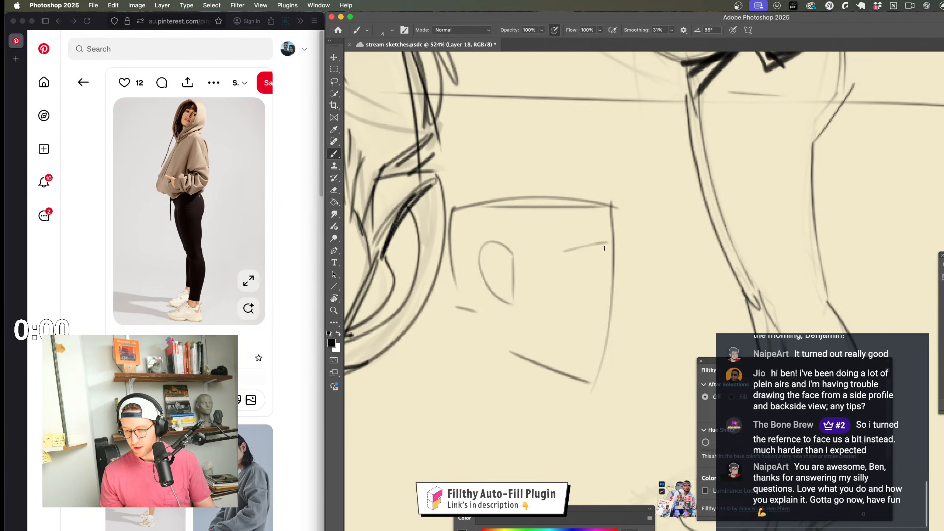
{"action": "scroll", "coordinate": [580, 295], "scroll_direction": "down", "scroll_amount": 5}
{"action": "scroll", "coordinate": [580, 296], "scroll_direction": "left", "scroll_amount": 2}
{"action": "mouse_move", "coordinate": [572, 312]}
{"action": "left_mouse_down"}
{"action": "mouse_move", "coordinate": [543, 338]}
{"action": "mouse_move", "coordinate": [613, 314]}
{"action": "left_mouse_up"}
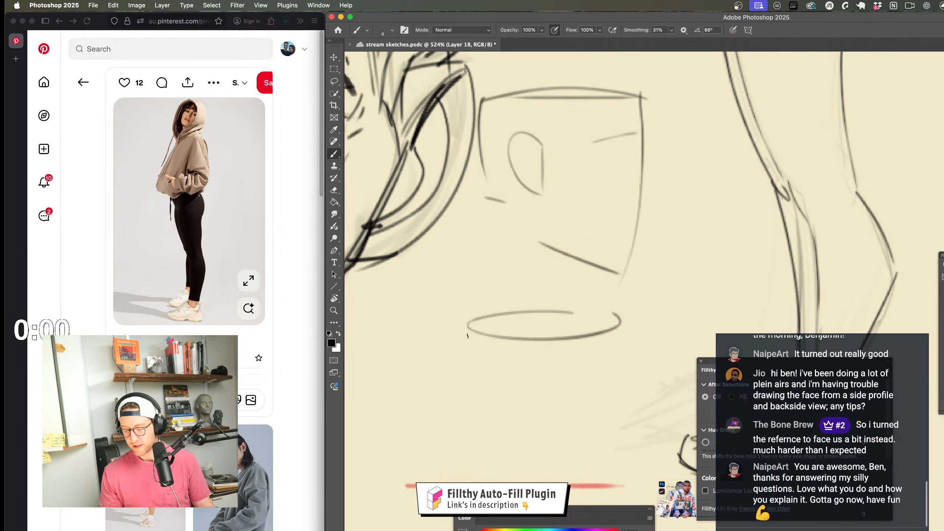
{"action": "left_click_drag", "start_coordinate": [467, 324], "coordinate": [479, 434]}
{"action": "left_click_drag", "start_coordinate": [620, 319], "coordinate": [609, 423]}
{"action": "scroll", "coordinate": [553, 335], "scroll_direction": "down", "scroll_amount": 3}
{"action": "mouse_move", "coordinate": [469, 397]}
{"action": "left_mouse_down"}
{"action": "mouse_move", "coordinate": [532, 431]}
{"action": "mouse_move", "coordinate": [619, 396]}
{"action": "left_mouse_up"}
{"action": "left_click_drag", "start_coordinate": [471, 353], "coordinate": [623, 348]}
{"action": "scroll", "coordinate": [493, 333], "scroll_direction": "up", "scroll_amount": 1}
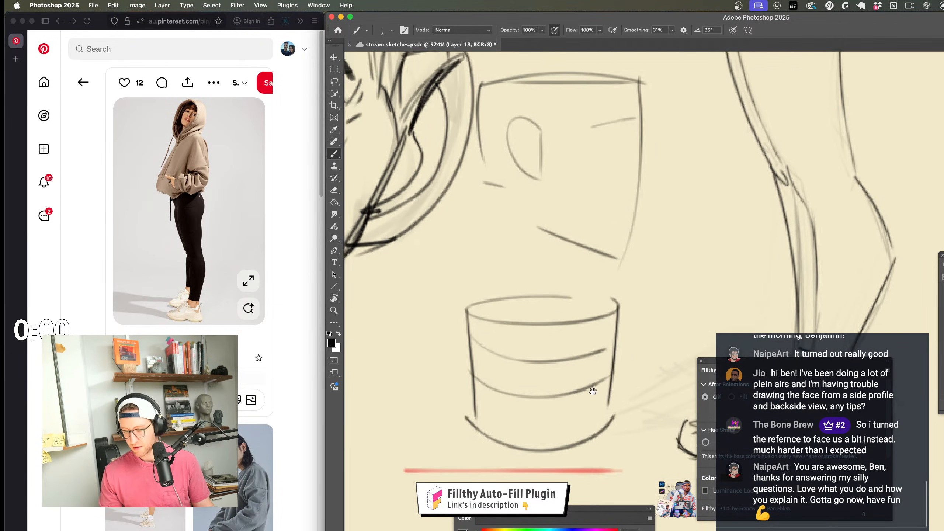
Step: Add the nose base line, a brow notch, the eye strokes and a temple arc to the profile head, undoing the excess strokes
{"action": "scroll", "coordinate": [632, 297], "scroll_direction": "up", "scroll_amount": 5}
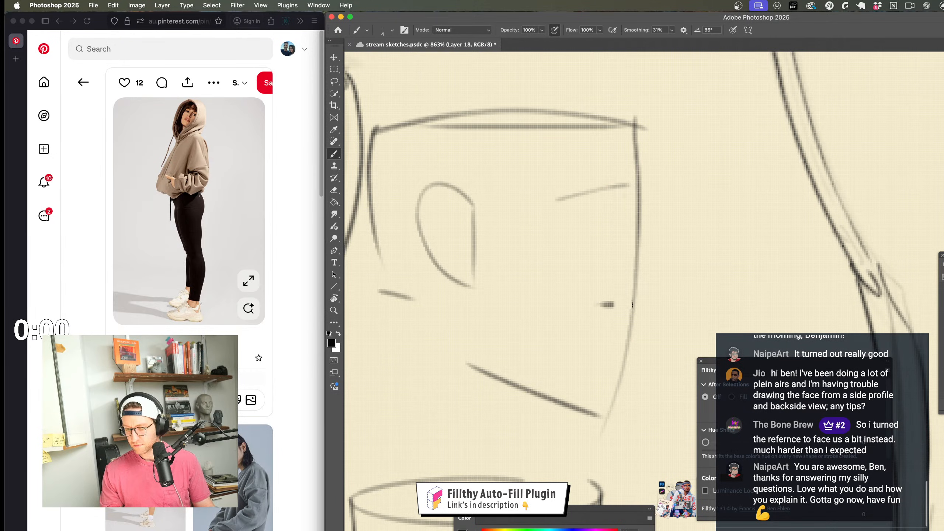
{"action": "left_click_drag", "start_coordinate": [631, 303], "coordinate": [672, 300]}
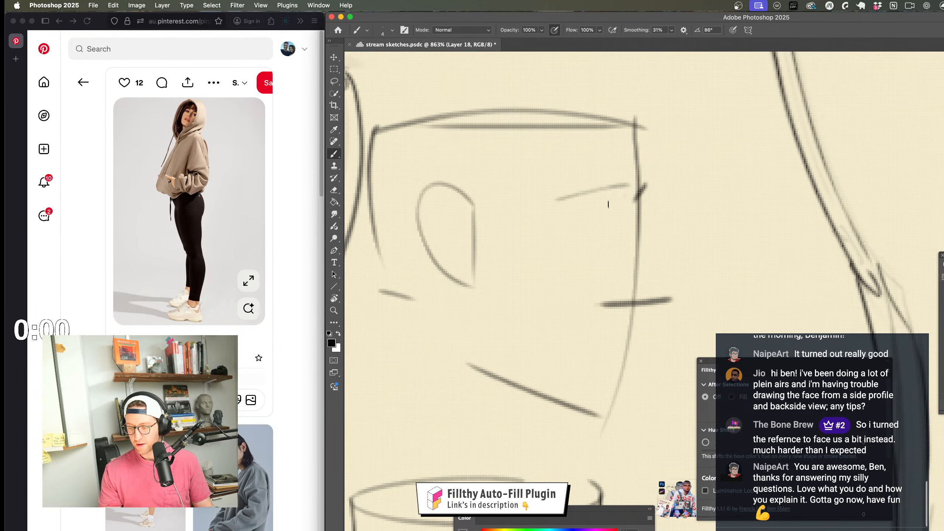
{"action": "scroll", "coordinate": [562, 380], "scroll_direction": "up", "scroll_amount": 2}
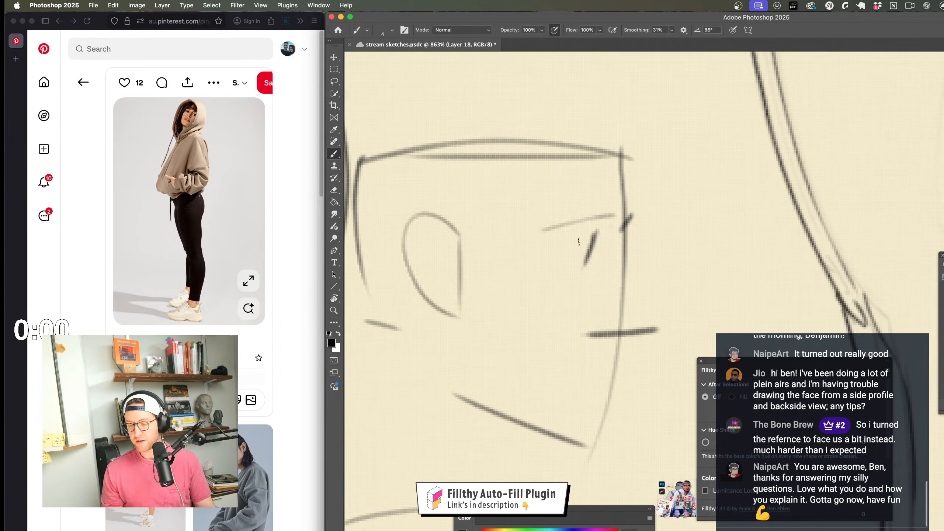
{"action": "left_click_drag", "start_coordinate": [602, 231], "coordinate": [549, 250]}
{"action": "mouse_move", "coordinate": [581, 217]}
{"action": "left_mouse_down"}
{"action": "mouse_move", "coordinate": [518, 250]}
{"action": "mouse_move", "coordinate": [561, 184]}
{"action": "mouse_move", "coordinate": [411, 219]}
{"action": "mouse_move", "coordinate": [581, 221]}
{"action": "left_mouse_up"}
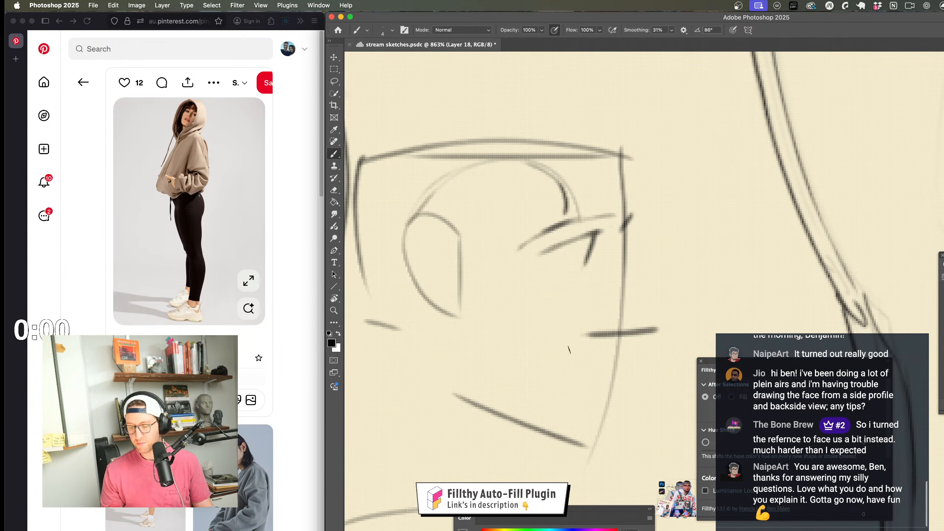
{"action": "key", "text": "super+z"}
{"action": "key", "text": "super+z"}
Step: Curve the profile head's forehead down to the brow and darken the back edge of the skull
{"action": "left_click_drag", "start_coordinate": [587, 356], "coordinate": [595, 320]}
{"action": "mouse_move", "coordinate": [582, 278]}
{"action": "left_mouse_down"}
{"action": "mouse_move", "coordinate": [520, 252]}
{"action": "mouse_move", "coordinate": [498, 269]}
{"action": "left_mouse_up"}
{"action": "mouse_move", "coordinate": [537, 332]}
{"action": "left_mouse_down"}
{"action": "mouse_move", "coordinate": [514, 332]}
{"action": "mouse_move", "coordinate": [578, 312]}
{"action": "mouse_move", "coordinate": [573, 320]}
{"action": "left_mouse_up"}
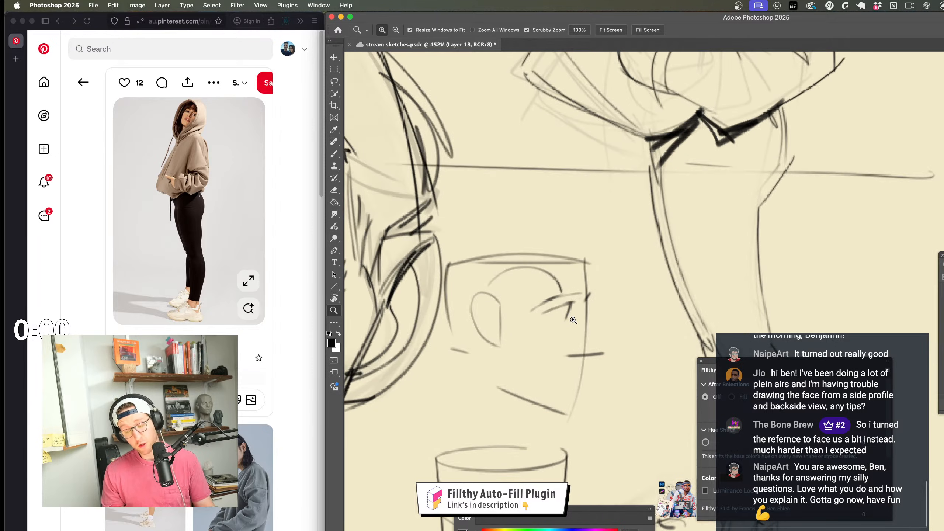
{"action": "key", "text": "b"}
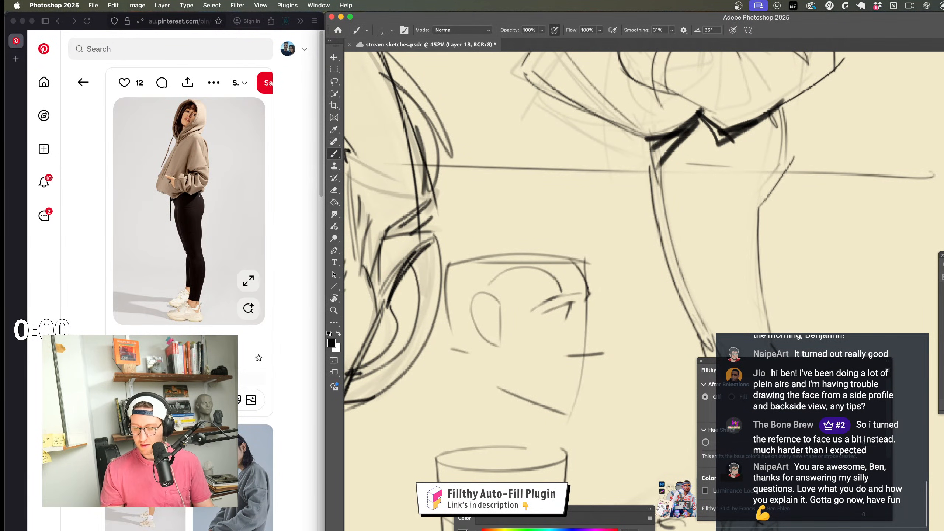
{"action": "mouse_move", "coordinate": [588, 293]}
{"action": "left_mouse_down"}
{"action": "mouse_move", "coordinate": [531, 249]}
{"action": "mouse_move", "coordinate": [456, 269]}
{"action": "left_mouse_up"}
{"action": "key", "text": "super+z"}
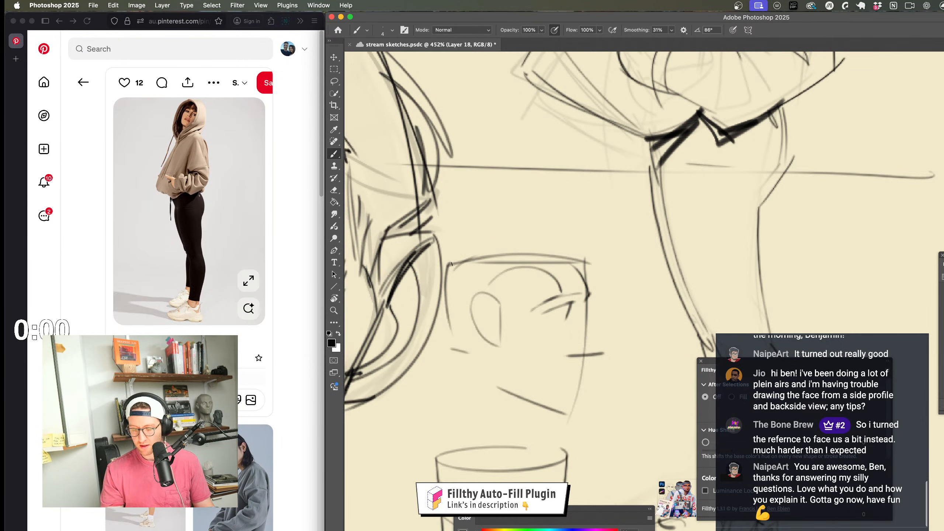
{"action": "left_click_drag", "start_coordinate": [449, 265], "coordinate": [443, 309]}
Step: Draw the nose bridge sloping from the brow to the nose tip and darken the eye on the profile head
{"action": "left_click_drag", "start_coordinate": [546, 368], "coordinate": [494, 366]}
{"action": "mouse_move", "coordinate": [548, 353]}
{"action": "left_mouse_down"}
{"action": "mouse_move", "coordinate": [610, 346]}
{"action": "mouse_move", "coordinate": [569, 324]}
{"action": "mouse_move", "coordinate": [580, 325]}
{"action": "left_mouse_up"}
{"action": "mouse_move", "coordinate": [598, 382]}
{"action": "left_mouse_down"}
{"action": "mouse_move", "coordinate": [554, 378]}
{"action": "mouse_move", "coordinate": [607, 365]}
{"action": "mouse_move", "coordinate": [597, 342]}
{"action": "mouse_move", "coordinate": [601, 352]}
{"action": "left_mouse_up"}
{"action": "left_click", "coordinate": [593, 354]}
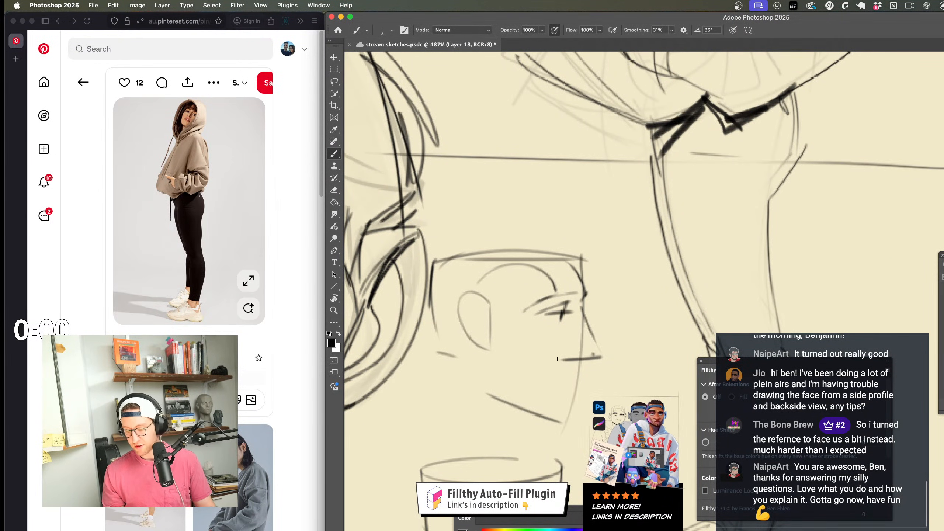
{"action": "left_click_drag", "start_coordinate": [591, 384], "coordinate": [604, 268]}
{"action": "key", "text": "z"}
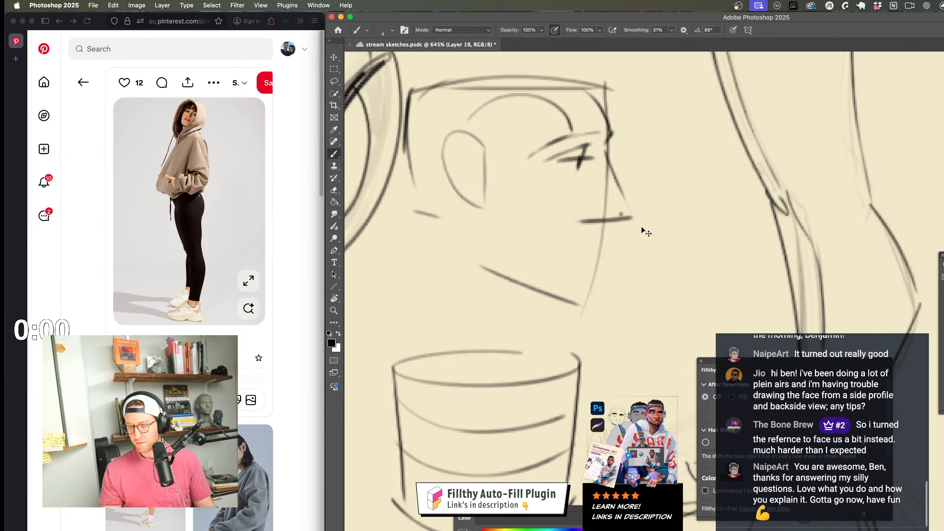
Step: Add the nostril mark, mouth line, lips and chin contour below the profile head's nose
{"action": "scroll", "coordinate": [632, 241], "scroll_direction": "up", "scroll_amount": 3}
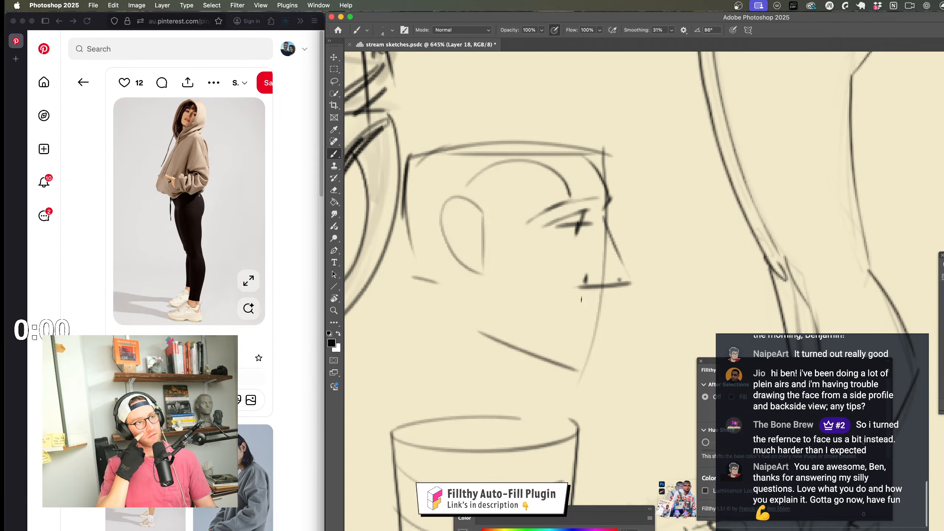
{"action": "scroll", "coordinate": [584, 316], "scroll_direction": "down", "scroll_amount": 1}
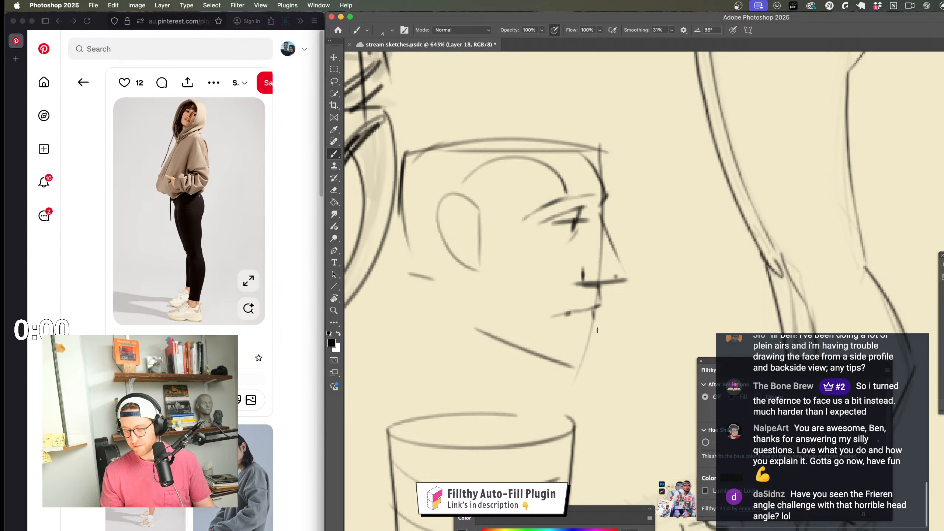
{"action": "left_click_drag", "start_coordinate": [582, 329], "coordinate": [579, 376]}
{"action": "scroll", "coordinate": [576, 372], "scroll_direction": "down", "scroll_amount": 5}
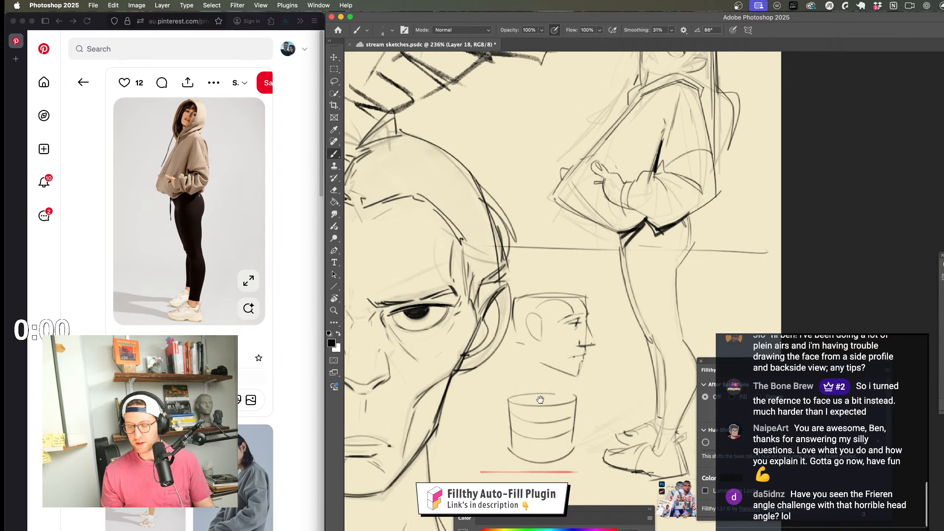
{"action": "key", "text": "z"}
{"action": "left_click", "coordinate": [602, 342]}
{"action": "scroll", "coordinate": [558, 275], "scroll_direction": "up", "scroll_amount": 5}
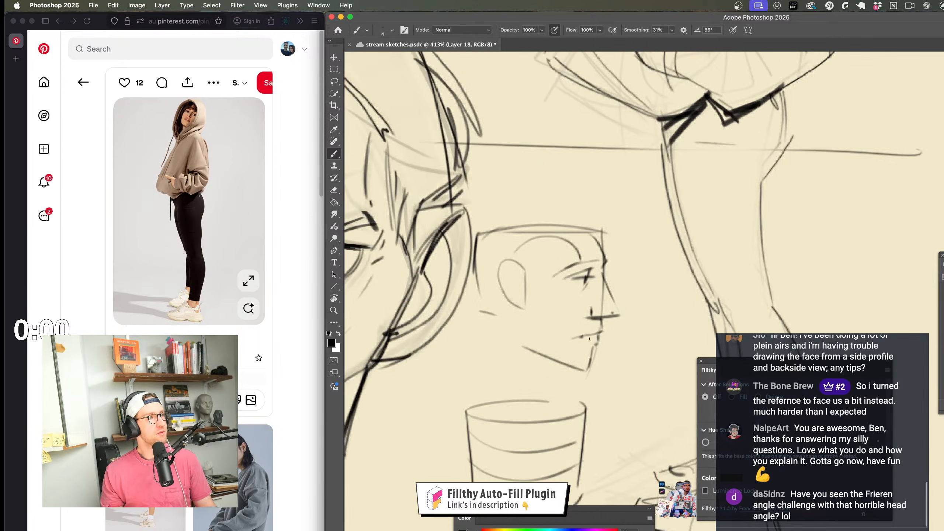
Step: Draw the inner ear curve and strengthen the jawline from below the ear to the chin on the profile head
{"action": "key", "text": "b"}
{"action": "mouse_move", "coordinate": [493, 226]}
{"action": "left_mouse_down"}
{"action": "mouse_move", "coordinate": [506, 276]}
{"action": "mouse_move", "coordinate": [499, 260]}
{"action": "mouse_move", "coordinate": [478, 270]}
{"action": "mouse_move", "coordinate": [535, 295]}
{"action": "mouse_move", "coordinate": [507, 363]}
{"action": "mouse_move", "coordinate": [502, 326]}
{"action": "mouse_move", "coordinate": [504, 348]}
{"action": "mouse_move", "coordinate": [586, 390]}
{"action": "left_mouse_up"}
{"action": "key", "text": "cmd+s"}
{"action": "scroll", "coordinate": [520, 334], "scroll_direction": "down", "scroll_amount": 3}
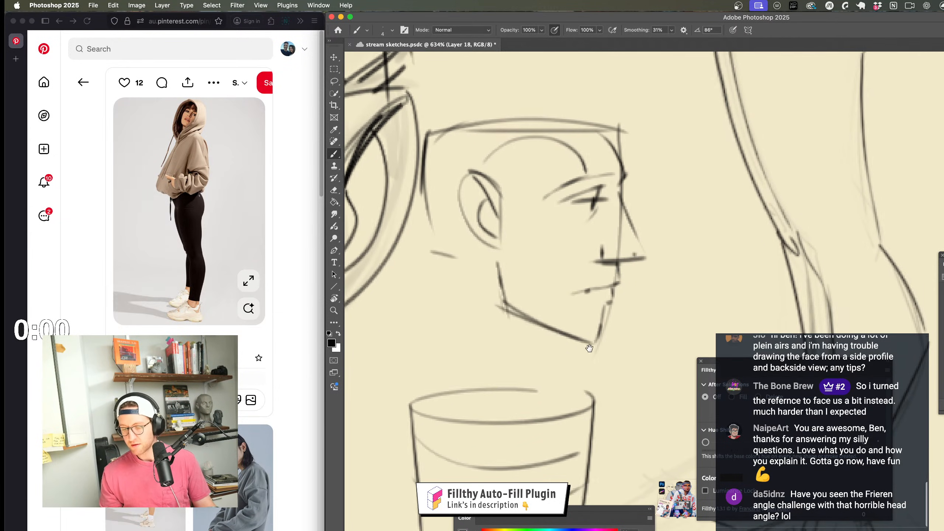
{"action": "mouse_move", "coordinate": [498, 263]}
{"action": "left_mouse_down"}
{"action": "mouse_move", "coordinate": [505, 300]}
{"action": "mouse_move", "coordinate": [595, 343]}
{"action": "left_mouse_up"}
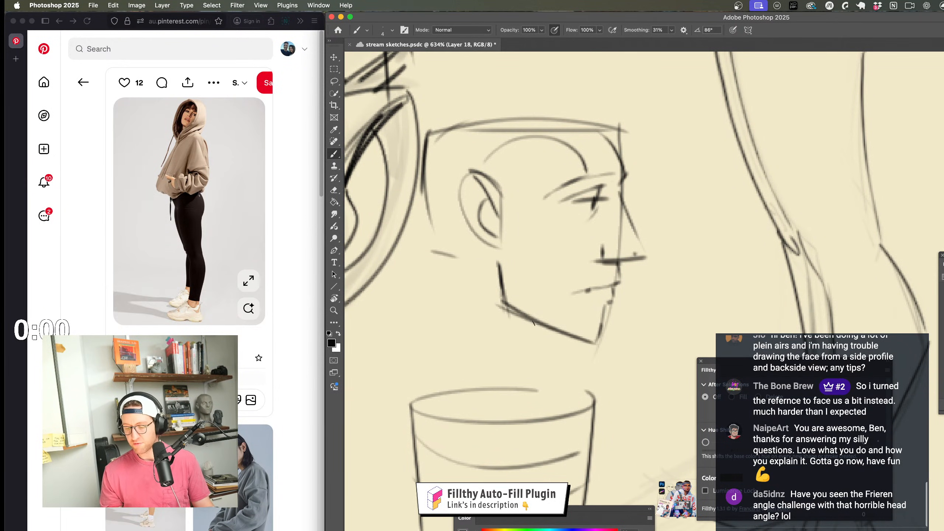
Step: Draw the profile head's neck with an angular throat line below the jaw and a curved nape
{"action": "left_click_drag", "start_coordinate": [534, 319], "coordinate": [551, 394]}
{"action": "key", "text": "super+z"}
{"action": "left_click_drag", "start_coordinate": [537, 326], "coordinate": [504, 376]}
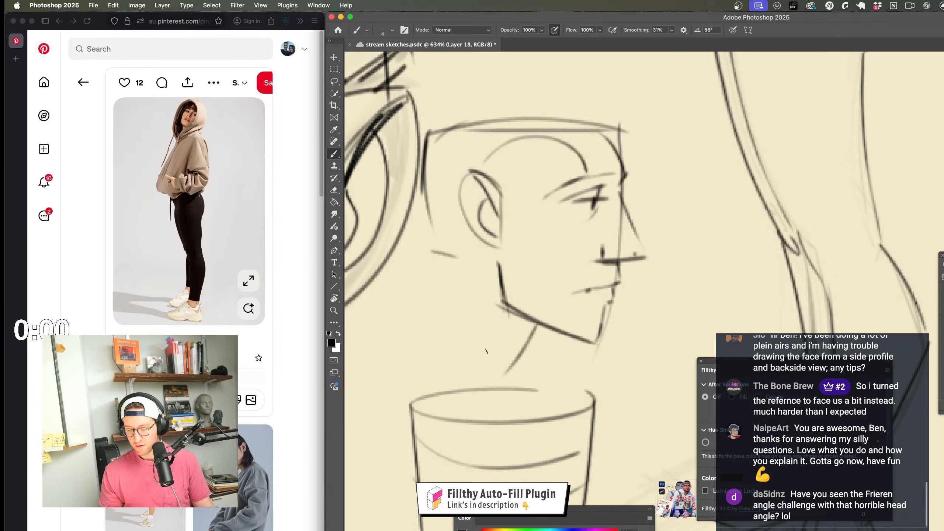
{"action": "mouse_move", "coordinate": [455, 274]}
{"action": "left_mouse_down"}
{"action": "mouse_move", "coordinate": [452, 313]}
{"action": "mouse_move", "coordinate": [422, 361]}
{"action": "left_mouse_up"}
{"action": "left_click_drag", "start_coordinate": [524, 366], "coordinate": [491, 395]}
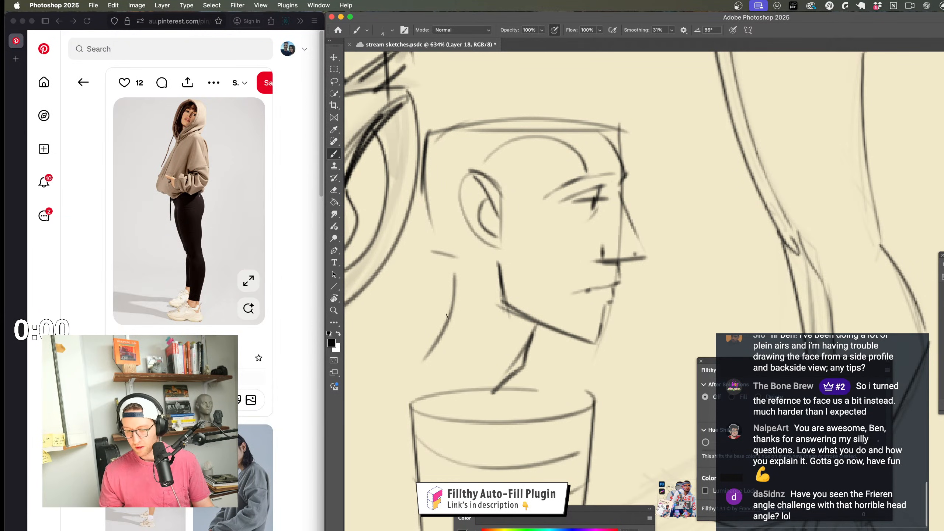
Step: Rework the back of the neck with a longer curve and add a short vertical line at the throat
{"action": "left_click_drag", "start_coordinate": [453, 302], "coordinate": [426, 337]}
{"action": "mouse_move", "coordinate": [561, 405]}
{"action": "left_mouse_down"}
{"action": "mouse_move", "coordinate": [533, 372]}
{"action": "mouse_move", "coordinate": [558, 371]}
{"action": "left_mouse_up"}
{"action": "key", "text": "super+z"}
{"action": "mouse_move", "coordinate": [472, 289]}
{"action": "left_mouse_down"}
{"action": "mouse_move", "coordinate": [499, 301]}
{"action": "mouse_move", "coordinate": [442, 396]}
{"action": "left_mouse_up"}
{"action": "left_click_drag", "start_coordinate": [546, 378], "coordinate": [539, 422]}
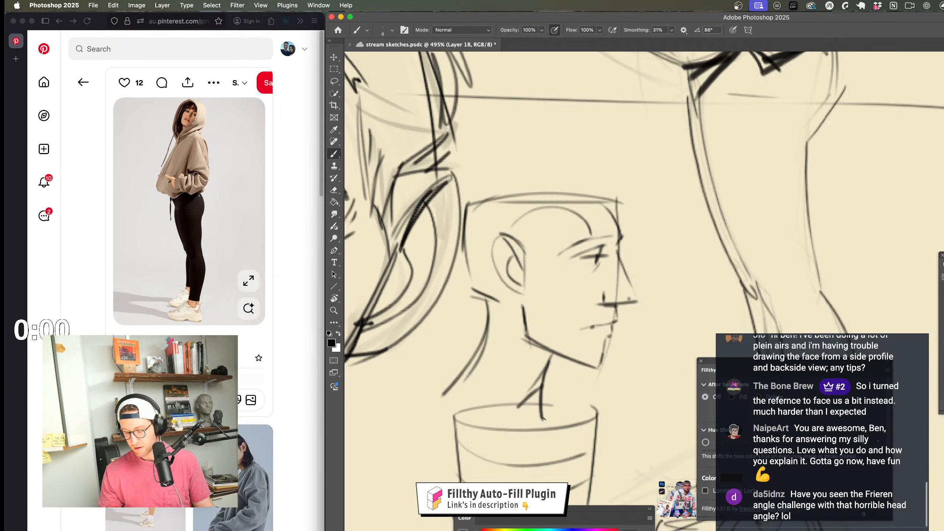
Step: Draw a diagonal line across the base of the neck and darken the jaw corner on the profile head
{"action": "left_click_drag", "start_coordinate": [442, 380], "coordinate": [550, 450]}
{"action": "key", "text": "z"}
{"action": "left_click", "coordinate": [592, 403], "text": "alt"}
{"action": "left_click_drag", "start_coordinate": [591, 403], "coordinate": [624, 403]}
{"action": "key", "text": "b"}
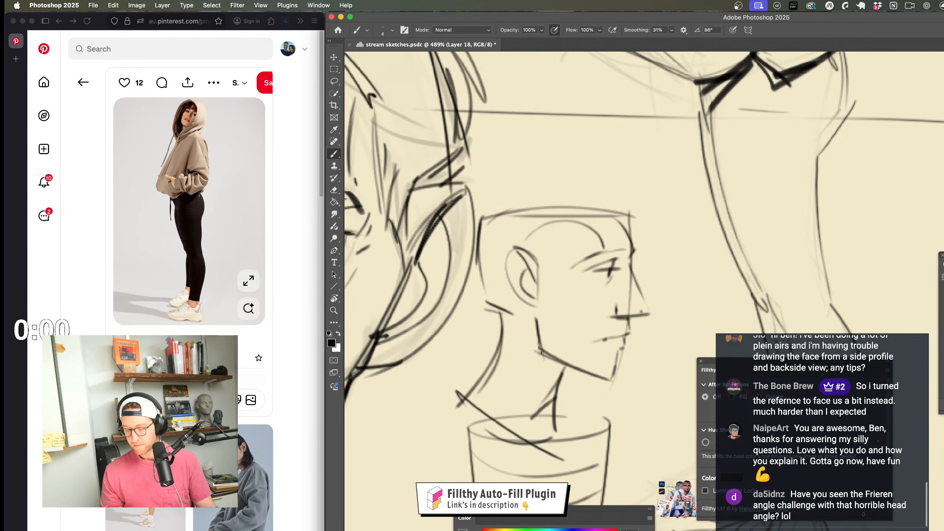
{"action": "left_click_drag", "start_coordinate": [550, 359], "coordinate": [566, 371]}
{"action": "key", "text": "z"}
{"action": "left_click_drag", "start_coordinate": [571, 404], "coordinate": [537, 402]}
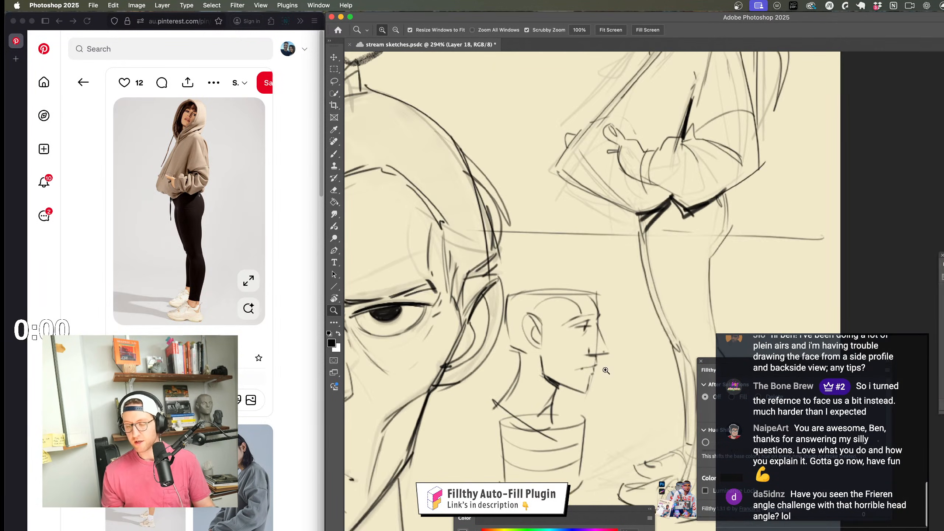
Step: Darken the back of the skull and the lower ear of the small profile bust with the Brush
{"action": "key", "text": "b"}
{"action": "mouse_move", "coordinate": [602, 368]}
{"action": "left_mouse_down"}
{"action": "mouse_move", "coordinate": [637, 366]}
{"action": "mouse_move", "coordinate": [618, 391]}
{"action": "mouse_move", "coordinate": [594, 390]}
{"action": "mouse_move", "coordinate": [609, 390]}
{"action": "left_mouse_up"}
{"action": "key", "text": "z"}
{"action": "key", "text": "b"}
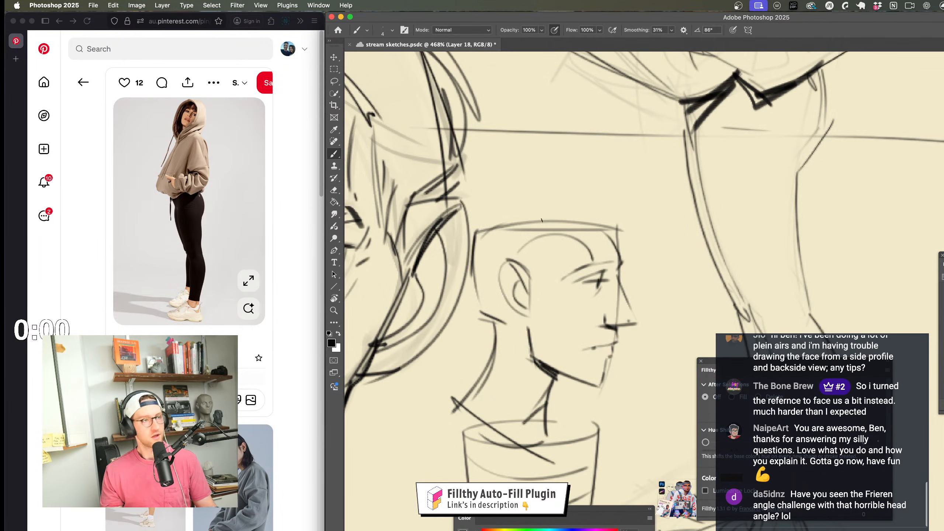
{"action": "left_click_drag", "start_coordinate": [478, 238], "coordinate": [482, 318]}
{"action": "left_click_drag", "start_coordinate": [500, 275], "coordinate": [531, 298]}
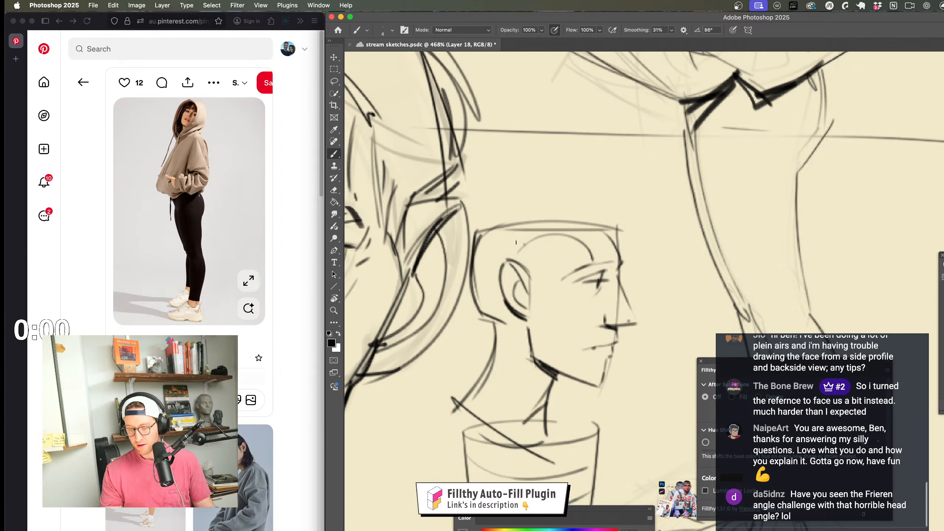
{"action": "mouse_move", "coordinate": [516, 242]}
{"action": "left_mouse_down"}
{"action": "mouse_move", "coordinate": [487, 303]}
{"action": "mouse_move", "coordinate": [506, 238]}
{"action": "left_mouse_up"}
{"action": "key", "text": "super+z"}
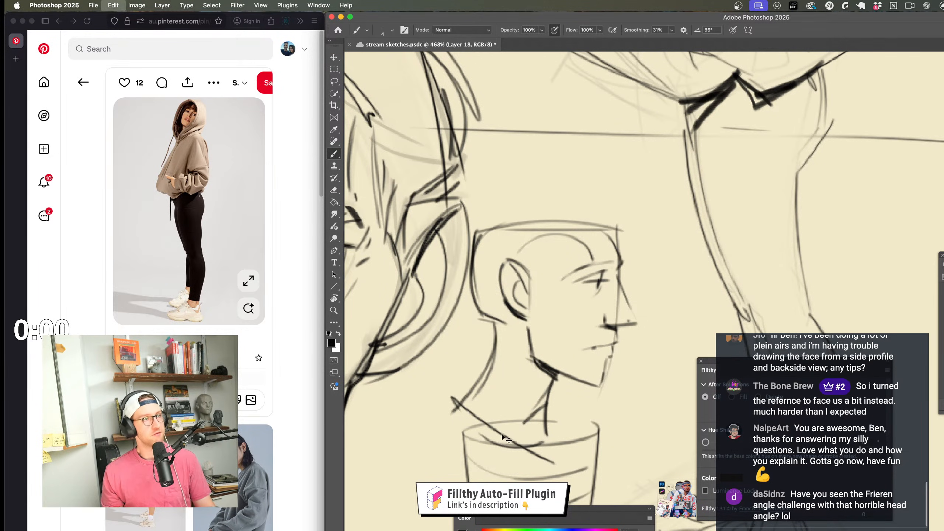
{"action": "key", "text": "z"}
{"action": "left_click_drag", "start_coordinate": [558, 167], "coordinate": [513, 168]}
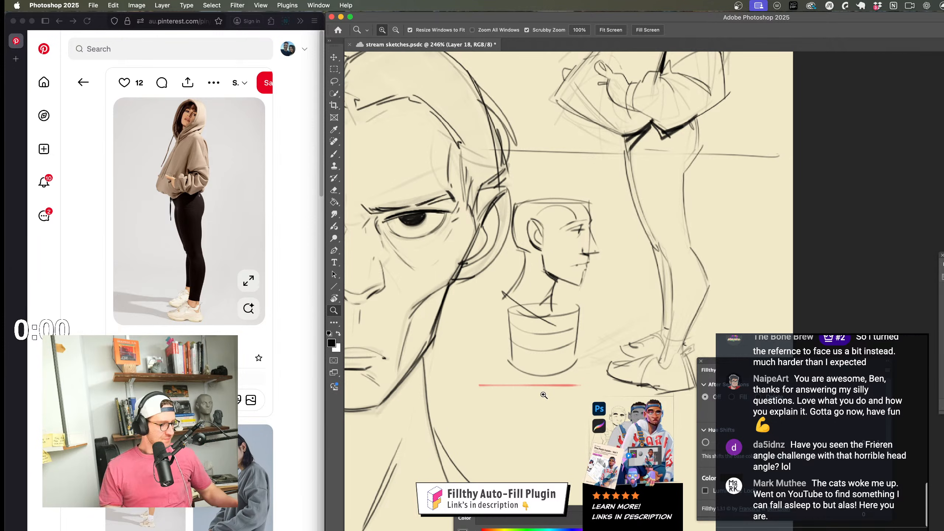
Step: Try a horizontal brush stroke across the nose bridge of the profile bust, and undo it
{"action": "scroll", "coordinate": [558, 389], "scroll_direction": "up", "scroll_amount": 5}
{"action": "scroll", "coordinate": [581, 380], "scroll_direction": "right", "scroll_amount": 4}
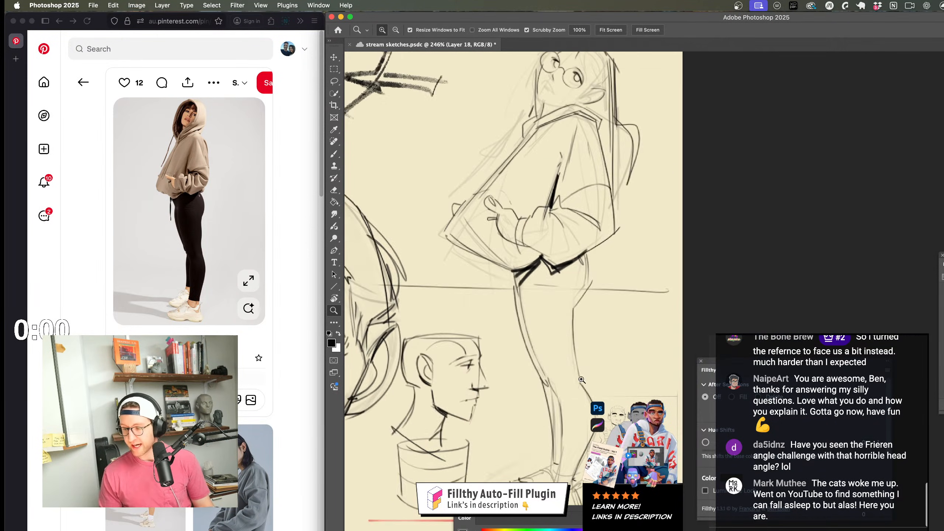
{"action": "left_click_drag", "start_coordinate": [582, 380], "coordinate": [554, 383]}
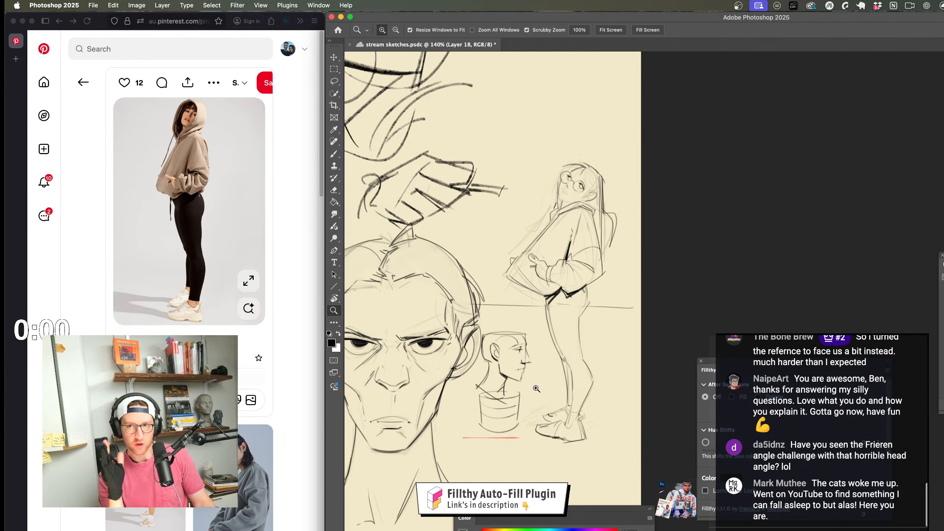
{"action": "left_click_drag", "start_coordinate": [508, 367], "coordinate": [542, 366]}
{"action": "key", "text": "b"}
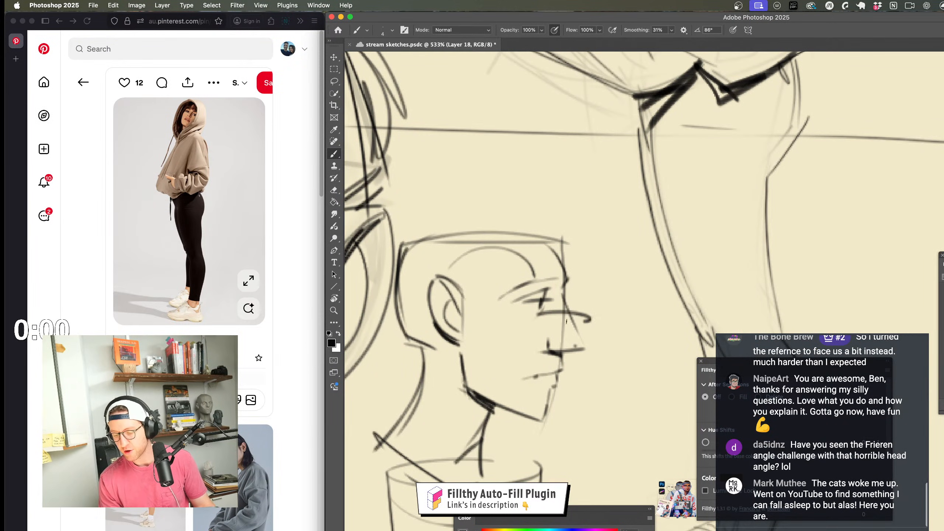
{"action": "mouse_move", "coordinate": [545, 316]}
{"action": "left_mouse_down"}
{"action": "mouse_move", "coordinate": [621, 317]}
{"action": "mouse_move", "coordinate": [556, 356]}
{"action": "left_mouse_up"}
{"action": "key", "text": "z"}
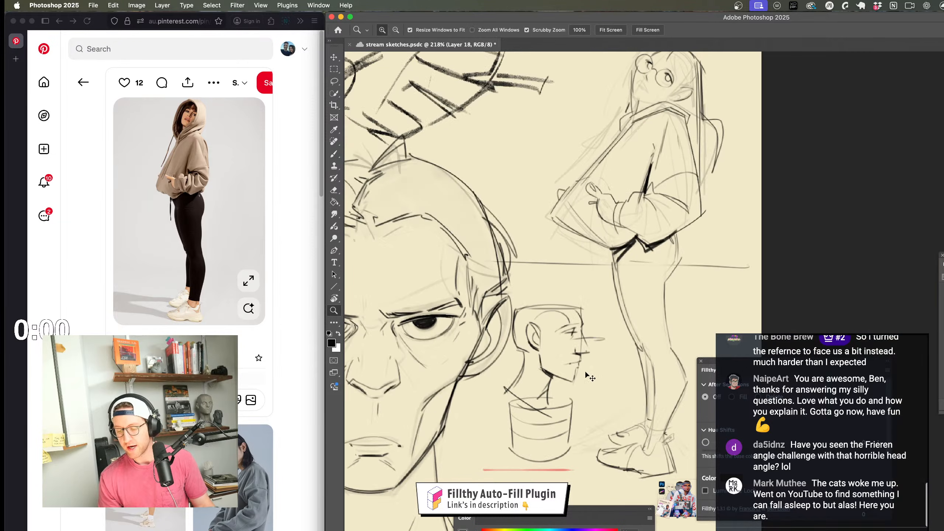
{"action": "key", "text": "super+z"}
{"action": "key", "text": "super+z"}
Step: Redraw the standing girl's jawline and fill in a dark shadow beneath her chin above the collar
{"action": "scroll", "coordinate": [595, 372], "scroll_direction": "up", "scroll_amount": 3}
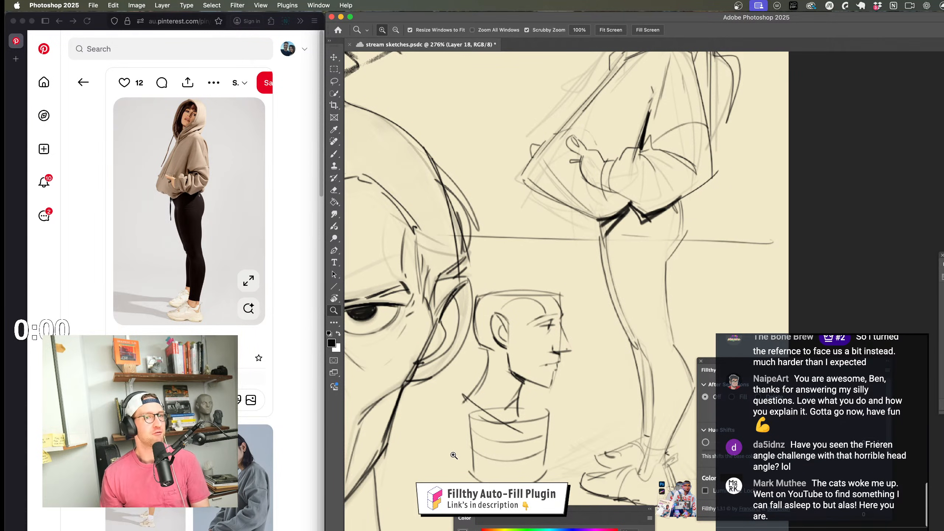
{"action": "scroll", "coordinate": [619, 370], "scroll_direction": "up", "scroll_amount": 5}
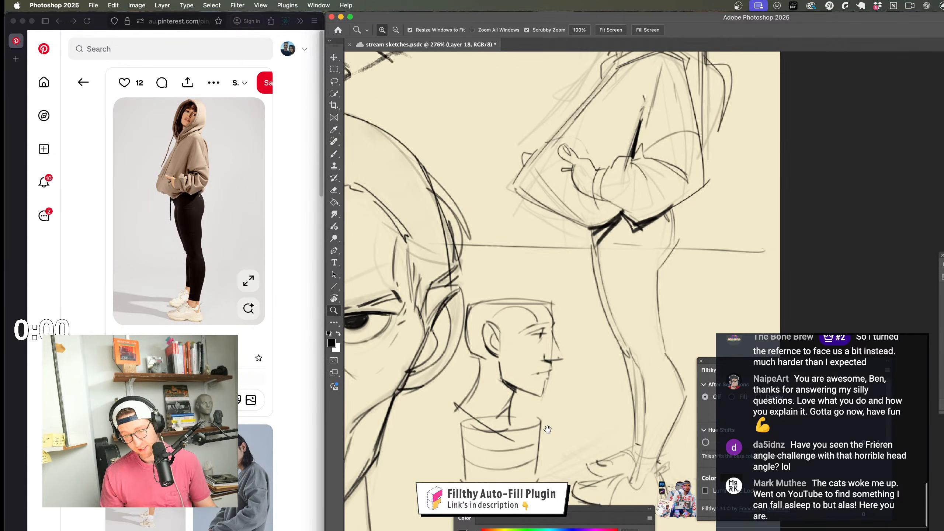
{"action": "scroll", "coordinate": [551, 359], "scroll_direction": "up", "scroll_amount": 5}
{"action": "key", "text": "b"}
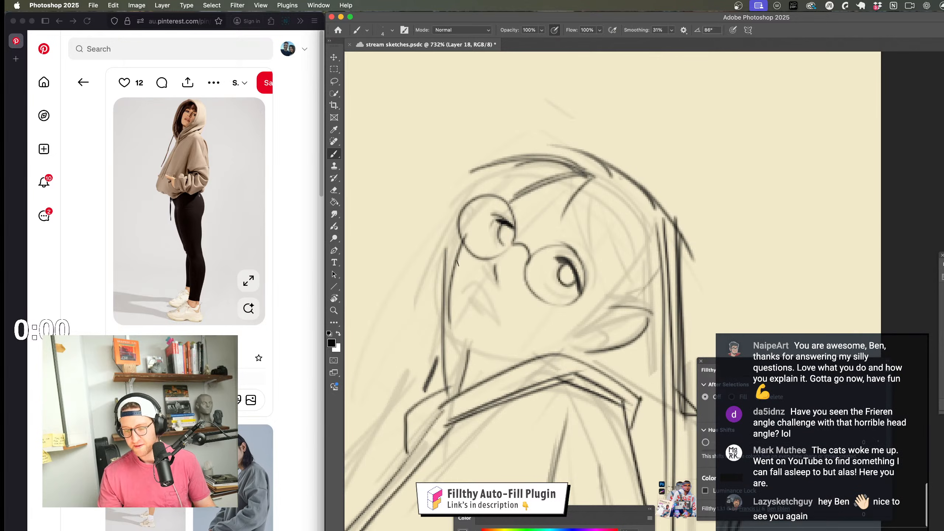
{"action": "mouse_move", "coordinate": [464, 249]}
{"action": "left_mouse_down"}
{"action": "mouse_move", "coordinate": [447, 319]}
{"action": "mouse_move", "coordinate": [510, 355]}
{"action": "mouse_move", "coordinate": [447, 332]}
{"action": "mouse_move", "coordinate": [569, 361]}
{"action": "mouse_move", "coordinate": [488, 349]}
{"action": "mouse_move", "coordinate": [453, 338]}
{"action": "mouse_move", "coordinate": [566, 352]}
{"action": "left_mouse_up"}
{"action": "key", "text": "super+z"}
{"action": "mouse_move", "coordinate": [494, 355]}
{"action": "left_mouse_down"}
{"action": "mouse_move", "coordinate": [519, 364]}
{"action": "mouse_move", "coordinate": [483, 376]}
{"action": "left_mouse_up"}
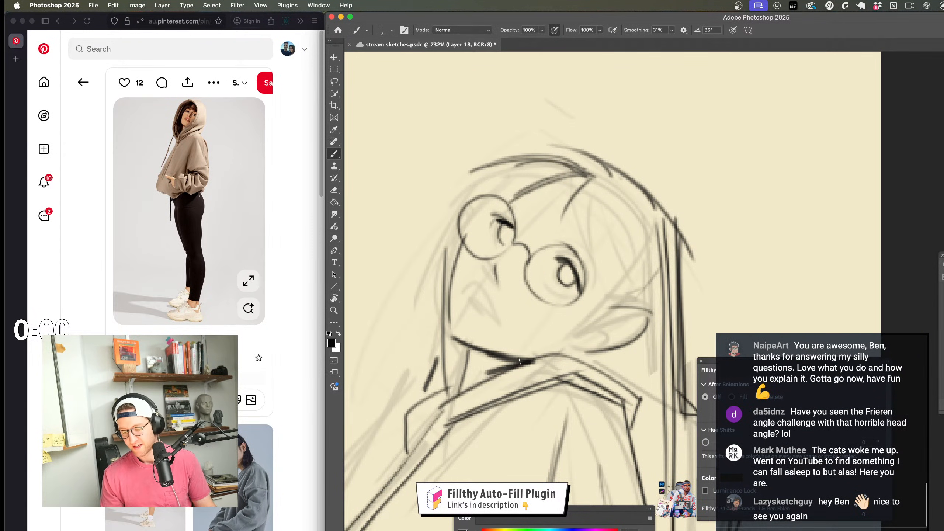
{"action": "left_click_drag", "start_coordinate": [468, 344], "coordinate": [489, 362]}
{"action": "mouse_move", "coordinate": [488, 354]}
{"action": "left_mouse_down"}
{"action": "mouse_move", "coordinate": [510, 370]}
{"action": "mouse_move", "coordinate": [427, 366]}
{"action": "mouse_move", "coordinate": [582, 353]}
{"action": "mouse_move", "coordinate": [573, 394]}
{"action": "mouse_move", "coordinate": [648, 376]}
{"action": "mouse_move", "coordinate": [347, 377]}
{"action": "left_mouse_up"}
{"action": "key", "text": "z"}
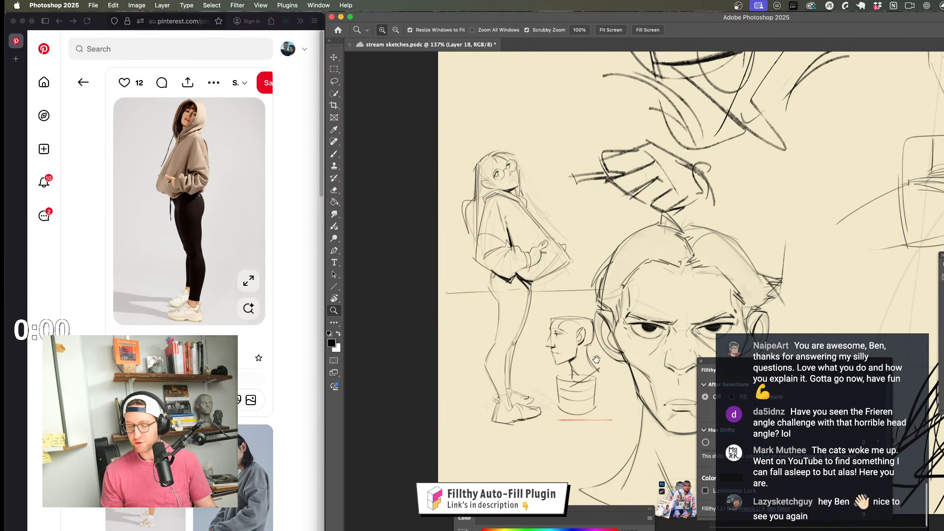
Step: Sketch the girl's mouth below her nose on the mirrored canvas
{"action": "left_click_drag", "start_coordinate": [503, 282], "coordinate": [564, 329]}
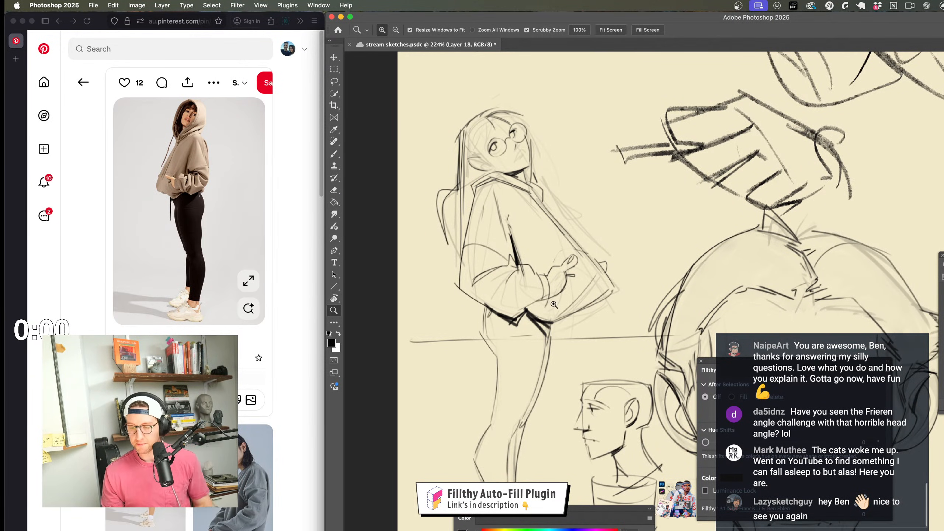
{"action": "left_click", "coordinate": [530, 168]}
{"action": "key", "text": "b"}
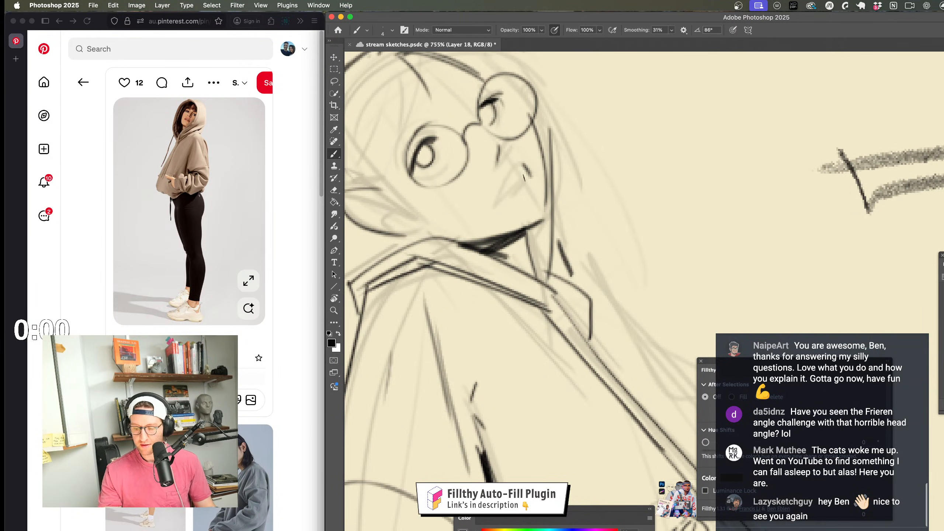
{"action": "left_click_drag", "start_coordinate": [520, 183], "coordinate": [502, 204]}
{"action": "scroll", "coordinate": [509, 267], "scroll_direction": "down", "scroll_amount": 10}
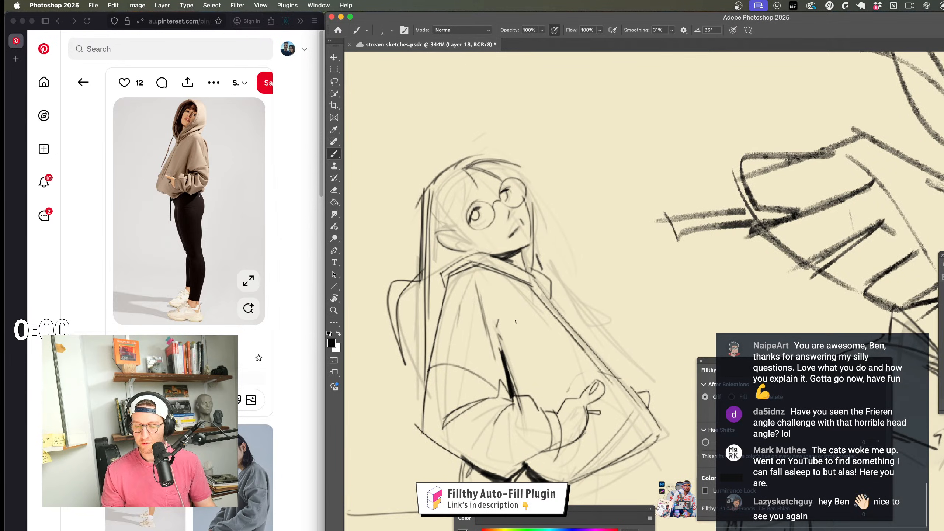
{"action": "left_click_drag", "start_coordinate": [507, 324], "coordinate": [522, 261]}
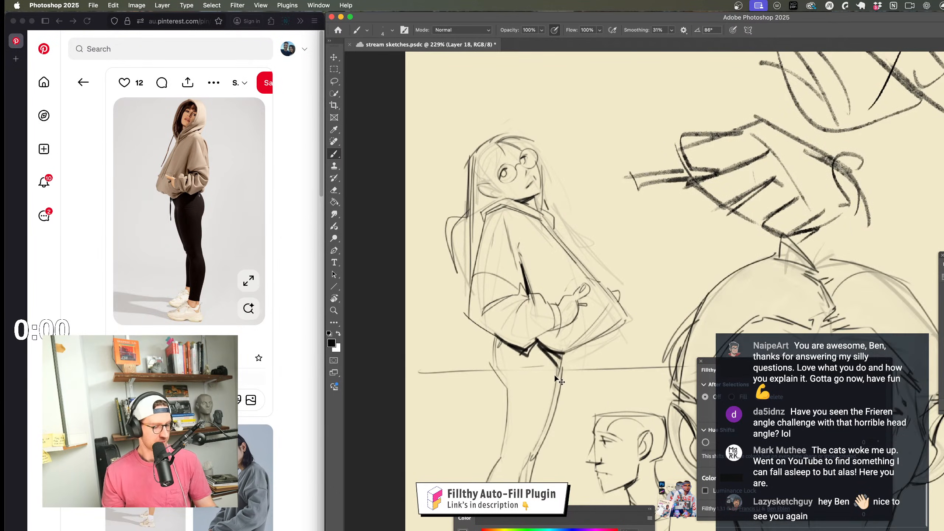
Step: Flip the canvas horizontally and darken the contour of the girl's rear hip below the jacket hem
{"action": "key", "text": "super+shift+h"}
{"action": "left_click_drag", "start_coordinate": [747, 368], "coordinate": [586, 375]}
{"action": "left_click_drag", "start_coordinate": [840, 424], "coordinate": [502, 339]}
{"action": "mouse_move", "coordinate": [592, 333]}
{"action": "left_mouse_down"}
{"action": "mouse_move", "coordinate": [588, 272]}
{"action": "mouse_move", "coordinate": [613, 271]}
{"action": "left_mouse_up"}
{"action": "key", "text": "super+z"}
{"action": "key", "text": "super+z"}
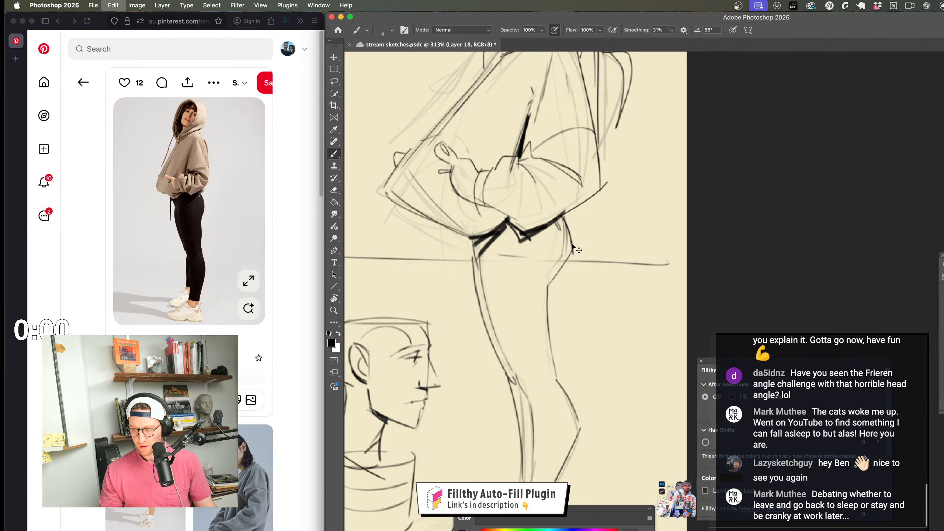
{"action": "left_click_drag", "start_coordinate": [564, 216], "coordinate": [572, 255]}
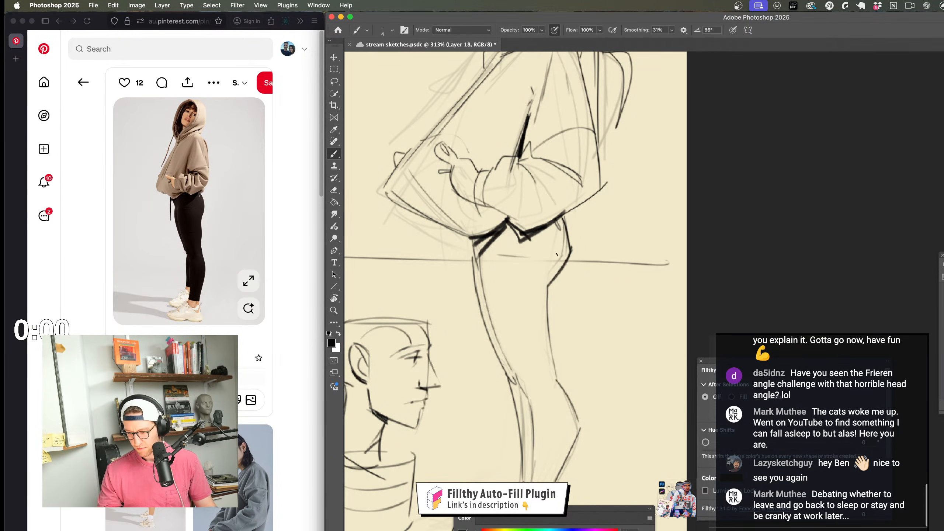
{"action": "left_click_drag", "start_coordinate": [555, 266], "coordinate": [548, 322]}
{"action": "left_click_drag", "start_coordinate": [549, 286], "coordinate": [547, 315]}
Step: Darken the back contour of the girl's leg from the thigh down past the knee
{"action": "mouse_move", "coordinate": [598, 363]}
{"action": "left_mouse_down"}
{"action": "mouse_move", "coordinate": [564, 357]}
{"action": "mouse_move", "coordinate": [566, 317]}
{"action": "mouse_move", "coordinate": [618, 302]}
{"action": "mouse_move", "coordinate": [611, 274]}
{"action": "left_mouse_up"}
{"action": "key", "text": "b"}
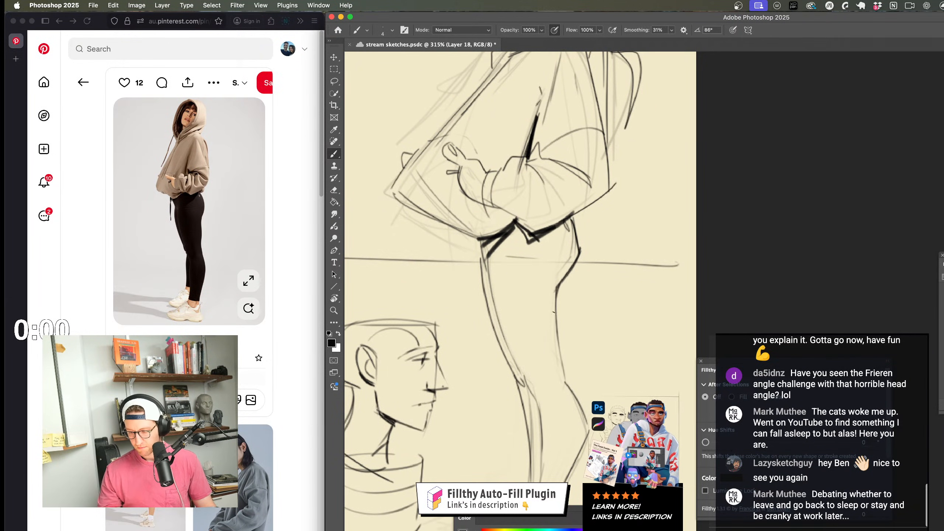
{"action": "left_click_drag", "start_coordinate": [555, 299], "coordinate": [560, 381]}
{"action": "mouse_move", "coordinate": [584, 292]}
{"action": "left_mouse_down"}
{"action": "mouse_move", "coordinate": [581, 198]}
{"action": "mouse_move", "coordinate": [559, 288]}
{"action": "mouse_move", "coordinate": [584, 332]}
{"action": "mouse_move", "coordinate": [552, 413]}
{"action": "left_mouse_up"}
{"action": "left_click_drag", "start_coordinate": [593, 404], "coordinate": [555, 407]}
{"action": "left_click_drag", "start_coordinate": [640, 376], "coordinate": [609, 385]}
{"action": "left_click_drag", "start_coordinate": [576, 341], "coordinate": [584, 385]}
Step: Undo the last mouth strokes and refine the shape of the girl's lips
{"action": "mouse_move", "coordinate": [537, 217]}
{"action": "left_mouse_down"}
{"action": "mouse_move", "coordinate": [549, 215]}
{"action": "mouse_move", "coordinate": [520, 246]}
{"action": "left_mouse_up"}
{"action": "key", "text": "b"}
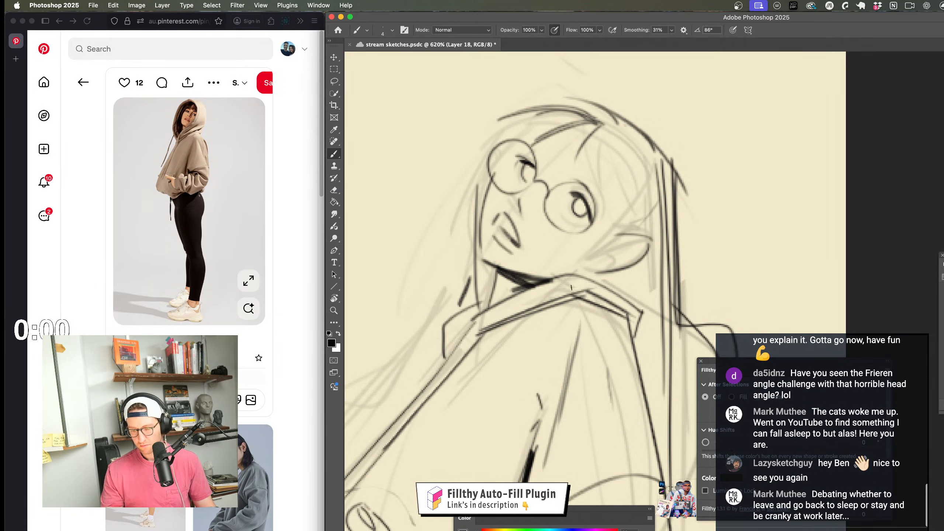
{"action": "key", "text": "z"}
{"action": "mouse_move", "coordinate": [571, 287]}
{"action": "left_mouse_down"}
{"action": "mouse_move", "coordinate": [546, 287]}
{"action": "mouse_move", "coordinate": [587, 268]}
{"action": "left_mouse_up"}
{"action": "key", "text": "super+z"}
{"action": "key", "text": "super+z"}
{"action": "key", "text": "z"}
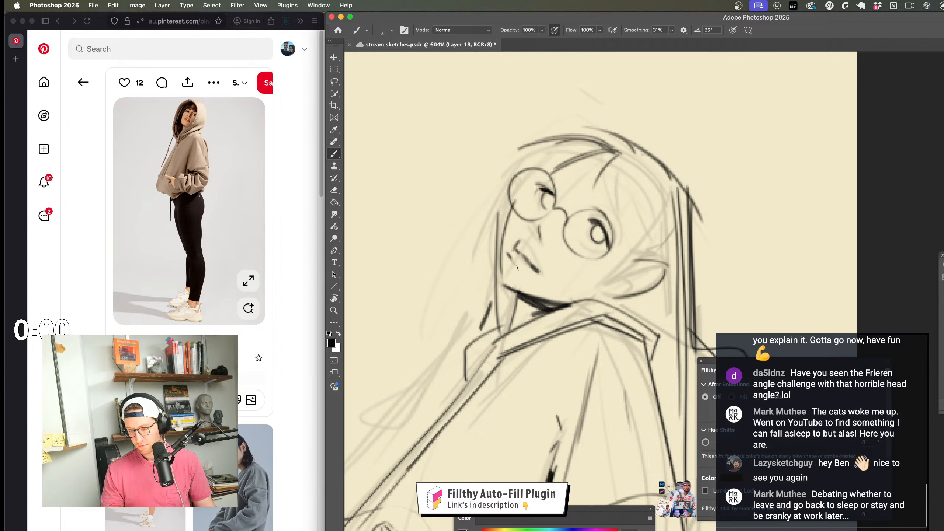
{"action": "key", "text": "z"}
{"action": "left_click_drag", "start_coordinate": [542, 263], "coordinate": [479, 264]}
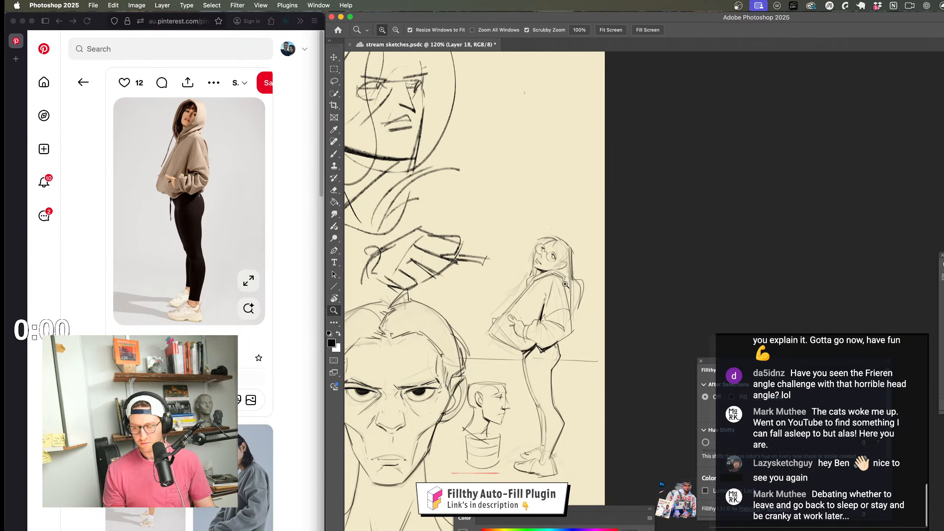
Step: Fill in the dark pupil of the girl's eye behind the nearer glasses lens
{"action": "left_click_drag", "start_coordinate": [565, 284], "coordinate": [602, 284]}
{"action": "key", "text": "b"}
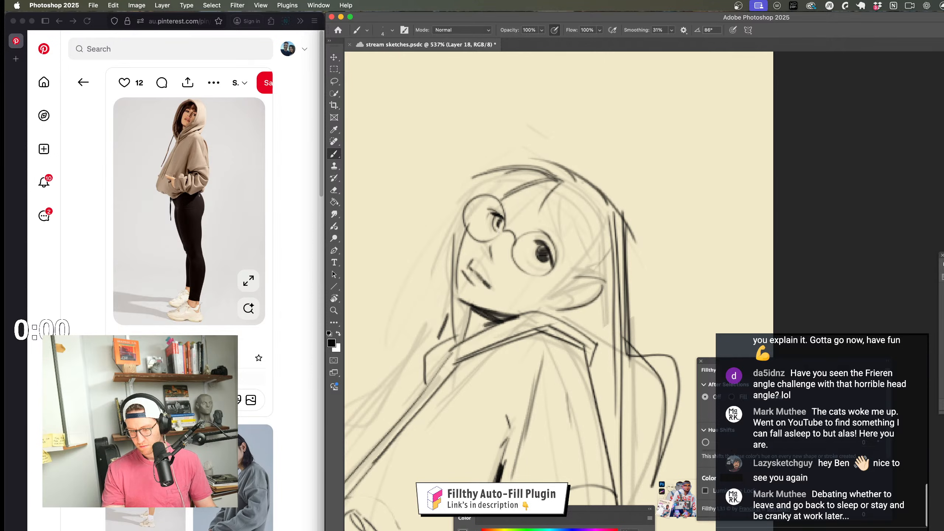
{"action": "key", "text": "z"}
{"action": "left_click_drag", "start_coordinate": [572, 341], "coordinate": [530, 340]}
{"action": "left_click_drag", "start_coordinate": [580, 406], "coordinate": [563, 353]}
{"action": "key", "text": "b"}
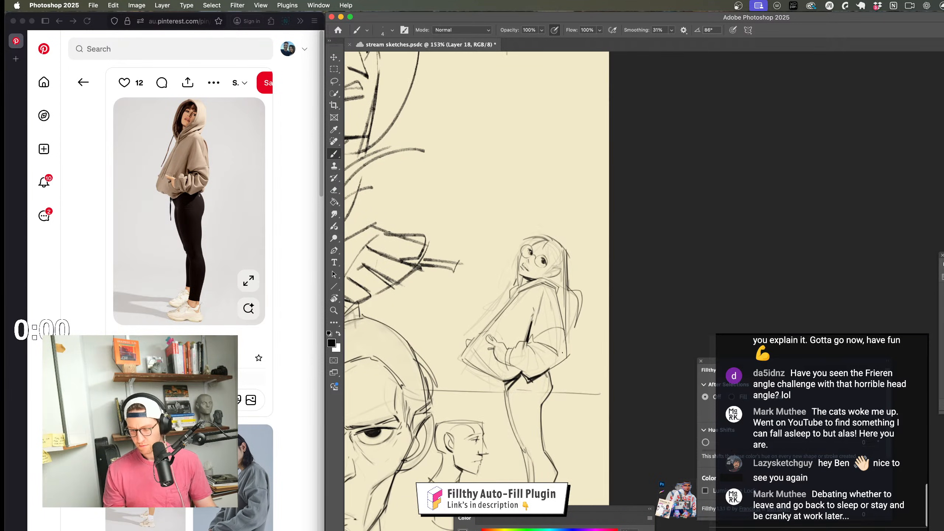
Step: Flip the canvas horizontally and add rough marks for a backpack behind the girl's jacket
{"action": "key", "text": "super+shift+h"}
{"action": "left_click_drag", "start_coordinate": [601, 394], "coordinate": [331, 313]}
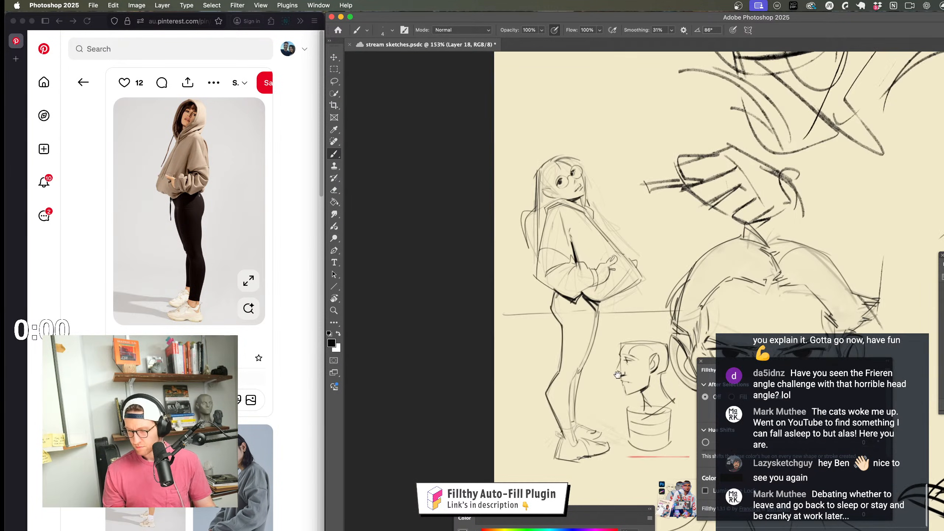
{"action": "left_click_drag", "start_coordinate": [618, 374], "coordinate": [579, 369]}
{"action": "key", "text": "z"}
{"action": "left_click_drag", "start_coordinate": [574, 275], "coordinate": [599, 274]}
{"action": "key", "text": "b"}
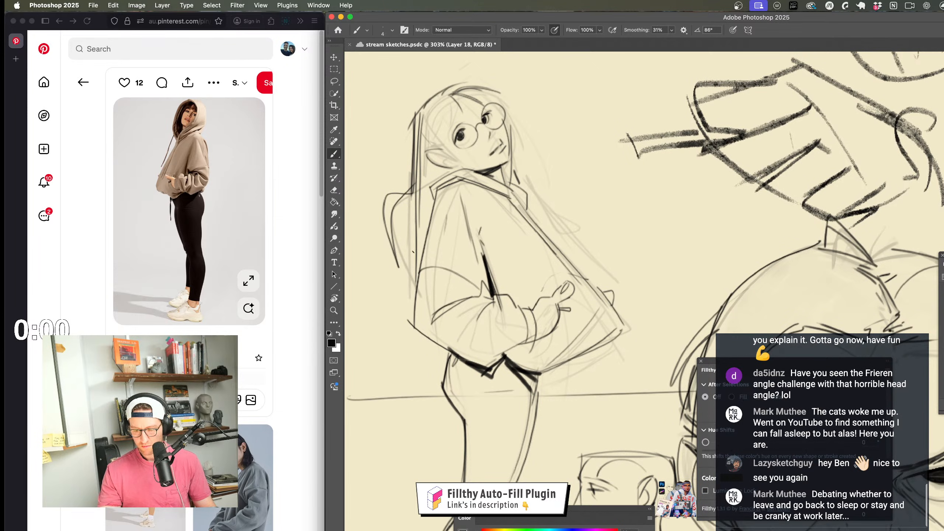
{"action": "left_click_drag", "start_coordinate": [415, 223], "coordinate": [402, 324]}
{"action": "scroll", "coordinate": [644, 291], "scroll_direction": "left", "scroll_amount": 3}
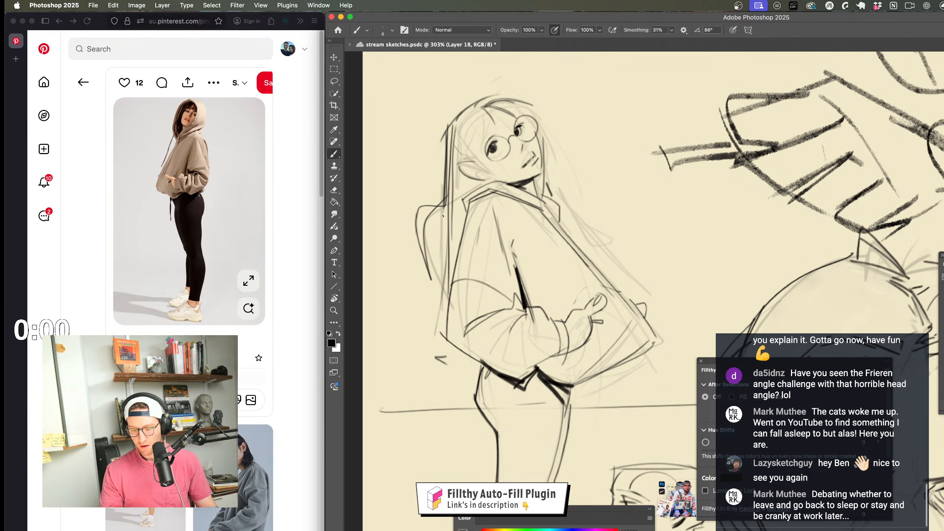
{"action": "mouse_move", "coordinate": [456, 224]}
{"action": "left_mouse_down"}
{"action": "mouse_move", "coordinate": [392, 273]}
{"action": "mouse_move", "coordinate": [502, 389]}
{"action": "mouse_move", "coordinate": [474, 368]}
{"action": "mouse_move", "coordinate": [512, 348]}
{"action": "mouse_move", "coordinate": [504, 245]}
{"action": "left_mouse_up"}
{"action": "key", "text": "z"}
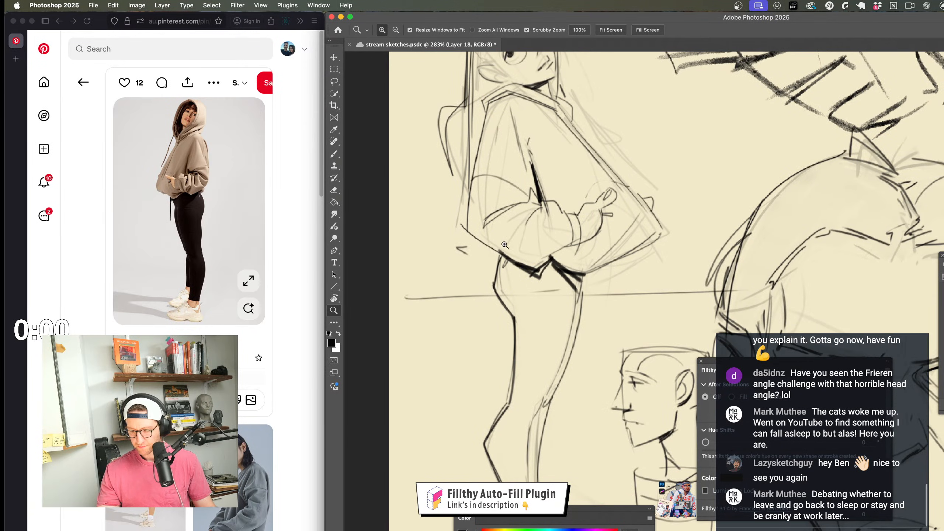
{"action": "scroll", "coordinate": [505, 245], "scroll_direction": "up", "scroll_amount": 3}
{"action": "key", "text": "b"}
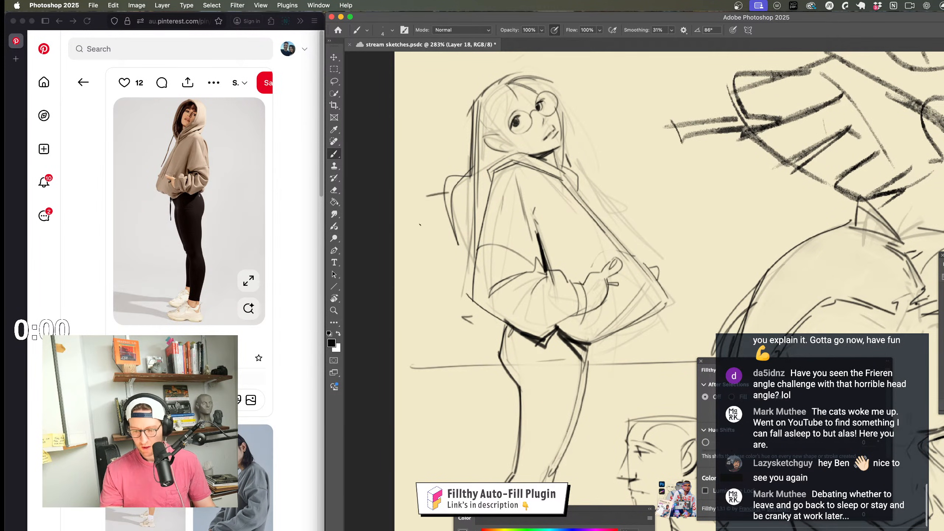
Step: Sketch the backpack's outline behind the girl, with a curved back, a bottom edge and a darker upper corner
{"action": "mouse_move", "coordinate": [426, 196]}
{"action": "left_mouse_down"}
{"action": "mouse_move", "coordinate": [424, 315]}
{"action": "mouse_move", "coordinate": [501, 341]}
{"action": "mouse_move", "coordinate": [454, 365]}
{"action": "mouse_move", "coordinate": [491, 366]}
{"action": "left_mouse_up"}
{"action": "key", "text": "z"}
{"action": "key", "text": "b"}
{"action": "key", "text": "z"}
{"action": "mouse_move", "coordinate": [706, 327]}
{"action": "left_mouse_down"}
{"action": "mouse_move", "coordinate": [559, 332]}
{"action": "mouse_move", "coordinate": [639, 332]}
{"action": "left_mouse_up"}
{"action": "key", "text": "b"}
{"action": "left_click_drag", "start_coordinate": [429, 193], "coordinate": [415, 335]}
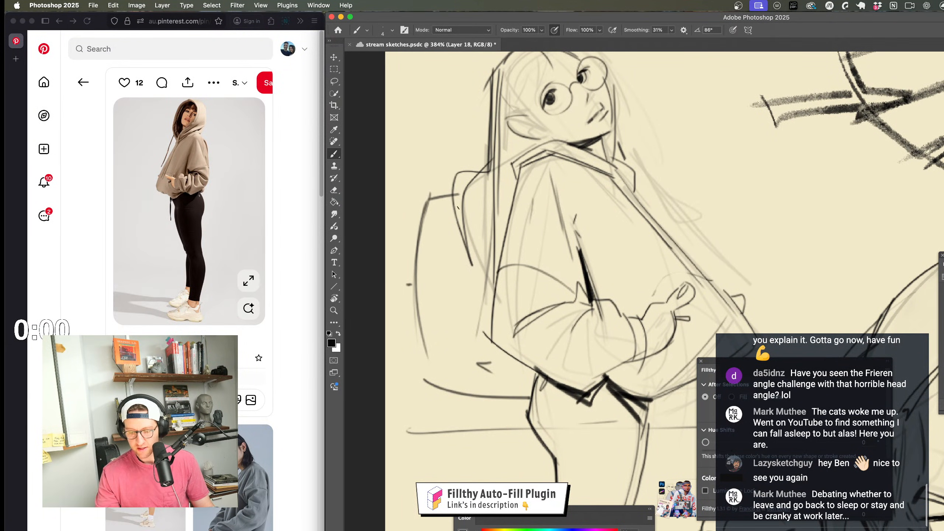
{"action": "left_click_drag", "start_coordinate": [407, 286], "coordinate": [467, 191]}
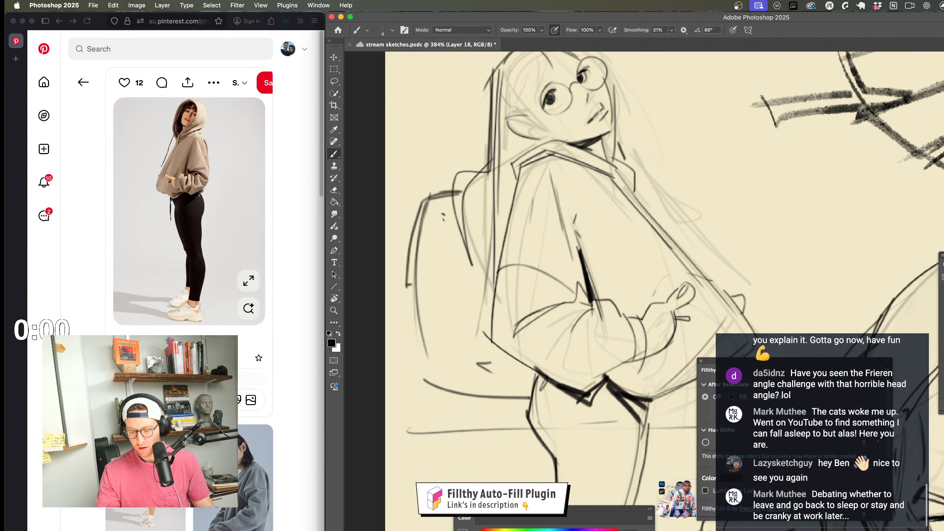
Step: Draw the backpack's shoulder strap down the front of the jacket and add a small square buckle on it
{"action": "left_click_drag", "start_coordinate": [587, 193], "coordinate": [606, 301]}
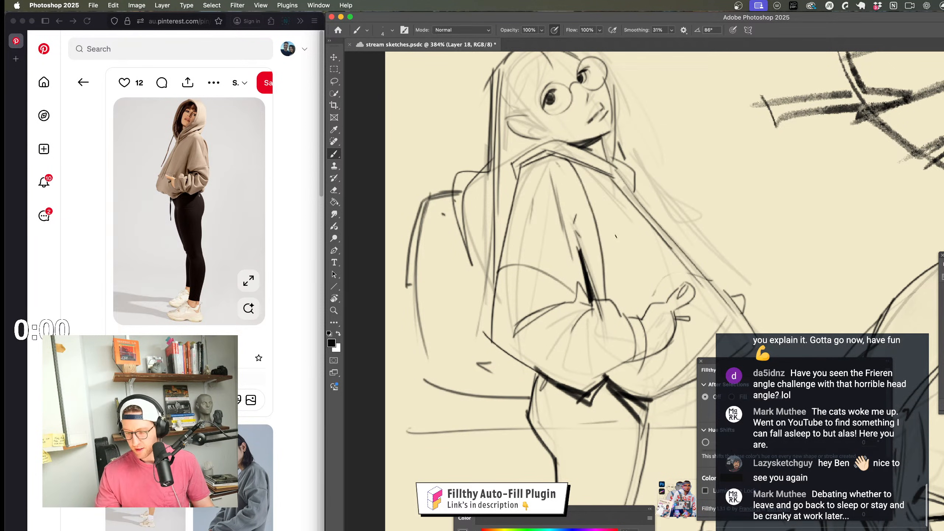
{"action": "mouse_move", "coordinate": [583, 164]}
{"action": "left_mouse_down"}
{"action": "mouse_move", "coordinate": [613, 309]}
{"action": "mouse_move", "coordinate": [596, 174]}
{"action": "mouse_move", "coordinate": [613, 301]}
{"action": "left_mouse_up"}
{"action": "key", "text": "ctrl+z"}
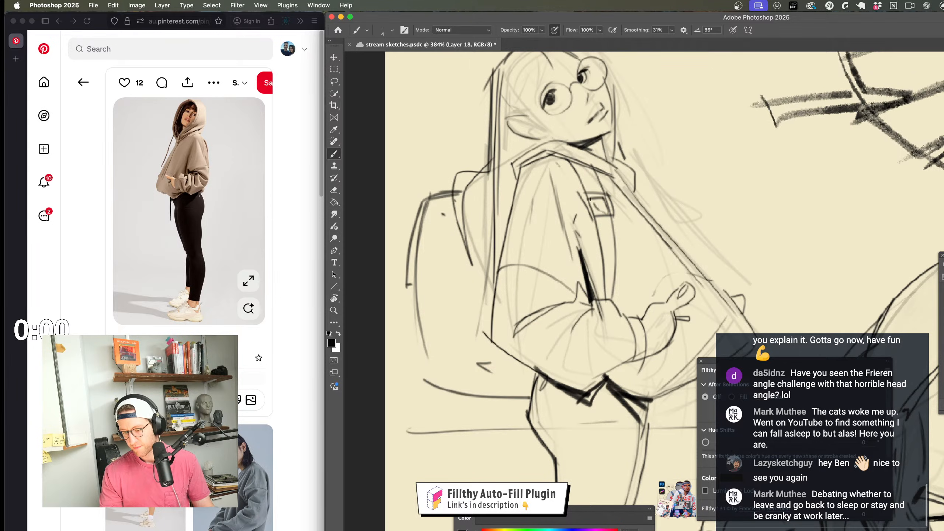
{"action": "left_click_drag", "start_coordinate": [591, 199], "coordinate": [596, 214]}
{"action": "left_click_drag", "start_coordinate": [593, 283], "coordinate": [542, 286]}
{"action": "left_click_drag", "start_coordinate": [626, 320], "coordinate": [661, 317]}
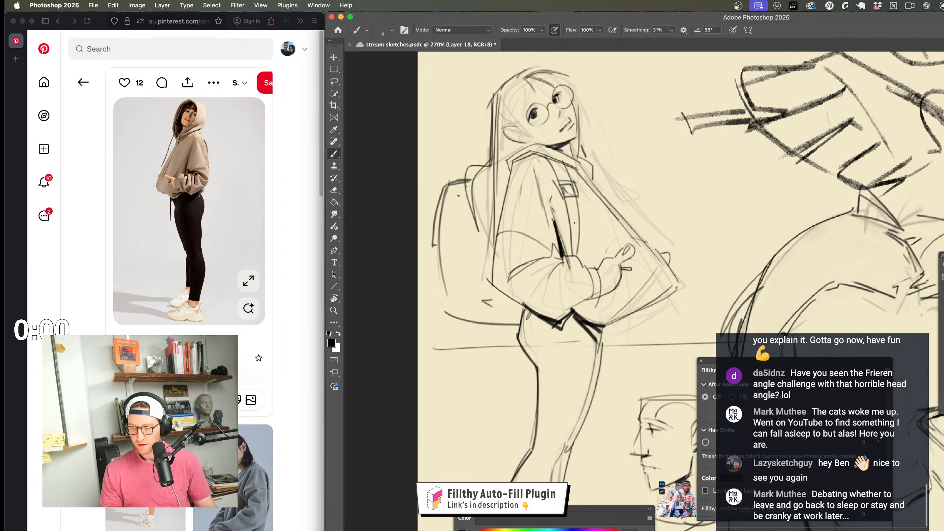
Step: Draw the lower part of the backpack's shoulder strap below the buckle, running down to the sleeve
{"action": "left_click_drag", "start_coordinate": [568, 204], "coordinate": [563, 250]}
{"action": "left_click_drag", "start_coordinate": [547, 157], "coordinate": [563, 254]}
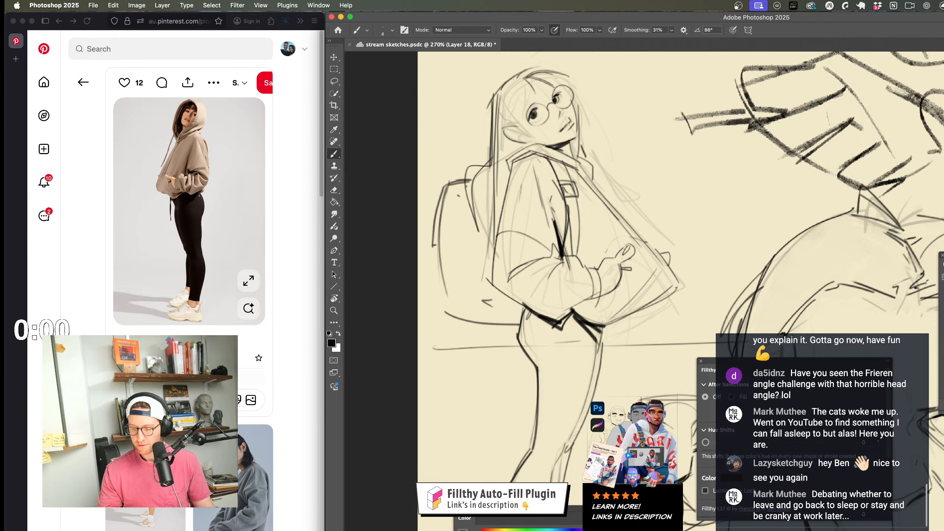
{"action": "left_click_drag", "start_coordinate": [568, 215], "coordinate": [571, 266]}
Step: Sketch a small flapped pocket low on the backpack and flip the canvas horizontally
{"action": "key", "text": "z"}
{"action": "mouse_move", "coordinate": [567, 322]}
{"action": "left_mouse_down"}
{"action": "mouse_move", "coordinate": [537, 323]}
{"action": "mouse_move", "coordinate": [572, 331]}
{"action": "mouse_move", "coordinate": [539, 294]}
{"action": "mouse_move", "coordinate": [502, 285]}
{"action": "mouse_move", "coordinate": [483, 266]}
{"action": "left_mouse_up"}
{"action": "key", "text": "b"}
{"action": "key", "text": "z"}
{"action": "mouse_move", "coordinate": [482, 265]}
{"action": "left_mouse_down"}
{"action": "mouse_move", "coordinate": [501, 259]}
{"action": "mouse_move", "coordinate": [467, 242]}
{"action": "mouse_move", "coordinate": [499, 262]}
{"action": "mouse_move", "coordinate": [473, 263]}
{"action": "left_mouse_up"}
{"action": "key", "text": "b"}
{"action": "key", "text": "super+z"}
{"action": "key", "text": "super+z"}
{"action": "left_click_drag", "start_coordinate": [501, 298], "coordinate": [465, 299]}
{"action": "key", "text": "shift+h"}
Step: Add an inner contour along the backpack's outer edge and a tall, divided rounded panel above its lower pocket
{"action": "left_click_drag", "start_coordinate": [632, 382], "coordinate": [532, 356]}
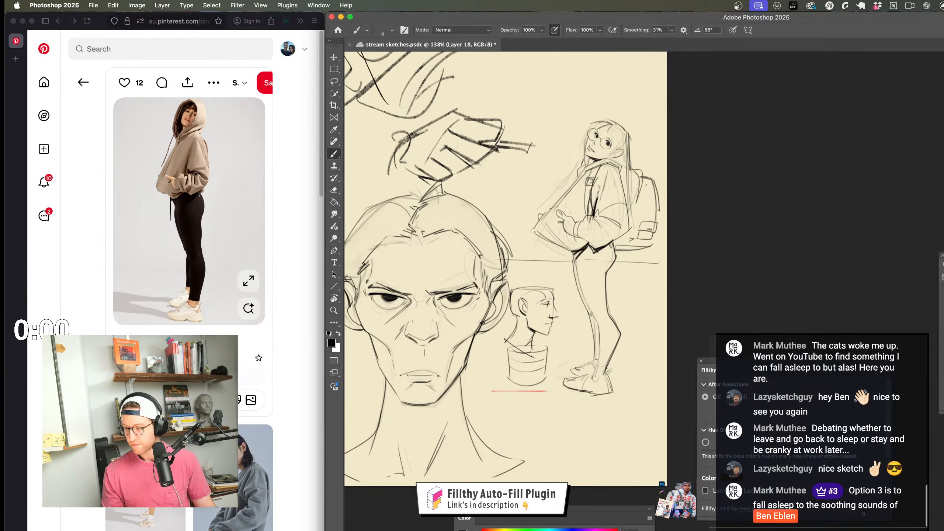
{"action": "left_click_drag", "start_coordinate": [635, 393], "coordinate": [621, 396]}
{"action": "left_click_drag", "start_coordinate": [587, 310], "coordinate": [560, 404]}
{"action": "left_click_drag", "start_coordinate": [576, 330], "coordinate": [609, 330]}
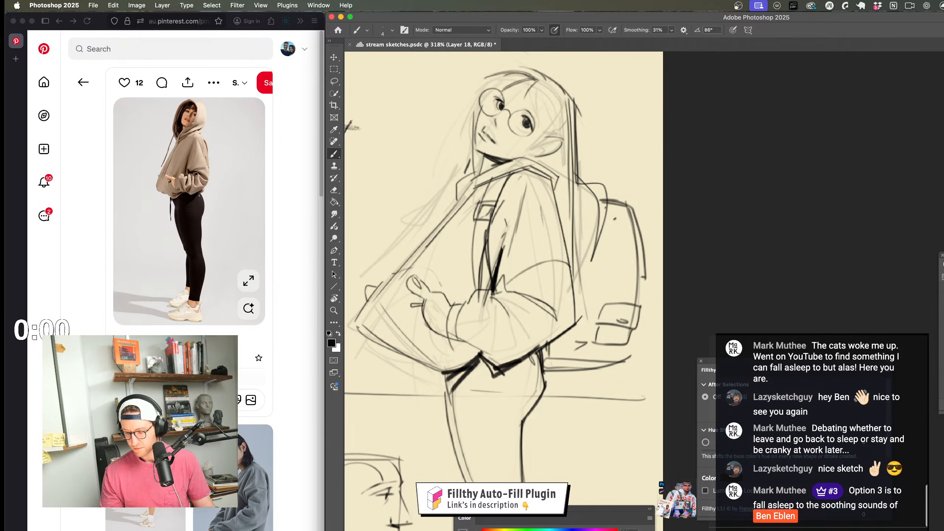
{"action": "left_click_drag", "start_coordinate": [654, 237], "coordinate": [643, 265]}
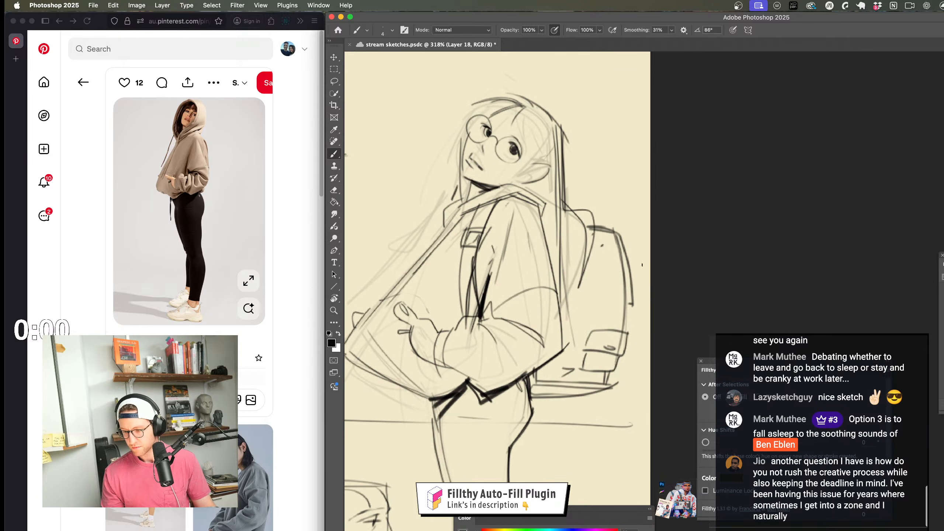
{"action": "left_click_drag", "start_coordinate": [607, 234], "coordinate": [620, 295]}
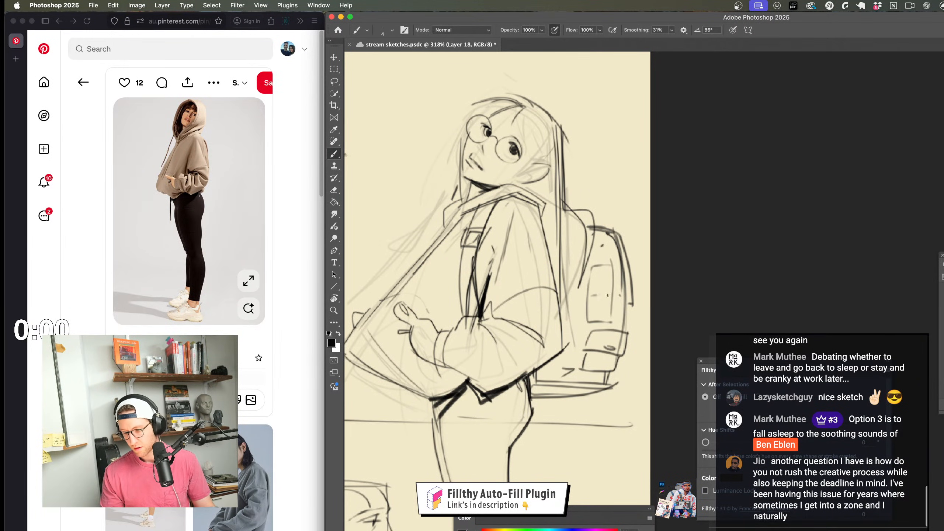
{"action": "key", "text": "z"}
{"action": "scroll", "coordinate": [610, 273], "scroll_direction": "down", "scroll_amount": 5}
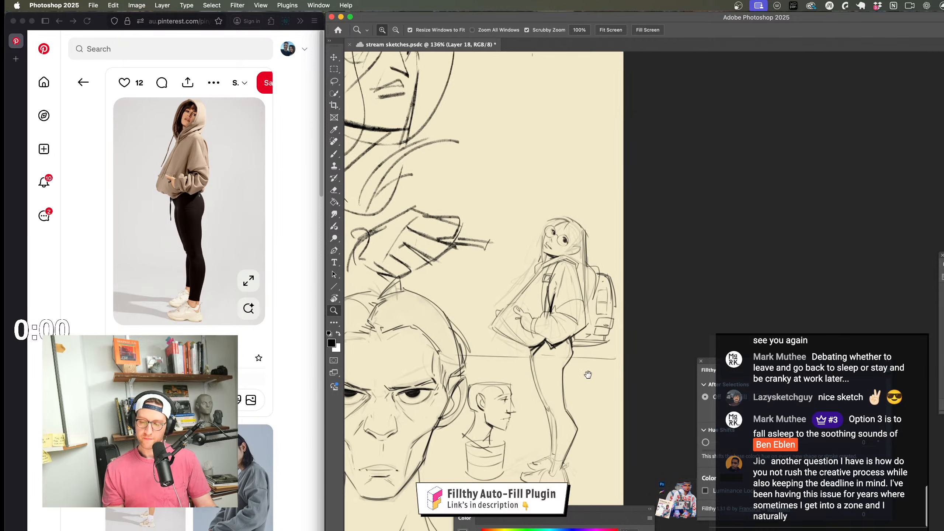
{"action": "scroll", "coordinate": [610, 273], "scroll_direction": "up", "scroll_amount": 4}
{"action": "key", "text": "b"}
{"action": "scroll", "coordinate": [605, 307], "scroll_direction": "up", "scroll_amount": 2}
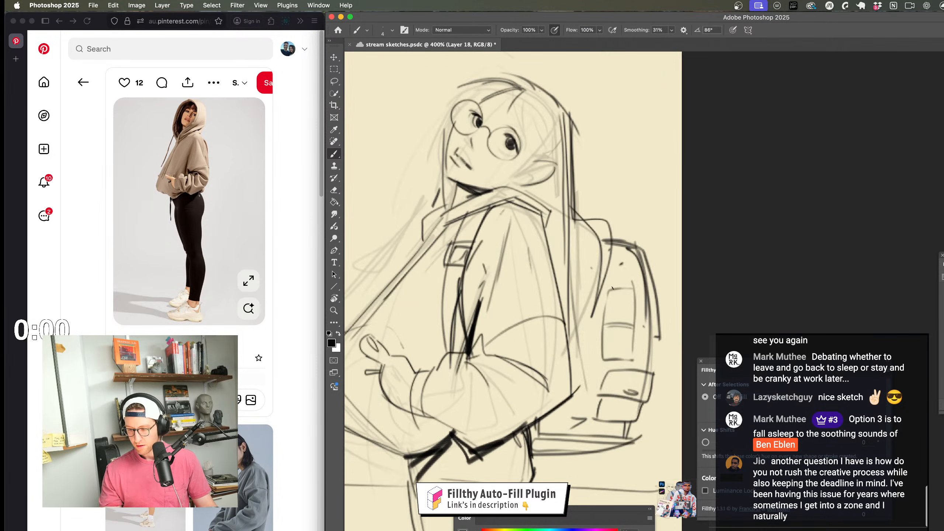
{"action": "mouse_move", "coordinate": [568, 217]}
{"action": "left_mouse_down"}
{"action": "mouse_move", "coordinate": [591, 266]}
{"action": "mouse_move", "coordinate": [563, 309]}
{"action": "left_mouse_up"}
{"action": "key", "text": "super+z"}
{"action": "mouse_move", "coordinate": [568, 216]}
{"action": "left_mouse_down"}
{"action": "mouse_move", "coordinate": [597, 209]}
{"action": "mouse_move", "coordinate": [619, 256]}
{"action": "mouse_move", "coordinate": [569, 280]}
{"action": "left_mouse_up"}
{"action": "key", "text": "super+z"}
{"action": "key", "text": "super+z"}
{"action": "key", "text": "super+z"}
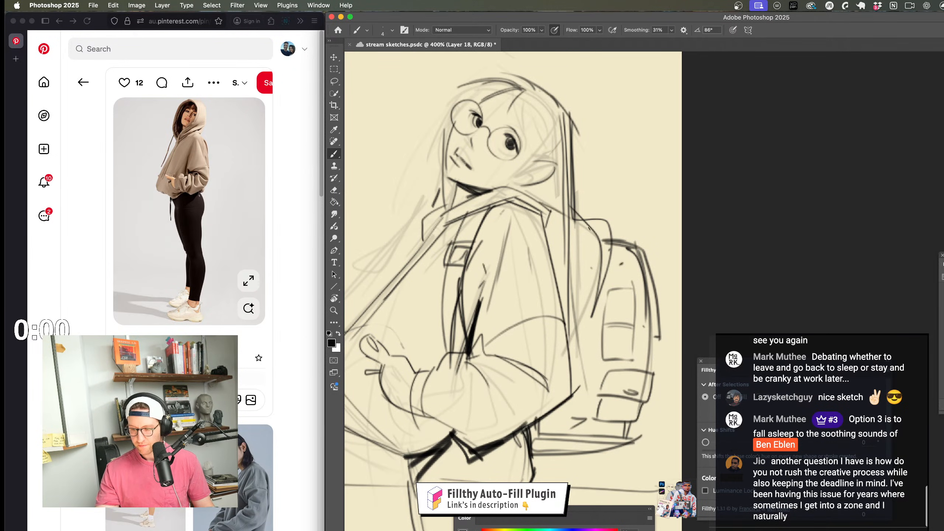
Step: Darken and extend the long hair strands falling down the girl's back in front of the backpack
{"action": "left_click_drag", "start_coordinate": [570, 164], "coordinate": [574, 323]}
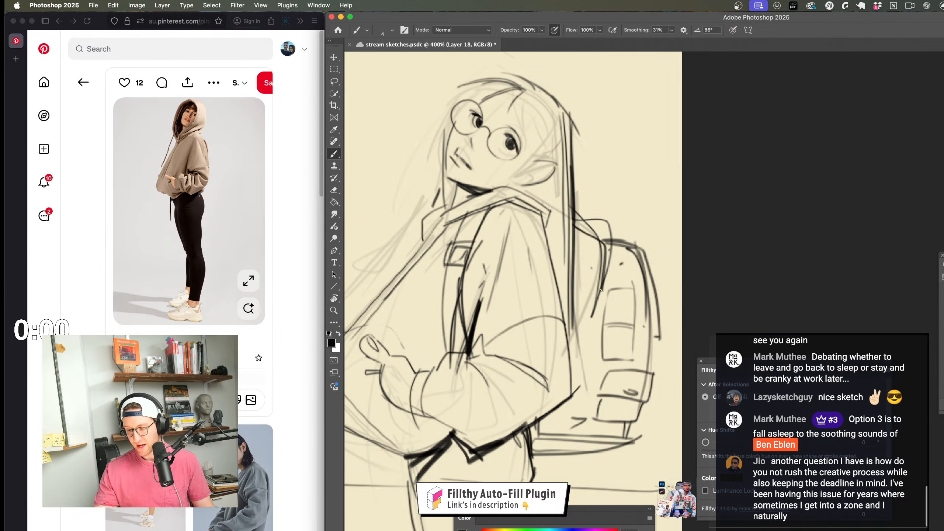
{"action": "key", "text": "z"}
{"action": "left_click_drag", "start_coordinate": [597, 276], "coordinate": [598, 341]}
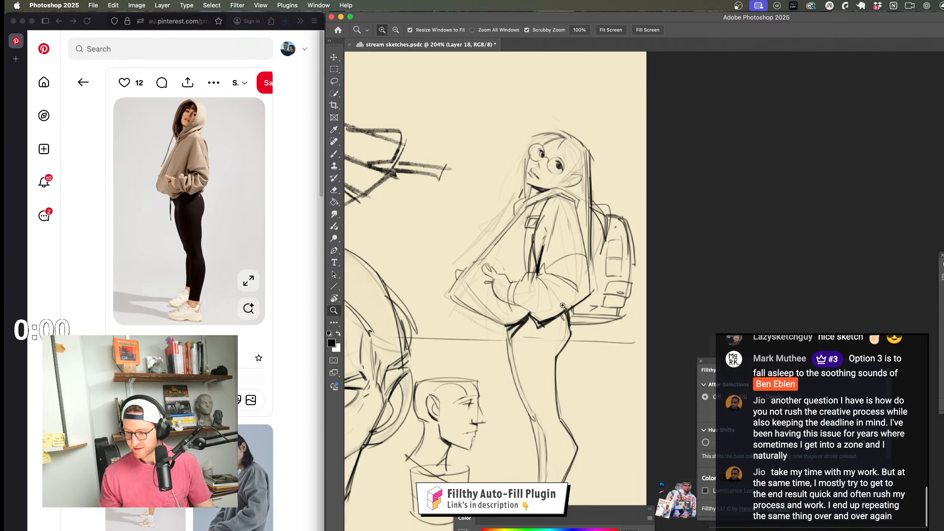
{"action": "left_click_drag", "start_coordinate": [537, 165], "coordinate": [496, 207]}
{"action": "key", "text": "b"}
{"action": "key", "text": "z"}
{"action": "left_click_drag", "start_coordinate": [575, 279], "coordinate": [574, 279]}
{"action": "key", "text": "b"}
{"action": "left_click_drag", "start_coordinate": [602, 236], "coordinate": [640, 273]}
{"action": "left_click_drag", "start_coordinate": [547, 197], "coordinate": [558, 205]}
Step: Flip the canvas horizontally and draw two dark, angled eyebrows at the upper rims of the girl's glasses
{"action": "key", "text": "z"}
{"action": "left_click_drag", "start_coordinate": [621, 309], "coordinate": [591, 311]}
{"action": "key", "text": "b"}
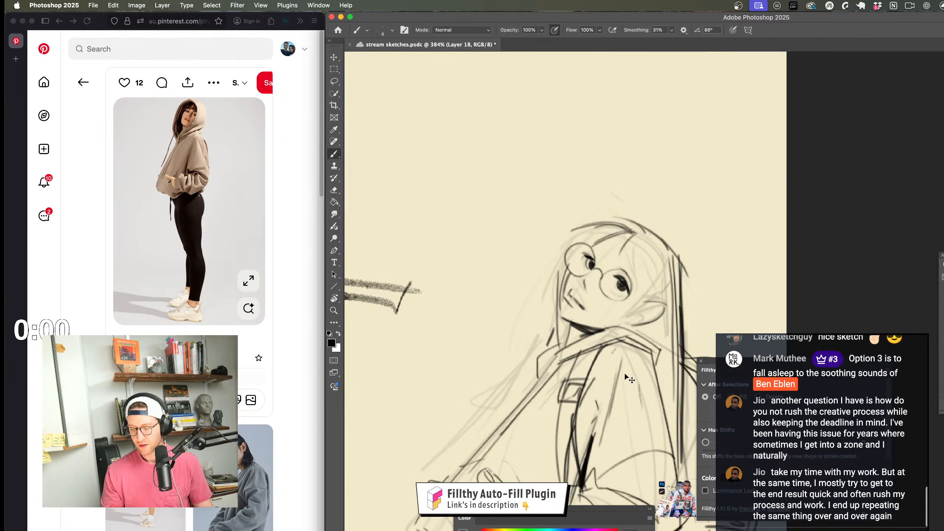
{"action": "key", "text": "h"}
{"action": "left_click_drag", "start_coordinate": [669, 397], "coordinate": [399, 362]}
{"action": "key", "text": "z"}
{"action": "left_click_drag", "start_coordinate": [576, 238], "coordinate": [616, 238]}
{"action": "key", "text": "b"}
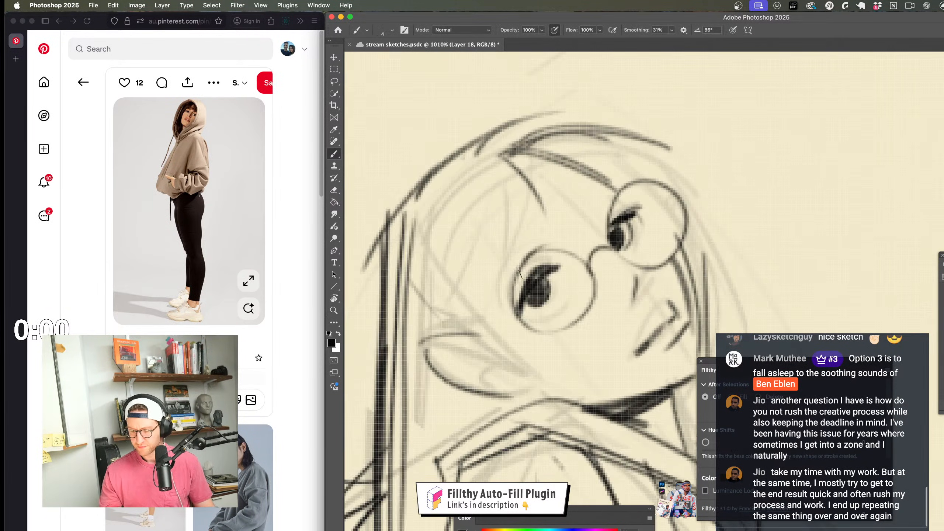
{"action": "left_click_drag", "start_coordinate": [553, 249], "coordinate": [500, 289]}
{"action": "left_click_drag", "start_coordinate": [542, 256], "coordinate": [503, 284]}
{"action": "mouse_move", "coordinate": [582, 239]}
{"action": "left_mouse_down"}
{"action": "mouse_move", "coordinate": [541, 262]}
{"action": "mouse_move", "coordinate": [619, 202]}
{"action": "left_mouse_up"}
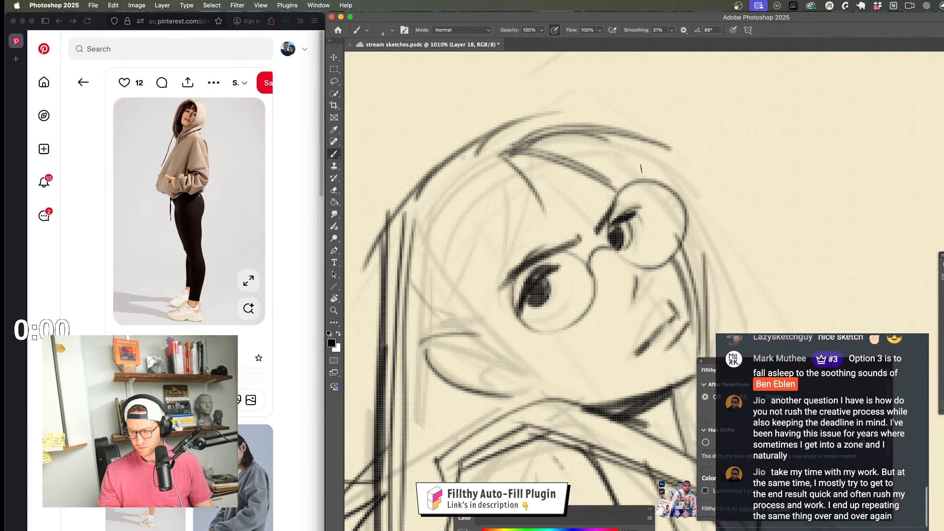
Step: Flip the canvas back and examine the girl's expression and whole figure from a distance
{"action": "key", "text": "z"}
{"action": "left_click_drag", "start_coordinate": [594, 331], "coordinate": [550, 344]}
{"action": "key", "text": "b"}
{"action": "mouse_move", "coordinate": [582, 398]}
{"action": "left_mouse_down"}
{"action": "mouse_move", "coordinate": [577, 335]}
{"action": "mouse_move", "coordinate": [538, 316]}
{"action": "mouse_move", "coordinate": [506, 367]}
{"action": "mouse_move", "coordinate": [487, 312]}
{"action": "left_mouse_up"}
{"action": "key", "text": "z"}
{"action": "key", "text": "b"}
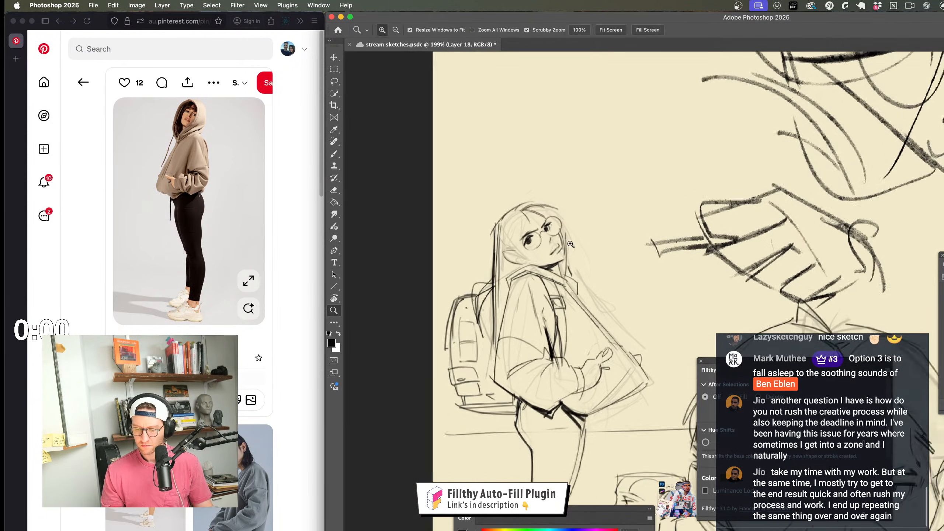
{"action": "left_click_drag", "start_coordinate": [513, 230], "coordinate": [550, 231]}
{"action": "key", "text": "ctrl+minus"}
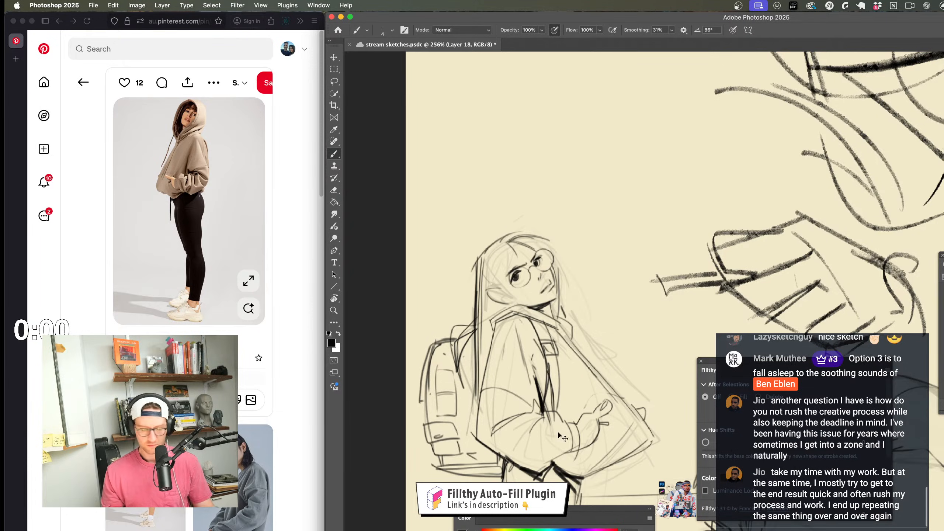
{"action": "key", "text": "ctrl+plus"}
{"action": "key", "text": "ctrl+minus"}
{"action": "key", "text": "z"}
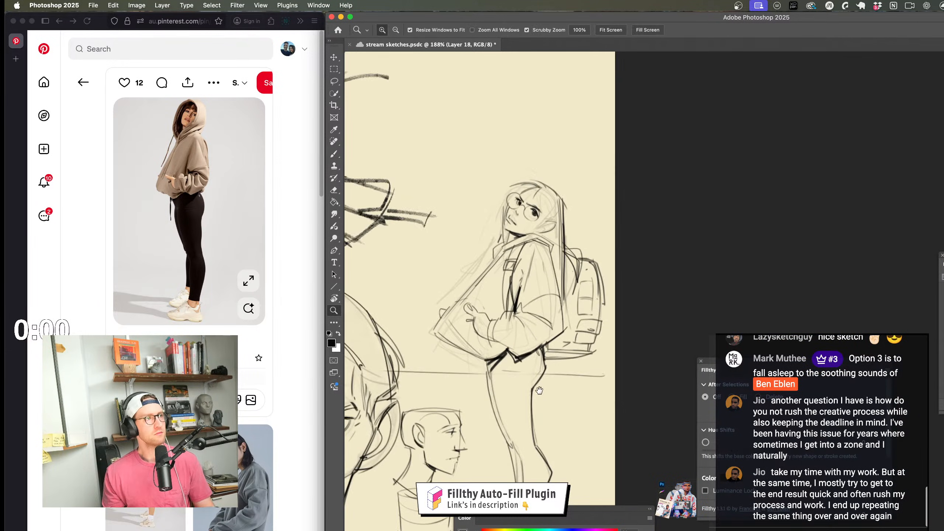
Step: Darken the nearer shoe's heel line, ankle opening and rear sole edge
{"action": "mouse_move", "coordinate": [540, 372]}
{"action": "left_mouse_down"}
{"action": "mouse_move", "coordinate": [540, 263]}
{"action": "mouse_move", "coordinate": [562, 301]}
{"action": "mouse_move", "coordinate": [570, 238]}
{"action": "left_mouse_up"}
{"action": "key", "text": "b"}
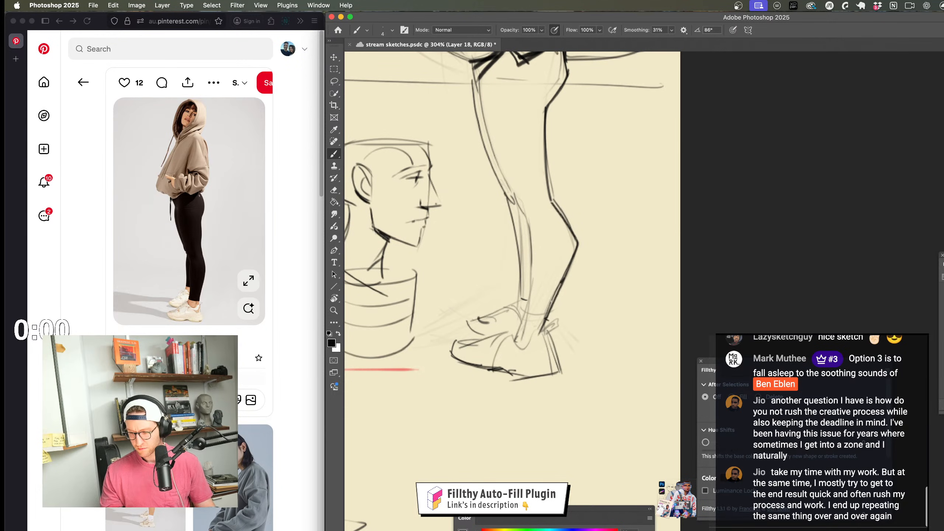
{"action": "left_click_drag", "start_coordinate": [554, 329], "coordinate": [562, 371]}
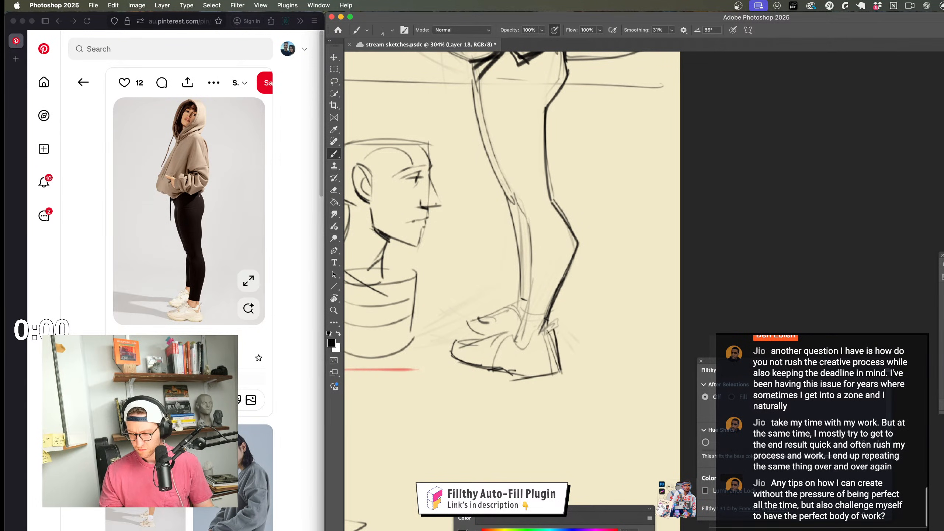
{"action": "mouse_move", "coordinate": [537, 331]}
{"action": "left_mouse_down"}
{"action": "mouse_move", "coordinate": [525, 350]}
{"action": "mouse_move", "coordinate": [512, 328]}
{"action": "left_mouse_up"}
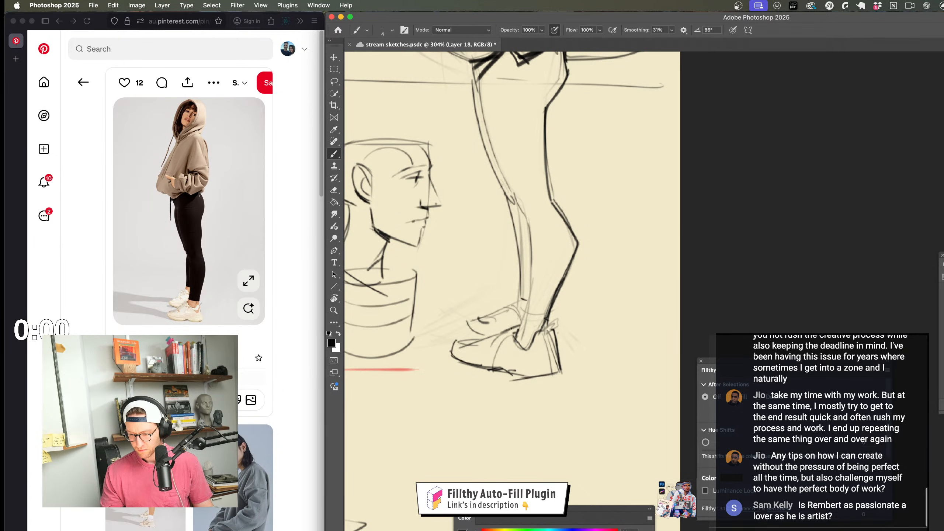
{"action": "left_click_drag", "start_coordinate": [553, 372], "coordinate": [592, 348]}
{"action": "mouse_move", "coordinate": [562, 381]}
{"action": "left_mouse_down"}
{"action": "mouse_move", "coordinate": [530, 395]}
{"action": "mouse_move", "coordinate": [502, 378]}
{"action": "left_mouse_up"}
{"action": "left_click_drag", "start_coordinate": [561, 379], "coordinate": [492, 395]}
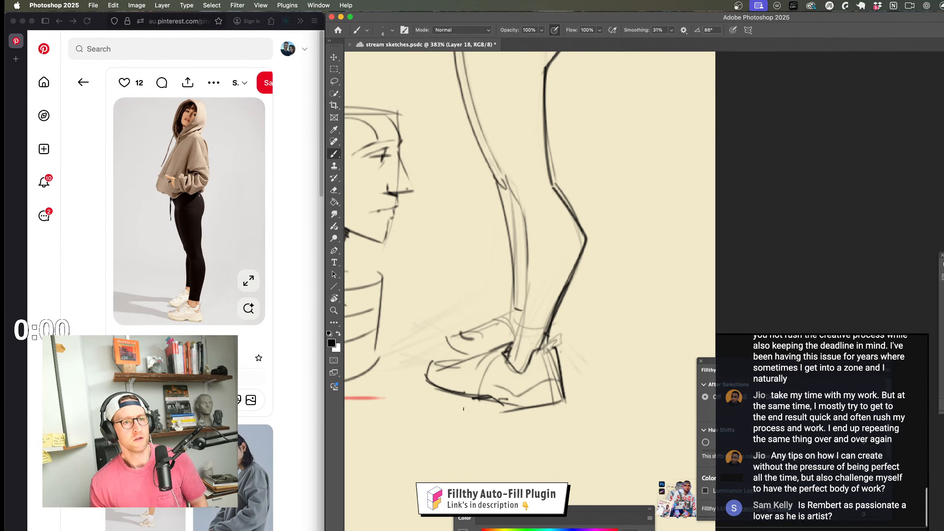
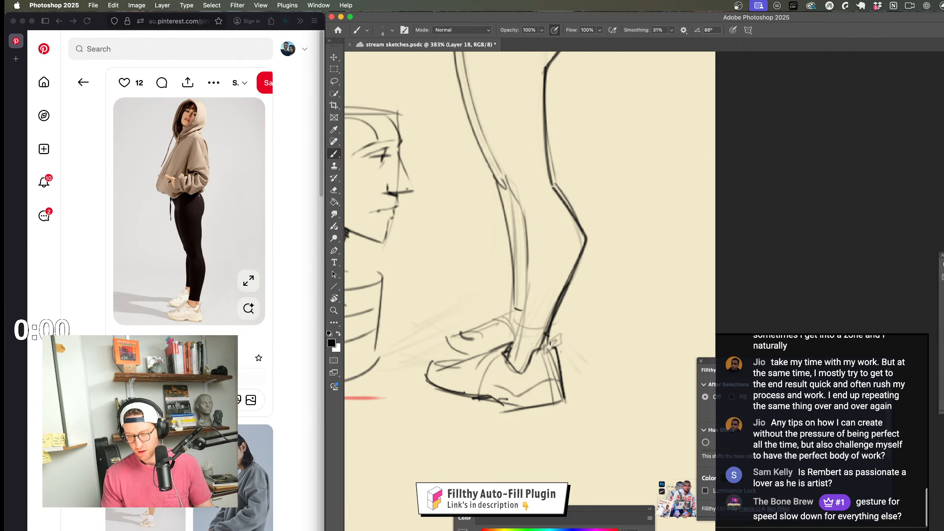
Step: Draw a looped tab behind the nearer shoe's heel, strengthen its toe and sole outline, and flip the canvas
{"action": "mouse_move", "coordinate": [551, 345]}
{"action": "left_mouse_down"}
{"action": "mouse_move", "coordinate": [536, 350]}
{"action": "mouse_move", "coordinate": [557, 346]}
{"action": "left_mouse_up"}
{"action": "mouse_move", "coordinate": [581, 389]}
{"action": "left_mouse_down"}
{"action": "mouse_move", "coordinate": [559, 408]}
{"action": "mouse_move", "coordinate": [547, 403]}
{"action": "mouse_move", "coordinate": [571, 382]}
{"action": "left_mouse_up"}
{"action": "mouse_move", "coordinate": [512, 389]}
{"action": "left_mouse_down"}
{"action": "mouse_move", "coordinate": [460, 390]}
{"action": "mouse_move", "coordinate": [441, 372]}
{"action": "left_mouse_up"}
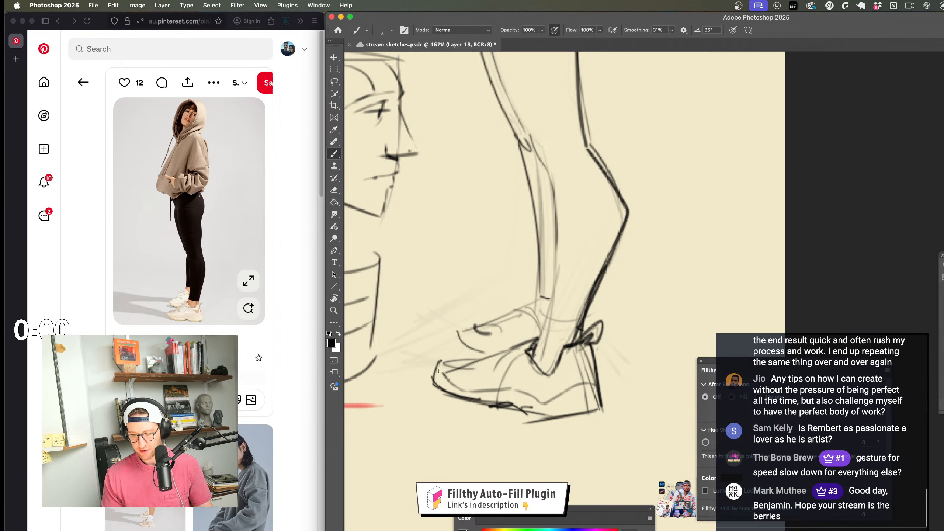
{"action": "left_click_drag", "start_coordinate": [540, 404], "coordinate": [500, 406]}
{"action": "left_click_drag", "start_coordinate": [582, 402], "coordinate": [577, 387]}
{"action": "mouse_move", "coordinate": [545, 399]}
{"action": "left_mouse_down"}
{"action": "mouse_move", "coordinate": [578, 396]}
{"action": "mouse_move", "coordinate": [509, 379]}
{"action": "mouse_move", "coordinate": [544, 405]}
{"action": "mouse_move", "coordinate": [522, 403]}
{"action": "mouse_move", "coordinate": [614, 393]}
{"action": "mouse_move", "coordinate": [631, 411]}
{"action": "mouse_move", "coordinate": [639, 405]}
{"action": "mouse_move", "coordinate": [564, 399]}
{"action": "mouse_move", "coordinate": [549, 414]}
{"action": "left_mouse_up"}
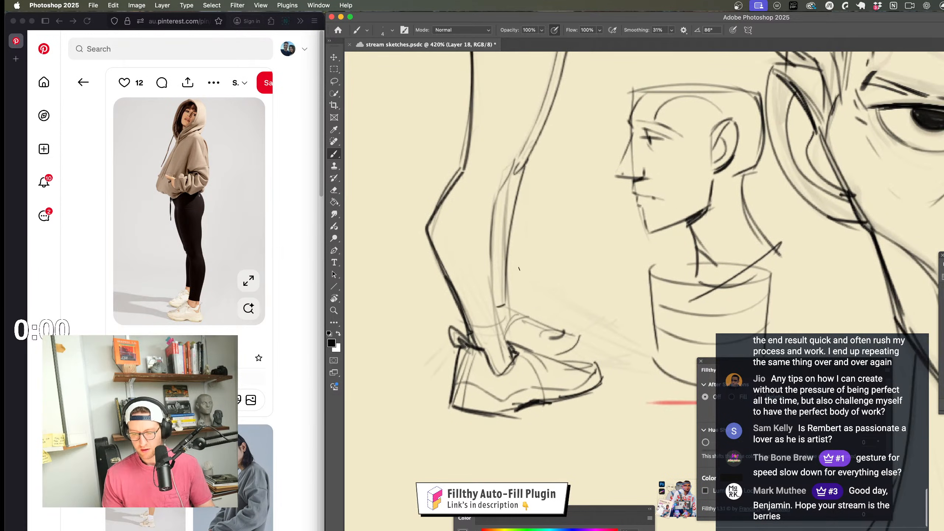
Step: Darken the front contour of the nearer lower leg and draw the legging's hem at the ankle
{"action": "left_click_drag", "start_coordinate": [497, 187], "coordinate": [501, 348]}
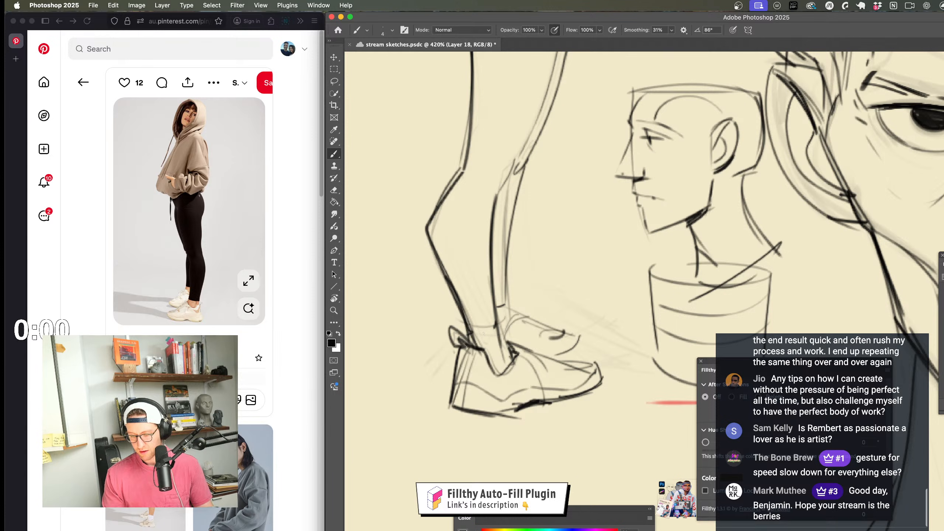
{"action": "key", "text": "super+minus"}
{"action": "key", "text": "super+minus"}
{"action": "key", "text": "super+minus"}
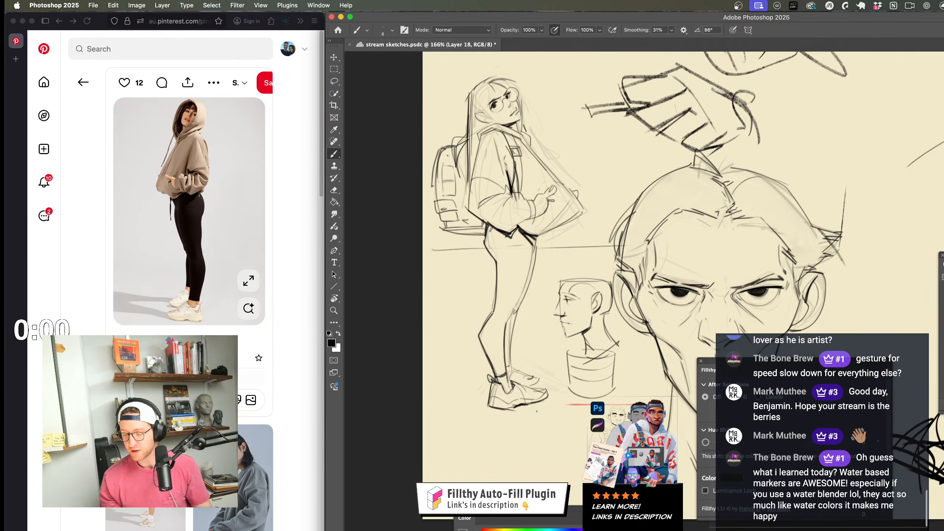
Step: Redraw the front contour of the nearer thigh from below the jacket hem towards the knee
{"action": "key", "text": "z"}
{"action": "mouse_move", "coordinate": [539, 406]}
{"action": "left_mouse_down"}
{"action": "mouse_move", "coordinate": [519, 406]}
{"action": "mouse_move", "coordinate": [557, 404]}
{"action": "left_mouse_up"}
{"action": "key", "text": "b"}
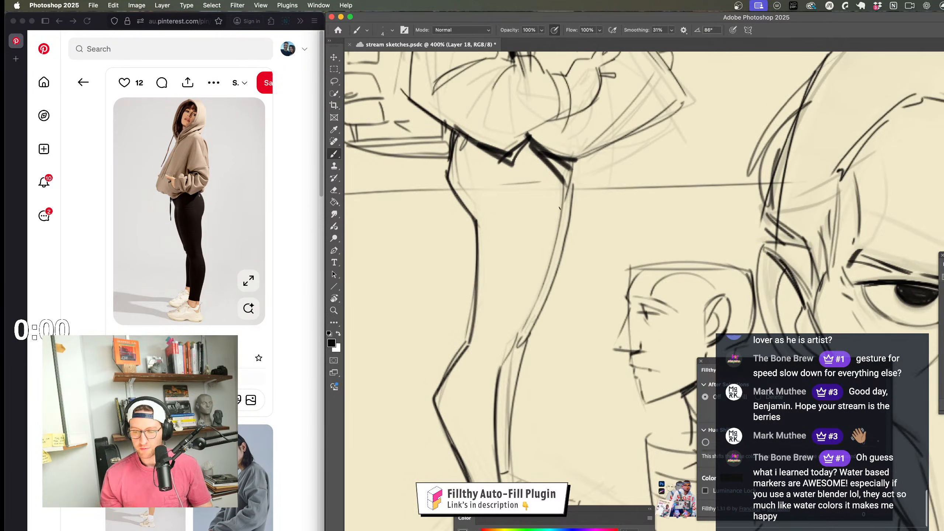
{"action": "left_click_drag", "start_coordinate": [557, 180], "coordinate": [561, 224]}
{"action": "key", "text": "super+z"}
{"action": "left_click_drag", "start_coordinate": [557, 180], "coordinate": [500, 373]}
Step: Flip the canvas horizontally and add short lace strokes across the top of the farther shoe
{"action": "key", "text": "z"}
{"action": "mouse_move", "coordinate": [544, 316]}
{"action": "left_mouse_down"}
{"action": "mouse_move", "coordinate": [520, 361]}
{"action": "mouse_move", "coordinate": [541, 363]}
{"action": "left_mouse_up"}
{"action": "key", "text": "super+shift+h"}
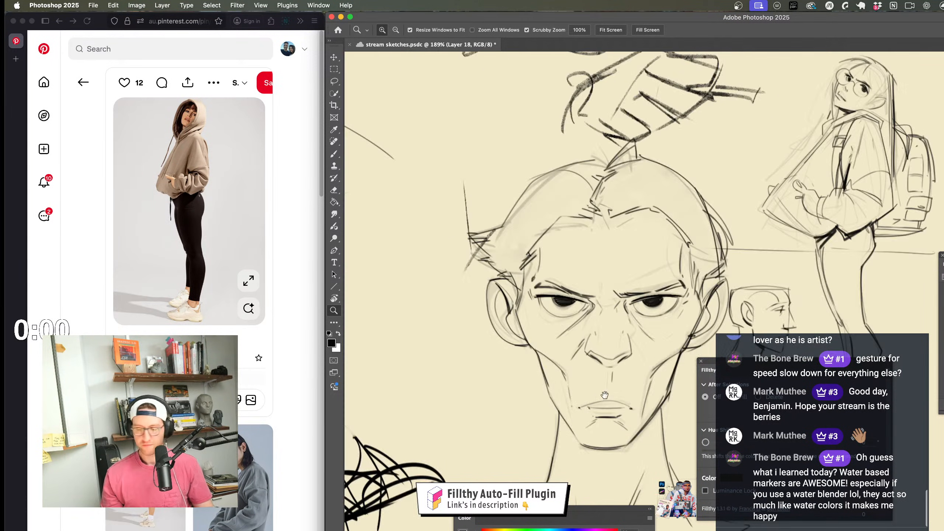
{"action": "mouse_move", "coordinate": [825, 385]}
{"action": "left_mouse_down"}
{"action": "mouse_move", "coordinate": [540, 309]}
{"action": "mouse_move", "coordinate": [600, 309]}
{"action": "left_mouse_up"}
{"action": "key", "text": "b"}
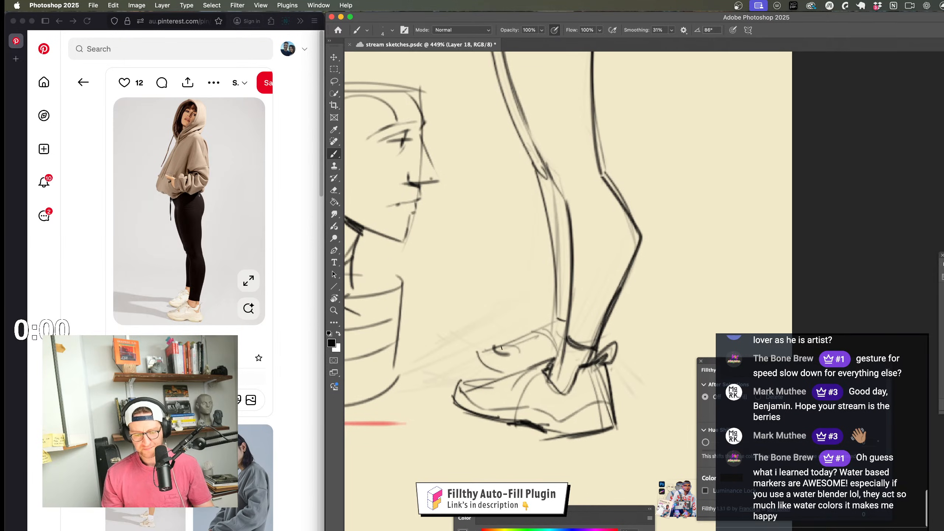
{"action": "mouse_move", "coordinate": [520, 339]}
{"action": "left_mouse_down"}
{"action": "mouse_move", "coordinate": [539, 348]}
{"action": "mouse_move", "coordinate": [547, 334]}
{"action": "left_mouse_up"}
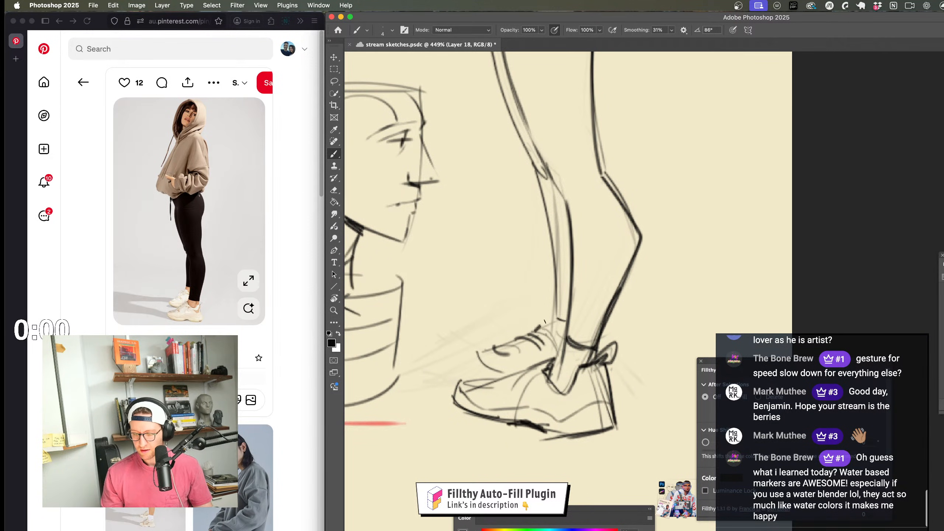
{"action": "left_click_drag", "start_coordinate": [545, 322], "coordinate": [556, 354]}
Step: Add a short detail stroke across the upper of the nearer shoe
{"action": "key", "text": "z"}
{"action": "left_click_drag", "start_coordinate": [539, 437], "coordinate": [523, 447]}
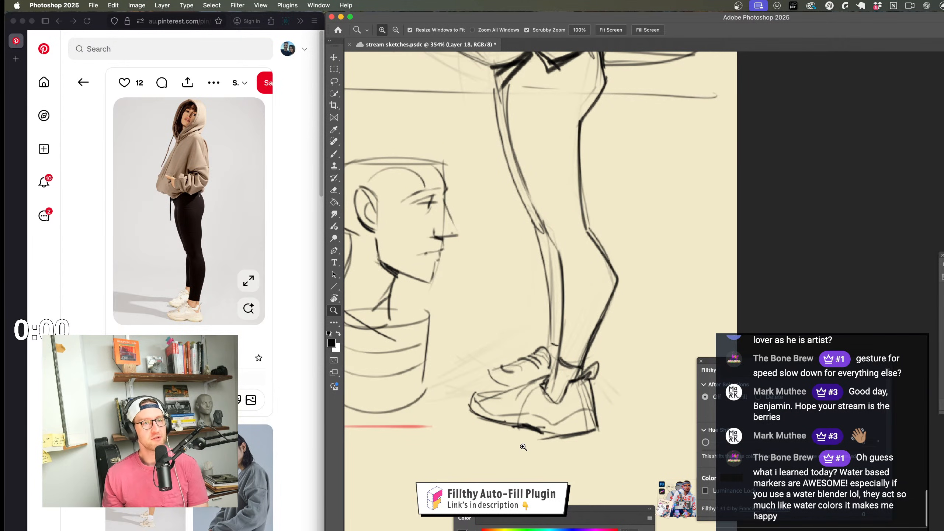
{"action": "mouse_move", "coordinate": [549, 413]}
{"action": "left_mouse_down"}
{"action": "mouse_move", "coordinate": [522, 379]}
{"action": "mouse_move", "coordinate": [562, 407]}
{"action": "mouse_move", "coordinate": [587, 407]}
{"action": "left_mouse_up"}
{"action": "key", "text": "b"}
{"action": "mouse_move", "coordinate": [464, 384]}
{"action": "left_mouse_down"}
{"action": "mouse_move", "coordinate": [493, 414]}
{"action": "mouse_move", "coordinate": [485, 419]}
{"action": "mouse_move", "coordinate": [551, 394]}
{"action": "mouse_move", "coordinate": [525, 403]}
{"action": "mouse_move", "coordinate": [505, 426]}
{"action": "mouse_move", "coordinate": [488, 421]}
{"action": "mouse_move", "coordinate": [537, 408]}
{"action": "mouse_move", "coordinate": [546, 388]}
{"action": "left_mouse_up"}
{"action": "key", "text": "super+z"}
{"action": "left_click_drag", "start_coordinate": [543, 394], "coordinate": [565, 377]}
Step: Add loose hair strands on the forehead and beside the ear, plus a short mark inside the farther glasses lens
{"action": "left_click_drag", "start_coordinate": [543, 444], "coordinate": [565, 298]}
{"action": "scroll", "coordinate": [565, 298], "scroll_direction": "up", "scroll_amount": 5}
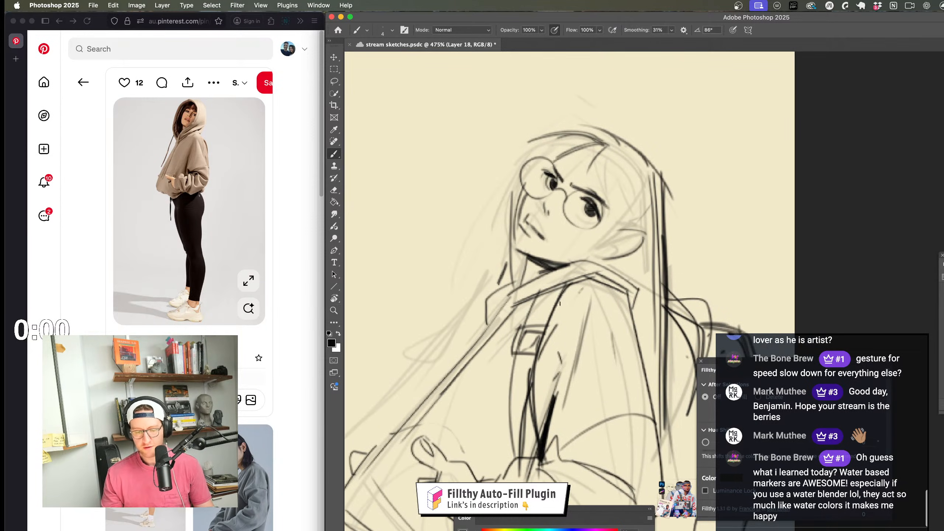
{"action": "left_click_drag", "start_coordinate": [494, 316], "coordinate": [511, 291]}
{"action": "left_click_drag", "start_coordinate": [564, 307], "coordinate": [524, 308]}
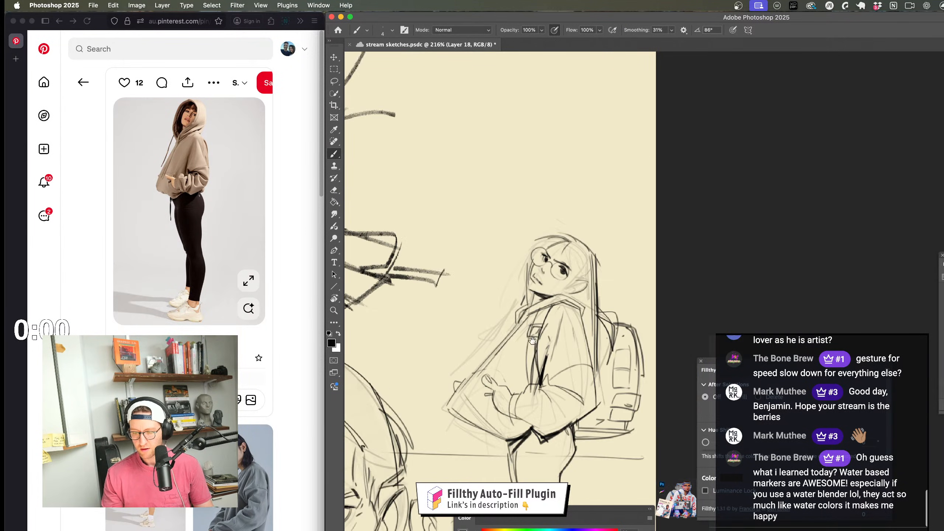
{"action": "mouse_move", "coordinate": [557, 275]}
{"action": "left_mouse_down"}
{"action": "mouse_move", "coordinate": [521, 279]}
{"action": "mouse_move", "coordinate": [569, 266]}
{"action": "left_mouse_up"}
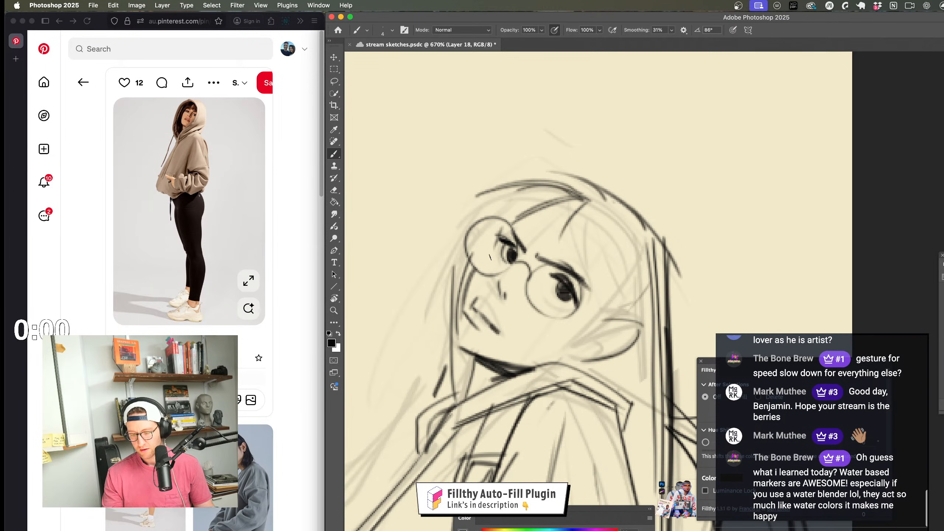
{"action": "left_click_drag", "start_coordinate": [570, 319], "coordinate": [522, 320]}
{"action": "left_click_drag", "start_coordinate": [603, 400], "coordinate": [563, 384]}
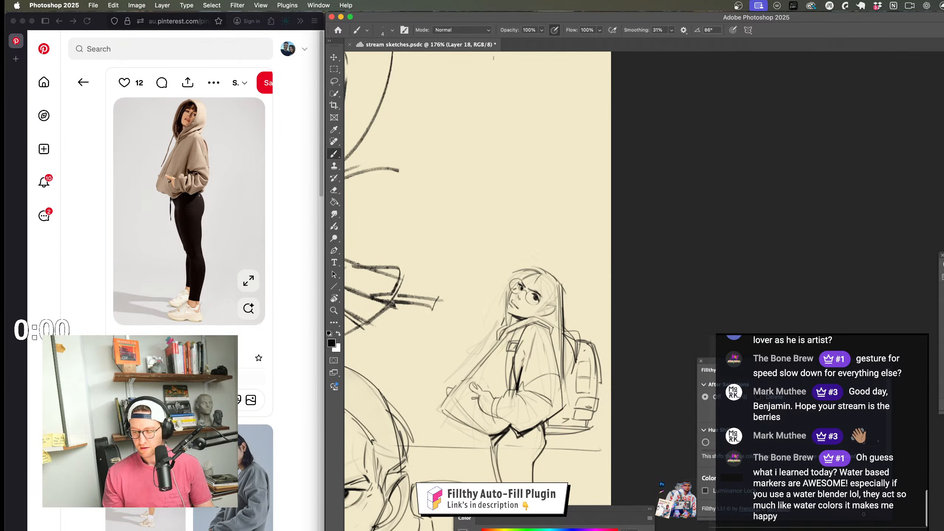
{"action": "left_click_drag", "start_coordinate": [538, 266], "coordinate": [591, 297]}
{"action": "mouse_move", "coordinate": [520, 284]}
{"action": "left_mouse_down"}
{"action": "mouse_move", "coordinate": [523, 319]}
{"action": "mouse_move", "coordinate": [544, 293]}
{"action": "left_mouse_up"}
{"action": "left_click_drag", "start_coordinate": [546, 292], "coordinate": [531, 320]}
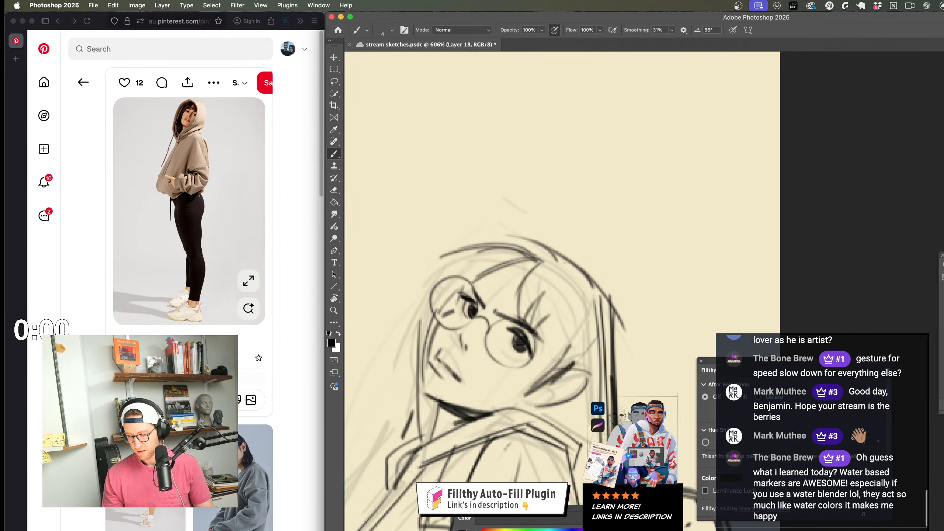
Step: Erase the nose mark between the glasses and the mouth, and flip the canvas horizontally
{"action": "mouse_move", "coordinate": [591, 424]}
{"action": "left_mouse_down"}
{"action": "mouse_move", "coordinate": [554, 442]}
{"action": "mouse_move", "coordinate": [565, 347]}
{"action": "mouse_move", "coordinate": [549, 312]}
{"action": "left_mouse_up"}
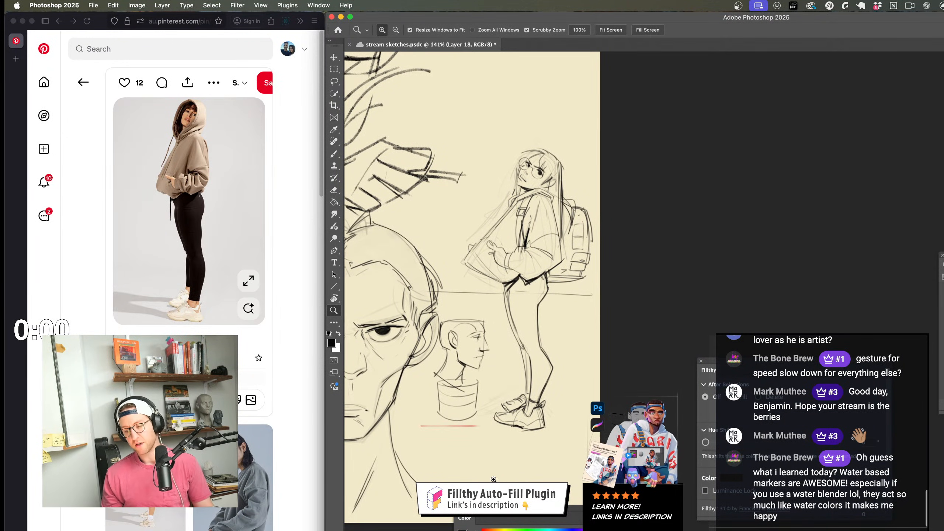
{"action": "mouse_move", "coordinate": [520, 156]}
{"action": "left_mouse_down"}
{"action": "mouse_move", "coordinate": [577, 225]}
{"action": "mouse_move", "coordinate": [595, 223]}
{"action": "left_mouse_up"}
{"action": "key", "text": "e"}
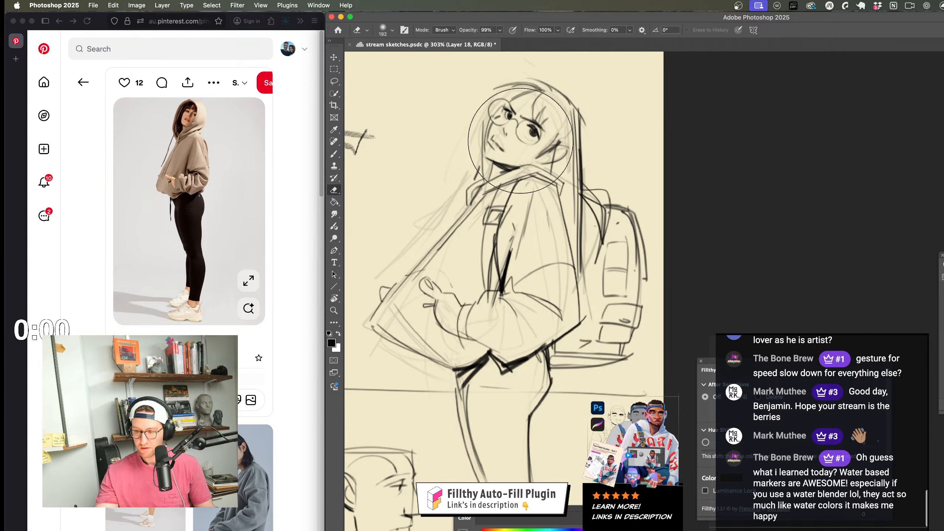
{"action": "scroll", "coordinate": [515, 128], "scroll_direction": "down", "scroll_amount": 5}
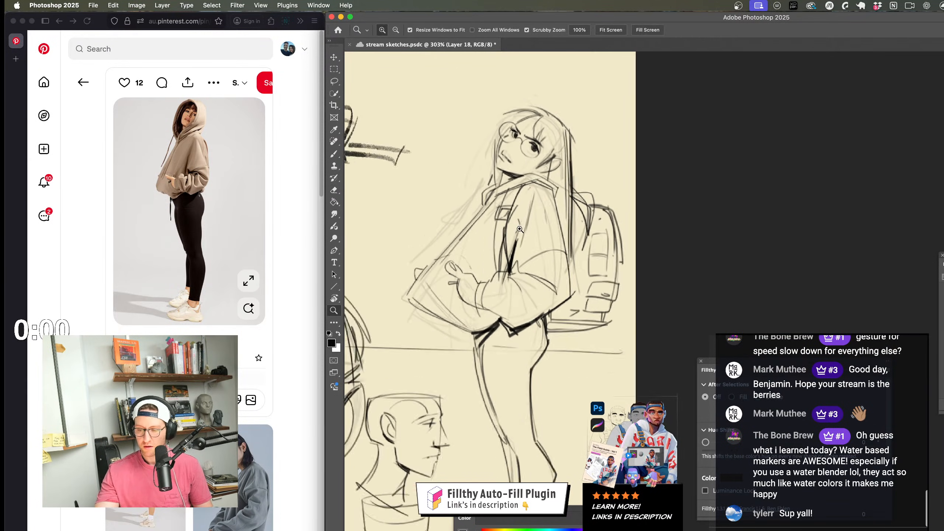
{"action": "scroll", "coordinate": [543, 379], "scroll_direction": "left", "scroll_amount": 5}
{"action": "scroll", "coordinate": [506, 368], "scroll_direction": "right", "scroll_amount": 5}
{"action": "scroll", "coordinate": [533, 261], "scroll_direction": "up", "scroll_amount": 8}
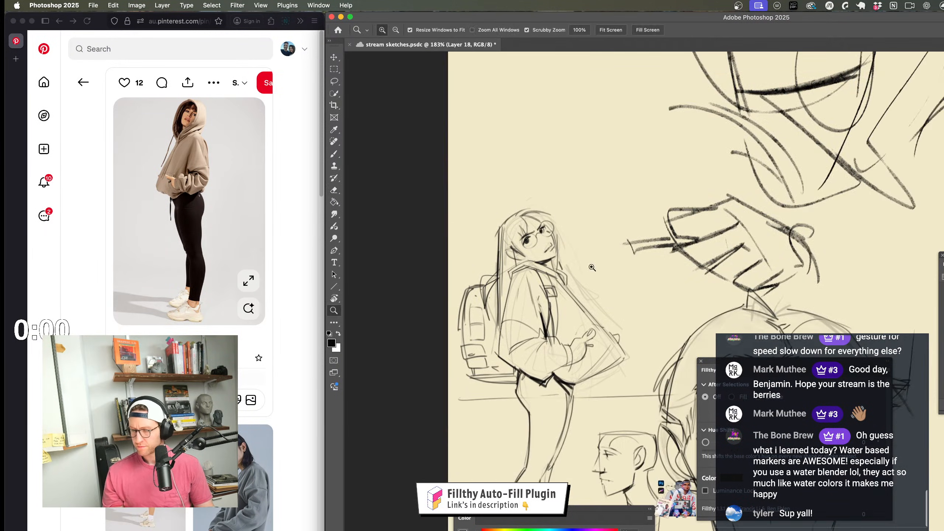
{"action": "key", "text": "b"}
{"action": "left_click_drag", "start_coordinate": [534, 213], "coordinate": [604, 275]}
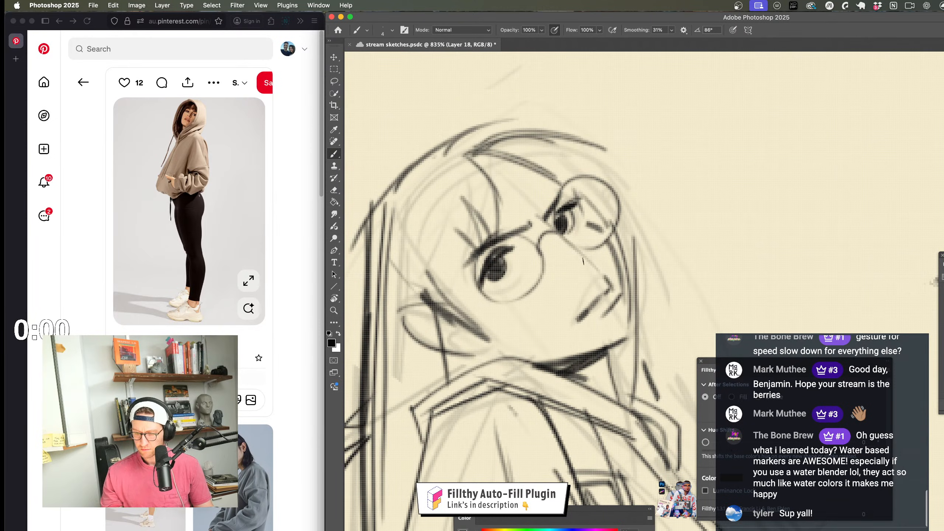
Step: Try a short nose stroke between the glasses bridge and the mouth, and undo the last mark
{"action": "scroll", "coordinate": [590, 262], "scroll_direction": "down", "scroll_amount": 5}
{"action": "scroll", "coordinate": [520, 233], "scroll_direction": "up", "scroll_amount": 4}
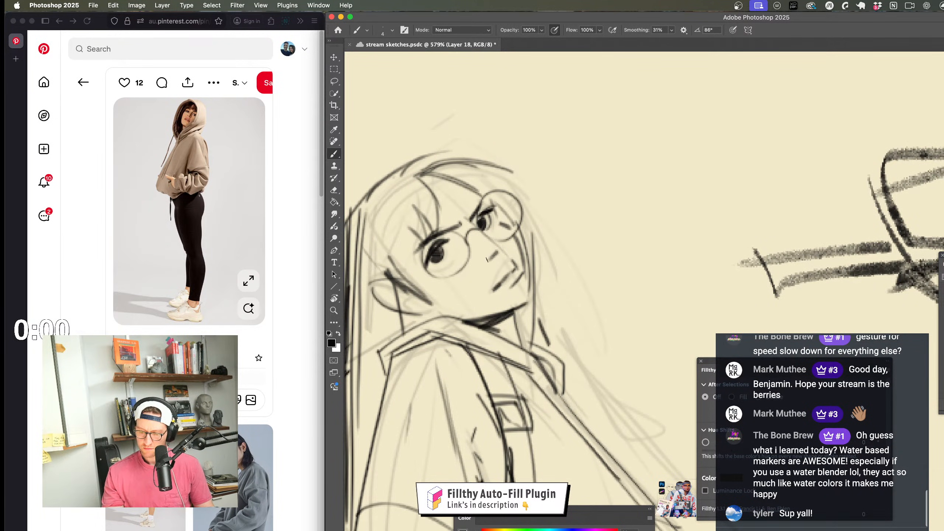
{"action": "scroll", "coordinate": [483, 262], "scroll_direction": "down", "scroll_amount": 4}
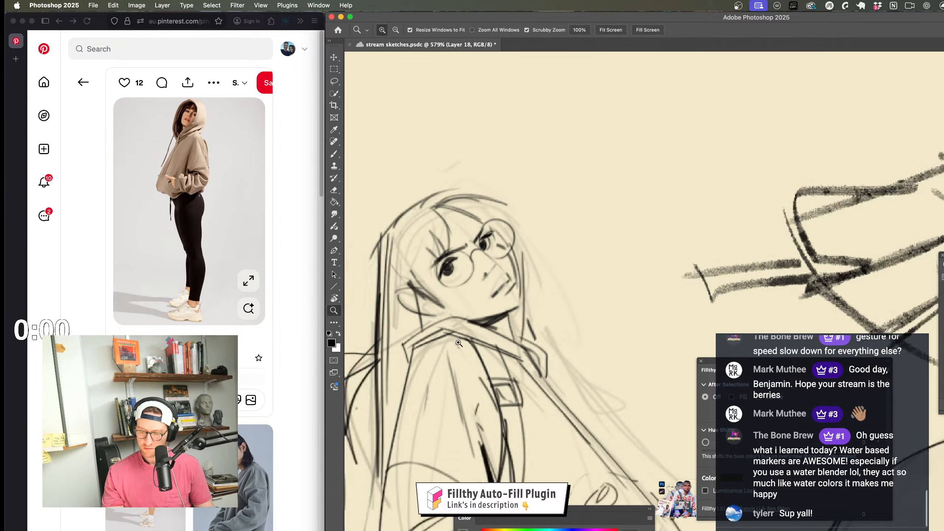
{"action": "scroll", "coordinate": [490, 272], "scroll_direction": "up", "scroll_amount": 5}
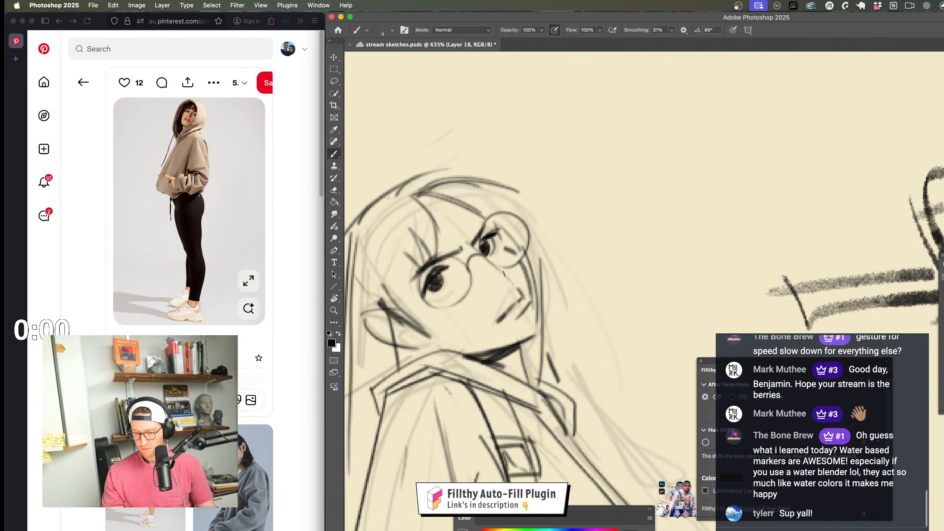
{"action": "left_click_drag", "start_coordinate": [502, 274], "coordinate": [484, 296]}
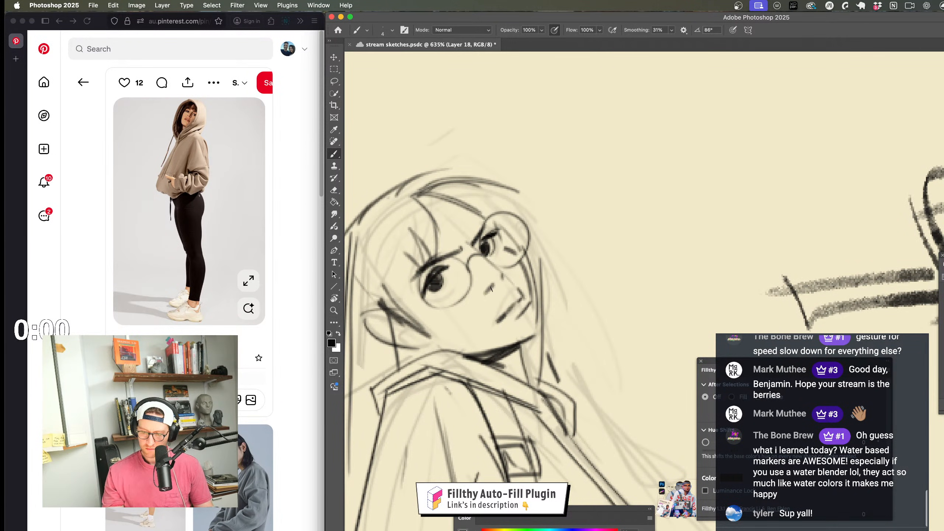
{"action": "key", "text": "ctrl+z"}
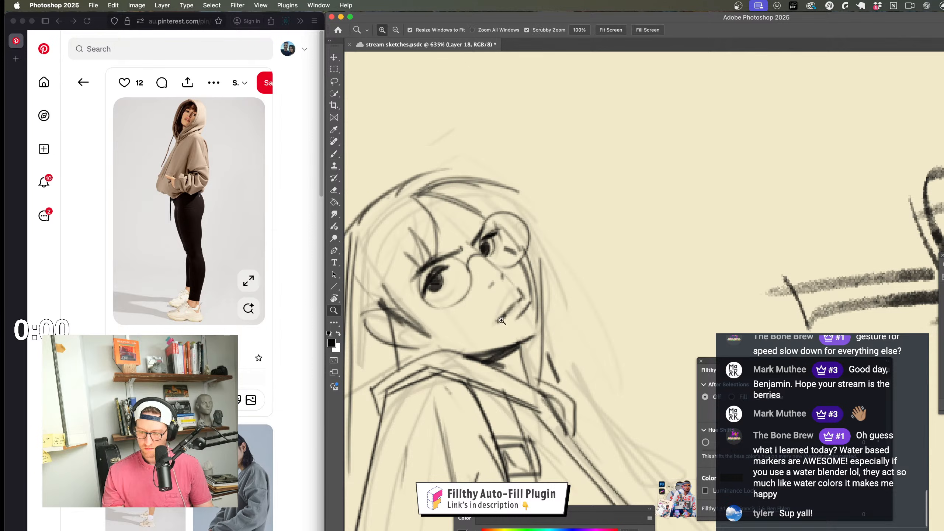
{"action": "scroll", "coordinate": [490, 286], "scroll_direction": "down", "scroll_amount": 10}
{"action": "key", "text": "z"}
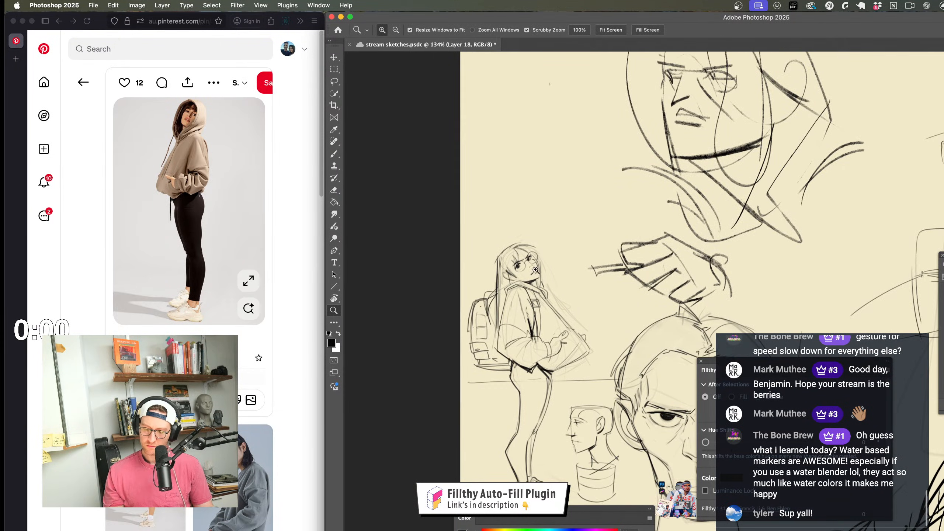
Step: Try a nose with a short bridge line beside the farther lens and a small nostril mark above the mouth
{"action": "scroll", "coordinate": [579, 282], "scroll_direction": "up", "scroll_amount": 5}
{"action": "scroll", "coordinate": [583, 283], "scroll_direction": "up", "scroll_amount": 3}
{"action": "key", "text": "b"}
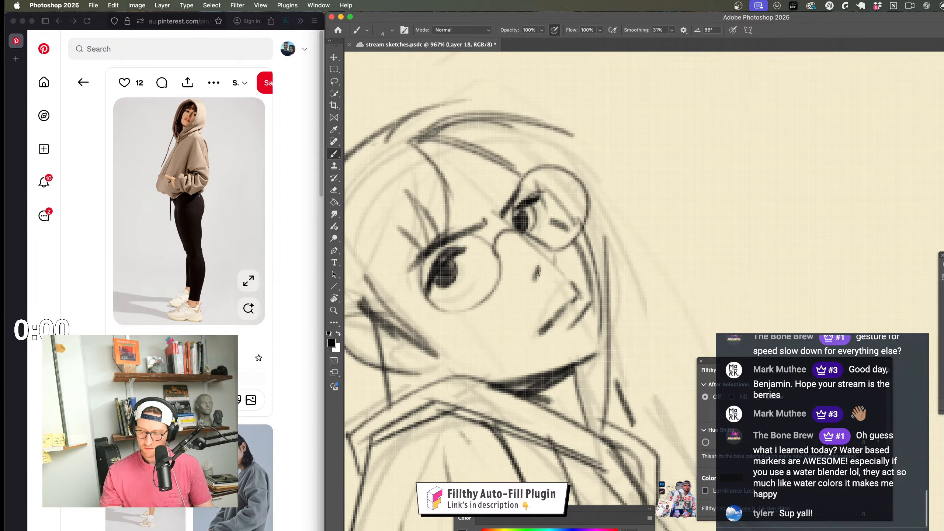
{"action": "scroll", "coordinate": [551, 262], "scroll_direction": "down", "scroll_amount": 5}
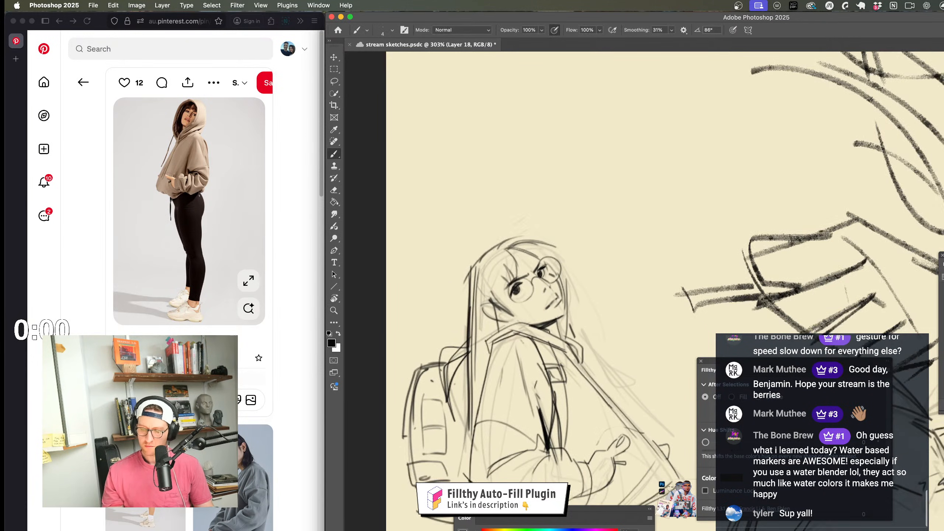
{"action": "scroll", "coordinate": [565, 266], "scroll_direction": "up", "scroll_amount": 5}
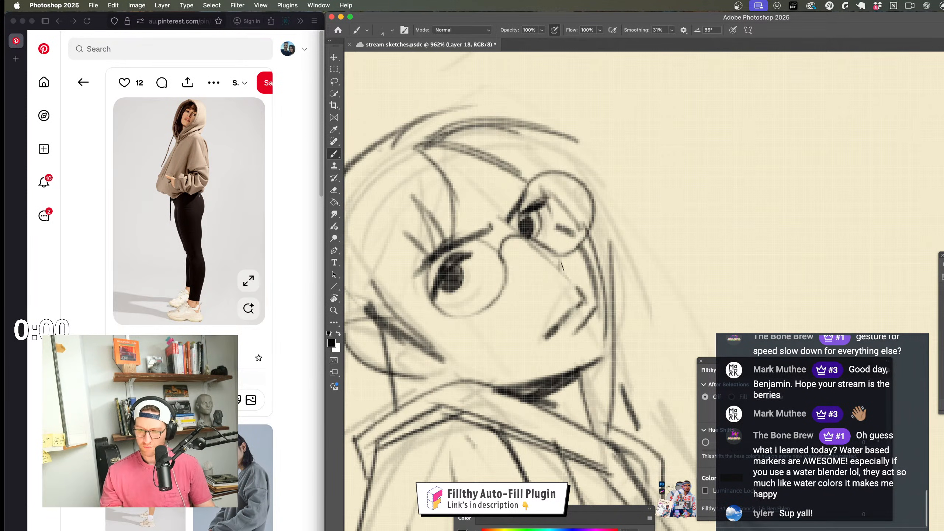
{"action": "scroll", "coordinate": [562, 267], "scroll_direction": "down", "scroll_amount": 3}
{"action": "scroll", "coordinate": [543, 275], "scroll_direction": "up", "scroll_amount": 3}
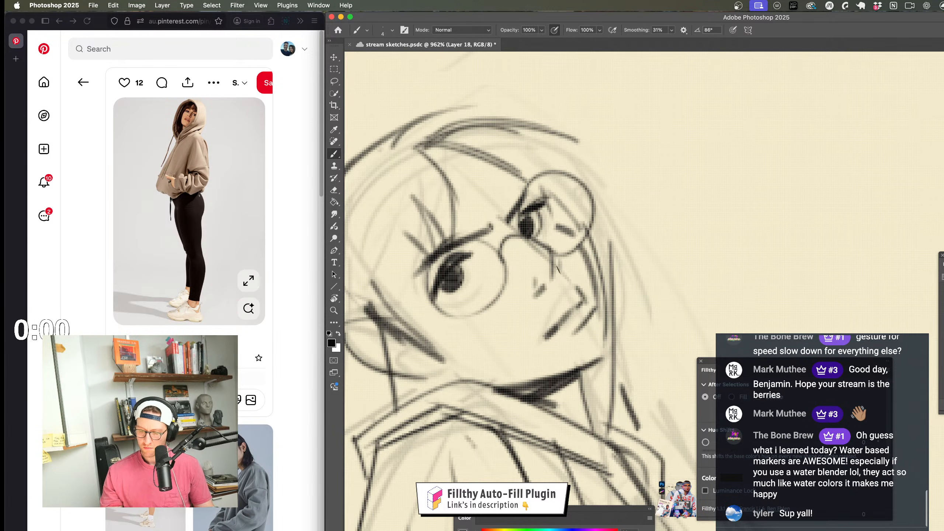
{"action": "key", "text": "z"}
{"action": "scroll", "coordinate": [528, 316], "scroll_direction": "down", "scroll_amount": 5}
{"action": "left_click_drag", "start_coordinate": [515, 352], "coordinate": [530, 355]}
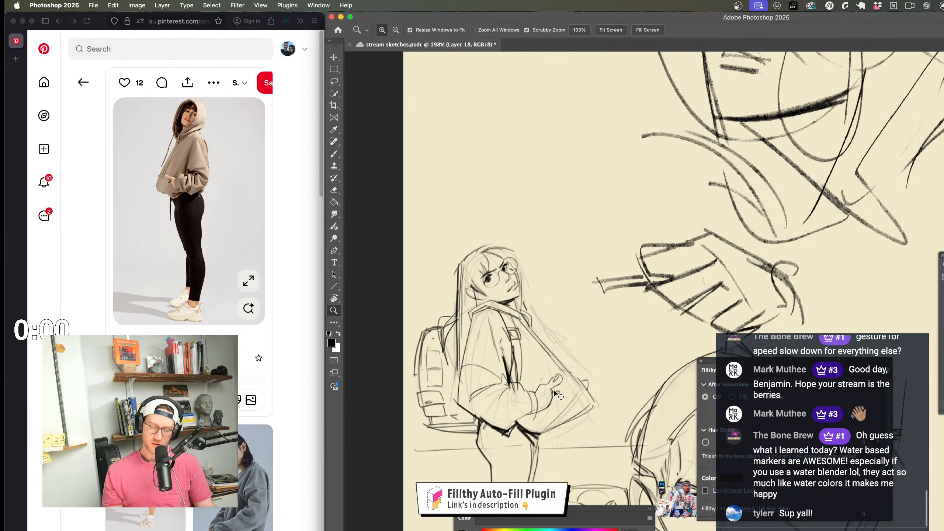
Step: Flip the canvas horizontally and erase the nose lines together with the glasses bridge
{"action": "key", "text": "super+shift+h"}
{"action": "left_click_drag", "start_coordinate": [601, 389], "coordinate": [394, 352]}
{"action": "left_click_drag", "start_coordinate": [737, 323], "coordinate": [713, 322]}
{"action": "left_click_drag", "start_coordinate": [714, 322], "coordinate": [593, 344]}
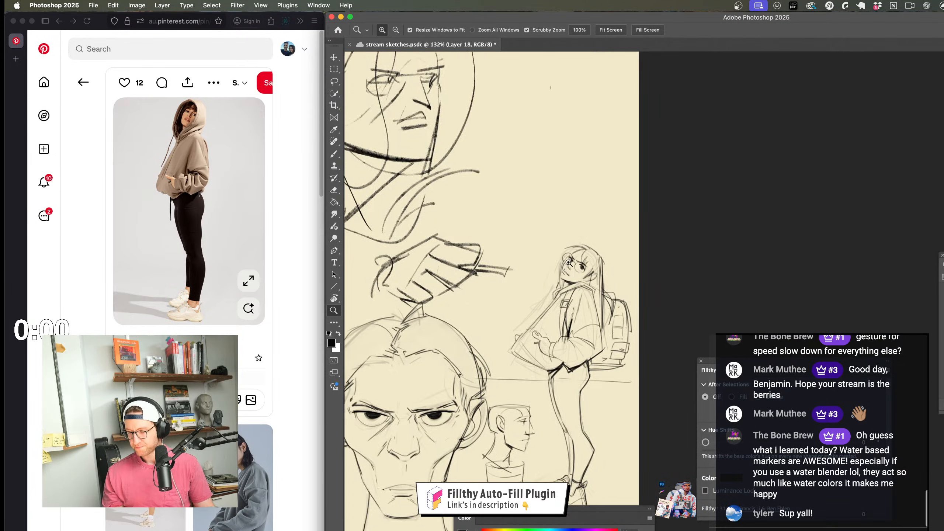
{"action": "scroll", "coordinate": [587, 268], "scroll_direction": "up", "scroll_amount": 5}
{"action": "key", "text": "b"}
{"action": "scroll", "coordinate": [605, 201], "scroll_direction": "down", "scroll_amount": 4}
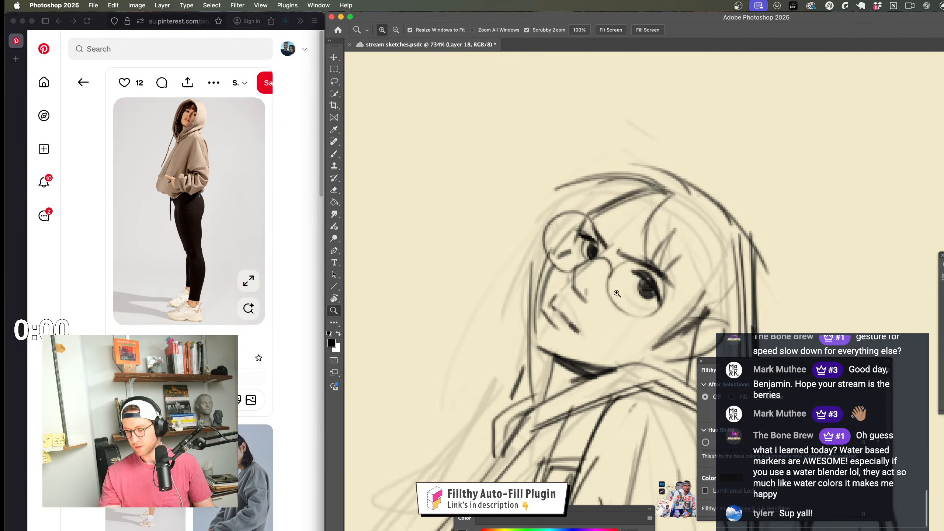
{"action": "scroll", "coordinate": [606, 272], "scroll_direction": "up", "scroll_amount": 2}
{"action": "key", "text": "e"}
{"action": "mouse_move", "coordinate": [606, 272]}
{"action": "left_mouse_down"}
{"action": "mouse_move", "coordinate": [617, 262]}
{"action": "mouse_move", "coordinate": [609, 268]}
{"action": "left_mouse_up"}
{"action": "key", "text": "b"}
{"action": "scroll", "coordinate": [608, 264], "scroll_direction": "up", "scroll_amount": 2}
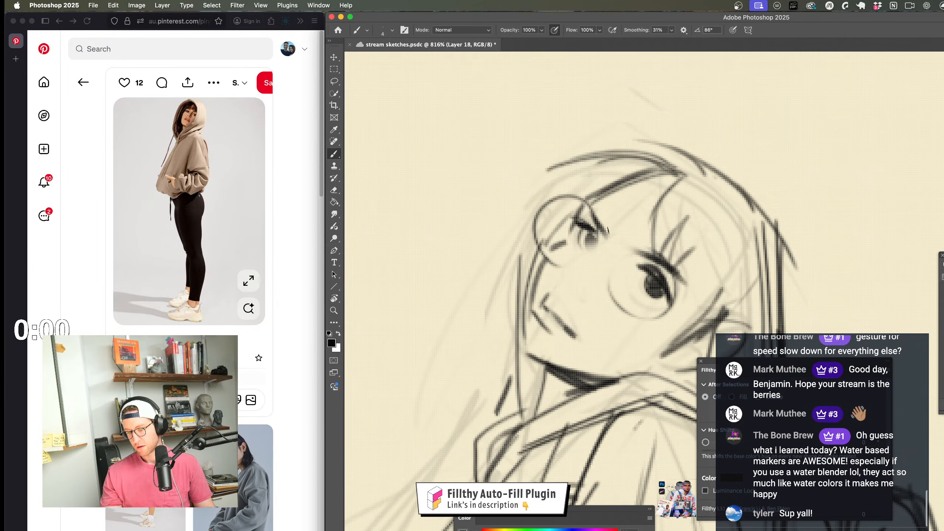
Step: Redraw the nose as a short slanted bridge line with a tiny nostril dot, reducing the brush size to 3
{"action": "left_click_drag", "start_coordinate": [562, 267], "coordinate": [573, 292]}
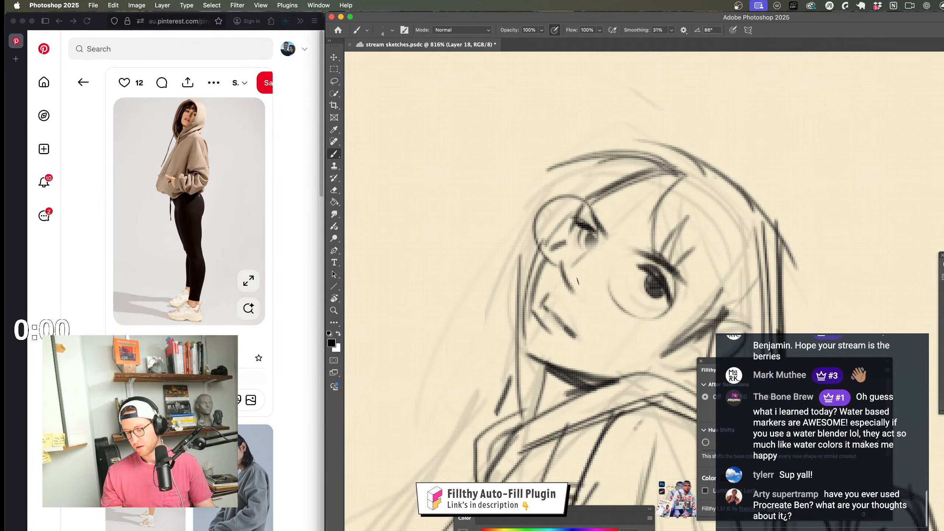
{"action": "scroll", "coordinate": [582, 295], "scroll_direction": "down", "scroll_amount": 4}
{"action": "scroll", "coordinate": [532, 315], "scroll_direction": "up", "scroll_amount": 4}
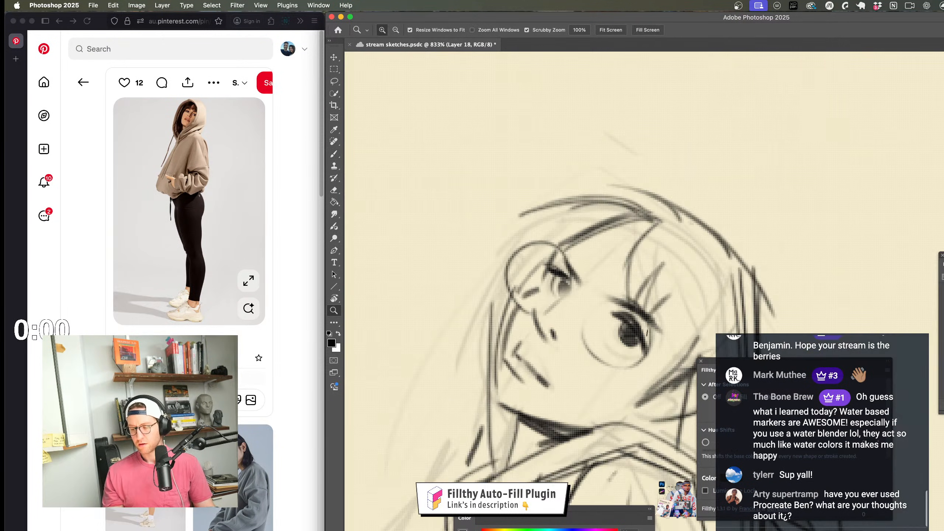
{"action": "key", "text": "super+z"}
{"action": "key", "text": "super+z"}
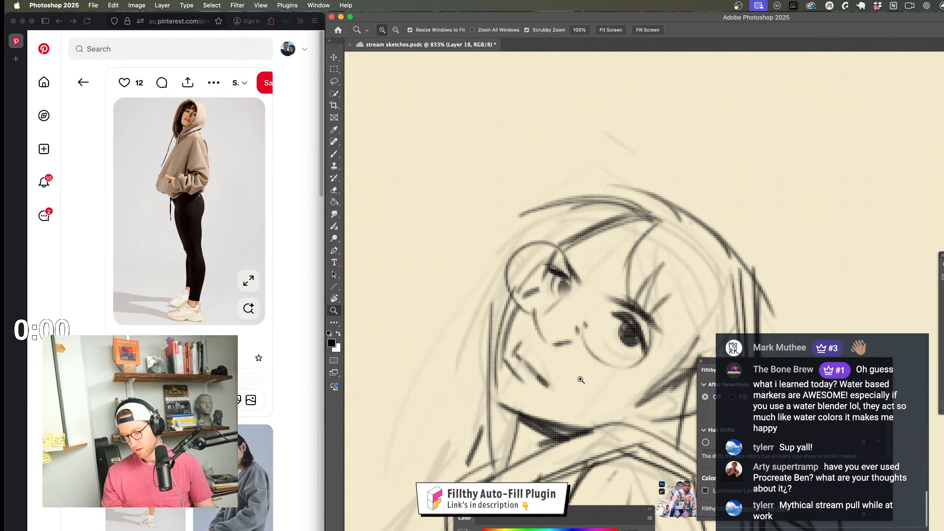
{"action": "scroll", "coordinate": [579, 351], "scroll_direction": "down", "scroll_amount": 5}
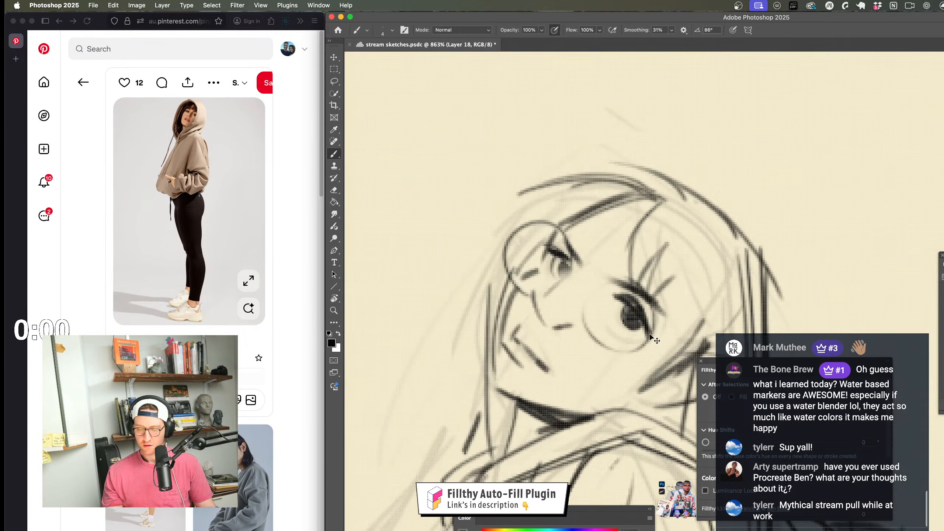
{"action": "scroll", "coordinate": [588, 318], "scroll_direction": "up", "scroll_amount": 5}
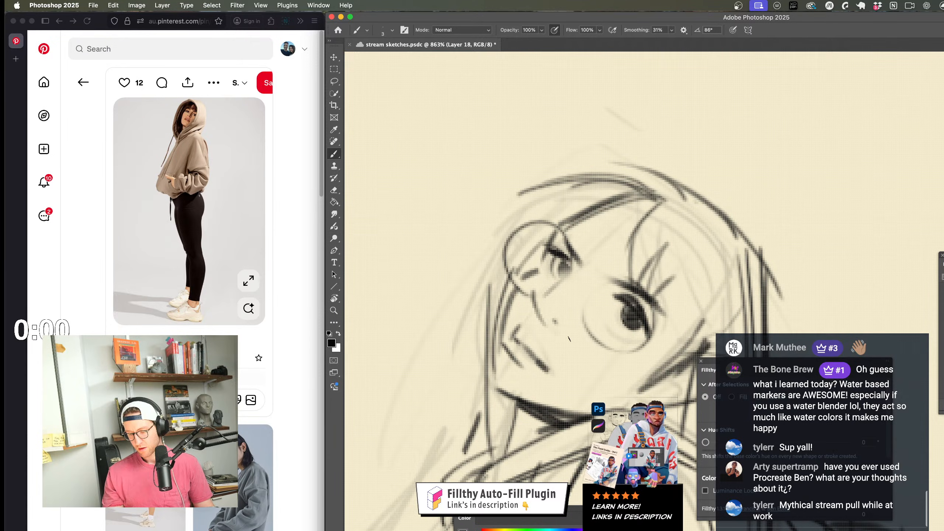
{"action": "scroll", "coordinate": [550, 318], "scroll_direction": "down", "scroll_amount": 3}
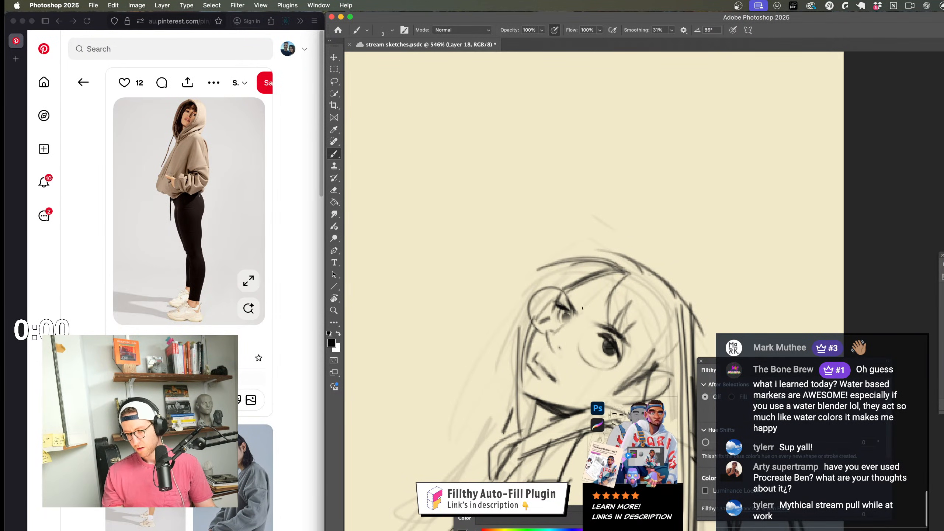
Step: Redraw the curved glasses bridge and lightly restate the outline of the nearer lens
{"action": "left_click_drag", "start_coordinate": [578, 322], "coordinate": [621, 362]}
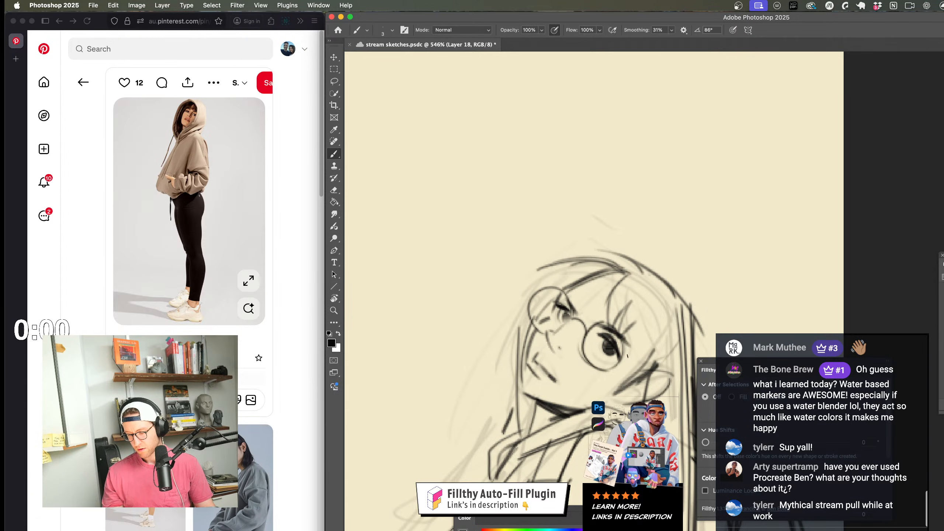
{"action": "mouse_move", "coordinate": [565, 341]}
{"action": "left_mouse_down"}
{"action": "mouse_move", "coordinate": [515, 342]}
{"action": "mouse_move", "coordinate": [637, 341]}
{"action": "left_mouse_up"}
{"action": "key", "text": "super+z"}
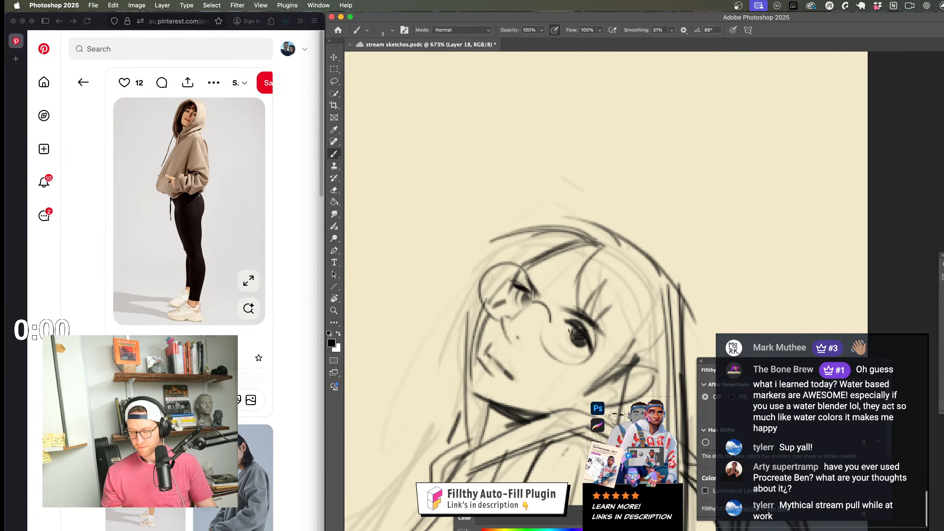
{"action": "mouse_move", "coordinate": [565, 324]}
{"action": "left_mouse_down"}
{"action": "mouse_move", "coordinate": [547, 371]}
{"action": "mouse_move", "coordinate": [516, 370]}
{"action": "left_mouse_up"}
{"action": "left_click_drag", "start_coordinate": [602, 400], "coordinate": [589, 383]}
{"action": "key", "text": "super+z"}
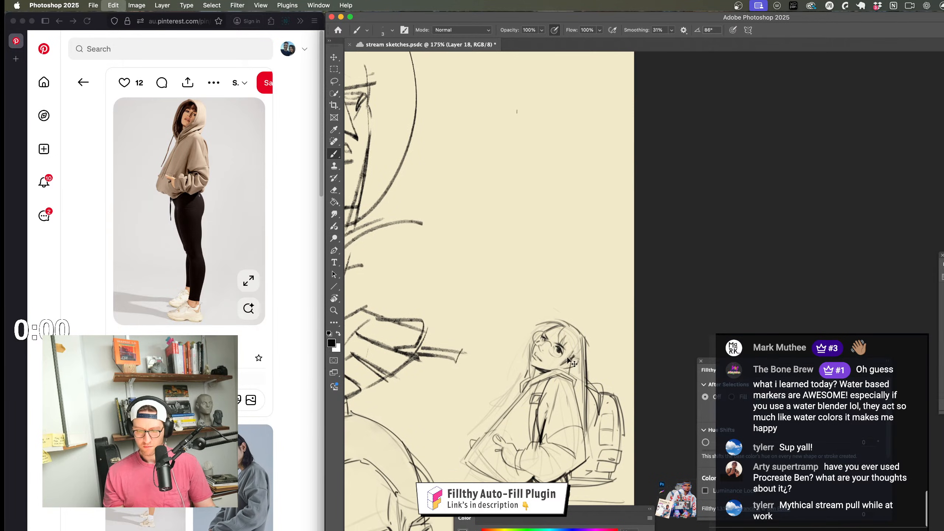
{"action": "left_click_drag", "start_coordinate": [553, 337], "coordinate": [620, 336]}
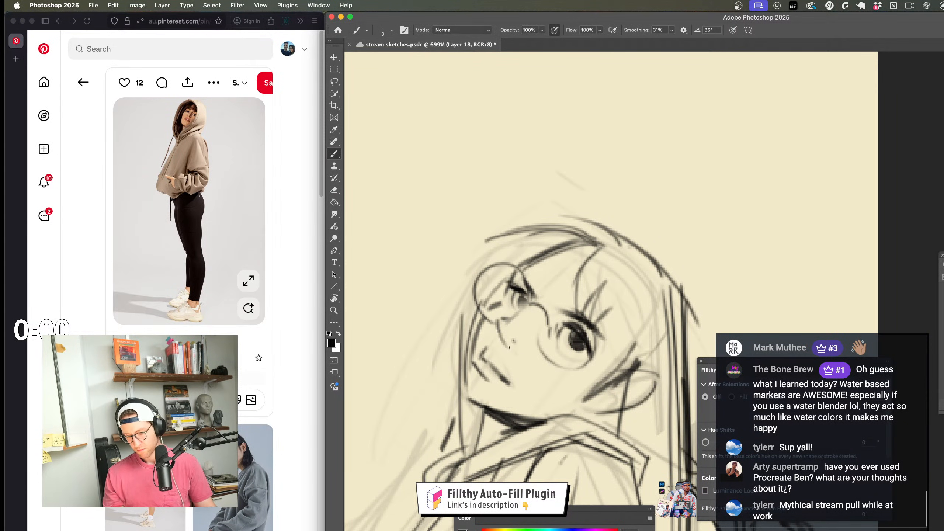
Step: Flip the canvas horizontally and review the redrawn nose and glasses against the whole figure
{"action": "left_click_drag", "start_coordinate": [550, 389], "coordinate": [455, 402]}
{"action": "mouse_move", "coordinate": [528, 391]}
{"action": "left_mouse_down"}
{"action": "mouse_move", "coordinate": [532, 351]}
{"action": "mouse_move", "coordinate": [500, 354]}
{"action": "left_mouse_up"}
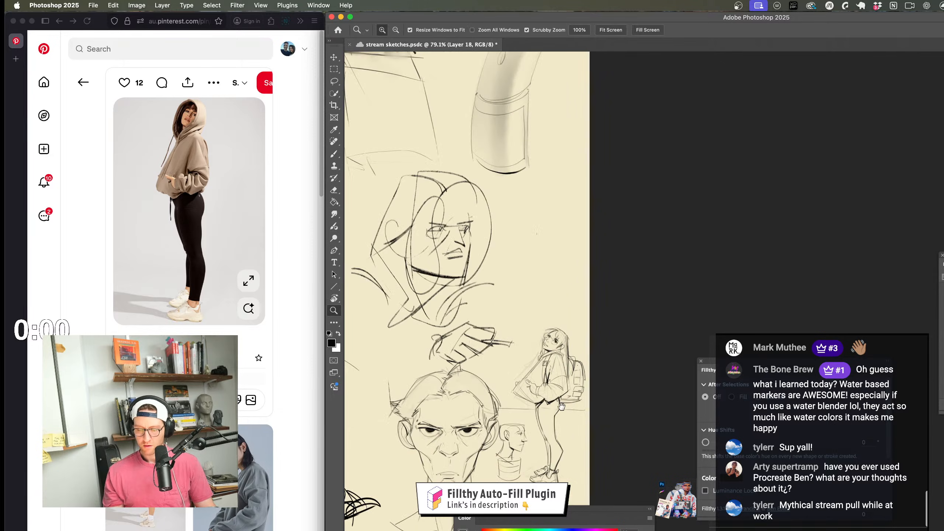
{"action": "left_click_drag", "start_coordinate": [586, 380], "coordinate": [563, 378]}
{"action": "left_click_drag", "start_coordinate": [532, 344], "coordinate": [591, 344]}
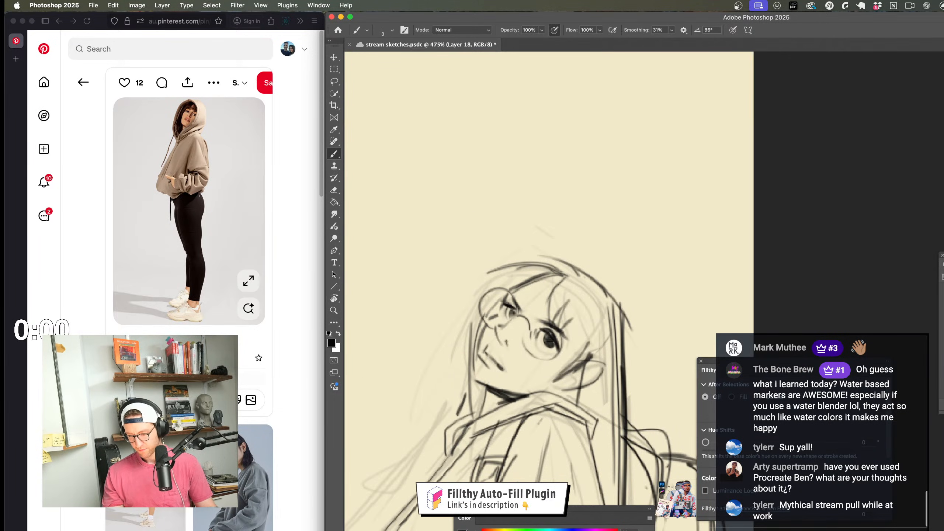
{"action": "left_click_drag", "start_coordinate": [573, 401], "coordinate": [528, 392]}
{"action": "key", "text": "shift+h"}
{"action": "left_click_drag", "start_coordinate": [584, 419], "coordinate": [440, 373]}
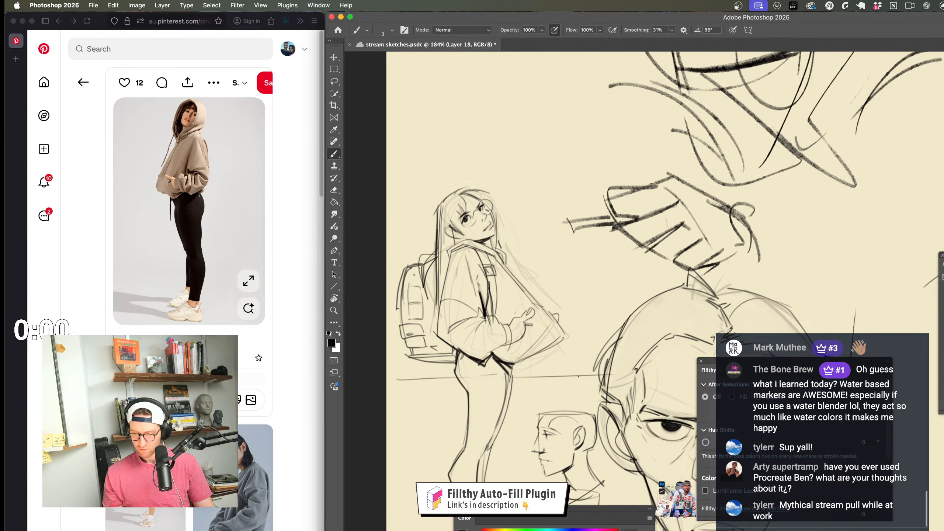
{"action": "left_click_drag", "start_coordinate": [478, 214], "coordinate": [504, 214]}
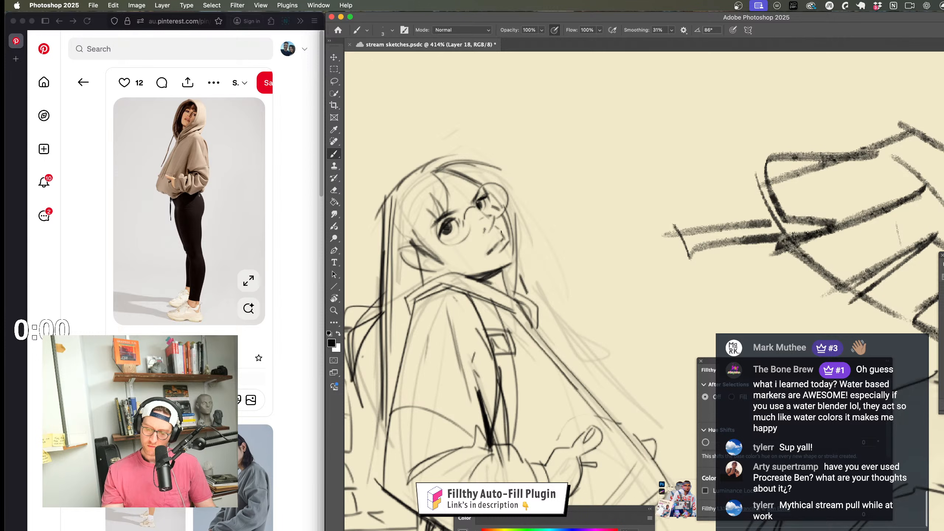
{"action": "left_click_drag", "start_coordinate": [518, 251], "coordinate": [496, 250]}
{"action": "left_click_drag", "start_coordinate": [557, 260], "coordinate": [545, 214]}
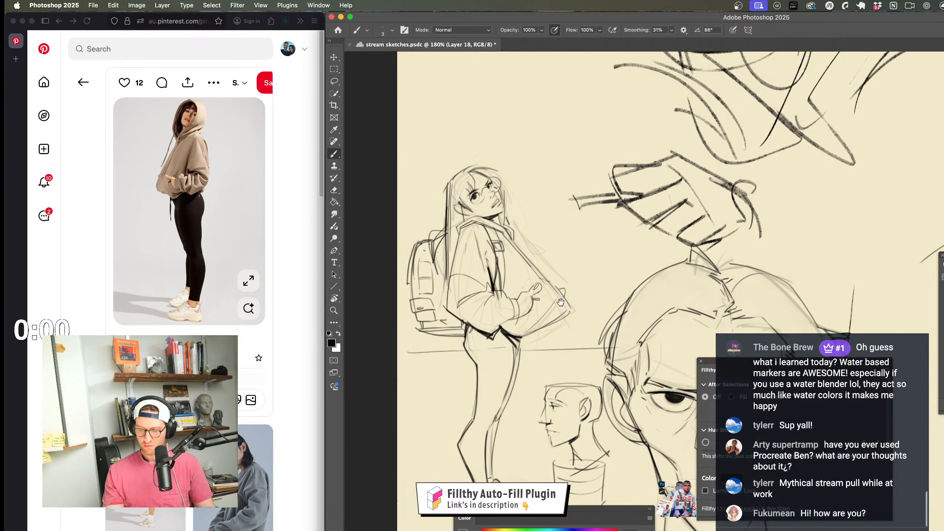
{"action": "mouse_move", "coordinate": [528, 286]}
{"action": "left_mouse_down"}
{"action": "mouse_move", "coordinate": [514, 247]}
{"action": "mouse_move", "coordinate": [528, 247]}
{"action": "left_mouse_up"}
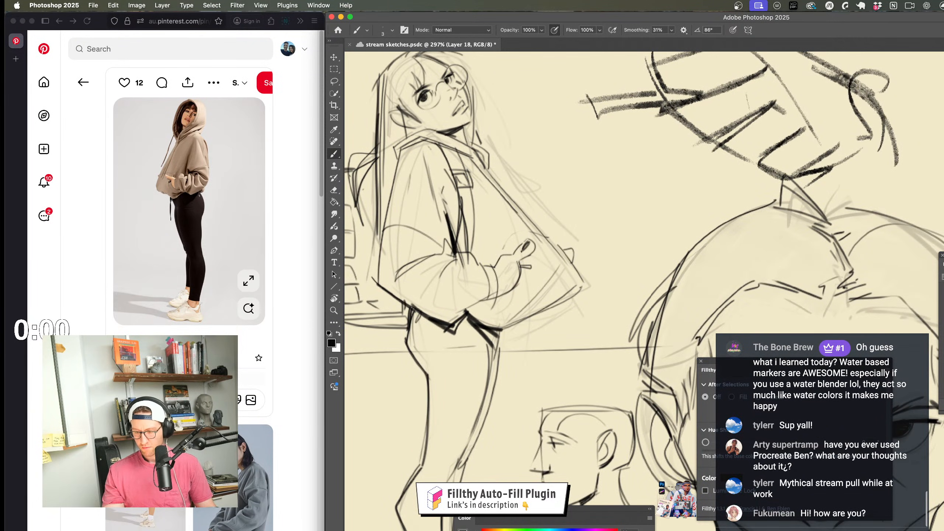
Step: Examine the whole figure and the lower legs and shoes up close, and flip the canvas horizontally
{"action": "mouse_move", "coordinate": [562, 316]}
{"action": "left_mouse_down"}
{"action": "mouse_move", "coordinate": [554, 286]}
{"action": "mouse_move", "coordinate": [568, 288]}
{"action": "mouse_move", "coordinate": [592, 326]}
{"action": "left_mouse_up"}
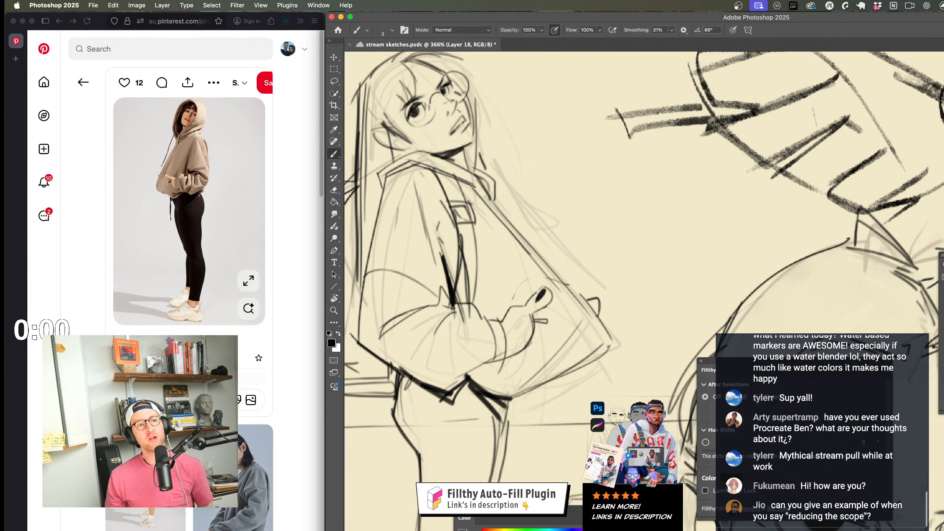
{"action": "key", "text": "z"}
{"action": "mouse_move", "coordinate": [567, 394]}
{"action": "left_mouse_down"}
{"action": "mouse_move", "coordinate": [535, 394]}
{"action": "mouse_move", "coordinate": [546, 273]}
{"action": "mouse_move", "coordinate": [588, 289]}
{"action": "left_mouse_up"}
{"action": "left_click_drag", "start_coordinate": [550, 374], "coordinate": [552, 385]}
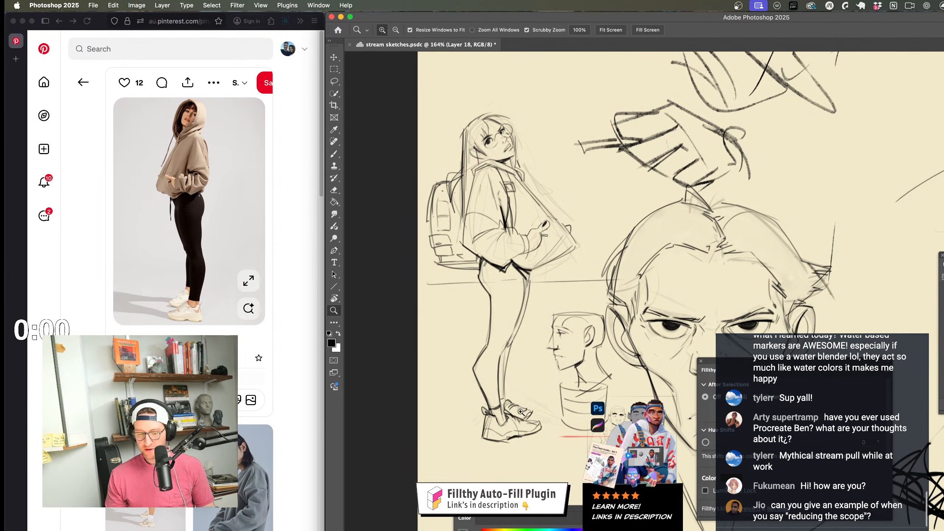
{"action": "scroll", "coordinate": [532, 408], "scroll_direction": "up", "scroll_amount": 5}
{"action": "key", "text": "e"}
{"action": "key", "text": "b"}
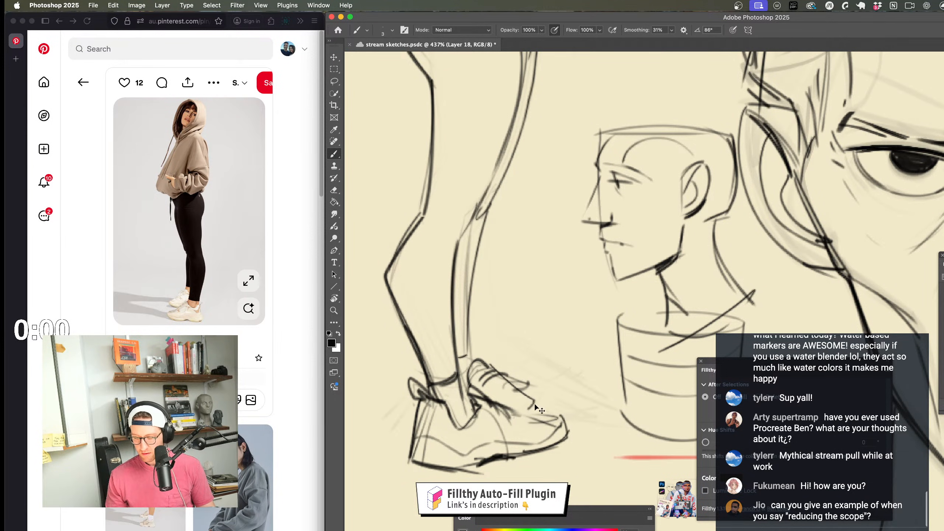
{"action": "scroll", "coordinate": [523, 409], "scroll_direction": "down", "scroll_amount": 4}
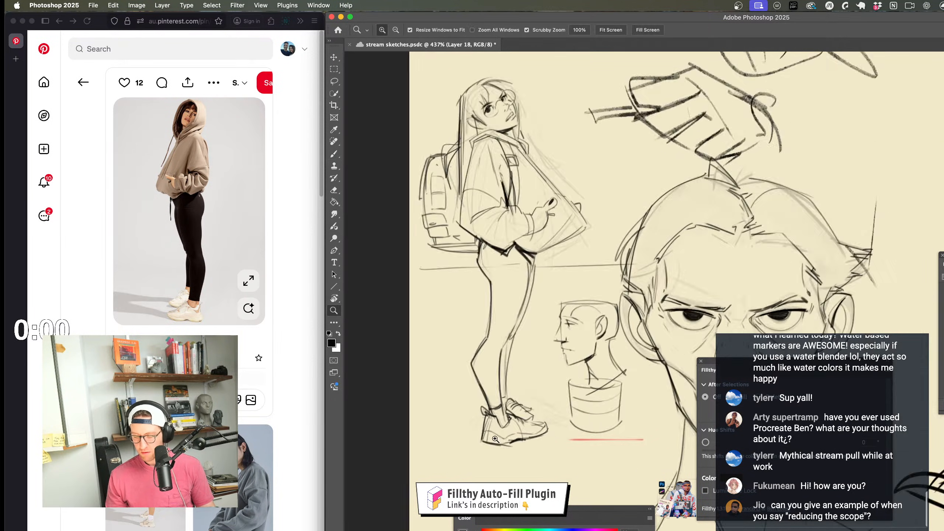
{"action": "scroll", "coordinate": [538, 397], "scroll_direction": "up", "scroll_amount": 1}
{"action": "scroll", "coordinate": [538, 397], "scroll_direction": "down", "scroll_amount": 5}
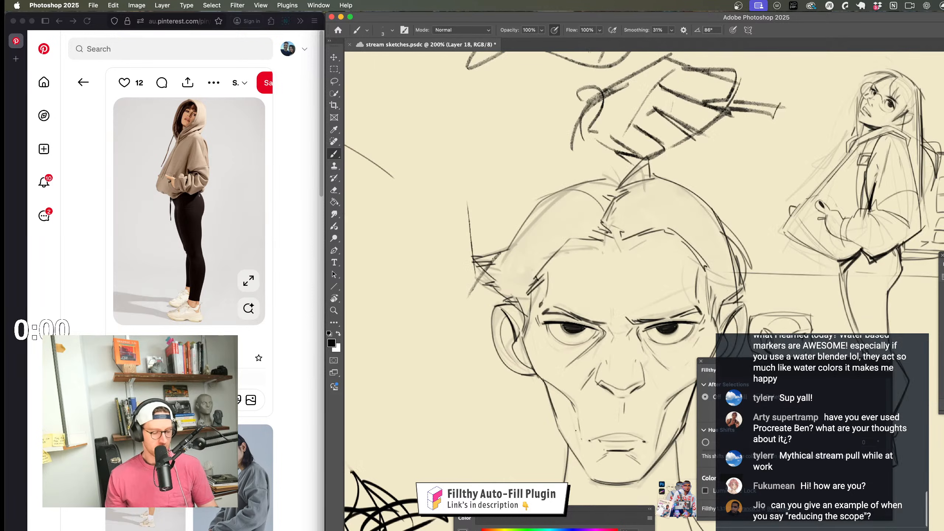
Step: Check the thighs, knees and calves of the mirrored figure up close and against the full pose
{"action": "key", "text": "z"}
{"action": "scroll", "coordinate": [481, 341], "scroll_direction": "up", "scroll_amount": 6}
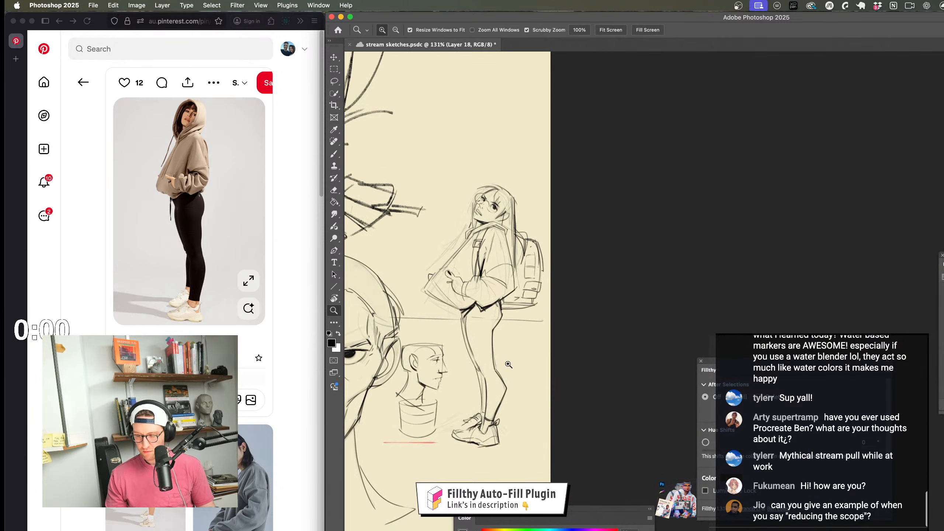
{"action": "key", "text": "b"}
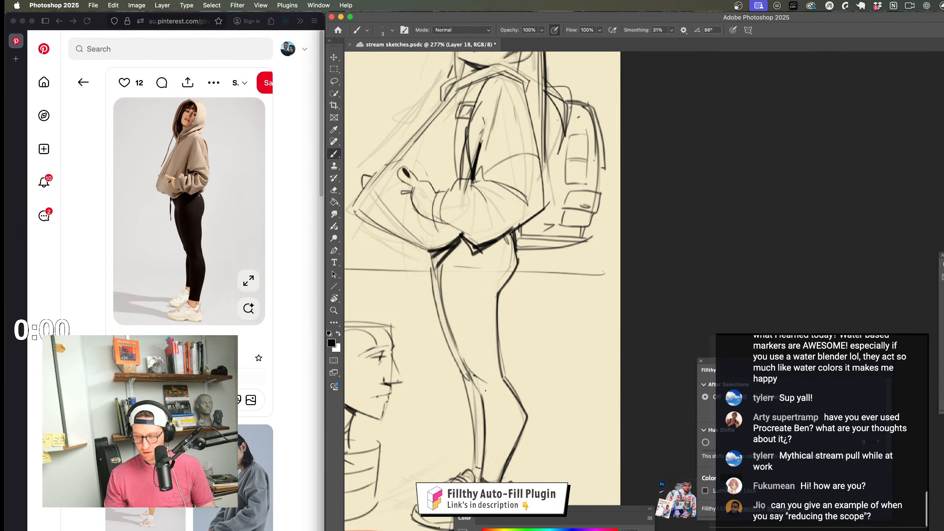
{"action": "scroll", "coordinate": [485, 390], "scroll_direction": "down", "scroll_amount": 3}
{"action": "scroll", "coordinate": [498, 390], "scroll_direction": "up", "scroll_amount": 3}
{"action": "scroll", "coordinate": [504, 433], "scroll_direction": "down", "scroll_amount": 3}
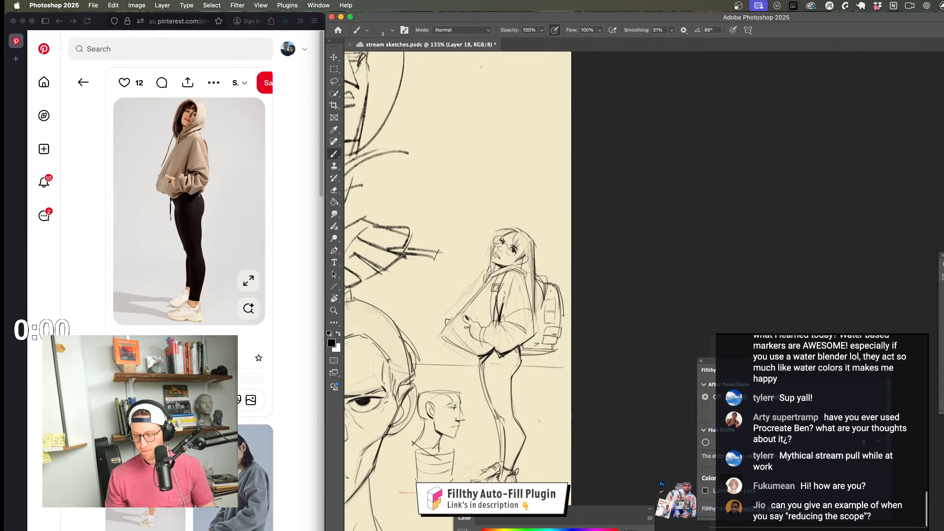
{"action": "scroll", "coordinate": [535, 409], "scroll_direction": "up", "scroll_amount": 5}
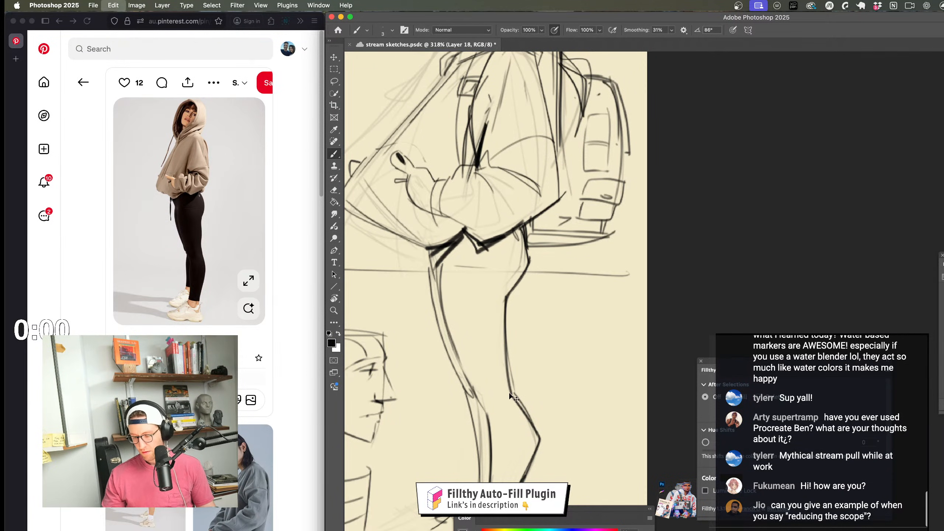
{"action": "scroll", "coordinate": [500, 319], "scroll_direction": "down", "scroll_amount": 3}
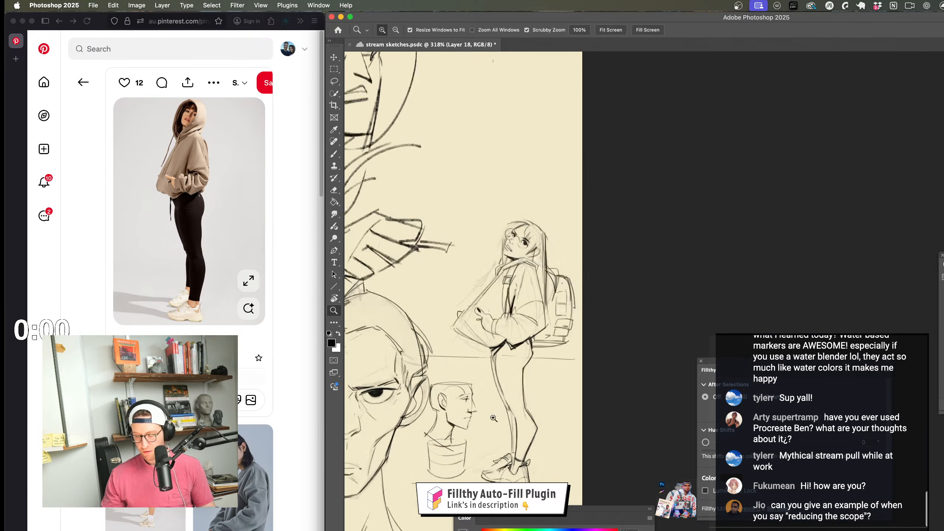
{"action": "scroll", "coordinate": [560, 382], "scroll_direction": "up", "scroll_amount": 4}
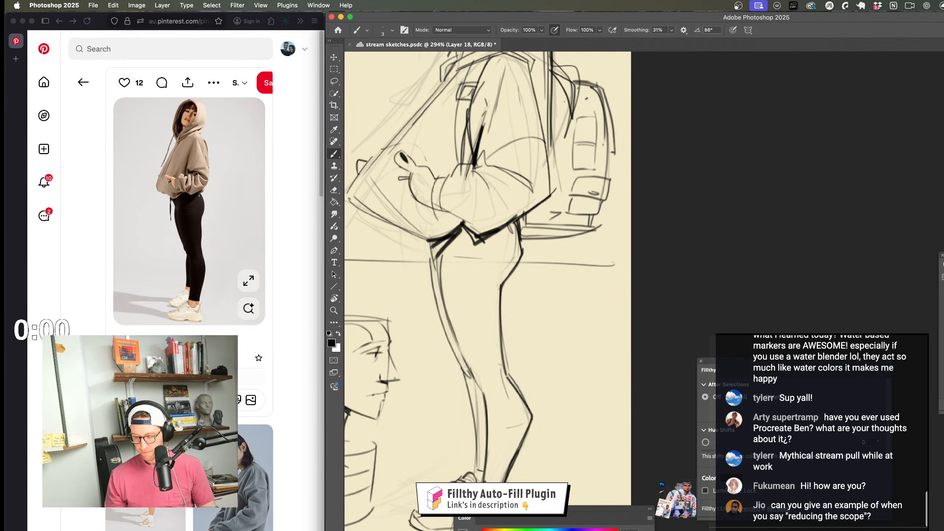
{"action": "key", "text": "z"}
{"action": "left_click_drag", "start_coordinate": [551, 324], "coordinate": [509, 324]}
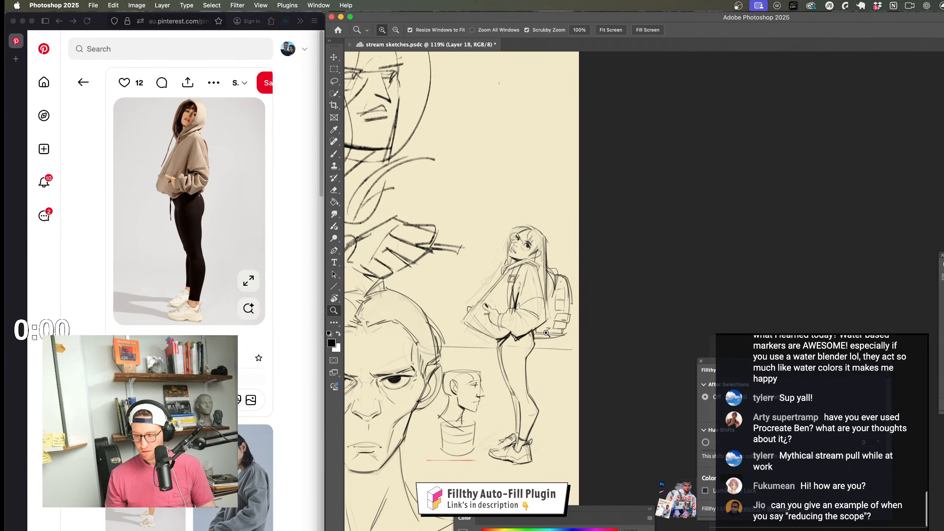
{"action": "left_click_drag", "start_coordinate": [515, 291], "coordinate": [558, 288]}
{"action": "scroll", "coordinate": [558, 287], "scroll_direction": "up", "scroll_amount": 5}
Step: Restate the ear and the hair strands beside it with darker lines
{"action": "key", "text": "b"}
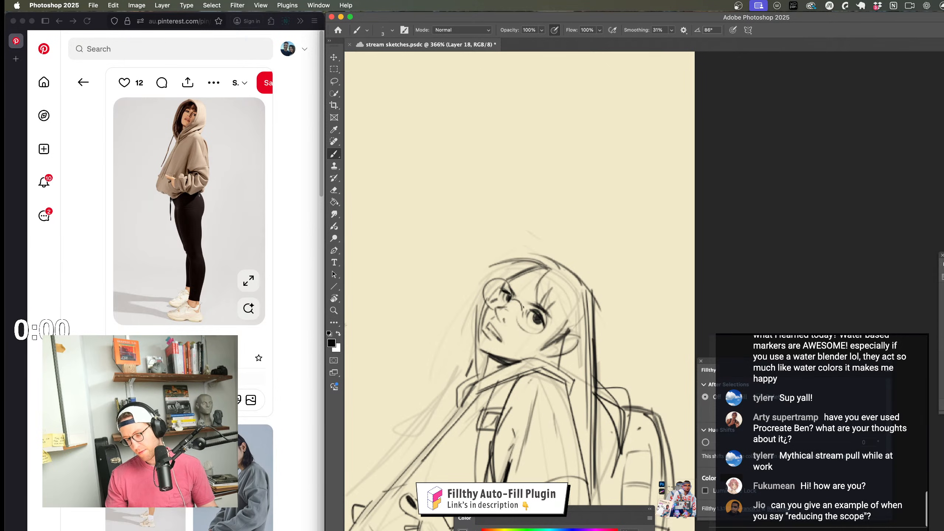
{"action": "key", "text": "z"}
{"action": "mouse_move", "coordinate": [545, 372]}
{"action": "left_mouse_down"}
{"action": "mouse_move", "coordinate": [509, 372]}
{"action": "mouse_move", "coordinate": [576, 352]}
{"action": "left_mouse_up"}
{"action": "key", "text": "b"}
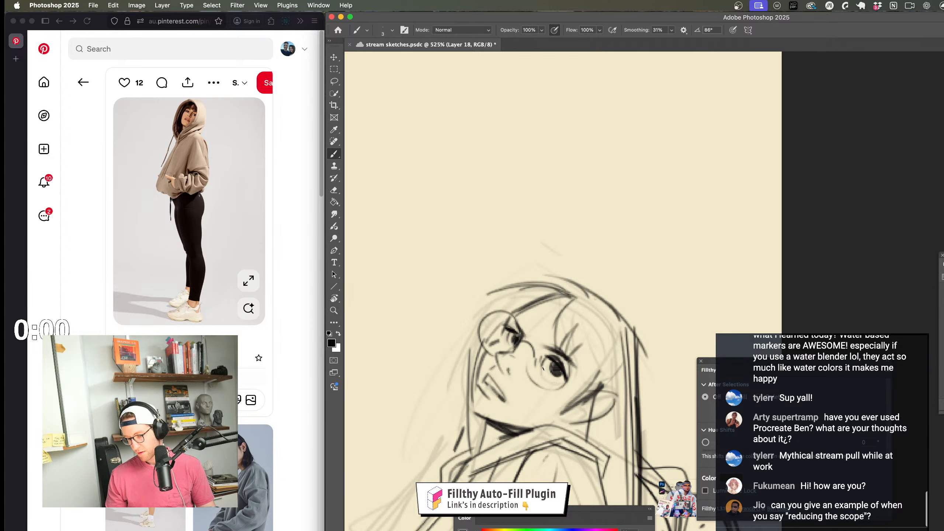
{"action": "key", "text": "z"}
{"action": "left_click_drag", "start_coordinate": [544, 369], "coordinate": [510, 370]}
{"action": "left_click_drag", "start_coordinate": [595, 368], "coordinate": [629, 367]}
{"action": "key", "text": "b"}
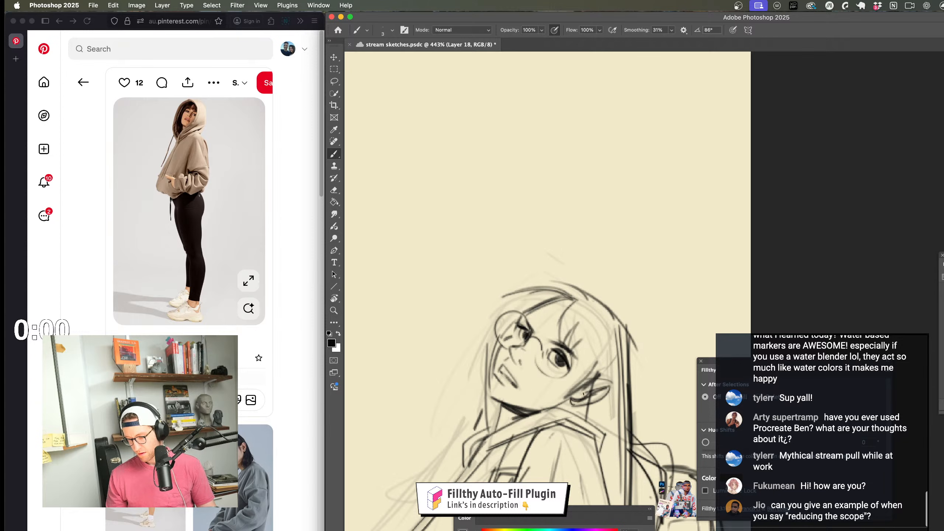
{"action": "key", "text": "z"}
{"action": "left_click_drag", "start_coordinate": [547, 345], "coordinate": [514, 344]}
{"action": "left_click_drag", "start_coordinate": [576, 404], "coordinate": [607, 403]}
Step: Set the brush size to 12 and fill the long hair behind the ear and down the back in solid black
{"action": "key", "text": "b"}
{"action": "left_click_drag", "start_coordinate": [528, 270], "coordinate": [534, 271]}
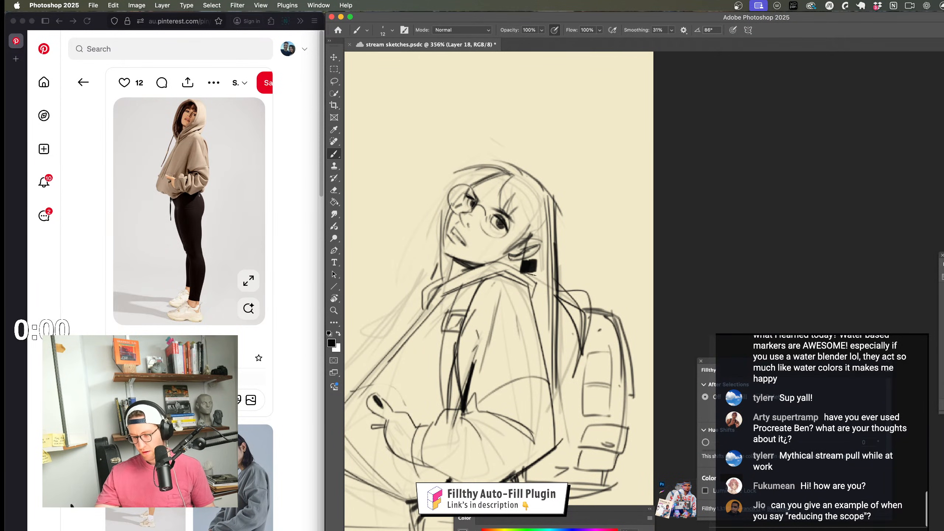
{"action": "left_click_drag", "start_coordinate": [535, 299], "coordinate": [555, 400]}
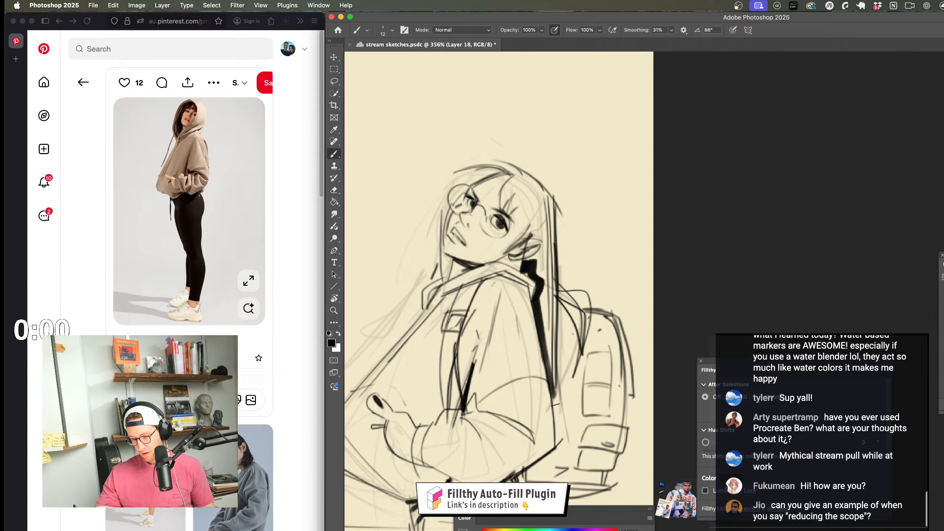
{"action": "left_click_drag", "start_coordinate": [542, 229], "coordinate": [553, 372]}
{"action": "mouse_move", "coordinate": [547, 197]}
{"action": "left_mouse_down"}
{"action": "mouse_move", "coordinate": [556, 398]}
{"action": "mouse_move", "coordinate": [551, 335]}
{"action": "left_mouse_up"}
{"action": "left_click_drag", "start_coordinate": [556, 331], "coordinate": [586, 331]}
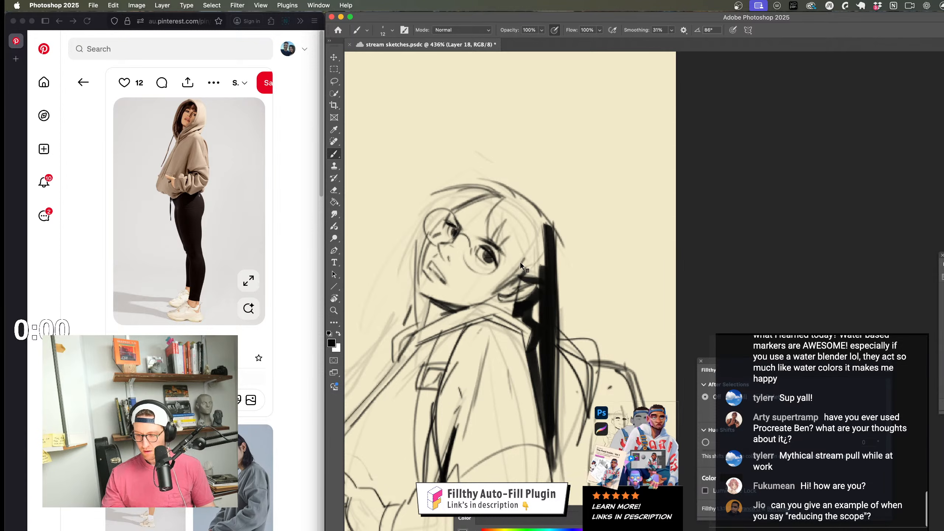
Step: Block in the hair around the ear and up to the crown in black with highlight gaps, and flip the canvas horizontally
{"action": "left_click_drag", "start_coordinate": [519, 268], "coordinate": [518, 276]}
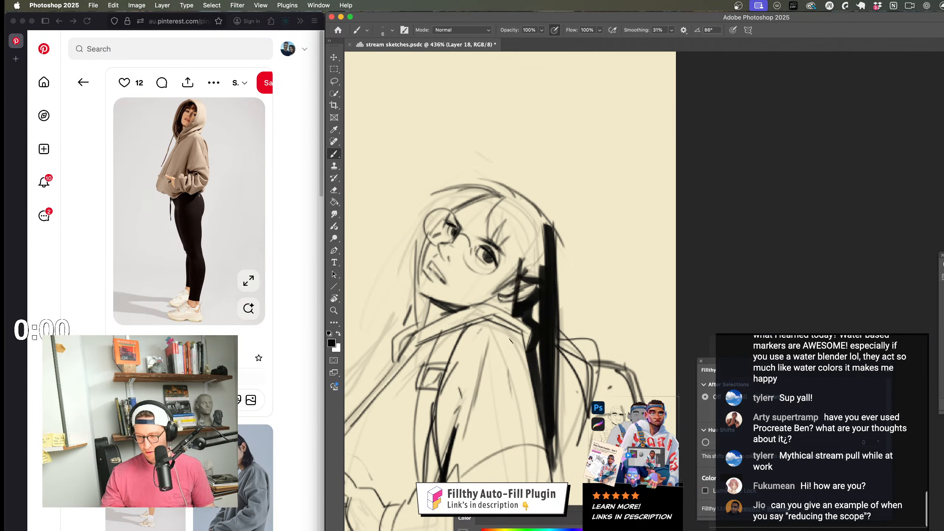
{"action": "mouse_move", "coordinate": [529, 218]}
{"action": "left_mouse_down"}
{"action": "mouse_move", "coordinate": [537, 262]}
{"action": "mouse_move", "coordinate": [527, 271]}
{"action": "mouse_move", "coordinate": [542, 267]}
{"action": "left_mouse_up"}
{"action": "key", "text": "ctrl+z"}
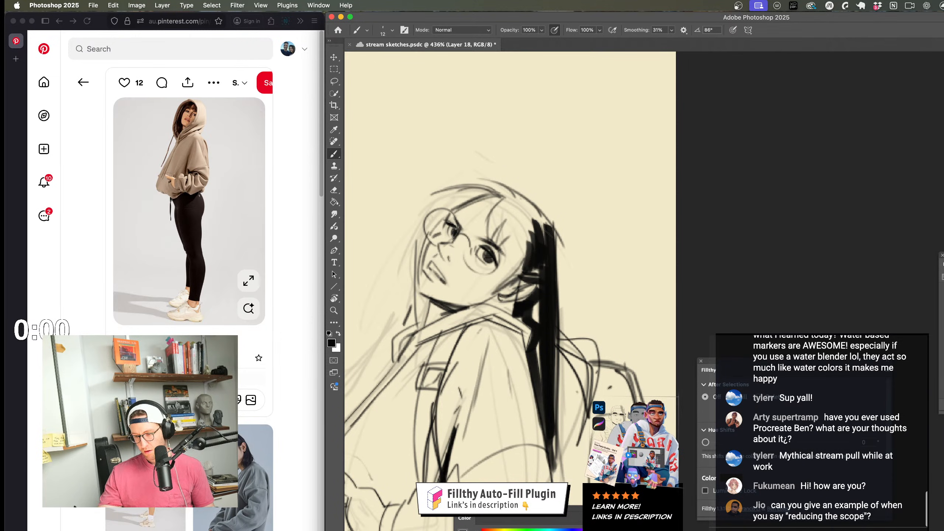
{"action": "left_click_drag", "start_coordinate": [539, 235], "coordinate": [533, 268]}
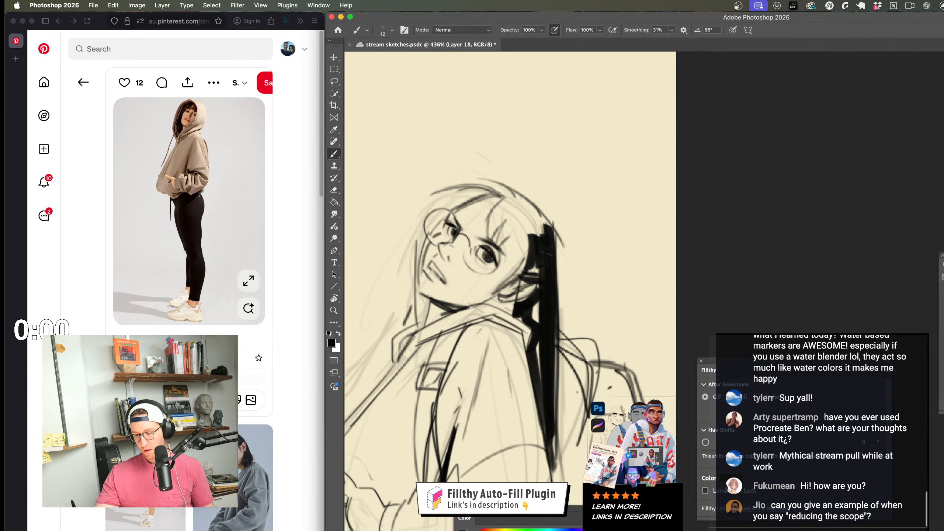
{"action": "left_click_drag", "start_coordinate": [518, 219], "coordinate": [534, 231]}
{"action": "key", "text": "z"}
{"action": "left_click_drag", "start_coordinate": [599, 390], "coordinate": [379, 355]}
{"action": "left_click_drag", "start_coordinate": [582, 257], "coordinate": [624, 256]}
{"action": "key", "text": "b"}
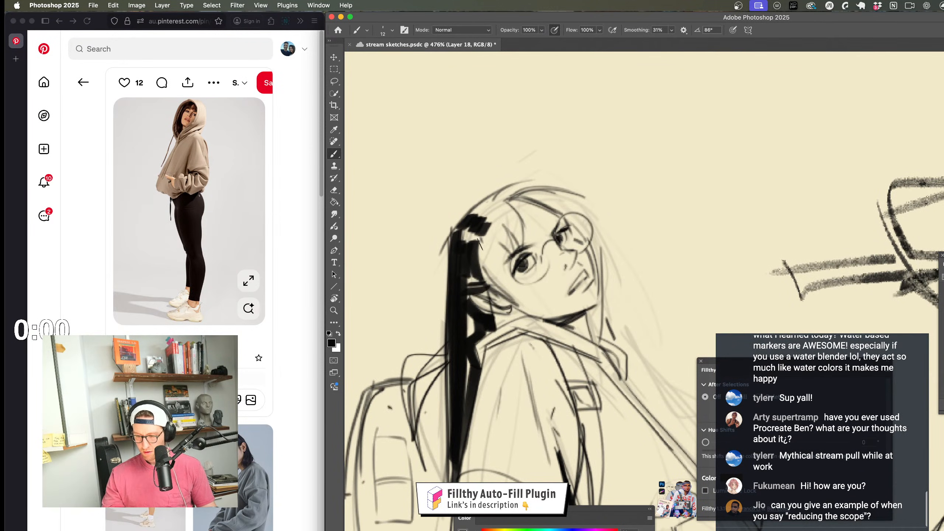
Step: Reduce the brush size to 10 and fill the gap between ear, neck and collar with black hair
{"action": "key", "text": "z"}
{"action": "key", "text": "b"}
{"action": "mouse_move", "coordinate": [554, 342]}
{"action": "left_mouse_down"}
{"action": "mouse_move", "coordinate": [518, 341]}
{"action": "mouse_move", "coordinate": [582, 331]}
{"action": "mouse_move", "coordinate": [524, 333]}
{"action": "left_mouse_up"}
{"action": "key", "text": "z"}
{"action": "key", "text": "b"}
{"action": "key", "text": "z"}
{"action": "left_click_drag", "start_coordinate": [593, 328], "coordinate": [626, 329]}
{"action": "key", "text": "b"}
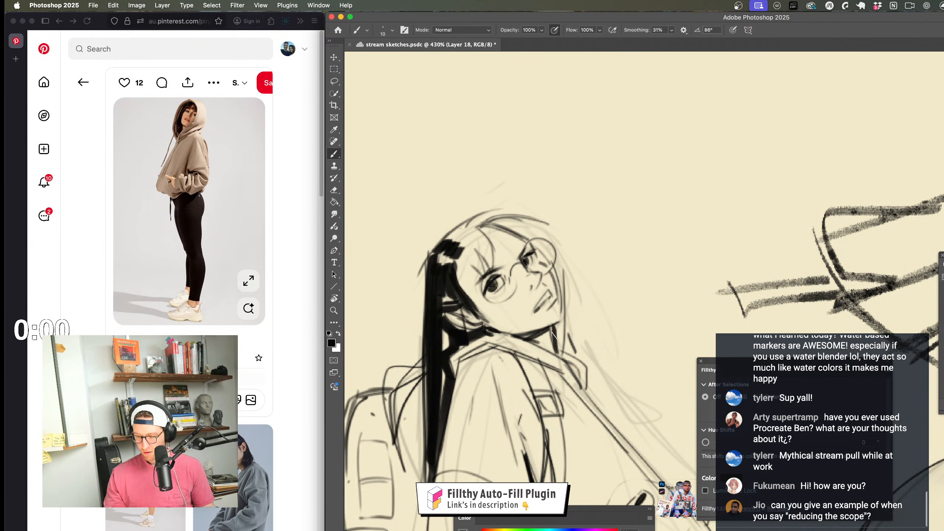
Step: Thicken the black shadows along the hoodie's lower hem and where the hem meets the front of the hips
{"action": "key", "text": "z"}
{"action": "mouse_move", "coordinate": [552, 335]}
{"action": "left_mouse_down"}
{"action": "mouse_move", "coordinate": [527, 338]}
{"action": "mouse_move", "coordinate": [531, 193]}
{"action": "left_mouse_up"}
{"action": "key", "text": "b"}
{"action": "key", "text": "z"}
{"action": "mouse_move", "coordinate": [581, 292]}
{"action": "left_mouse_down"}
{"action": "mouse_move", "coordinate": [559, 291]}
{"action": "mouse_move", "coordinate": [589, 293]}
{"action": "left_mouse_up"}
{"action": "key", "text": "b"}
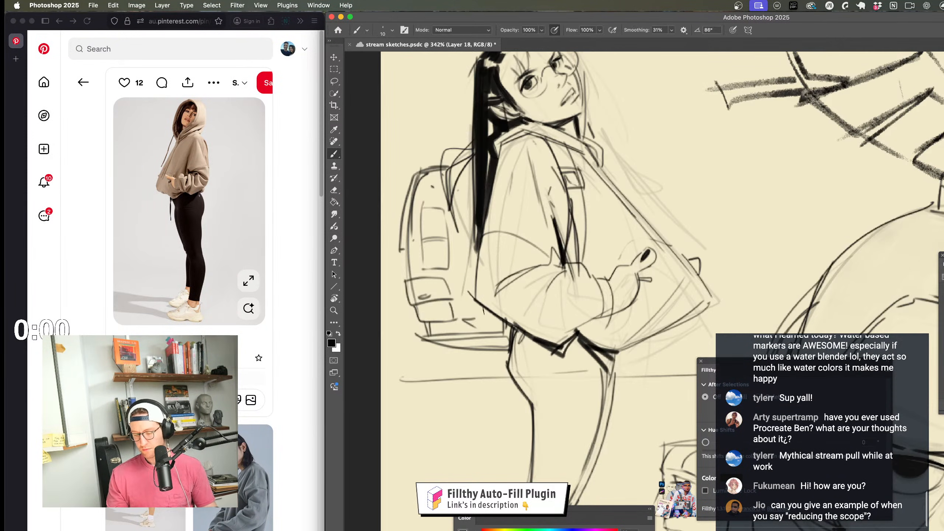
{"action": "key", "text": "z"}
{"action": "mouse_move", "coordinate": [569, 376]}
{"action": "left_mouse_down"}
{"action": "mouse_move", "coordinate": [547, 377]}
{"action": "mouse_move", "coordinate": [572, 377]}
{"action": "left_mouse_up"}
{"action": "key", "text": "b"}
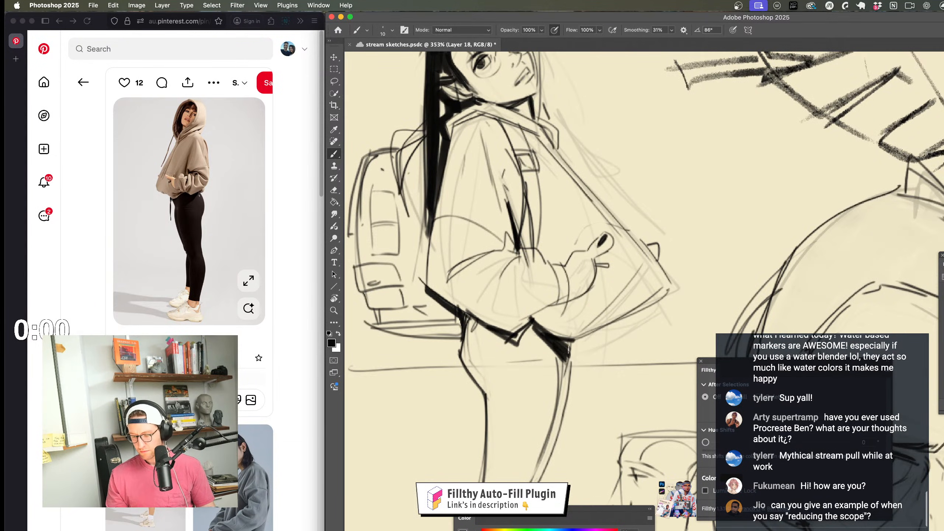
Step: Paint the near side of the fringe in black, with tapered strands falling from the parting toward the temple
{"action": "key", "text": "z"}
{"action": "left_click_drag", "start_coordinate": [570, 286], "coordinate": [545, 283]}
{"action": "mouse_move", "coordinate": [563, 205]}
{"action": "left_mouse_down"}
{"action": "mouse_move", "coordinate": [549, 266]}
{"action": "mouse_move", "coordinate": [579, 265]}
{"action": "left_mouse_up"}
{"action": "key", "text": "b"}
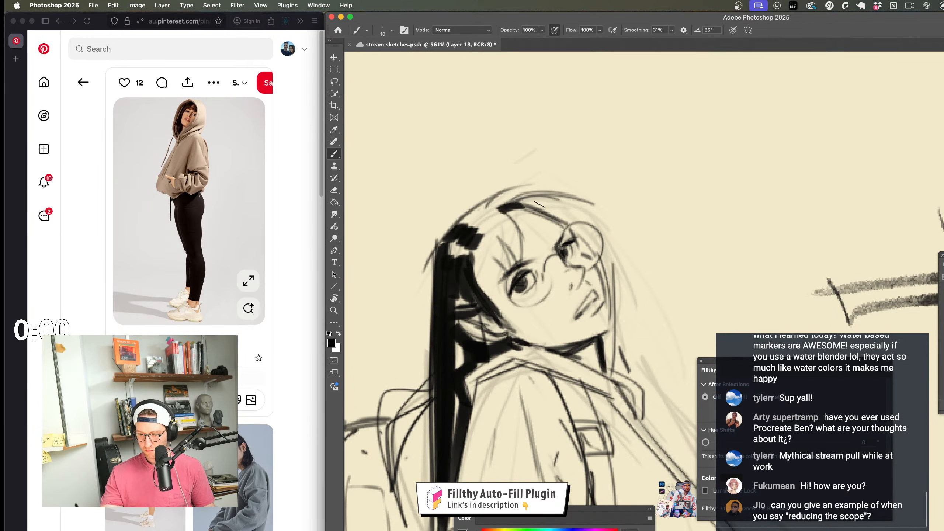
{"action": "key", "text": "super+z"}
{"action": "mouse_move", "coordinate": [500, 208]}
{"action": "left_mouse_down"}
{"action": "mouse_move", "coordinate": [512, 256]}
{"action": "mouse_move", "coordinate": [476, 271]}
{"action": "left_mouse_up"}
{"action": "left_click_drag", "start_coordinate": [493, 216], "coordinate": [473, 269]}
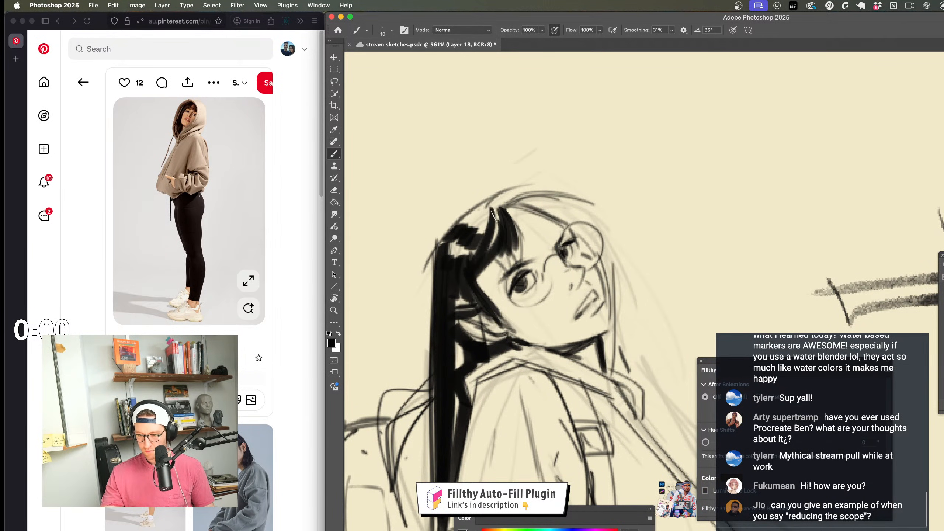
{"action": "mouse_move", "coordinate": [476, 222]}
{"action": "left_mouse_down"}
{"action": "mouse_move", "coordinate": [568, 185]}
{"action": "mouse_move", "coordinate": [584, 197]}
{"action": "left_mouse_up"}
Step: Extend the black hair across the top of the head and the far side of the fringe, leaving small highlights
{"action": "key", "text": "z"}
{"action": "mouse_move", "coordinate": [584, 201]}
{"action": "left_mouse_down"}
{"action": "mouse_move", "coordinate": [516, 346]}
{"action": "mouse_move", "coordinate": [605, 320]}
{"action": "mouse_move", "coordinate": [595, 260]}
{"action": "left_mouse_up"}
{"action": "key", "text": "b"}
{"action": "mouse_move", "coordinate": [498, 242]}
{"action": "left_mouse_down"}
{"action": "mouse_move", "coordinate": [524, 268]}
{"action": "mouse_move", "coordinate": [557, 279]}
{"action": "mouse_move", "coordinate": [483, 260]}
{"action": "mouse_move", "coordinate": [445, 264]}
{"action": "mouse_move", "coordinate": [553, 315]}
{"action": "mouse_move", "coordinate": [528, 353]}
{"action": "mouse_move", "coordinate": [611, 429]}
{"action": "mouse_move", "coordinate": [634, 411]}
{"action": "mouse_move", "coordinate": [662, 267]}
{"action": "mouse_move", "coordinate": [607, 194]}
{"action": "left_mouse_up"}
Step: Flip the canvas horizontally and darken the far lens and bridge of the glasses with a size 4 brush
{"action": "key", "text": "z"}
{"action": "key", "text": "z"}
{"action": "key", "text": "b"}
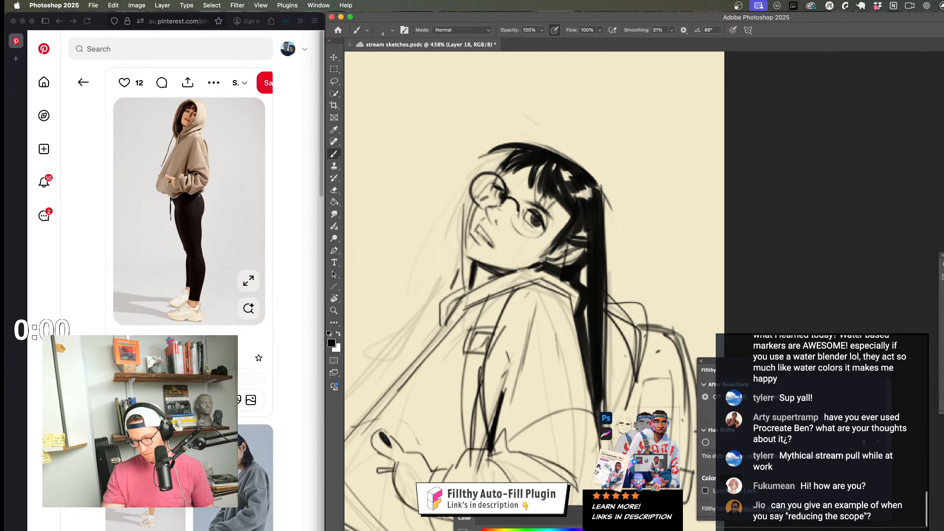
{"action": "mouse_move", "coordinate": [521, 204]}
{"action": "left_mouse_down"}
{"action": "mouse_move", "coordinate": [549, 306]}
{"action": "mouse_move", "coordinate": [520, 306]}
{"action": "left_mouse_up"}
{"action": "key", "text": "z"}
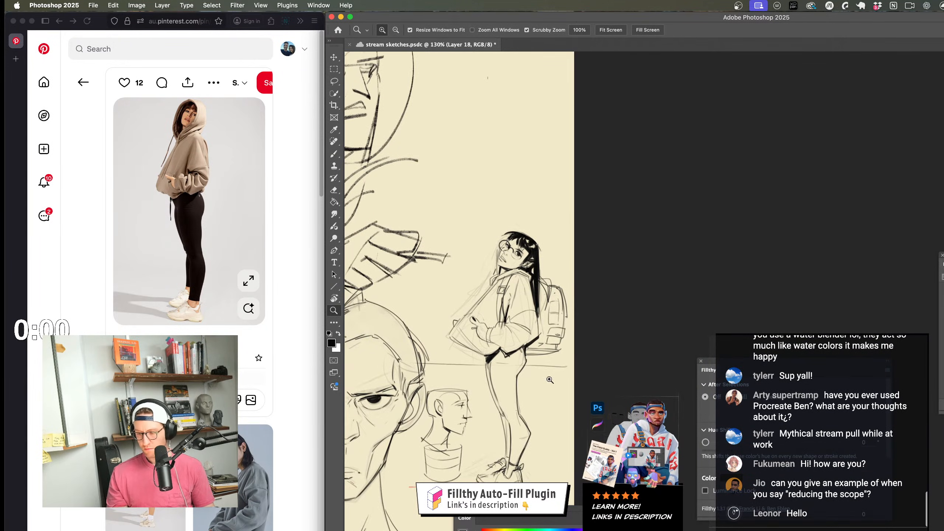
{"action": "left_click_drag", "start_coordinate": [557, 270], "coordinate": [573, 271]}
{"action": "key", "text": "b"}
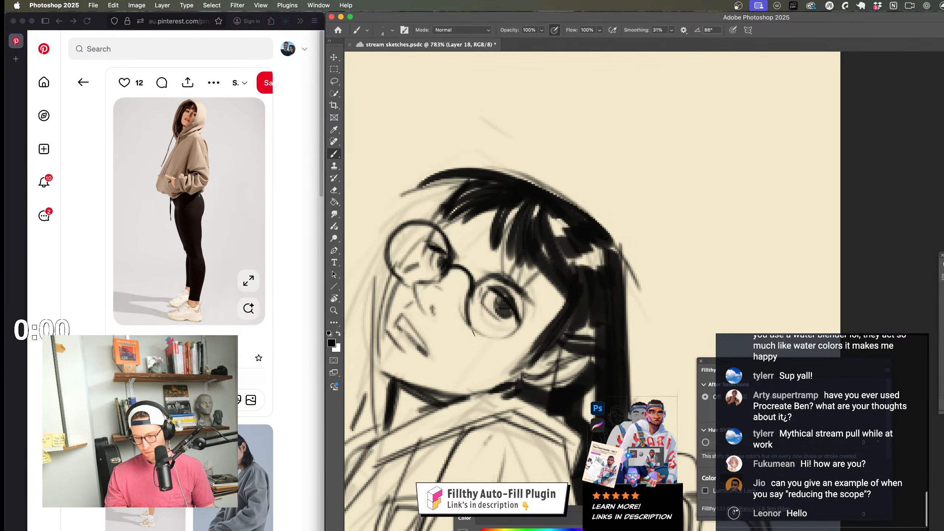
Step: Redraw the nearer lens as a bold full circle and add the temple arm running back toward the ear
{"action": "left_click_drag", "start_coordinate": [483, 275], "coordinate": [484, 277]}
{"action": "key", "text": "super+z"}
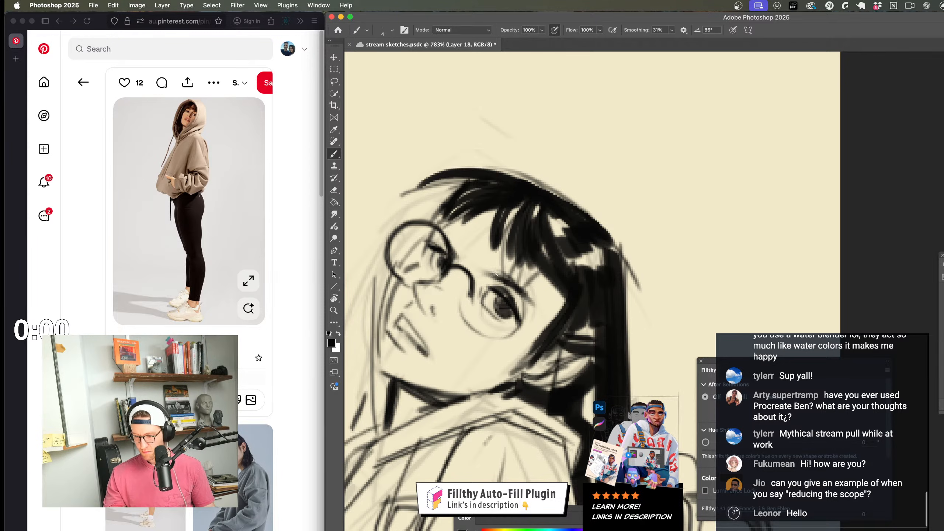
{"action": "key", "text": "z"}
{"action": "mouse_move", "coordinate": [536, 336]}
{"action": "left_mouse_down"}
{"action": "mouse_move", "coordinate": [521, 336]}
{"action": "mouse_move", "coordinate": [560, 381]}
{"action": "mouse_move", "coordinate": [556, 300]}
{"action": "mouse_move", "coordinate": [540, 297]}
{"action": "left_mouse_up"}
{"action": "key", "text": "b"}
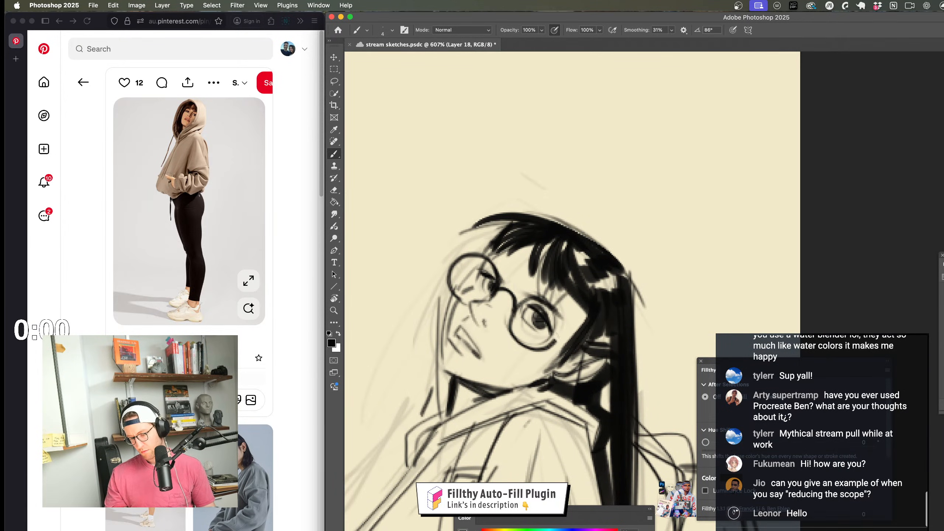
{"action": "scroll", "coordinate": [557, 298], "scroll_direction": "down", "scroll_amount": 3}
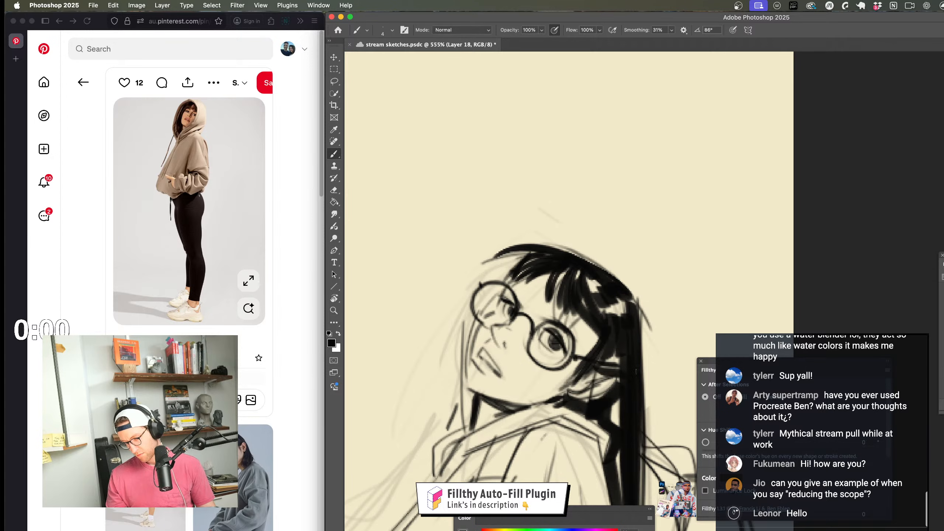
Step: Review the black hair and bold glasses against the whole figure down to the shoes
{"action": "key", "text": "z"}
{"action": "left_click_drag", "start_coordinate": [632, 409], "coordinate": [565, 410]}
{"action": "scroll", "coordinate": [565, 383], "scroll_direction": "down", "scroll_amount": 5}
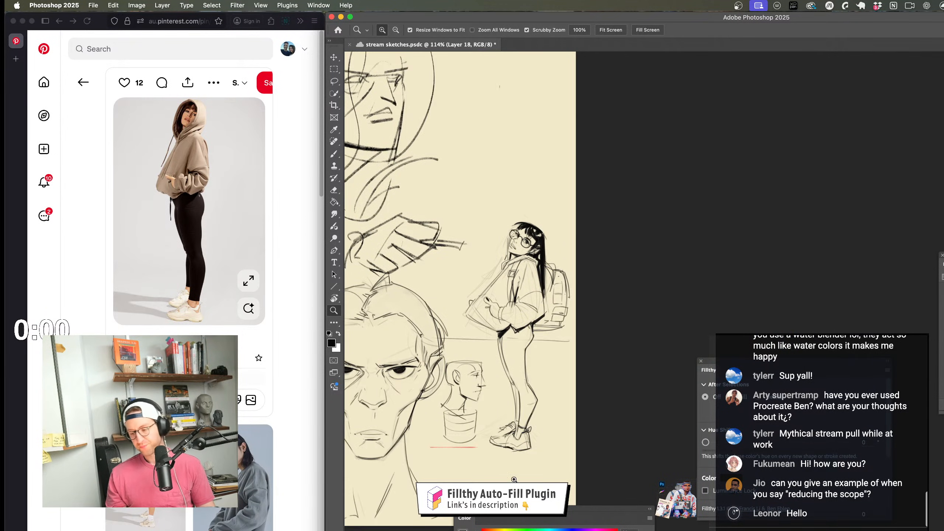
{"action": "mouse_move", "coordinate": [524, 289]}
{"action": "left_mouse_down"}
{"action": "mouse_move", "coordinate": [583, 357]}
{"action": "mouse_move", "coordinate": [537, 358]}
{"action": "left_mouse_up"}
{"action": "scroll", "coordinate": [538, 358], "scroll_direction": "down", "scroll_amount": 5}
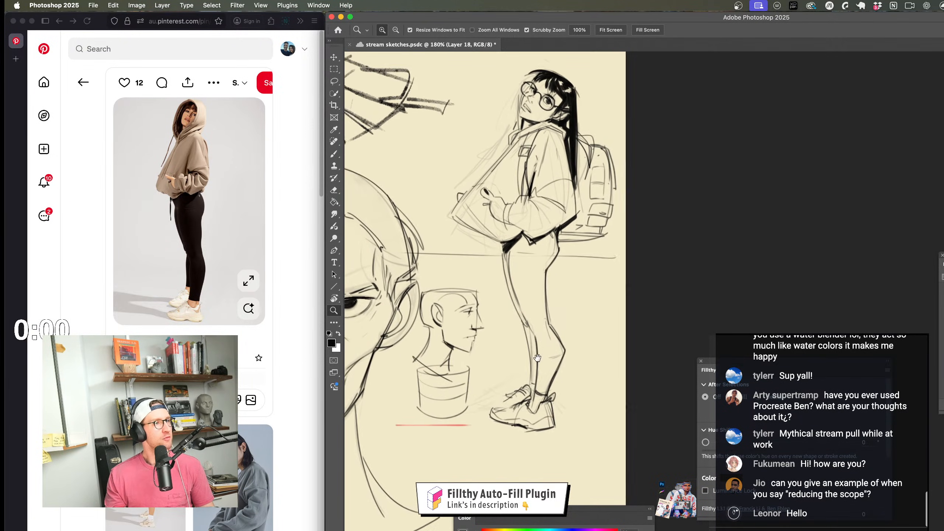
Step: Erase the girl's whole head, including the black hair, face and glasses, down to the hoodie collar
{"action": "scroll", "coordinate": [537, 357], "scroll_direction": "up", "scroll_amount": 5}
{"action": "scroll", "coordinate": [559, 359], "scroll_direction": "up", "scroll_amount": 3}
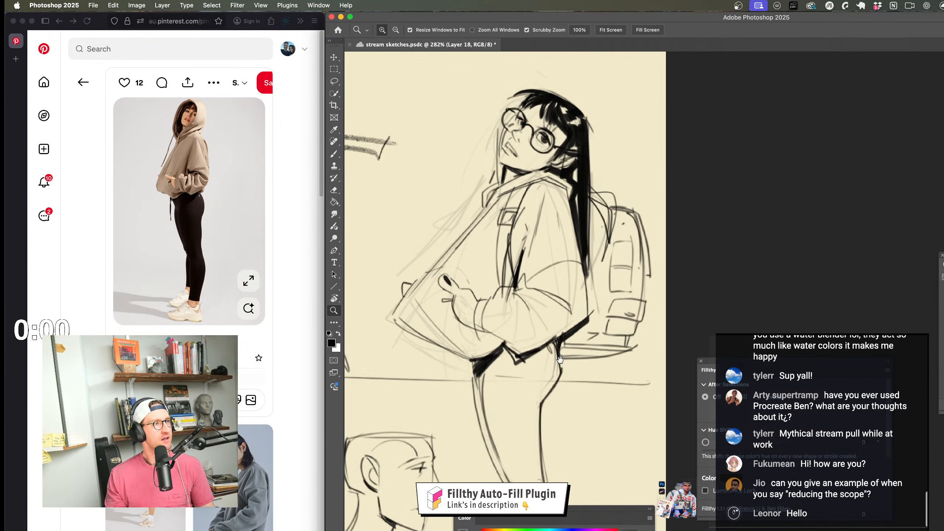
{"action": "scroll", "coordinate": [551, 231], "scroll_direction": "up", "scroll_amount": 3}
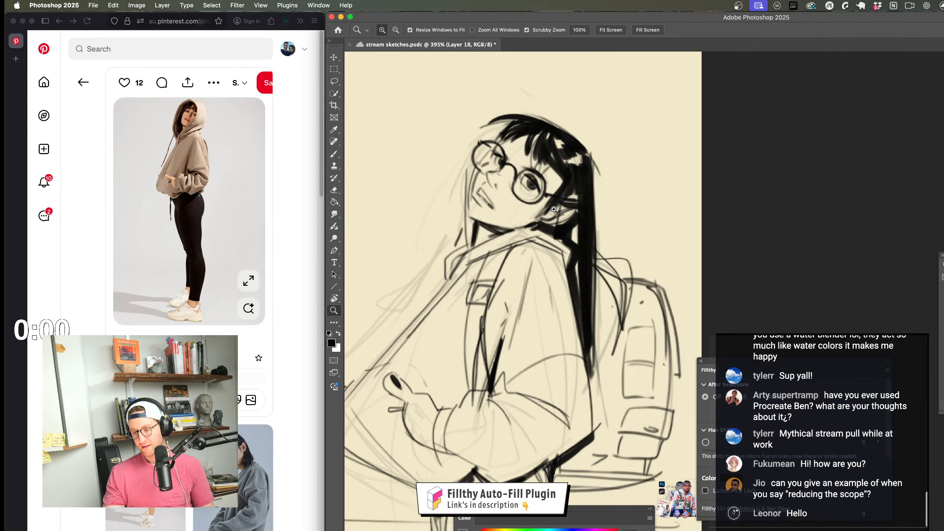
{"action": "key", "text": "e"}
{"action": "mouse_move", "coordinate": [595, 208]}
{"action": "left_mouse_down"}
{"action": "mouse_move", "coordinate": [455, 209]}
{"action": "mouse_move", "coordinate": [601, 181]}
{"action": "mouse_move", "coordinate": [506, 161]}
{"action": "mouse_move", "coordinate": [523, 125]}
{"action": "mouse_move", "coordinate": [558, 151]}
{"action": "mouse_move", "coordinate": [566, 129]}
{"action": "mouse_move", "coordinate": [596, 296]}
{"action": "mouse_move", "coordinate": [571, 154]}
{"action": "mouse_move", "coordinate": [596, 284]}
{"action": "mouse_move", "coordinate": [583, 216]}
{"action": "mouse_move", "coordinate": [577, 234]}
{"action": "mouse_move", "coordinate": [595, 372]}
{"action": "left_mouse_up"}
{"action": "key", "text": "z"}
{"action": "scroll", "coordinate": [568, 371], "scroll_direction": "down", "scroll_amount": 8}
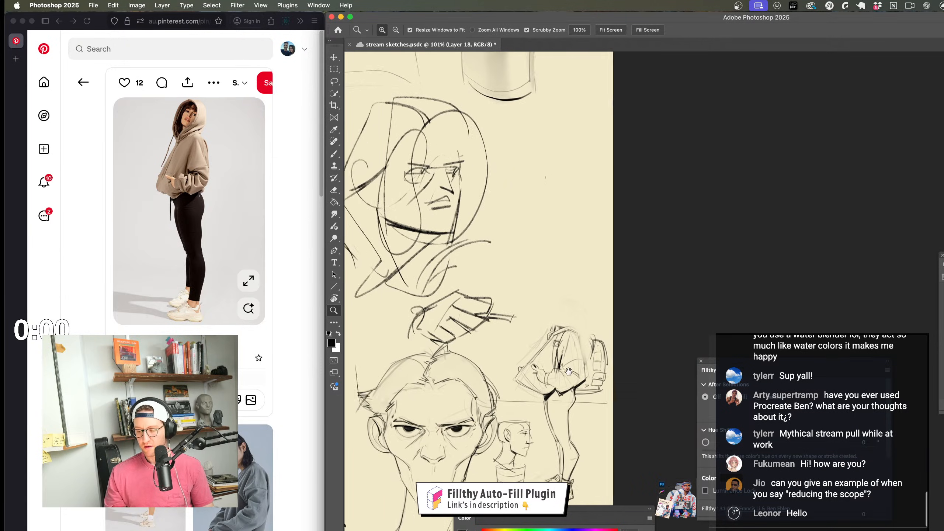
{"action": "scroll", "coordinate": [568, 371], "scroll_direction": "up", "scroll_amount": 8}
{"action": "key", "text": "b"}
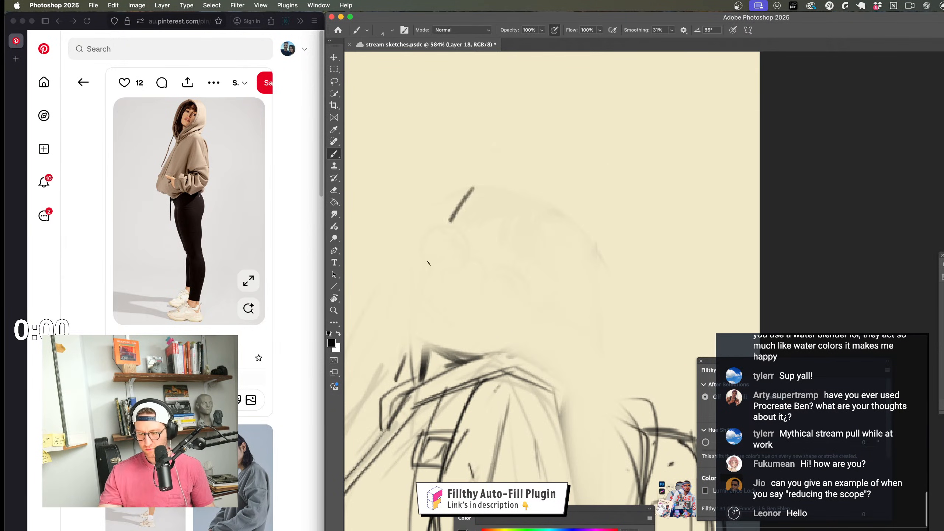
{"action": "left_click_drag", "start_coordinate": [428, 263], "coordinate": [423, 351]}
{"action": "key", "text": "z"}
{"action": "scroll", "coordinate": [575, 342], "scroll_direction": "down", "scroll_amount": 5}
{"action": "key", "text": "super+z"}
{"action": "scroll", "coordinate": [572, 270], "scroll_direction": "up", "scroll_amount": 5}
{"action": "key", "text": "b"}
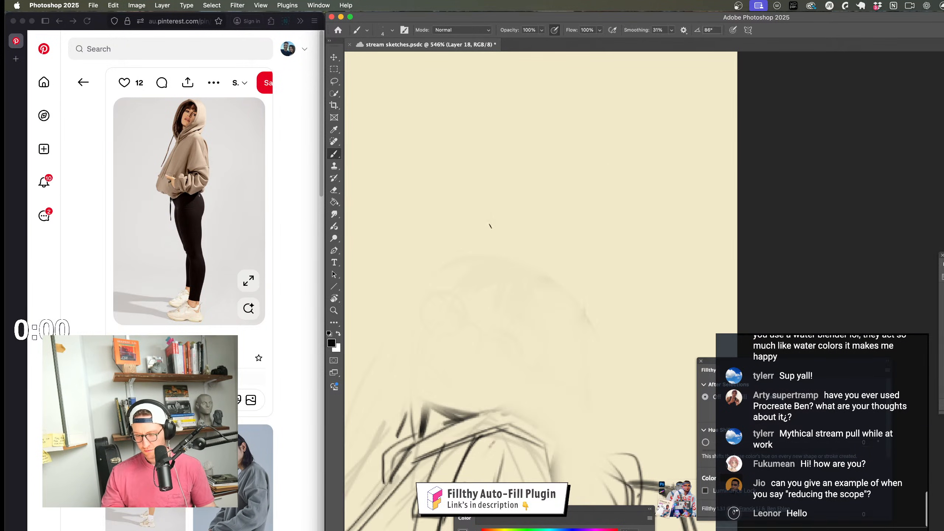
{"action": "left_click_drag", "start_coordinate": [470, 248], "coordinate": [416, 393]}
{"action": "key", "text": "super+z"}
Step: Draw the slanting front line and curved crown of a simplified new head above the collar
{"action": "left_click_drag", "start_coordinate": [479, 232], "coordinate": [425, 372]}
{"action": "key", "text": "z"}
{"action": "scroll", "coordinate": [531, 278], "scroll_direction": "down", "scroll_amount": 5}
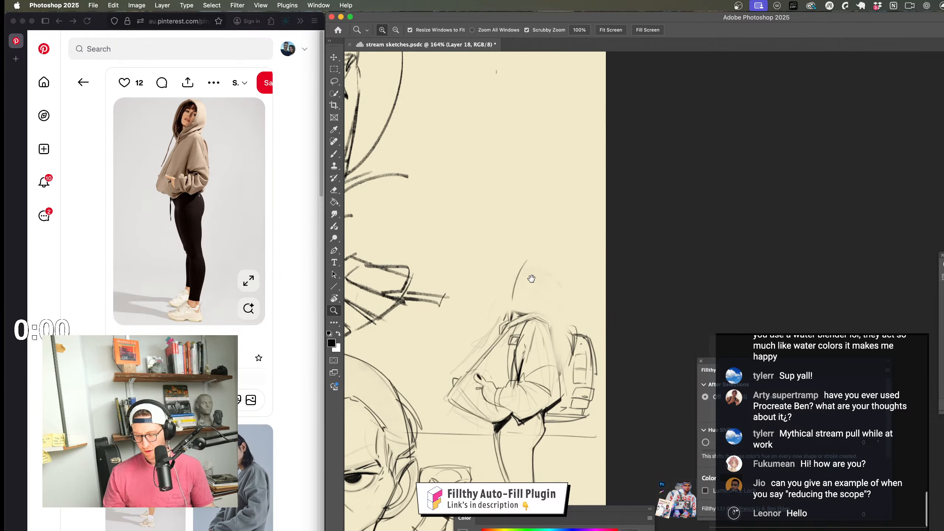
{"action": "scroll", "coordinate": [531, 278], "scroll_direction": "up", "scroll_amount": 3}
{"action": "key", "text": "b"}
{"action": "left_click_drag", "start_coordinate": [500, 379], "coordinate": [415, 474]}
{"action": "key", "text": "super+z"}
{"action": "key", "text": "z"}
{"action": "scroll", "coordinate": [461, 218], "scroll_direction": "up", "scroll_amount": 2}
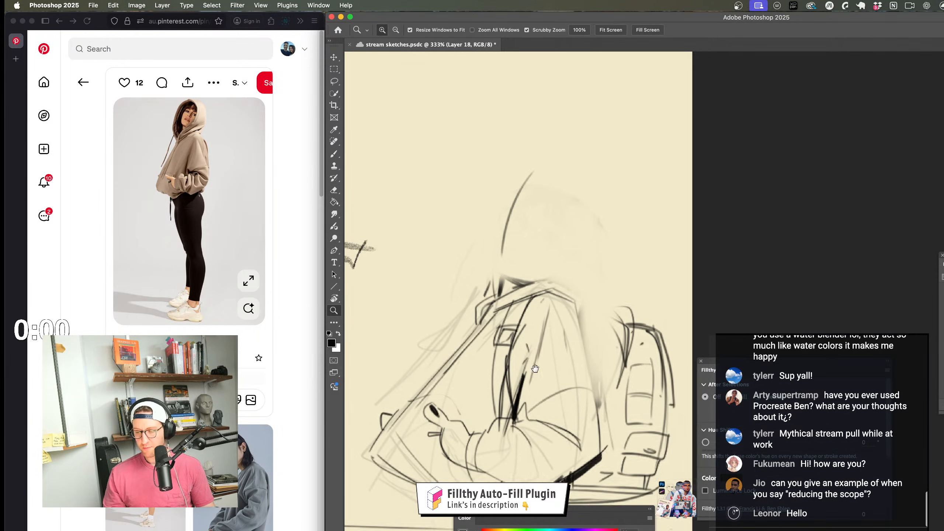
{"action": "key", "text": "b"}
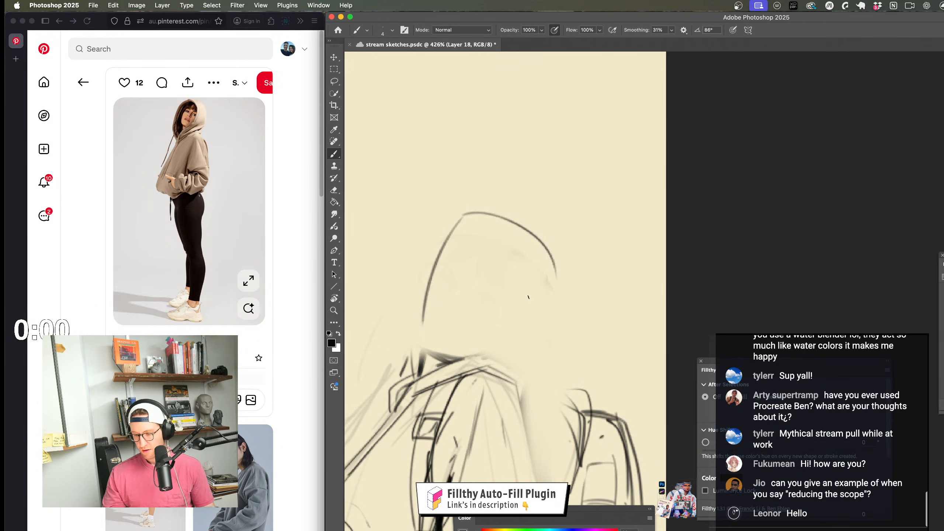
Step: Close the back of the head with a short diagonal stroke and add a rounded ear loop behind it
{"action": "key", "text": "z"}
{"action": "scroll", "coordinate": [539, 302], "scroll_direction": "down", "scroll_amount": 4}
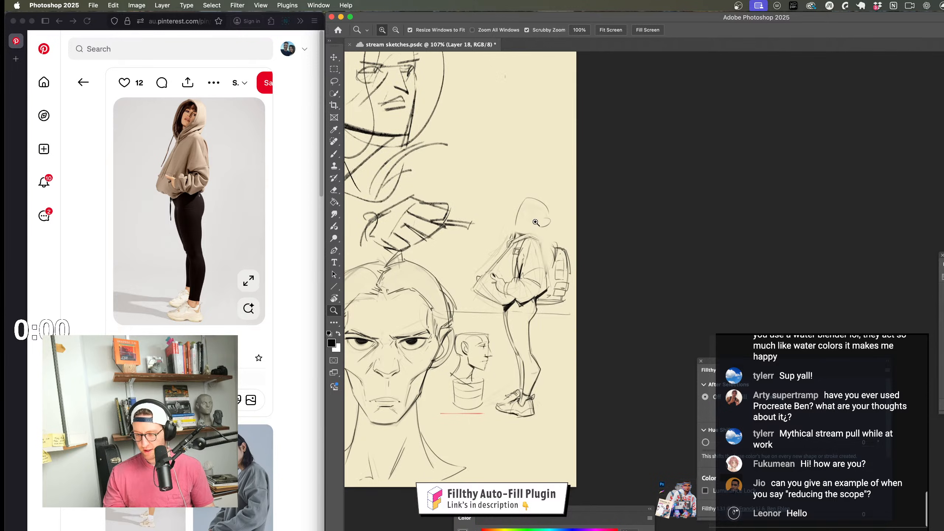
{"action": "scroll", "coordinate": [586, 301], "scroll_direction": "up", "scroll_amount": 5}
{"action": "left_click_drag", "start_coordinate": [586, 300], "coordinate": [576, 356]}
{"action": "key", "text": "b"}
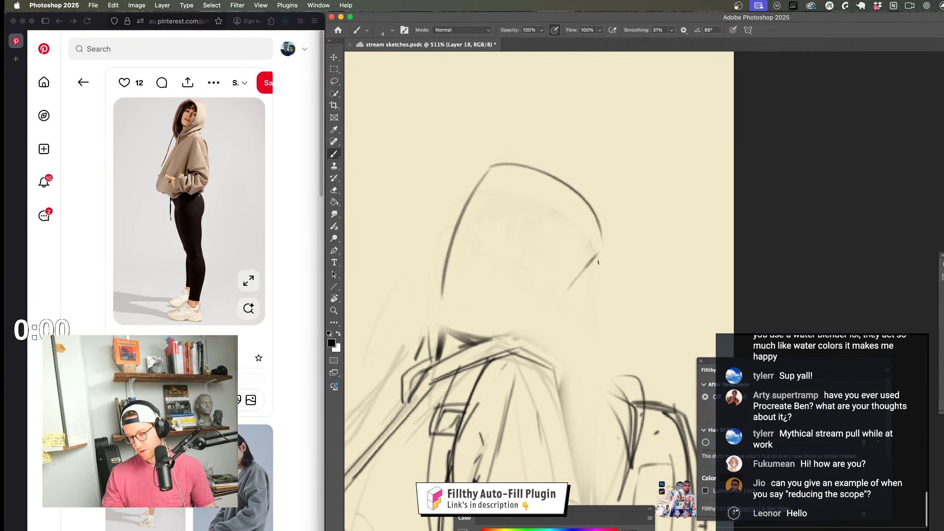
{"action": "key", "text": "z"}
{"action": "scroll", "coordinate": [535, 375], "scroll_direction": "down", "scroll_amount": 2}
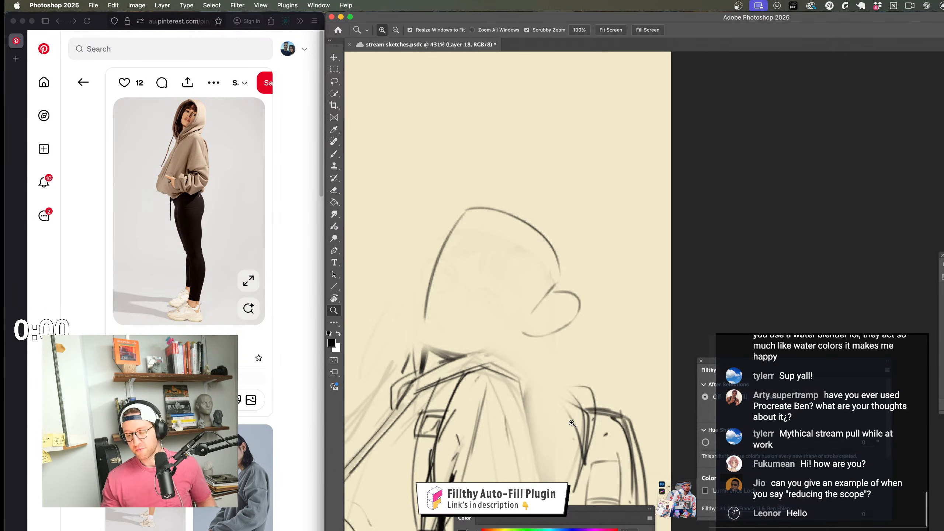
Step: Try framing the whole standing figure with a large rounded rectangle, and undo the frame
{"action": "mouse_move", "coordinate": [574, 353]}
{"action": "left_mouse_down"}
{"action": "mouse_move", "coordinate": [605, 208]}
{"action": "mouse_move", "coordinate": [620, 223]}
{"action": "left_mouse_up"}
{"action": "left_click_drag", "start_coordinate": [620, 260], "coordinate": [558, 260]}
{"action": "left_click_drag", "start_coordinate": [569, 298], "coordinate": [606, 297]}
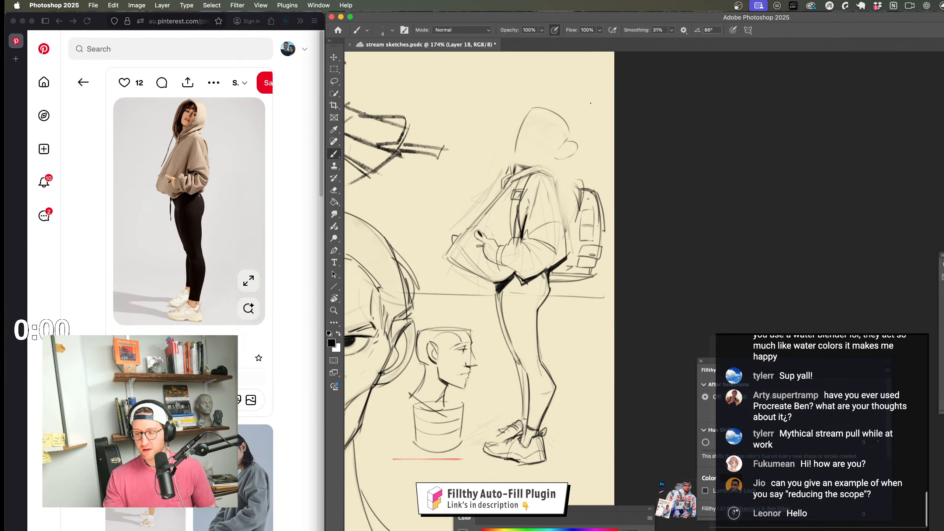
{"action": "mouse_move", "coordinate": [581, 101]}
{"action": "left_mouse_down"}
{"action": "mouse_move", "coordinate": [438, 293]}
{"action": "mouse_move", "coordinate": [614, 397]}
{"action": "left_mouse_up"}
{"action": "left_click_drag", "start_coordinate": [553, 360], "coordinate": [541, 399]}
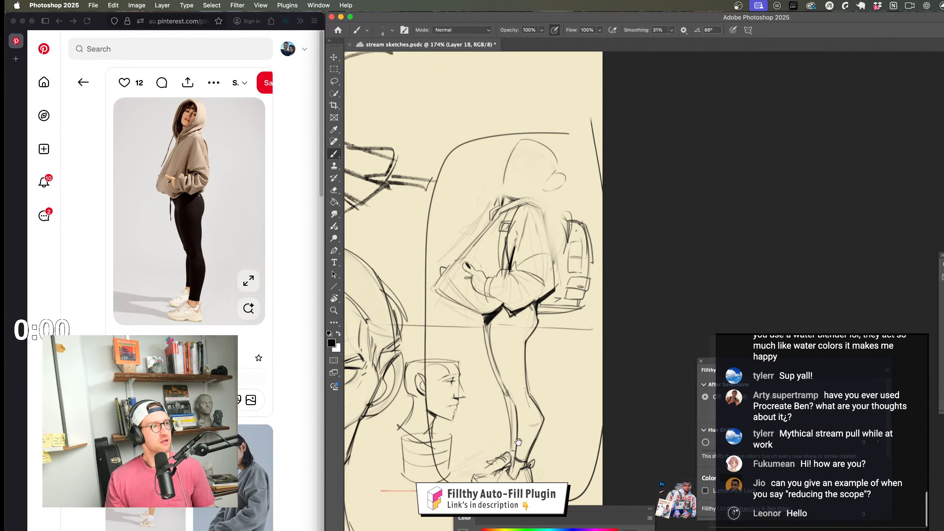
{"action": "key", "text": "super+z"}
Step: Try framing only the shoes and lower calves with a rounded rectangle, and undo it
{"action": "left_click_drag", "start_coordinate": [520, 219], "coordinate": [518, 303]}
{"action": "mouse_move", "coordinate": [519, 303]}
{"action": "left_mouse_down"}
{"action": "mouse_move", "coordinate": [572, 294]}
{"action": "mouse_move", "coordinate": [567, 275]}
{"action": "mouse_move", "coordinate": [587, 278]}
{"action": "left_mouse_up"}
{"action": "left_click_drag", "start_coordinate": [587, 278], "coordinate": [586, 151]}
{"action": "left_click_drag", "start_coordinate": [597, 360], "coordinate": [606, 223]}
{"action": "left_click_drag", "start_coordinate": [608, 298], "coordinate": [583, 298]}
{"action": "left_click_drag", "start_coordinate": [600, 349], "coordinate": [602, 285]}
{"action": "mouse_move", "coordinate": [606, 323]}
{"action": "left_mouse_down"}
{"action": "mouse_move", "coordinate": [586, 296]}
{"action": "mouse_move", "coordinate": [412, 326]}
{"action": "mouse_move", "coordinate": [408, 466]}
{"action": "mouse_move", "coordinate": [636, 465]}
{"action": "mouse_move", "coordinate": [635, 268]}
{"action": "left_mouse_up"}
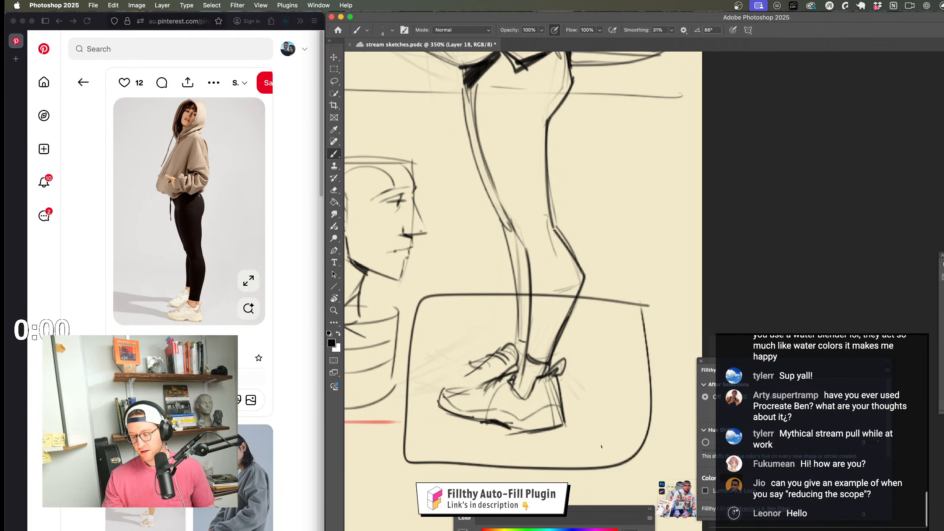
{"action": "key", "text": "super+z"}
Step: Sketch a lighter, slightly smaller frame around the feet, and remove it again
{"action": "left_click_drag", "start_coordinate": [621, 383], "coordinate": [624, 392]}
{"action": "mouse_move", "coordinate": [609, 322]}
{"action": "left_mouse_down"}
{"action": "mouse_move", "coordinate": [401, 401]}
{"action": "mouse_move", "coordinate": [603, 482]}
{"action": "mouse_move", "coordinate": [632, 318]}
{"action": "left_mouse_up"}
{"action": "key", "text": "super+z"}
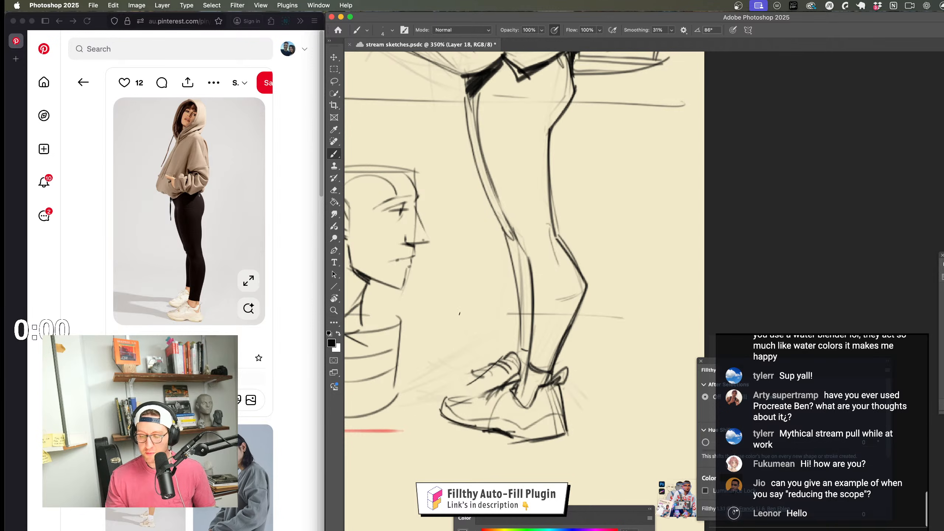
{"action": "mouse_move", "coordinate": [505, 315]}
{"action": "left_mouse_down"}
{"action": "mouse_move", "coordinate": [415, 459]}
{"action": "mouse_move", "coordinate": [617, 458]}
{"action": "mouse_move", "coordinate": [613, 292]}
{"action": "left_mouse_up"}
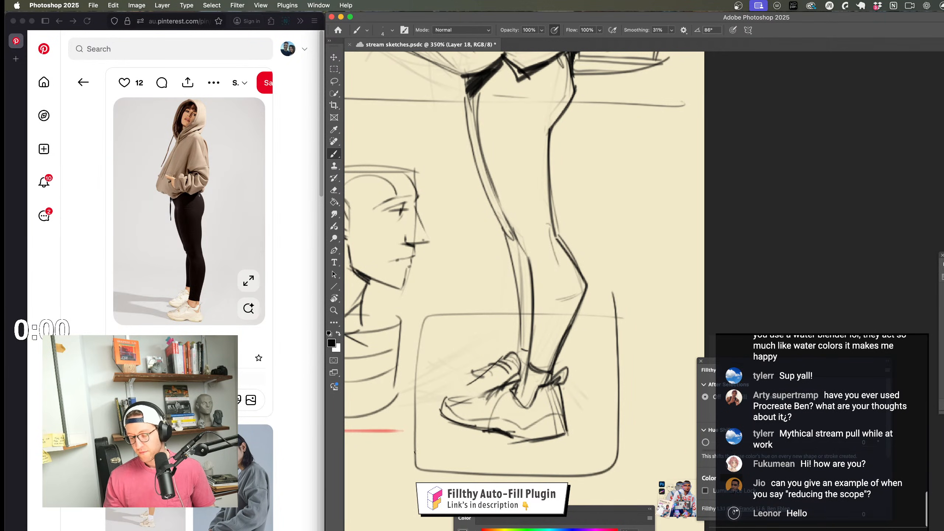
{"action": "left_click_drag", "start_coordinate": [432, 391], "coordinate": [576, 383]}
{"action": "key", "text": "super+z"}
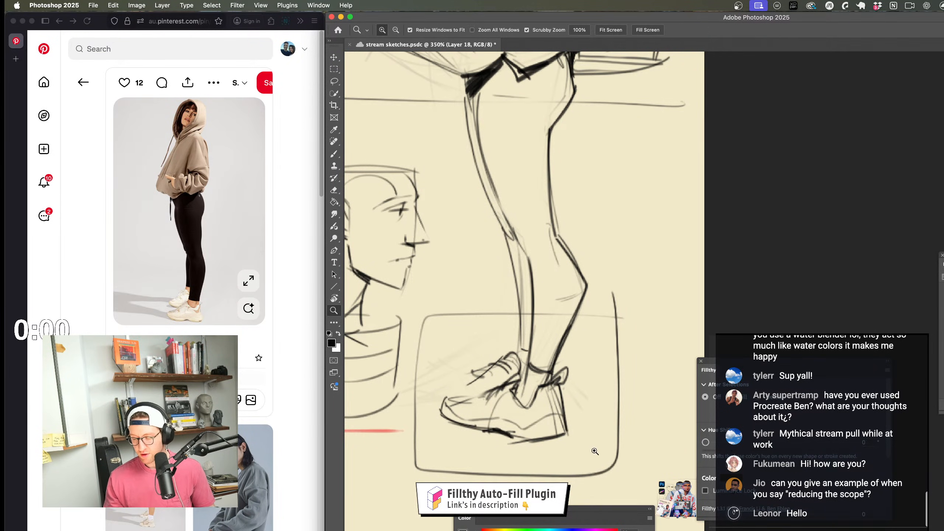
{"action": "key", "text": "super+z"}
Step: Darken the upper edge and inner contour of the far shoe with bold strokes
{"action": "left_click_drag", "start_coordinate": [605, 444], "coordinate": [602, 333]}
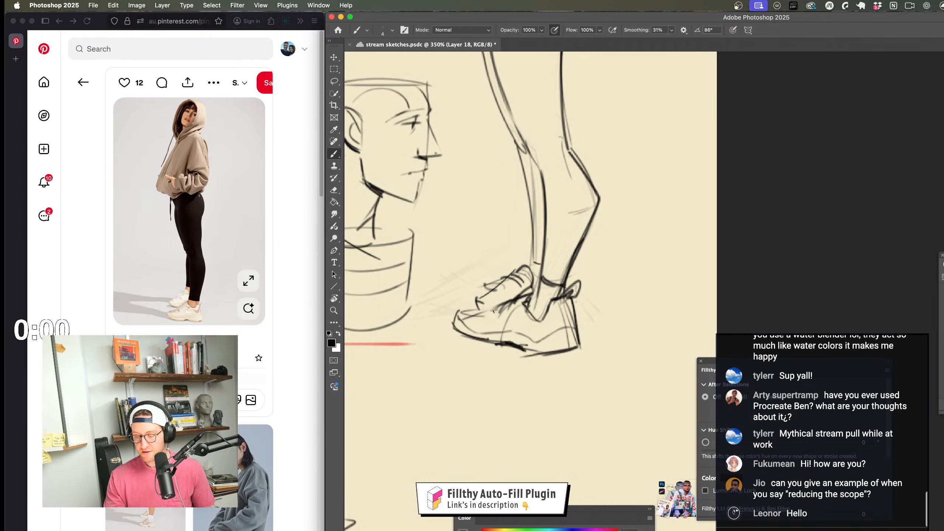
{"action": "key", "text": "z"}
{"action": "mouse_move", "coordinate": [550, 374]}
{"action": "left_mouse_down"}
{"action": "mouse_move", "coordinate": [534, 374]}
{"action": "mouse_move", "coordinate": [568, 344]}
{"action": "left_mouse_up"}
{"action": "key", "text": "b"}
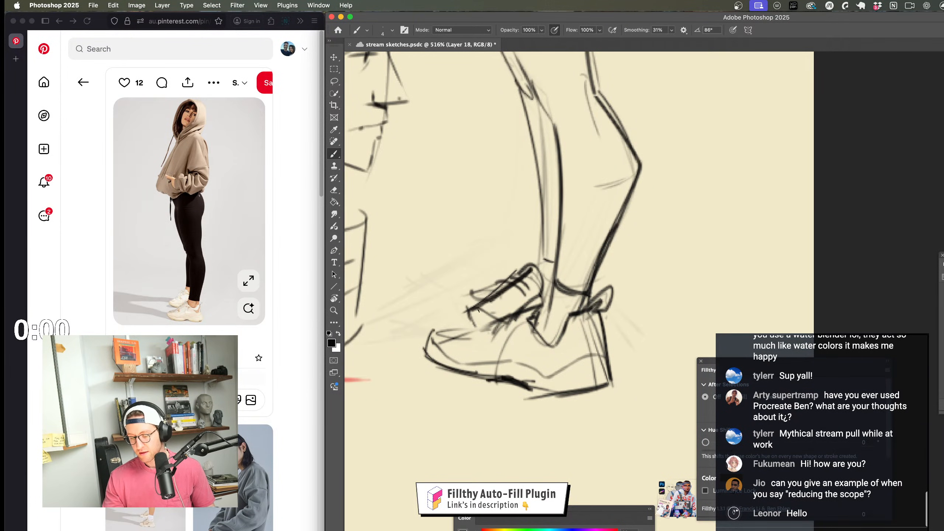
Step: Draw the top face of a box in perspective under the shoes, with front, side and back edges
{"action": "key", "text": "z"}
{"action": "mouse_move", "coordinate": [574, 334]}
{"action": "left_mouse_down"}
{"action": "mouse_move", "coordinate": [538, 335]}
{"action": "mouse_move", "coordinate": [607, 344]}
{"action": "left_mouse_up"}
{"action": "key", "text": "b"}
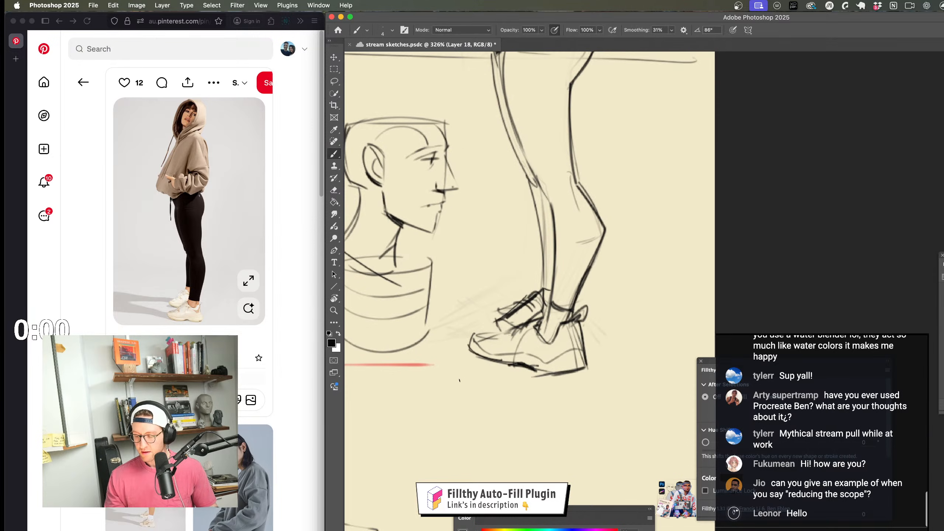
{"action": "left_click_drag", "start_coordinate": [521, 390], "coordinate": [590, 390]}
{"action": "key", "text": "super+z"}
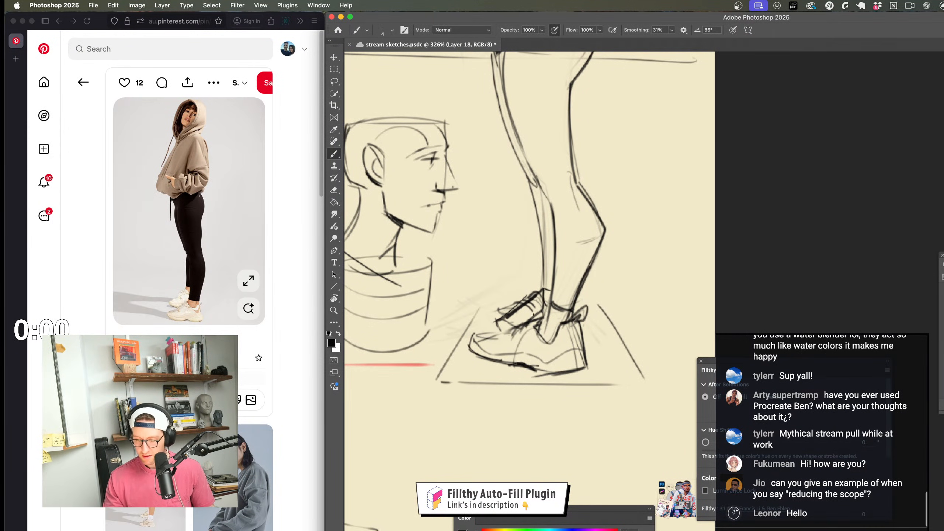
{"action": "key", "text": "z"}
{"action": "left_click_drag", "start_coordinate": [577, 305], "coordinate": [625, 344]}
{"action": "key", "text": "b"}
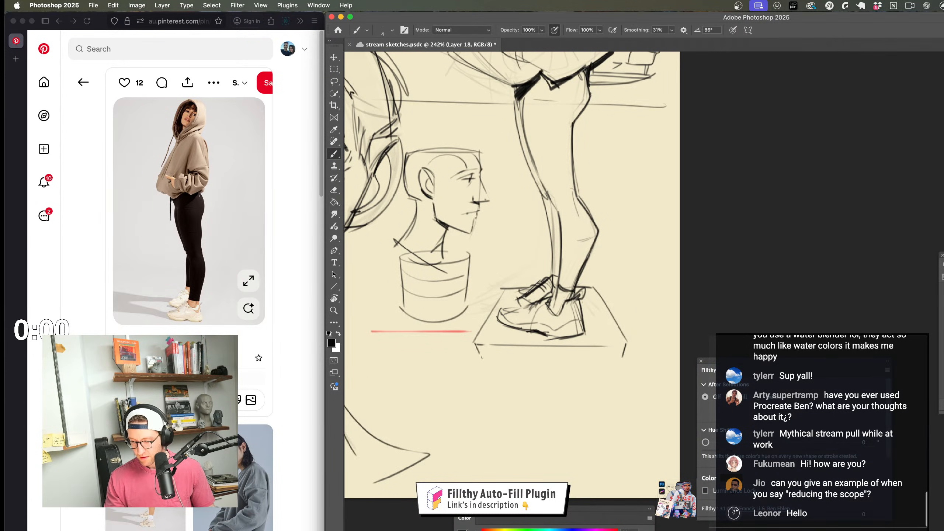
Step: Redraw the lower front edge closer to the top face, forming a thin slab under the shoes
{"action": "key", "text": "super+z"}
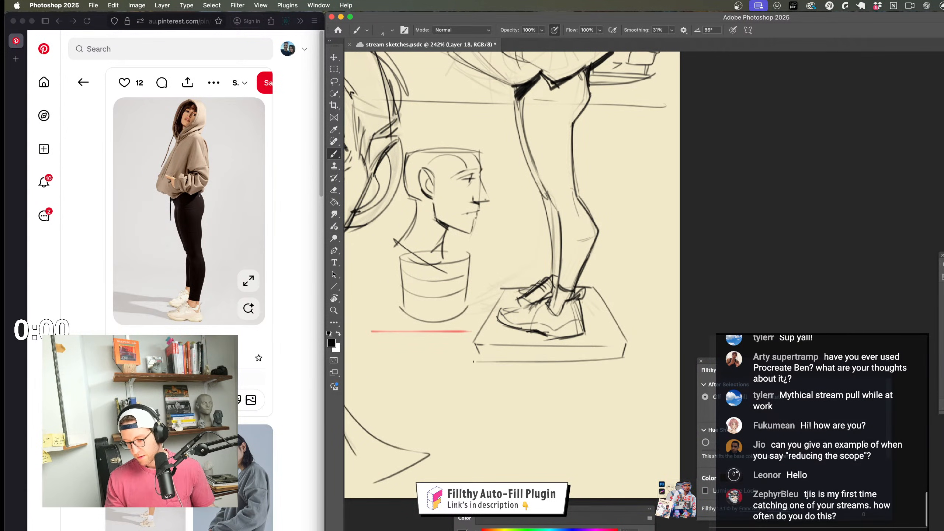
{"action": "key", "text": "super+z"}
{"action": "left_click_drag", "start_coordinate": [479, 357], "coordinate": [500, 357]}
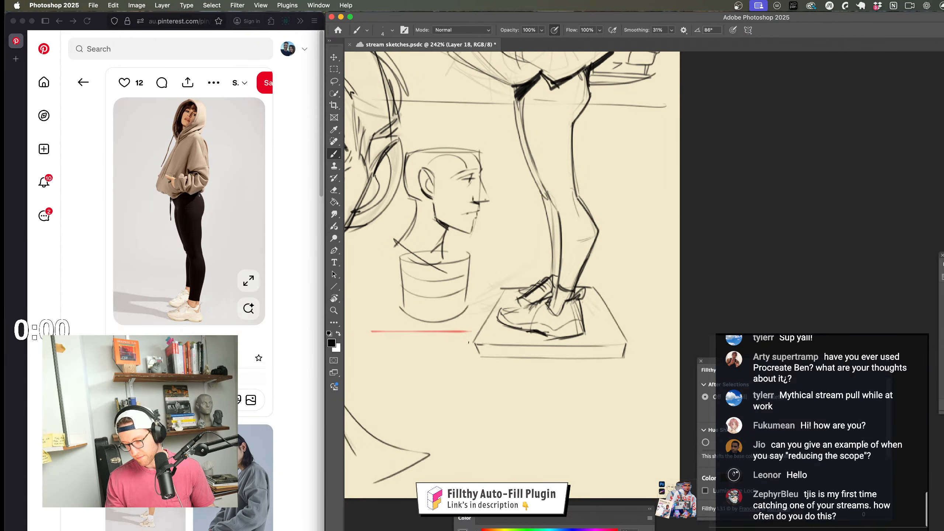
{"action": "mouse_move", "coordinate": [624, 343]}
{"action": "left_mouse_down"}
{"action": "mouse_move", "coordinate": [477, 345]}
{"action": "mouse_move", "coordinate": [555, 337]}
{"action": "mouse_move", "coordinate": [520, 378]}
{"action": "mouse_move", "coordinate": [526, 390]}
{"action": "mouse_move", "coordinate": [582, 360]}
{"action": "left_mouse_up"}
Step: Try tapered sides and a bottom edge for a box body below the slab, and undo the strokes
{"action": "key", "text": "super+space"}
{"action": "mouse_move", "coordinate": [439, 352]}
{"action": "left_mouse_down"}
{"action": "mouse_move", "coordinate": [456, 404]}
{"action": "mouse_move", "coordinate": [517, 416]}
{"action": "mouse_move", "coordinate": [450, 416]}
{"action": "left_mouse_up"}
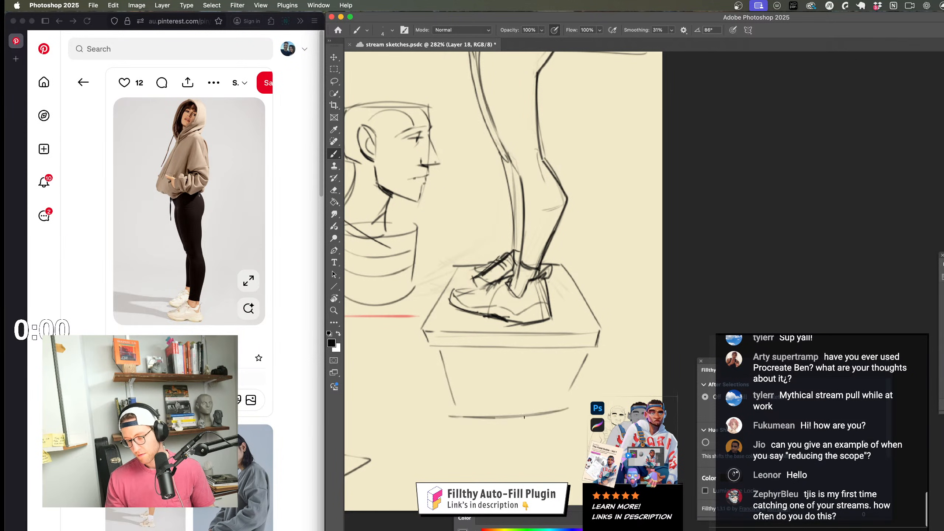
{"action": "left_click_drag", "start_coordinate": [487, 350], "coordinate": [570, 349]}
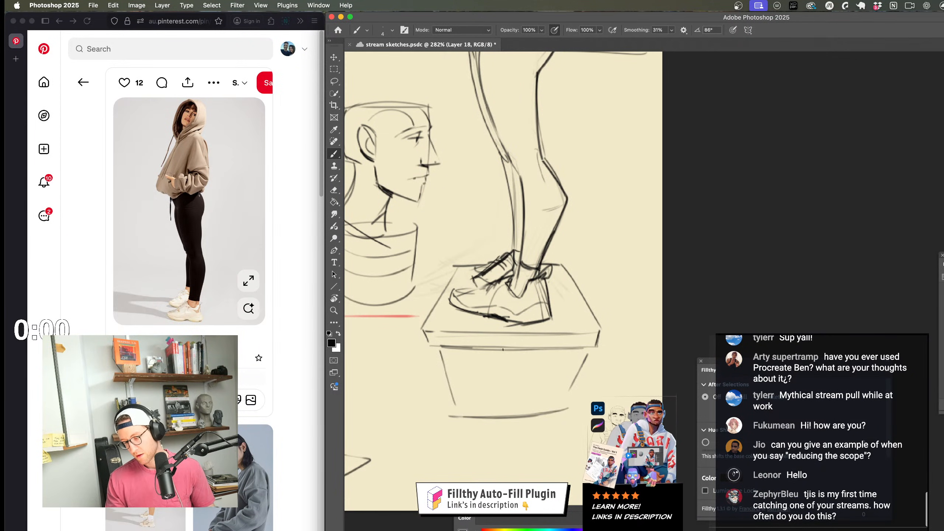
{"action": "mouse_move", "coordinate": [573, 405]}
{"action": "left_mouse_down"}
{"action": "mouse_move", "coordinate": [565, 410]}
{"action": "mouse_move", "coordinate": [586, 386]}
{"action": "mouse_move", "coordinate": [584, 351]}
{"action": "left_mouse_up"}
{"action": "left_click_drag", "start_coordinate": [584, 351], "coordinate": [596, 336]}
{"action": "key", "text": "super+z"}
{"action": "key", "text": "super+z"}
{"action": "key", "text": "super+z"}
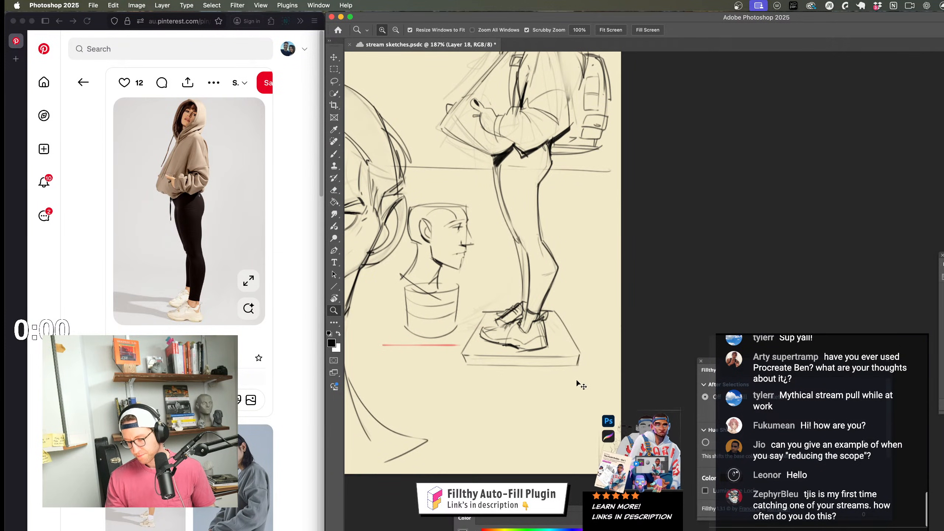
Step: Draw a tapering wooden crate body below the slab with an inner frame, vertical plank lines and a dark bottom edge
{"action": "left_click_drag", "start_coordinate": [544, 375], "coordinate": [556, 375]}
{"action": "key", "text": "b"}
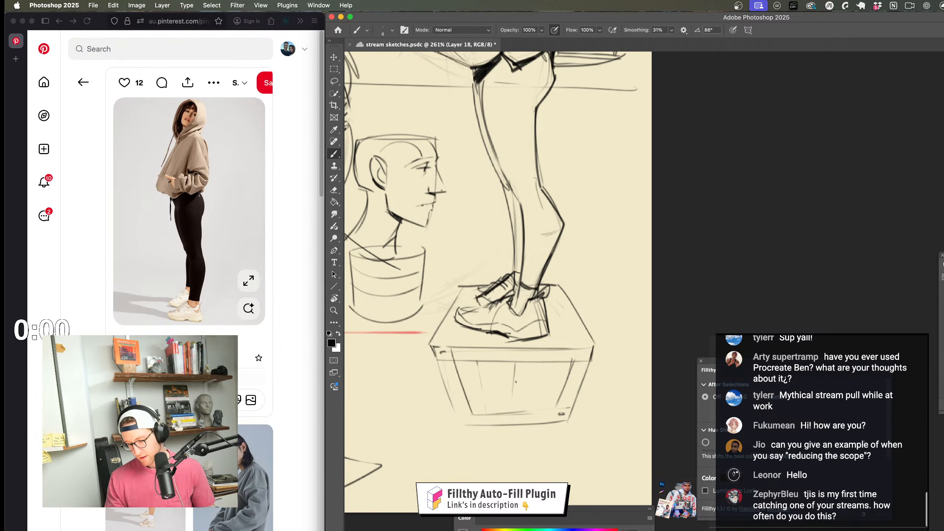
{"action": "key", "text": "z"}
{"action": "mouse_move", "coordinate": [546, 397]}
{"action": "left_mouse_down"}
{"action": "mouse_move", "coordinate": [536, 384]}
{"action": "mouse_move", "coordinate": [625, 374]}
{"action": "left_mouse_up"}
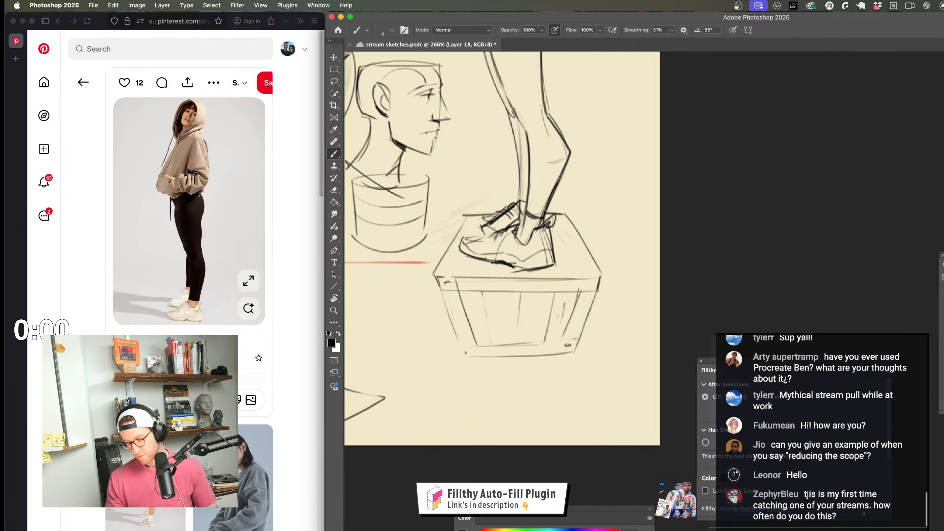
{"action": "key", "text": "z"}
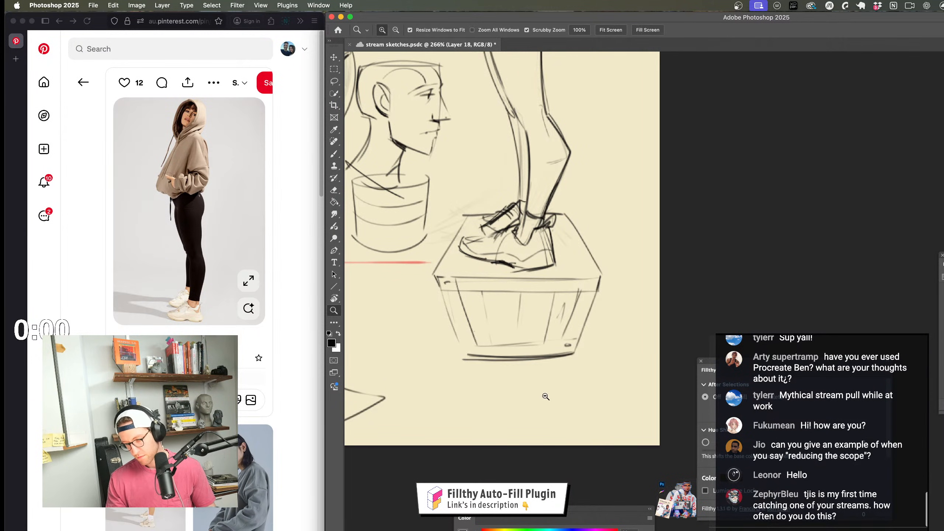
Step: Mark the eye placement with short slanting strokes across the blank face
{"action": "left_click_drag", "start_coordinate": [544, 392], "coordinate": [534, 450]}
{"action": "left_click_drag", "start_coordinate": [534, 415], "coordinate": [544, 286]}
{"action": "left_click_drag", "start_coordinate": [545, 184], "coordinate": [554, 317]}
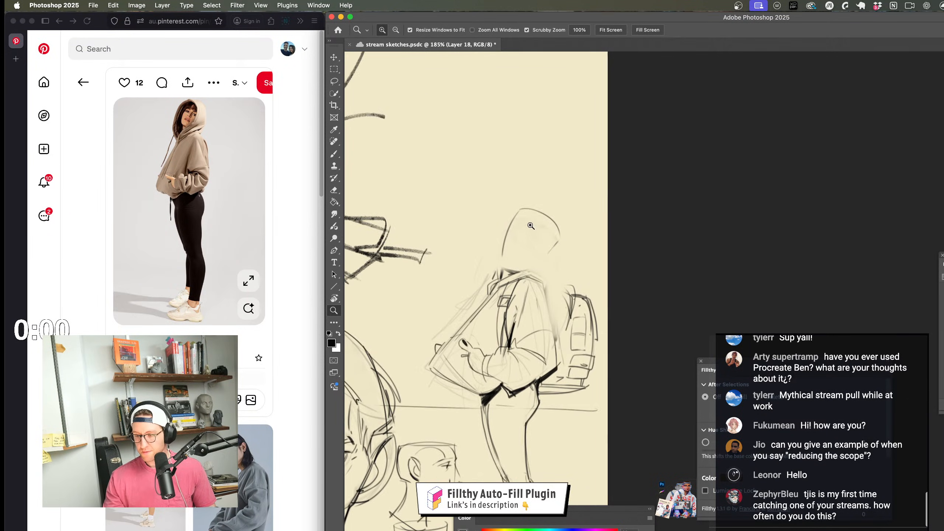
{"action": "left_click_drag", "start_coordinate": [531, 225], "coordinate": [588, 238]}
{"action": "left_click_drag", "start_coordinate": [590, 283], "coordinate": [583, 344]}
{"action": "key", "text": "b"}
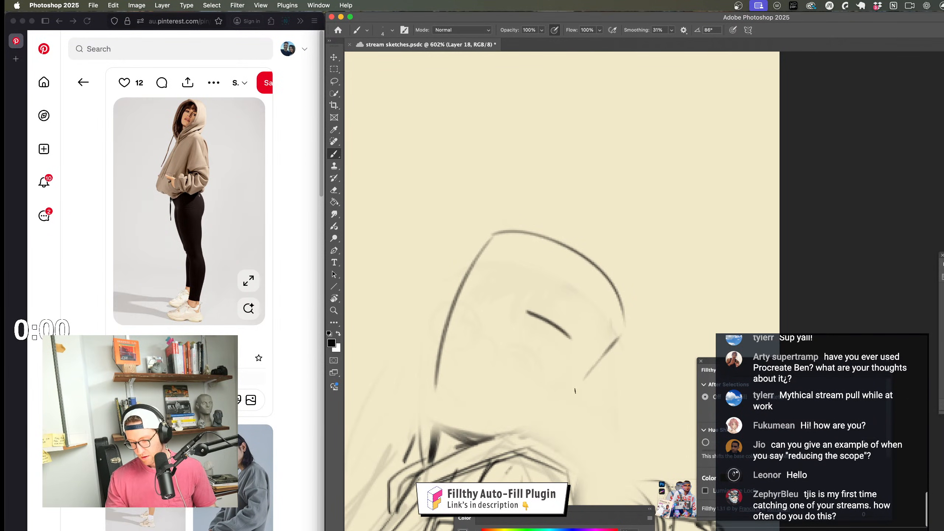
{"action": "left_click_drag", "start_coordinate": [471, 284], "coordinate": [500, 296]}
{"action": "key", "text": "z"}
{"action": "left_click_drag", "start_coordinate": [553, 373], "coordinate": [543, 366]}
{"action": "left_click_drag", "start_coordinate": [550, 358], "coordinate": [539, 316]}
Step: Flip the canvas horizontally and bring the blank head back into close view
{"action": "key", "text": "super+shift+h"}
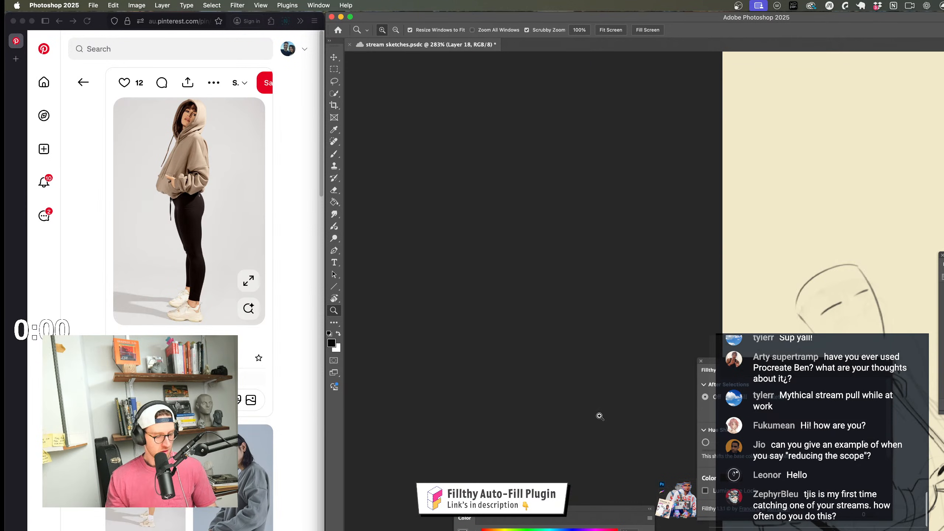
{"action": "mouse_move", "coordinate": [599, 416]}
{"action": "left_mouse_down"}
{"action": "mouse_move", "coordinate": [309, 305]}
{"action": "mouse_move", "coordinate": [275, 302]}
{"action": "left_mouse_up"}
{"action": "left_click_drag", "start_coordinate": [539, 299], "coordinate": [515, 298]}
{"action": "left_click_drag", "start_coordinate": [610, 315], "coordinate": [595, 304]}
{"action": "mouse_move", "coordinate": [486, 244]}
{"action": "left_mouse_down"}
{"action": "mouse_move", "coordinate": [526, 255]}
{"action": "mouse_move", "coordinate": [518, 265]}
{"action": "left_mouse_up"}
Step: Try a rounded ear loop at the back of the head, and undo it together with the eye strokes
{"action": "key", "text": "b"}
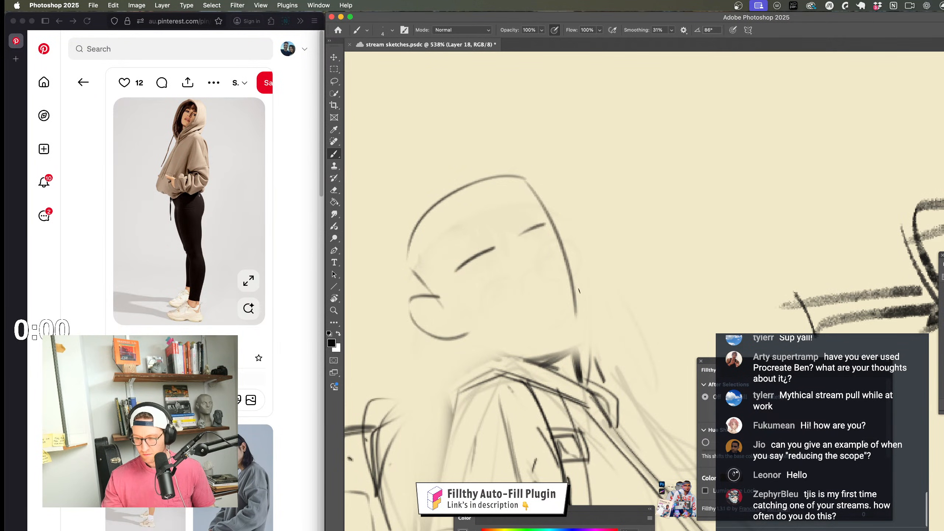
{"action": "key", "text": "z"}
{"action": "left_click_drag", "start_coordinate": [584, 312], "coordinate": [530, 305]}
{"action": "left_click_drag", "start_coordinate": [632, 319], "coordinate": [578, 217]}
{"action": "left_click_drag", "start_coordinate": [493, 187], "coordinate": [564, 223]}
{"action": "left_click_drag", "start_coordinate": [564, 224], "coordinate": [555, 260]}
{"action": "key", "text": "super+z"}
{"action": "key", "text": "super+z"}
{"action": "key", "text": "super+z"}
{"action": "key", "text": "super+z"}
{"action": "left_click_drag", "start_coordinate": [575, 221], "coordinate": [549, 211]}
{"action": "key", "text": "b"}
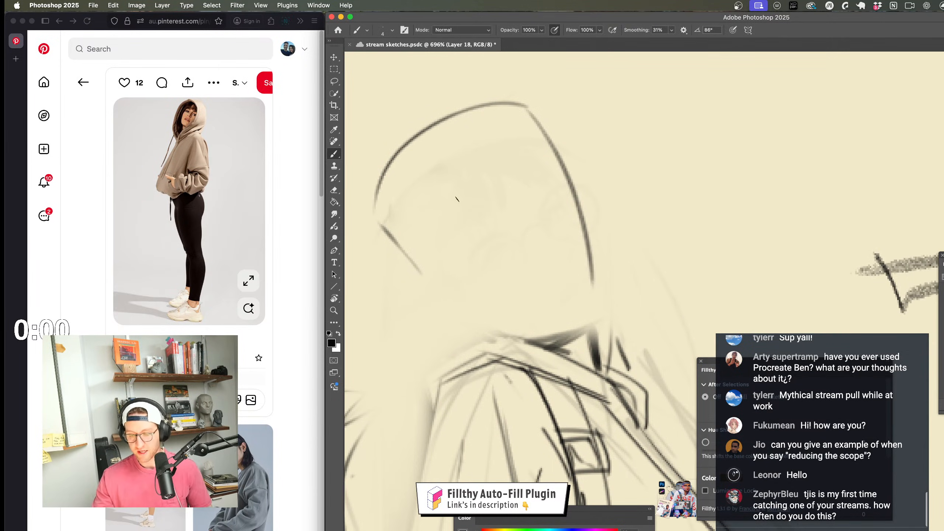
Step: Try a large round eye, a nose and a mouth on the blank face, and undo them
{"action": "mouse_move", "coordinate": [472, 196]}
{"action": "left_mouse_down"}
{"action": "mouse_move", "coordinate": [498, 252]}
{"action": "mouse_move", "coordinate": [430, 260]}
{"action": "mouse_move", "coordinate": [483, 193]}
{"action": "left_mouse_up"}
{"action": "key", "text": "super+z"}
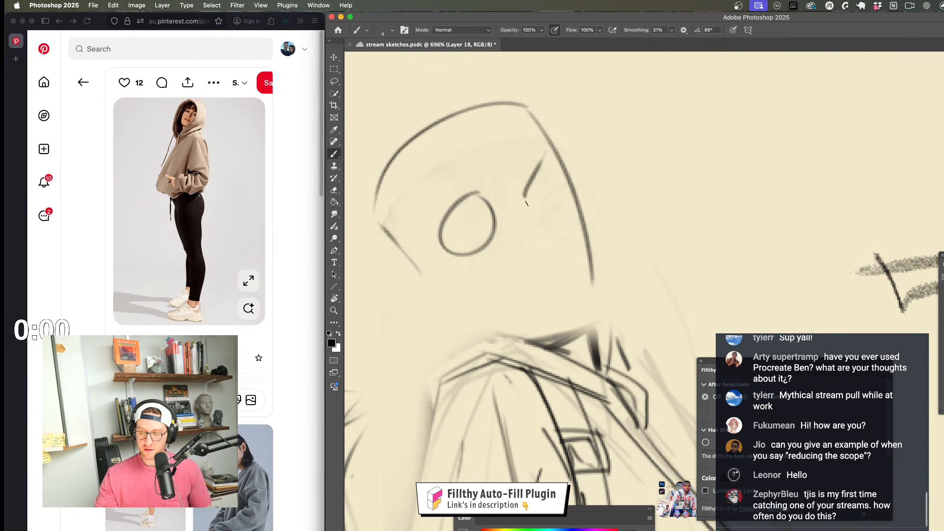
{"action": "key", "text": "z"}
{"action": "mouse_move", "coordinate": [569, 306]}
{"action": "left_mouse_down"}
{"action": "mouse_move", "coordinate": [585, 272]}
{"action": "mouse_move", "coordinate": [582, 256]}
{"action": "left_mouse_up"}
{"action": "key", "text": "b"}
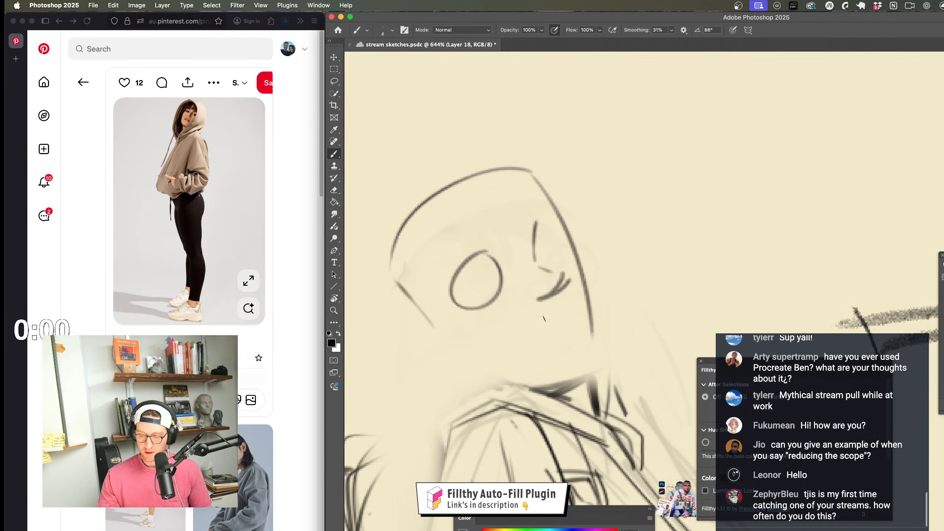
{"action": "key", "text": "z"}
{"action": "left_click_drag", "start_coordinate": [566, 319], "coordinate": [475, 443]}
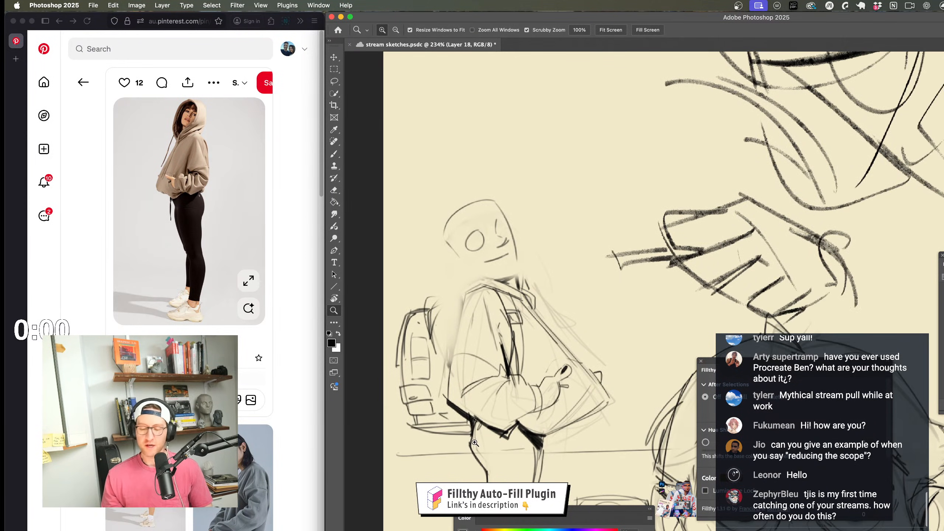
{"action": "mouse_move", "coordinate": [515, 288]}
{"action": "left_mouse_down"}
{"action": "mouse_move", "coordinate": [546, 292]}
{"action": "mouse_move", "coordinate": [563, 276]}
{"action": "left_mouse_up"}
Step: Extend the front of the face down to the chin, draw the jaw's underside, and add a pointed ear loop at the back of the head
{"action": "key", "text": "b"}
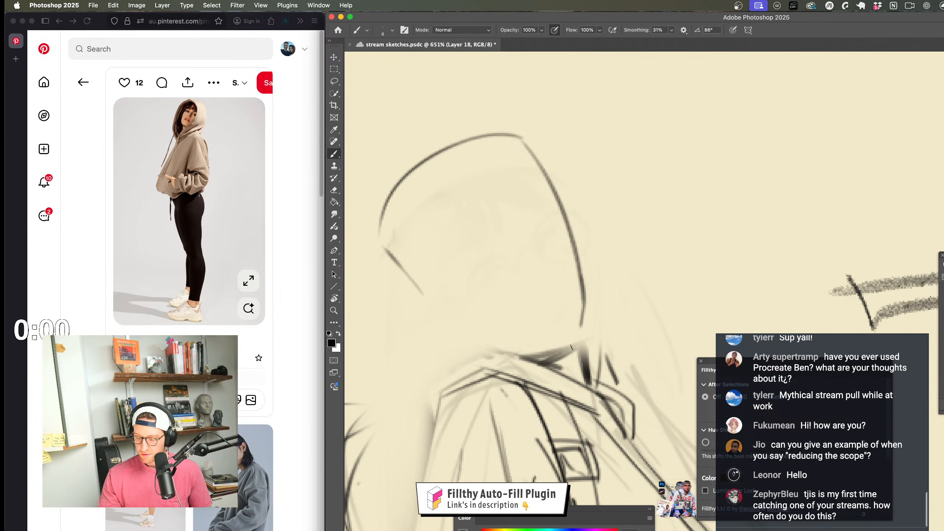
{"action": "key", "text": "super+z"}
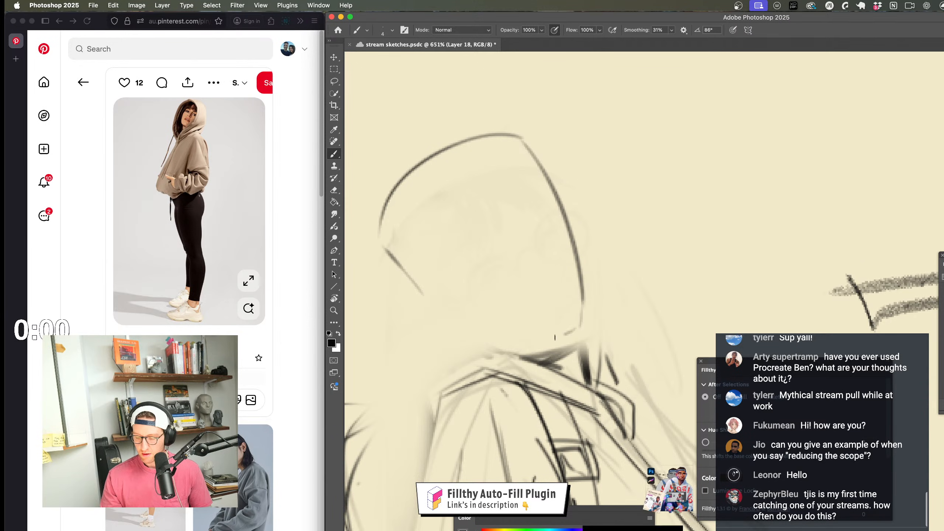
{"action": "left_click_drag", "start_coordinate": [475, 343], "coordinate": [577, 334]}
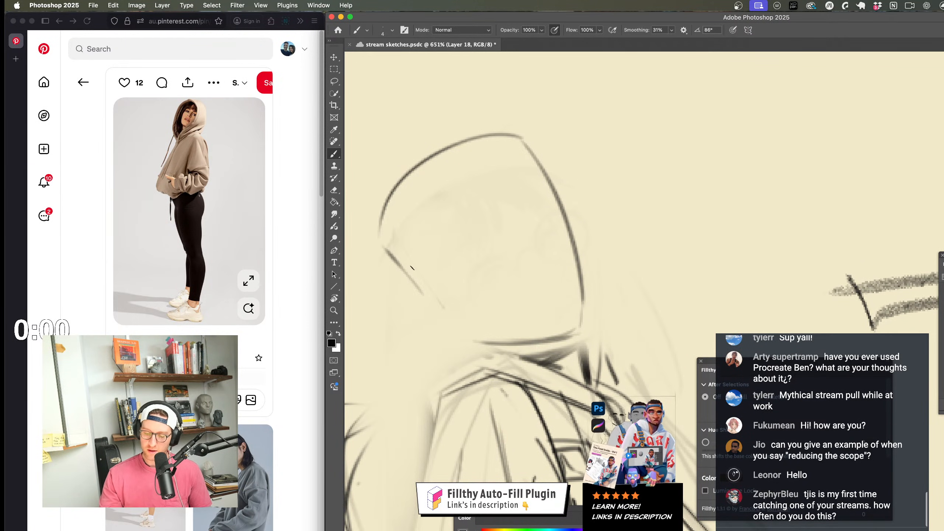
{"action": "mouse_move", "coordinate": [412, 262]}
{"action": "left_mouse_down"}
{"action": "mouse_move", "coordinate": [380, 283]}
{"action": "mouse_move", "coordinate": [414, 317]}
{"action": "mouse_move", "coordinate": [444, 319]}
{"action": "left_mouse_up"}
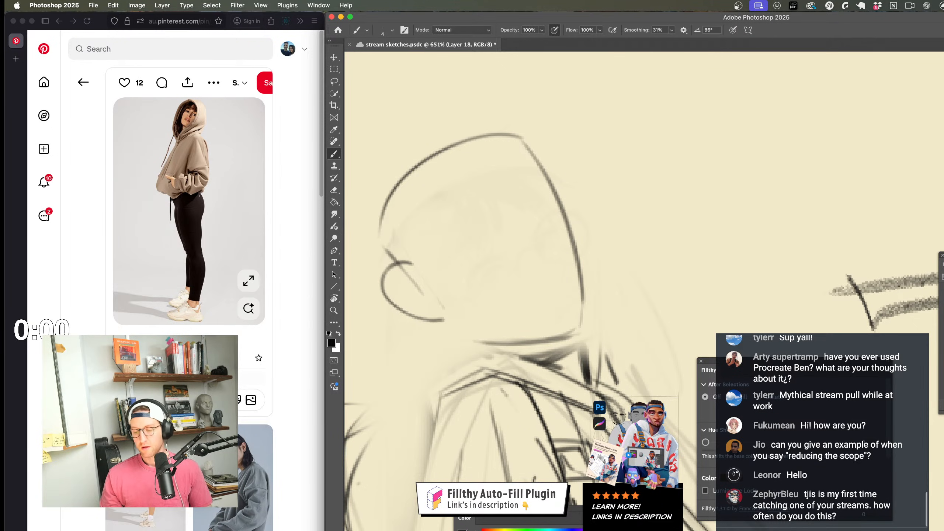
{"action": "key", "text": "super+z"}
{"action": "mouse_move", "coordinate": [498, 270]}
{"action": "left_mouse_down"}
{"action": "mouse_move", "coordinate": [559, 265]}
{"action": "mouse_move", "coordinate": [433, 284]}
{"action": "mouse_move", "coordinate": [516, 307]}
{"action": "left_mouse_up"}
{"action": "left_click_drag", "start_coordinate": [538, 394], "coordinate": [520, 406]}
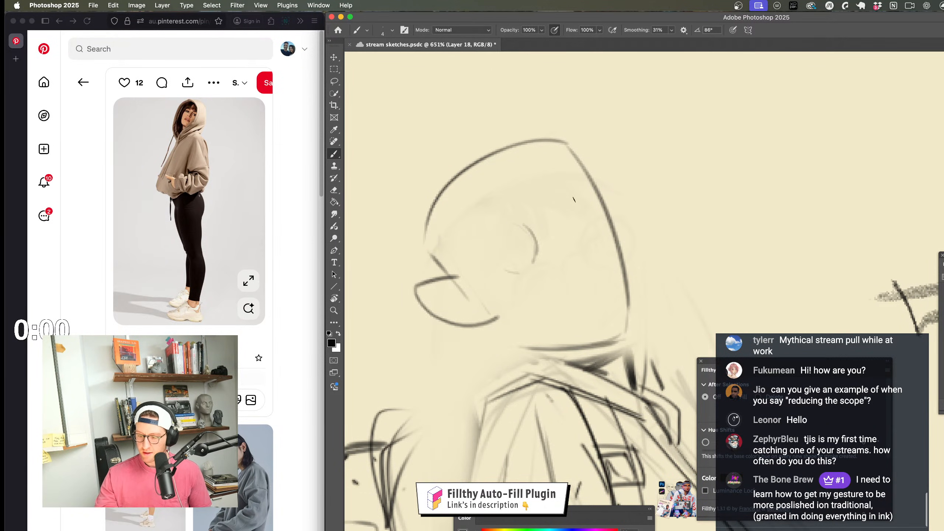
Step: Mark the far eye socket with a short curved stroke near the front of the face
{"action": "scroll", "coordinate": [584, 247], "scroll_direction": "down", "scroll_amount": 6}
{"action": "left_click_drag", "start_coordinate": [588, 465], "coordinate": [507, 426]}
{"action": "scroll", "coordinate": [516, 333], "scroll_direction": "up", "scroll_amount": 8}
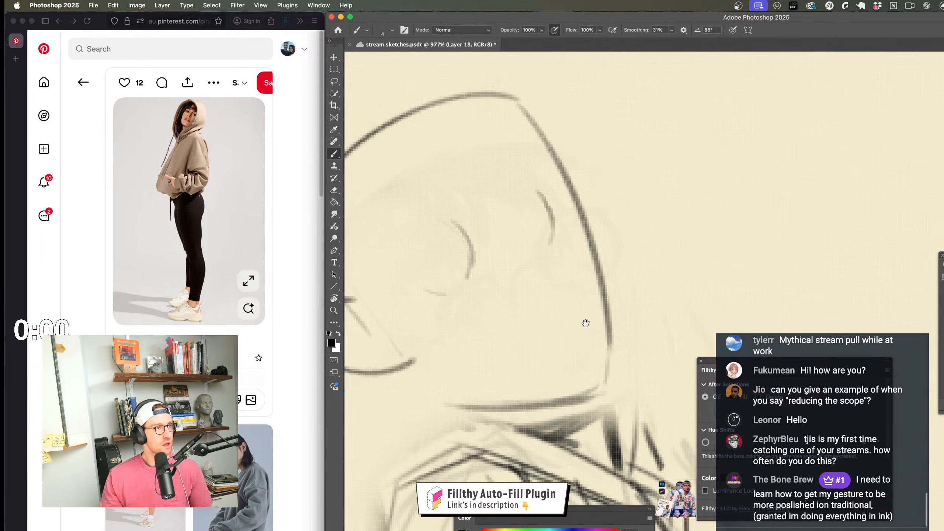
Step: Draw an angular nose between the eye sockets with a long slanting bridge and a short underside, undoing the unwanted strokes
{"action": "left_click_drag", "start_coordinate": [514, 188], "coordinate": [562, 291]}
{"action": "key", "text": "super+z"}
{"action": "key", "text": "super+z"}
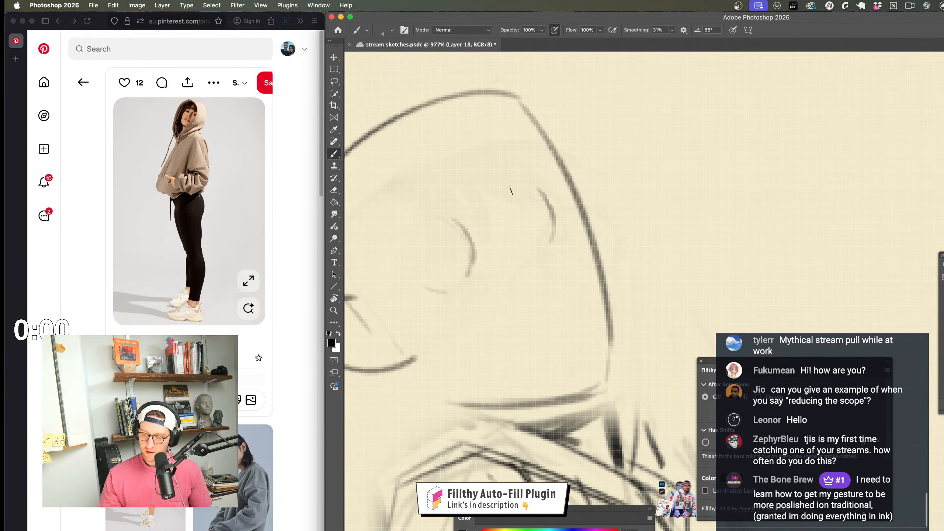
{"action": "left_click_drag", "start_coordinate": [497, 172], "coordinate": [551, 253]}
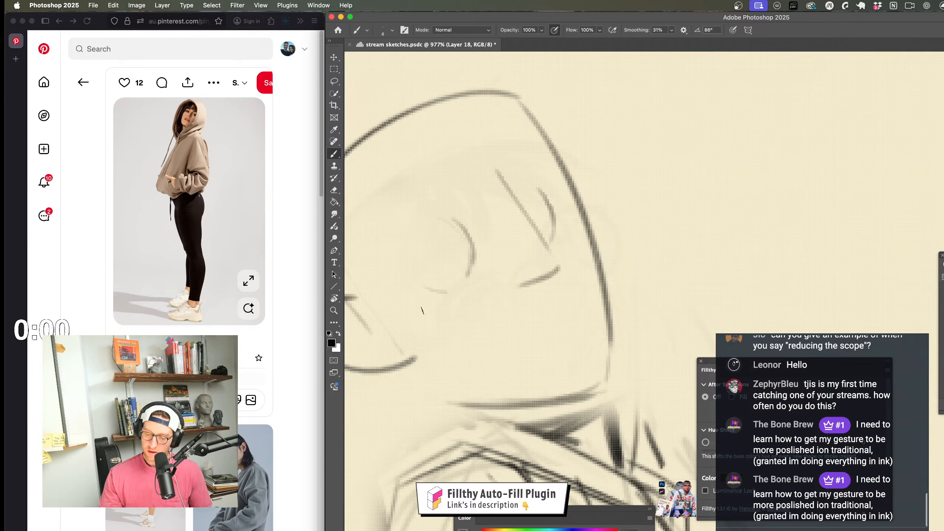
{"action": "scroll", "coordinate": [545, 377], "scroll_direction": "down", "scroll_amount": 2}
{"action": "scroll", "coordinate": [545, 376], "scroll_direction": "left", "scroll_amount": 2}
{"action": "key", "text": "super+z"}
{"action": "key", "text": "super+z"}
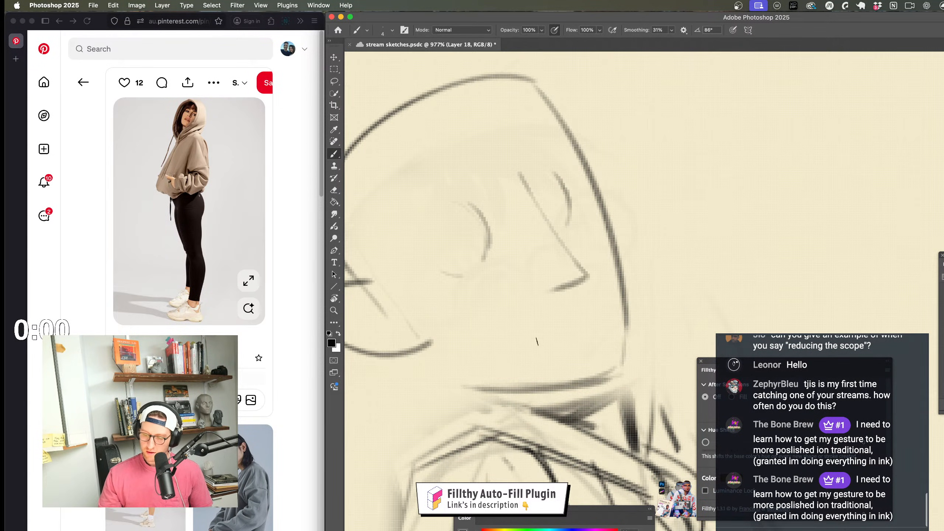
Step: Sketch a slanting wedge-shaped mouth below the nose and check it against the whole upper figure
{"action": "scroll", "coordinate": [536, 342], "scroll_direction": "up", "scroll_amount": 1}
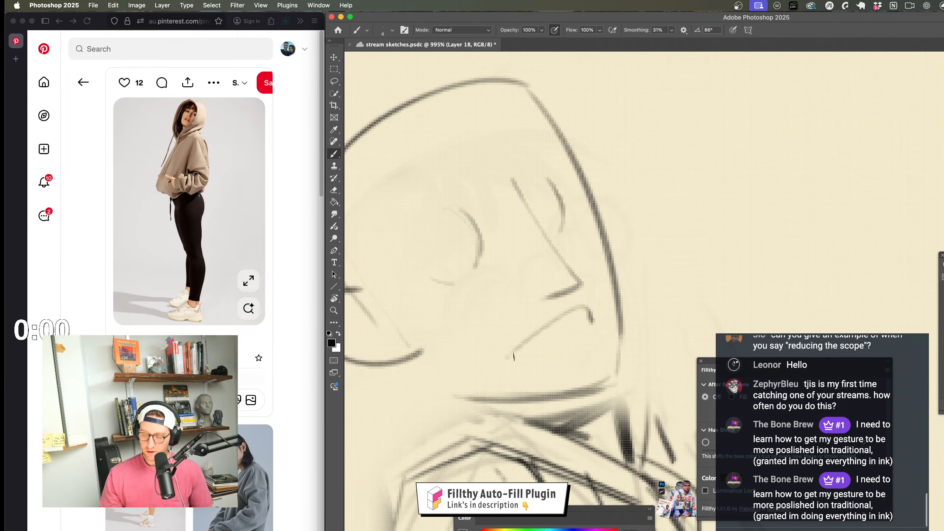
{"action": "key", "text": "z"}
{"action": "mouse_move", "coordinate": [572, 367]}
{"action": "left_mouse_down"}
{"action": "mouse_move", "coordinate": [538, 379]}
{"action": "mouse_move", "coordinate": [520, 234]}
{"action": "mouse_move", "coordinate": [528, 307]}
{"action": "left_mouse_up"}
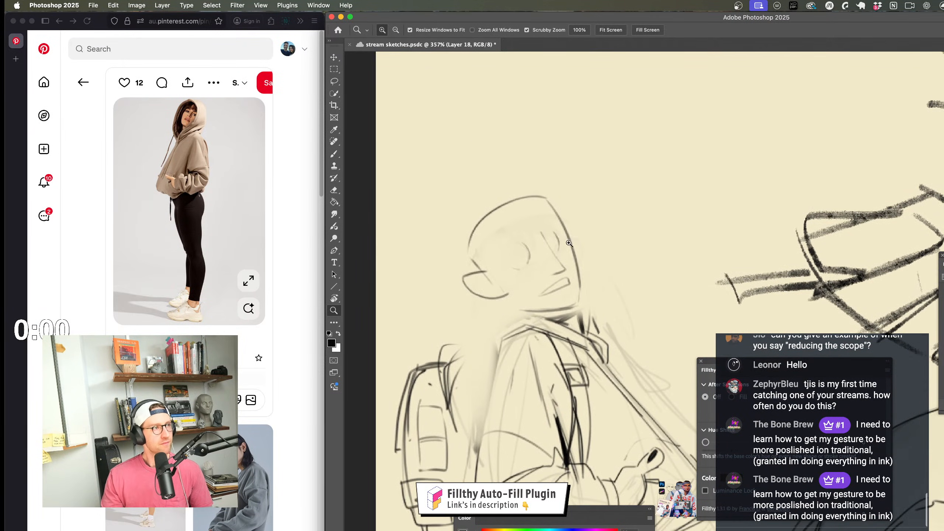
{"action": "left_click_drag", "start_coordinate": [537, 250], "coordinate": [563, 247]}
{"action": "key", "text": "b"}
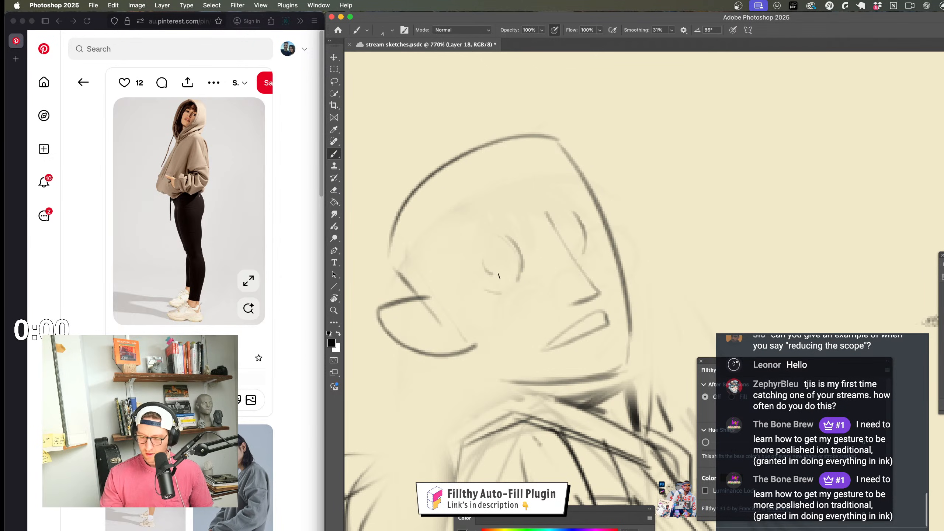
Step: Draw a round iris in each eye socket and cover the near one with a heavy slanting upper eyelid
{"action": "key", "text": "super+z"}
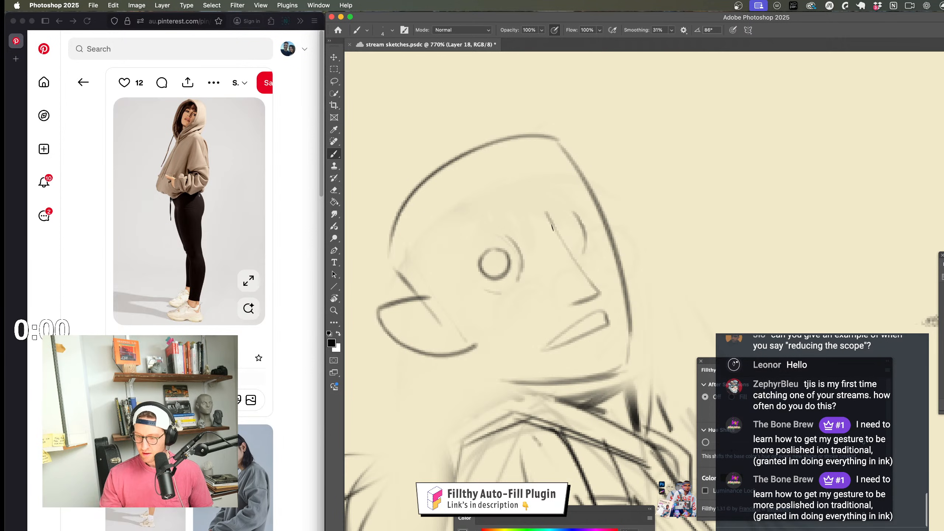
{"action": "key", "text": "z"}
{"action": "mouse_move", "coordinate": [553, 338]}
{"action": "left_mouse_down"}
{"action": "mouse_move", "coordinate": [538, 325]}
{"action": "mouse_move", "coordinate": [592, 293]}
{"action": "left_mouse_up"}
{"action": "key", "text": "b"}
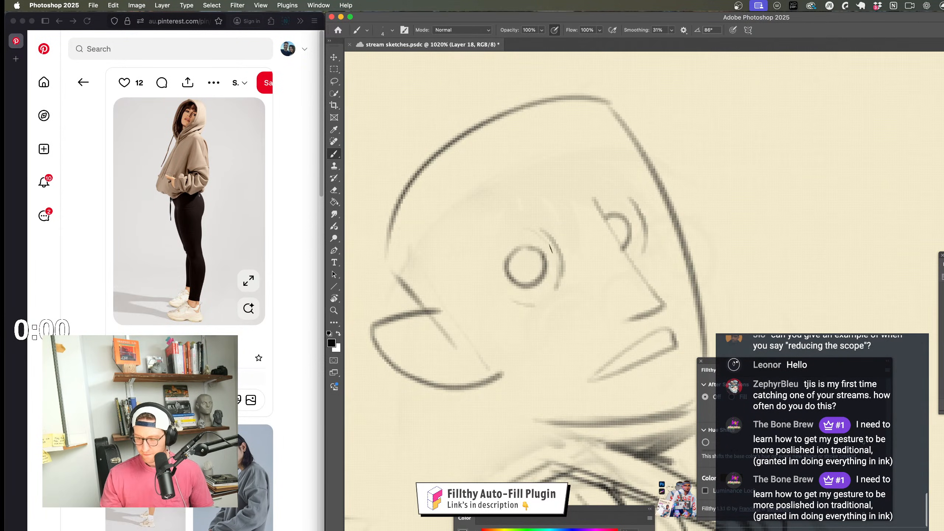
{"action": "left_click_drag", "start_coordinate": [513, 264], "coordinate": [498, 280]}
{"action": "left_click_drag", "start_coordinate": [568, 383], "coordinate": [555, 373]}
{"action": "key", "text": "super+z"}
{"action": "left_click_drag", "start_coordinate": [480, 280], "coordinate": [549, 240]}
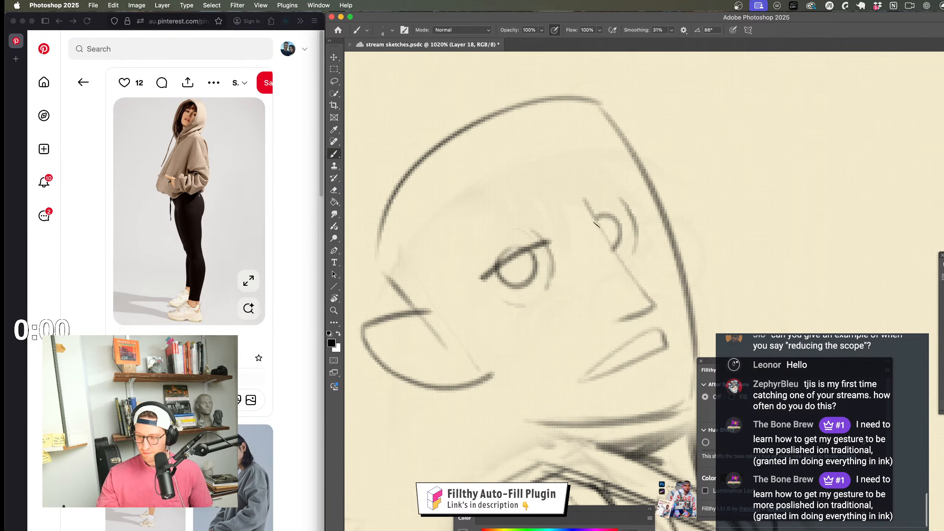
Step: Flip the canvas horizontally and bring the face back into close view
{"action": "key", "text": "z"}
{"action": "left_click_drag", "start_coordinate": [681, 229], "coordinate": [587, 409]}
{"action": "mouse_move", "coordinate": [632, 468]}
{"action": "left_mouse_down"}
{"action": "mouse_move", "coordinate": [618, 362]}
{"action": "mouse_move", "coordinate": [581, 239]}
{"action": "mouse_move", "coordinate": [621, 232]}
{"action": "mouse_move", "coordinate": [618, 257]}
{"action": "left_mouse_up"}
{"action": "key", "text": "b"}
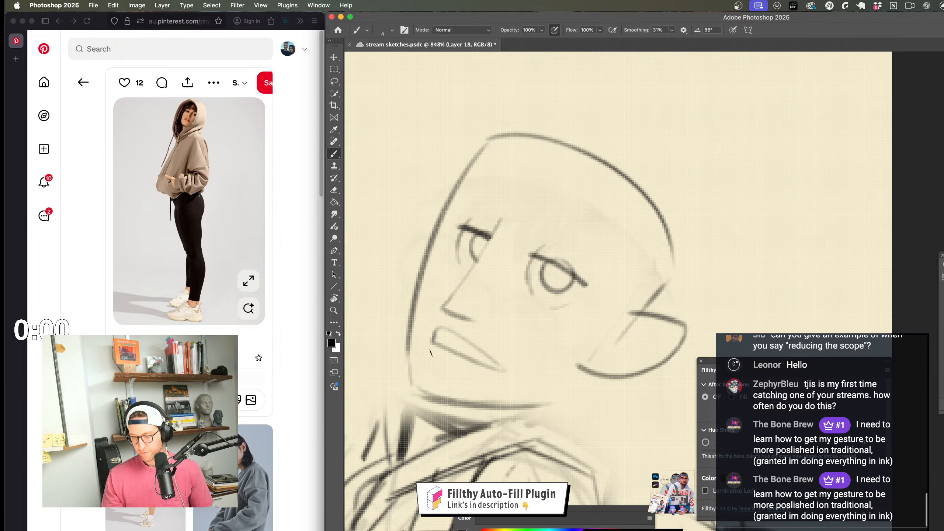
Step: Add the lower lip, and darken the mouth corner and the underside of the nose
{"action": "scroll", "coordinate": [483, 364], "scroll_direction": "down", "scroll_amount": 3}
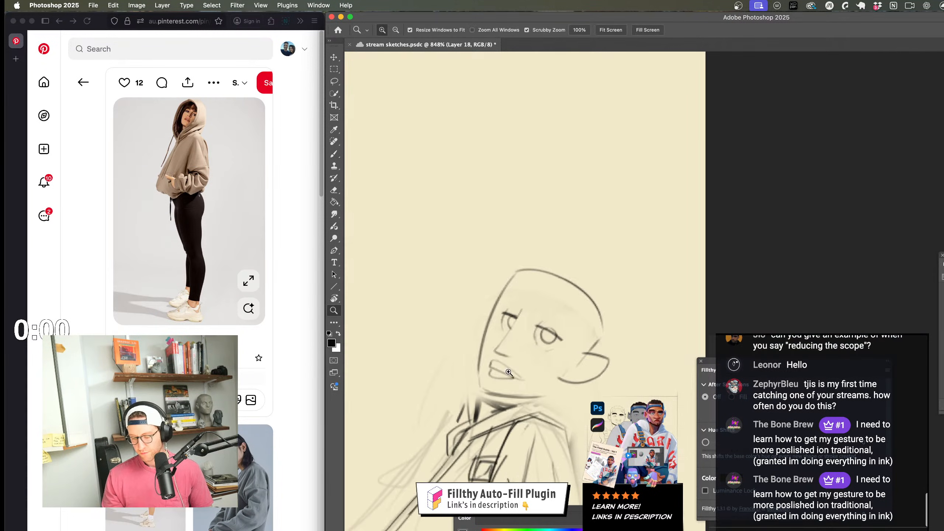
{"action": "scroll", "coordinate": [484, 364], "scroll_direction": "up", "scroll_amount": 2}
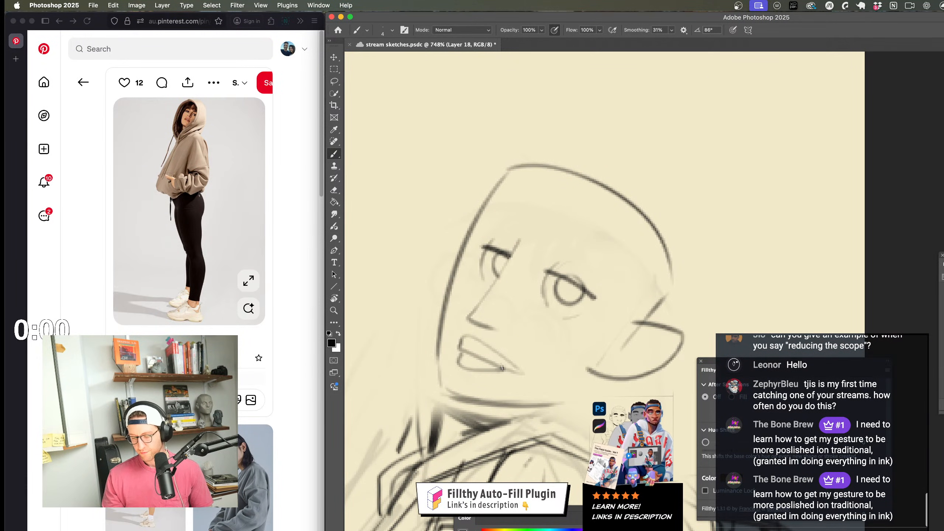
{"action": "scroll", "coordinate": [532, 397], "scroll_direction": "down", "scroll_amount": 3}
{"action": "scroll", "coordinate": [542, 399], "scroll_direction": "up", "scroll_amount": 4}
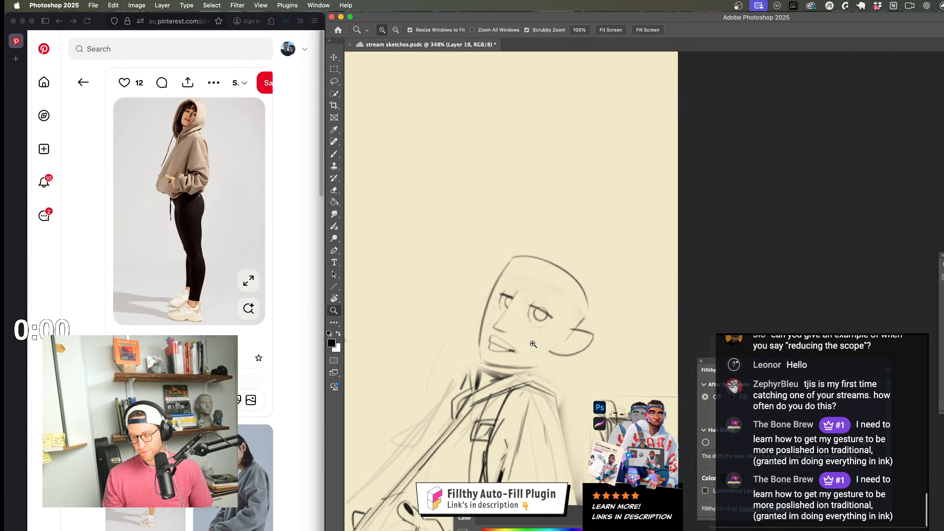
{"action": "left_click_drag", "start_coordinate": [451, 337], "coordinate": [467, 351]}
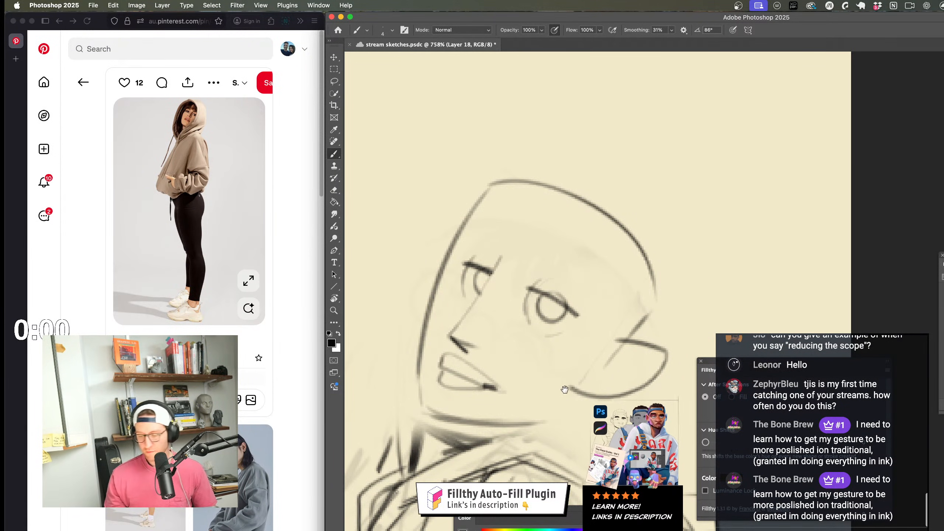
Step: Draw angled frowning eyebrows over both eyes, redoing the near one, and add the inner fold of the ear
{"action": "left_click_drag", "start_coordinate": [565, 389], "coordinate": [560, 391]}
{"action": "left_click_drag", "start_coordinate": [545, 285], "coordinate": [598, 310]}
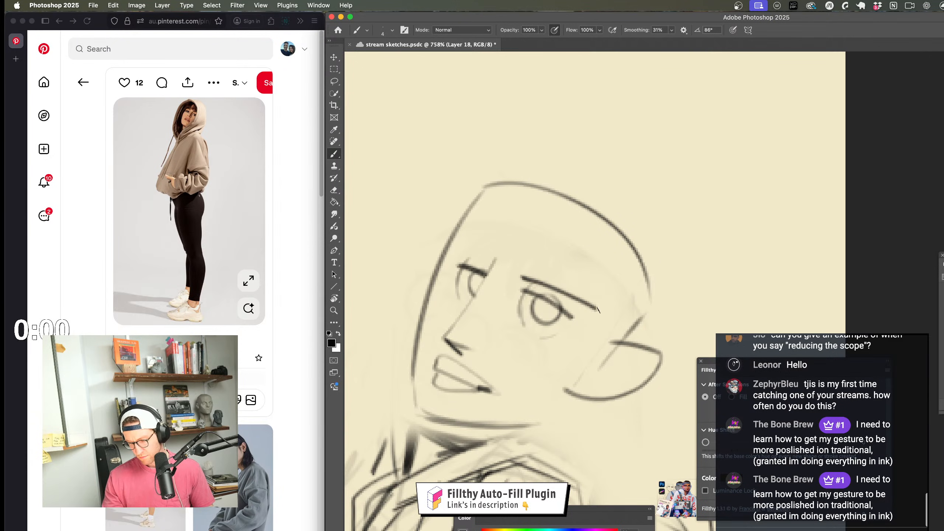
{"action": "left_click_drag", "start_coordinate": [559, 359], "coordinate": [532, 368]}
{"action": "key", "text": "super+z"}
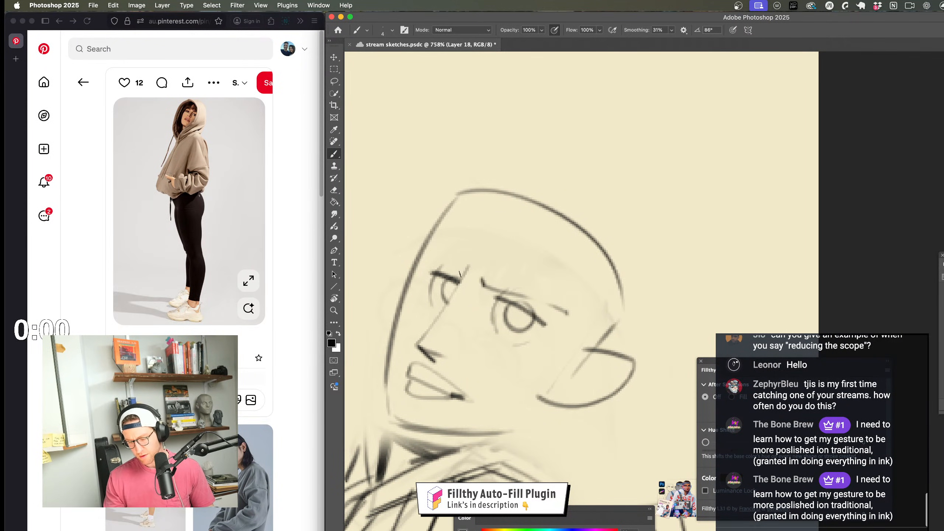
{"action": "key", "text": "z"}
{"action": "mouse_move", "coordinate": [551, 319]}
{"action": "left_mouse_down"}
{"action": "mouse_move", "coordinate": [498, 320]}
{"action": "mouse_move", "coordinate": [584, 327]}
{"action": "mouse_move", "coordinate": [602, 337]}
{"action": "mouse_move", "coordinate": [593, 352]}
{"action": "left_mouse_up"}
{"action": "key", "text": "b"}
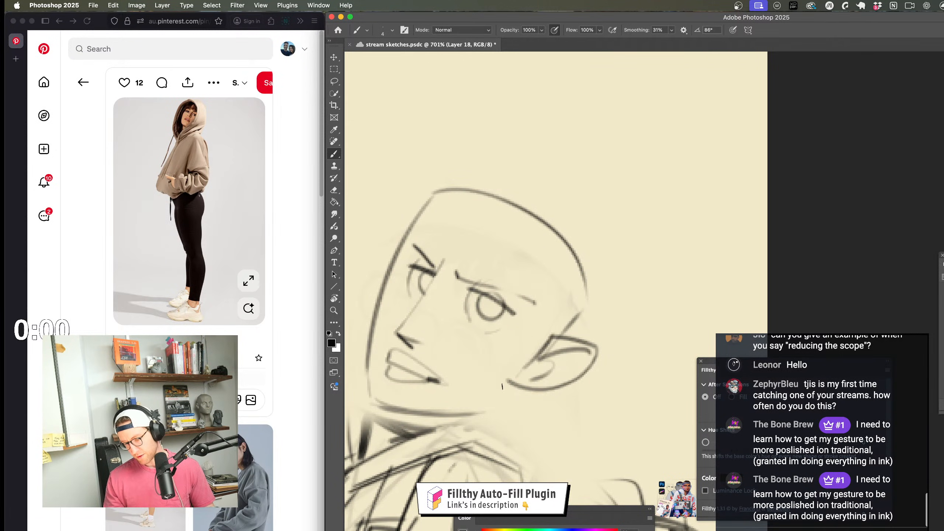
Step: Try a short haircut with a hairline, a raised top contour, a dark sideburn and strokes at the back of the head
{"action": "key", "text": "z"}
{"action": "mouse_move", "coordinate": [556, 329]}
{"action": "left_mouse_down"}
{"action": "mouse_move", "coordinate": [510, 335]}
{"action": "mouse_move", "coordinate": [551, 351]}
{"action": "left_mouse_up"}
{"action": "key", "text": "b"}
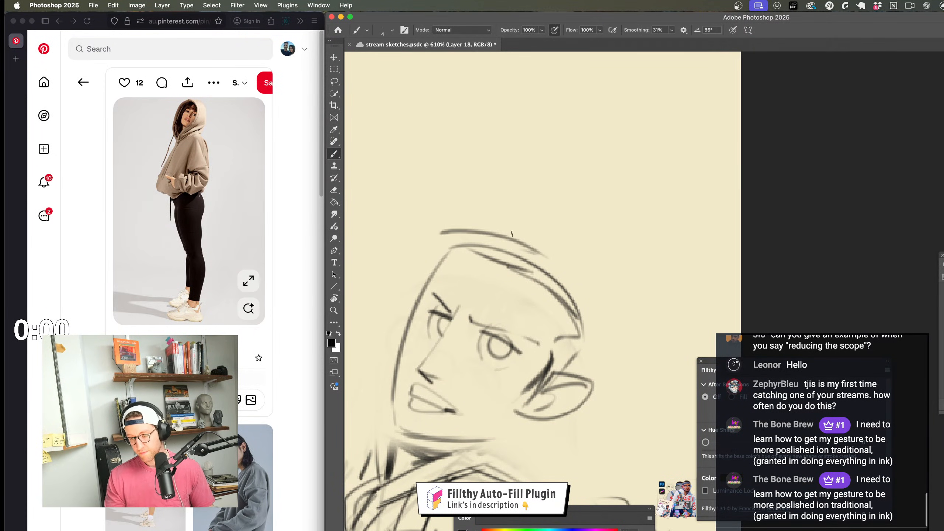
{"action": "mouse_move", "coordinate": [580, 393]}
{"action": "left_mouse_down"}
{"action": "mouse_move", "coordinate": [586, 306]}
{"action": "mouse_move", "coordinate": [550, 327]}
{"action": "mouse_move", "coordinate": [552, 300]}
{"action": "mouse_move", "coordinate": [589, 294]}
{"action": "left_mouse_up"}
{"action": "key", "text": "z"}
{"action": "key", "text": "b"}
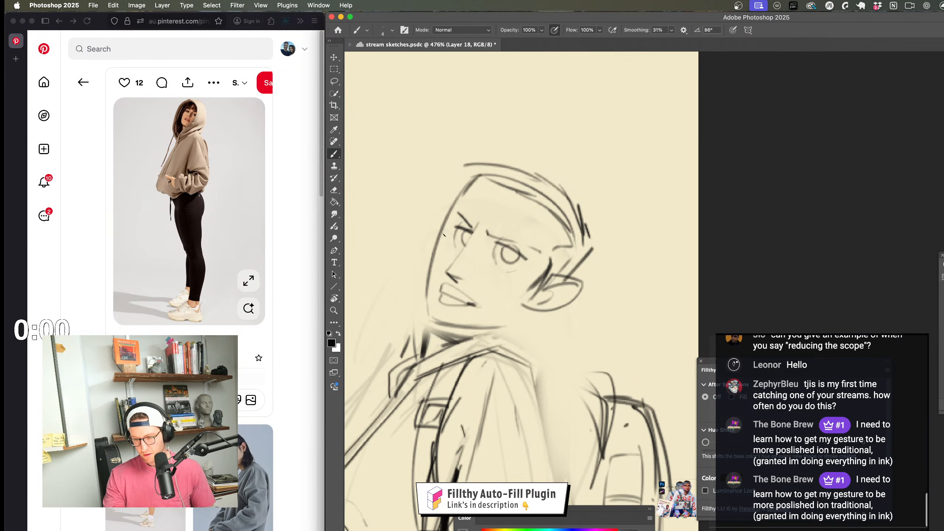
Step: Strengthen the front contour of the face, check the whole figure, and try a jaw stroke below the ear
{"action": "left_click_drag", "start_coordinate": [428, 282], "coordinate": [431, 319]}
{"action": "key", "text": "z"}
{"action": "left_click_drag", "start_coordinate": [562, 359], "coordinate": [531, 360]}
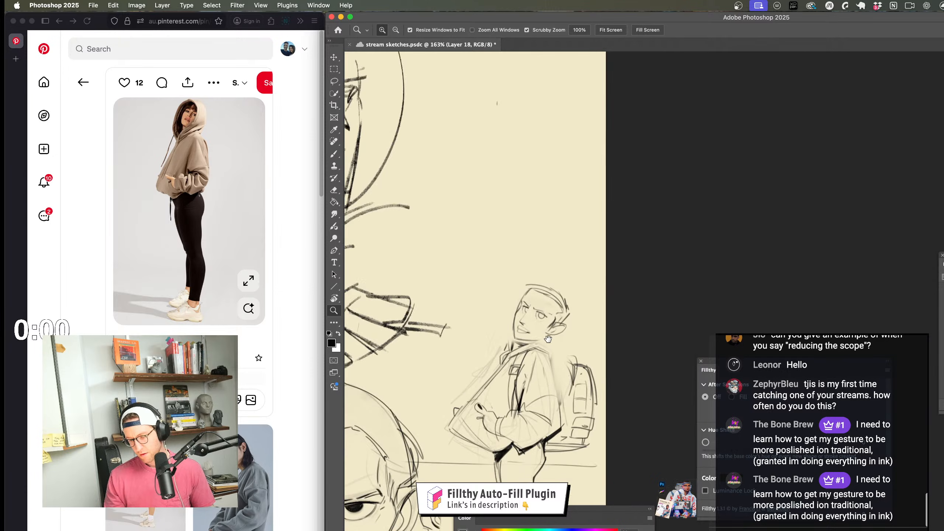
{"action": "left_click_drag", "start_coordinate": [558, 437], "coordinate": [560, 268]}
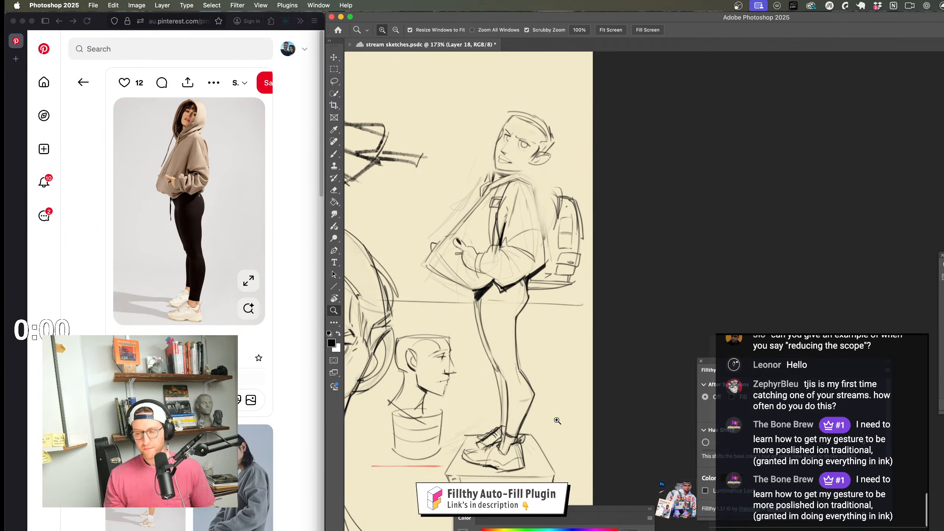
{"action": "mouse_move", "coordinate": [561, 402]}
{"action": "left_mouse_down"}
{"action": "mouse_move", "coordinate": [559, 354]}
{"action": "mouse_move", "coordinate": [602, 353]}
{"action": "left_mouse_up"}
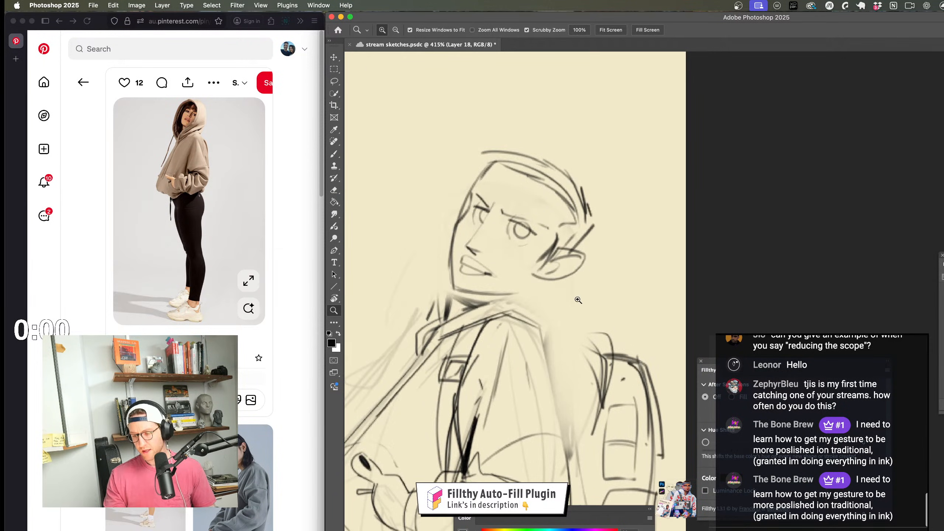
{"action": "key", "text": "b"}
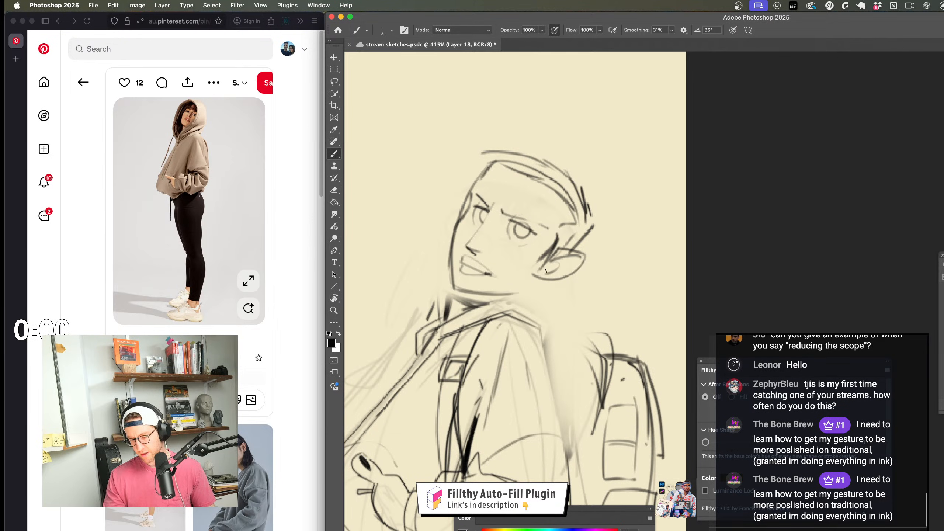
{"action": "left_click_drag", "start_coordinate": [546, 271], "coordinate": [522, 310]}
Step: Flip the canvas back horizontally and bring the full standing figure into view
{"action": "key", "text": "z"}
{"action": "mouse_move", "coordinate": [553, 350]}
{"action": "left_mouse_down"}
{"action": "mouse_move", "coordinate": [533, 350]}
{"action": "mouse_move", "coordinate": [565, 335]}
{"action": "left_mouse_up"}
{"action": "key", "text": "super+shift+h"}
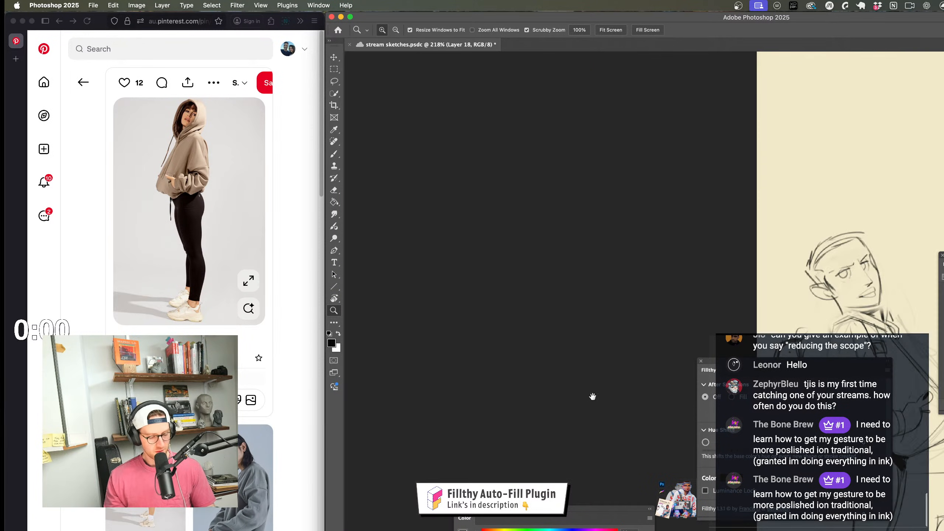
{"action": "left_click_drag", "start_coordinate": [592, 397], "coordinate": [565, 388]}
{"action": "left_click_drag", "start_coordinate": [649, 372], "coordinate": [603, 348]}
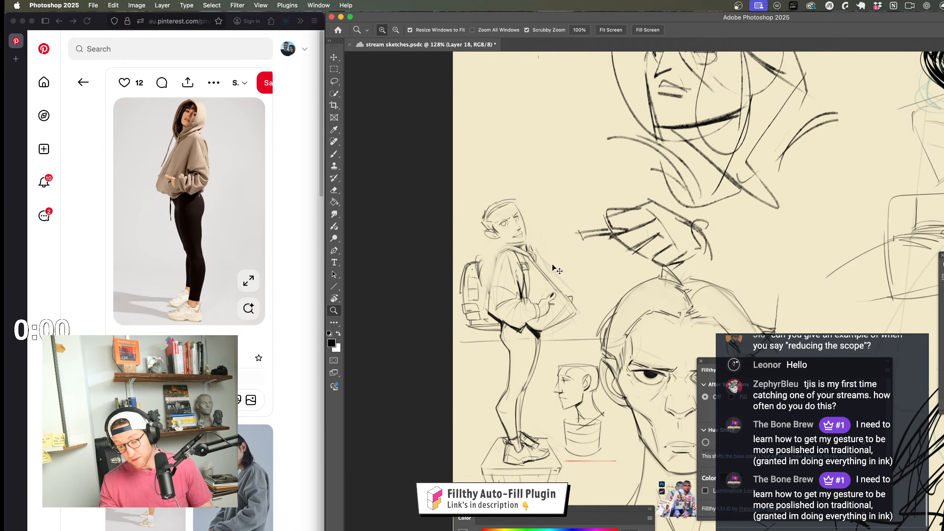
Step: Undo the recent hair strokes around the head
{"action": "key", "text": "super+z"}
{"action": "key", "text": "super+z"}
{"action": "key", "text": "super+z"}
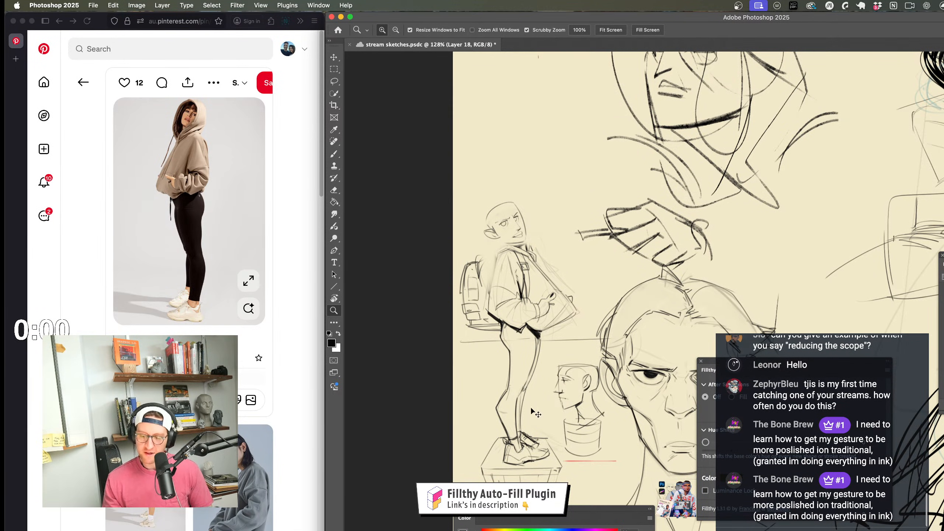
Step: Examine the redrawn face up close and against the rest of the figure
{"action": "left_click_drag", "start_coordinate": [524, 229], "coordinate": [570, 353]}
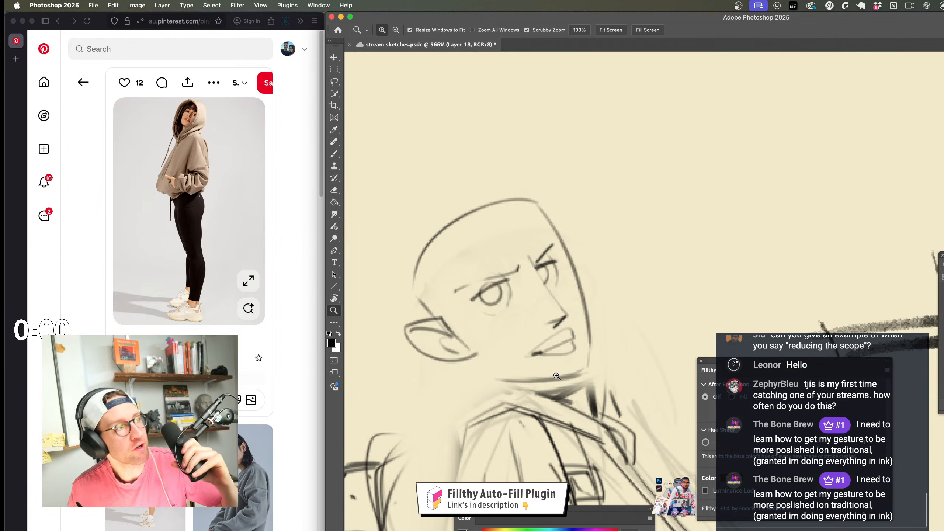
{"action": "left_click_drag", "start_coordinate": [559, 322], "coordinate": [554, 284]}
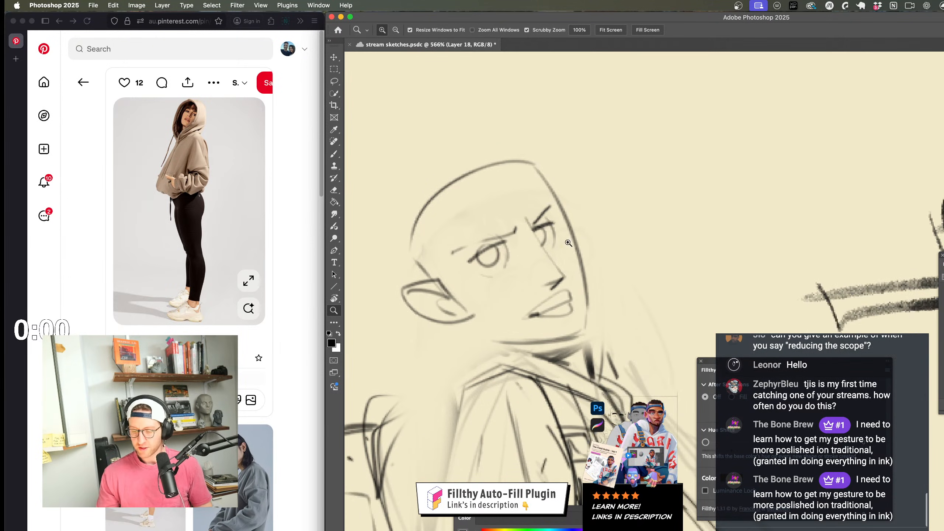
{"action": "left_click_drag", "start_coordinate": [536, 244], "coordinate": [565, 245]}
{"action": "key", "text": "b"}
{"action": "mouse_move", "coordinate": [517, 207]}
{"action": "left_mouse_down"}
{"action": "mouse_move", "coordinate": [578, 296]}
{"action": "mouse_move", "coordinate": [532, 317]}
{"action": "mouse_move", "coordinate": [505, 352]}
{"action": "mouse_move", "coordinate": [483, 298]}
{"action": "left_mouse_up"}
{"action": "key", "text": "z"}
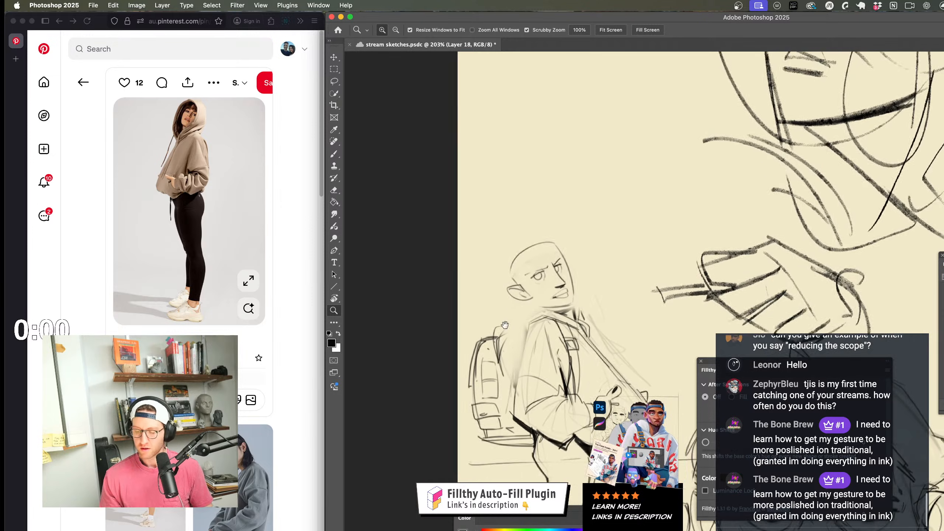
{"action": "mouse_move", "coordinate": [558, 290]}
{"action": "left_mouse_down"}
{"action": "mouse_move", "coordinate": [590, 283]}
{"action": "mouse_move", "coordinate": [517, 315]}
{"action": "left_mouse_up"}
{"action": "key", "text": "b"}
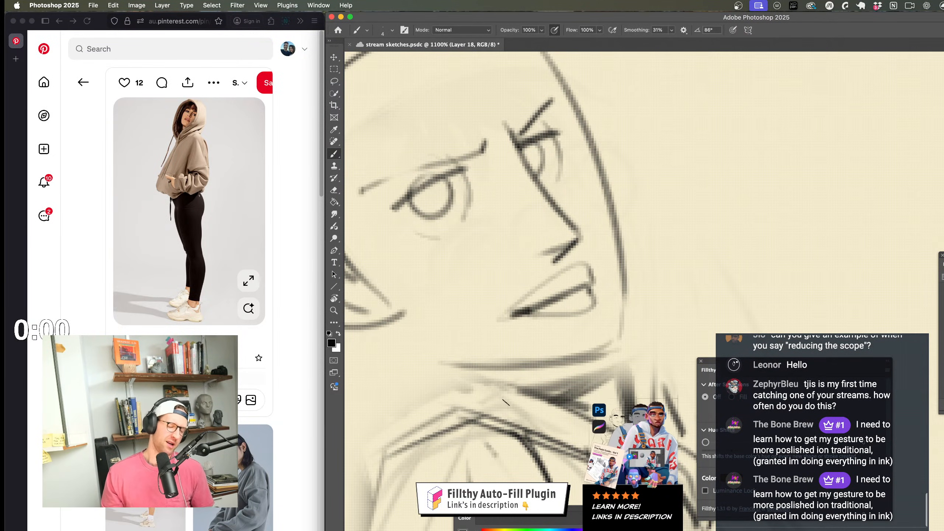
{"action": "key", "text": "z"}
{"action": "mouse_move", "coordinate": [558, 327]}
{"action": "left_mouse_down"}
{"action": "mouse_move", "coordinate": [532, 326]}
{"action": "mouse_move", "coordinate": [568, 321]}
{"action": "mouse_move", "coordinate": [532, 323]}
{"action": "mouse_move", "coordinate": [542, 295]}
{"action": "mouse_move", "coordinate": [609, 304]}
{"action": "mouse_move", "coordinate": [546, 282]}
{"action": "left_mouse_up"}
{"action": "key", "text": "b"}
{"action": "key", "text": "z"}
{"action": "key", "text": "b"}
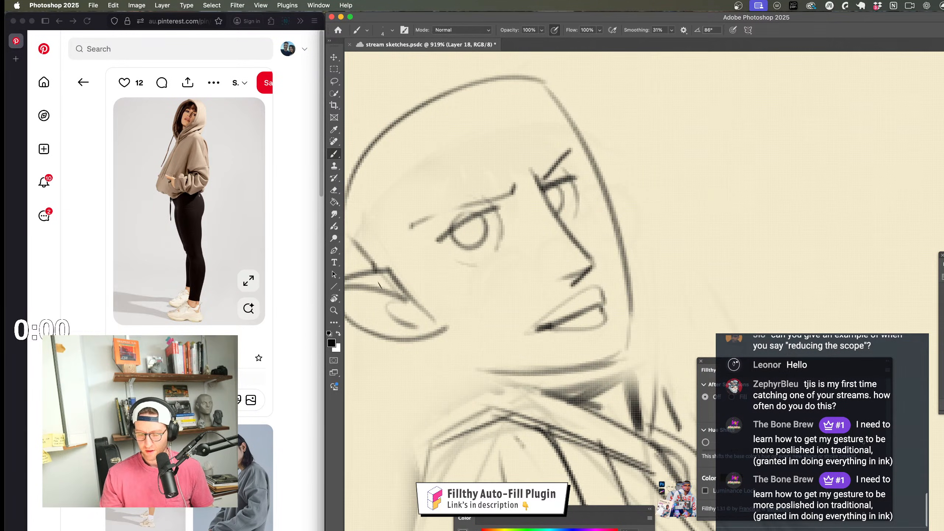
Step: Try a jaw line running from below the ear to the chin
{"action": "left_click_drag", "start_coordinate": [380, 285], "coordinate": [568, 372]}
{"action": "key", "text": "super+z"}
{"action": "left_click_drag", "start_coordinate": [416, 325], "coordinate": [648, 336]}
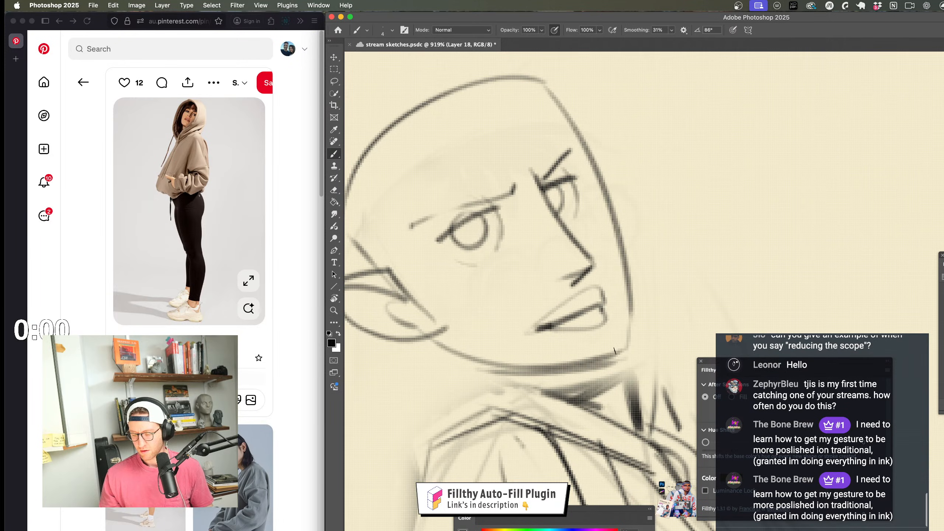
Step: Flip the canvas horizontally and erase the head and facial features down to a faint ghost with a large soft eraser
{"action": "key", "text": "z"}
{"action": "mouse_move", "coordinate": [595, 316]}
{"action": "left_mouse_down"}
{"action": "mouse_move", "coordinate": [554, 357]}
{"action": "mouse_move", "coordinate": [580, 358]}
{"action": "mouse_move", "coordinate": [415, 334]}
{"action": "mouse_move", "coordinate": [371, 339]}
{"action": "left_mouse_up"}
{"action": "key", "text": "super+shift+h"}
{"action": "mouse_move", "coordinate": [531, 311]}
{"action": "left_mouse_down"}
{"action": "mouse_move", "coordinate": [613, 292]}
{"action": "mouse_move", "coordinate": [614, 308]}
{"action": "left_mouse_up"}
{"action": "key", "text": "e"}
{"action": "key", "text": "bracketright"}
{"action": "mouse_move", "coordinate": [580, 215]}
{"action": "left_mouse_down"}
{"action": "mouse_move", "coordinate": [527, 253]}
{"action": "mouse_move", "coordinate": [617, 270]}
{"action": "mouse_move", "coordinate": [592, 274]}
{"action": "mouse_move", "coordinate": [512, 244]}
{"action": "mouse_move", "coordinate": [588, 217]}
{"action": "left_mouse_up"}
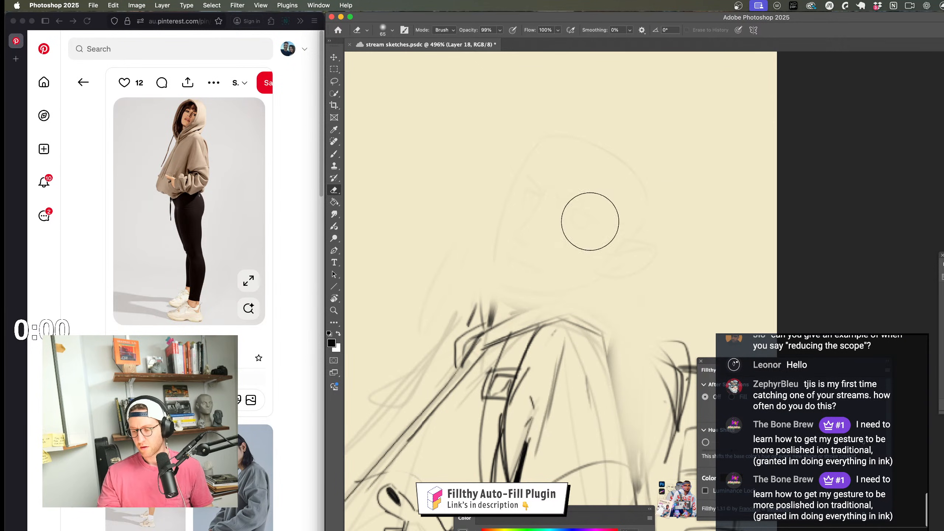
Step: Sketch a stroke for the underside of the jaw over the faint head and redo it slightly lower
{"action": "scroll", "coordinate": [587, 223], "scroll_direction": "up", "scroll_amount": 2}
{"action": "key", "text": "b"}
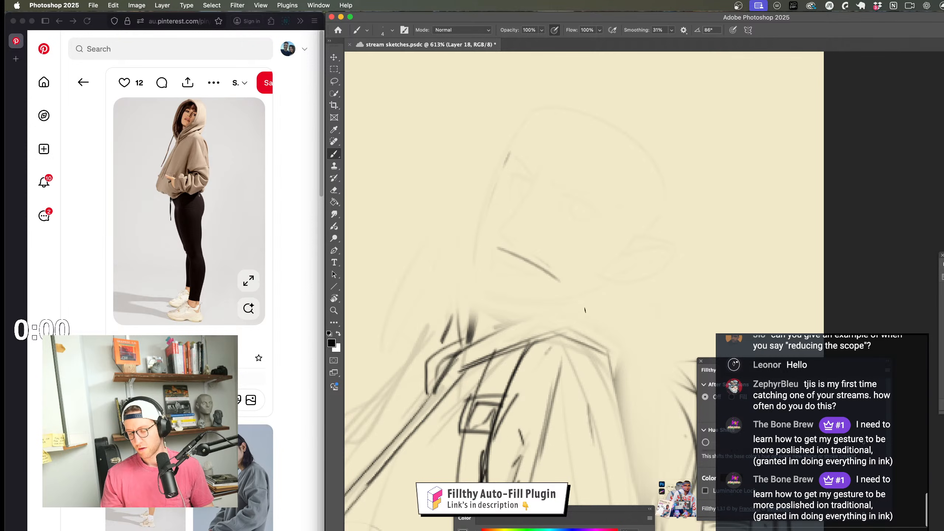
{"action": "key", "text": "z"}
{"action": "mouse_move", "coordinate": [585, 310]}
{"action": "left_mouse_down"}
{"action": "mouse_move", "coordinate": [515, 314]}
{"action": "mouse_move", "coordinate": [601, 277]}
{"action": "mouse_move", "coordinate": [652, 294]}
{"action": "left_mouse_up"}
{"action": "left_click_drag", "start_coordinate": [627, 306], "coordinate": [624, 341]}
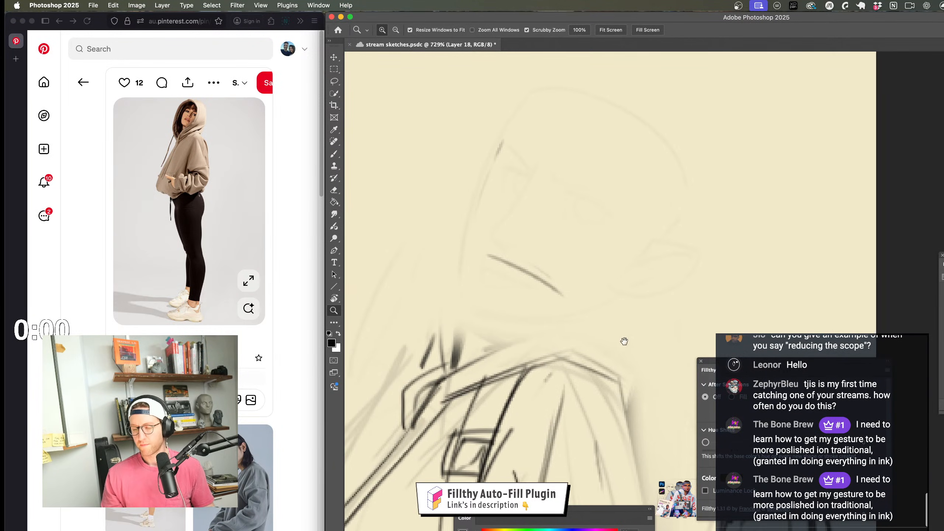
{"action": "key", "text": "b"}
{"action": "key", "text": "super+z"}
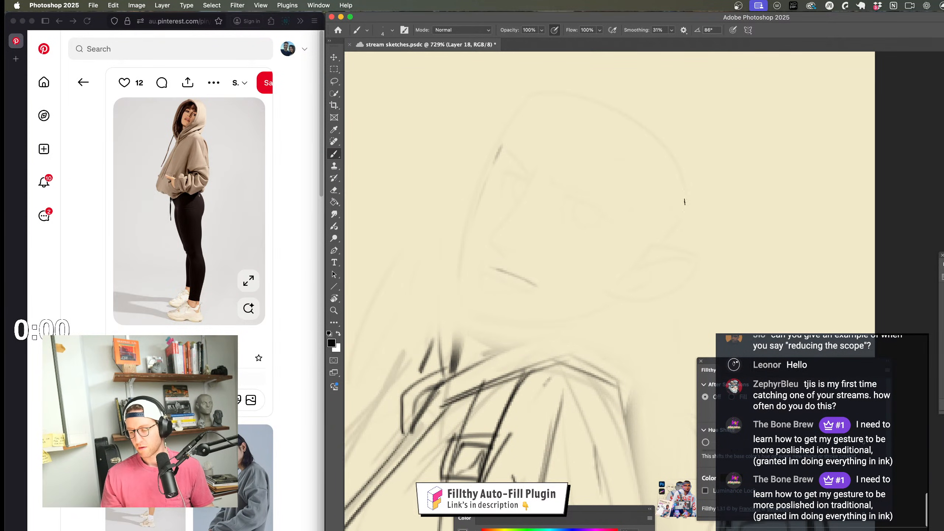
Step: Try new contour strokes for the back of the head and the front of the face
{"action": "left_click_drag", "start_coordinate": [673, 215], "coordinate": [574, 334]}
{"action": "left_click_drag", "start_coordinate": [500, 160], "coordinate": [447, 318]}
{"action": "key", "text": "super+z"}
{"action": "key", "text": "super+z"}
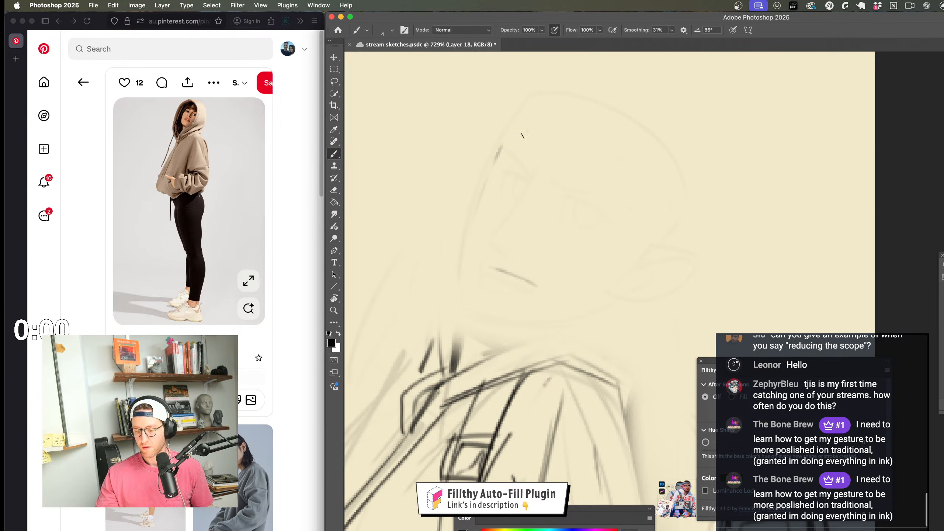
{"action": "left_click_drag", "start_coordinate": [528, 130], "coordinate": [459, 270]}
{"action": "key", "text": "super+z"}
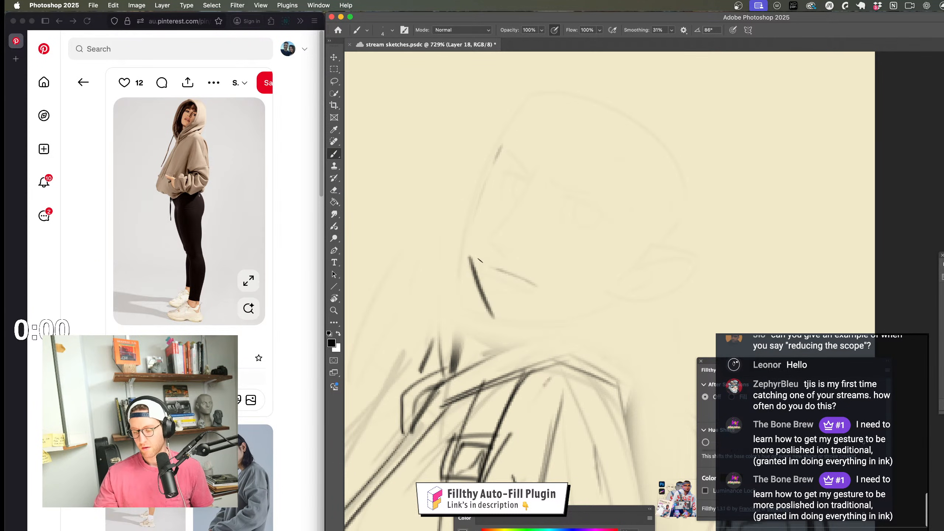
Step: Draw the front contour of the face above the chin and rough in the ear, skull top and back of the head
{"action": "key", "text": "z"}
{"action": "mouse_move", "coordinate": [676, 289]}
{"action": "left_mouse_down"}
{"action": "mouse_move", "coordinate": [622, 267]}
{"action": "mouse_move", "coordinate": [674, 256]}
{"action": "left_mouse_up"}
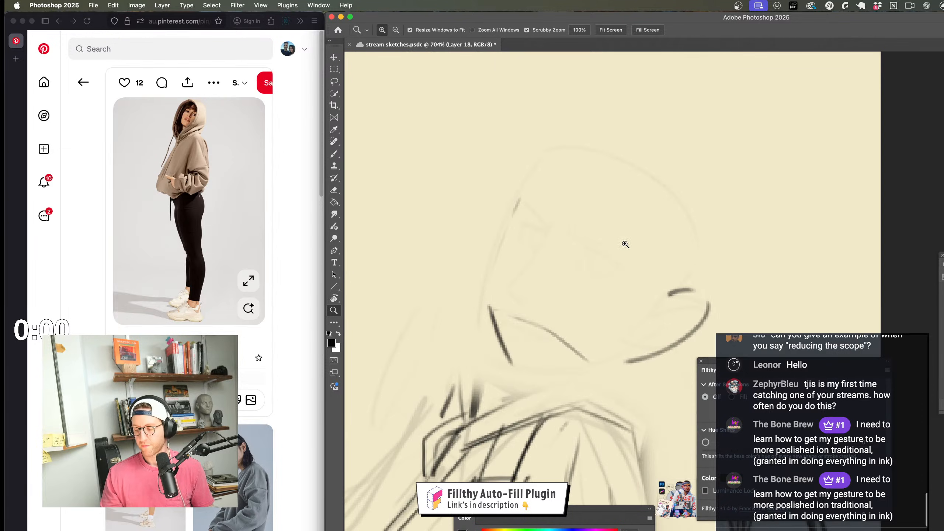
{"action": "key", "text": "b"}
{"action": "left_click_drag", "start_coordinate": [545, 202], "coordinate": [488, 320]}
{"action": "key", "text": "super+z"}
{"action": "left_click_drag", "start_coordinate": [552, 186], "coordinate": [492, 302]}
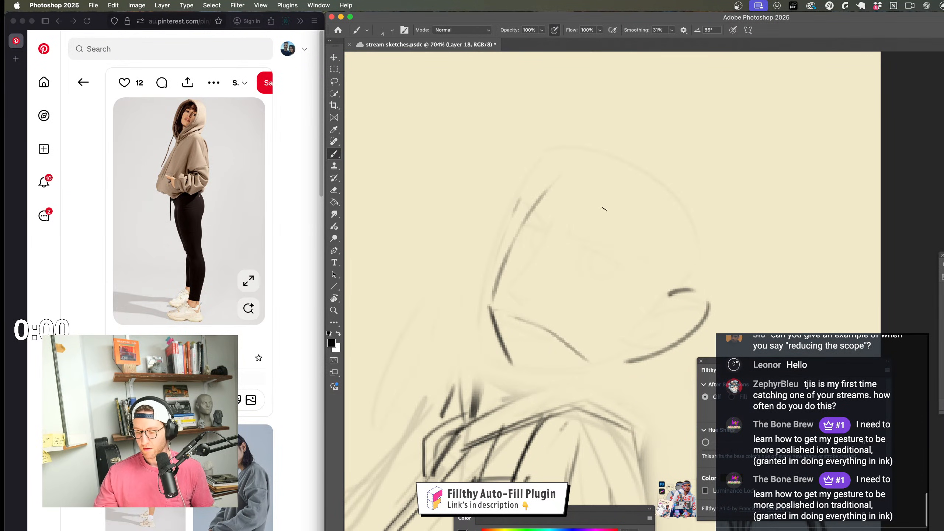
{"action": "key", "text": "z"}
{"action": "left_click_drag", "start_coordinate": [701, 238], "coordinate": [667, 309]}
{"action": "key", "text": "b"}
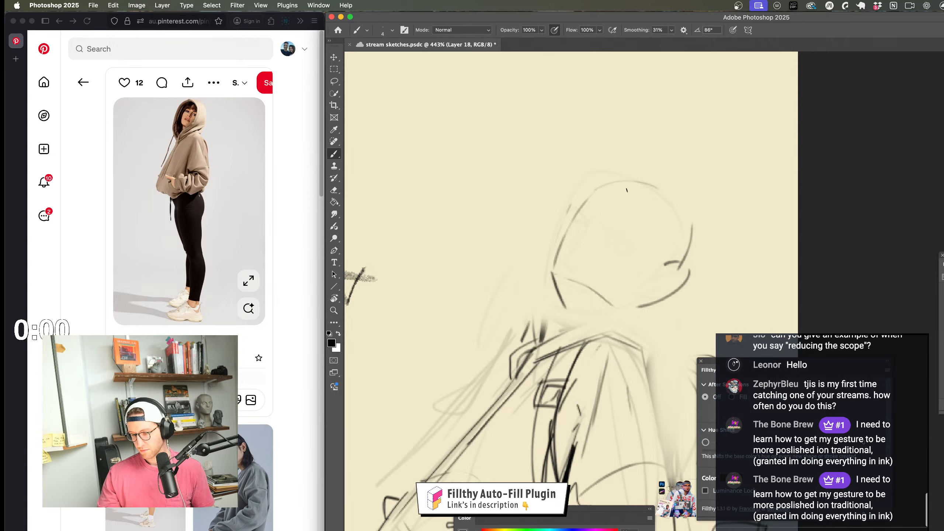
Step: Flip the canvas back and redraw the underside of the jaw as a long curve from the chin toward the neck
{"action": "key", "text": "z"}
{"action": "scroll", "coordinate": [605, 368], "scroll_direction": "down", "scroll_amount": 5}
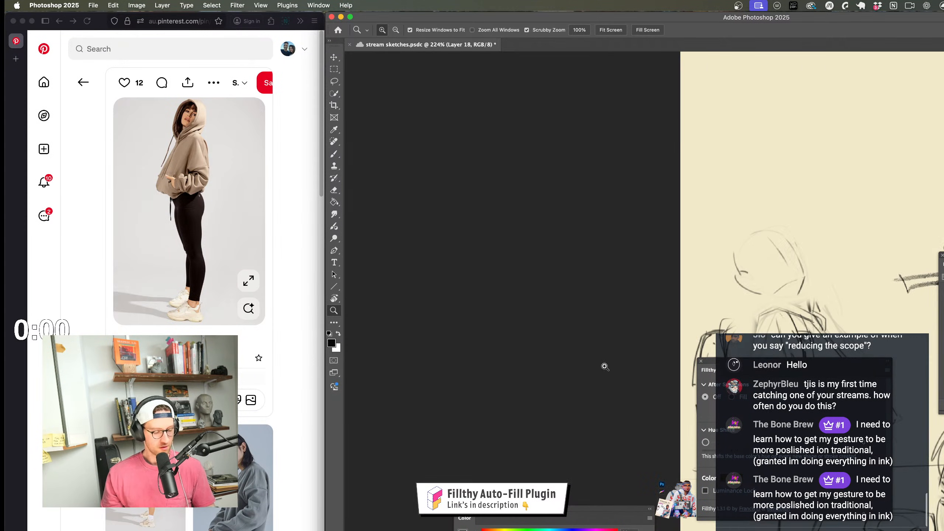
{"action": "left_click_drag", "start_coordinate": [606, 368], "coordinate": [450, 281]}
{"action": "scroll", "coordinate": [450, 280], "scroll_direction": "down", "scroll_amount": 4}
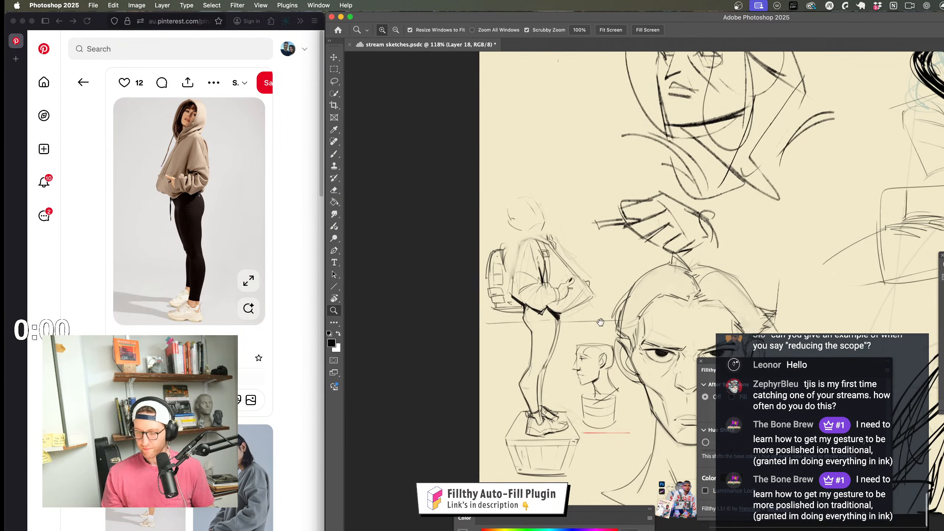
{"action": "scroll", "coordinate": [575, 261], "scroll_direction": "up", "scroll_amount": 10}
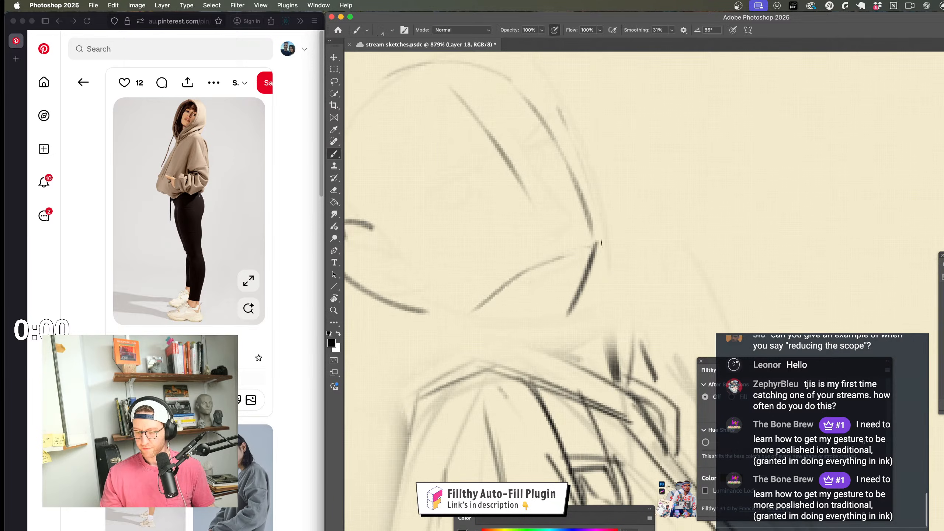
{"action": "key", "text": "b"}
{"action": "mouse_move", "coordinate": [575, 261]}
{"action": "left_mouse_down"}
{"action": "mouse_move", "coordinate": [531, 297]}
{"action": "mouse_move", "coordinate": [544, 294]}
{"action": "left_mouse_up"}
{"action": "left_click_drag", "start_coordinate": [439, 250], "coordinate": [535, 275]}
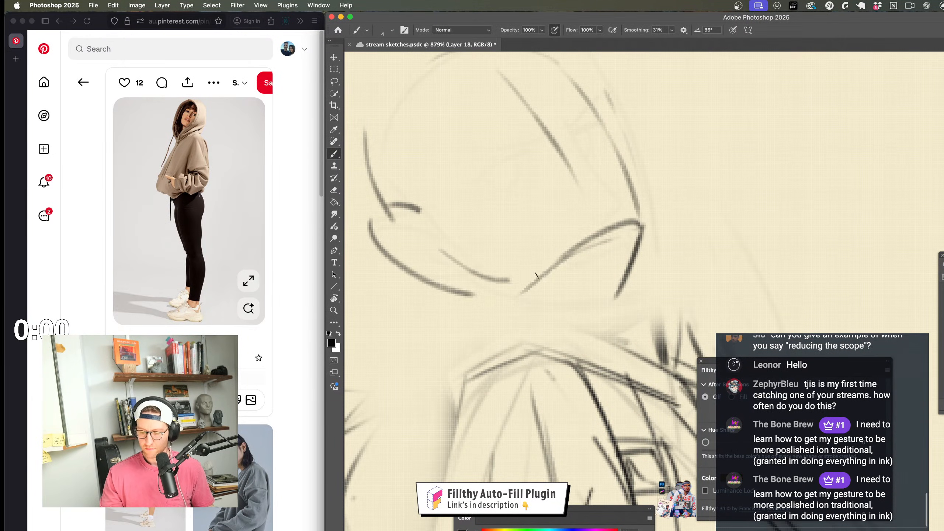
{"action": "key", "text": "super+z"}
{"action": "left_click_drag", "start_coordinate": [609, 230], "coordinate": [481, 279]}
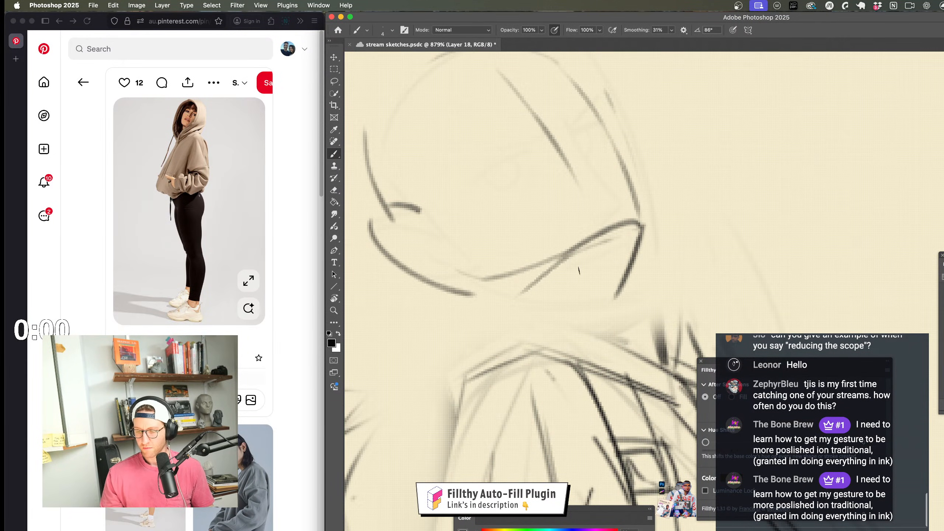
Step: Draw the front and back lines of the neck from the jaw down to the hoodie collar
{"action": "mouse_move", "coordinate": [641, 226]}
{"action": "left_mouse_down"}
{"action": "mouse_move", "coordinate": [580, 296]}
{"action": "mouse_move", "coordinate": [589, 283]}
{"action": "mouse_move", "coordinate": [575, 328]}
{"action": "left_mouse_up"}
{"action": "key", "text": "super+z"}
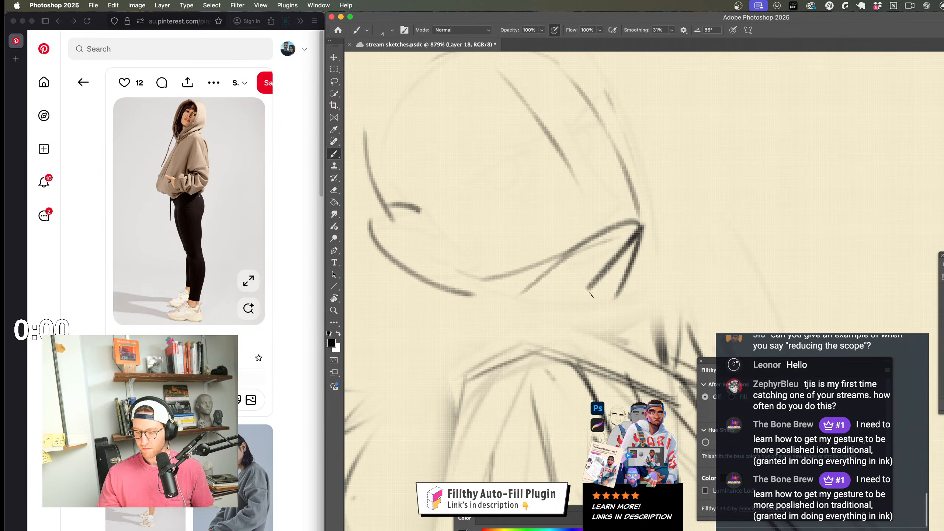
{"action": "left_click_drag", "start_coordinate": [593, 281], "coordinate": [571, 348]}
{"action": "left_click_drag", "start_coordinate": [516, 294], "coordinate": [469, 372]}
Step: Strengthen the chin corner and add another curved stroke along the jaw after checking the whole figure
{"action": "scroll", "coordinate": [450, 405], "scroll_direction": "down", "scroll_amount": 6}
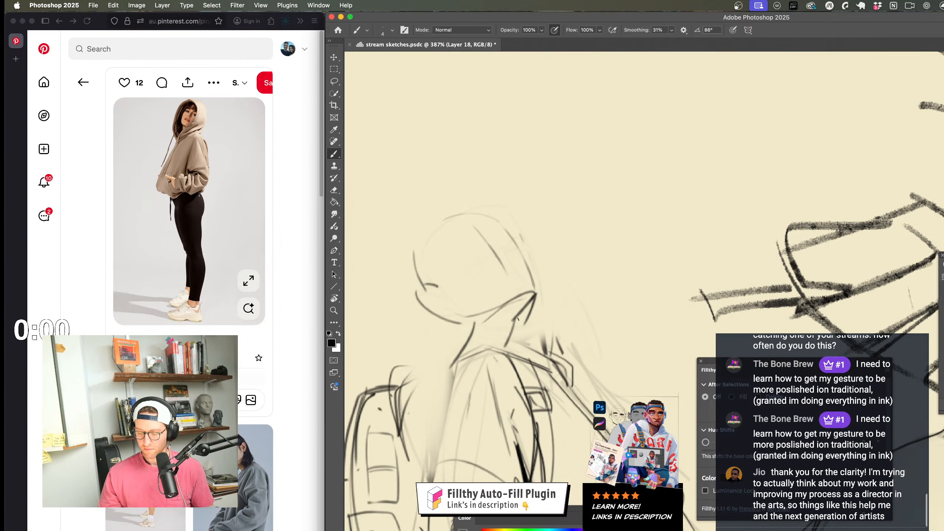
{"action": "key", "text": "z"}
{"action": "scroll", "coordinate": [587, 275], "scroll_direction": "down", "scroll_amount": 8}
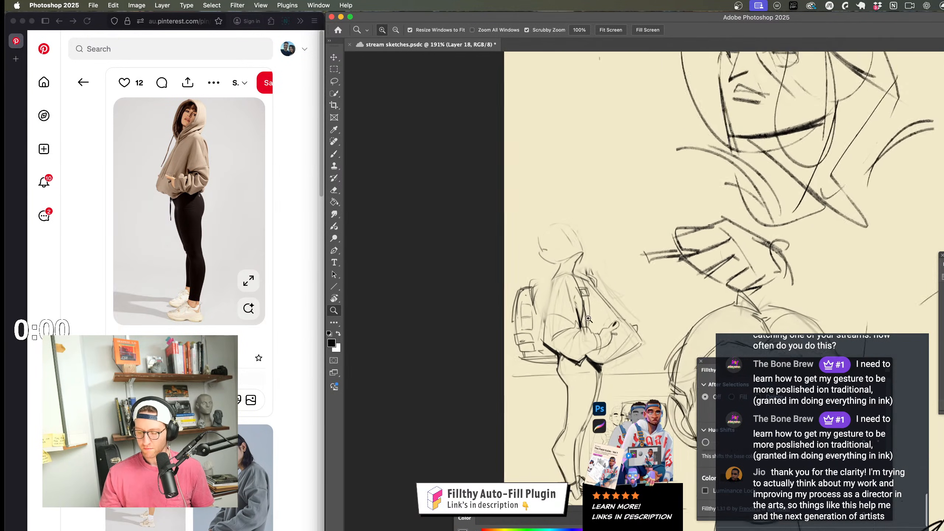
{"action": "scroll", "coordinate": [608, 300], "scroll_direction": "up", "scroll_amount": 10}
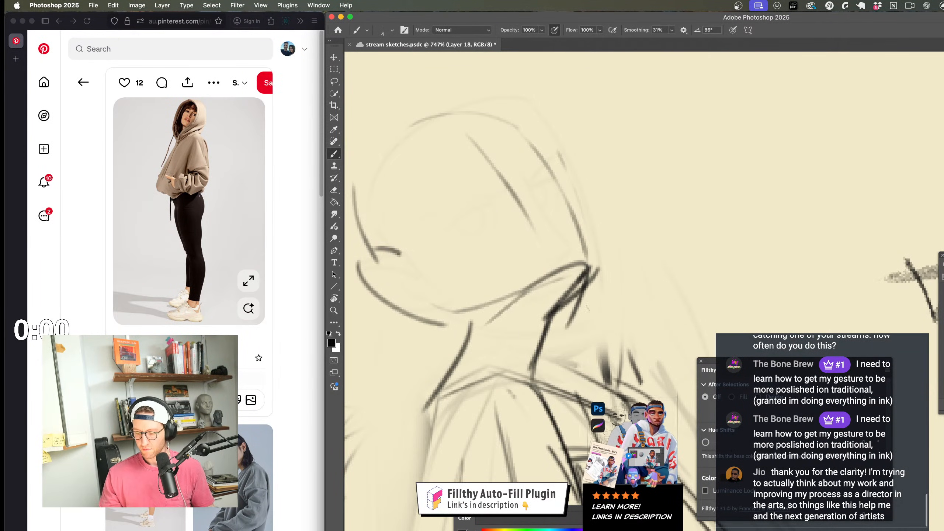
{"action": "left_click_drag", "start_coordinate": [585, 321], "coordinate": [583, 331]}
{"action": "key", "text": "b"}
{"action": "left_click_drag", "start_coordinate": [594, 273], "coordinate": [480, 347]}
Step: Erase the rough ear and lower back-of-head strokes, soften the remaining head lines, and flip the canvas horizontally
{"action": "key", "text": "e"}
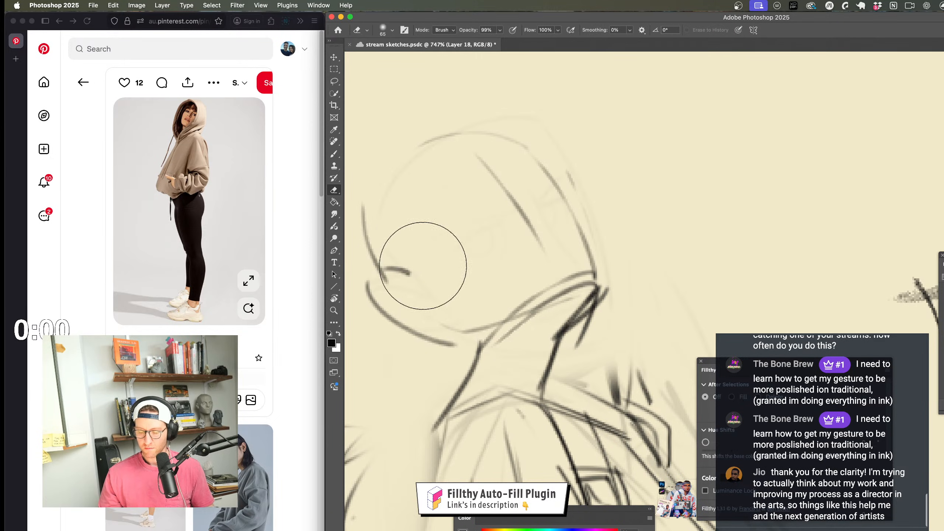
{"action": "left_click_drag", "start_coordinate": [424, 265], "coordinate": [425, 326]}
{"action": "left_click_drag", "start_coordinate": [615, 272], "coordinate": [619, 281]}
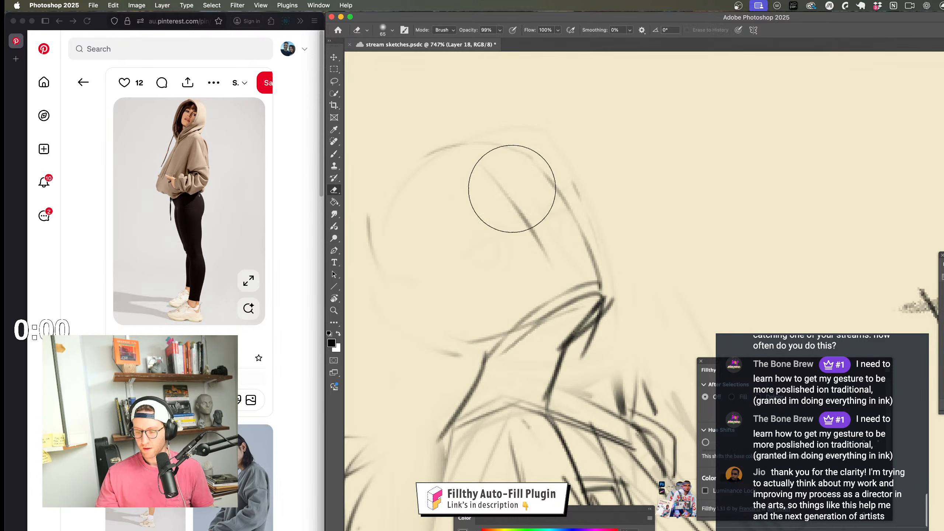
{"action": "key", "text": "z"}
{"action": "mouse_move", "coordinate": [578, 338]}
{"action": "left_mouse_down"}
{"action": "mouse_move", "coordinate": [621, 363]}
{"action": "mouse_move", "coordinate": [501, 316]}
{"action": "mouse_move", "coordinate": [445, 312]}
{"action": "left_mouse_up"}
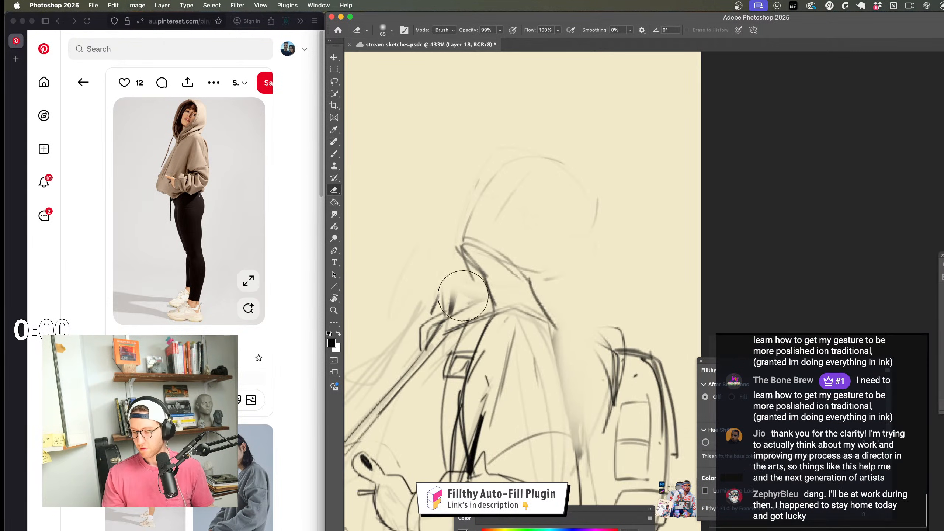
{"action": "key", "text": "e"}
Step: Draw the rear jaw edge rising from the neck and add a rounded ear behind it
{"action": "key", "text": "z"}
{"action": "mouse_move", "coordinate": [585, 310]}
{"action": "left_mouse_down"}
{"action": "mouse_move", "coordinate": [572, 327]}
{"action": "mouse_move", "coordinate": [585, 338]}
{"action": "mouse_move", "coordinate": [617, 317]}
{"action": "mouse_move", "coordinate": [609, 312]}
{"action": "mouse_move", "coordinate": [613, 363]}
{"action": "left_mouse_up"}
{"action": "key", "text": "b"}
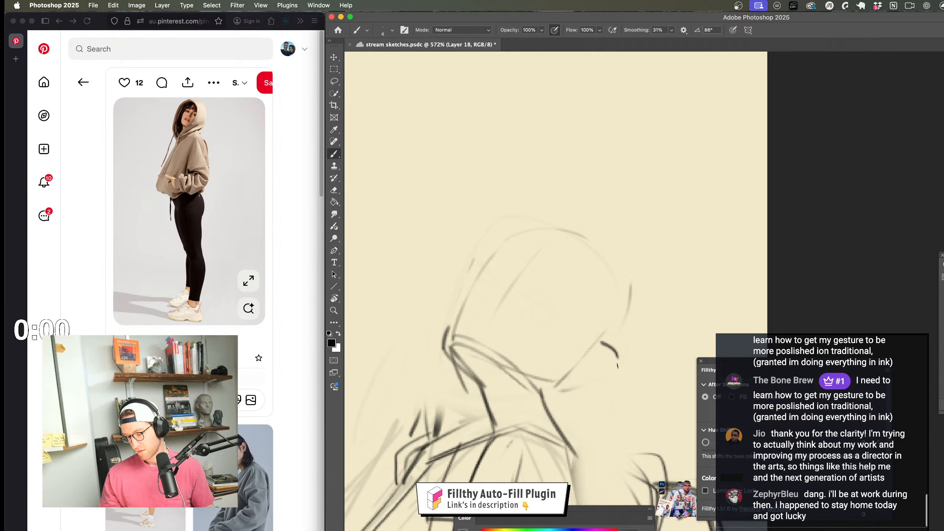
{"action": "left_click_drag", "start_coordinate": [617, 366], "coordinate": [559, 388]}
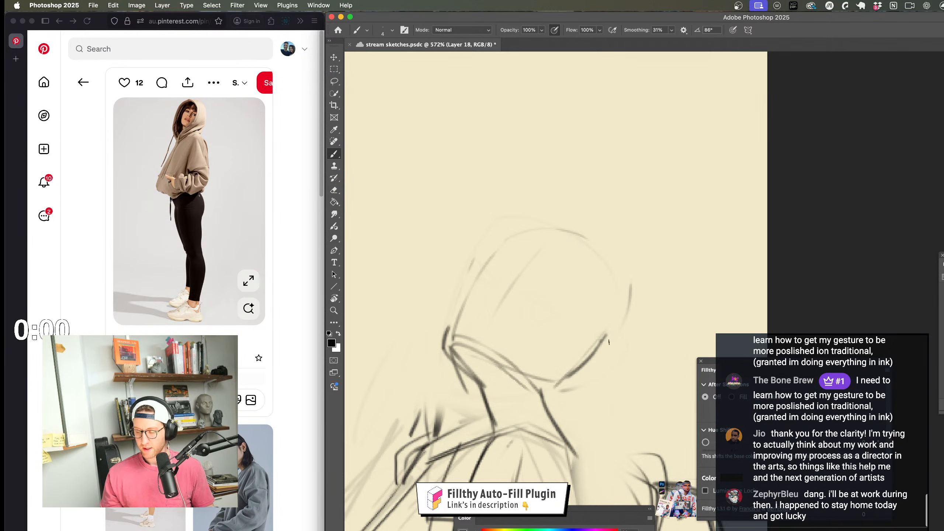
{"action": "scroll", "coordinate": [563, 380], "scroll_direction": "down", "scroll_amount": 3}
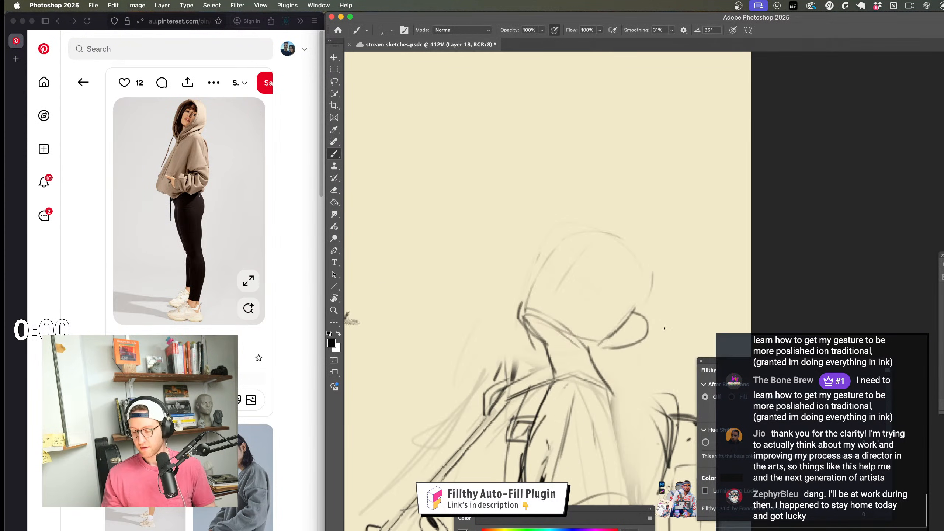
Step: Mark the far eye and brow with short strokes and sketch the near eye as a circle with a smaller iris inside
{"action": "scroll", "coordinate": [644, 339], "scroll_direction": "up", "scroll_amount": 3}
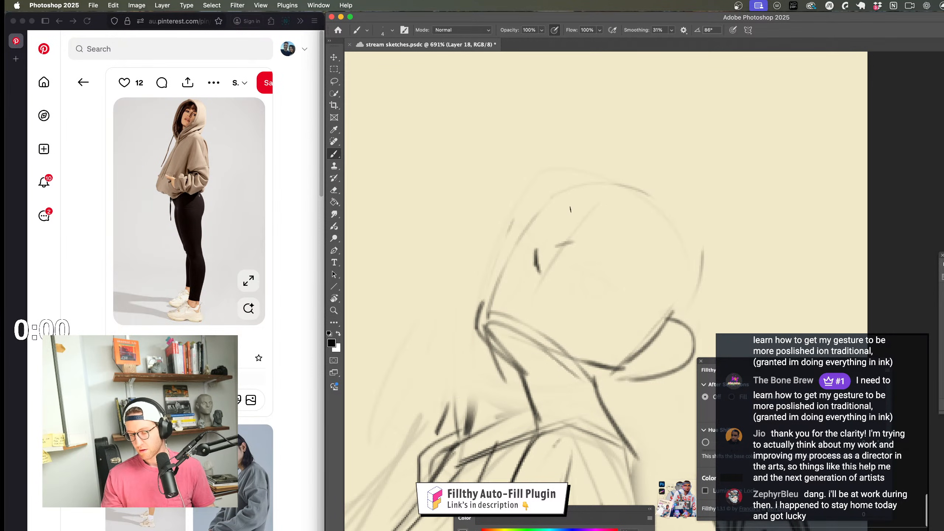
{"action": "scroll", "coordinate": [581, 289], "scroll_direction": "down", "scroll_amount": 2}
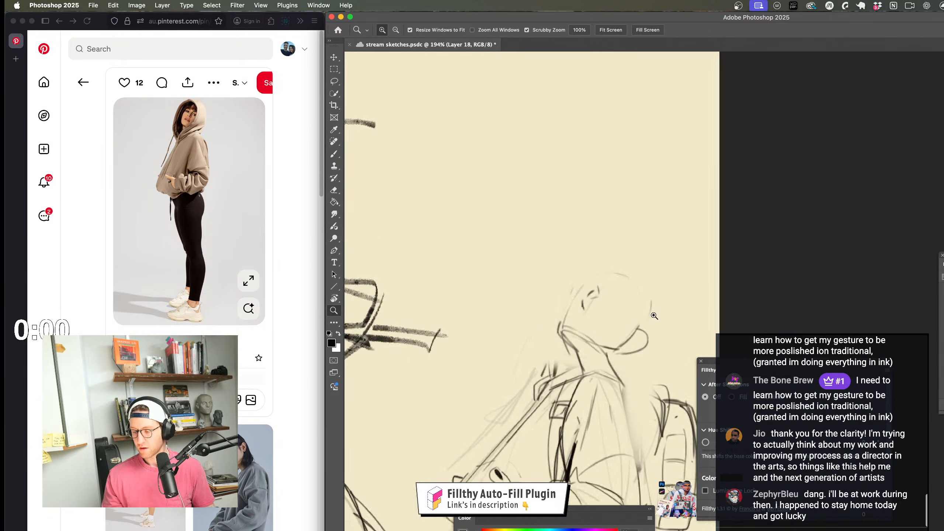
{"action": "scroll", "coordinate": [616, 283], "scroll_direction": "up", "scroll_amount": 3}
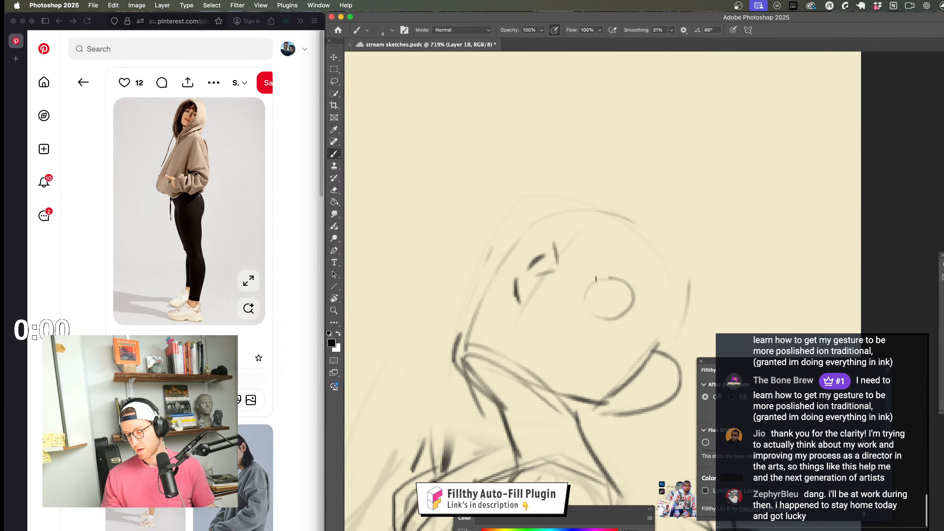
{"action": "key", "text": "super+z"}
{"action": "scroll", "coordinate": [613, 289], "scroll_direction": "down", "scroll_amount": 3}
{"action": "scroll", "coordinate": [664, 260], "scroll_direction": "up", "scroll_amount": 3}
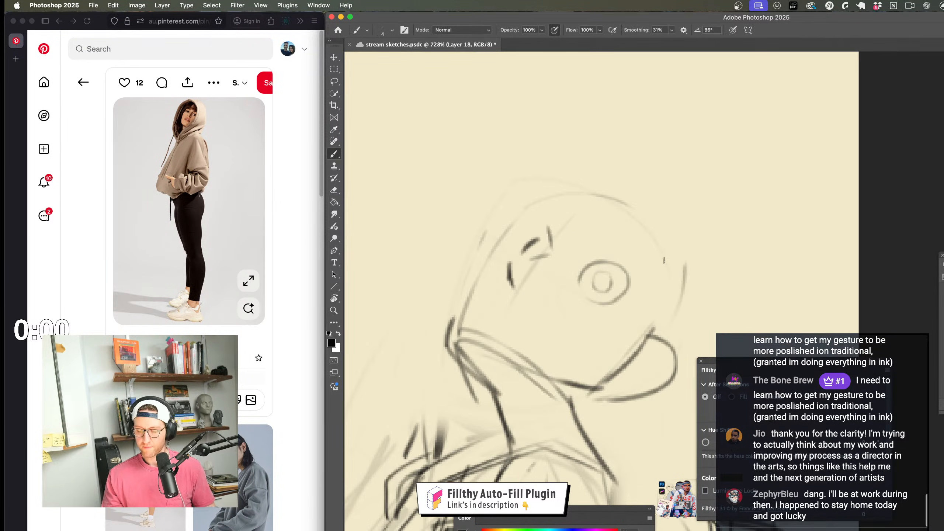
Step: Draw a dark upper eyelid arc over the near eye, redoing the stroke once
{"action": "left_click_drag", "start_coordinate": [580, 265], "coordinate": [627, 290]}
{"action": "key", "text": "super+z"}
{"action": "left_click_drag", "start_coordinate": [579, 265], "coordinate": [628, 293]}
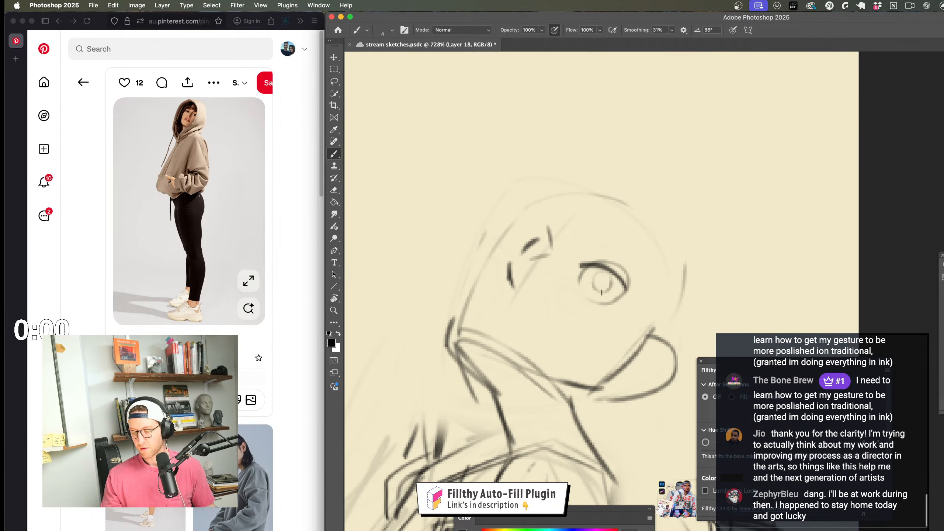
Step: Add a short dark cross stroke at the far eye and a line through the near iris, and flip the canvas horizontally
{"action": "scroll", "coordinate": [620, 298], "scroll_direction": "down", "scroll_amount": 3}
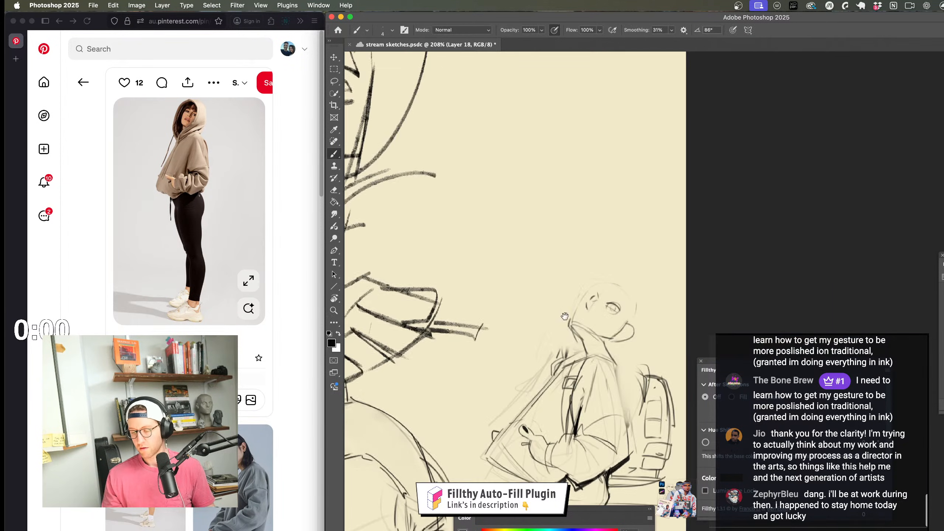
{"action": "scroll", "coordinate": [606, 298], "scroll_direction": "up", "scroll_amount": 3}
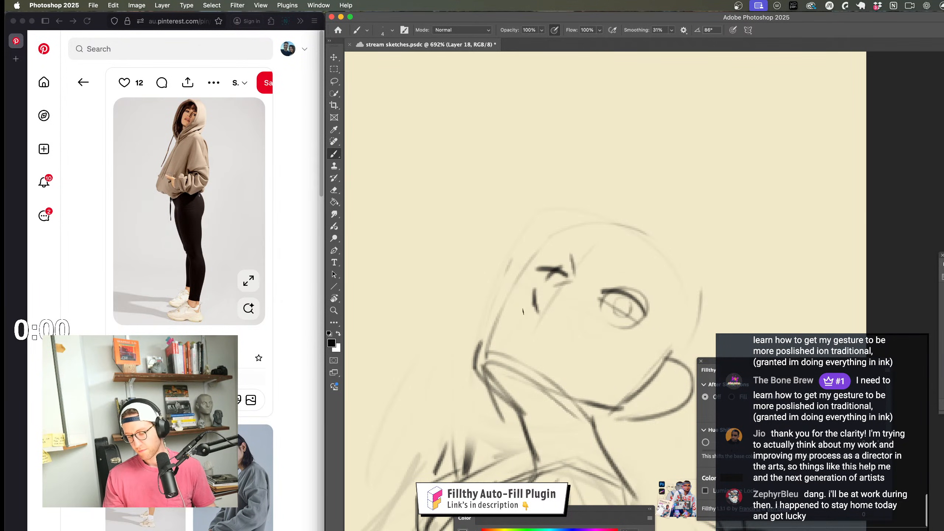
{"action": "mouse_move", "coordinate": [554, 342]}
{"action": "left_mouse_down"}
{"action": "mouse_move", "coordinate": [515, 342]}
{"action": "mouse_move", "coordinate": [473, 314]}
{"action": "mouse_move", "coordinate": [246, 222]}
{"action": "mouse_move", "coordinate": [525, 341]}
{"action": "left_mouse_up"}
{"action": "key", "text": "super+shift+h"}
{"action": "mouse_move", "coordinate": [650, 480]}
{"action": "left_mouse_down"}
{"action": "mouse_move", "coordinate": [581, 386]}
{"action": "mouse_move", "coordinate": [577, 408]}
{"action": "left_mouse_up"}
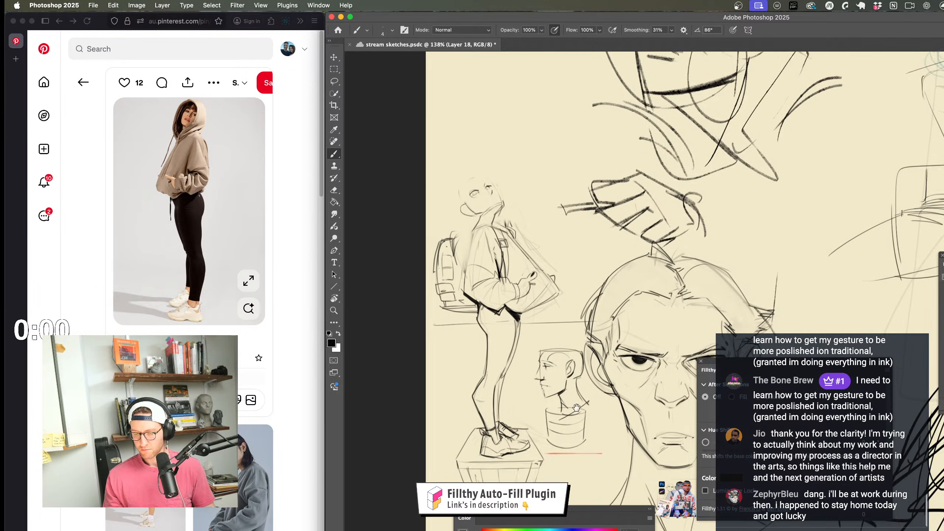
{"action": "scroll", "coordinate": [576, 407], "scroll_direction": "up", "scroll_amount": 6}
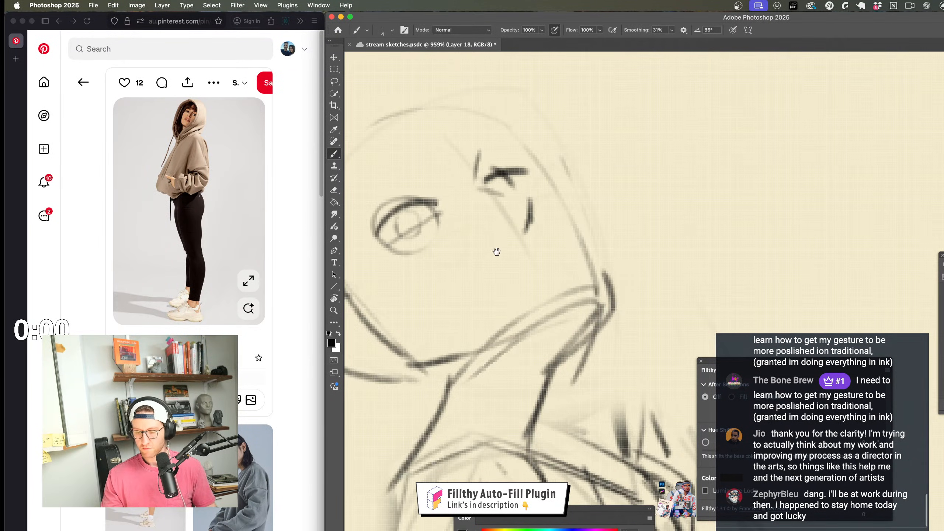
{"action": "left_click_drag", "start_coordinate": [496, 252], "coordinate": [526, 267]}
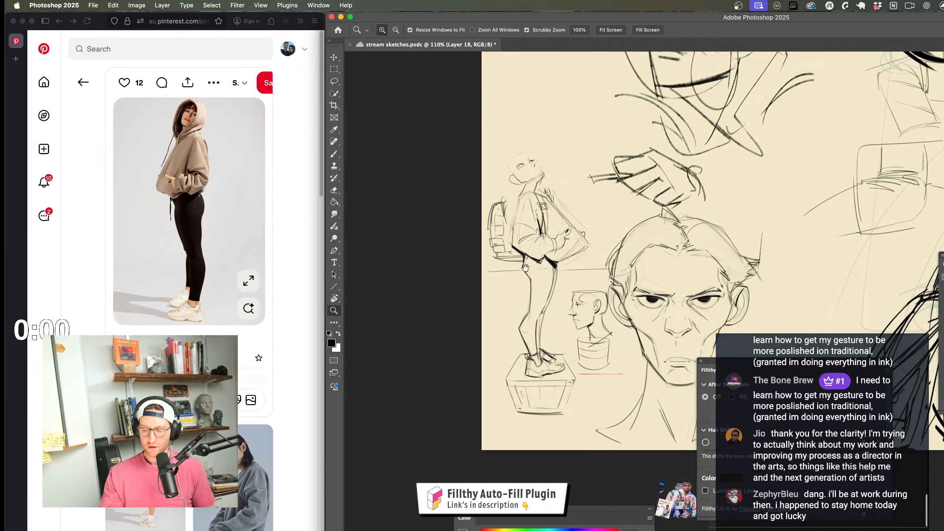
Step: Lasso the whole backpack figure with its crate and scale it up to about 134%
{"action": "scroll", "coordinate": [525, 267], "scroll_direction": "down", "scroll_amount": 6}
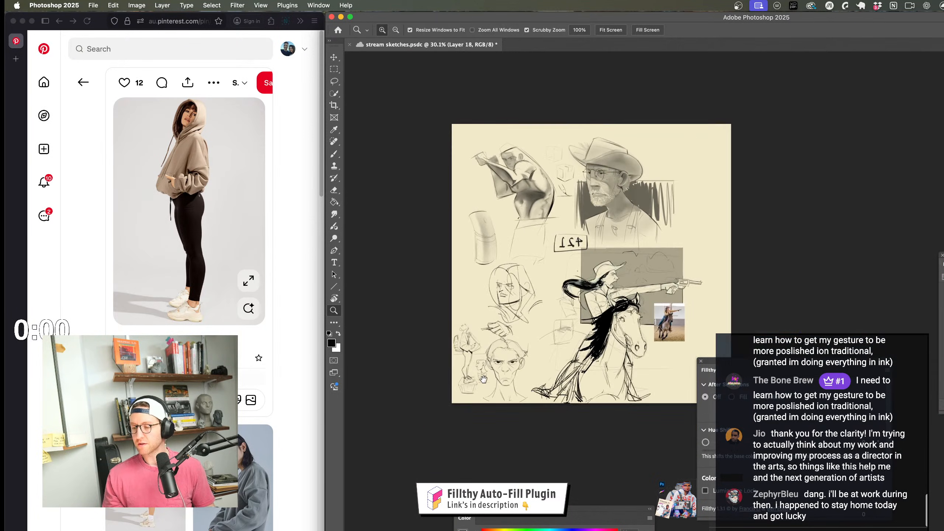
{"action": "scroll", "coordinate": [483, 379], "scroll_direction": "up", "scroll_amount": 6}
{"action": "left_click", "coordinate": [335, 81]}
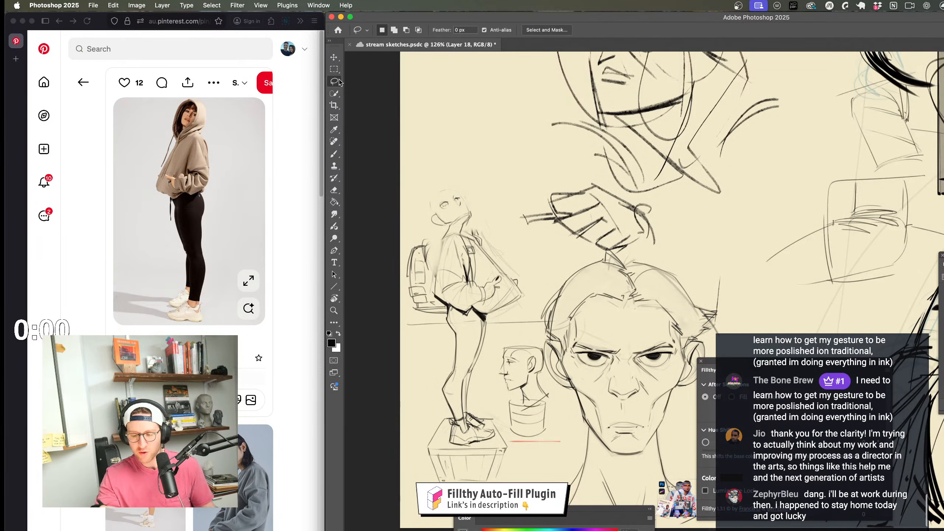
{"action": "mouse_move", "coordinate": [511, 219]}
{"action": "left_mouse_down"}
{"action": "mouse_move", "coordinate": [533, 271]}
{"action": "mouse_move", "coordinate": [517, 306]}
{"action": "left_mouse_up"}
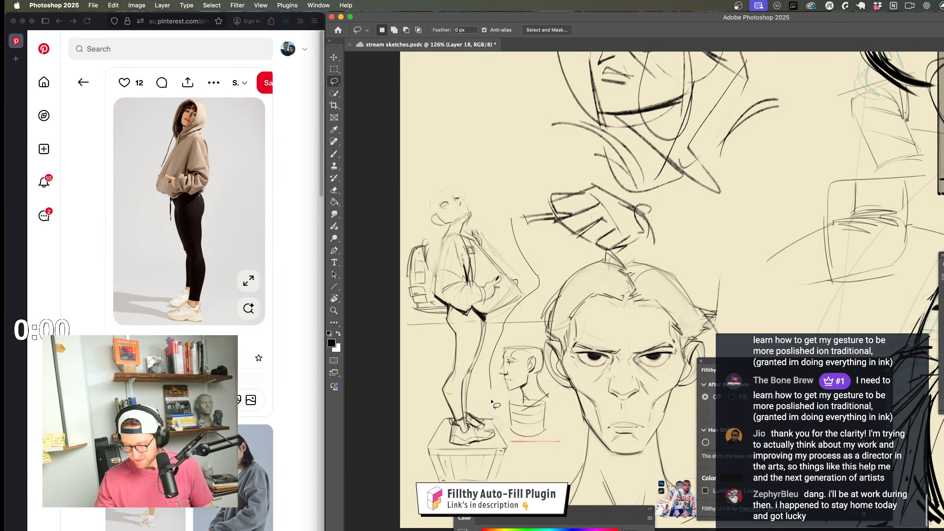
{"action": "mouse_move", "coordinate": [494, 404]}
{"action": "left_mouse_down"}
{"action": "mouse_move", "coordinate": [506, 479]}
{"action": "mouse_move", "coordinate": [408, 390]}
{"action": "mouse_move", "coordinate": [435, 175]}
{"action": "mouse_move", "coordinate": [494, 179]}
{"action": "mouse_move", "coordinate": [489, 50]}
{"action": "left_mouse_up"}
{"action": "key", "text": "ctrl+t"}
{"action": "left_click_drag", "start_coordinate": [491, 155], "coordinate": [513, 170]}
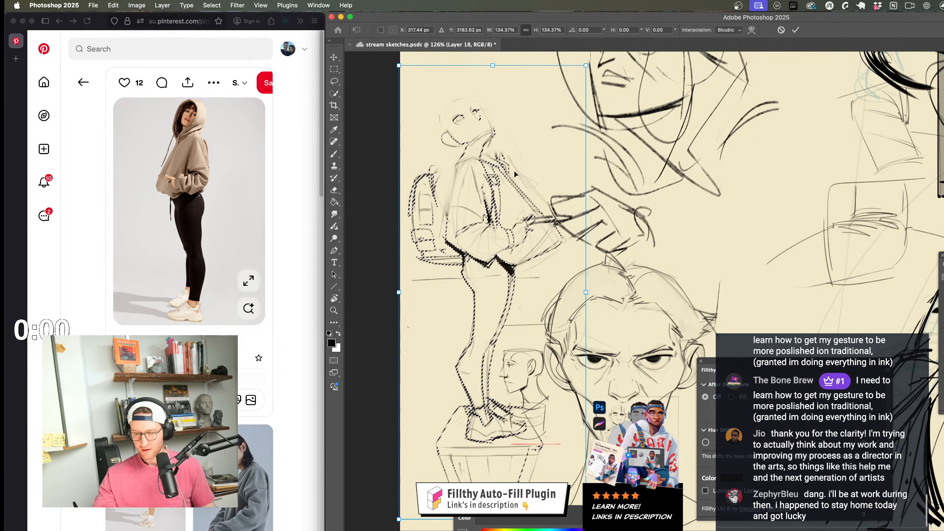
{"action": "key", "text": "Return"}
{"action": "scroll", "coordinate": [599, 325], "scroll_direction": "down", "scroll_amount": 5}
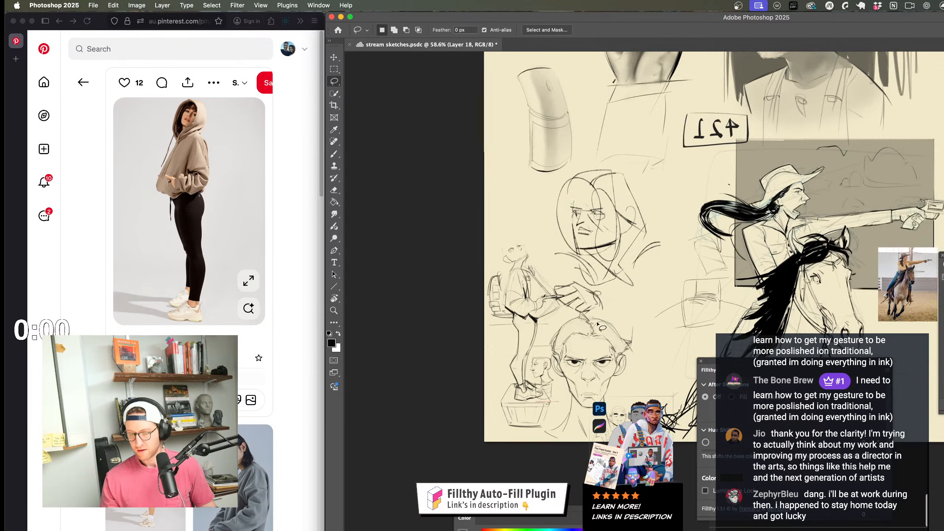
Step: Draw the mouth as a small downturned arc below the nose stroke on the tilted face
{"action": "key", "text": "z"}
{"action": "left_click_drag", "start_coordinate": [537, 266], "coordinate": [525, 262]}
{"action": "key", "text": "b"}
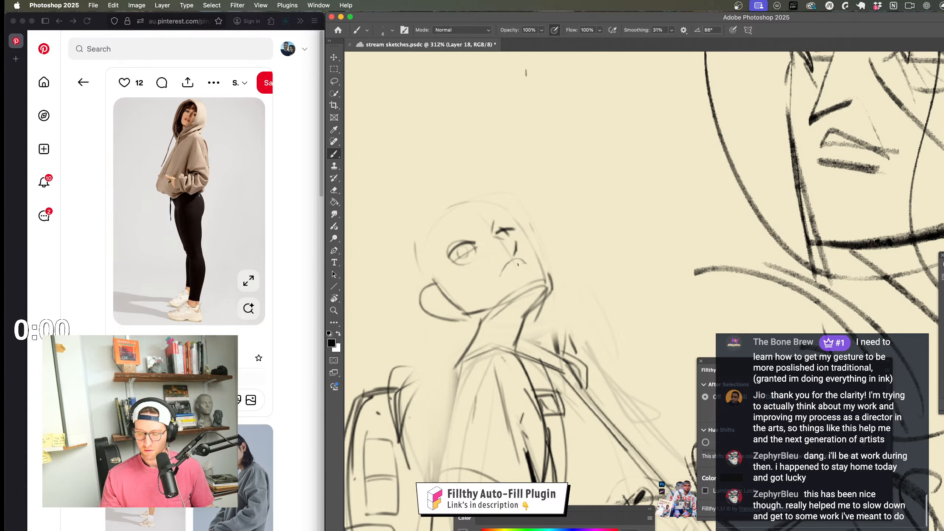
Step: Erase the near eye down to a faint trace and flip the canvas horizontally
{"action": "key", "text": "e"}
{"action": "mouse_move", "coordinate": [473, 252]}
{"action": "left_mouse_down"}
{"action": "mouse_move", "coordinate": [439, 221]}
{"action": "mouse_move", "coordinate": [390, 226]}
{"action": "left_mouse_up"}
{"action": "key", "text": "b"}
{"action": "key", "text": "z"}
{"action": "key", "text": "super+shift+h"}
{"action": "mouse_move", "coordinate": [612, 335]}
{"action": "left_mouse_down"}
{"action": "mouse_move", "coordinate": [535, 310]}
{"action": "mouse_move", "coordinate": [572, 347]}
{"action": "left_mouse_up"}
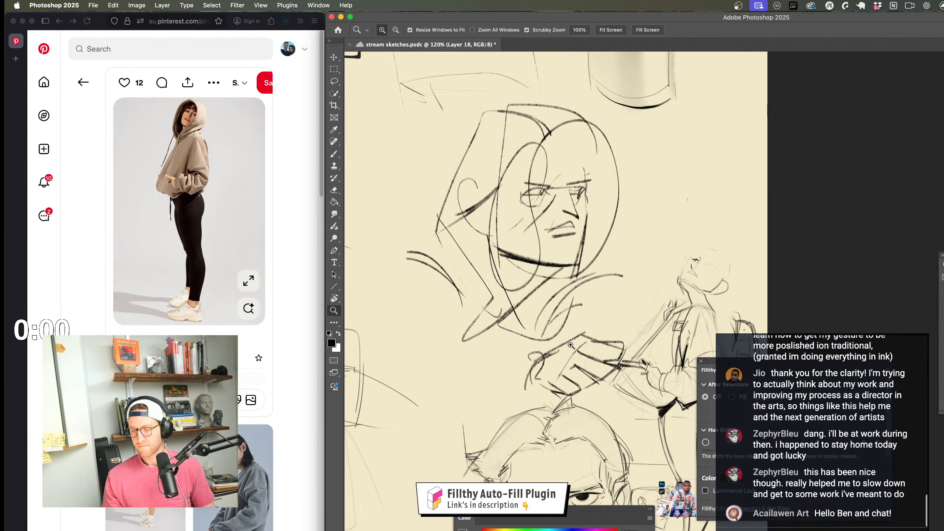
{"action": "left_click_drag", "start_coordinate": [594, 376], "coordinate": [519, 307]}
{"action": "left_click_drag", "start_coordinate": [586, 392], "coordinate": [555, 472]}
{"action": "left_click_drag", "start_coordinate": [571, 243], "coordinate": [639, 242]}
Step: Mark both brows with short strokes, draw a curved cheek line from the jaw corner, and add a dark stroke behind the ear
{"action": "key", "text": "b"}
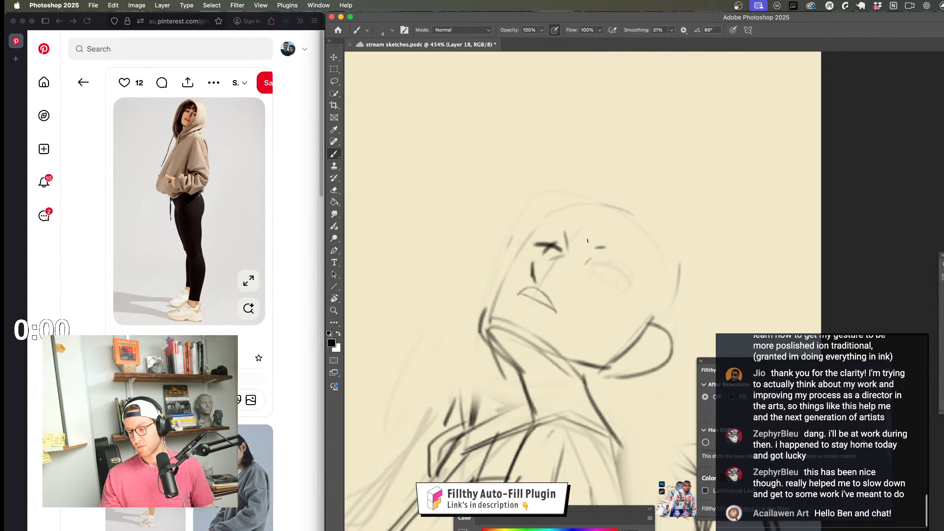
{"action": "mouse_move", "coordinate": [607, 312]}
{"action": "left_mouse_down"}
{"action": "mouse_move", "coordinate": [549, 312]}
{"action": "mouse_move", "coordinate": [555, 280]}
{"action": "mouse_move", "coordinate": [631, 280]}
{"action": "left_mouse_up"}
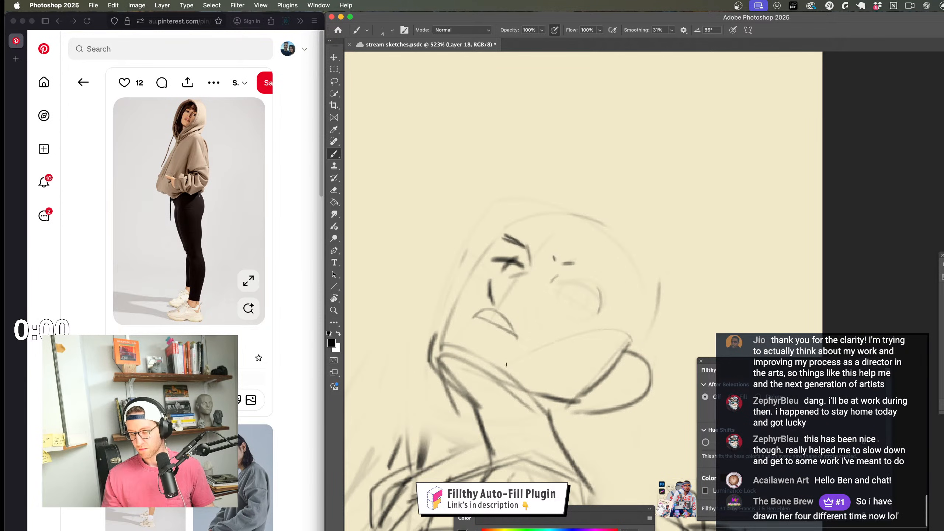
{"action": "mouse_move", "coordinate": [507, 366]}
{"action": "left_mouse_down"}
{"action": "mouse_move", "coordinate": [606, 290]}
{"action": "mouse_move", "coordinate": [574, 339]}
{"action": "left_mouse_up"}
{"action": "mouse_move", "coordinate": [611, 344]}
{"action": "left_mouse_down"}
{"action": "mouse_move", "coordinate": [554, 348]}
{"action": "mouse_move", "coordinate": [598, 348]}
{"action": "left_mouse_up"}
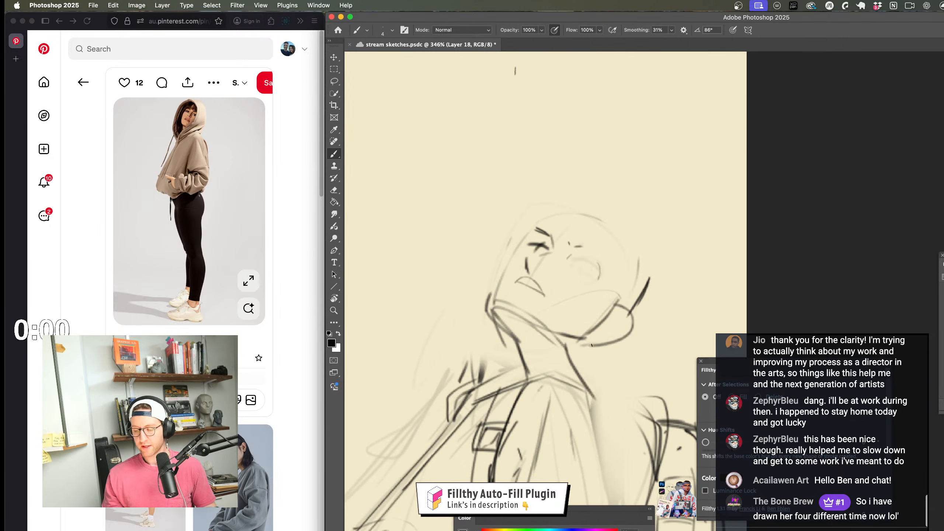
Step: Redraw the back of the neck and the sloping shoulder line below the ear with darker strokes
{"action": "left_click_drag", "start_coordinate": [606, 412], "coordinate": [573, 411]}
{"action": "left_click_drag", "start_coordinate": [660, 434], "coordinate": [581, 334]}
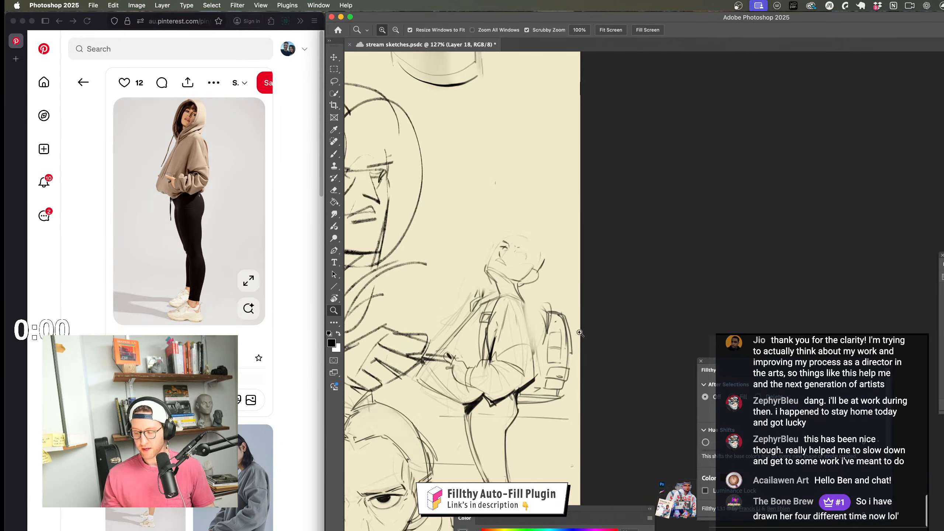
{"action": "left_click_drag", "start_coordinate": [526, 302], "coordinate": [557, 300]}
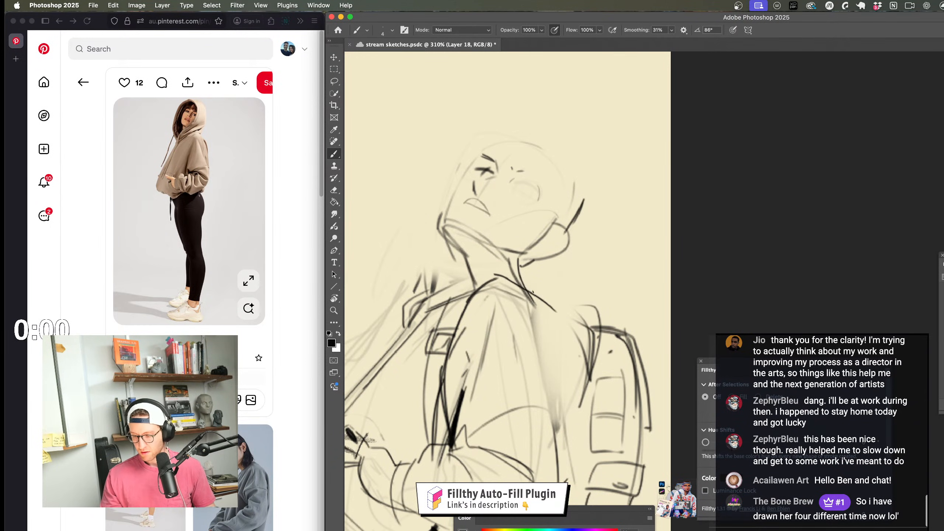
{"action": "mouse_move", "coordinate": [584, 336]}
{"action": "left_mouse_down"}
{"action": "mouse_move", "coordinate": [530, 338]}
{"action": "mouse_move", "coordinate": [527, 273]}
{"action": "mouse_move", "coordinate": [655, 260]}
{"action": "left_mouse_up"}
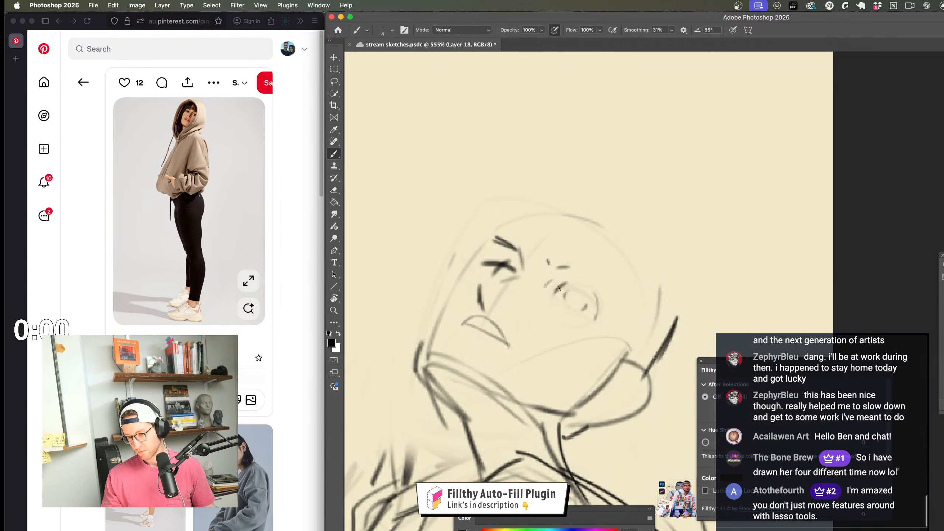
{"action": "key", "text": "super+z"}
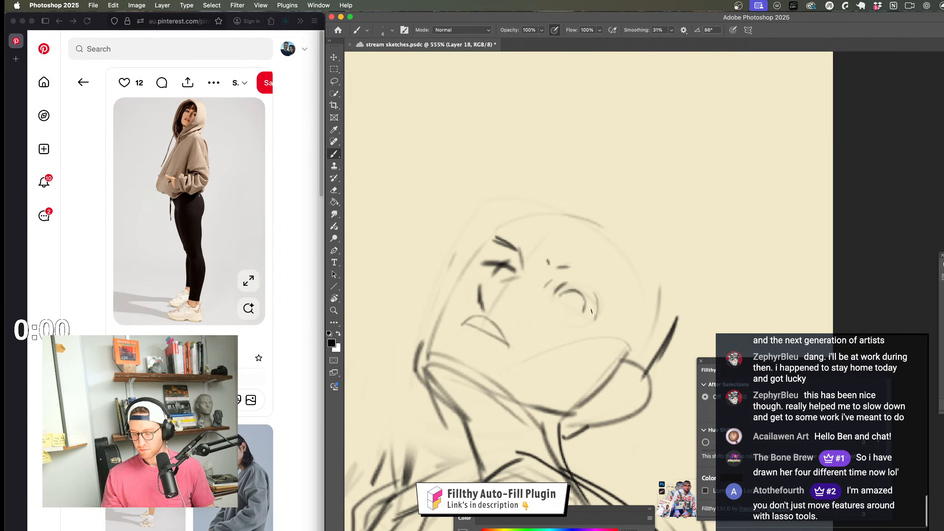
{"action": "key", "text": "super+z"}
{"action": "key", "text": "super+z"}
{"action": "mouse_move", "coordinate": [584, 305]}
{"action": "left_mouse_down"}
{"action": "mouse_move", "coordinate": [584, 294]}
{"action": "mouse_move", "coordinate": [572, 309]}
{"action": "left_mouse_up"}
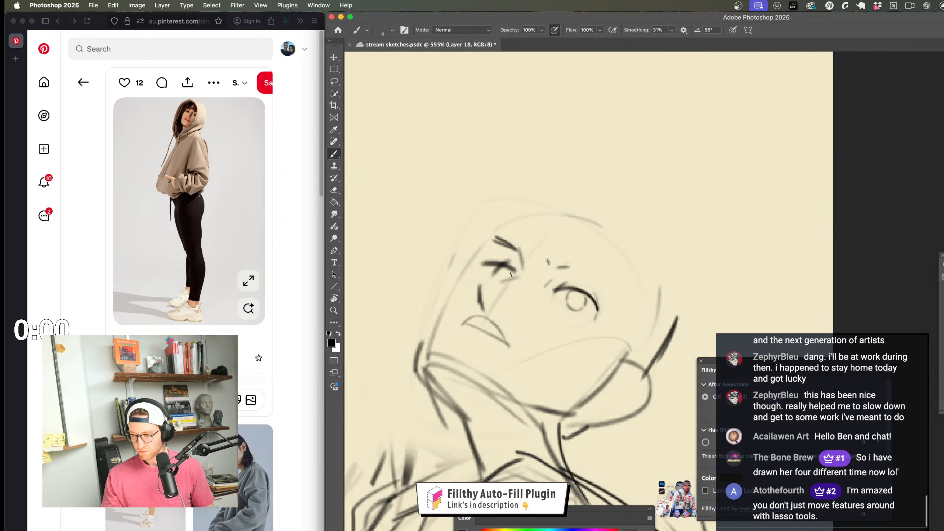
{"action": "key", "text": "z"}
{"action": "left_click_drag", "start_coordinate": [561, 343], "coordinate": [517, 344]}
{"action": "mouse_move", "coordinate": [615, 400]}
{"action": "left_mouse_down"}
{"action": "mouse_move", "coordinate": [590, 331]}
{"action": "mouse_move", "coordinate": [562, 328]}
{"action": "mouse_move", "coordinate": [638, 302]}
{"action": "left_mouse_up"}
{"action": "key", "text": "super+z"}
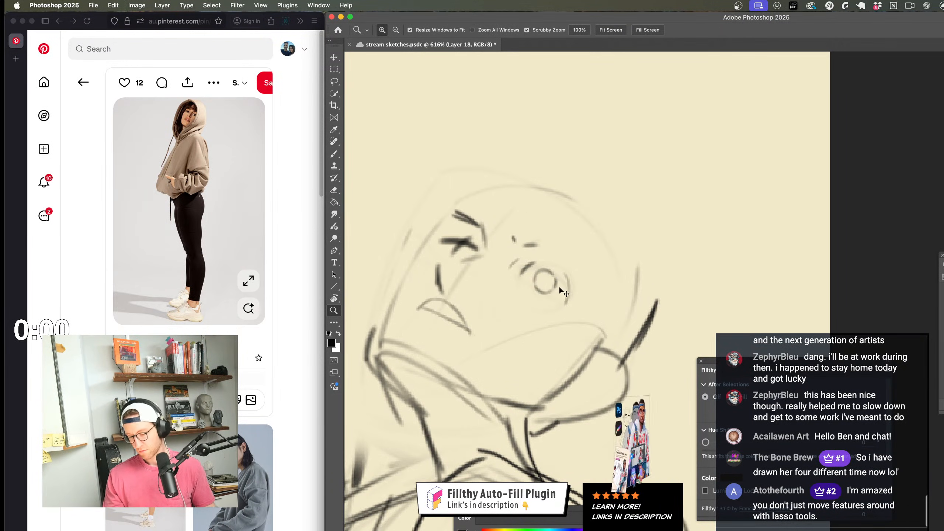
{"action": "key", "text": "super+z"}
{"action": "key", "text": "b"}
{"action": "left_click_drag", "start_coordinate": [522, 272], "coordinate": [566, 302]}
{"action": "key", "text": "super+z"}
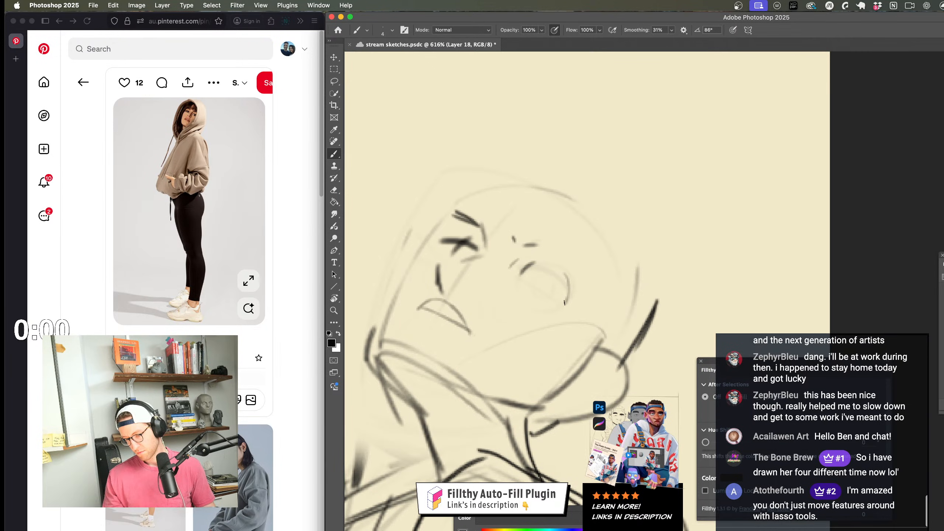
Step: Draw the near eye's upper lid as a single dark arc and darken the rear jaw edge beside the ear
{"action": "left_click_drag", "start_coordinate": [524, 267], "coordinate": [550, 273]}
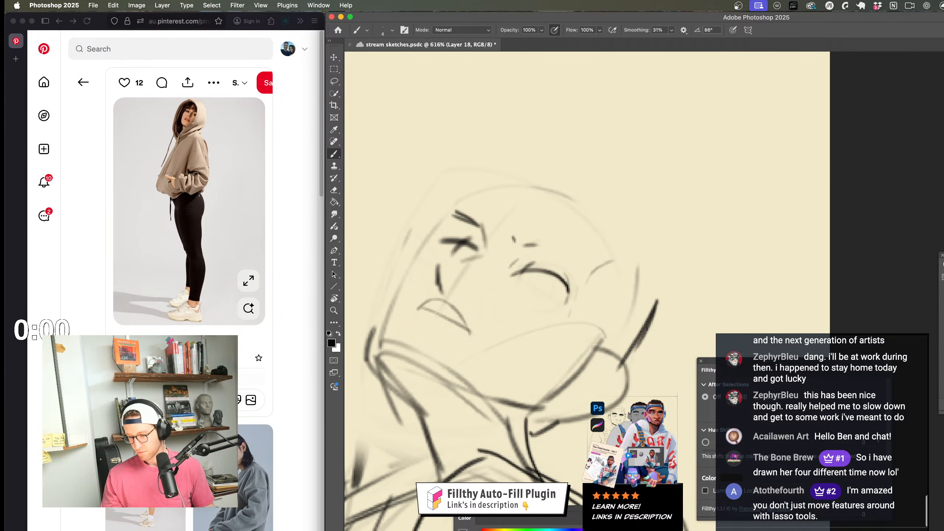
{"action": "left_click_drag", "start_coordinate": [611, 311], "coordinate": [574, 386]}
{"action": "left_click_drag", "start_coordinate": [605, 348], "coordinate": [575, 384]}
{"action": "mouse_move", "coordinate": [618, 332]}
{"action": "left_mouse_down"}
{"action": "mouse_move", "coordinate": [597, 352]}
{"action": "mouse_move", "coordinate": [585, 321]}
{"action": "left_mouse_up"}
Step: Flip the canvas horizontally and add a nostril mark and a stroke extending the near corner of the mouth
{"action": "key", "text": "super+space"}
{"action": "key", "text": "super+shift+h"}
{"action": "left_click_drag", "start_coordinate": [622, 382], "coordinate": [268, 259]}
{"action": "mouse_move", "coordinate": [476, 189]}
{"action": "left_mouse_down"}
{"action": "mouse_move", "coordinate": [510, 191]}
{"action": "mouse_move", "coordinate": [465, 238]}
{"action": "mouse_move", "coordinate": [517, 244]}
{"action": "left_mouse_up"}
{"action": "left_click_drag", "start_coordinate": [467, 267], "coordinate": [518, 278]}
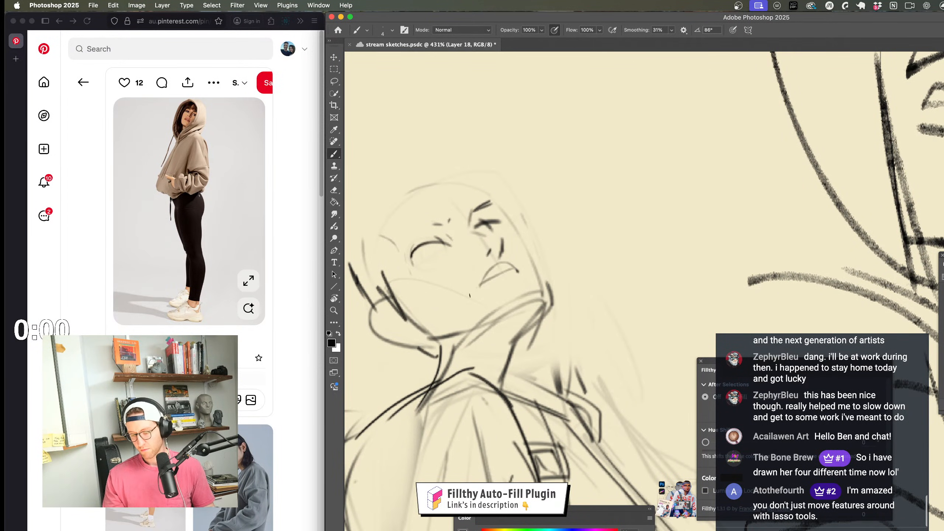
Step: Fade the dark chin, under-jaw and front neck lines with the Eraser
{"action": "left_click_drag", "start_coordinate": [547, 342], "coordinate": [509, 344]}
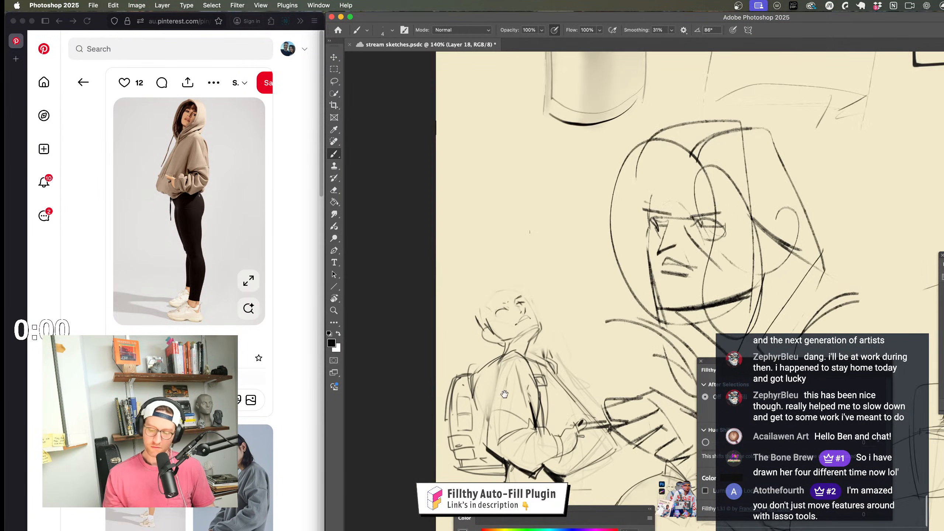
{"action": "left_click_drag", "start_coordinate": [546, 420], "coordinate": [515, 347]}
{"action": "left_click_drag", "start_coordinate": [540, 295], "coordinate": [579, 296]}
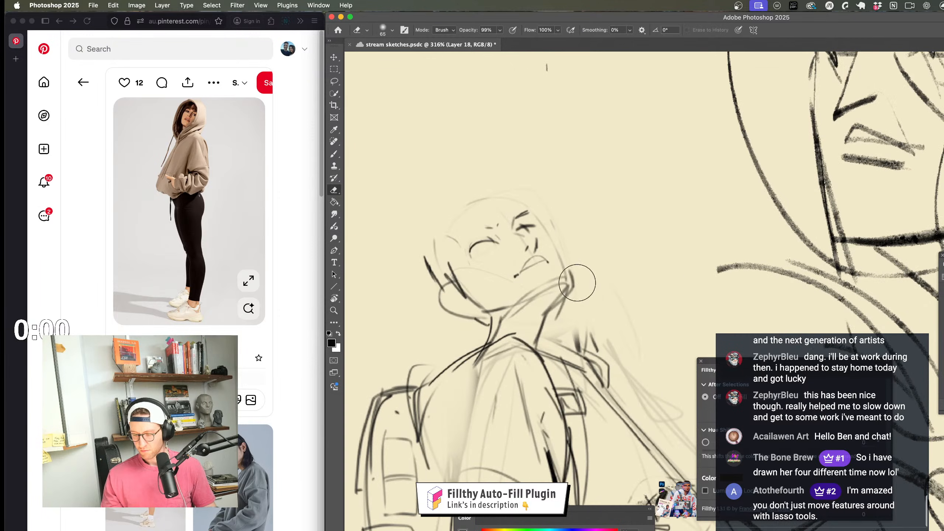
{"action": "key", "text": "b"}
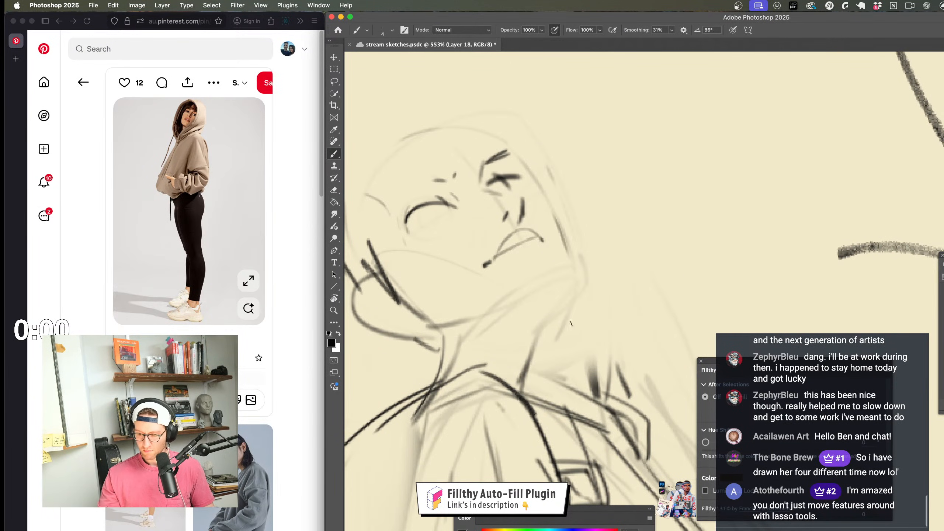
{"action": "key", "text": "super+z"}
Step: Redraw the underside of the jaw from the chin and the front neck line running down to the collar, redoing strokes as needed
{"action": "left_click_drag", "start_coordinate": [575, 270], "coordinate": [504, 326]}
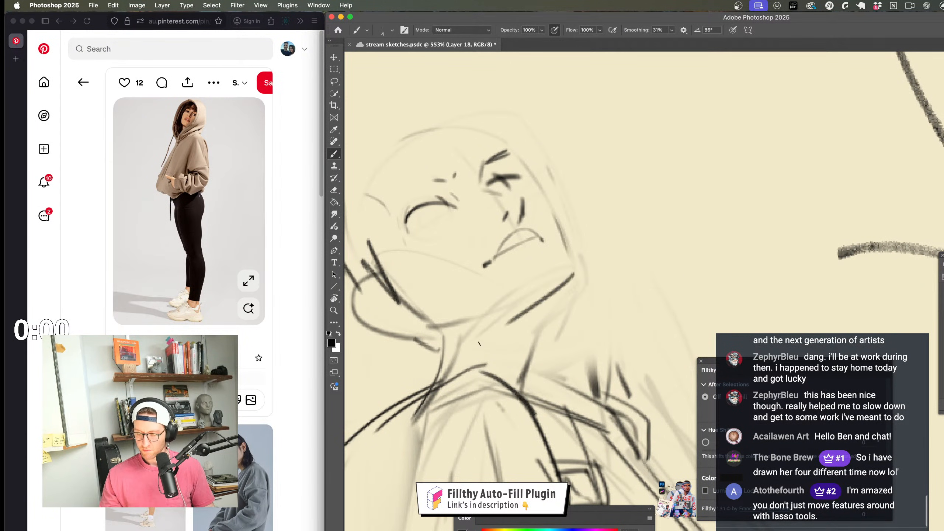
{"action": "key", "text": "super+z"}
{"action": "mouse_move", "coordinate": [571, 276]}
{"action": "left_mouse_down"}
{"action": "mouse_move", "coordinate": [515, 326]}
{"action": "mouse_move", "coordinate": [525, 371]}
{"action": "left_mouse_up"}
{"action": "key", "text": "super+z"}
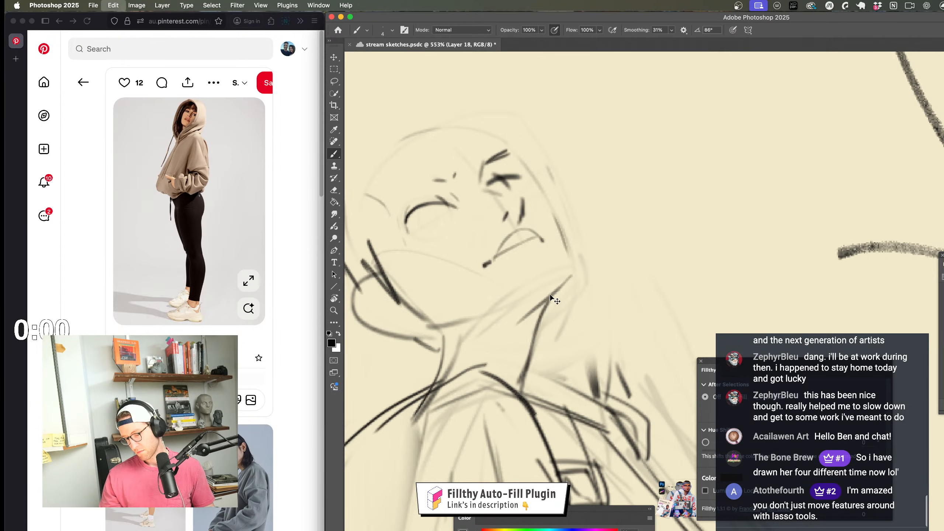
{"action": "left_click_drag", "start_coordinate": [550, 302], "coordinate": [509, 408]}
{"action": "mouse_move", "coordinate": [554, 378]}
{"action": "left_mouse_down"}
{"action": "mouse_move", "coordinate": [529, 379]}
{"action": "mouse_move", "coordinate": [538, 363]}
{"action": "left_mouse_up"}
{"action": "left_click_drag", "start_coordinate": [556, 316], "coordinate": [580, 313]}
Step: Sketch the near eye's iris under the lid and narrow the eye with a lower lid line, redoing strokes as needed
{"action": "scroll", "coordinate": [520, 322], "scroll_direction": "up", "scroll_amount": 2}
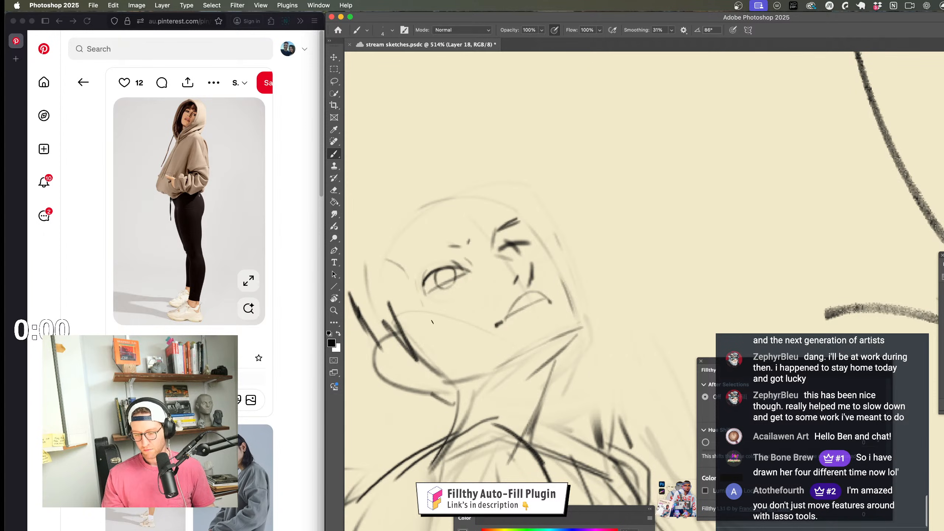
{"action": "key", "text": "super+z"}
{"action": "left_click_drag", "start_coordinate": [432, 273], "coordinate": [435, 285]}
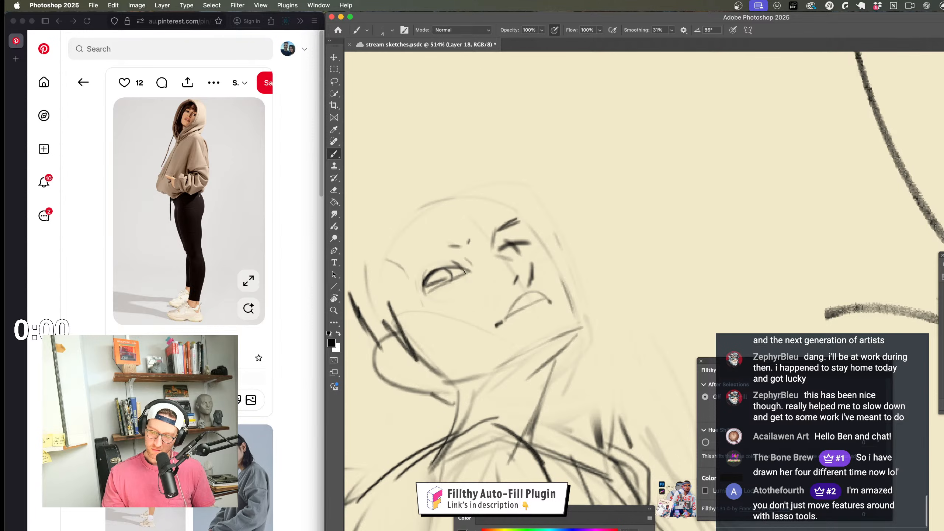
{"action": "key", "text": "super+z"}
{"action": "key", "text": "super+z"}
{"action": "key", "text": "super+z"}
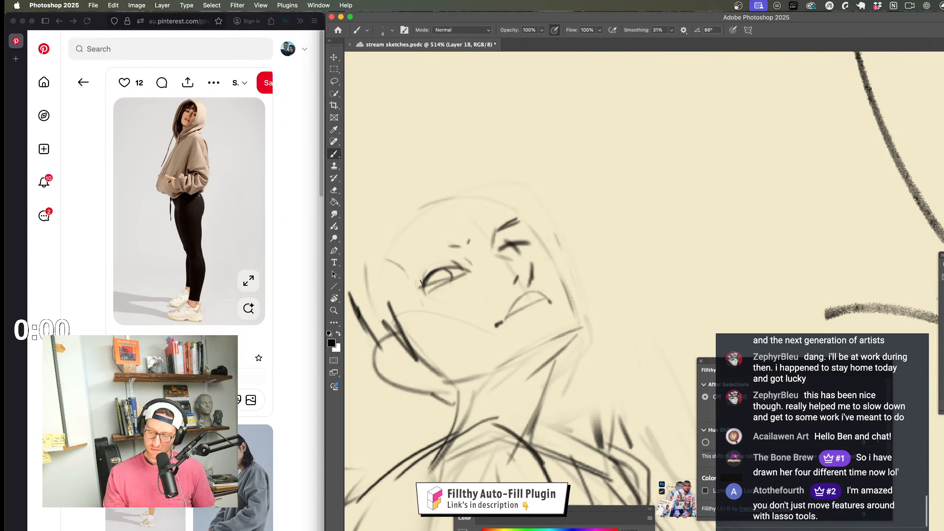
Step: Fill the near eye's iris solid dark beneath the upper lid
{"action": "left_click_drag", "start_coordinate": [530, 244], "coordinate": [512, 255]}
{"action": "key", "text": "z"}
{"action": "mouse_move", "coordinate": [561, 271]}
{"action": "left_mouse_down"}
{"action": "mouse_move", "coordinate": [517, 275]}
{"action": "mouse_move", "coordinate": [569, 232]}
{"action": "left_mouse_up"}
{"action": "key", "text": "super+z"}
{"action": "key", "text": "b"}
{"action": "left_click_drag", "start_coordinate": [497, 239], "coordinate": [498, 242]}
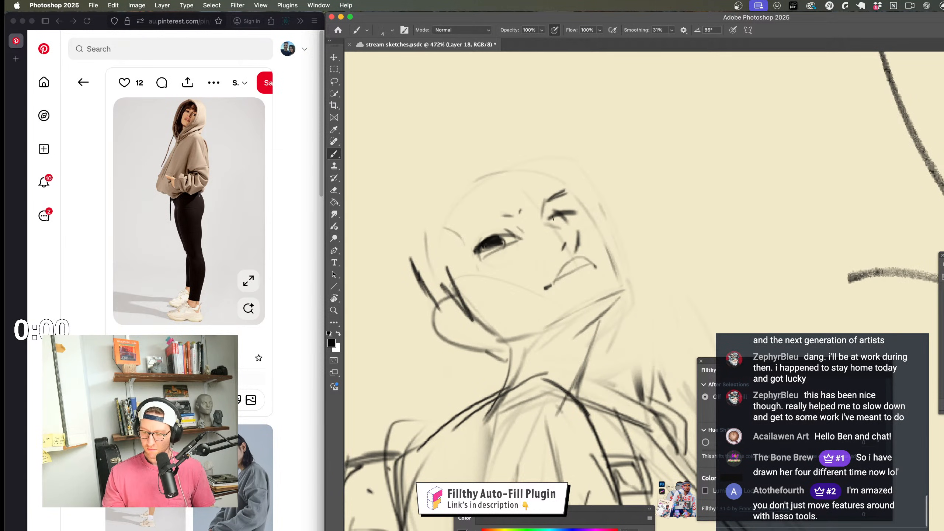
Step: Fill in a small dark iris beneath the far eye's lid stroke
{"action": "scroll", "coordinate": [548, 222], "scroll_direction": "down", "scroll_amount": 10}
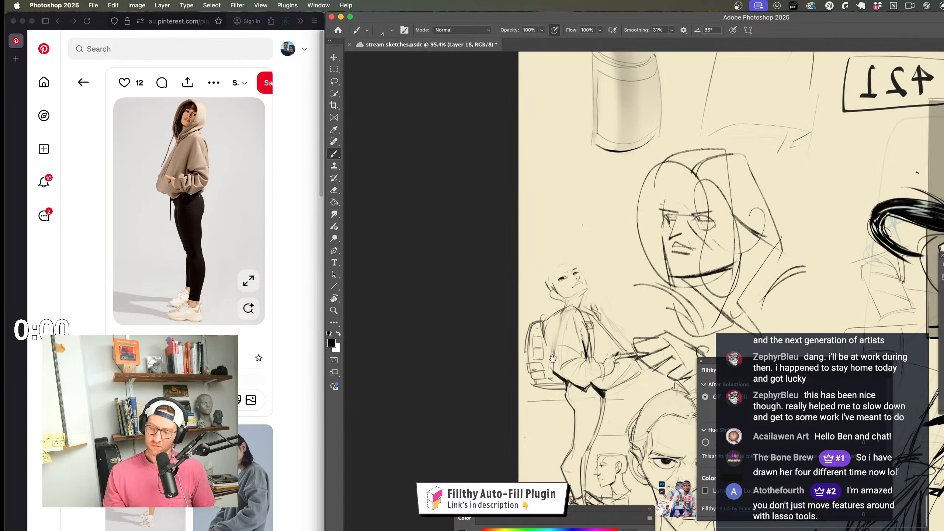
{"action": "key", "text": "z"}
{"action": "left_click_drag", "start_coordinate": [531, 247], "coordinate": [568, 247]}
{"action": "key", "text": "b"}
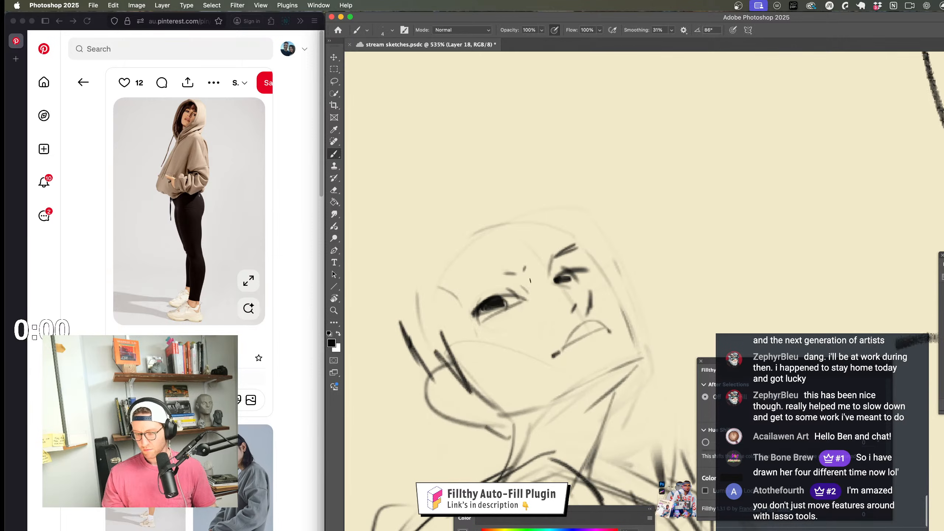
Step: Try sketching large round outlines around both eyes
{"action": "mouse_move", "coordinate": [520, 274]}
{"action": "left_mouse_down"}
{"action": "mouse_move", "coordinate": [480, 320]}
{"action": "mouse_move", "coordinate": [528, 273]}
{"action": "left_mouse_up"}
{"action": "left_click_drag", "start_coordinate": [487, 324], "coordinate": [482, 323]}
{"action": "key", "text": "super+z"}
{"action": "mouse_move", "coordinate": [523, 265]}
{"action": "left_mouse_down"}
{"action": "mouse_move", "coordinate": [470, 287]}
{"action": "mouse_move", "coordinate": [624, 256]}
{"action": "mouse_move", "coordinate": [581, 281]}
{"action": "left_mouse_up"}
{"action": "key", "text": "z"}
{"action": "left_click_drag", "start_coordinate": [602, 339], "coordinate": [565, 341]}
{"action": "key", "text": "b"}
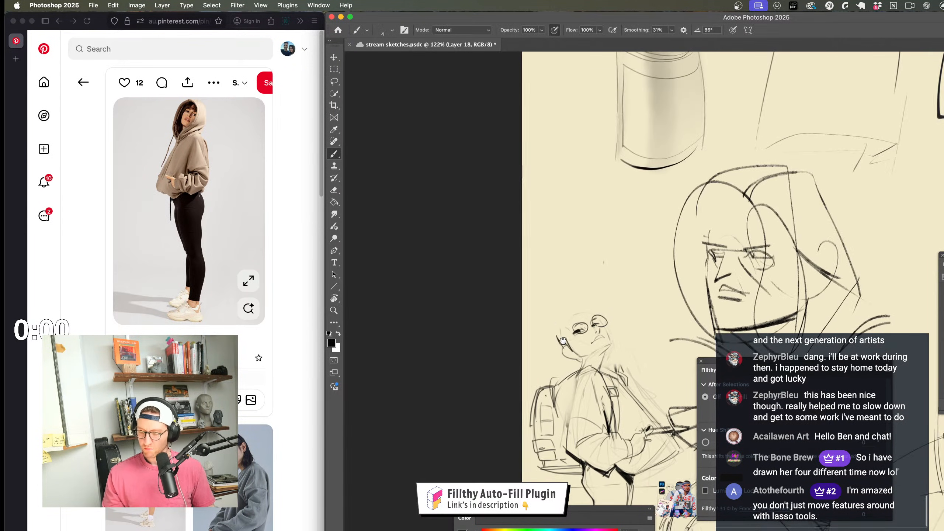
{"action": "left_click_drag", "start_coordinate": [610, 407], "coordinate": [551, 298]}
{"action": "key", "text": "z"}
{"action": "mouse_move", "coordinate": [550, 299]}
{"action": "left_mouse_down"}
{"action": "mouse_move", "coordinate": [534, 299]}
{"action": "mouse_move", "coordinate": [550, 300]}
{"action": "left_mouse_up"}
Step: Mirror the canvas and darken the front face contour from the far cheek down to the chin, redoing the stroke
{"action": "key", "text": "super+shift+h"}
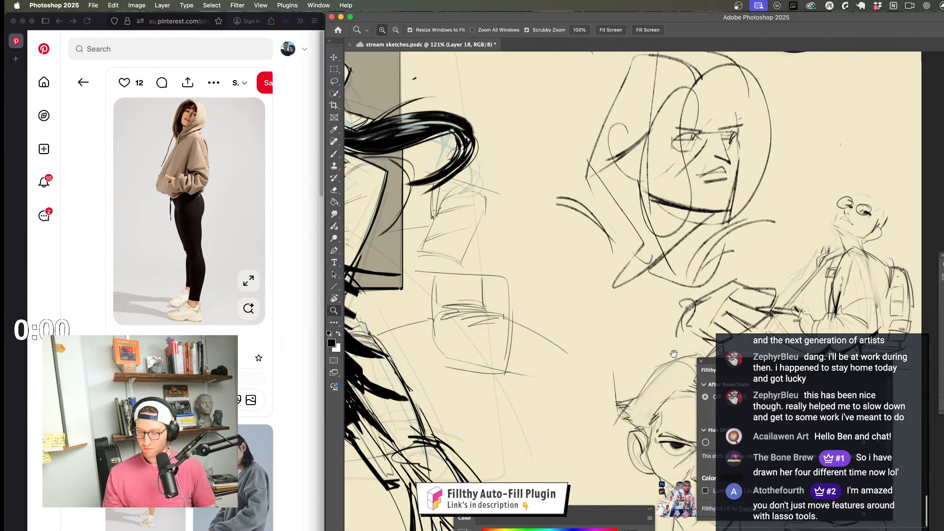
{"action": "left_click_drag", "start_coordinate": [694, 349], "coordinate": [471, 345]}
{"action": "scroll", "coordinate": [640, 216], "scroll_direction": "up", "scroll_amount": 3}
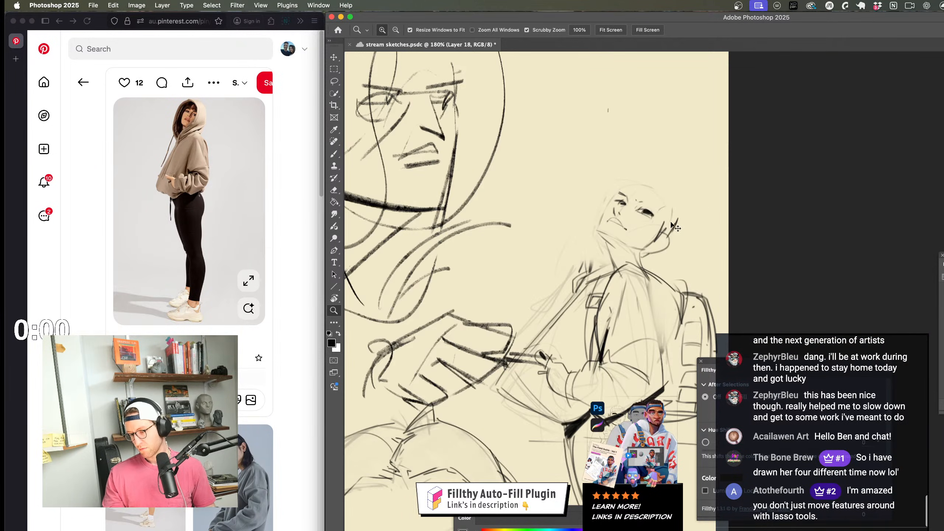
{"action": "scroll", "coordinate": [676, 227], "scroll_direction": "up", "scroll_amount": 5}
{"action": "left_click_drag", "start_coordinate": [683, 231], "coordinate": [638, 253]}
{"action": "key", "text": "b"}
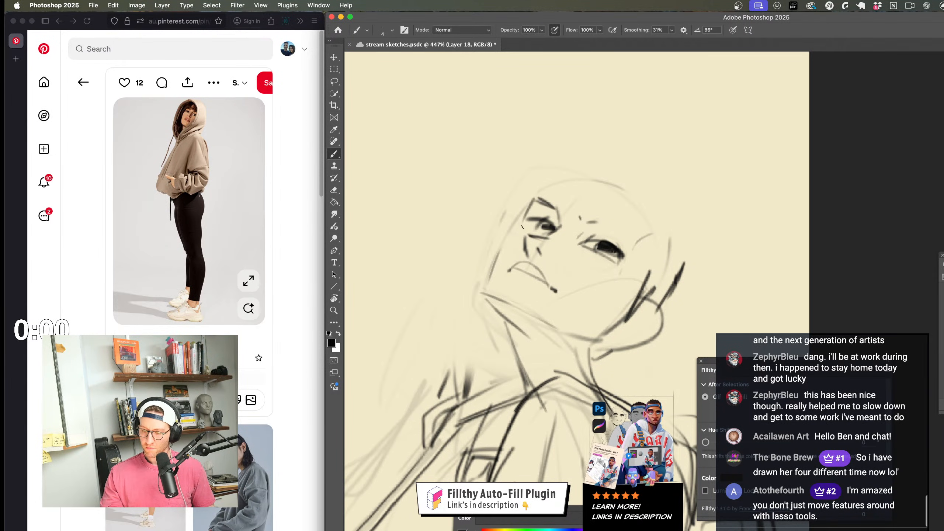
{"action": "left_click_drag", "start_coordinate": [523, 218], "coordinate": [491, 279]}
{"action": "key", "text": "super+z"}
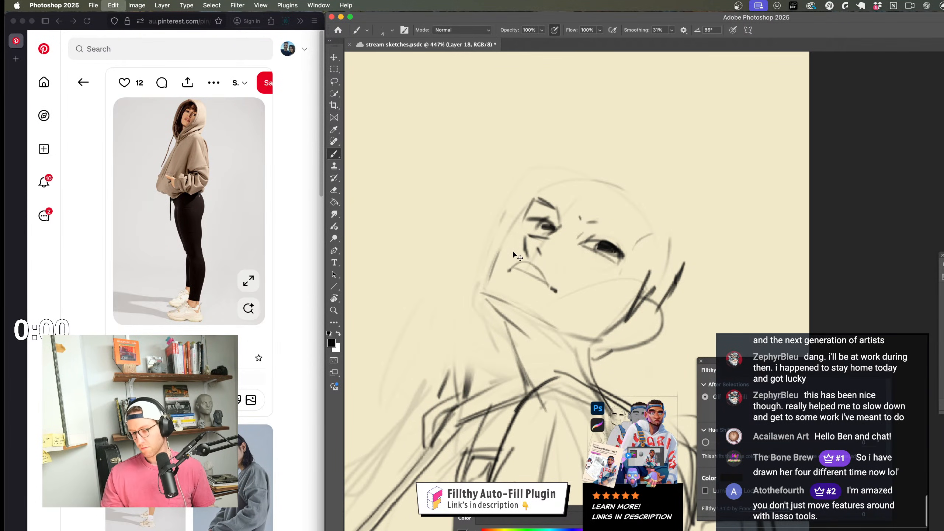
{"action": "left_click_drag", "start_coordinate": [507, 238], "coordinate": [487, 299]}
{"action": "left_click_drag", "start_coordinate": [521, 223], "coordinate": [510, 232]}
{"action": "left_click_drag", "start_coordinate": [606, 316], "coordinate": [558, 314]}
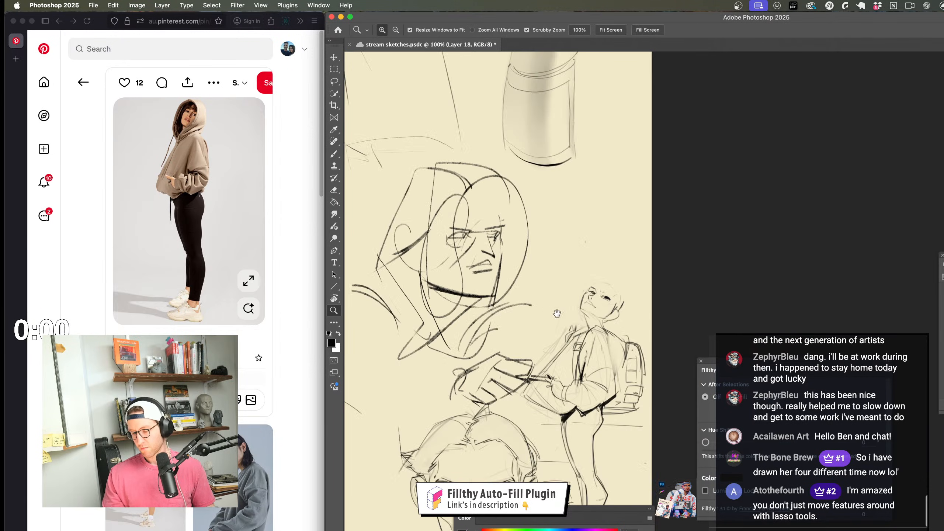
{"action": "left_click_drag", "start_coordinate": [598, 278], "coordinate": [645, 297]}
Step: Erase both drawn eyes back to faint marks
{"action": "key", "text": "e"}
{"action": "mouse_move", "coordinate": [577, 315]}
{"action": "left_mouse_down"}
{"action": "mouse_move", "coordinate": [569, 301]}
{"action": "mouse_move", "coordinate": [519, 285]}
{"action": "mouse_move", "coordinate": [520, 308]}
{"action": "mouse_move", "coordinate": [551, 275]}
{"action": "left_mouse_up"}
{"action": "key", "text": "b"}
{"action": "scroll", "coordinate": [576, 308], "scroll_direction": "up", "scroll_amount": 3}
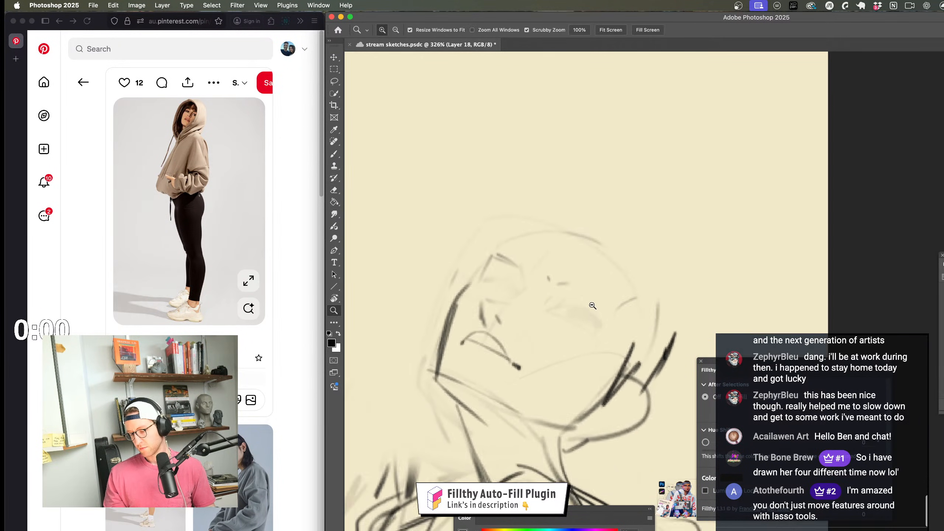
Step: Rotate the view so the head sits more upright and sketch curved eyeball outlines in both eye sockets
{"action": "key", "text": "r"}
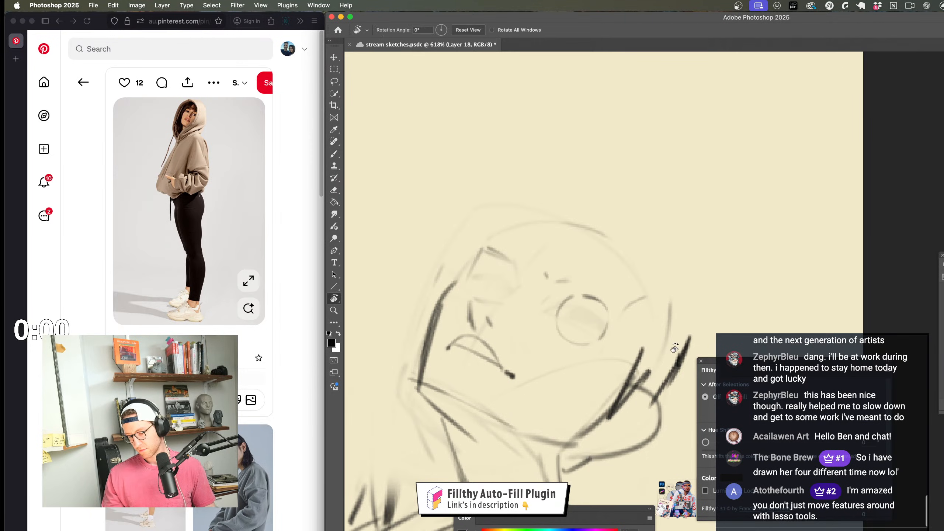
{"action": "left_click_drag", "start_coordinate": [722, 315], "coordinate": [635, 149]}
{"action": "key", "text": "b"}
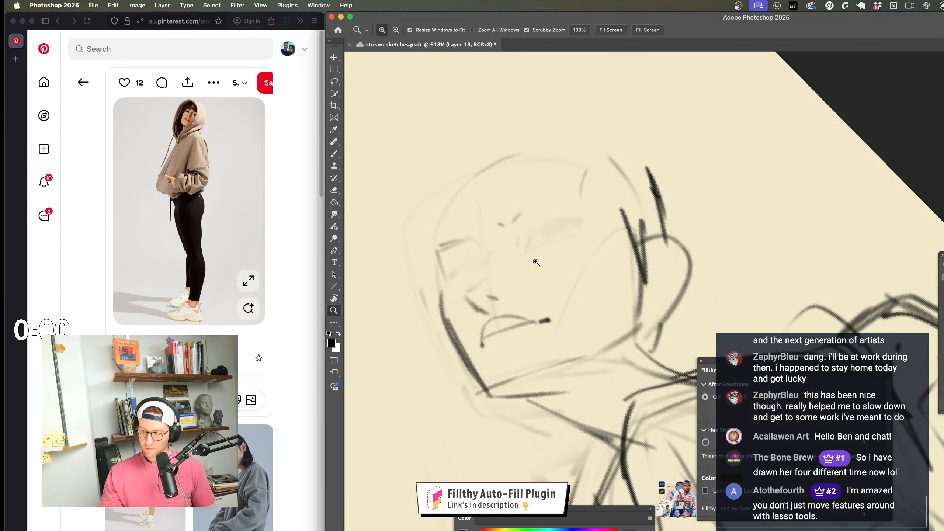
{"action": "scroll", "coordinate": [553, 320], "scroll_direction": "up", "scroll_amount": 2}
{"action": "mouse_move", "coordinate": [427, 244]}
{"action": "left_mouse_down"}
{"action": "mouse_move", "coordinate": [432, 289]}
{"action": "mouse_move", "coordinate": [419, 276]}
{"action": "mouse_move", "coordinate": [441, 295]}
{"action": "left_mouse_up"}
{"action": "key", "text": "super+z"}
{"action": "mouse_move", "coordinate": [536, 204]}
{"action": "left_mouse_down"}
{"action": "mouse_move", "coordinate": [544, 259]}
{"action": "mouse_move", "coordinate": [593, 250]}
{"action": "left_mouse_up"}
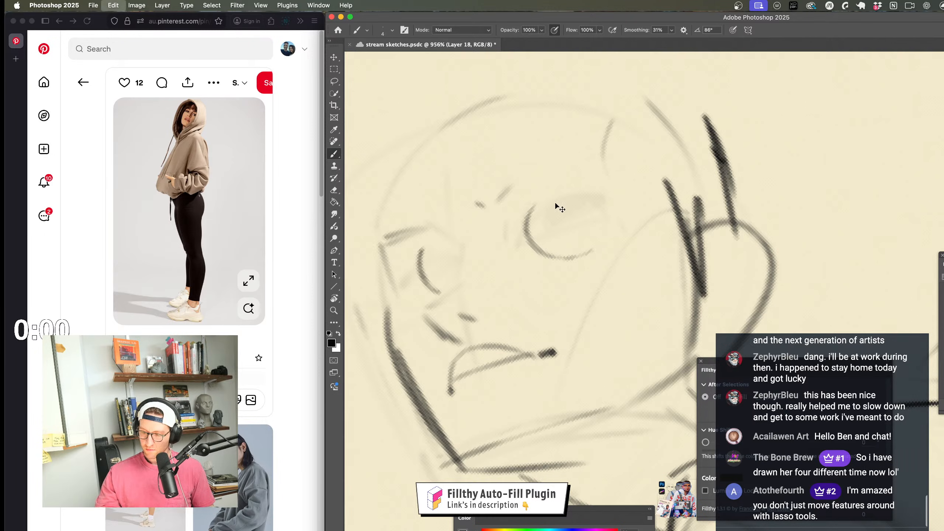
{"action": "left_click_drag", "start_coordinate": [549, 191], "coordinate": [525, 223]}
Step: Try extending the dark stroke above the ear, undo it, and save the document
{"action": "scroll", "coordinate": [572, 180], "scroll_direction": "down", "scroll_amount": 4}
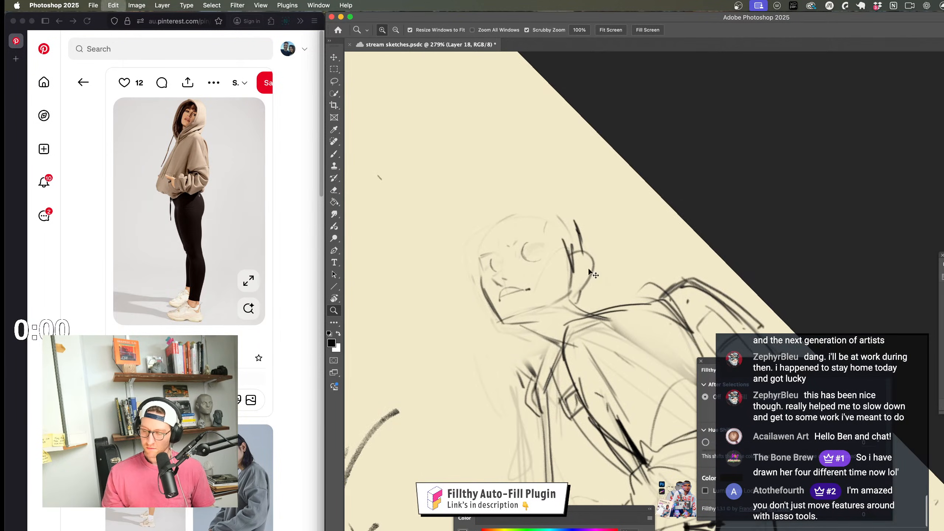
{"action": "scroll", "coordinate": [588, 267], "scroll_direction": "up", "scroll_amount": 2}
{"action": "left_click_drag", "start_coordinate": [586, 192], "coordinate": [604, 239]}
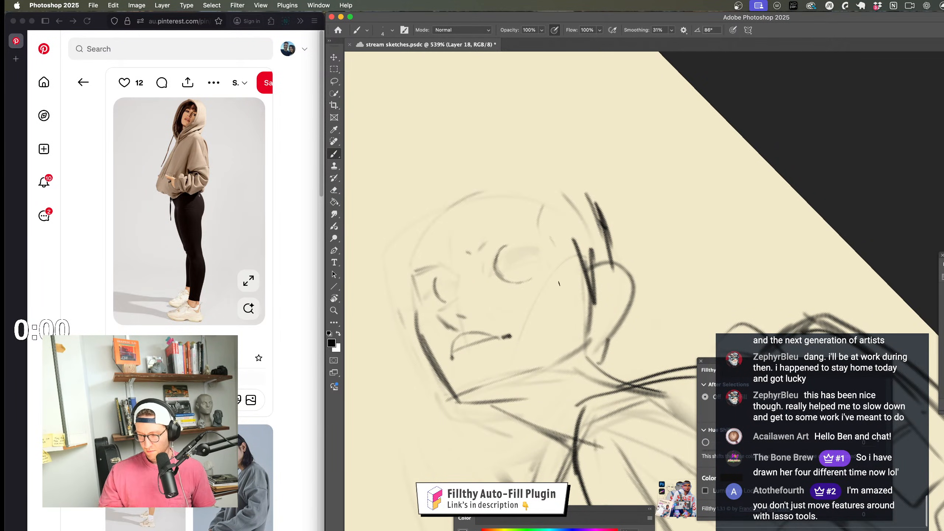
{"action": "key", "text": "super+z"}
{"action": "key", "text": "super+s"}
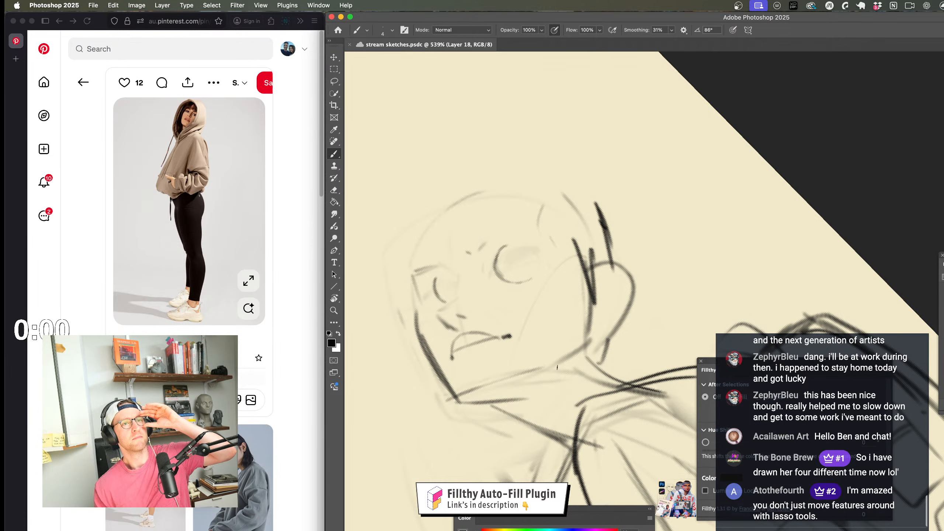
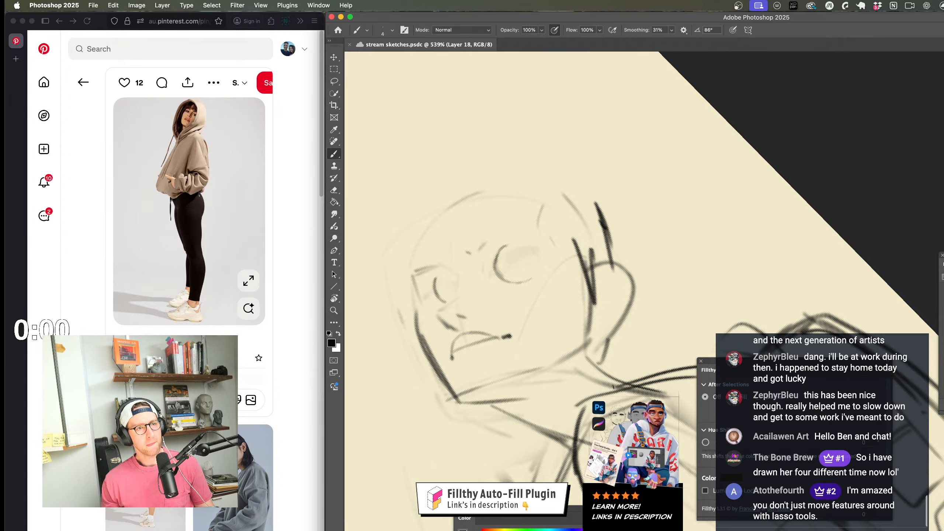
Step: Sketch a circular iris inside the near eyeball and a curved iris arc inside the far one
{"action": "left_click_drag", "start_coordinate": [597, 333], "coordinate": [608, 310]}
{"action": "scroll", "coordinate": [547, 245], "scroll_direction": "up", "scroll_amount": 5}
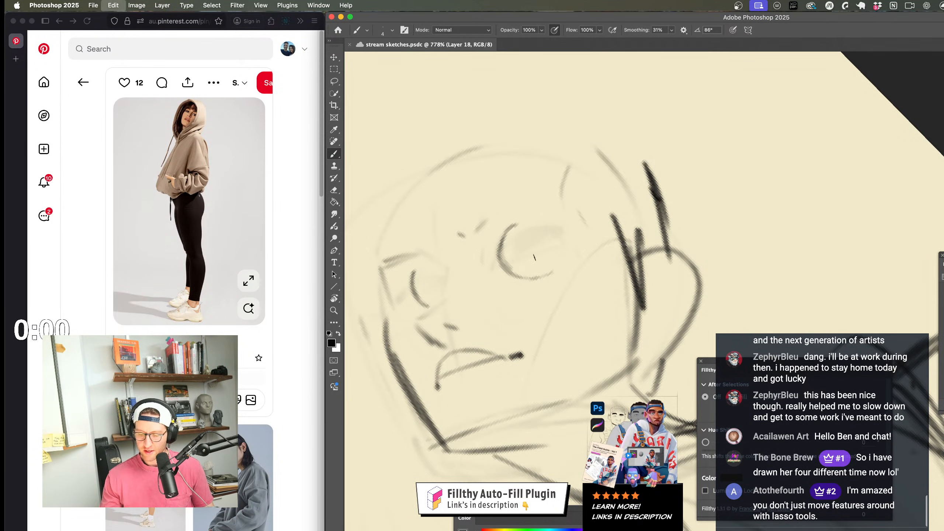
{"action": "mouse_move", "coordinate": [515, 247]}
{"action": "left_mouse_down"}
{"action": "mouse_move", "coordinate": [537, 230]}
{"action": "mouse_move", "coordinate": [539, 249]}
{"action": "mouse_move", "coordinate": [554, 238]}
{"action": "left_mouse_up"}
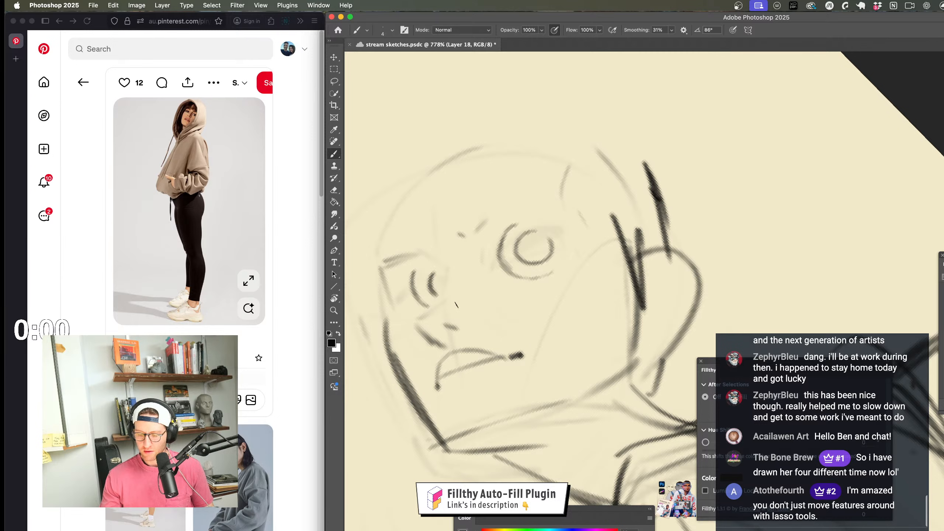
{"action": "scroll", "coordinate": [478, 272], "scroll_direction": "down", "scroll_amount": 10}
{"action": "scroll", "coordinate": [657, 400], "scroll_direction": "up", "scroll_amount": 3}
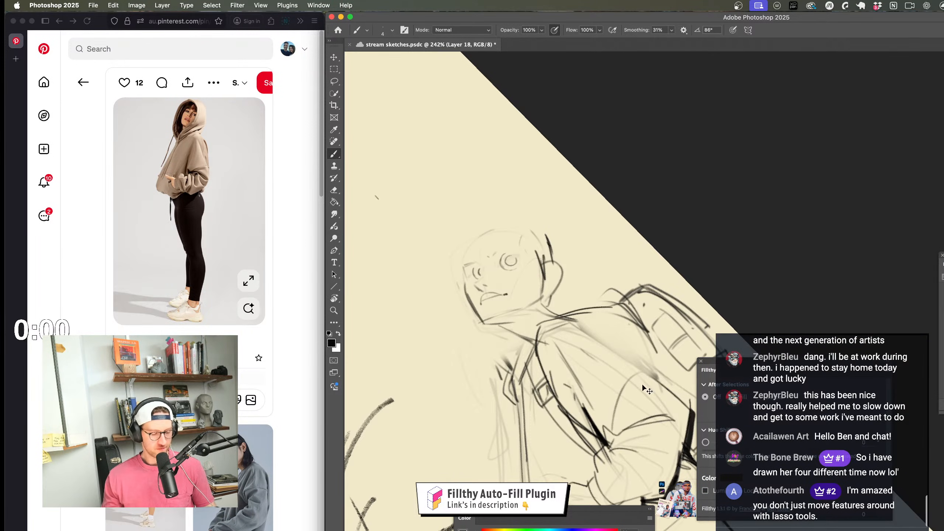
Step: Return the canvas to its unrotated, unmirrored view and redraw the jaw's underside and the front neck line more firmly
{"action": "key", "text": "r"}
{"action": "left_click_drag", "start_coordinate": [647, 390], "coordinate": [820, 215]}
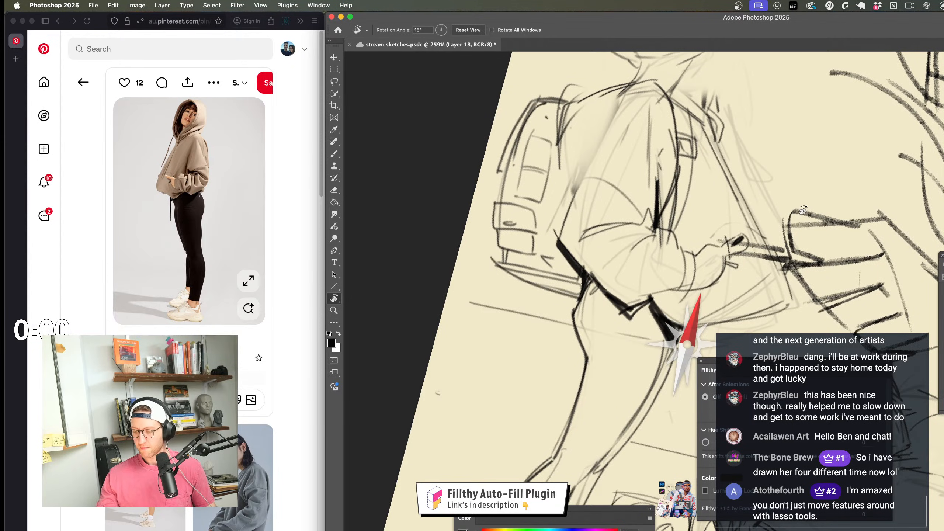
{"action": "key", "text": "Escape"}
{"action": "scroll", "coordinate": [613, 277], "scroll_direction": "down", "scroll_amount": 5}
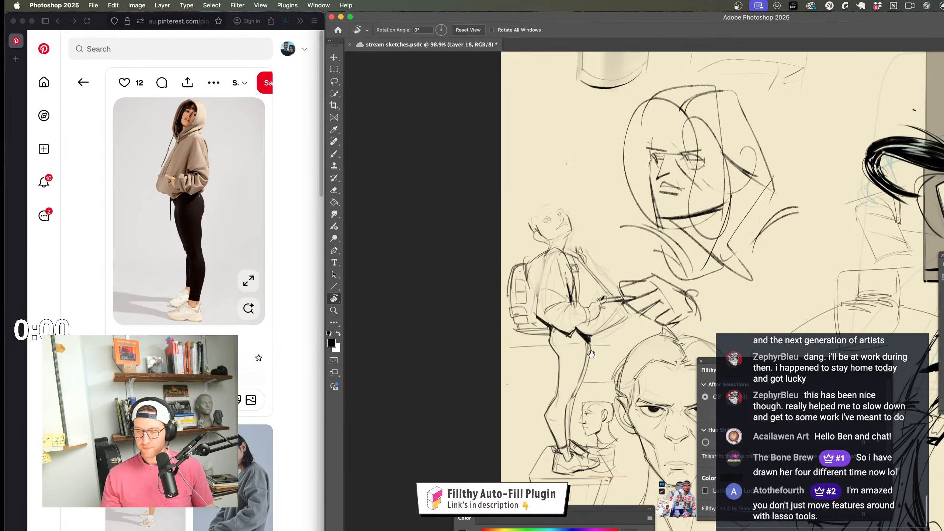
{"action": "key", "text": "z"}
{"action": "scroll", "coordinate": [549, 234], "scroll_direction": "up", "scroll_amount": 10}
{"action": "key", "text": "b"}
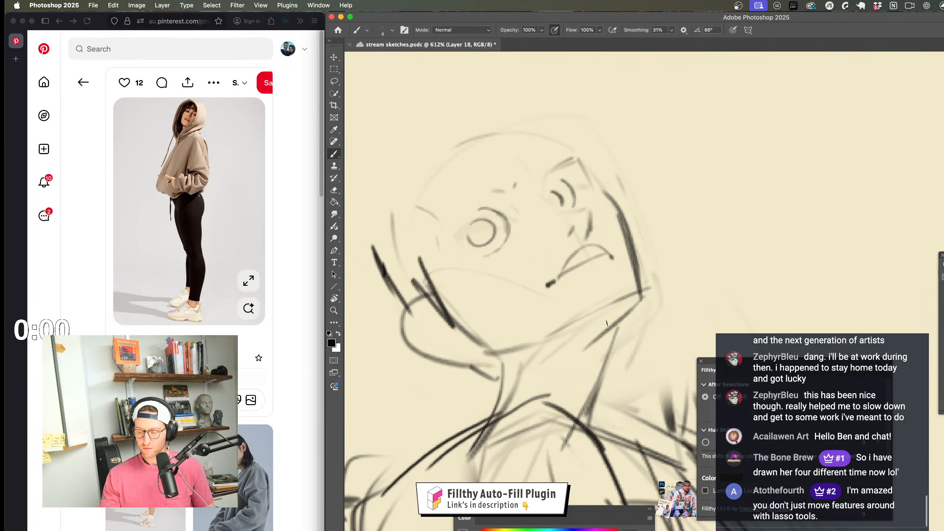
{"action": "left_click_drag", "start_coordinate": [508, 356], "coordinate": [587, 322]}
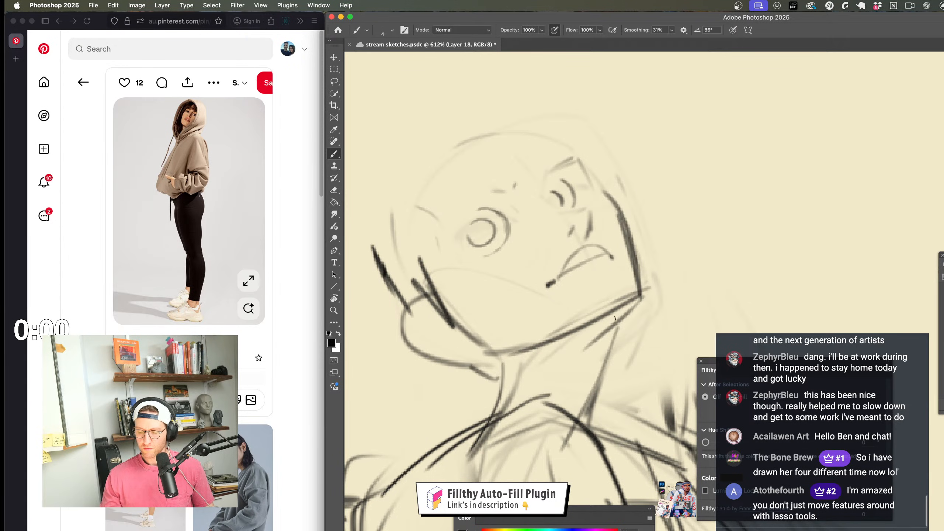
{"action": "mouse_move", "coordinate": [639, 295]}
{"action": "left_mouse_down"}
{"action": "mouse_move", "coordinate": [593, 338]}
{"action": "mouse_move", "coordinate": [570, 432]}
{"action": "left_mouse_up"}
{"action": "left_click_drag", "start_coordinate": [593, 328], "coordinate": [585, 384]}
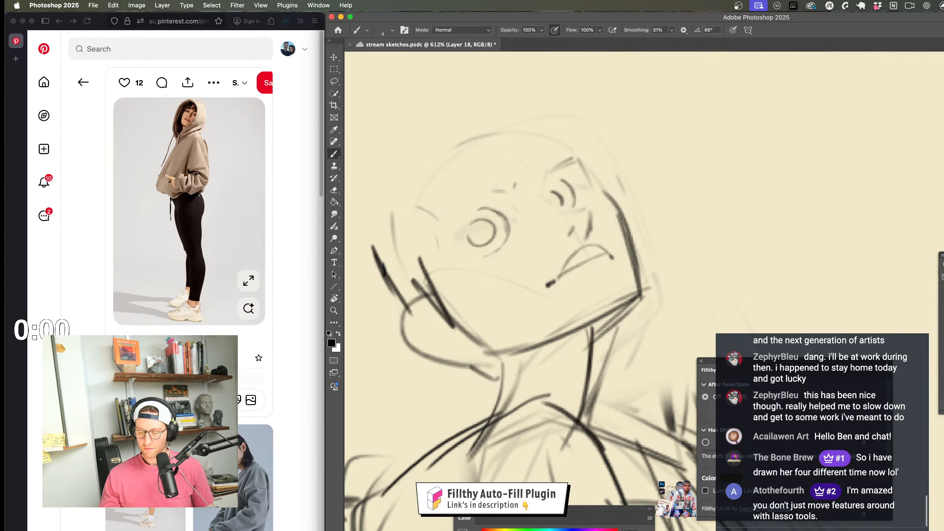
Step: Draw bold upper lid lines across the irises of the near and far eyes, redoing the near lid
{"action": "key", "text": "z"}
{"action": "scroll", "coordinate": [602, 372], "scroll_direction": "down", "scroll_amount": 6}
{"action": "scroll", "coordinate": [551, 244], "scroll_direction": "up", "scroll_amount": 8}
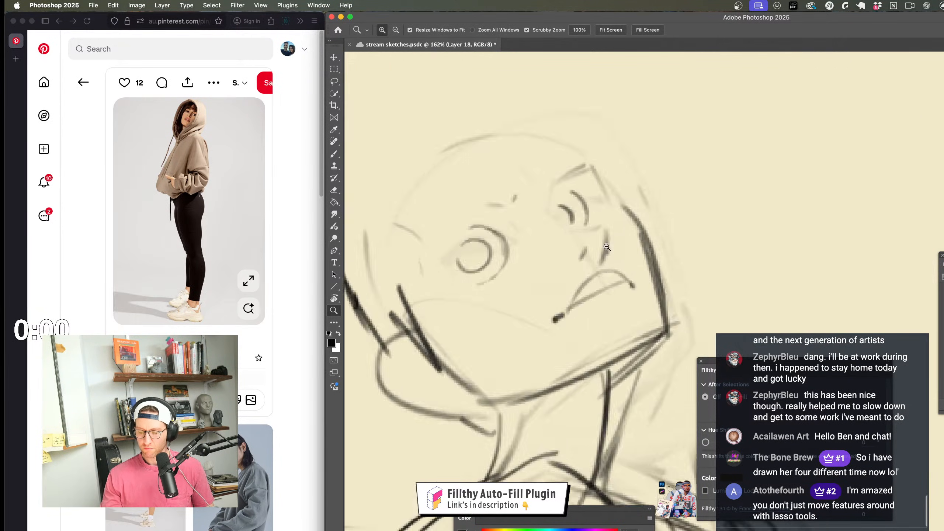
{"action": "key", "text": "b"}
{"action": "mouse_move", "coordinate": [442, 271]}
{"action": "left_mouse_down"}
{"action": "mouse_move", "coordinate": [452, 254]}
{"action": "mouse_move", "coordinate": [514, 223]}
{"action": "left_mouse_up"}
{"action": "scroll", "coordinate": [521, 241], "scroll_direction": "down", "scroll_amount": 4}
{"action": "key", "text": "z"}
{"action": "scroll", "coordinate": [591, 297], "scroll_direction": "up", "scroll_amount": 4}
{"action": "key", "text": "b"}
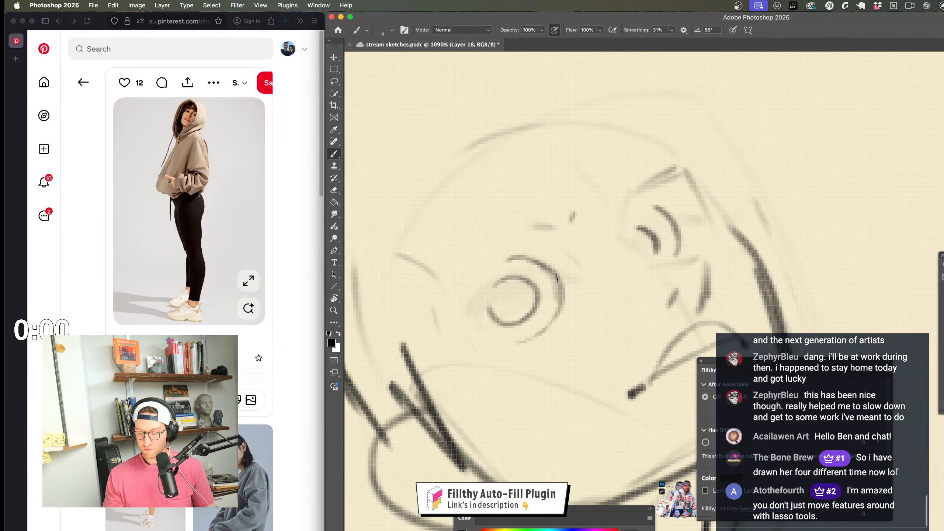
{"action": "left_click_drag", "start_coordinate": [556, 277], "coordinate": [471, 323]}
{"action": "key", "text": "cmd+z"}
{"action": "mouse_move", "coordinate": [559, 276]}
{"action": "left_mouse_down"}
{"action": "mouse_move", "coordinate": [503, 293]}
{"action": "mouse_move", "coordinate": [532, 280]}
{"action": "mouse_move", "coordinate": [459, 327]}
{"action": "left_mouse_up"}
{"action": "left_click_drag", "start_coordinate": [636, 240], "coordinate": [695, 215]}
{"action": "scroll", "coordinate": [669, 238], "scroll_direction": "down", "scroll_amount": 5}
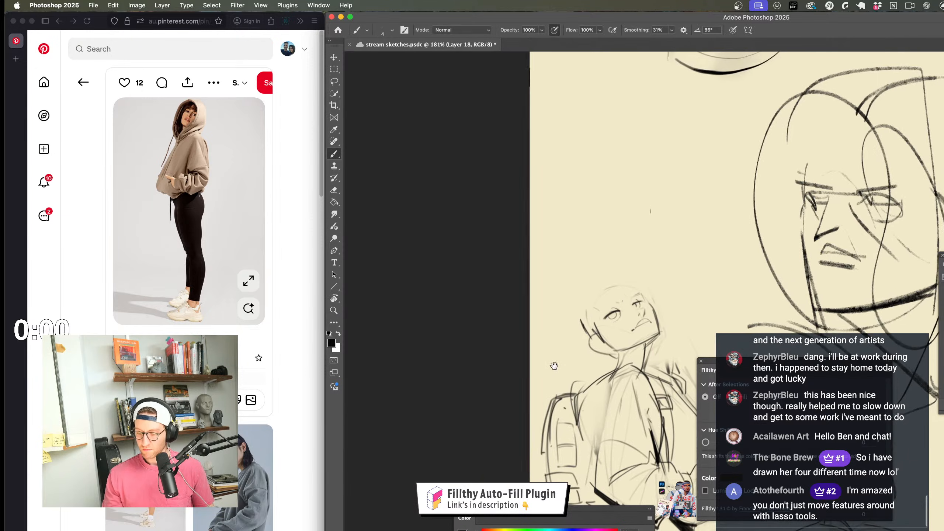
Step: Draw the lower lip line beneath the mouth up to its far corner, redoing the stroke
{"action": "scroll", "coordinate": [661, 252], "scroll_direction": "up", "scroll_amount": 5}
{"action": "scroll", "coordinate": [661, 199], "scroll_direction": "down", "scroll_amount": 5}
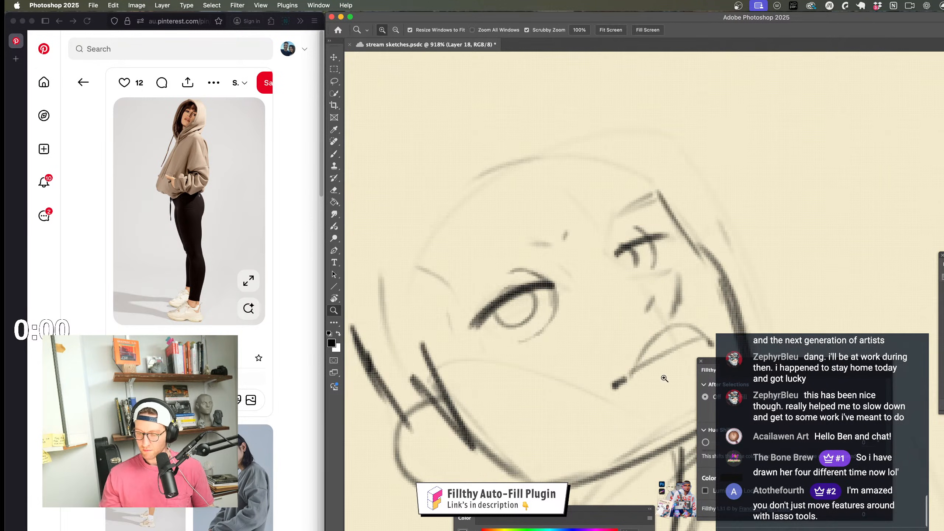
{"action": "scroll", "coordinate": [632, 279], "scroll_direction": "up", "scroll_amount": 3}
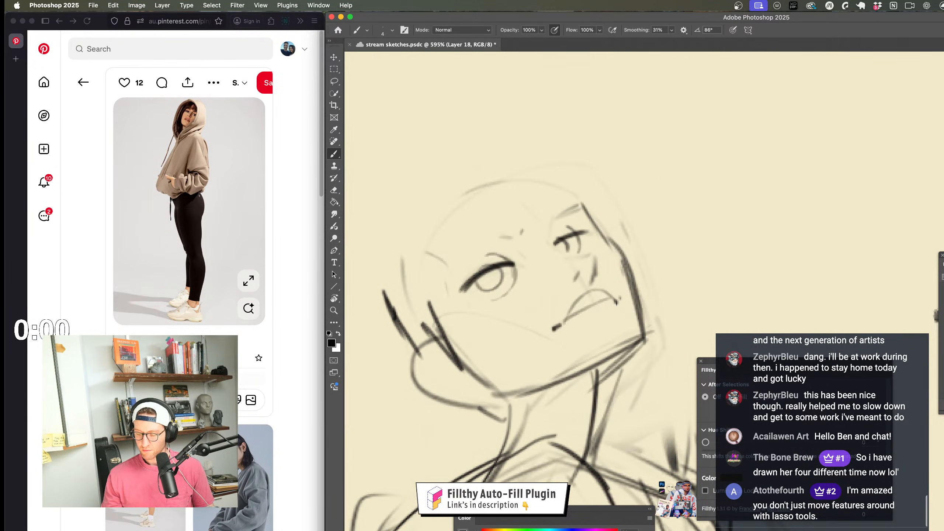
{"action": "left_click_drag", "start_coordinate": [563, 329], "coordinate": [619, 299]}
{"action": "key", "text": "super+z"}
{"action": "left_click_drag", "start_coordinate": [573, 328], "coordinate": [618, 305]}
{"action": "key", "text": "z"}
{"action": "left_click_drag", "start_coordinate": [586, 355], "coordinate": [537, 350]}
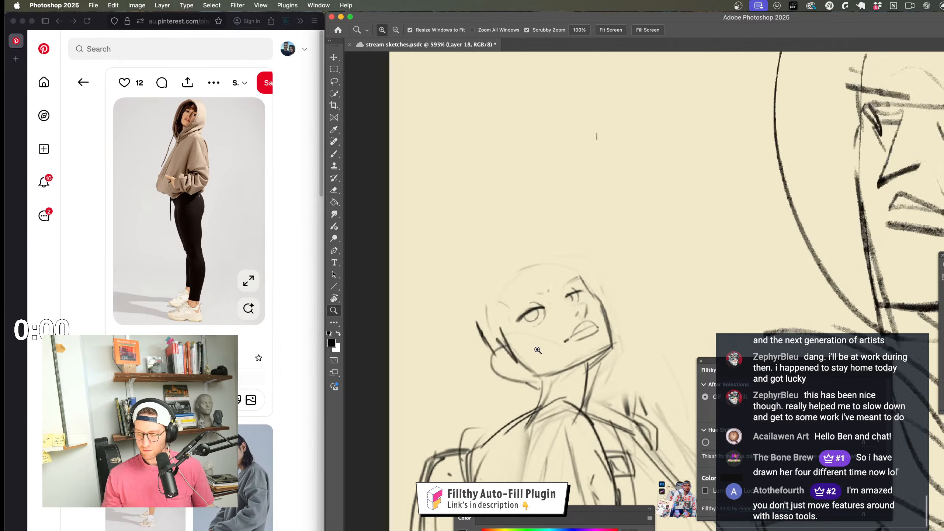
Step: Redraw the line along the side of the nose below the far eye
{"action": "scroll", "coordinate": [538, 350], "scroll_direction": "up", "scroll_amount": 3}
{"action": "key", "text": "b"}
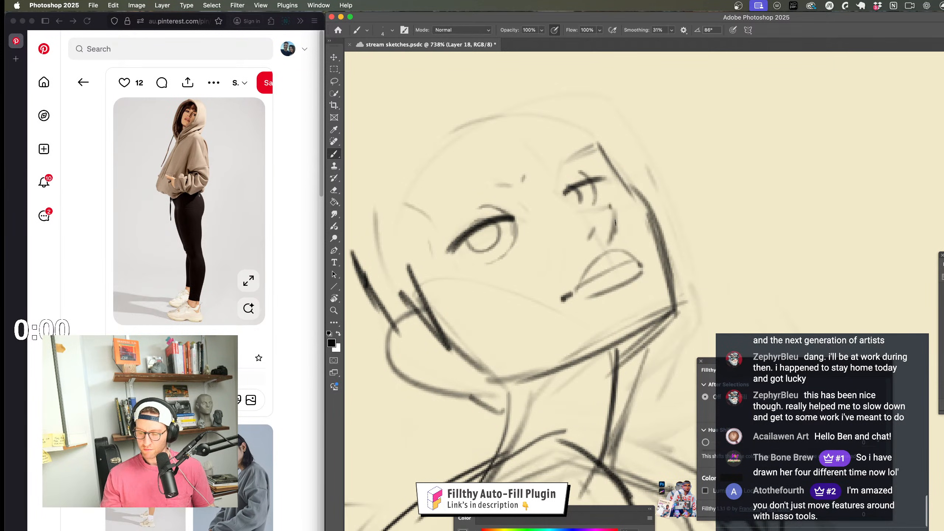
{"action": "mouse_move", "coordinate": [610, 206]}
{"action": "left_mouse_down"}
{"action": "mouse_move", "coordinate": [611, 234]}
{"action": "mouse_move", "coordinate": [593, 255]}
{"action": "left_mouse_up"}
{"action": "key", "text": "z"}
{"action": "scroll", "coordinate": [599, 261], "scroll_direction": "down", "scroll_amount": 5}
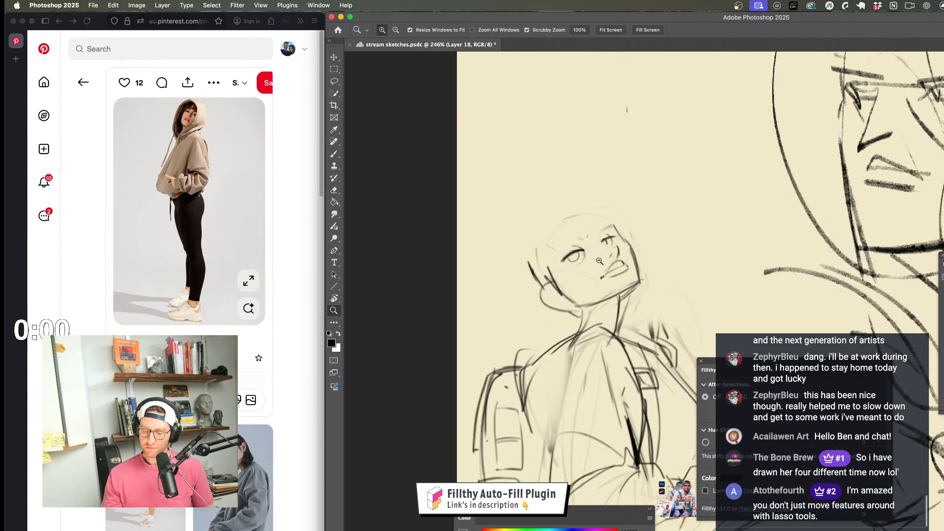
Step: Fill the near eye's iris solid dark and add lower lid lines under both eyes, redoing the near one
{"action": "scroll", "coordinate": [599, 261], "scroll_direction": "up", "scroll_amount": 5}
{"action": "key", "text": "b"}
{"action": "mouse_move", "coordinate": [524, 245]}
{"action": "left_mouse_down"}
{"action": "mouse_move", "coordinate": [553, 257]}
{"action": "mouse_move", "coordinate": [525, 248]}
{"action": "mouse_move", "coordinate": [581, 238]}
{"action": "left_mouse_up"}
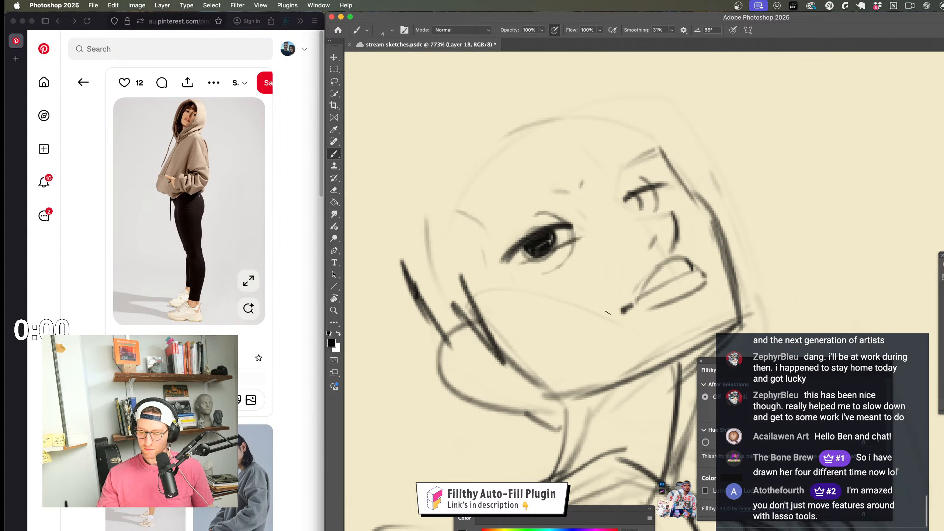
{"action": "key", "text": "super+z"}
{"action": "mouse_move", "coordinate": [506, 266]}
{"action": "left_mouse_down"}
{"action": "mouse_move", "coordinate": [570, 245]}
{"action": "mouse_move", "coordinate": [540, 281]}
{"action": "left_mouse_up"}
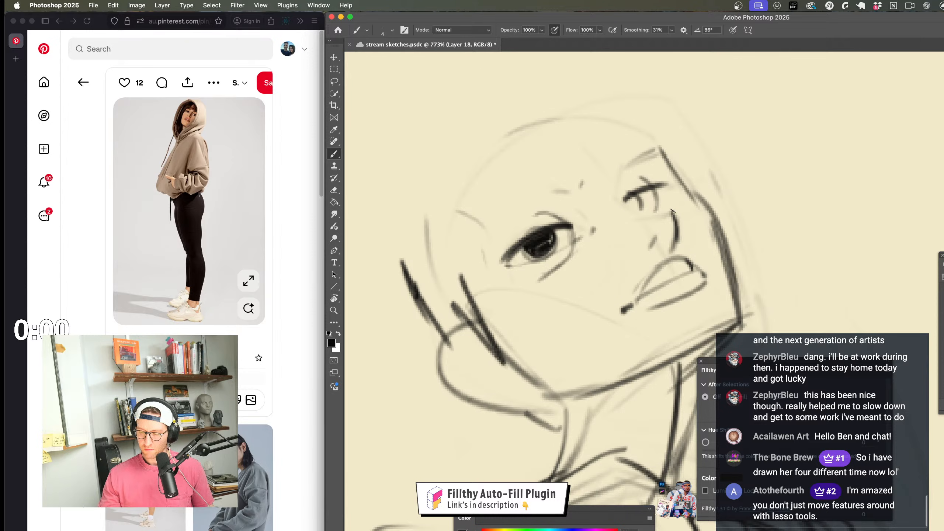
{"action": "left_click_drag", "start_coordinate": [635, 215], "coordinate": [665, 218]}
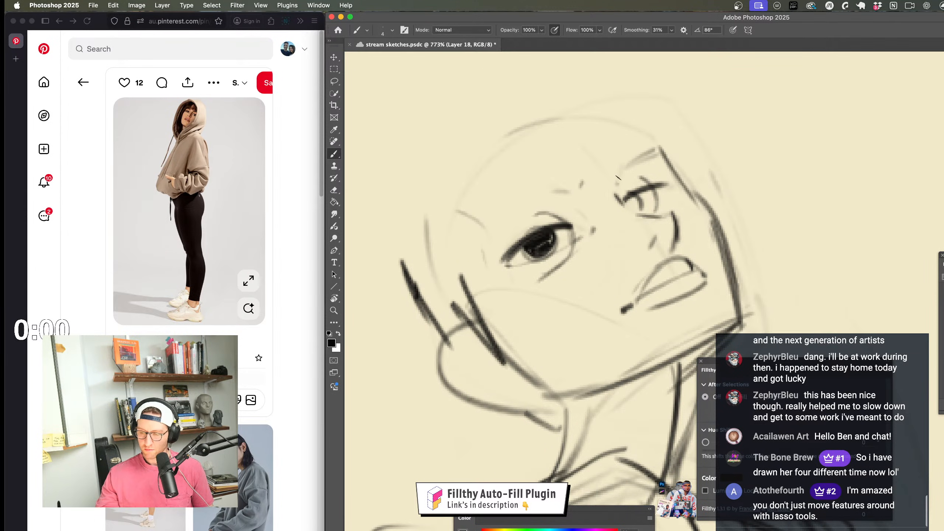
Step: Draw bold, dark eyebrows above both the near and far eyes
{"action": "mouse_move", "coordinate": [613, 175]}
{"action": "left_mouse_down"}
{"action": "mouse_move", "coordinate": [665, 144]}
{"action": "mouse_move", "coordinate": [590, 247]}
{"action": "mouse_move", "coordinate": [479, 286]}
{"action": "left_mouse_up"}
{"action": "key", "text": "h"}
{"action": "left_click_drag", "start_coordinate": [581, 244], "coordinate": [475, 291]}
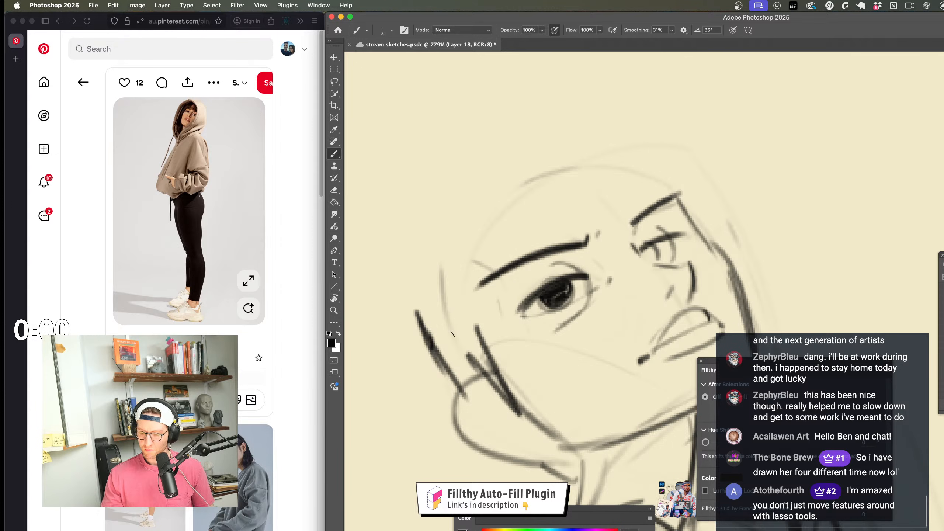
{"action": "key", "text": "super+space"}
{"action": "mouse_move", "coordinate": [564, 329]}
{"action": "left_mouse_down"}
{"action": "mouse_move", "coordinate": [519, 314]}
{"action": "mouse_move", "coordinate": [528, 221]}
{"action": "mouse_move", "coordinate": [538, 323]}
{"action": "mouse_move", "coordinate": [517, 327]}
{"action": "left_mouse_up"}
{"action": "key", "text": "super+space"}
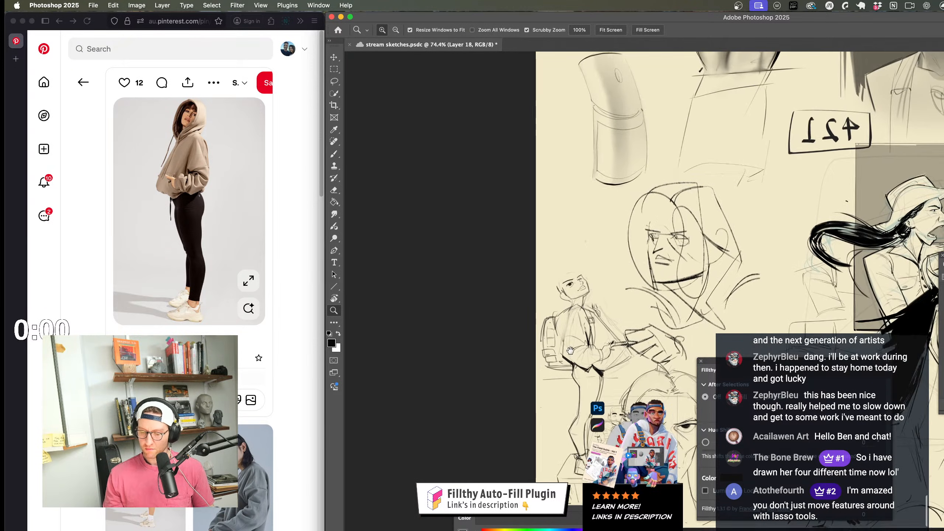
Step: Erase the near eye's solid iris and redraw the eye with a slanted upper lid and open iris outline
{"action": "left_click_drag", "start_coordinate": [627, 383], "coordinate": [680, 378]}
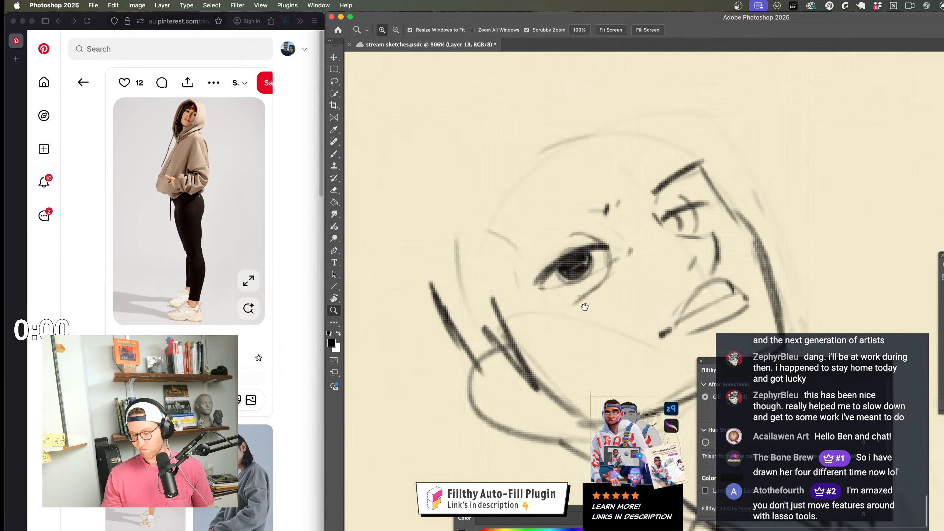
{"action": "key", "text": "e"}
{"action": "mouse_move", "coordinate": [528, 277]}
{"action": "left_mouse_down"}
{"action": "mouse_move", "coordinate": [519, 282]}
{"action": "mouse_move", "coordinate": [553, 255]}
{"action": "left_mouse_up"}
{"action": "key", "text": "b"}
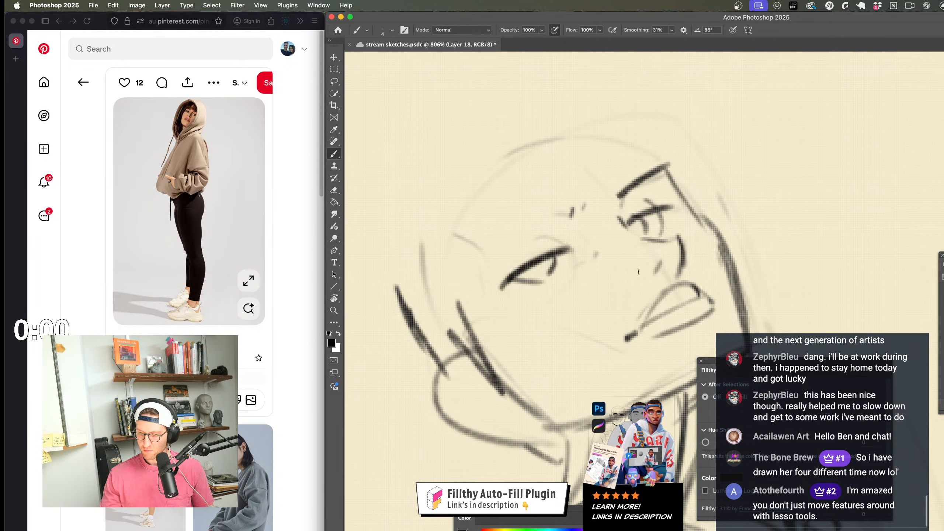
Step: Mirror and tilt the canvas view, erase the near eye, and redraw it with a flat, dark upper lid
{"action": "key", "text": "super+space"}
{"action": "left_click_drag", "start_coordinate": [576, 344], "coordinate": [567, 346]}
{"action": "key", "text": "super+shift+h"}
{"action": "left_click_drag", "start_coordinate": [607, 372], "coordinate": [572, 371]}
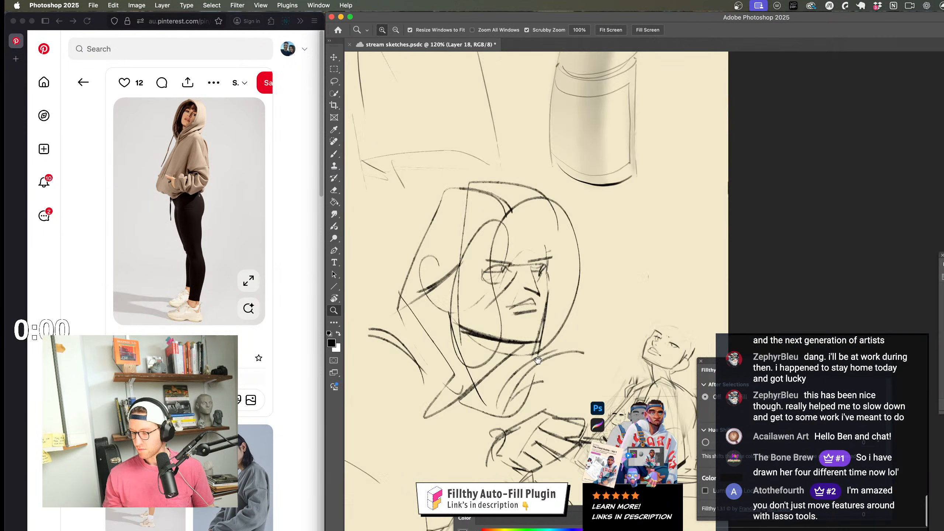
{"action": "left_click_drag", "start_coordinate": [688, 428], "coordinate": [607, 365]}
{"action": "key", "text": "super+space"}
{"action": "left_click_drag", "start_coordinate": [552, 254], "coordinate": [572, 267]}
{"action": "key", "text": "r"}
{"action": "left_click_drag", "start_coordinate": [697, 257], "coordinate": [621, 214]}
{"action": "key", "text": "super+space"}
{"action": "left_click_drag", "start_coordinate": [520, 341], "coordinate": [535, 346]}
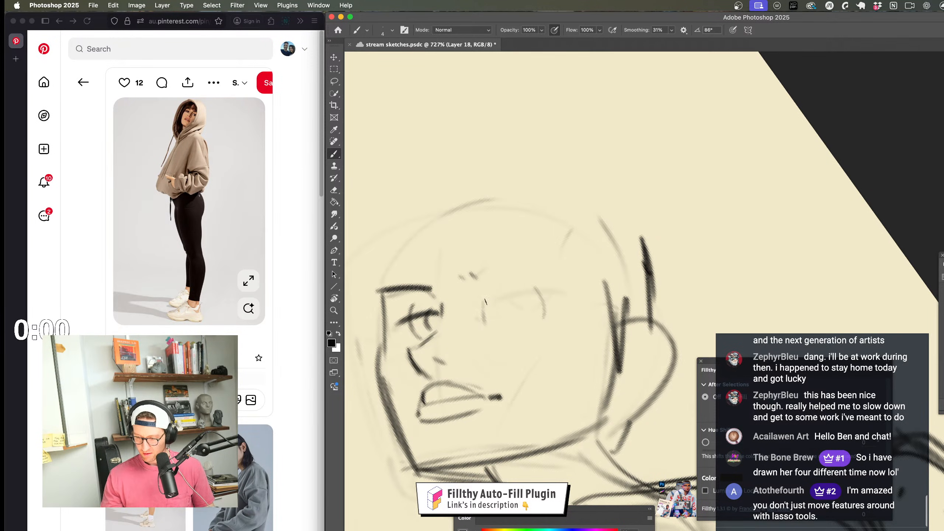
{"action": "left_click_drag", "start_coordinate": [483, 304], "coordinate": [536, 293]}
Step: Move the ear farther back from the face and erase the heavy sideburn strokes in front of it
{"action": "key", "text": "super+space"}
{"action": "left_click_drag", "start_coordinate": [531, 346], "coordinate": [496, 346]}
{"action": "key", "text": "space"}
{"action": "left_click_drag", "start_coordinate": [588, 340], "coordinate": [550, 298]}
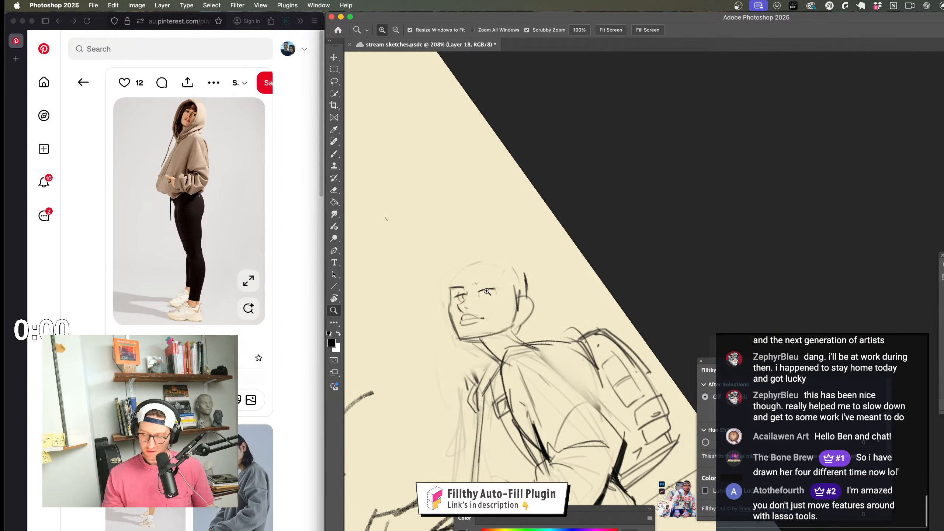
{"action": "mouse_move", "coordinate": [486, 292]}
{"action": "left_mouse_down"}
{"action": "mouse_move", "coordinate": [539, 281]}
{"action": "mouse_move", "coordinate": [520, 290]}
{"action": "left_mouse_up"}
{"action": "left_click", "coordinate": [336, 82]}
{"action": "key", "text": "super+d"}
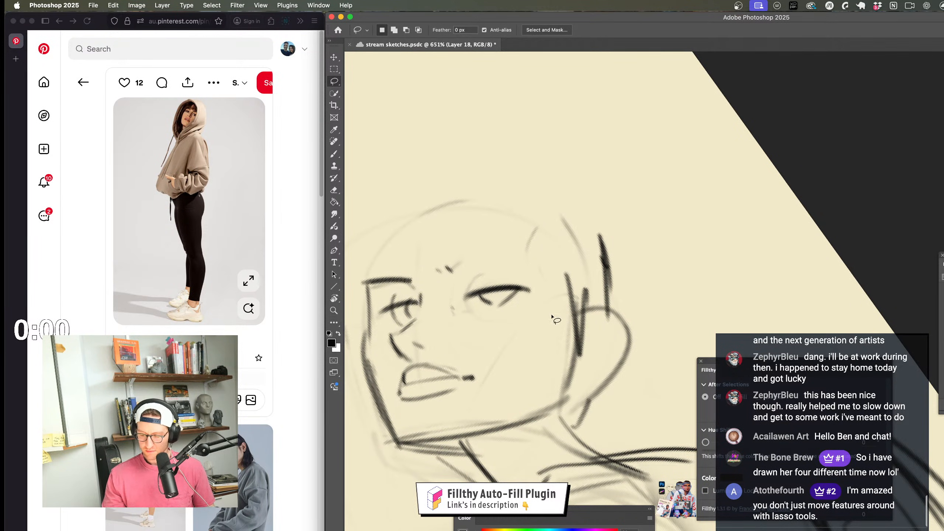
{"action": "mouse_move", "coordinate": [548, 319]}
{"action": "left_mouse_down"}
{"action": "mouse_move", "coordinate": [459, 320]}
{"action": "mouse_move", "coordinate": [586, 327]}
{"action": "left_mouse_up"}
{"action": "key", "text": "e"}
{"action": "mouse_move", "coordinate": [561, 288]}
{"action": "left_mouse_down"}
{"action": "mouse_move", "coordinate": [558, 338]}
{"action": "mouse_move", "coordinate": [577, 315]}
{"action": "mouse_move", "coordinate": [561, 351]}
{"action": "mouse_move", "coordinate": [620, 327]}
{"action": "left_mouse_up"}
{"action": "key", "text": "b"}
{"action": "key", "text": "z"}
{"action": "key", "text": "e"}
{"action": "left_click_drag", "start_coordinate": [578, 342], "coordinate": [571, 383]}
{"action": "key", "text": "b"}
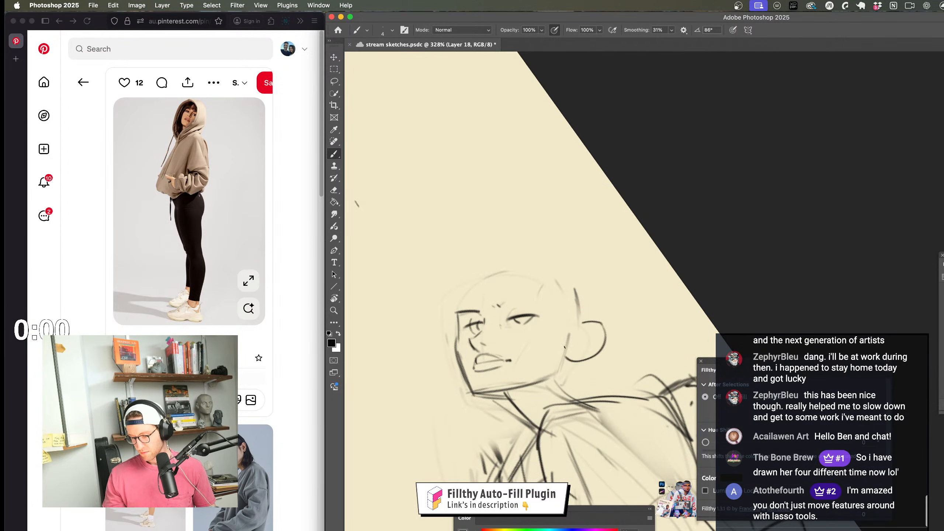
Step: Fill the irises of the near and far eyes with solid dark strokes
{"action": "key", "text": "z"}
{"action": "mouse_move", "coordinate": [599, 327]}
{"action": "left_mouse_down"}
{"action": "mouse_move", "coordinate": [551, 328]}
{"action": "mouse_move", "coordinate": [624, 337]}
{"action": "mouse_move", "coordinate": [597, 372]}
{"action": "mouse_move", "coordinate": [609, 271]}
{"action": "mouse_move", "coordinate": [643, 267]}
{"action": "left_mouse_up"}
{"action": "key", "text": "b"}
{"action": "key", "text": "z"}
{"action": "key", "text": "b"}
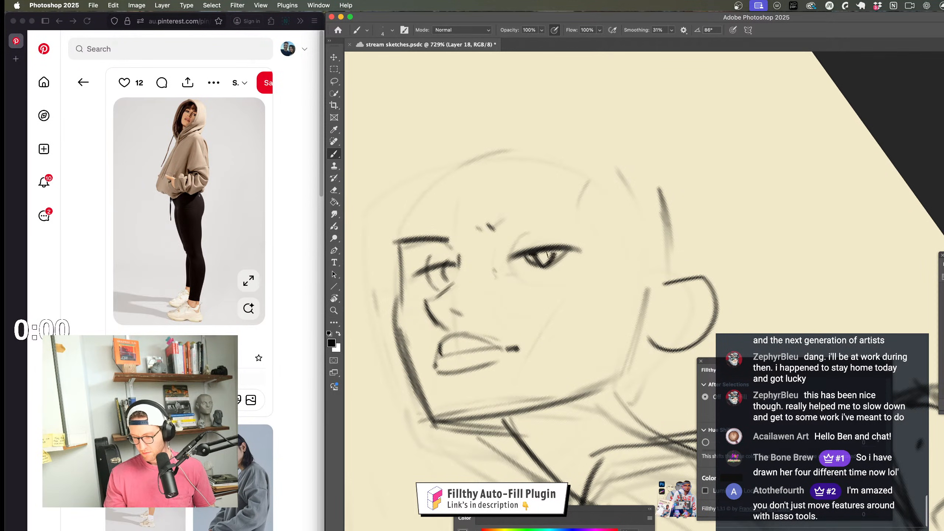
{"action": "key", "text": "z"}
{"action": "mouse_move", "coordinate": [544, 258]}
{"action": "left_mouse_down"}
{"action": "mouse_move", "coordinate": [515, 262]}
{"action": "mouse_move", "coordinate": [520, 305]}
{"action": "mouse_move", "coordinate": [476, 318]}
{"action": "left_mouse_up"}
{"action": "key", "text": "b"}
{"action": "key", "text": "z"}
{"action": "key", "text": "b"}
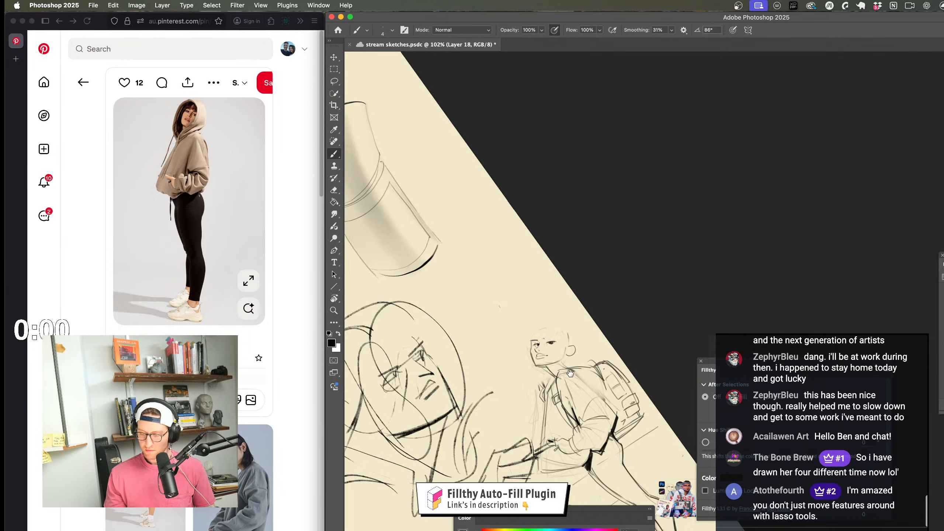
Step: Draw a bold near eyebrow slanting down toward the bridge of the nose
{"action": "key", "text": "z"}
{"action": "left_click_drag", "start_coordinate": [546, 332], "coordinate": [610, 338]}
{"action": "key", "text": "b"}
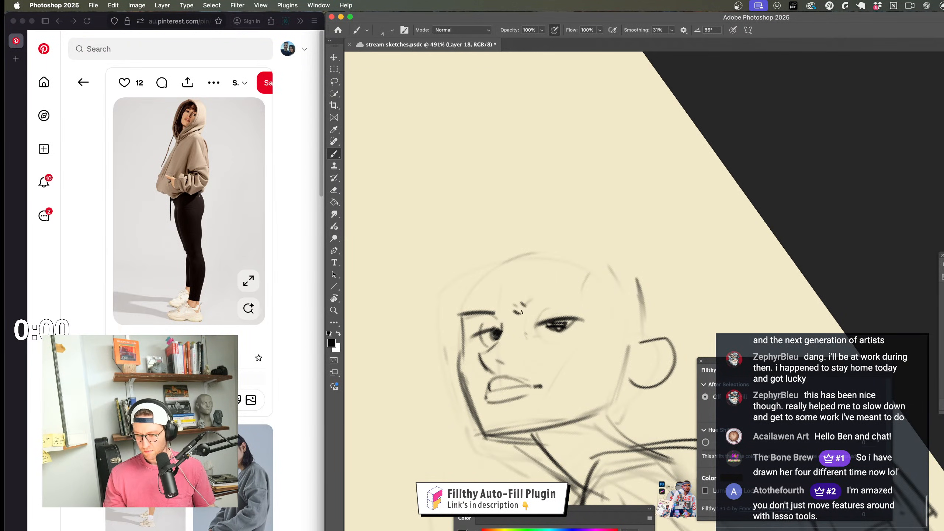
{"action": "left_click_drag", "start_coordinate": [519, 315], "coordinate": [573, 292]}
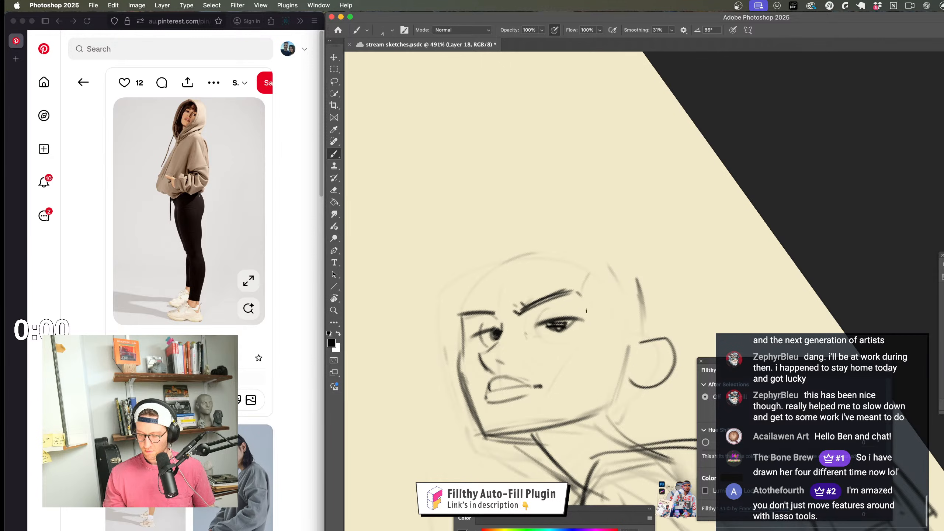
Step: Outline the skull from the forehead over to the back of the head and add the inner ear curve
{"action": "mouse_move", "coordinate": [648, 319]}
{"action": "left_mouse_down"}
{"action": "mouse_move", "coordinate": [559, 256]}
{"action": "mouse_move", "coordinate": [474, 294]}
{"action": "left_mouse_up"}
{"action": "mouse_move", "coordinate": [588, 255]}
{"action": "left_mouse_down"}
{"action": "mouse_move", "coordinate": [461, 304]}
{"action": "mouse_move", "coordinate": [533, 261]}
{"action": "left_mouse_up"}
{"action": "mouse_move", "coordinate": [628, 333]}
{"action": "left_mouse_down"}
{"action": "mouse_move", "coordinate": [584, 329]}
{"action": "mouse_move", "coordinate": [632, 306]}
{"action": "mouse_move", "coordinate": [656, 308]}
{"action": "mouse_move", "coordinate": [619, 339]}
{"action": "left_mouse_up"}
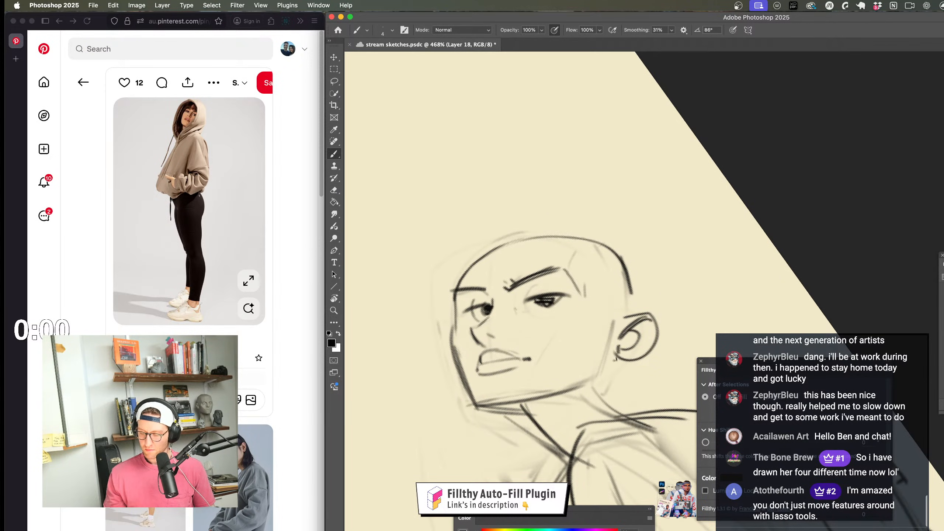
Step: Return the canvas view to upright and examine how the redrawn head sits on the whole figure
{"action": "mouse_move", "coordinate": [664, 313]}
{"action": "left_mouse_down"}
{"action": "mouse_move", "coordinate": [573, 320]}
{"action": "mouse_move", "coordinate": [501, 360]}
{"action": "mouse_move", "coordinate": [542, 359]}
{"action": "mouse_move", "coordinate": [542, 383]}
{"action": "left_mouse_up"}
{"action": "key", "text": "r"}
{"action": "left_click_drag", "start_coordinate": [585, 227], "coordinate": [535, 286]}
{"action": "left_click_drag", "start_coordinate": [535, 286], "coordinate": [561, 300]}
{"action": "key", "text": "z"}
{"action": "left_click_drag", "start_coordinate": [533, 347], "coordinate": [555, 344]}
{"action": "left_click_drag", "start_coordinate": [563, 293], "coordinate": [547, 317]}
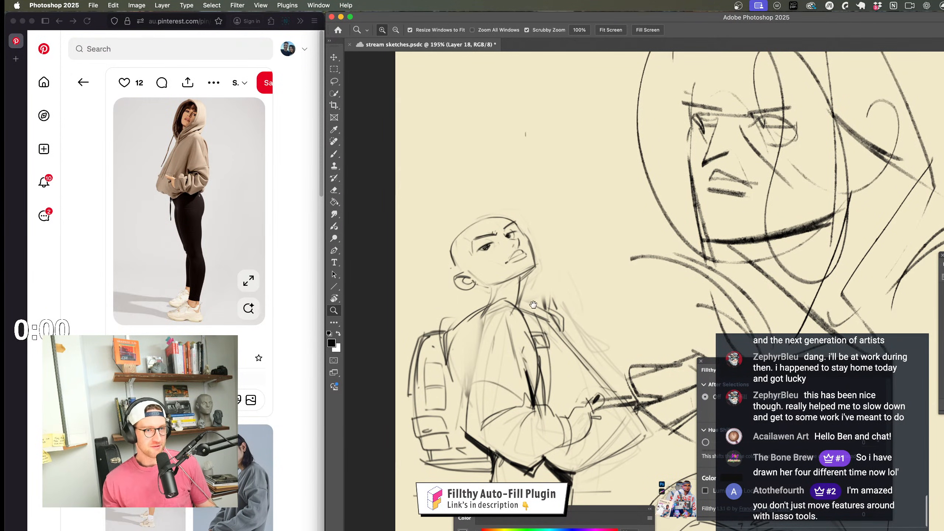
{"action": "left_click_drag", "start_coordinate": [531, 368], "coordinate": [532, 338]}
{"action": "left_click_drag", "start_coordinate": [538, 345], "coordinate": [529, 372]}
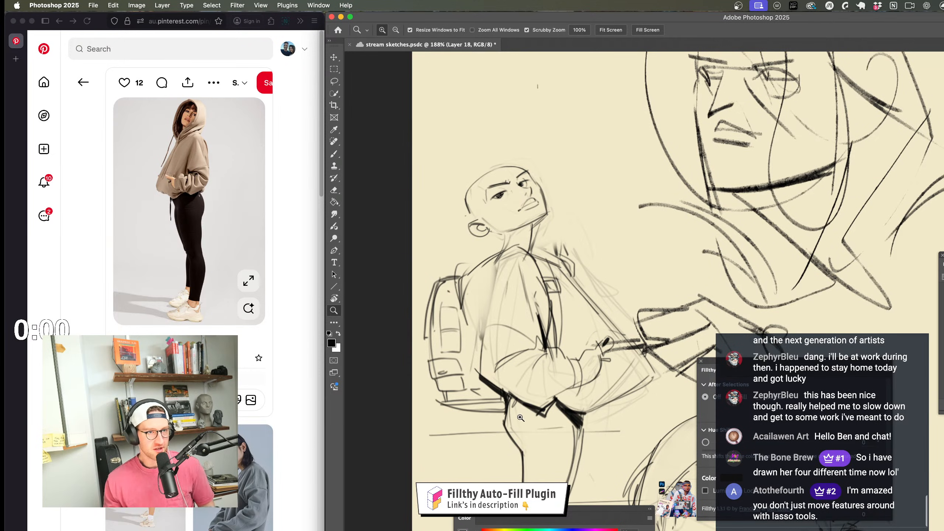
Step: Darken the far side of the nose and add short strokes for its underside and near nostril
{"action": "left_click_drag", "start_coordinate": [541, 393], "coordinate": [542, 306]}
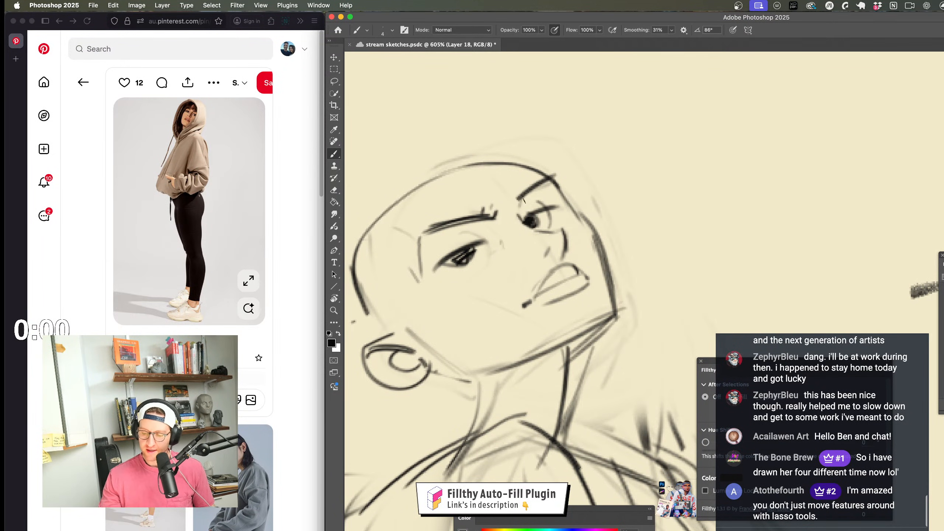
{"action": "scroll", "coordinate": [520, 290], "scroll_direction": "right", "scroll_amount": 2}
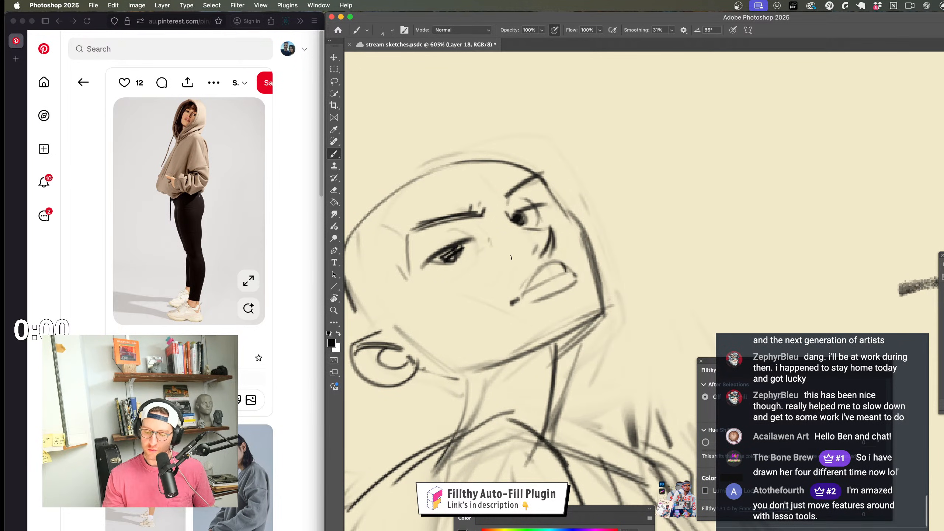
{"action": "key", "text": "z"}
{"action": "left_click_drag", "start_coordinate": [524, 260], "coordinate": [485, 305]}
{"action": "scroll", "coordinate": [528, 276], "scroll_direction": "up", "scroll_amount": 5}
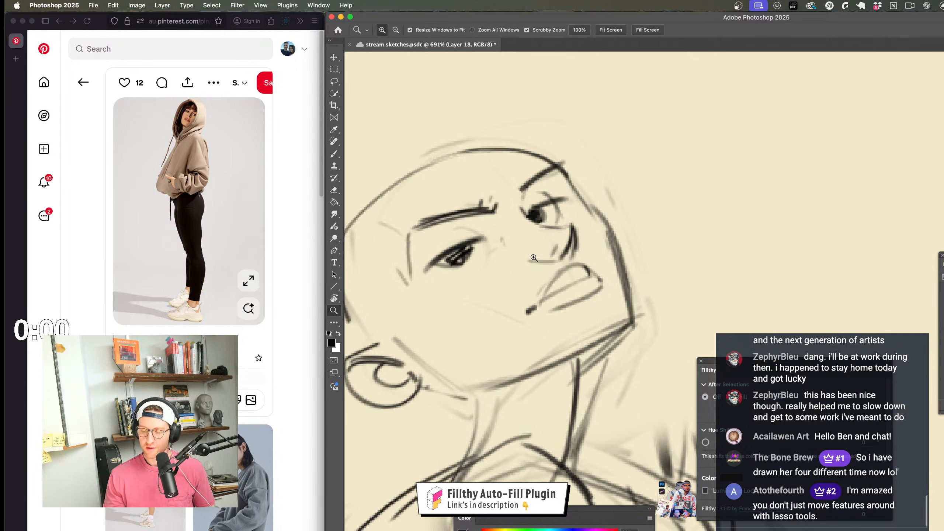
{"action": "key", "text": "b"}
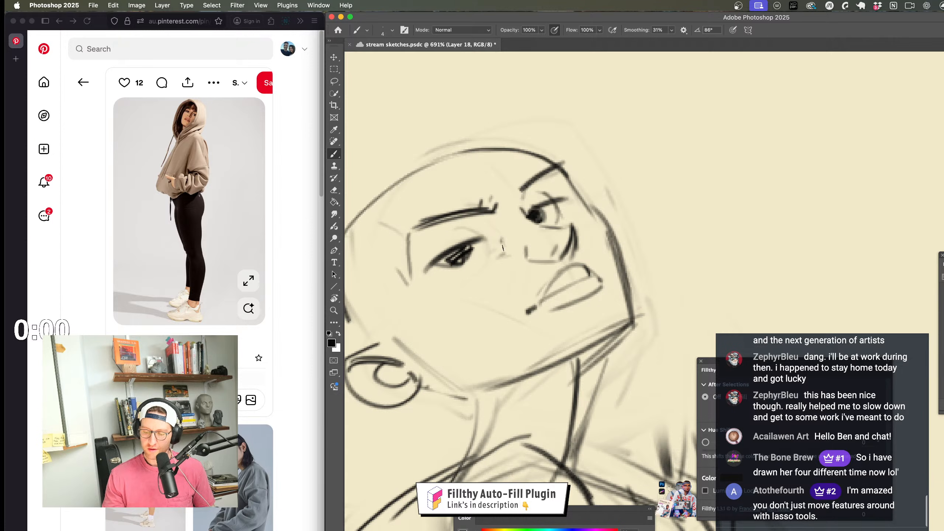
{"action": "key", "text": "z"}
{"action": "scroll", "coordinate": [520, 268], "scroll_direction": "down", "scroll_amount": 5}
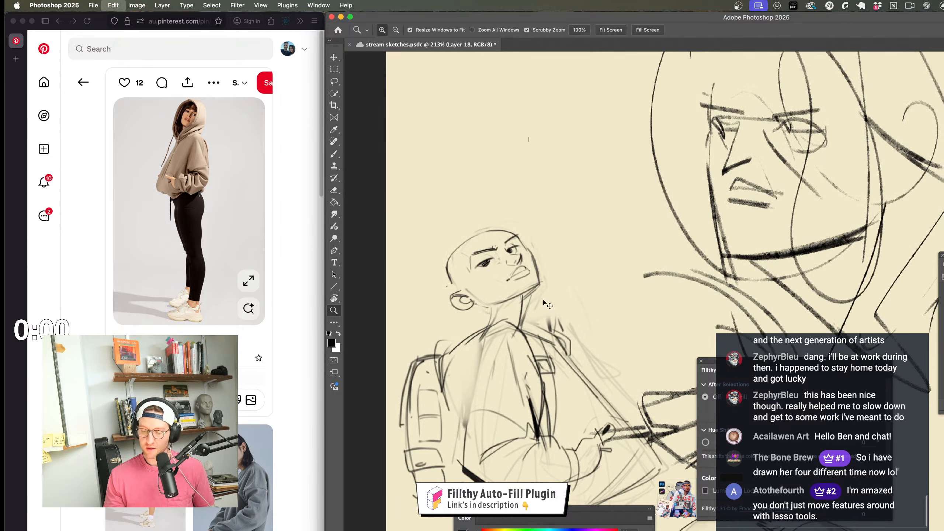
Step: Erase the full lips and replace them with a single slanted mouth line
{"action": "scroll", "coordinate": [520, 270], "scroll_direction": "up", "scroll_amount": 4}
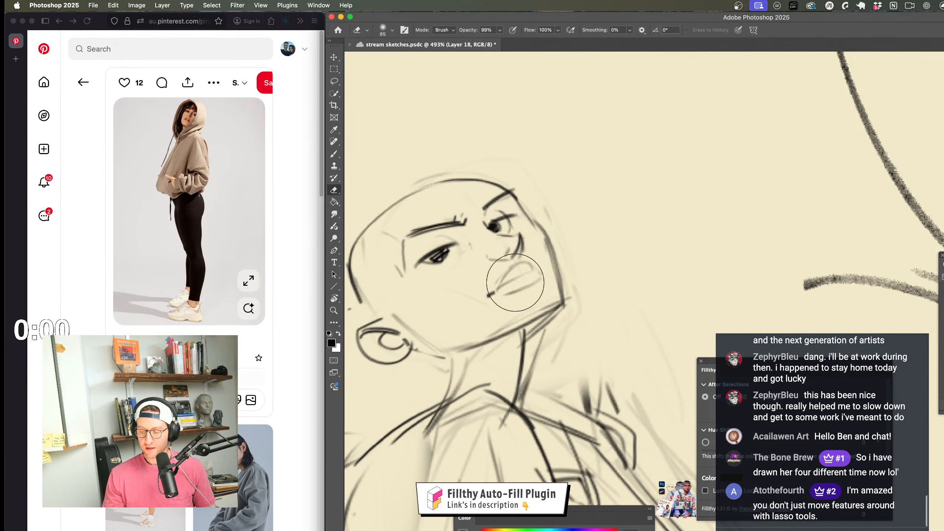
{"action": "key", "text": "b"}
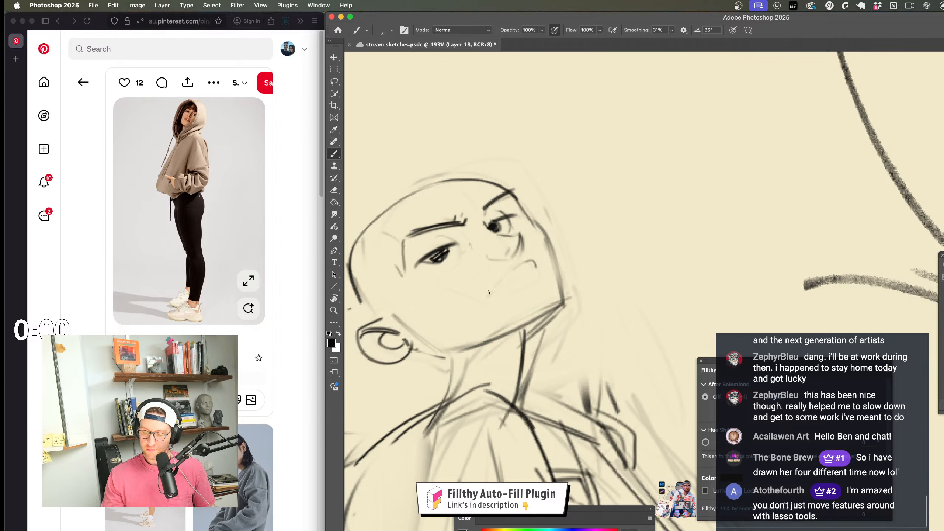
{"action": "key", "text": "z"}
{"action": "scroll", "coordinate": [473, 297], "scroll_direction": "down", "scroll_amount": 5}
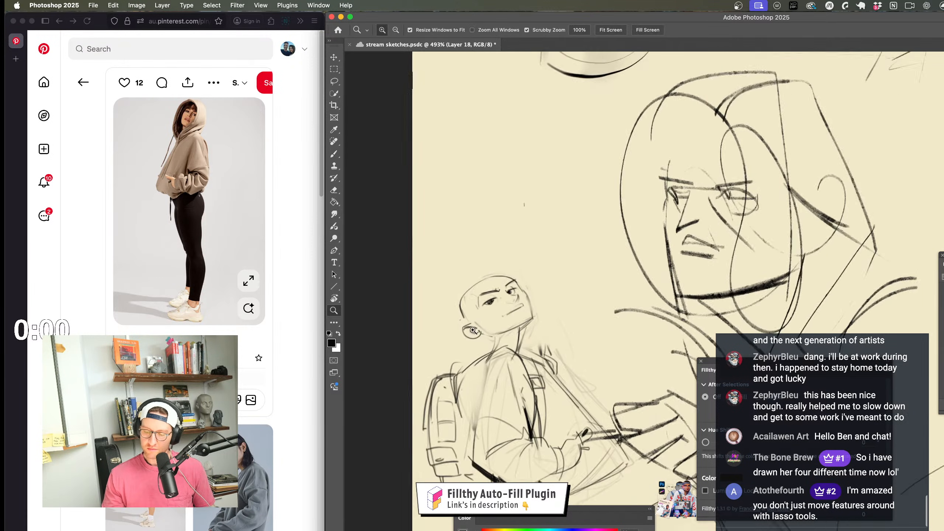
Step: Tilt the view to level the face and erase both eyes back to faint guides, keeping the eyebrows
{"action": "scroll", "coordinate": [547, 306], "scroll_direction": "up", "scroll_amount": 3}
{"action": "scroll", "coordinate": [547, 306], "scroll_direction": "down", "scroll_amount": 5}
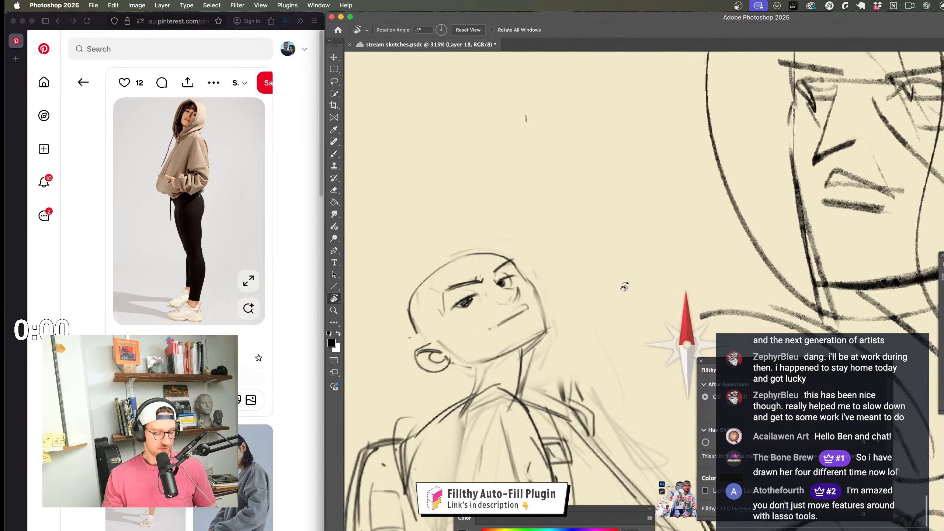
{"action": "scroll", "coordinate": [569, 335], "scroll_direction": "down", "scroll_amount": 3}
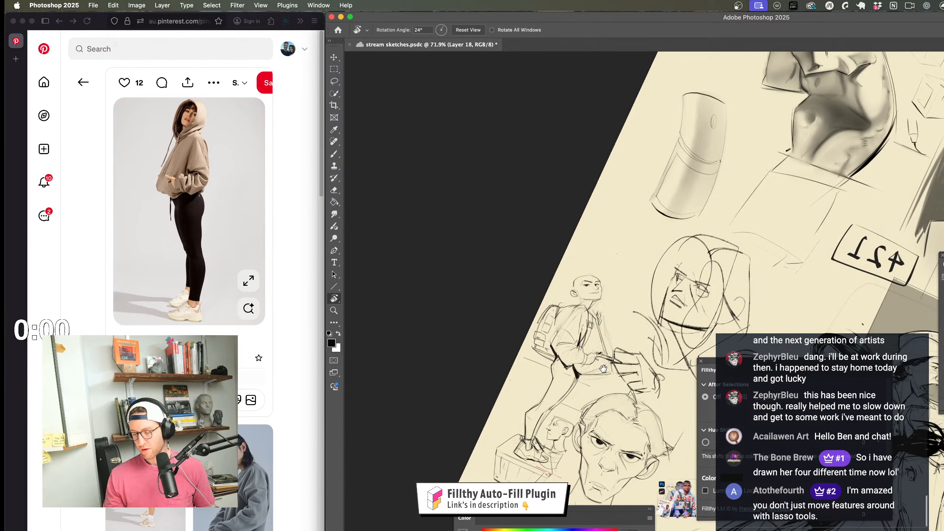
{"action": "scroll", "coordinate": [579, 285], "scroll_direction": "up", "scroll_amount": 6}
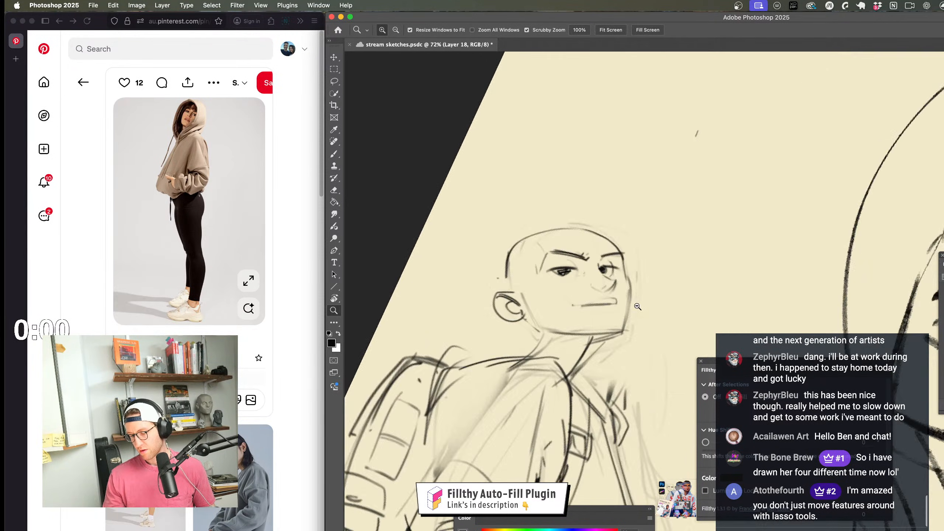
{"action": "key", "text": "e"}
{"action": "mouse_move", "coordinate": [555, 257]}
{"action": "left_mouse_down"}
{"action": "mouse_move", "coordinate": [540, 272]}
{"action": "mouse_move", "coordinate": [580, 258]}
{"action": "mouse_move", "coordinate": [624, 268]}
{"action": "left_mouse_up"}
{"action": "key", "text": "b"}
{"action": "scroll", "coordinate": [548, 245], "scroll_direction": "up", "scroll_amount": 2}
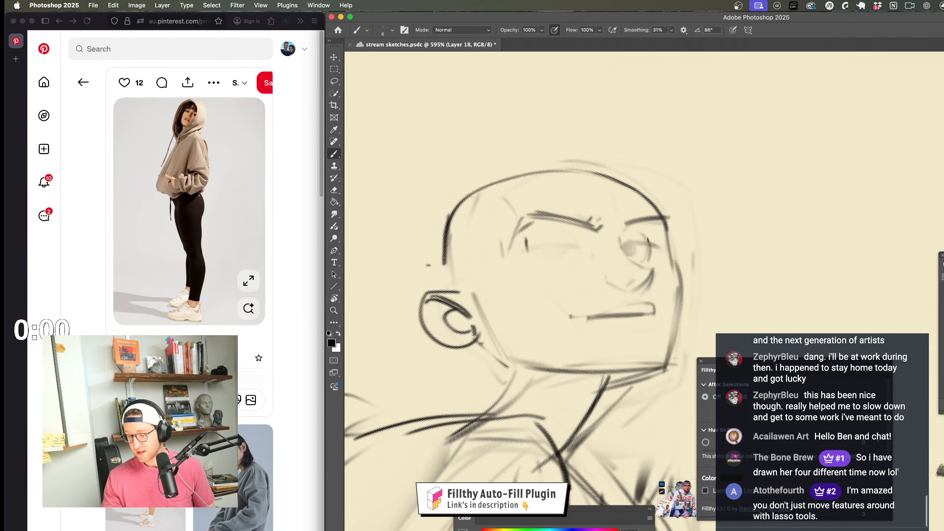
Step: Draw an arched upper lip above the mouth line and a light lower lip curve, darkening the near mouth corner
{"action": "scroll", "coordinate": [648, 239], "scroll_direction": "down", "scroll_amount": 5}
{"action": "scroll", "coordinate": [638, 325], "scroll_direction": "up", "scroll_amount": 6}
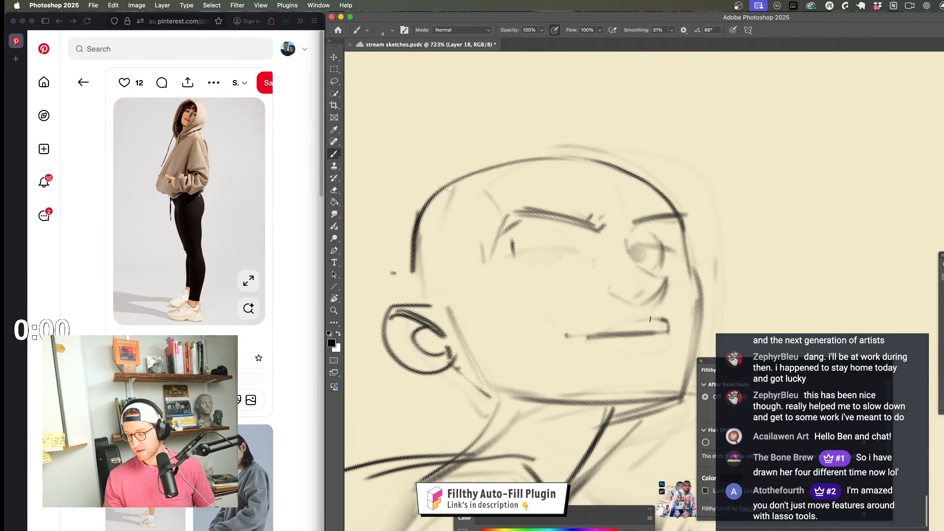
{"action": "left_click_drag", "start_coordinate": [650, 318], "coordinate": [601, 335]}
{"action": "left_click_drag", "start_coordinate": [664, 344], "coordinate": [655, 364]}
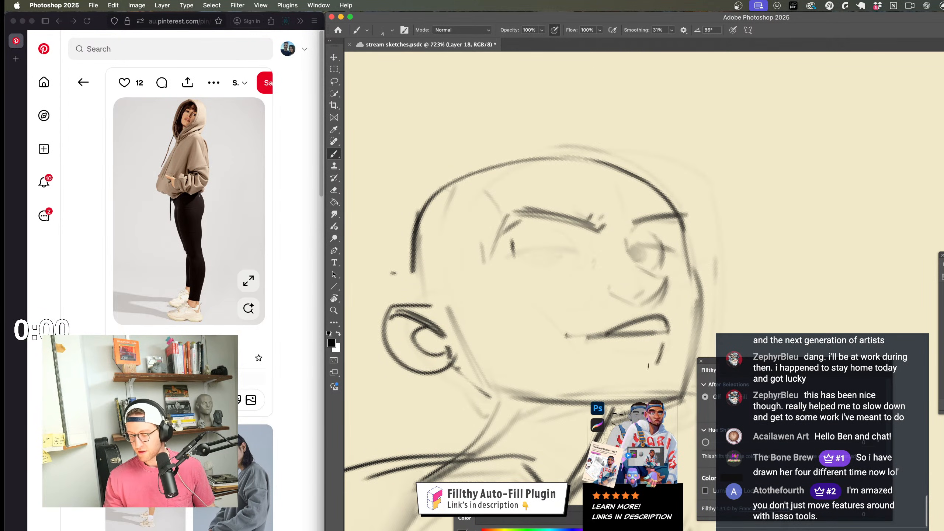
{"action": "scroll", "coordinate": [648, 366], "scroll_direction": "down", "scroll_amount": 5}
{"action": "scroll", "coordinate": [632, 368], "scroll_direction": "up", "scroll_amount": 6}
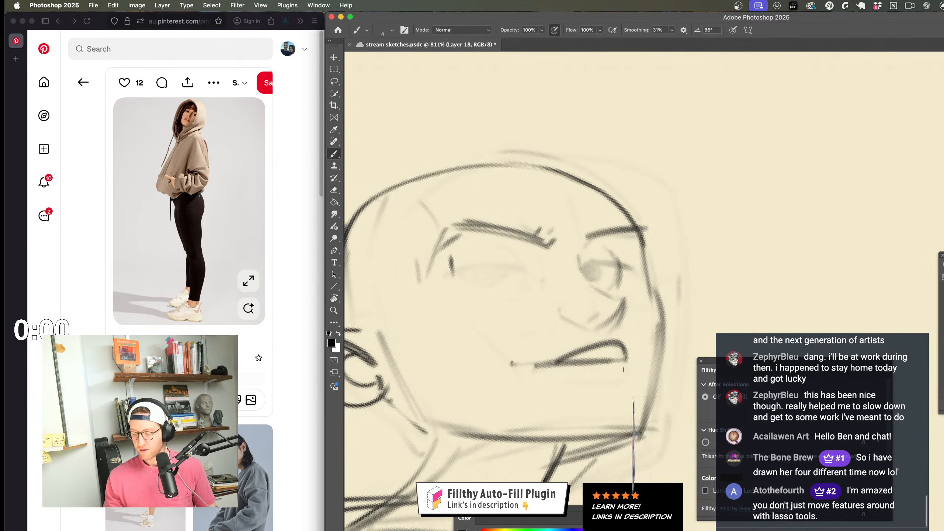
{"action": "key", "text": "z"}
{"action": "scroll", "coordinate": [617, 361], "scroll_direction": "down", "scroll_amount": 5}
{"action": "scroll", "coordinate": [610, 353], "scroll_direction": "up", "scroll_amount": 4}
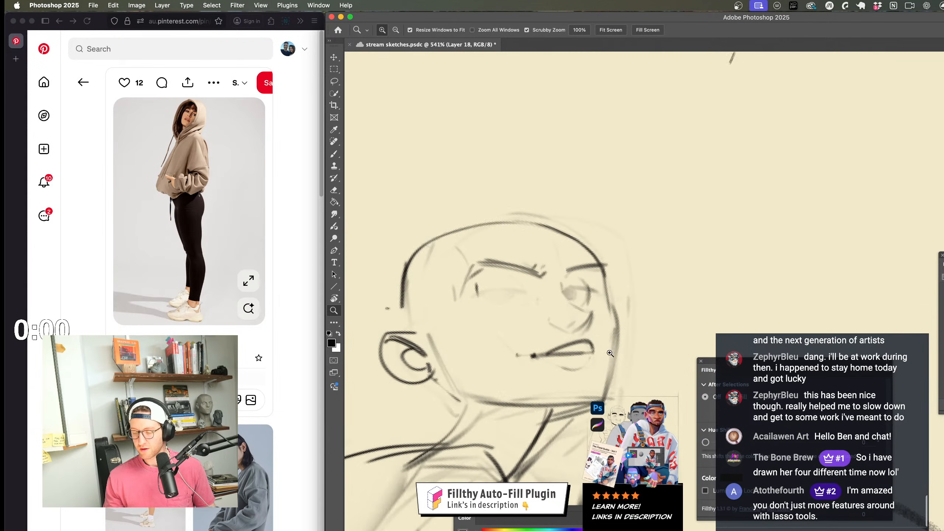
{"action": "scroll", "coordinate": [610, 353], "scroll_direction": "down", "scroll_amount": 5}
{"action": "scroll", "coordinate": [600, 351], "scroll_direction": "up", "scroll_amount": 3}
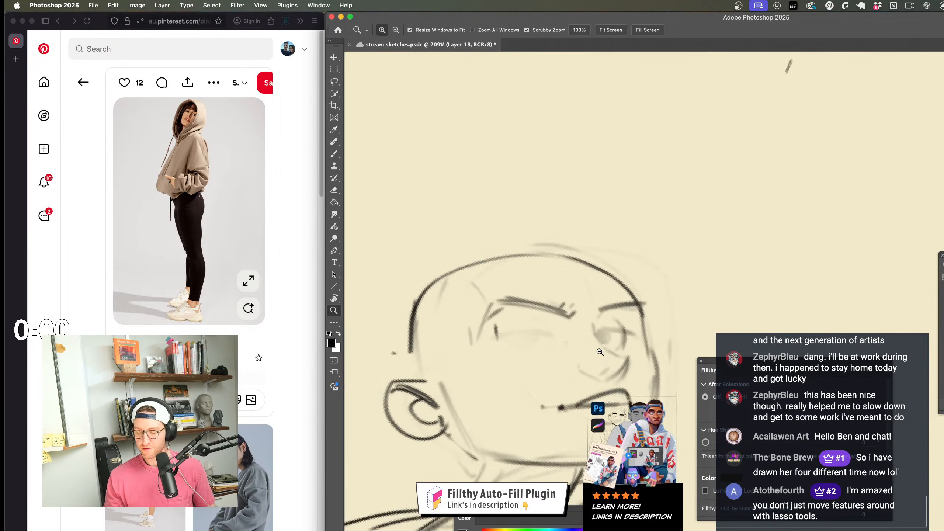
Step: Draw the near eye's curved eyeball guides and fill round dark irises in both eyes
{"action": "scroll", "coordinate": [538, 350], "scroll_direction": "up", "scroll_amount": 1}
{"action": "key", "text": "b"}
{"action": "mouse_move", "coordinate": [531, 324]}
{"action": "left_mouse_down"}
{"action": "mouse_move", "coordinate": [515, 329]}
{"action": "mouse_move", "coordinate": [550, 352]}
{"action": "left_mouse_up"}
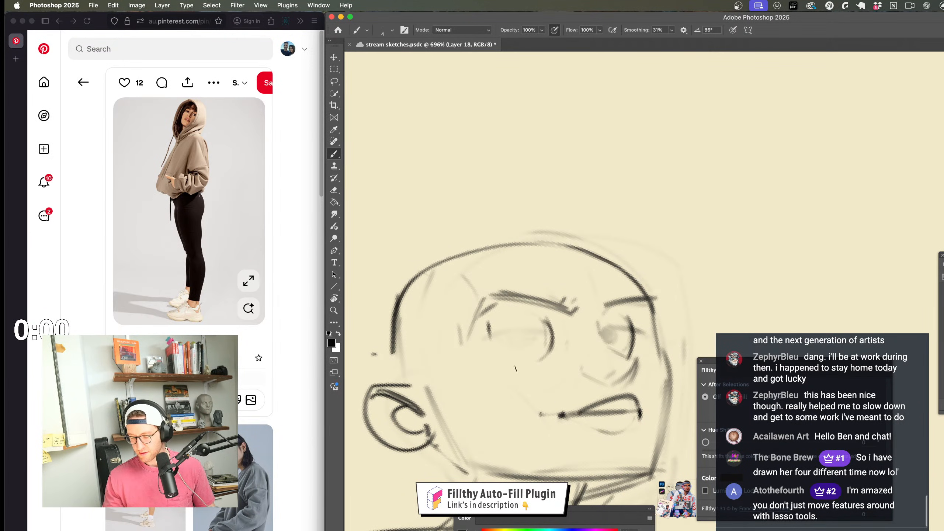
{"action": "scroll", "coordinate": [561, 346], "scroll_direction": "up", "scroll_amount": 3}
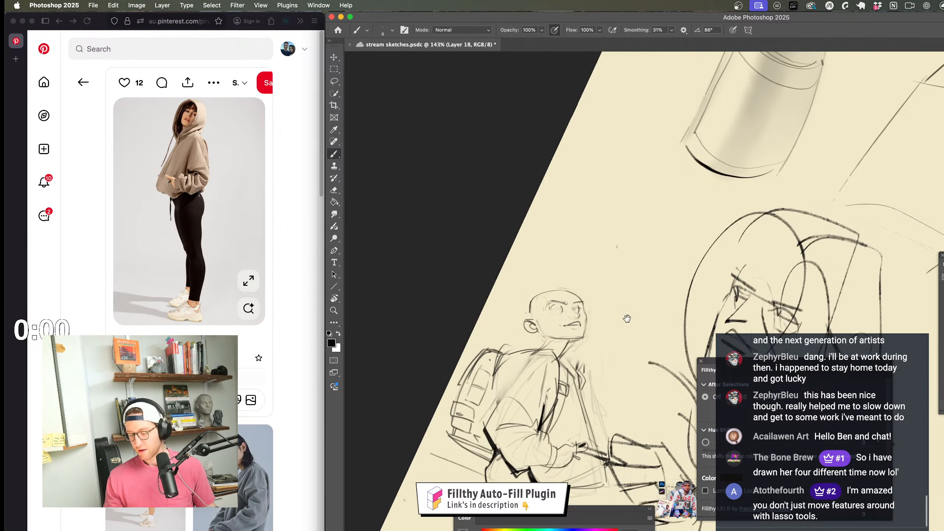
{"action": "mouse_move", "coordinate": [475, 289]}
{"action": "left_mouse_down"}
{"action": "mouse_move", "coordinate": [463, 320]}
{"action": "mouse_move", "coordinate": [495, 300]}
{"action": "mouse_move", "coordinate": [470, 287]}
{"action": "mouse_move", "coordinate": [473, 327]}
{"action": "mouse_move", "coordinate": [484, 286]}
{"action": "mouse_move", "coordinate": [470, 314]}
{"action": "left_mouse_up"}
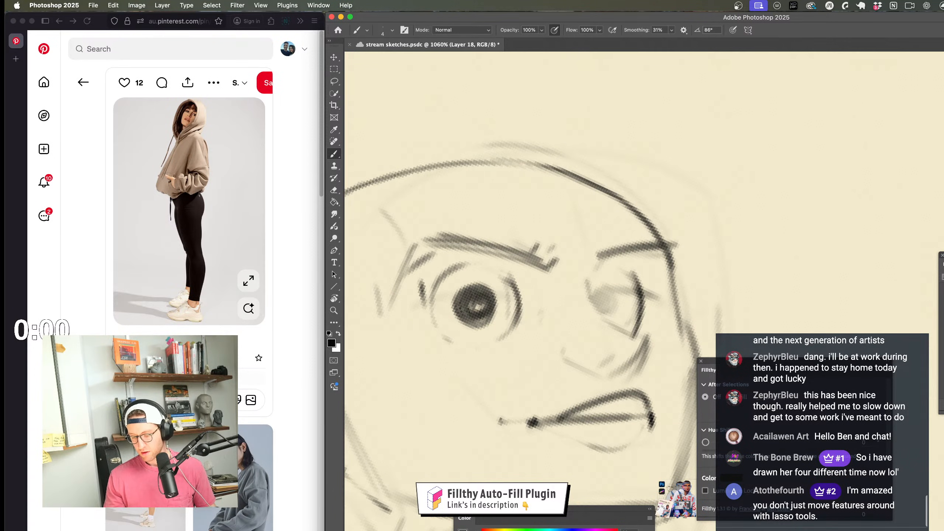
{"action": "mouse_move", "coordinate": [609, 288]}
{"action": "left_mouse_down"}
{"action": "mouse_move", "coordinate": [601, 322]}
{"action": "mouse_move", "coordinate": [605, 290]}
{"action": "left_mouse_up"}
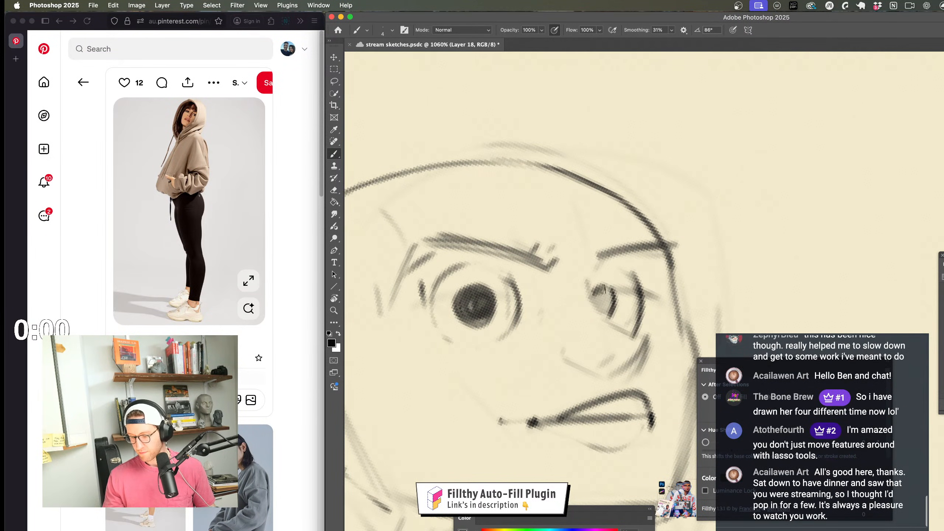
{"action": "scroll", "coordinate": [590, 330], "scroll_direction": "down", "scroll_amount": 5}
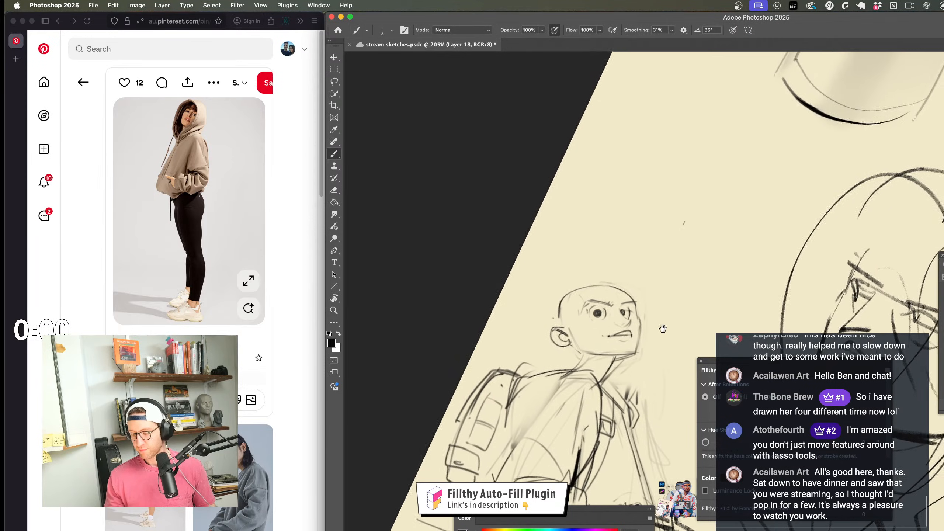
Step: Try a heavy upper lid line across the near eye above the dark iris
{"action": "scroll", "coordinate": [563, 295], "scroll_direction": "up", "scroll_amount": 5}
{"action": "mouse_move", "coordinate": [551, 294]}
{"action": "left_mouse_down"}
{"action": "mouse_move", "coordinate": [577, 289]}
{"action": "mouse_move", "coordinate": [622, 293]}
{"action": "mouse_move", "coordinate": [640, 327]}
{"action": "mouse_move", "coordinate": [577, 285]}
{"action": "mouse_move", "coordinate": [632, 298]}
{"action": "left_mouse_up"}
{"action": "key", "text": "ctrl+z"}
{"action": "key", "text": "ctrl+z"}
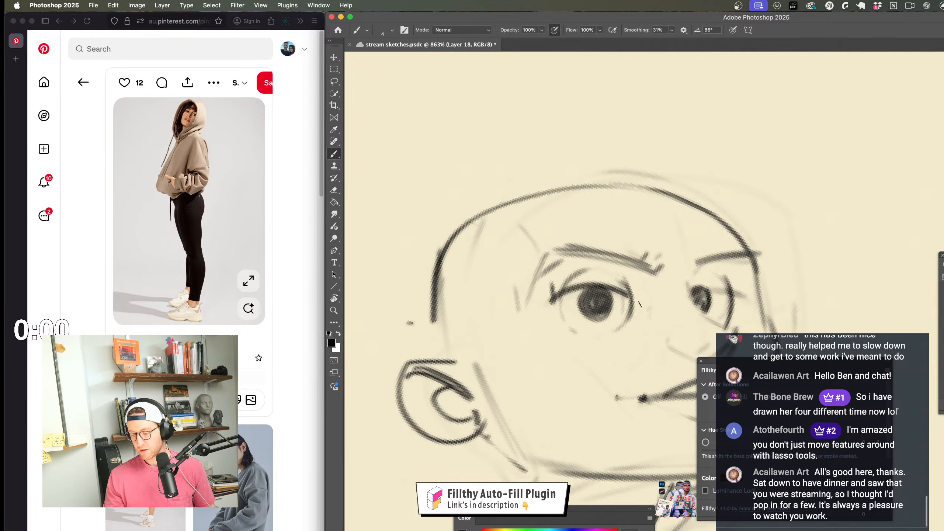
{"action": "key", "text": "ctrl+z"}
{"action": "mouse_move", "coordinate": [557, 286]}
{"action": "left_mouse_down"}
{"action": "mouse_move", "coordinate": [632, 303]}
{"action": "mouse_move", "coordinate": [617, 297]}
{"action": "left_mouse_up"}
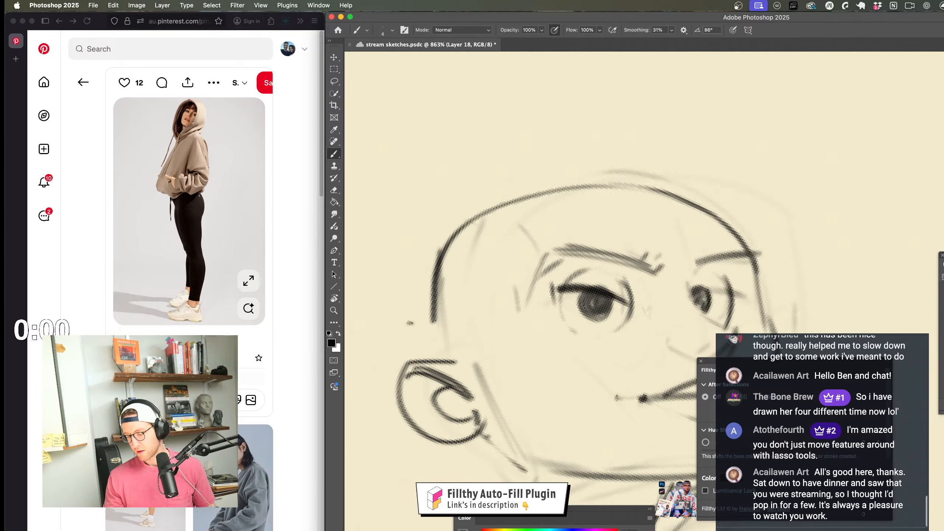
{"action": "scroll", "coordinate": [619, 329], "scroll_direction": "down", "scroll_amount": 10}
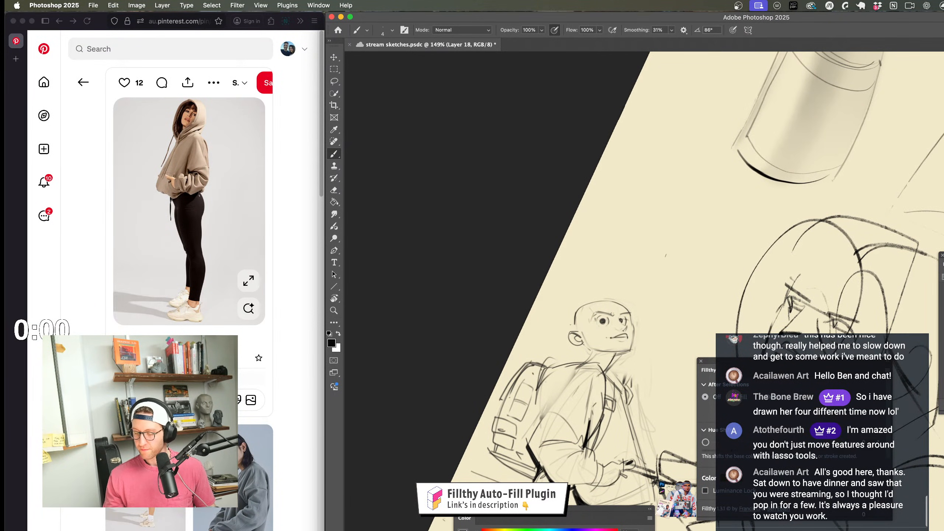
{"action": "scroll", "coordinate": [621, 352], "scroll_direction": "up", "scroll_amount": 5}
{"action": "scroll", "coordinate": [622, 351], "scroll_direction": "down", "scroll_amount": 3}
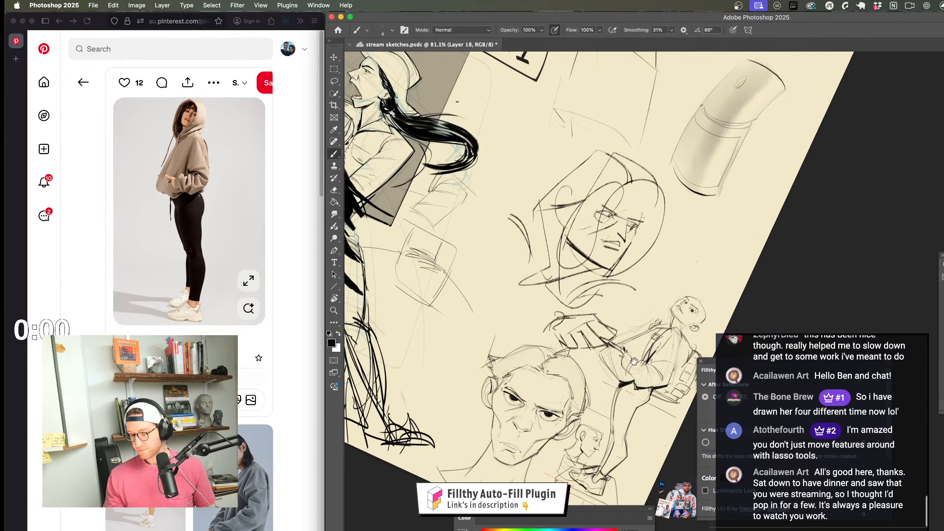
Step: Mirror the canvas view, rotate it to level the face, and rough in light horizontal guides across both eyes
{"action": "key", "text": "r"}
{"action": "scroll", "coordinate": [665, 291], "scroll_direction": "up", "scroll_amount": 8}
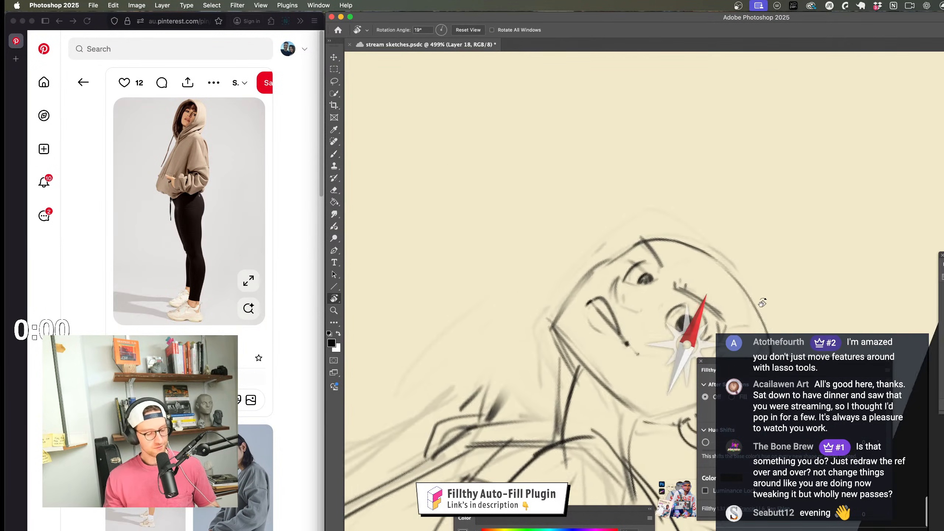
{"action": "key", "text": "b"}
{"action": "scroll", "coordinate": [616, 264], "scroll_direction": "up", "scroll_amount": 5}
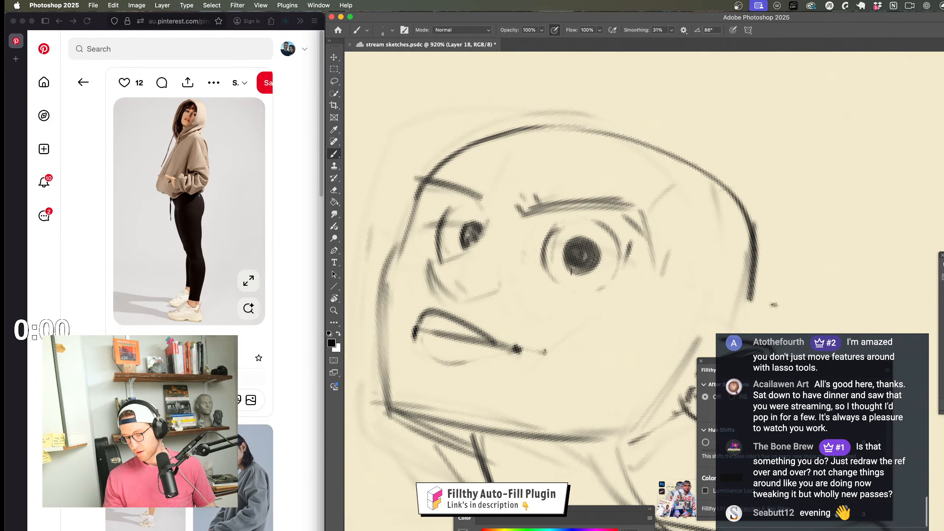
{"action": "key", "text": "super+z"}
{"action": "mouse_move", "coordinate": [540, 256]}
{"action": "left_mouse_down"}
{"action": "mouse_move", "coordinate": [620, 272]}
{"action": "mouse_move", "coordinate": [585, 238]}
{"action": "mouse_move", "coordinate": [535, 254]}
{"action": "mouse_move", "coordinate": [609, 241]}
{"action": "mouse_move", "coordinate": [626, 261]}
{"action": "left_mouse_up"}
{"action": "key", "text": "super+z"}
{"action": "key", "text": "super+z"}
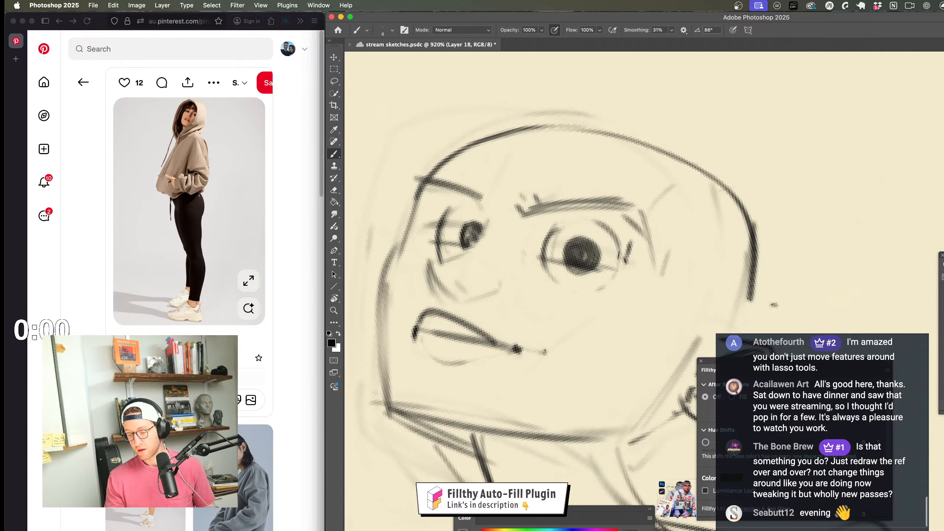
Step: Draw dark arched upper lids over both irises and a lower lid line beneath the near iris
{"action": "mouse_move", "coordinate": [546, 248]}
{"action": "left_mouse_down"}
{"action": "mouse_move", "coordinate": [627, 262]}
{"action": "mouse_move", "coordinate": [537, 251]}
{"action": "mouse_move", "coordinate": [620, 245]}
{"action": "left_mouse_up"}
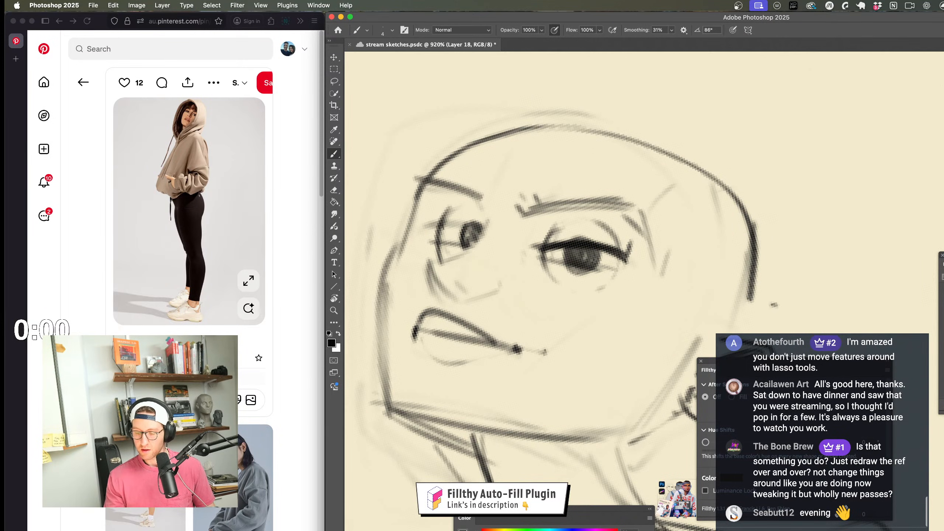
{"action": "left_click_drag", "start_coordinate": [439, 219], "coordinate": [490, 239]}
{"action": "key", "text": "z"}
{"action": "left_click_drag", "start_coordinate": [654, 350], "coordinate": [581, 349]}
{"action": "left_click_drag", "start_coordinate": [543, 308], "coordinate": [632, 309]}
{"action": "key", "text": "b"}
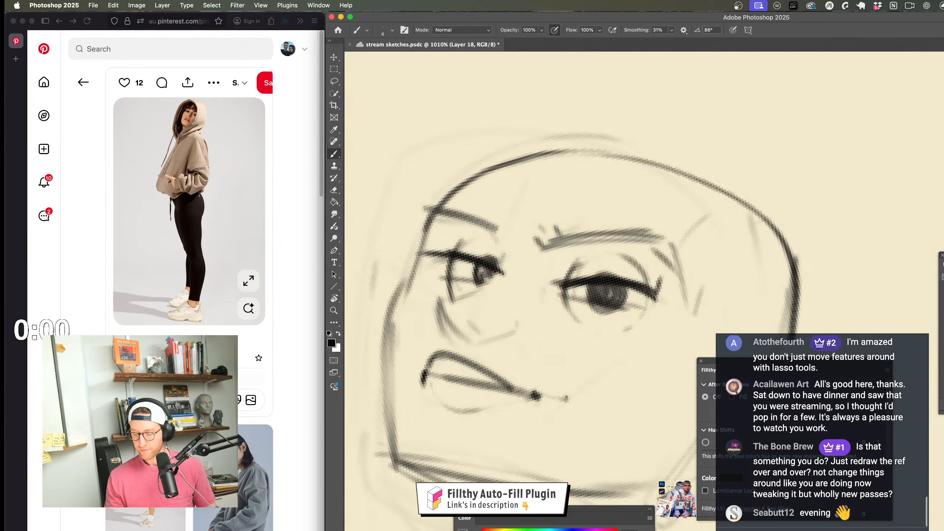
{"action": "left_click_drag", "start_coordinate": [574, 295], "coordinate": [644, 315]}
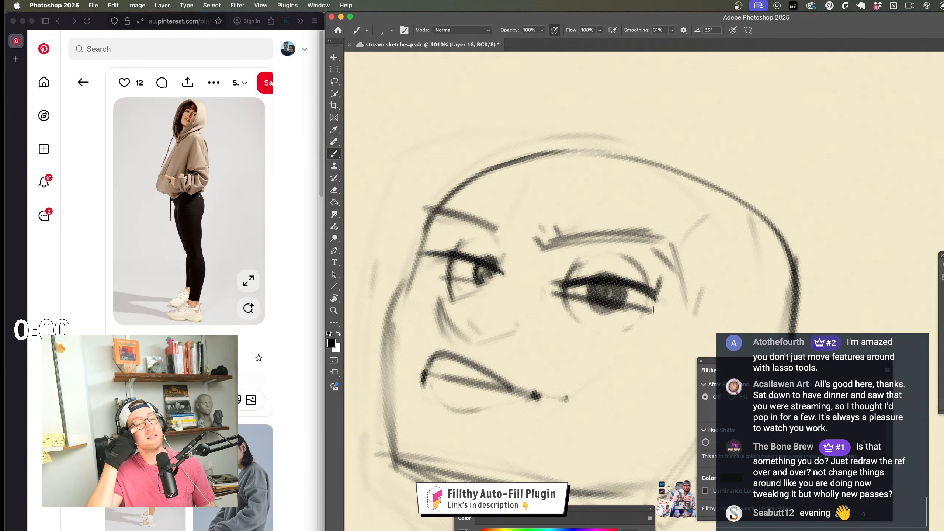
Step: Examine the redrawn face at several distances and straighten the canvas view to compare it with the whole figure
{"action": "key", "text": "z"}
{"action": "mouse_move", "coordinate": [595, 327]}
{"action": "left_mouse_down"}
{"action": "mouse_move", "coordinate": [535, 323]}
{"action": "mouse_move", "coordinate": [534, 302]}
{"action": "left_mouse_up"}
{"action": "left_click_drag", "start_coordinate": [546, 353], "coordinate": [545, 339]}
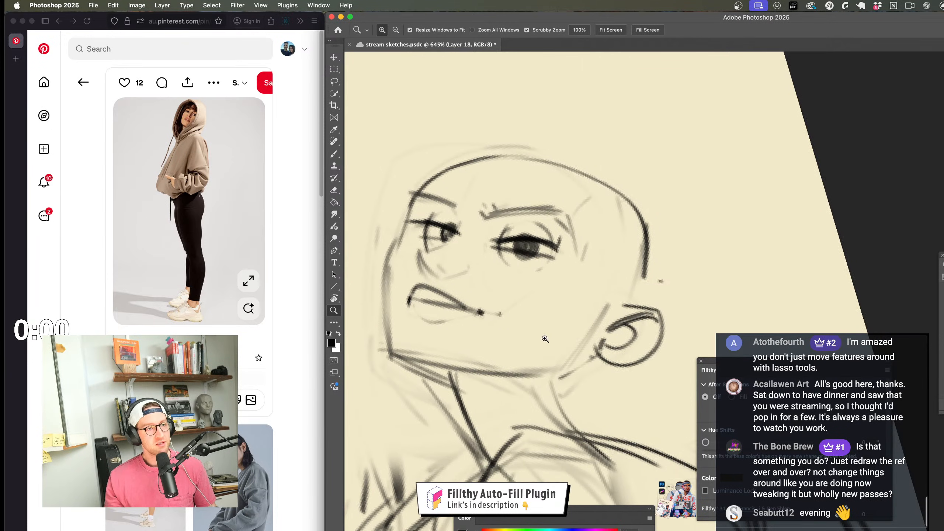
{"action": "left_click_drag", "start_coordinate": [539, 282], "coordinate": [506, 279]}
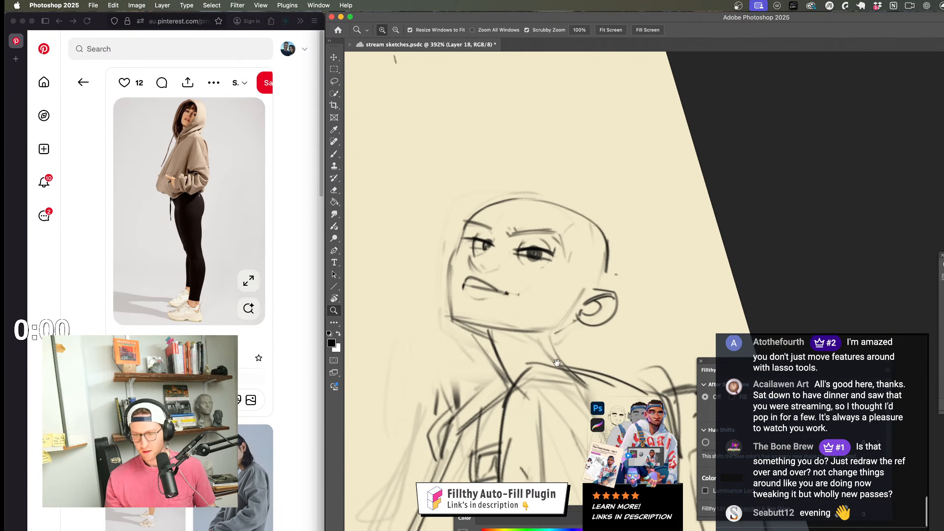
{"action": "mouse_move", "coordinate": [546, 258]}
{"action": "left_mouse_down"}
{"action": "mouse_move", "coordinate": [561, 257]}
{"action": "mouse_move", "coordinate": [544, 257]}
{"action": "left_mouse_up"}
{"action": "left_click_drag", "start_coordinate": [372, 282], "coordinate": [494, 294]}
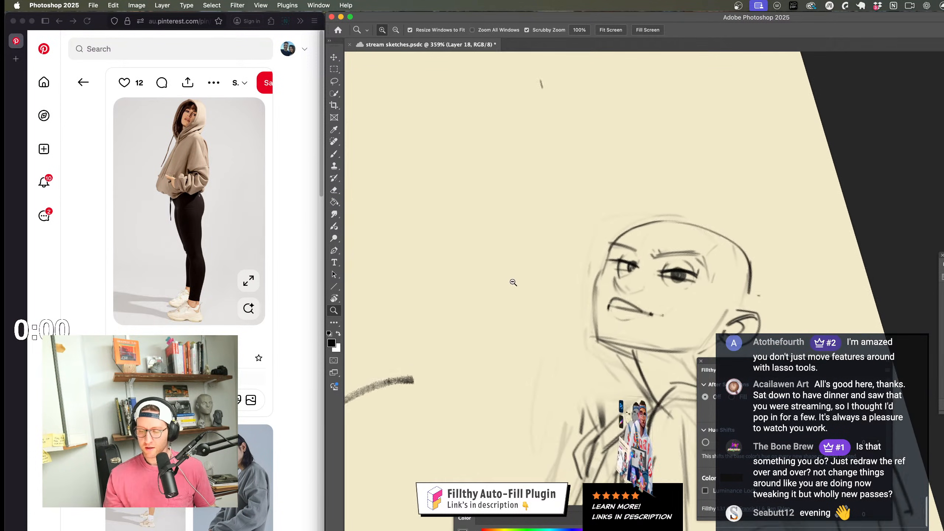
{"action": "key", "text": "b"}
{"action": "key", "text": "r"}
{"action": "left_click_drag", "start_coordinate": [670, 296], "coordinate": [696, 294]}
{"action": "key", "text": "z"}
{"action": "left_click_drag", "start_coordinate": [658, 323], "coordinate": [595, 323]}
{"action": "left_click_drag", "start_coordinate": [723, 324], "coordinate": [672, 330]}
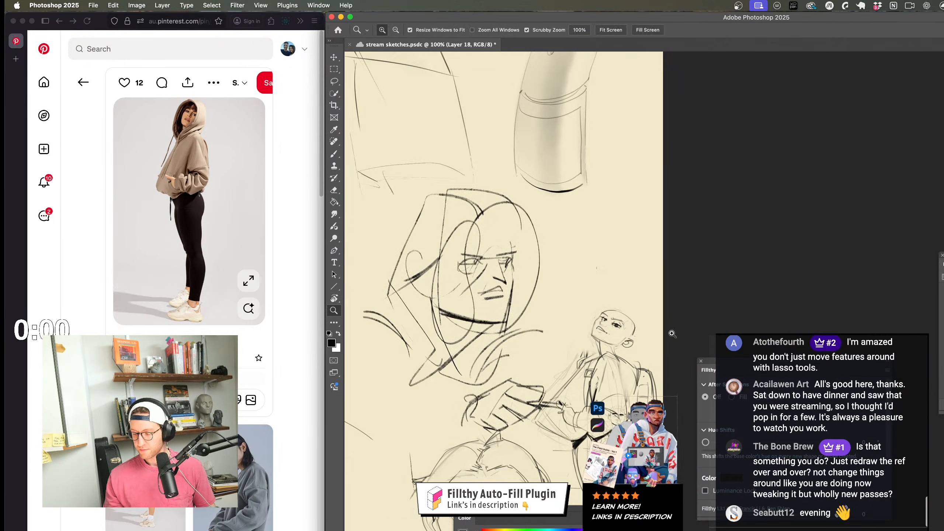
Step: Sketch a demonstration eye in the empty space beside the head: a round eyeball, wrapping lids, an iris and a pointed inner corner
{"action": "left_click_drag", "start_coordinate": [572, 313], "coordinate": [628, 306]}
{"action": "key", "text": "b"}
{"action": "mouse_move", "coordinate": [460, 316]}
{"action": "left_mouse_down"}
{"action": "mouse_move", "coordinate": [575, 331]}
{"action": "mouse_move", "coordinate": [494, 274]}
{"action": "left_mouse_up"}
{"action": "key", "text": "super+z"}
{"action": "mouse_move", "coordinate": [577, 307]}
{"action": "left_mouse_down"}
{"action": "mouse_move", "coordinate": [532, 272]}
{"action": "mouse_move", "coordinate": [461, 336]}
{"action": "mouse_move", "coordinate": [579, 341]}
{"action": "left_mouse_up"}
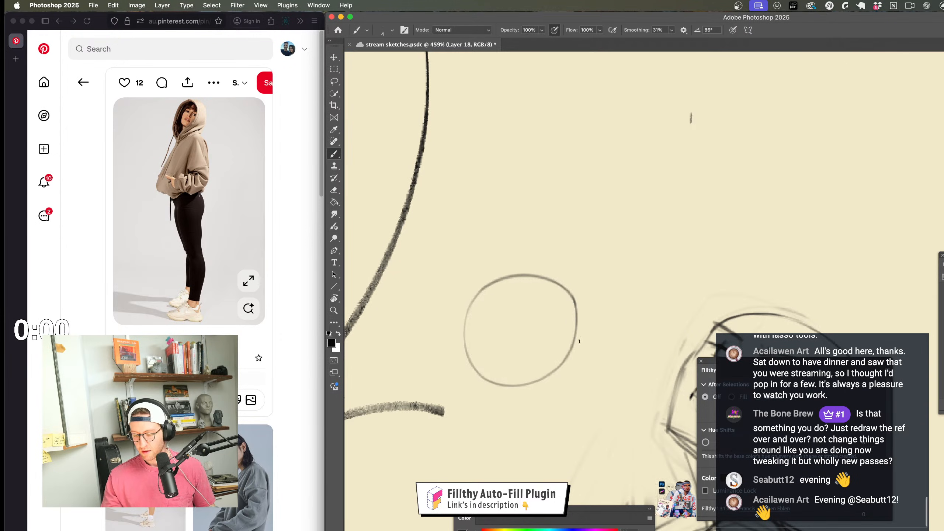
{"action": "mouse_move", "coordinate": [464, 308]}
{"action": "left_mouse_down"}
{"action": "mouse_move", "coordinate": [568, 305]}
{"action": "mouse_move", "coordinate": [514, 356]}
{"action": "mouse_move", "coordinate": [513, 294]}
{"action": "mouse_move", "coordinate": [489, 326]}
{"action": "left_mouse_up"}
{"action": "key", "text": "z"}
{"action": "mouse_move", "coordinate": [562, 385]}
{"action": "left_mouse_down"}
{"action": "mouse_move", "coordinate": [535, 376]}
{"action": "mouse_move", "coordinate": [594, 358]}
{"action": "mouse_move", "coordinate": [575, 375]}
{"action": "mouse_move", "coordinate": [579, 358]}
{"action": "left_mouse_up"}
{"action": "key", "text": "b"}
{"action": "key", "text": "z"}
{"action": "left_click_drag", "start_coordinate": [549, 306], "coordinate": [591, 302]}
Step: Draw a second eyeball circle above the demonstration eye and run a long horizontal guide line through its middle
{"action": "key", "text": "b"}
{"action": "mouse_move", "coordinate": [493, 271]}
{"action": "left_mouse_down"}
{"action": "mouse_move", "coordinate": [520, 322]}
{"action": "mouse_move", "coordinate": [591, 275]}
{"action": "left_mouse_up"}
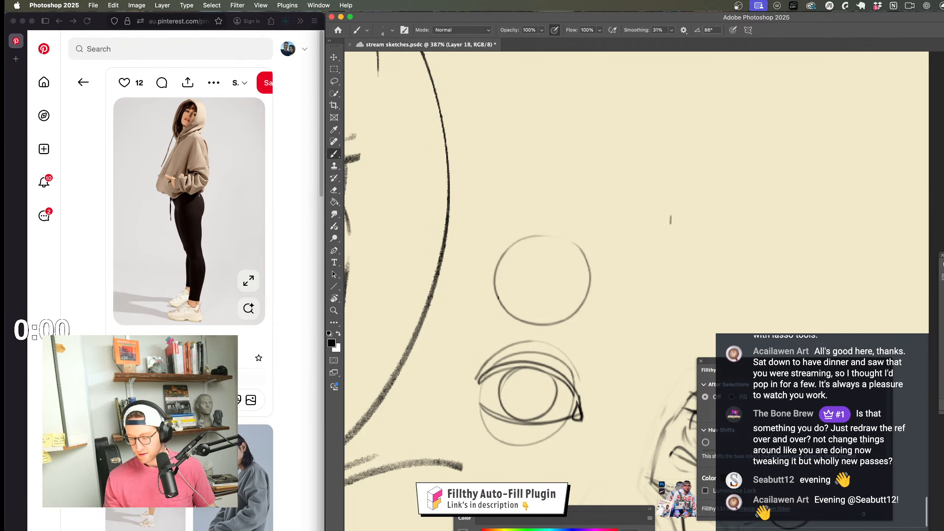
{"action": "key", "text": "super+z"}
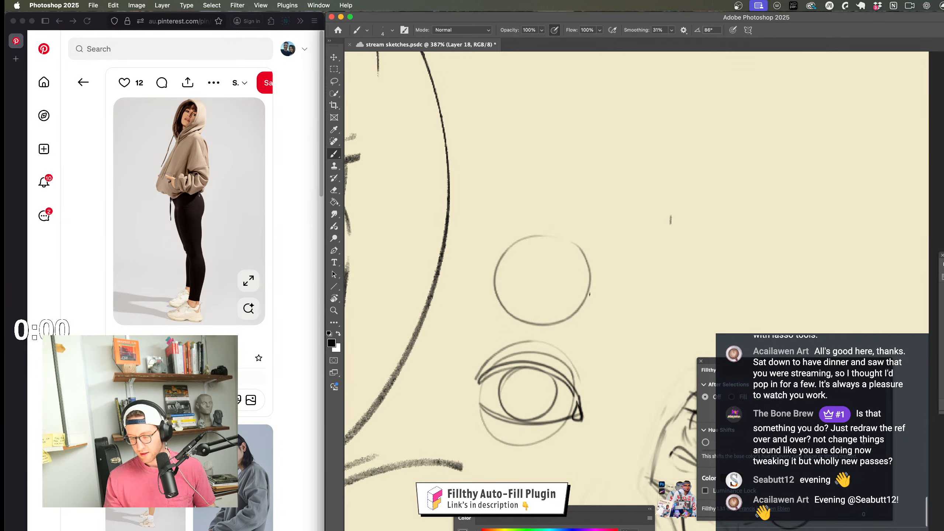
{"action": "key", "text": "super+z"}
{"action": "left_click_drag", "start_coordinate": [385, 276], "coordinate": [722, 288]}
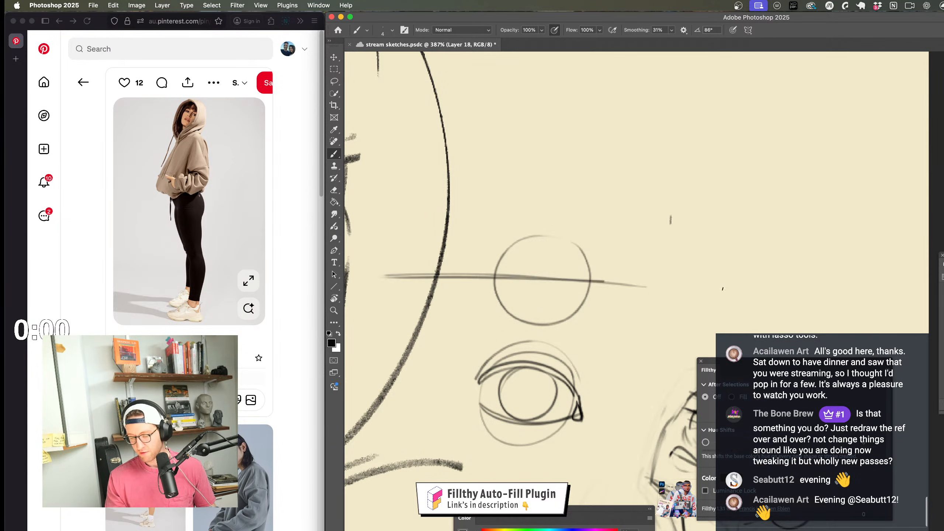
Step: Try a deep, downward-bowing lid curve across the lower half of the second eyeball
{"action": "scroll", "coordinate": [637, 297], "scroll_direction": "up", "scroll_amount": 3}
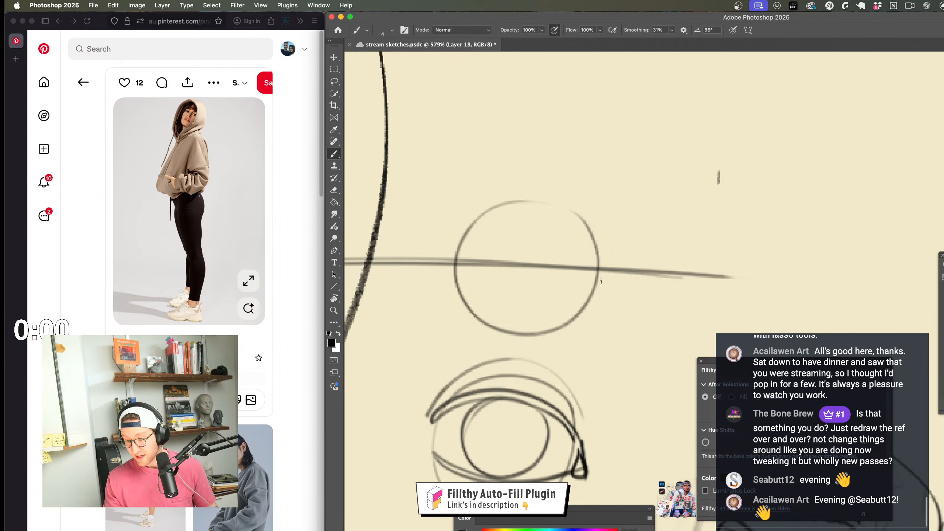
{"action": "mouse_move", "coordinate": [602, 281]}
{"action": "left_mouse_down"}
{"action": "mouse_move", "coordinate": [549, 315]}
{"action": "mouse_move", "coordinate": [475, 309]}
{"action": "mouse_move", "coordinate": [443, 262]}
{"action": "mouse_move", "coordinate": [475, 295]}
{"action": "mouse_move", "coordinate": [553, 303]}
{"action": "mouse_move", "coordinate": [593, 275]}
{"action": "left_mouse_up"}
{"action": "key", "text": "super+z"}
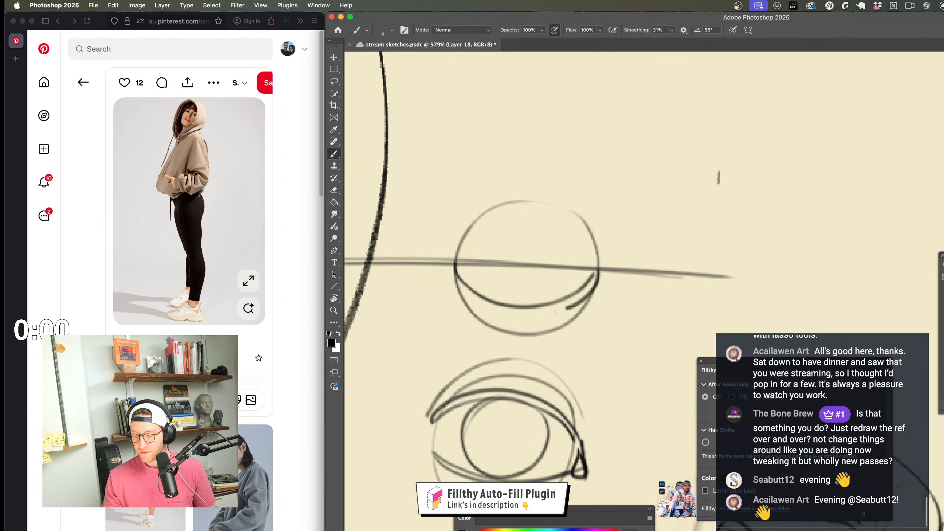
{"action": "mouse_move", "coordinate": [556, 312]}
{"action": "left_mouse_down"}
{"action": "mouse_move", "coordinate": [504, 313]}
{"action": "mouse_move", "coordinate": [468, 296]}
{"action": "left_mouse_up"}
{"action": "key", "text": "super+z"}
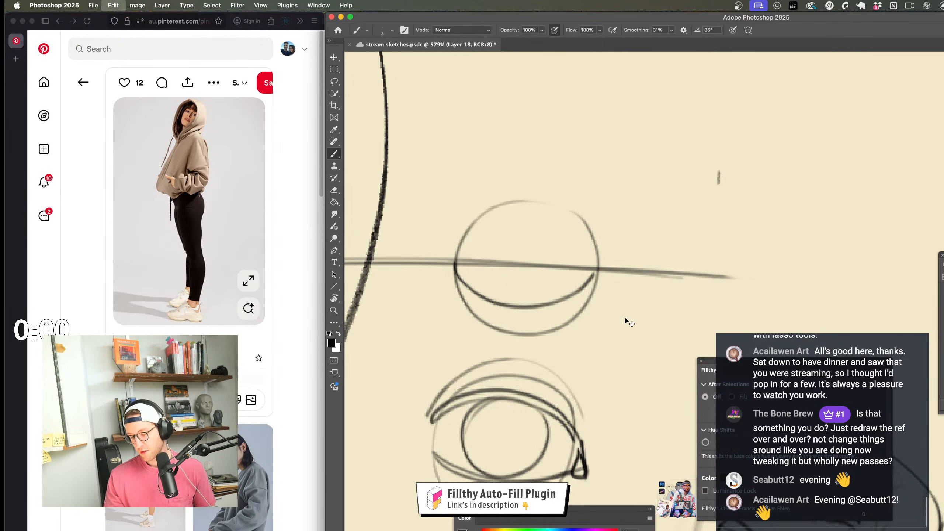
{"action": "key", "text": "super+z"}
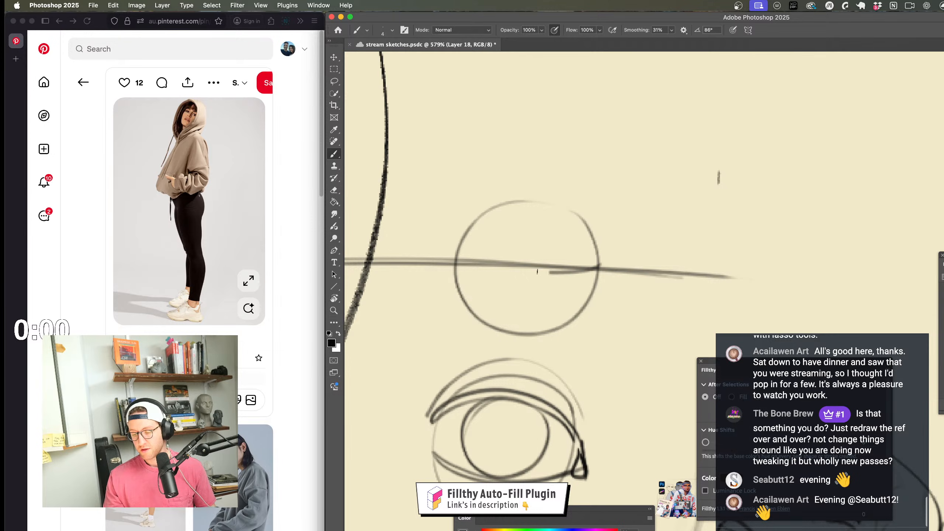
Step: Try a shallow, downward-bowing lid curve just below the horizontal guide with an upper lid arc above it
{"action": "left_click_drag", "start_coordinate": [537, 271], "coordinate": [447, 260]}
{"action": "left_click_drag", "start_coordinate": [510, 278], "coordinate": [608, 265]}
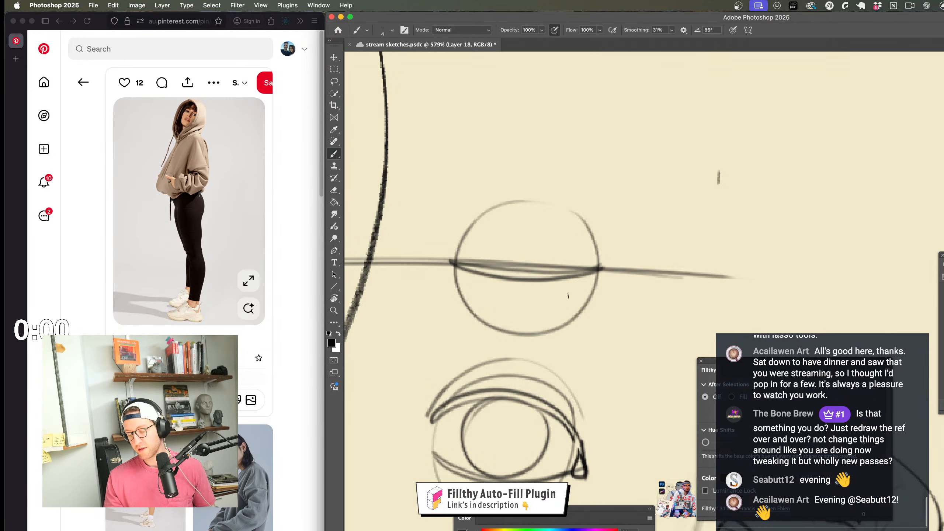
{"action": "left_click_drag", "start_coordinate": [553, 244], "coordinate": [450, 256]}
{"action": "key", "text": "super+z"}
{"action": "key", "text": "super+z"}
{"action": "key", "text": "super+z"}
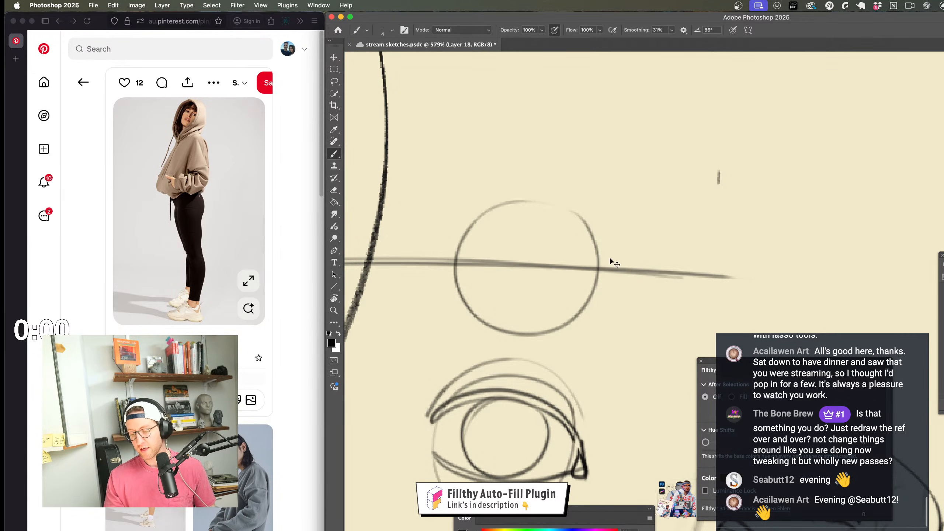
Step: Draw an upward-arching lower lid above the horizontal guide and a larger upper lid arc wrapping over the eyeball
{"action": "mouse_move", "coordinate": [597, 256]}
{"action": "left_mouse_down"}
{"action": "mouse_move", "coordinate": [463, 253]}
{"action": "mouse_move", "coordinate": [604, 261]}
{"action": "left_mouse_up"}
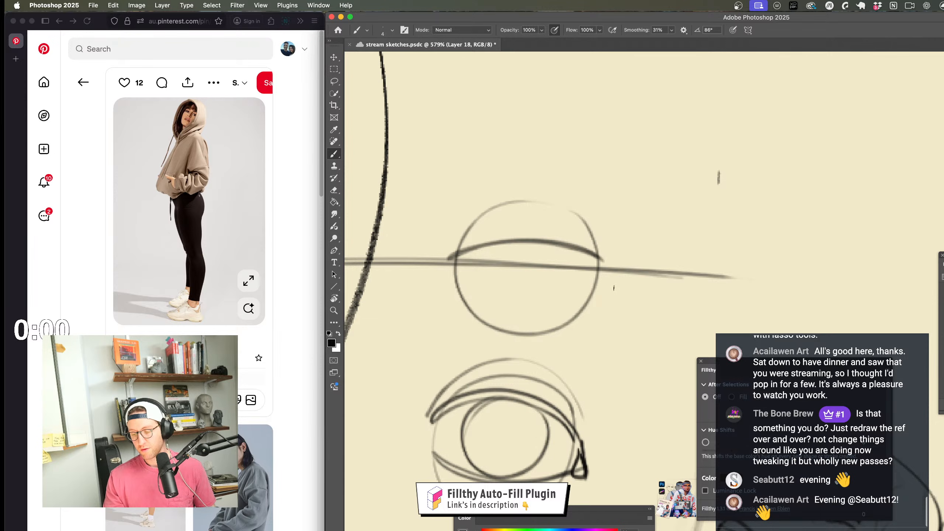
{"action": "mouse_move", "coordinate": [591, 335]}
{"action": "left_mouse_down"}
{"action": "mouse_move", "coordinate": [546, 355]}
{"action": "mouse_move", "coordinate": [619, 327]}
{"action": "mouse_move", "coordinate": [664, 329]}
{"action": "left_mouse_up"}
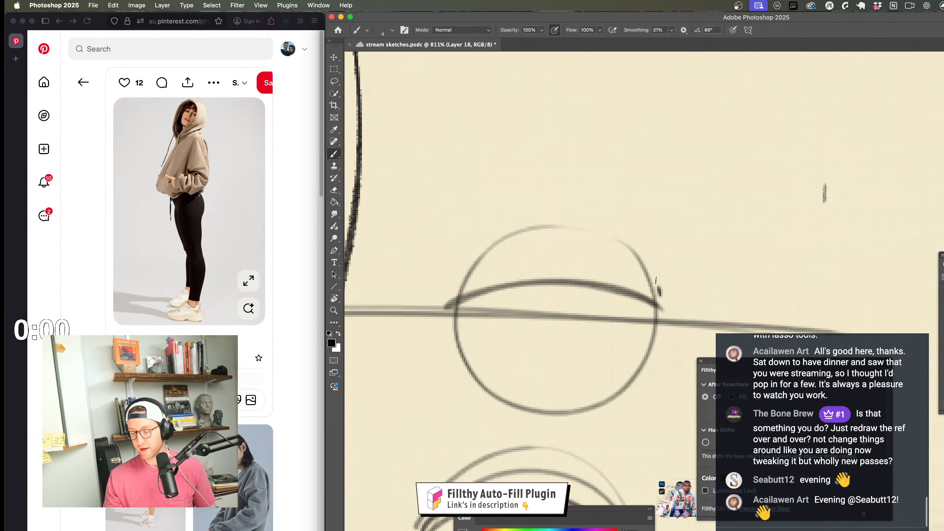
{"action": "mouse_move", "coordinate": [655, 282]}
{"action": "left_mouse_down"}
{"action": "mouse_move", "coordinate": [619, 231]}
{"action": "mouse_move", "coordinate": [542, 213]}
{"action": "mouse_move", "coordinate": [471, 269]}
{"action": "mouse_move", "coordinate": [455, 295]}
{"action": "left_mouse_up"}
{"action": "key", "text": "super+z"}
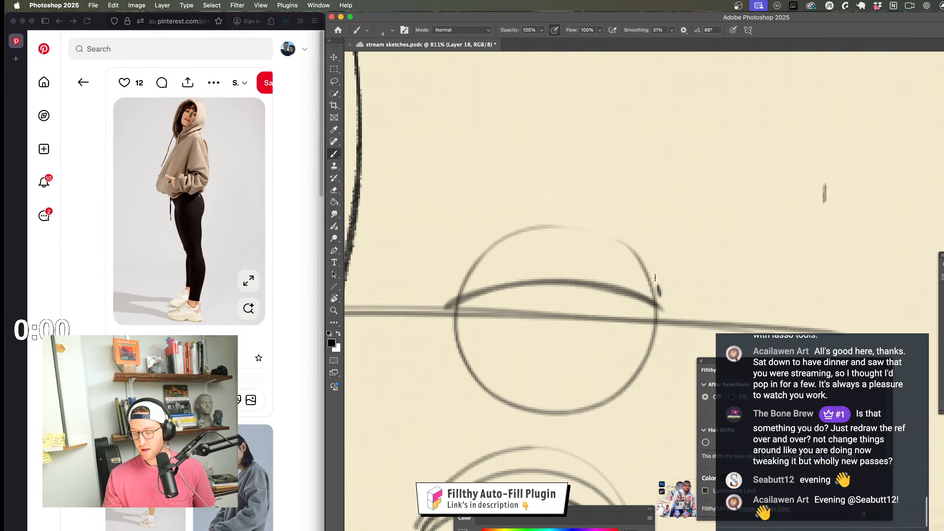
{"action": "mouse_move", "coordinate": [655, 277]}
{"action": "left_mouse_down"}
{"action": "mouse_move", "coordinate": [536, 214]}
{"action": "mouse_move", "coordinate": [470, 260]}
{"action": "mouse_move", "coordinate": [452, 297]}
{"action": "mouse_move", "coordinate": [471, 274]}
{"action": "mouse_move", "coordinate": [548, 230]}
{"action": "mouse_move", "coordinate": [619, 239]}
{"action": "mouse_move", "coordinate": [660, 320]}
{"action": "left_mouse_up"}
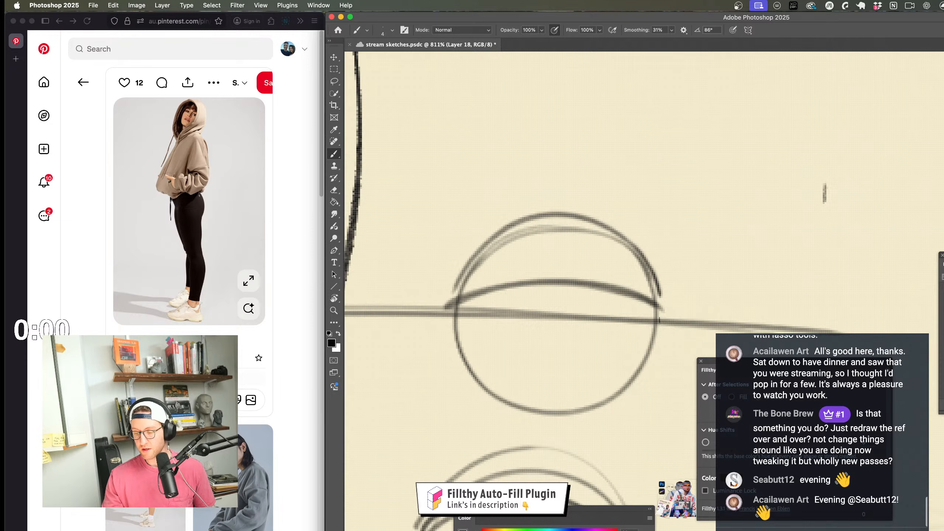
Step: Draw the two curved sides of an iris between the second eyeball's upper and lower lid arcs
{"action": "scroll", "coordinate": [659, 320], "scroll_direction": "down", "scroll_amount": 5}
{"action": "scroll", "coordinate": [565, 273], "scroll_direction": "up", "scroll_amount": 5}
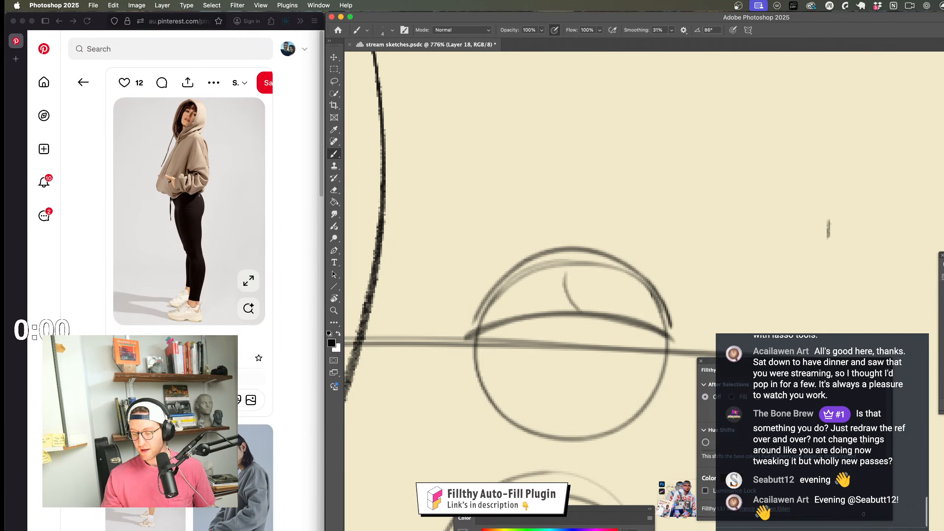
{"action": "left_click_drag", "start_coordinate": [566, 265], "coordinate": [590, 314]}
{"action": "scroll", "coordinate": [602, 372], "scroll_direction": "down", "scroll_amount": 5}
{"action": "mouse_move", "coordinate": [628, 272]}
{"action": "left_mouse_down"}
{"action": "mouse_move", "coordinate": [643, 298]}
{"action": "mouse_move", "coordinate": [453, 278]}
{"action": "mouse_move", "coordinate": [538, 323]}
{"action": "mouse_move", "coordinate": [577, 272]}
{"action": "mouse_move", "coordinate": [588, 274]}
{"action": "left_mouse_up"}
{"action": "scroll", "coordinate": [603, 432], "scroll_direction": "up", "scroll_amount": 4}
Step: Fade the second eyeball's lower half with the Eraser and draw an upward-pointing arrow beneath the eye
{"action": "scroll", "coordinate": [603, 433], "scroll_direction": "down", "scroll_amount": 5}
{"action": "key", "text": "e"}
{"action": "key", "text": "b"}
{"action": "key", "text": "z"}
{"action": "left_click_drag", "start_coordinate": [574, 331], "coordinate": [484, 443]}
Step: Thicken and darken the upper lid arc of the upward-viewed demonstration eye
{"action": "scroll", "coordinate": [628, 357], "scroll_direction": "up", "scroll_amount": 6}
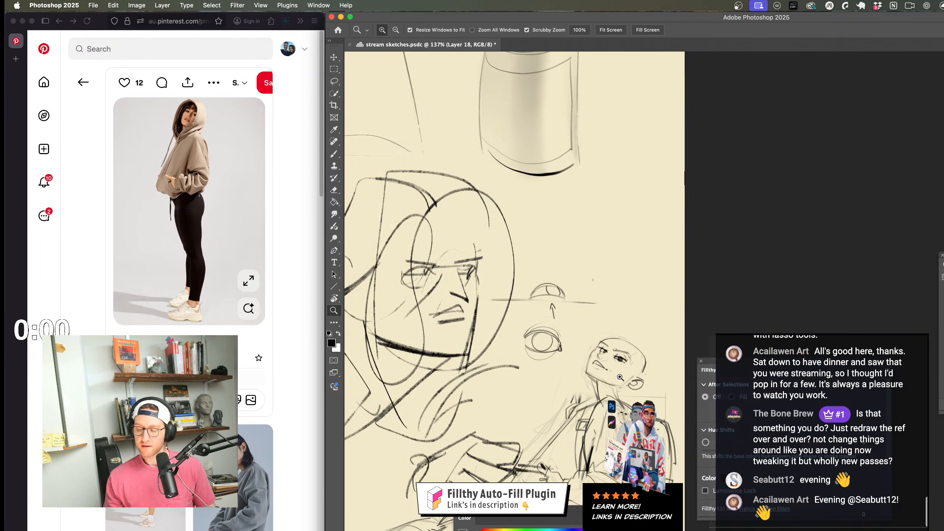
{"action": "scroll", "coordinate": [622, 349], "scroll_direction": "up", "scroll_amount": 3}
{"action": "scroll", "coordinate": [598, 261], "scroll_direction": "up", "scroll_amount": 4}
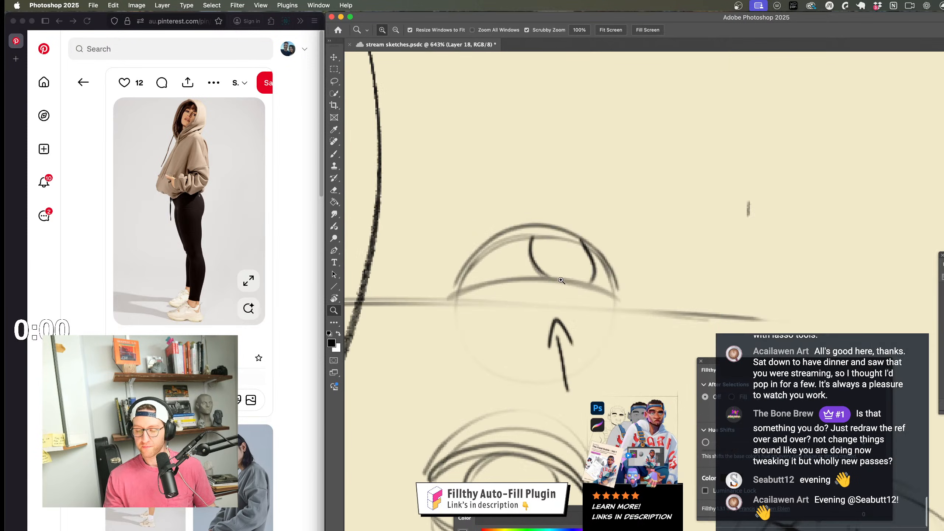
{"action": "key", "text": "b"}
{"action": "mouse_move", "coordinate": [593, 248]}
{"action": "left_mouse_down"}
{"action": "mouse_move", "coordinate": [437, 312]}
{"action": "mouse_move", "coordinate": [463, 268]}
{"action": "mouse_move", "coordinate": [563, 233]}
{"action": "mouse_move", "coordinate": [615, 277]}
{"action": "left_mouse_up"}
{"action": "key", "text": "ctrl+z"}
{"action": "scroll", "coordinate": [602, 298], "scroll_direction": "down", "scroll_amount": 5}
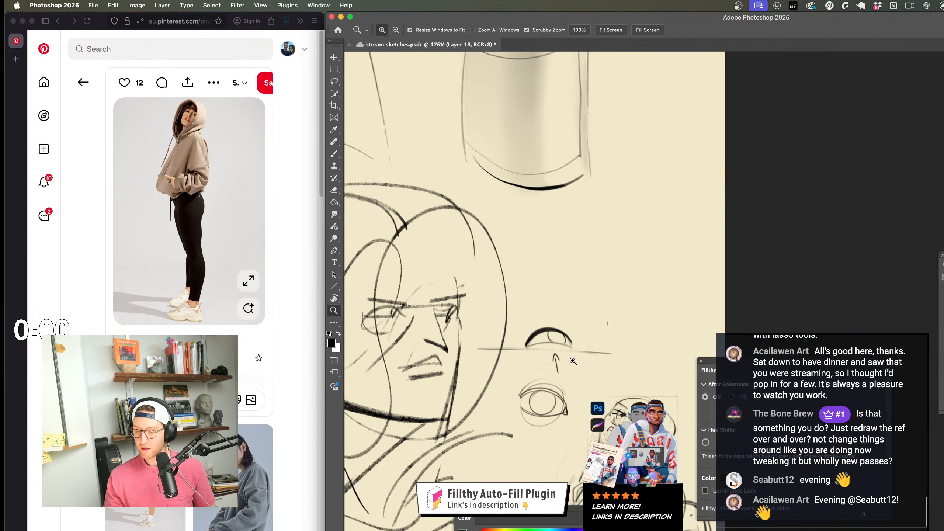
Step: Draw a curved lower-lid fold and a thick eyebrow arc around the upper eye study
{"action": "scroll", "coordinate": [583, 347], "scroll_direction": "up", "scroll_amount": 4}
{"action": "mouse_move", "coordinate": [477, 367]}
{"action": "left_mouse_down"}
{"action": "mouse_move", "coordinate": [568, 361]}
{"action": "mouse_move", "coordinate": [602, 347]}
{"action": "left_mouse_up"}
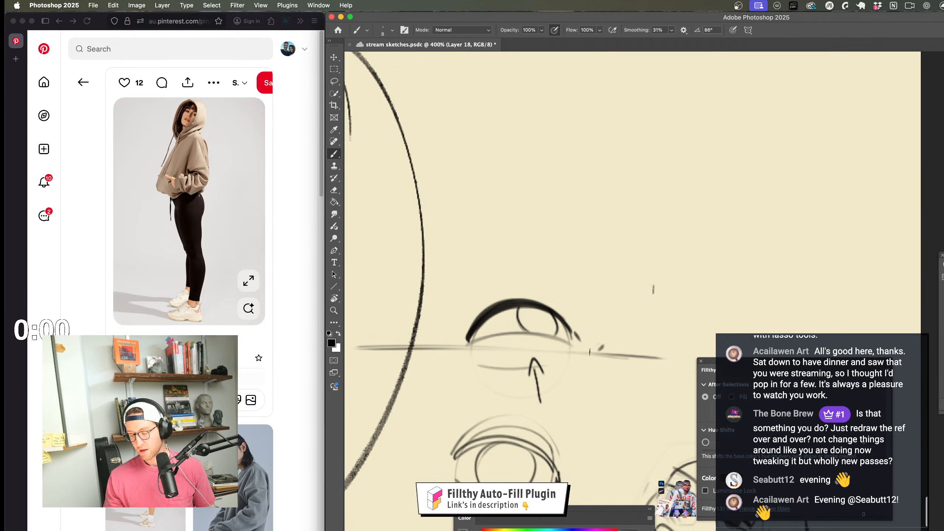
{"action": "mouse_move", "coordinate": [578, 288]}
{"action": "left_mouse_down"}
{"action": "mouse_move", "coordinate": [440, 279]}
{"action": "mouse_move", "coordinate": [595, 305]}
{"action": "mouse_move", "coordinate": [566, 327]}
{"action": "mouse_move", "coordinate": [583, 304]}
{"action": "left_mouse_up"}
{"action": "key", "text": "super+space"}
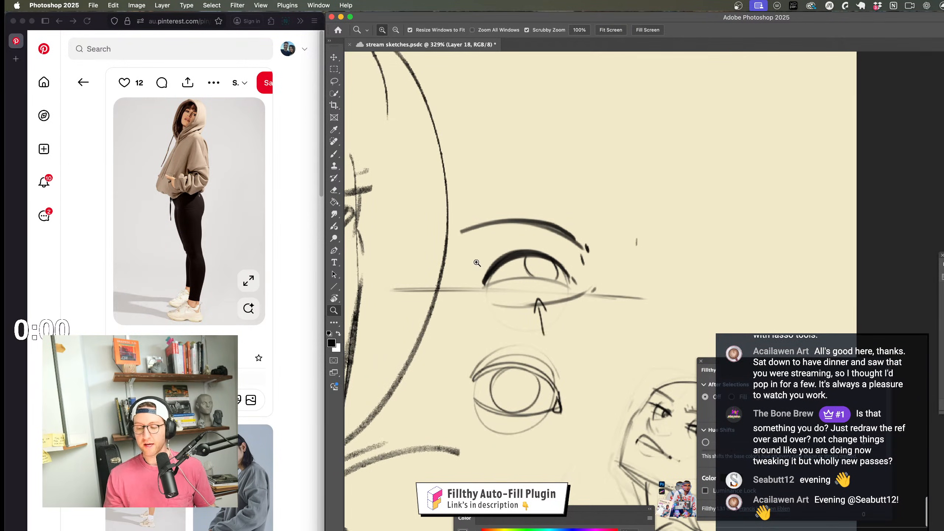
Step: Mirror the canvas horizontally to check the sketch of the figure with the backpack
{"action": "scroll", "coordinate": [560, 251], "scroll_direction": "down", "scroll_amount": 4}
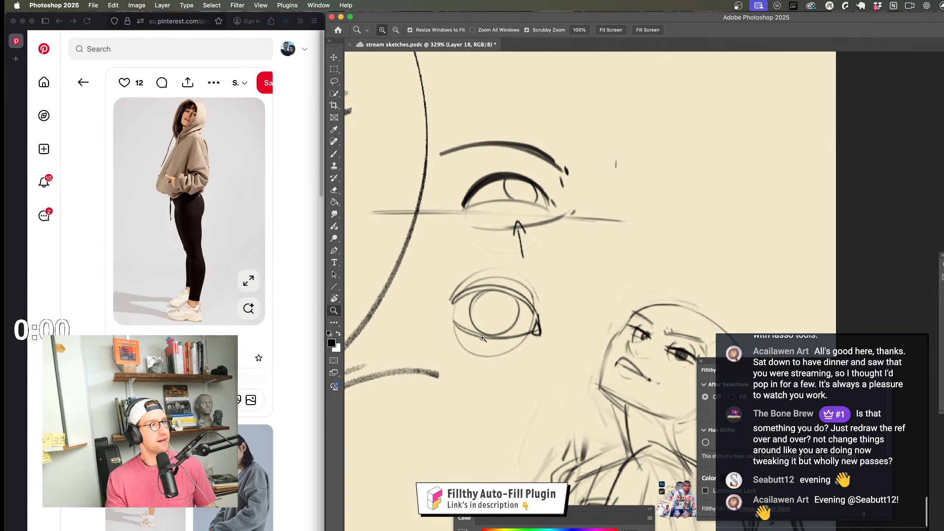
{"action": "left_click_drag", "start_coordinate": [533, 352], "coordinate": [509, 349]}
{"action": "left_click_drag", "start_coordinate": [509, 348], "coordinate": [507, 357]}
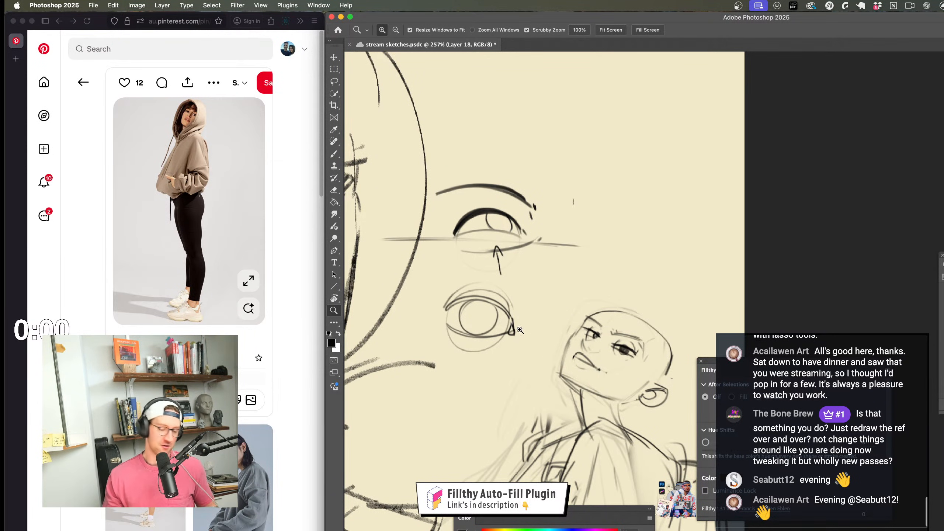
{"action": "left_click_drag", "start_coordinate": [536, 331], "coordinate": [486, 333]}
{"action": "left_click_drag", "start_coordinate": [575, 364], "coordinate": [546, 349]}
{"action": "left_click_drag", "start_coordinate": [521, 317], "coordinate": [551, 342]}
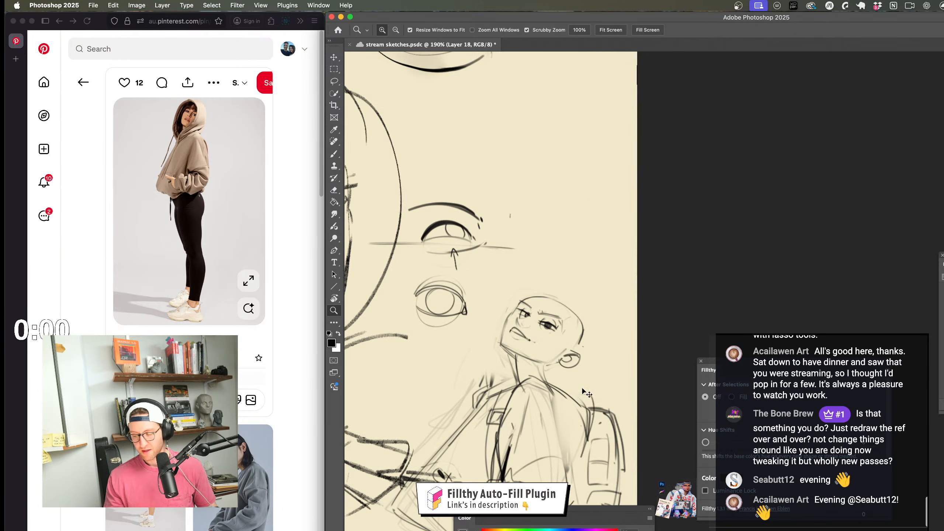
{"action": "key", "text": "super+shift+h"}
Step: Draw a long straight hair line behind the woman's head and a slanted strand in front of her ear
{"action": "mouse_move", "coordinate": [592, 388]}
{"action": "left_mouse_down"}
{"action": "mouse_move", "coordinate": [500, 354]}
{"action": "mouse_move", "coordinate": [540, 297]}
{"action": "left_mouse_up"}
{"action": "left_click_drag", "start_coordinate": [483, 233], "coordinate": [566, 246]}
{"action": "left_click_drag", "start_coordinate": [460, 229], "coordinate": [455, 326]}
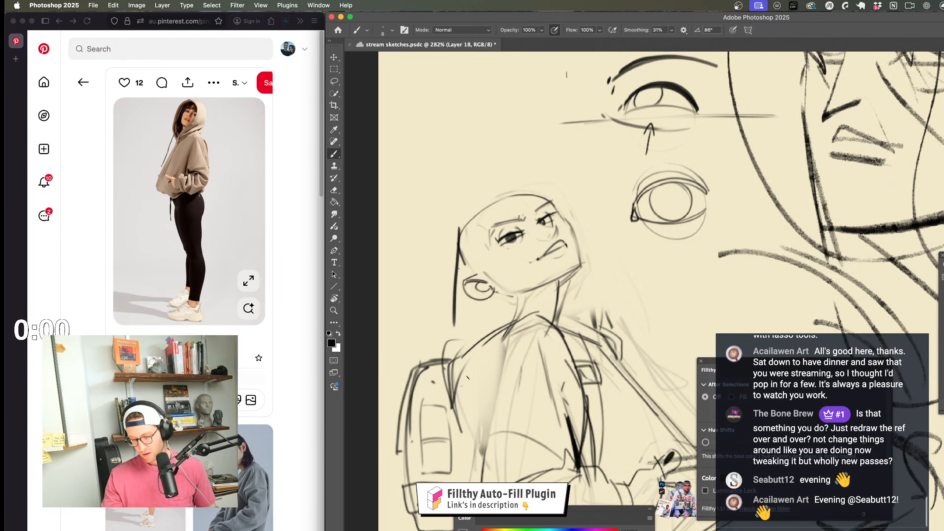
{"action": "left_click_drag", "start_coordinate": [519, 399], "coordinate": [462, 398]}
{"action": "mouse_move", "coordinate": [516, 323]}
{"action": "left_mouse_down"}
{"action": "mouse_move", "coordinate": [524, 259]}
{"action": "mouse_move", "coordinate": [592, 258]}
{"action": "left_mouse_up"}
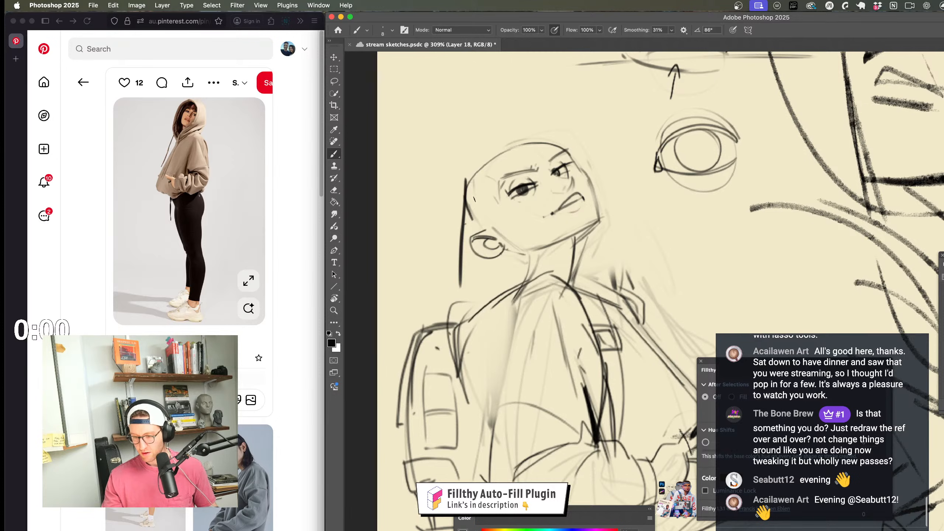
{"action": "left_click_drag", "start_coordinate": [489, 218], "coordinate": [518, 272]}
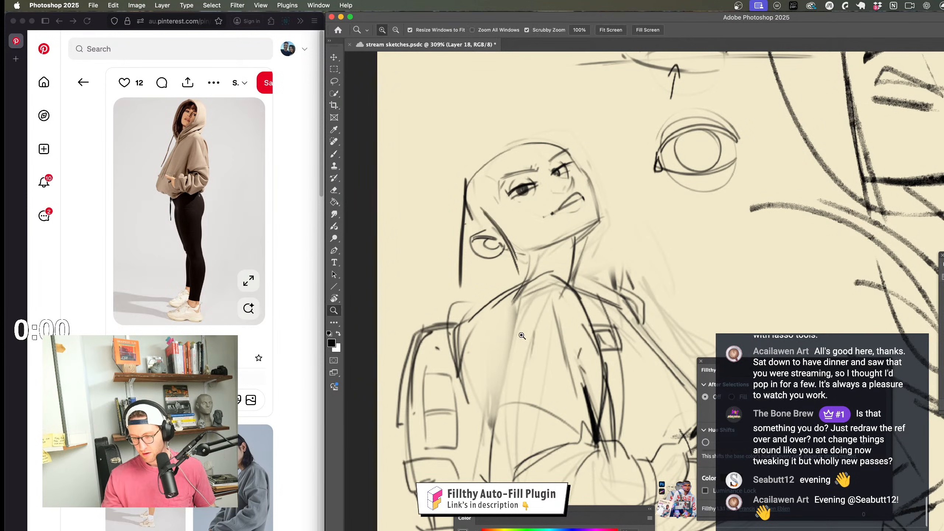
Step: Erase the old outline along the front edge of the woman's face down to the chin
{"action": "left_click_drag", "start_coordinate": [513, 353], "coordinate": [465, 352]}
{"action": "left_click_drag", "start_coordinate": [541, 303], "coordinate": [613, 303]}
{"action": "key", "text": "e"}
{"action": "left_click_drag", "start_coordinate": [558, 184], "coordinate": [612, 275]}
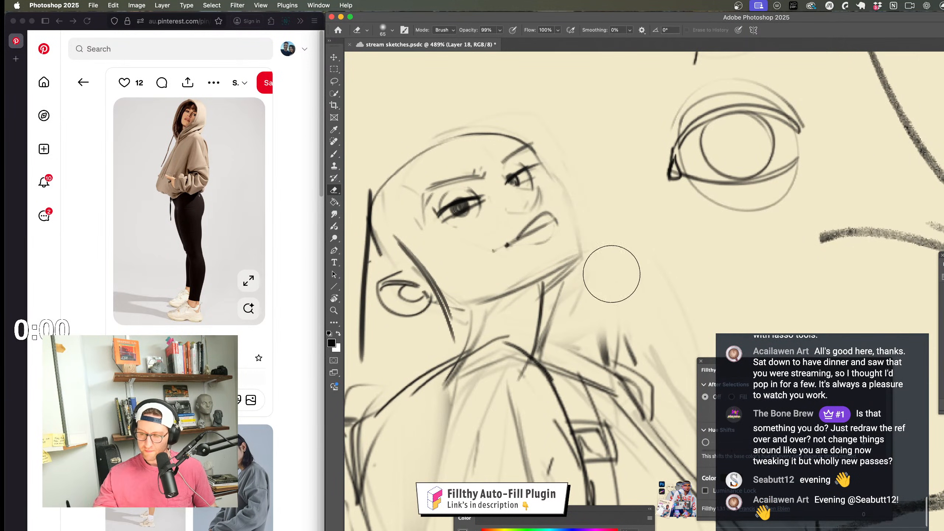
Step: Redraw the woman's cheek and chin contour with the Brush, undoing unsatisfactory strokes, and strengthen the jawline
{"action": "key", "text": "b"}
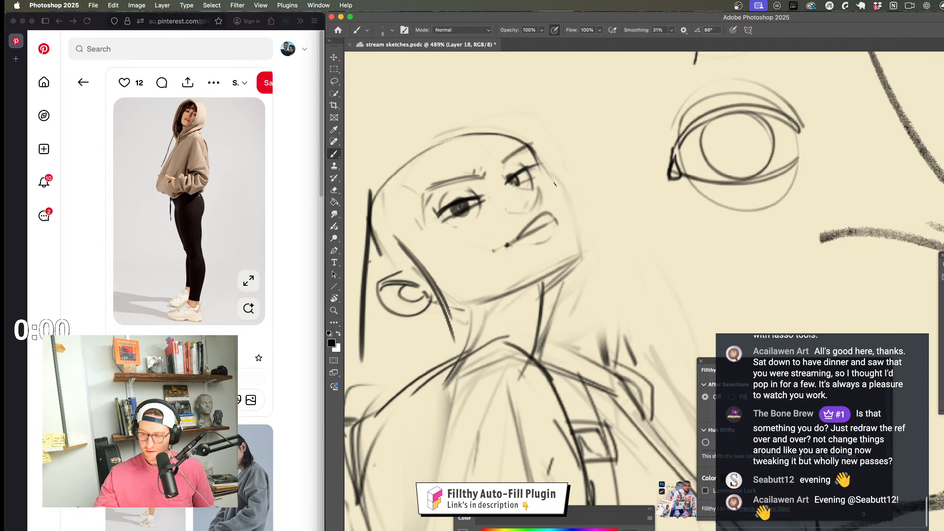
{"action": "left_click_drag", "start_coordinate": [550, 176], "coordinate": [583, 259]}
{"action": "key", "text": "super+z"}
{"action": "left_click_drag", "start_coordinate": [550, 177], "coordinate": [581, 272]}
{"action": "key", "text": "super+z"}
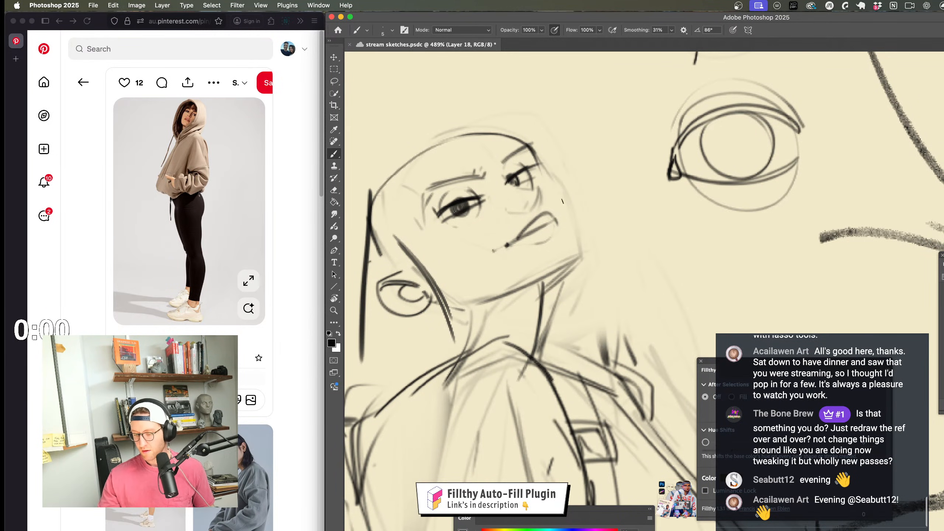
{"action": "mouse_move", "coordinate": [554, 186]}
{"action": "left_mouse_down"}
{"action": "mouse_move", "coordinate": [578, 261]}
{"action": "mouse_move", "coordinate": [482, 309]}
{"action": "left_mouse_up"}
{"action": "key", "text": "super+z"}
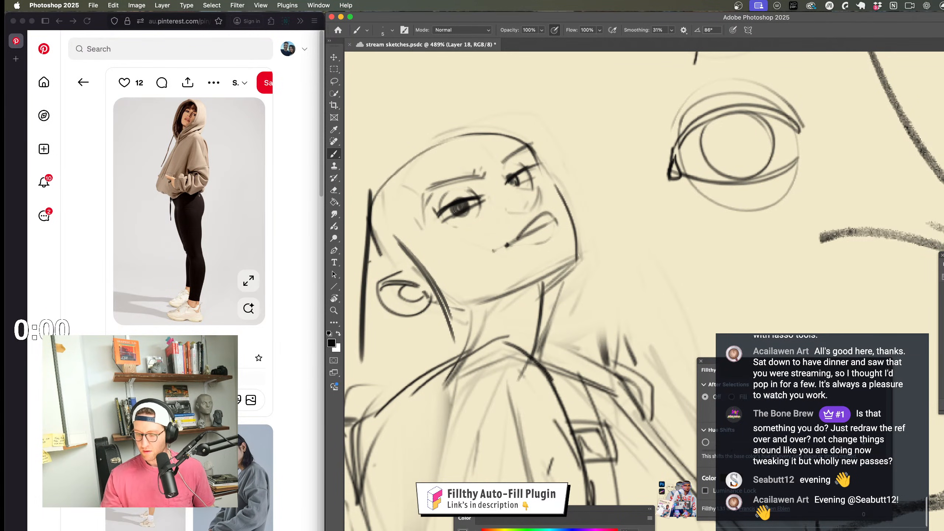
{"action": "left_click_drag", "start_coordinate": [577, 257], "coordinate": [502, 295]}
Step: Draw the hair volume over the top of the woman's head and a second long strand down her back
{"action": "key", "text": "z"}
{"action": "left_click_drag", "start_coordinate": [557, 329], "coordinate": [533, 332]}
{"action": "scroll", "coordinate": [553, 321], "scroll_direction": "down", "scroll_amount": 5}
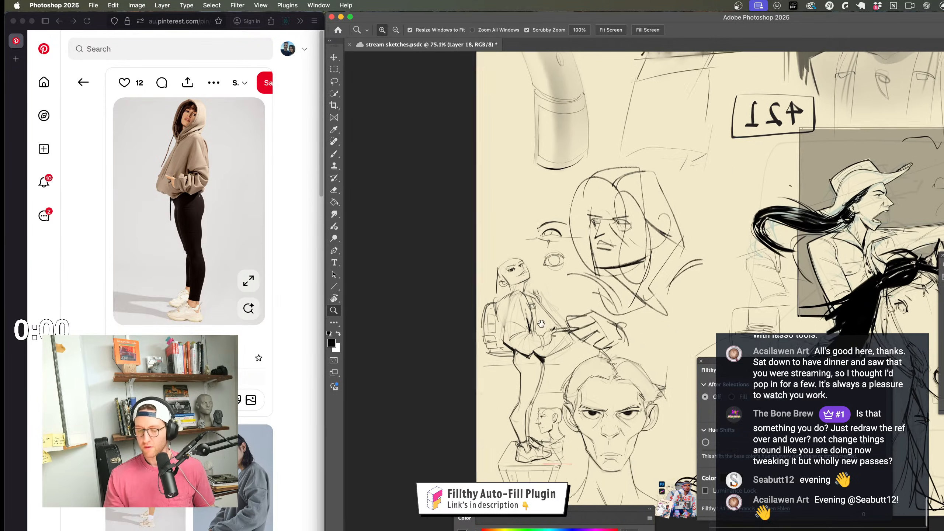
{"action": "scroll", "coordinate": [541, 236], "scroll_direction": "up", "scroll_amount": 5}
{"action": "scroll", "coordinate": [540, 236], "scroll_direction": "up", "scroll_amount": 5}
{"action": "key", "text": "b"}
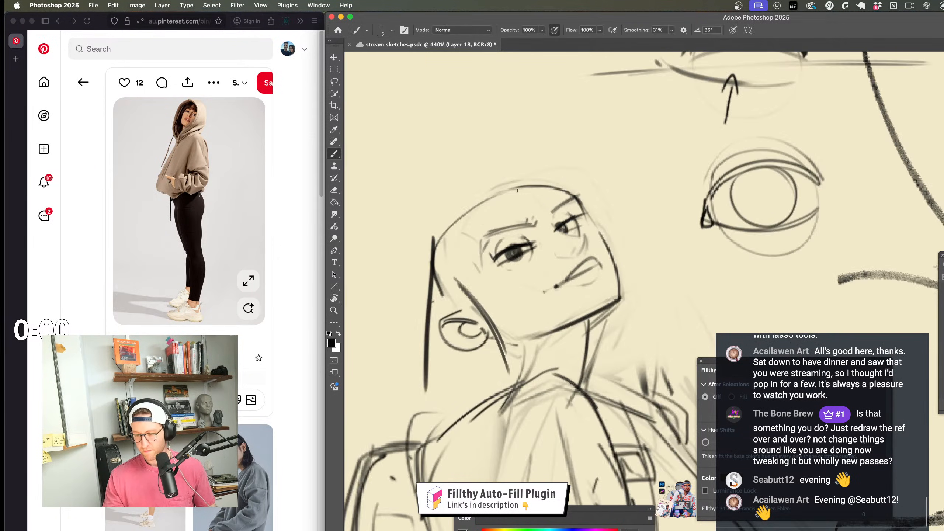
{"action": "mouse_move", "coordinate": [519, 180]}
{"action": "left_mouse_down"}
{"action": "mouse_move", "coordinate": [413, 256]}
{"action": "mouse_move", "coordinate": [411, 437]}
{"action": "left_mouse_up"}
{"action": "left_click_drag", "start_coordinate": [425, 250], "coordinate": [413, 418]}
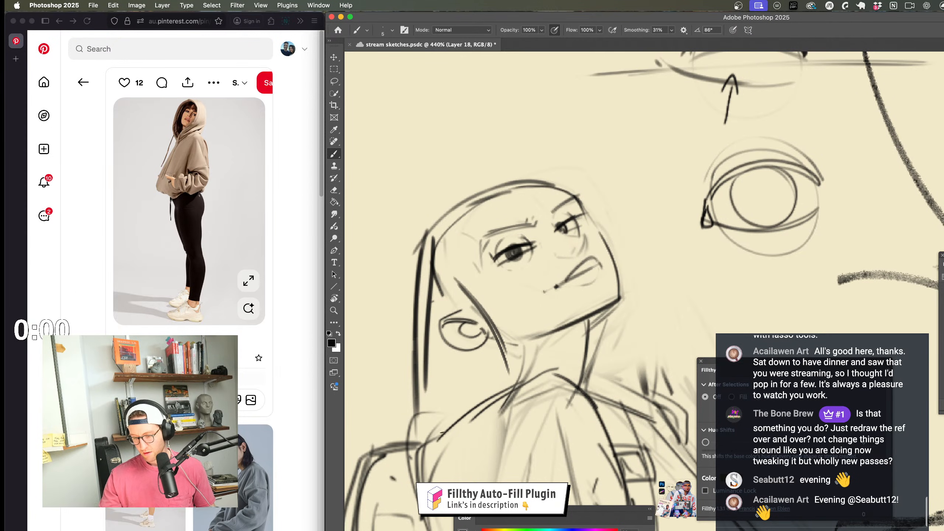
Step: Add a hair strand falling from the woman's ear down to her shoulder
{"action": "key", "text": "z"}
{"action": "scroll", "coordinate": [532, 322], "scroll_direction": "down", "scroll_amount": 2}
{"action": "scroll", "coordinate": [532, 322], "scroll_direction": "up", "scroll_amount": 3}
{"action": "key", "text": "b"}
{"action": "mouse_move", "coordinate": [508, 288]}
{"action": "left_mouse_down"}
{"action": "mouse_move", "coordinate": [504, 366]}
{"action": "mouse_move", "coordinate": [512, 359]}
{"action": "left_mouse_up"}
{"action": "left_click_drag", "start_coordinate": [516, 326], "coordinate": [574, 285]}
Step: Flip the canvas back to its original orientation and bring the woman's head into close view
{"action": "key", "text": "z"}
{"action": "scroll", "coordinate": [540, 365], "scroll_direction": "down", "scroll_amount": 5}
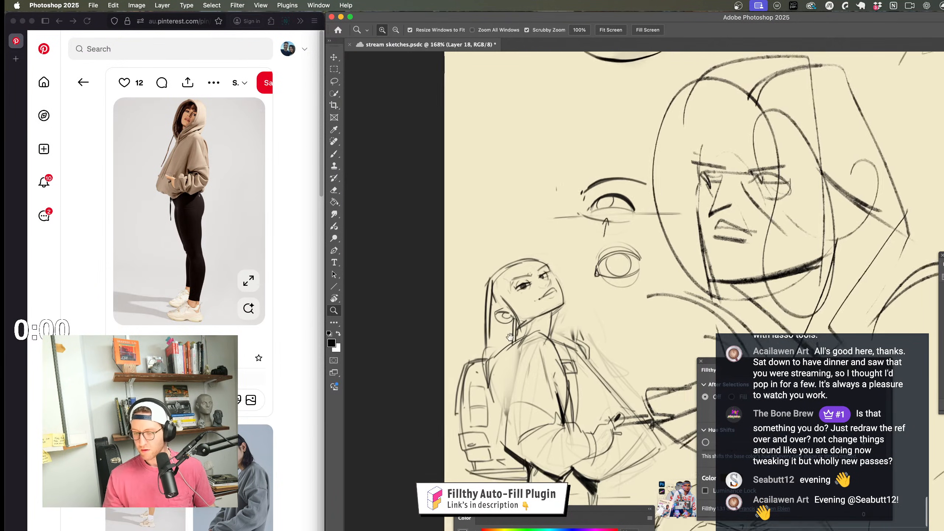
{"action": "key", "text": "h"}
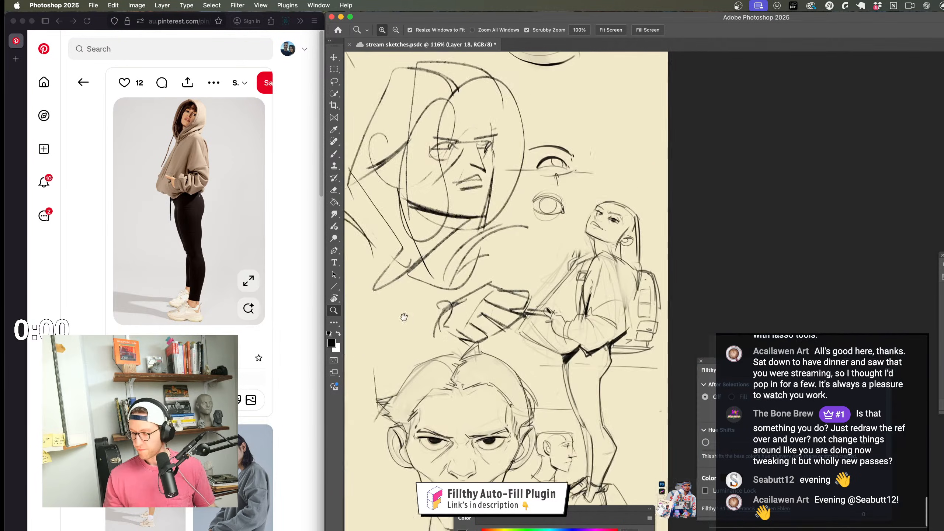
{"action": "scroll", "coordinate": [572, 207], "scroll_direction": "up", "scroll_amount": 10}
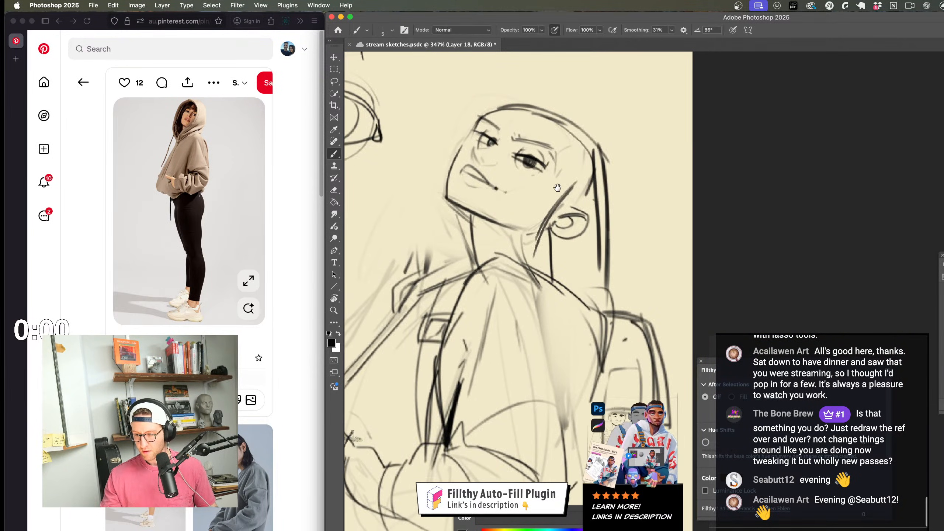
Step: Refine the woman's eyes by darkening the lids and cleaning up lines, switching the brush between Clear and Normal modes
{"action": "key", "text": "b"}
{"action": "scroll", "coordinate": [558, 279], "scroll_direction": "up", "scroll_amount": 1}
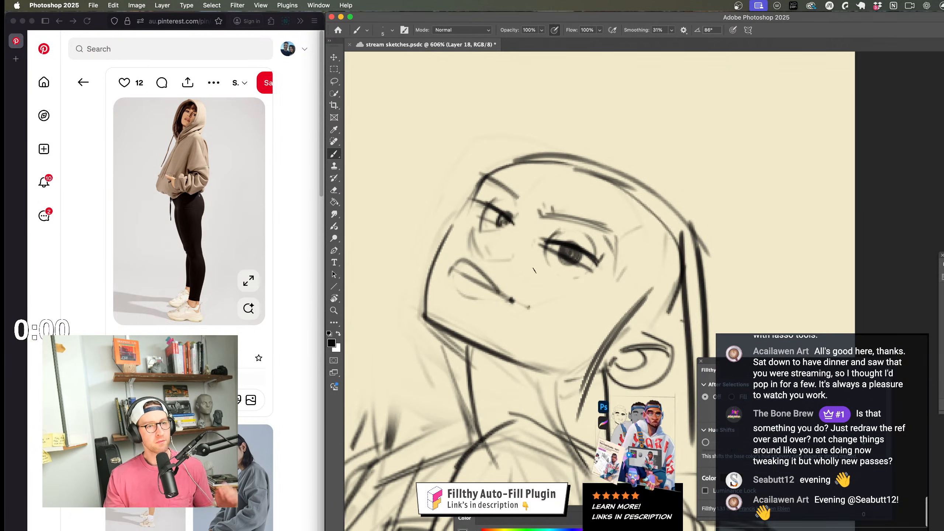
{"action": "scroll", "coordinate": [605, 248], "scroll_direction": "down", "scroll_amount": 1}
{"action": "key", "text": "shift+alt+r"}
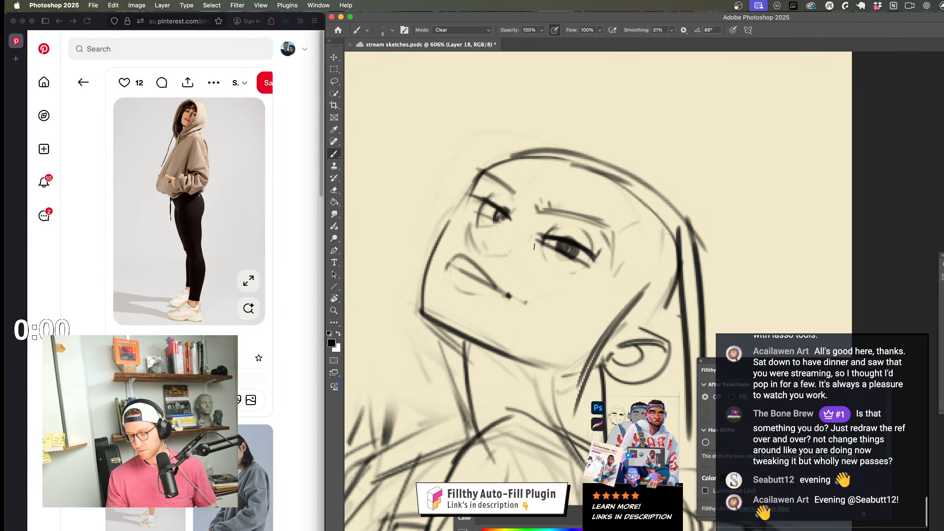
{"action": "key", "text": "shift+alt+n"}
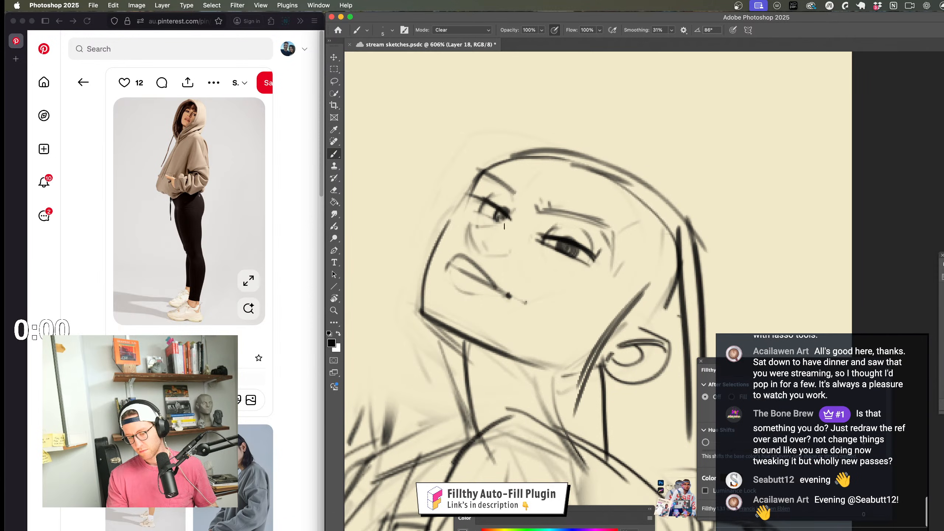
{"action": "key", "text": "shift+alt+n"}
{"action": "scroll", "coordinate": [540, 247], "scroll_direction": "down", "scroll_amount": 5}
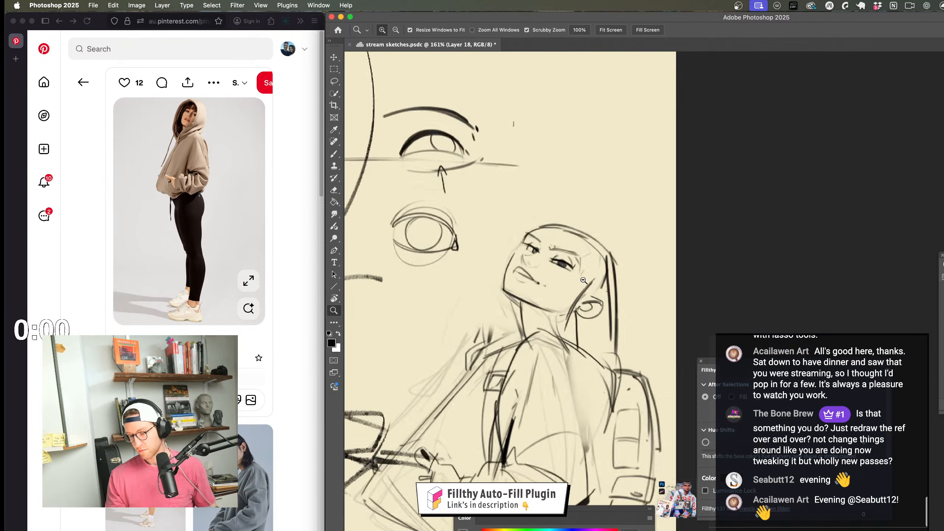
{"action": "scroll", "coordinate": [604, 239], "scroll_direction": "up", "scroll_amount": 5}
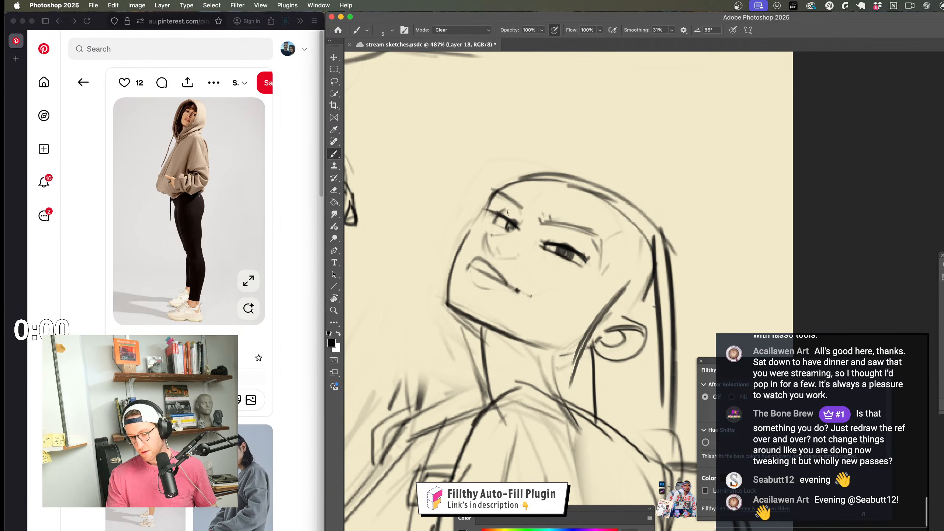
{"action": "mouse_move", "coordinate": [626, 268]}
{"action": "left_mouse_down"}
{"action": "mouse_move", "coordinate": [592, 273]}
{"action": "mouse_move", "coordinate": [579, 288]}
{"action": "mouse_move", "coordinate": [596, 275]}
{"action": "mouse_move", "coordinate": [628, 274]}
{"action": "left_mouse_up"}
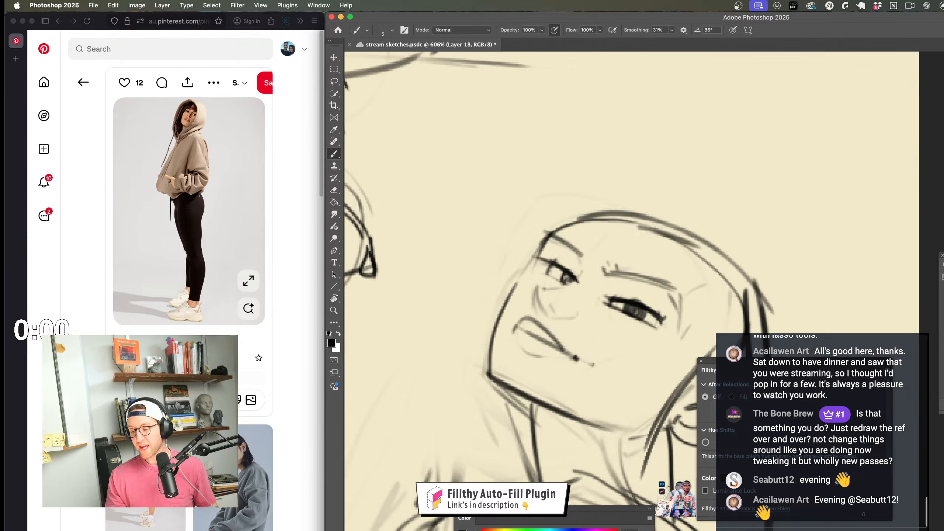
Step: Sketch a half-closed eye study above the woman's head with an eyeball circle, thick upper lid, lower lid and dark iris
{"action": "mouse_move", "coordinate": [571, 281]}
{"action": "left_mouse_down"}
{"action": "mouse_move", "coordinate": [550, 282]}
{"action": "mouse_move", "coordinate": [576, 300]}
{"action": "mouse_move", "coordinate": [569, 285]}
{"action": "mouse_move", "coordinate": [527, 287]}
{"action": "left_mouse_up"}
{"action": "mouse_move", "coordinate": [586, 373]}
{"action": "left_mouse_down"}
{"action": "mouse_move", "coordinate": [541, 317]}
{"action": "mouse_move", "coordinate": [545, 252]}
{"action": "mouse_move", "coordinate": [528, 267]}
{"action": "mouse_move", "coordinate": [586, 330]}
{"action": "left_mouse_up"}
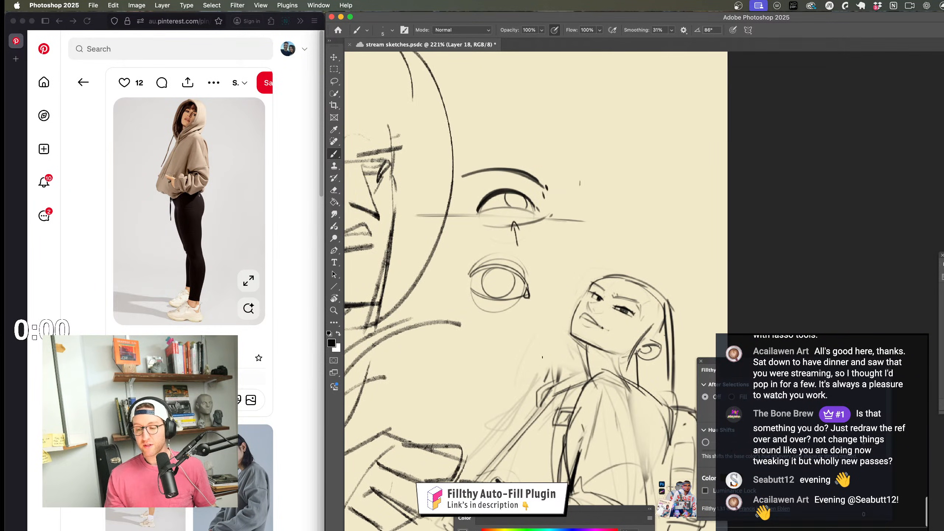
{"action": "left_click_drag", "start_coordinate": [548, 212], "coordinate": [580, 212]}
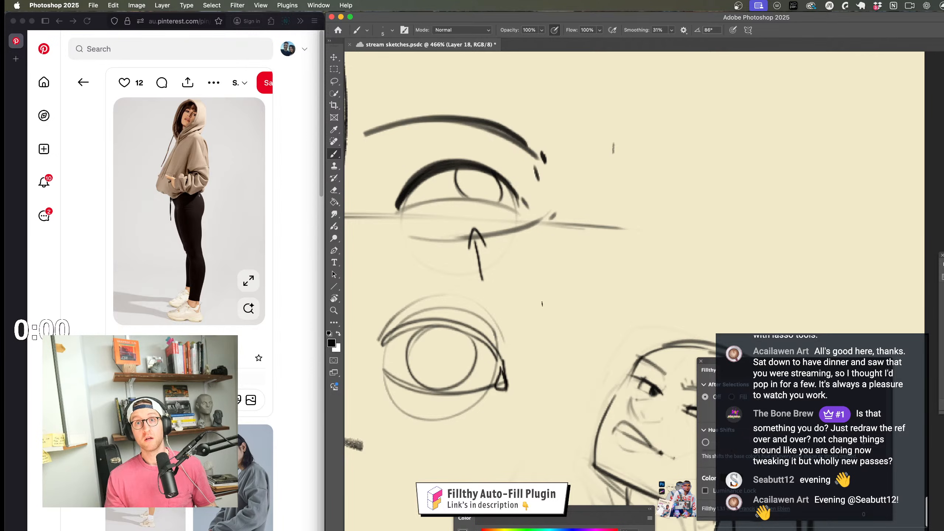
{"action": "left_click_drag", "start_coordinate": [496, 238], "coordinate": [505, 239]}
{"action": "left_click_drag", "start_coordinate": [523, 294], "coordinate": [529, 340]}
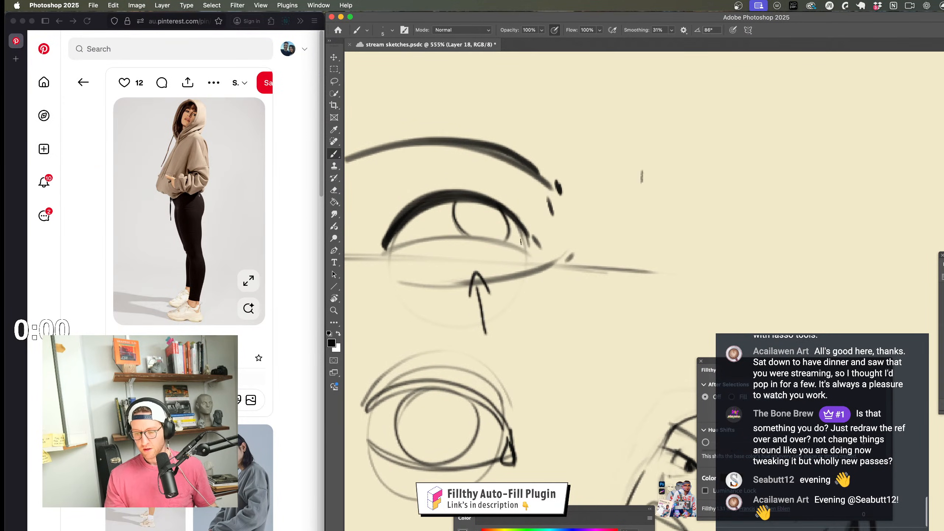
{"action": "left_click_drag", "start_coordinate": [516, 269], "coordinate": [518, 264]}
{"action": "scroll", "coordinate": [518, 265], "scroll_direction": "down", "scroll_amount": 5}
{"action": "scroll", "coordinate": [518, 265], "scroll_direction": "right", "scroll_amount": 10}
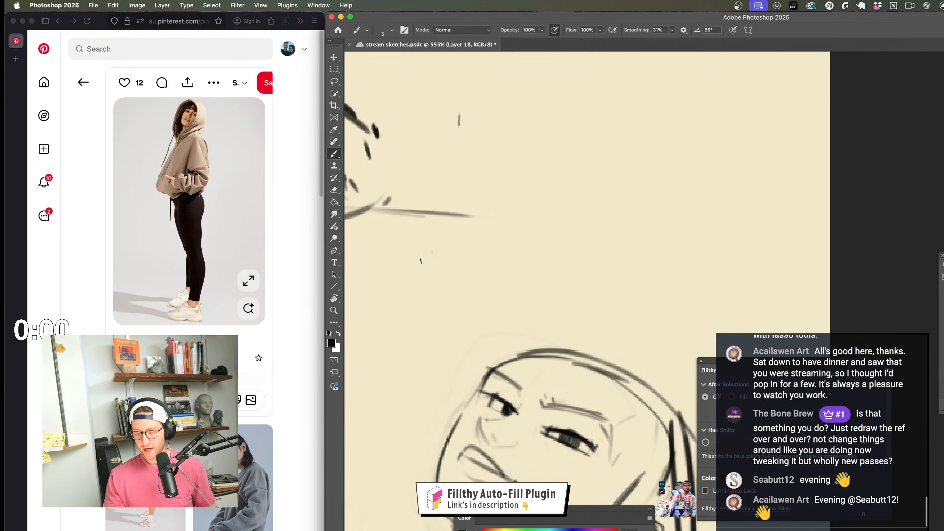
{"action": "mouse_move", "coordinate": [421, 260]}
{"action": "left_mouse_down"}
{"action": "mouse_move", "coordinate": [437, 340]}
{"action": "mouse_move", "coordinate": [506, 308]}
{"action": "mouse_move", "coordinate": [457, 244]}
{"action": "mouse_move", "coordinate": [508, 294]}
{"action": "left_mouse_up"}
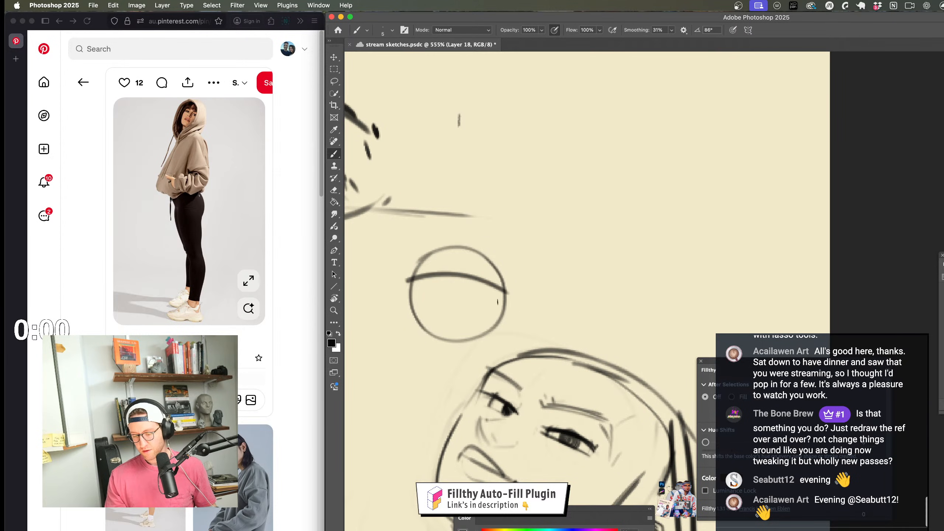
{"action": "left_click_drag", "start_coordinate": [447, 292], "coordinate": [513, 302]}
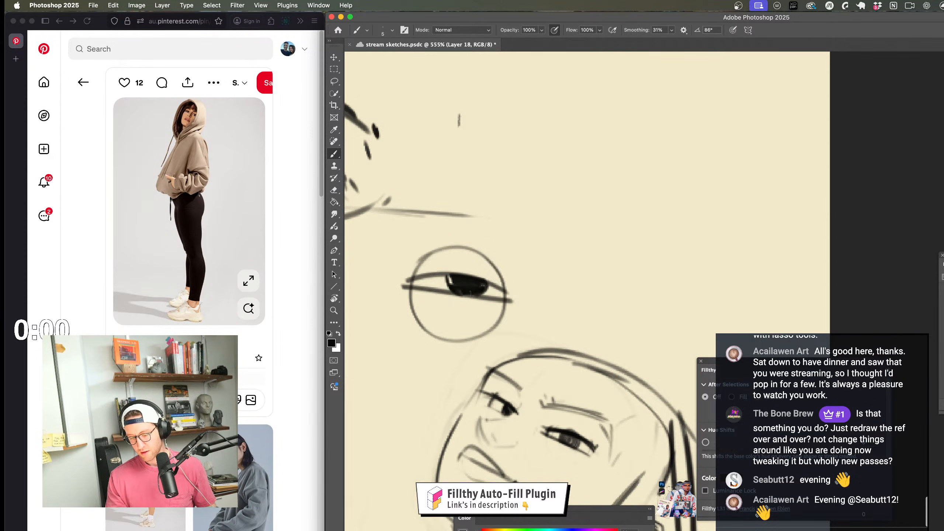
{"action": "mouse_move", "coordinate": [396, 281]}
{"action": "left_mouse_down"}
{"action": "mouse_move", "coordinate": [519, 299]}
{"action": "mouse_move", "coordinate": [562, 240]}
{"action": "mouse_move", "coordinate": [530, 225]}
{"action": "left_mouse_up"}
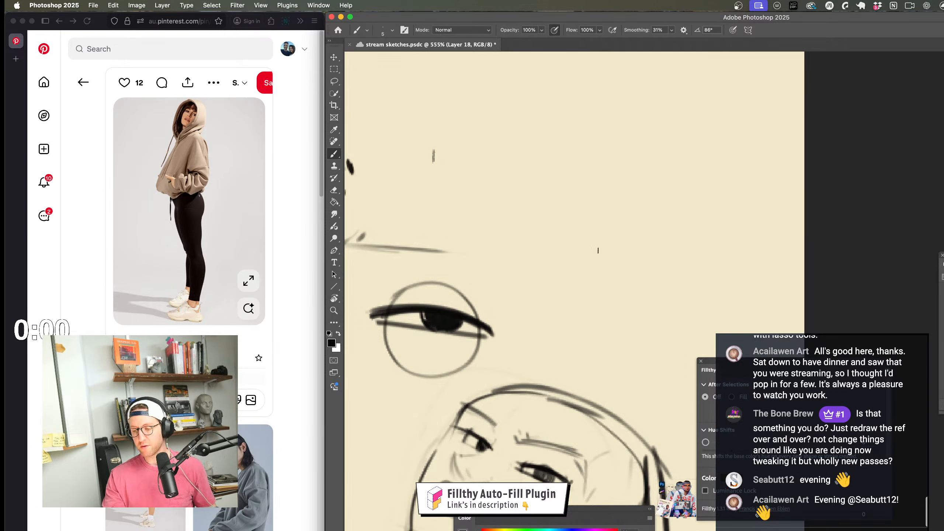
Step: Sketch a second eye study above the first, with an eyeball circle, heavy curved upper lid and partly hidden dark iris
{"action": "mouse_move", "coordinate": [564, 168]}
{"action": "left_mouse_down"}
{"action": "mouse_move", "coordinate": [492, 227]}
{"action": "mouse_move", "coordinate": [574, 170]}
{"action": "left_mouse_up"}
{"action": "mouse_move", "coordinate": [608, 215]}
{"action": "left_mouse_down"}
{"action": "mouse_move", "coordinate": [493, 206]}
{"action": "mouse_move", "coordinate": [554, 188]}
{"action": "mouse_move", "coordinate": [488, 211]}
{"action": "left_mouse_up"}
{"action": "mouse_move", "coordinate": [491, 206]}
{"action": "left_mouse_down"}
{"action": "mouse_move", "coordinate": [555, 188]}
{"action": "mouse_move", "coordinate": [479, 210]}
{"action": "mouse_move", "coordinate": [558, 186]}
{"action": "mouse_move", "coordinate": [605, 211]}
{"action": "left_mouse_up"}
{"action": "key", "text": "super+z"}
{"action": "key", "text": "super+z"}
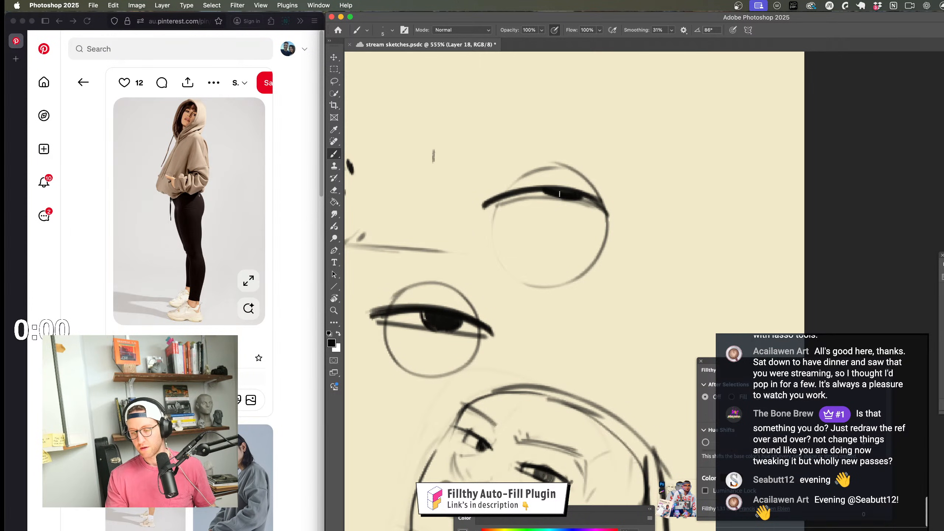
{"action": "left_click_drag", "start_coordinate": [544, 189], "coordinate": [546, 200]}
Step: Draw an arched eyebrow over the second half-closed eye study
{"action": "key", "text": "super+space"}
{"action": "mouse_move", "coordinate": [612, 263]}
{"action": "left_mouse_down"}
{"action": "mouse_move", "coordinate": [579, 257]}
{"action": "mouse_move", "coordinate": [633, 220]}
{"action": "left_mouse_up"}
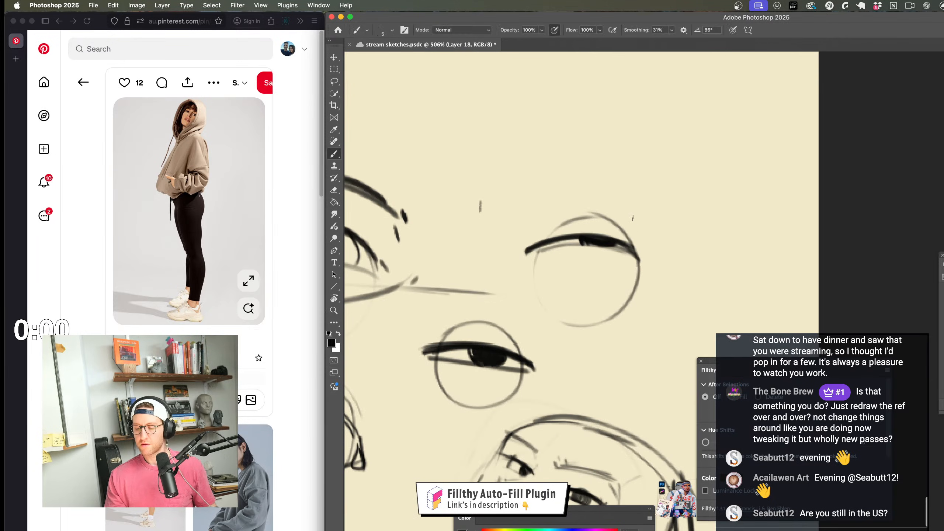
{"action": "mouse_move", "coordinate": [519, 209]}
{"action": "left_mouse_down"}
{"action": "mouse_move", "coordinate": [631, 221]}
{"action": "mouse_move", "coordinate": [655, 244]}
{"action": "left_mouse_up"}
{"action": "mouse_move", "coordinate": [666, 234]}
{"action": "left_mouse_down"}
{"action": "mouse_move", "coordinate": [586, 294]}
{"action": "mouse_move", "coordinate": [563, 323]}
{"action": "left_mouse_up"}
Step: Clear the old mouth lines from the woman's face on the horizontally flipped canvas, using the brush in Clear mode
{"action": "key", "text": "super+space"}
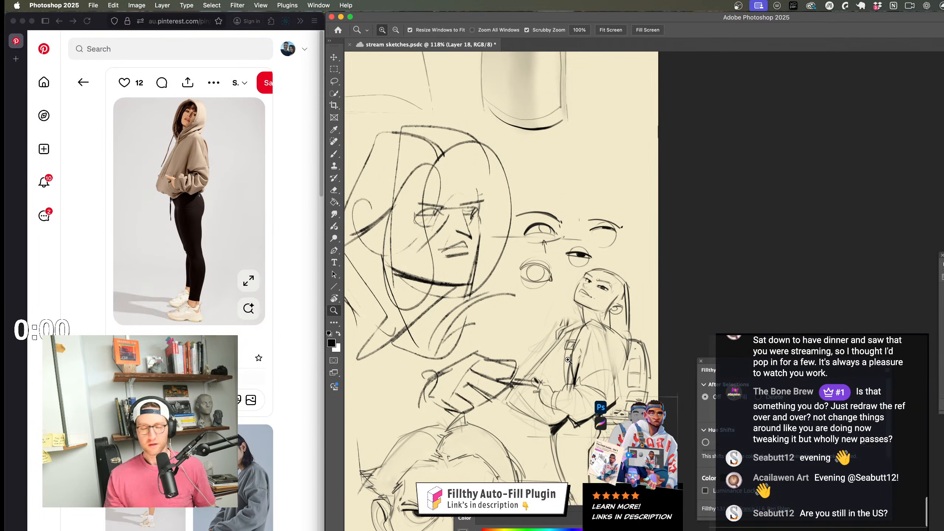
{"action": "key", "text": "super+space"}
{"action": "left_click_drag", "start_coordinate": [595, 271], "coordinate": [601, 269]}
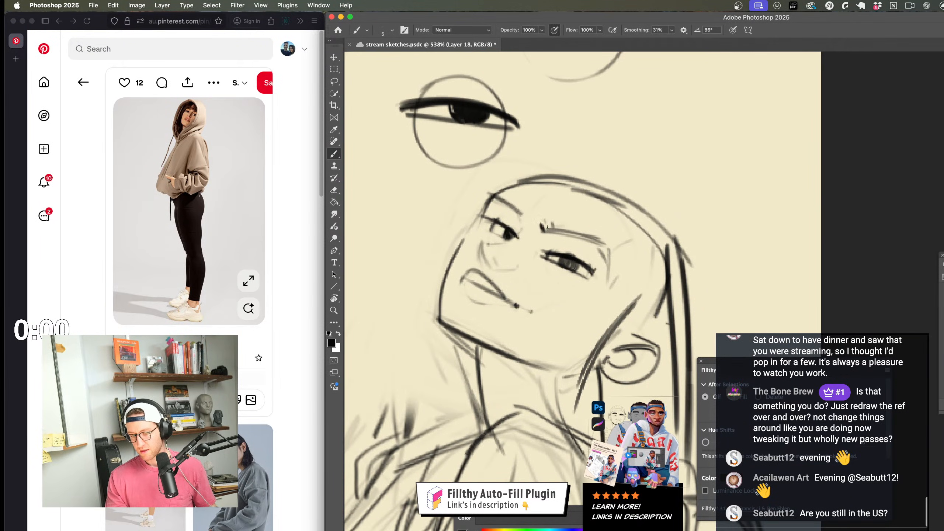
{"action": "key", "text": "super+space"}
{"action": "mouse_move", "coordinate": [427, 309]}
{"action": "left_mouse_down"}
{"action": "mouse_move", "coordinate": [328, 308]}
{"action": "mouse_move", "coordinate": [648, 357]}
{"action": "mouse_move", "coordinate": [409, 335]}
{"action": "left_mouse_up"}
{"action": "left_click_drag", "start_coordinate": [576, 242], "coordinate": [614, 241]}
{"action": "mouse_move", "coordinate": [579, 214]}
{"action": "left_mouse_down"}
{"action": "mouse_move", "coordinate": [575, 274]}
{"action": "mouse_move", "coordinate": [588, 343]}
{"action": "mouse_move", "coordinate": [567, 323]}
{"action": "mouse_move", "coordinate": [563, 288]}
{"action": "mouse_move", "coordinate": [582, 284]}
{"action": "mouse_move", "coordinate": [573, 264]}
{"action": "mouse_move", "coordinate": [598, 269]}
{"action": "mouse_move", "coordinate": [579, 288]}
{"action": "left_mouse_up"}
{"action": "key", "text": "z"}
{"action": "key", "text": "super+z"}
{"action": "key", "text": "b"}
{"action": "scroll", "coordinate": [565, 326], "scroll_direction": "down", "scroll_amount": 2}
{"action": "scroll", "coordinate": [564, 327], "scroll_direction": "right", "scroll_amount": 2}
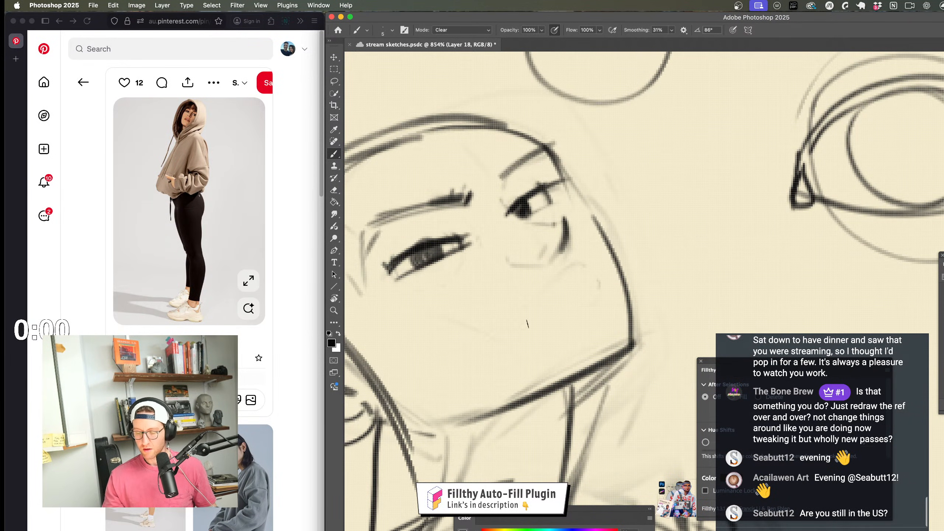
{"action": "left_click_drag", "start_coordinate": [576, 329], "coordinate": [533, 323]}
{"action": "mouse_move", "coordinate": [529, 320]}
{"action": "left_mouse_down"}
{"action": "mouse_move", "coordinate": [481, 239]}
{"action": "mouse_move", "coordinate": [517, 219]}
{"action": "left_mouse_up"}
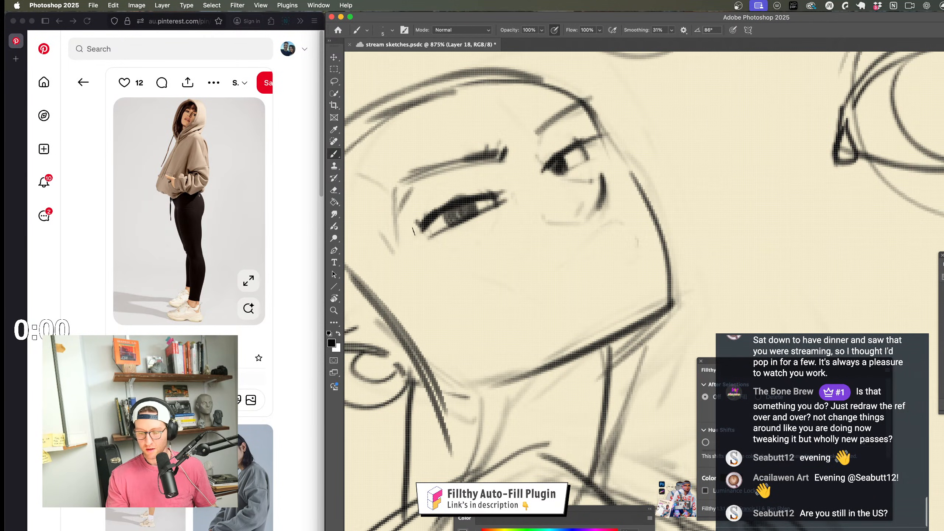
Step: Touch up the lower lid of the woman's near eye, undo the unwanted stroke, and reduce the brush size
{"action": "mouse_move", "coordinate": [421, 232]}
{"action": "left_mouse_down"}
{"action": "mouse_move", "coordinate": [481, 217]}
{"action": "mouse_move", "coordinate": [437, 237]}
{"action": "mouse_move", "coordinate": [483, 214]}
{"action": "left_mouse_up"}
{"action": "key", "text": "super+z"}
{"action": "left_click", "coordinate": [474, 270]}
{"action": "key", "text": "z"}
{"action": "left_click_drag", "start_coordinate": [519, 289], "coordinate": [501, 274]}
{"action": "key", "text": "b"}
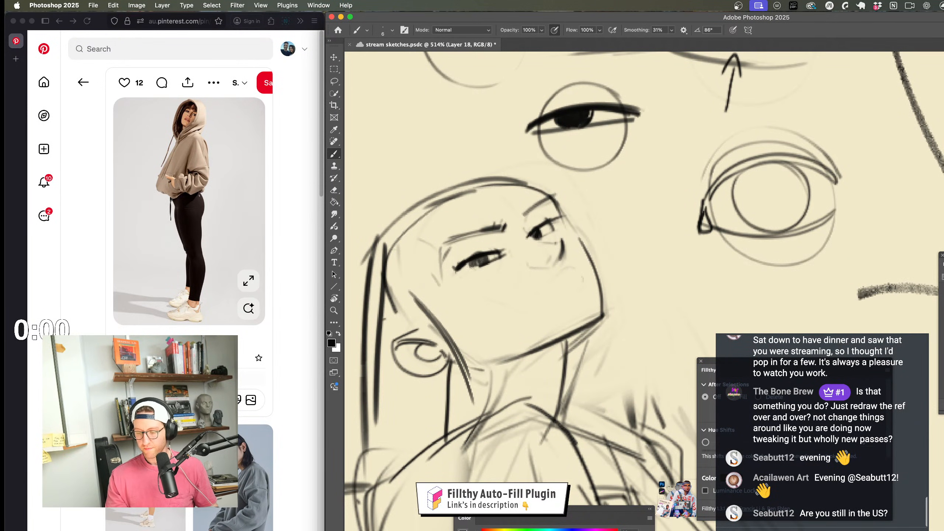
{"action": "key", "text": "bracketleft"}
{"action": "key", "text": "bracketleft"}
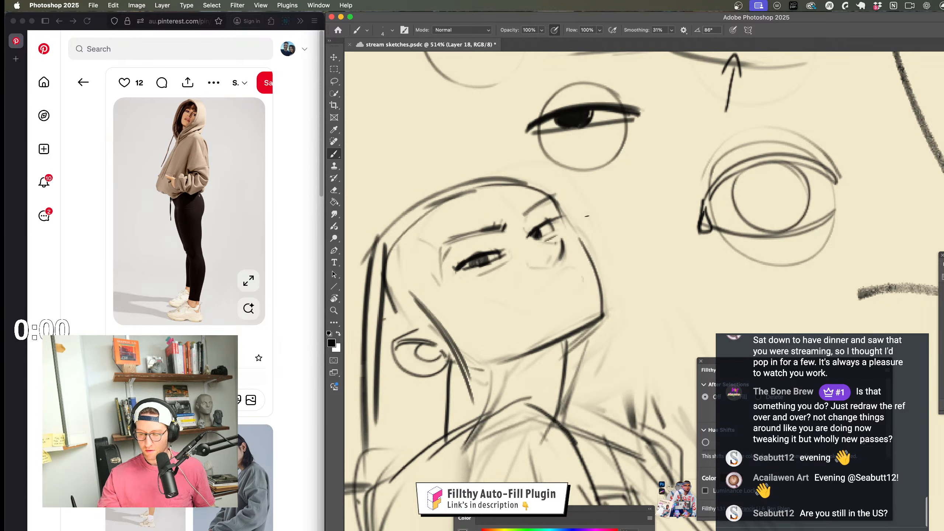
Step: Undo the last stroke on the face and flip the canvas horizontally to check the whole head
{"action": "key", "text": "z"}
{"action": "mouse_move", "coordinate": [520, 280]}
{"action": "left_mouse_down"}
{"action": "mouse_move", "coordinate": [484, 279]}
{"action": "mouse_move", "coordinate": [513, 278]}
{"action": "left_mouse_up"}
{"action": "key", "text": "b"}
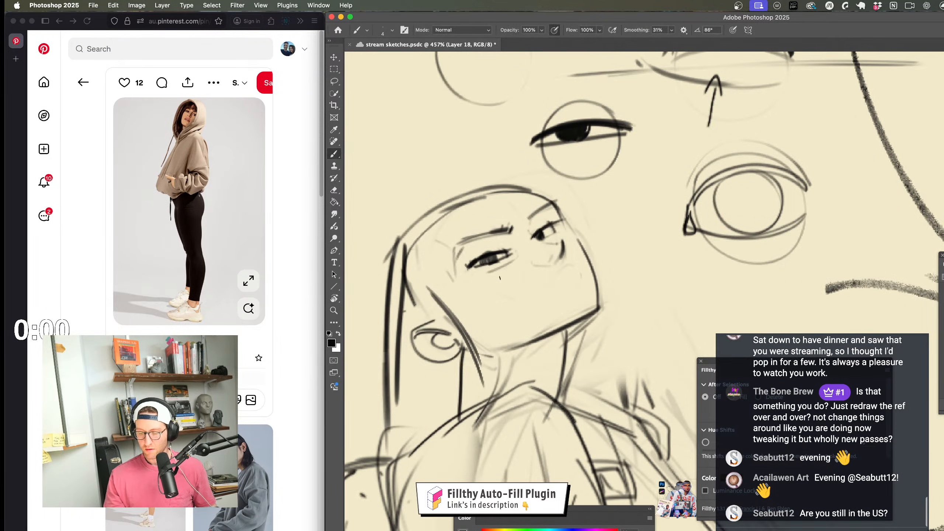
{"action": "key", "text": "super+z"}
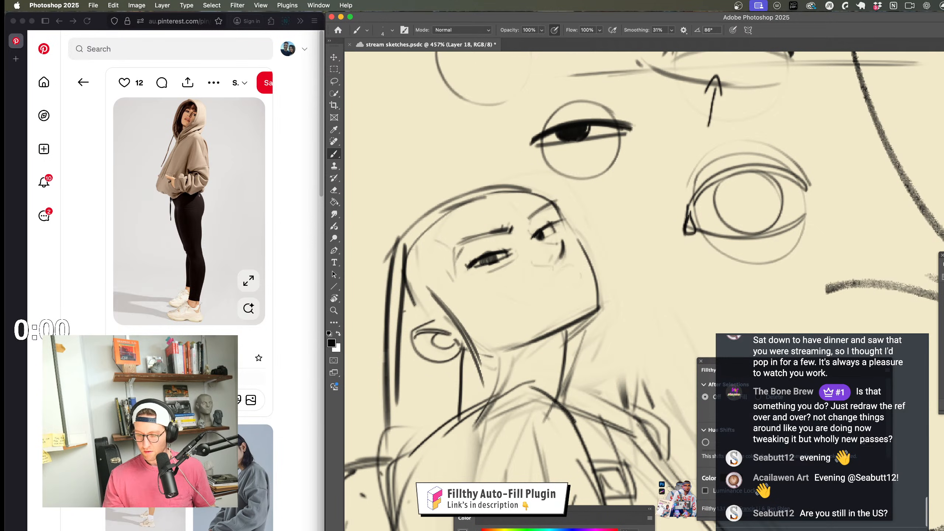
{"action": "key", "text": "z"}
{"action": "left_click_drag", "start_coordinate": [548, 309], "coordinate": [522, 310]}
{"action": "key", "text": "b"}
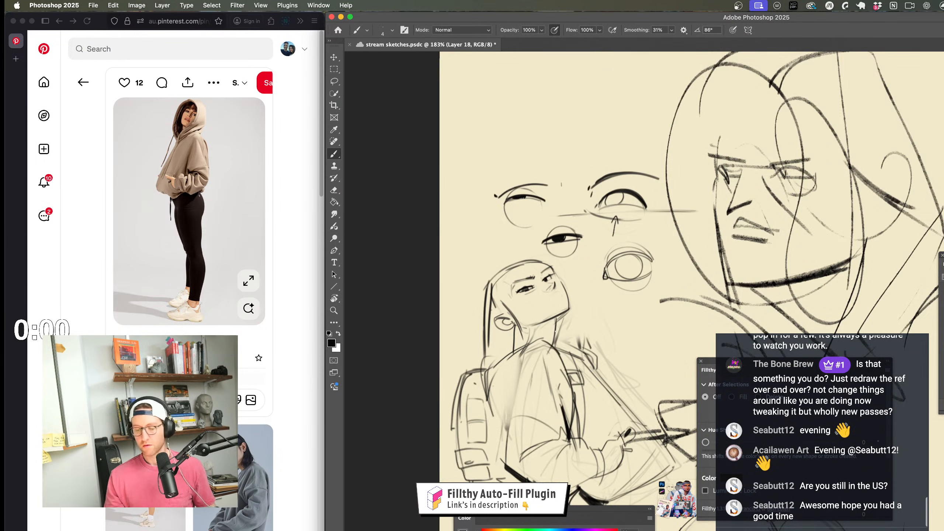
{"action": "key", "text": "h"}
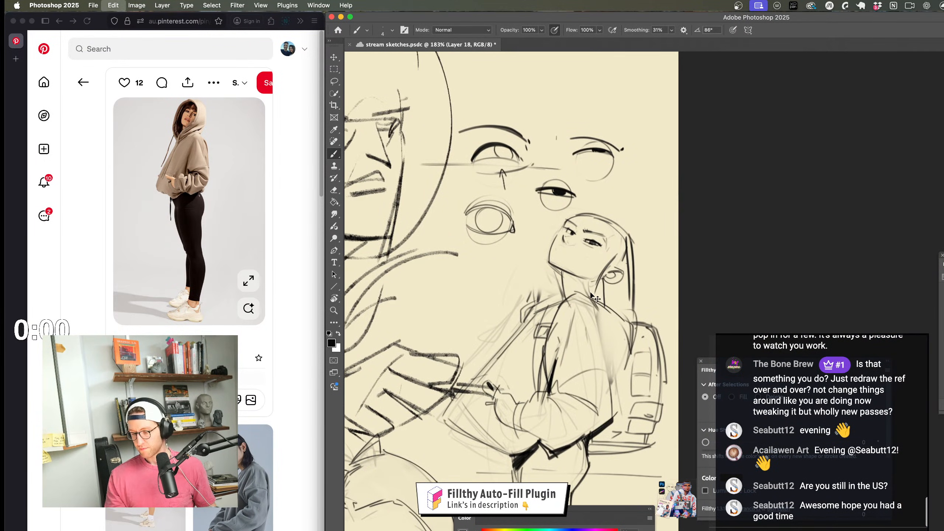
Step: Sketch a light upper-lip curve beneath the woman's nose and mark the near corner of her mouth
{"action": "mouse_move", "coordinate": [599, 284]}
{"action": "left_mouse_down"}
{"action": "mouse_move", "coordinate": [602, 251]}
{"action": "mouse_move", "coordinate": [617, 251]}
{"action": "left_mouse_up"}
{"action": "key", "text": "z"}
{"action": "key", "text": "b"}
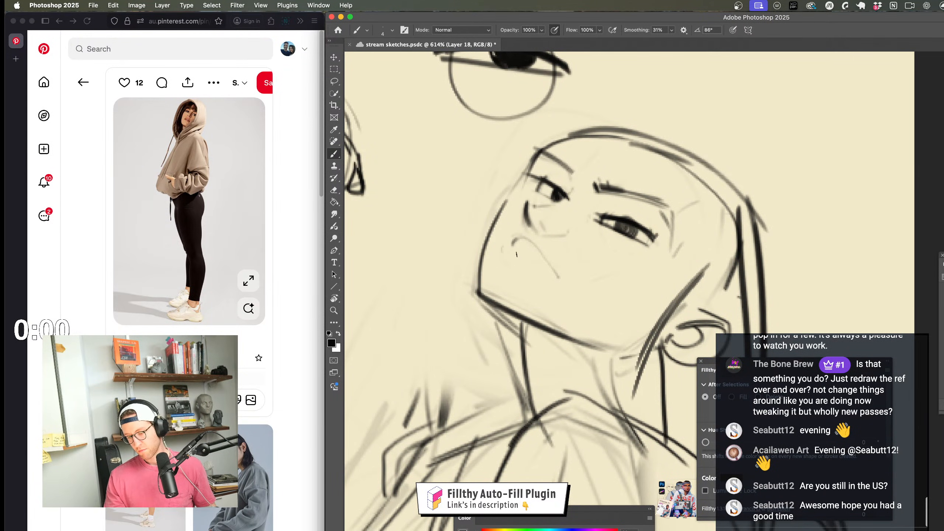
{"action": "key", "text": "z"}
{"action": "left_click_drag", "start_coordinate": [581, 341], "coordinate": [535, 341]}
{"action": "mouse_move", "coordinate": [575, 310]}
{"action": "left_mouse_down"}
{"action": "mouse_move", "coordinate": [536, 298]}
{"action": "mouse_move", "coordinate": [583, 298]}
{"action": "left_mouse_up"}
{"action": "key", "text": "b"}
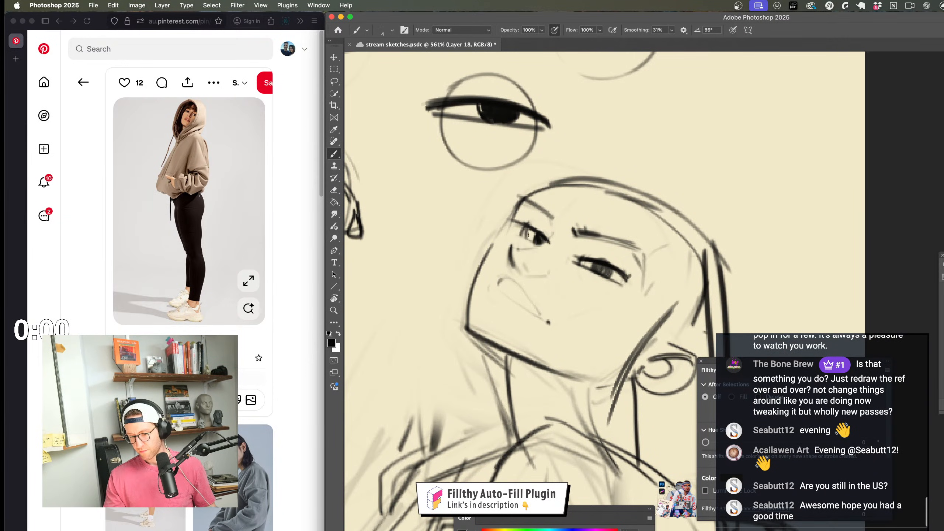
Step: Darken and thicken the woman's far eyebrow into a bold shape angled down toward the nose
{"action": "left_click_drag", "start_coordinate": [525, 231], "coordinate": [526, 238]}
{"action": "key", "text": "z"}
{"action": "mouse_move", "coordinate": [532, 285]}
{"action": "left_mouse_down"}
{"action": "mouse_move", "coordinate": [485, 284]}
{"action": "mouse_move", "coordinate": [567, 283]}
{"action": "left_mouse_up"}
{"action": "key", "text": "b"}
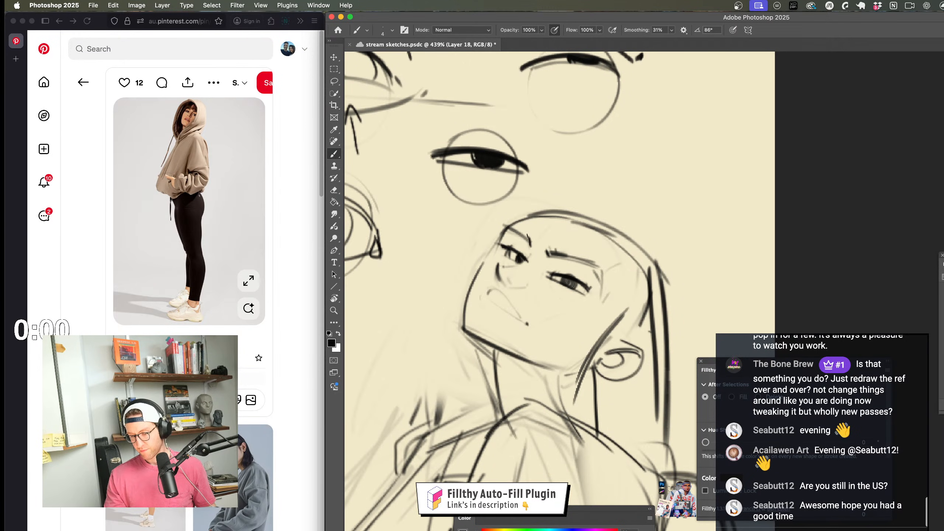
{"action": "key", "text": "z"}
{"action": "left_click_drag", "start_coordinate": [566, 325], "coordinate": [532, 325]}
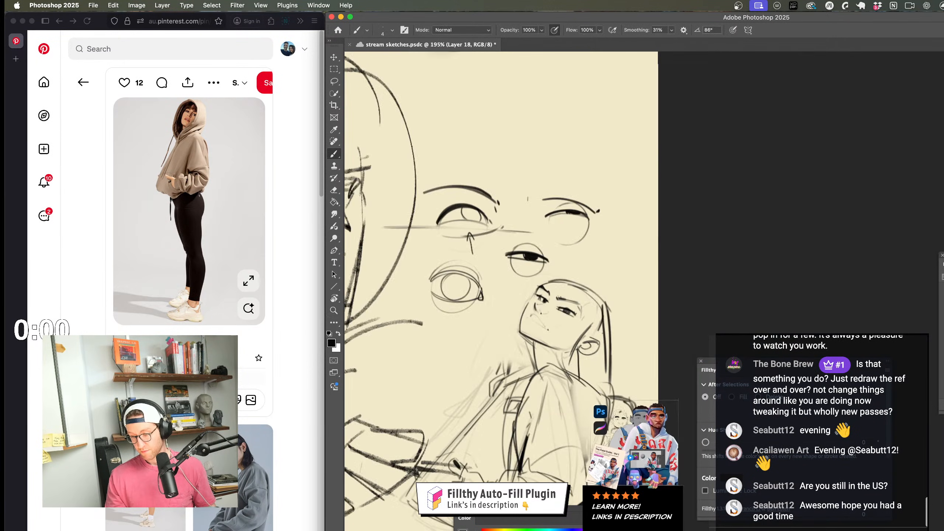
{"action": "key", "text": "space"}
{"action": "mouse_move", "coordinate": [602, 364]}
{"action": "left_mouse_down"}
{"action": "mouse_move", "coordinate": [569, 330]}
{"action": "mouse_move", "coordinate": [544, 332]}
{"action": "mouse_move", "coordinate": [577, 325]}
{"action": "left_mouse_up"}
{"action": "key", "text": "z"}
{"action": "key", "text": "space"}
{"action": "key", "text": "z"}
{"action": "left_click_drag", "start_coordinate": [524, 273], "coordinate": [611, 273]}
{"action": "key", "text": "b"}
{"action": "key", "text": "space"}
{"action": "mouse_move", "coordinate": [493, 350]}
{"action": "left_mouse_down"}
{"action": "mouse_move", "coordinate": [442, 282]}
{"action": "mouse_move", "coordinate": [482, 310]}
{"action": "left_mouse_up"}
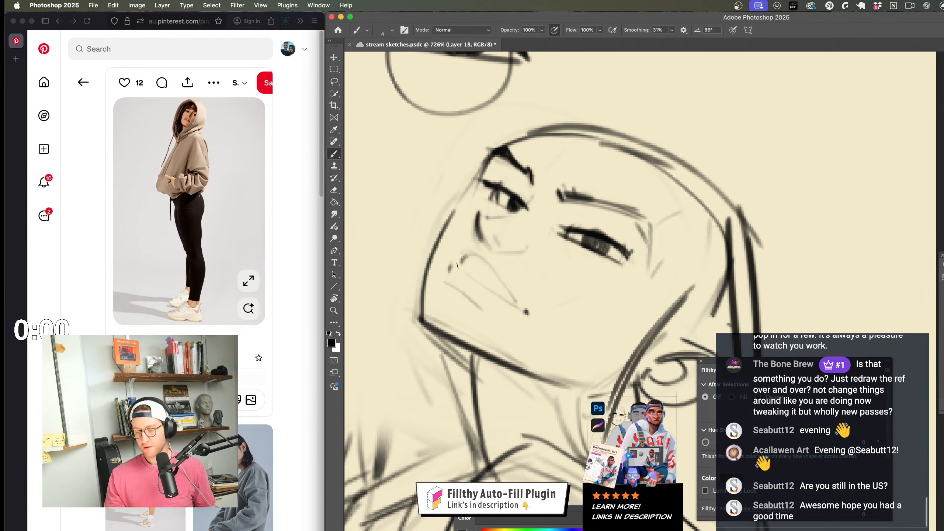
Step: Try a line between the woman's lips and darken both corners of the mouth
{"action": "left_click_drag", "start_coordinate": [453, 264], "coordinate": [531, 315]}
{"action": "key", "text": "super+z"}
{"action": "mouse_move", "coordinate": [463, 272]}
{"action": "left_mouse_down"}
{"action": "mouse_move", "coordinate": [525, 313]}
{"action": "mouse_move", "coordinate": [472, 340]}
{"action": "mouse_move", "coordinate": [513, 310]}
{"action": "mouse_move", "coordinate": [562, 309]}
{"action": "left_mouse_up"}
{"action": "left_click", "coordinate": [534, 318]}
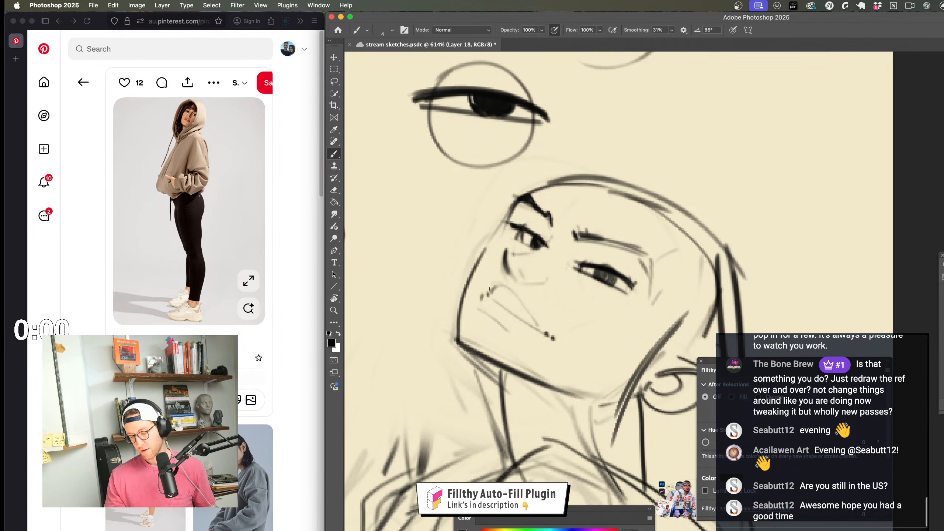
Step: Sketch a small closed-lips study beside the woman's chin, then undo it
{"action": "mouse_move", "coordinate": [493, 318]}
{"action": "left_mouse_down"}
{"action": "mouse_move", "coordinate": [522, 330]}
{"action": "mouse_move", "coordinate": [483, 337]}
{"action": "mouse_move", "coordinate": [491, 292]}
{"action": "mouse_move", "coordinate": [537, 292]}
{"action": "left_mouse_up"}
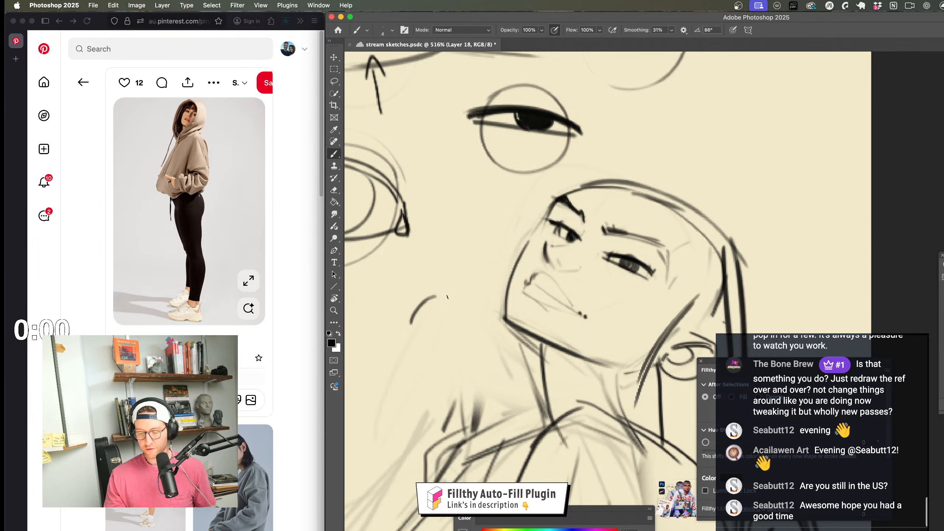
{"action": "left_click_drag", "start_coordinate": [438, 348], "coordinate": [427, 325]}
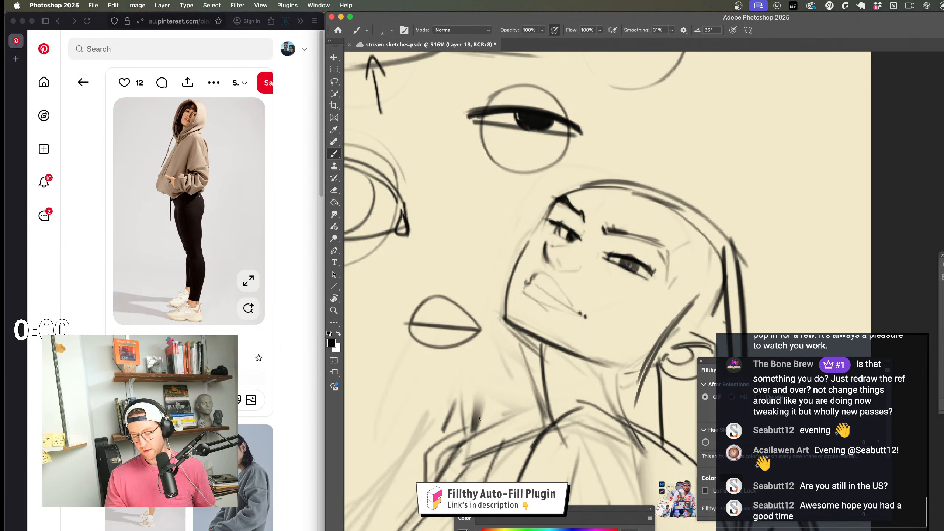
{"action": "key", "text": "ctrl+z"}
Step: Erase the mouth lines on the woman's face with the Eraser and reselect the face sketch's layer
{"action": "key", "text": "e"}
{"action": "left_click_drag", "start_coordinate": [569, 305], "coordinate": [545, 293]}
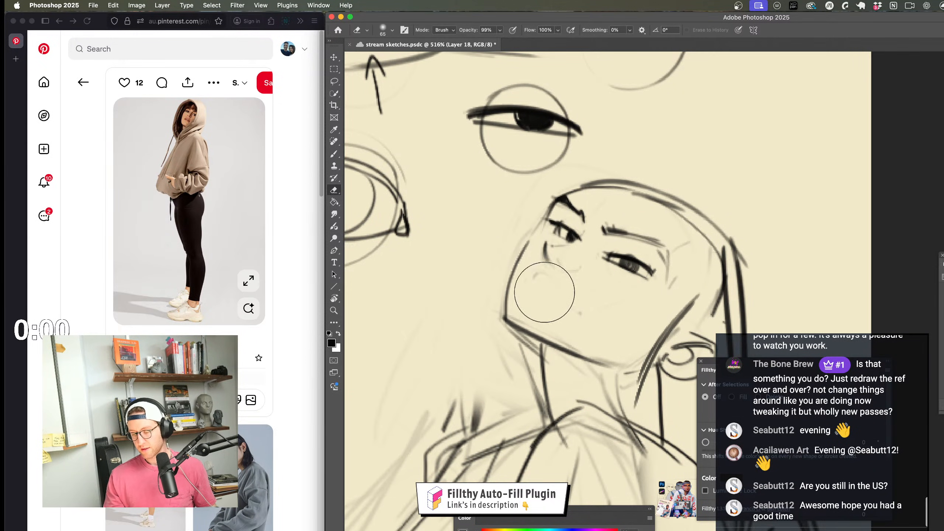
{"action": "scroll", "coordinate": [544, 292], "scroll_direction": "up", "scroll_amount": 2}
{"action": "key", "text": "b"}
{"action": "key", "text": "BackSpace"}
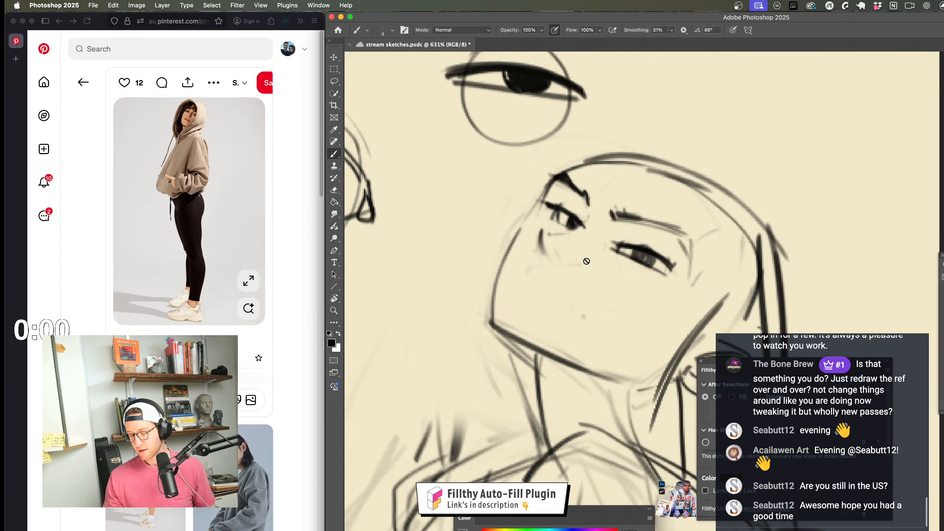
{"action": "left_click", "coordinate": [596, 288]}
{"action": "left_click", "coordinate": [627, 225]}
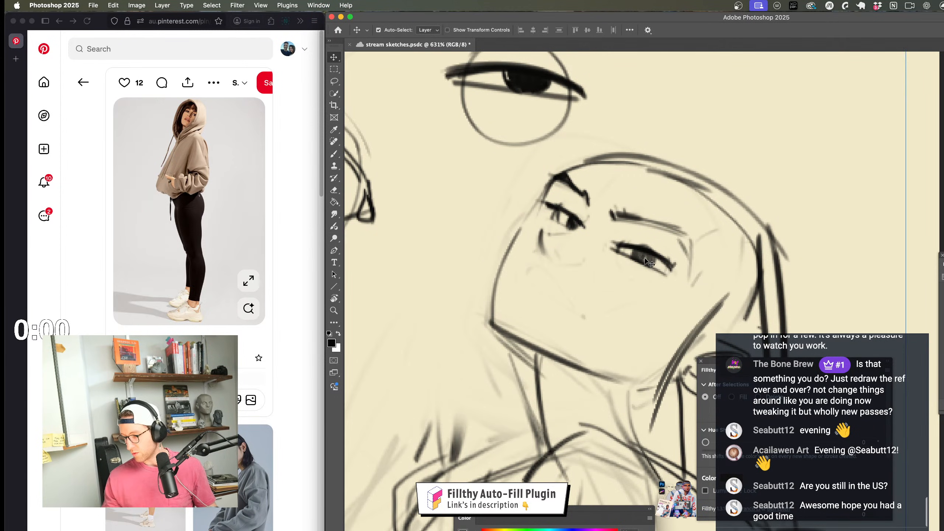
Step: Sketch light curved guide lines around the mouth area to suggest the rounded form beneath the nose
{"action": "key", "text": "ctrl+z"}
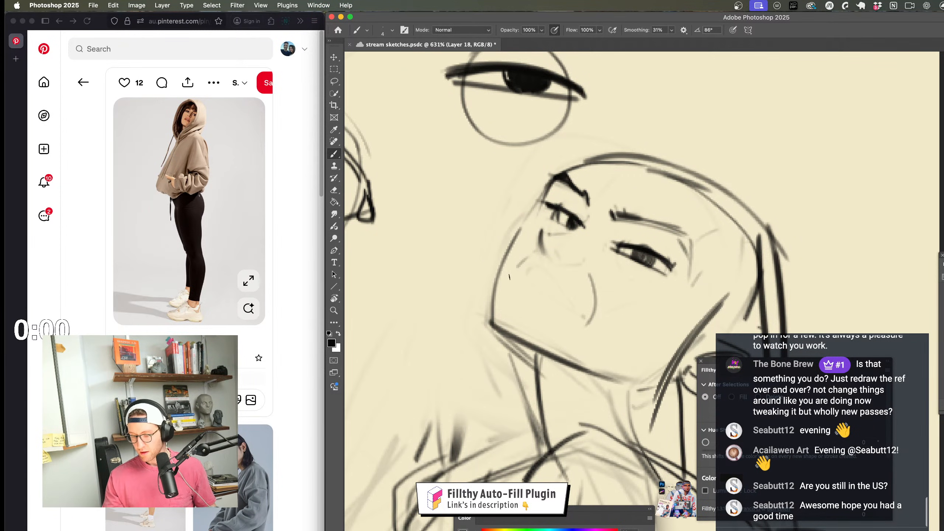
{"action": "key", "text": "ctrl+z"}
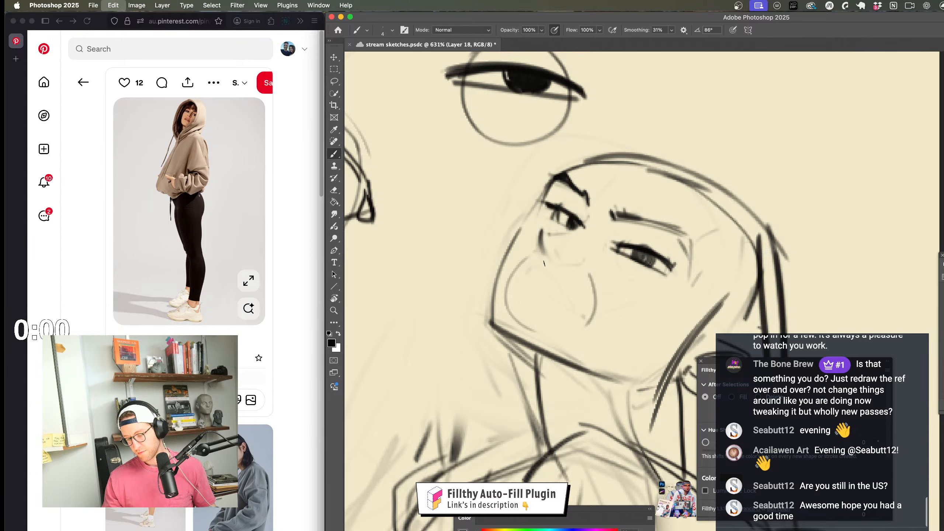
{"action": "mouse_move", "coordinate": [524, 289]}
{"action": "left_mouse_down"}
{"action": "mouse_move", "coordinate": [527, 322]}
{"action": "mouse_move", "coordinate": [511, 299]}
{"action": "mouse_move", "coordinate": [547, 285]}
{"action": "left_mouse_up"}
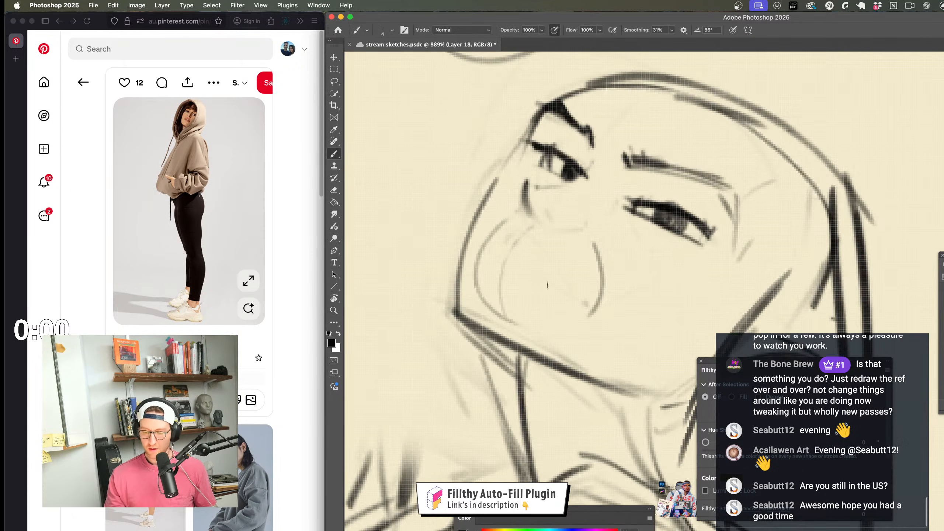
{"action": "key", "text": "super+z"}
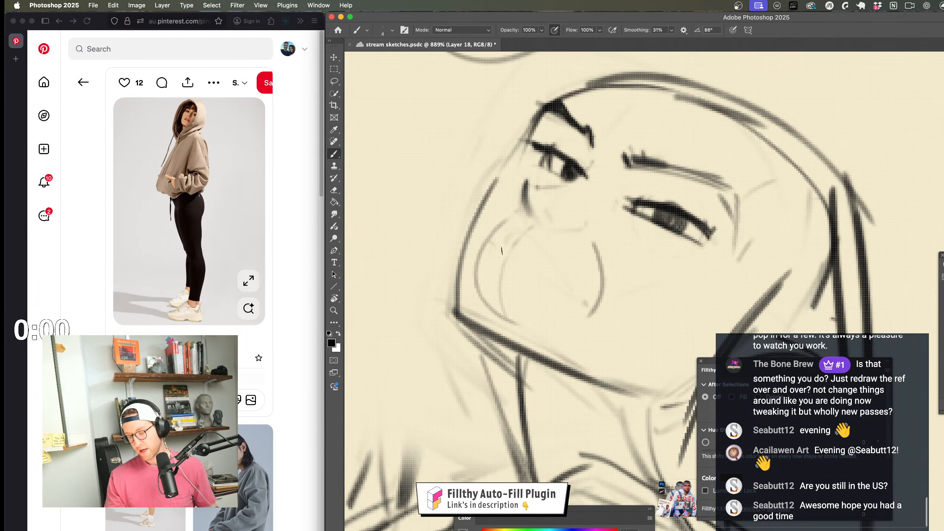
Step: Try several mouth lines across the curved guides, undoing rejected strokes and keeping a slanted line with a dark near corner
{"action": "left_click_drag", "start_coordinate": [502, 251], "coordinate": [615, 316]}
{"action": "key", "text": "super+z"}
{"action": "left_click_drag", "start_coordinate": [491, 241], "coordinate": [640, 287]}
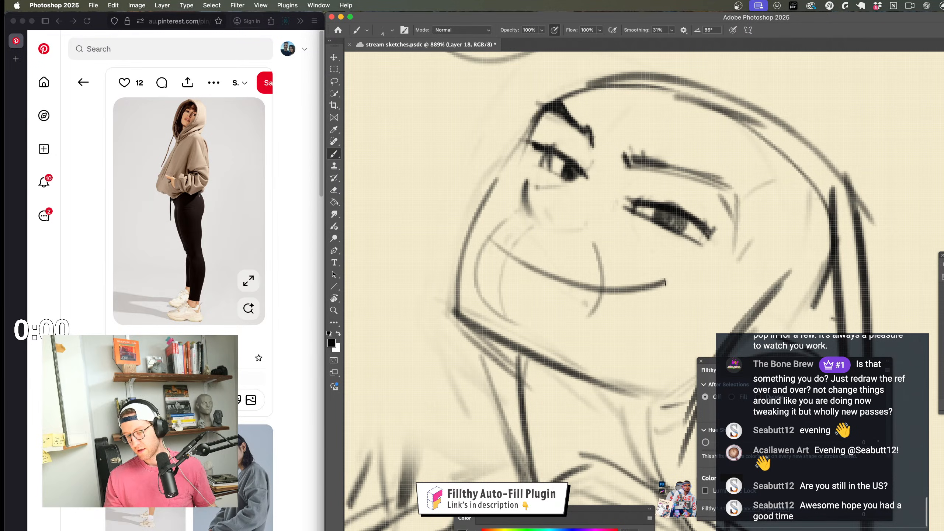
{"action": "key", "text": "super+z"}
{"action": "left_click_drag", "start_coordinate": [545, 261], "coordinate": [572, 279]}
{"action": "key", "text": "super+z"}
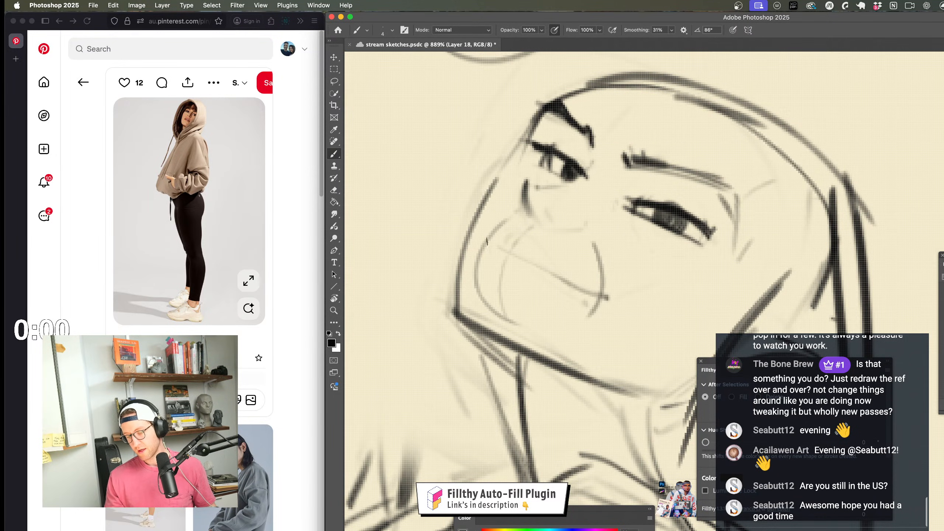
Step: Flip the canvas horizontally and check the new mouth line against the rest of the face
{"action": "key", "text": "z"}
{"action": "left_click_drag", "start_coordinate": [594, 323], "coordinate": [535, 328]}
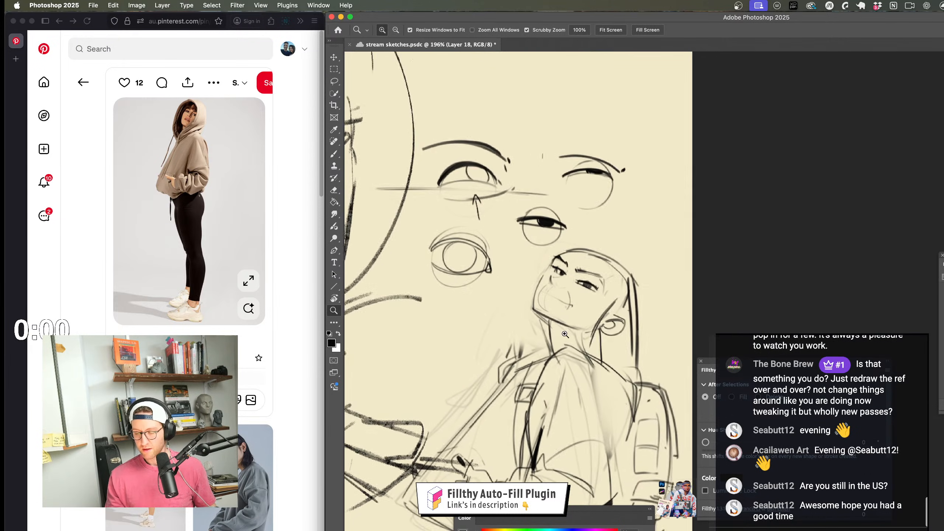
{"action": "key", "text": "super+shift+h"}
{"action": "mouse_move", "coordinate": [823, 296]}
{"action": "left_mouse_down"}
{"action": "mouse_move", "coordinate": [573, 246]}
{"action": "mouse_move", "coordinate": [628, 236]}
{"action": "left_mouse_up"}
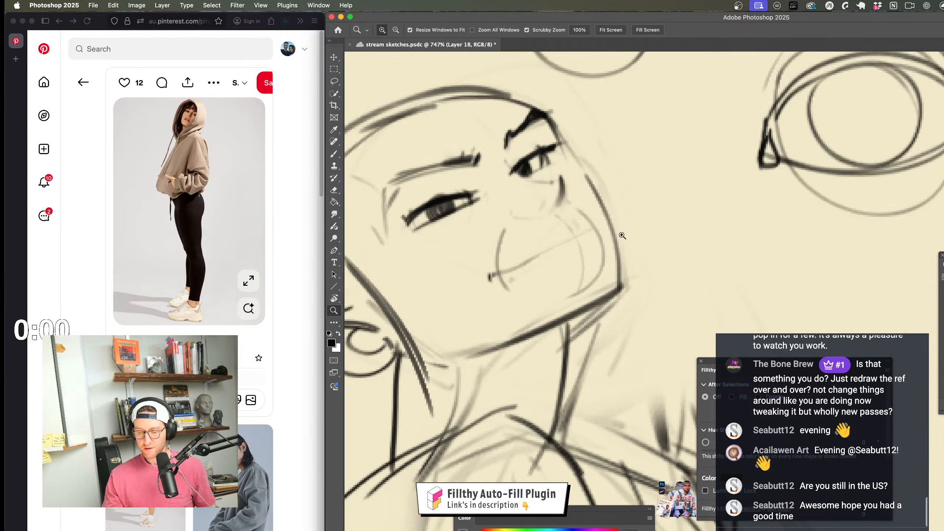
{"action": "key", "text": "b"}
{"action": "key", "text": "super+z"}
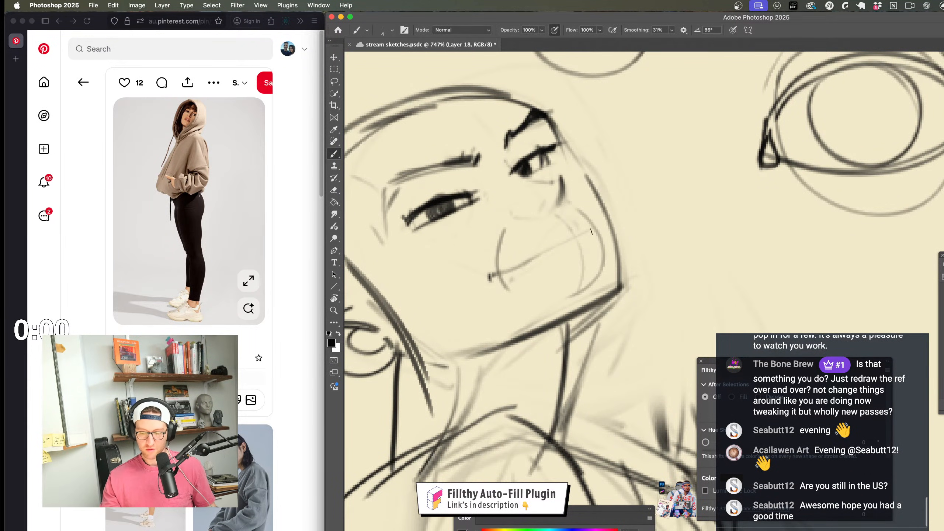
Step: Sketch the upper and lower lips around the slanted mouth line, undoing unwanted strokes
{"action": "key", "text": "z"}
{"action": "mouse_move", "coordinate": [550, 293]}
{"action": "left_mouse_down"}
{"action": "mouse_move", "coordinate": [500, 298]}
{"action": "mouse_move", "coordinate": [590, 261]}
{"action": "mouse_move", "coordinate": [602, 239]}
{"action": "mouse_move", "coordinate": [507, 305]}
{"action": "mouse_move", "coordinate": [597, 296]}
{"action": "left_mouse_up"}
{"action": "key", "text": "b"}
{"action": "key", "text": "super+z"}
{"action": "key", "text": "z"}
{"action": "key", "text": "super+z"}
{"action": "key", "text": "super+z"}
{"action": "key", "text": "z"}
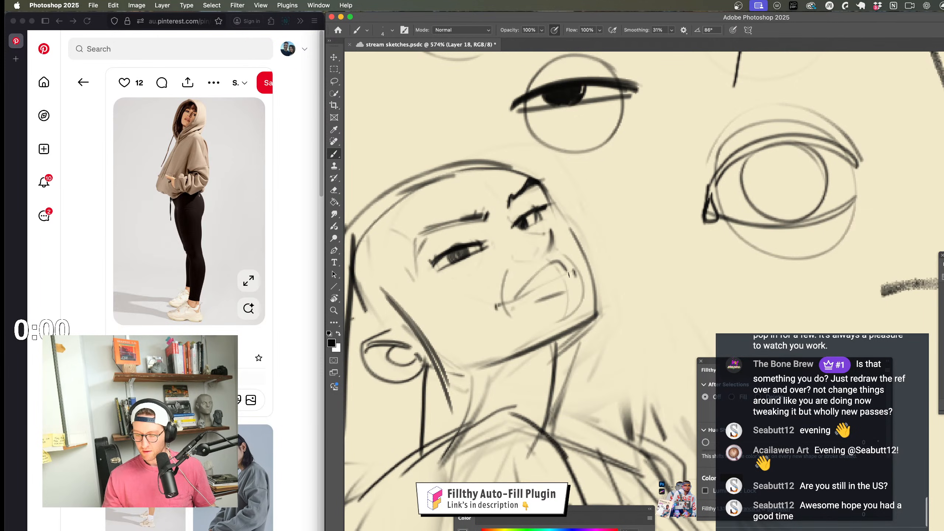
Step: Remove the lips, mouth line and curved guide lines from the woman's face
{"action": "key", "text": "z"}
{"action": "left_click_drag", "start_coordinate": [574, 284], "coordinate": [528, 294]}
{"action": "key", "text": "super+z"}
{"action": "mouse_move", "coordinate": [573, 328]}
{"action": "left_mouse_down"}
{"action": "mouse_move", "coordinate": [548, 337]}
{"action": "mouse_move", "coordinate": [606, 320]}
{"action": "mouse_move", "coordinate": [587, 294]}
{"action": "left_mouse_up"}
{"action": "key", "text": "b"}
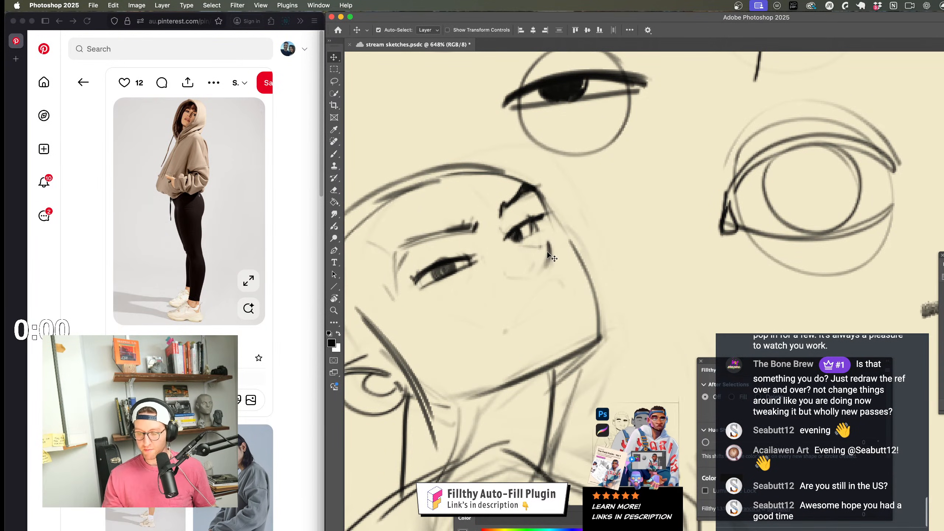
Step: Reselect the face sketch's layer with the Move tool and return to the Brush tool
{"action": "key", "text": "v"}
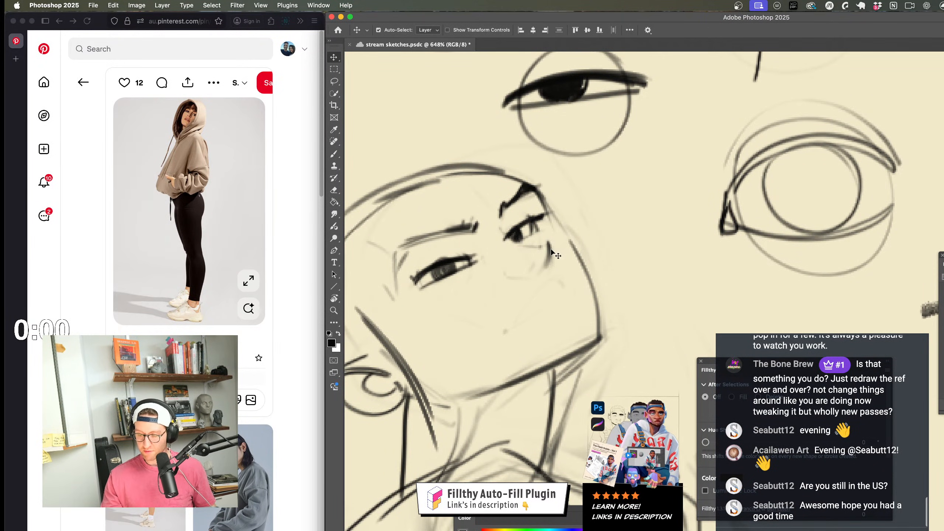
{"action": "left_click_drag", "start_coordinate": [554, 249], "coordinate": [559, 246]}
{"action": "key", "text": "cmd+z"}
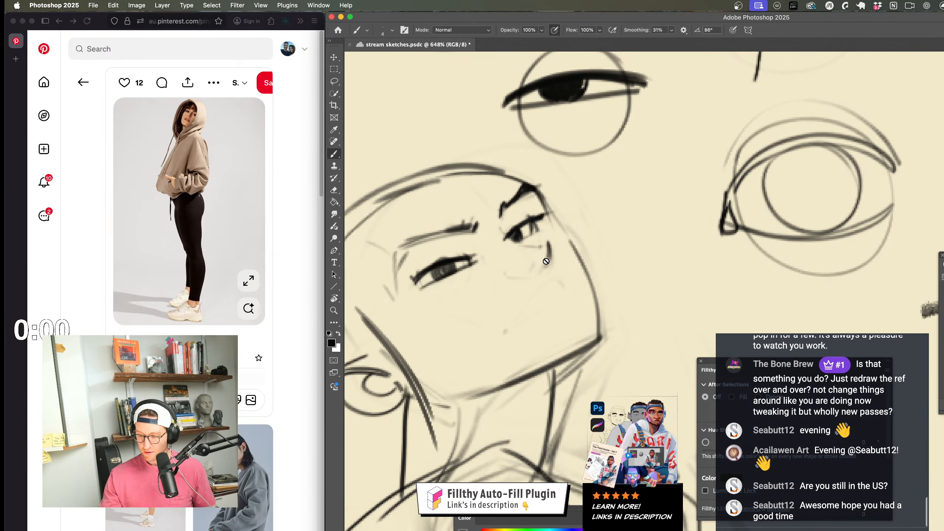
{"action": "key", "text": "b"}
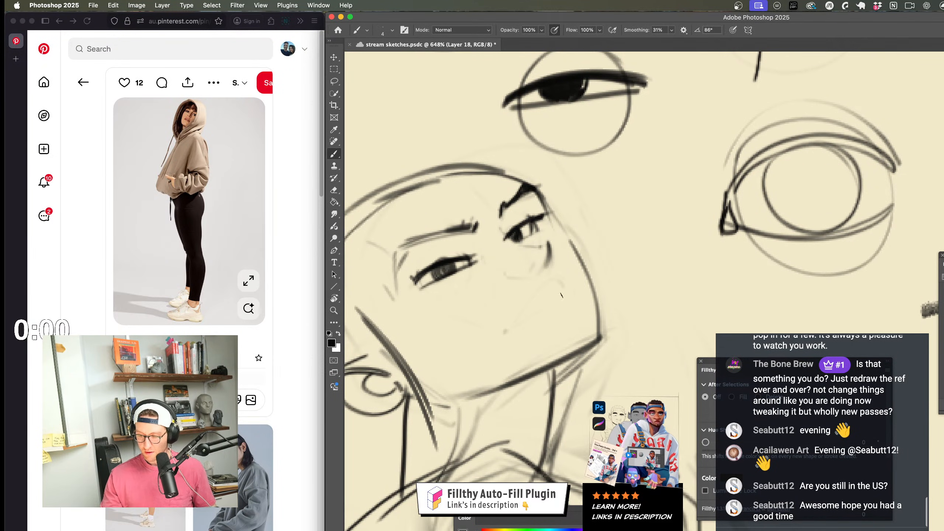
Step: Sketch an arched mouth line on the woman's face, flip the canvas horizontally and mark the mouth's corners
{"action": "left_click_drag", "start_coordinate": [533, 289], "coordinate": [564, 292]}
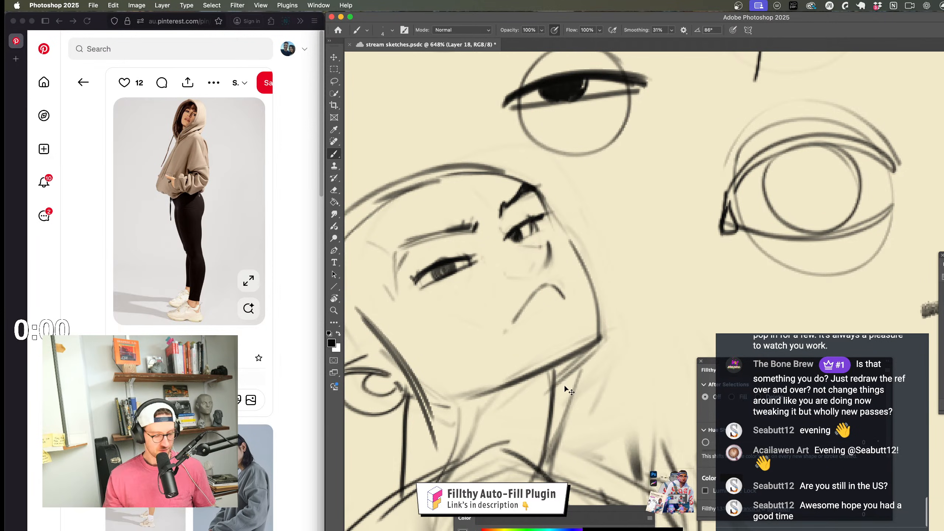
{"action": "scroll", "coordinate": [564, 384], "scroll_direction": "right", "scroll_amount": 10}
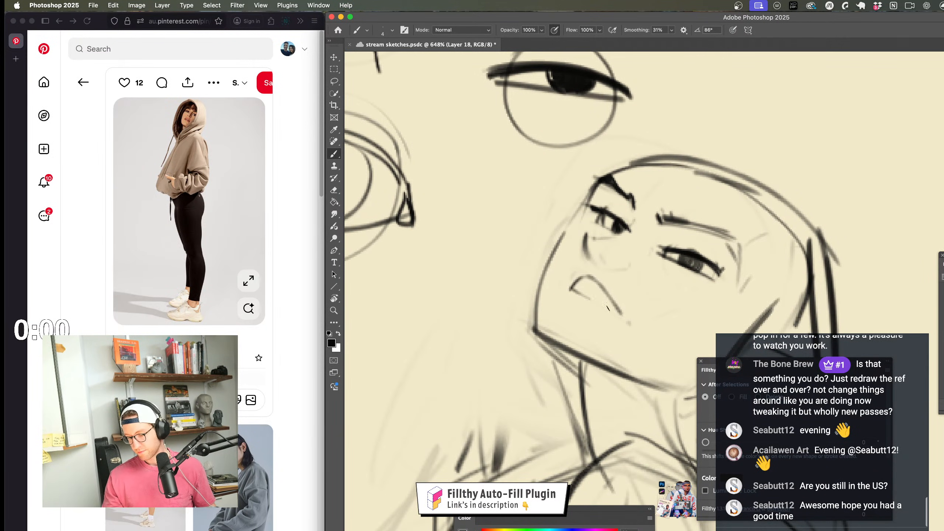
{"action": "scroll", "coordinate": [632, 378], "scroll_direction": "down", "scroll_amount": 5}
{"action": "scroll", "coordinate": [653, 359], "scroll_direction": "up", "scroll_amount": 6}
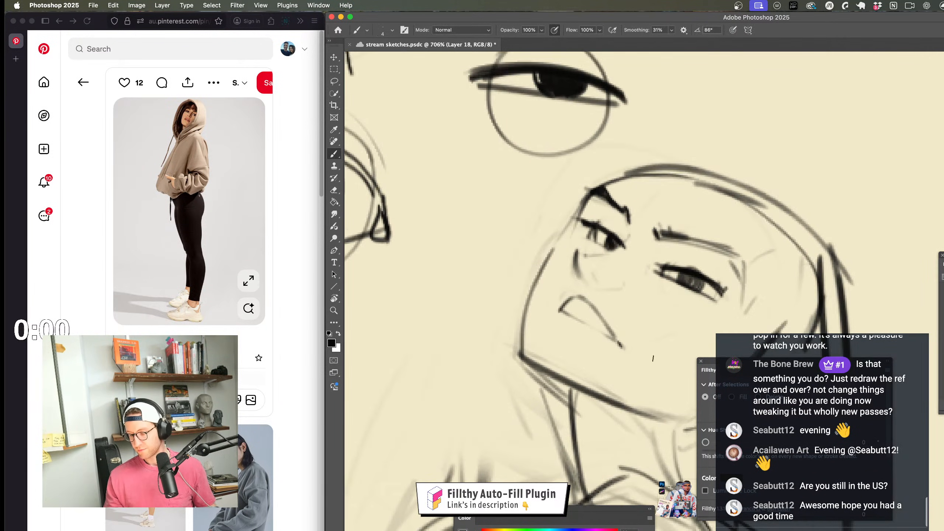
{"action": "scroll", "coordinate": [558, 309], "scroll_direction": "right", "scroll_amount": 2}
{"action": "scroll", "coordinate": [558, 310], "scroll_direction": "down", "scroll_amount": 1}
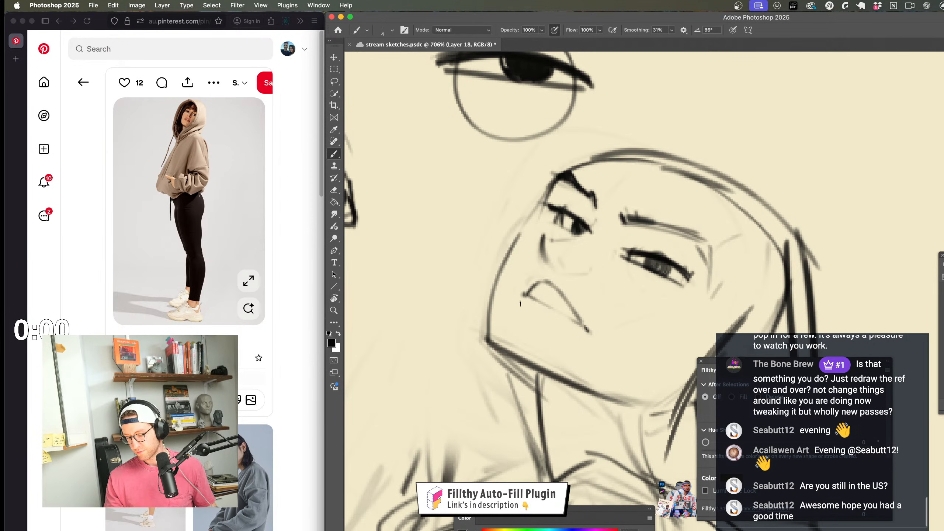
Step: Darken the iris and lashes of the woman's nearer eye with short brush strokes
{"action": "scroll", "coordinate": [579, 335], "scroll_direction": "down", "scroll_amount": 10}
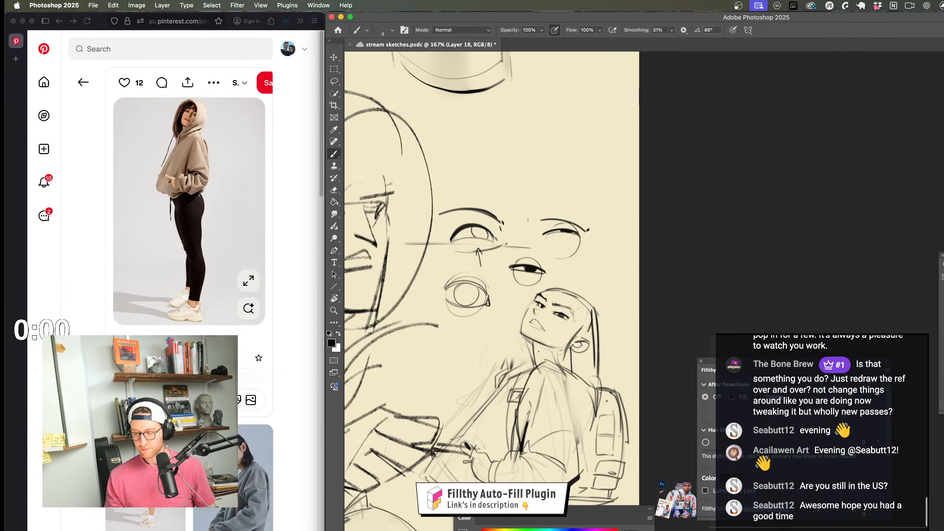
{"action": "key", "text": "z"}
{"action": "scroll", "coordinate": [536, 364], "scroll_direction": "up", "scroll_amount": 8}
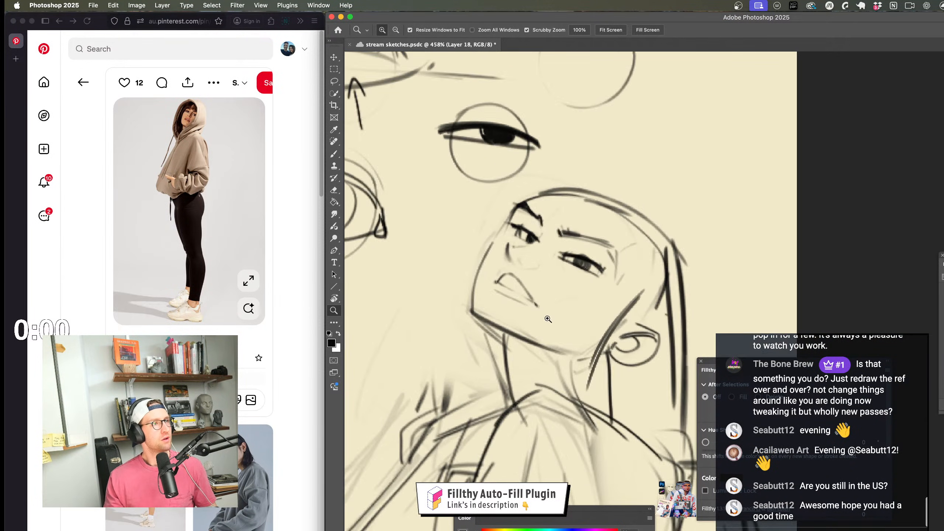
{"action": "scroll", "coordinate": [535, 223], "scroll_direction": "up", "scroll_amount": 3}
{"action": "key", "text": "b"}
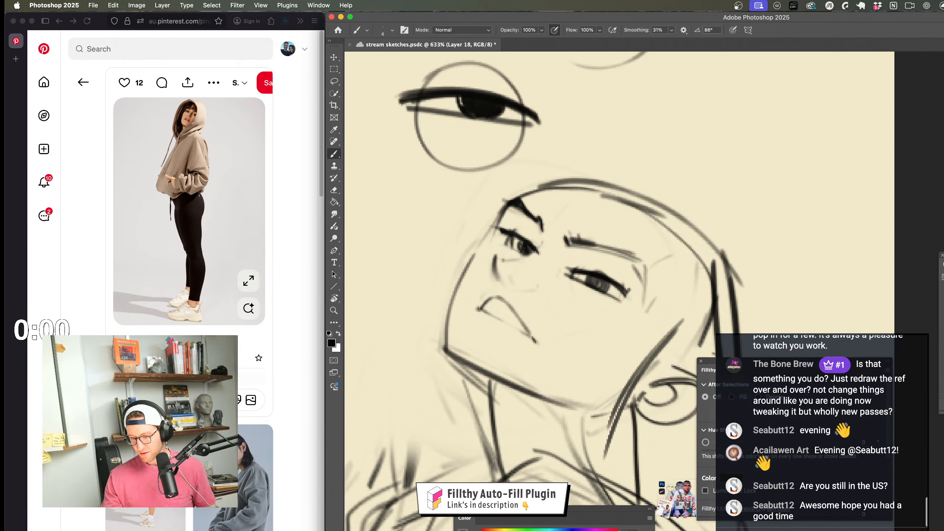
{"action": "scroll", "coordinate": [522, 240], "scroll_direction": "down", "scroll_amount": 6}
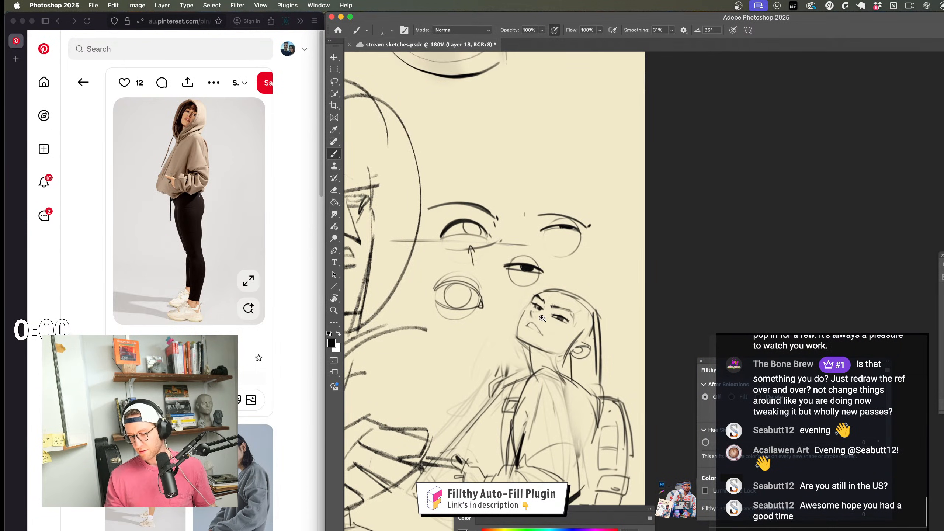
{"action": "scroll", "coordinate": [542, 319], "scroll_direction": "up", "scroll_amount": 6}
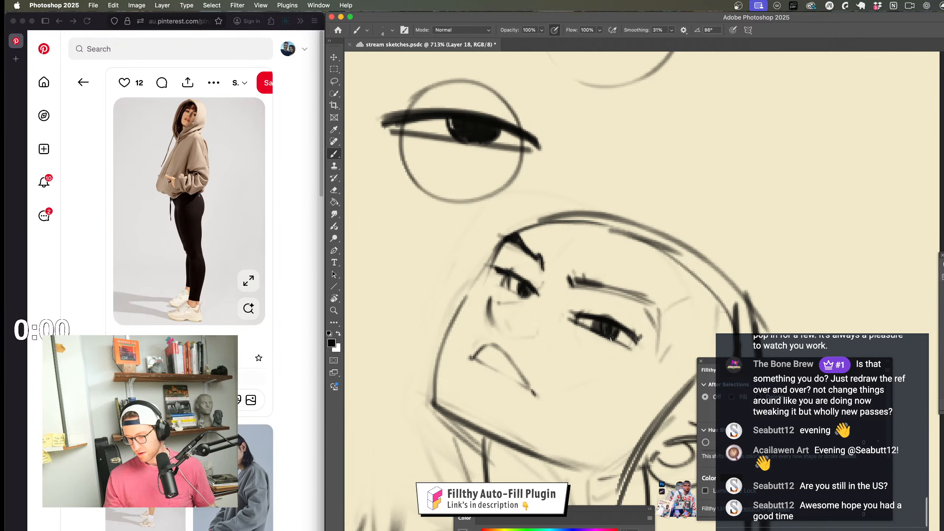
{"action": "scroll", "coordinate": [612, 339], "scroll_direction": "down", "scroll_amount": 5}
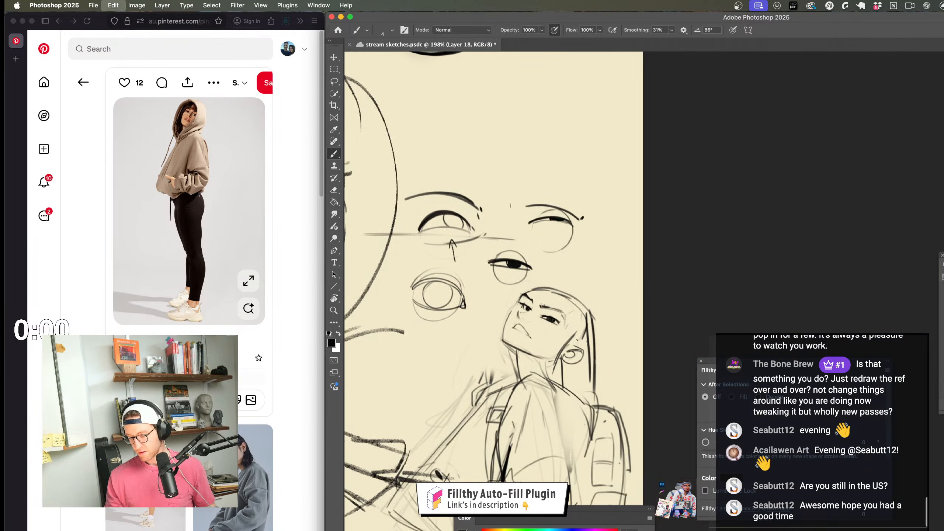
{"action": "scroll", "coordinate": [586, 328], "scroll_direction": "up", "scroll_amount": 4}
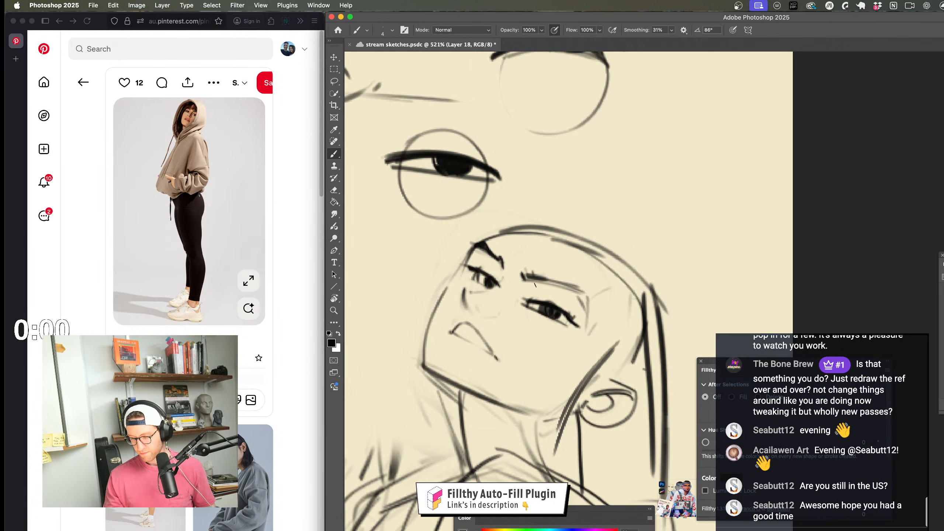
Step: Add short crease strokes beneath the nearer eye and beside the nose bridge, and flip the canvas horizontally
{"action": "key", "text": "z"}
{"action": "scroll", "coordinate": [573, 371], "scroll_direction": "down", "scroll_amount": 5}
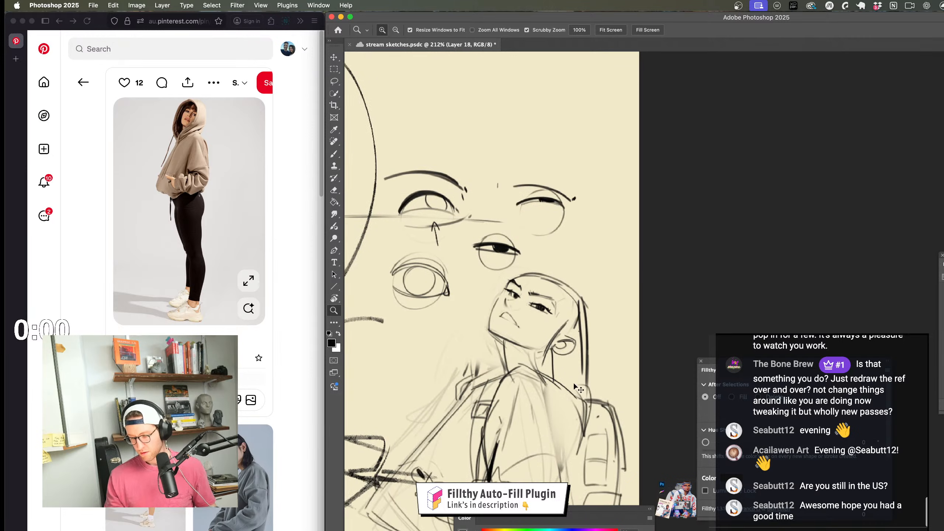
{"action": "scroll", "coordinate": [571, 210], "scroll_direction": "up", "scroll_amount": 5}
{"action": "key", "text": "b"}
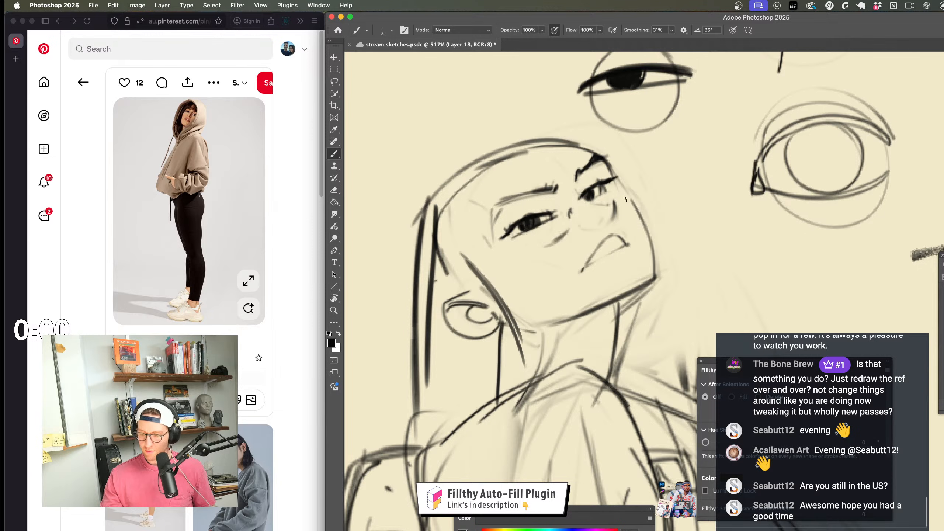
Step: Draw a round glasses lens around the woman's nearer eye
{"action": "key", "text": "z"}
{"action": "scroll", "coordinate": [610, 261], "scroll_direction": "down", "scroll_amount": 5}
{"action": "scroll", "coordinate": [609, 260], "scroll_direction": "up", "scroll_amount": 5}
{"action": "key", "text": "b"}
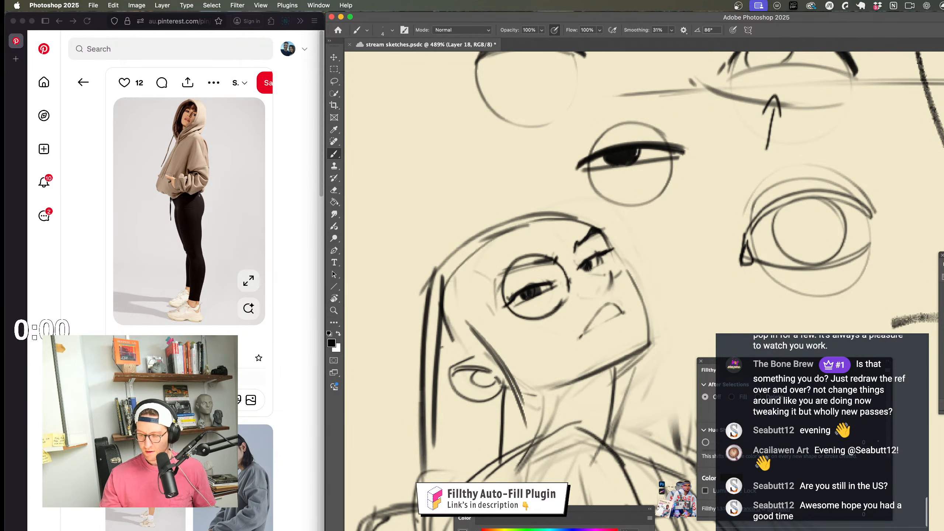
Step: Draw the second round glasses lens around the far eye, overlapping the edge of the face
{"action": "key", "text": "z"}
{"action": "left_click_drag", "start_coordinate": [606, 316], "coordinate": [550, 319]}
{"action": "left_click_drag", "start_coordinate": [640, 376], "coordinate": [573, 271]}
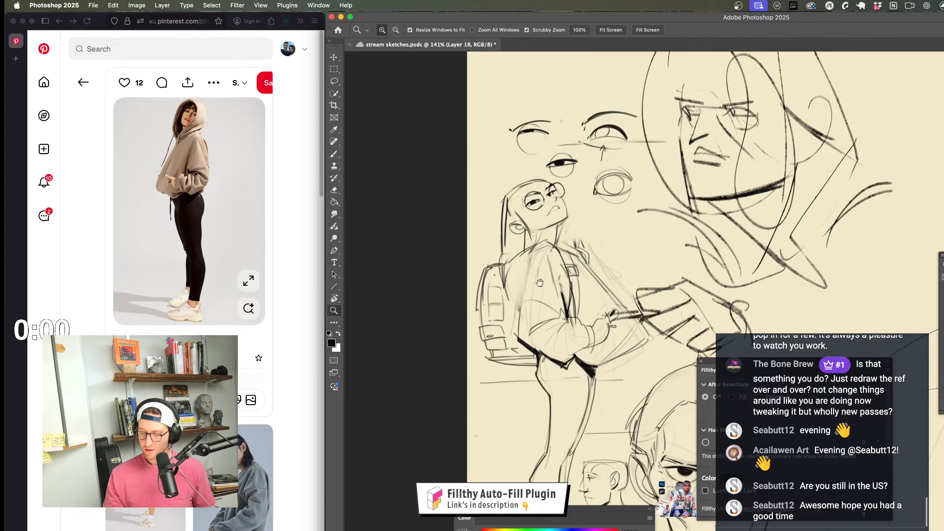
{"action": "left_click_drag", "start_coordinate": [580, 305], "coordinate": [554, 308]}
{"action": "left_click_drag", "start_coordinate": [645, 373], "coordinate": [607, 349]}
{"action": "left_click_drag", "start_coordinate": [526, 205], "coordinate": [574, 207]}
{"action": "key", "text": "b"}
Step: Sketch the lower lip under the arched mouth line and darken the nostril and the mouth corner
{"action": "key", "text": "z"}
{"action": "mouse_move", "coordinate": [521, 268]}
{"action": "left_mouse_down"}
{"action": "mouse_move", "coordinate": [487, 358]}
{"action": "mouse_move", "coordinate": [516, 357]}
{"action": "mouse_move", "coordinate": [558, 378]}
{"action": "mouse_move", "coordinate": [525, 300]}
{"action": "left_mouse_up"}
{"action": "key", "text": "b"}
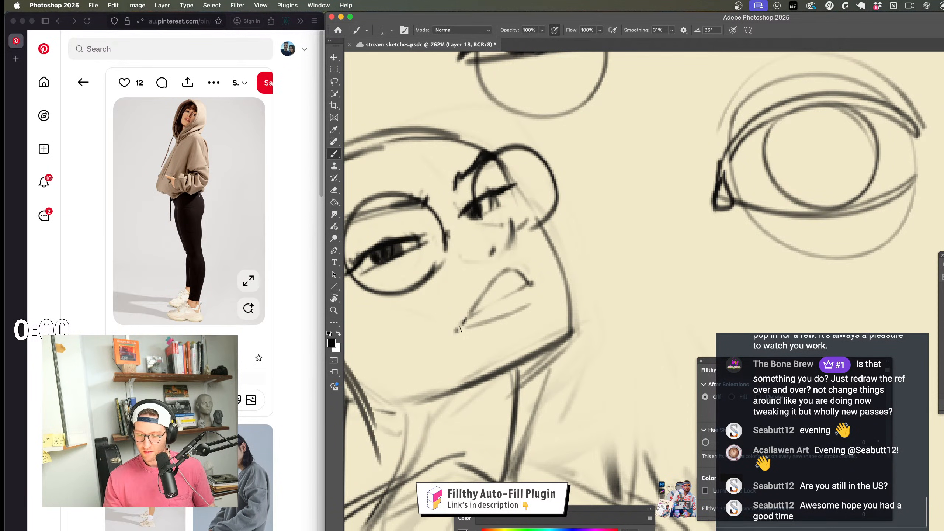
{"action": "key", "text": "z"}
{"action": "mouse_move", "coordinate": [595, 290]}
{"action": "left_mouse_down"}
{"action": "mouse_move", "coordinate": [550, 289]}
{"action": "mouse_move", "coordinate": [510, 260]}
{"action": "left_mouse_up"}
{"action": "key", "text": "b"}
{"action": "scroll", "coordinate": [518, 267], "scroll_direction": "down", "scroll_amount": 5}
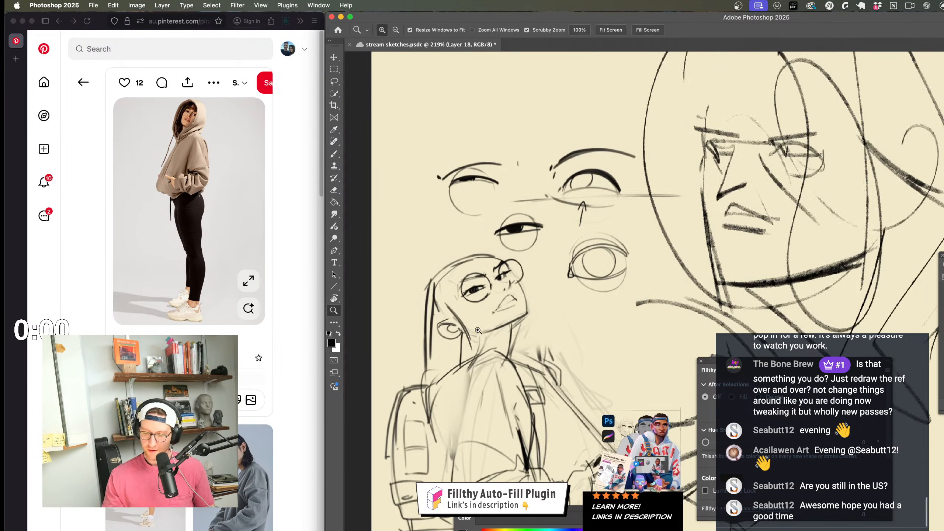
{"action": "scroll", "coordinate": [406, 287], "scroll_direction": "up", "scroll_amount": 5}
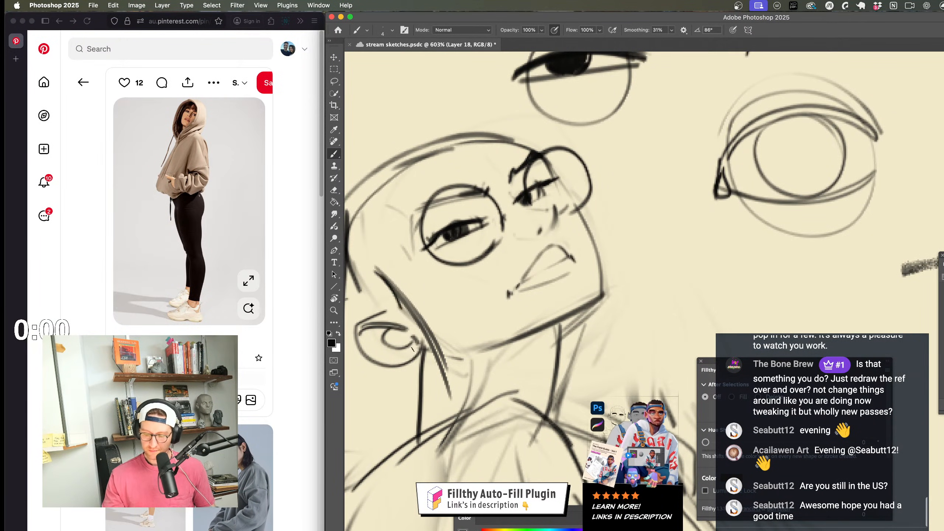
Step: Draw long hair strands falling from the temple in front of the ear
{"action": "left_click_drag", "start_coordinate": [424, 413], "coordinate": [379, 271]}
{"action": "left_click_drag", "start_coordinate": [409, 372], "coordinate": [373, 266]}
{"action": "key", "text": "z"}
{"action": "mouse_move", "coordinate": [595, 311]}
{"action": "left_mouse_down"}
{"action": "mouse_move", "coordinate": [558, 311]}
{"action": "mouse_move", "coordinate": [578, 312]}
{"action": "left_mouse_up"}
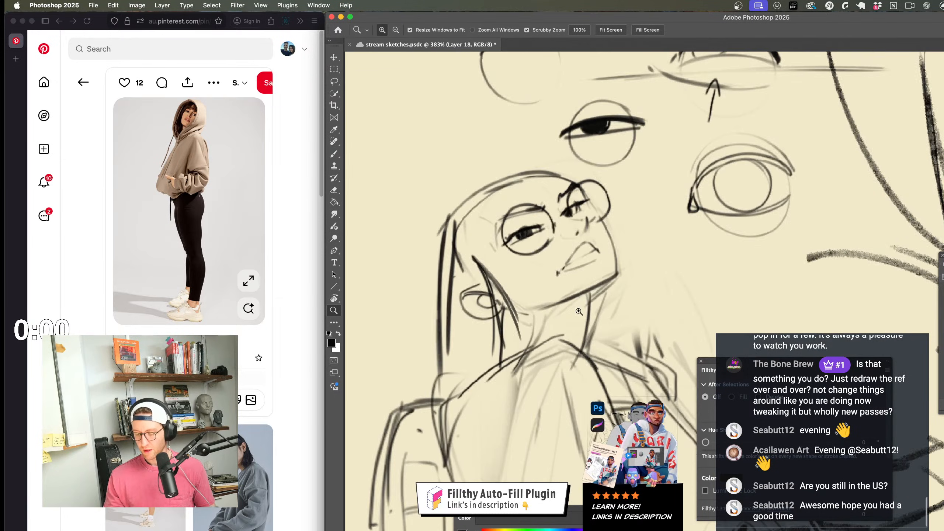
{"action": "scroll", "coordinate": [579, 324], "scroll_direction": "down", "scroll_amount": 4}
{"action": "scroll", "coordinate": [580, 337], "scroll_direction": "up", "scroll_amount": 5}
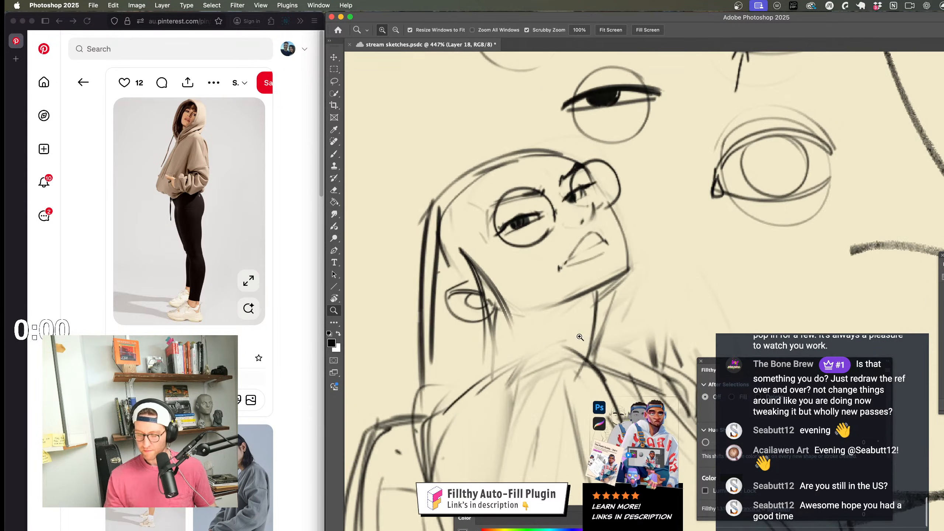
{"action": "key", "text": "b"}
{"action": "scroll", "coordinate": [558, 349], "scroll_direction": "down", "scroll_amount": 5}
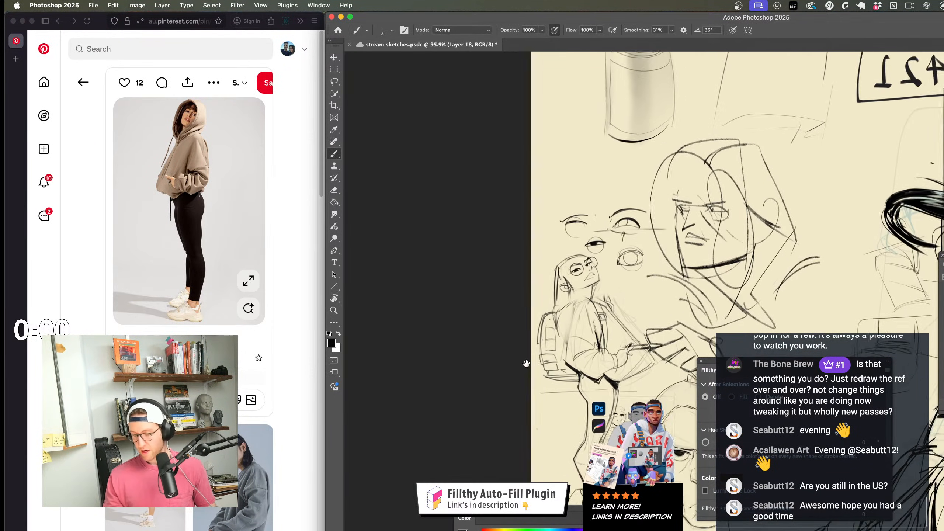
{"action": "left_click_drag", "start_coordinate": [526, 364], "coordinate": [504, 340]}
{"action": "scroll", "coordinate": [560, 383], "scroll_direction": "up", "scroll_amount": 6}
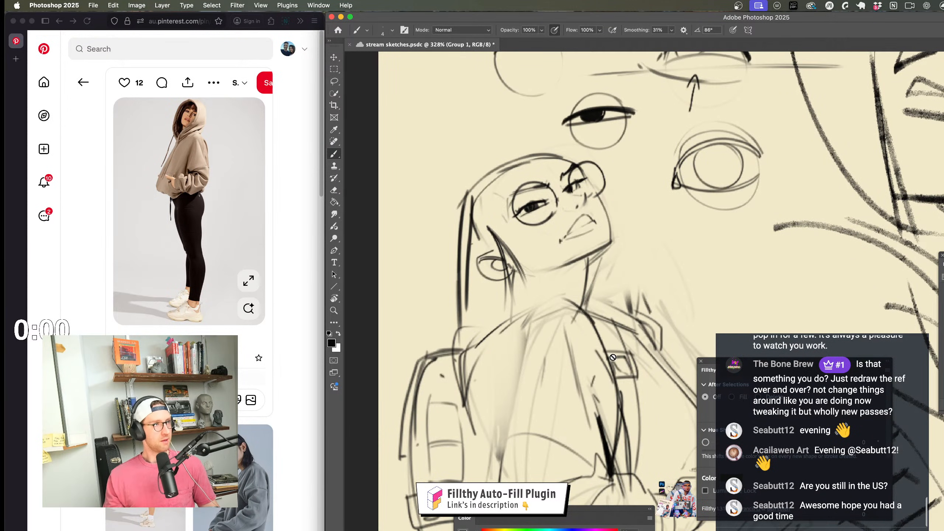
Step: Flip the canvas horizontally and reselect the face sketch's layer with the Move tool for further brushwork
{"action": "key", "text": "z"}
{"action": "scroll", "coordinate": [611, 346], "scroll_direction": "down", "scroll_amount": 3}
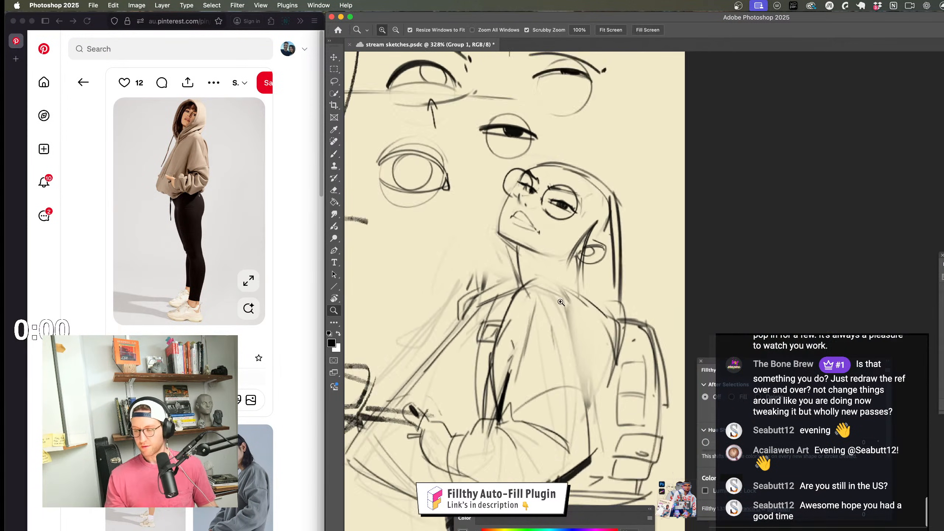
{"action": "left_click_drag", "start_coordinate": [568, 232], "coordinate": [610, 232]}
{"action": "key", "text": "b"}
{"action": "key", "text": "super+shift+alt+n"}
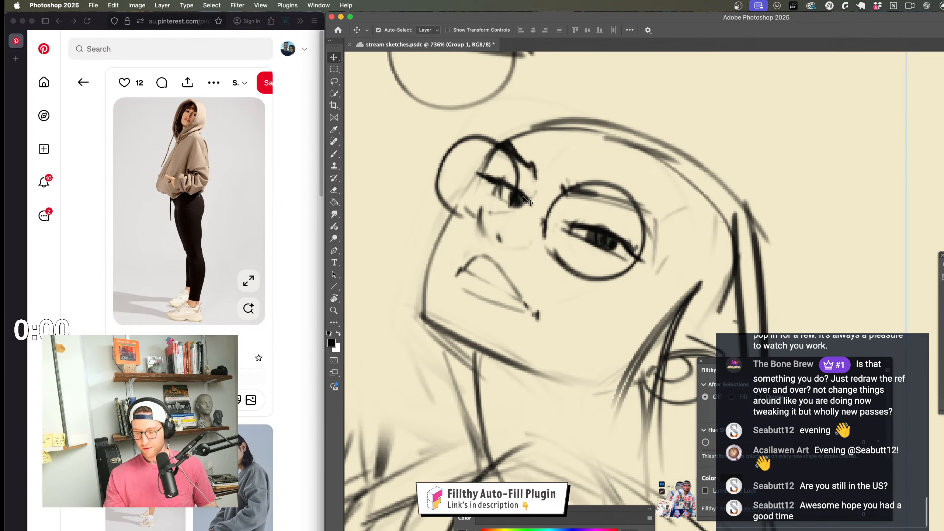
Step: Draw a bold double line from the jacket's collar peak down along the torso
{"action": "key", "text": "z"}
{"action": "left_click_drag", "start_coordinate": [563, 265], "coordinate": [526, 264]}
{"action": "mouse_move", "coordinate": [568, 320]}
{"action": "left_mouse_down"}
{"action": "mouse_move", "coordinate": [554, 232]}
{"action": "mouse_move", "coordinate": [584, 231]}
{"action": "left_mouse_up"}
{"action": "key", "text": "b"}
{"action": "left_click_drag", "start_coordinate": [548, 201], "coordinate": [589, 398]}
{"action": "mouse_move", "coordinate": [546, 201]}
{"action": "left_mouse_down"}
{"action": "mouse_move", "coordinate": [444, 249]}
{"action": "mouse_move", "coordinate": [568, 238]}
{"action": "mouse_move", "coordinate": [586, 383]}
{"action": "left_mouse_up"}
Step: Draw the bold arch of the jacket's collar from the base of the neck up to its peak
{"action": "key", "text": "z"}
{"action": "mouse_move", "coordinate": [542, 316]}
{"action": "left_mouse_down"}
{"action": "mouse_move", "coordinate": [522, 316]}
{"action": "mouse_move", "coordinate": [565, 261]}
{"action": "mouse_move", "coordinate": [563, 325]}
{"action": "left_mouse_up"}
{"action": "key", "text": "z"}
{"action": "key", "text": "z"}
{"action": "left_click_drag", "start_coordinate": [568, 213], "coordinate": [604, 212]}
{"action": "key", "text": "b"}
{"action": "left_click_drag", "start_coordinate": [490, 197], "coordinate": [574, 231]}
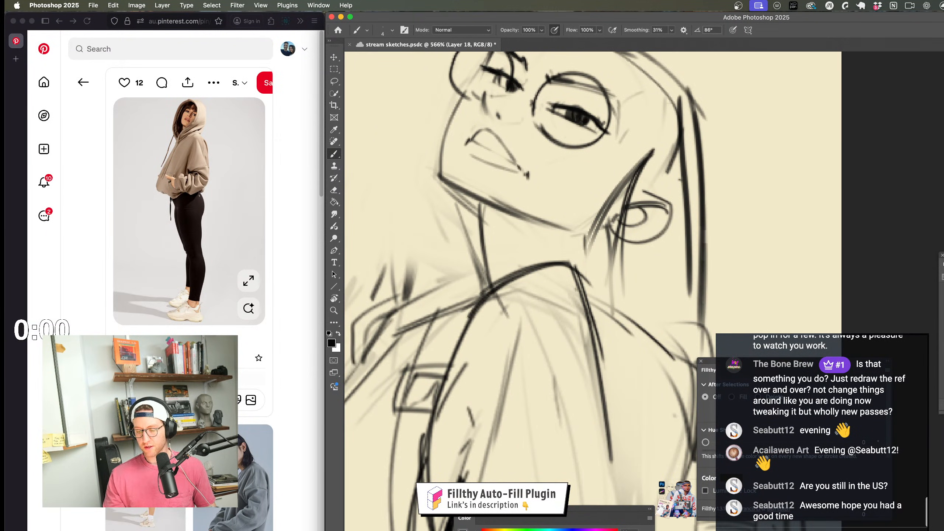
Step: Strengthen the front neck line and extend the jacket's long line downward, undoing unwanted strokes across the shoulder
{"action": "left_click_drag", "start_coordinate": [572, 294], "coordinate": [411, 366]}
{"action": "key", "text": "super+z"}
{"action": "key", "text": "super+z"}
{"action": "mouse_move", "coordinate": [488, 273]}
{"action": "left_mouse_down"}
{"action": "mouse_move", "coordinate": [406, 373]}
{"action": "mouse_move", "coordinate": [585, 302]}
{"action": "mouse_move", "coordinate": [417, 367]}
{"action": "left_mouse_up"}
{"action": "key", "text": "super+z"}
{"action": "key", "text": "super+z"}
{"action": "key", "text": "super+z"}
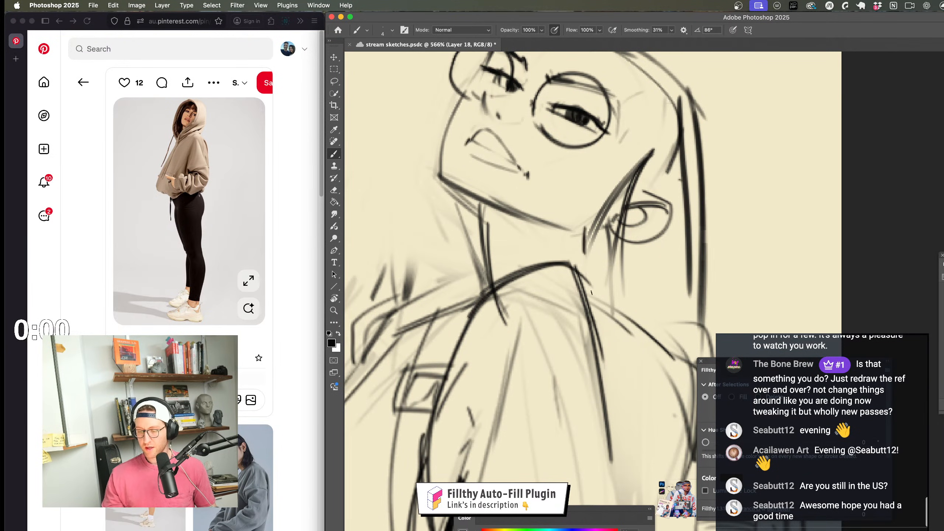
Step: Rework the jacket's collar and shoulder strokes and continue the long line from the collar peak down the torso
{"action": "left_click_drag", "start_coordinate": [618, 253], "coordinate": [582, 322]}
{"action": "mouse_move", "coordinate": [583, 283]}
{"action": "left_mouse_down"}
{"action": "mouse_move", "coordinate": [439, 370]}
{"action": "mouse_move", "coordinate": [503, 293]}
{"action": "mouse_move", "coordinate": [472, 368]}
{"action": "mouse_move", "coordinate": [461, 341]}
{"action": "left_mouse_up"}
{"action": "key", "text": "z"}
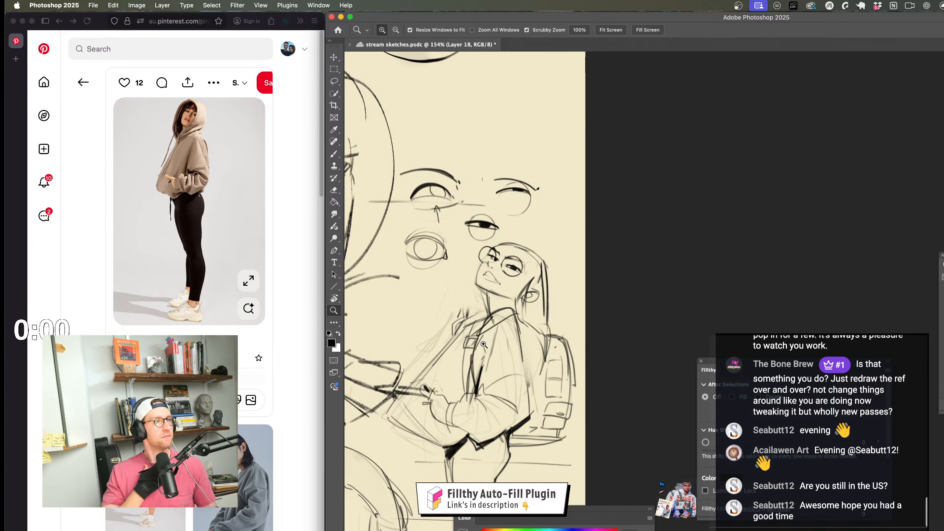
{"action": "left_click_drag", "start_coordinate": [547, 389], "coordinate": [530, 381]}
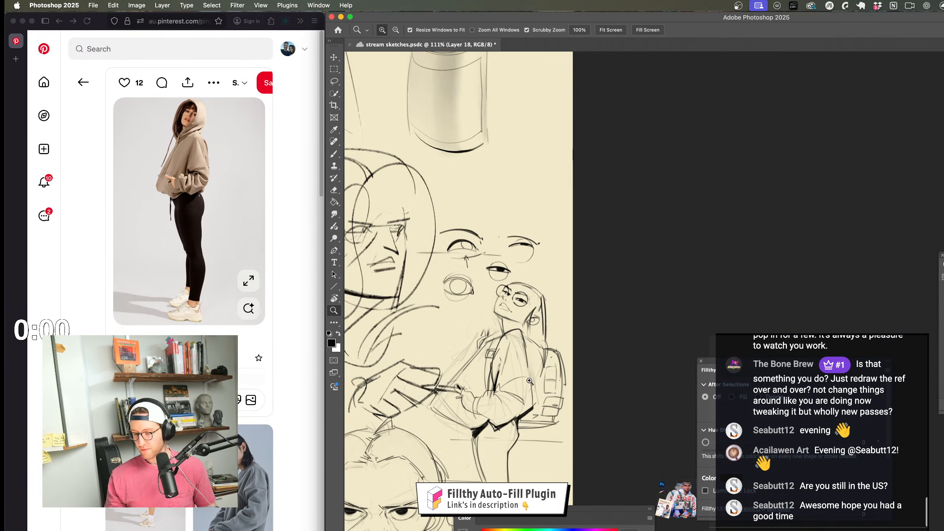
{"action": "key", "text": "b"}
{"action": "mouse_move", "coordinate": [522, 335]}
{"action": "left_mouse_down"}
{"action": "mouse_move", "coordinate": [547, 336]}
{"action": "mouse_move", "coordinate": [569, 357]}
{"action": "mouse_move", "coordinate": [580, 261]}
{"action": "left_mouse_up"}
{"action": "left_click_drag", "start_coordinate": [528, 189], "coordinate": [578, 413]}
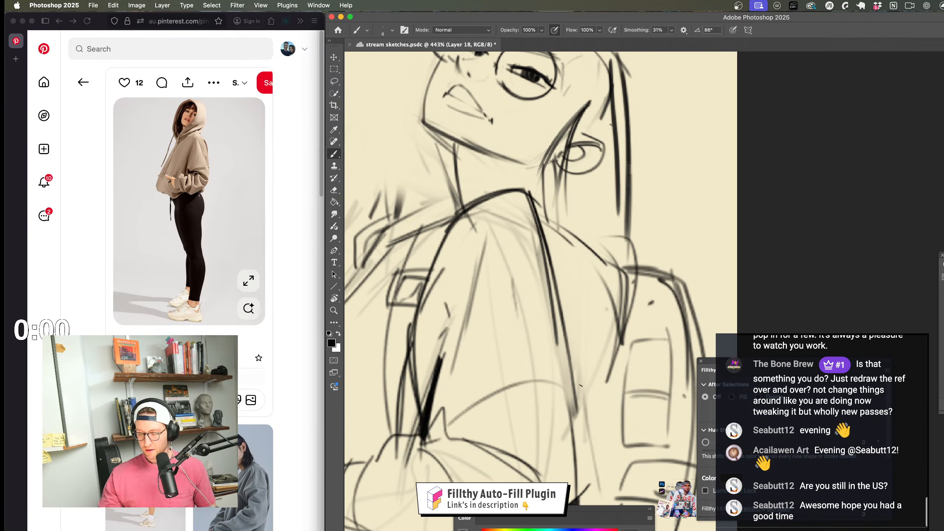
Step: Darken the neck contour under the chin and reinforce the lower jawline
{"action": "scroll", "coordinate": [581, 386], "scroll_direction": "down", "scroll_amount": 10}
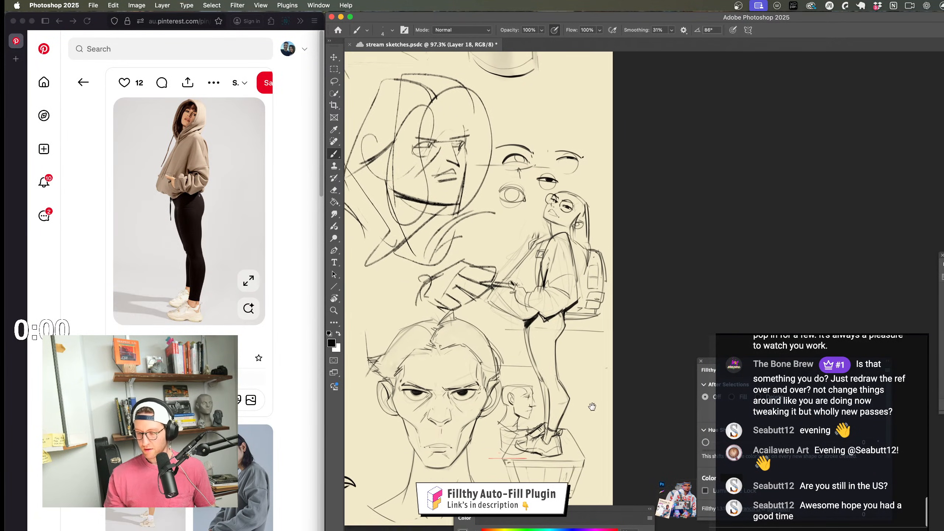
{"action": "scroll", "coordinate": [561, 210], "scroll_direction": "up", "scroll_amount": 10}
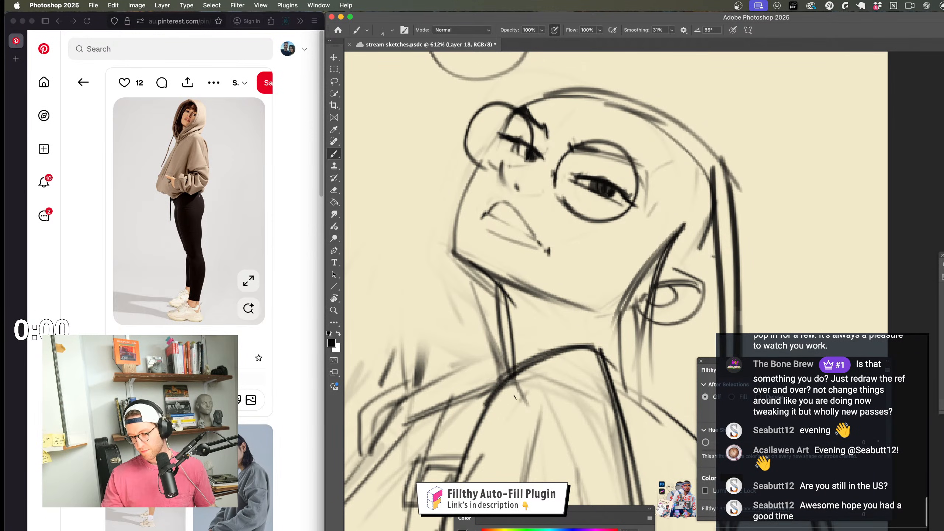
{"action": "scroll", "coordinate": [514, 397], "scroll_direction": "down", "scroll_amount": 5}
{"action": "scroll", "coordinate": [514, 397], "scroll_direction": "up", "scroll_amount": 4}
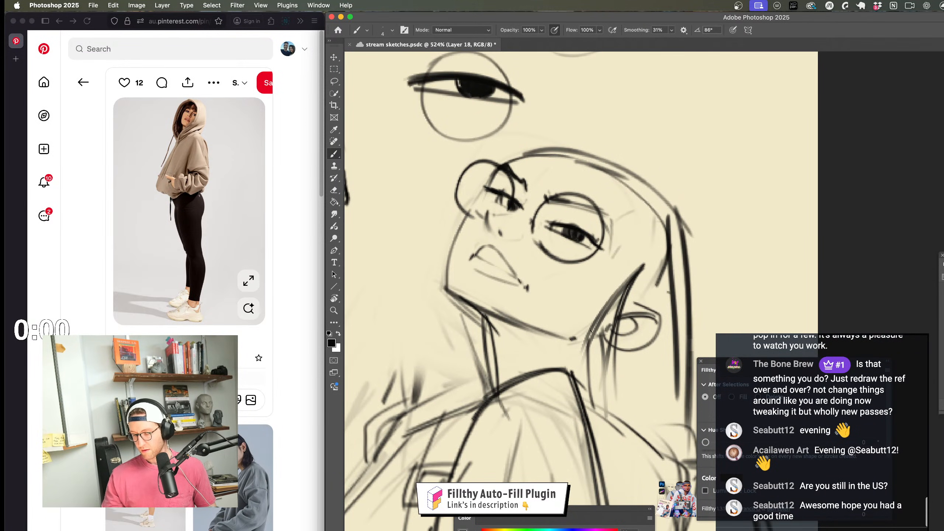
Step: Erase the dark front corner of the woman's mouth with a small eraser and return to the Brush tool
{"action": "key", "text": "e"}
{"action": "scroll", "coordinate": [463, 287], "scroll_direction": "down", "scroll_amount": 3}
{"action": "scroll", "coordinate": [464, 286], "scroll_direction": "up", "scroll_amount": 5}
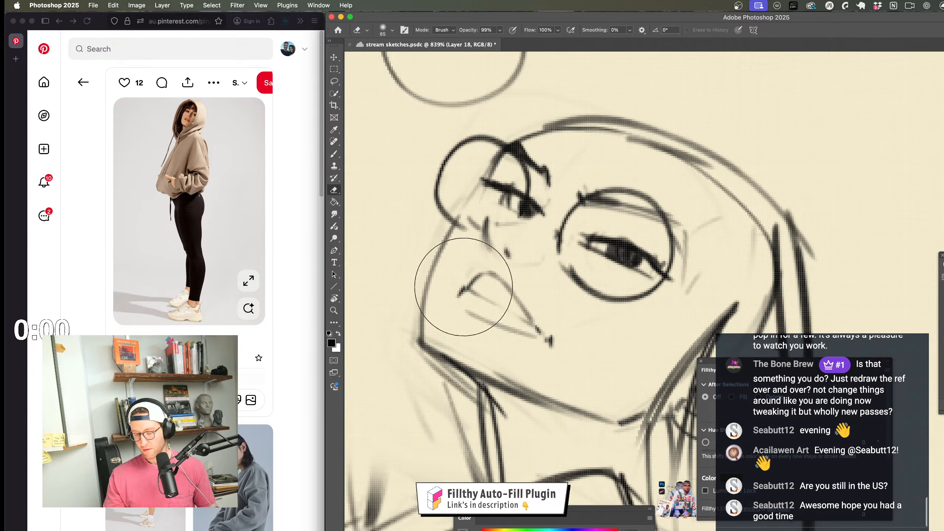
{"action": "mouse_move", "coordinate": [463, 296]}
{"action": "left_mouse_down"}
{"action": "mouse_move", "coordinate": [384, 301]}
{"action": "mouse_move", "coordinate": [472, 287]}
{"action": "left_mouse_up"}
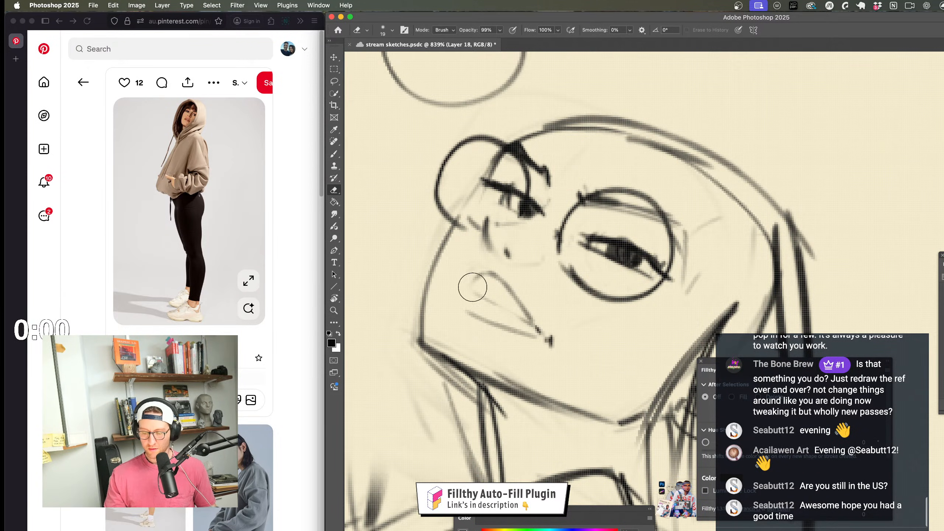
{"action": "key", "text": "b"}
{"action": "scroll", "coordinate": [484, 269], "scroll_direction": "down", "scroll_amount": 5}
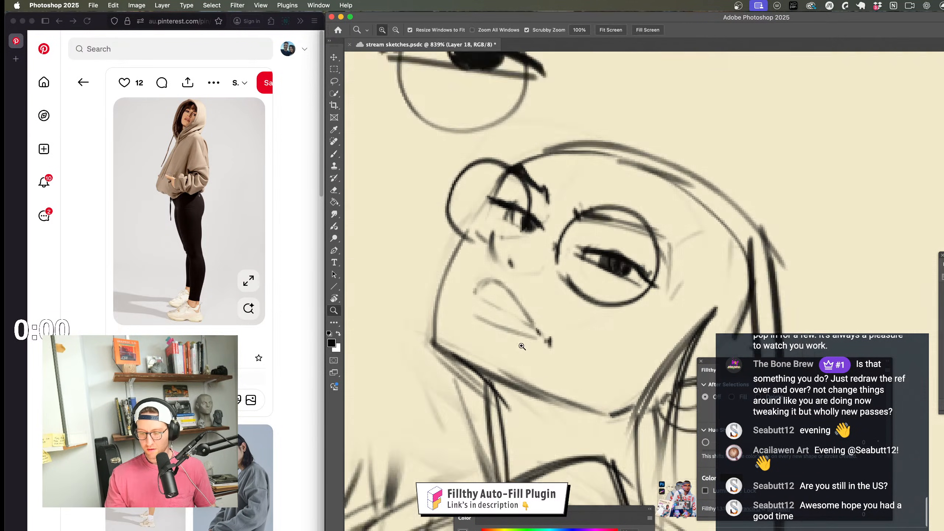
Step: Darken the edge of the woman's hair in front of and above her ear with short brush strokes
{"action": "scroll", "coordinate": [492, 306], "scroll_direction": "up", "scroll_amount": 4}
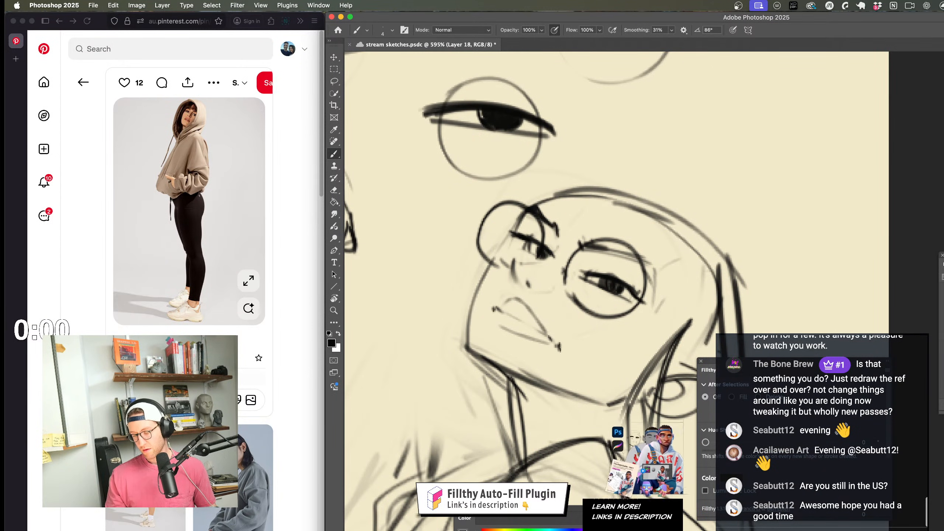
{"action": "scroll", "coordinate": [493, 404], "scroll_direction": "down", "scroll_amount": 5}
{"action": "scroll", "coordinate": [493, 405], "scroll_direction": "down", "scroll_amount": 4}
{"action": "scroll", "coordinate": [565, 309], "scroll_direction": "up", "scroll_amount": 5}
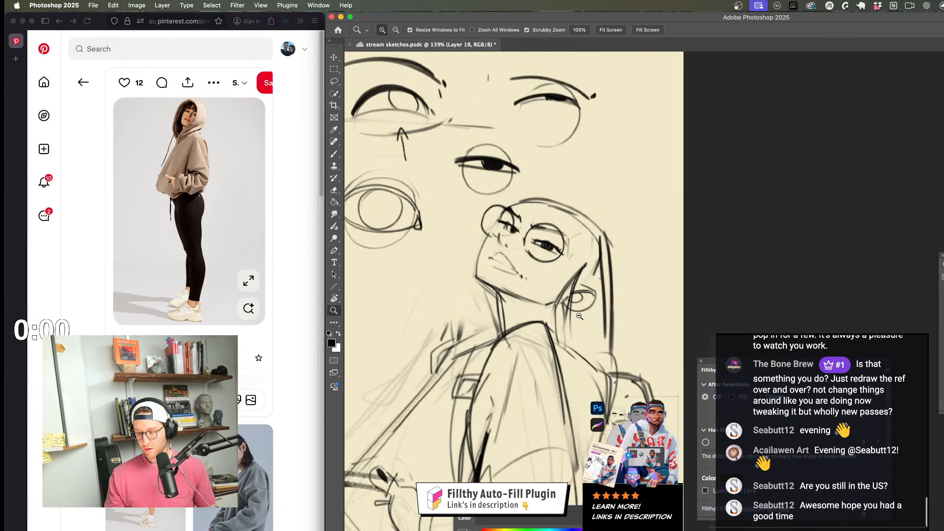
{"action": "key", "text": "z"}
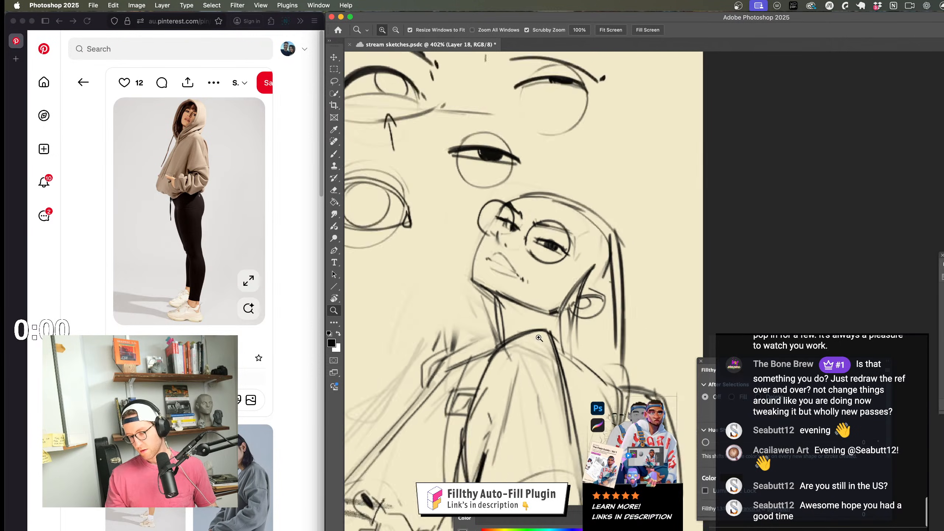
{"action": "scroll", "coordinate": [584, 276], "scroll_direction": "up", "scroll_amount": 2}
{"action": "key", "text": "b"}
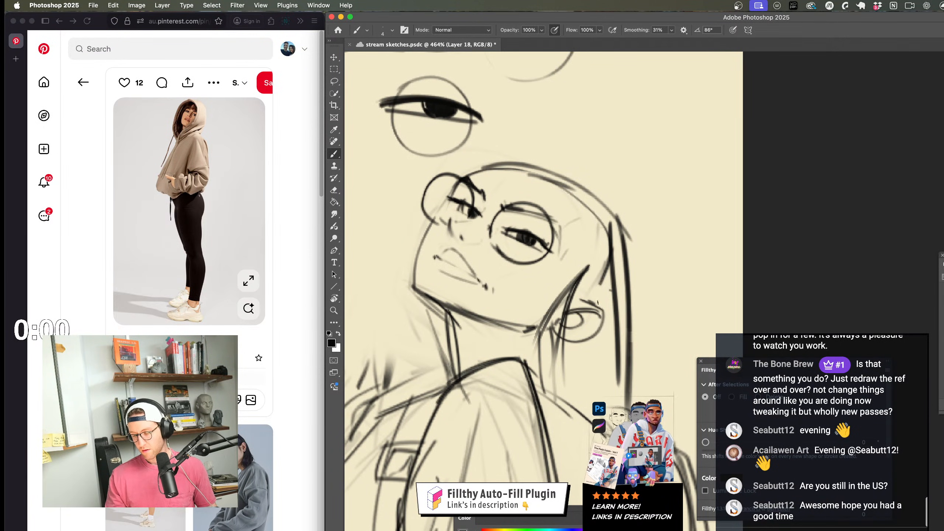
{"action": "left_click_drag", "start_coordinate": [589, 300], "coordinate": [589, 284]}
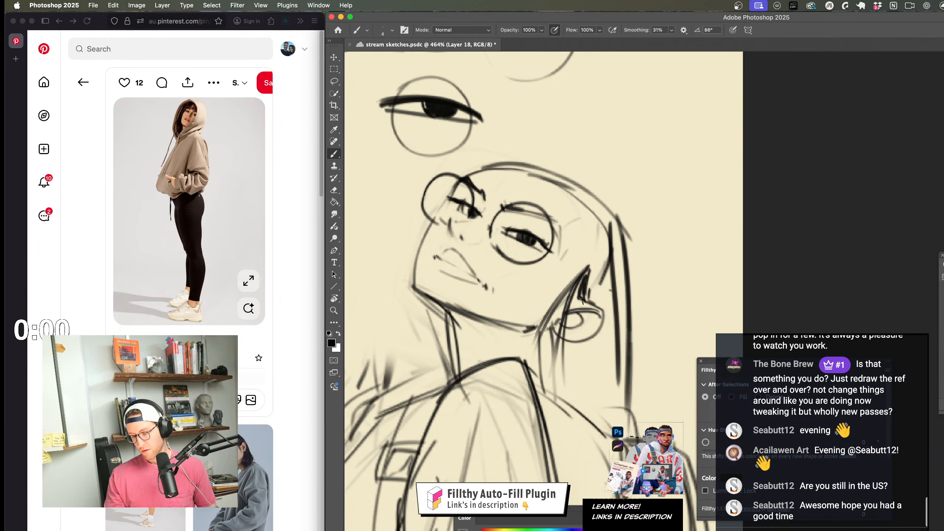
{"action": "key", "text": "z"}
{"action": "scroll", "coordinate": [605, 296], "scroll_direction": "down", "scroll_amount": 5}
{"action": "scroll", "coordinate": [605, 296], "scroll_direction": "up", "scroll_amount": 4}
{"action": "key", "text": "b"}
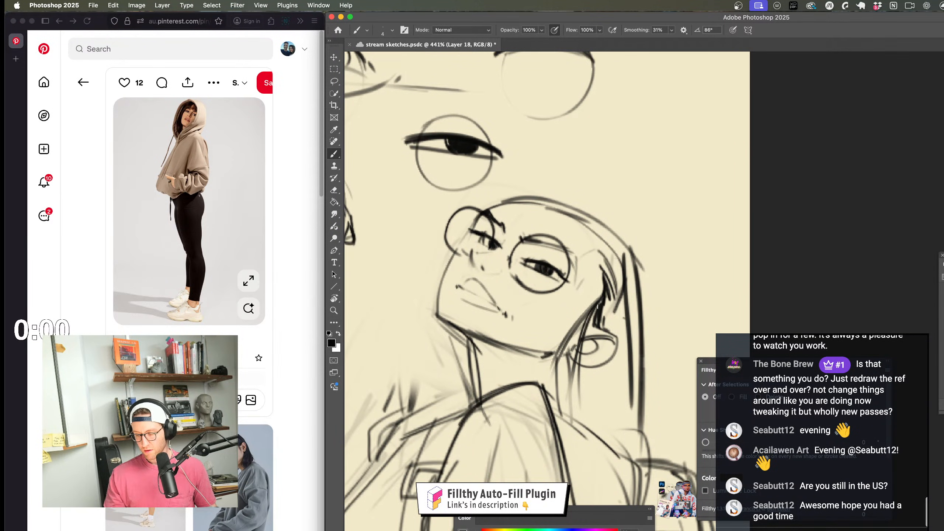
Step: Mirror the canvas view, enlarge the brush to 20 px and block in solid black hair behind the ear
{"action": "key", "text": "z"}
{"action": "scroll", "coordinate": [618, 373], "scroll_direction": "down", "scroll_amount": 8}
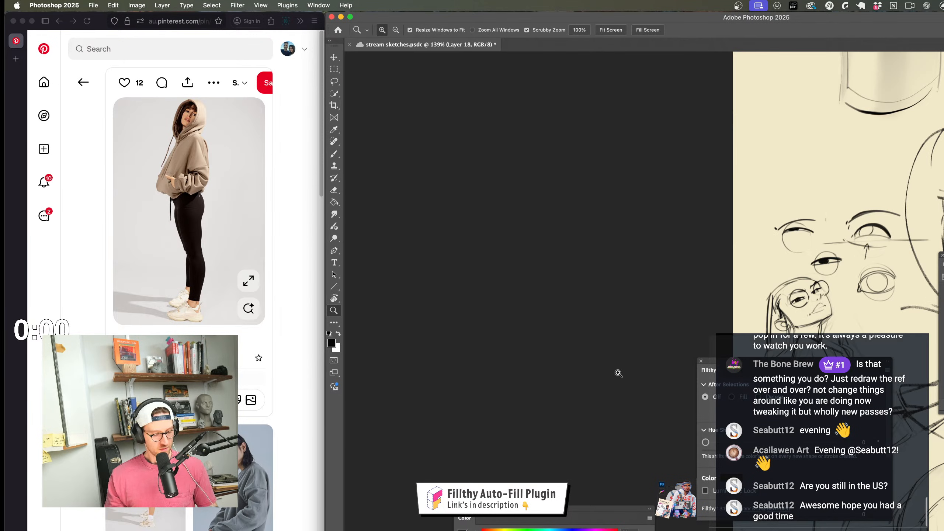
{"action": "scroll", "coordinate": [533, 352], "scroll_direction": "up", "scroll_amount": 4}
{"action": "key", "text": "b"}
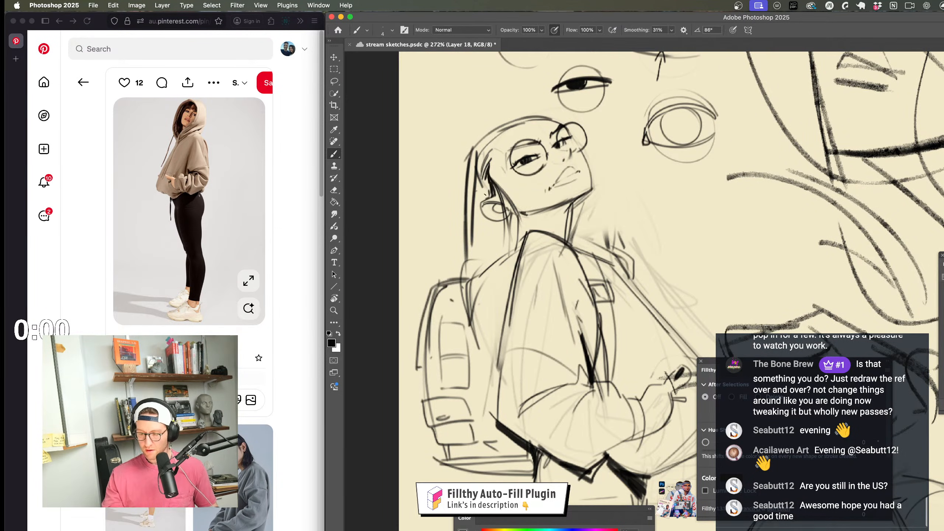
{"action": "key", "text": "bracketright"}
{"action": "key", "text": "bracketright"}
{"action": "key", "text": "bracketright"}
{"action": "key", "text": "bracketright"}
{"action": "key", "text": "bracketright"}
{"action": "key", "text": "bracketright"}
{"action": "key", "text": "bracketright"}
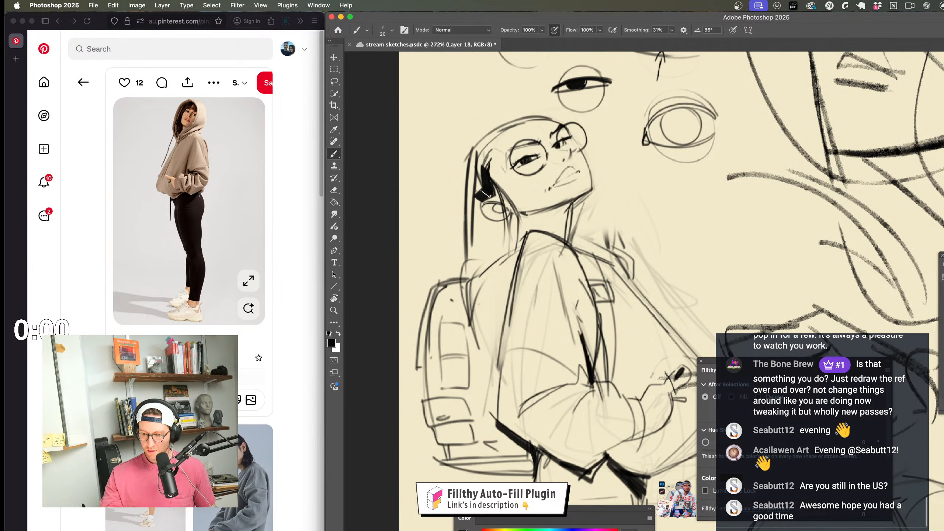
{"action": "left_click_drag", "start_coordinate": [477, 174], "coordinate": [471, 260]}
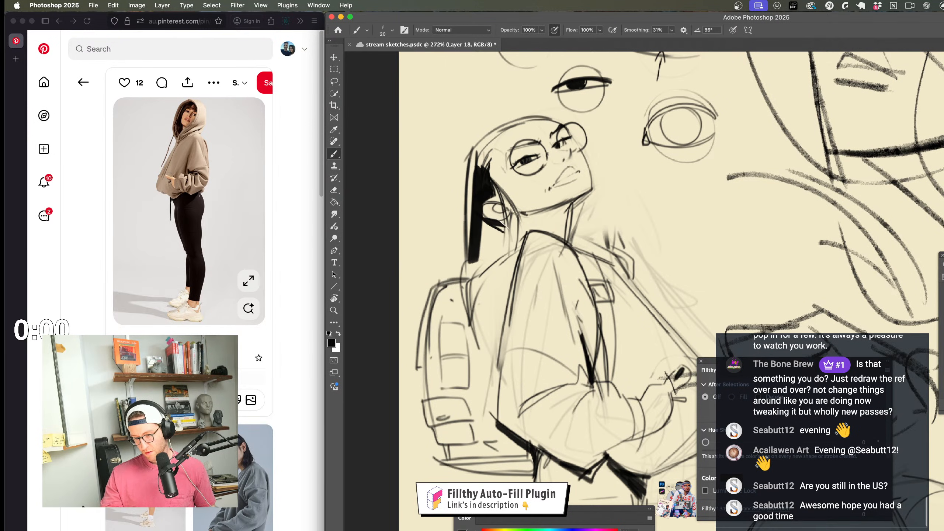
Step: Block in a patch of black hair under the ear beside the neck, undoing the unwanted stroke
{"action": "left_click_drag", "start_coordinate": [513, 217], "coordinate": [512, 249]}
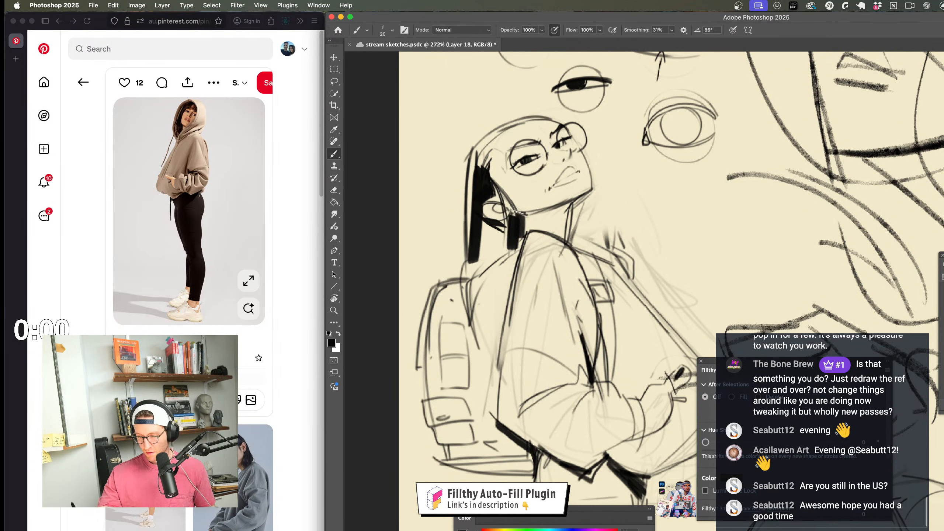
{"action": "mouse_move", "coordinate": [533, 284]}
{"action": "left_mouse_down"}
{"action": "mouse_move", "coordinate": [508, 284]}
{"action": "mouse_move", "coordinate": [553, 282]}
{"action": "left_mouse_up"}
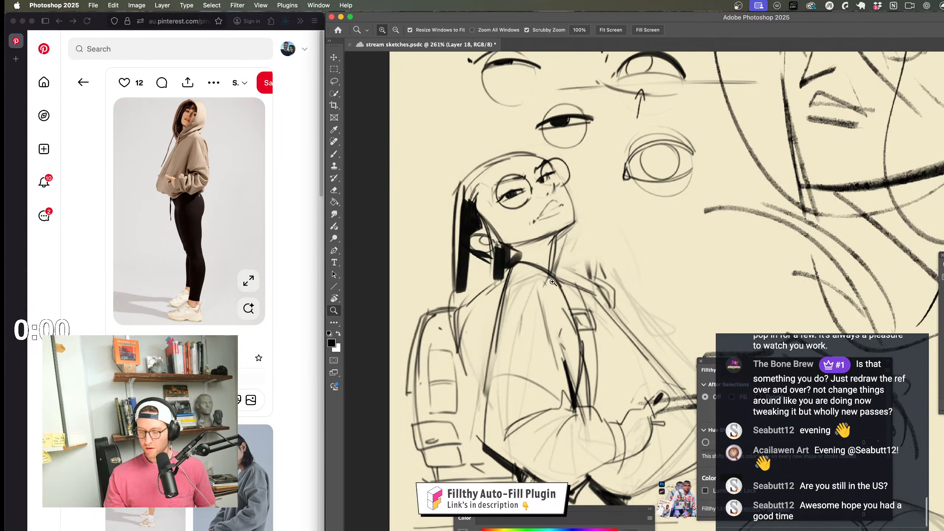
{"action": "key", "text": "super+z"}
{"action": "left_click_drag", "start_coordinate": [509, 249], "coordinate": [506, 259]}
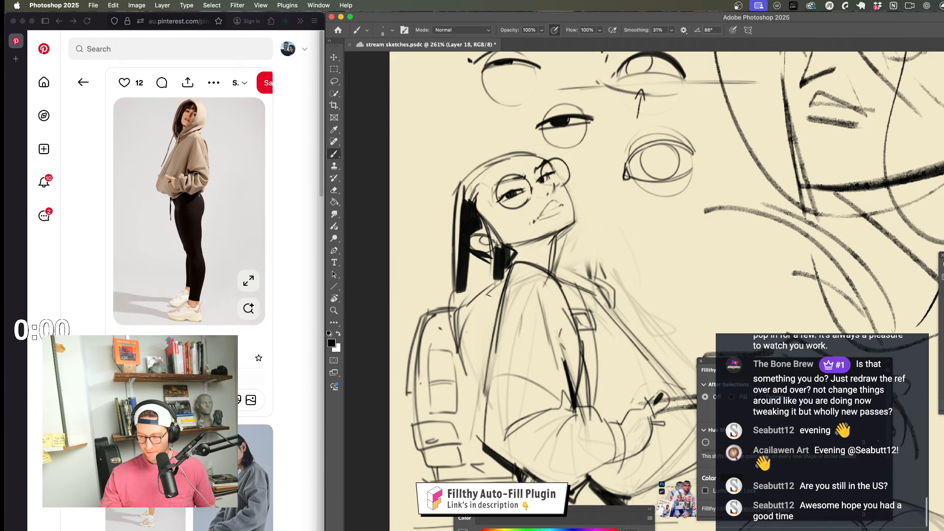
Step: Draw a dark hair outline from the neck along the shoulder with a strand falling down the back
{"action": "scroll", "coordinate": [632, 278], "scroll_direction": "down", "scroll_amount": 3}
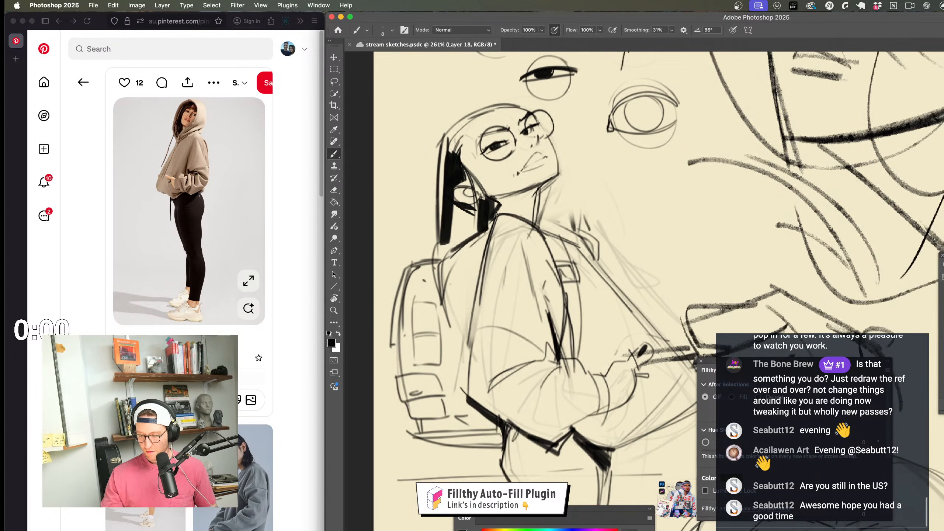
{"action": "left_click_drag", "start_coordinate": [456, 243], "coordinate": [454, 327]}
{"action": "mouse_move", "coordinate": [472, 221]}
{"action": "left_mouse_down"}
{"action": "mouse_move", "coordinate": [460, 352]}
{"action": "mouse_move", "coordinate": [478, 237]}
{"action": "left_mouse_up"}
{"action": "left_click_drag", "start_coordinate": [507, 335], "coordinate": [489, 374]}
{"action": "scroll", "coordinate": [489, 374], "scroll_direction": "up", "scroll_amount": 4}
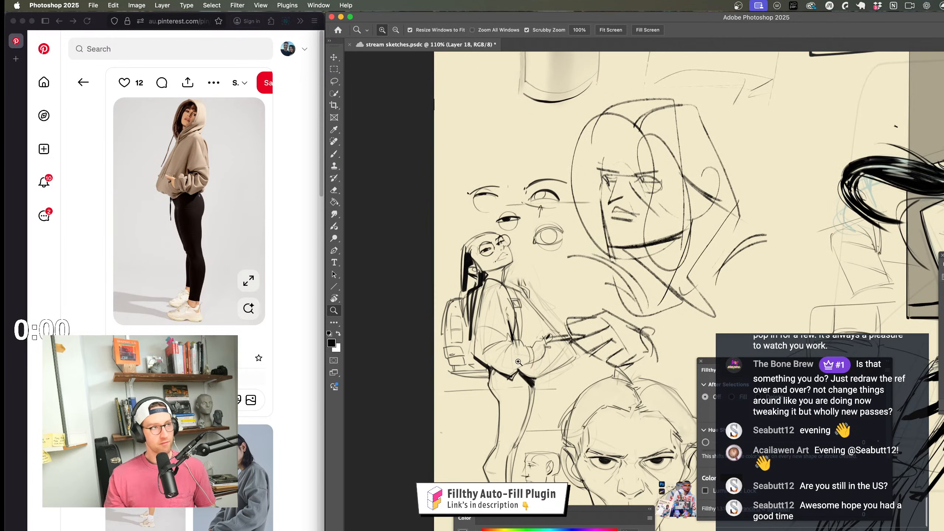
{"action": "scroll", "coordinate": [524, 314], "scroll_direction": "up", "scroll_amount": 5}
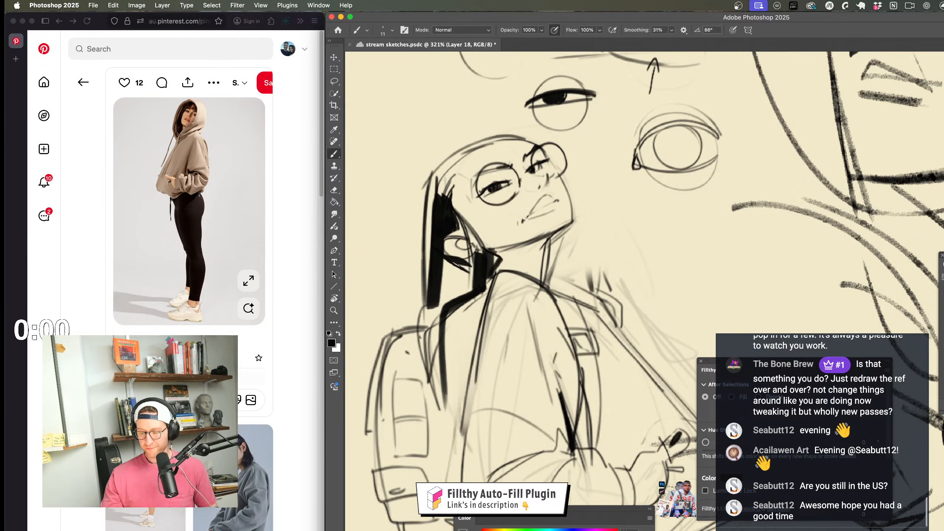
Step: Fill the gap between the long back strand and the neck with solid black using a 21 px brush
{"action": "left_click_drag", "start_coordinate": [458, 261], "coordinate": [450, 303]}
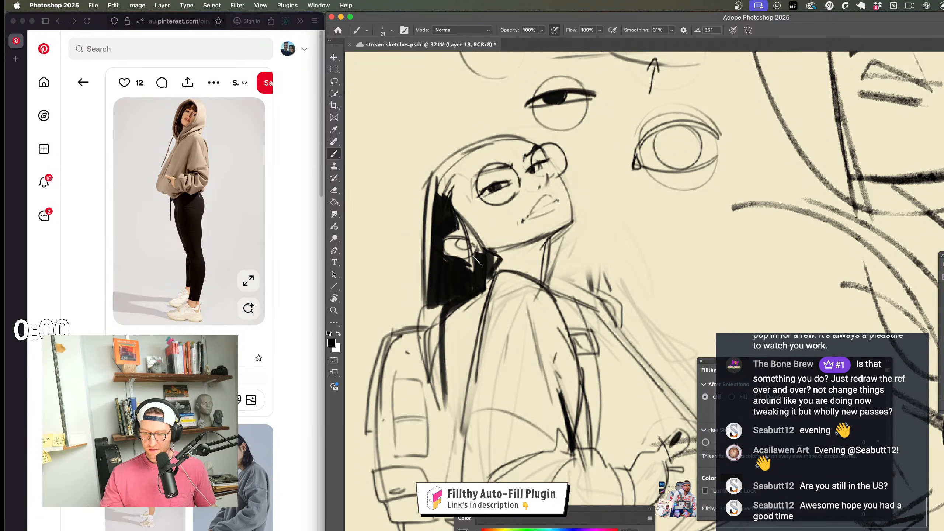
{"action": "left_click_drag", "start_coordinate": [466, 256], "coordinate": [480, 269]}
{"action": "scroll", "coordinate": [476, 268], "scroll_direction": "up", "scroll_amount": 1}
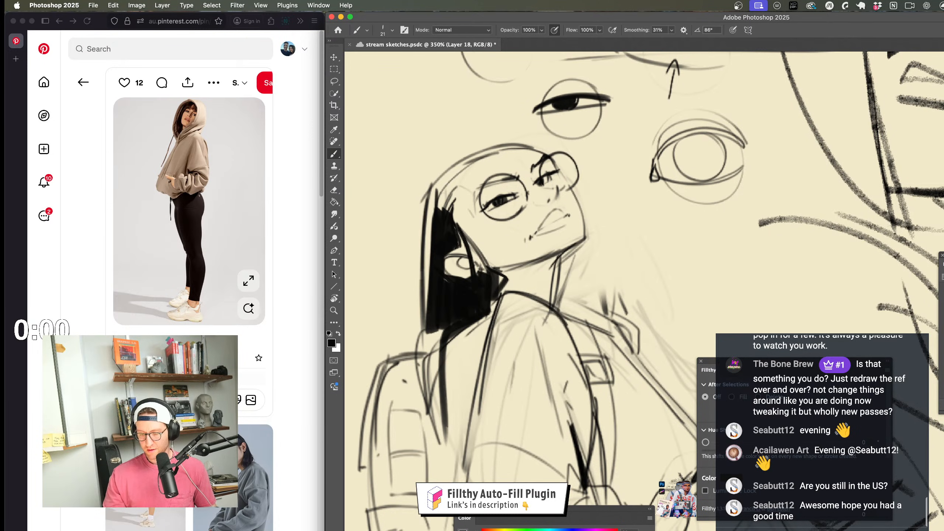
Step: Reduce the brush to 18 px and fill in the remaining light gaps in the hair beside the ear
{"action": "scroll", "coordinate": [513, 372], "scroll_direction": "down", "scroll_amount": 2}
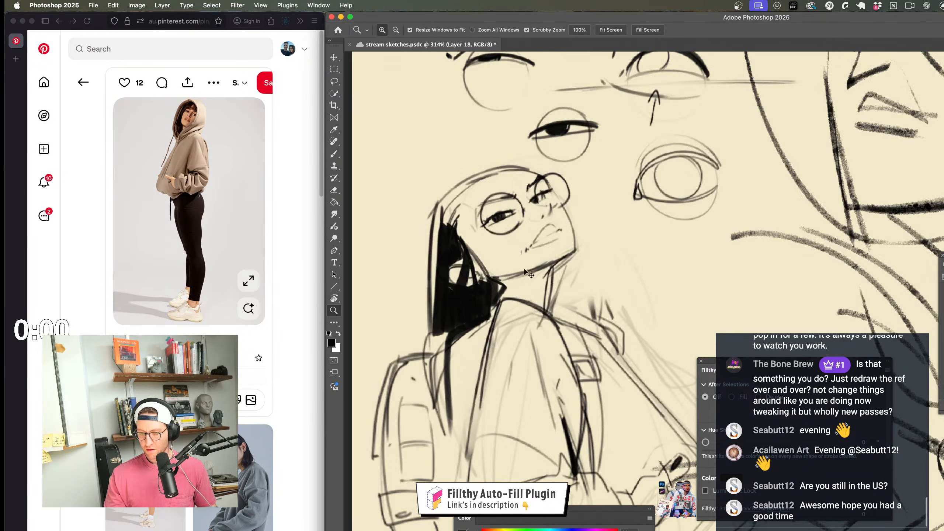
{"action": "key", "text": "bracketleft"}
{"action": "key", "text": "bracketleft"}
{"action": "key", "text": "bracketleft"}
{"action": "left_click_drag", "start_coordinate": [466, 244], "coordinate": [458, 262]}
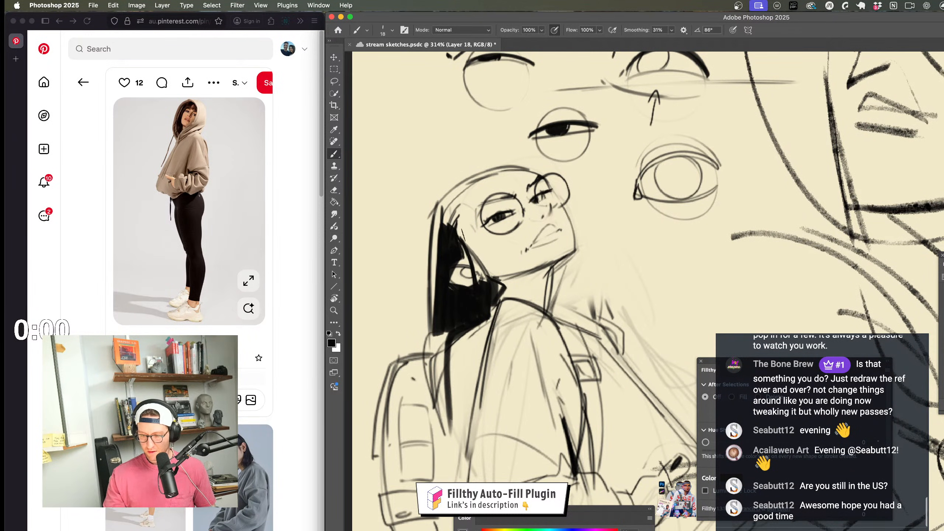
Step: Thicken the back edge of the hair and carry the black hairline over the top of the head
{"action": "left_click_drag", "start_coordinate": [440, 198], "coordinate": [427, 322]}
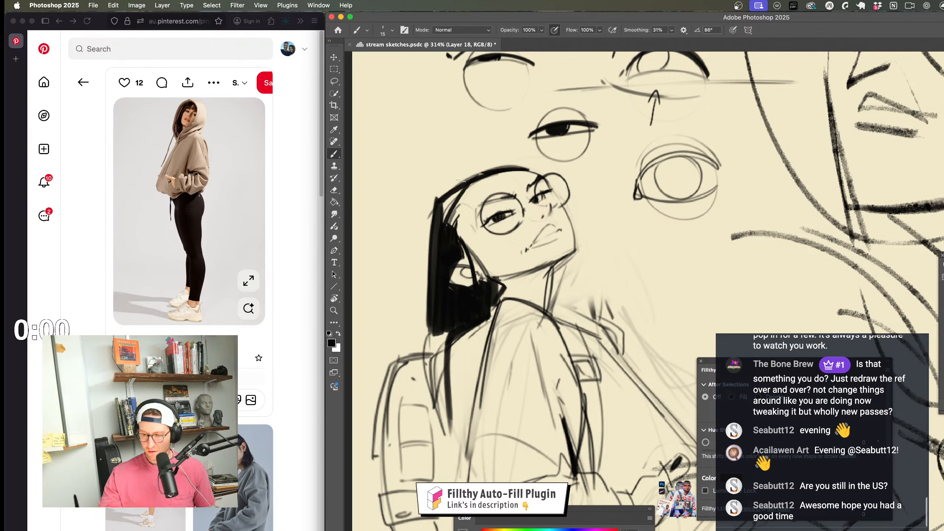
{"action": "left_click_drag", "start_coordinate": [443, 196], "coordinate": [483, 173]}
{"action": "mouse_move", "coordinate": [546, 294]}
{"action": "left_mouse_down"}
{"action": "mouse_move", "coordinate": [494, 292]}
{"action": "mouse_move", "coordinate": [473, 271]}
{"action": "mouse_move", "coordinate": [569, 268]}
{"action": "left_mouse_up"}
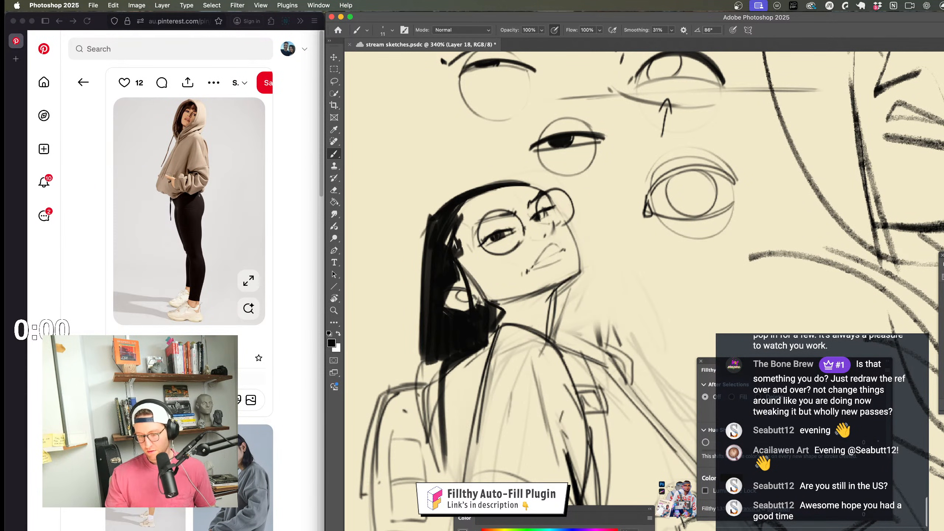
Step: Refine the black hair shapes around the ear and behind the jaw with a smaller brush
{"action": "left_click_drag", "start_coordinate": [467, 266], "coordinate": [477, 287]}
{"action": "mouse_move", "coordinate": [545, 363]}
{"action": "left_mouse_down"}
{"action": "mouse_move", "coordinate": [519, 366]}
{"action": "mouse_move", "coordinate": [524, 281]}
{"action": "left_mouse_up"}
{"action": "left_click_drag", "start_coordinate": [506, 319], "coordinate": [474, 320]}
{"action": "left_click_drag", "start_coordinate": [546, 367], "coordinate": [520, 347]}
{"action": "left_click_drag", "start_coordinate": [528, 346], "coordinate": [543, 339]}
Step: Mirror the canvas view back and lengthen the black hair down the woman's back over the backpack, undoing an unwanted stroke
{"action": "key", "text": "shift+super+h"}
{"action": "left_click_drag", "start_coordinate": [599, 406], "coordinate": [265, 316]}
{"action": "left_click_drag", "start_coordinate": [583, 360], "coordinate": [566, 360]}
{"action": "left_click_drag", "start_coordinate": [565, 359], "coordinate": [522, 353]}
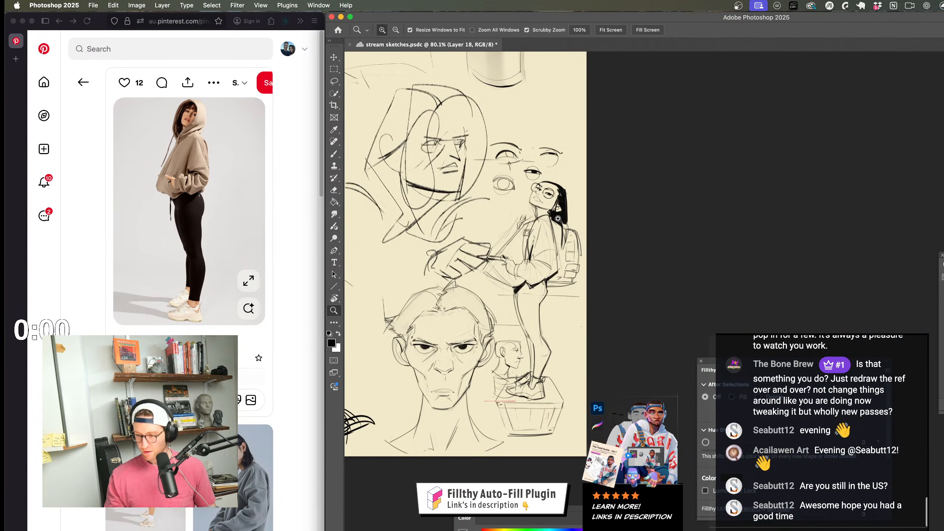
{"action": "left_click_drag", "start_coordinate": [558, 220], "coordinate": [602, 216]}
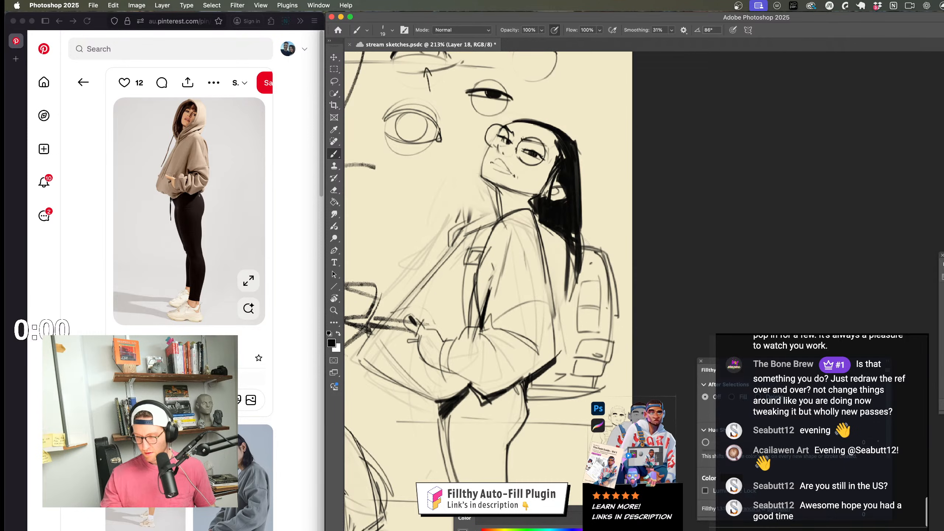
{"action": "key", "text": "z"}
{"action": "mouse_move", "coordinate": [599, 400]}
{"action": "left_mouse_down"}
{"action": "mouse_move", "coordinate": [578, 398]}
{"action": "mouse_move", "coordinate": [593, 397]}
{"action": "left_mouse_up"}
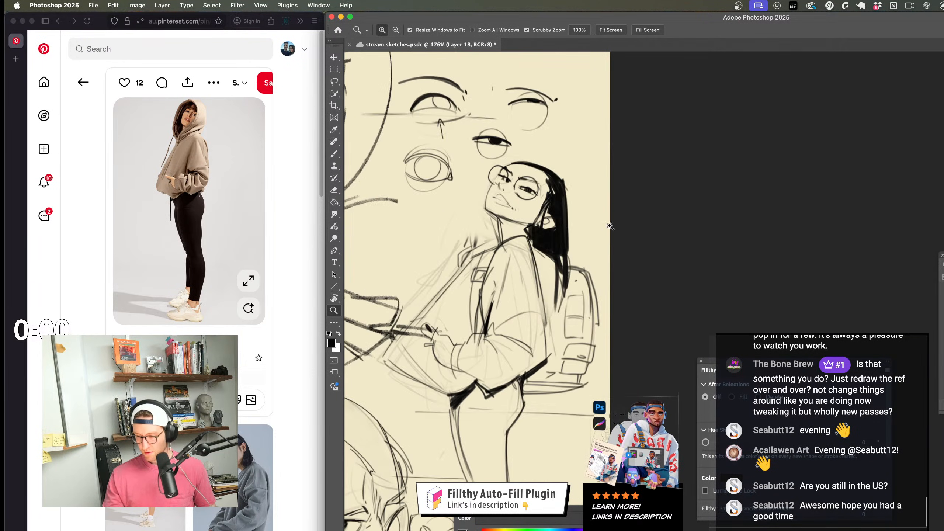
{"action": "key", "text": "super+z"}
{"action": "left_click_drag", "start_coordinate": [569, 260], "coordinate": [558, 338]}
{"action": "key", "text": "z"}
{"action": "mouse_move", "coordinate": [547, 195]}
{"action": "left_mouse_down"}
{"action": "mouse_move", "coordinate": [532, 197]}
{"action": "mouse_move", "coordinate": [569, 197]}
{"action": "mouse_move", "coordinate": [518, 305]}
{"action": "left_mouse_up"}
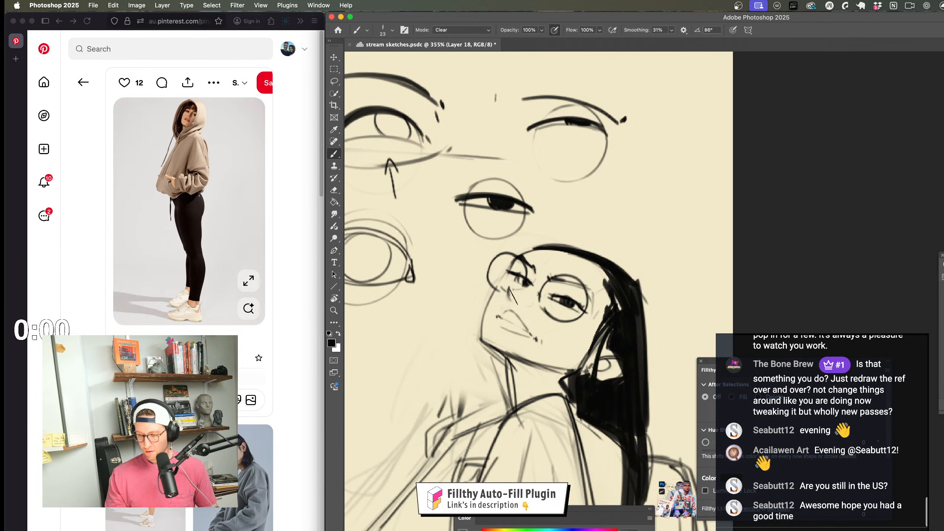
Step: Clear the old nose marks and redraw the side of the nose and the nostril with a small brush
{"action": "key", "text": "z"}
{"action": "mouse_move", "coordinate": [569, 322]}
{"action": "left_mouse_down"}
{"action": "mouse_move", "coordinate": [546, 323]}
{"action": "mouse_move", "coordinate": [558, 271]}
{"action": "left_mouse_up"}
{"action": "left_click_drag", "start_coordinate": [561, 269], "coordinate": [595, 270]}
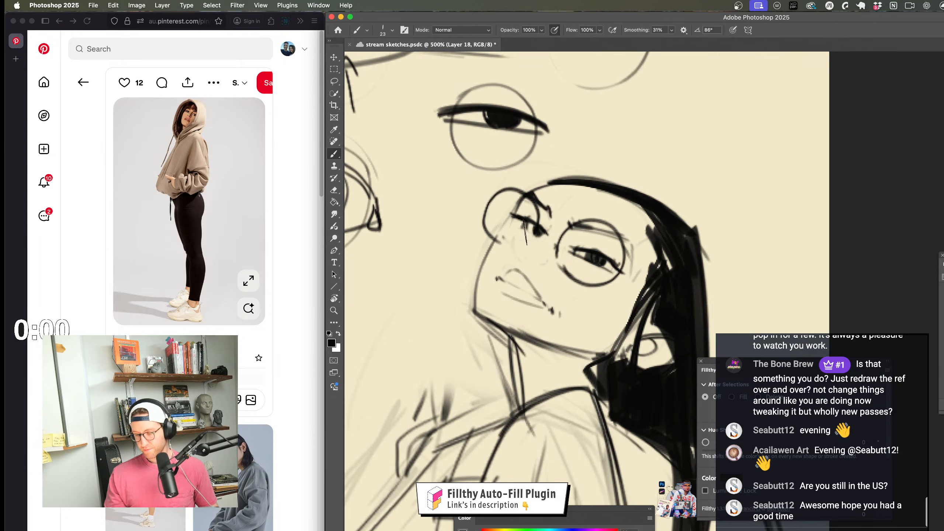
{"action": "mouse_move", "coordinate": [531, 254]}
{"action": "left_mouse_down"}
{"action": "mouse_move", "coordinate": [498, 256]}
{"action": "mouse_move", "coordinate": [546, 283]}
{"action": "left_mouse_up"}
{"action": "left_click_drag", "start_coordinate": [518, 278], "coordinate": [519, 289]}
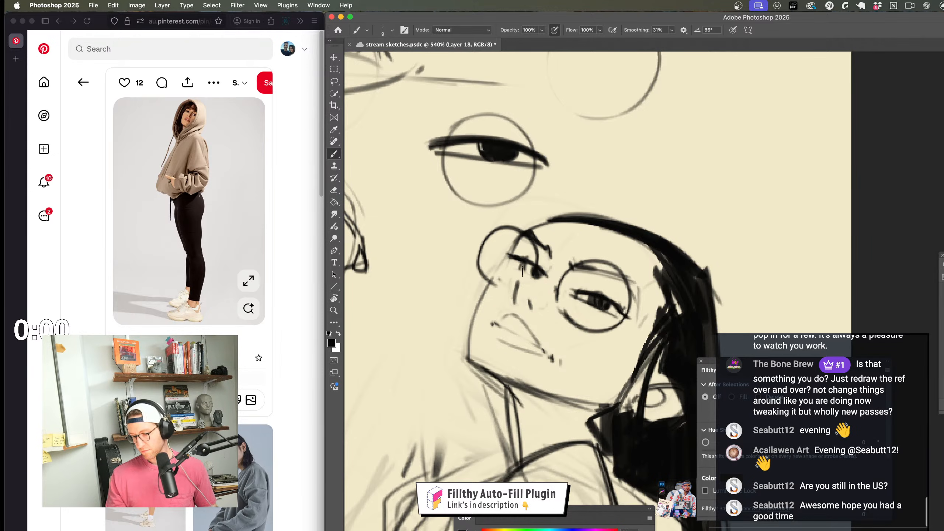
Step: Darken the round glasses frames, concentrating on the far lens and the inner corner of the eye behind it
{"action": "key", "text": "z"}
{"action": "left_click_drag", "start_coordinate": [600, 359], "coordinate": [602, 289]}
{"action": "left_click_drag", "start_coordinate": [514, 236], "coordinate": [501, 247]}
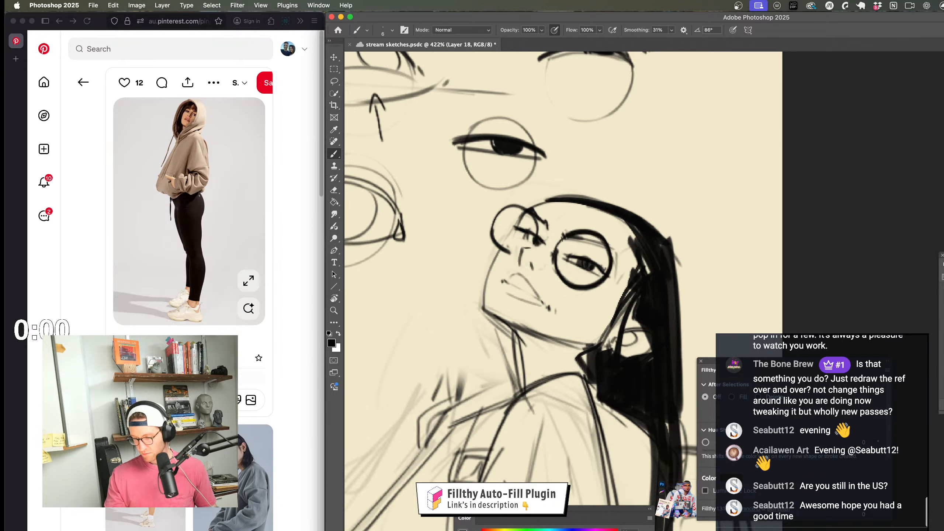
{"action": "mouse_move", "coordinate": [654, 357]}
{"action": "left_mouse_down"}
{"action": "mouse_move", "coordinate": [581, 356]}
{"action": "mouse_move", "coordinate": [599, 287]}
{"action": "mouse_move", "coordinate": [605, 322]}
{"action": "left_mouse_up"}
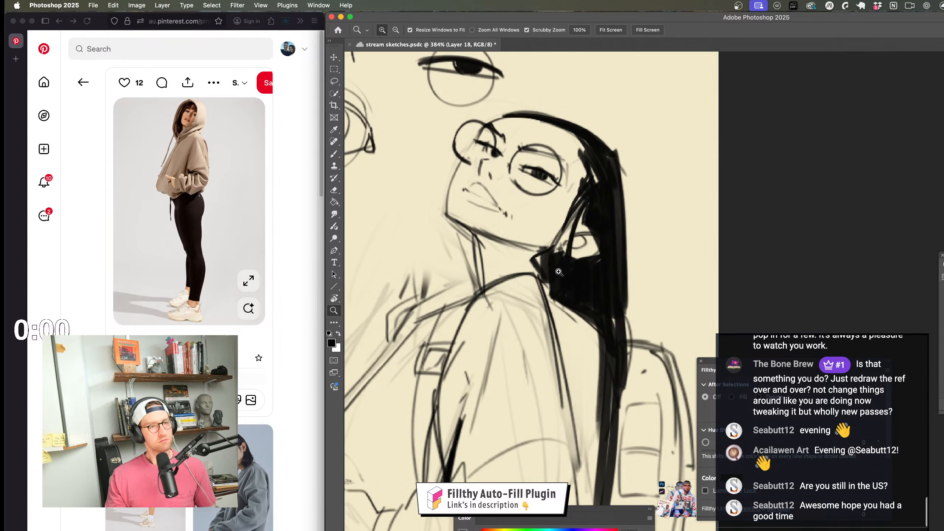
{"action": "mouse_move", "coordinate": [559, 272]}
{"action": "left_mouse_down"}
{"action": "mouse_move", "coordinate": [555, 301]}
{"action": "mouse_move", "coordinate": [580, 302]}
{"action": "left_mouse_up"}
{"action": "key", "text": "b"}
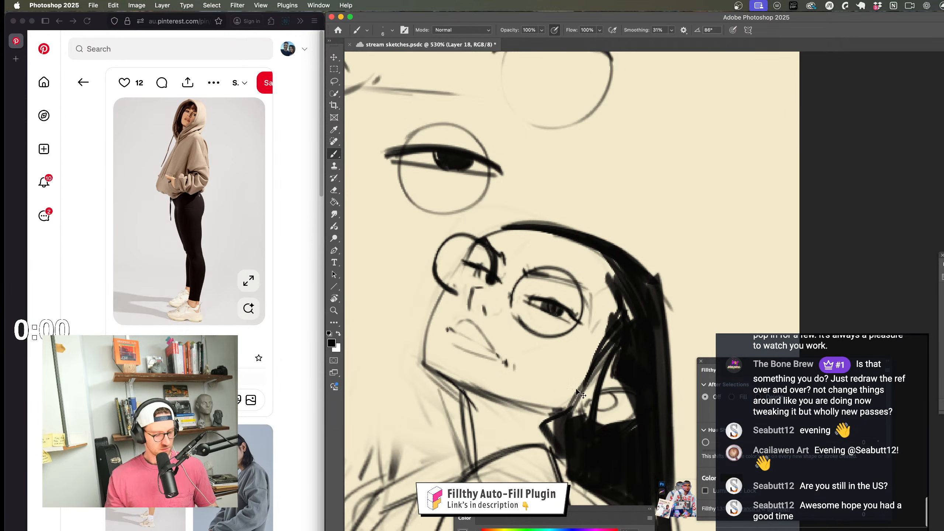
Step: Mirror the canvas view and add small dark hinge dots at the outer edges of both glasses lenses
{"action": "key", "text": "super+f"}
{"action": "left_click_drag", "start_coordinate": [592, 371], "coordinate": [348, 301]}
{"action": "left_click_drag", "start_coordinate": [609, 157], "coordinate": [614, 157]}
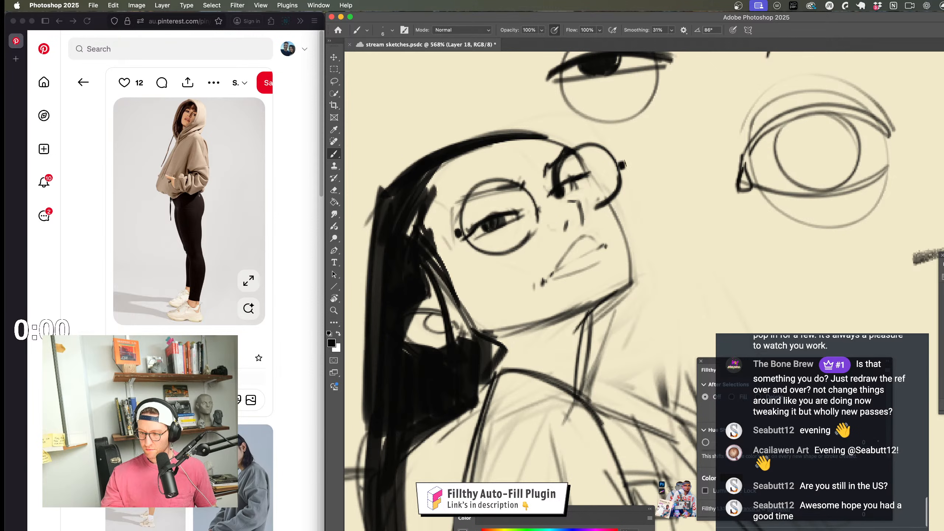
Step: Darken the near corner of the woman's mouth and refine the upper lip with a 6 px brush
{"action": "left_click_drag", "start_coordinate": [636, 273], "coordinate": [567, 272]}
{"action": "left_click_drag", "start_coordinate": [643, 316], "coordinate": [633, 252]}
{"action": "left_click_drag", "start_coordinate": [609, 193], "coordinate": [668, 193]}
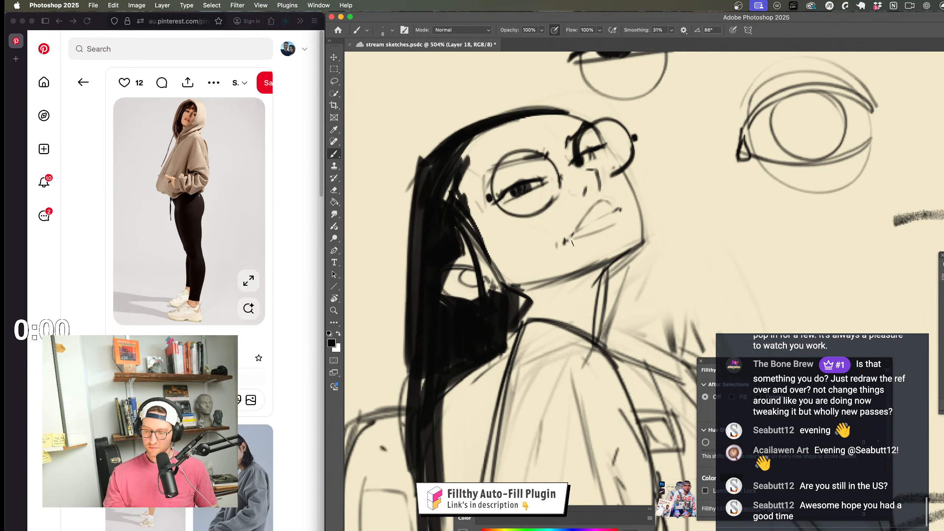
{"action": "left_click_drag", "start_coordinate": [562, 254], "coordinate": [528, 254]}
{"action": "mouse_move", "coordinate": [530, 294]}
{"action": "left_mouse_down"}
{"action": "mouse_move", "coordinate": [623, 265]}
{"action": "mouse_move", "coordinate": [595, 249]}
{"action": "mouse_move", "coordinate": [655, 250]}
{"action": "left_mouse_up"}
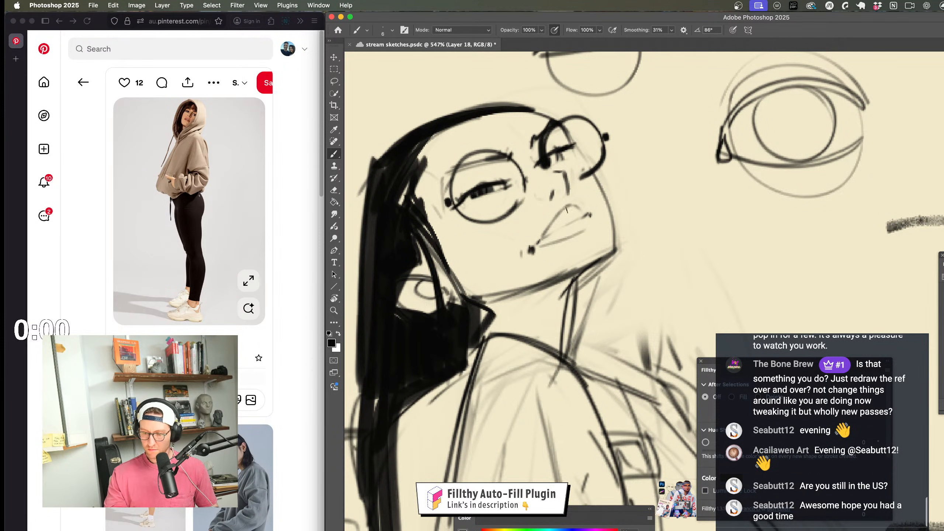
{"action": "mouse_move", "coordinate": [566, 210]}
{"action": "left_mouse_down"}
{"action": "mouse_move", "coordinate": [513, 210]}
{"action": "mouse_move", "coordinate": [556, 210]}
{"action": "left_mouse_up"}
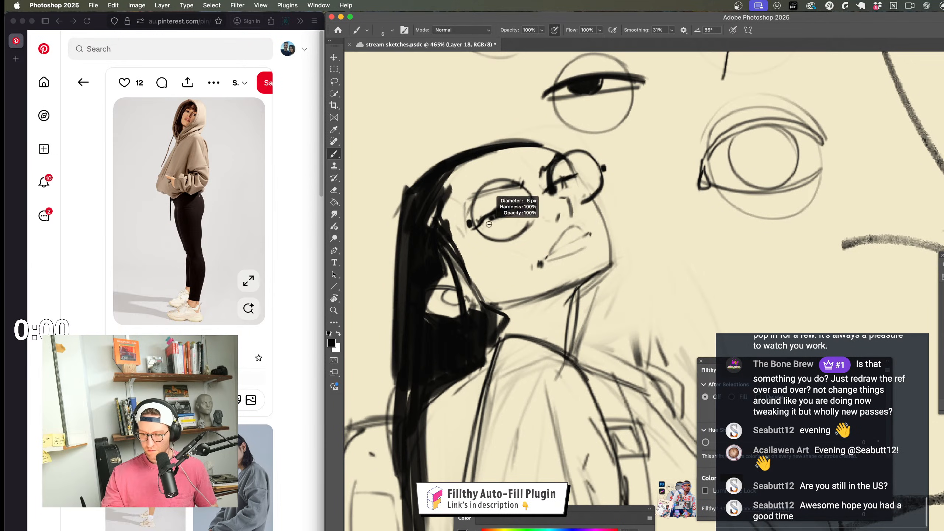
Step: Darken the near eye inside the round lens and strengthen the lash line of the far eye
{"action": "left_click_drag", "start_coordinate": [489, 224], "coordinate": [521, 208]}
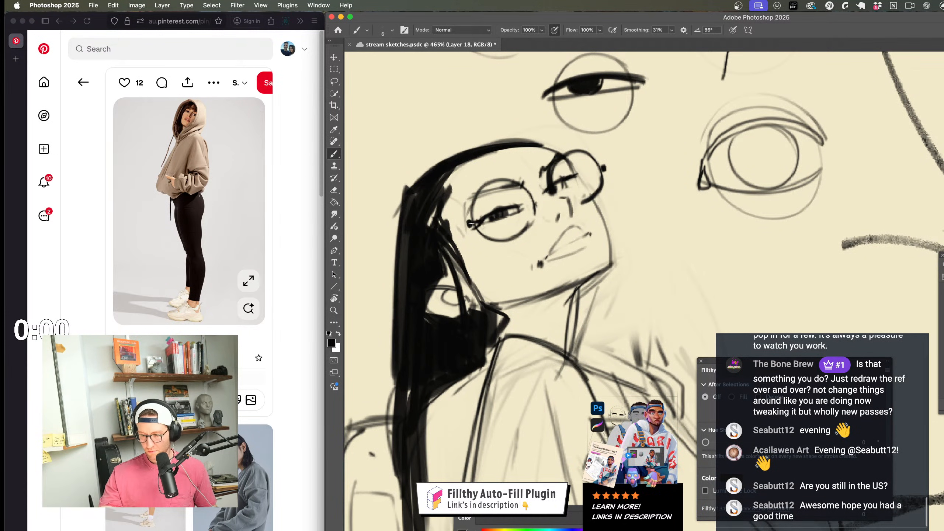
{"action": "mouse_move", "coordinate": [616, 242]}
{"action": "left_mouse_down"}
{"action": "mouse_move", "coordinate": [557, 242]}
{"action": "mouse_move", "coordinate": [667, 230]}
{"action": "left_mouse_up"}
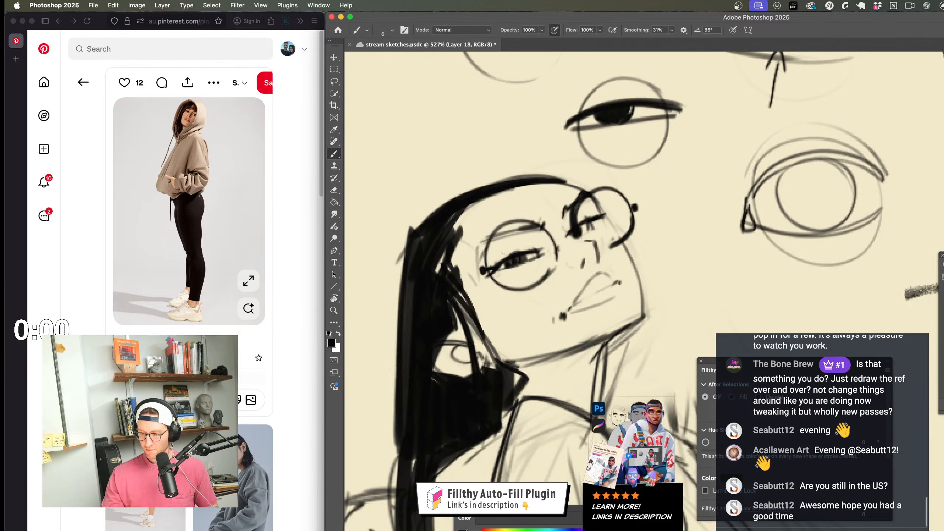
{"action": "left_click_drag", "start_coordinate": [588, 224], "coordinate": [607, 222]}
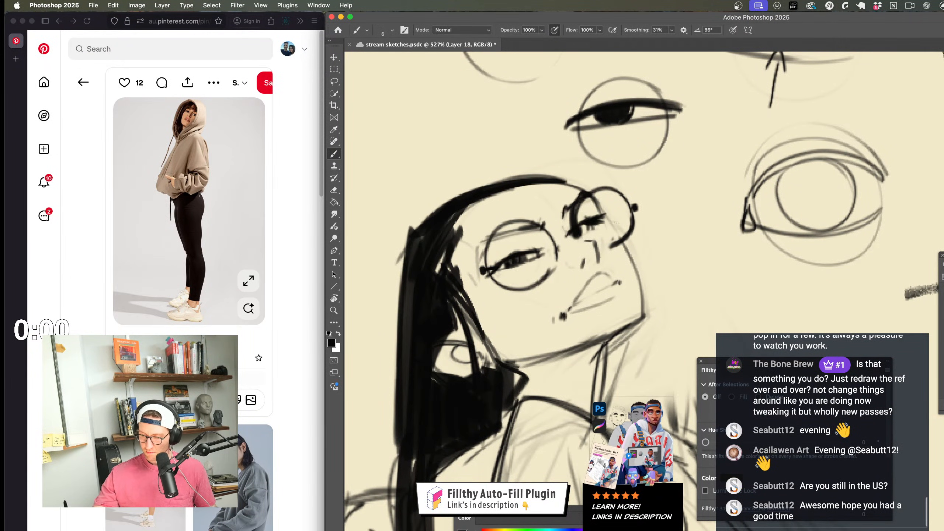
Step: Clean up the stray marks around the far eye using the brush in Clear mode, and return to Normal mode
{"action": "left_click_drag", "start_coordinate": [613, 290], "coordinate": [558, 290]}
{"action": "left_click_drag", "start_coordinate": [613, 260], "coordinate": [656, 261]}
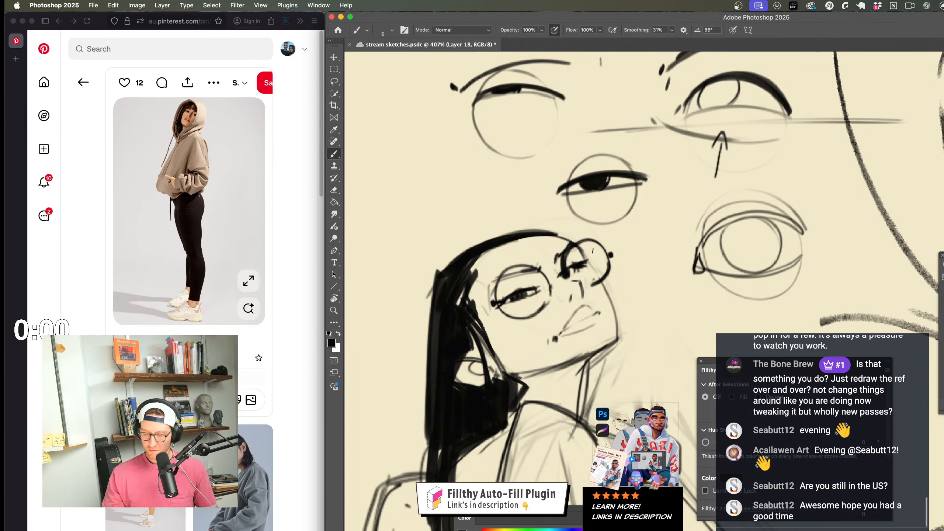
{"action": "key", "text": "shift+alt+r"}
{"action": "left_click_drag", "start_coordinate": [574, 265], "coordinate": [593, 263]}
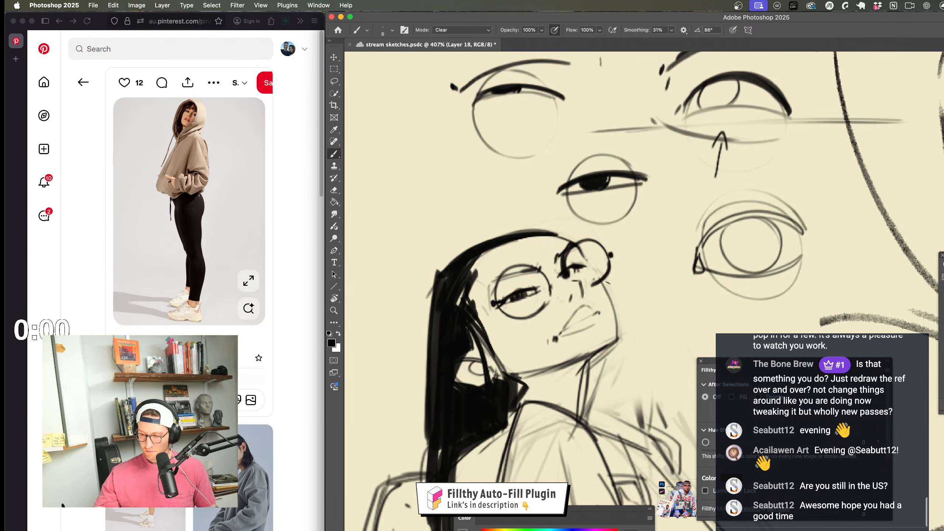
{"action": "key", "text": "shift+alt+n"}
{"action": "mouse_move", "coordinate": [609, 328]}
{"action": "left_mouse_down"}
{"action": "mouse_move", "coordinate": [565, 326]}
{"action": "mouse_move", "coordinate": [624, 309]}
{"action": "left_mouse_up"}
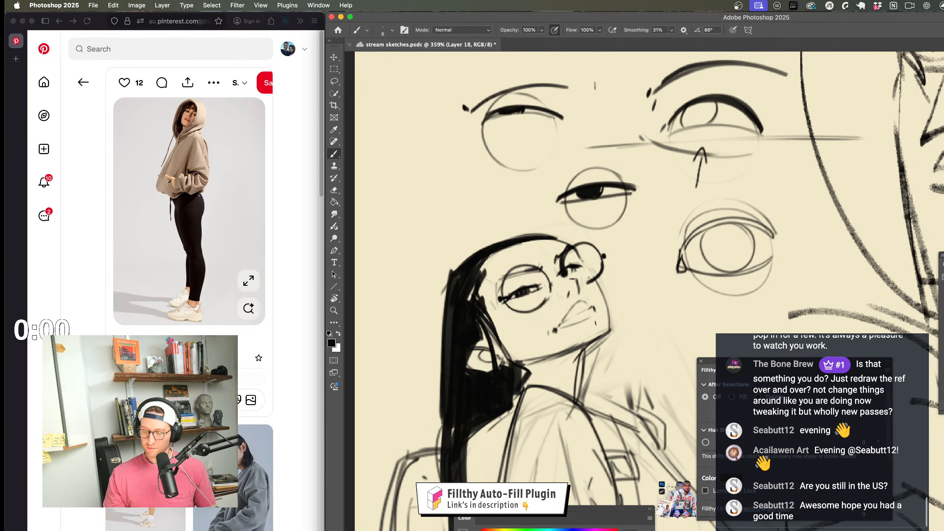
Step: Thicken and darken the near eyebrow across the upper part of the round lens
{"action": "left_click_drag", "start_coordinate": [558, 359], "coordinate": [519, 361]}
{"action": "left_click_drag", "start_coordinate": [597, 500], "coordinate": [564, 375]}
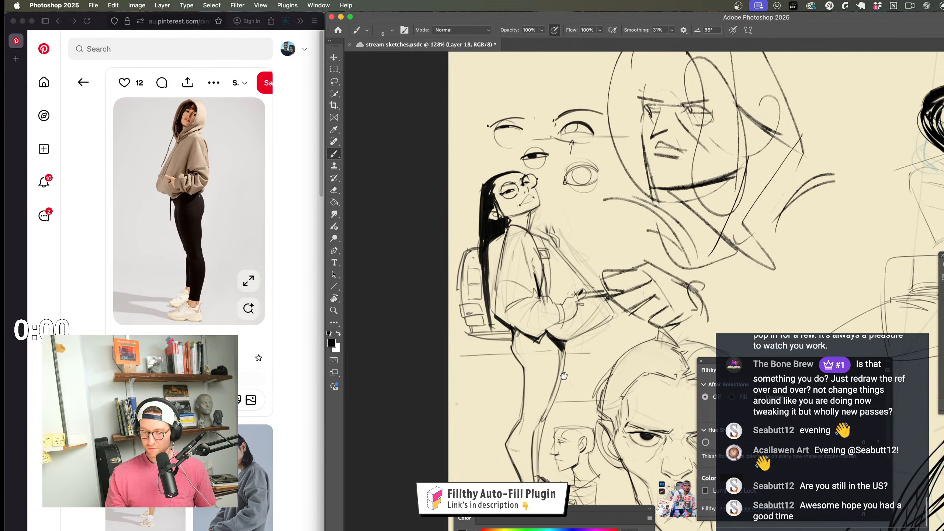
{"action": "left_click_drag", "start_coordinate": [521, 181], "coordinate": [579, 183]}
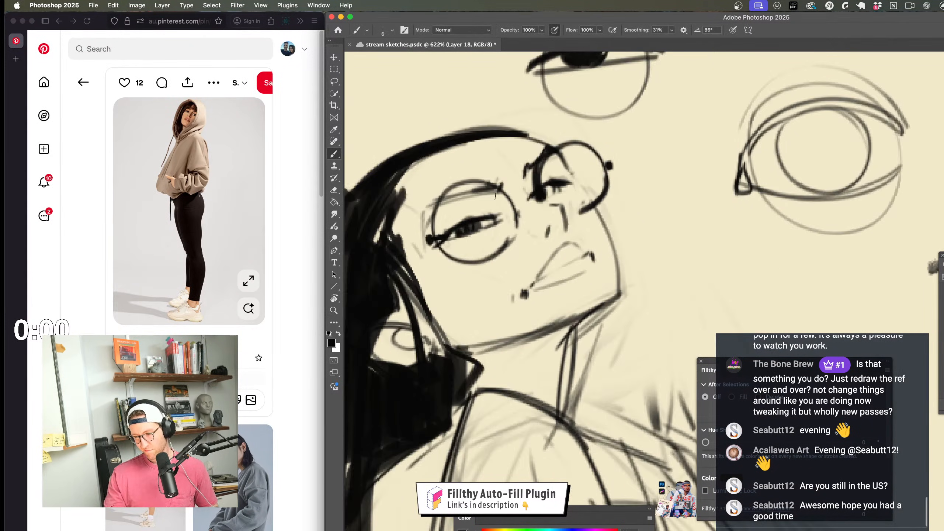
{"action": "left_click_drag", "start_coordinate": [480, 190], "coordinate": [426, 203]}
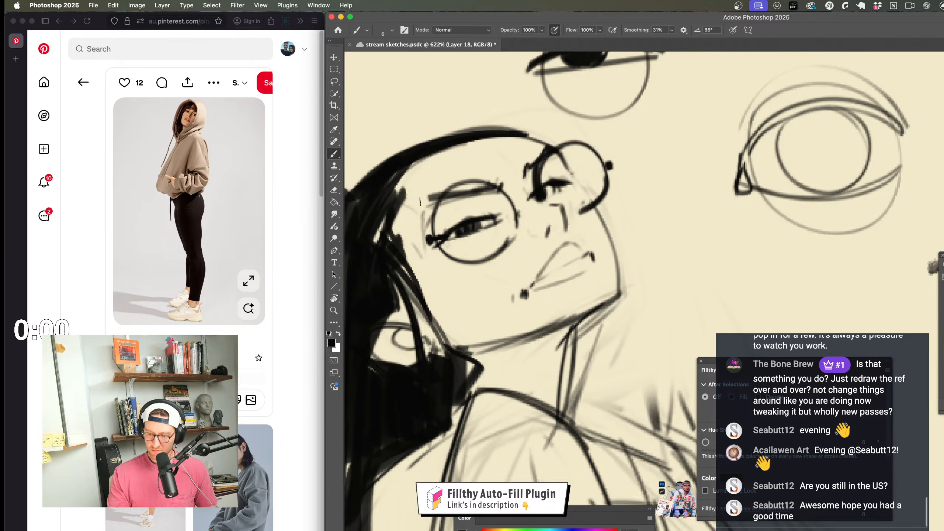
{"action": "key", "text": "z"}
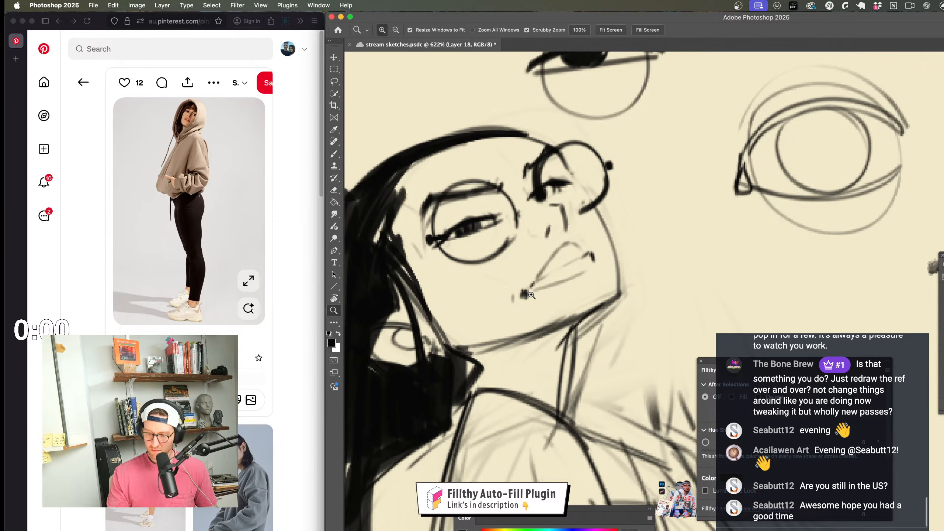
{"action": "mouse_move", "coordinate": [572, 266]}
{"action": "left_mouse_down"}
{"action": "mouse_move", "coordinate": [494, 261]}
{"action": "mouse_move", "coordinate": [545, 267]}
{"action": "left_mouse_up"}
{"action": "key", "text": "b"}
{"action": "key", "text": "z"}
{"action": "key", "text": "b"}
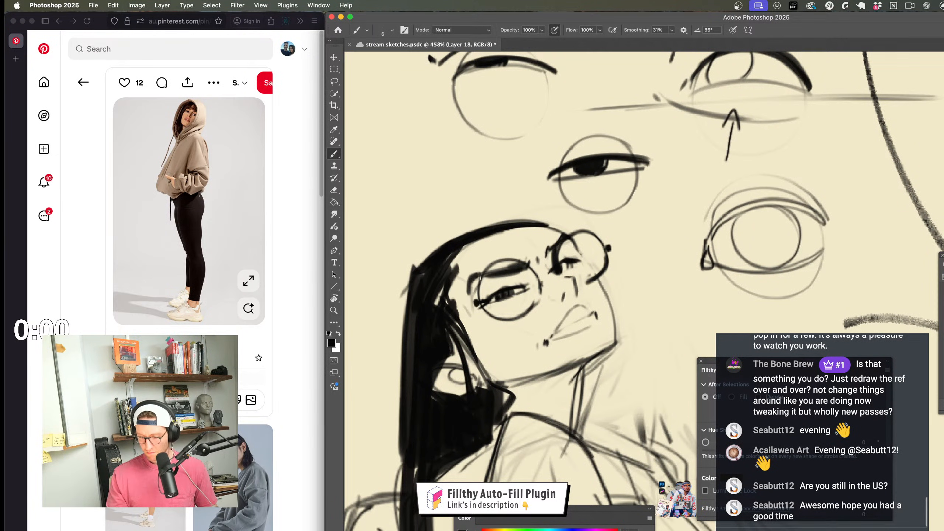
Step: Mirror the canvas view and frame the woman's head and upper body
{"action": "key", "text": "z"}
{"action": "mouse_move", "coordinate": [706, 337]}
{"action": "left_mouse_down"}
{"action": "mouse_move", "coordinate": [550, 338]}
{"action": "mouse_move", "coordinate": [818, 346]}
{"action": "mouse_move", "coordinate": [594, 343]}
{"action": "left_mouse_up"}
{"action": "left_click_drag", "start_coordinate": [617, 166], "coordinate": [723, 165]}
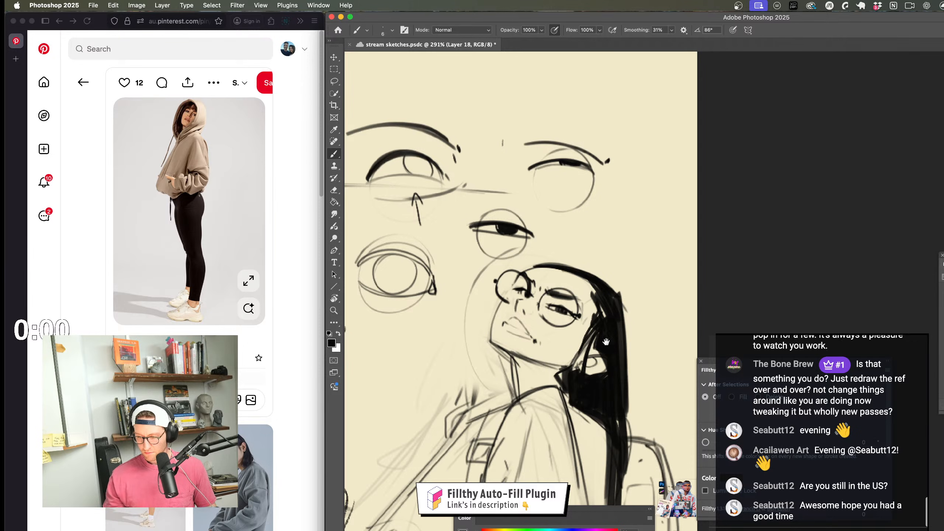
{"action": "left_click_drag", "start_coordinate": [606, 341], "coordinate": [581, 291]}
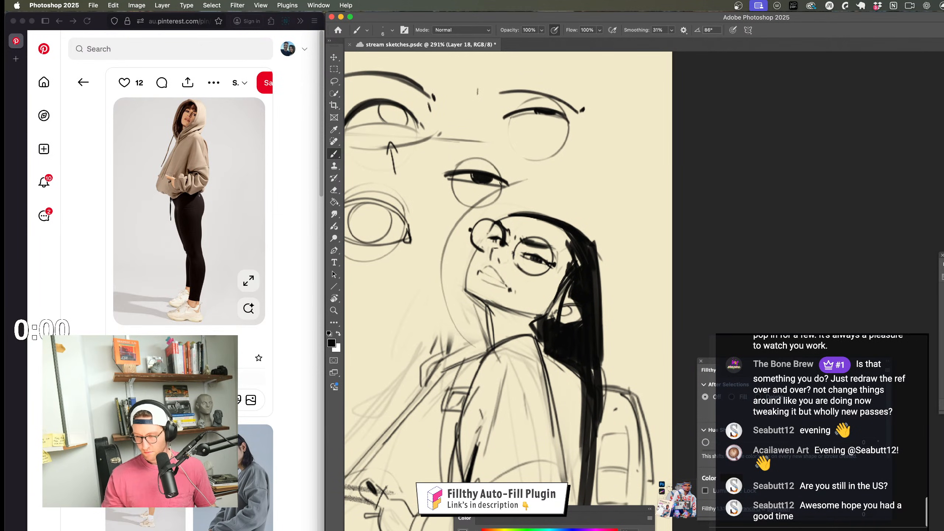
{"action": "mouse_move", "coordinate": [632, 263]}
{"action": "left_mouse_down"}
{"action": "mouse_move", "coordinate": [595, 263]}
{"action": "mouse_move", "coordinate": [608, 263]}
{"action": "mouse_move", "coordinate": [560, 177]}
{"action": "left_mouse_up"}
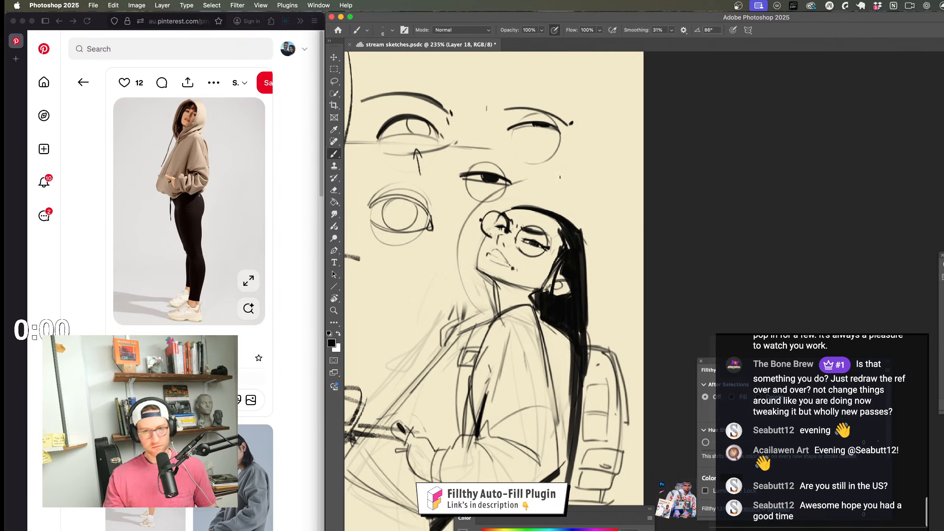
{"action": "key", "text": "ctrl+z"}
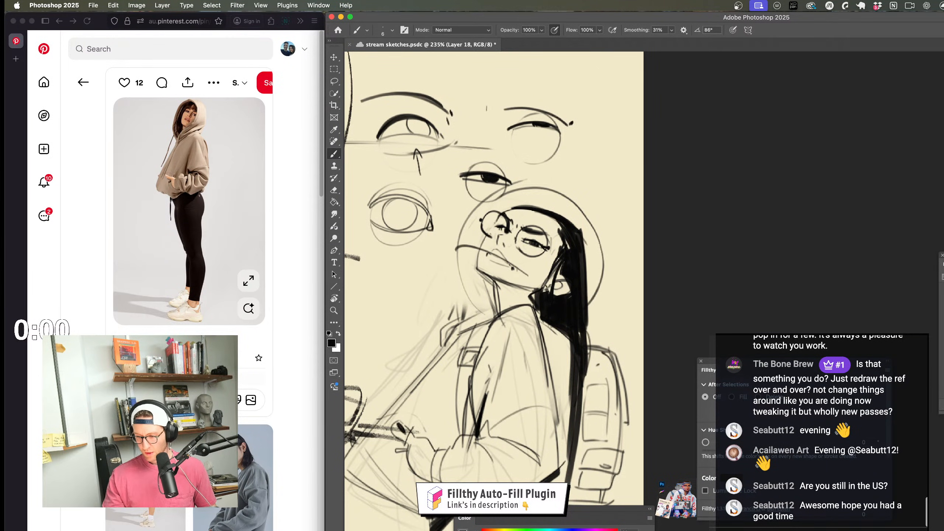
{"action": "mouse_move", "coordinate": [550, 341]}
{"action": "left_mouse_down"}
{"action": "mouse_move", "coordinate": [513, 341]}
{"action": "mouse_move", "coordinate": [592, 331]}
{"action": "mouse_move", "coordinate": [598, 338]}
{"action": "mouse_move", "coordinate": [584, 338]}
{"action": "mouse_move", "coordinate": [605, 387]}
{"action": "left_mouse_up"}
{"action": "key", "text": "super+z"}
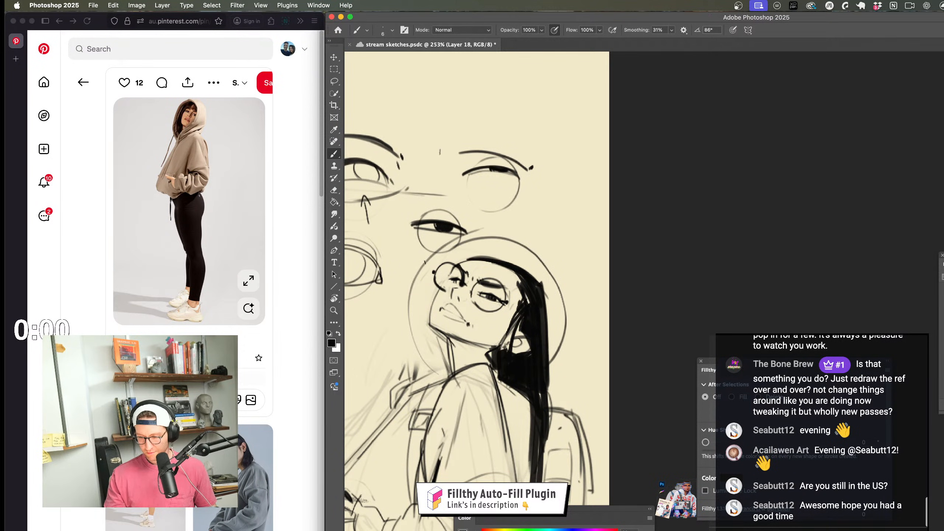
{"action": "key", "text": "super+z"}
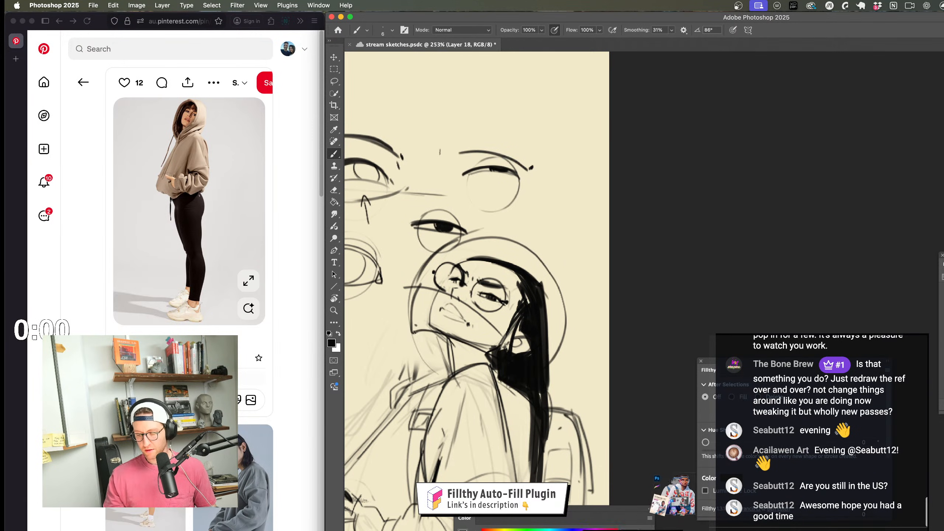
{"action": "key", "text": "z"}
{"action": "mouse_move", "coordinate": [554, 368]}
{"action": "left_mouse_down"}
{"action": "mouse_move", "coordinate": [531, 367]}
{"action": "mouse_move", "coordinate": [561, 344]}
{"action": "mouse_move", "coordinate": [520, 296]}
{"action": "left_mouse_up"}
Step: Add a new layer and choose a blue brush colour with H 209, S 61 and B 97
{"action": "key", "text": "super+shift+alt+n"}
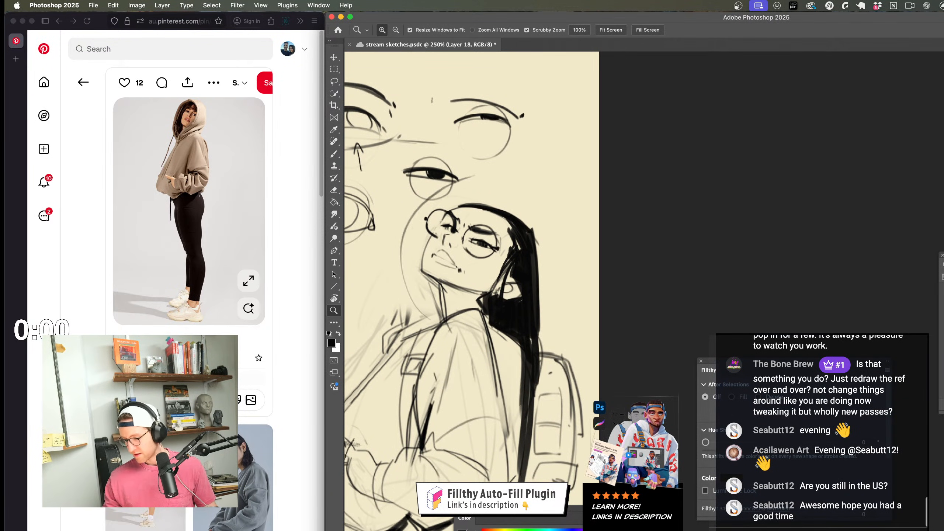
{"action": "left_click_drag", "start_coordinate": [569, 515], "coordinate": [563, 436]}
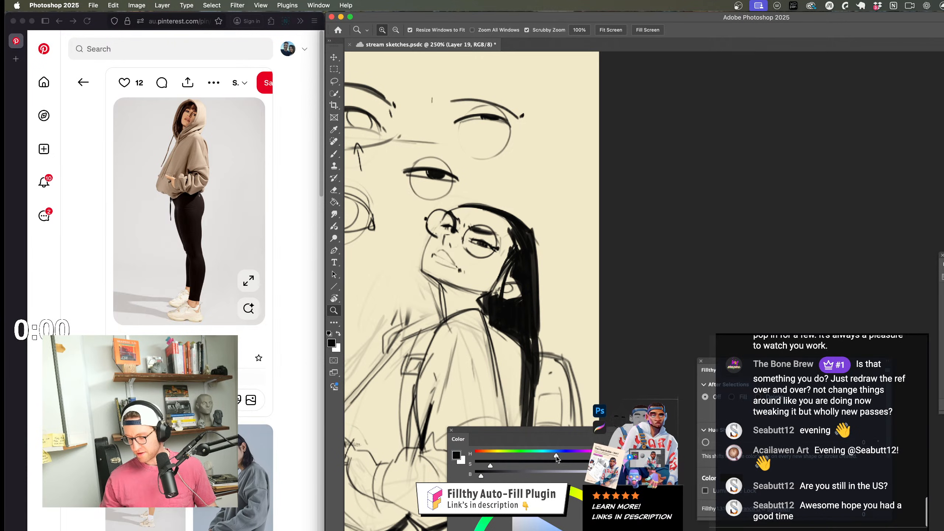
{"action": "left_click_drag", "start_coordinate": [554, 528], "coordinate": [559, 530]}
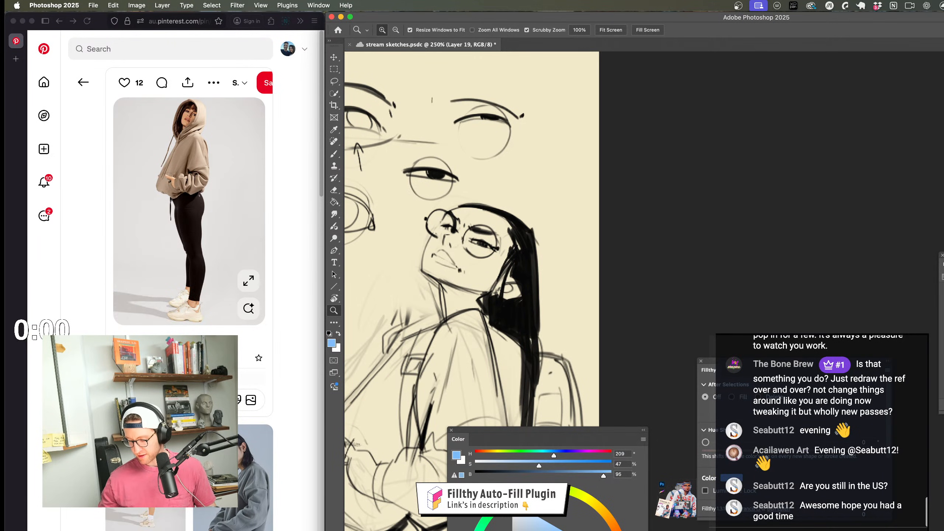
{"action": "mouse_move", "coordinate": [528, 305]}
{"action": "left_mouse_down"}
{"action": "mouse_move", "coordinate": [550, 305]}
{"action": "mouse_move", "coordinate": [627, 260]}
{"action": "mouse_move", "coordinate": [649, 264]}
{"action": "mouse_move", "coordinate": [635, 267]}
{"action": "left_mouse_up"}
{"action": "key", "text": "b"}
{"action": "key", "text": "z"}
{"action": "key", "text": "b"}
{"action": "left_click_drag", "start_coordinate": [635, 267], "coordinate": [624, 338]}
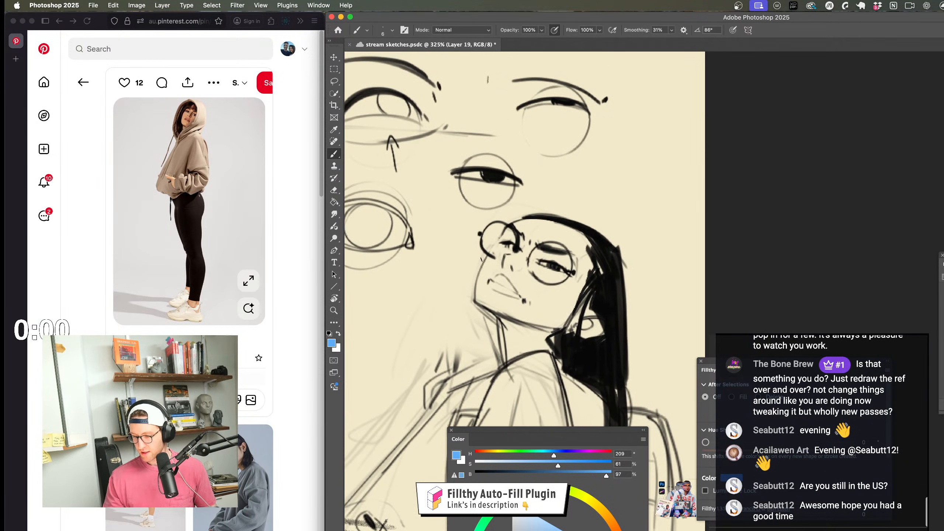
{"action": "left_click_drag", "start_coordinate": [465, 319], "coordinate": [576, 204]}
{"action": "key", "text": "ctrl+z"}
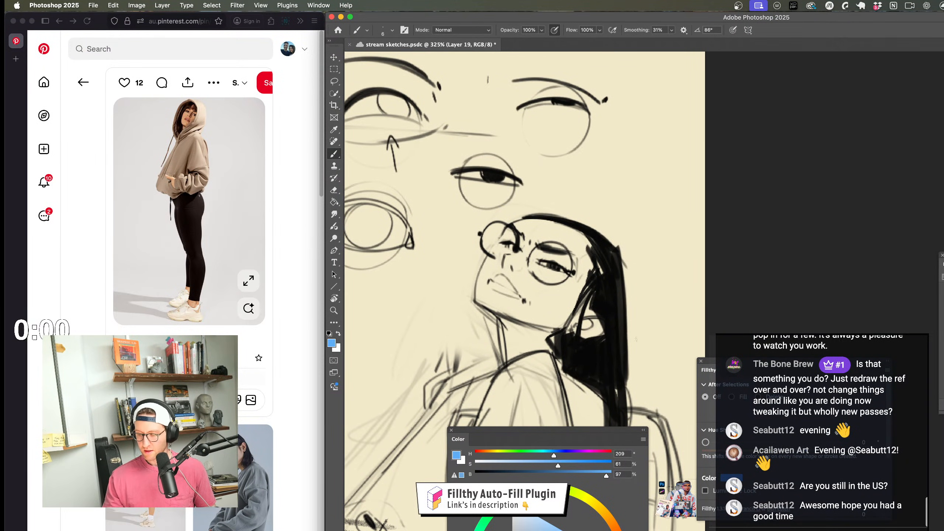
{"action": "mouse_move", "coordinate": [627, 350]}
{"action": "left_mouse_down"}
{"action": "mouse_move", "coordinate": [572, 193]}
{"action": "mouse_move", "coordinate": [481, 339]}
{"action": "left_mouse_up"}
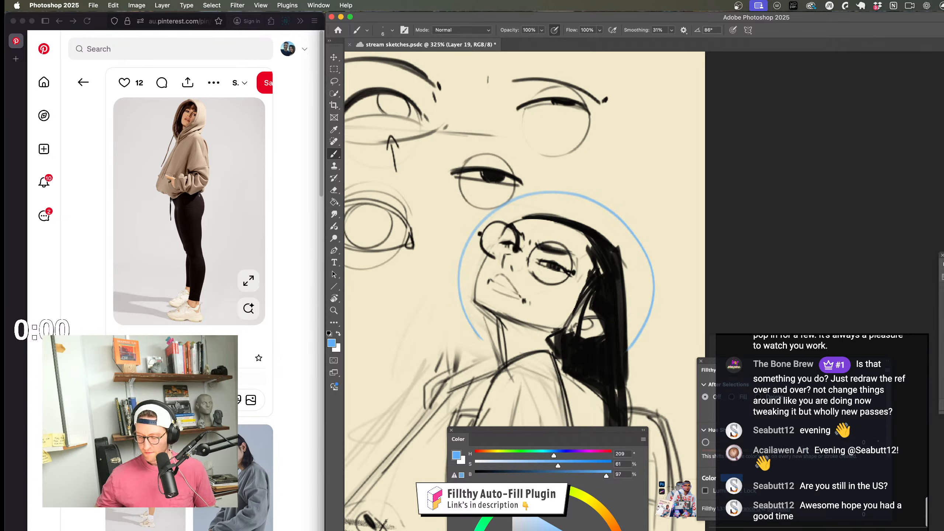
{"action": "key", "text": "ctrl+z"}
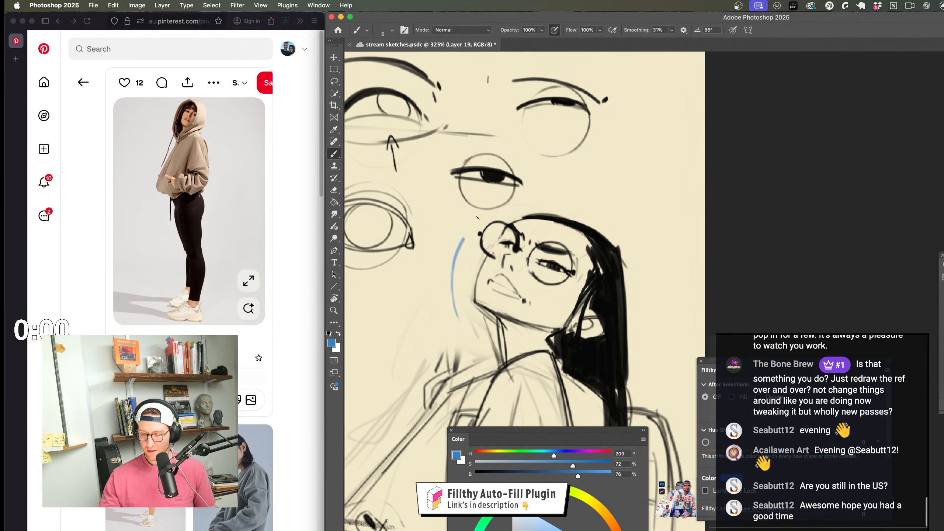
{"action": "left_click_drag", "start_coordinate": [477, 218], "coordinate": [561, 203]}
{"action": "key", "text": "ctrl+z"}
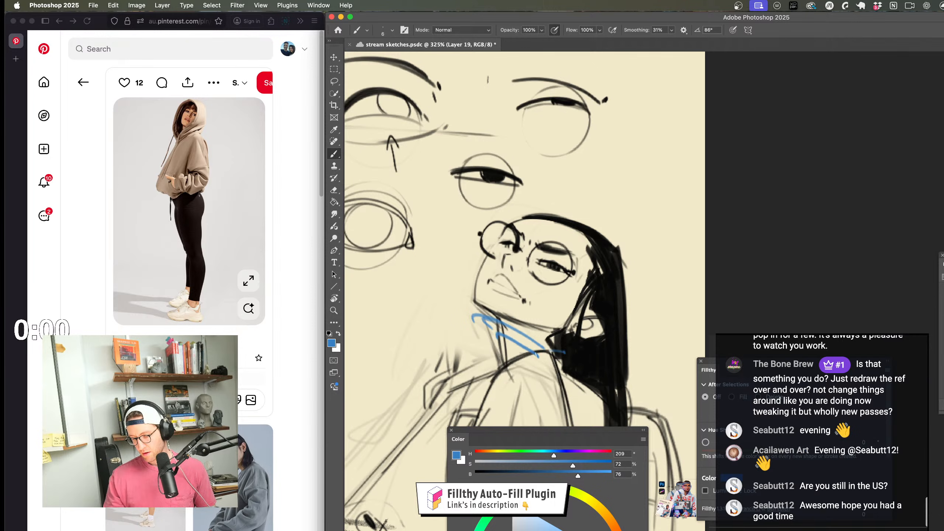
{"action": "key", "text": "ctrl+z"}
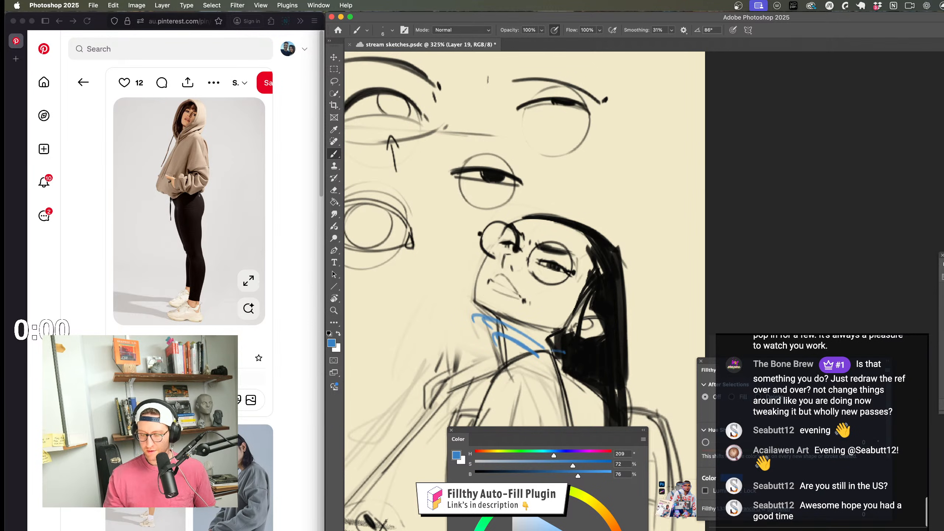
{"action": "key", "text": "z"}
{"action": "left_click_drag", "start_coordinate": [494, 272], "coordinate": [464, 275]}
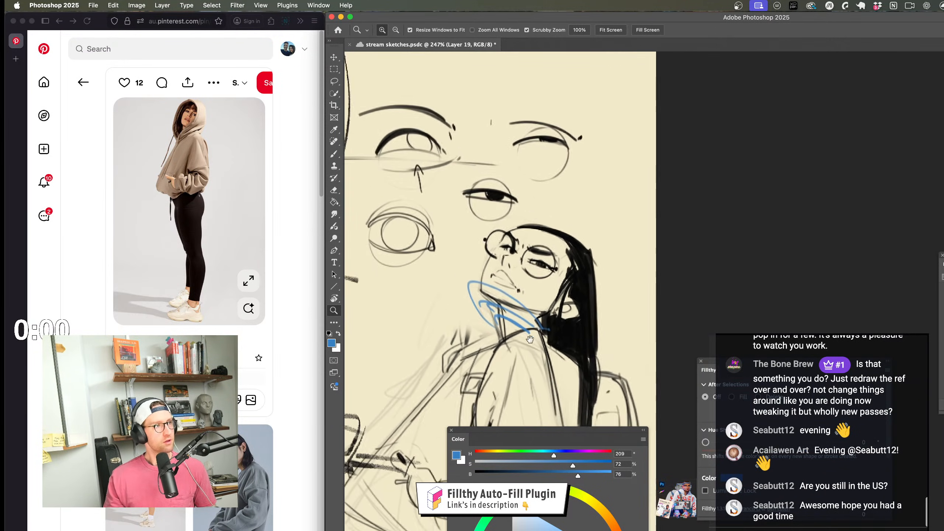
{"action": "mouse_move", "coordinate": [522, 315]}
{"action": "left_mouse_down"}
{"action": "mouse_move", "coordinate": [498, 309]}
{"action": "mouse_move", "coordinate": [538, 257]}
{"action": "left_mouse_up"}
{"action": "key", "text": "b"}
{"action": "key", "text": "ctrl+z"}
{"action": "key", "text": "ctrl+z"}
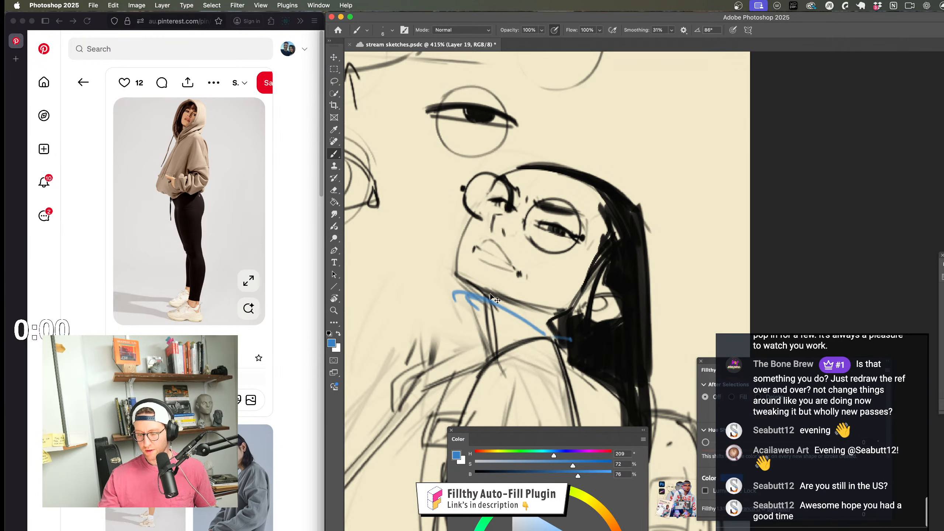
Step: Sketch blue slanted lines below the jaw and a large rounded outline arching around the woman's head, redrawing the arc until it fits
{"action": "key", "text": "super+z"}
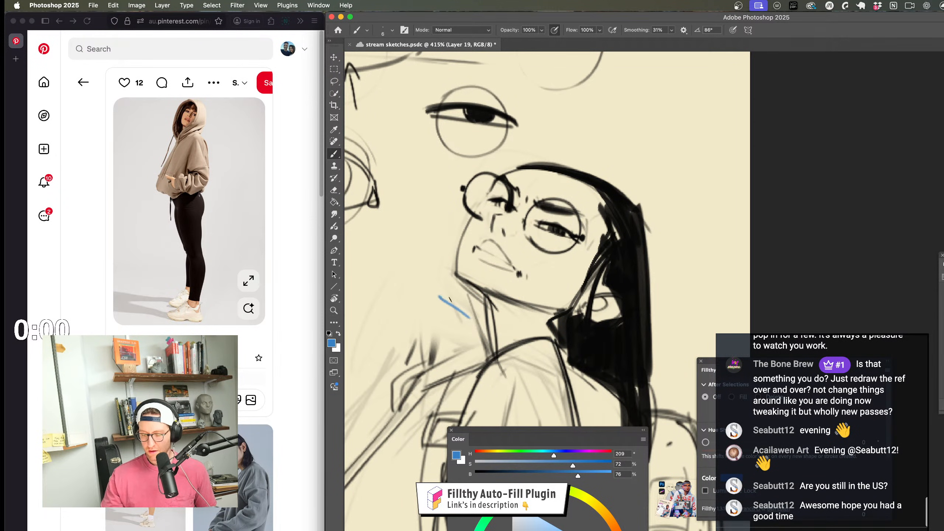
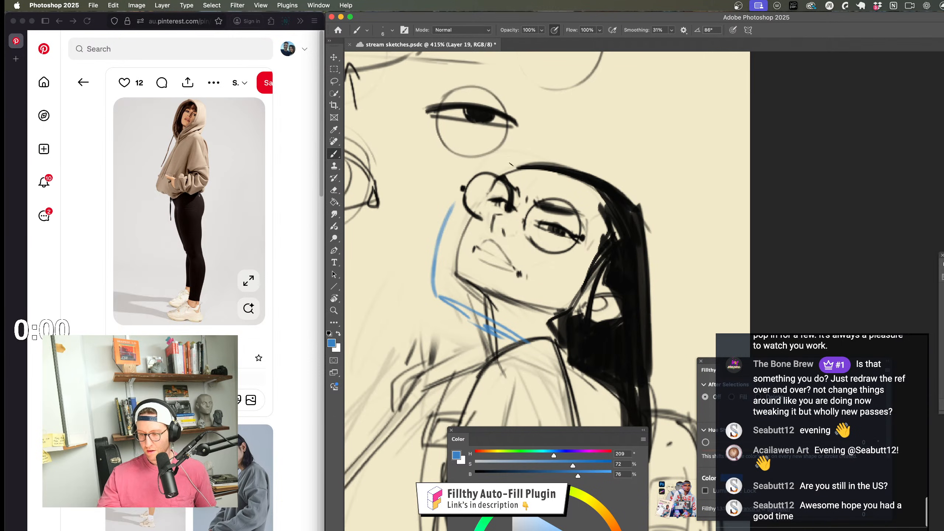
{"action": "key", "text": "super+z"}
{"action": "mouse_move", "coordinate": [446, 210]}
{"action": "left_mouse_down"}
{"action": "mouse_move", "coordinate": [583, 145]}
{"action": "mouse_move", "coordinate": [656, 300]}
{"action": "left_mouse_up"}
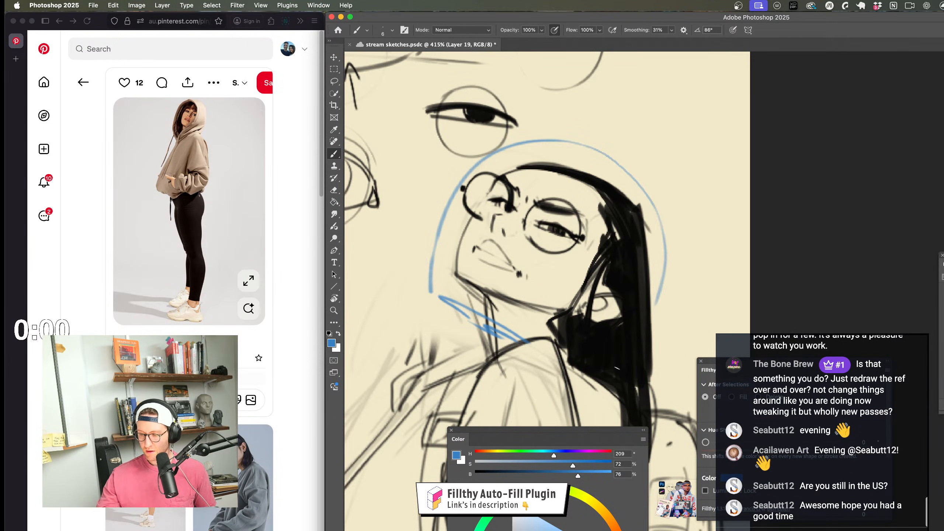
{"action": "key", "text": "super+z"}
{"action": "mouse_move", "coordinate": [434, 287]}
{"action": "left_mouse_down"}
{"action": "mouse_move", "coordinate": [444, 215]}
{"action": "mouse_move", "coordinate": [505, 142]}
{"action": "left_mouse_up"}
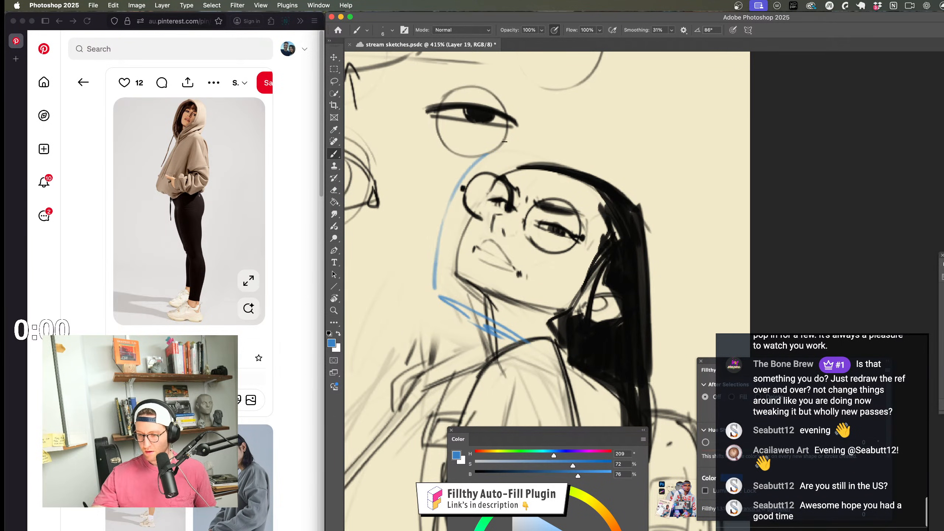
{"action": "left_click_drag", "start_coordinate": [669, 186], "coordinate": [595, 376]}
{"action": "key", "text": "super+z"}
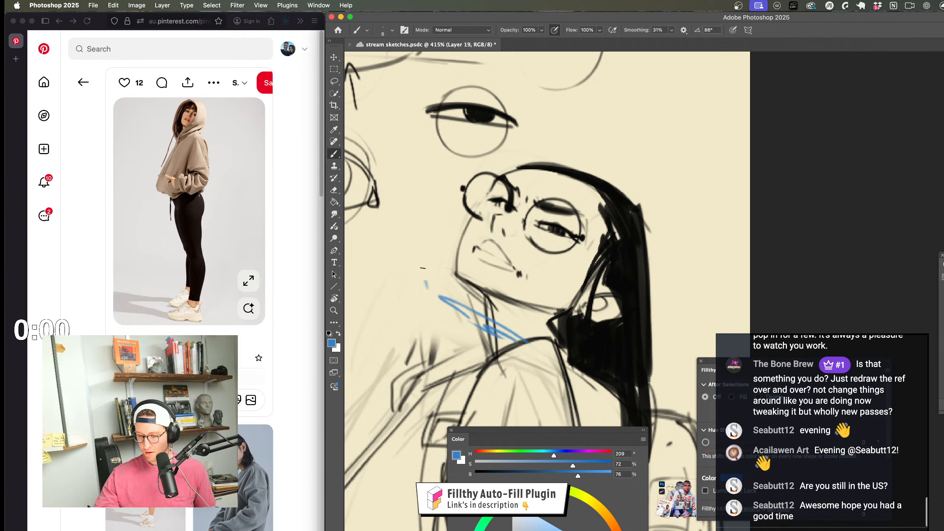
{"action": "left_click_drag", "start_coordinate": [427, 287], "coordinate": [505, 147]}
{"action": "key", "text": "super+z"}
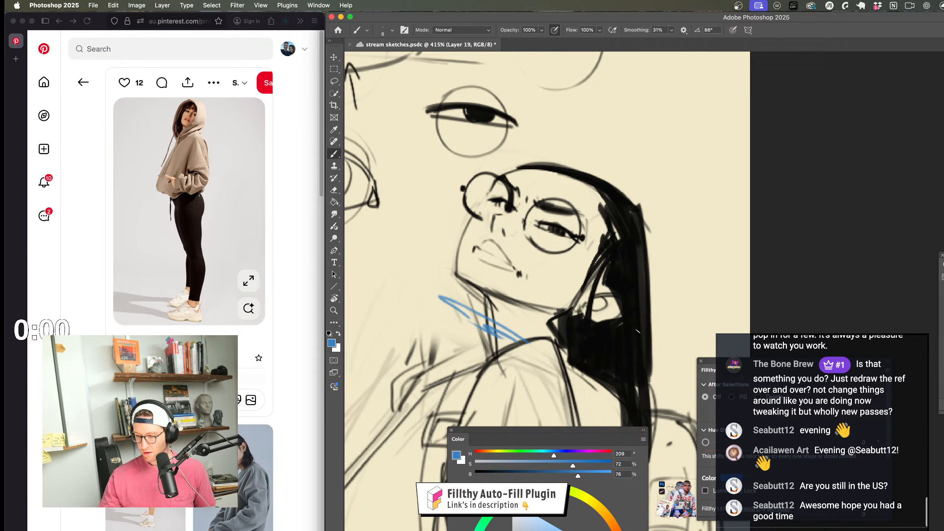
{"action": "left_click_drag", "start_coordinate": [655, 196], "coordinate": [510, 142]}
{"action": "left_click_drag", "start_coordinate": [424, 282], "coordinate": [429, 301]}
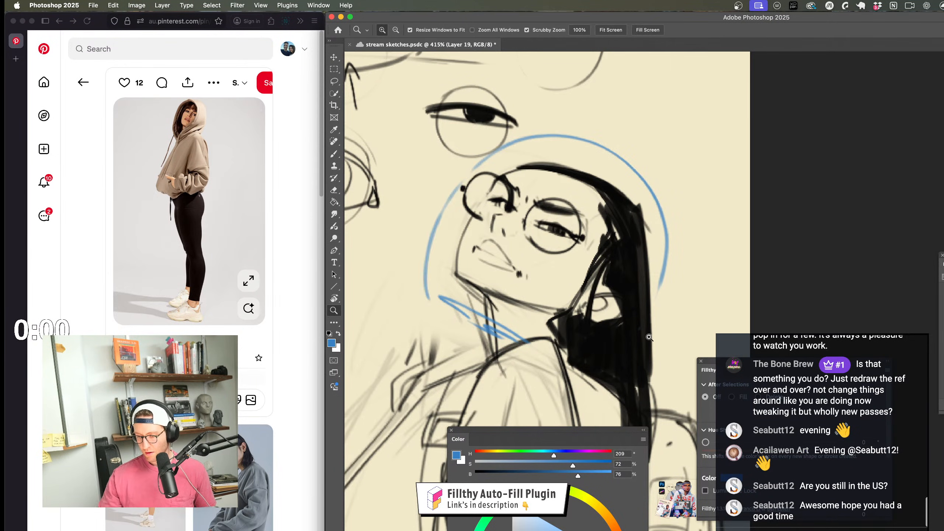
Step: Extend the blue head outline down behind the head and across the dark hair
{"action": "left_click_drag", "start_coordinate": [620, 300], "coordinate": [573, 301]}
{"action": "left_click_drag", "start_coordinate": [632, 335], "coordinate": [673, 333]}
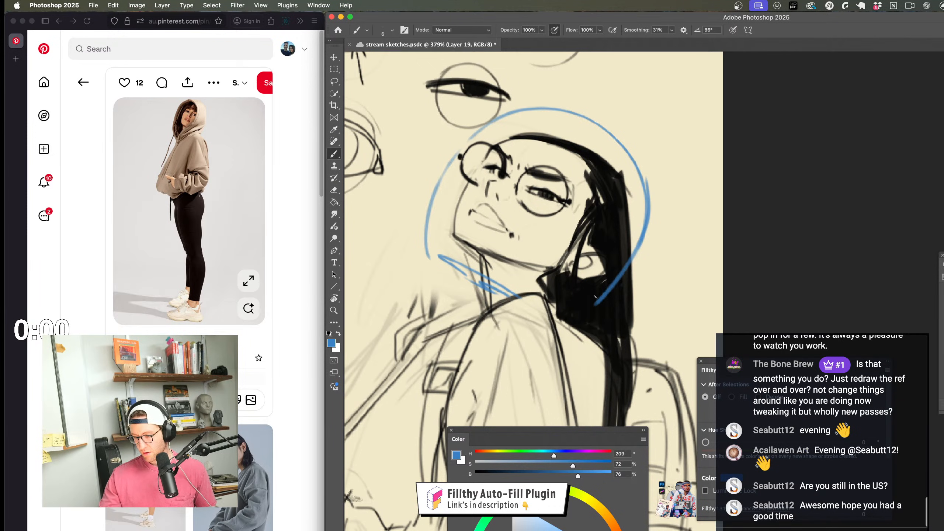
{"action": "key", "text": "super+z"}
{"action": "key", "text": "z"}
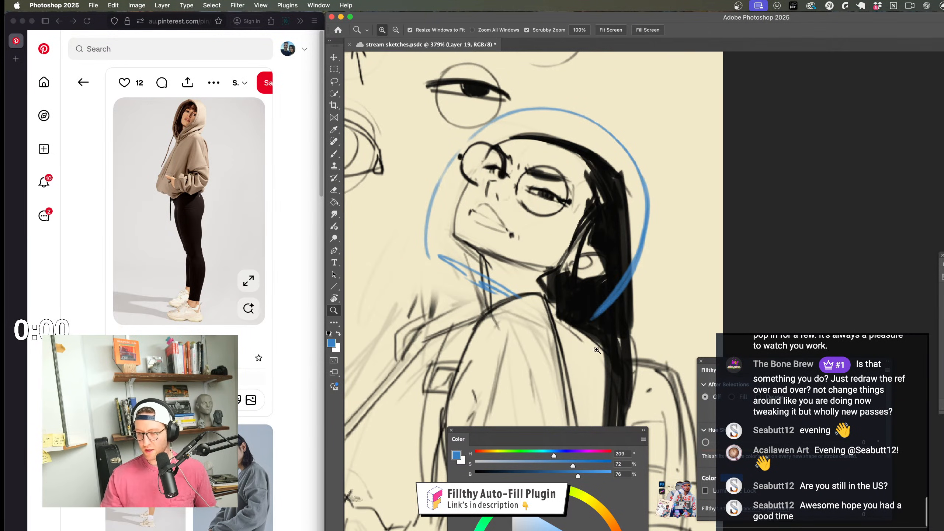
{"action": "mouse_move", "coordinate": [632, 322]}
{"action": "left_mouse_down"}
{"action": "mouse_move", "coordinate": [571, 320]}
{"action": "mouse_move", "coordinate": [580, 326]}
{"action": "left_mouse_up"}
Step: Mirror the canvas view and try a blue curve from the head outline's crown down over the front of the face
{"action": "key", "text": "super+shift+h"}
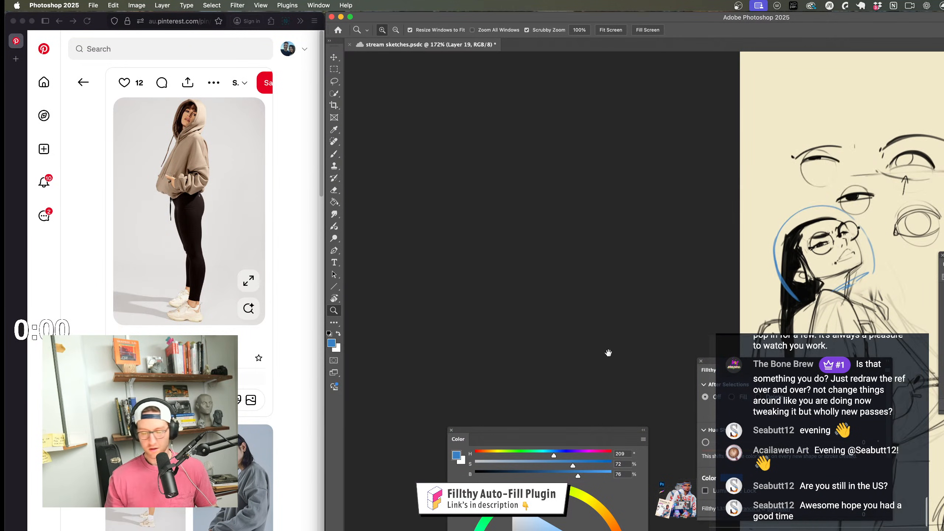
{"action": "left_click_drag", "start_coordinate": [666, 329], "coordinate": [364, 319]}
{"action": "left_click_drag", "start_coordinate": [535, 241], "coordinate": [584, 243]}
{"action": "key", "text": "b"}
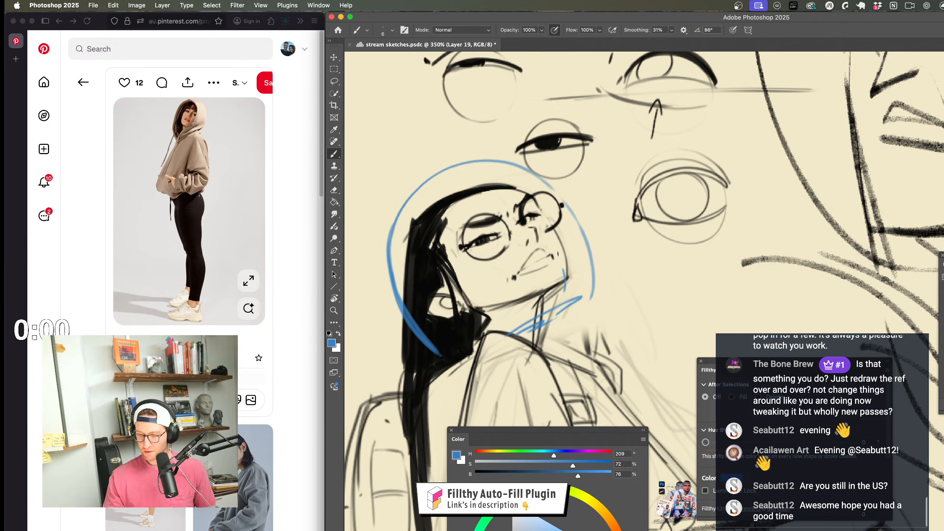
{"action": "key", "text": "super+z"}
{"action": "left_click_drag", "start_coordinate": [559, 297], "coordinate": [561, 304]}
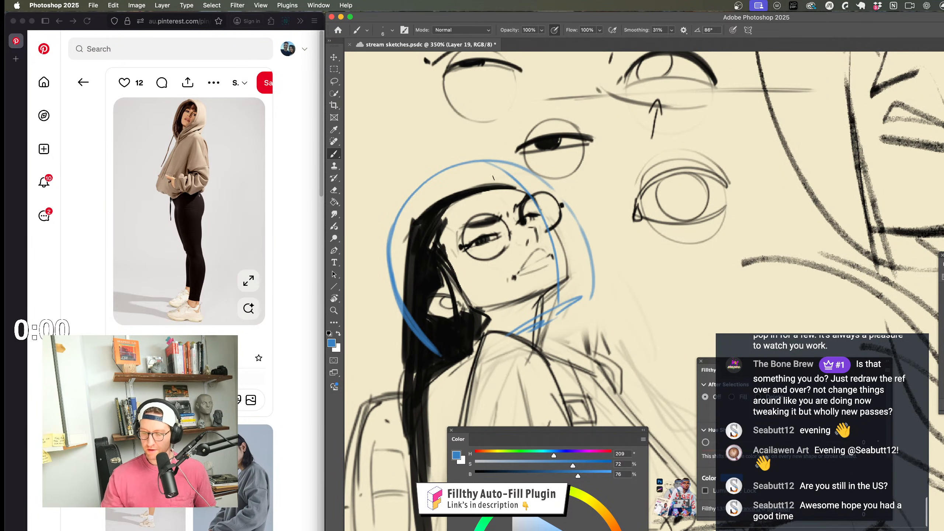
{"action": "mouse_move", "coordinate": [488, 161]}
{"action": "left_mouse_down"}
{"action": "mouse_move", "coordinate": [548, 230]}
{"action": "mouse_move", "coordinate": [562, 285]}
{"action": "left_mouse_up"}
{"action": "mouse_move", "coordinate": [585, 329]}
{"action": "left_mouse_down"}
{"action": "mouse_move", "coordinate": [547, 348]}
{"action": "mouse_move", "coordinate": [642, 273]}
{"action": "mouse_move", "coordinate": [628, 281]}
{"action": "left_mouse_up"}
{"action": "key", "text": "super+z"}
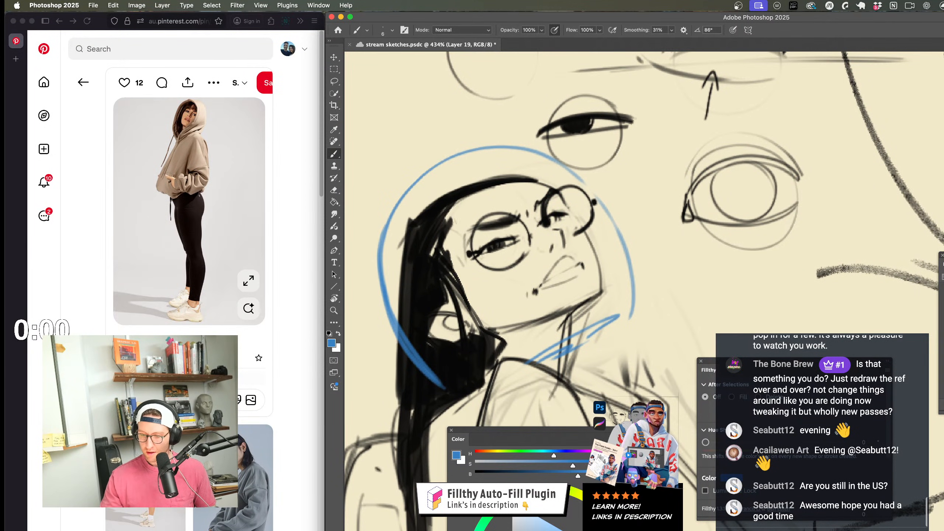
Step: Sketch the helmet's side oval, its inner rim above the hair and a blue chin band across the mouth
{"action": "mouse_move", "coordinate": [386, 271]}
{"action": "left_mouse_down"}
{"action": "mouse_move", "coordinate": [406, 298]}
{"action": "mouse_move", "coordinate": [414, 349]}
{"action": "left_mouse_up"}
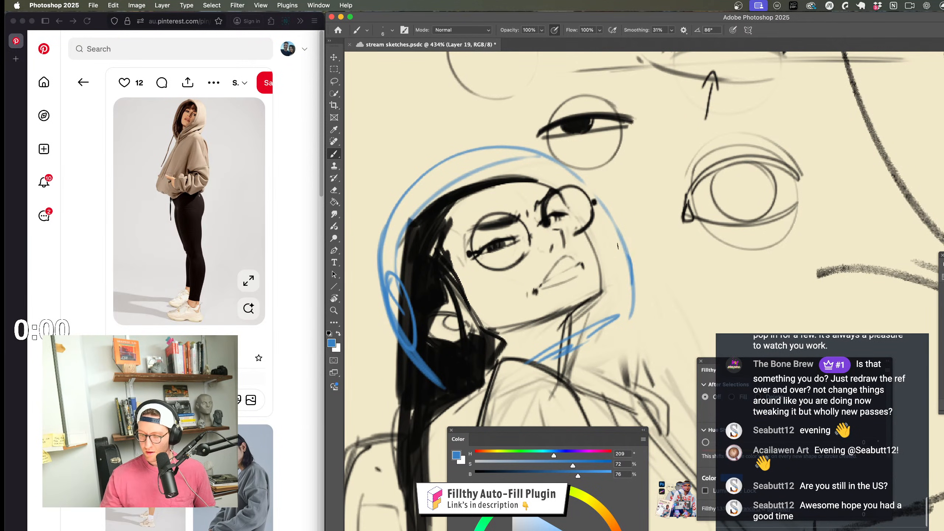
{"action": "left_click_drag", "start_coordinate": [618, 246], "coordinate": [408, 381]}
{"action": "key", "text": "super+z"}
{"action": "left_click_drag", "start_coordinate": [623, 261], "coordinate": [440, 357]}
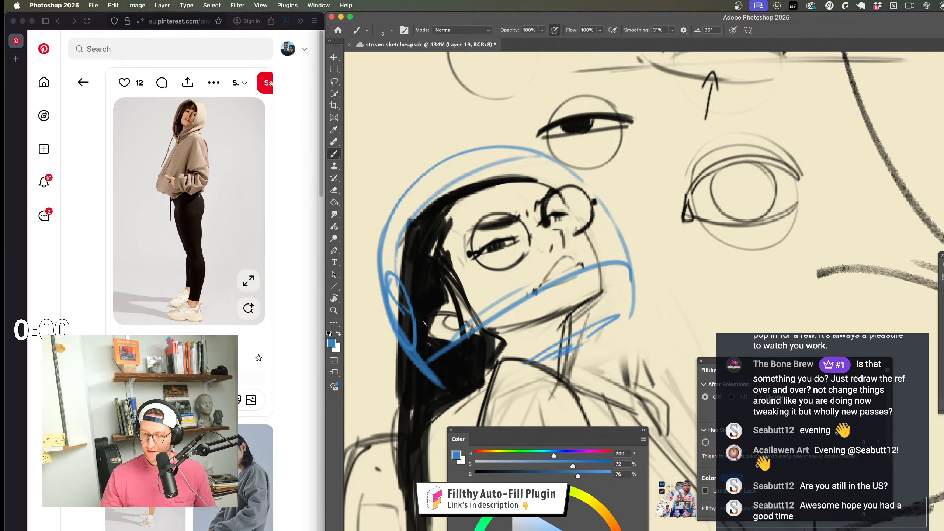
{"action": "mouse_move", "coordinate": [597, 201]}
{"action": "left_mouse_down"}
{"action": "mouse_move", "coordinate": [462, 188]}
{"action": "mouse_move", "coordinate": [414, 307]}
{"action": "left_mouse_up"}
Step: Strengthen the front edge of the helmet opening and add blue chin-guard strokes below the jaw
{"action": "key", "text": "z"}
{"action": "left_click_drag", "start_coordinate": [572, 307], "coordinate": [523, 306]}
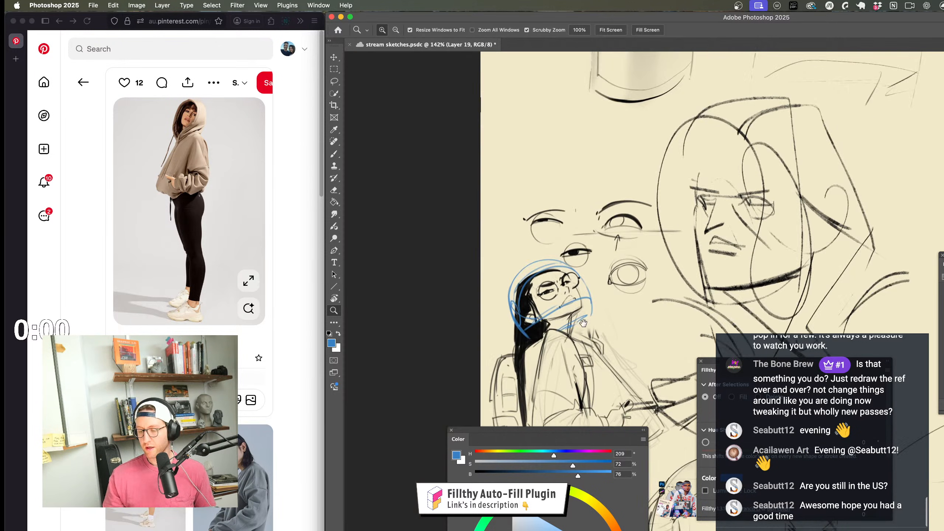
{"action": "mouse_move", "coordinate": [582, 292]}
{"action": "left_mouse_down"}
{"action": "mouse_move", "coordinate": [637, 279]}
{"action": "mouse_move", "coordinate": [472, 352]}
{"action": "left_mouse_up"}
{"action": "key", "text": "b"}
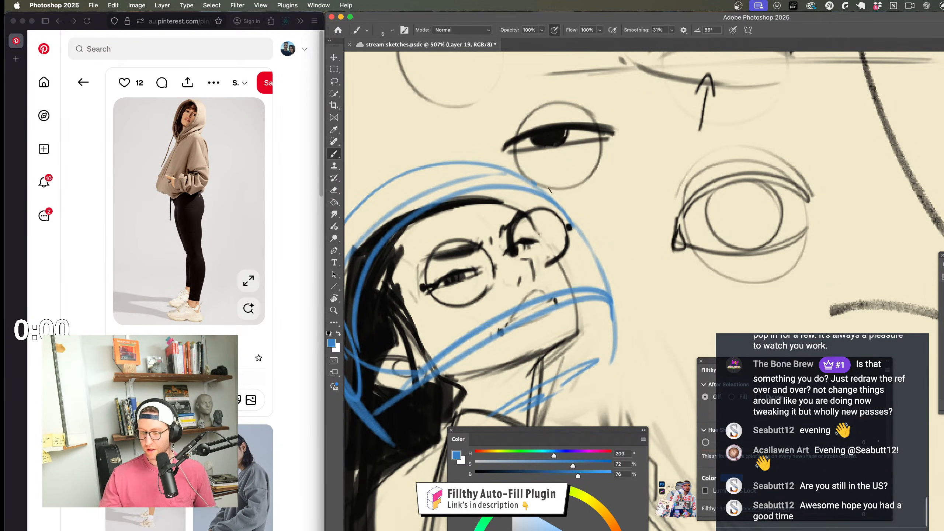
{"action": "mouse_move", "coordinate": [550, 190]}
{"action": "left_mouse_down"}
{"action": "mouse_move", "coordinate": [621, 310]}
{"action": "mouse_move", "coordinate": [554, 298]}
{"action": "mouse_move", "coordinate": [576, 297]}
{"action": "left_mouse_up"}
{"action": "key", "text": "z"}
{"action": "key", "text": "b"}
{"action": "mouse_move", "coordinate": [595, 234]}
{"action": "left_mouse_down"}
{"action": "mouse_move", "coordinate": [482, 287]}
{"action": "mouse_move", "coordinate": [465, 312]}
{"action": "mouse_move", "coordinate": [454, 312]}
{"action": "mouse_move", "coordinate": [550, 299]}
{"action": "mouse_move", "coordinate": [531, 343]}
{"action": "left_mouse_up"}
{"action": "key", "text": "z"}
{"action": "key", "text": "b"}
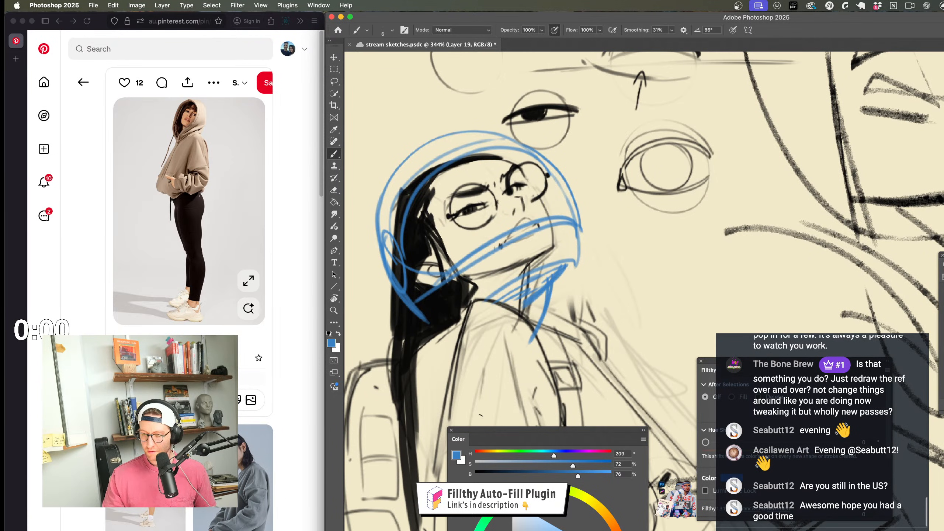
Step: Rework the chin-guard strokes, redraw the helmet's inner rim around the face and mirror the canvas view
{"action": "key", "text": "super+z"}
{"action": "left_click_drag", "start_coordinate": [497, 290], "coordinate": [564, 329]}
{"action": "key", "text": "super+z"}
{"action": "key", "text": "z"}
{"action": "mouse_move", "coordinate": [568, 296]}
{"action": "left_mouse_down"}
{"action": "mouse_move", "coordinate": [526, 290]}
{"action": "mouse_move", "coordinate": [533, 276]}
{"action": "mouse_move", "coordinate": [569, 278]}
{"action": "left_mouse_up"}
{"action": "key", "text": "b"}
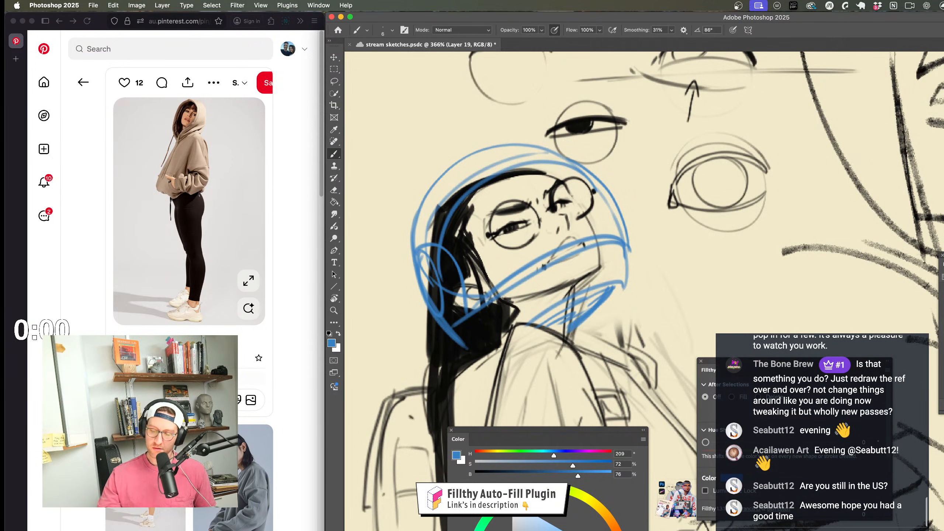
{"action": "mouse_move", "coordinate": [420, 262]}
{"action": "left_mouse_down"}
{"action": "mouse_move", "coordinate": [459, 303]}
{"action": "mouse_move", "coordinate": [419, 244]}
{"action": "mouse_move", "coordinate": [443, 326]}
{"action": "mouse_move", "coordinate": [467, 159]}
{"action": "mouse_move", "coordinate": [606, 191]}
{"action": "left_mouse_up"}
{"action": "key", "text": "z"}
{"action": "left_click_drag", "start_coordinate": [539, 253], "coordinate": [500, 267]}
{"action": "mouse_move", "coordinate": [532, 337]}
{"action": "left_mouse_down"}
{"action": "mouse_move", "coordinate": [547, 335]}
{"action": "mouse_move", "coordinate": [534, 336]}
{"action": "mouse_move", "coordinate": [520, 295]}
{"action": "mouse_move", "coordinate": [530, 275]}
{"action": "mouse_move", "coordinate": [519, 227]}
{"action": "mouse_move", "coordinate": [680, 266]}
{"action": "left_mouse_up"}
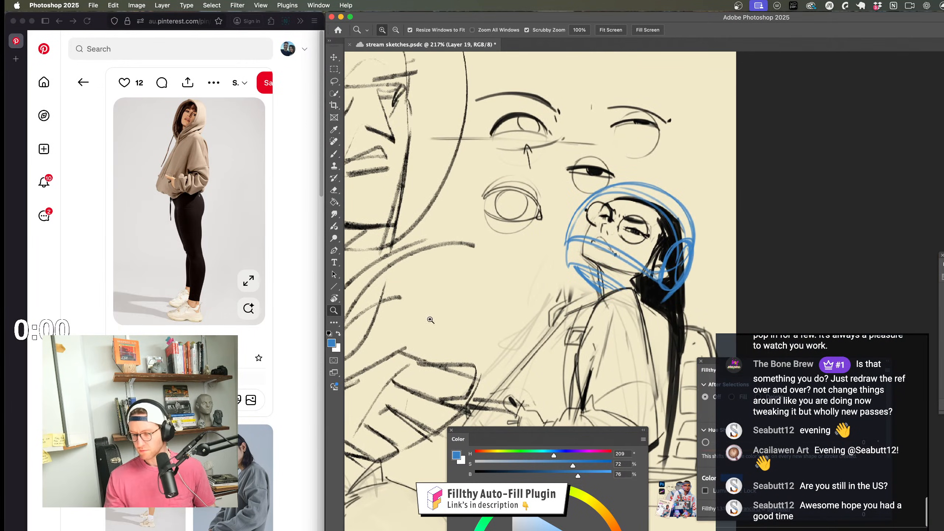
Step: Switch to Pinterest in Firefox and search for motorcycle helmets
{"action": "left_click", "coordinate": [167, 49]}
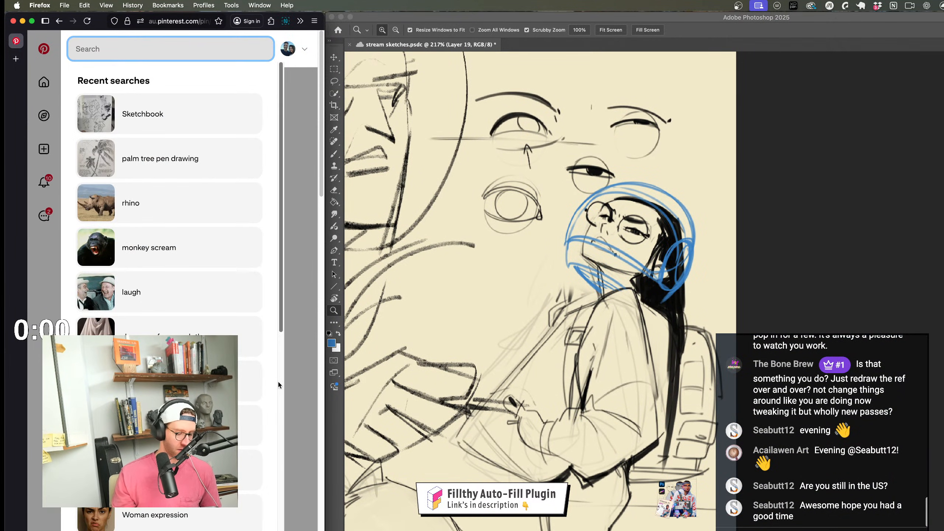
{"action": "type", "text": "mot"}
{"action": "type", "text": "or"}
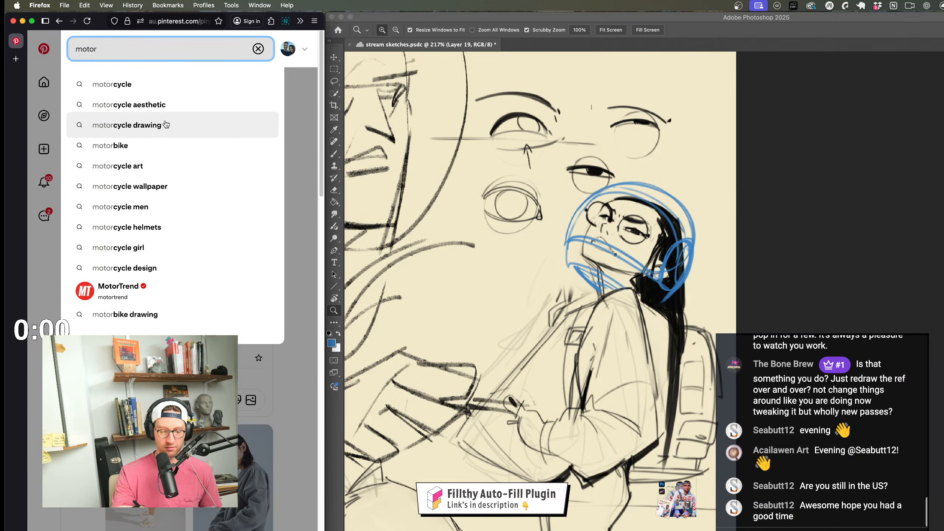
{"action": "left_click", "coordinate": [169, 228]}
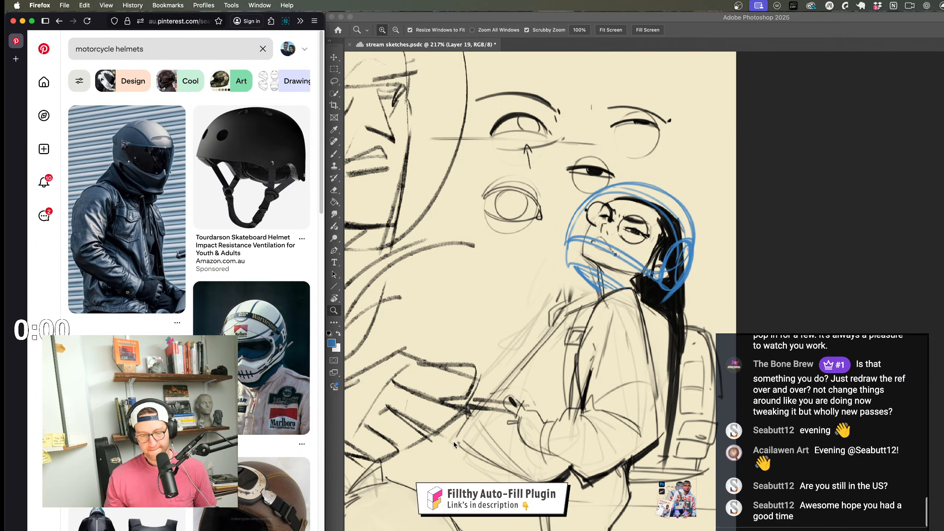
Step: Return to Photoshop and erase the blue helmet sketch around the woman's head
{"action": "left_click", "coordinate": [468, 434]}
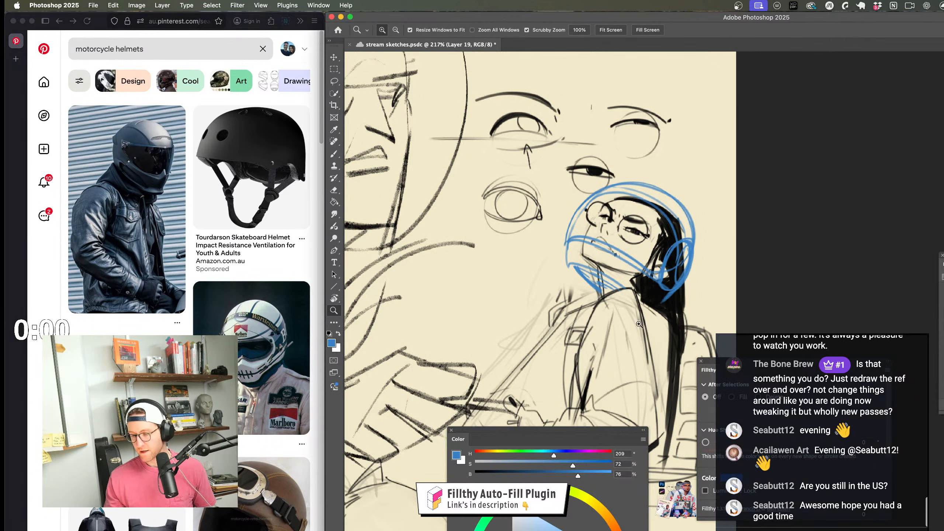
{"action": "scroll", "coordinate": [603, 328], "scroll_direction": "up", "scroll_amount": 3}
{"action": "scroll", "coordinate": [603, 328], "scroll_direction": "down", "scroll_amount": 3}
{"action": "key", "text": "e"}
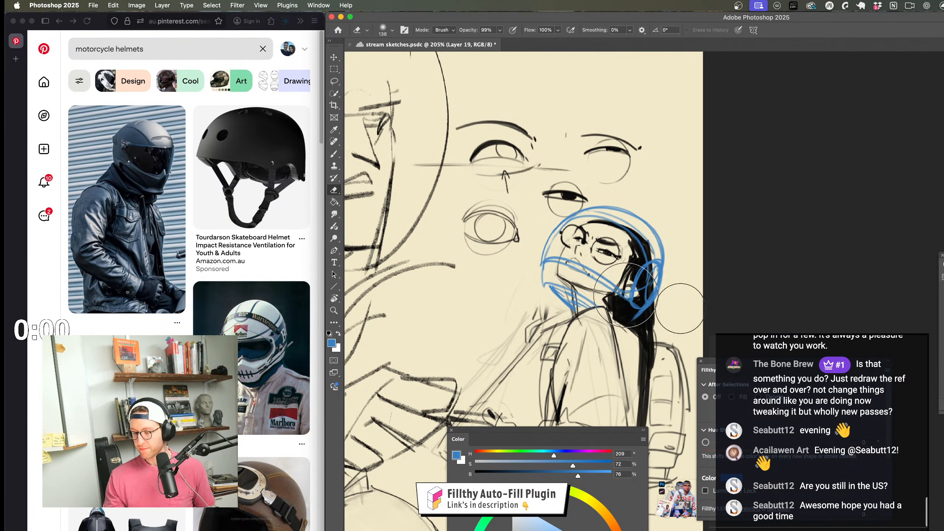
{"action": "mouse_move", "coordinate": [646, 265]}
{"action": "left_mouse_down"}
{"action": "mouse_move", "coordinate": [602, 242]}
{"action": "mouse_move", "coordinate": [598, 267]}
{"action": "left_mouse_up"}
{"action": "scroll", "coordinate": [631, 166], "scroll_direction": "down", "scroll_amount": 5}
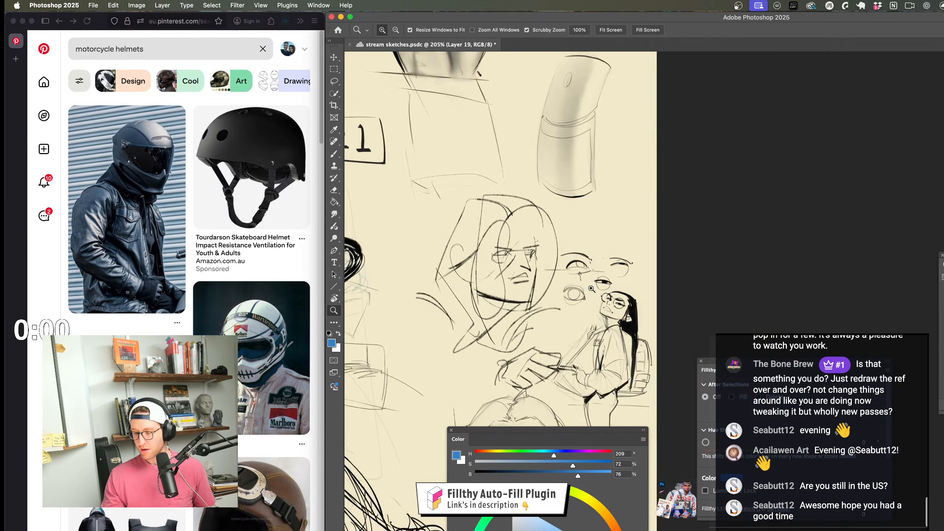
Step: Sketch a blue helmet outline in front of the woman's thigh, with a flat upper edge and a rounded side, redrawing it until it fits
{"action": "key", "text": "b"}
{"action": "scroll", "coordinate": [563, 225], "scroll_direction": "up", "scroll_amount": 5}
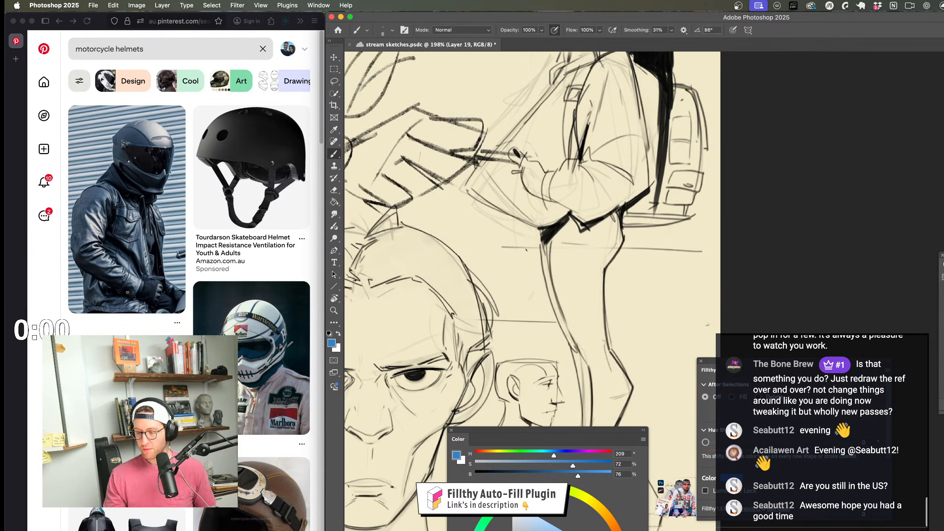
{"action": "key", "text": "ctrl+z"}
{"action": "mouse_move", "coordinate": [529, 237]}
{"action": "left_mouse_down"}
{"action": "mouse_move", "coordinate": [494, 236]}
{"action": "mouse_move", "coordinate": [554, 325]}
{"action": "left_mouse_up"}
{"action": "key", "text": "ctrl+z"}
{"action": "scroll", "coordinate": [579, 321], "scroll_direction": "down", "scroll_amount": 3}
{"action": "scroll", "coordinate": [539, 252], "scroll_direction": "up", "scroll_amount": 2}
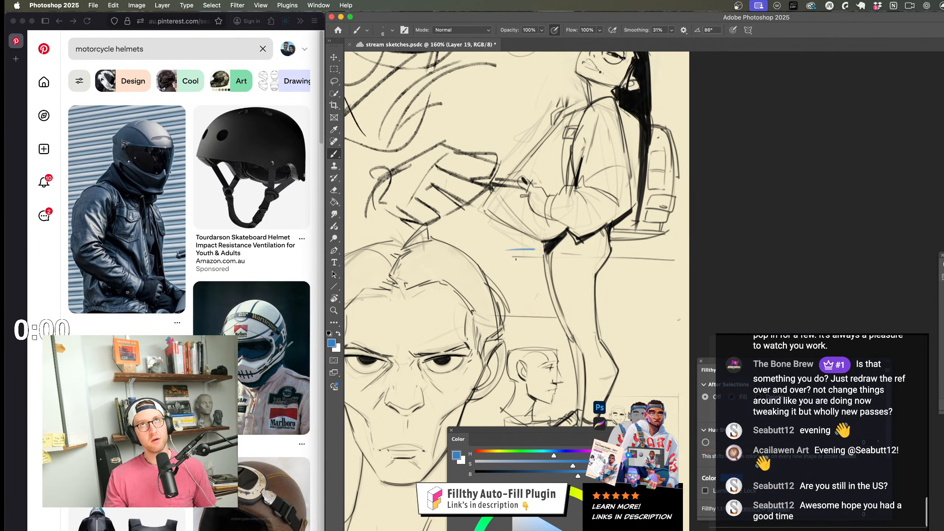
{"action": "mouse_move", "coordinate": [541, 247]}
{"action": "left_mouse_down"}
{"action": "mouse_move", "coordinate": [501, 292]}
{"action": "mouse_move", "coordinate": [554, 333]}
{"action": "left_mouse_up"}
{"action": "key", "text": "ctrl+z"}
{"action": "left_click_drag", "start_coordinate": [504, 288], "coordinate": [607, 267]}
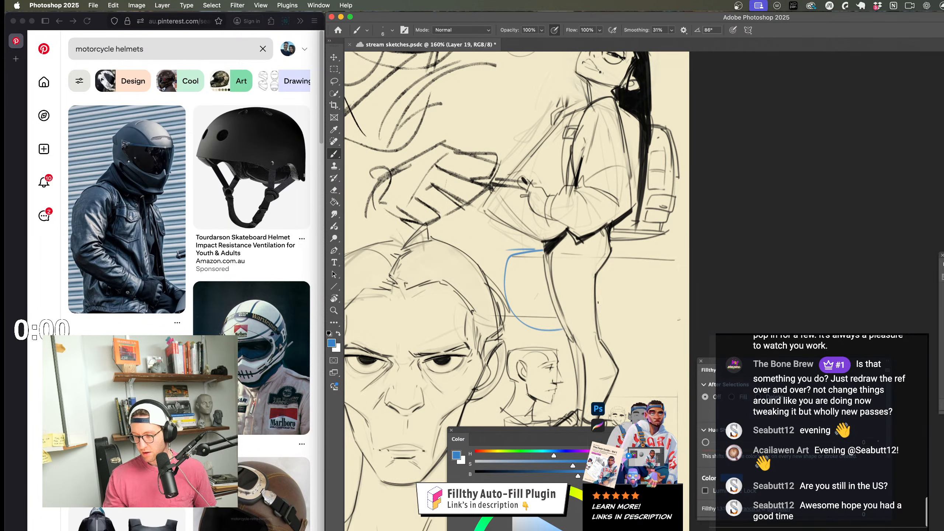
Step: Refine the rounded side of the blue shape beside the thigh and add a parallel inner curve
{"action": "key", "text": "z"}
{"action": "scroll", "coordinate": [601, 323], "scroll_direction": "down", "scroll_amount": 3}
{"action": "scroll", "coordinate": [592, 316], "scroll_direction": "up", "scroll_amount": 3}
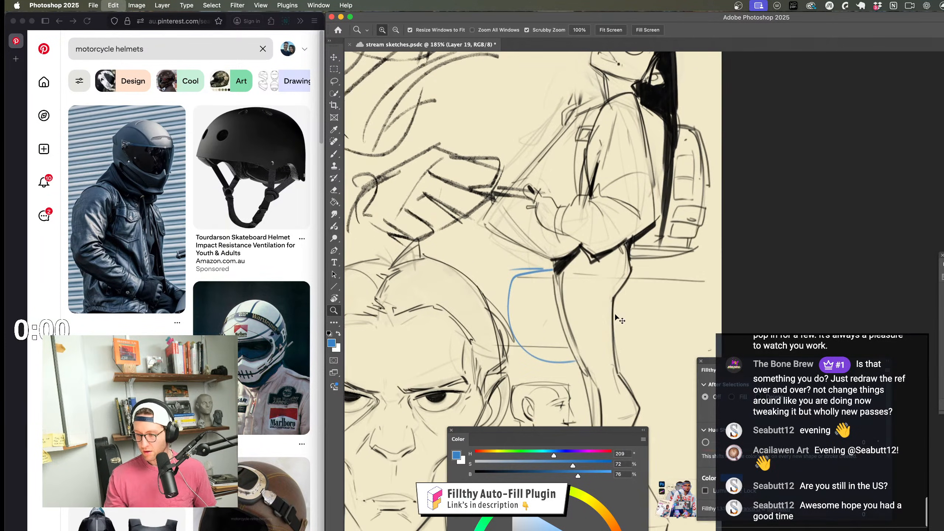
{"action": "key", "text": "b"}
{"action": "key", "text": "ctrl+z"}
{"action": "mouse_move", "coordinate": [521, 273]}
{"action": "left_mouse_down"}
{"action": "mouse_move", "coordinate": [527, 325]}
{"action": "mouse_move", "coordinate": [549, 328]}
{"action": "left_mouse_up"}
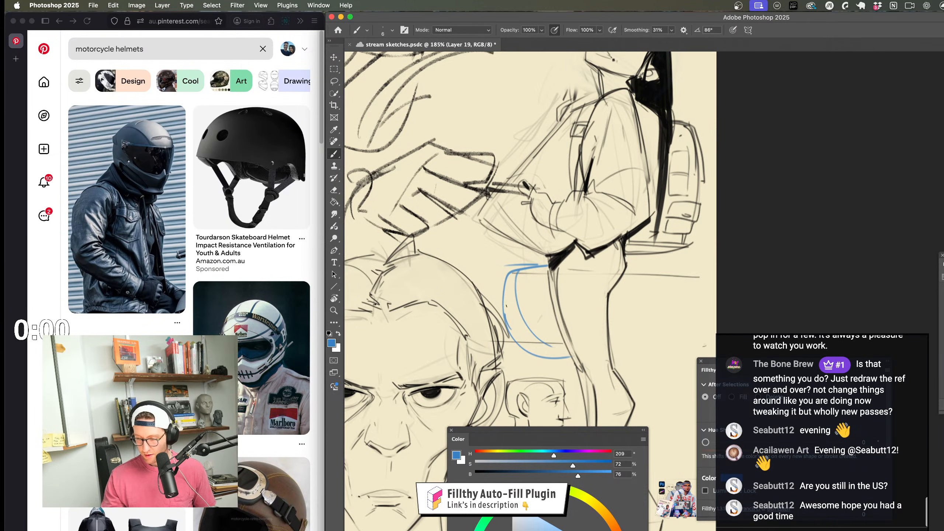
Step: Mirror the canvas view and sketch the face opening and curved lower rim of the helmet beside the thigh
{"action": "key", "text": "z"}
{"action": "scroll", "coordinate": [539, 335], "scroll_direction": "down", "scroll_amount": 5}
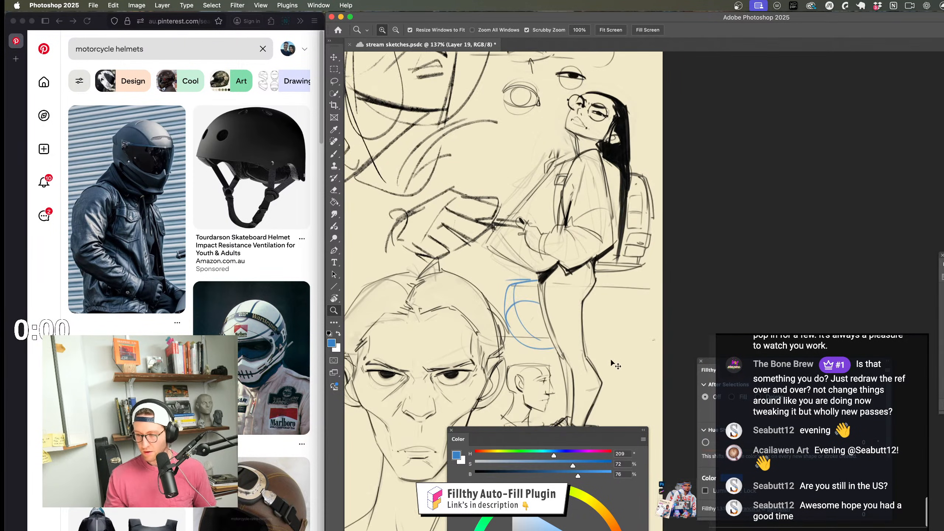
{"action": "left_click_drag", "start_coordinate": [372, 346], "coordinate": [538, 347]}
{"action": "scroll", "coordinate": [539, 347], "scroll_direction": "up", "scroll_amount": 8}
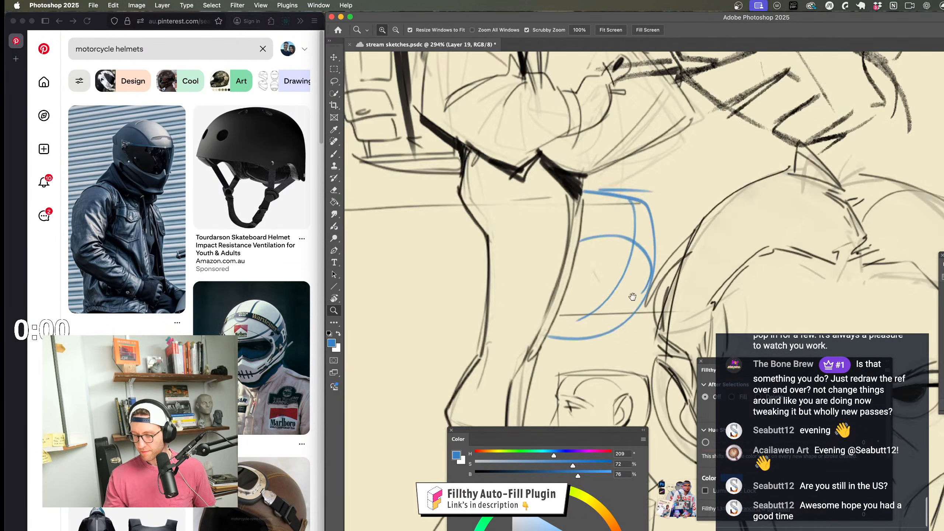
{"action": "key", "text": "b"}
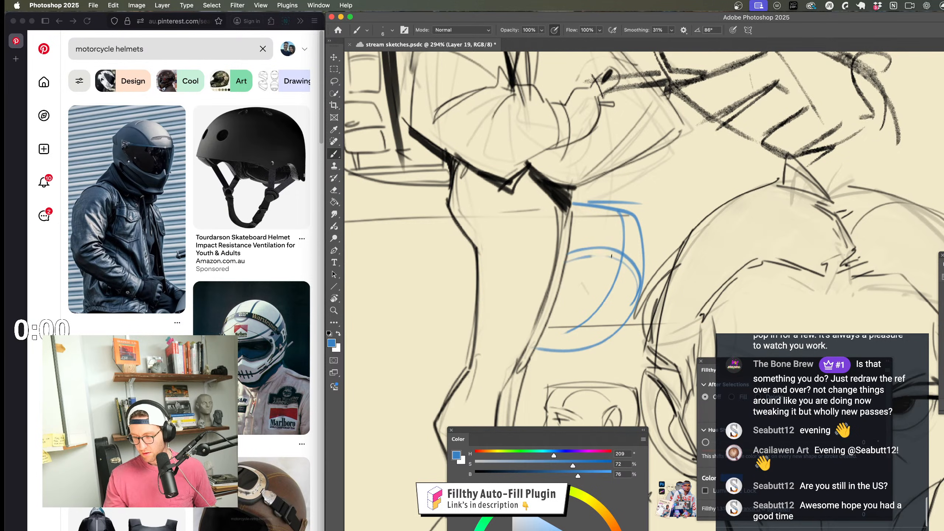
{"action": "left_click_drag", "start_coordinate": [612, 256], "coordinate": [647, 279]}
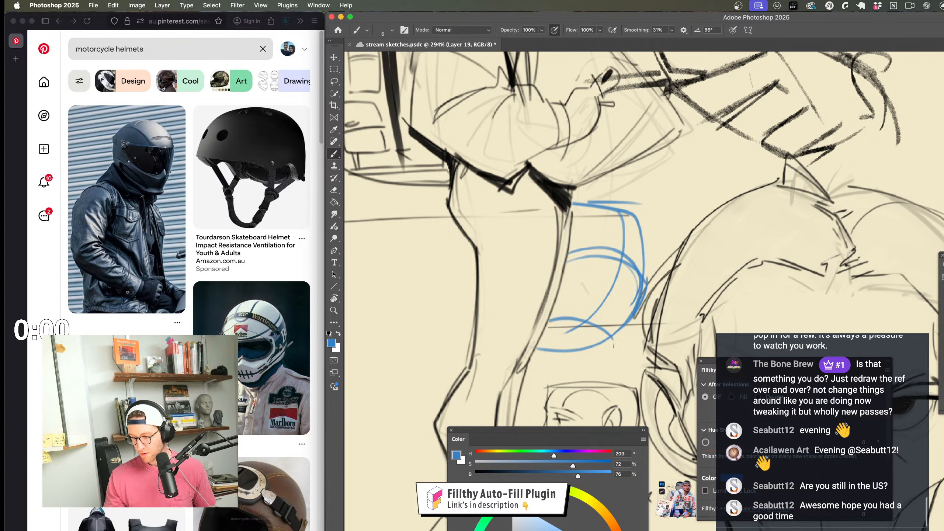
{"action": "left_click_drag", "start_coordinate": [643, 238], "coordinate": [620, 209]}
Step: Remove the blue helmet sketch beside the thigh and switch to Layer 18
{"action": "key", "text": "z"}
{"action": "scroll", "coordinate": [638, 275], "scroll_direction": "down", "scroll_amount": 6}
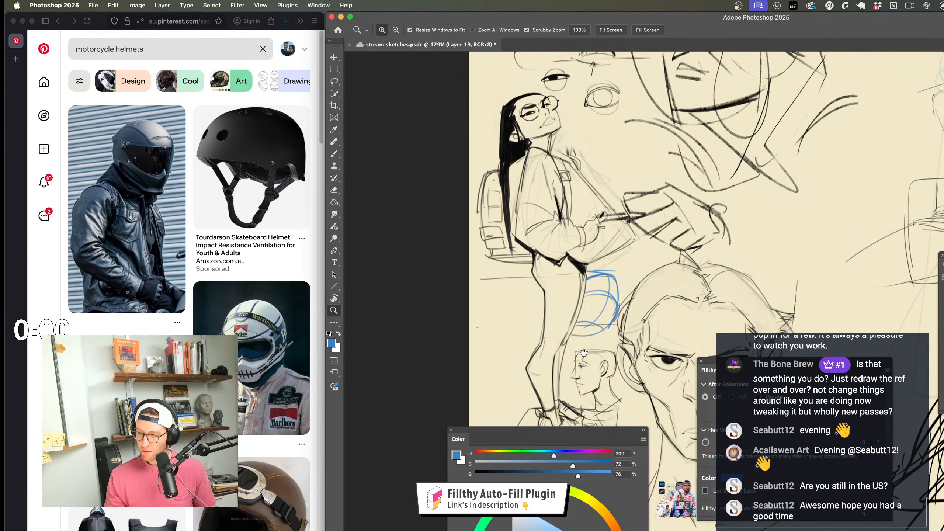
{"action": "scroll", "coordinate": [608, 334], "scroll_direction": "up", "scroll_amount": 3}
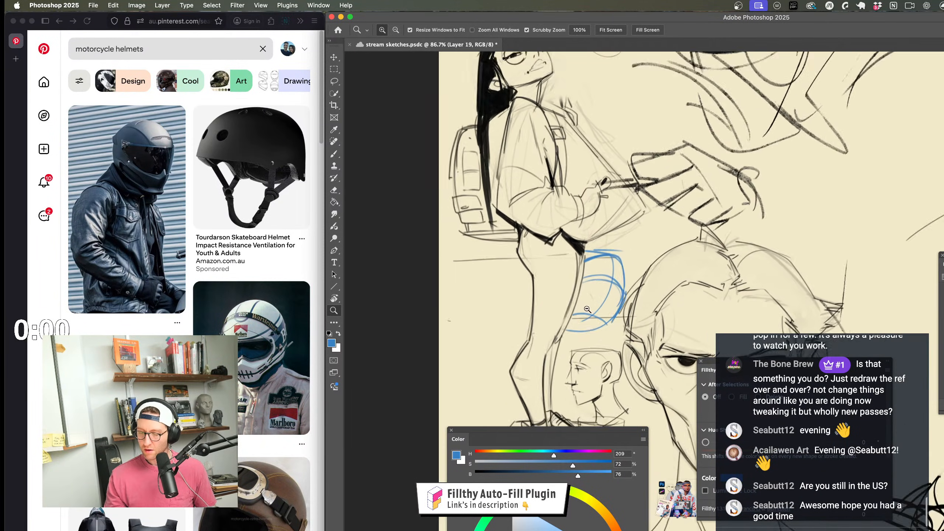
{"action": "scroll", "coordinate": [589, 361], "scroll_direction": "down", "scroll_amount": 4}
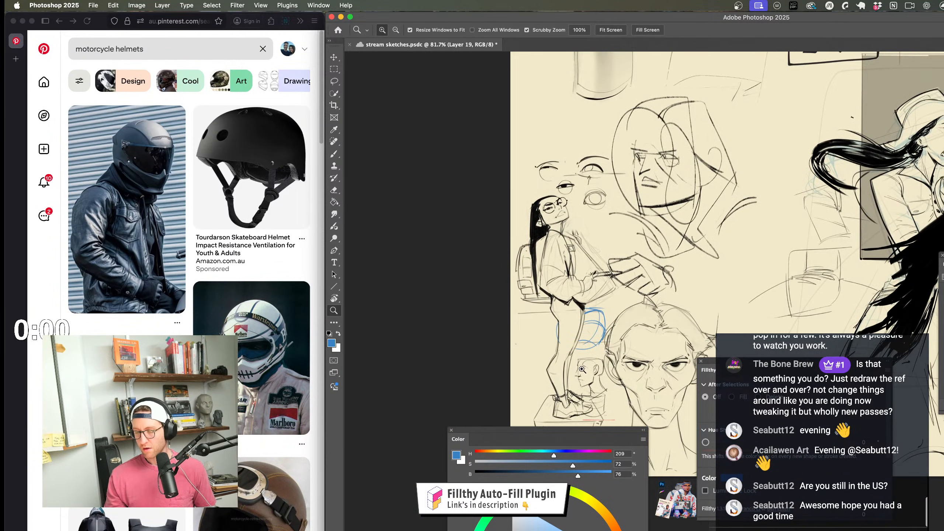
{"action": "scroll", "coordinate": [585, 271], "scroll_direction": "up", "scroll_amount": 4}
{"action": "left_click_drag", "start_coordinate": [583, 258], "coordinate": [620, 258]}
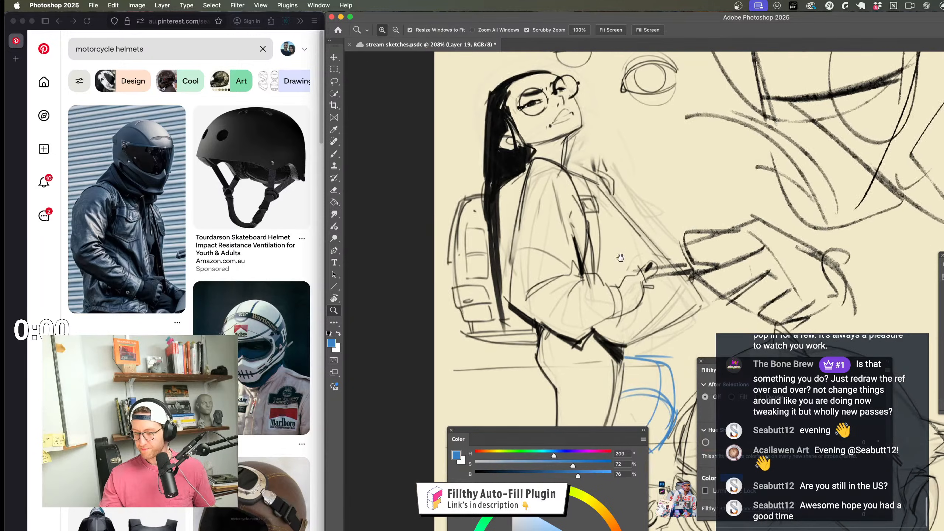
{"action": "scroll", "coordinate": [620, 257], "scroll_direction": "down", "scroll_amount": 5}
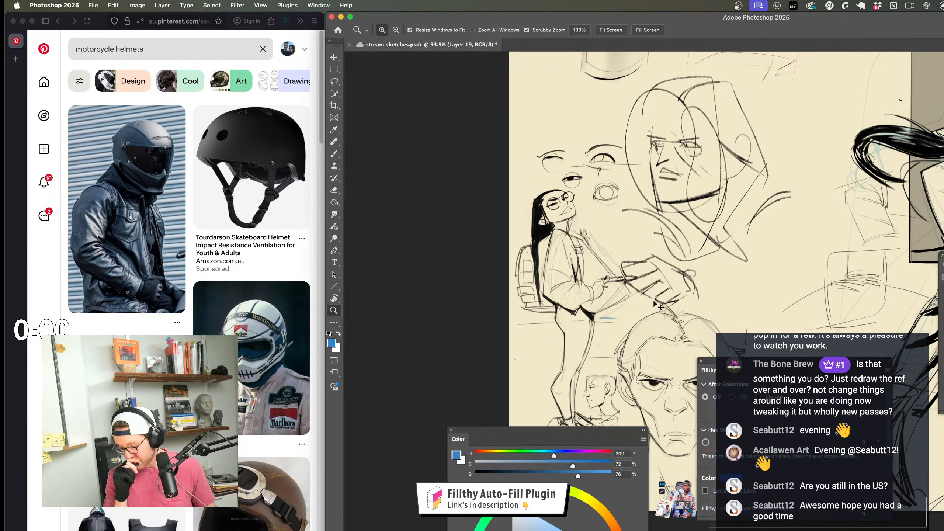
{"action": "scroll", "coordinate": [653, 301], "scroll_direction": "up", "scroll_amount": 4}
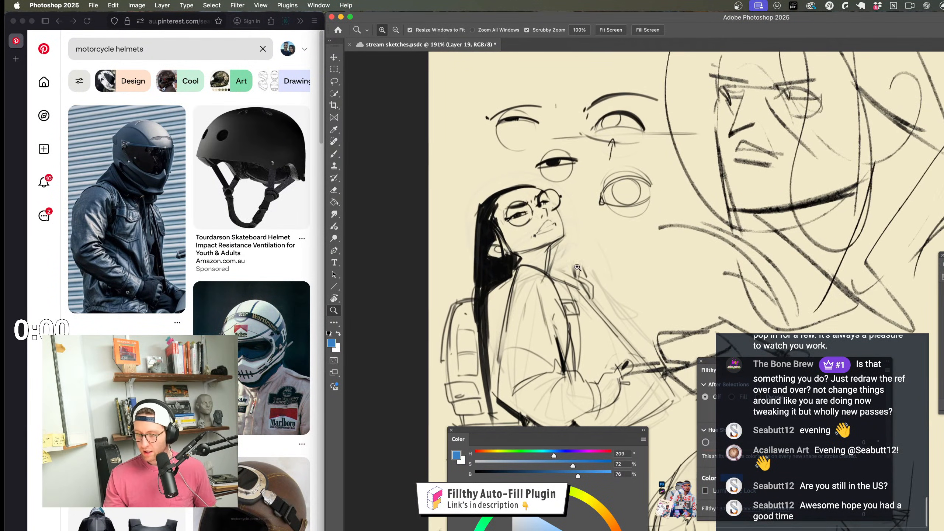
{"action": "left_click_drag", "start_coordinate": [792, 331], "coordinate": [790, 324]}
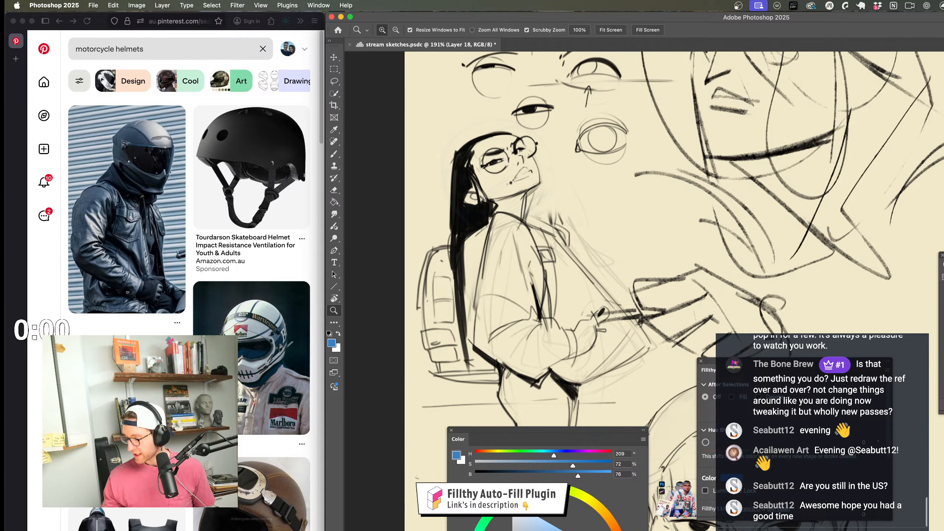
Step: Fade the woman's sketch layer to 30% opacity, add a new layer above it, and bring more helmet references into view
{"action": "key", "text": "3"}
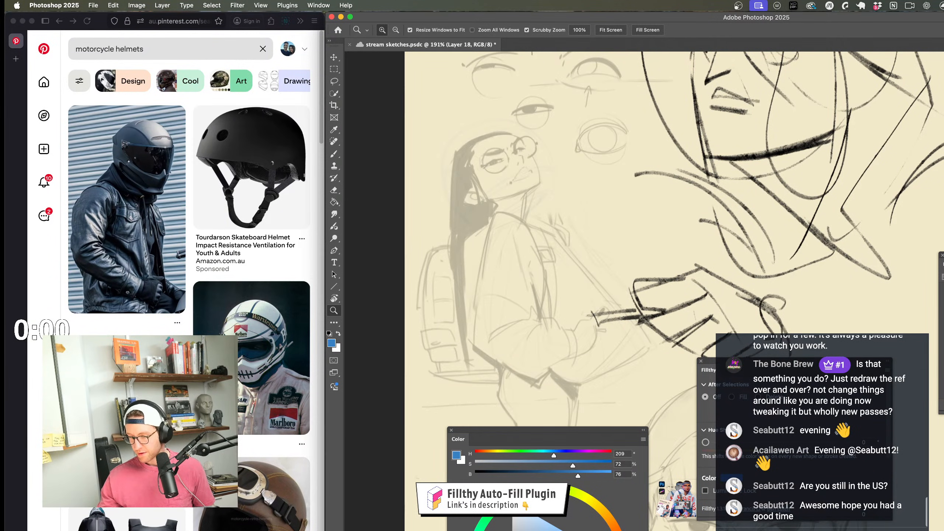
{"action": "scroll", "coordinate": [594, 316], "scroll_direction": "up", "scroll_amount": 5}
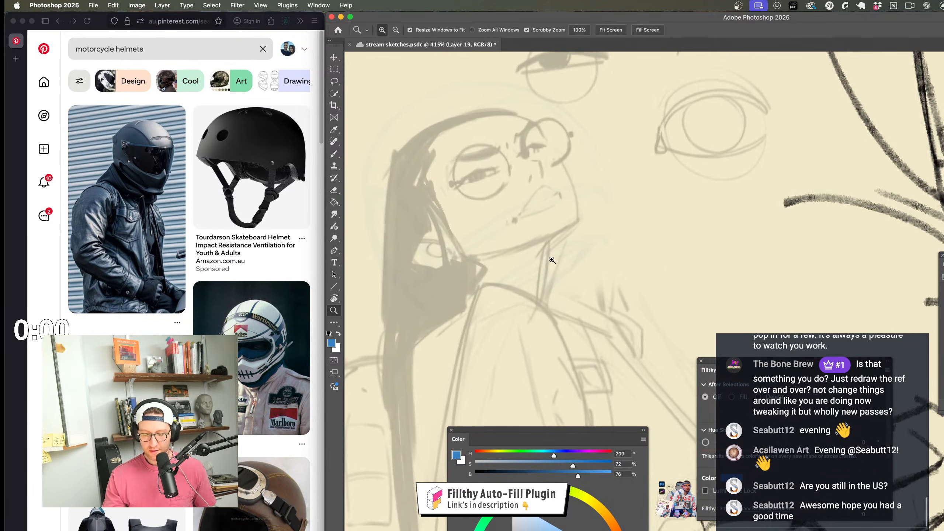
{"action": "key", "text": "b"}
{"action": "scroll", "coordinate": [546, 299], "scroll_direction": "up", "scroll_amount": 3}
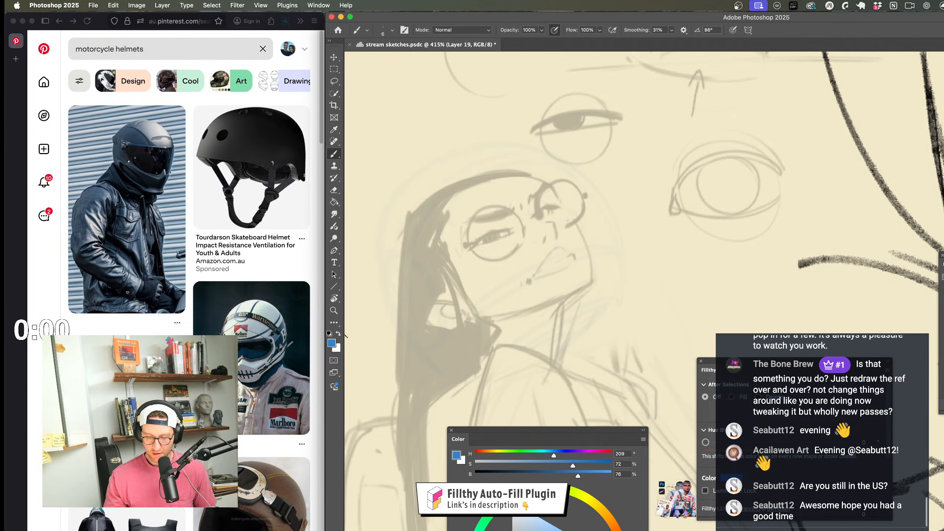
{"action": "left_click_drag", "start_coordinate": [323, 129], "coordinate": [327, 240]}
{"action": "left_click", "coordinate": [427, 199]}
{"action": "scroll", "coordinate": [622, 233], "scroll_direction": "down", "scroll_amount": 2}
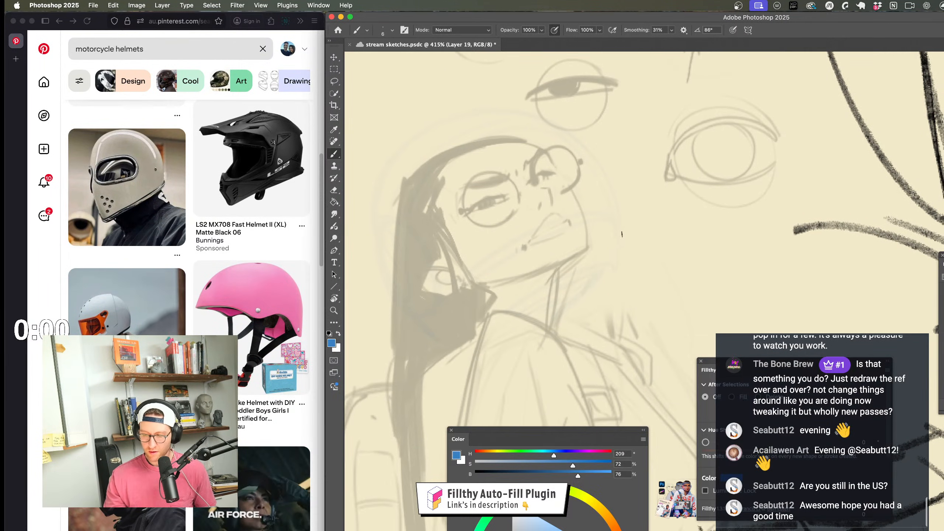
Step: Sketch the helmet's lower rim as a blue line under the woman's jaw, redrawing it until it fits, and thicken its chin end
{"action": "mouse_move", "coordinate": [589, 256]}
{"action": "left_mouse_down"}
{"action": "mouse_move", "coordinate": [544, 270]}
{"action": "mouse_move", "coordinate": [461, 316]}
{"action": "left_mouse_up"}
{"action": "key", "text": "super+z"}
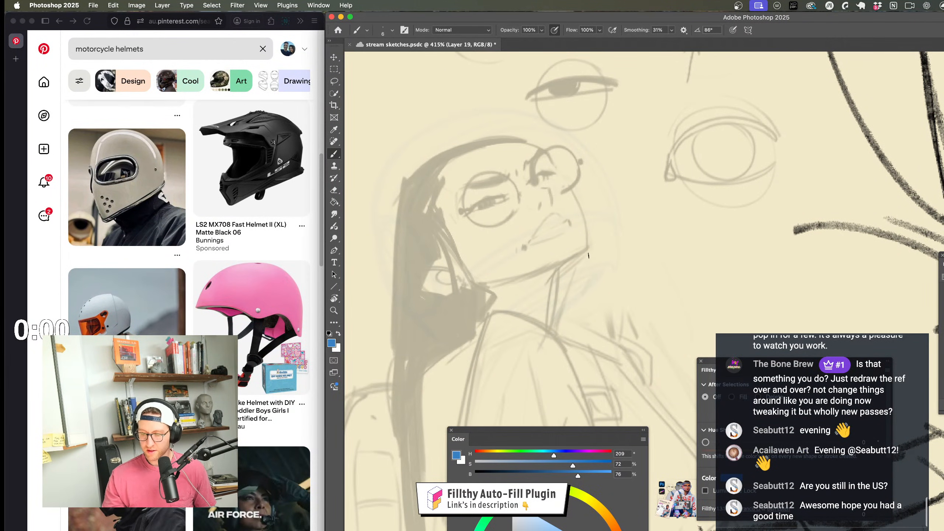
{"action": "left_click_drag", "start_coordinate": [587, 255], "coordinate": [461, 316]}
{"action": "key", "text": "super+z"}
{"action": "left_click_drag", "start_coordinate": [591, 254], "coordinate": [472, 316]}
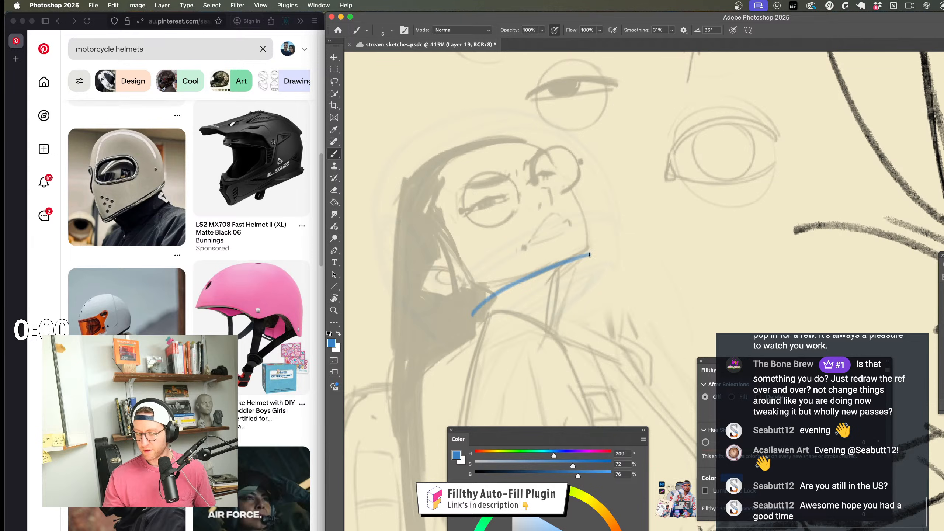
{"action": "key", "text": "super+z"}
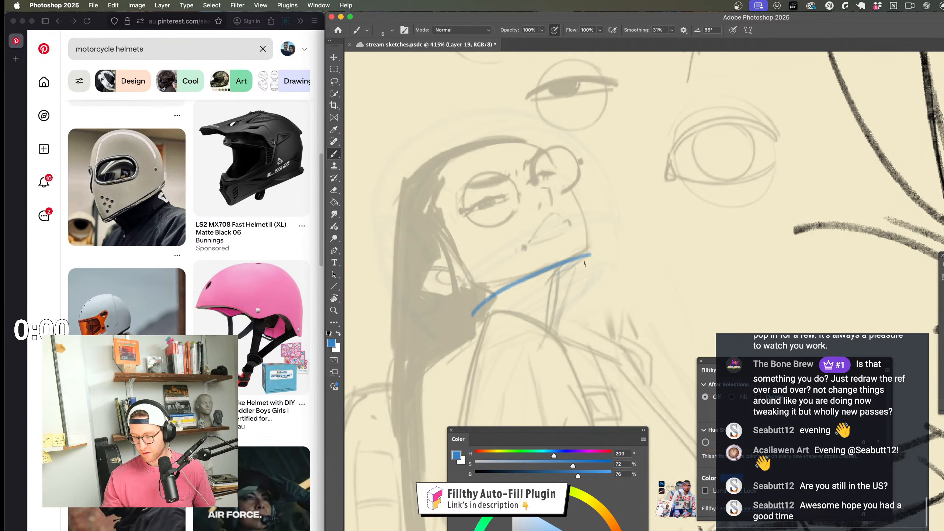
{"action": "key", "text": "super+z"}
{"action": "left_click_drag", "start_coordinate": [592, 266], "coordinate": [467, 322]}
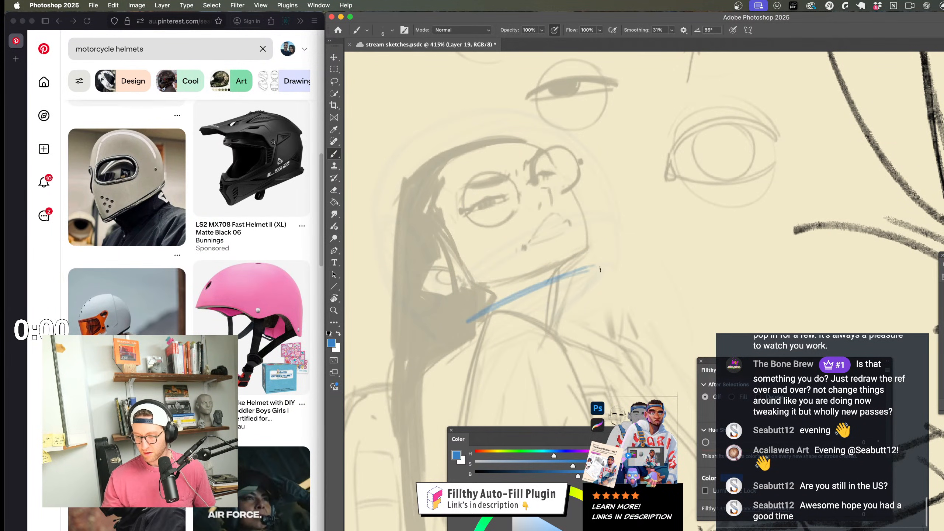
{"action": "key", "text": "z"}
{"action": "mouse_move", "coordinate": [552, 298]}
{"action": "left_mouse_down"}
{"action": "mouse_move", "coordinate": [525, 316]}
{"action": "mouse_move", "coordinate": [534, 293]}
{"action": "mouse_move", "coordinate": [595, 289]}
{"action": "left_mouse_up"}
{"action": "key", "text": "b"}
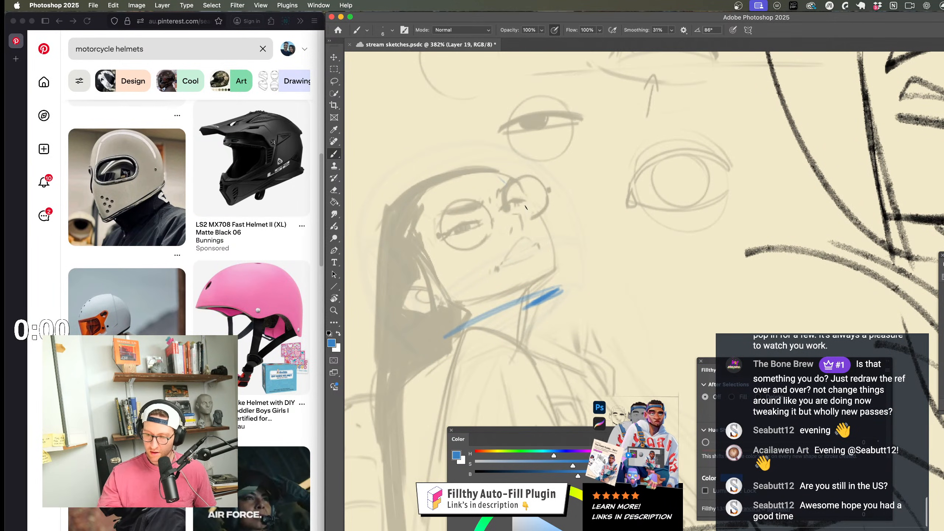
Step: Sketch two parallel curves down the front of the face for the helmet's front edge, redoing strokes that miss
{"action": "left_click_drag", "start_coordinate": [502, 178], "coordinate": [557, 282]}
{"action": "key", "text": "super+z"}
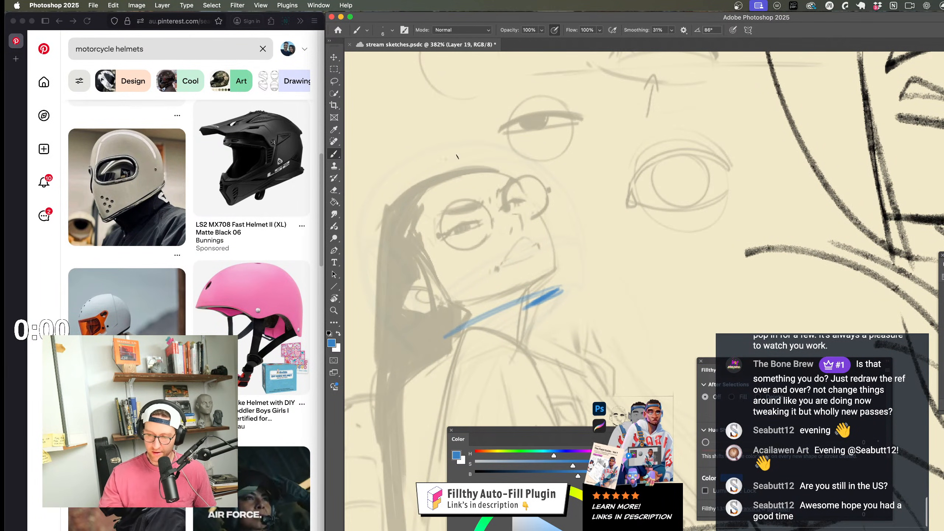
{"action": "left_click_drag", "start_coordinate": [446, 158], "coordinate": [546, 269]}
{"action": "key", "text": "super+z"}
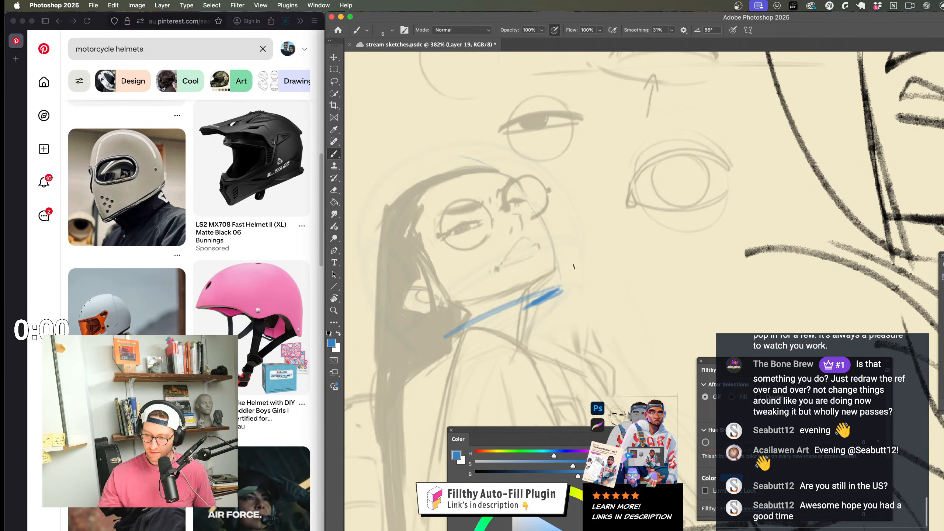
{"action": "mouse_move", "coordinate": [514, 188]}
{"action": "left_mouse_down"}
{"action": "mouse_move", "coordinate": [553, 278]}
{"action": "mouse_move", "coordinate": [562, 249]}
{"action": "left_mouse_up"}
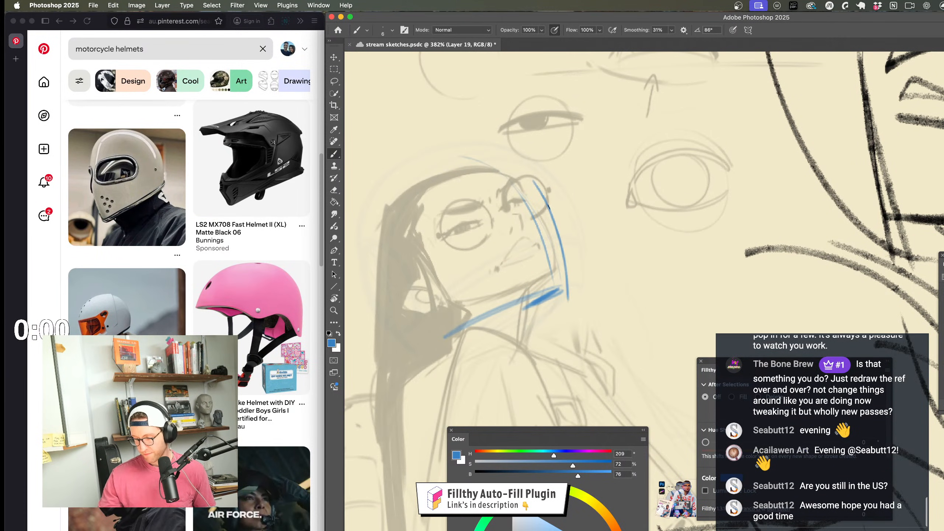
{"action": "key", "text": "super+z"}
{"action": "left_click_drag", "start_coordinate": [534, 182], "coordinate": [555, 230]}
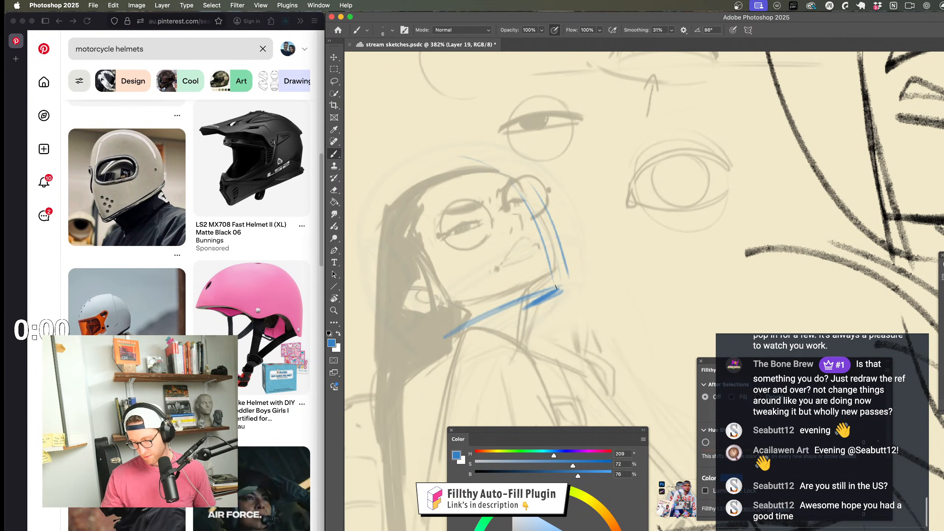
Step: Mirror the canvas view and sketch the visor's upper edge across the forehead and a curved hinge shape near the ear
{"action": "key", "text": "z"}
{"action": "left_click_drag", "start_coordinate": [556, 287], "coordinate": [573, 291]}
{"action": "key", "text": "super+shift+h"}
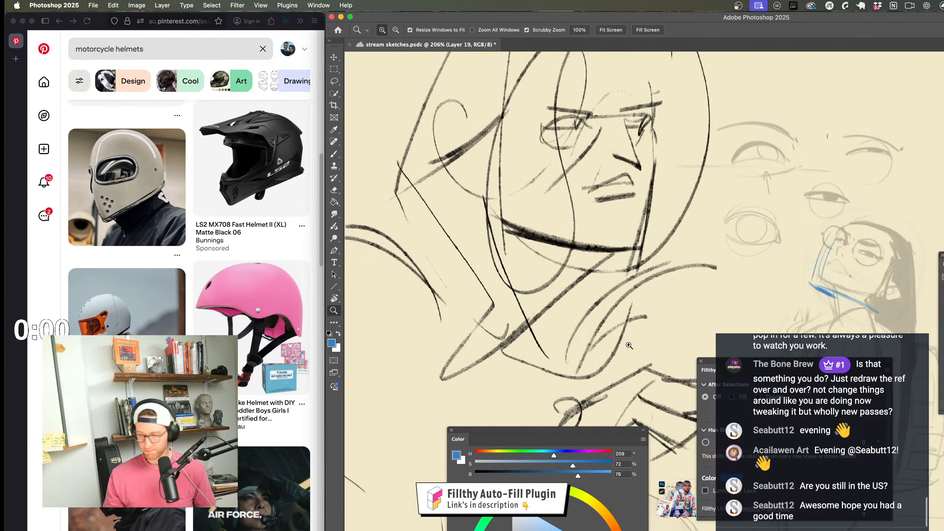
{"action": "left_click_drag", "start_coordinate": [592, 345], "coordinate": [568, 328]}
{"action": "mouse_move", "coordinate": [754, 260]}
{"action": "left_mouse_down"}
{"action": "mouse_move", "coordinate": [617, 233]}
{"action": "mouse_move", "coordinate": [666, 262]}
{"action": "mouse_move", "coordinate": [585, 236]}
{"action": "left_mouse_up"}
{"action": "key", "text": "b"}
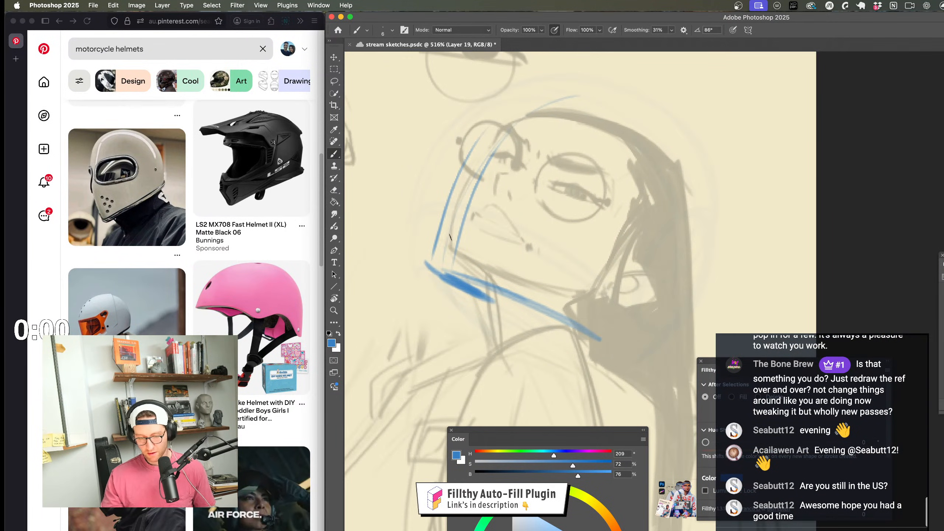
{"action": "mouse_move", "coordinate": [455, 205]}
{"action": "left_mouse_down"}
{"action": "mouse_move", "coordinate": [527, 237]}
{"action": "mouse_move", "coordinate": [566, 274]}
{"action": "left_mouse_up"}
{"action": "key", "text": "ctrl+z"}
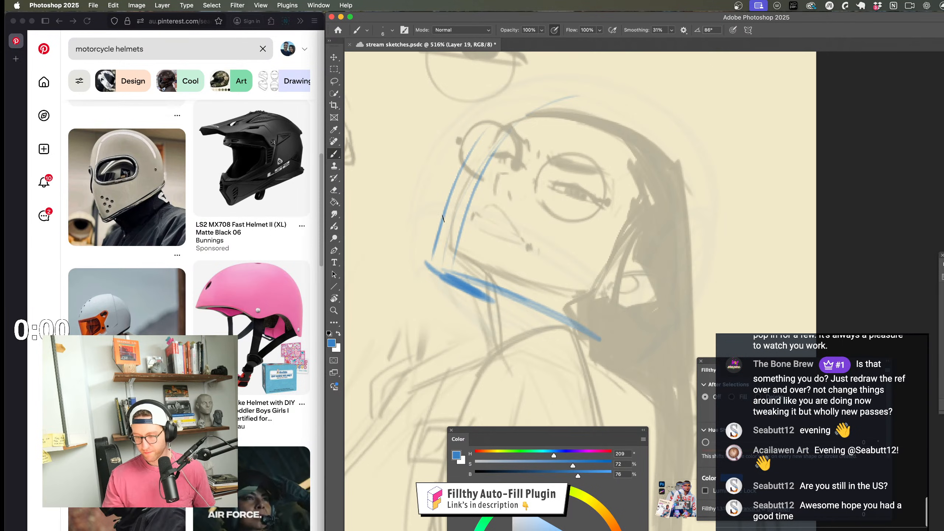
{"action": "mouse_move", "coordinate": [475, 215]}
{"action": "left_mouse_down"}
{"action": "mouse_move", "coordinate": [572, 273]}
{"action": "mouse_move", "coordinate": [634, 237]}
{"action": "left_mouse_up"}
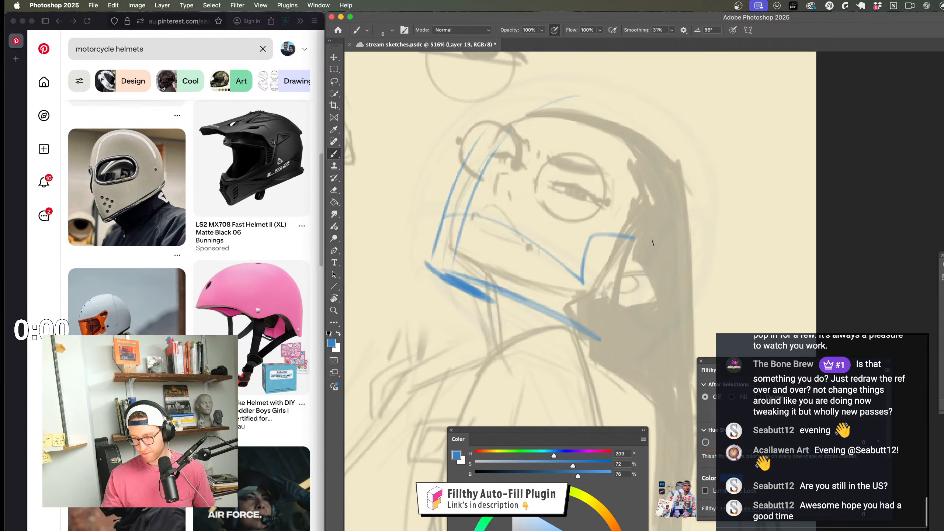
{"action": "key", "text": "ctrl+z"}
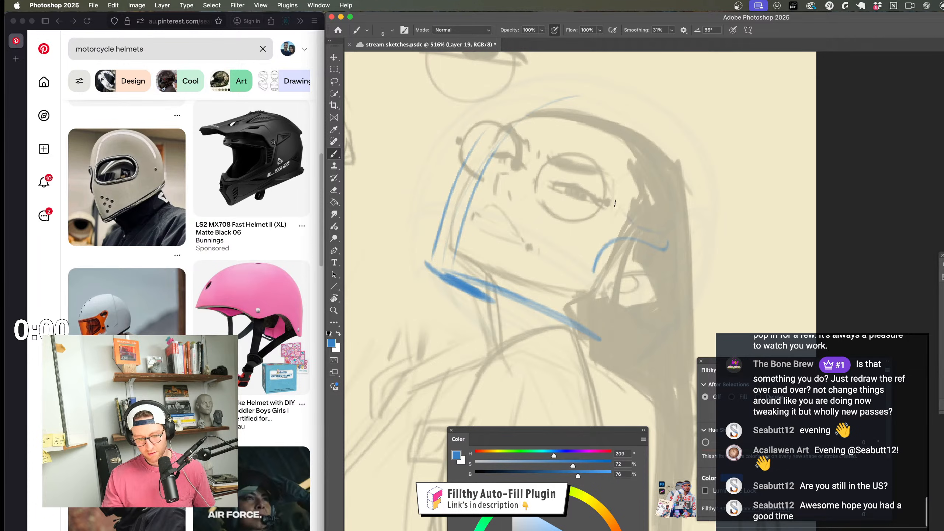
{"action": "left_click_drag", "start_coordinate": [484, 130], "coordinate": [639, 208]}
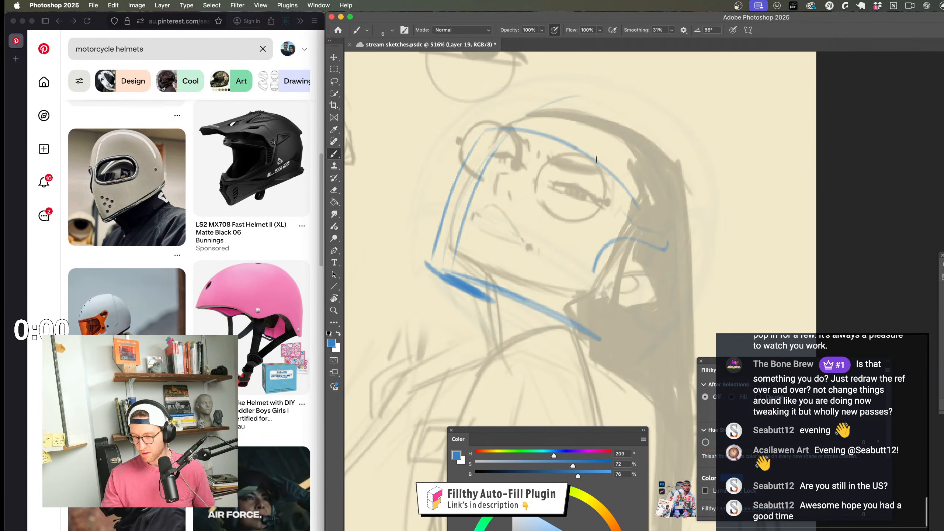
Step: Strengthen the helmet's front edge, add the lower visor line and hinge dot, and draw the dome over the head
{"action": "key", "text": "z"}
{"action": "mouse_move", "coordinate": [591, 268]}
{"action": "left_mouse_down"}
{"action": "mouse_move", "coordinate": [557, 267]}
{"action": "mouse_move", "coordinate": [640, 259]}
{"action": "left_mouse_up"}
{"action": "left_click_drag", "start_coordinate": [505, 159], "coordinate": [453, 280]}
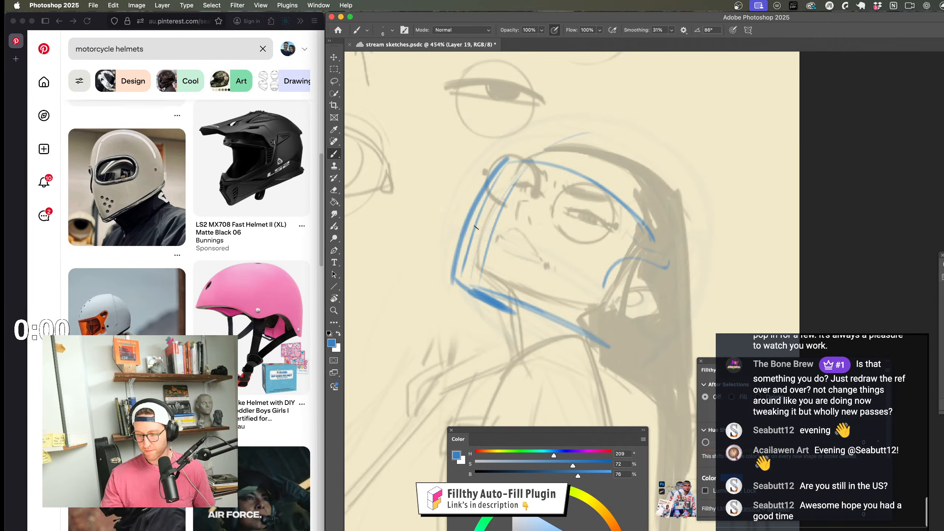
{"action": "left_click_drag", "start_coordinate": [454, 233], "coordinate": [549, 253]}
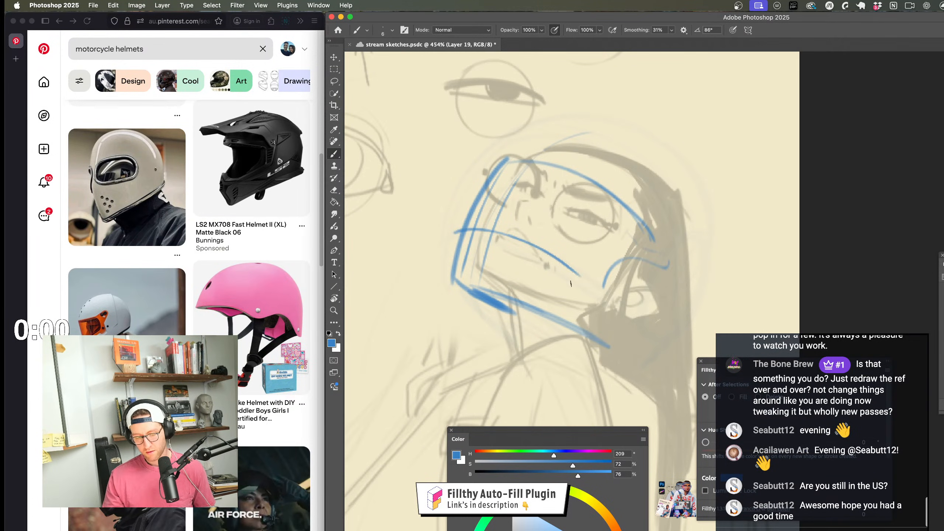
{"action": "mouse_move", "coordinate": [611, 286]}
{"action": "left_mouse_down"}
{"action": "mouse_move", "coordinate": [668, 263]}
{"action": "mouse_move", "coordinate": [638, 266]}
{"action": "left_mouse_up"}
{"action": "mouse_move", "coordinate": [543, 125]}
{"action": "left_mouse_down"}
{"action": "mouse_move", "coordinate": [627, 148]}
{"action": "mouse_move", "coordinate": [655, 180]}
{"action": "mouse_move", "coordinate": [660, 263]}
{"action": "left_mouse_up"}
{"action": "scroll", "coordinate": [646, 314], "scroll_direction": "down", "scroll_amount": 5}
{"action": "scroll", "coordinate": [630, 325], "scroll_direction": "up", "scroll_amount": 5}
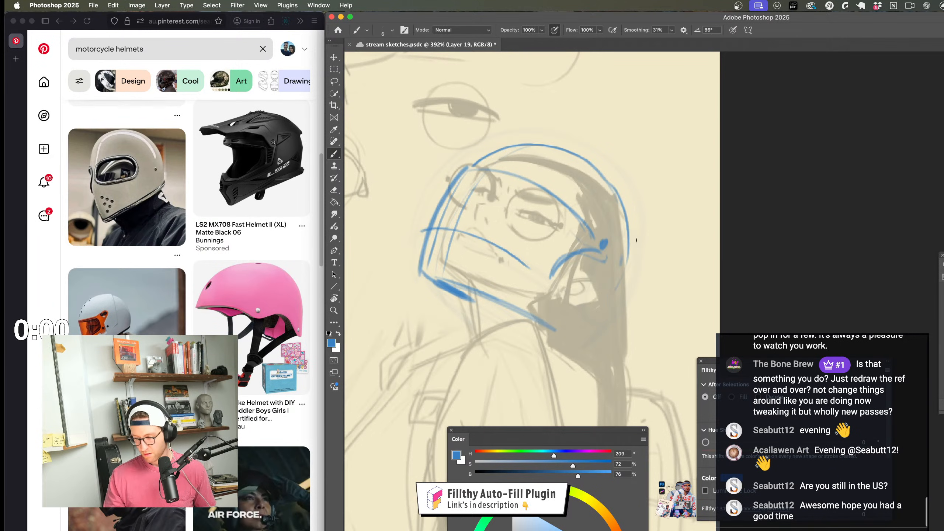
Step: Sketch the helmet's back curve and reinforce the lower rim behind the jaw, undoing misplaced strokes
{"action": "mouse_move", "coordinate": [596, 316]}
{"action": "left_mouse_down"}
{"action": "mouse_move", "coordinate": [525, 313]}
{"action": "mouse_move", "coordinate": [587, 312]}
{"action": "left_mouse_up"}
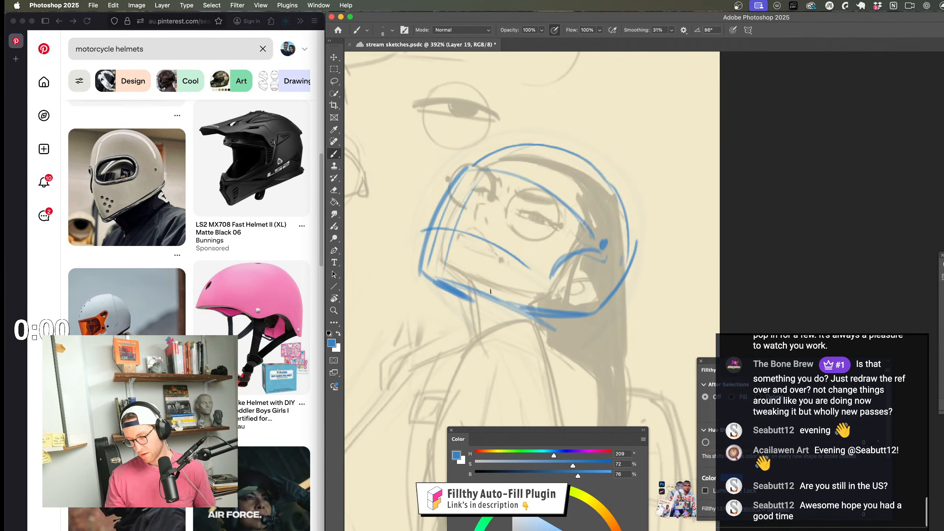
{"action": "key", "text": "super+z"}
{"action": "key", "text": "super+z"}
{"action": "mouse_move", "coordinate": [510, 301]}
{"action": "left_mouse_down"}
{"action": "mouse_move", "coordinate": [602, 325]}
{"action": "mouse_move", "coordinate": [550, 323]}
{"action": "left_mouse_up"}
{"action": "mouse_move", "coordinate": [608, 349]}
{"action": "left_mouse_down"}
{"action": "mouse_move", "coordinate": [535, 327]}
{"action": "mouse_move", "coordinate": [576, 308]}
{"action": "left_mouse_up"}
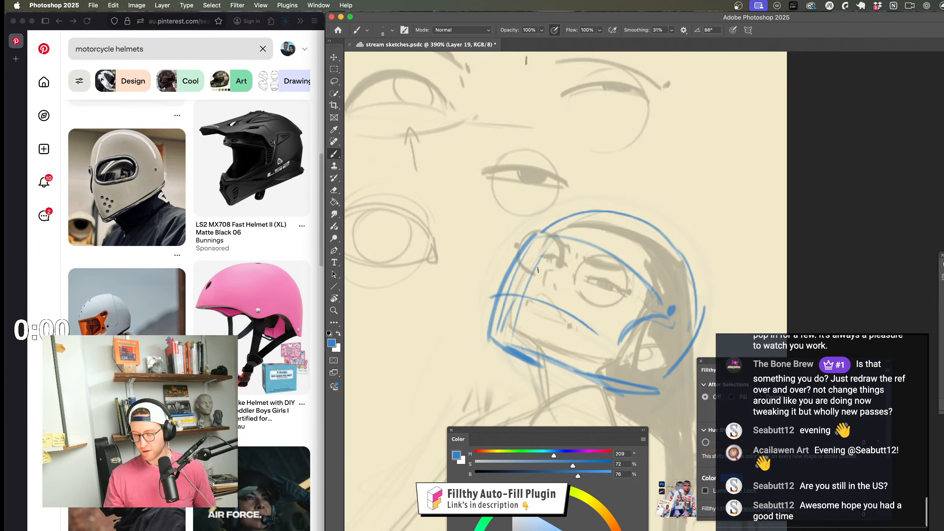
Step: Thicken the inner front edge of the helmet's face opening beside the brow and nose
{"action": "scroll", "coordinate": [629, 214], "scroll_direction": "up", "scroll_amount": 5}
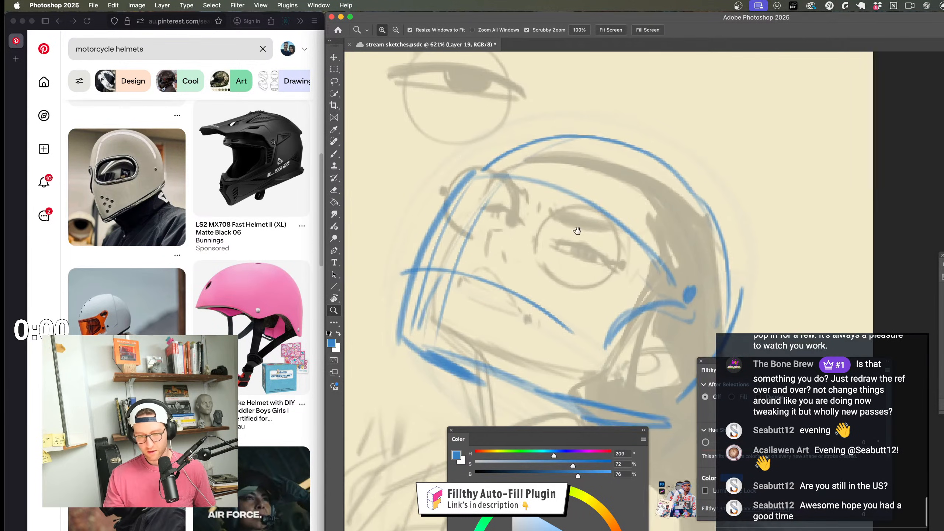
{"action": "left_click_drag", "start_coordinate": [470, 222], "coordinate": [437, 286]}
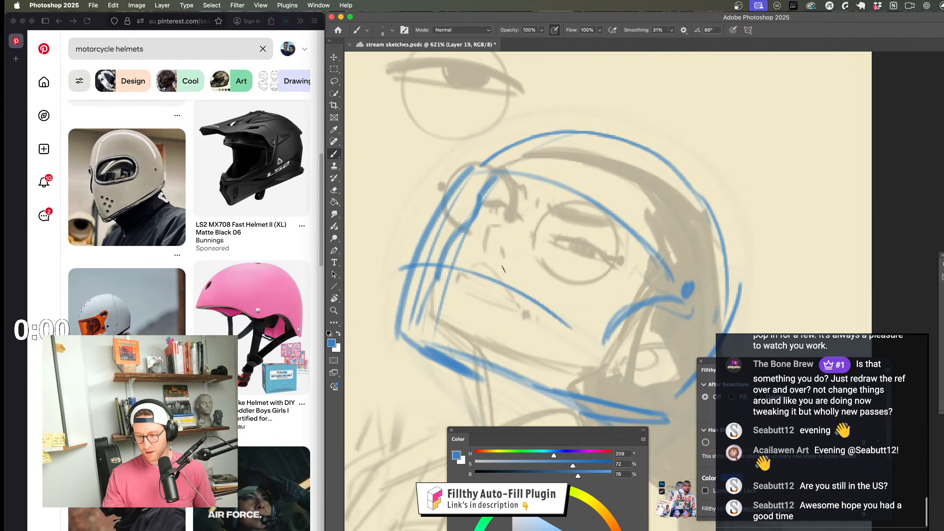
{"action": "left_click_drag", "start_coordinate": [506, 275], "coordinate": [446, 273]}
{"action": "left_click_drag", "start_coordinate": [500, 253], "coordinate": [560, 264]}
{"action": "scroll", "coordinate": [561, 264], "scroll_direction": "up", "scroll_amount": 8}
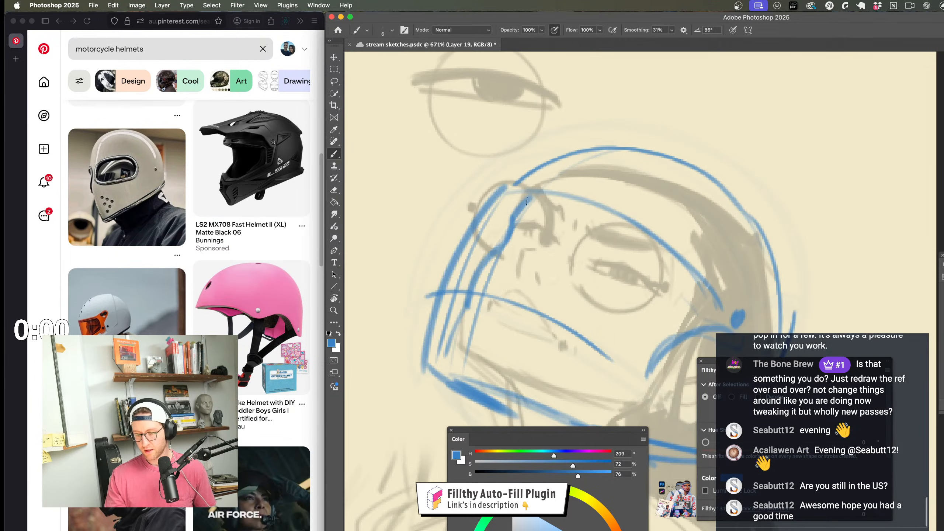
Step: Add small blue vent marks along the top of the helmet
{"action": "key", "text": "b"}
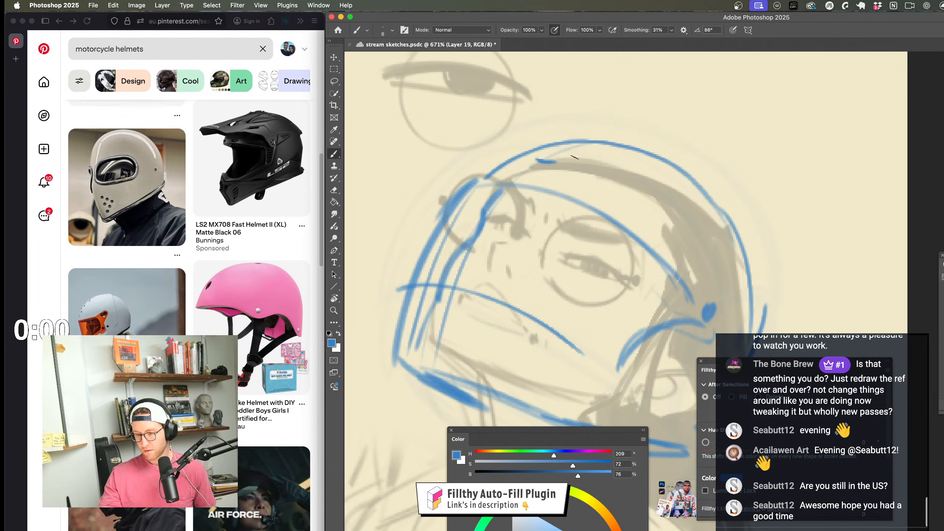
{"action": "mouse_move", "coordinate": [582, 164]}
{"action": "left_mouse_down"}
{"action": "mouse_move", "coordinate": [591, 182]}
{"action": "mouse_move", "coordinate": [577, 183]}
{"action": "left_mouse_up"}
{"action": "left_click_drag", "start_coordinate": [667, 214], "coordinate": [706, 218]}
{"action": "left_click_drag", "start_coordinate": [524, 151], "coordinate": [531, 154]}
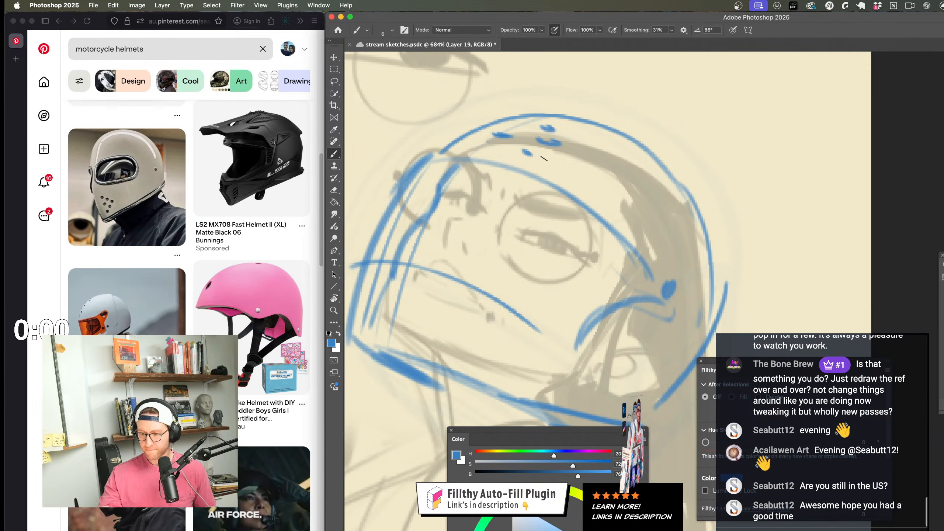
Step: Check the helmet against the whole figure and flip the canvas view back to its original orientation
{"action": "left_click_drag", "start_coordinate": [564, 213], "coordinate": [521, 214]}
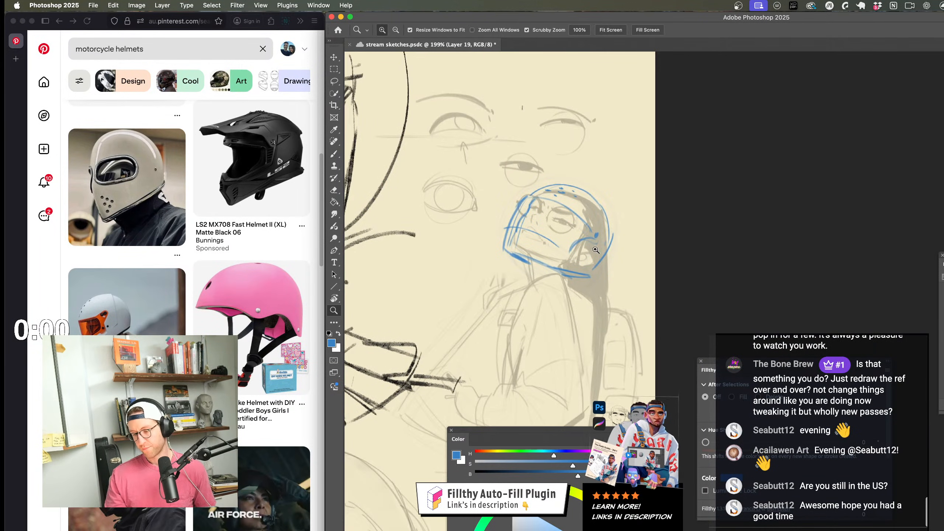
{"action": "left_click_drag", "start_coordinate": [595, 250], "coordinate": [631, 251]}
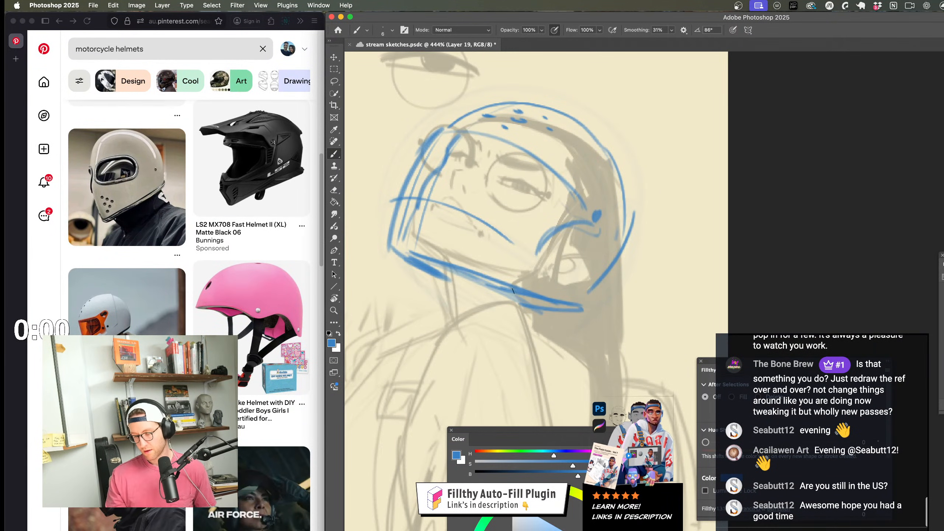
{"action": "mouse_move", "coordinate": [513, 292]}
{"action": "left_mouse_down"}
{"action": "mouse_move", "coordinate": [490, 294]}
{"action": "mouse_move", "coordinate": [546, 340]}
{"action": "mouse_move", "coordinate": [570, 329]}
{"action": "mouse_move", "coordinate": [594, 355]}
{"action": "mouse_move", "coordinate": [539, 344]}
{"action": "mouse_move", "coordinate": [628, 272]}
{"action": "left_mouse_up"}
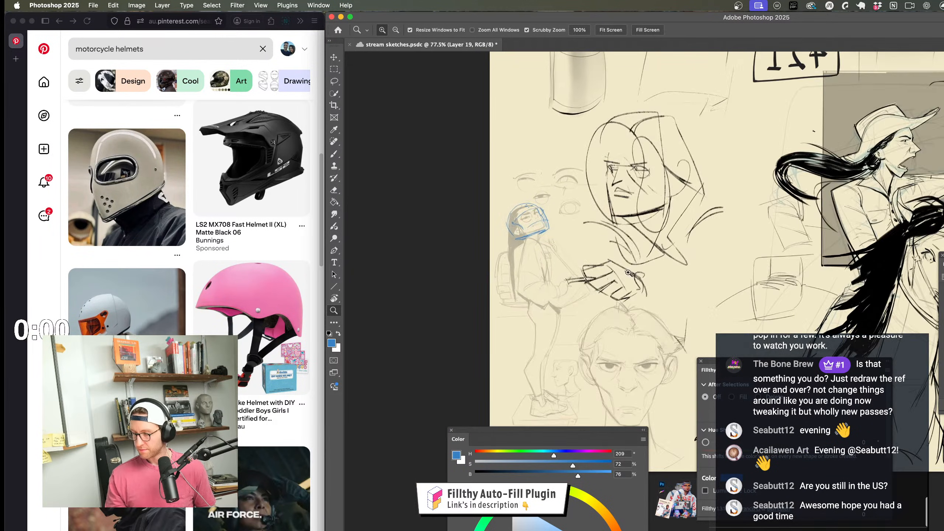
Step: Fade the figure and blue helmet sketches, add Layer 20, and set the drawing colour to hue 209, saturation 20%, brightness 14%
{"action": "mouse_move", "coordinate": [548, 216]}
{"action": "left_mouse_down"}
{"action": "mouse_move", "coordinate": [580, 221]}
{"action": "mouse_move", "coordinate": [593, 306]}
{"action": "left_mouse_up"}
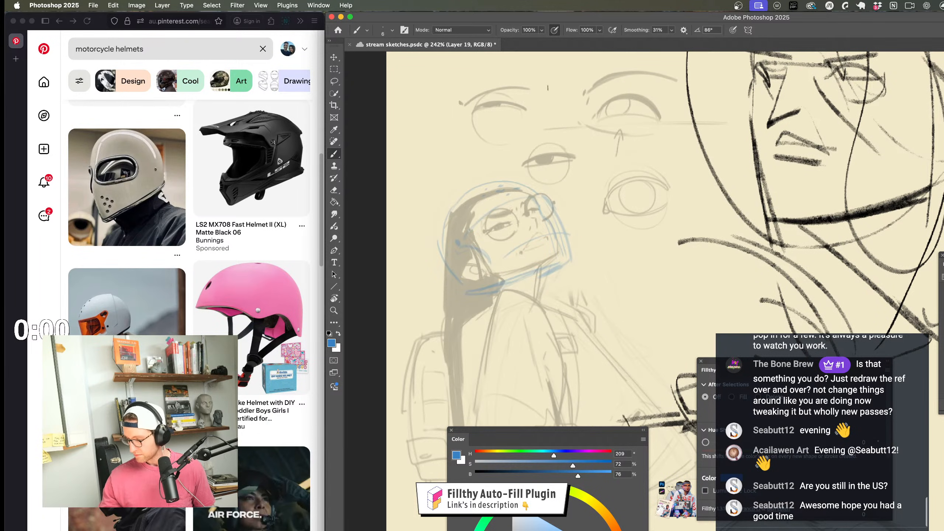
{"action": "key", "text": "super+z"}
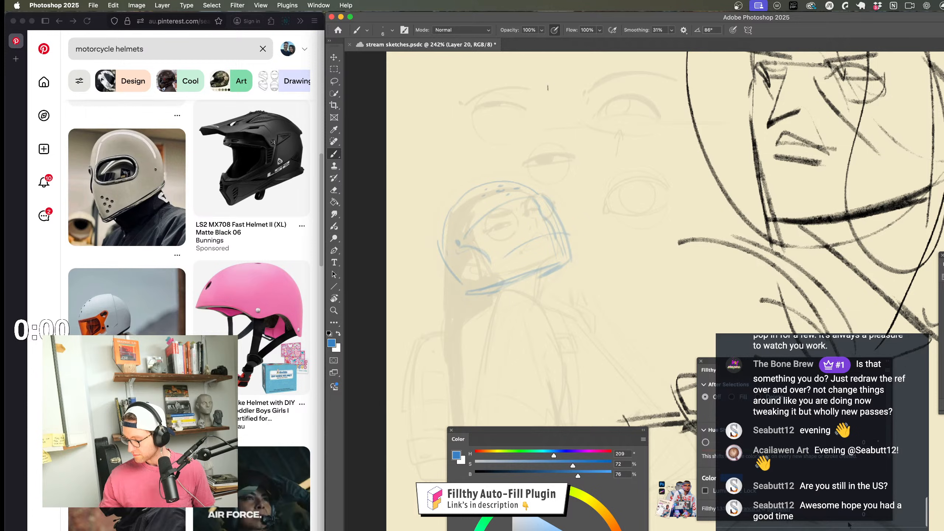
{"action": "left_click_drag", "start_coordinate": [535, 530], "coordinate": [515, 530]}
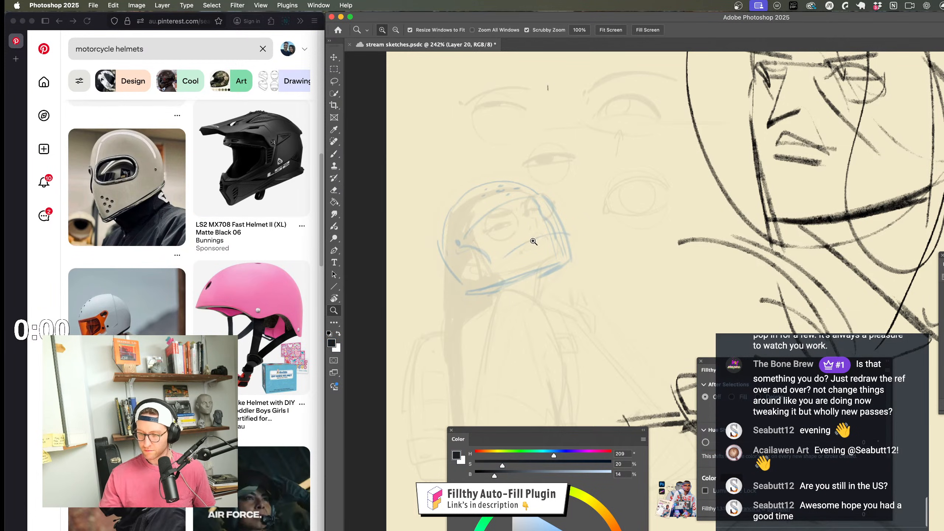
Step: Draw the back curve of the helmet shell with a dark line over the blue sketch
{"action": "scroll", "coordinate": [562, 237], "scroll_direction": "up", "scroll_amount": 5}
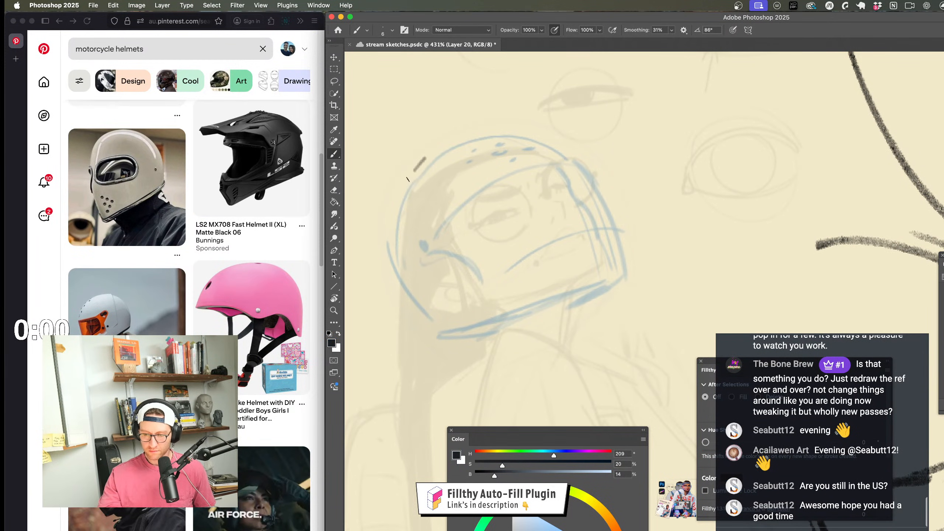
{"action": "left_click_drag", "start_coordinate": [407, 180], "coordinate": [388, 271]}
{"action": "key", "text": "super+z"}
{"action": "mouse_move", "coordinate": [426, 159]}
{"action": "left_mouse_down"}
{"action": "mouse_move", "coordinate": [392, 224]}
{"action": "mouse_move", "coordinate": [395, 266]}
{"action": "left_mouse_up"}
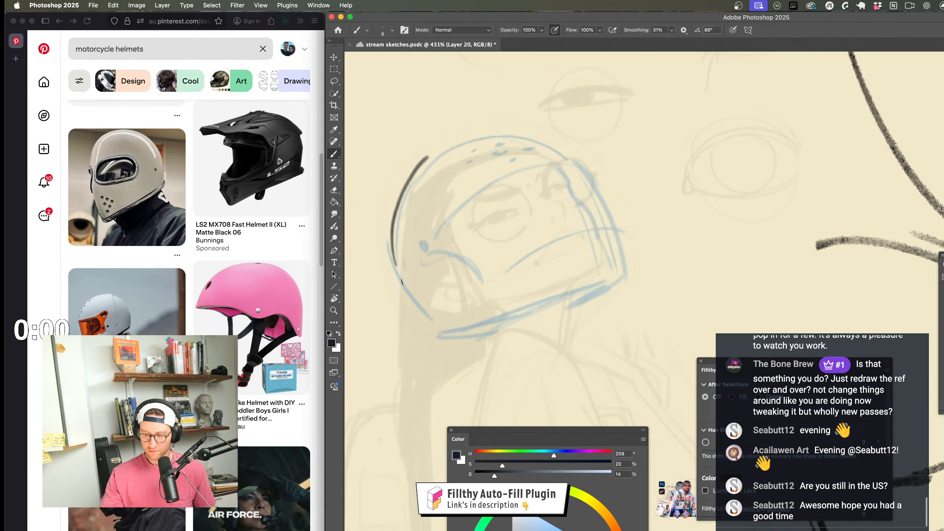
Step: Draw the chin bar's curved upper edge and its short front edge in dark line
{"action": "left_click_drag", "start_coordinate": [632, 290], "coordinate": [625, 285]}
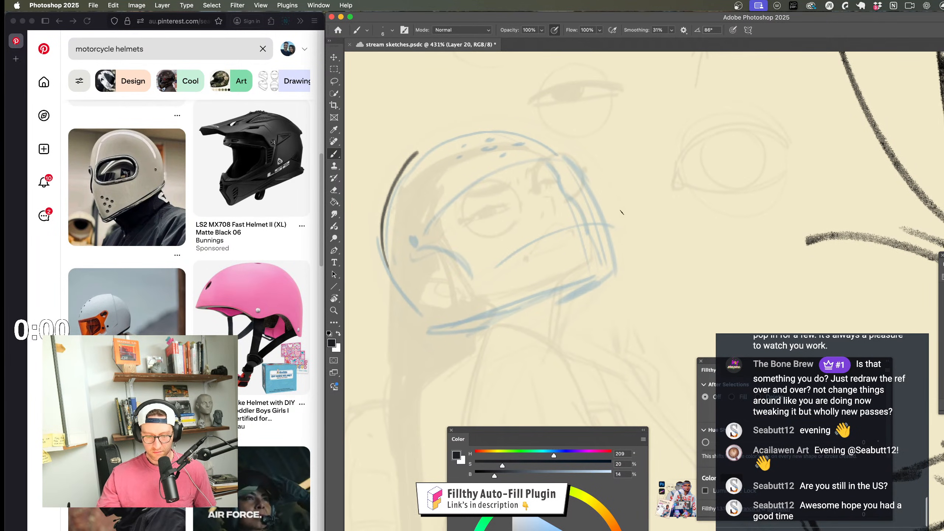
{"action": "left_click_drag", "start_coordinate": [579, 220], "coordinate": [472, 276]}
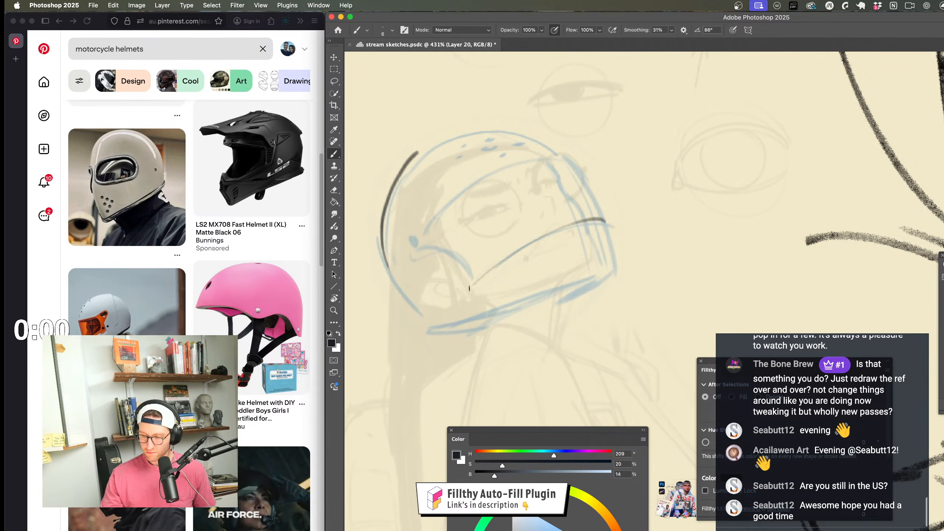
{"action": "key", "text": "super+z"}
{"action": "mouse_move", "coordinate": [611, 221]}
{"action": "left_mouse_down"}
{"action": "mouse_move", "coordinate": [559, 224]}
{"action": "mouse_move", "coordinate": [463, 271]}
{"action": "left_mouse_up"}
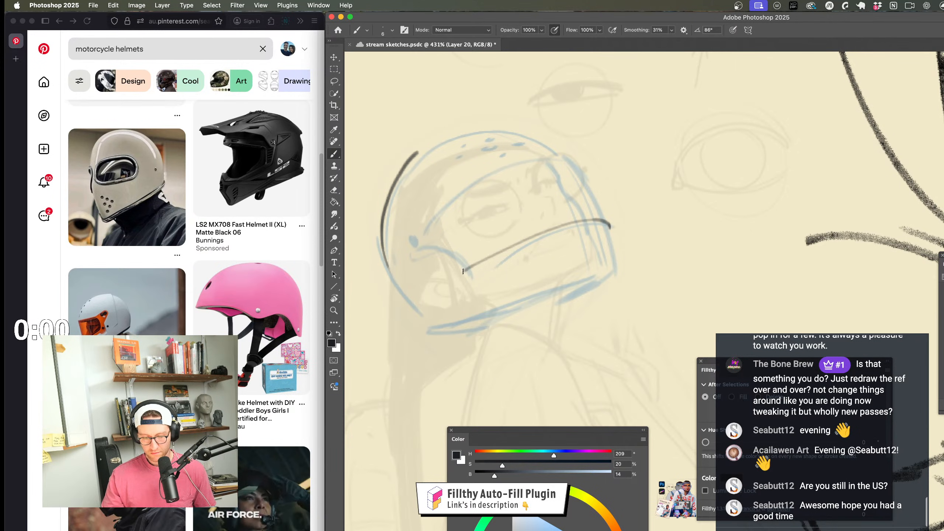
{"action": "key", "text": "super+z"}
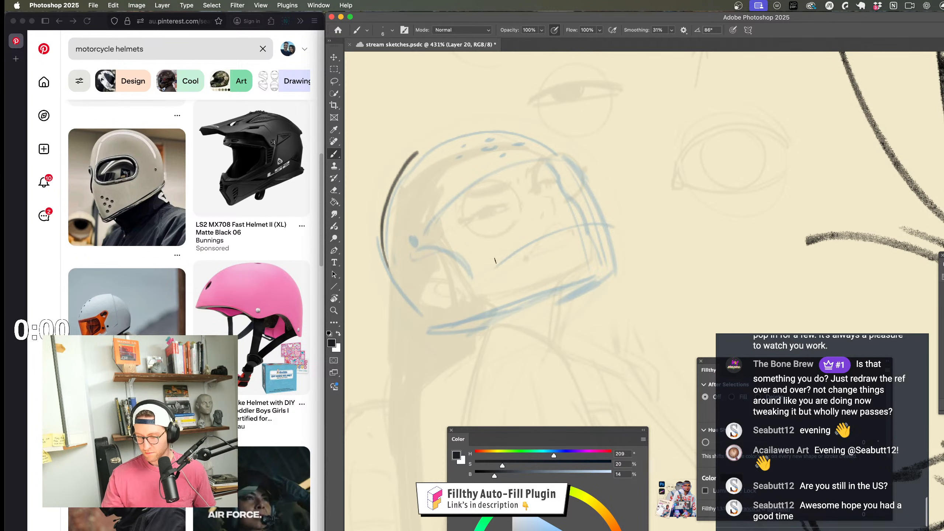
{"action": "left_click_drag", "start_coordinate": [541, 239], "coordinate": [615, 221]}
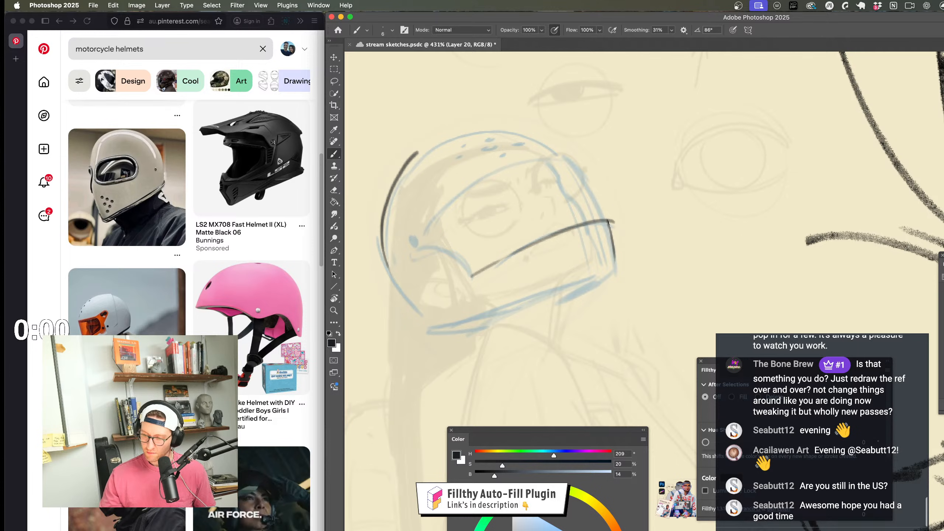
{"action": "key", "text": "super+z"}
Step: Draw the helmet's lower rim as one long dark line from the chin to the nape
{"action": "left_click_drag", "start_coordinate": [614, 271], "coordinate": [445, 338]}
{"action": "mouse_move", "coordinate": [602, 311]}
{"action": "left_mouse_down"}
{"action": "mouse_move", "coordinate": [579, 331]}
{"action": "mouse_move", "coordinate": [593, 293]}
{"action": "mouse_move", "coordinate": [625, 288]}
{"action": "left_mouse_up"}
{"action": "key", "text": "super+z"}
{"action": "mouse_move", "coordinate": [614, 248]}
{"action": "left_mouse_down"}
{"action": "mouse_move", "coordinate": [584, 246]}
{"action": "mouse_move", "coordinate": [442, 326]}
{"action": "left_mouse_up"}
{"action": "key", "text": "super+z"}
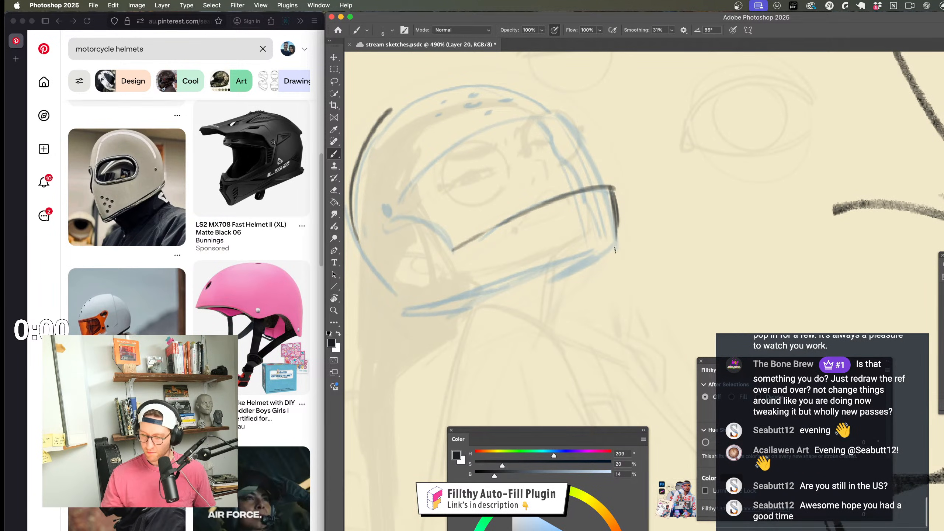
{"action": "left_click_drag", "start_coordinate": [612, 241], "coordinate": [421, 321]}
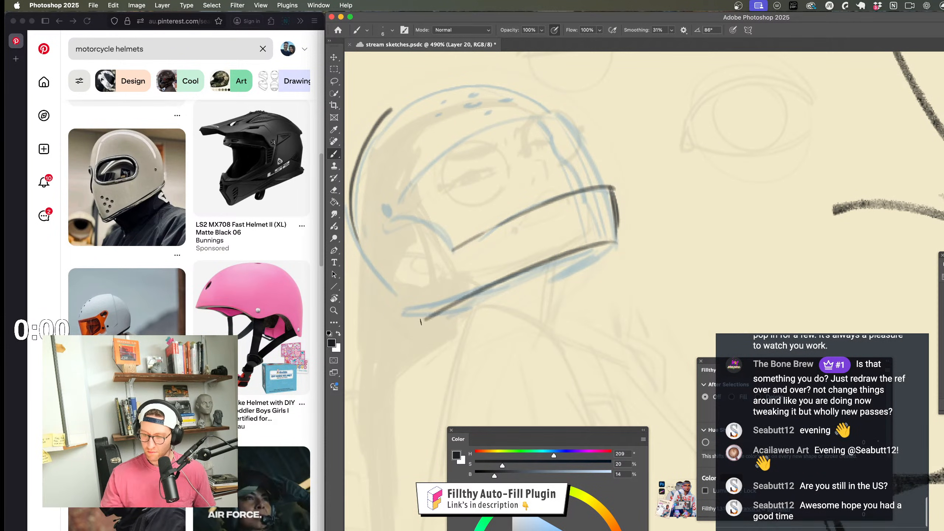
Step: Add the chin's underside and the front neck line below the rim, and flip the canvas view horizontally
{"action": "left_click_drag", "start_coordinate": [610, 246], "coordinate": [555, 280]}
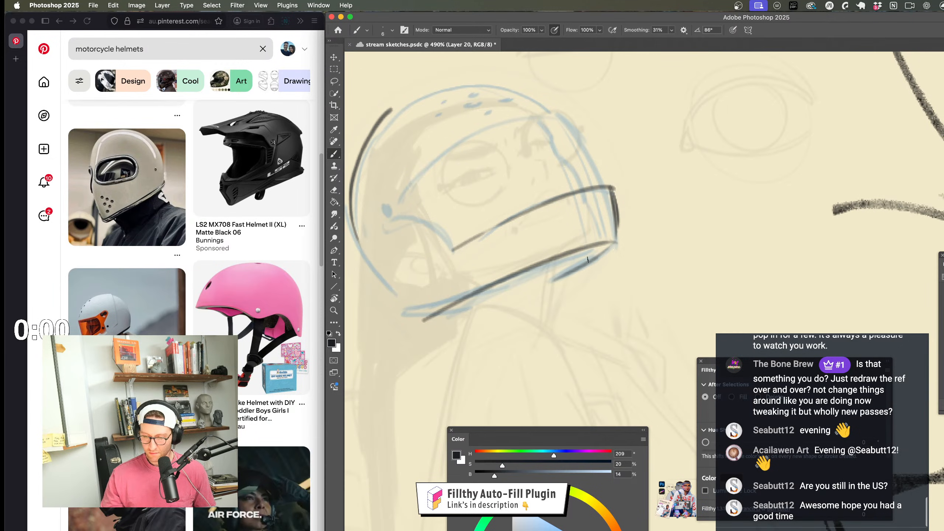
{"action": "mouse_move", "coordinate": [601, 254]}
{"action": "left_mouse_down"}
{"action": "mouse_move", "coordinate": [554, 278]}
{"action": "mouse_move", "coordinate": [542, 320]}
{"action": "mouse_move", "coordinate": [551, 312]}
{"action": "left_mouse_up"}
{"action": "key", "text": "z"}
{"action": "key", "text": "super+shift+h"}
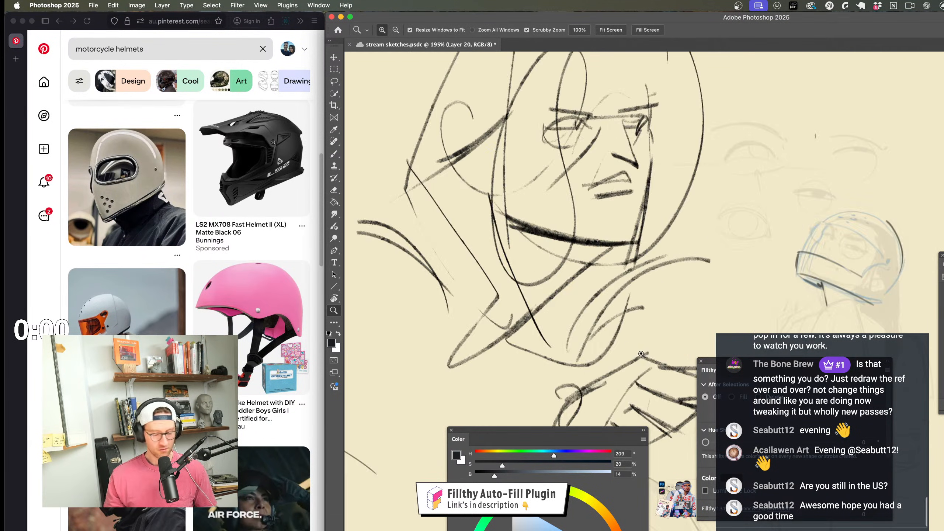
Step: Draw a second line just above the chin bar's upper edge to mark the visor's lower border
{"action": "left_click_drag", "start_coordinate": [641, 354], "coordinate": [600, 353]}
{"action": "left_click_drag", "start_coordinate": [805, 363], "coordinate": [638, 314]}
{"action": "mouse_move", "coordinate": [564, 225]}
{"action": "left_mouse_down"}
{"action": "mouse_move", "coordinate": [641, 256]}
{"action": "mouse_move", "coordinate": [632, 239]}
{"action": "left_mouse_up"}
{"action": "key", "text": "b"}
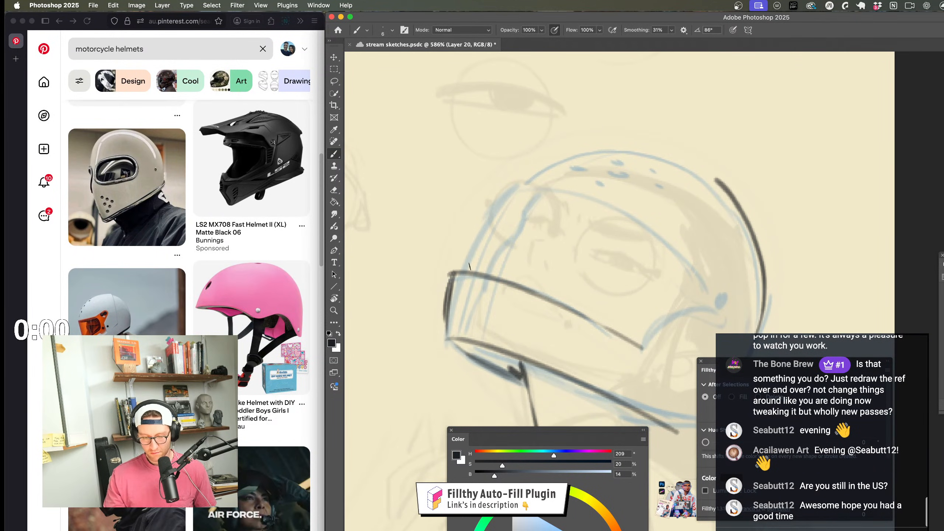
{"action": "mouse_move", "coordinate": [465, 263]}
{"action": "left_mouse_down"}
{"action": "mouse_move", "coordinate": [609, 327]}
{"action": "mouse_move", "coordinate": [581, 340]}
{"action": "mouse_move", "coordinate": [554, 319]}
{"action": "mouse_move", "coordinate": [632, 346]}
{"action": "mouse_move", "coordinate": [636, 291]}
{"action": "left_mouse_up"}
{"action": "key", "text": "z"}
{"action": "key", "text": "b"}
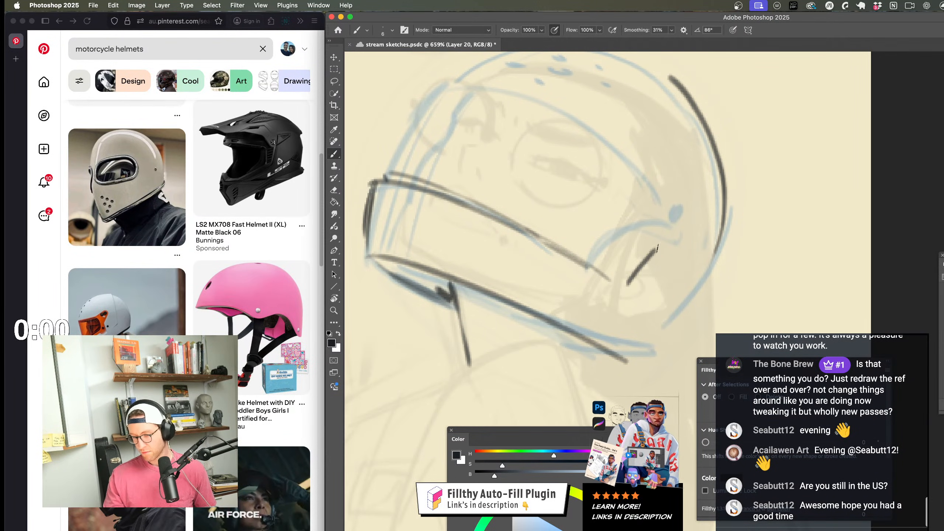
Step: Draw the angular cheek line and the shell's lower back curve, and thicken the helmet's lower rim
{"action": "left_click_drag", "start_coordinate": [627, 284], "coordinate": [678, 231]}
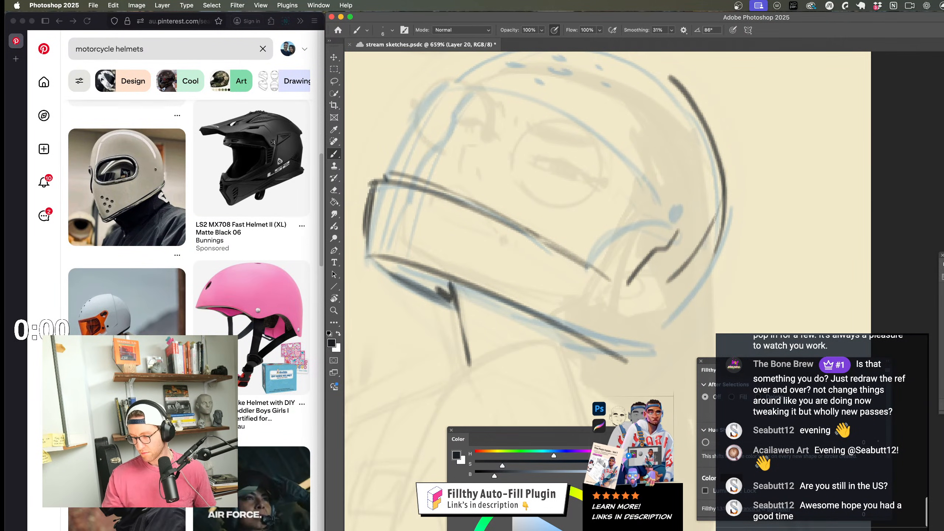
{"action": "left_click_drag", "start_coordinate": [671, 277], "coordinate": [722, 205]}
{"action": "mouse_move", "coordinate": [705, 267]}
{"action": "left_mouse_down"}
{"action": "mouse_move", "coordinate": [631, 350]}
{"action": "mouse_move", "coordinate": [690, 304]}
{"action": "mouse_move", "coordinate": [647, 345]}
{"action": "left_mouse_up"}
{"action": "left_click_drag", "start_coordinate": [581, 316], "coordinate": [649, 340]}
{"action": "left_click_drag", "start_coordinate": [419, 260], "coordinate": [621, 347]}
Step: Darken the lower front corner of the chin bar where it meets the rim
{"action": "key", "text": "z"}
{"action": "key", "text": "b"}
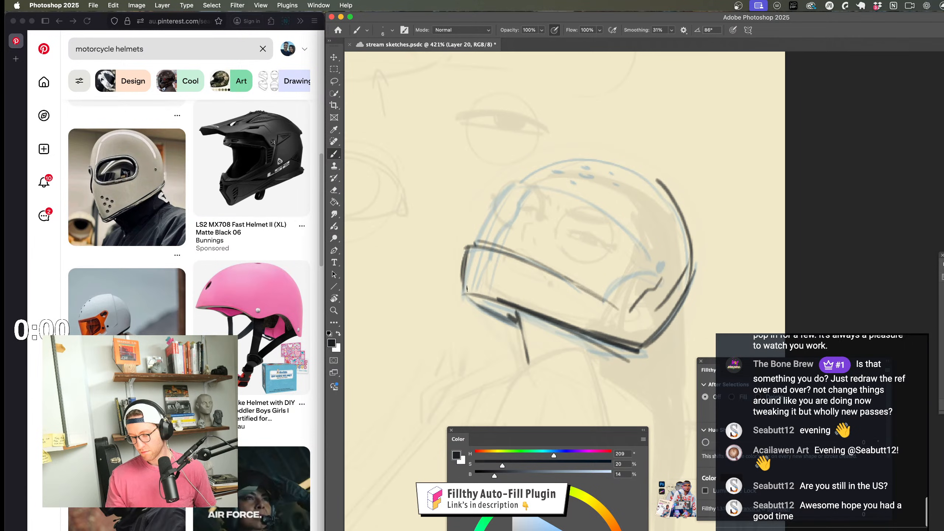
{"action": "key", "text": "super+z"}
{"action": "left_click_drag", "start_coordinate": [465, 283], "coordinate": [482, 290]}
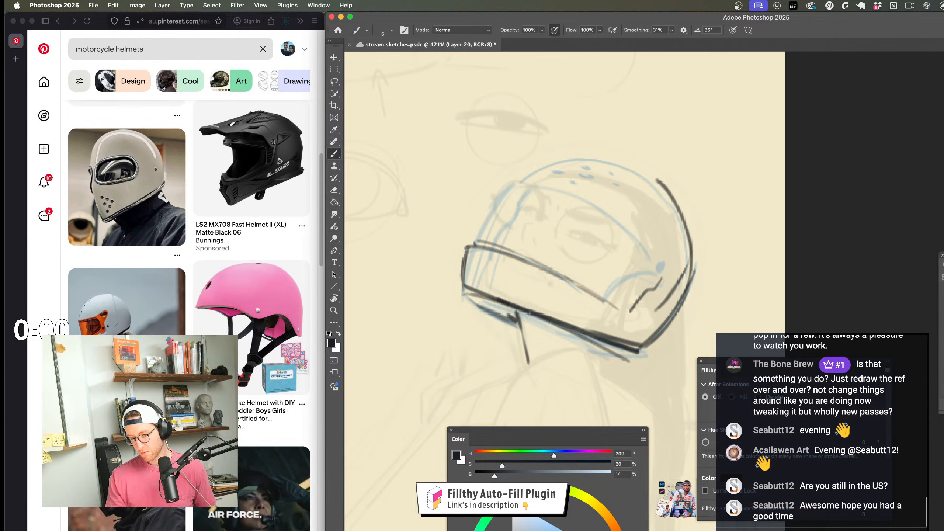
Step: Draw the visor opening's slanted front edge and its curved upper edge over the blue guide lines
{"action": "key", "text": "z"}
{"action": "left_click_drag", "start_coordinate": [533, 351], "coordinate": [505, 296]}
{"action": "left_click_drag", "start_coordinate": [578, 349], "coordinate": [595, 332]}
{"action": "mouse_move", "coordinate": [568, 284]}
{"action": "left_mouse_down"}
{"action": "mouse_move", "coordinate": [595, 286]}
{"action": "mouse_move", "coordinate": [607, 320]}
{"action": "mouse_move", "coordinate": [590, 250]}
{"action": "left_mouse_up"}
{"action": "key", "text": "b"}
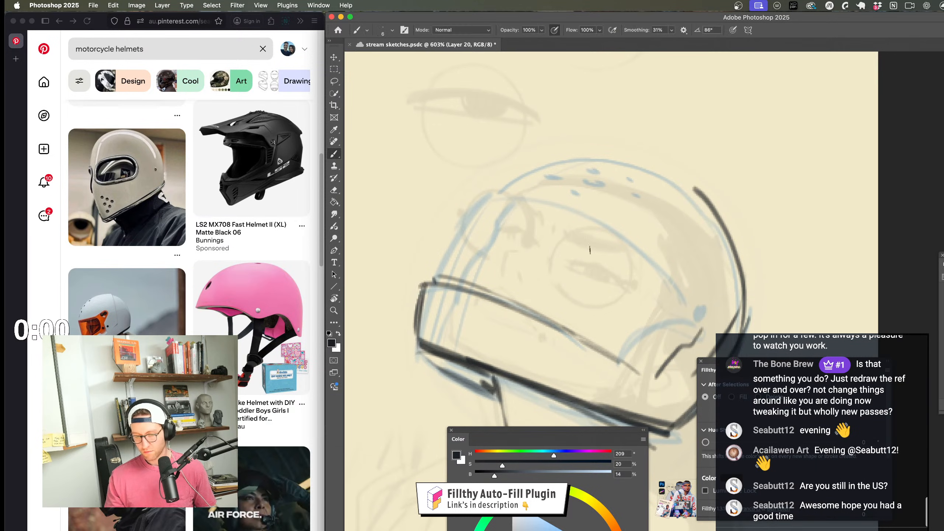
{"action": "mouse_move", "coordinate": [490, 190]}
{"action": "left_mouse_down"}
{"action": "mouse_move", "coordinate": [594, 216]}
{"action": "mouse_move", "coordinate": [674, 282]}
{"action": "left_mouse_up"}
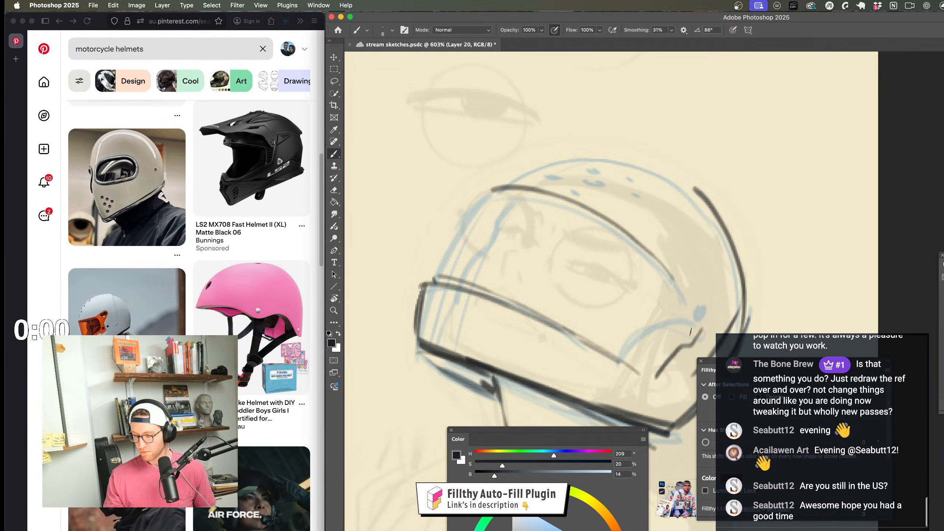
{"action": "key", "text": "super+z"}
{"action": "mouse_move", "coordinate": [487, 190]}
{"action": "left_mouse_down"}
{"action": "mouse_move", "coordinate": [629, 225]}
{"action": "mouse_move", "coordinate": [657, 268]}
{"action": "left_mouse_up"}
{"action": "scroll", "coordinate": [658, 268], "scroll_direction": "down", "scroll_amount": 5}
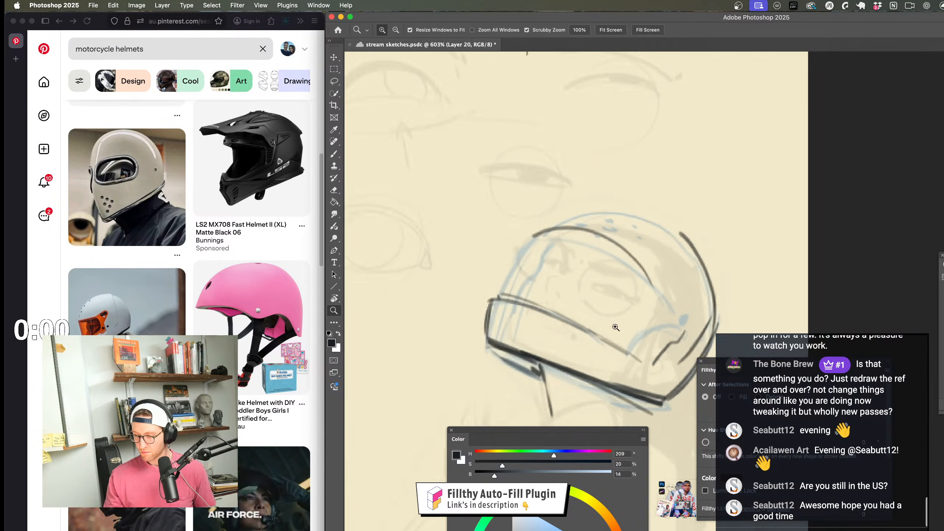
{"action": "key", "text": "super+s"}
{"action": "key", "text": "super+z"}
{"action": "scroll", "coordinate": [655, 250], "scroll_direction": "up", "scroll_amount": 3}
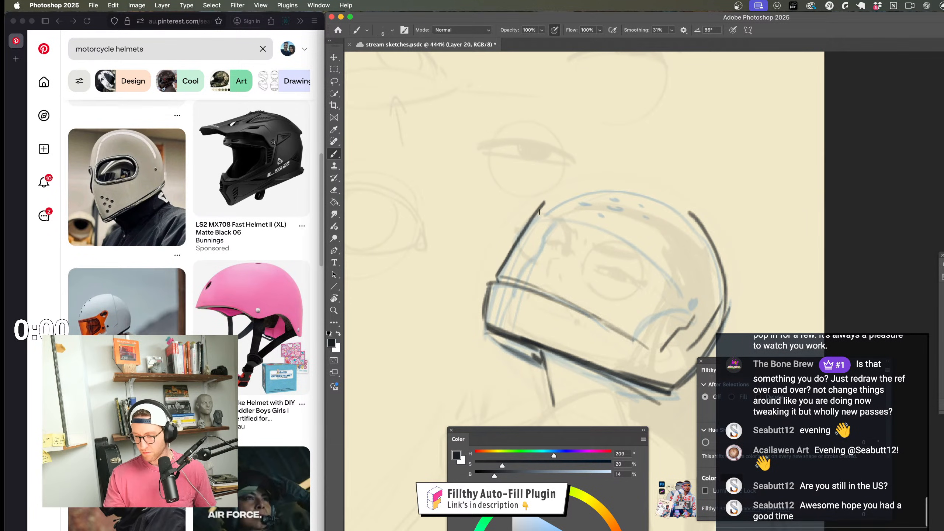
{"action": "scroll", "coordinate": [632, 282], "scroll_direction": "down", "scroll_amount": 5}
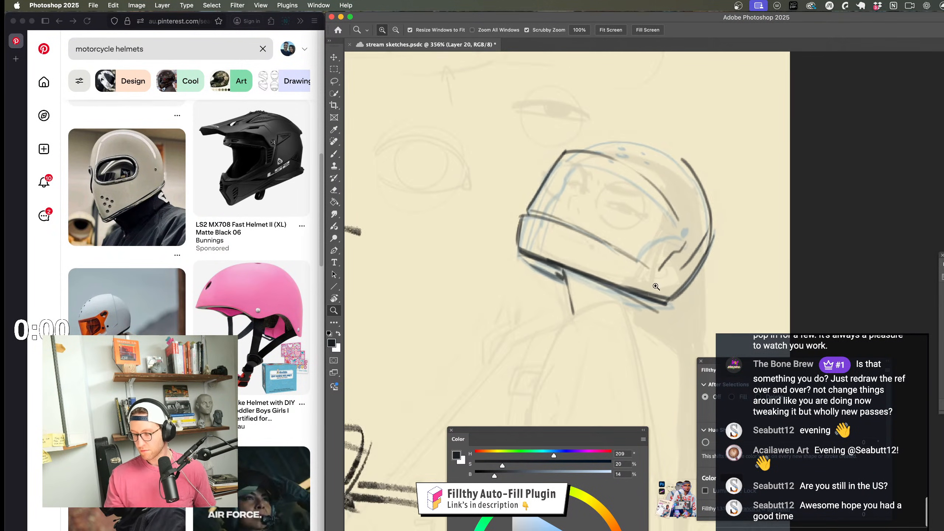
Step: Flip the canvas view back to its original orientation and strengthen the curve along the visor opening's upper edge
{"action": "mouse_move", "coordinate": [563, 408]}
{"action": "left_mouse_down"}
{"action": "mouse_move", "coordinate": [666, 357]}
{"action": "mouse_move", "coordinate": [527, 338]}
{"action": "left_mouse_up"}
{"action": "scroll", "coordinate": [575, 174], "scroll_direction": "up", "scroll_amount": 6}
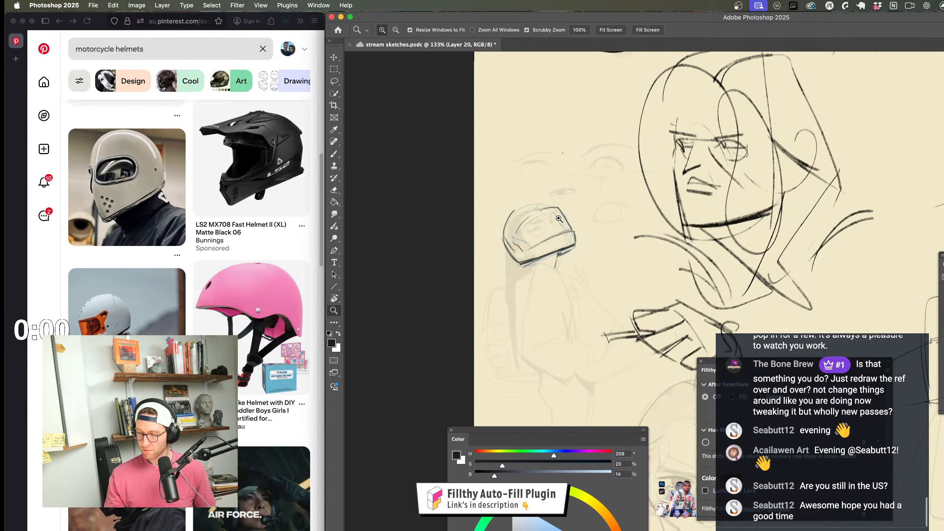
{"action": "left_click_drag", "start_coordinate": [551, 191], "coordinate": [453, 231]}
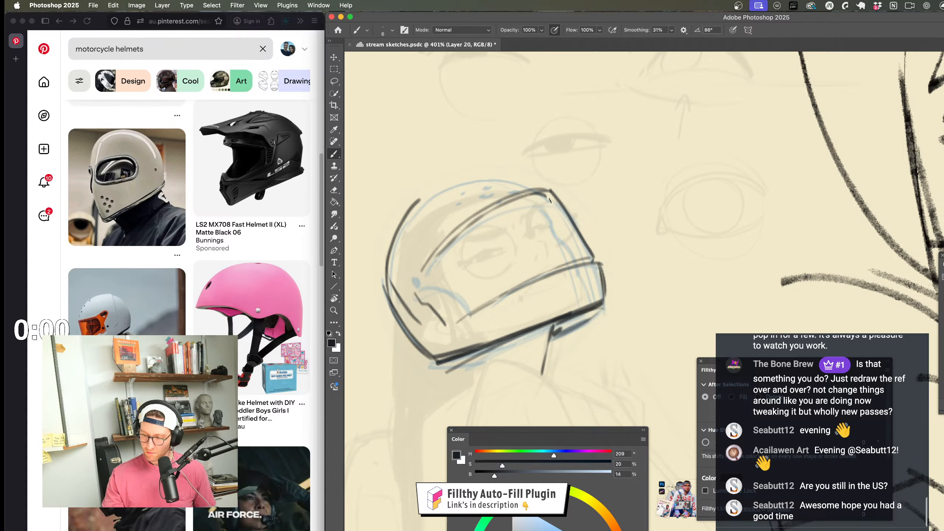
Step: Draw the top outline of the helmet shell across the crown, joining the visor's front corner to the back curve
{"action": "scroll", "coordinate": [538, 195], "scroll_direction": "down", "scroll_amount": 4}
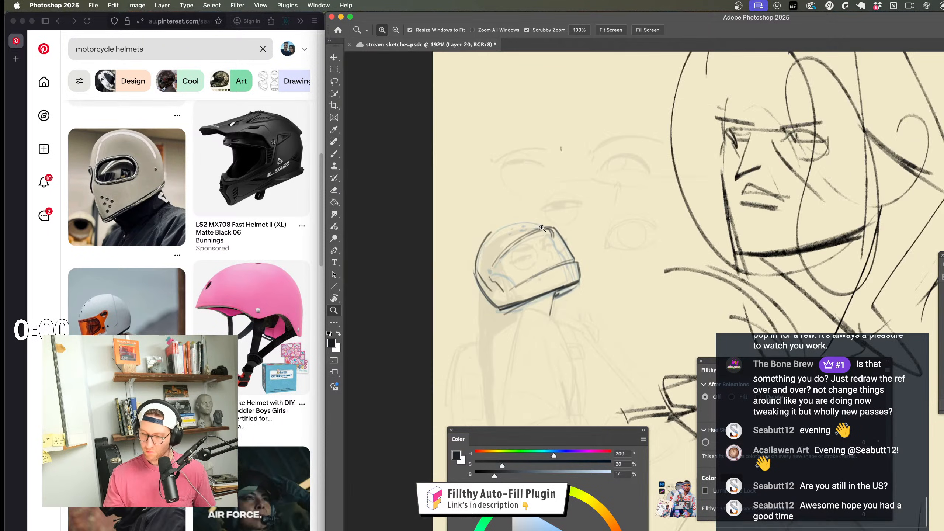
{"action": "scroll", "coordinate": [565, 216], "scroll_direction": "up", "scroll_amount": 5}
{"action": "left_click_drag", "start_coordinate": [562, 208], "coordinate": [404, 248]}
{"action": "key", "text": "z"}
{"action": "left_click", "coordinate": [570, 250], "text": "alt"}
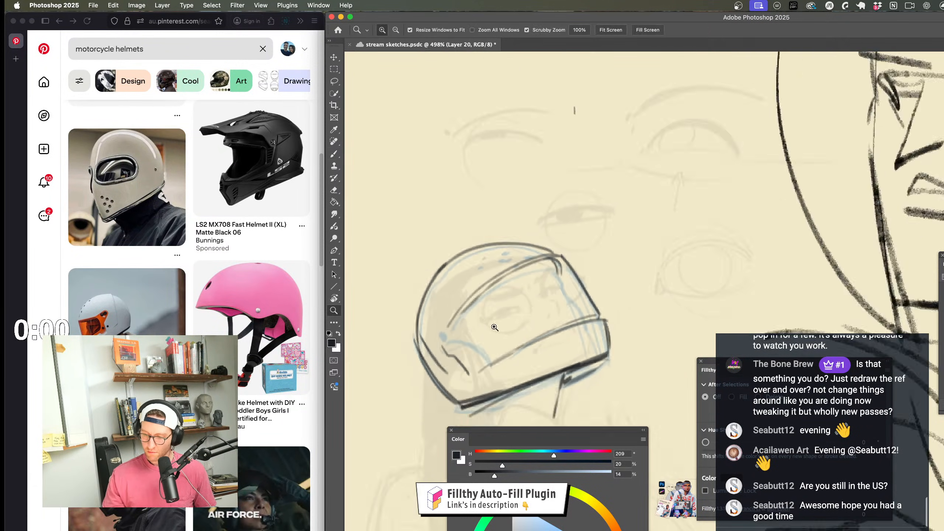
{"action": "left_click", "coordinate": [570, 250], "text": "alt"}
{"action": "left_click", "coordinate": [571, 250], "text": "alt"}
Step: Add a narrow slanted vent slit to the side of the chin bar
{"action": "scroll", "coordinate": [570, 250], "scroll_direction": "up", "scroll_amount": 5}
{"action": "key", "text": "b"}
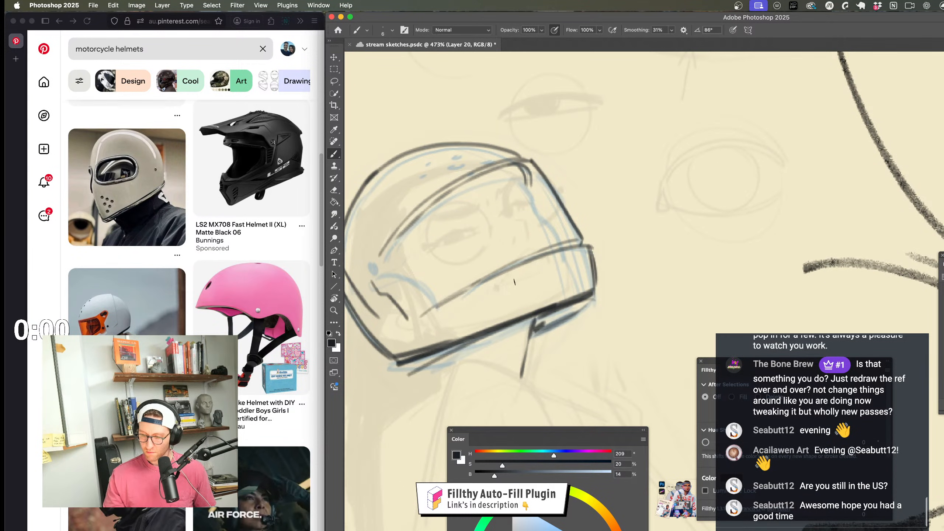
{"action": "scroll", "coordinate": [592, 234], "scroll_direction": "down", "scroll_amount": 2}
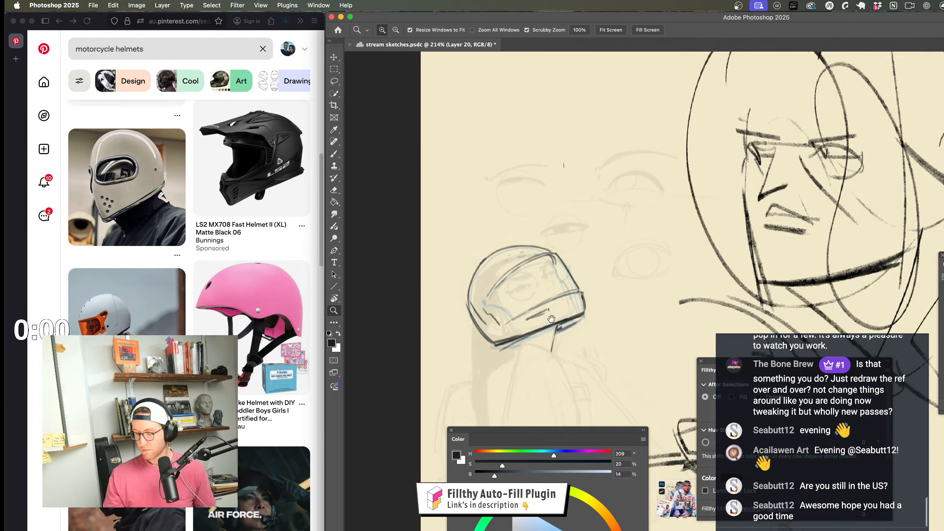
{"action": "scroll", "coordinate": [591, 233], "scroll_direction": "up", "scroll_amount": 2}
{"action": "left_click_drag", "start_coordinate": [592, 234], "coordinate": [584, 227]}
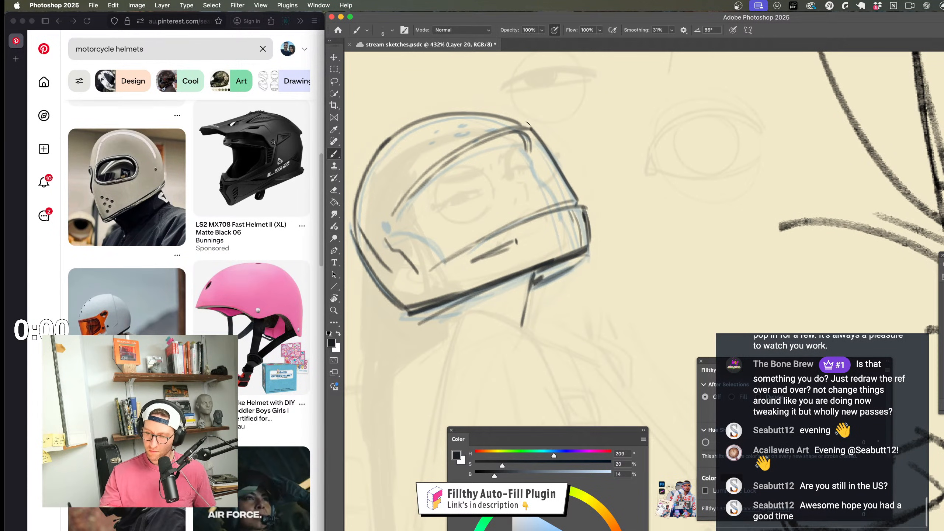
Step: Draw the visor's pivot point with a dark accent on the side of the helmet, and darken the vent slit
{"action": "left_click_drag", "start_coordinate": [471, 182], "coordinate": [461, 184]}
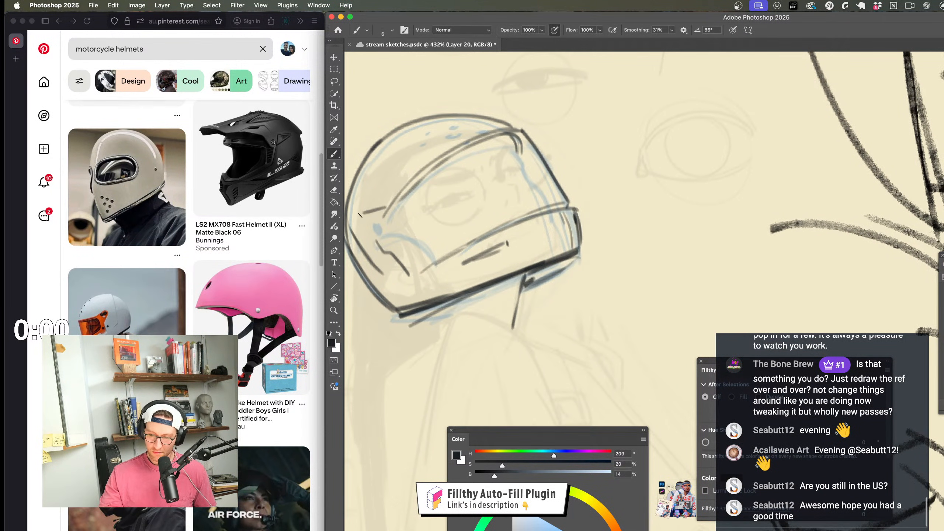
{"action": "key", "text": "z"}
{"action": "left_click", "coordinate": [532, 254], "text": "alt"}
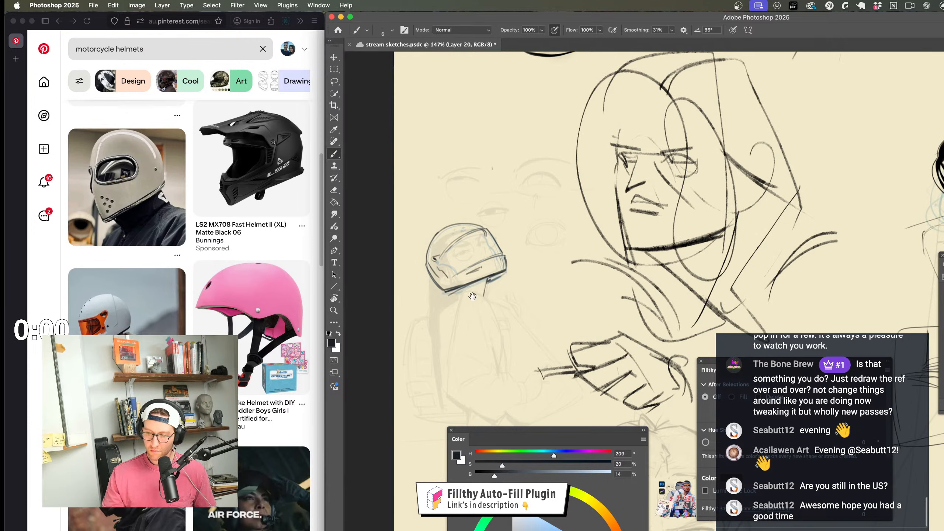
{"action": "left_click_drag", "start_coordinate": [532, 254], "coordinate": [550, 254]}
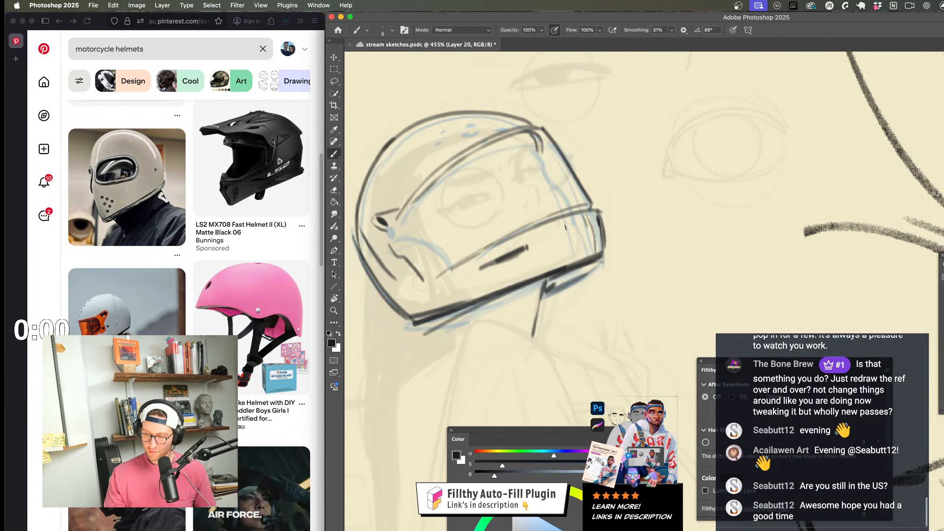
Step: Draw the inner front edge of the face opening beside the brow and nose
{"action": "scroll", "coordinate": [565, 227], "scroll_direction": "up", "scroll_amount": 3}
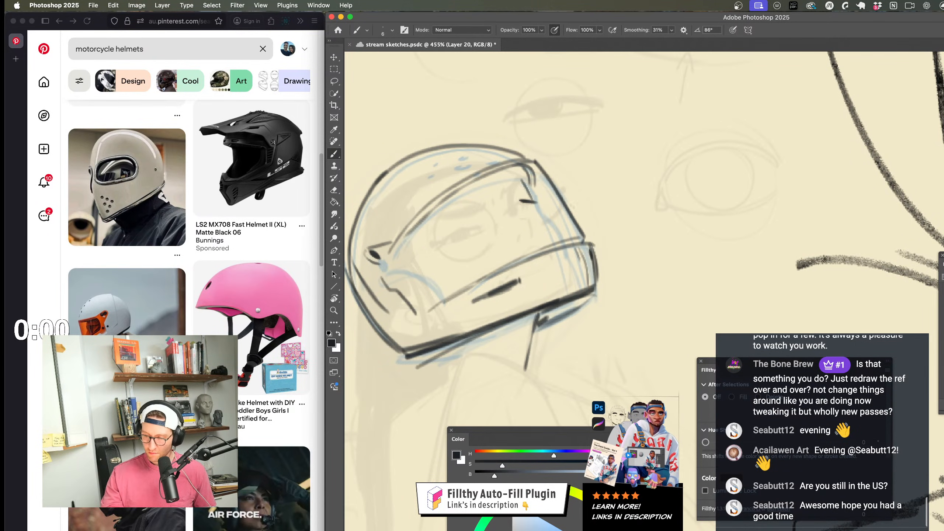
{"action": "left_click_drag", "start_coordinate": [556, 296], "coordinate": [537, 296]}
{"action": "left_click_drag", "start_coordinate": [527, 385], "coordinate": [554, 385]}
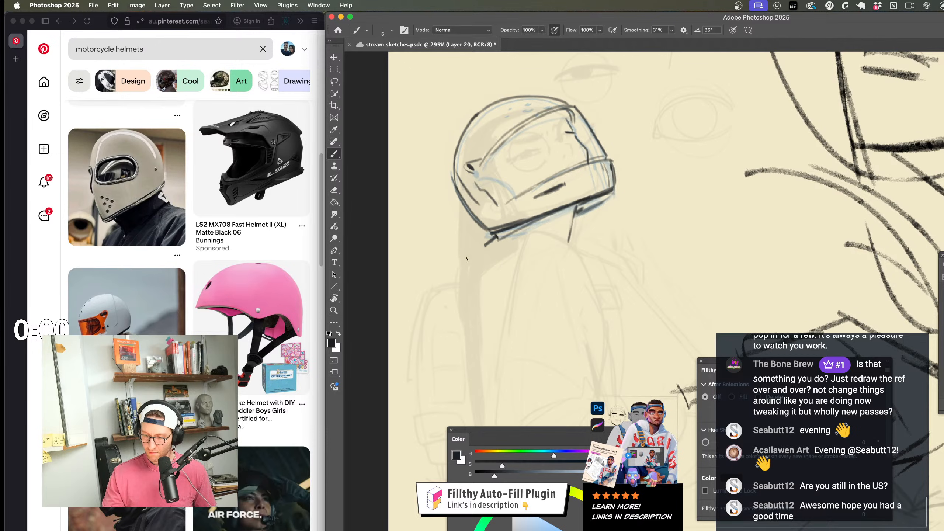
Step: Block in dark strokes beneath the helmet's back and around the neck, and draw circles around both eyes
{"action": "mouse_move", "coordinate": [485, 244]}
{"action": "left_mouse_down"}
{"action": "mouse_move", "coordinate": [445, 277]}
{"action": "mouse_move", "coordinate": [461, 278]}
{"action": "left_mouse_up"}
{"action": "mouse_move", "coordinate": [514, 227]}
{"action": "left_mouse_down"}
{"action": "mouse_move", "coordinate": [482, 256]}
{"action": "mouse_move", "coordinate": [516, 252]}
{"action": "left_mouse_up"}
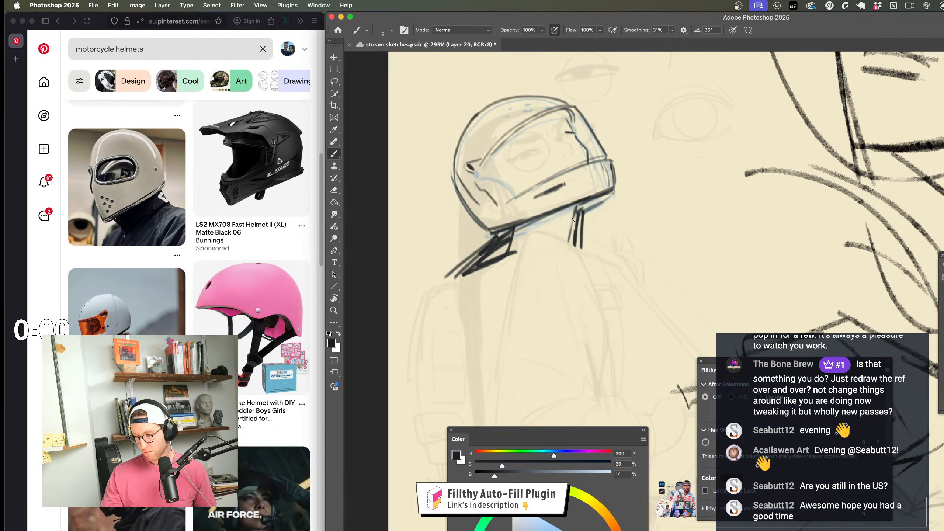
{"action": "left_click_drag", "start_coordinate": [582, 291], "coordinate": [552, 286]}
{"action": "mouse_move", "coordinate": [568, 247]}
{"action": "left_mouse_down"}
{"action": "mouse_move", "coordinate": [546, 230]}
{"action": "mouse_move", "coordinate": [590, 250]}
{"action": "left_mouse_up"}
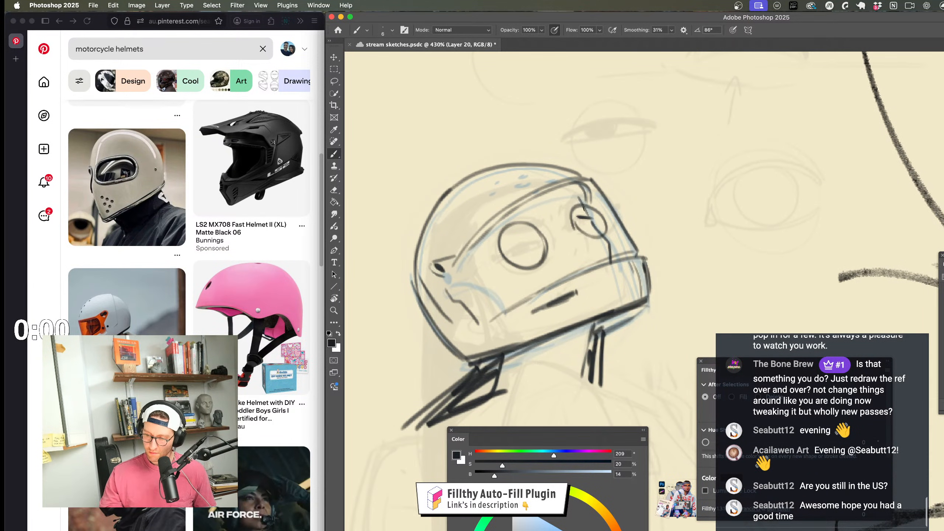
Step: Undo the circles drawn around both eyes
{"action": "left_click_drag", "start_coordinate": [598, 294], "coordinate": [598, 265]}
{"action": "key", "text": "super+z"}
{"action": "key", "text": "super+z"}
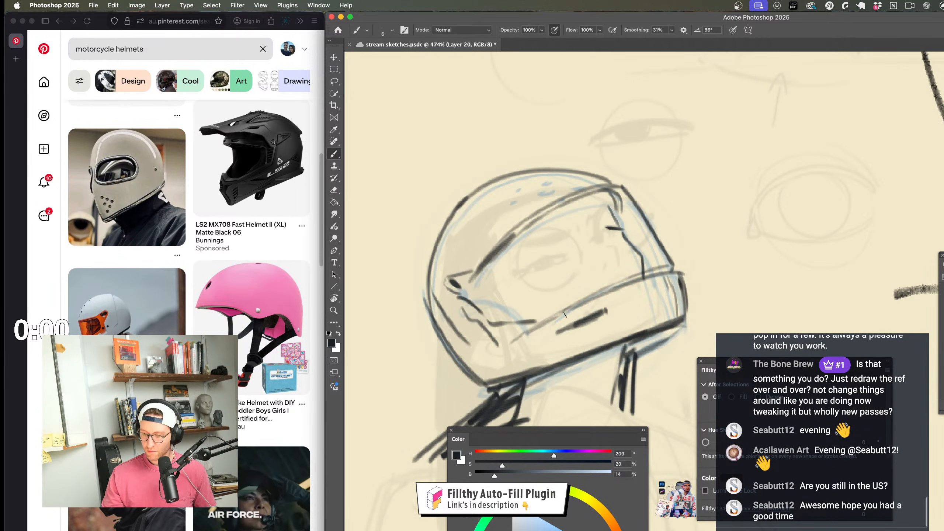
Step: Draw the jacket's shoulder and back contour lines descending from the neck below the helmet
{"action": "left_click_drag", "start_coordinate": [586, 340], "coordinate": [580, 343]}
{"action": "mouse_move", "coordinate": [577, 380]}
{"action": "left_mouse_down"}
{"action": "mouse_move", "coordinate": [565, 269]}
{"action": "mouse_move", "coordinate": [535, 272]}
{"action": "mouse_move", "coordinate": [617, 270]}
{"action": "left_mouse_up"}
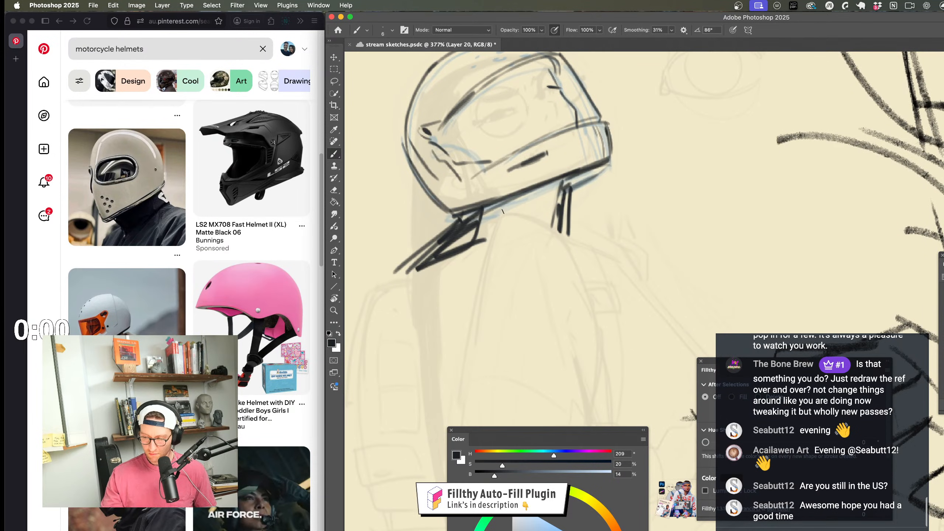
{"action": "mouse_move", "coordinate": [565, 238]}
{"action": "left_mouse_down"}
{"action": "mouse_move", "coordinate": [554, 237]}
{"action": "mouse_move", "coordinate": [579, 213]}
{"action": "left_mouse_up"}
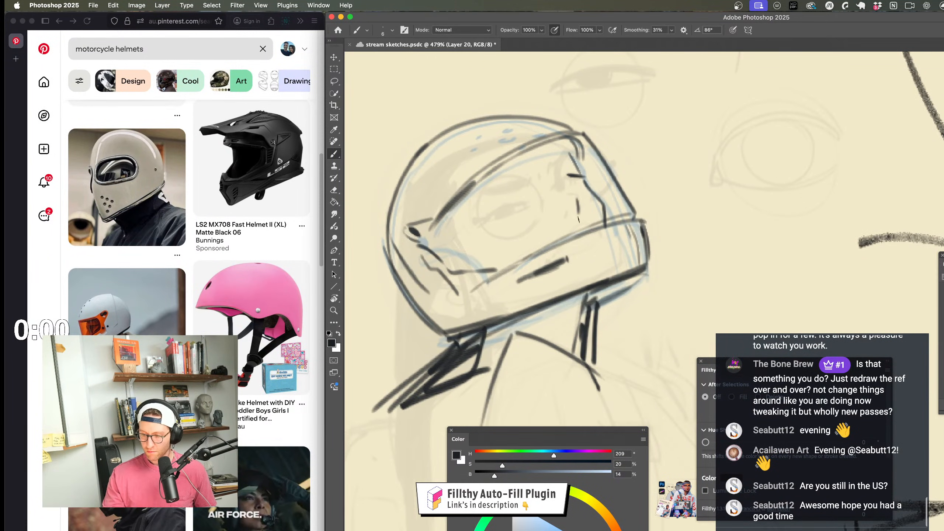
{"action": "mouse_move", "coordinate": [558, 247]}
{"action": "left_mouse_down"}
{"action": "mouse_move", "coordinate": [539, 261]}
{"action": "mouse_move", "coordinate": [627, 357]}
{"action": "mouse_move", "coordinate": [580, 327]}
{"action": "mouse_move", "coordinate": [614, 282]}
{"action": "left_mouse_up"}
{"action": "left_click_drag", "start_coordinate": [590, 222], "coordinate": [607, 245]}
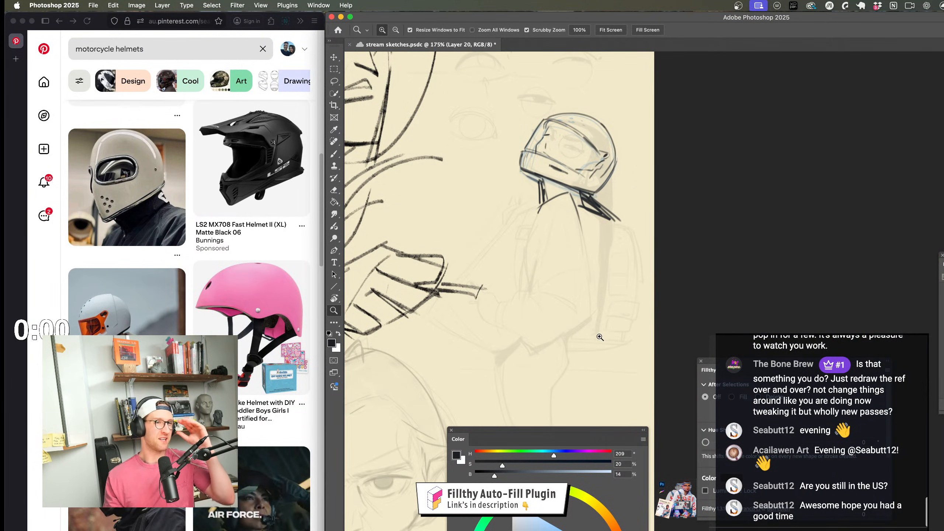
{"action": "mouse_move", "coordinate": [558, 343]}
{"action": "left_mouse_down"}
{"action": "mouse_move", "coordinate": [553, 353]}
{"action": "mouse_move", "coordinate": [545, 338]}
{"action": "left_mouse_up"}
{"action": "left_click_drag", "start_coordinate": [552, 226], "coordinate": [558, 220]}
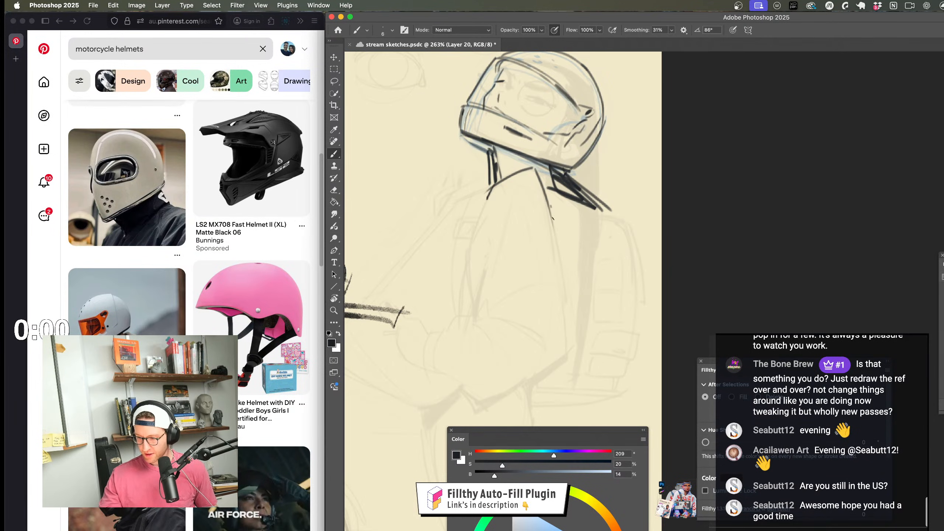
Step: Thicken the front inner edge of the helmet's face opening and draw its curved upper inner edge toward the visor pivot
{"action": "left_click_drag", "start_coordinate": [611, 392], "coordinate": [607, 355]}
{"action": "left_click_drag", "start_coordinate": [546, 159], "coordinate": [587, 163]}
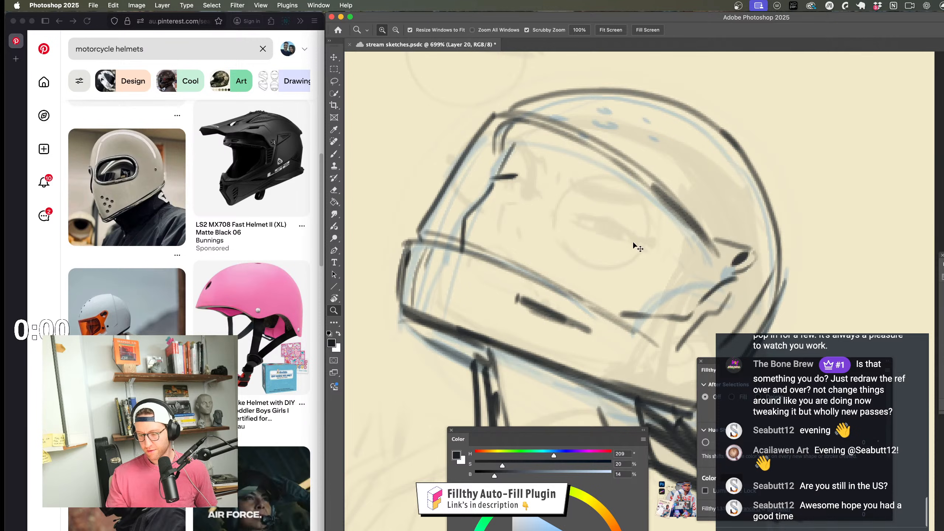
{"action": "key", "text": "e"}
{"action": "mouse_move", "coordinate": [476, 229]}
{"action": "left_mouse_down"}
{"action": "mouse_move", "coordinate": [276, 232]}
{"action": "mouse_move", "coordinate": [463, 247]}
{"action": "mouse_move", "coordinate": [483, 197]}
{"action": "left_mouse_up"}
{"action": "key", "text": "b"}
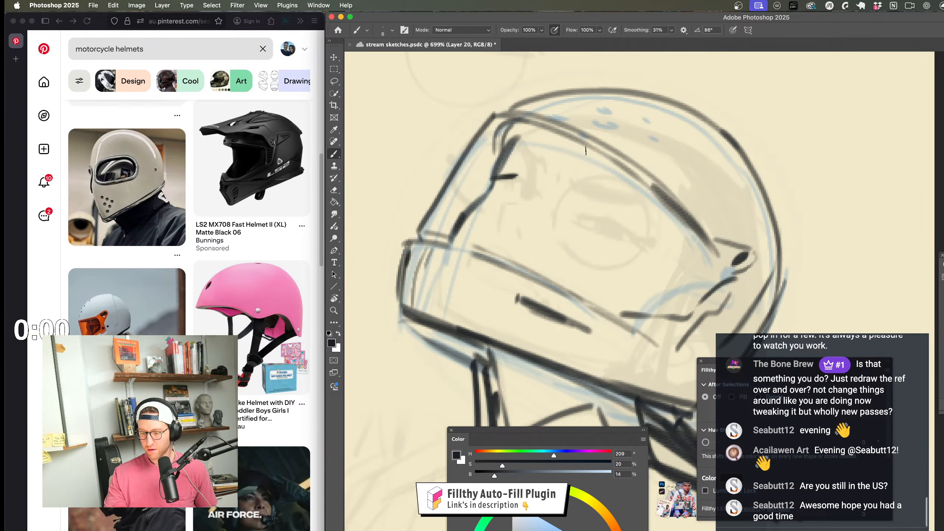
{"action": "left_click_drag", "start_coordinate": [524, 136], "coordinate": [708, 262]}
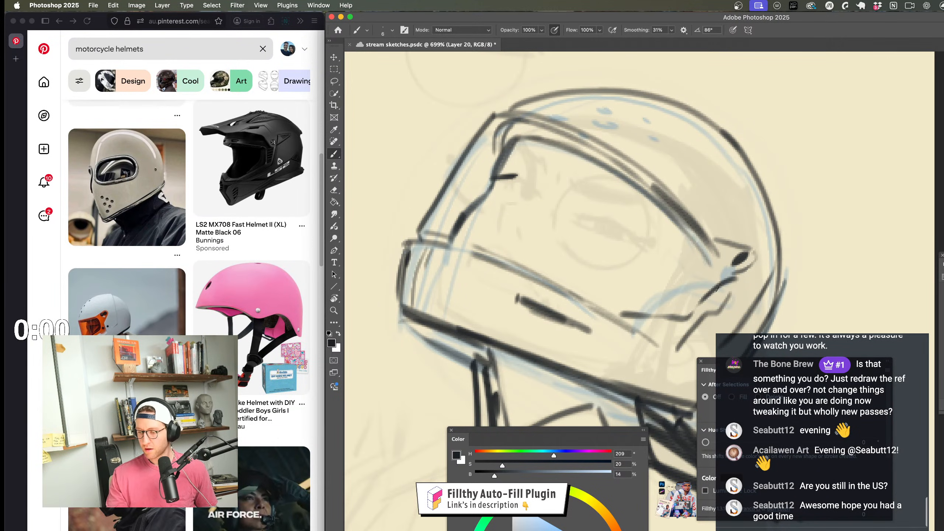
Step: Draw the near eye's slanted lid line and short marks for the nose inside the face opening
{"action": "key", "text": "z"}
{"action": "left_click_drag", "start_coordinate": [665, 304], "coordinate": [600, 291]}
{"action": "mouse_move", "coordinate": [604, 323]}
{"action": "left_mouse_down"}
{"action": "mouse_move", "coordinate": [612, 289]}
{"action": "mouse_move", "coordinate": [661, 266]}
{"action": "mouse_move", "coordinate": [707, 268]}
{"action": "left_mouse_up"}
{"action": "key", "text": "b"}
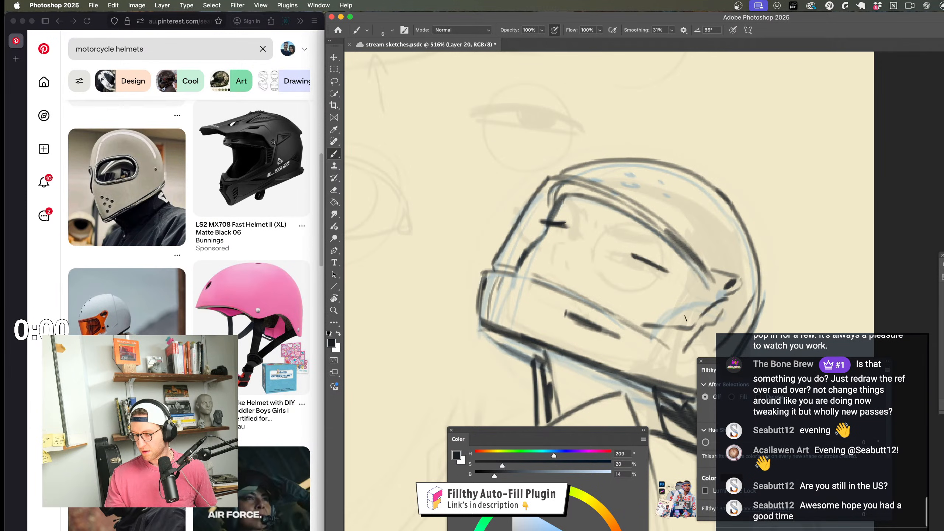
{"action": "key", "text": "z"}
{"action": "left_click_drag", "start_coordinate": [657, 327], "coordinate": [613, 327]}
{"action": "left_click_drag", "start_coordinate": [676, 390], "coordinate": [599, 320]}
{"action": "left_click_drag", "start_coordinate": [555, 246], "coordinate": [599, 265]}
{"action": "key", "text": "b"}
{"action": "left_click_drag", "start_coordinate": [540, 228], "coordinate": [540, 234]}
{"action": "left_click_drag", "start_coordinate": [548, 245], "coordinate": [549, 249]}
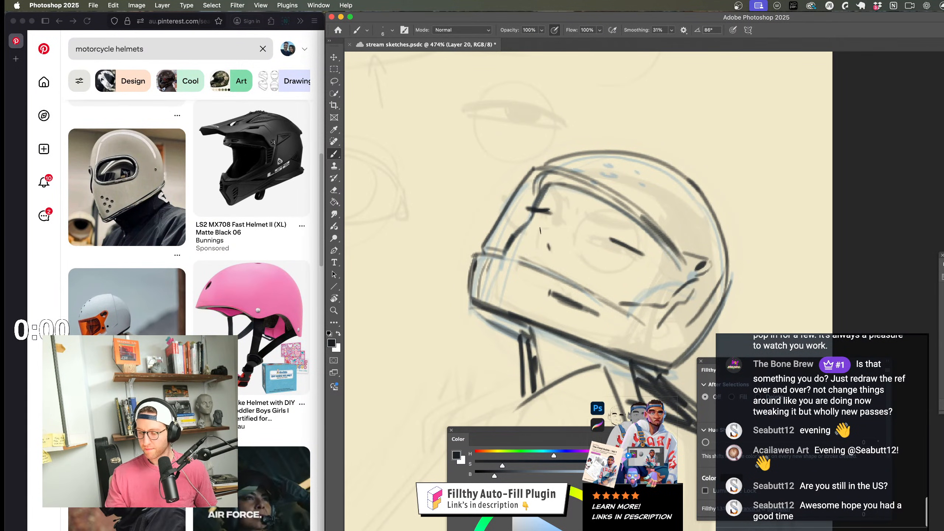
Step: Darken the near eye's iris under the lid line and mark in the far eye
{"action": "key", "text": "z"}
{"action": "left_click_drag", "start_coordinate": [610, 327], "coordinate": [582, 320]}
{"action": "mouse_move", "coordinate": [582, 320]}
{"action": "left_mouse_down"}
{"action": "mouse_move", "coordinate": [565, 298]}
{"action": "mouse_move", "coordinate": [613, 298]}
{"action": "left_mouse_up"}
{"action": "key", "text": "b"}
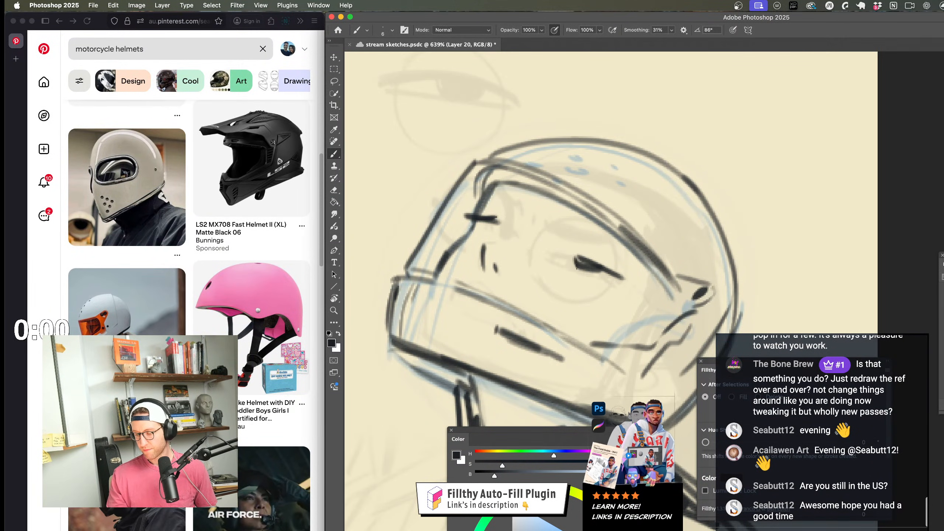
{"action": "left_click_drag", "start_coordinate": [565, 256], "coordinate": [578, 253]}
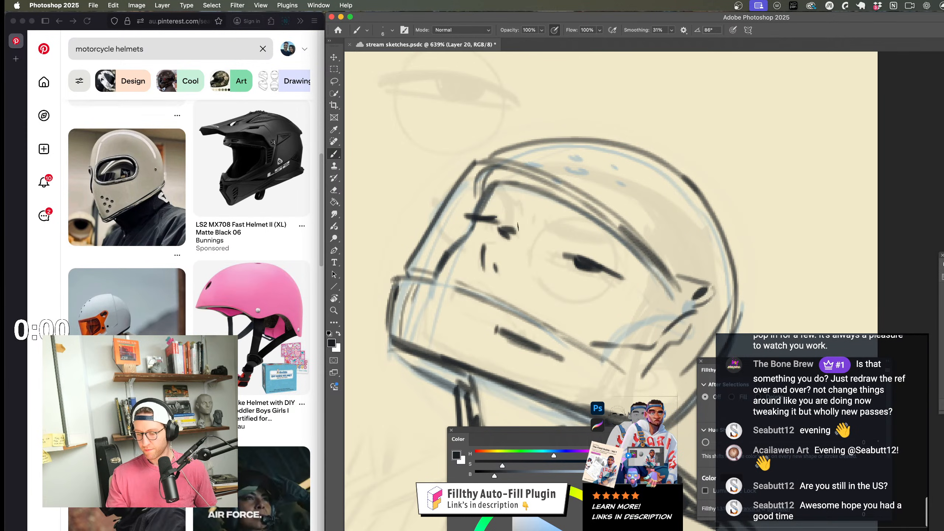
Step: Add dark brow marks above the far eye and between the eyes
{"action": "left_click_drag", "start_coordinate": [516, 228], "coordinate": [508, 193]}
{"action": "mouse_move", "coordinate": [548, 335]}
{"action": "left_mouse_down", "text": "super"}
{"action": "mouse_move", "coordinate": [520, 335]}
{"action": "mouse_move", "coordinate": [535, 281]}
{"action": "left_mouse_up", "text": "super"}
{"action": "mouse_move", "coordinate": [584, 323]}
{"action": "left_mouse_down", "text": "super"}
{"action": "mouse_move", "coordinate": [561, 325]}
{"action": "mouse_move", "coordinate": [524, 277]}
{"action": "left_mouse_up", "text": "super"}
{"action": "left_click_drag", "start_coordinate": [515, 223], "coordinate": [563, 225], "text": "super"}
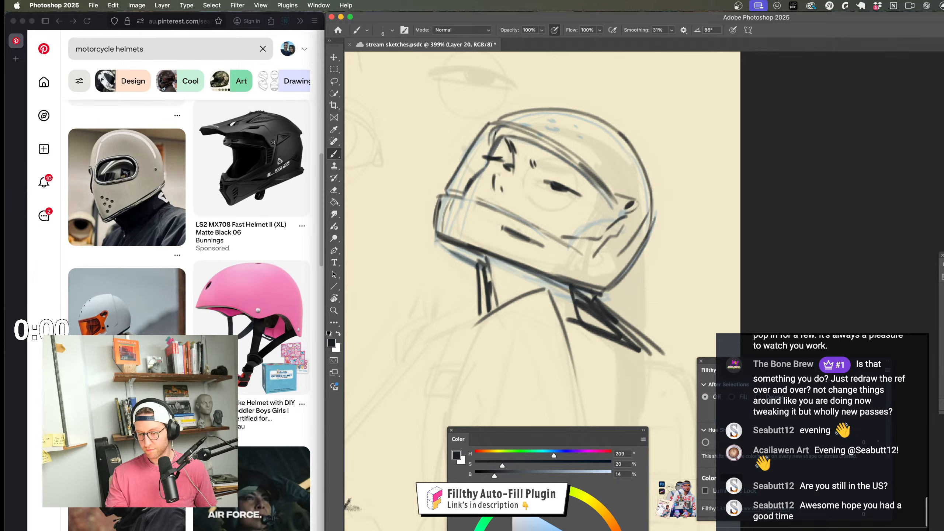
{"action": "left_click_drag", "start_coordinate": [495, 132], "coordinate": [504, 140]}
Step: Draw the jacket's front edge, the strap buckle on the chest and long fold lines along the sleeve
{"action": "left_click_drag", "start_coordinate": [539, 286], "coordinate": [510, 290], "text": "super"}
{"action": "left_click_drag", "start_coordinate": [551, 316], "coordinate": [530, 266]}
{"action": "mouse_move", "coordinate": [529, 260]}
{"action": "left_mouse_down", "text": "super"}
{"action": "mouse_move", "coordinate": [539, 258]}
{"action": "mouse_move", "coordinate": [511, 260]}
{"action": "left_mouse_up", "text": "super"}
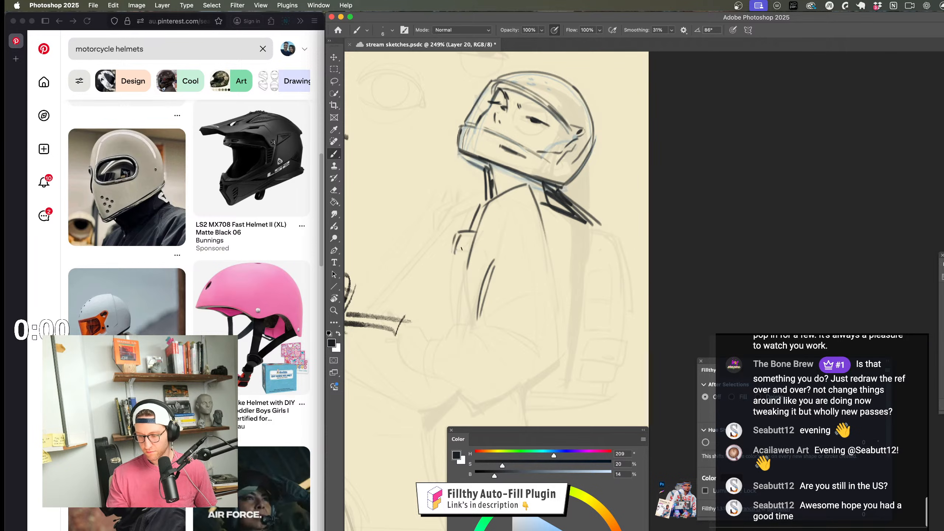
{"action": "left_click_drag", "start_coordinate": [517, 264], "coordinate": [489, 266], "text": "super"}
{"action": "key", "text": "super+shift+h"}
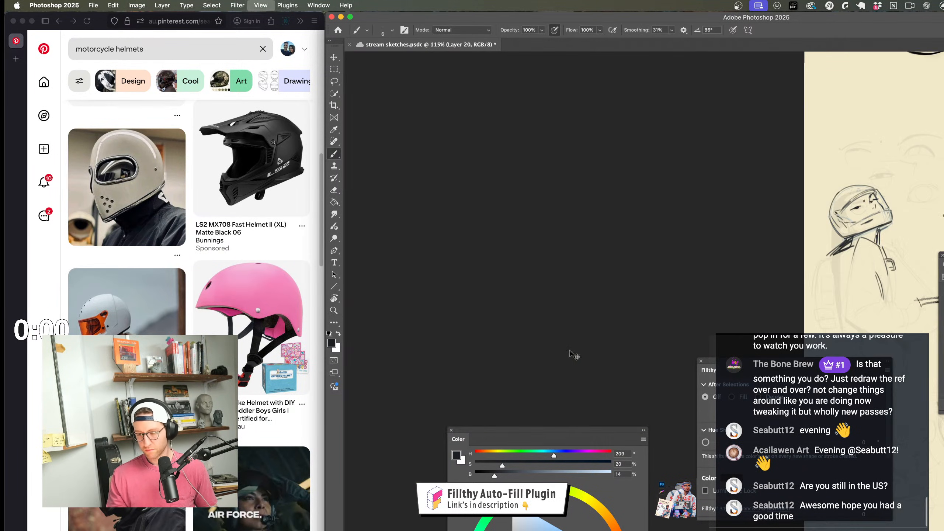
{"action": "left_click_drag", "start_coordinate": [607, 335], "coordinate": [597, 333], "text": "super"}
{"action": "left_click_drag", "start_coordinate": [511, 322], "coordinate": [462, 287]}
{"action": "left_click_drag", "start_coordinate": [836, 236], "coordinate": [590, 189]}
{"action": "left_click_drag", "start_coordinate": [510, 141], "coordinate": [548, 146], "text": "super"}
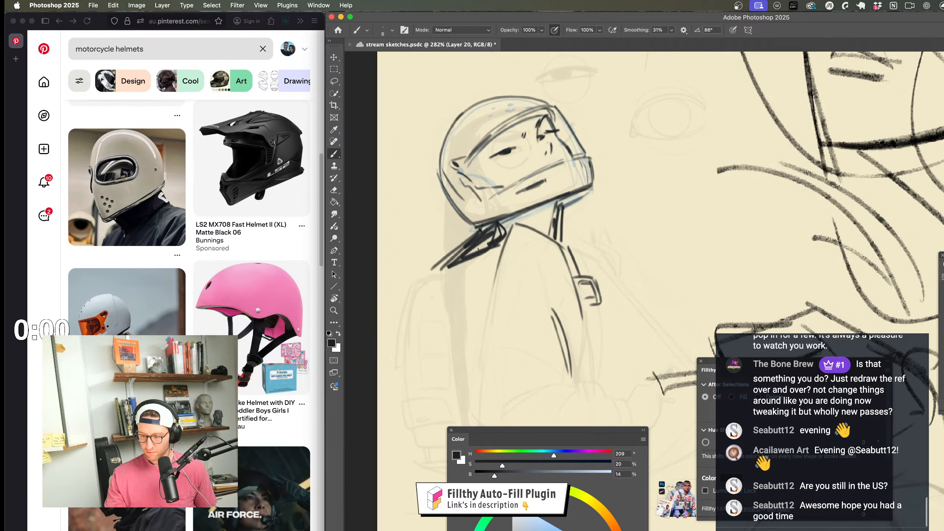
Step: Enlarge the brush and fill in the dark shadow between the collar and the helmet's lower back edge
{"action": "left_click_drag", "start_coordinate": [498, 231], "coordinate": [502, 224], "text": "ctrl+alt"}
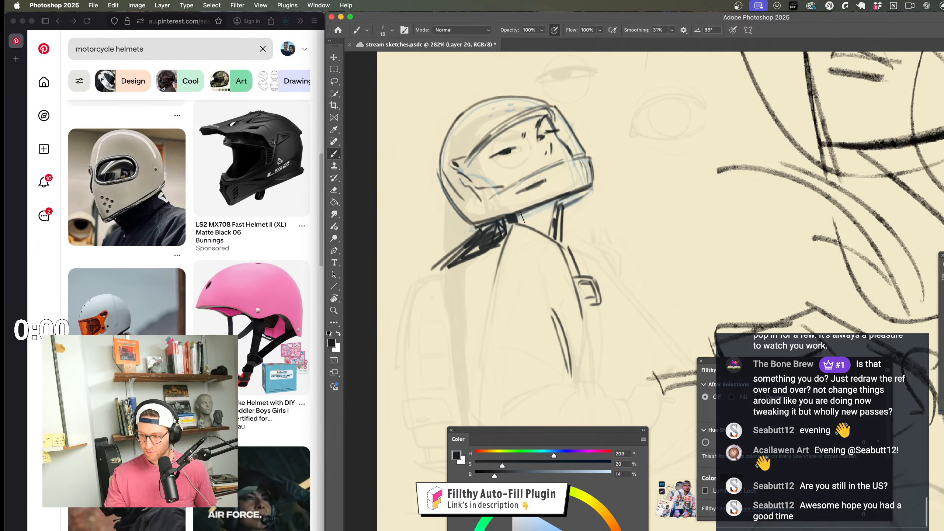
{"action": "scroll", "coordinate": [498, 249], "scroll_direction": "down", "scroll_amount": 5}
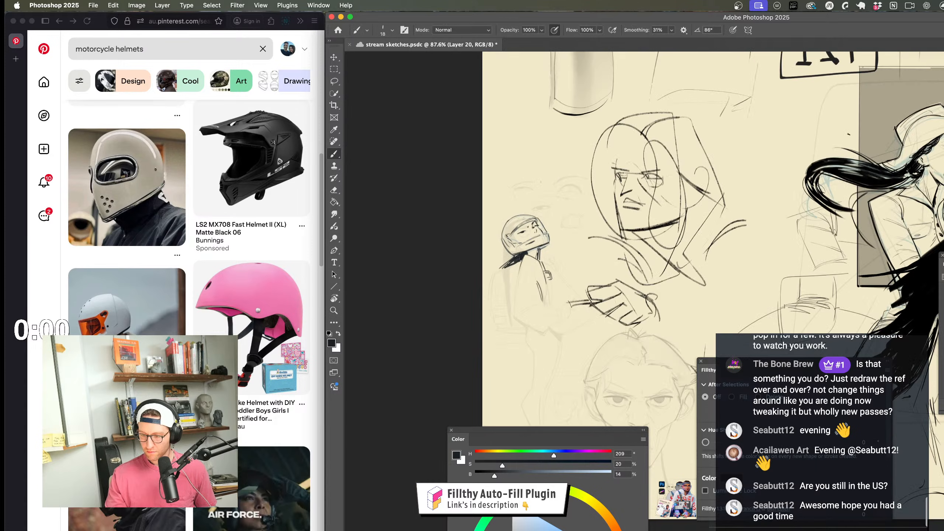
{"action": "scroll", "coordinate": [532, 236], "scroll_direction": "up", "scroll_amount": 5}
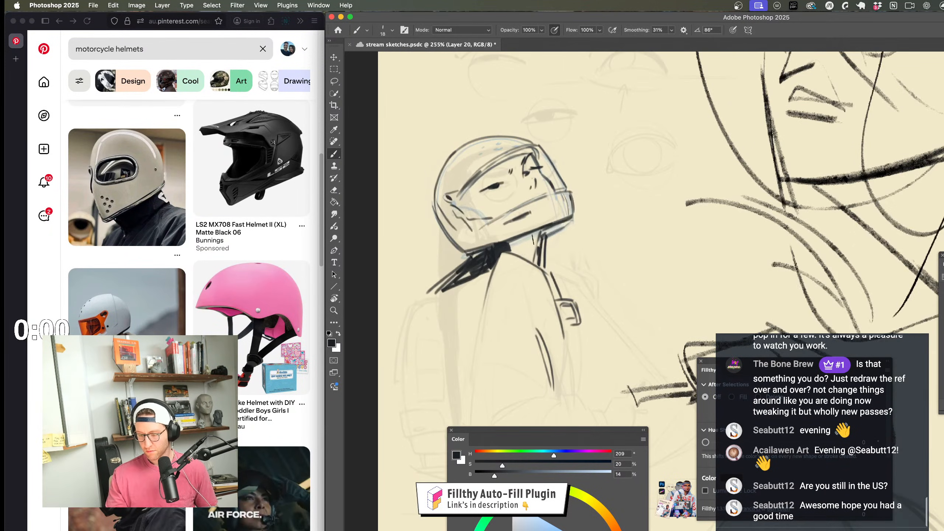
{"action": "left_click_drag", "start_coordinate": [546, 232], "coordinate": [540, 231], "text": "ctrl+alt"}
{"action": "scroll", "coordinate": [562, 222], "scroll_direction": "down", "scroll_amount": 5}
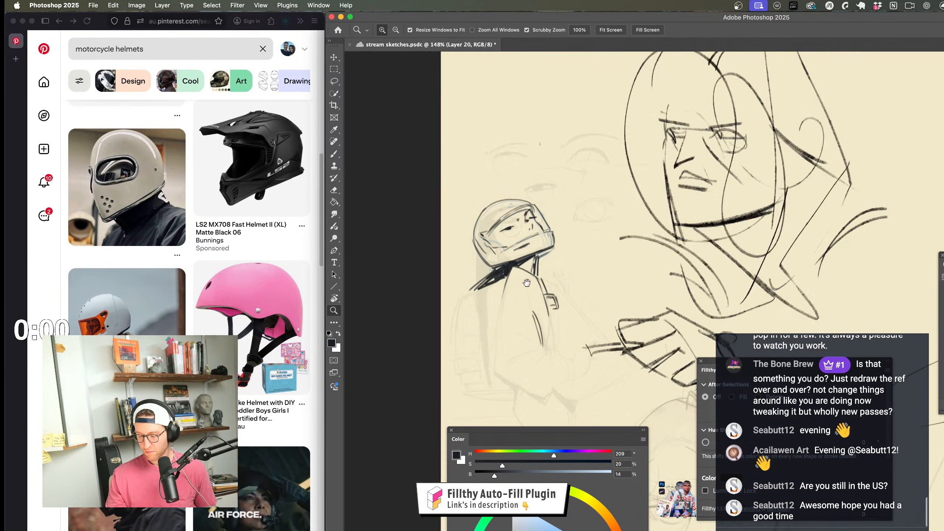
Step: Draw thick, long vertical lines down the back edge of the jacket from the collar to the elbow
{"action": "left_click_drag", "start_coordinate": [566, 211], "coordinate": [527, 163]}
{"action": "left_click_drag", "start_coordinate": [458, 140], "coordinate": [459, 307]}
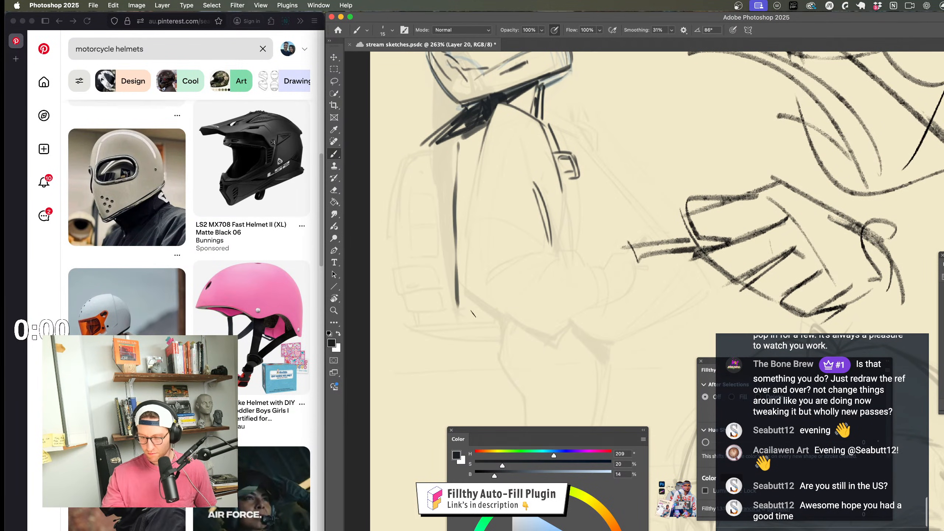
{"action": "left_click_drag", "start_coordinate": [479, 143], "coordinate": [459, 309]}
{"action": "left_click_drag", "start_coordinate": [498, 342], "coordinate": [469, 343]}
{"action": "mouse_move", "coordinate": [546, 350]}
{"action": "left_mouse_down"}
{"action": "mouse_move", "coordinate": [525, 329]}
{"action": "mouse_move", "coordinate": [561, 348]}
{"action": "left_mouse_up"}
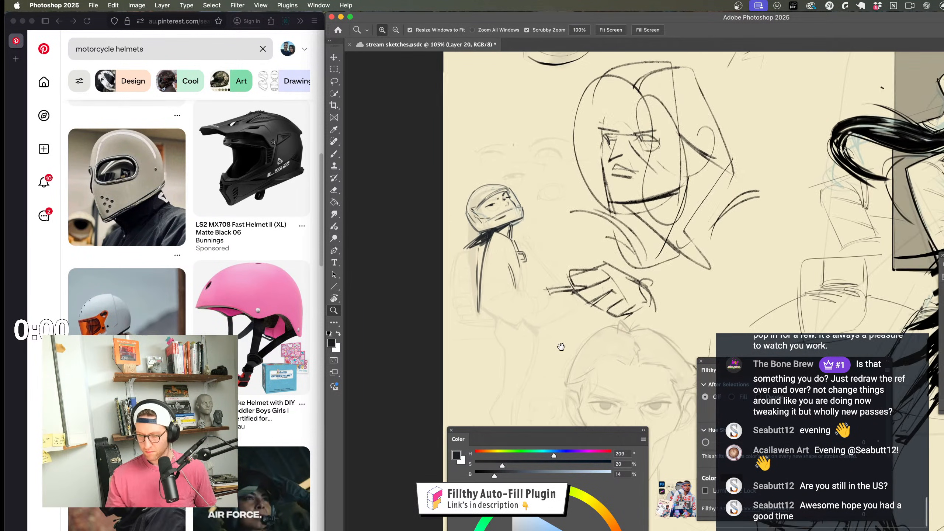
{"action": "mouse_move", "coordinate": [580, 392]}
{"action": "left_mouse_down"}
{"action": "mouse_move", "coordinate": [570, 291]}
{"action": "mouse_move", "coordinate": [552, 282]}
{"action": "mouse_move", "coordinate": [557, 366]}
{"action": "left_mouse_up"}
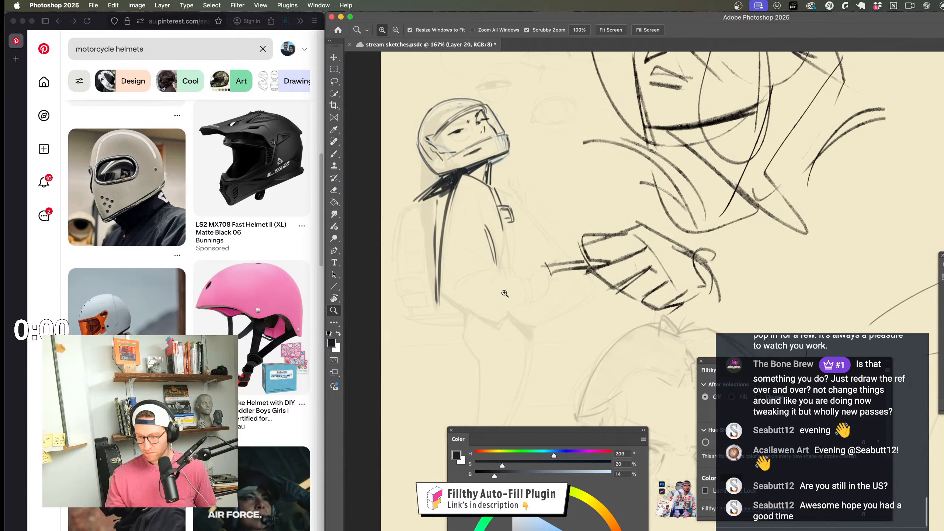
{"action": "mouse_move", "coordinate": [505, 294]}
{"action": "left_mouse_down"}
{"action": "mouse_move", "coordinate": [518, 299]}
{"action": "mouse_move", "coordinate": [514, 320]}
{"action": "left_mouse_up"}
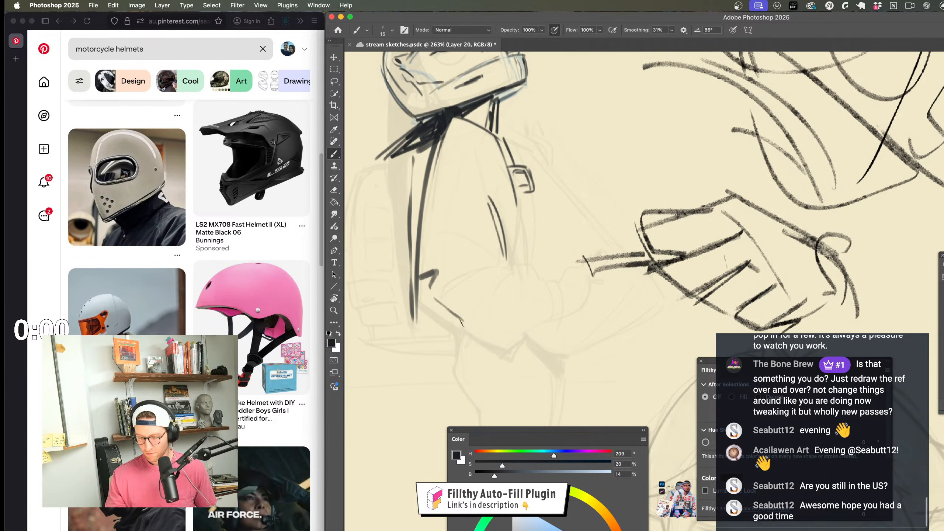
Step: Undo the last sleeve strokes, reduce the brush size, and draw the elbow contour and folds of the lower sleeve
{"action": "key", "text": "super+z"}
{"action": "key", "text": "super+z"}
{"action": "key", "text": "bracketleft"}
{"action": "key", "text": "bracketleft"}
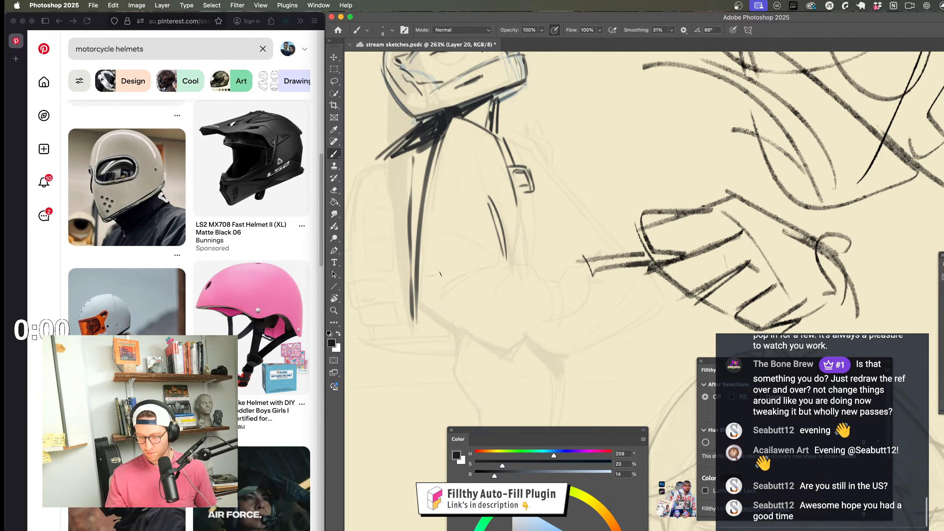
{"action": "mouse_move", "coordinate": [419, 303]}
{"action": "left_mouse_down"}
{"action": "mouse_move", "coordinate": [450, 327]}
{"action": "mouse_move", "coordinate": [427, 323]}
{"action": "mouse_move", "coordinate": [500, 315]}
{"action": "left_mouse_up"}
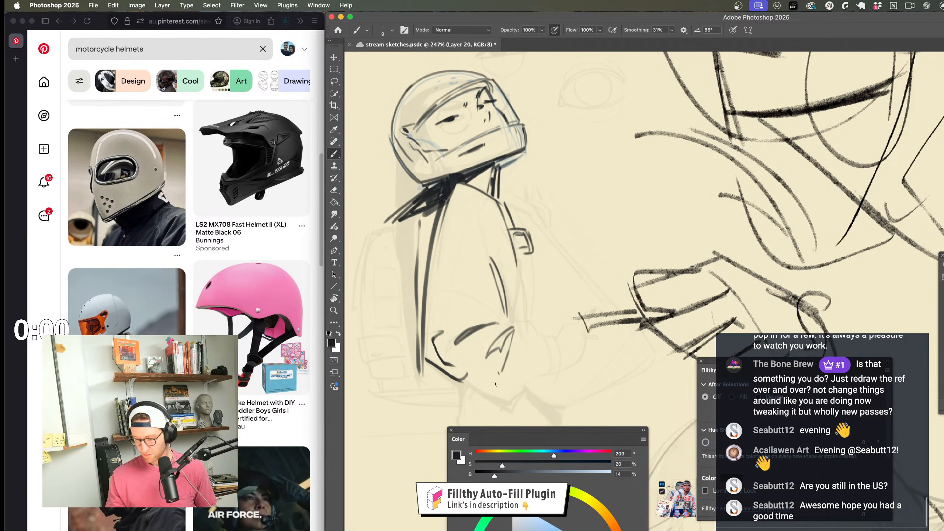
Step: Remove the arc under the near eye and draw round glasses frames around both eyes
{"action": "key", "text": "z"}
{"action": "left_click_drag", "start_coordinate": [515, 325], "coordinate": [504, 308]}
{"action": "left_click_drag", "start_coordinate": [613, 311], "coordinate": [573, 337]}
{"action": "left_click_drag", "start_coordinate": [633, 209], "coordinate": [576, 242]}
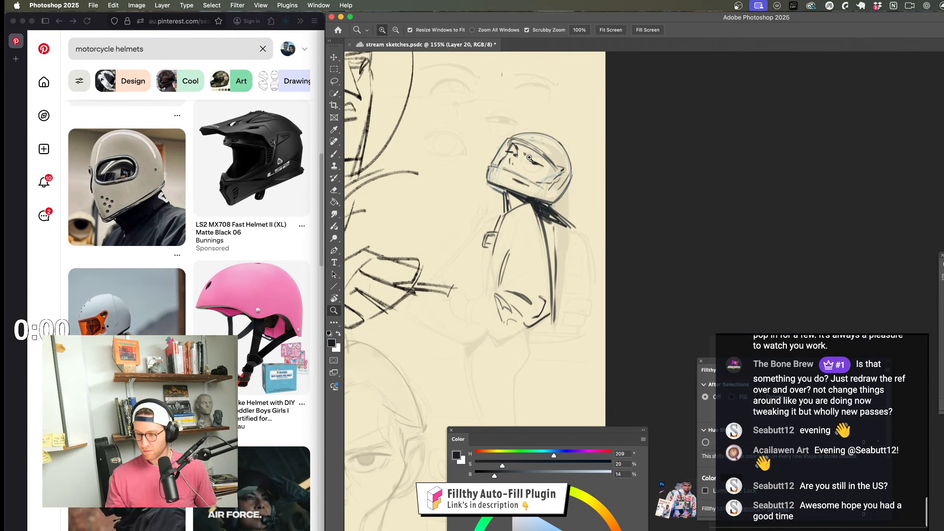
{"action": "mouse_move", "coordinate": [531, 158]}
{"action": "left_mouse_down"}
{"action": "mouse_move", "coordinate": [588, 176]}
{"action": "mouse_move", "coordinate": [522, 235]}
{"action": "left_mouse_up"}
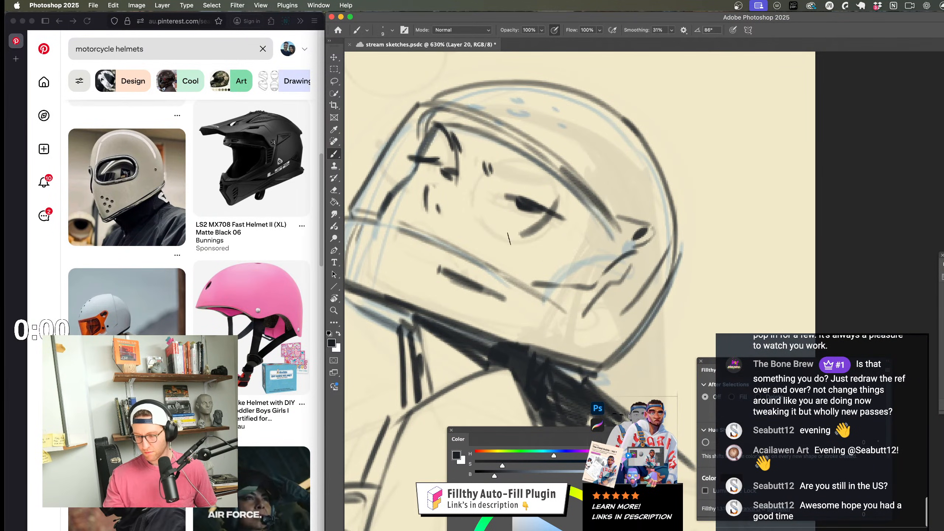
{"action": "key", "text": "super+z"}
{"action": "left_click_drag", "start_coordinate": [524, 161], "coordinate": [484, 230]}
{"action": "key", "text": "z"}
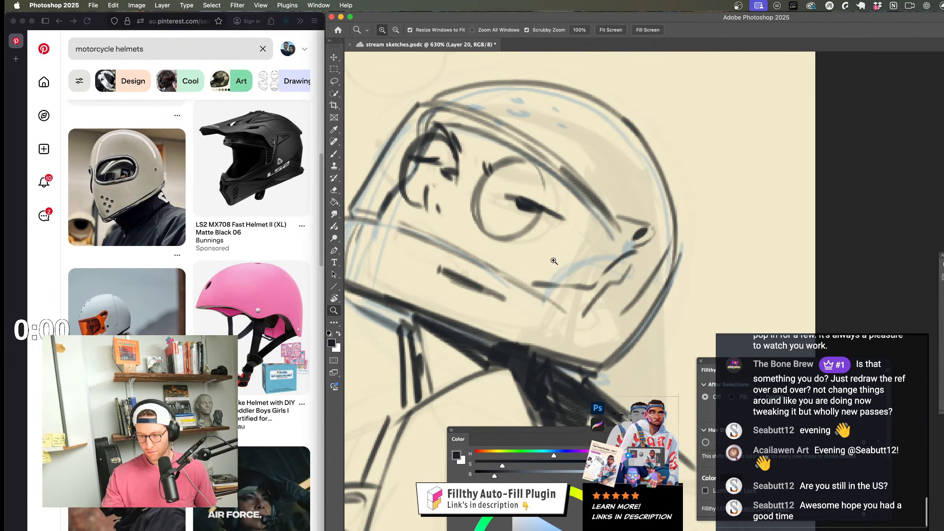
Step: Block in a solid dark shape beside the cheek at the rear of the helmet's face opening
{"action": "scroll", "coordinate": [569, 295], "scroll_direction": "down", "scroll_amount": 5}
{"action": "scroll", "coordinate": [569, 295], "scroll_direction": "up", "scroll_amount": 4}
{"action": "key", "text": "b"}
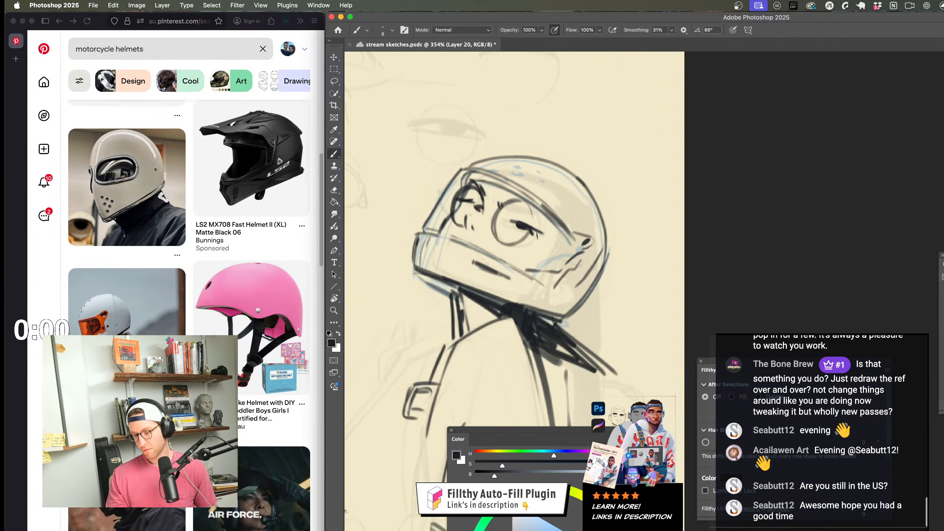
{"action": "left_click_drag", "start_coordinate": [560, 235], "coordinate": [532, 267]}
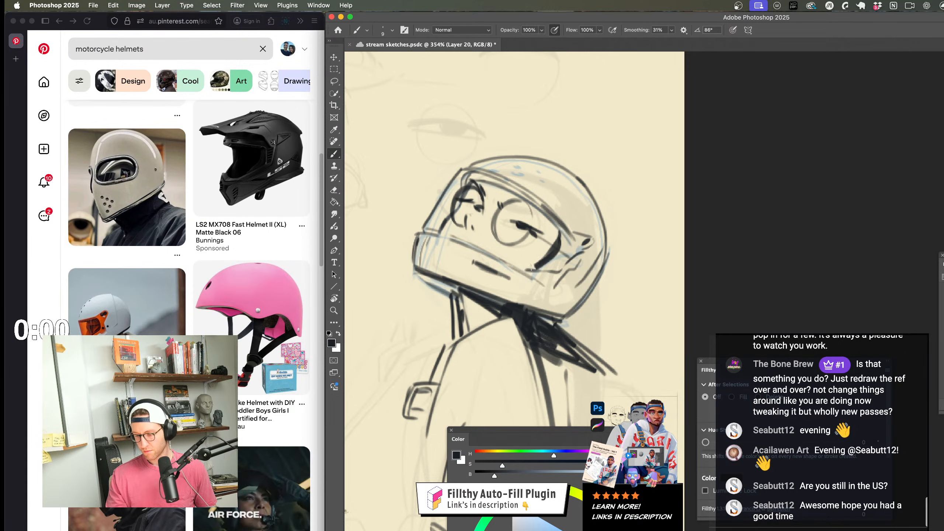
{"action": "key", "text": "z"}
{"action": "scroll", "coordinate": [558, 268], "scroll_direction": "down", "scroll_amount": 5}
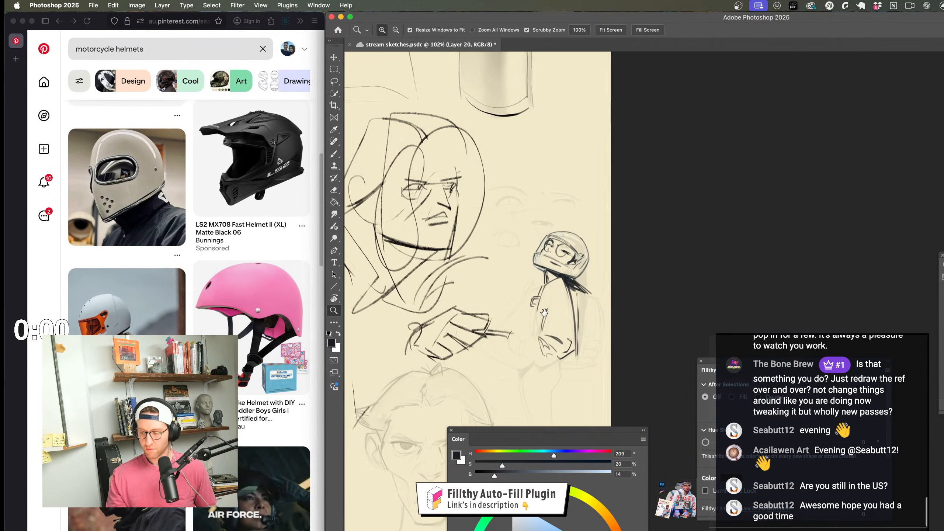
{"action": "scroll", "coordinate": [514, 215], "scroll_direction": "up", "scroll_amount": 5}
{"action": "key", "text": "b"}
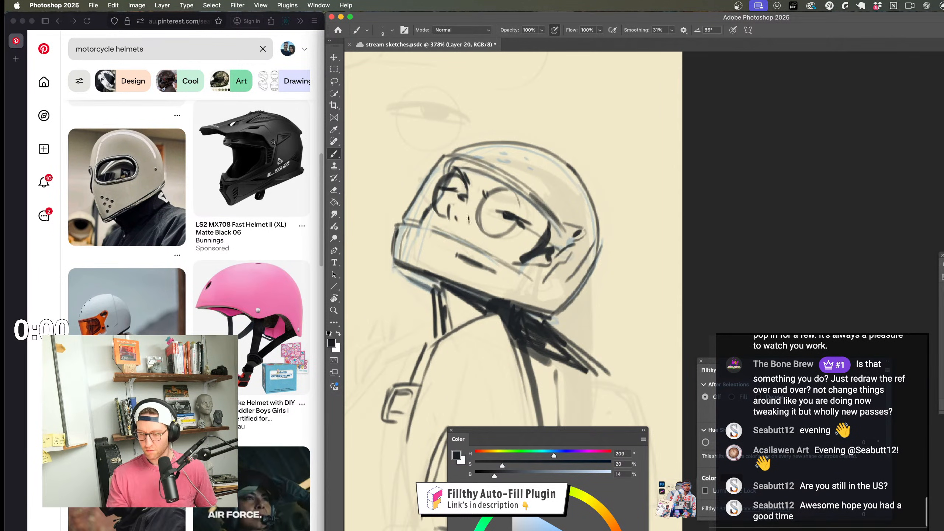
{"action": "key", "text": "z"}
{"action": "scroll", "coordinate": [483, 223], "scroll_direction": "down", "scroll_amount": 3}
{"action": "scroll", "coordinate": [512, 277], "scroll_direction": "up", "scroll_amount": 4}
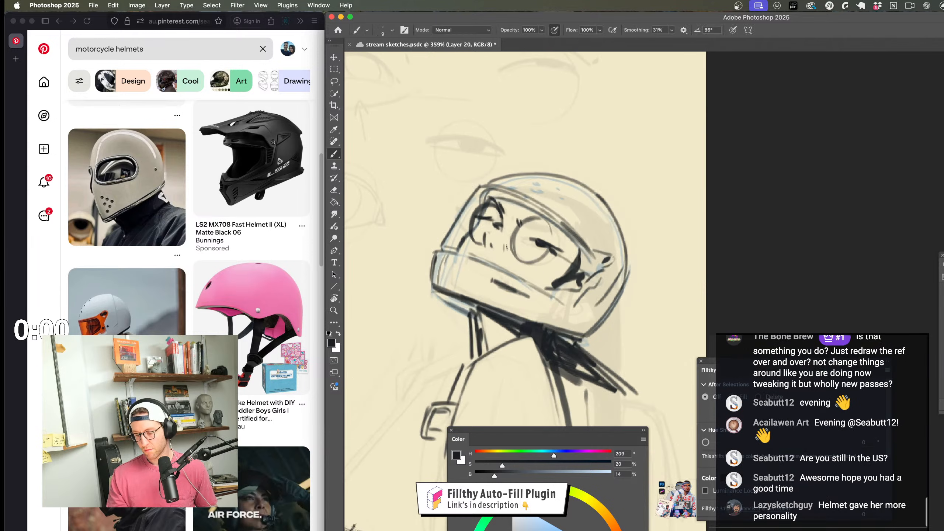
{"action": "left_click_drag", "start_coordinate": [510, 286], "coordinate": [505, 287]}
{"action": "left_click_drag", "start_coordinate": [585, 332], "coordinate": [549, 256]}
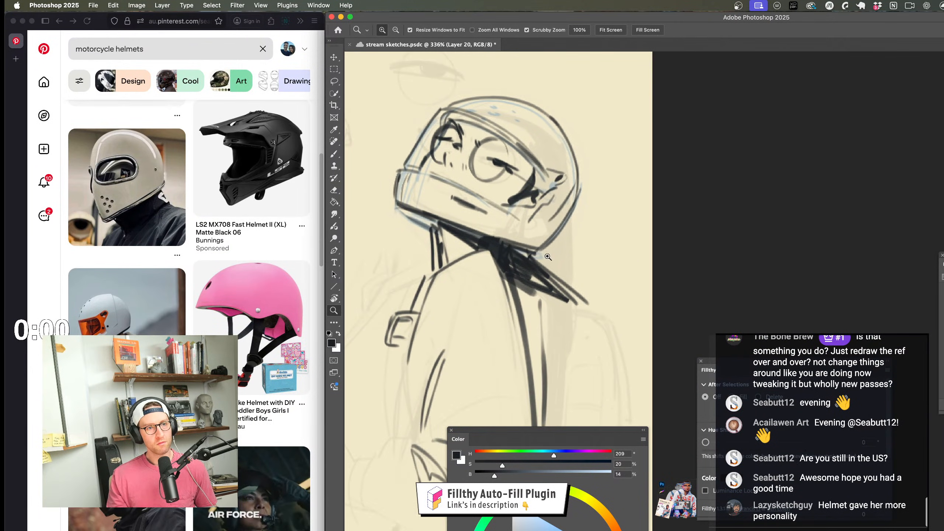
Step: Draw a dark slanted eyebrow above the near eye, over the top of the round glasses frame
{"action": "left_click_drag", "start_coordinate": [548, 333], "coordinate": [530, 313]}
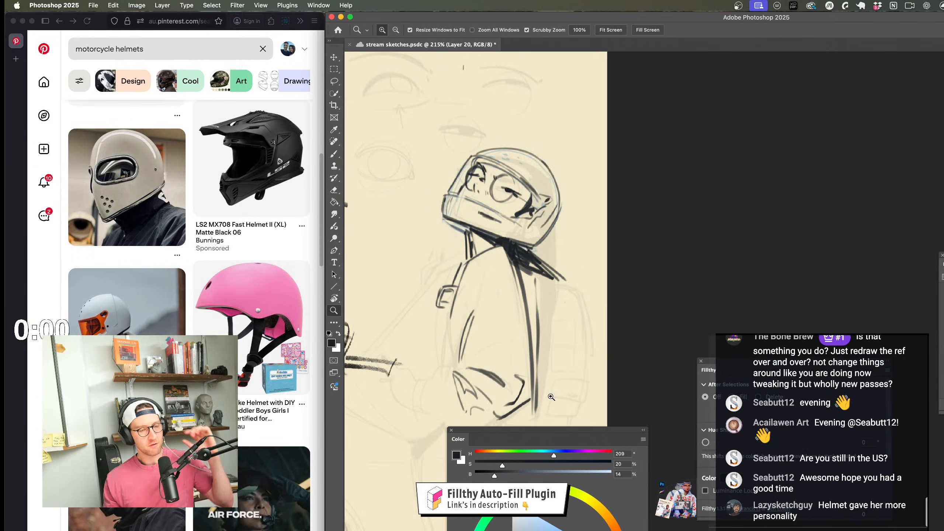
{"action": "mouse_move", "coordinate": [547, 365]}
{"action": "left_mouse_down"}
{"action": "mouse_move", "coordinate": [539, 365]}
{"action": "mouse_move", "coordinate": [536, 309]}
{"action": "mouse_move", "coordinate": [508, 341]}
{"action": "left_mouse_up"}
{"action": "left_click_drag", "start_coordinate": [483, 125], "coordinate": [542, 125]}
{"action": "key", "text": "b"}
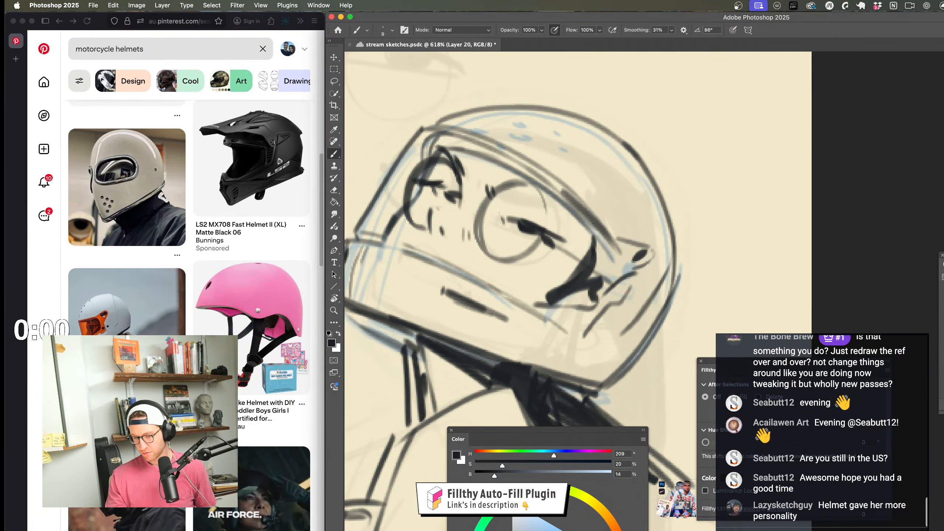
{"action": "scroll", "coordinate": [558, 319], "scroll_direction": "down", "scroll_amount": 5}
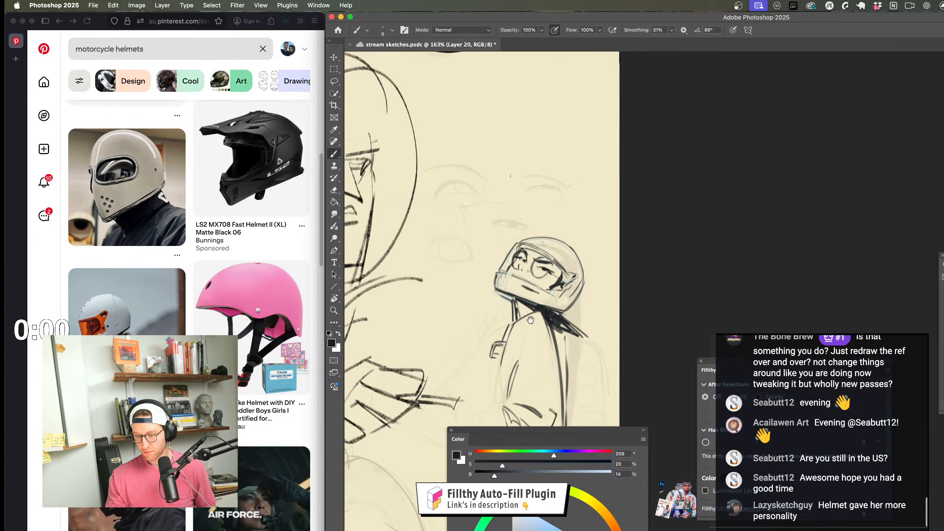
Step: Thicken the helmet's outer contour over the crown and down its rear edge to the neck
{"action": "left_click_drag", "start_coordinate": [572, 418], "coordinate": [550, 265]}
{"action": "scroll", "coordinate": [531, 223], "scroll_direction": "up", "scroll_amount": 3}
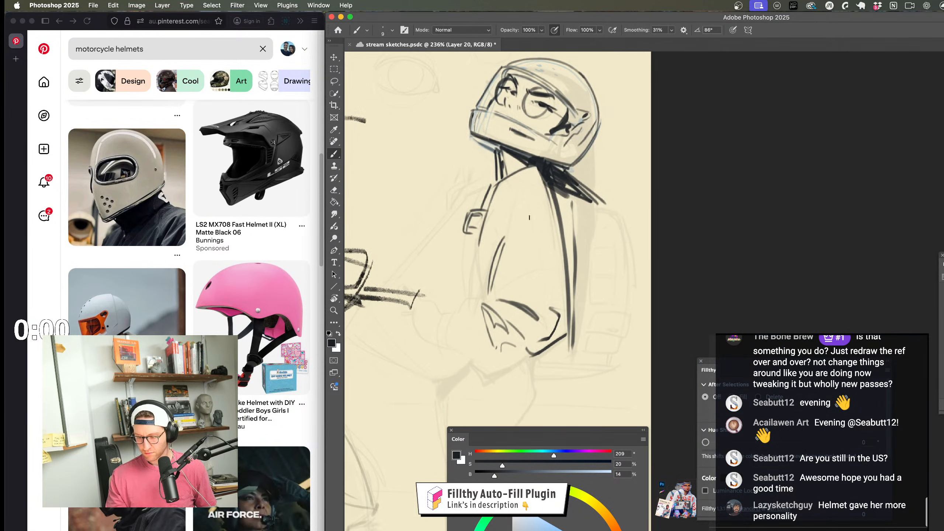
{"action": "scroll", "coordinate": [520, 223], "scroll_direction": "down", "scroll_amount": 2}
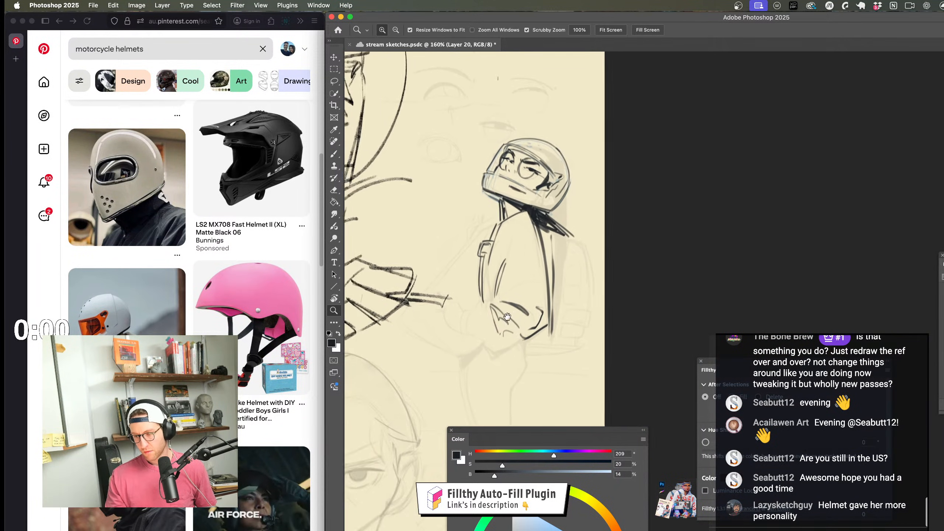
{"action": "scroll", "coordinate": [520, 223], "scroll_direction": "up", "scroll_amount": 5}
{"action": "mouse_move", "coordinate": [455, 168]}
{"action": "left_mouse_down"}
{"action": "mouse_move", "coordinate": [492, 154]}
{"action": "mouse_move", "coordinate": [542, 158]}
{"action": "mouse_move", "coordinate": [582, 184]}
{"action": "mouse_move", "coordinate": [605, 221]}
{"action": "left_mouse_up"}
{"action": "left_click_drag", "start_coordinate": [596, 300], "coordinate": [574, 330]}
{"action": "left_click_drag", "start_coordinate": [611, 262], "coordinate": [572, 340]}
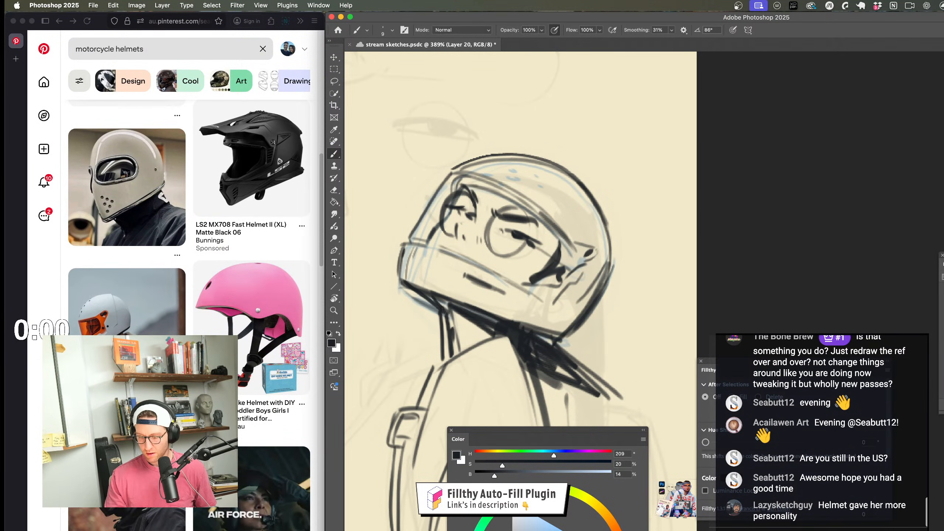
Step: Draw the backpack's sloping top edge and its curved outer edge behind the jacket
{"action": "scroll", "coordinate": [580, 259], "scroll_direction": "down", "scroll_amount": 6}
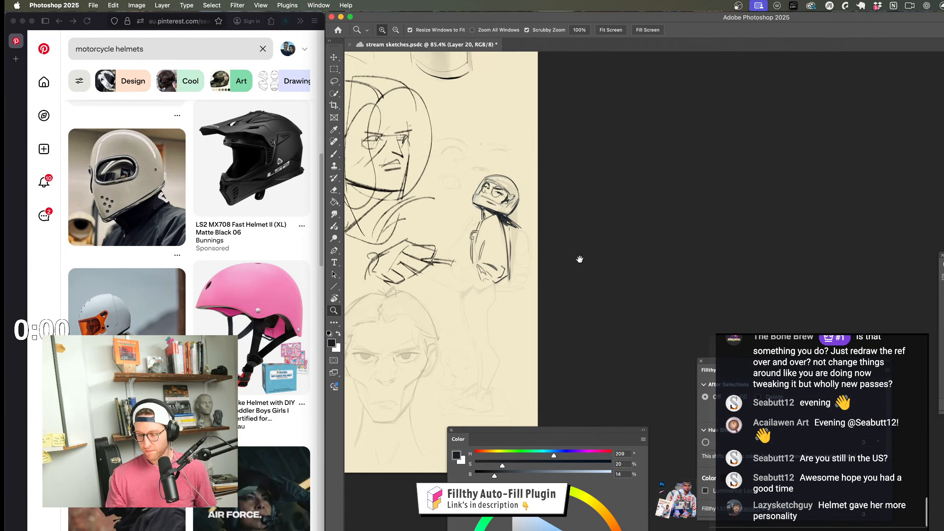
{"action": "scroll", "coordinate": [522, 234], "scroll_direction": "up", "scroll_amount": 4}
{"action": "key", "text": "b"}
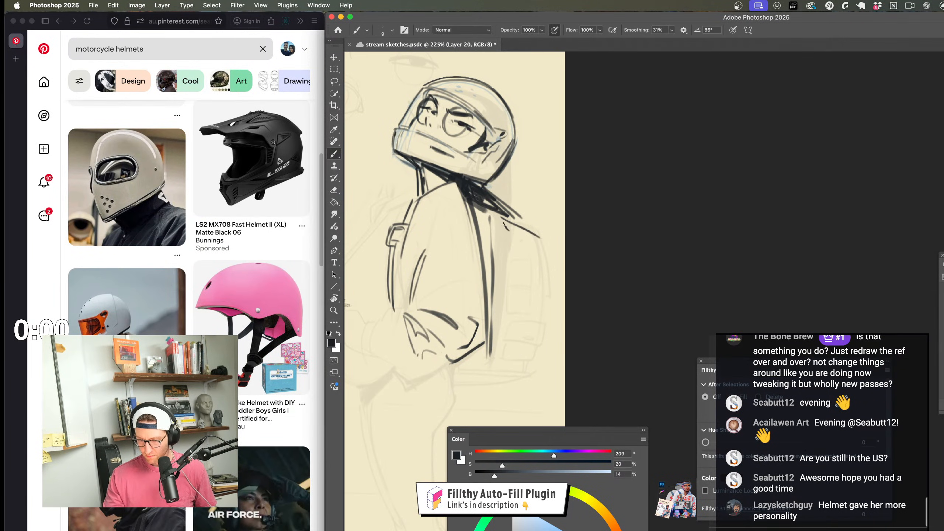
{"action": "left_click_drag", "start_coordinate": [546, 270], "coordinate": [552, 313]}
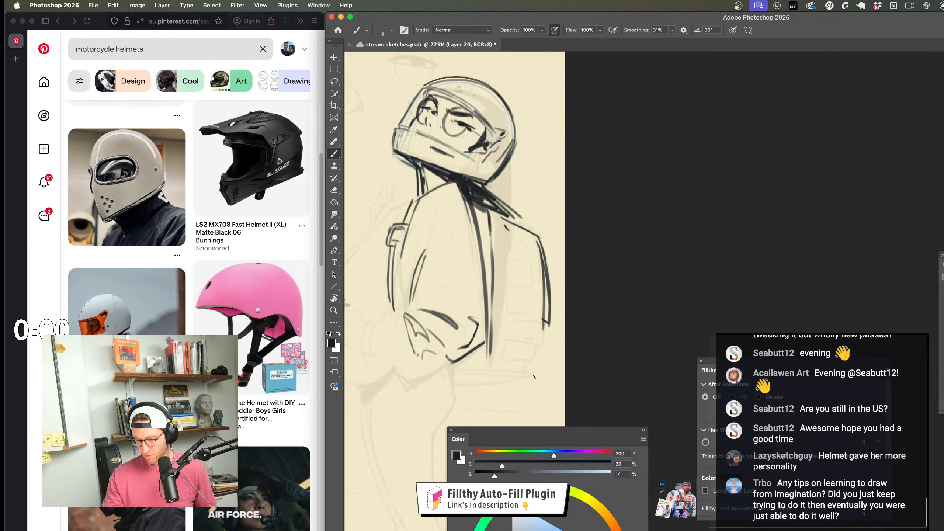
{"action": "key", "text": "z"}
{"action": "scroll", "coordinate": [528, 354], "scroll_direction": "down", "scroll_amount": 3}
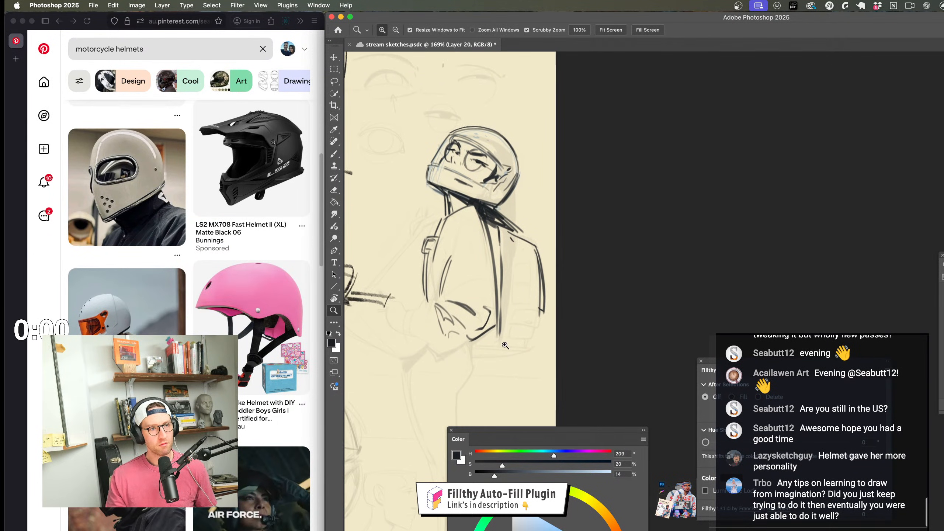
Step: Flip the canvas view horizontally and frame the helmeted figure's arm
{"action": "scroll", "coordinate": [507, 350], "scroll_direction": "down", "scroll_amount": 3}
{"action": "scroll", "coordinate": [509, 360], "scroll_direction": "left", "scroll_amount": 5}
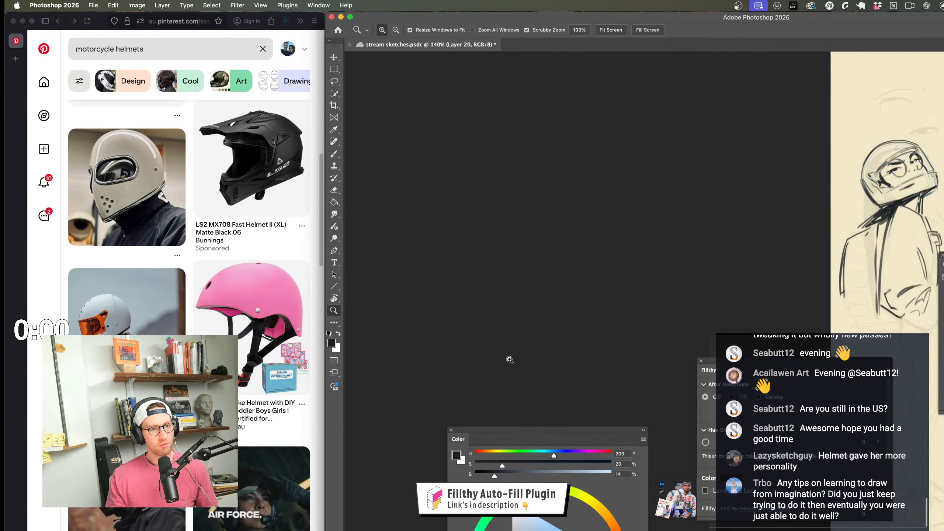
{"action": "scroll", "coordinate": [468, 305], "scroll_direction": "down", "scroll_amount": 2}
{"action": "scroll", "coordinate": [468, 306], "scroll_direction": "right", "scroll_amount": 10}
{"action": "left_click_drag", "start_coordinate": [593, 348], "coordinate": [559, 366]}
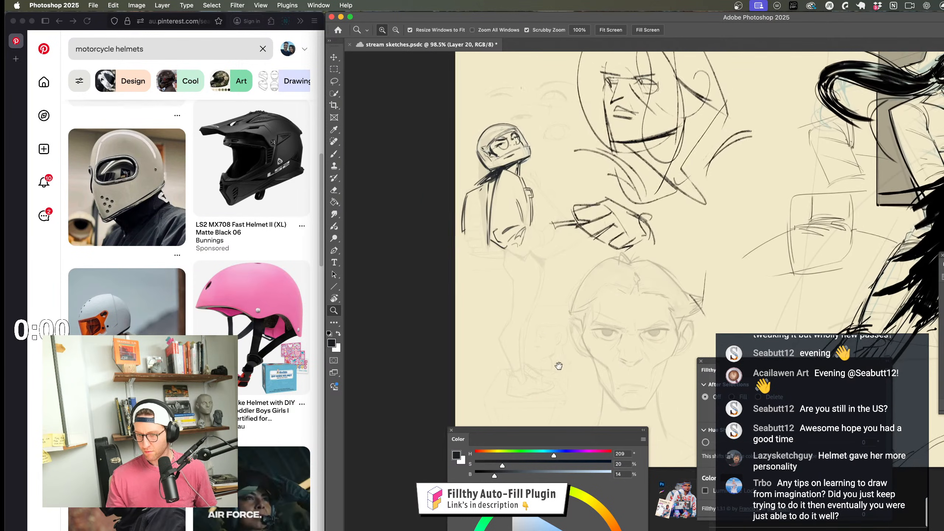
{"action": "scroll", "coordinate": [524, 220], "scroll_direction": "up", "scroll_amount": 5}
Step: Add short zigzag folds below the chest strap and start the top edge of the forearm sleeve
{"action": "key", "text": "b"}
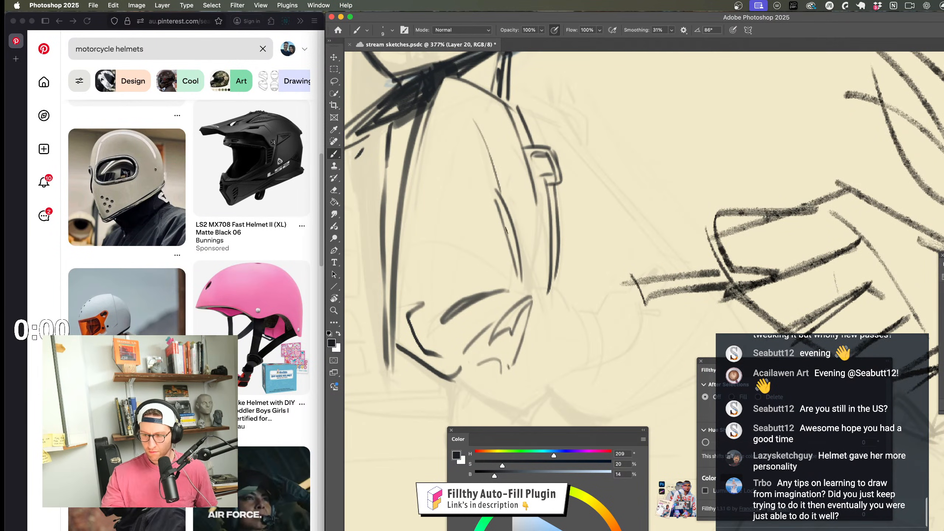
{"action": "key", "text": "z"}
{"action": "scroll", "coordinate": [512, 246], "scroll_direction": "down", "scroll_amount": 5}
{"action": "scroll", "coordinate": [520, 261], "scroll_direction": "down", "scroll_amount": 2}
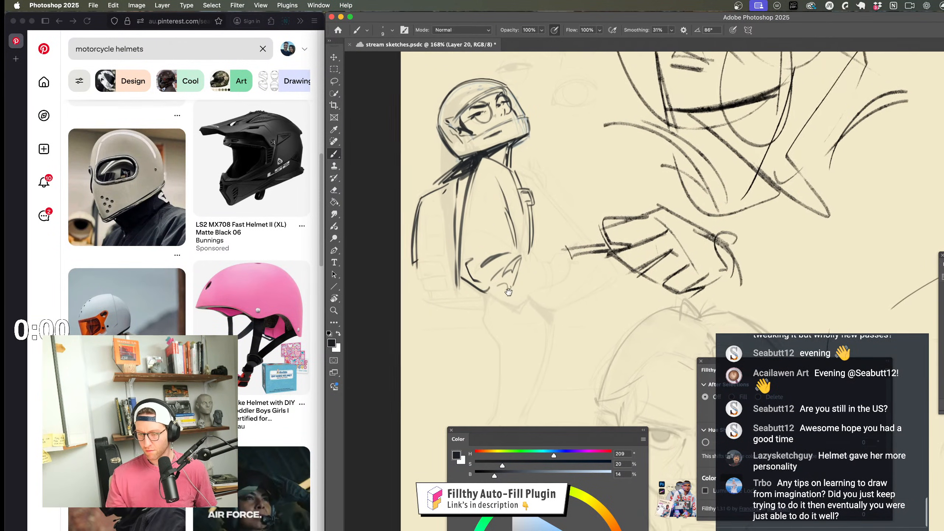
{"action": "scroll", "coordinate": [522, 267], "scroll_direction": "up", "scroll_amount": 4}
{"action": "key", "text": "b"}
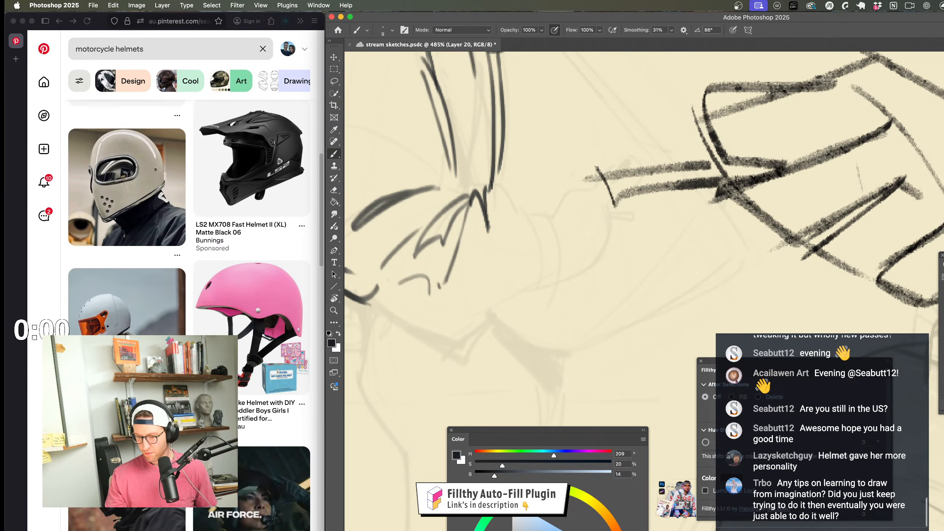
{"action": "scroll", "coordinate": [543, 290], "scroll_direction": "up", "scroll_amount": 3}
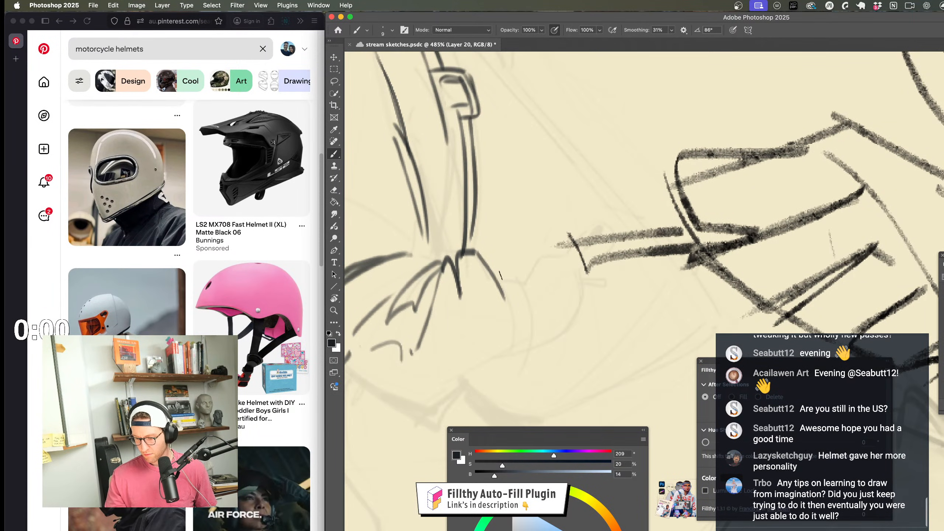
Step: Draw the forearm, the ribbed wrist band and the gripping hand with a finer brush, closing the sleeve's lower contour
{"action": "mouse_move", "coordinate": [503, 285]}
{"action": "left_mouse_down"}
{"action": "mouse_move", "coordinate": [540, 286]}
{"action": "mouse_move", "coordinate": [524, 340]}
{"action": "left_mouse_up"}
{"action": "scroll", "coordinate": [542, 261], "scroll_direction": "up", "scroll_amount": 3}
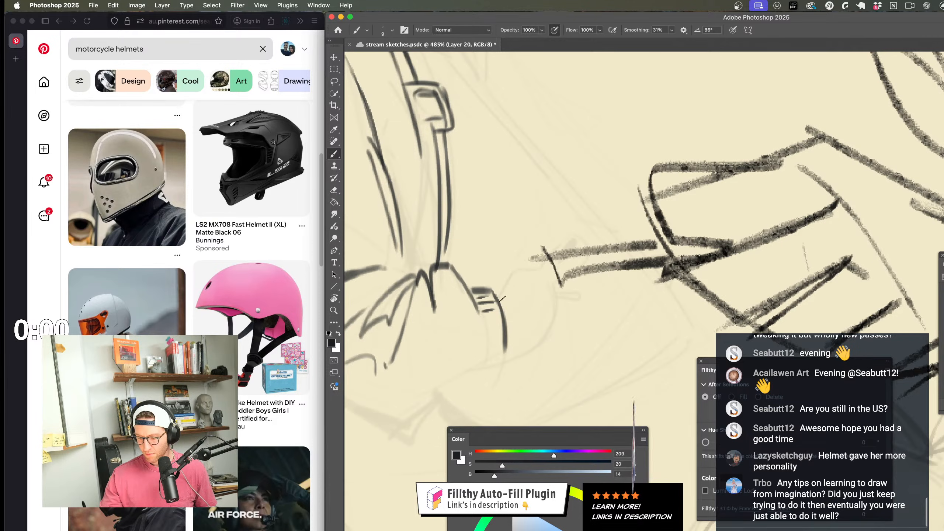
{"action": "mouse_move", "coordinate": [532, 278]}
{"action": "left_mouse_down"}
{"action": "mouse_move", "coordinate": [566, 235]}
{"action": "mouse_move", "coordinate": [590, 242]}
{"action": "mouse_move", "coordinate": [592, 256]}
{"action": "left_mouse_up"}
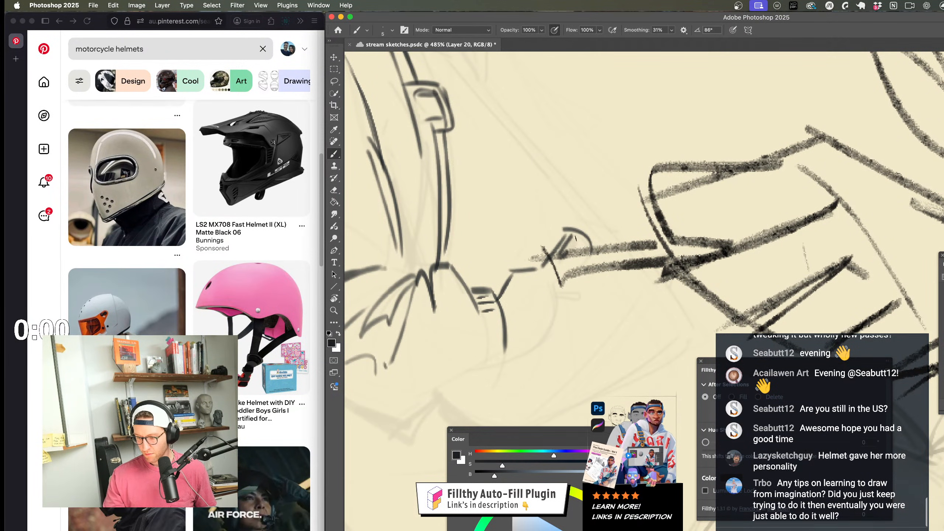
{"action": "scroll", "coordinate": [577, 284], "scroll_direction": "down", "scroll_amount": 5}
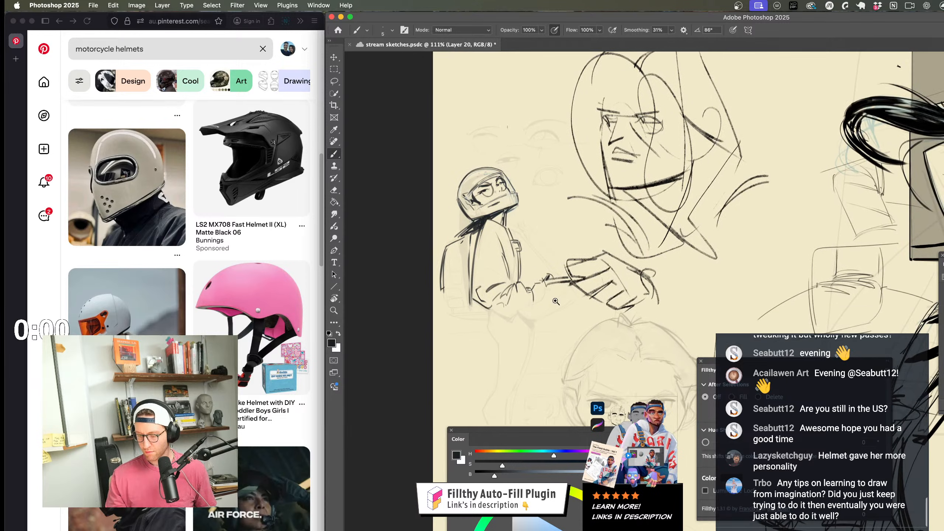
{"action": "scroll", "coordinate": [595, 260], "scroll_direction": "up", "scroll_amount": 4}
{"action": "left_click_drag", "start_coordinate": [575, 276], "coordinate": [536, 335]}
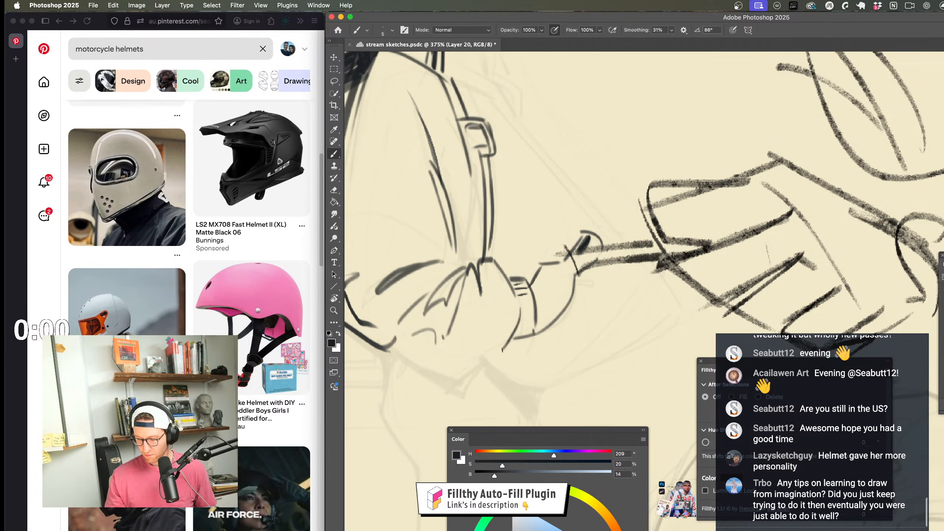
{"action": "scroll", "coordinate": [454, 387], "scroll_direction": "down", "scroll_amount": 5}
{"action": "scroll", "coordinate": [511, 242], "scroll_direction": "up", "scroll_amount": 5}
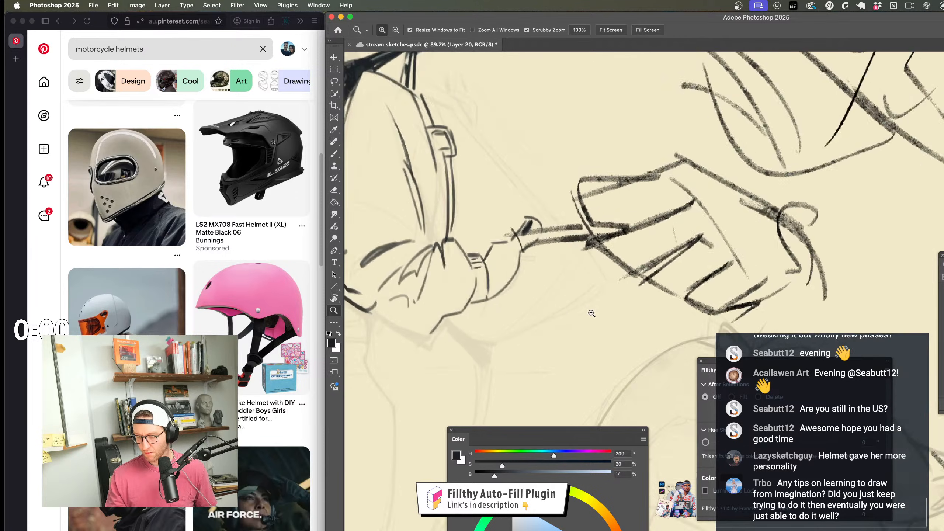
{"action": "left_click_drag", "start_coordinate": [423, 117], "coordinate": [515, 245]}
{"action": "key", "text": "cmd+z"}
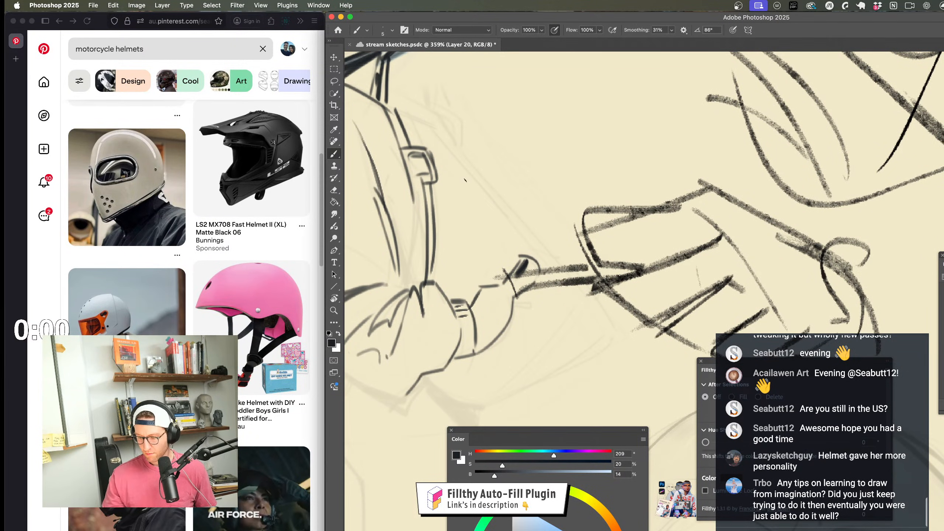
{"action": "mouse_move", "coordinate": [430, 125]}
{"action": "left_mouse_down"}
{"action": "mouse_move", "coordinate": [595, 319]}
{"action": "mouse_move", "coordinate": [519, 250]}
{"action": "left_mouse_up"}
{"action": "key", "text": "cmd+z"}
{"action": "key", "text": "cmd+z"}
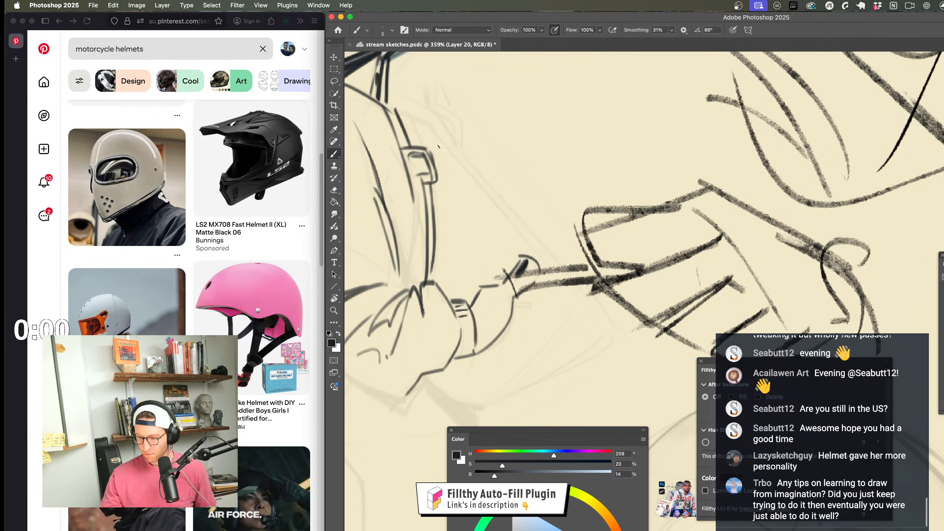
{"action": "left_click_drag", "start_coordinate": [427, 121], "coordinate": [522, 262]}
{"action": "key", "text": "cmd+z"}
Step: Draw a long diagonal line from beside the chest strap past the hand, and an angled lower edge back toward the waist
{"action": "left_click_drag", "start_coordinate": [438, 139], "coordinate": [584, 294]}
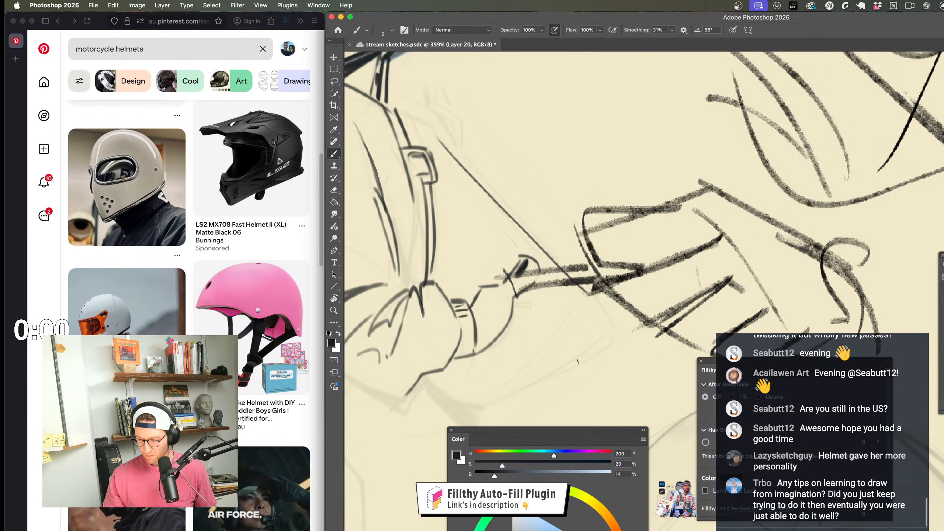
{"action": "mouse_move", "coordinate": [592, 344]}
{"action": "left_mouse_down"}
{"action": "mouse_move", "coordinate": [465, 406]}
{"action": "mouse_move", "coordinate": [573, 339]}
{"action": "mouse_move", "coordinate": [563, 340]}
{"action": "mouse_move", "coordinate": [595, 340]}
{"action": "mouse_move", "coordinate": [530, 373]}
{"action": "left_mouse_up"}
{"action": "key", "text": "z"}
{"action": "key", "text": "b"}
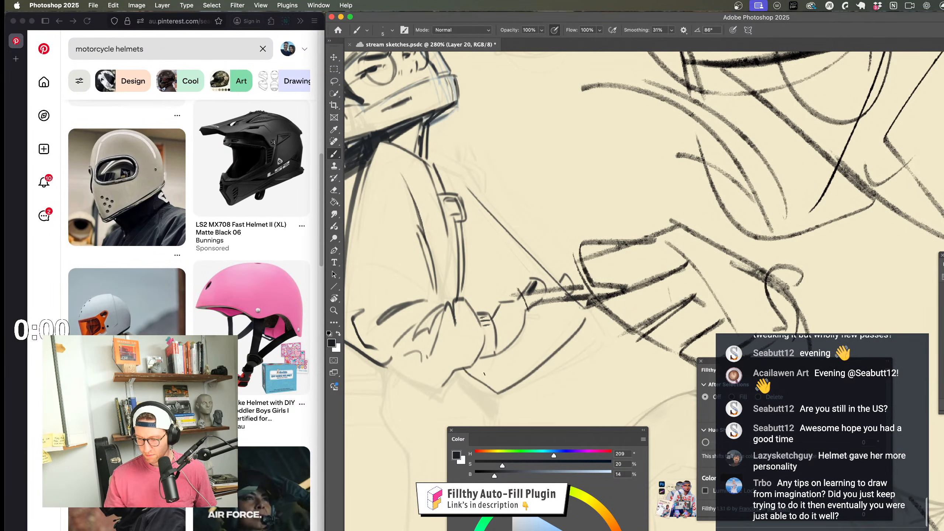
Step: Reinforce the short edge between the sleeve's bottom and the lower corner with thick dark strokes
{"action": "key", "text": "z"}
{"action": "mouse_move", "coordinate": [587, 340]}
{"action": "left_mouse_down"}
{"action": "mouse_move", "coordinate": [557, 342]}
{"action": "mouse_move", "coordinate": [579, 331]}
{"action": "mouse_move", "coordinate": [571, 311]}
{"action": "left_mouse_up"}
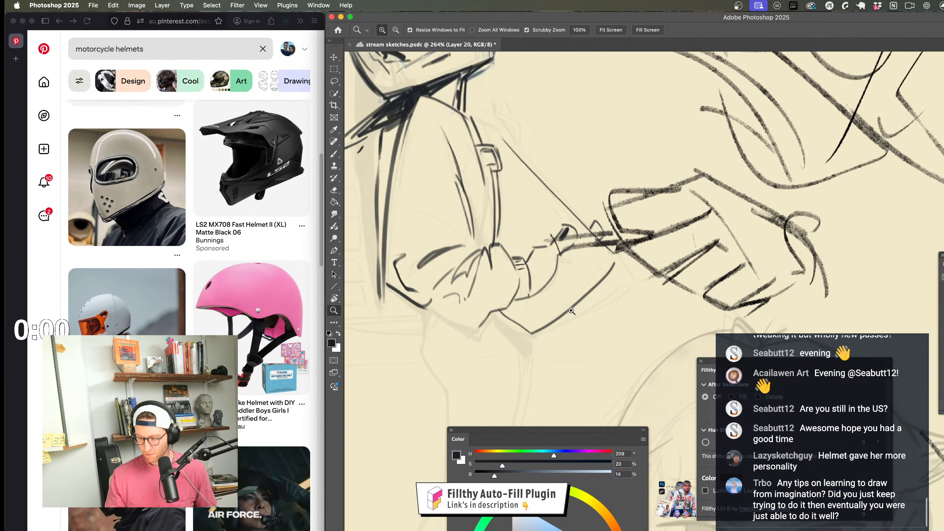
{"action": "key", "text": "b"}
{"action": "key", "text": "z"}
{"action": "left_click_drag", "start_coordinate": [520, 369], "coordinate": [509, 368]}
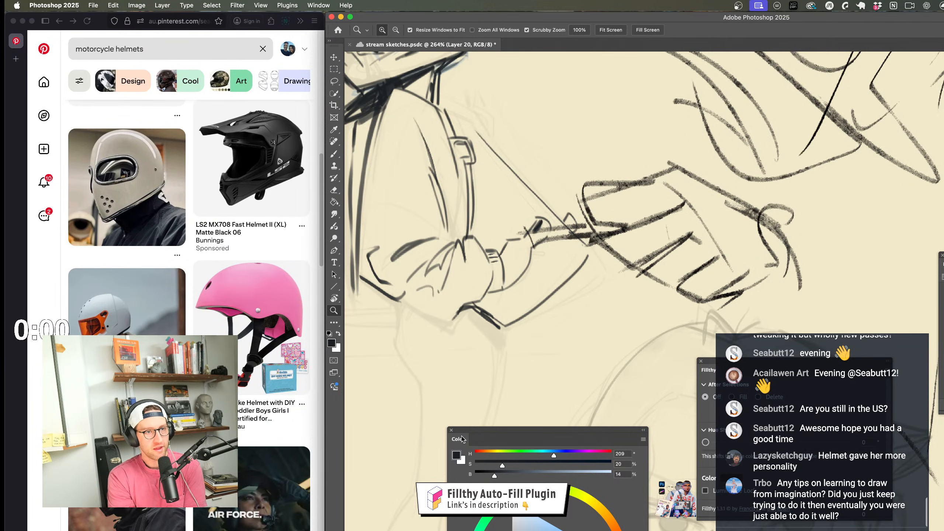
Step: Add curved creases across the sleeve above the elbow and extend the line under the elbow
{"action": "mouse_move", "coordinate": [561, 369]}
{"action": "left_mouse_down"}
{"action": "mouse_move", "coordinate": [469, 253]}
{"action": "mouse_move", "coordinate": [550, 257]}
{"action": "mouse_move", "coordinate": [483, 242]}
{"action": "mouse_move", "coordinate": [513, 238]}
{"action": "left_mouse_up"}
{"action": "key", "text": "b"}
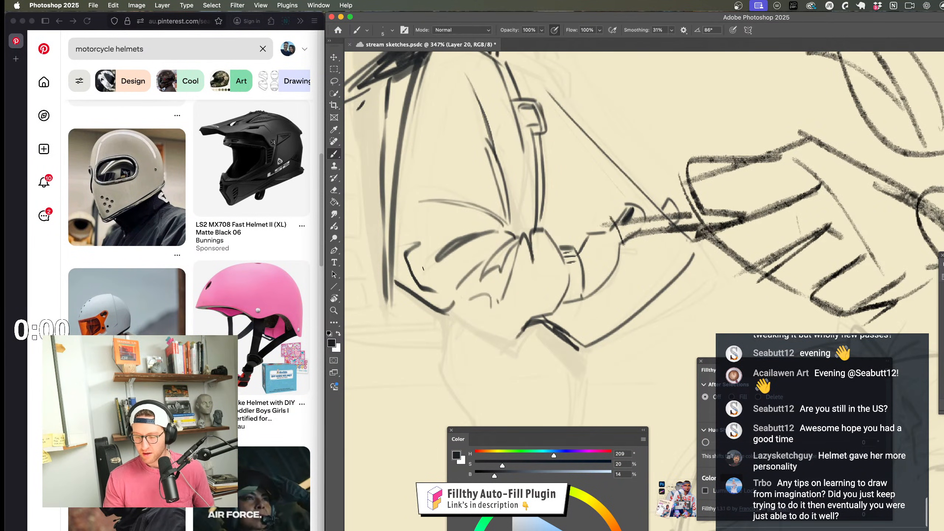
{"action": "mouse_move", "coordinate": [423, 268]}
{"action": "left_mouse_down"}
{"action": "mouse_move", "coordinate": [402, 266]}
{"action": "mouse_move", "coordinate": [466, 253]}
{"action": "left_mouse_up"}
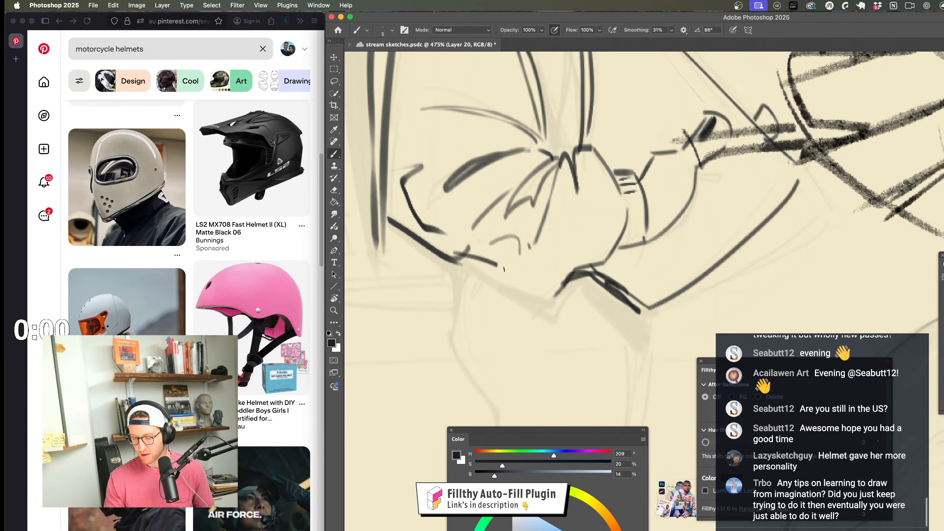
Step: Flip the canvas view back and draw the sleeve's underside from the elbow to the front corner at the waist
{"action": "key", "text": "z"}
{"action": "mouse_move", "coordinate": [560, 296]}
{"action": "left_mouse_down"}
{"action": "mouse_move", "coordinate": [513, 298]}
{"action": "mouse_move", "coordinate": [595, 323]}
{"action": "mouse_move", "coordinate": [375, 270]}
{"action": "left_mouse_up"}
{"action": "key", "text": "shift+h"}
{"action": "mouse_move", "coordinate": [597, 205]}
{"action": "left_mouse_down"}
{"action": "mouse_move", "coordinate": [613, 202]}
{"action": "mouse_move", "coordinate": [607, 197]}
{"action": "left_mouse_up"}
{"action": "key", "text": "z"}
{"action": "mouse_move", "coordinate": [497, 293]}
{"action": "left_mouse_down"}
{"action": "mouse_move", "coordinate": [575, 260]}
{"action": "mouse_move", "coordinate": [539, 260]}
{"action": "mouse_move", "coordinate": [491, 222]}
{"action": "left_mouse_up"}
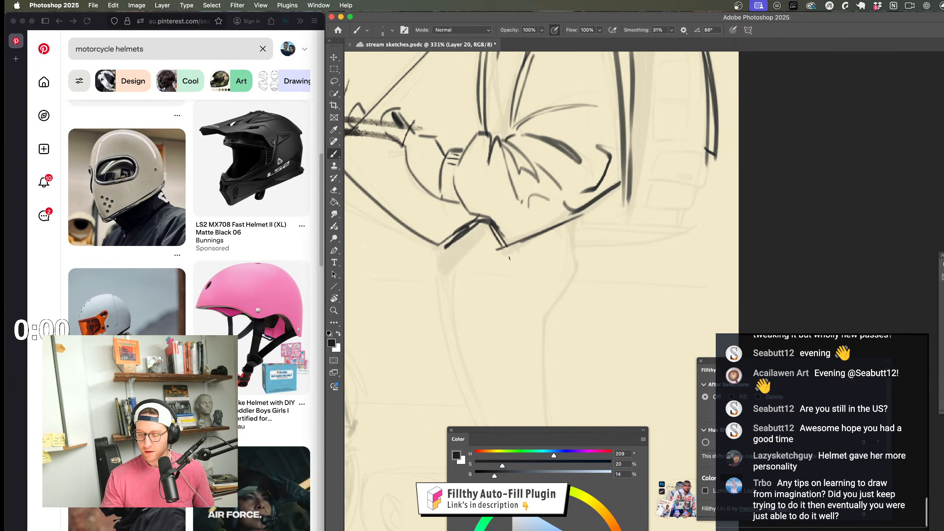
Step: Draw the long, nearly horizontal bottom edge of the backpack below the elbow
{"action": "key", "text": "z"}
{"action": "mouse_move", "coordinate": [509, 257]}
{"action": "left_mouse_down"}
{"action": "mouse_move", "coordinate": [510, 337]}
{"action": "mouse_move", "coordinate": [558, 291]}
{"action": "mouse_move", "coordinate": [591, 296]}
{"action": "left_mouse_up"}
{"action": "mouse_move", "coordinate": [478, 279]}
{"action": "left_mouse_down"}
{"action": "mouse_move", "coordinate": [630, 296]}
{"action": "mouse_move", "coordinate": [479, 292]}
{"action": "mouse_move", "coordinate": [590, 301]}
{"action": "left_mouse_up"}
{"action": "key", "text": "z"}
{"action": "mouse_move", "coordinate": [576, 310]}
{"action": "left_mouse_down"}
{"action": "mouse_move", "coordinate": [536, 324]}
{"action": "mouse_move", "coordinate": [592, 319]}
{"action": "left_mouse_up"}
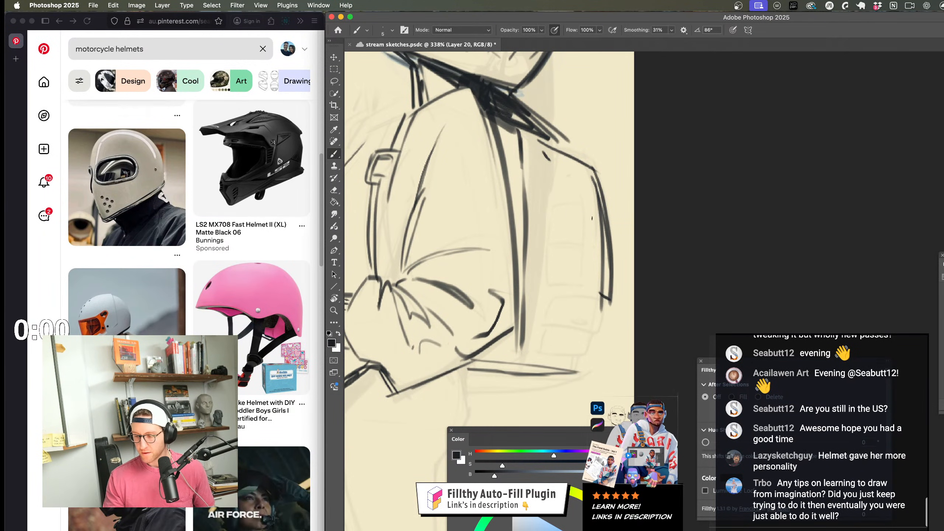
Step: Draw a two-part rectangular pocket with a flap and small fastener on the backpack, redoing the misplaced strokes
{"action": "left_click_drag", "start_coordinate": [592, 217], "coordinate": [597, 251]}
{"action": "mouse_move", "coordinate": [561, 213]}
{"action": "left_mouse_down"}
{"action": "mouse_move", "coordinate": [592, 217]}
{"action": "mouse_move", "coordinate": [555, 246]}
{"action": "left_mouse_up"}
{"action": "mouse_move", "coordinate": [555, 246]}
{"action": "left_mouse_down"}
{"action": "mouse_move", "coordinate": [597, 252]}
{"action": "mouse_move", "coordinate": [551, 277]}
{"action": "left_mouse_up"}
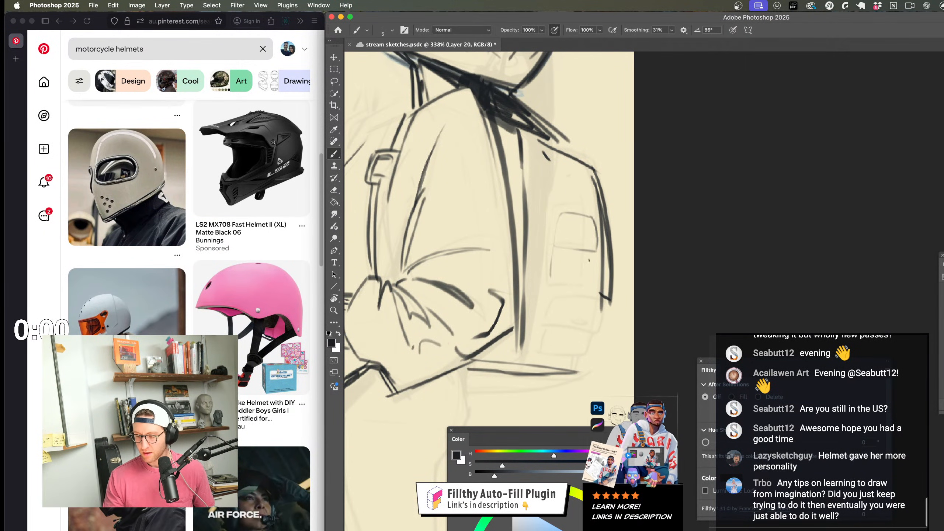
{"action": "mouse_move", "coordinate": [579, 238]}
{"action": "left_mouse_down"}
{"action": "mouse_move", "coordinate": [586, 276]}
{"action": "mouse_move", "coordinate": [550, 284]}
{"action": "left_mouse_up"}
{"action": "left_click_drag", "start_coordinate": [555, 248], "coordinate": [596, 256]}
{"action": "key", "text": "super+z"}
{"action": "key", "text": "super+z"}
{"action": "left_click_drag", "start_coordinate": [559, 219], "coordinate": [559, 231]}
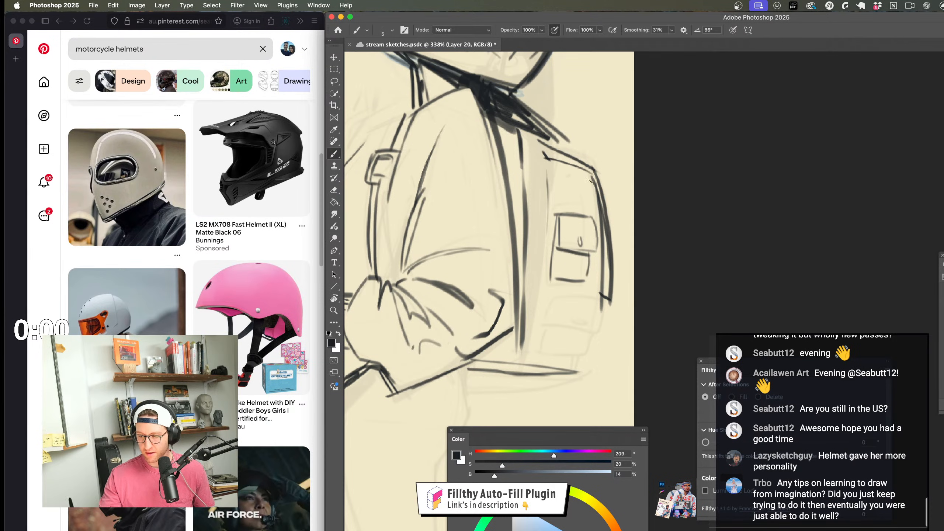
Step: Block in a solid dark shadow between the elbow's underside and the back edge of the jacket
{"action": "key", "text": "z"}
{"action": "left_click_drag", "start_coordinate": [587, 331], "coordinate": [535, 327]}
{"action": "left_click_drag", "start_coordinate": [614, 366], "coordinate": [589, 308]}
{"action": "mouse_move", "coordinate": [545, 243]}
{"action": "left_mouse_down"}
{"action": "mouse_move", "coordinate": [581, 234]}
{"action": "mouse_move", "coordinate": [544, 359]}
{"action": "left_mouse_up"}
{"action": "key", "text": "b"}
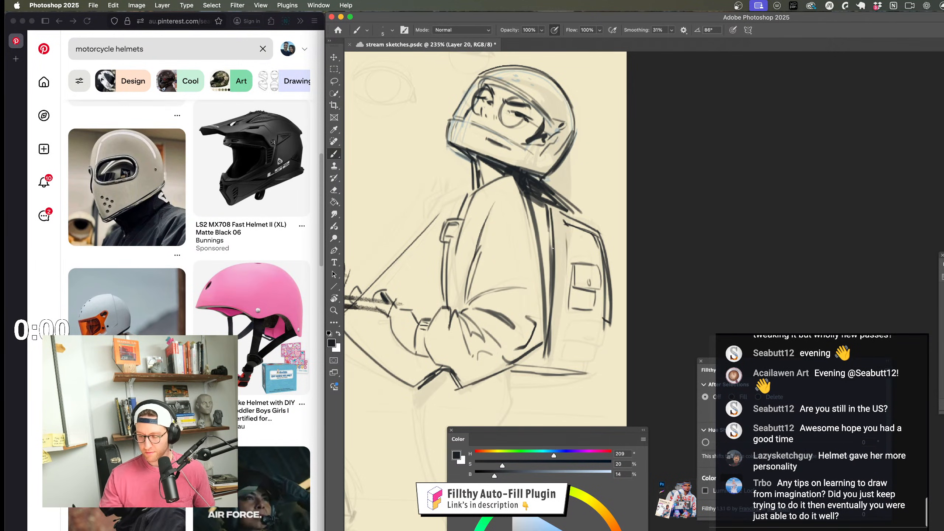
{"action": "mouse_move", "coordinate": [552, 208]}
{"action": "left_mouse_down"}
{"action": "mouse_move", "coordinate": [544, 365]}
{"action": "mouse_move", "coordinate": [590, 311]}
{"action": "mouse_move", "coordinate": [556, 313]}
{"action": "mouse_move", "coordinate": [557, 305]}
{"action": "mouse_move", "coordinate": [655, 334]}
{"action": "mouse_move", "coordinate": [617, 345]}
{"action": "mouse_move", "coordinate": [609, 321]}
{"action": "mouse_move", "coordinate": [642, 312]}
{"action": "mouse_move", "coordinate": [611, 274]}
{"action": "mouse_move", "coordinate": [588, 270]}
{"action": "mouse_move", "coordinate": [641, 296]}
{"action": "left_mouse_up"}
{"action": "key", "text": "z"}
{"action": "key", "text": "b"}
{"action": "key", "text": "z"}
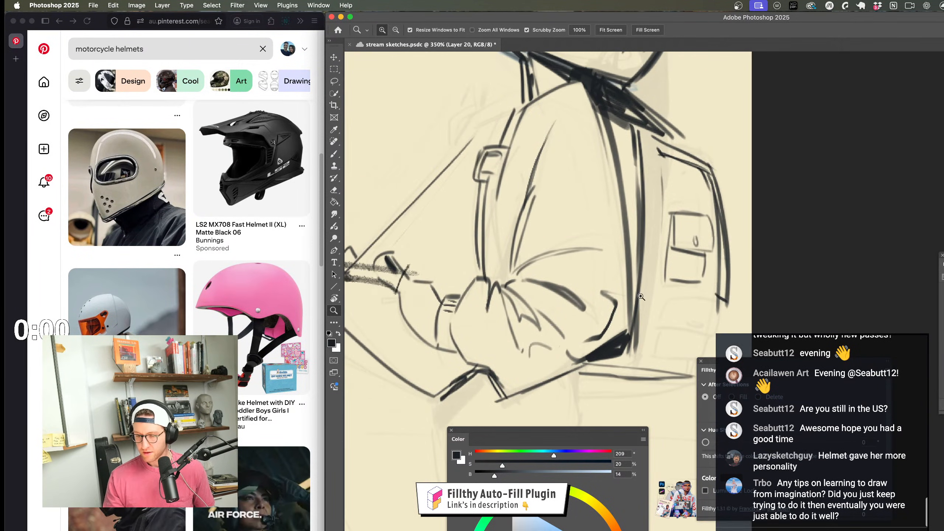
Step: Draw a second rectangular pocket with a small fastener near the bottom of the backpack, redoing the misplaced strokes
{"action": "key", "text": "b"}
{"action": "left_click_drag", "start_coordinate": [484, 200], "coordinate": [484, 277]}
{"action": "key", "text": "z"}
{"action": "mouse_move", "coordinate": [545, 305]}
{"action": "left_mouse_down"}
{"action": "mouse_move", "coordinate": [515, 307]}
{"action": "mouse_move", "coordinate": [542, 352]}
{"action": "mouse_move", "coordinate": [535, 335]}
{"action": "mouse_move", "coordinate": [529, 366]}
{"action": "left_mouse_up"}
{"action": "key", "text": "b"}
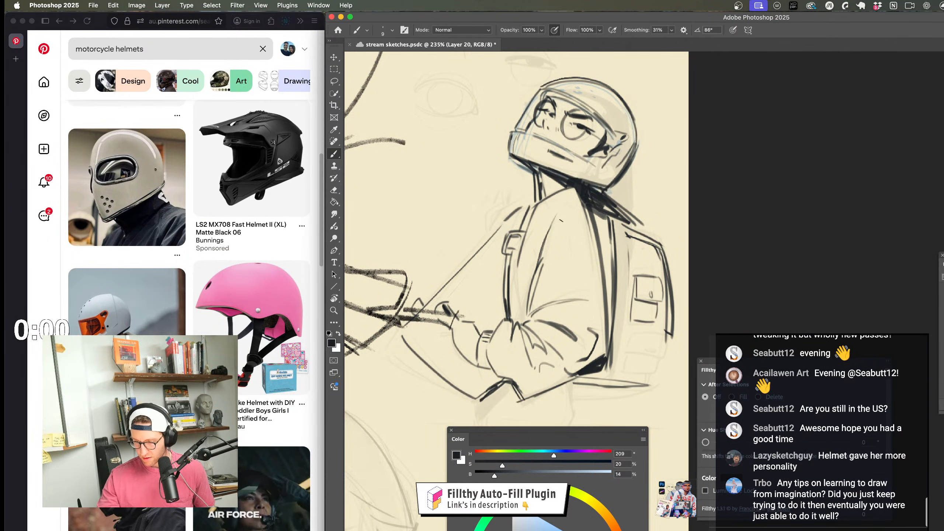
{"action": "left_click_drag", "start_coordinate": [562, 330], "coordinate": [547, 256]}
{"action": "key", "text": "super+z"}
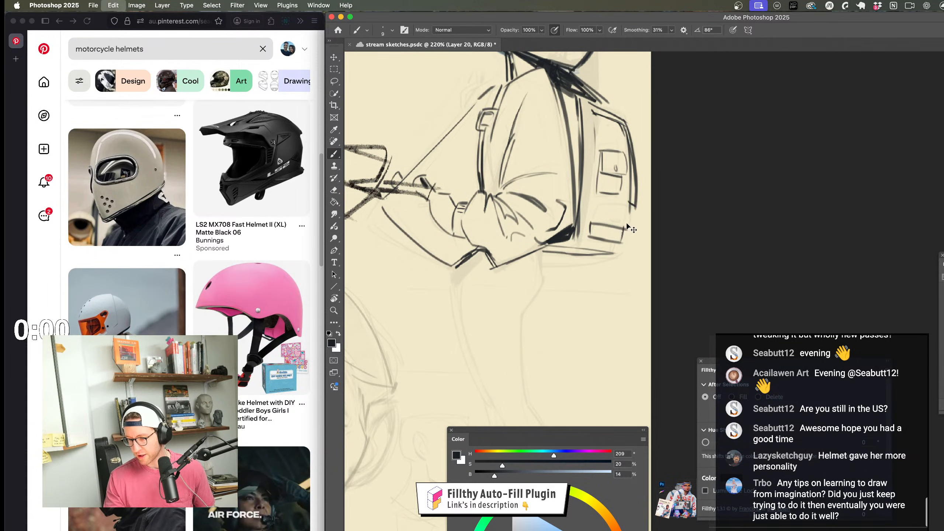
{"action": "key", "text": "super+z"}
{"action": "key", "text": "super+z"}
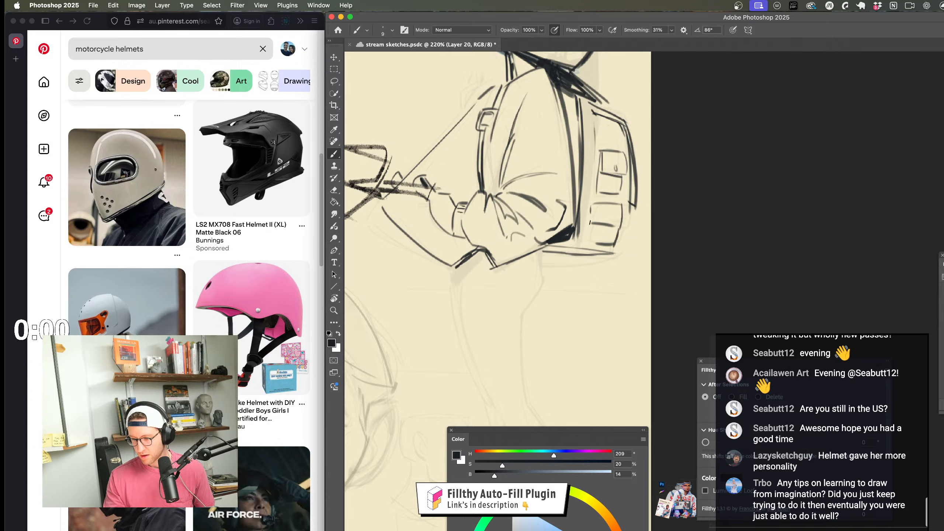
{"action": "scroll", "coordinate": [607, 254], "scroll_direction": "down", "scroll_amount": 5}
{"action": "scroll", "coordinate": [597, 231], "scroll_direction": "up", "scroll_amount": 6}
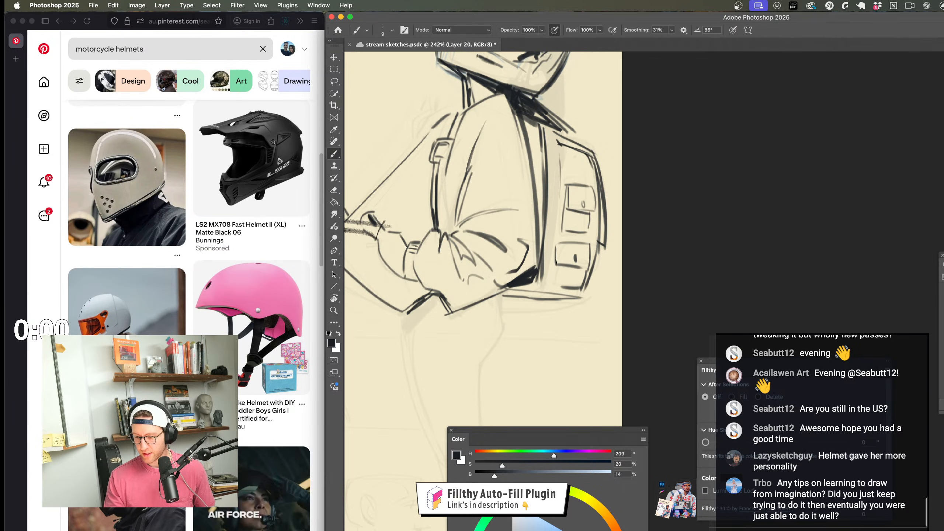
Step: Try a loose dome-shaped form with a curved base over the faint eye sketch beside the helmet
{"action": "key", "text": "z"}
{"action": "scroll", "coordinate": [548, 244], "scroll_direction": "up", "scroll_amount": 5}
{"action": "key", "text": "b"}
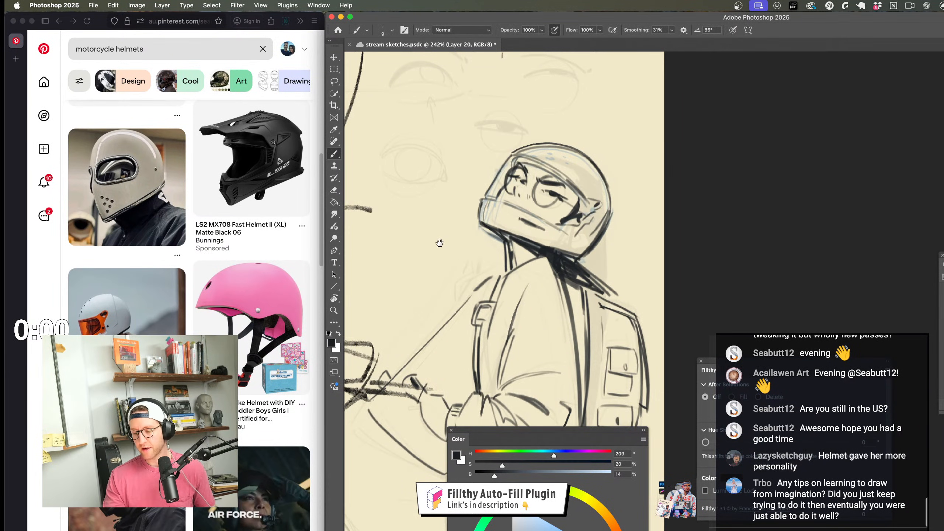
{"action": "left_click_drag", "start_coordinate": [439, 244], "coordinate": [521, 262]}
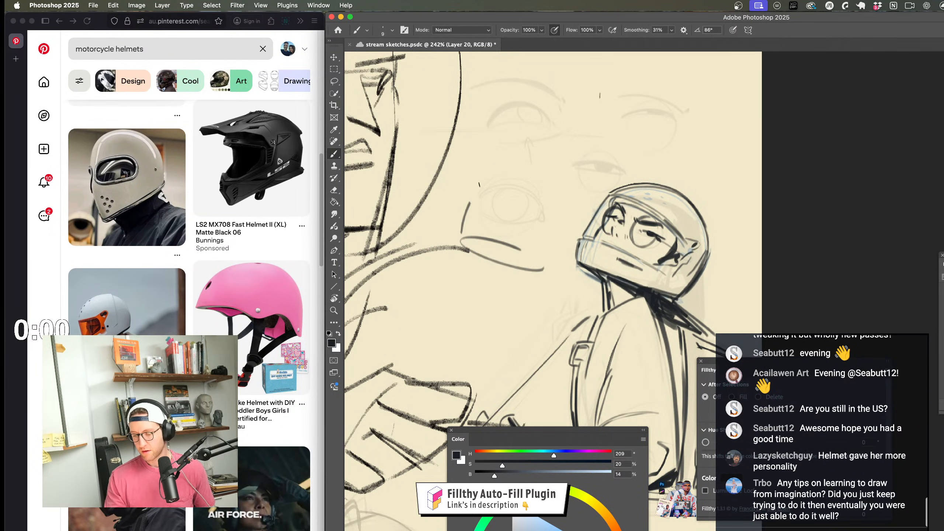
{"action": "mouse_move", "coordinate": [470, 203]}
{"action": "left_mouse_down"}
{"action": "mouse_move", "coordinate": [535, 146]}
{"action": "mouse_move", "coordinate": [586, 191]}
{"action": "left_mouse_up"}
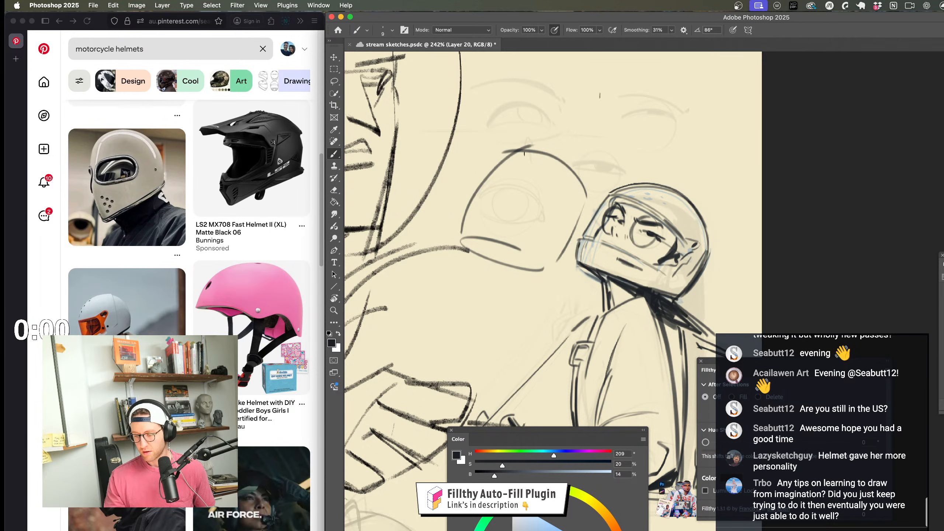
{"action": "left_click_drag", "start_coordinate": [524, 152], "coordinate": [480, 234]}
{"action": "left_click_drag", "start_coordinate": [467, 196], "coordinate": [569, 223]}
{"action": "mouse_move", "coordinate": [574, 304]}
{"action": "left_mouse_down"}
{"action": "mouse_move", "coordinate": [521, 304]}
{"action": "mouse_move", "coordinate": [520, 258]}
{"action": "left_mouse_up"}
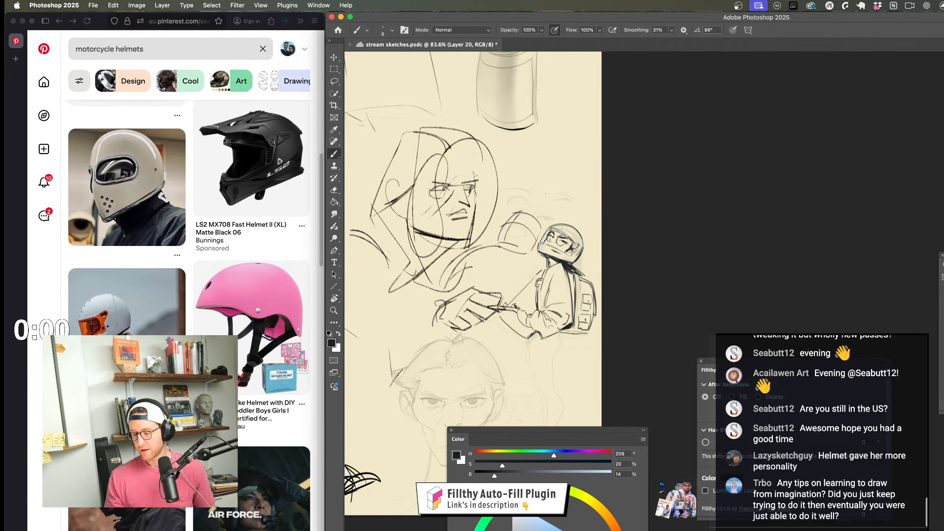
{"action": "key", "text": "z"}
{"action": "left_click_drag", "start_coordinate": [526, 321], "coordinate": [578, 328]}
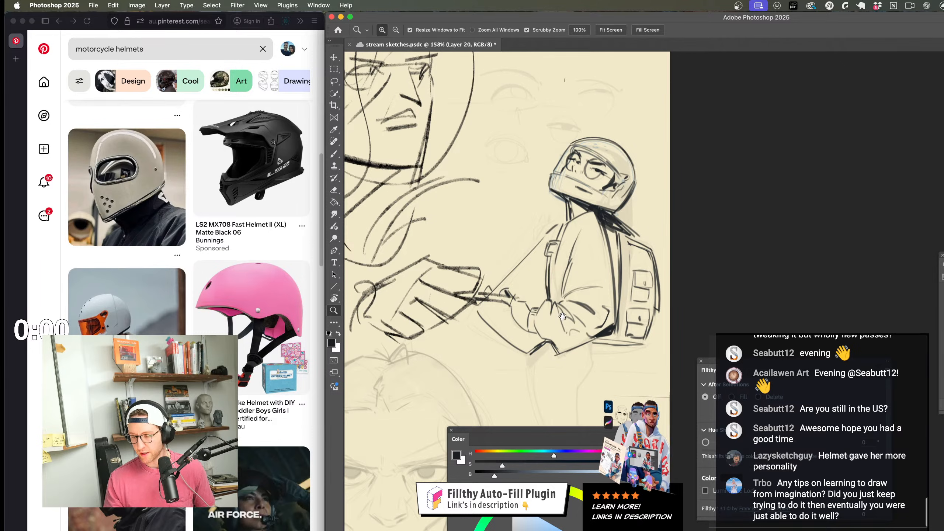
Step: Set the brush to 7 px and draw the back contour of the hips below the jacket, plus a short front hip stroke
{"action": "scroll", "coordinate": [584, 278], "scroll_direction": "right", "scroll_amount": 2}
{"action": "left_click_drag", "start_coordinate": [584, 278], "coordinate": [608, 280]}
{"action": "key", "text": "b"}
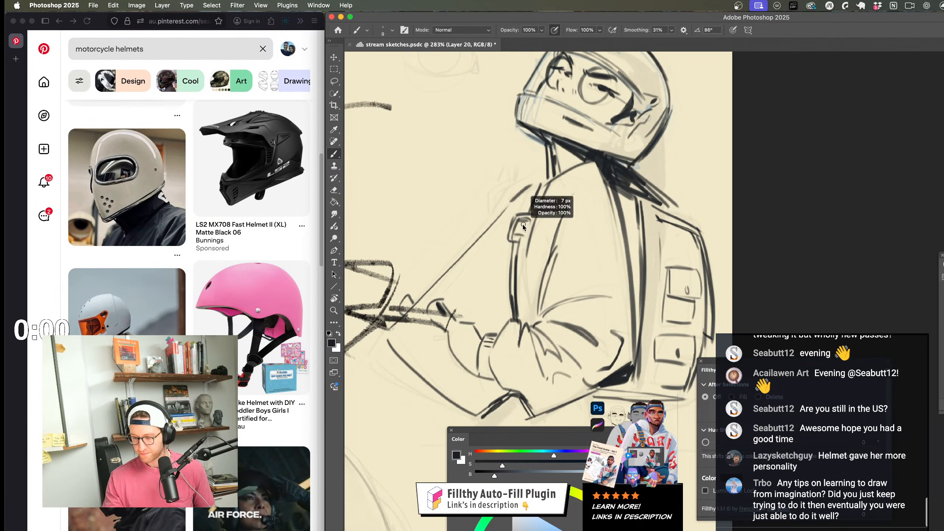
{"action": "mouse_move", "coordinate": [536, 222]}
{"action": "left_mouse_down"}
{"action": "mouse_move", "coordinate": [513, 223]}
{"action": "mouse_move", "coordinate": [539, 250]}
{"action": "mouse_move", "coordinate": [580, 244]}
{"action": "left_mouse_up"}
{"action": "key", "text": "z"}
{"action": "key", "text": "b"}
{"action": "left_click_drag", "start_coordinate": [548, 168], "coordinate": [556, 211]}
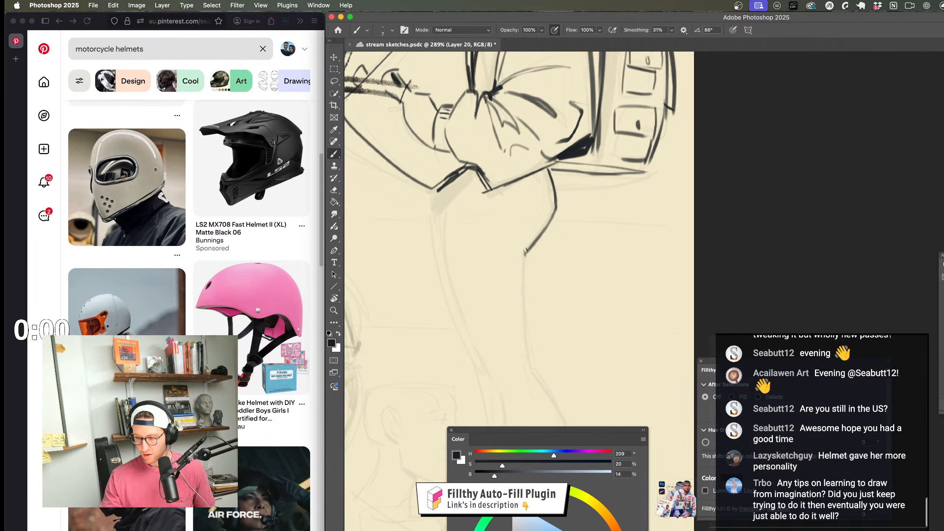
{"action": "key", "text": "z"}
{"action": "mouse_move", "coordinate": [525, 256]}
{"action": "left_mouse_down"}
{"action": "mouse_move", "coordinate": [504, 354]}
{"action": "mouse_move", "coordinate": [537, 330]}
{"action": "mouse_move", "coordinate": [565, 341]}
{"action": "mouse_move", "coordinate": [528, 269]}
{"action": "mouse_move", "coordinate": [569, 243]}
{"action": "left_mouse_up"}
{"action": "key", "text": "b"}
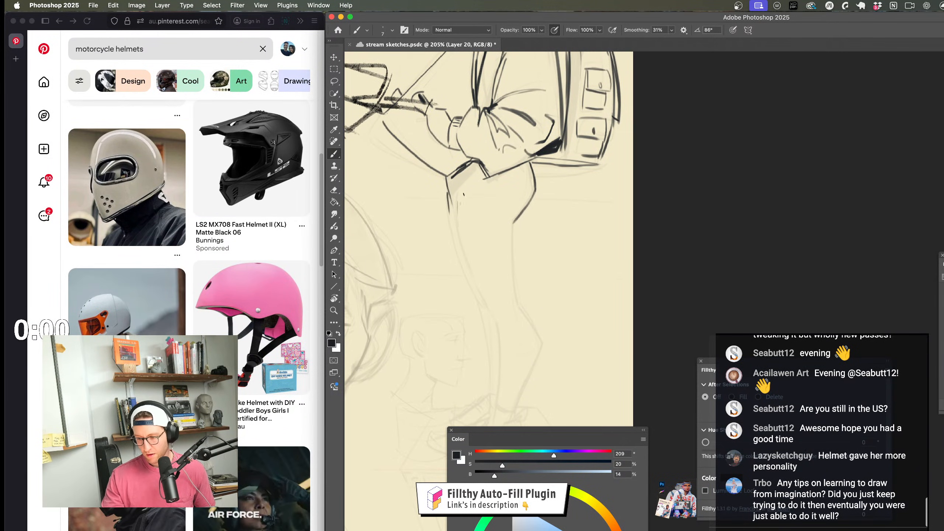
Step: Draw the long curved back of the thigh from below the hips toward the calf, redoing the first stroke
{"action": "key", "text": "z"}
{"action": "mouse_move", "coordinate": [463, 194]}
{"action": "left_mouse_down"}
{"action": "mouse_move", "coordinate": [475, 201]}
{"action": "mouse_move", "coordinate": [452, 228]}
{"action": "left_mouse_up"}
{"action": "mouse_move", "coordinate": [532, 255]}
{"action": "left_mouse_down"}
{"action": "mouse_move", "coordinate": [504, 238]}
{"action": "mouse_move", "coordinate": [525, 204]}
{"action": "mouse_move", "coordinate": [483, 186]}
{"action": "left_mouse_up"}
{"action": "key", "text": "super+z"}
{"action": "key", "text": "b"}
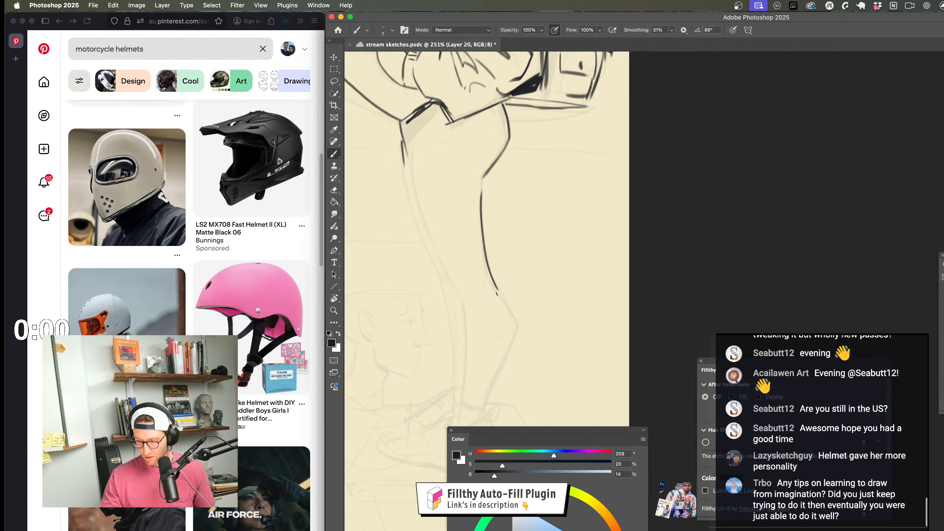
{"action": "left_click_drag", "start_coordinate": [518, 343], "coordinate": [482, 403]}
Step: Flip the canvas view horizontally and draw the lower leg with an angular calf, a straight shin and a cuff at the ankle
{"action": "key", "text": "z"}
{"action": "mouse_move", "coordinate": [529, 362]}
{"action": "left_mouse_down"}
{"action": "mouse_move", "coordinate": [531, 310]}
{"action": "mouse_move", "coordinate": [525, 354]}
{"action": "mouse_move", "coordinate": [532, 349]}
{"action": "left_mouse_up"}
{"action": "key", "text": "super+shift+h"}
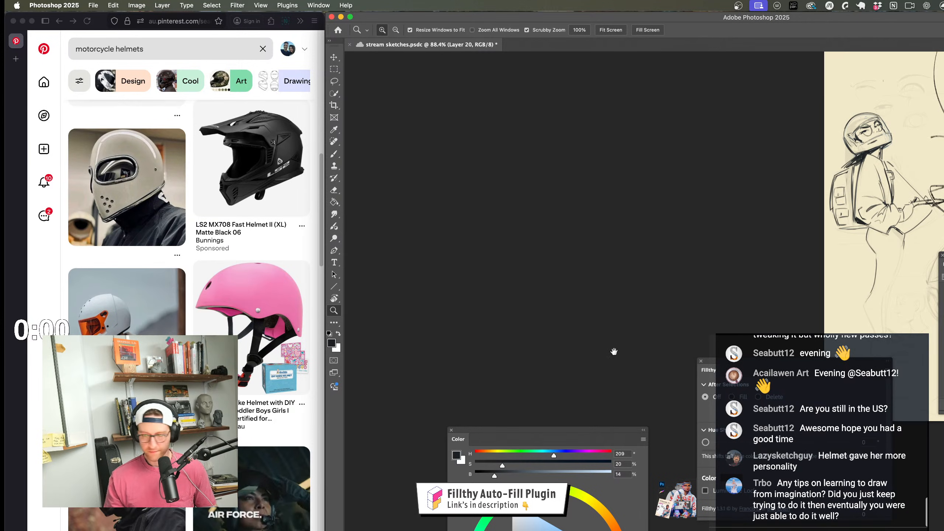
{"action": "left_click_drag", "start_coordinate": [915, 268], "coordinate": [554, 266]}
{"action": "left_click_drag", "start_coordinate": [530, 260], "coordinate": [548, 221]}
{"action": "key", "text": "b"}
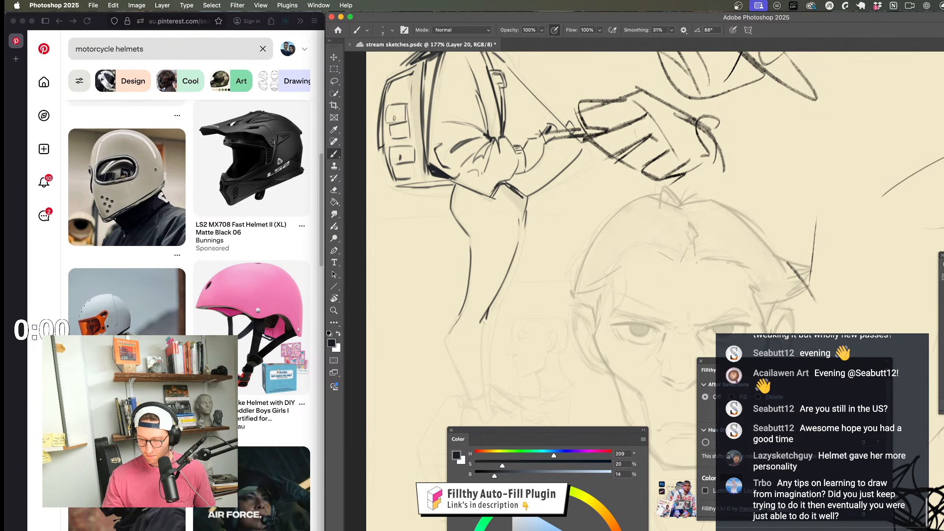
{"action": "left_click_drag", "start_coordinate": [476, 357], "coordinate": [478, 360]}
{"action": "key", "text": "z"}
{"action": "mouse_move", "coordinate": [526, 350]}
{"action": "left_mouse_down"}
{"action": "mouse_move", "coordinate": [506, 350]}
{"action": "mouse_move", "coordinate": [546, 311]}
{"action": "mouse_move", "coordinate": [528, 359]}
{"action": "mouse_move", "coordinate": [513, 321]}
{"action": "mouse_move", "coordinate": [539, 319]}
{"action": "left_mouse_up"}
{"action": "key", "text": "b"}
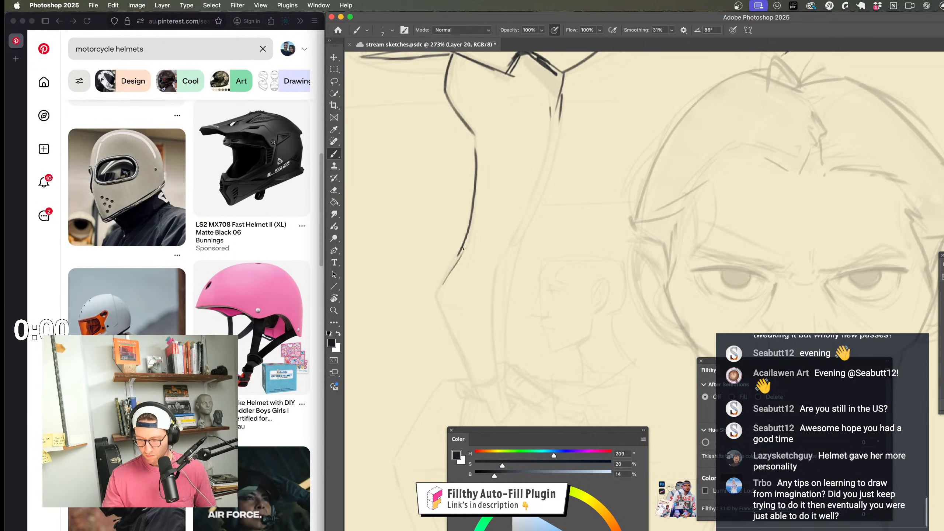
{"action": "left_click_drag", "start_coordinate": [463, 249], "coordinate": [433, 296]}
{"action": "scroll", "coordinate": [424, 260], "scroll_direction": "down", "scroll_amount": 5}
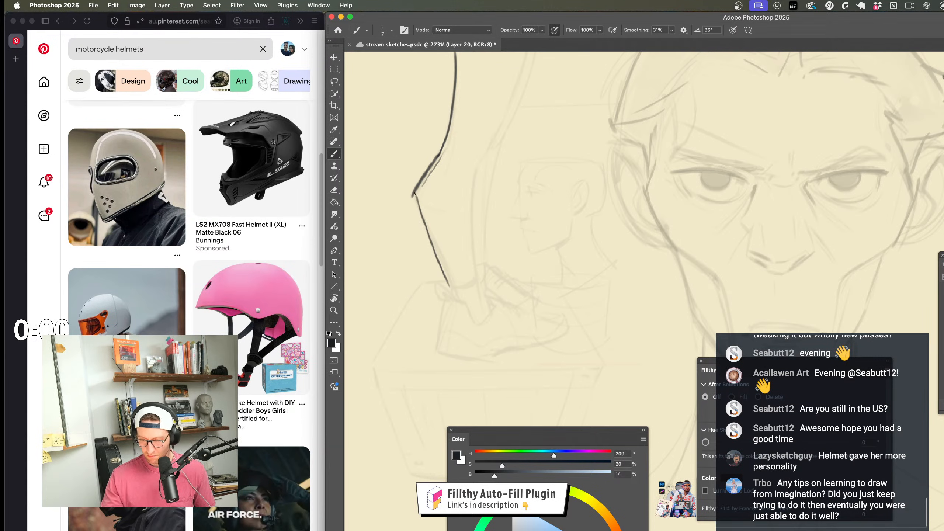
{"action": "scroll", "coordinate": [475, 225], "scroll_direction": "up", "scroll_amount": 3}
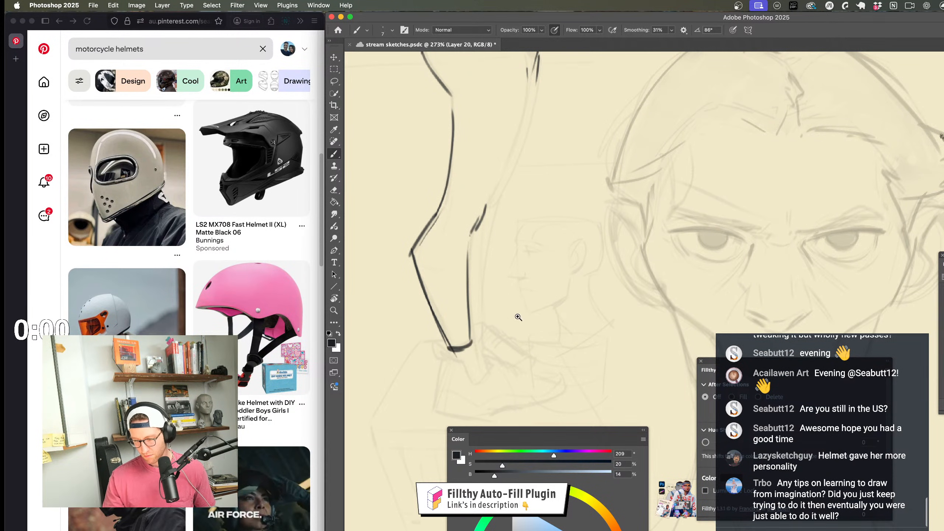
Step: Draw the front of the thigh from the jacket's front corner down to the knee
{"action": "key", "text": "z"}
{"action": "mouse_move", "coordinate": [519, 316]}
{"action": "left_mouse_down"}
{"action": "mouse_move", "coordinate": [508, 371]}
{"action": "mouse_move", "coordinate": [522, 387]}
{"action": "left_mouse_up"}
{"action": "left_click", "coordinate": [497, 303]}
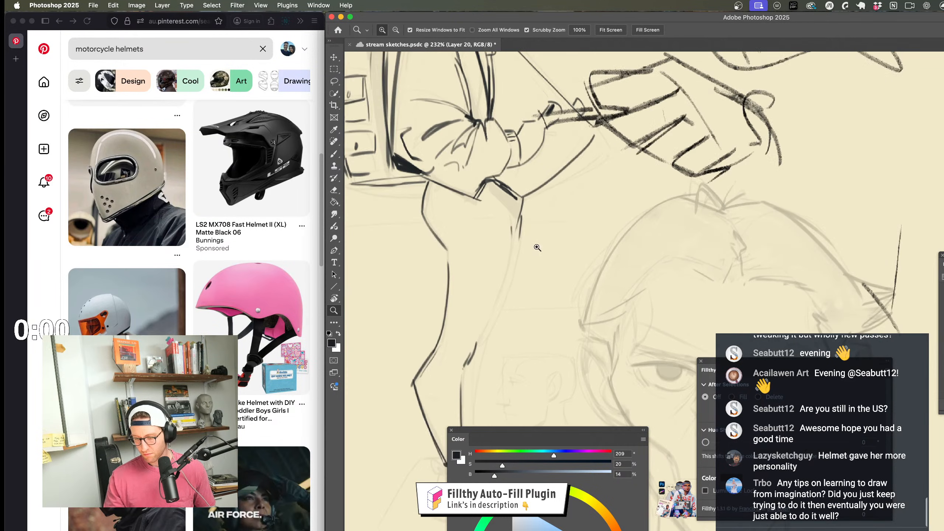
{"action": "key", "text": "b"}
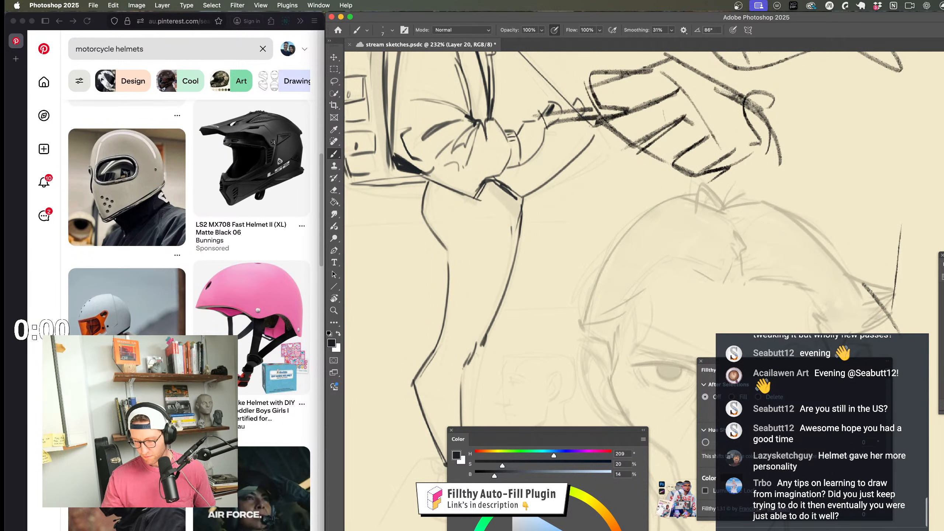
{"action": "key", "text": "z"}
{"action": "left_click_drag", "start_coordinate": [653, 213], "coordinate": [526, 252]}
{"action": "left_click", "coordinate": [526, 252]}
{"action": "key", "text": "b"}
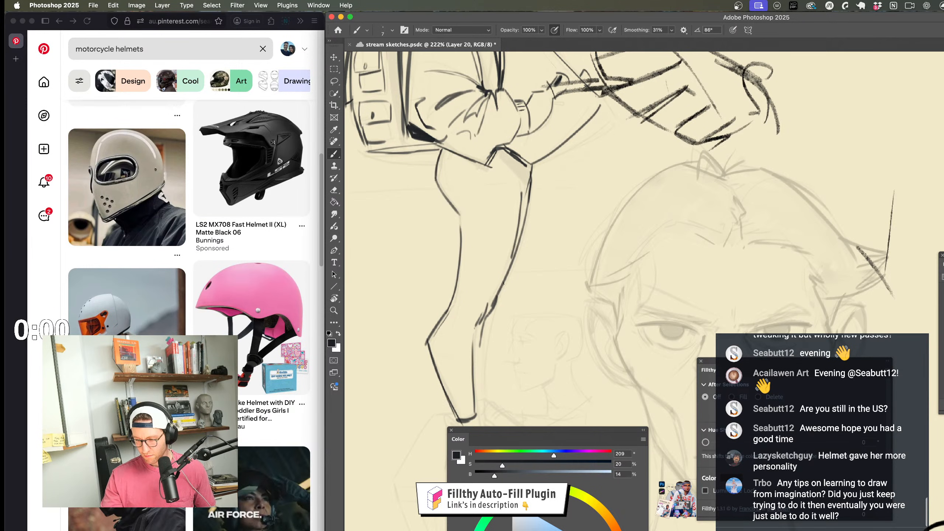
Step: Reinforce the front thigh contour with a second, darker stroke
{"action": "left_click_drag", "start_coordinate": [504, 283], "coordinate": [521, 189]}
{"action": "key", "text": "z"}
{"action": "left_click_drag", "start_coordinate": [496, 327], "coordinate": [445, 339]}
{"action": "left_click", "coordinate": [502, 272]}
{"action": "key", "text": "b"}
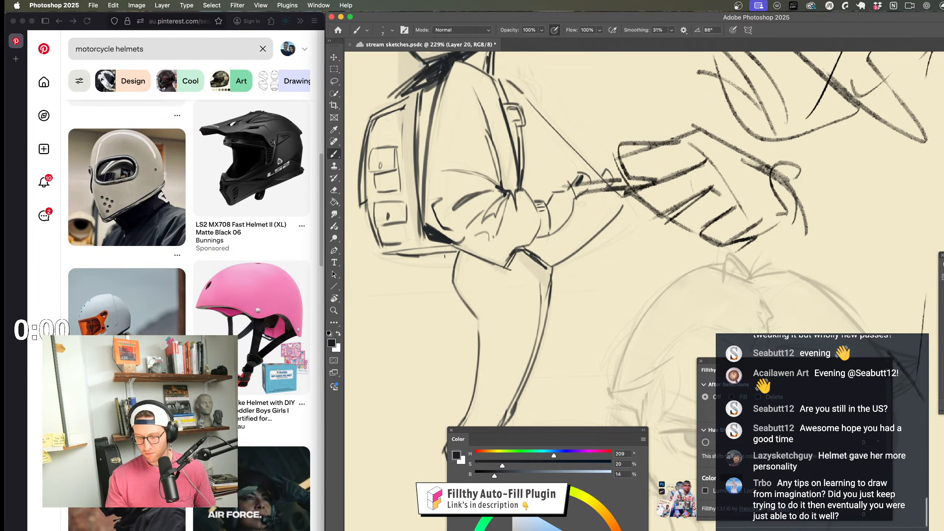
Step: Draw the shoe's collar and the curve of its heel below the trouser cuff
{"action": "key", "text": "z"}
{"action": "scroll", "coordinate": [528, 324], "scroll_direction": "down", "scroll_amount": 10}
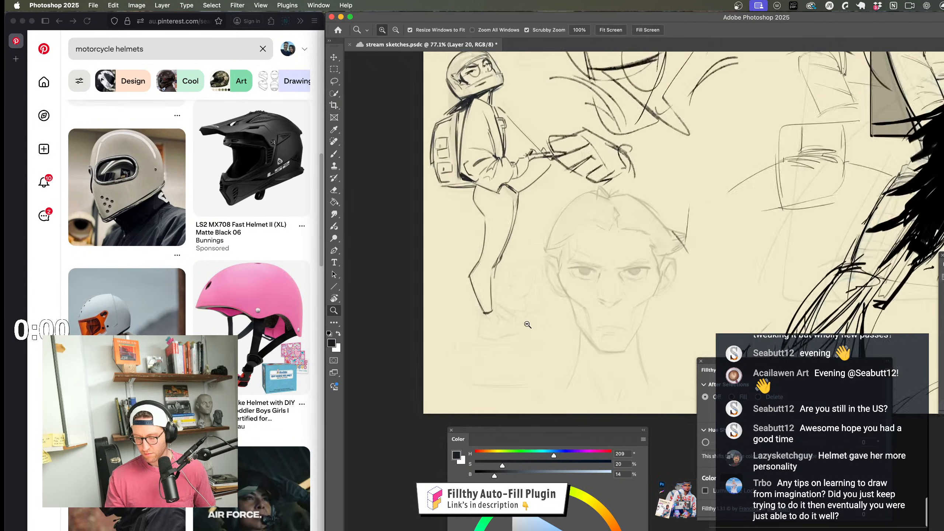
{"action": "scroll", "coordinate": [528, 324], "scroll_direction": "up", "scroll_amount": 10}
{"action": "key", "text": "b"}
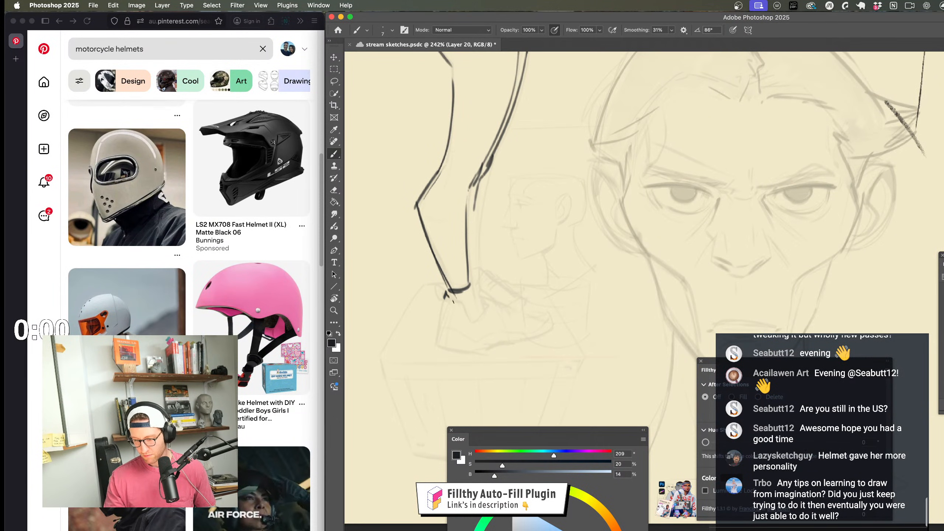
{"action": "left_click_drag", "start_coordinate": [439, 304], "coordinate": [461, 353]}
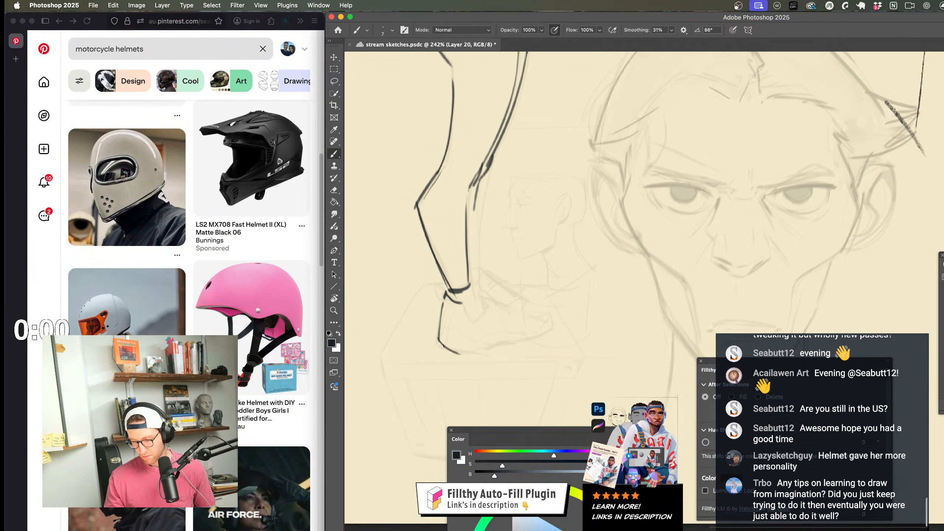
Step: Draw the slanted side edges and the front corner of the box-shaped platform under the shoe
{"action": "key", "text": "z"}
{"action": "scroll", "coordinate": [513, 346], "scroll_direction": "down", "scroll_amount": 5}
{"action": "key", "text": "b"}
{"action": "scroll", "coordinate": [513, 346], "scroll_direction": "up", "scroll_amount": 4}
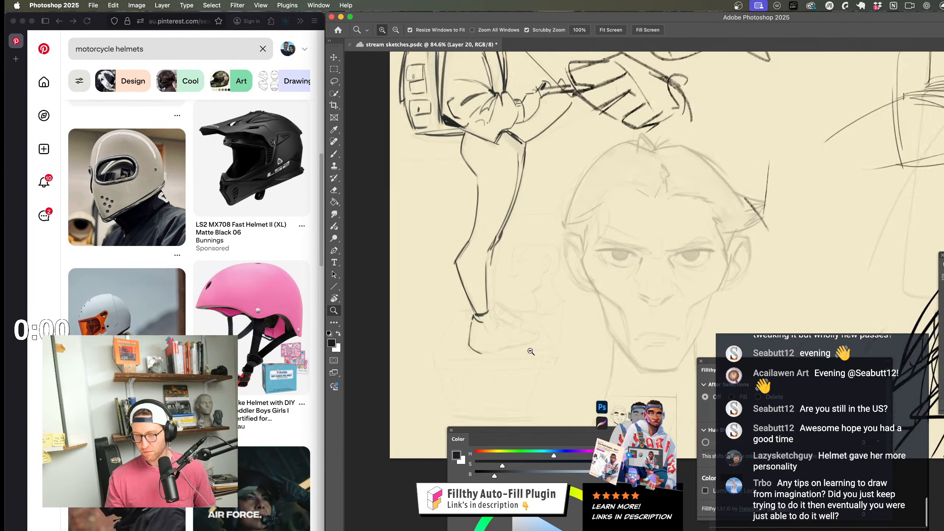
{"action": "scroll", "coordinate": [436, 330], "scroll_direction": "down", "scroll_amount": 3}
{"action": "left_click_drag", "start_coordinate": [547, 275], "coordinate": [571, 313]}
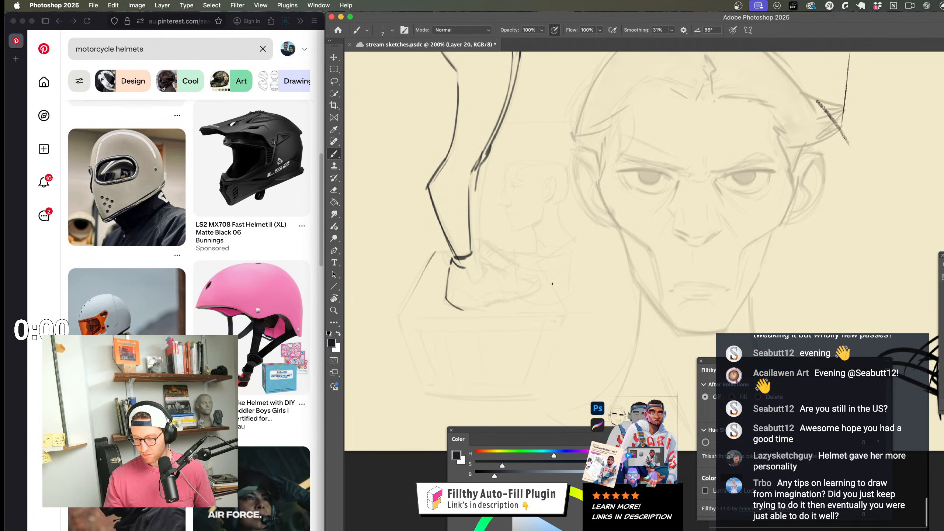
{"action": "key", "text": "z"}
{"action": "scroll", "coordinate": [556, 339], "scroll_direction": "down", "scroll_amount": 3}
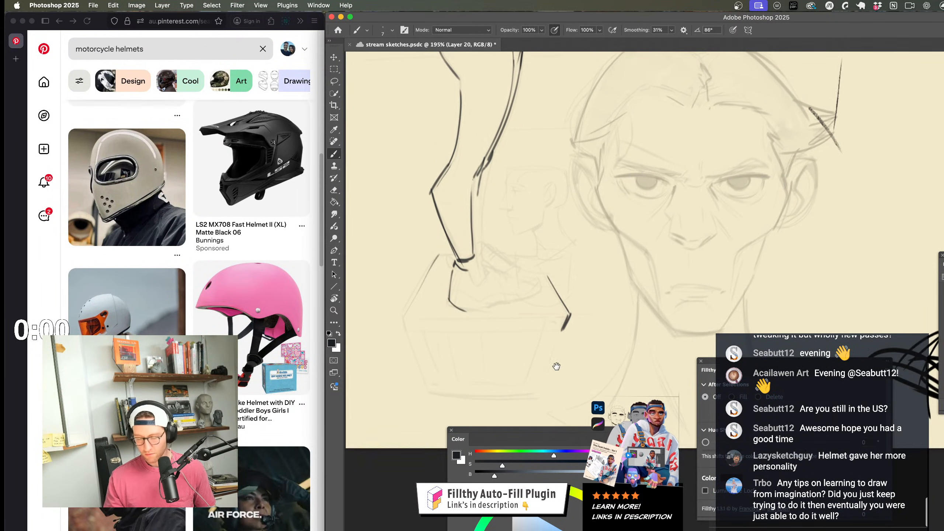
Step: Draw the shoe's ankle curve, zigzag laces, rounded toe and sole
{"action": "scroll", "coordinate": [561, 337], "scroll_direction": "up", "scroll_amount": 5}
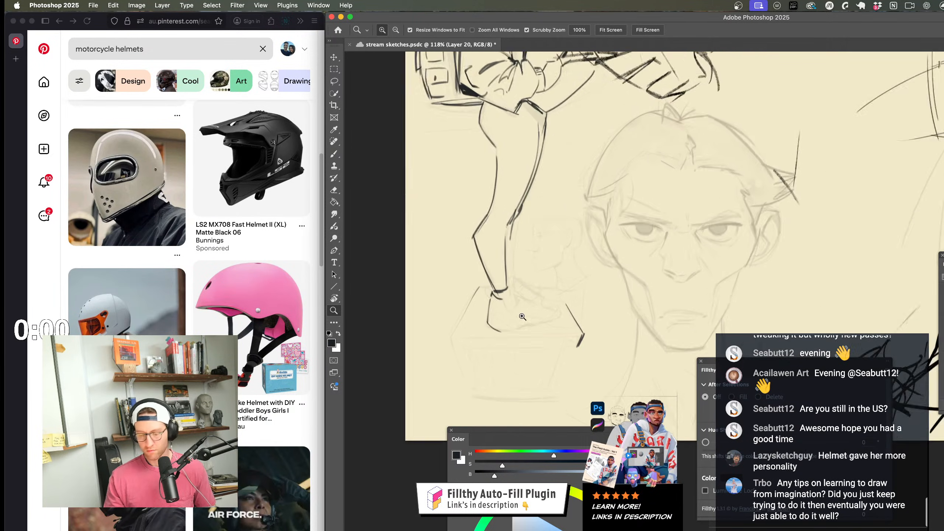
{"action": "key", "text": "b"}
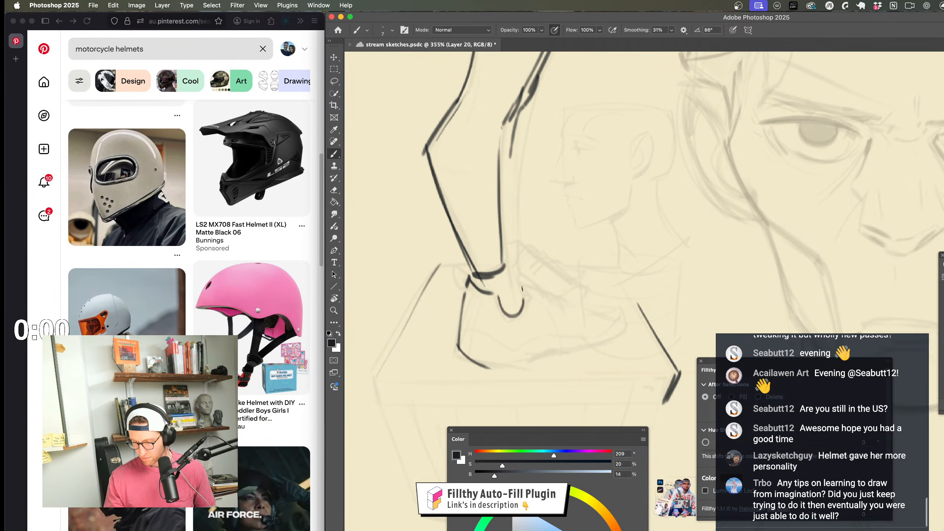
{"action": "left_click_drag", "start_coordinate": [520, 312], "coordinate": [524, 289]}
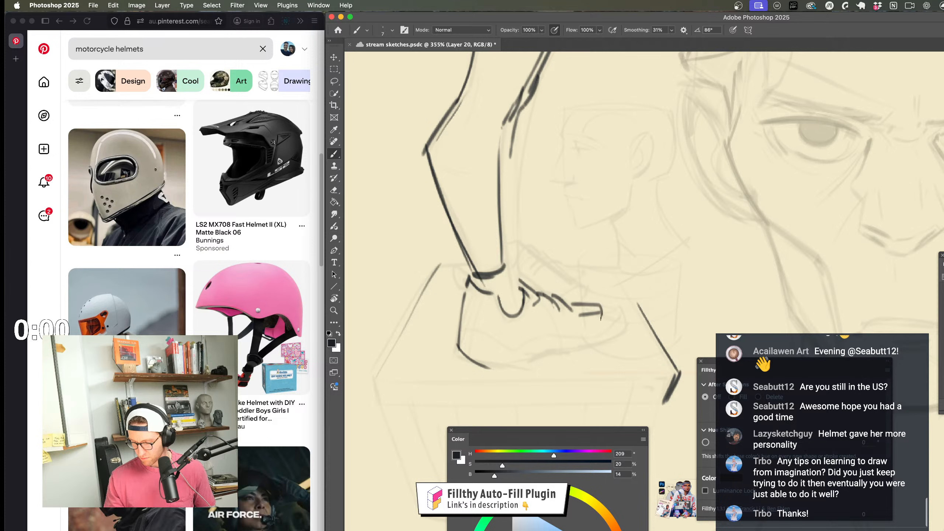
{"action": "key", "text": "z"}
{"action": "mouse_move", "coordinate": [609, 366]}
{"action": "left_mouse_down"}
{"action": "mouse_move", "coordinate": [546, 366]}
{"action": "mouse_move", "coordinate": [584, 366]}
{"action": "left_mouse_up"}
{"action": "key", "text": "b"}
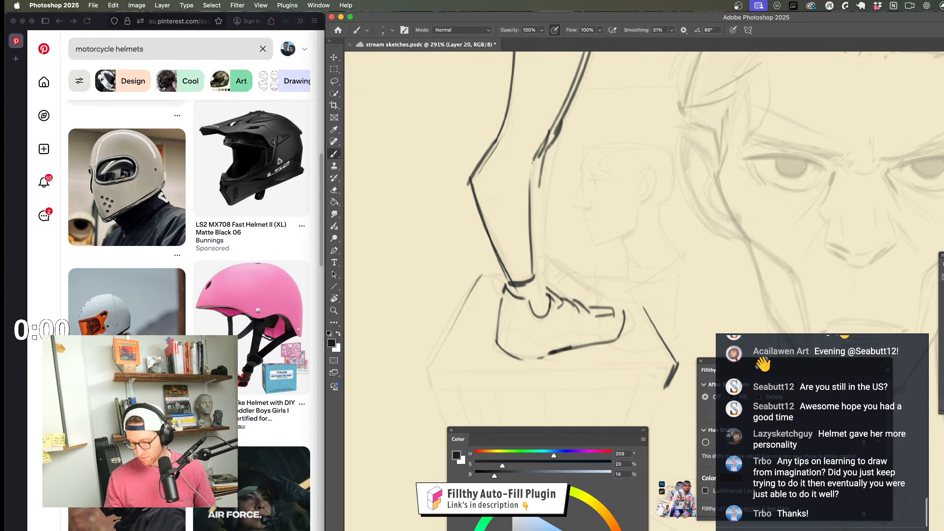
Step: Go over the calf's back corner and add short dark strokes at the front of the hip
{"action": "key", "text": "z"}
{"action": "left_click_drag", "start_coordinate": [609, 361], "coordinate": [585, 361]}
{"action": "mouse_move", "coordinate": [546, 290]}
{"action": "left_mouse_down"}
{"action": "mouse_move", "coordinate": [588, 285]}
{"action": "mouse_move", "coordinate": [564, 268]}
{"action": "left_mouse_up"}
{"action": "key", "text": "b"}
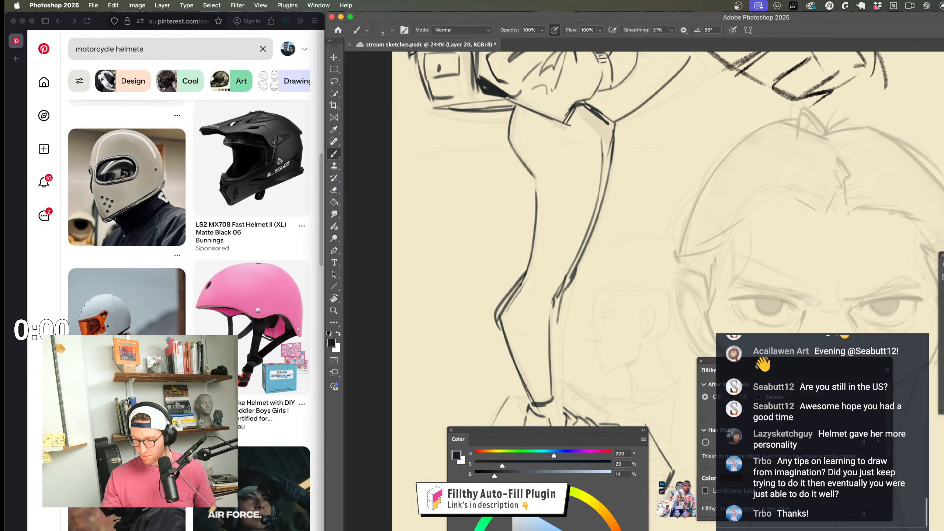
{"action": "key", "text": "super+minus"}
{"action": "key", "text": "z"}
{"action": "left_click_drag", "start_coordinate": [600, 290], "coordinate": [624, 290]}
{"action": "key", "text": "b"}
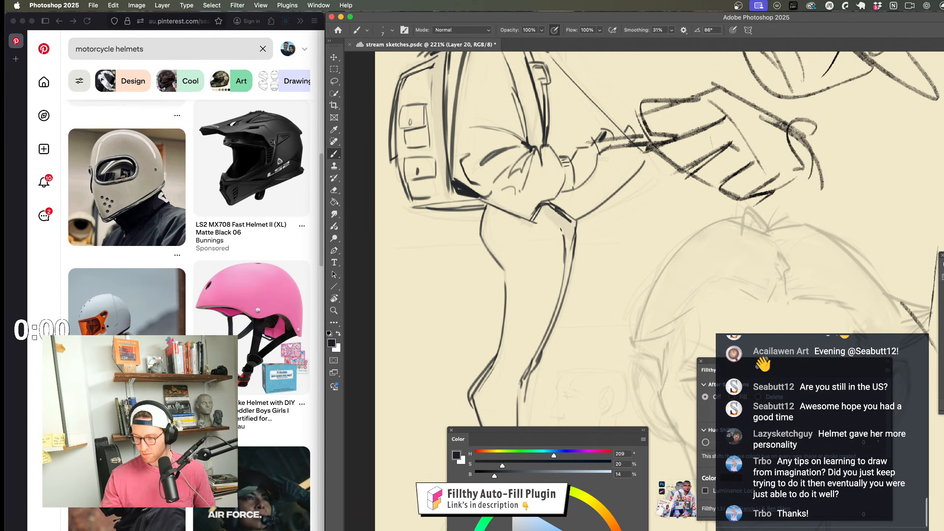
Step: Draw a thin side seam down the trouser leg from the hip toward the knee and flip the canvas view back
{"action": "key", "text": "z"}
{"action": "mouse_move", "coordinate": [479, 225]}
{"action": "left_mouse_down"}
{"action": "mouse_move", "coordinate": [453, 224]}
{"action": "mouse_move", "coordinate": [534, 179]}
{"action": "left_mouse_up"}
{"action": "key", "text": "b"}
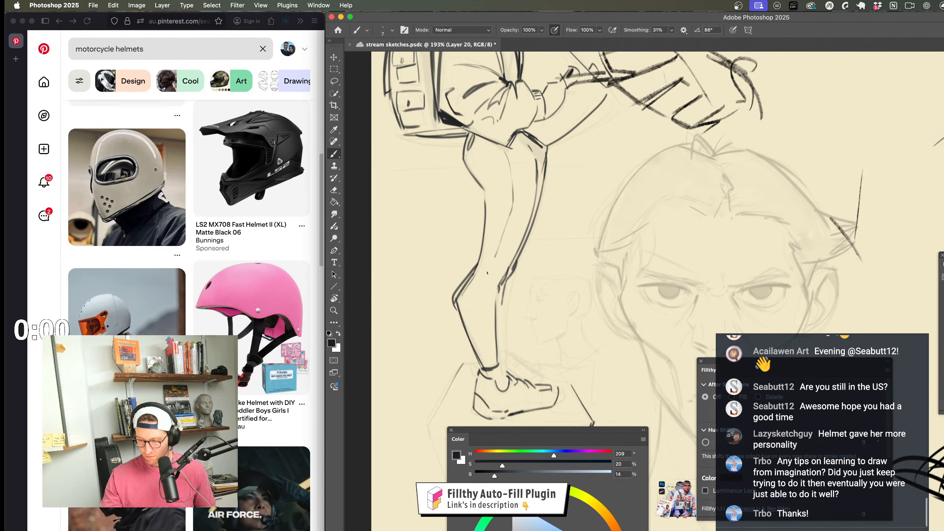
{"action": "key", "text": "z"}
{"action": "left_click_drag", "start_coordinate": [489, 335], "coordinate": [459, 335]}
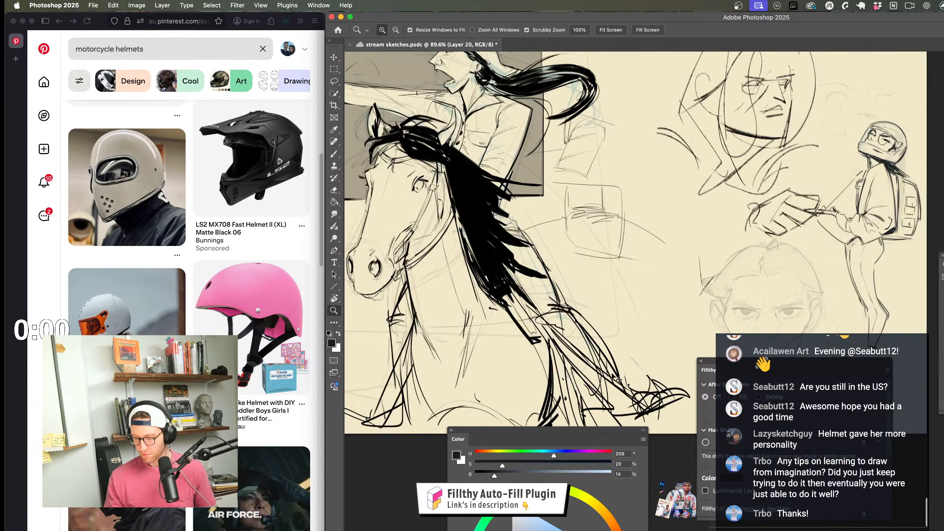
Step: Ink the front contour of the lower leg down to the ankle and outline the shoe's pointed tongue
{"action": "mouse_move", "coordinate": [392, 356]}
{"action": "left_mouse_down"}
{"action": "mouse_move", "coordinate": [536, 323]}
{"action": "mouse_move", "coordinate": [297, 335]}
{"action": "mouse_move", "coordinate": [327, 331]}
{"action": "left_mouse_up"}
{"action": "left_click_drag", "start_coordinate": [535, 331], "coordinate": [572, 331]}
{"action": "key", "text": "b"}
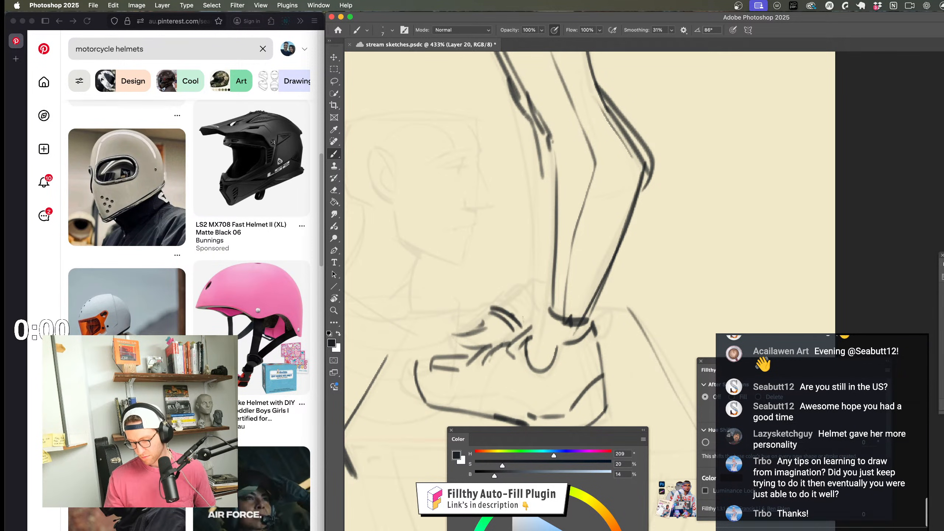
{"action": "left_click_drag", "start_coordinate": [530, 133], "coordinate": [545, 316]}
{"action": "key", "text": "super+z"}
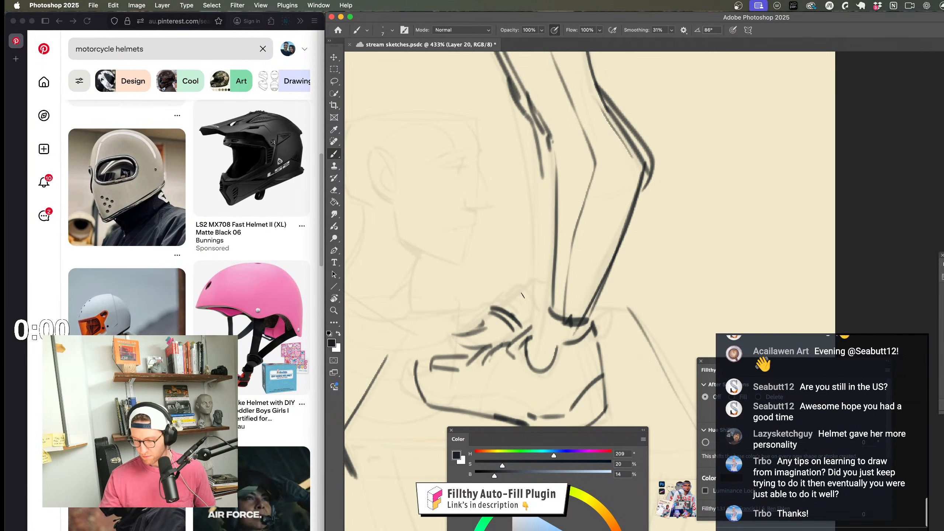
{"action": "left_click_drag", "start_coordinate": [535, 143], "coordinate": [546, 286]}
{"action": "key", "text": "z"}
{"action": "left_click_drag", "start_coordinate": [546, 309], "coordinate": [565, 266]}
{"action": "key", "text": "b"}
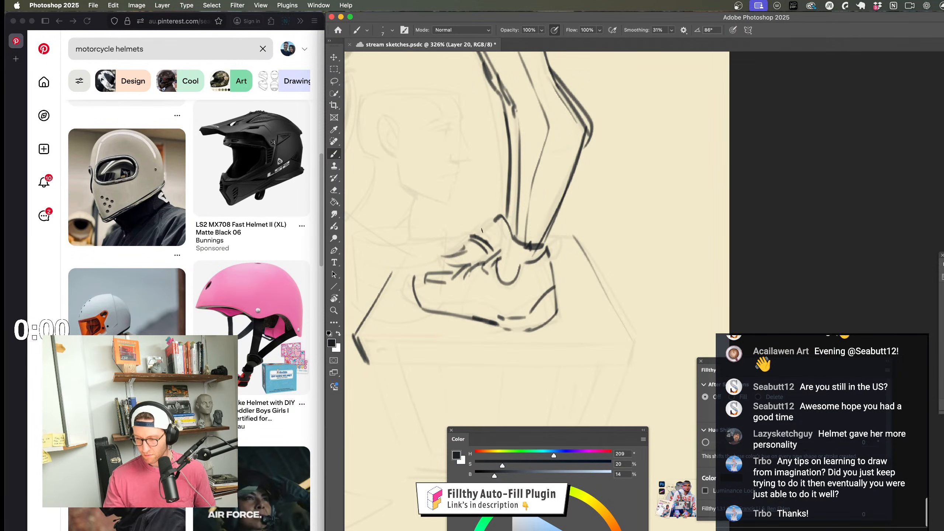
Step: Ink the front and back edges of the plinth's top surface around the shoe
{"action": "scroll", "coordinate": [421, 308], "scroll_direction": "down", "scroll_amount": 5}
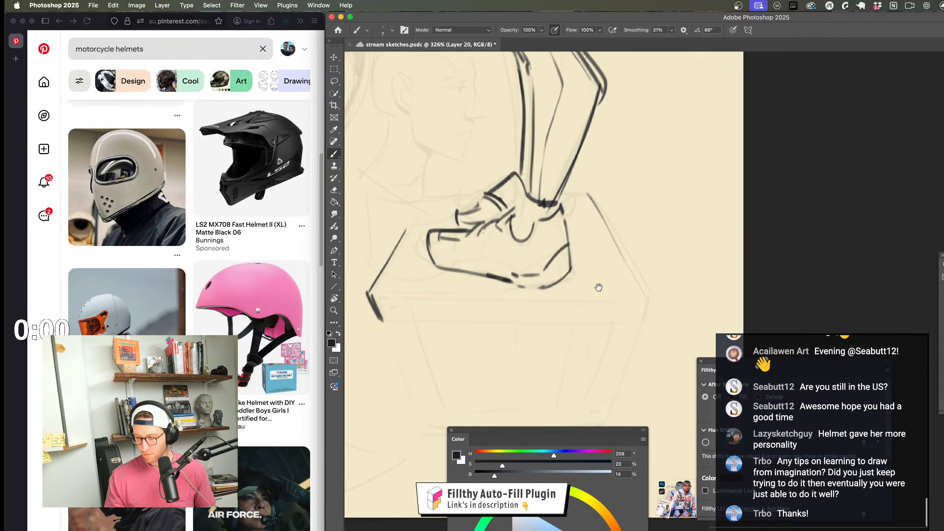
{"action": "left_click_drag", "start_coordinate": [397, 317], "coordinate": [620, 316]}
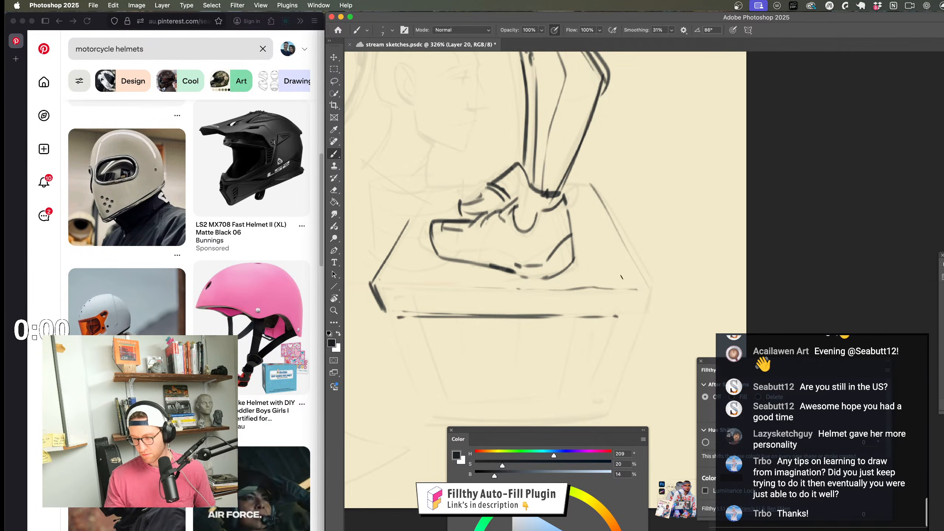
{"action": "key", "text": "super+z"}
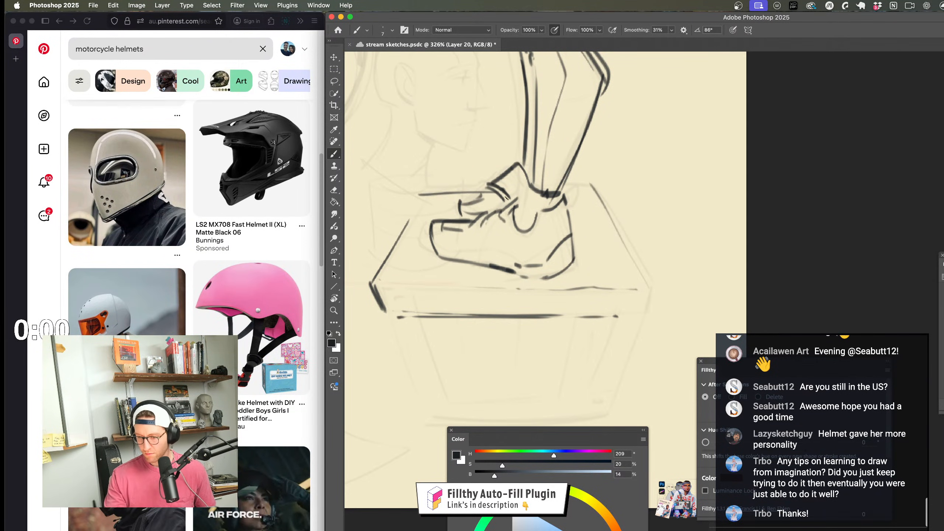
{"action": "mouse_move", "coordinate": [584, 238]}
{"action": "left_mouse_down"}
{"action": "mouse_move", "coordinate": [507, 301]}
{"action": "mouse_move", "coordinate": [402, 313]}
{"action": "left_mouse_up"}
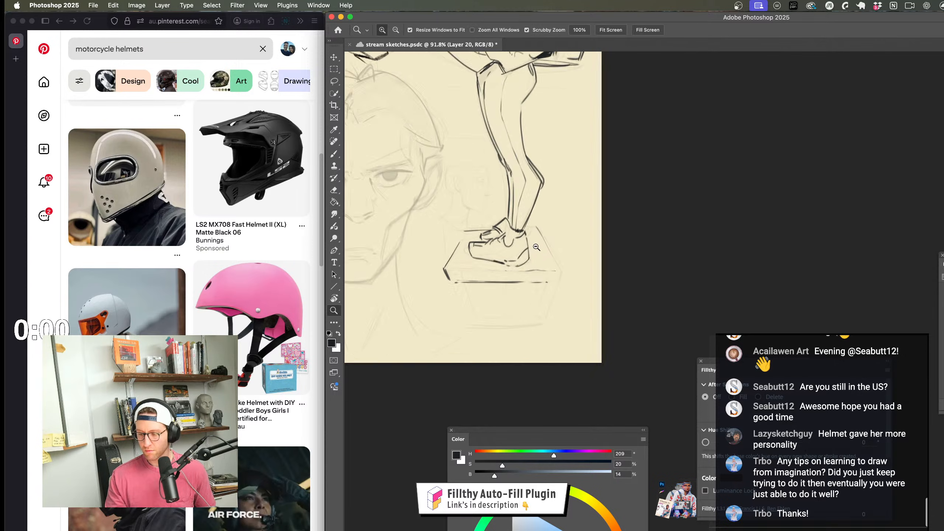
{"action": "left_click_drag", "start_coordinate": [412, 256], "coordinate": [516, 209]}
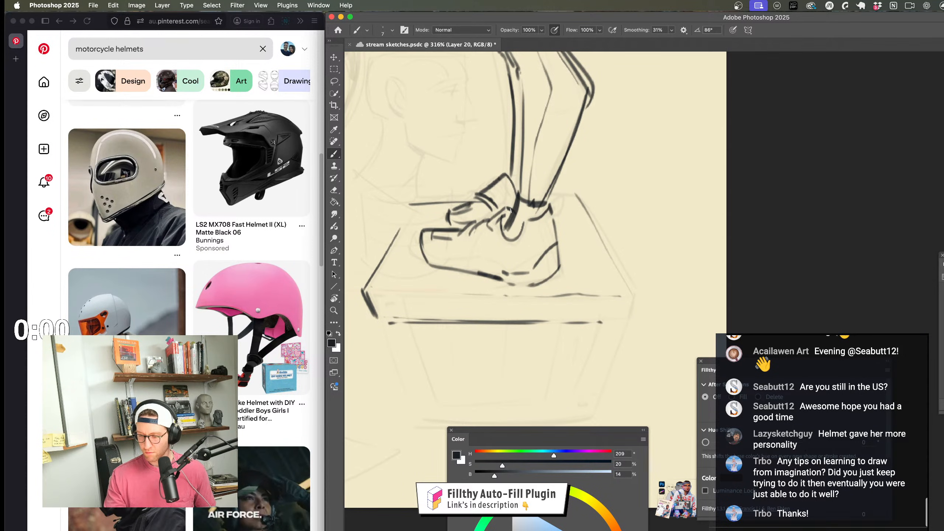
Step: Ink the sloped side edge of the plinth's top behind the heel and add short lines near its corner
{"action": "left_click_drag", "start_coordinate": [508, 306], "coordinate": [461, 307]}
{"action": "left_click_drag", "start_coordinate": [540, 311], "coordinate": [531, 296]}
{"action": "left_click_drag", "start_coordinate": [527, 276], "coordinate": [572, 284]}
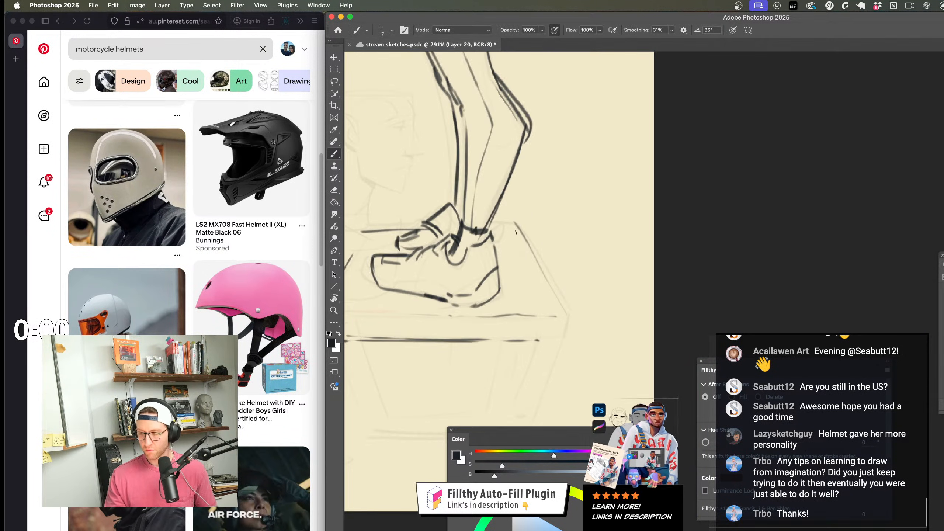
{"action": "mouse_move", "coordinate": [515, 223]}
{"action": "left_mouse_down"}
{"action": "mouse_move", "coordinate": [565, 309]}
{"action": "mouse_move", "coordinate": [524, 310]}
{"action": "mouse_move", "coordinate": [537, 322]}
{"action": "left_mouse_up"}
{"action": "key", "text": "z"}
{"action": "left_click_drag", "start_coordinate": [514, 197], "coordinate": [535, 197]}
{"action": "key", "text": "b"}
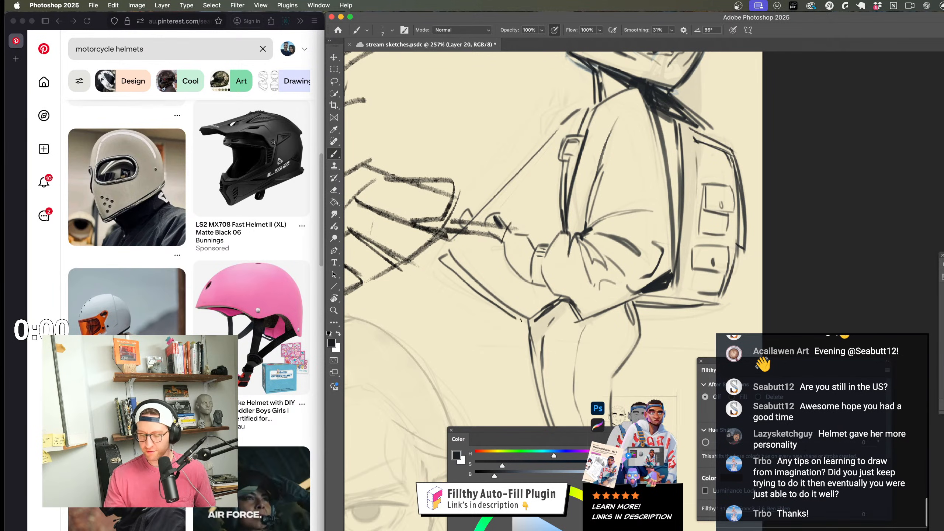
Step: Check the inked figure's jacket, backpack, helmet and legs for overall proportions
{"action": "key", "text": "z"}
{"action": "left_click_drag", "start_coordinate": [550, 316], "coordinate": [534, 314]}
{"action": "left_click_drag", "start_coordinate": [484, 262], "coordinate": [512, 262]}
{"action": "key", "text": "b"}
{"action": "scroll", "coordinate": [503, 186], "scroll_direction": "up", "scroll_amount": 5}
{"action": "scroll", "coordinate": [503, 186], "scroll_direction": "right", "scroll_amount": 3}
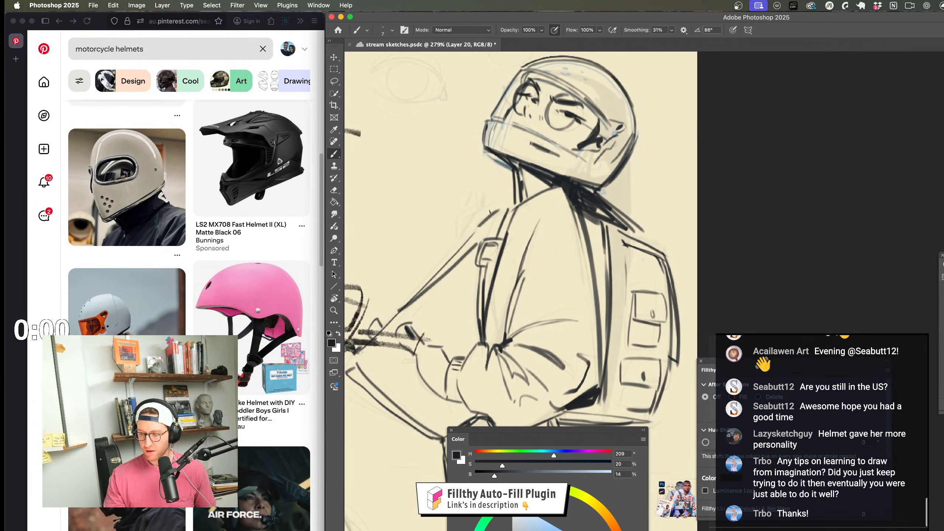
{"action": "key", "text": "z"}
{"action": "mouse_move", "coordinate": [501, 191]}
{"action": "left_mouse_down"}
{"action": "mouse_move", "coordinate": [483, 208]}
{"action": "mouse_move", "coordinate": [475, 238]}
{"action": "mouse_move", "coordinate": [509, 263]}
{"action": "mouse_move", "coordinate": [520, 187]}
{"action": "left_mouse_up"}
{"action": "key", "text": "b"}
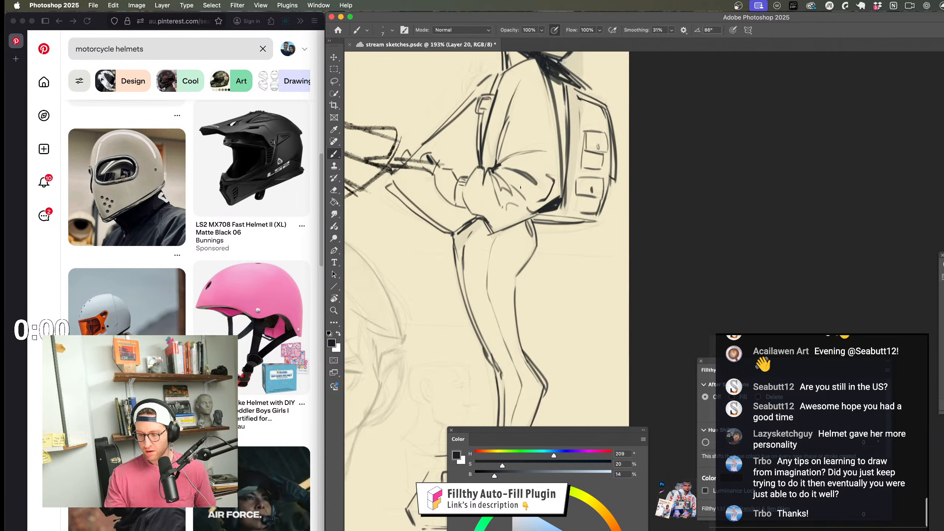
{"action": "scroll", "coordinate": [456, 283], "scroll_direction": "up", "scroll_amount": 5}
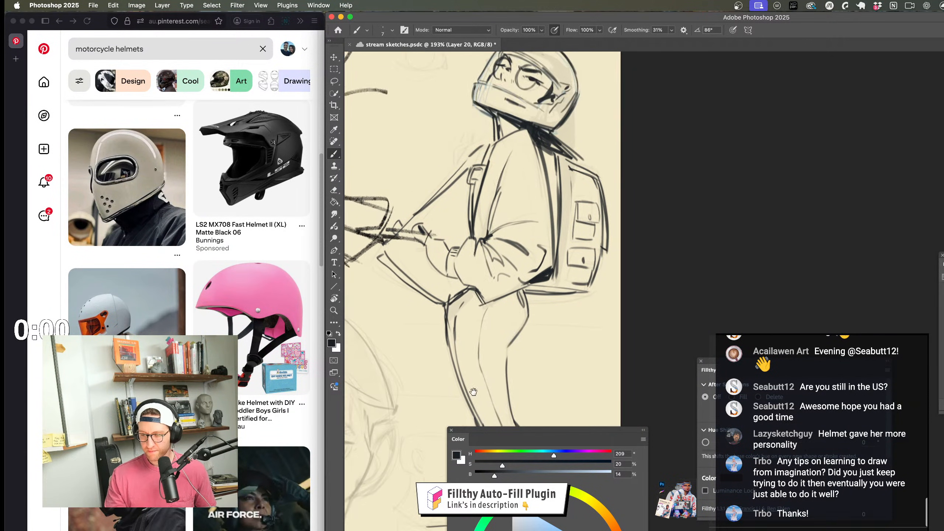
Step: Draw a long flowing strand trailing out in front of the figure from the neck below the helmet
{"action": "key", "text": "z"}
{"action": "mouse_move", "coordinate": [465, 216]}
{"action": "left_mouse_down"}
{"action": "mouse_move", "coordinate": [535, 231]}
{"action": "mouse_move", "coordinate": [439, 258]}
{"action": "left_mouse_up"}
{"action": "key", "text": "b"}
{"action": "key", "text": "z"}
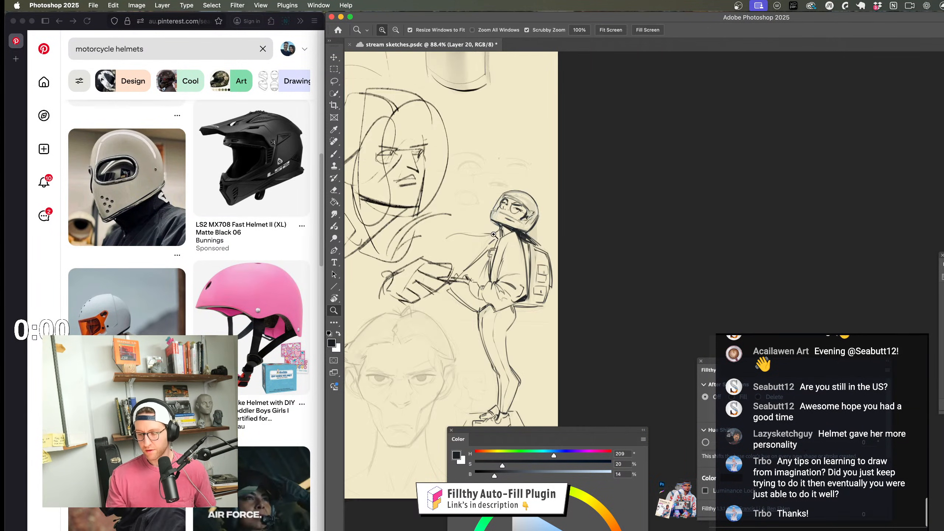
{"action": "mouse_move", "coordinate": [493, 235]}
{"action": "left_mouse_down"}
{"action": "mouse_move", "coordinate": [528, 262]}
{"action": "mouse_move", "coordinate": [563, 256]}
{"action": "mouse_move", "coordinate": [403, 255]}
{"action": "mouse_move", "coordinate": [563, 265]}
{"action": "left_mouse_up"}
{"action": "key", "text": "b"}
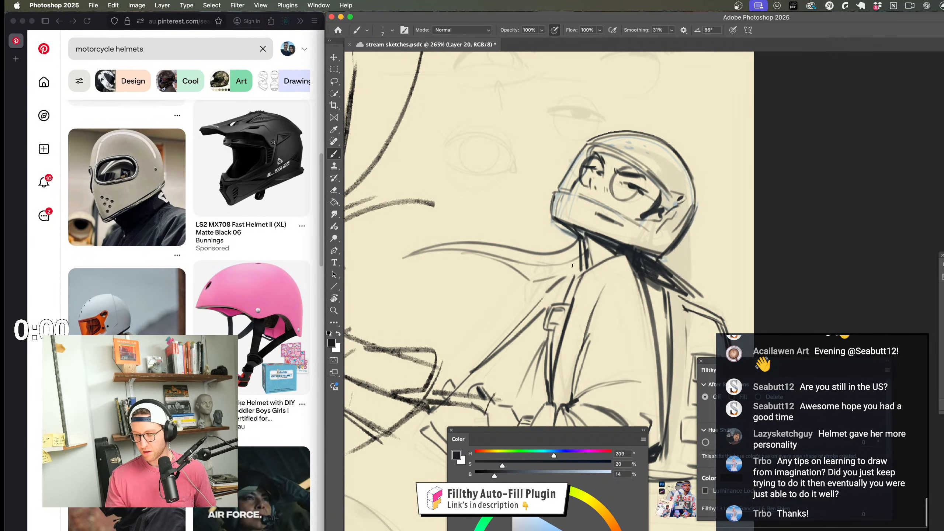
Step: Ink the plinth's tapering sides and bottom edge, and add an inner border to its front face
{"action": "key", "text": "z"}
{"action": "left_click_drag", "start_coordinate": [482, 202], "coordinate": [409, 205]}
{"action": "mouse_move", "coordinate": [592, 372]}
{"action": "left_mouse_down"}
{"action": "mouse_move", "coordinate": [544, 308]}
{"action": "mouse_move", "coordinate": [560, 319]}
{"action": "mouse_move", "coordinate": [539, 331]}
{"action": "mouse_move", "coordinate": [552, 348]}
{"action": "mouse_move", "coordinate": [535, 262]}
{"action": "mouse_move", "coordinate": [565, 264]}
{"action": "left_mouse_up"}
{"action": "key", "text": "b"}
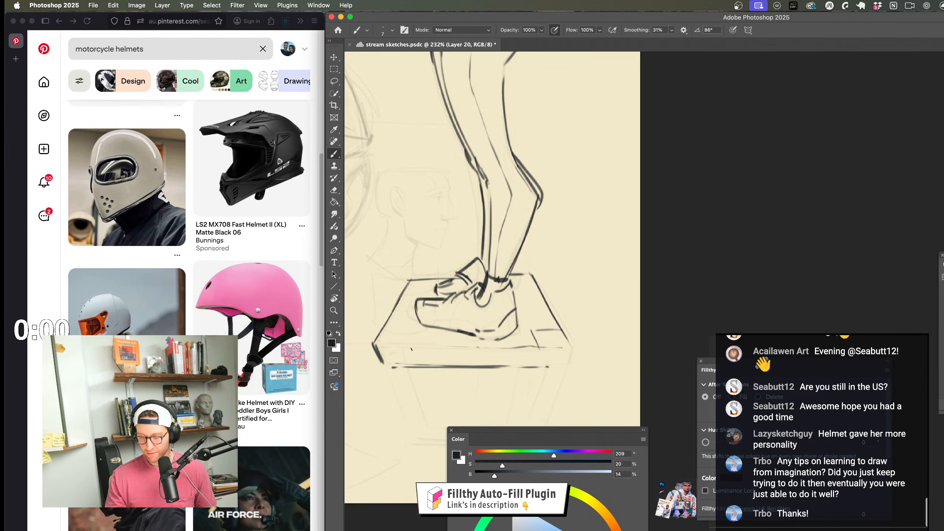
{"action": "left_click_drag", "start_coordinate": [412, 349], "coordinate": [481, 260]}
{"action": "left_click_drag", "start_coordinate": [475, 351], "coordinate": [595, 353]}
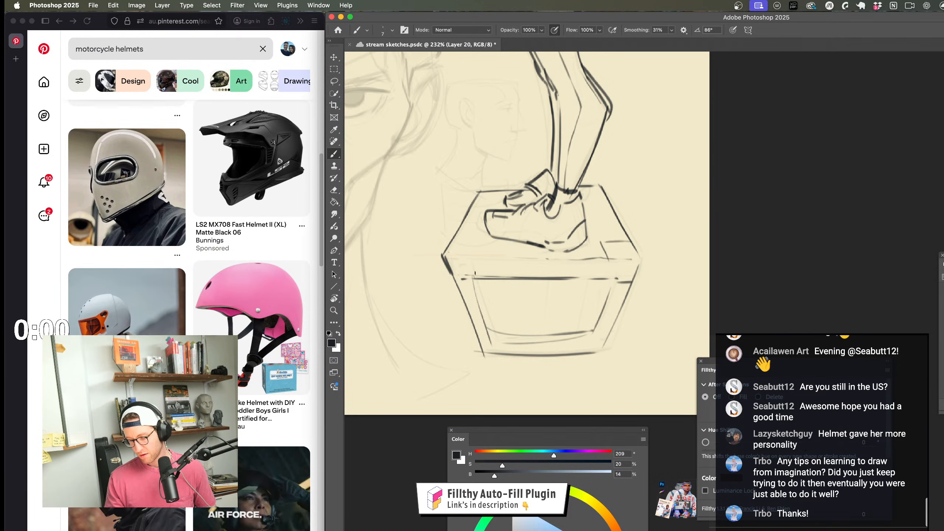
Step: Add small interior detail lines to the side of the shoe
{"action": "left_click_drag", "start_coordinate": [475, 273], "coordinate": [486, 412]}
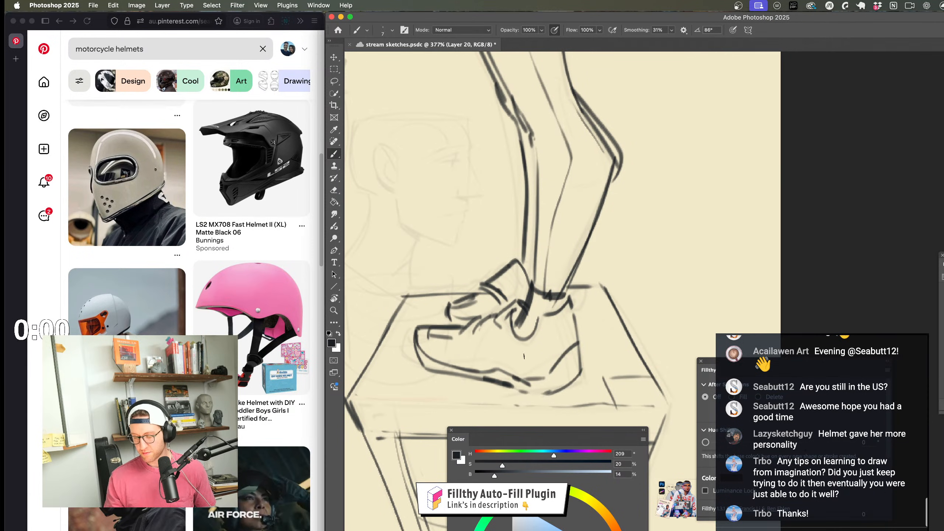
{"action": "left_click_drag", "start_coordinate": [531, 357], "coordinate": [568, 341]}
{"action": "key", "text": "b"}
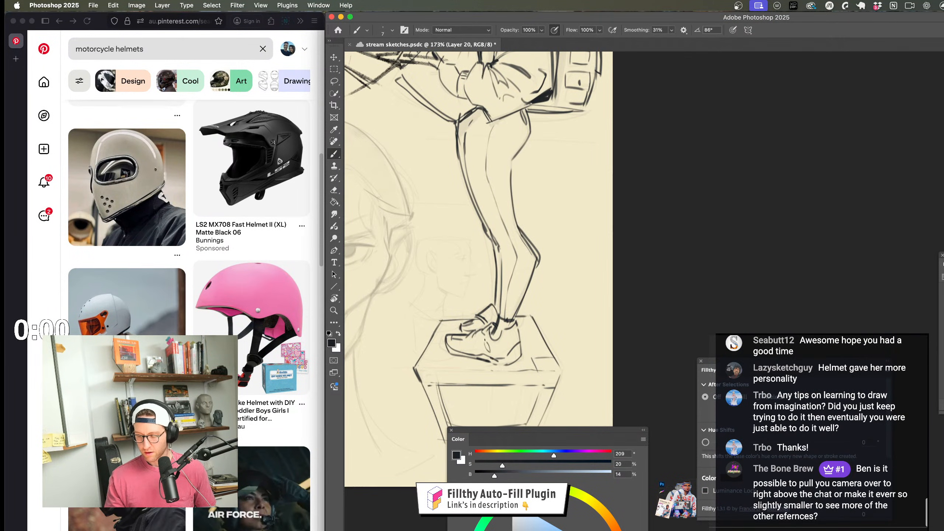
Step: Try sketching a narrow slanted slab in the empty space behind the figure's legs
{"action": "left_click_drag", "start_coordinate": [542, 358], "coordinate": [502, 346]}
{"action": "mouse_move", "coordinate": [525, 302]}
{"action": "left_mouse_down"}
{"action": "mouse_move", "coordinate": [562, 324]}
{"action": "mouse_move", "coordinate": [550, 336]}
{"action": "left_mouse_up"}
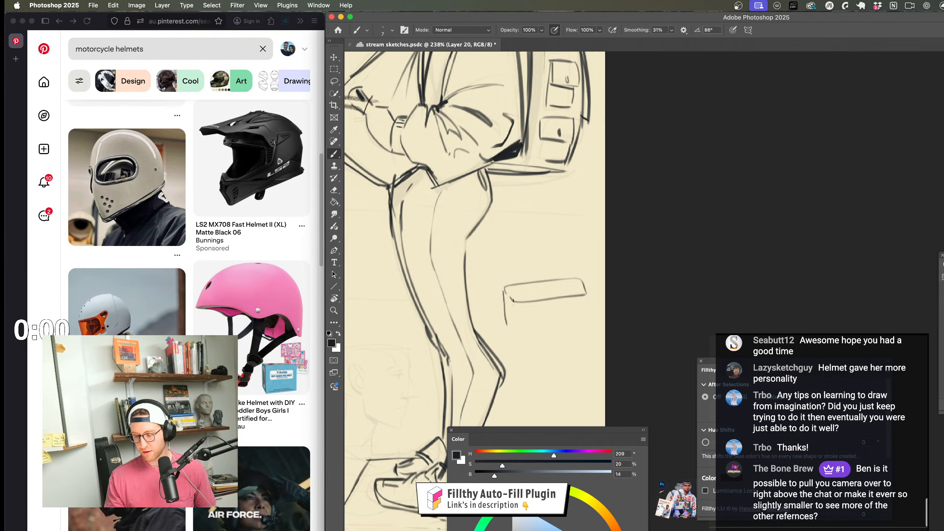
{"action": "mouse_move", "coordinate": [532, 340]}
{"action": "left_mouse_down"}
{"action": "mouse_move", "coordinate": [502, 326]}
{"action": "mouse_move", "coordinate": [596, 326]}
{"action": "mouse_move", "coordinate": [470, 300]}
{"action": "mouse_move", "coordinate": [439, 319]}
{"action": "mouse_move", "coordinate": [409, 316]}
{"action": "mouse_move", "coordinate": [578, 302]}
{"action": "left_mouse_up"}
{"action": "left_click_drag", "start_coordinate": [553, 153], "coordinate": [526, 274]}
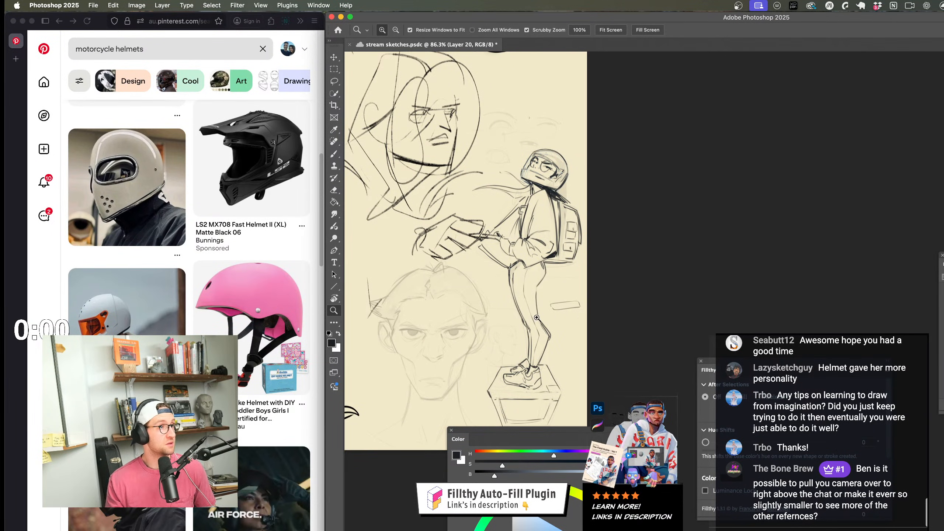
Step: Flip the canvas view horizontally and add a shorter flowing wisp above the long strand at the neck
{"action": "mouse_move", "coordinate": [528, 325]}
{"action": "left_mouse_down"}
{"action": "mouse_move", "coordinate": [582, 343]}
{"action": "mouse_move", "coordinate": [535, 254]}
{"action": "mouse_move", "coordinate": [532, 292]}
{"action": "left_mouse_up"}
{"action": "left_click_drag", "start_coordinate": [480, 194], "coordinate": [550, 197]}
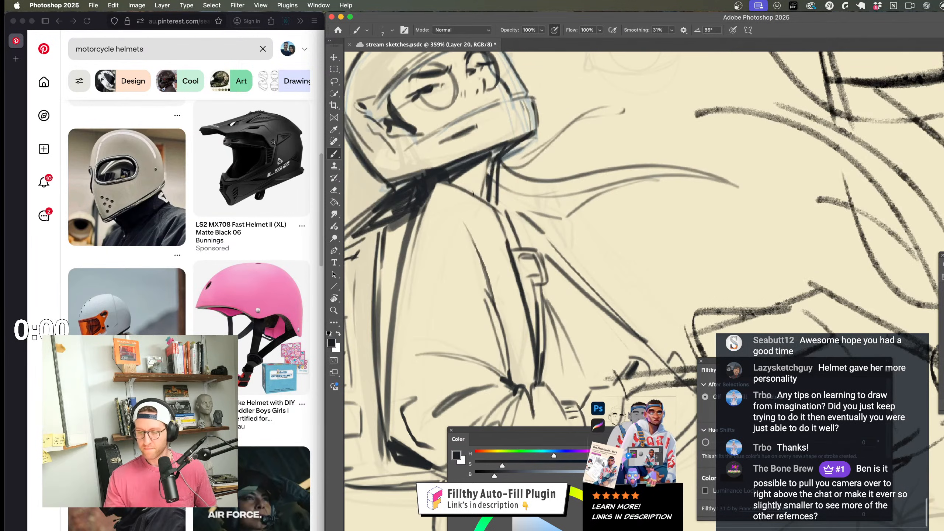
{"action": "mouse_move", "coordinate": [444, 179]}
{"action": "left_mouse_down"}
{"action": "mouse_move", "coordinate": [493, 207]}
{"action": "mouse_move", "coordinate": [442, 135]}
{"action": "mouse_move", "coordinate": [412, 64]}
{"action": "left_mouse_up"}
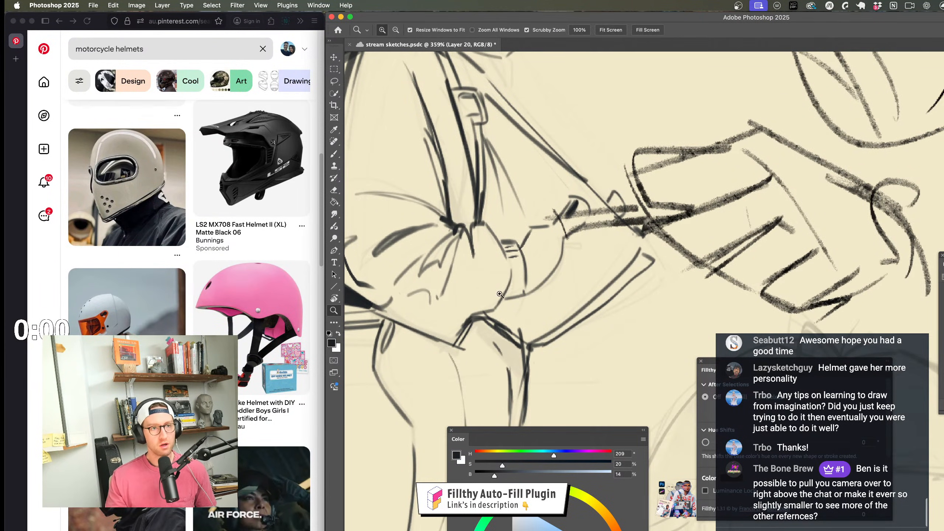
Step: Move the rough textured hand sketch on its layer away from the figure's hands
{"action": "left_click_drag", "start_coordinate": [535, 297], "coordinate": [514, 304]}
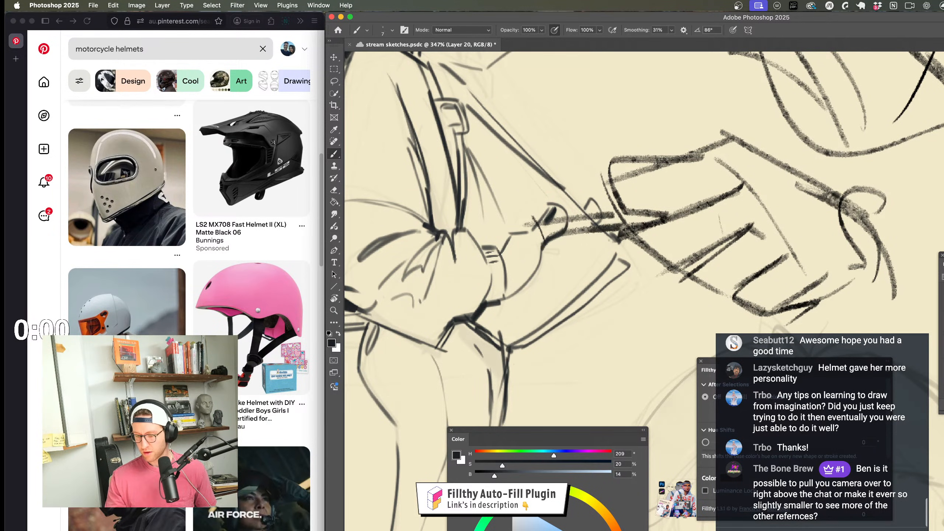
{"action": "left_click_drag", "start_coordinate": [557, 277], "coordinate": [517, 278]}
{"action": "left_click_drag", "start_coordinate": [580, 265], "coordinate": [675, 251]}
{"action": "key", "text": "v"}
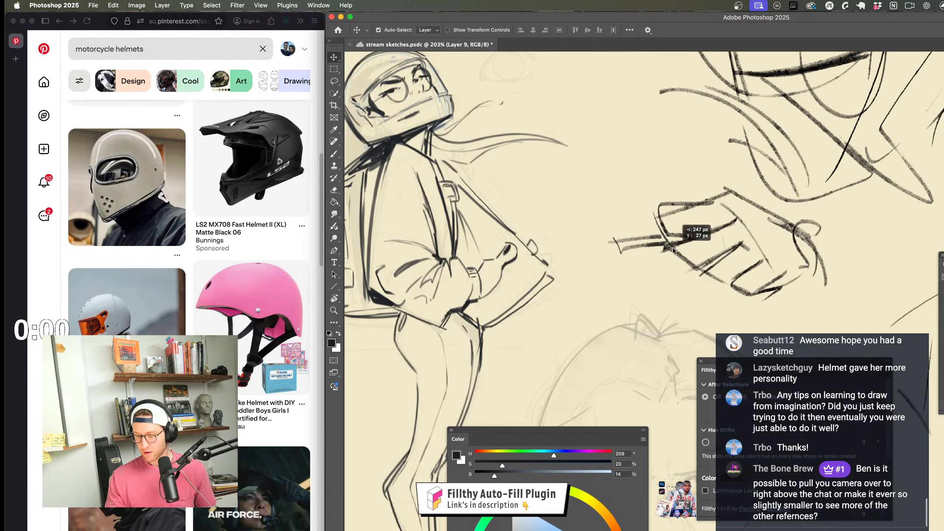
Step: Refine the shoe's line work and draw inner border lines on the plinth's top surface
{"action": "left_click_drag", "start_coordinate": [642, 286], "coordinate": [594, 292]}
{"action": "mouse_move", "coordinate": [632, 348]}
{"action": "left_mouse_down"}
{"action": "mouse_move", "coordinate": [601, 312]}
{"action": "mouse_move", "coordinate": [589, 261]}
{"action": "left_mouse_up"}
{"action": "left_click_drag", "start_coordinate": [592, 298], "coordinate": [582, 301]}
{"action": "left_click_drag", "start_coordinate": [582, 303], "coordinate": [570, 321]}
{"action": "mouse_move", "coordinate": [548, 277]}
{"action": "left_mouse_down"}
{"action": "mouse_move", "coordinate": [559, 276]}
{"action": "mouse_move", "coordinate": [555, 292]}
{"action": "left_mouse_up"}
{"action": "left_click_drag", "start_coordinate": [513, 347], "coordinate": [576, 291]}
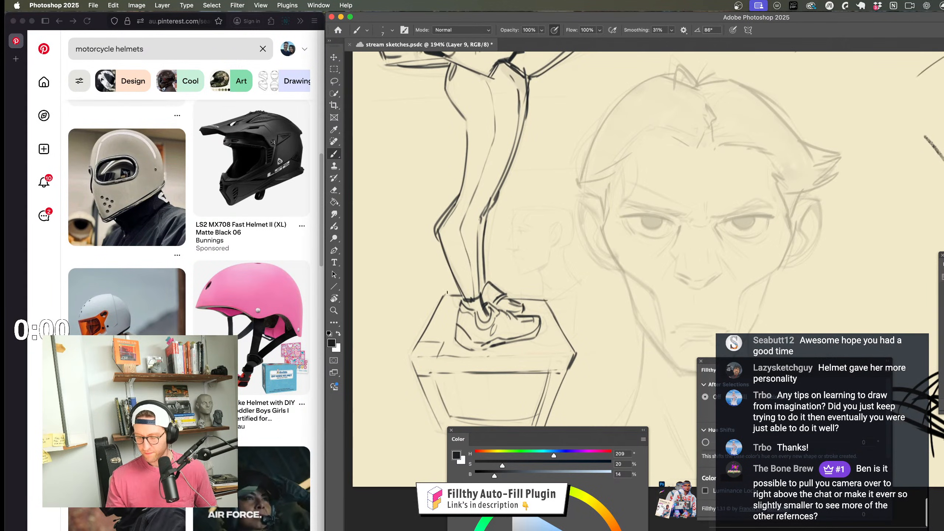
{"action": "left_click_drag", "start_coordinate": [504, 291], "coordinate": [535, 291]}
{"action": "mouse_move", "coordinate": [480, 279]}
{"action": "left_mouse_down"}
{"action": "mouse_move", "coordinate": [491, 314]}
{"action": "mouse_move", "coordinate": [507, 327]}
{"action": "mouse_move", "coordinate": [466, 327]}
{"action": "left_mouse_up"}
{"action": "mouse_move", "coordinate": [549, 368]}
{"action": "left_mouse_down"}
{"action": "mouse_move", "coordinate": [533, 351]}
{"action": "mouse_move", "coordinate": [545, 334]}
{"action": "mouse_move", "coordinate": [570, 333]}
{"action": "mouse_move", "coordinate": [541, 309]}
{"action": "mouse_move", "coordinate": [538, 269]}
{"action": "left_mouse_up"}
{"action": "left_click_drag", "start_coordinate": [538, 268], "coordinate": [567, 270]}
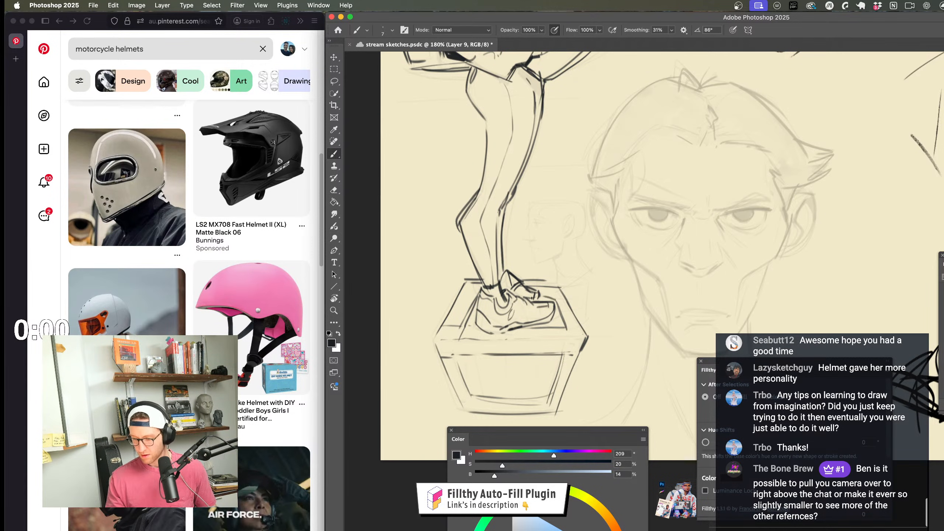
Step: Review the flipped figure from the plinth up to the helmet and back down the legs
{"action": "left_click_drag", "start_coordinate": [572, 370], "coordinate": [555, 323]}
{"action": "mouse_move", "coordinate": [515, 230]}
{"action": "left_mouse_down"}
{"action": "mouse_move", "coordinate": [529, 226]}
{"action": "mouse_move", "coordinate": [523, 320]}
{"action": "left_mouse_up"}
{"action": "left_click_drag", "start_coordinate": [492, 187], "coordinate": [521, 186]}
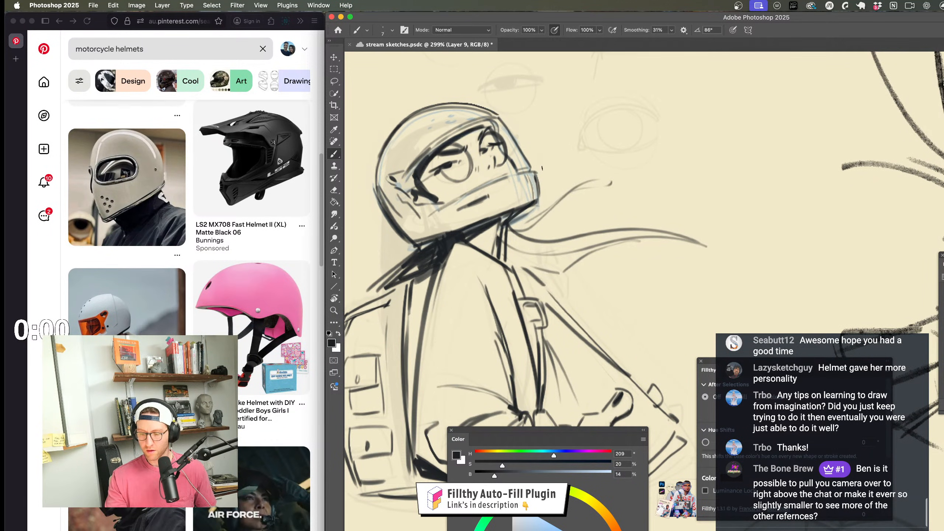
{"action": "left_click_drag", "start_coordinate": [518, 248], "coordinate": [480, 250]}
{"action": "left_click_drag", "start_coordinate": [495, 319], "coordinate": [507, 320]}
{"action": "mouse_move", "coordinate": [506, 320]}
{"action": "left_mouse_down"}
{"action": "mouse_move", "coordinate": [461, 263]}
{"action": "mouse_move", "coordinate": [481, 266]}
{"action": "mouse_move", "coordinate": [460, 263]}
{"action": "left_mouse_up"}
{"action": "key", "text": "super+z"}
{"action": "left_click_drag", "start_coordinate": [439, 224], "coordinate": [460, 265]}
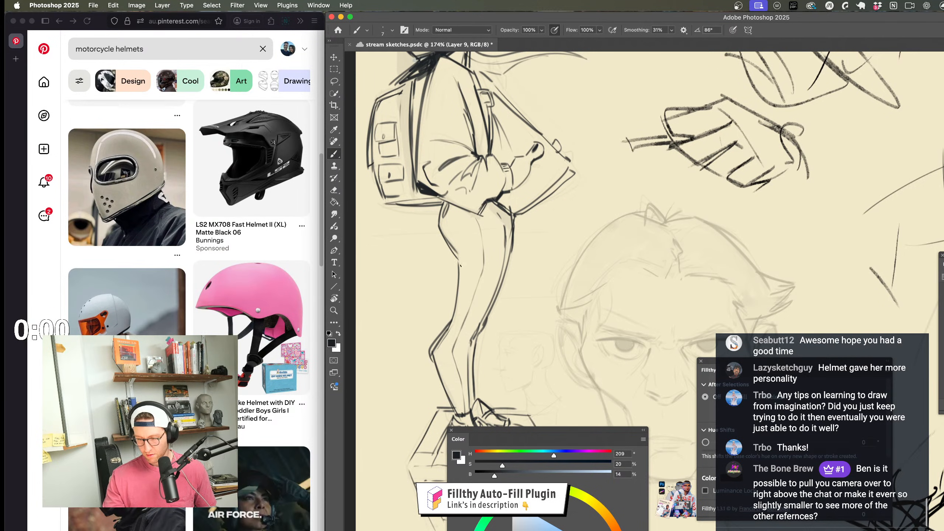
Step: Add short crease marks to the trouser leg just below the knee
{"action": "mouse_move", "coordinate": [524, 336]}
{"action": "left_mouse_down"}
{"action": "mouse_move", "coordinate": [513, 331]}
{"action": "mouse_move", "coordinate": [522, 321]}
{"action": "mouse_move", "coordinate": [519, 333]}
{"action": "mouse_move", "coordinate": [483, 314]}
{"action": "left_mouse_up"}
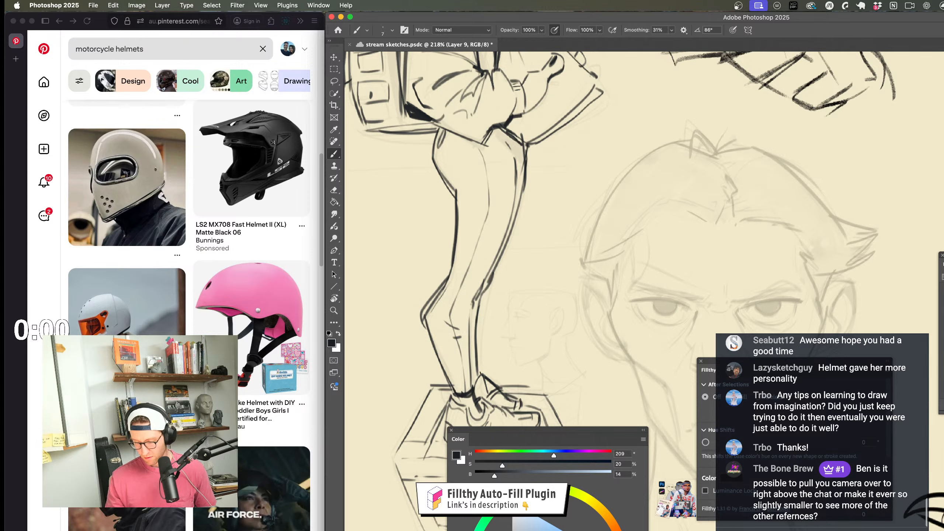
{"action": "left_click_drag", "start_coordinate": [533, 400], "coordinate": [511, 398]}
{"action": "left_click_drag", "start_coordinate": [539, 359], "coordinate": [539, 298]}
{"action": "left_click_drag", "start_coordinate": [517, 321], "coordinate": [537, 320]}
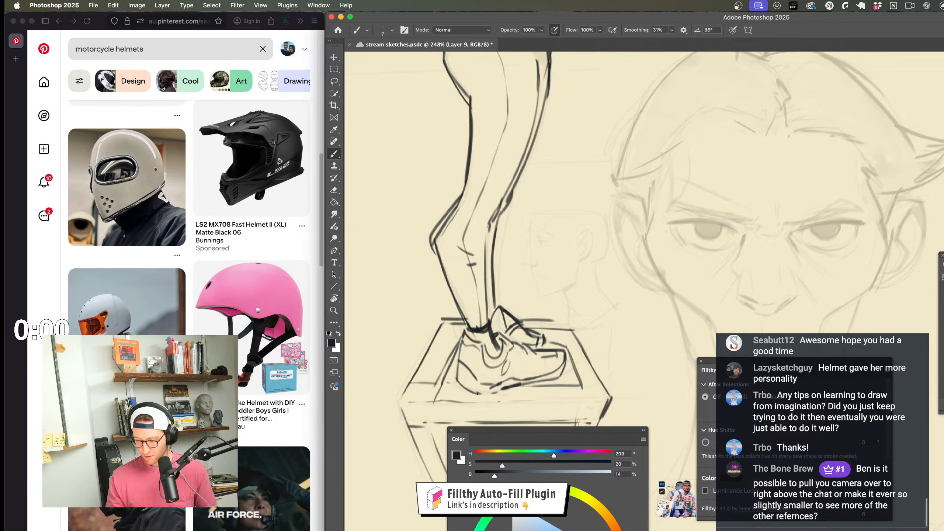
Step: Draw flowing strap ends trailing forward from the backpack's shoulder buckle across the arm
{"action": "left_click_drag", "start_coordinate": [544, 388], "coordinate": [509, 386]}
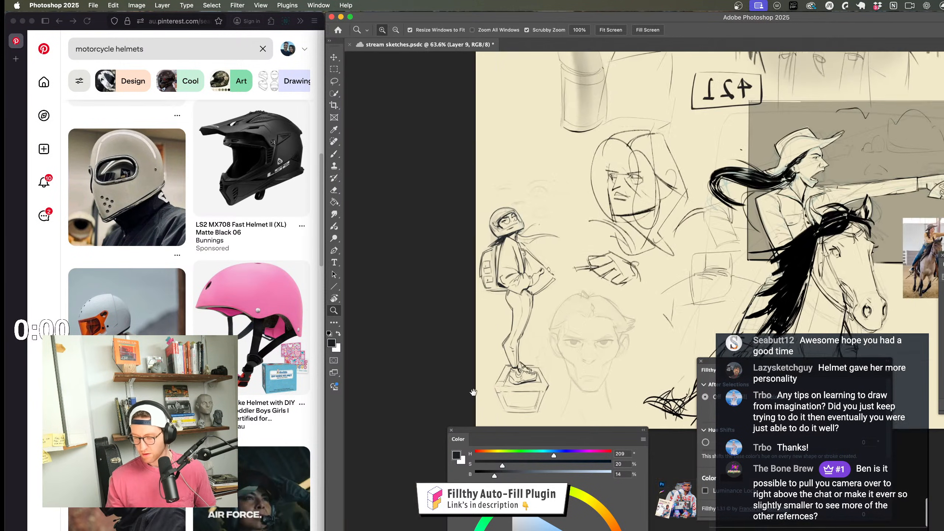
{"action": "left_click_drag", "start_coordinate": [576, 379], "coordinate": [550, 369]}
{"action": "left_click_drag", "start_coordinate": [535, 329], "coordinate": [543, 344]}
{"action": "mouse_move", "coordinate": [498, 257]}
{"action": "left_mouse_down"}
{"action": "mouse_move", "coordinate": [531, 260]}
{"action": "mouse_move", "coordinate": [563, 337]}
{"action": "left_mouse_up"}
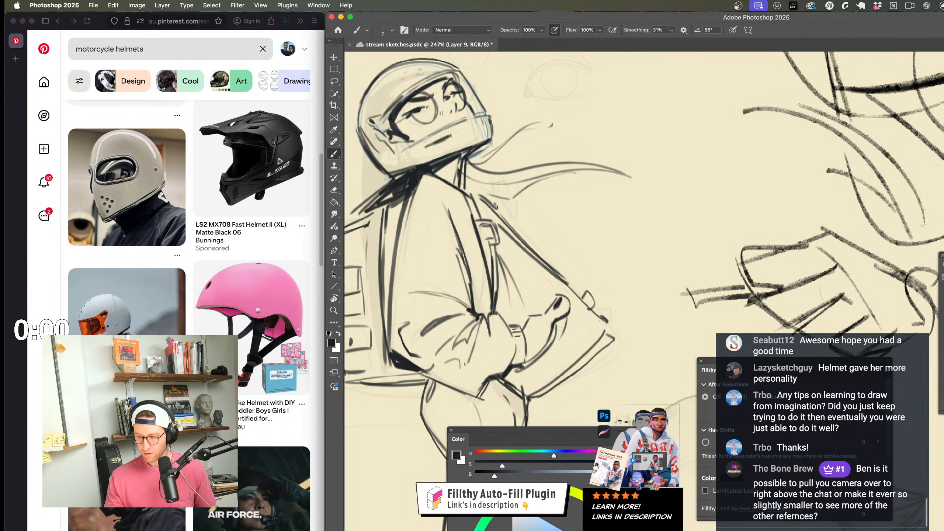
{"action": "key", "text": "z"}
{"action": "key", "text": "b"}
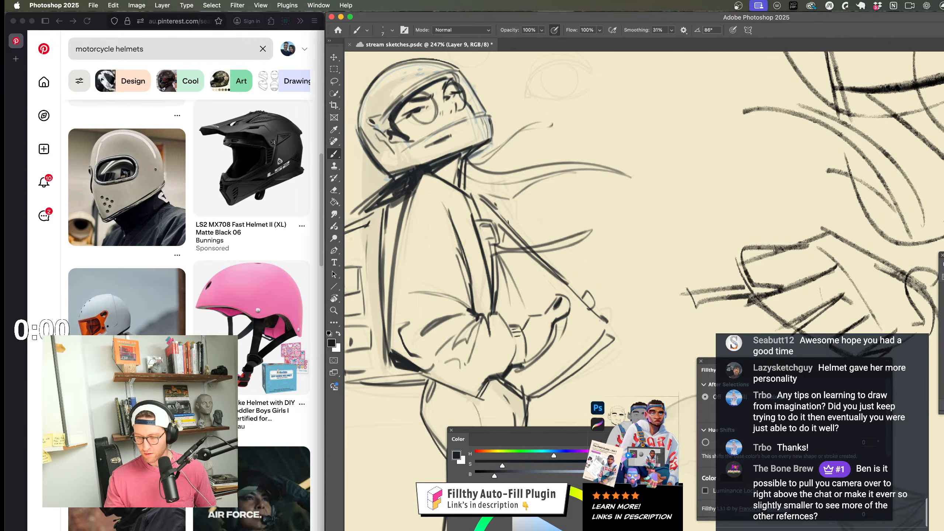
{"action": "left_click_drag", "start_coordinate": [560, 263], "coordinate": [616, 274]}
{"action": "mouse_move", "coordinate": [550, 299]}
{"action": "left_mouse_down"}
{"action": "mouse_move", "coordinate": [520, 299]}
{"action": "mouse_move", "coordinate": [498, 282]}
{"action": "left_mouse_up"}
{"action": "key", "text": "b"}
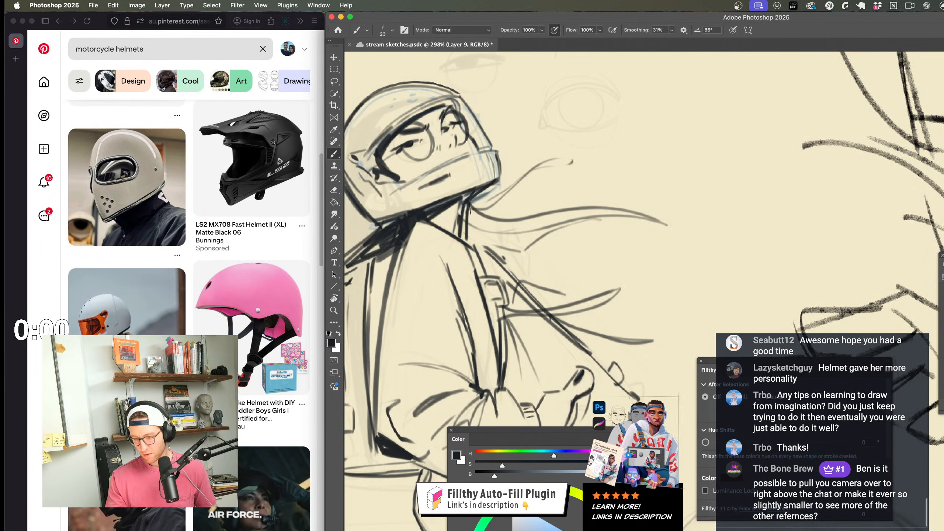
Step: Ink the two long tails streaming forward from the neck below the helmet as thick, tapering black shapes
{"action": "left_click_drag", "start_coordinate": [470, 207], "coordinate": [655, 211]}
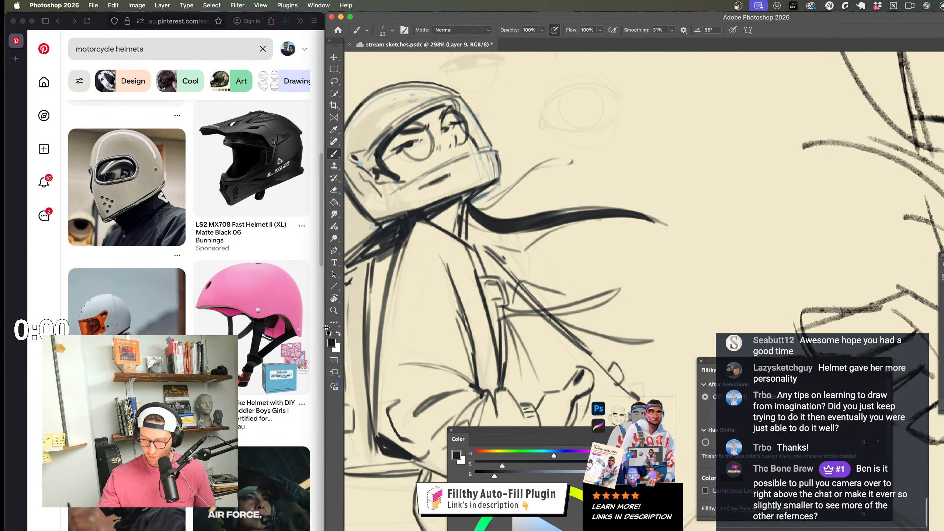
{"action": "mouse_move", "coordinate": [515, 244]}
{"action": "left_mouse_down"}
{"action": "mouse_move", "coordinate": [615, 226]}
{"action": "mouse_move", "coordinate": [534, 266]}
{"action": "mouse_move", "coordinate": [546, 268]}
{"action": "mouse_move", "coordinate": [534, 263]}
{"action": "mouse_move", "coordinate": [572, 258]}
{"action": "mouse_move", "coordinate": [480, 246]}
{"action": "left_mouse_up"}
{"action": "key", "text": "ctrl+z"}
{"action": "mouse_move", "coordinate": [563, 254]}
{"action": "left_mouse_down"}
{"action": "mouse_move", "coordinate": [703, 262]}
{"action": "mouse_move", "coordinate": [469, 244]}
{"action": "left_mouse_up"}
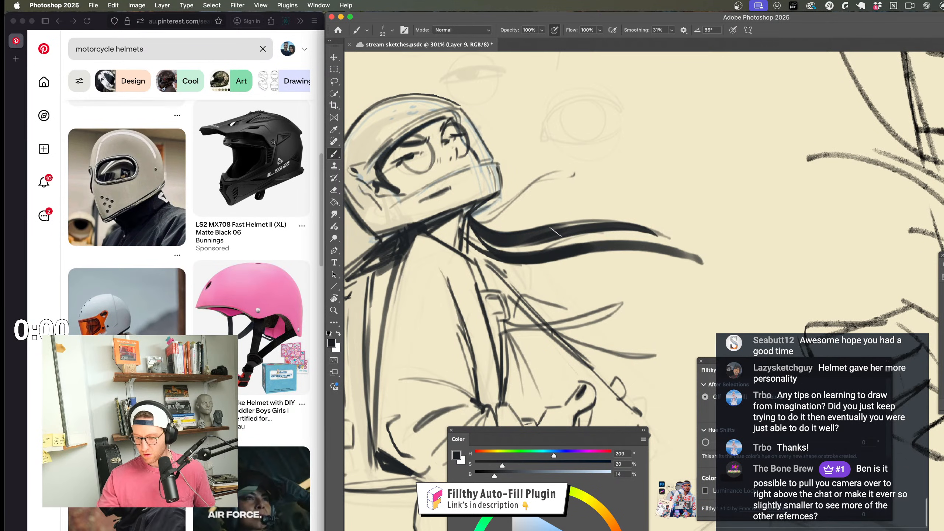
Step: Save the document and warp the lassoed legs and plinth so the shoes and lower legs shift slightly backward
{"action": "key", "text": "z"}
{"action": "left_click_drag", "start_coordinate": [613, 305], "coordinate": [562, 304]}
{"action": "scroll", "coordinate": [562, 304], "scroll_direction": "down", "scroll_amount": 5}
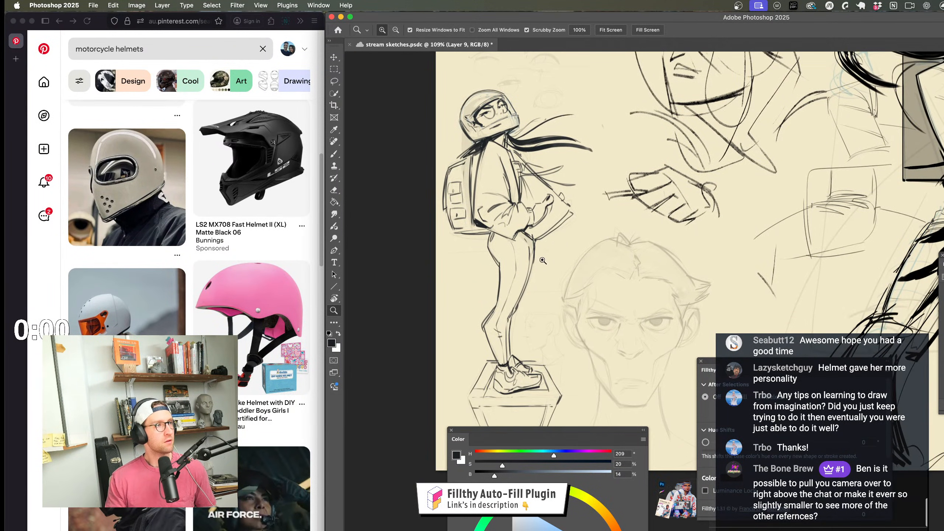
{"action": "scroll", "coordinate": [532, 265], "scroll_direction": "down", "scroll_amount": 3}
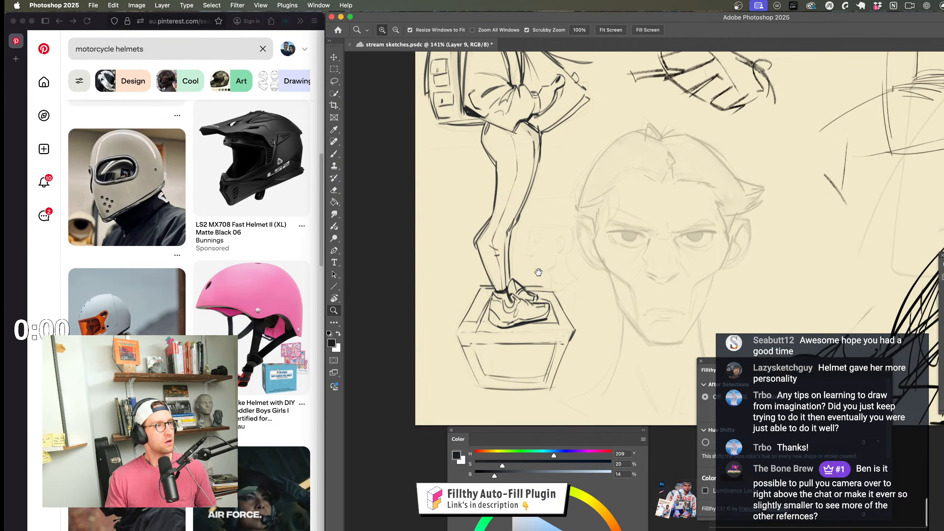
{"action": "scroll", "coordinate": [480, 308], "scroll_direction": "up", "scroll_amount": 3}
{"action": "left_click_drag", "start_coordinate": [480, 308], "coordinate": [465, 310]}
{"action": "key", "text": "l"}
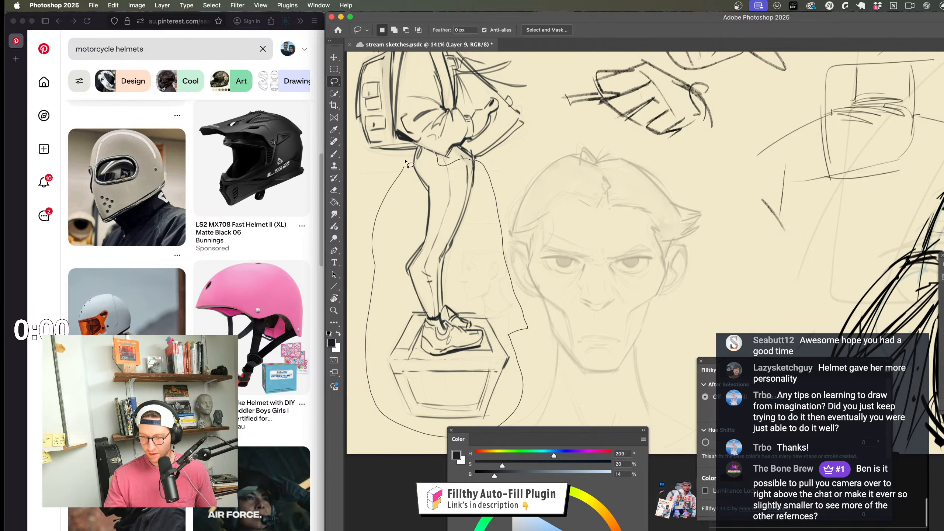
{"action": "left_click_drag", "start_coordinate": [406, 163], "coordinate": [406, 163]}
{"action": "key", "text": "super+s"}
{"action": "key", "text": "super+t"}
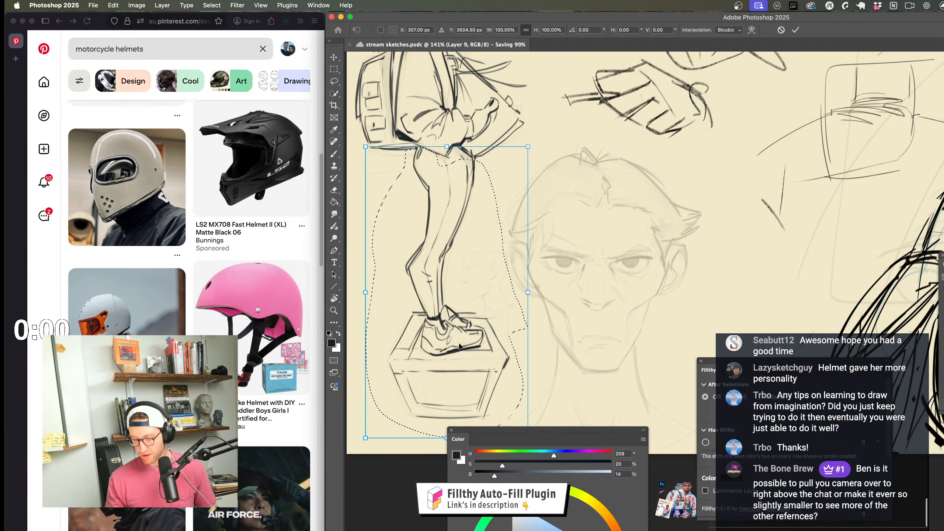
{"action": "right_click", "coordinate": [460, 346]}
{"action": "left_click", "coordinate": [467, 413]}
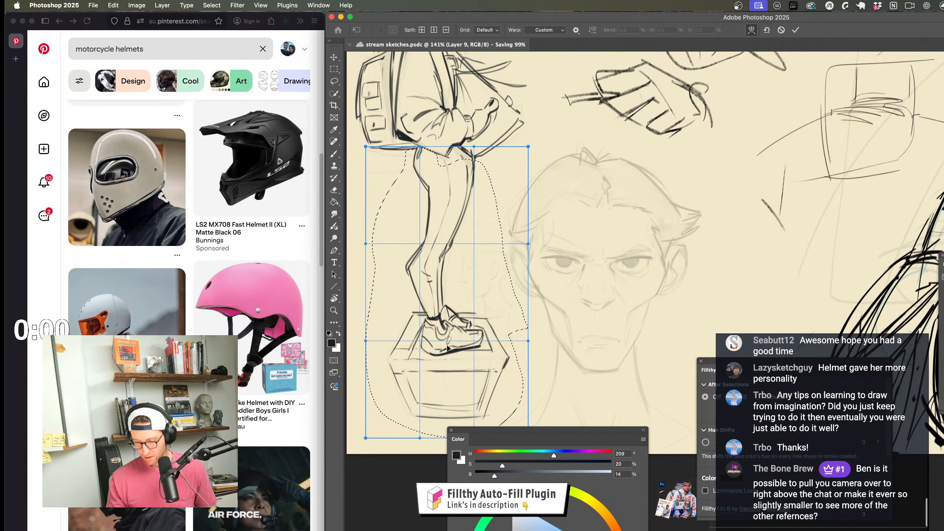
{"action": "left_click_drag", "start_coordinate": [448, 348], "coordinate": [441, 350]}
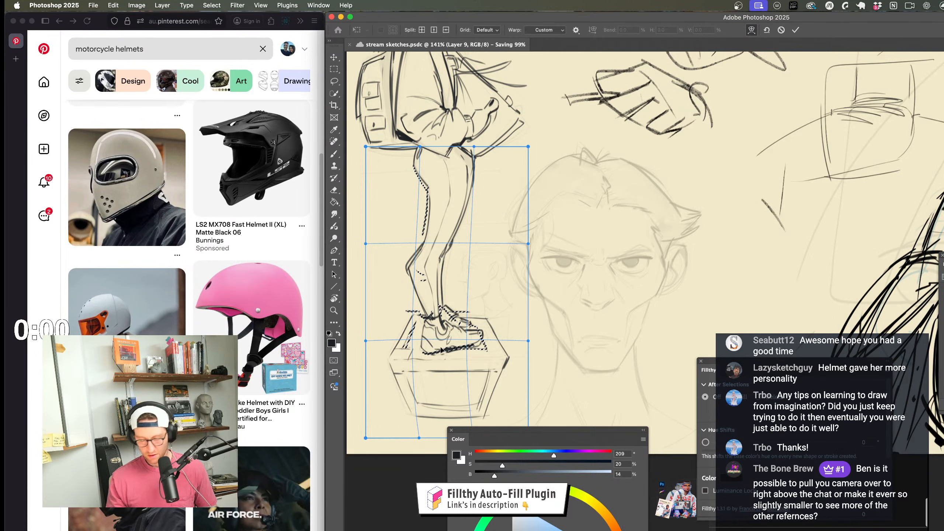
{"action": "key", "text": "Return"}
{"action": "key", "text": "z"}
{"action": "mouse_move", "coordinate": [555, 370]}
{"action": "left_mouse_down"}
{"action": "mouse_move", "coordinate": [522, 352]}
{"action": "mouse_move", "coordinate": [524, 314]}
{"action": "left_mouse_up"}
{"action": "key", "text": "super+d"}
Step: Try filling the trousers with solid black from the hips down the thighs, mirroring the canvas view
{"action": "left_click_drag", "start_coordinate": [535, 275], "coordinate": [580, 275]}
{"action": "key", "text": "b"}
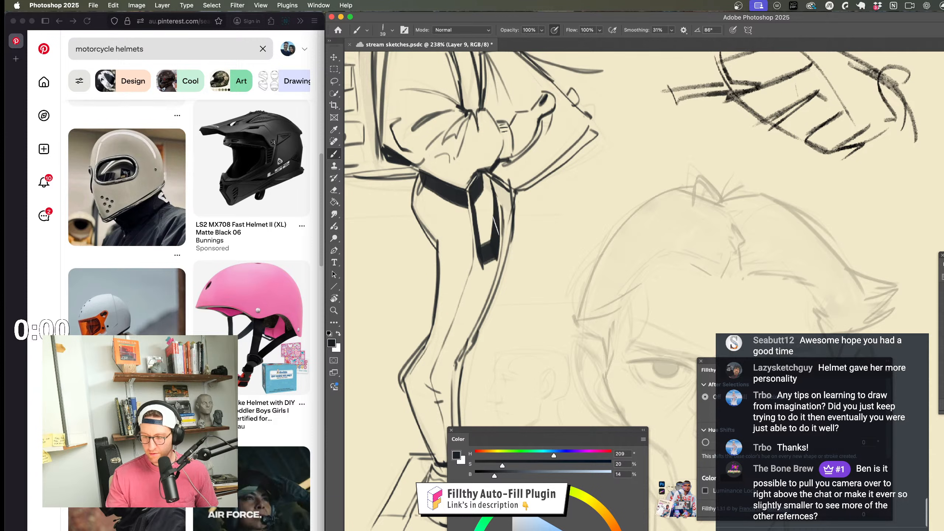
{"action": "key", "text": "z"}
{"action": "mouse_move", "coordinate": [509, 300]}
{"action": "left_mouse_down"}
{"action": "mouse_move", "coordinate": [478, 299]}
{"action": "mouse_move", "coordinate": [512, 299]}
{"action": "left_mouse_up"}
{"action": "key", "text": "b"}
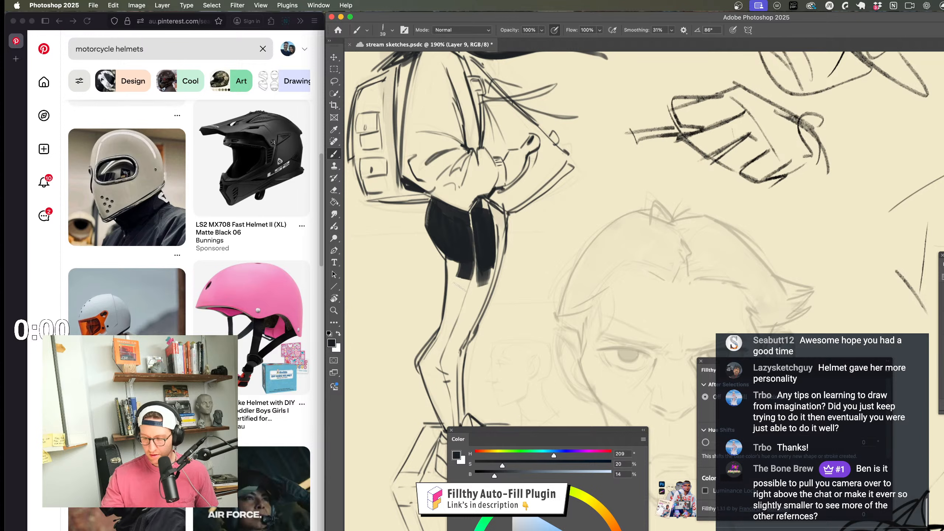
{"action": "mouse_move", "coordinate": [450, 253]}
{"action": "left_mouse_down"}
{"action": "mouse_move", "coordinate": [451, 318]}
{"action": "mouse_move", "coordinate": [536, 338]}
{"action": "mouse_move", "coordinate": [539, 268]}
{"action": "mouse_move", "coordinate": [543, 256]}
{"action": "mouse_move", "coordinate": [558, 257]}
{"action": "left_mouse_up"}
{"action": "key", "text": "z"}
{"action": "key", "text": "super+shift+h"}
{"action": "key", "text": "b"}
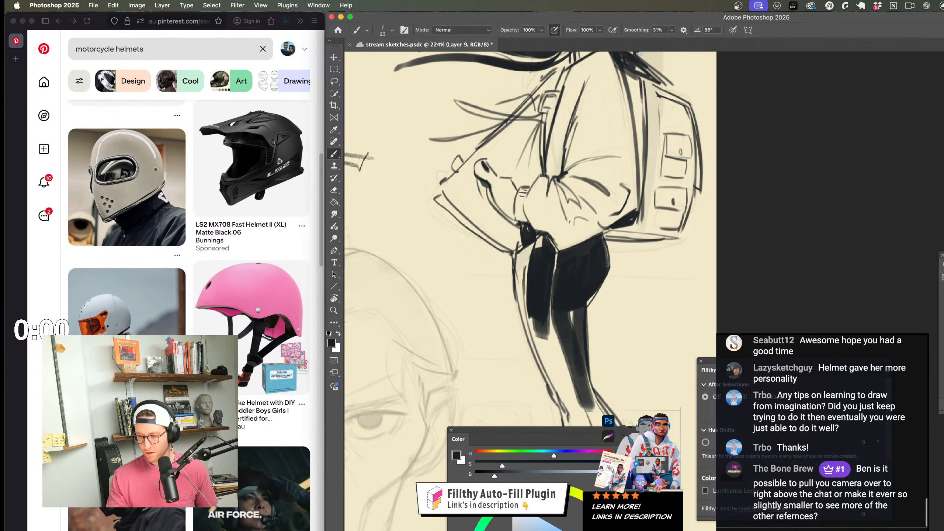
Step: Try extending the solid black fill over the knees and lower trouser legs, leaving thin highlights
{"action": "key", "text": "z"}
{"action": "mouse_move", "coordinate": [572, 327]}
{"action": "left_mouse_down"}
{"action": "mouse_move", "coordinate": [546, 327]}
{"action": "mouse_move", "coordinate": [563, 328]}
{"action": "left_mouse_up"}
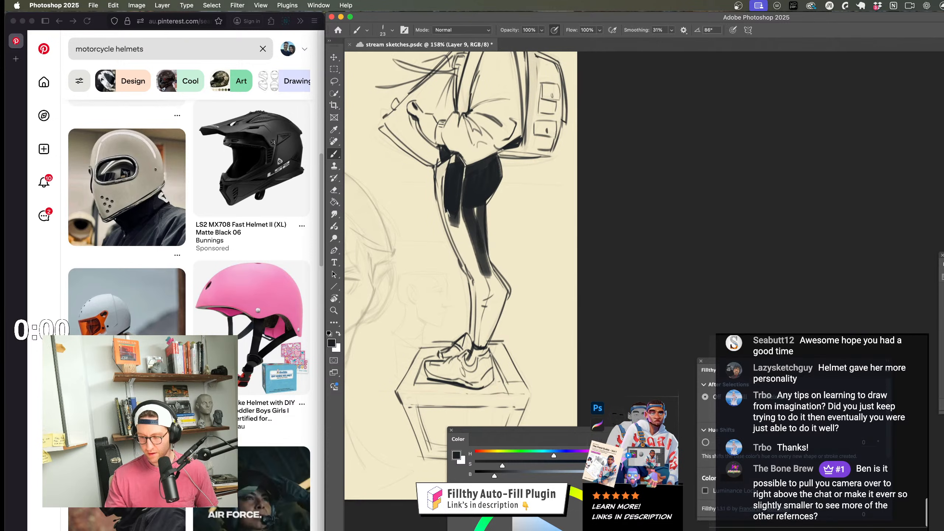
{"action": "key", "text": "b"}
{"action": "mouse_move", "coordinate": [482, 277]}
{"action": "left_mouse_down"}
{"action": "mouse_move", "coordinate": [502, 288]}
{"action": "mouse_move", "coordinate": [496, 277]}
{"action": "mouse_move", "coordinate": [480, 348]}
{"action": "left_mouse_up"}
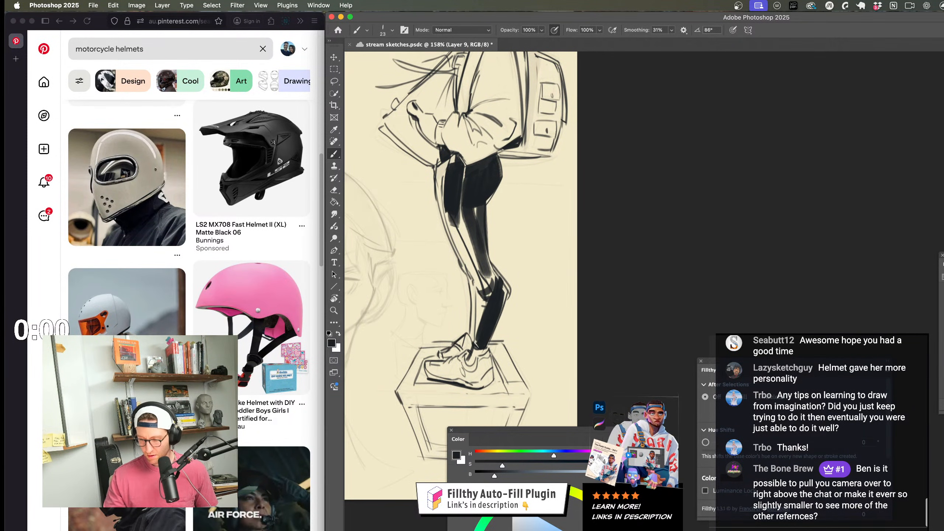
{"action": "mouse_move", "coordinate": [480, 286]}
{"action": "left_mouse_down"}
{"action": "mouse_move", "coordinate": [452, 225]}
{"action": "mouse_move", "coordinate": [461, 209]}
{"action": "mouse_move", "coordinate": [446, 223]}
{"action": "left_mouse_up"}
Step: Examine the whole figure with black trousers, from the page overview down to the plinth and back to the helmet
{"action": "scroll", "coordinate": [497, 360], "scroll_direction": "down", "scroll_amount": 5}
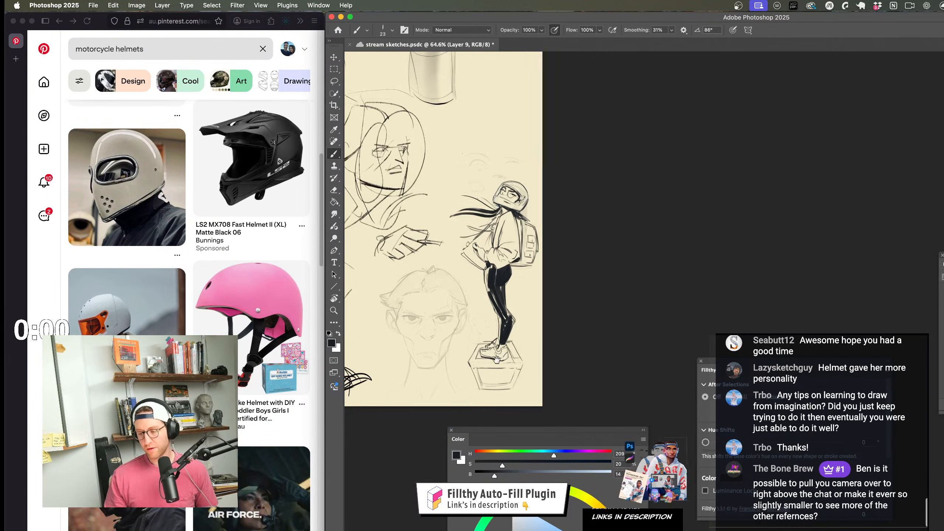
{"action": "scroll", "coordinate": [497, 360], "scroll_direction": "down", "scroll_amount": 1}
{"action": "scroll", "coordinate": [497, 359], "scroll_direction": "right", "scroll_amount": 1}
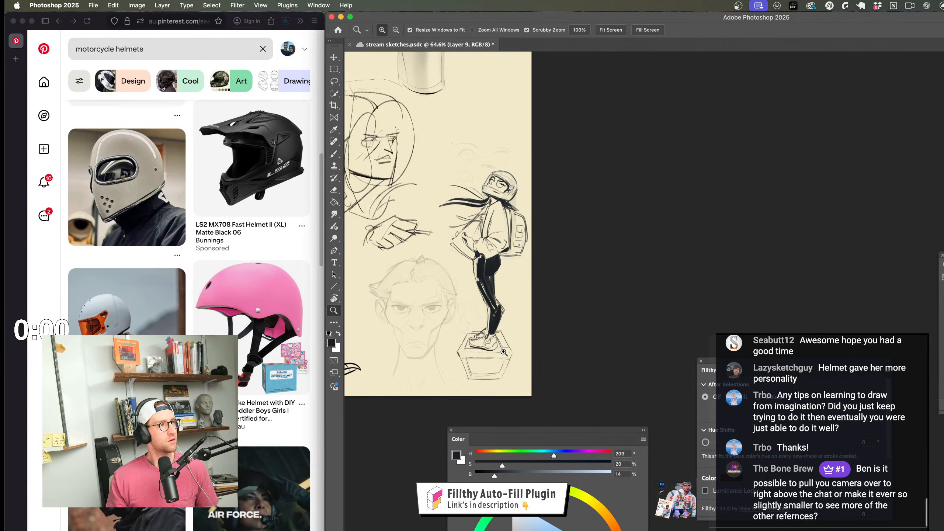
{"action": "scroll", "coordinate": [535, 354], "scroll_direction": "up", "scroll_amount": 3}
{"action": "left_click_drag", "start_coordinate": [535, 354], "coordinate": [523, 338]}
{"action": "scroll", "coordinate": [523, 337], "scroll_direction": "up", "scroll_amount": 2}
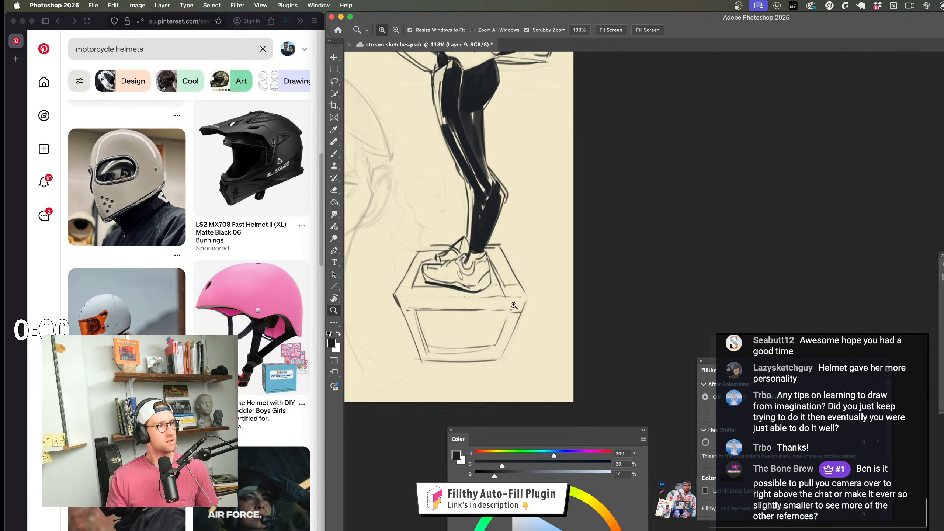
{"action": "key", "text": "b"}
{"action": "key", "text": "z"}
{"action": "scroll", "coordinate": [527, 317], "scroll_direction": "down", "scroll_amount": 3}
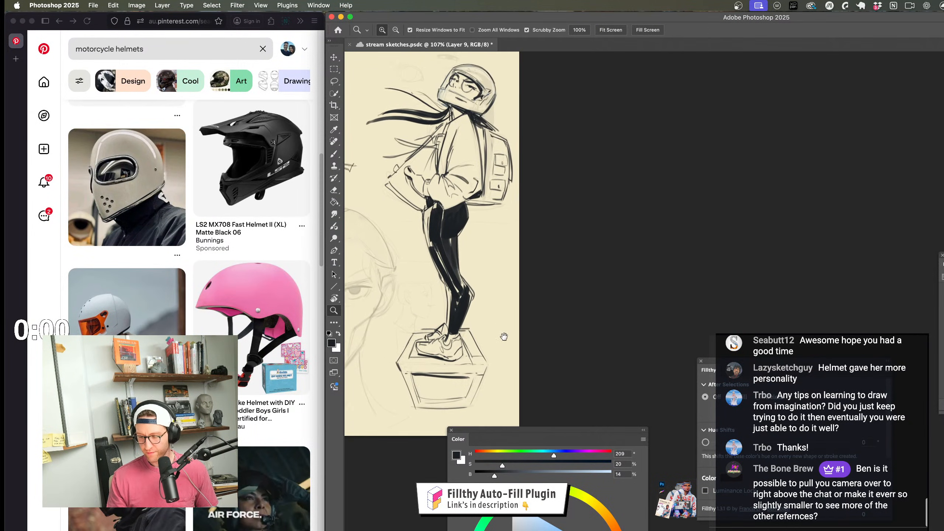
Step: Undo the black fill on both trouser legs
{"action": "key", "text": "super+z"}
{"action": "key", "text": "super+z"}
{"action": "key", "text": "super+z"}
{"action": "key", "text": "super+z"}
{"action": "key", "text": "super+z"}
{"action": "key", "text": "super+z"}
{"action": "key", "text": "super+z"}
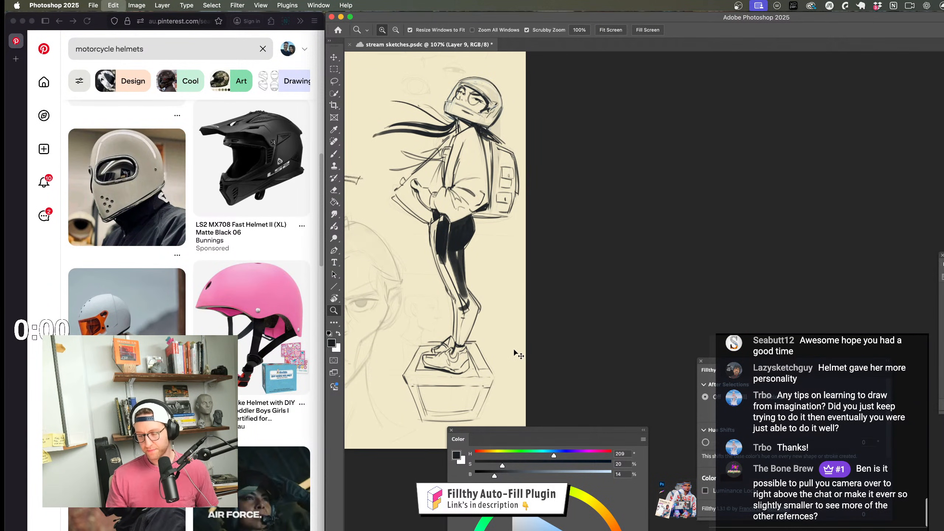
{"action": "key", "text": "super+z"}
{"action": "key", "text": "super+z"}
{"action": "key", "text": "super+z"}
{"action": "key", "text": "super+z"}
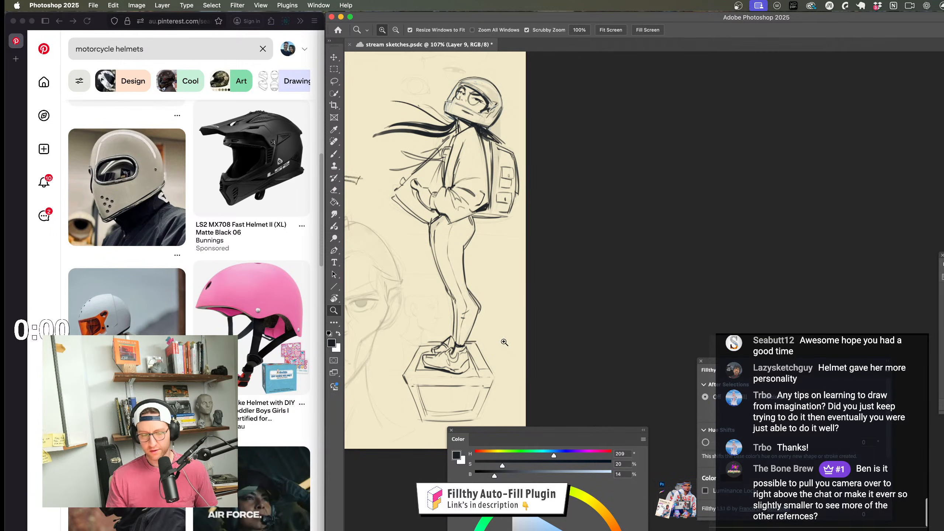
Step: Draw small dark vent holes on the crown of the helmet with a fine brush
{"action": "scroll", "coordinate": [476, 274], "scroll_direction": "up", "scroll_amount": 6}
{"action": "key", "text": "b"}
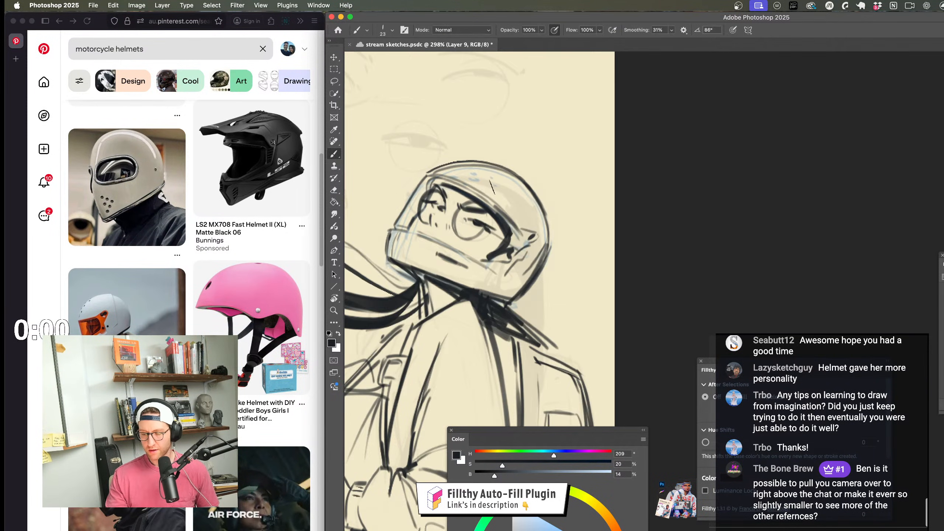
{"action": "left_click_drag", "start_coordinate": [493, 187], "coordinate": [484, 187]}
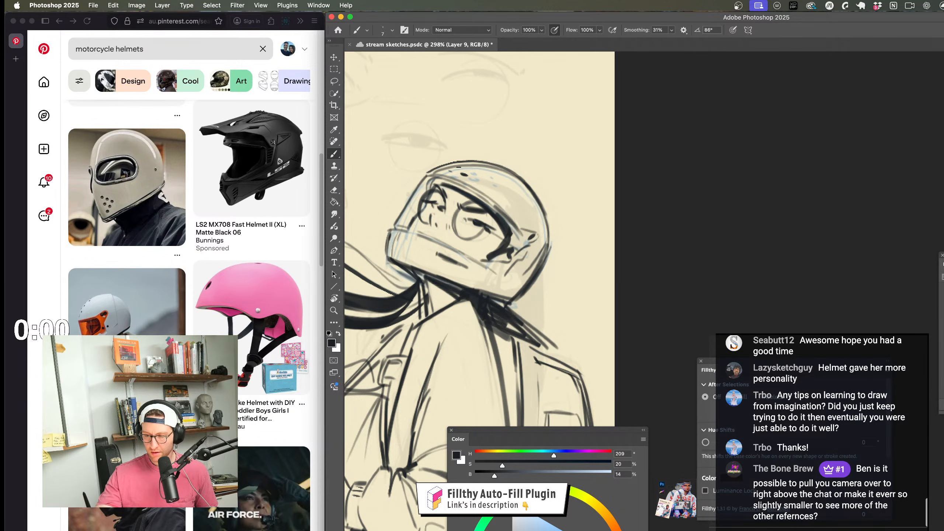
{"action": "left_click_drag", "start_coordinate": [471, 175], "coordinate": [480, 178]}
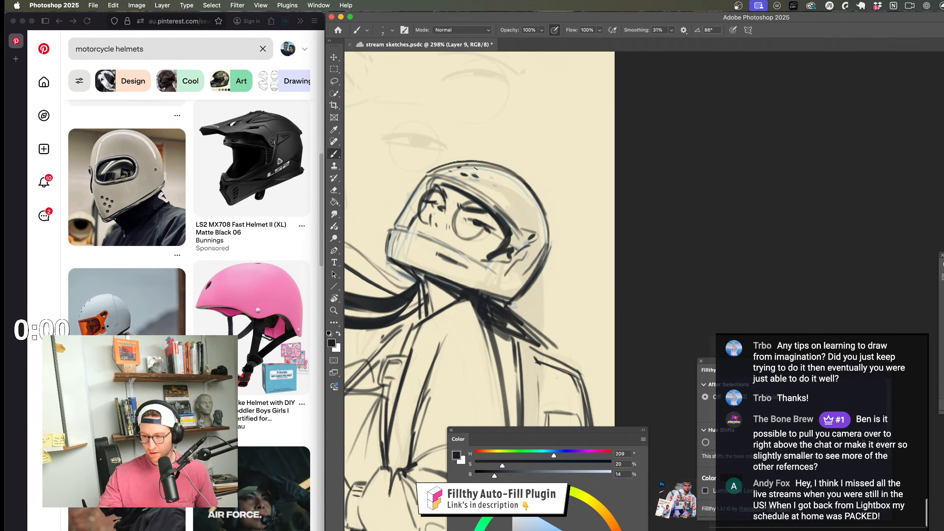
Step: Review the figure on the page, then switch to Firefox and browse further through the motorcycle helmet references
{"action": "key", "text": "z"}
{"action": "scroll", "coordinate": [497, 298], "scroll_direction": "down", "scroll_amount": 5}
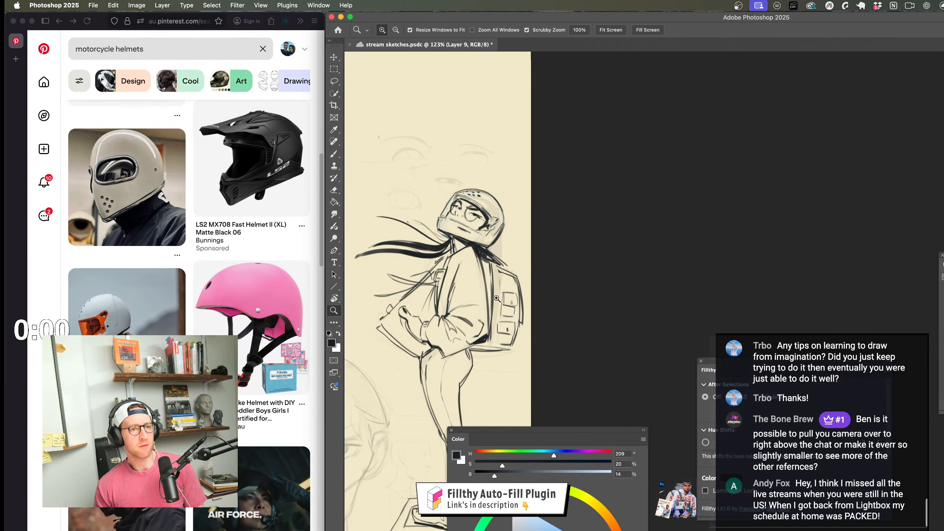
{"action": "mouse_move", "coordinate": [492, 364]}
{"action": "left_mouse_down"}
{"action": "mouse_move", "coordinate": [713, 346]}
{"action": "mouse_move", "coordinate": [717, 357]}
{"action": "mouse_move", "coordinate": [719, 315]}
{"action": "mouse_move", "coordinate": [695, 305]}
{"action": "left_mouse_up"}
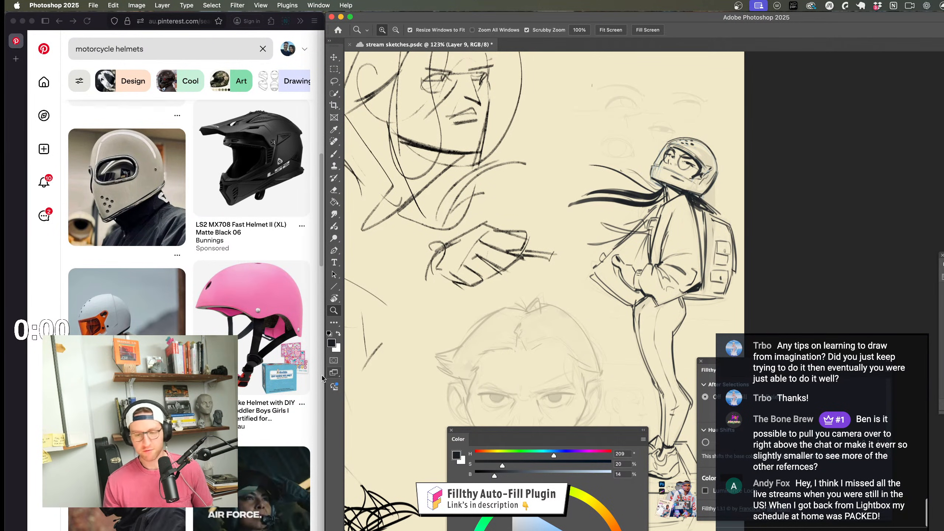
{"action": "left_click", "coordinate": [320, 238]}
{"action": "scroll", "coordinate": [320, 238], "scroll_direction": "down", "scroll_amount": 5}
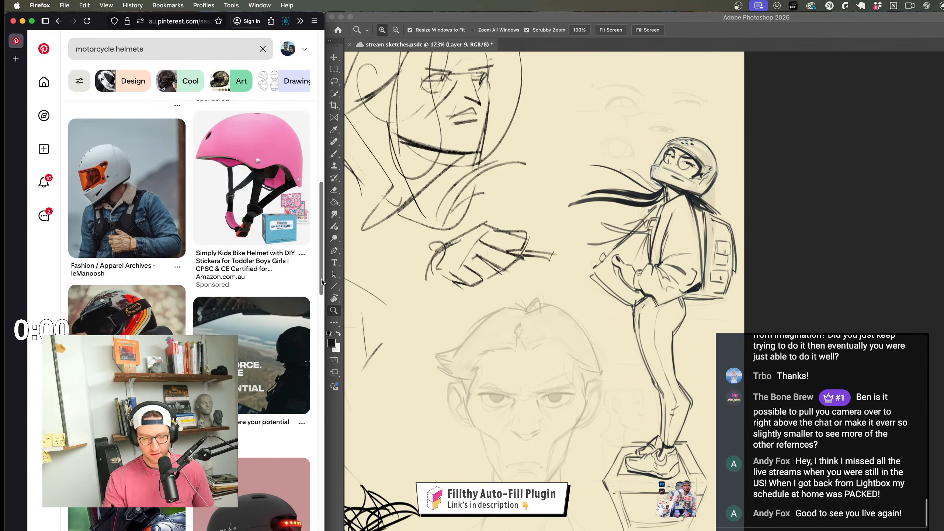
{"action": "left_click_drag", "start_coordinate": [322, 287], "coordinate": [323, 288]}
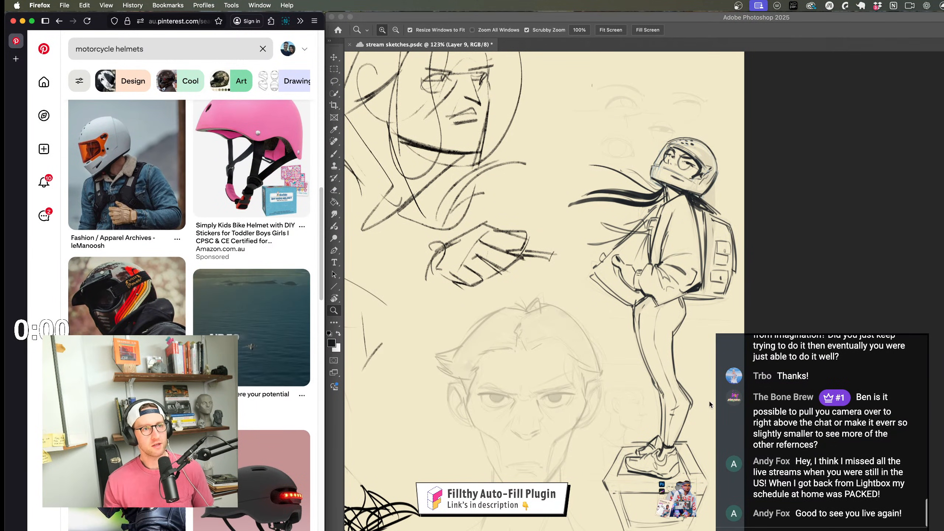
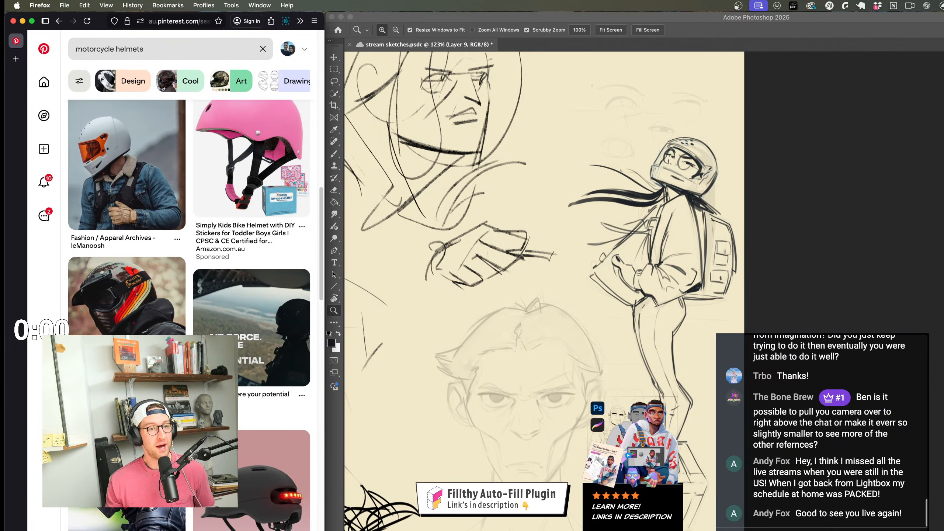
Step: Return to Photoshop and thicken the upper strap end trailing from the backpack's shoulder buckle with solid black
{"action": "left_click", "coordinate": [647, 399]}
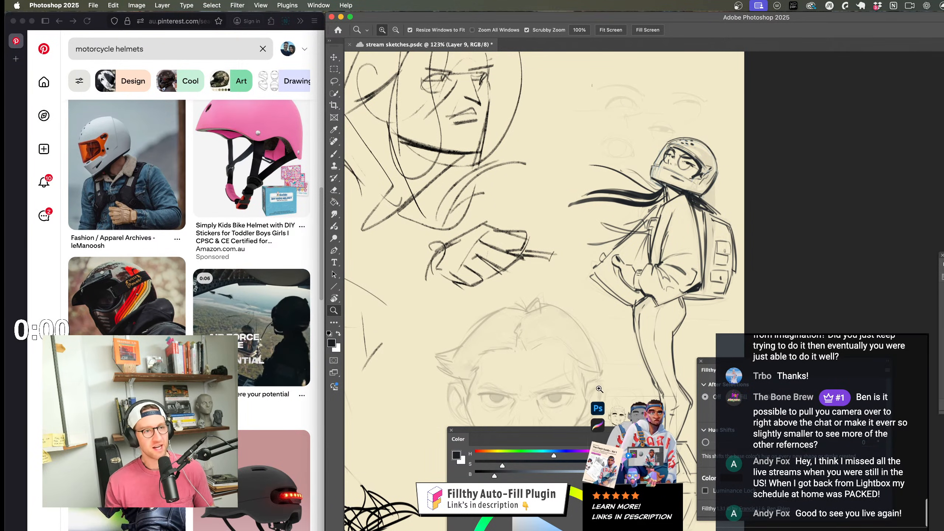
{"action": "left_click_drag", "start_coordinate": [606, 392], "coordinate": [432, 278]}
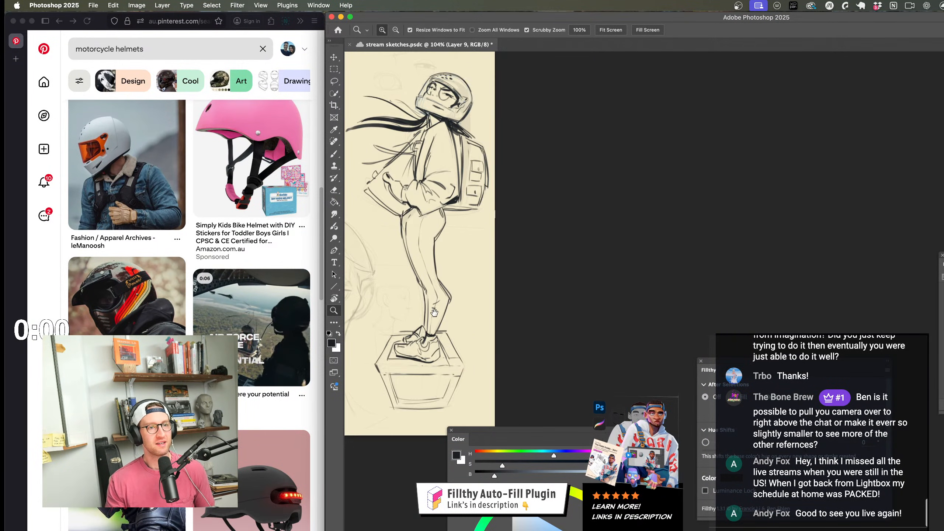
{"action": "left_click_drag", "start_coordinate": [434, 313], "coordinate": [530, 382]}
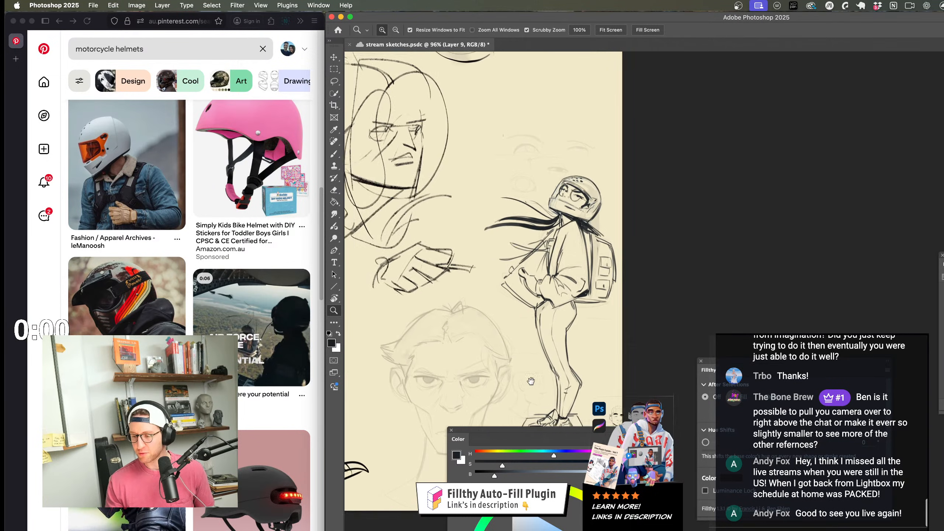
{"action": "mouse_move", "coordinate": [563, 213]}
{"action": "left_mouse_down"}
{"action": "mouse_move", "coordinate": [595, 214]}
{"action": "mouse_move", "coordinate": [565, 214]}
{"action": "mouse_move", "coordinate": [577, 215]}
{"action": "left_mouse_up"}
{"action": "key", "text": "b"}
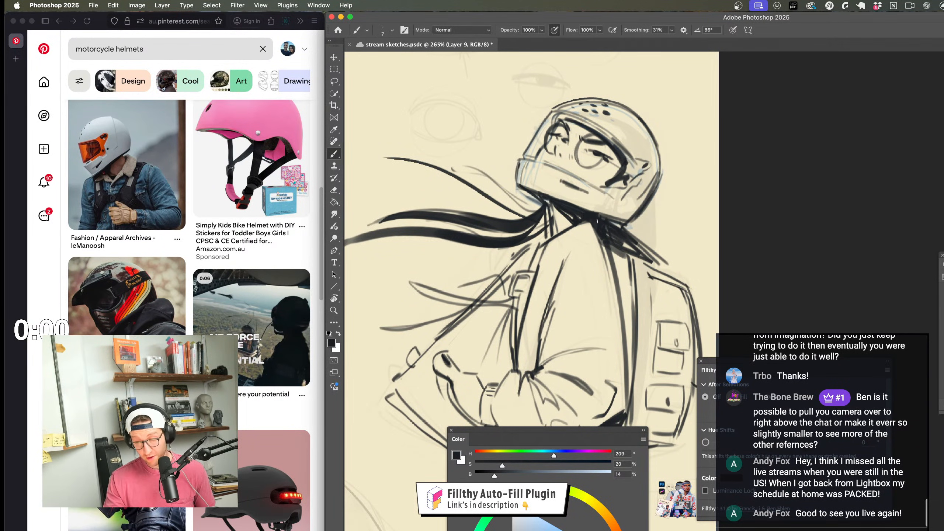
{"action": "mouse_move", "coordinate": [611, 254]}
{"action": "left_mouse_down"}
{"action": "mouse_move", "coordinate": [584, 296]}
{"action": "mouse_move", "coordinate": [538, 276]}
{"action": "mouse_move", "coordinate": [559, 255]}
{"action": "mouse_move", "coordinate": [579, 255]}
{"action": "mouse_move", "coordinate": [491, 274]}
{"action": "mouse_move", "coordinate": [479, 298]}
{"action": "mouse_move", "coordinate": [542, 298]}
{"action": "left_mouse_up"}
{"action": "key", "text": "b"}
{"action": "key", "text": "z"}
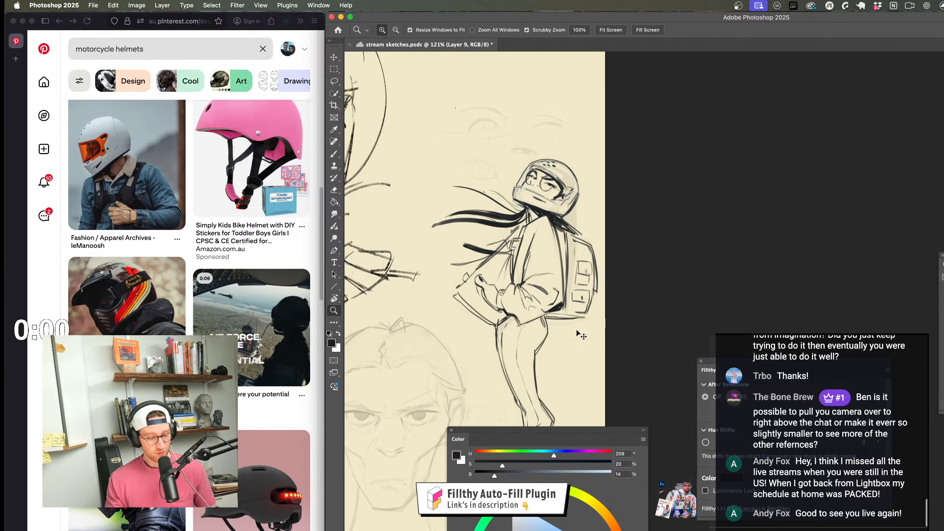
Step: Mirror the canvas view and ink the outer edge of the flat object held in the figure's hands
{"action": "key", "text": "super+shift+h"}
{"action": "mouse_move", "coordinate": [905, 303]}
{"action": "left_mouse_down"}
{"action": "mouse_move", "coordinate": [615, 275]}
{"action": "mouse_move", "coordinate": [542, 251]}
{"action": "left_mouse_up"}
{"action": "mouse_move", "coordinate": [533, 211]}
{"action": "left_mouse_down"}
{"action": "mouse_move", "coordinate": [544, 212]}
{"action": "mouse_move", "coordinate": [503, 200]}
{"action": "left_mouse_up"}
{"action": "key", "text": "b"}
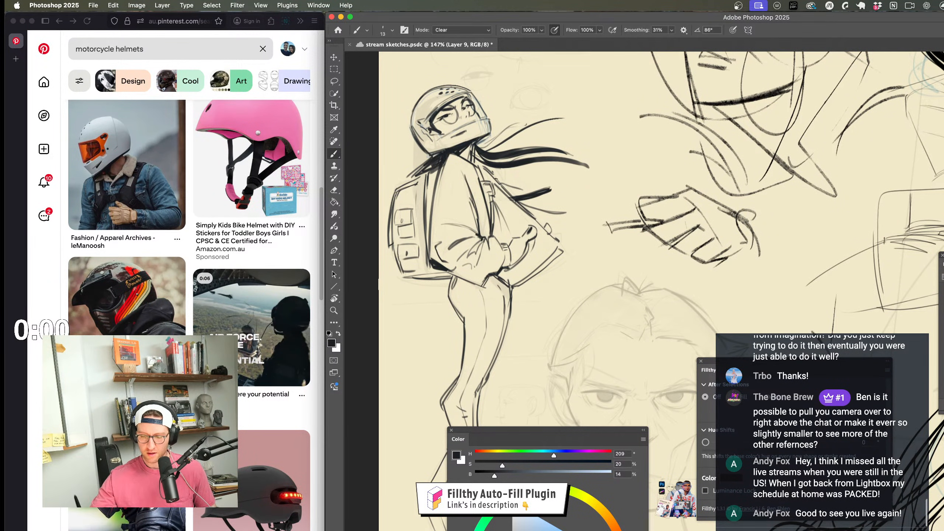
{"action": "key", "text": "z"}
{"action": "left_click_drag", "start_coordinate": [596, 283], "coordinate": [558, 279]}
{"action": "left_click_drag", "start_coordinate": [501, 254], "coordinate": [577, 256]}
{"action": "key", "text": "b"}
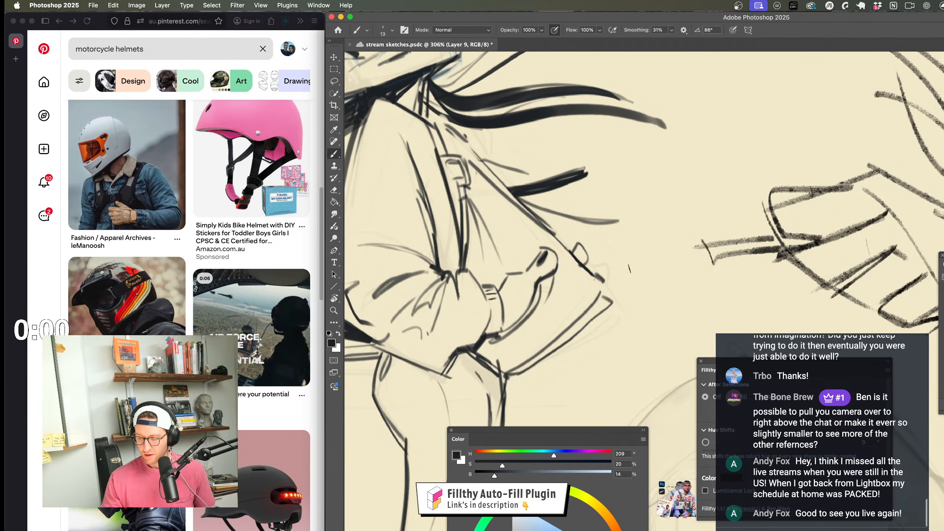
{"action": "left_click_drag", "start_coordinate": [616, 313], "coordinate": [615, 284]}
{"action": "key", "text": "z"}
{"action": "mouse_move", "coordinate": [613, 223]}
{"action": "left_mouse_down"}
{"action": "mouse_move", "coordinate": [576, 223]}
{"action": "mouse_move", "coordinate": [601, 211]}
{"action": "left_mouse_up"}
{"action": "key", "text": "b"}
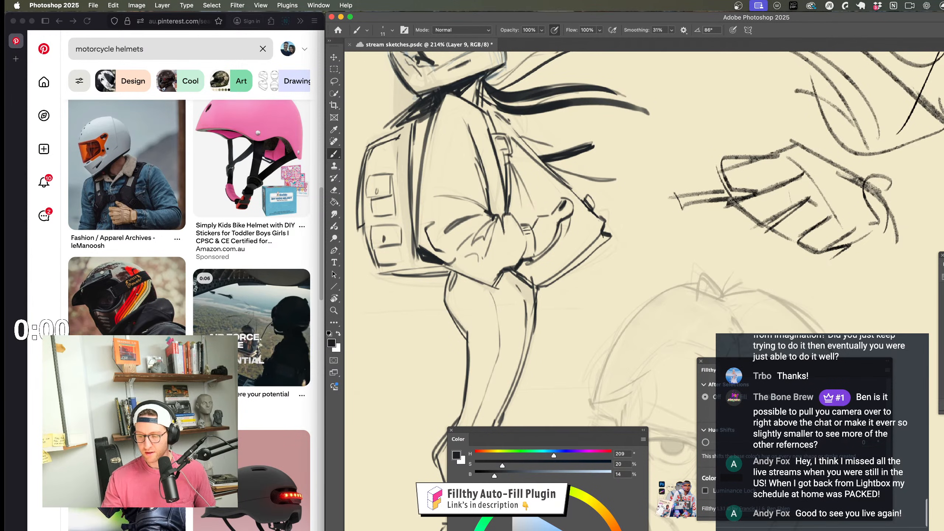
Step: Refine the lens rims and outer hinges of the round glasses inside the helmet opening with a fine 3 px brush
{"action": "key", "text": "z"}
{"action": "mouse_move", "coordinate": [632, 305]}
{"action": "left_mouse_down"}
{"action": "mouse_move", "coordinate": [569, 305]}
{"action": "mouse_move", "coordinate": [563, 329]}
{"action": "mouse_move", "coordinate": [571, 272]}
{"action": "mouse_move", "coordinate": [572, 280]}
{"action": "left_mouse_up"}
{"action": "left_click_drag", "start_coordinate": [503, 186], "coordinate": [609, 186]}
{"action": "key", "text": "b"}
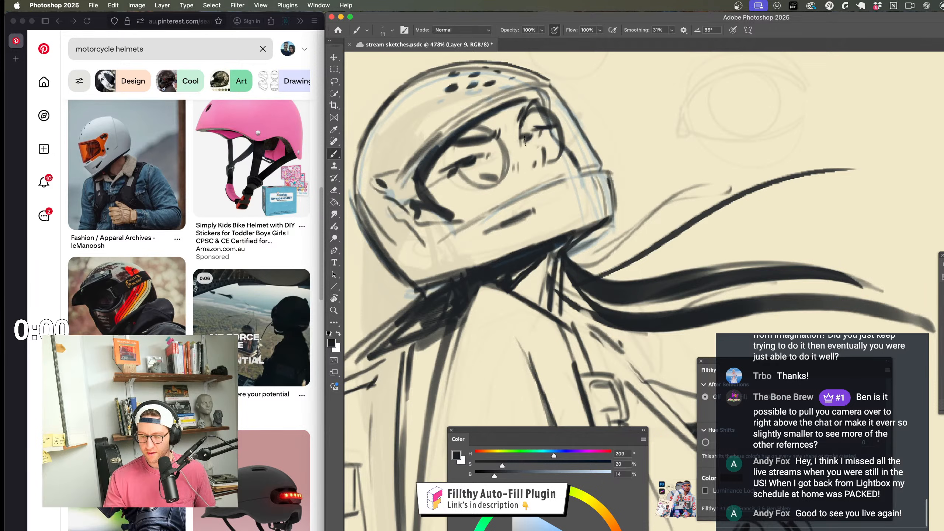
{"action": "left_click", "coordinate": [502, 169], "text": "ctrl+alt"}
{"action": "left_click_drag", "start_coordinate": [497, 132], "coordinate": [500, 143]}
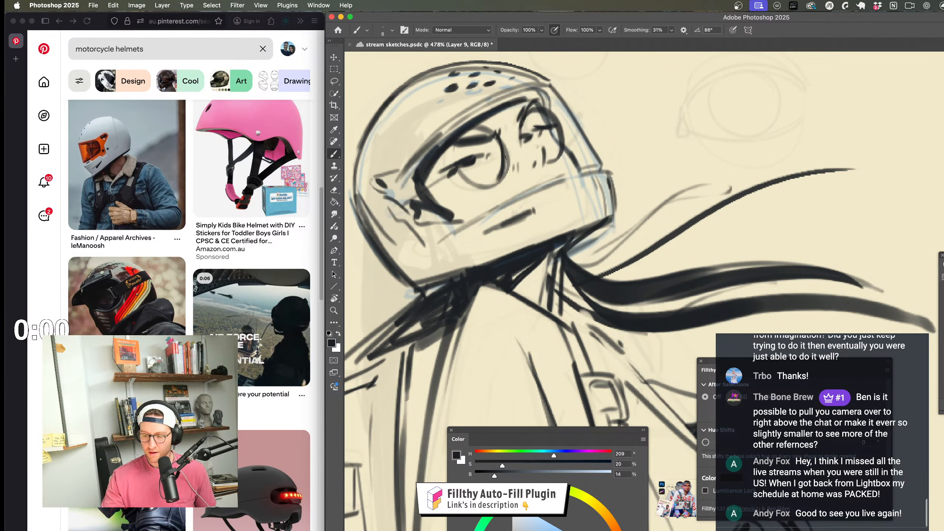
{"action": "mouse_move", "coordinate": [517, 181]}
{"action": "left_mouse_down"}
{"action": "mouse_move", "coordinate": [514, 197]}
{"action": "mouse_move", "coordinate": [500, 192]}
{"action": "left_mouse_up"}
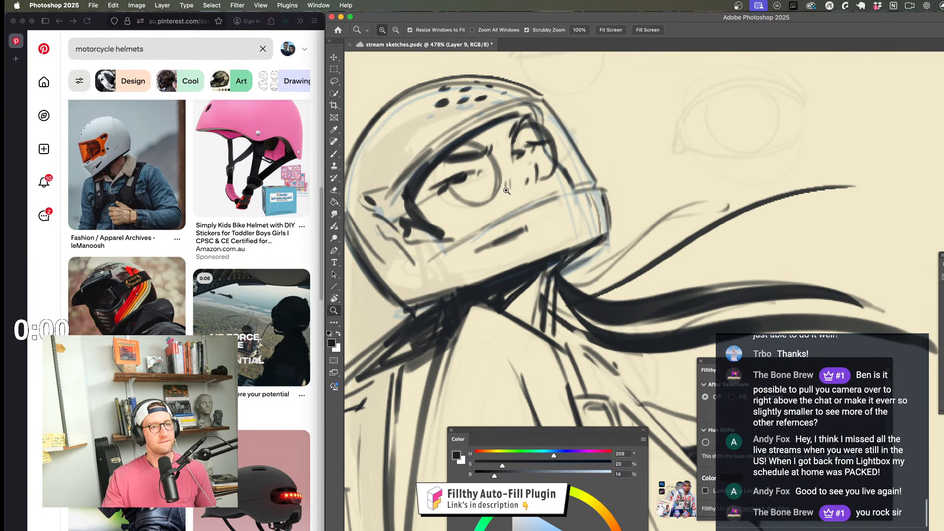
{"action": "left_click_drag", "start_coordinate": [500, 149], "coordinate": [506, 140]}
{"action": "left_click_drag", "start_coordinate": [503, 184], "coordinate": [502, 185]}
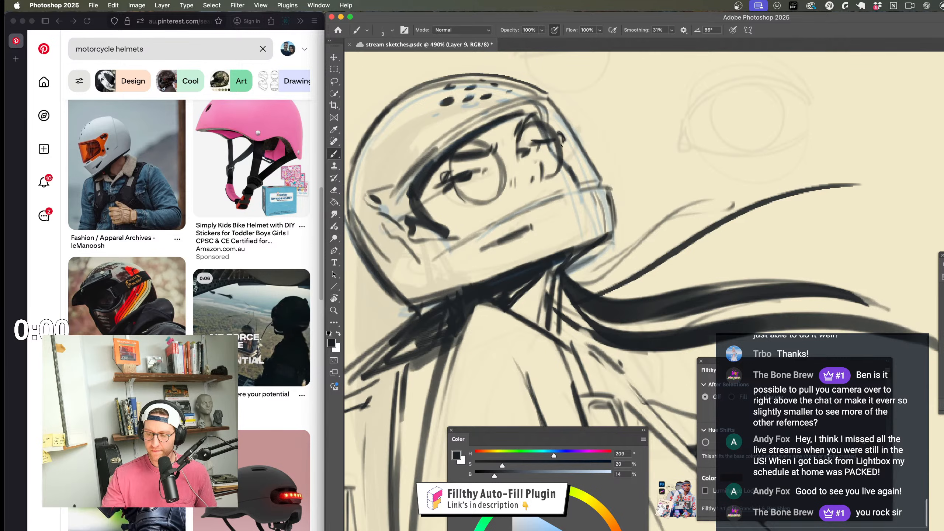
{"action": "mouse_move", "coordinate": [565, 182]}
{"action": "left_mouse_down"}
{"action": "mouse_move", "coordinate": [514, 177]}
{"action": "mouse_move", "coordinate": [572, 171]}
{"action": "left_mouse_up"}
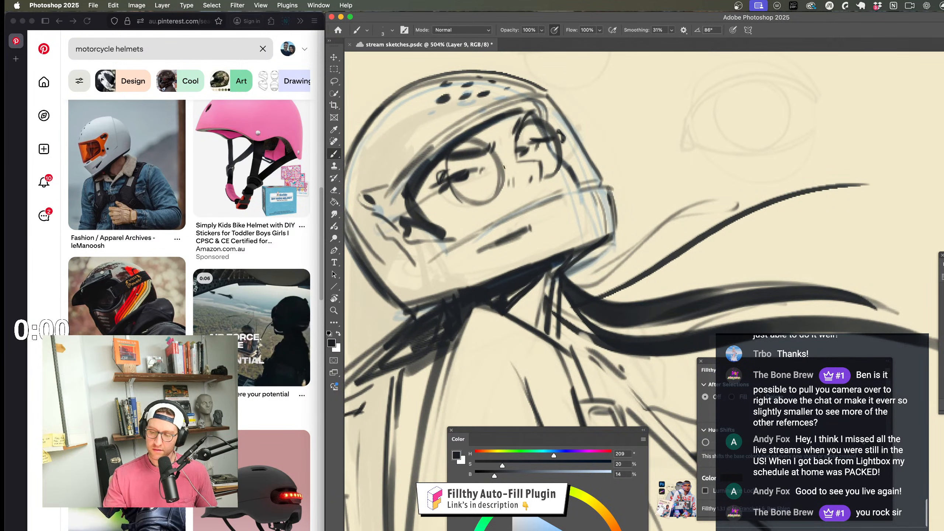
{"action": "left_click_drag", "start_coordinate": [504, 167], "coordinate": [520, 164]}
Step: Draw fine contour lines for the nose and cheek within the helmet opening
{"action": "mouse_move", "coordinate": [530, 241]}
{"action": "left_mouse_down"}
{"action": "mouse_move", "coordinate": [481, 240]}
{"action": "mouse_move", "coordinate": [529, 202]}
{"action": "mouse_move", "coordinate": [589, 217]}
{"action": "left_mouse_up"}
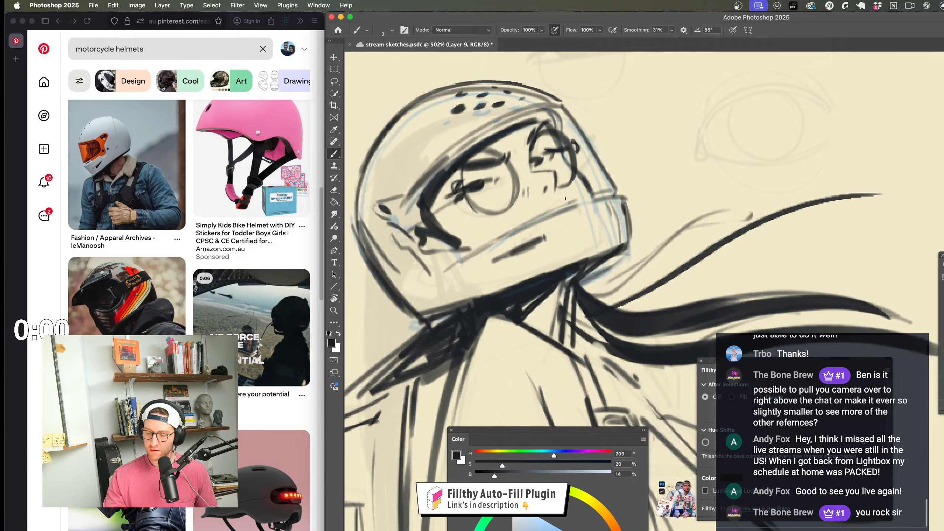
{"action": "mouse_move", "coordinate": [531, 223]}
{"action": "left_mouse_down"}
{"action": "mouse_move", "coordinate": [480, 224]}
{"action": "mouse_move", "coordinate": [574, 225]}
{"action": "left_mouse_up"}
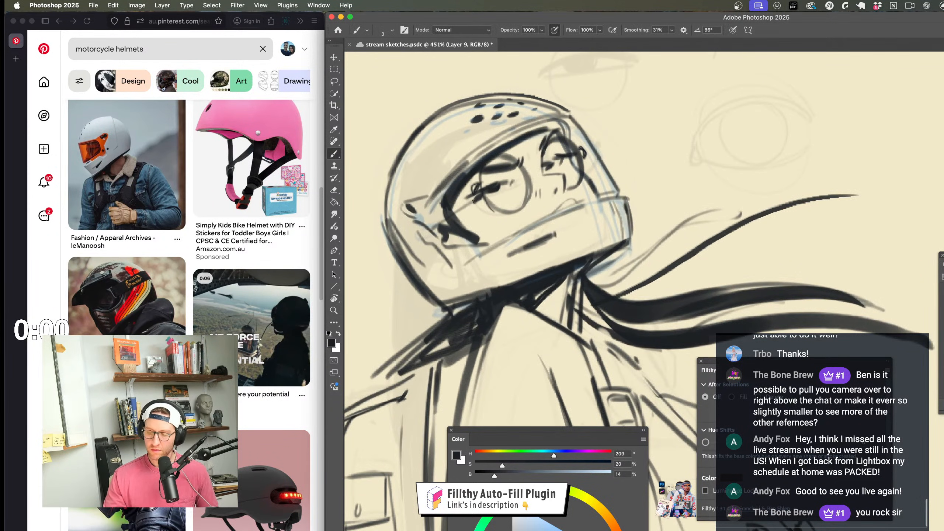
{"action": "left_click_drag", "start_coordinate": [459, 187], "coordinate": [460, 213]}
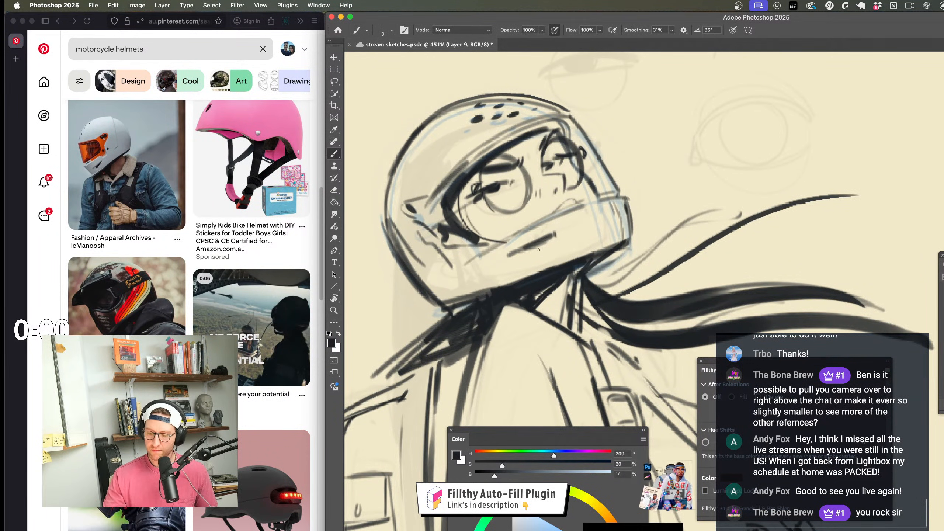
{"action": "left_click_drag", "start_coordinate": [534, 260], "coordinate": [497, 259]}
{"action": "mouse_move", "coordinate": [515, 215]}
{"action": "left_mouse_down"}
{"action": "mouse_move", "coordinate": [496, 178]}
{"action": "mouse_move", "coordinate": [522, 169]}
{"action": "left_mouse_up"}
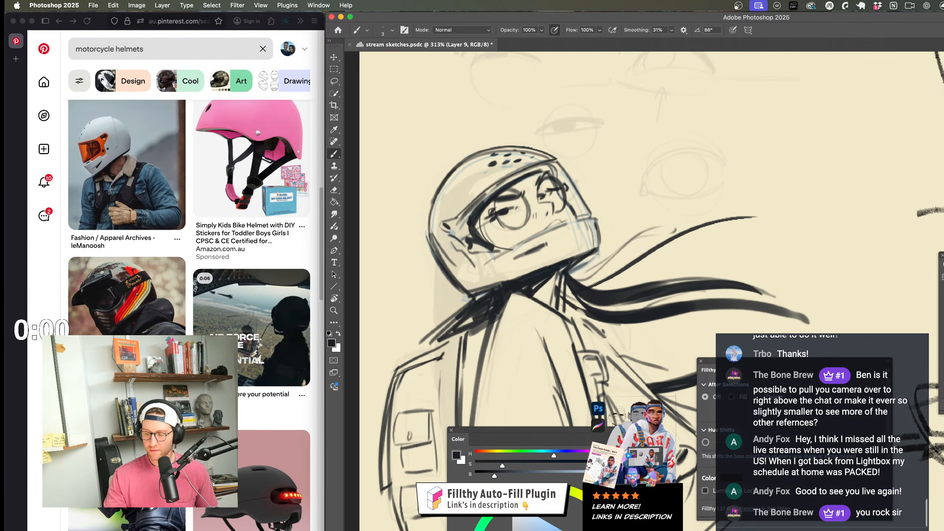
Step: Enlarge the brush to 12 px and darken the upper backpack strap behind the figure's shoulder
{"action": "mouse_move", "coordinate": [554, 298]}
{"action": "left_mouse_down"}
{"action": "mouse_move", "coordinate": [527, 297]}
{"action": "mouse_move", "coordinate": [568, 283]}
{"action": "mouse_move", "coordinate": [557, 224]}
{"action": "mouse_move", "coordinate": [565, 283]}
{"action": "mouse_move", "coordinate": [557, 290]}
{"action": "mouse_move", "coordinate": [542, 269]}
{"action": "mouse_move", "coordinate": [558, 313]}
{"action": "mouse_move", "coordinate": [572, 257]}
{"action": "left_mouse_up"}
{"action": "mouse_move", "coordinate": [531, 187]}
{"action": "left_mouse_down"}
{"action": "mouse_move", "coordinate": [548, 186]}
{"action": "mouse_move", "coordinate": [531, 184]}
{"action": "left_mouse_up"}
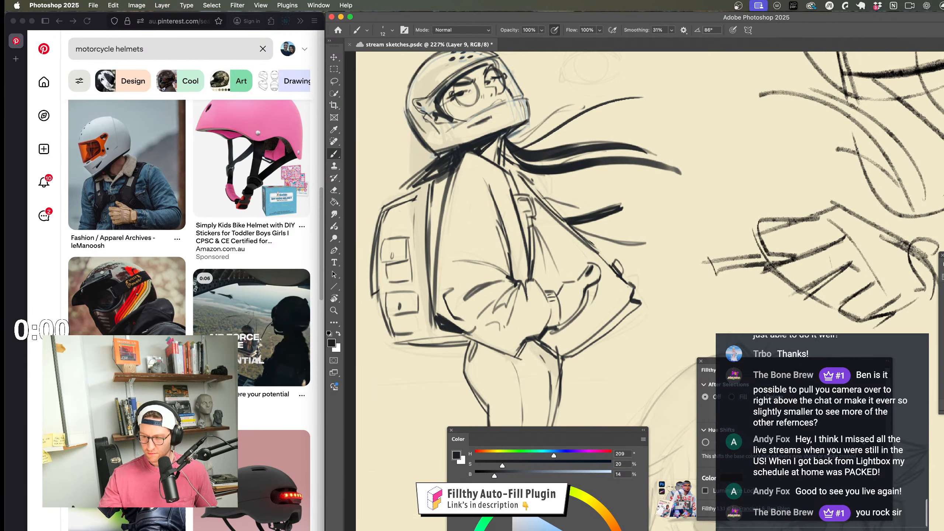
{"action": "left_click_drag", "start_coordinate": [638, 306], "coordinate": [595, 275]}
{"action": "left_click_drag", "start_coordinate": [528, 249], "coordinate": [554, 249]}
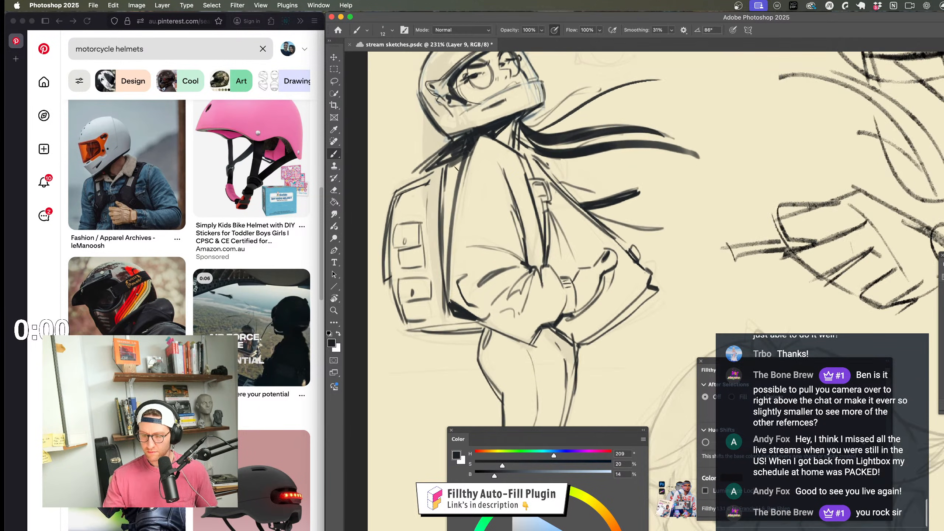
{"action": "left_click_drag", "start_coordinate": [453, 169], "coordinate": [458, 170]}
{"action": "left_click_drag", "start_coordinate": [456, 163], "coordinate": [452, 211]}
Step: Thicken the shadow under the jacket hem and the backpack's lower edge with a 21 px brush, and mirror the canvas view
{"action": "key", "text": "z"}
{"action": "mouse_move", "coordinate": [580, 268]}
{"action": "left_mouse_down"}
{"action": "mouse_move", "coordinate": [536, 269]}
{"action": "mouse_move", "coordinate": [565, 268]}
{"action": "left_mouse_up"}
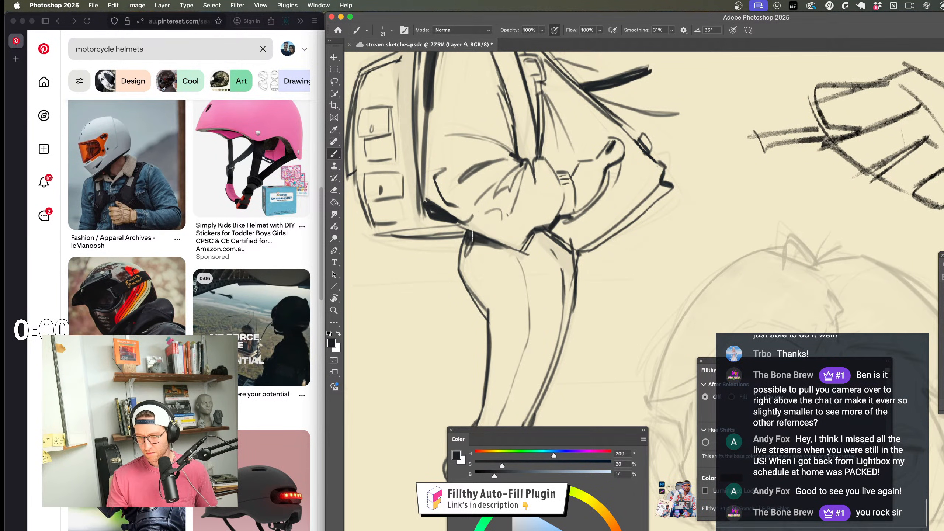
{"action": "key", "text": "z"}
{"action": "mouse_move", "coordinate": [654, 344]}
{"action": "left_mouse_down"}
{"action": "mouse_move", "coordinate": [575, 343]}
{"action": "mouse_move", "coordinate": [594, 327]}
{"action": "mouse_move", "coordinate": [582, 301]}
{"action": "mouse_move", "coordinate": [541, 284]}
{"action": "mouse_move", "coordinate": [580, 277]}
{"action": "left_mouse_up"}
{"action": "key", "text": "b"}
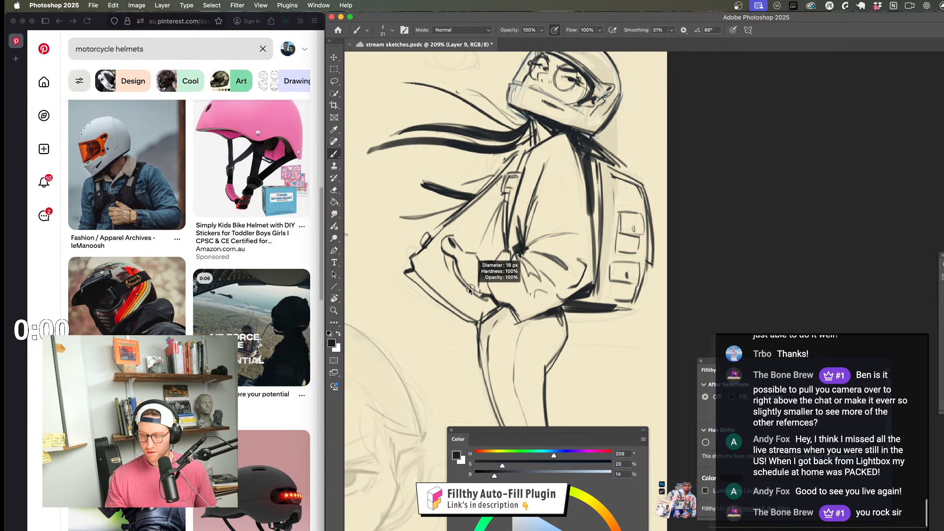
Step: On a new layer, sketch a tilted construction box in blue beside the helmet to represent the head's form
{"action": "key", "text": "z"}
{"action": "mouse_move", "coordinate": [495, 337]}
{"action": "left_mouse_down"}
{"action": "mouse_move", "coordinate": [483, 366]}
{"action": "mouse_move", "coordinate": [541, 329]}
{"action": "mouse_move", "coordinate": [527, 326]}
{"action": "mouse_move", "coordinate": [550, 407]}
{"action": "left_mouse_up"}
{"action": "mouse_move", "coordinate": [446, 208]}
{"action": "left_mouse_down"}
{"action": "mouse_move", "coordinate": [484, 235]}
{"action": "mouse_move", "coordinate": [550, 238]}
{"action": "mouse_move", "coordinate": [506, 228]}
{"action": "left_mouse_up"}
{"action": "key", "text": "b"}
{"action": "left_click_drag", "start_coordinate": [451, 215], "coordinate": [564, 257]}
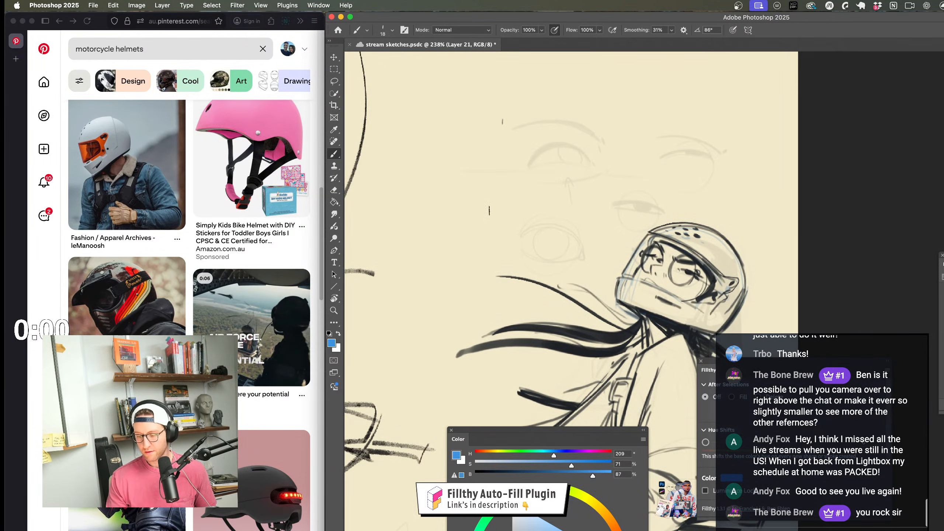
{"action": "left_click_drag", "start_coordinate": [495, 214], "coordinate": [483, 214]}
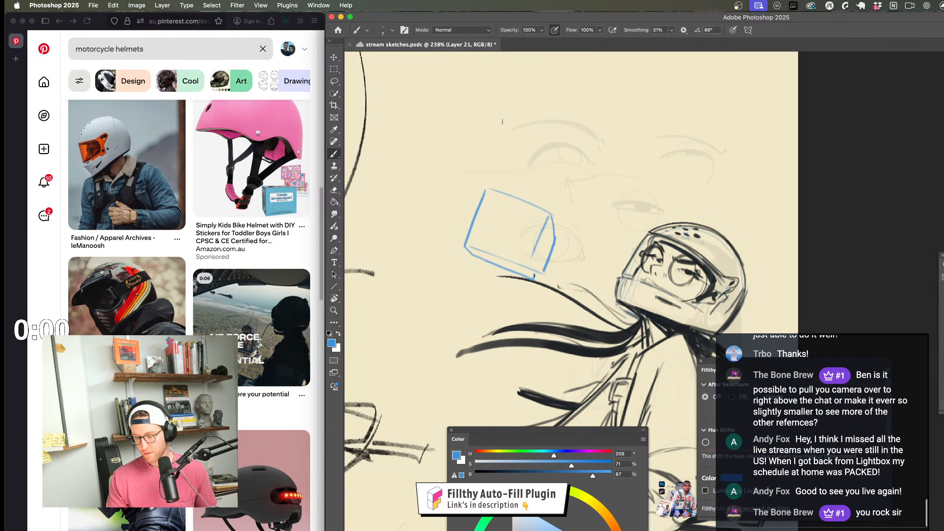
Step: Divide the blue head box with a line across its front face and sketch an upright blue cylinder below it for the torso
{"action": "key", "text": "z"}
{"action": "left_click_drag", "start_coordinate": [513, 206], "coordinate": [479, 206]}
{"action": "left_click_drag", "start_coordinate": [506, 248], "coordinate": [500, 193]}
{"action": "left_click_drag", "start_coordinate": [530, 227], "coordinate": [614, 235]}
{"action": "key", "text": "b"}
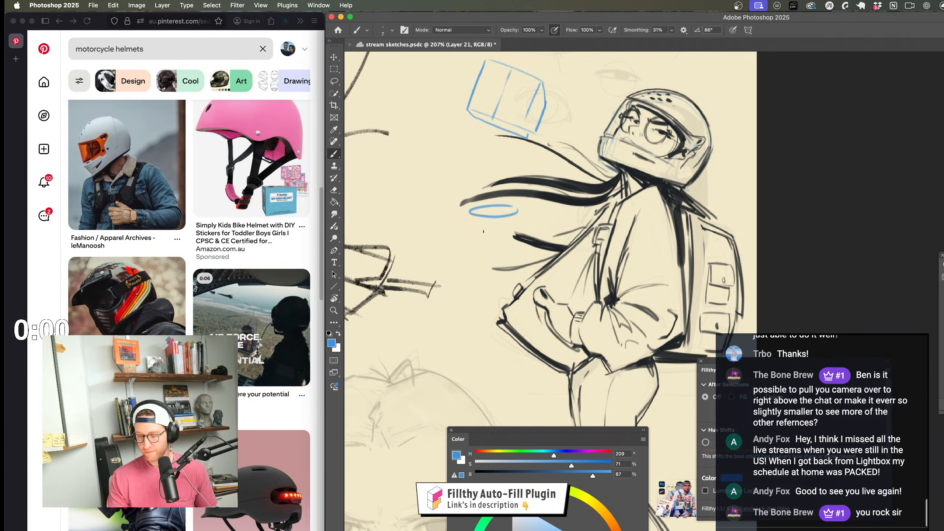
{"action": "key", "text": "super+z"}
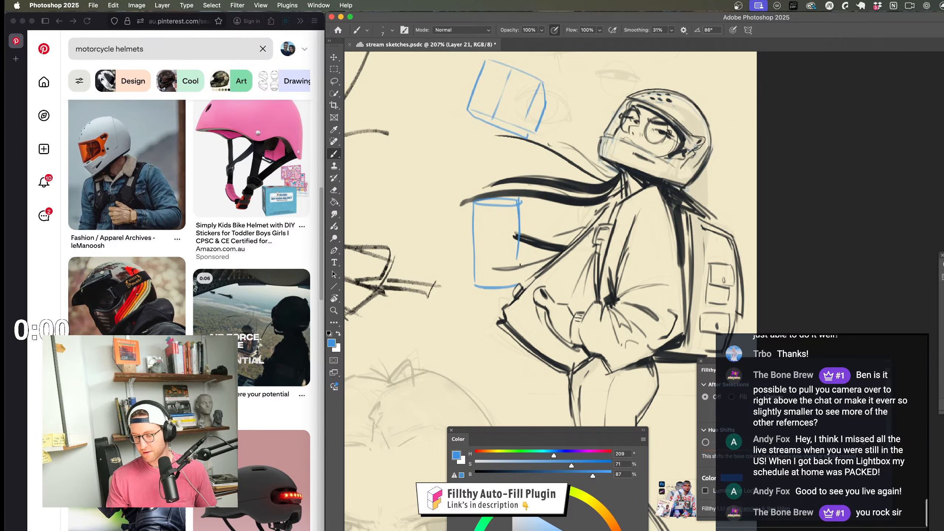
{"action": "left_click_drag", "start_coordinate": [520, 264], "coordinate": [508, 234]}
{"action": "left_click_drag", "start_coordinate": [635, 272], "coordinate": [646, 310]}
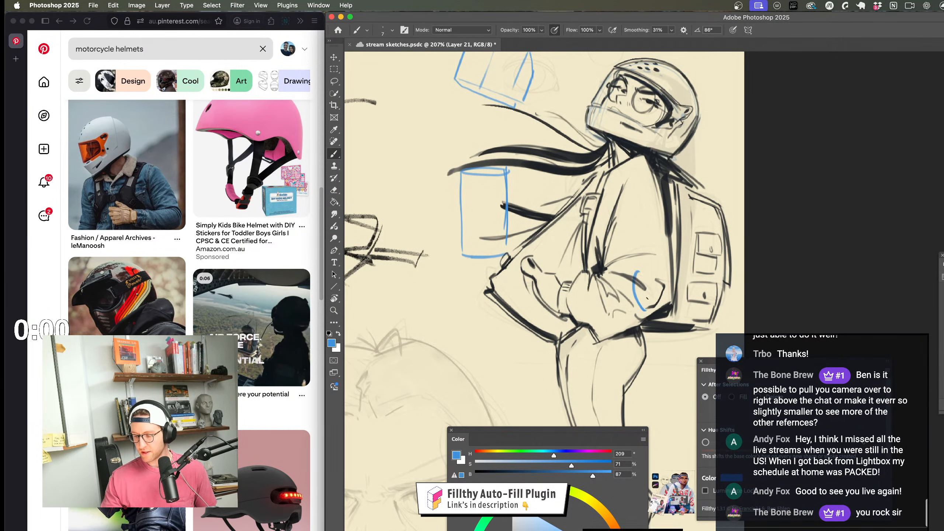
{"action": "left_click_drag", "start_coordinate": [610, 275], "coordinate": [604, 318]}
{"action": "left_click_drag", "start_coordinate": [580, 284], "coordinate": [569, 319]}
{"action": "mouse_move", "coordinate": [654, 288]}
{"action": "left_mouse_down"}
{"action": "mouse_move", "coordinate": [496, 297]}
{"action": "mouse_move", "coordinate": [538, 333]}
{"action": "left_mouse_up"}
{"action": "key", "text": "super+z"}
{"action": "key", "text": "super+z"}
{"action": "key", "text": "super+z"}
{"action": "key", "text": "super+z"}
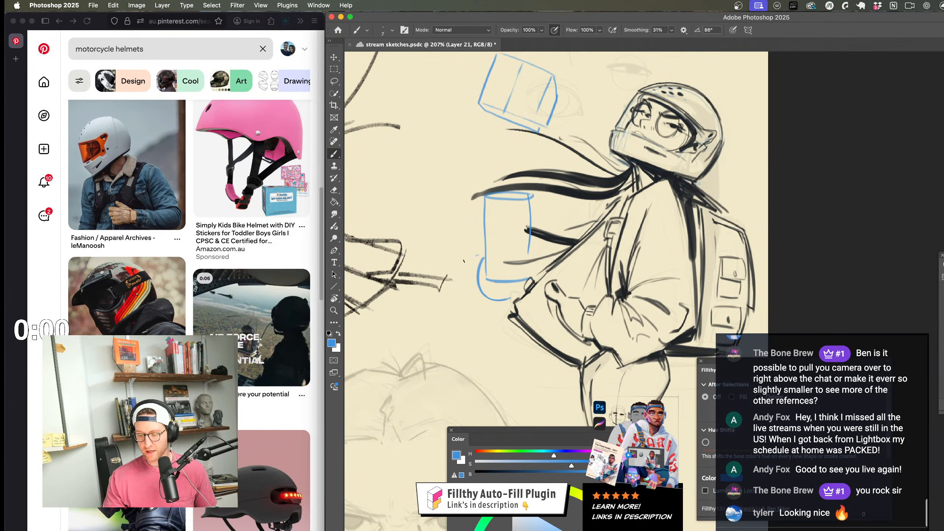
Step: Sketch a horizontal blue cylinder with curved cross-contours at the base of the torso cylinder for the forearm
{"action": "mouse_move", "coordinate": [454, 264]}
{"action": "left_mouse_down"}
{"action": "mouse_move", "coordinate": [459, 307]}
{"action": "mouse_move", "coordinate": [440, 311]}
{"action": "left_mouse_up"}
{"action": "mouse_move", "coordinate": [423, 276]}
{"action": "left_mouse_down"}
{"action": "mouse_move", "coordinate": [420, 296]}
{"action": "mouse_move", "coordinate": [484, 262]}
{"action": "left_mouse_up"}
{"action": "left_click_drag", "start_coordinate": [426, 307], "coordinate": [540, 305]}
{"action": "key", "text": "z"}
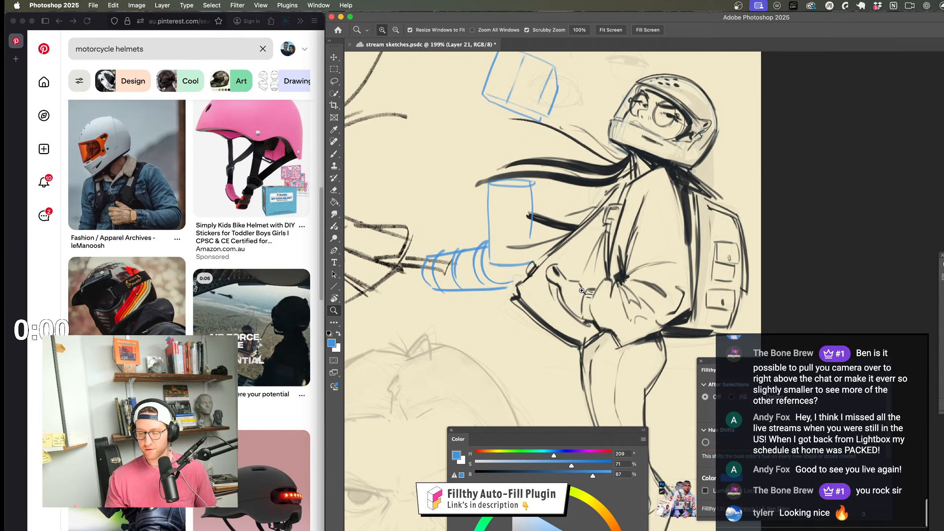
Step: Add a slanted blue outline around the torso cylinder and a shallow slab beneath the forearm form
{"action": "mouse_move", "coordinate": [520, 366]}
{"action": "left_mouse_down"}
{"action": "mouse_move", "coordinate": [420, 357]}
{"action": "mouse_move", "coordinate": [473, 353]}
{"action": "mouse_move", "coordinate": [521, 379]}
{"action": "left_mouse_up"}
{"action": "key", "text": "b"}
{"action": "mouse_move", "coordinate": [528, 172]}
{"action": "left_mouse_down"}
{"action": "mouse_move", "coordinate": [452, 179]}
{"action": "mouse_move", "coordinate": [433, 259]}
{"action": "left_mouse_up"}
{"action": "left_click_drag", "start_coordinate": [435, 313], "coordinate": [507, 313]}
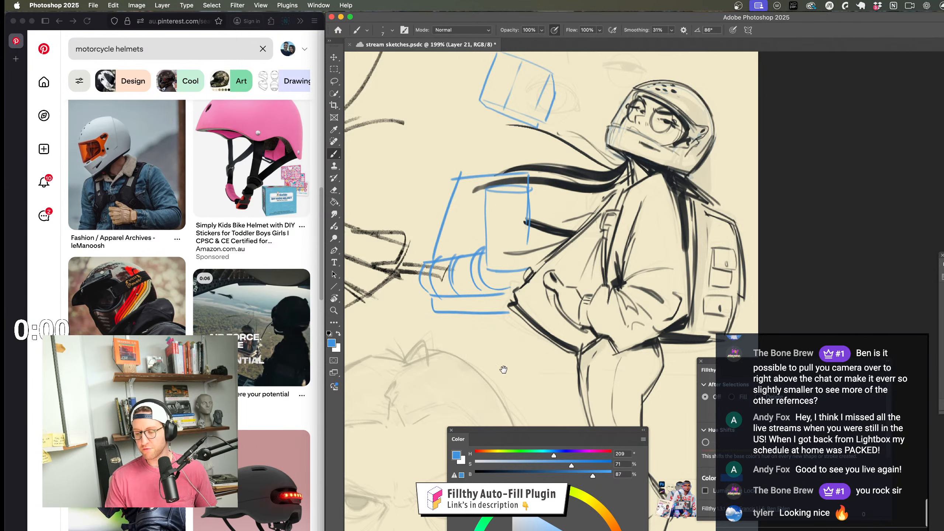
Step: Sketch the upper leg as a tapering blue cylinder below the slab and wrap curved cross-contours around it
{"action": "mouse_move", "coordinate": [503, 370]}
{"action": "left_mouse_down"}
{"action": "mouse_move", "coordinate": [463, 322]}
{"action": "mouse_move", "coordinate": [483, 282]}
{"action": "mouse_move", "coordinate": [498, 141]}
{"action": "mouse_move", "coordinate": [613, 247]}
{"action": "mouse_move", "coordinate": [609, 218]}
{"action": "left_mouse_up"}
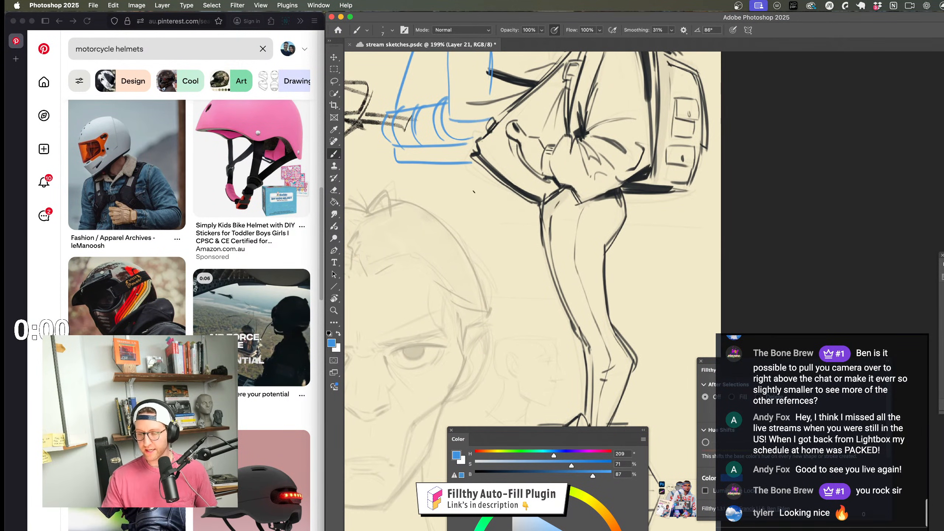
{"action": "left_click_drag", "start_coordinate": [477, 167], "coordinate": [474, 312]}
{"action": "scroll", "coordinate": [415, 166], "scroll_direction": "down", "scroll_amount": 5}
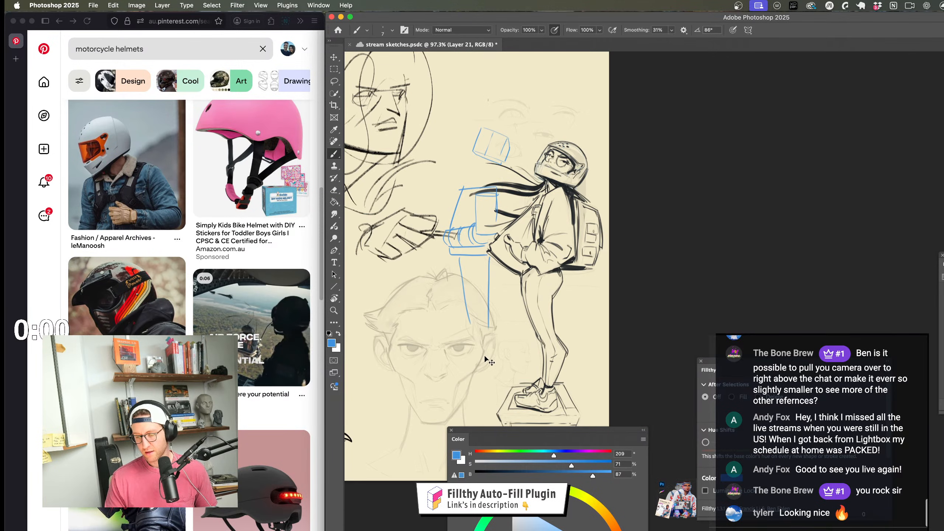
{"action": "scroll", "coordinate": [419, 183], "scroll_direction": "up", "scroll_amount": 6}
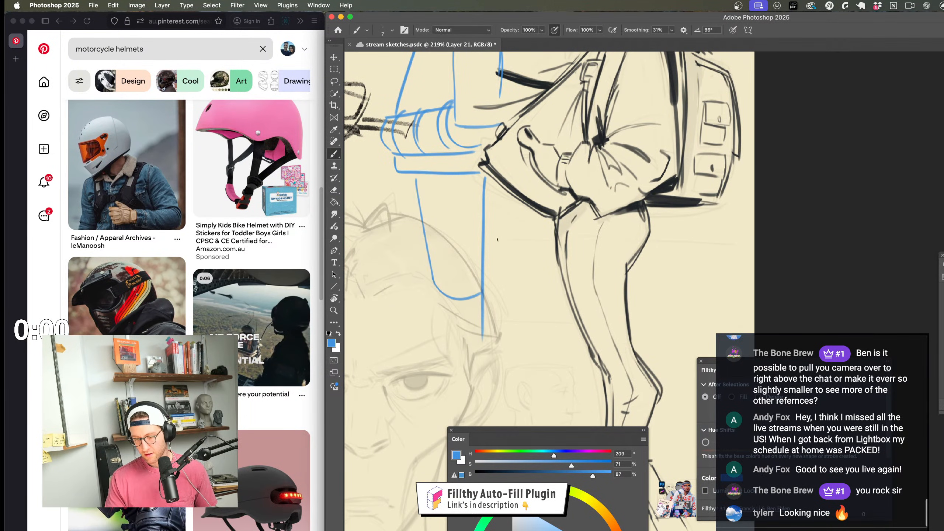
{"action": "key", "text": "z"}
{"action": "mouse_move", "coordinate": [525, 266]}
{"action": "left_mouse_down"}
{"action": "mouse_move", "coordinate": [497, 312]}
{"action": "mouse_move", "coordinate": [571, 240]}
{"action": "left_mouse_up"}
{"action": "left_click_drag", "start_coordinate": [435, 265], "coordinate": [473, 277]}
{"action": "scroll", "coordinate": [483, 260], "scroll_direction": "down", "scroll_amount": 4}
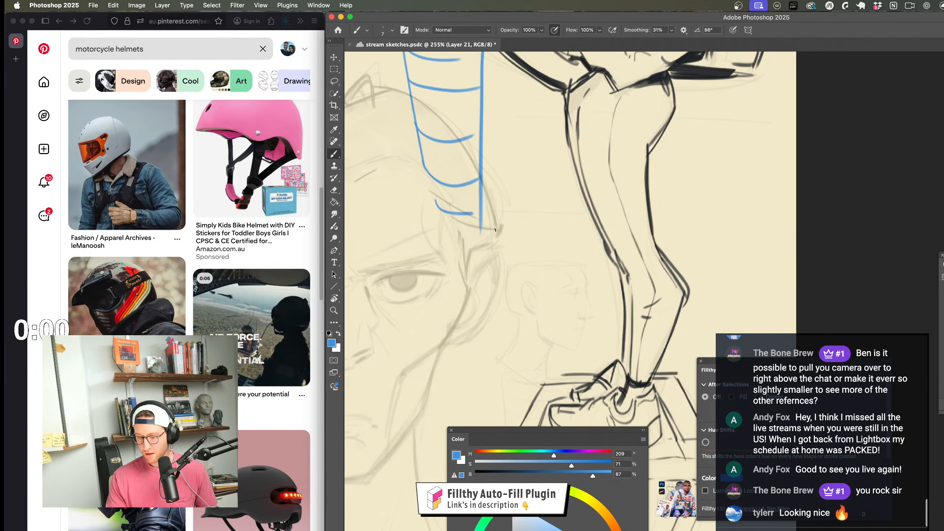
Step: Sketch the lower leg as a tapered blue cylinder with curved cross-contours beneath the upper leg form
{"action": "left_click_drag", "start_coordinate": [437, 218], "coordinate": [458, 346]}
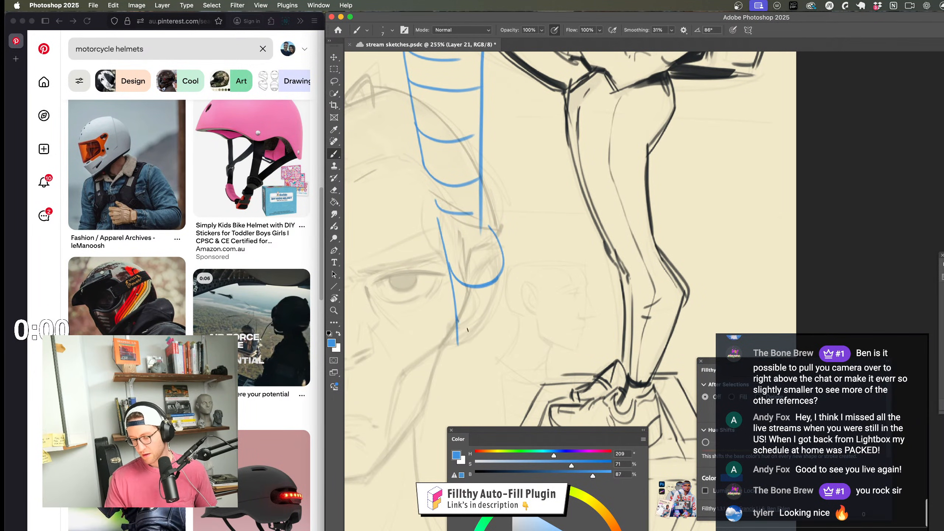
{"action": "left_click_drag", "start_coordinate": [504, 258], "coordinate": [479, 344]}
{"action": "mouse_move", "coordinate": [442, 226]}
{"action": "left_mouse_down"}
{"action": "mouse_move", "coordinate": [457, 327]}
{"action": "mouse_move", "coordinate": [502, 254]}
{"action": "left_mouse_up"}
{"action": "key", "text": "z"}
{"action": "mouse_move", "coordinate": [535, 355]}
{"action": "left_mouse_down"}
{"action": "mouse_move", "coordinate": [511, 355]}
{"action": "mouse_move", "coordinate": [550, 355]}
{"action": "left_mouse_up"}
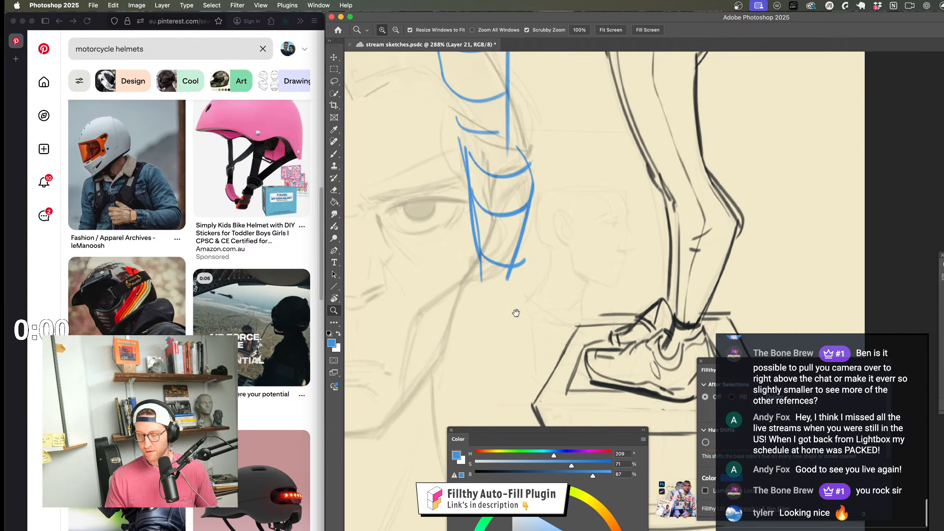
Step: Draw a blue ankle block with a pointed wedge for the foot below the lower leg form
{"action": "left_click_drag", "start_coordinate": [507, 298], "coordinate": [499, 339]}
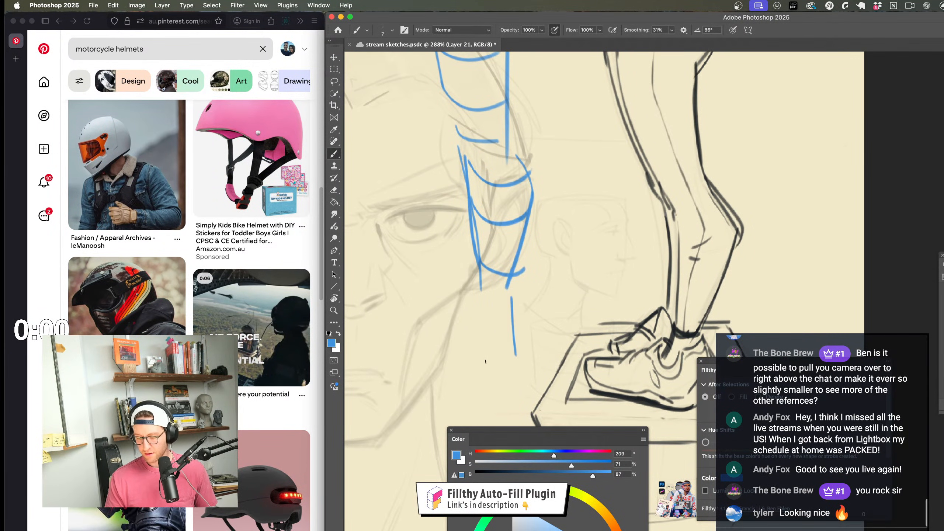
{"action": "left_click_drag", "start_coordinate": [457, 346], "coordinate": [489, 358]}
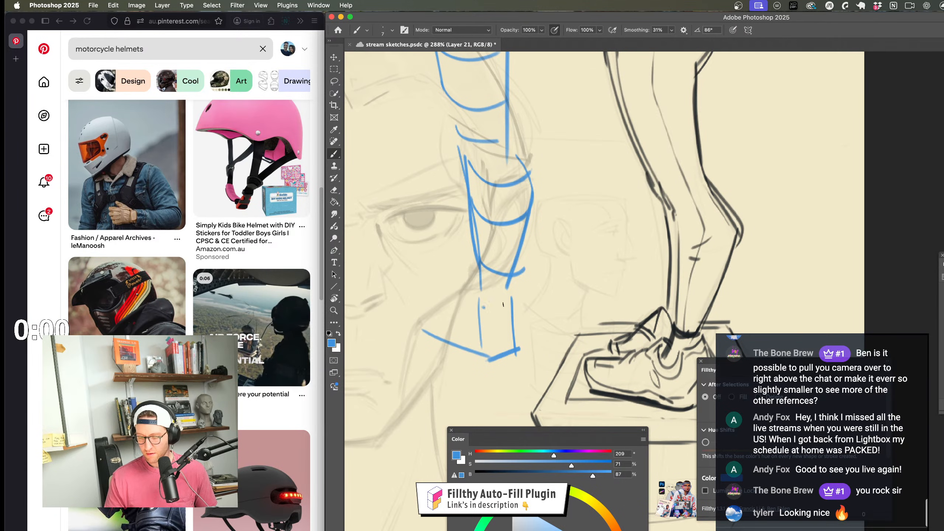
{"action": "left_click_drag", "start_coordinate": [483, 306], "coordinate": [419, 328]}
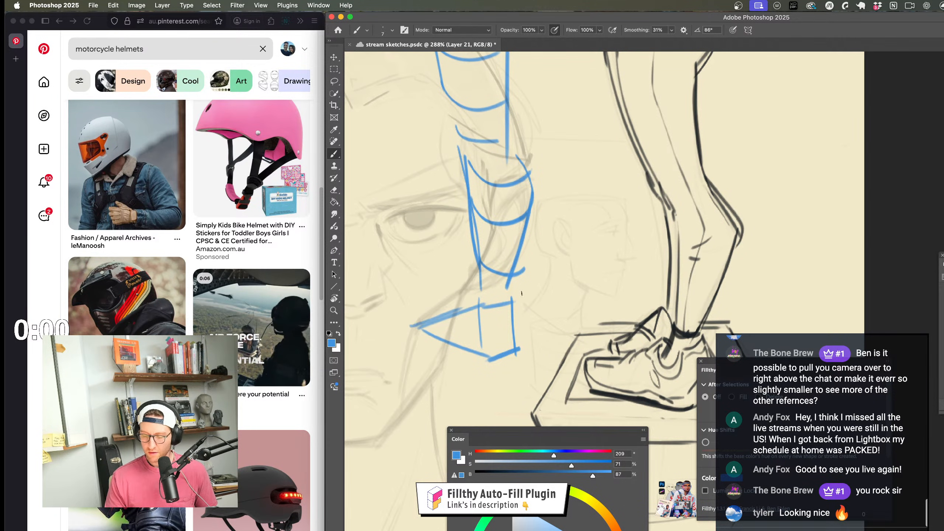
{"action": "mouse_move", "coordinate": [505, 340]}
{"action": "left_mouse_down"}
{"action": "mouse_move", "coordinate": [461, 364]}
{"action": "mouse_move", "coordinate": [500, 348]}
{"action": "mouse_move", "coordinate": [479, 366]}
{"action": "mouse_move", "coordinate": [477, 397]}
{"action": "left_mouse_up"}
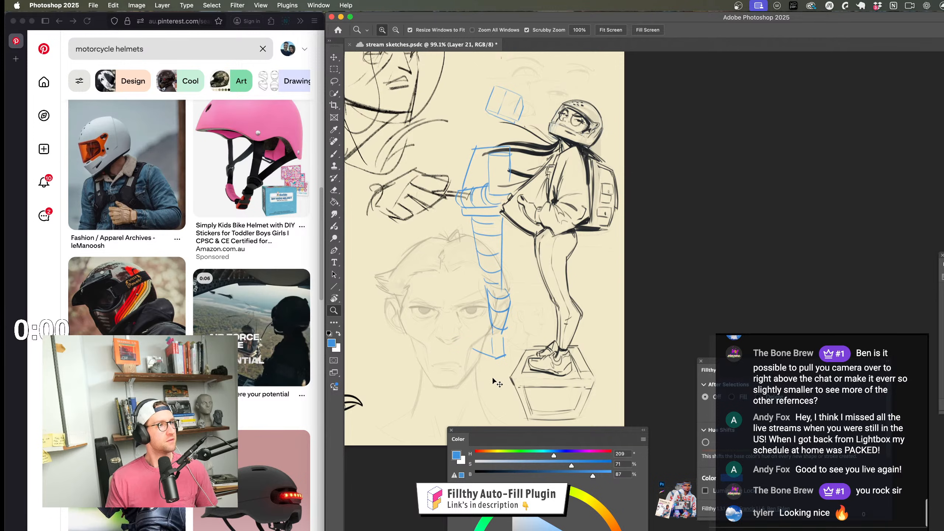
Step: Redraw the foot as a blue box in perspective beneath the ankle, with stacked lines across the heel end
{"action": "left_click_drag", "start_coordinate": [483, 352], "coordinate": [509, 341]}
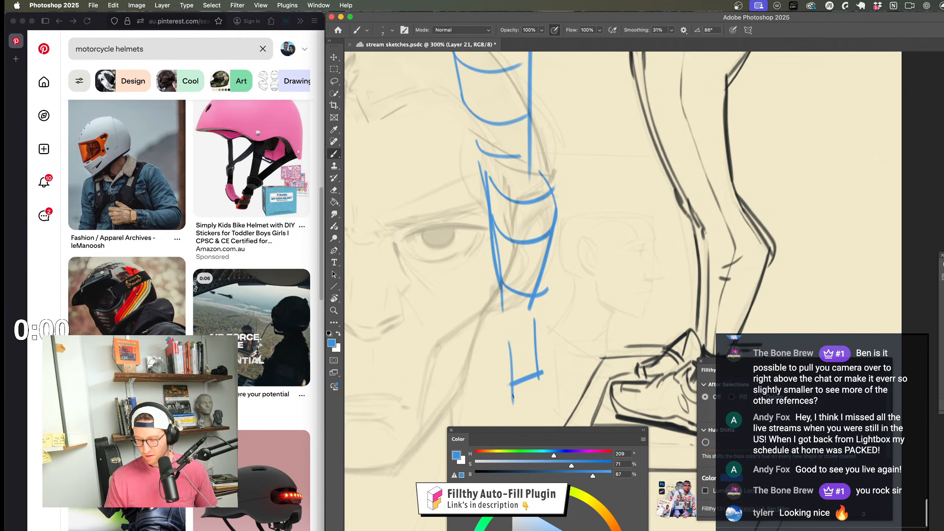
{"action": "left_click_drag", "start_coordinate": [561, 379], "coordinate": [562, 364]}
{"action": "left_click_drag", "start_coordinate": [449, 364], "coordinate": [516, 384]}
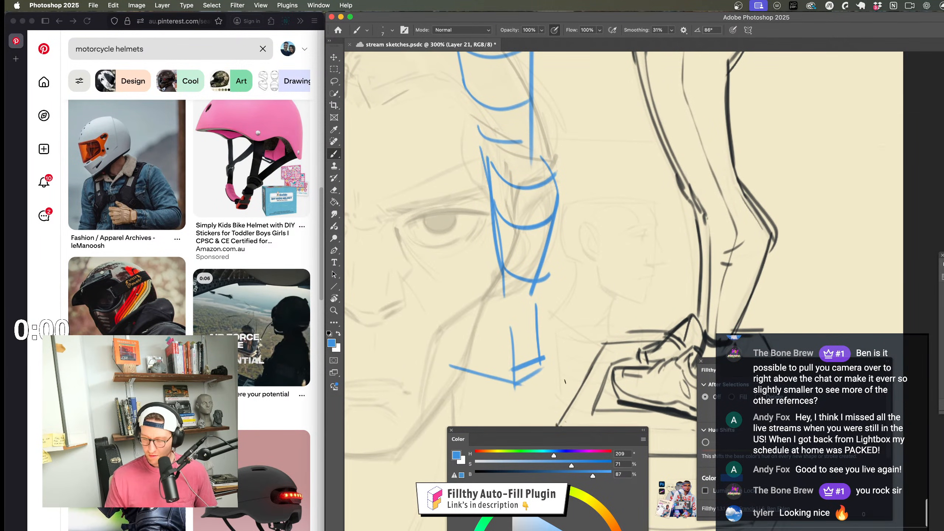
{"action": "left_click_drag", "start_coordinate": [441, 363], "coordinate": [516, 329]}
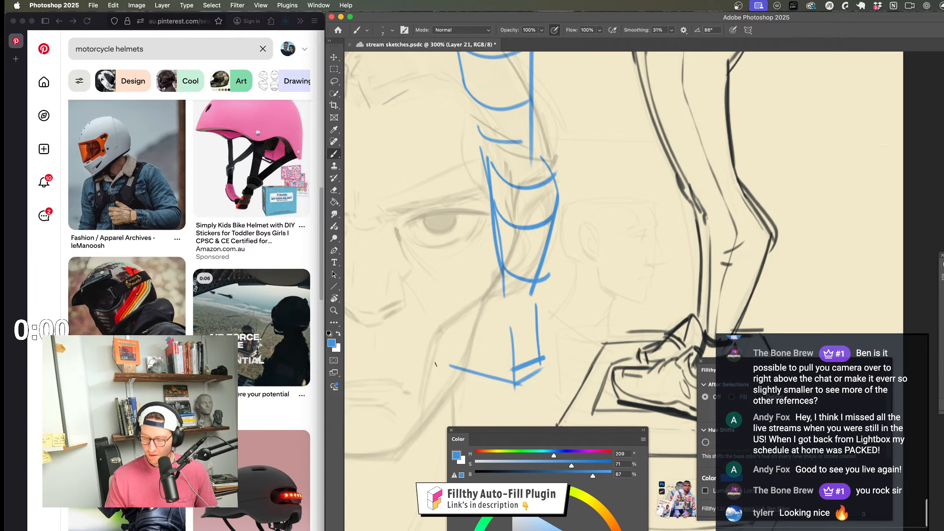
{"action": "key", "text": "super+z"}
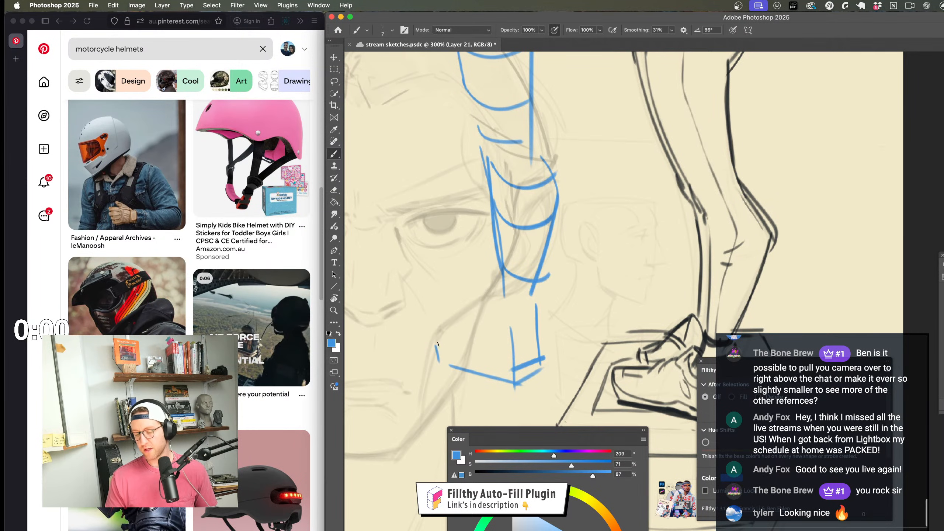
{"action": "mouse_move", "coordinate": [433, 342]}
{"action": "left_mouse_down"}
{"action": "mouse_move", "coordinate": [515, 333]}
{"action": "mouse_move", "coordinate": [491, 412]}
{"action": "mouse_move", "coordinate": [528, 412]}
{"action": "left_mouse_up"}
{"action": "key", "text": "z"}
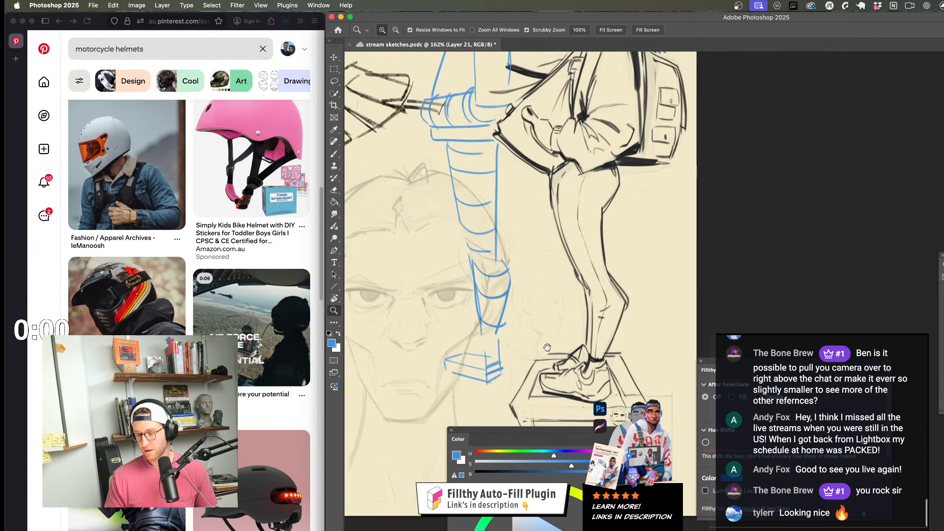
Step: Add a blue arrow pointing up at the underside of the head box and another pointing down onto the foot box
{"action": "scroll", "coordinate": [505, 260], "scroll_direction": "up", "scroll_amount": 10}
{"action": "key", "text": "b"}
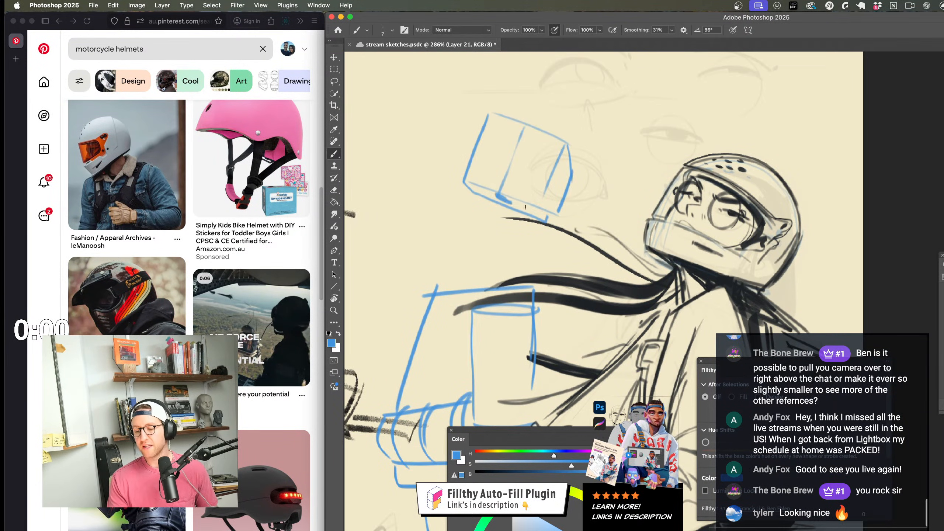
{"action": "mouse_move", "coordinate": [500, 216]}
{"action": "left_mouse_down"}
{"action": "mouse_move", "coordinate": [487, 235]}
{"action": "mouse_move", "coordinate": [502, 220]}
{"action": "mouse_move", "coordinate": [511, 230]}
{"action": "mouse_move", "coordinate": [517, 203]}
{"action": "mouse_move", "coordinate": [547, 199]}
{"action": "left_mouse_up"}
{"action": "key", "text": "z"}
{"action": "key", "text": "b"}
{"action": "scroll", "coordinate": [546, 199], "scroll_direction": "down", "scroll_amount": 10}
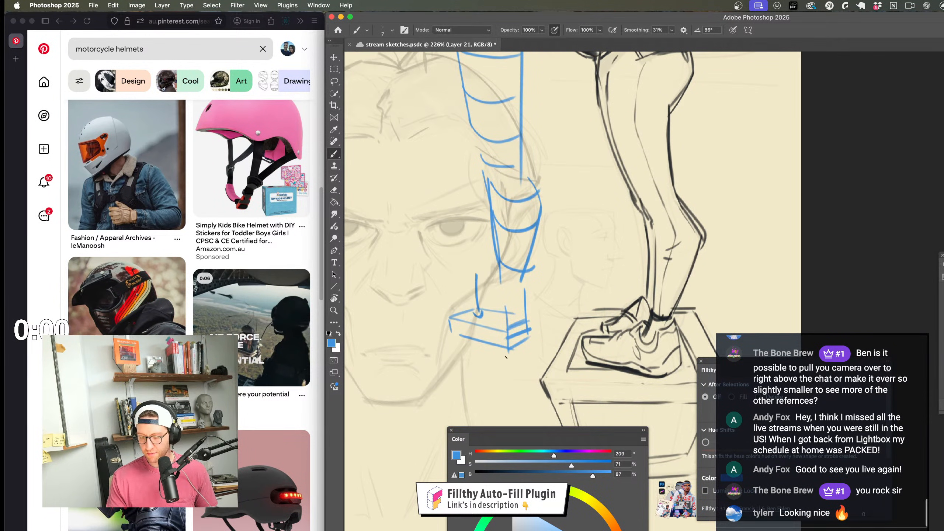
Step: Set the brush colour to red, hue 3, and draw a horizontal eye-level line across the leg with a flattened cross-section on it
{"action": "key", "text": "z"}
{"action": "left_click_drag", "start_coordinate": [506, 357], "coordinate": [461, 356]}
{"action": "mouse_move", "coordinate": [520, 335]}
{"action": "left_mouse_down"}
{"action": "mouse_move", "coordinate": [473, 336]}
{"action": "mouse_move", "coordinate": [506, 331]}
{"action": "left_mouse_up"}
{"action": "left_click_drag", "start_coordinate": [492, 225], "coordinate": [547, 298]}
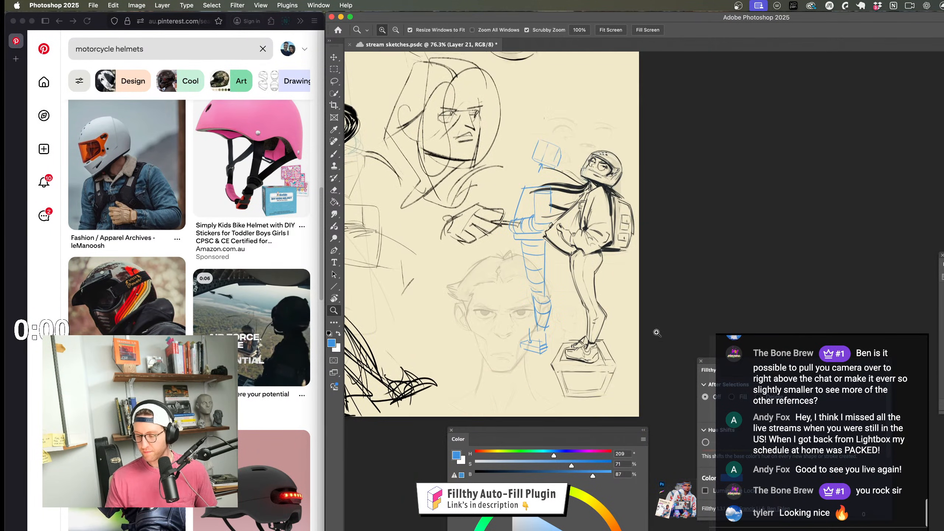
{"action": "mouse_move", "coordinate": [566, 345]}
{"action": "left_mouse_down"}
{"action": "mouse_move", "coordinate": [587, 335]}
{"action": "mouse_move", "coordinate": [582, 341]}
{"action": "left_mouse_up"}
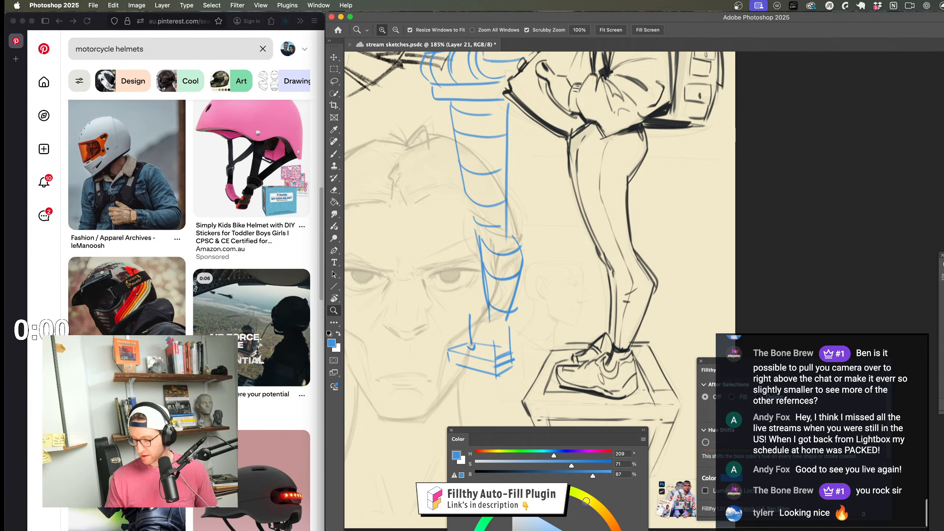
{"action": "left_click", "coordinate": [476, 453]}
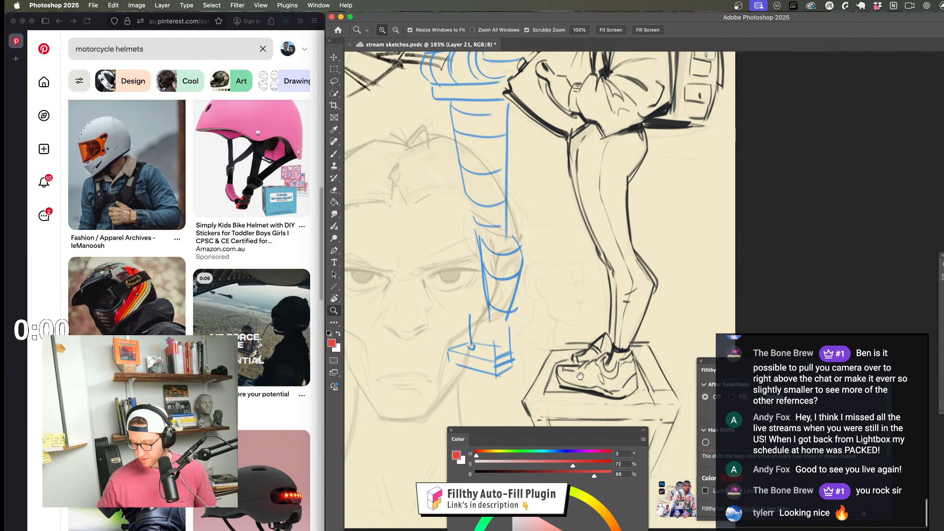
{"action": "left_click_drag", "start_coordinate": [580, 376], "coordinate": [709, 477]}
{"action": "mouse_move", "coordinate": [617, 348]}
{"action": "left_mouse_down"}
{"action": "mouse_move", "coordinate": [590, 348]}
{"action": "mouse_move", "coordinate": [617, 348]}
{"action": "left_mouse_up"}
{"action": "mouse_move", "coordinate": [399, 266]}
{"action": "left_mouse_down"}
{"action": "mouse_move", "coordinate": [560, 257]}
{"action": "mouse_move", "coordinate": [519, 258]}
{"action": "left_mouse_up"}
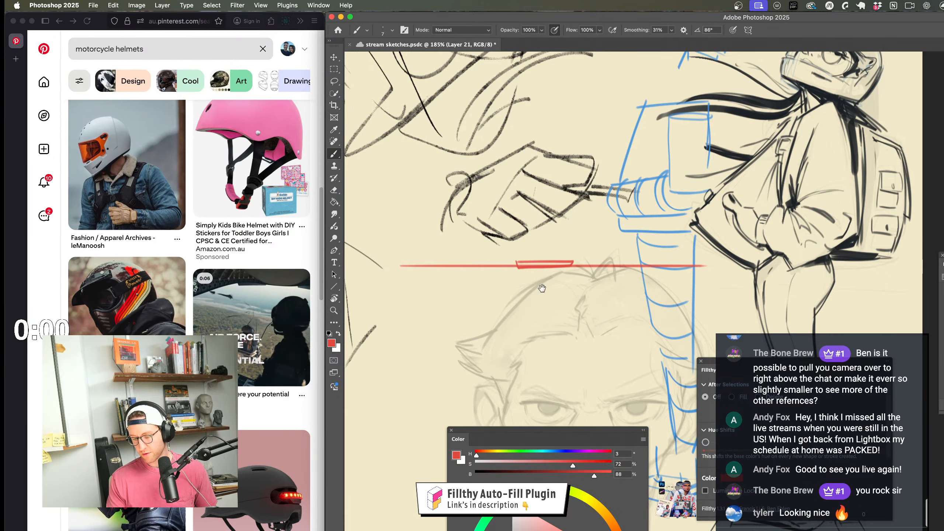
{"action": "left_click_drag", "start_coordinate": [542, 289], "coordinate": [511, 258]}
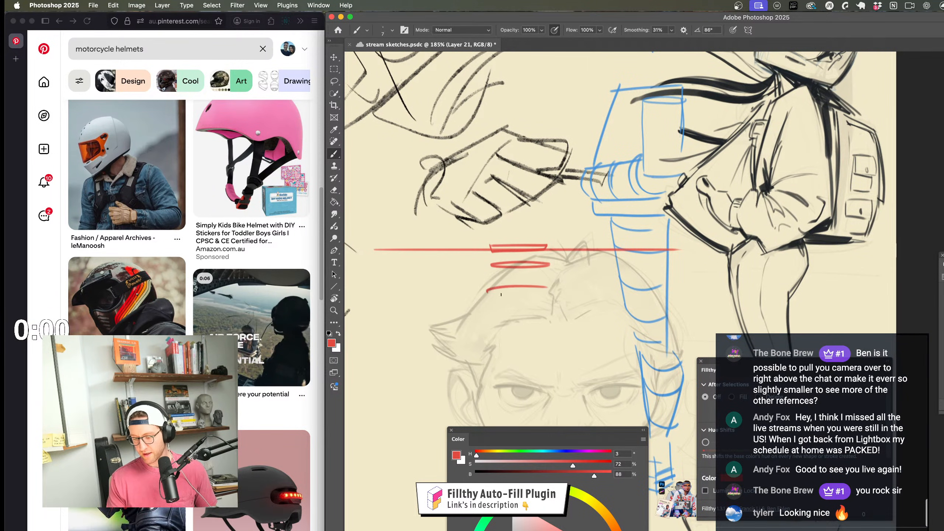
Step: Draw a column of red ellipses below the eye-level line, each one rounder the further down it sits
{"action": "left_click_drag", "start_coordinate": [532, 314], "coordinate": [560, 255]}
{"action": "mouse_move", "coordinate": [540, 280]}
{"action": "left_mouse_down"}
{"action": "mouse_move", "coordinate": [528, 276]}
{"action": "mouse_move", "coordinate": [541, 279]}
{"action": "left_mouse_up"}
{"action": "mouse_move", "coordinate": [544, 323]}
{"action": "left_mouse_down"}
{"action": "mouse_move", "coordinate": [547, 337]}
{"action": "mouse_move", "coordinate": [526, 367]}
{"action": "mouse_move", "coordinate": [557, 404]}
{"action": "mouse_move", "coordinate": [540, 405]}
{"action": "left_mouse_up"}
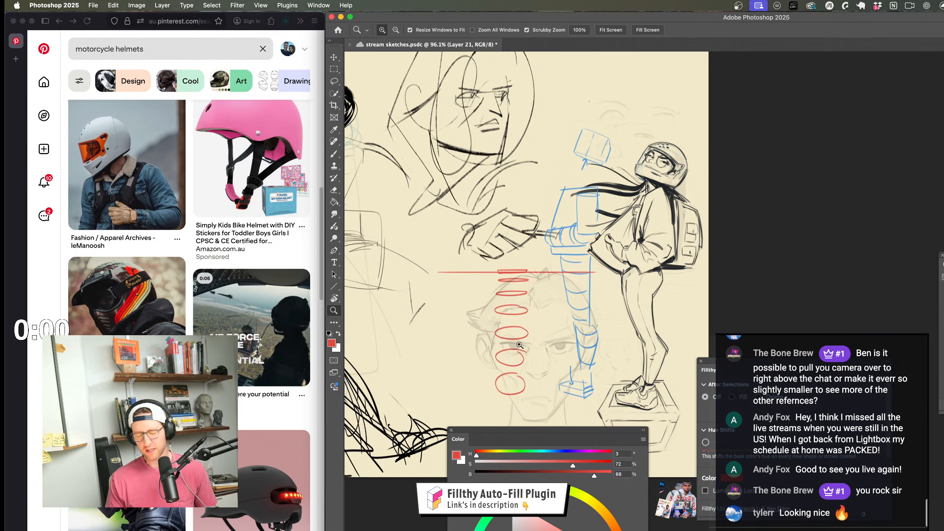
{"action": "left_click_drag", "start_coordinate": [520, 346], "coordinate": [535, 349]}
Step: Continue the column with red ellipses above the eye-level line, opening up progressively toward the top
{"action": "left_click_drag", "start_coordinate": [532, 250], "coordinate": [541, 442]}
{"action": "left_click_drag", "start_coordinate": [526, 342], "coordinate": [496, 324]}
{"action": "mouse_move", "coordinate": [572, 283]}
{"action": "left_mouse_down"}
{"action": "mouse_move", "coordinate": [520, 303]}
{"action": "mouse_move", "coordinate": [575, 284]}
{"action": "left_mouse_up"}
{"action": "left_click_drag", "start_coordinate": [564, 218], "coordinate": [574, 225]}
{"action": "mouse_move", "coordinate": [561, 153]}
{"action": "left_mouse_down"}
{"action": "mouse_move", "coordinate": [498, 182]}
{"action": "mouse_move", "coordinate": [574, 164]}
{"action": "left_mouse_up"}
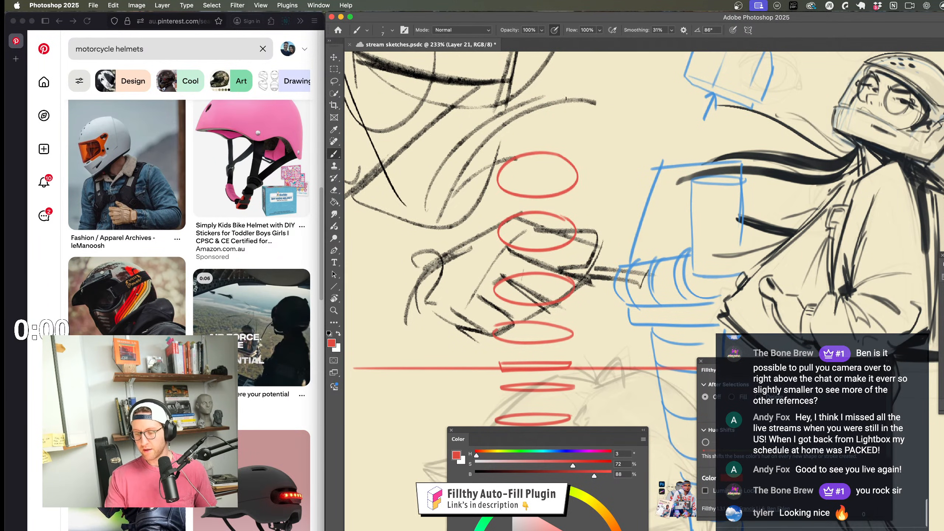
{"action": "left_click_drag", "start_coordinate": [556, 90], "coordinate": [574, 99]}
{"action": "key", "text": "z"}
{"action": "left_click_drag", "start_coordinate": [602, 248], "coordinate": [580, 249]}
{"action": "mouse_move", "coordinate": [615, 288]}
{"action": "left_mouse_down"}
{"action": "mouse_move", "coordinate": [564, 241]}
{"action": "mouse_move", "coordinate": [563, 277]}
{"action": "mouse_move", "coordinate": [545, 289]}
{"action": "left_mouse_up"}
{"action": "key", "text": "b"}
{"action": "scroll", "coordinate": [547, 119], "scroll_direction": "up", "scroll_amount": 2}
{"action": "key", "text": "z"}
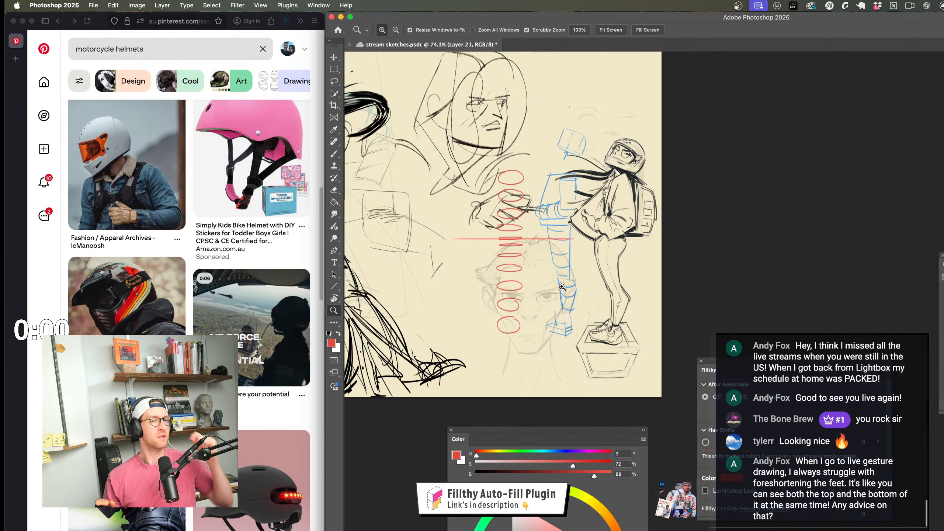
Step: Try a red curved cross-contour around the inked figure's sleeve cuff
{"action": "left_click_drag", "start_coordinate": [561, 362], "coordinate": [522, 377]}
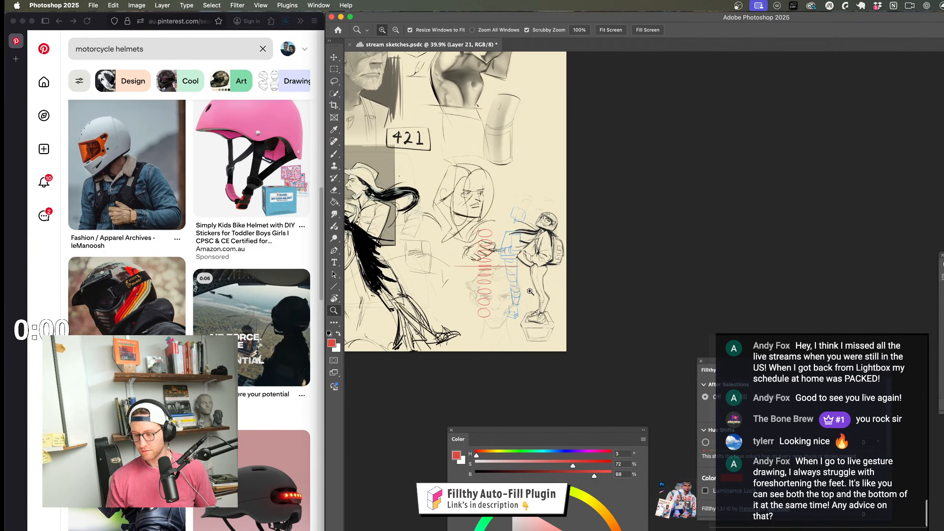
{"action": "mouse_move", "coordinate": [532, 292]}
{"action": "left_mouse_down"}
{"action": "mouse_move", "coordinate": [586, 326]}
{"action": "mouse_move", "coordinate": [591, 314]}
{"action": "left_mouse_up"}
{"action": "mouse_move", "coordinate": [562, 260]}
{"action": "left_mouse_down"}
{"action": "mouse_move", "coordinate": [575, 320]}
{"action": "mouse_move", "coordinate": [550, 340]}
{"action": "left_mouse_up"}
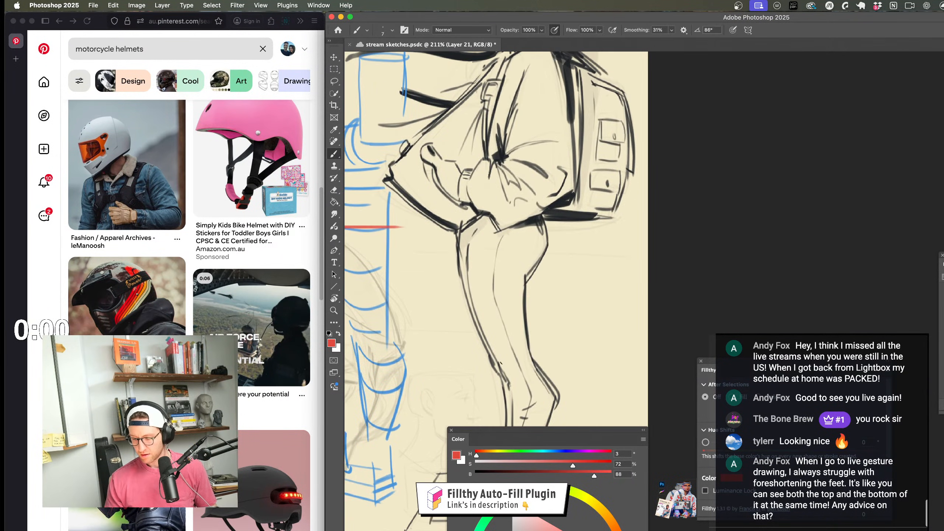
{"action": "mouse_move", "coordinate": [500, 364]}
{"action": "left_mouse_down"}
{"action": "mouse_move", "coordinate": [527, 383]}
{"action": "mouse_move", "coordinate": [532, 366]}
{"action": "left_mouse_up"}
{"action": "mouse_move", "coordinate": [573, 338]}
{"action": "left_mouse_down"}
{"action": "mouse_move", "coordinate": [576, 241]}
{"action": "mouse_move", "coordinate": [548, 236]}
{"action": "mouse_move", "coordinate": [575, 234]}
{"action": "left_mouse_up"}
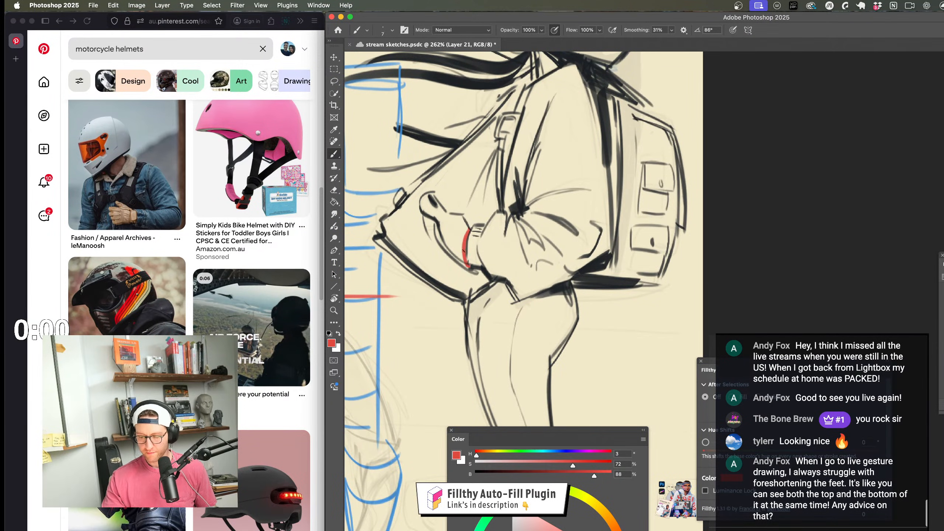
{"action": "mouse_move", "coordinate": [587, 323]}
{"action": "left_mouse_down"}
{"action": "mouse_move", "coordinate": [559, 325]}
{"action": "mouse_move", "coordinate": [568, 330]}
{"action": "left_mouse_up"}
{"action": "key", "text": "super+z"}
Step: Try a large red curve for a helmet dome above the inked helmet, redoing the first stroke
{"action": "left_click_drag", "start_coordinate": [569, 332], "coordinate": [621, 349]}
{"action": "left_click_drag", "start_coordinate": [555, 268], "coordinate": [574, 267]}
{"action": "left_click_drag", "start_coordinate": [576, 212], "coordinate": [577, 265]}
{"action": "left_click_drag", "start_coordinate": [581, 264], "coordinate": [571, 263]}
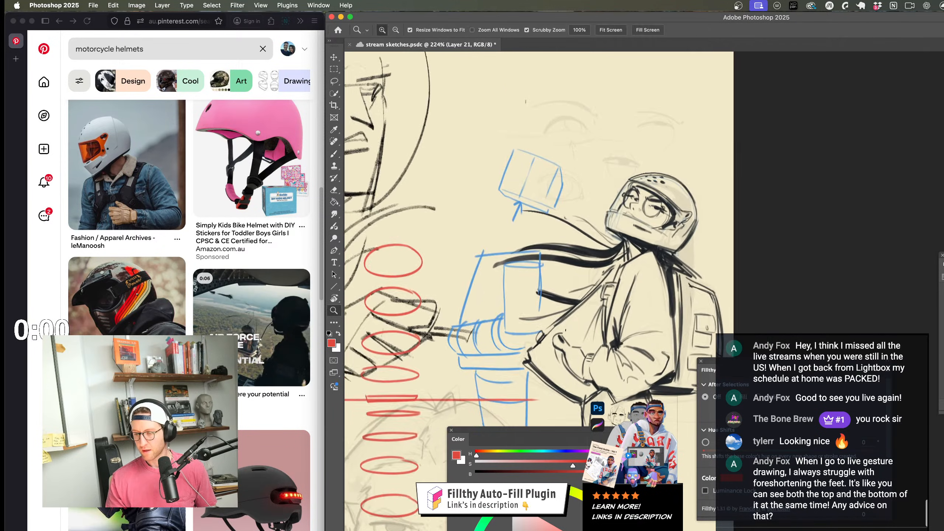
{"action": "left_click_drag", "start_coordinate": [556, 144], "coordinate": [576, 199]}
{"action": "left_click_drag", "start_coordinate": [582, 245], "coordinate": [364, 145]}
{"action": "left_click_drag", "start_coordinate": [708, 200], "coordinate": [562, 184]}
{"action": "left_click_drag", "start_coordinate": [539, 205], "coordinate": [568, 251]}
{"action": "left_click_drag", "start_coordinate": [568, 251], "coordinate": [580, 250]}
{"action": "mouse_move", "coordinate": [618, 207]}
{"action": "left_mouse_down"}
{"action": "mouse_move", "coordinate": [487, 131]}
{"action": "mouse_move", "coordinate": [440, 138]}
{"action": "left_mouse_up"}
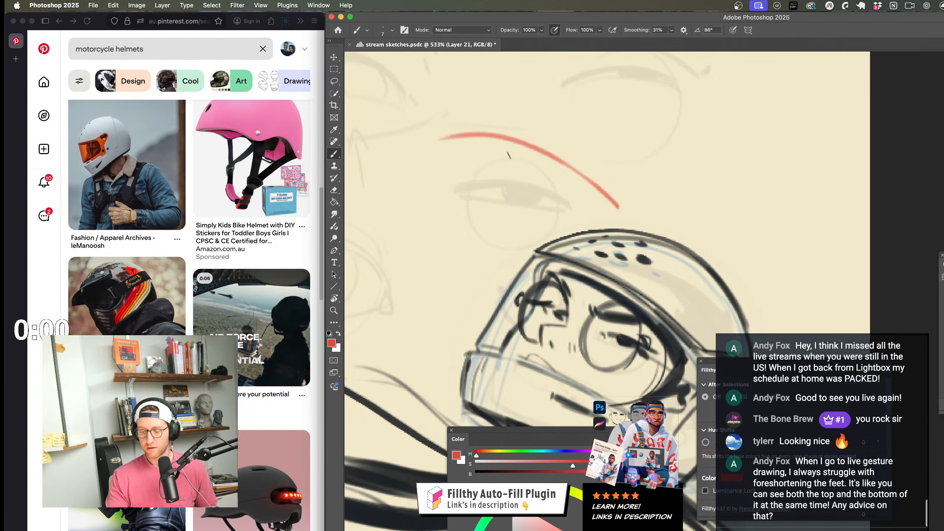
{"action": "key", "text": "super+z"}
{"action": "mouse_move", "coordinate": [588, 225]}
{"action": "left_mouse_down"}
{"action": "mouse_move", "coordinate": [581, 207]}
{"action": "mouse_move", "coordinate": [444, 143]}
{"action": "mouse_move", "coordinate": [382, 262]}
{"action": "left_mouse_up"}
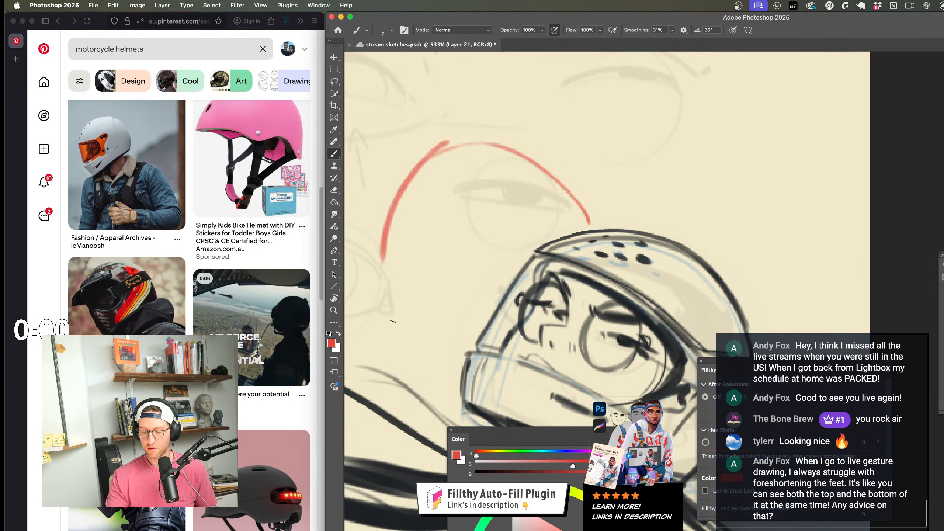
Step: Try adding the visor opening, chin line and small facial marks to the red dome, and undo that helmet sketch
{"action": "left_click_drag", "start_coordinate": [369, 300], "coordinate": [426, 343]}
{"action": "mouse_move", "coordinate": [426, 170]}
{"action": "left_mouse_down"}
{"action": "mouse_move", "coordinate": [519, 217]}
{"action": "mouse_move", "coordinate": [485, 287]}
{"action": "left_mouse_up"}
{"action": "left_click_drag", "start_coordinate": [377, 273], "coordinate": [393, 289]}
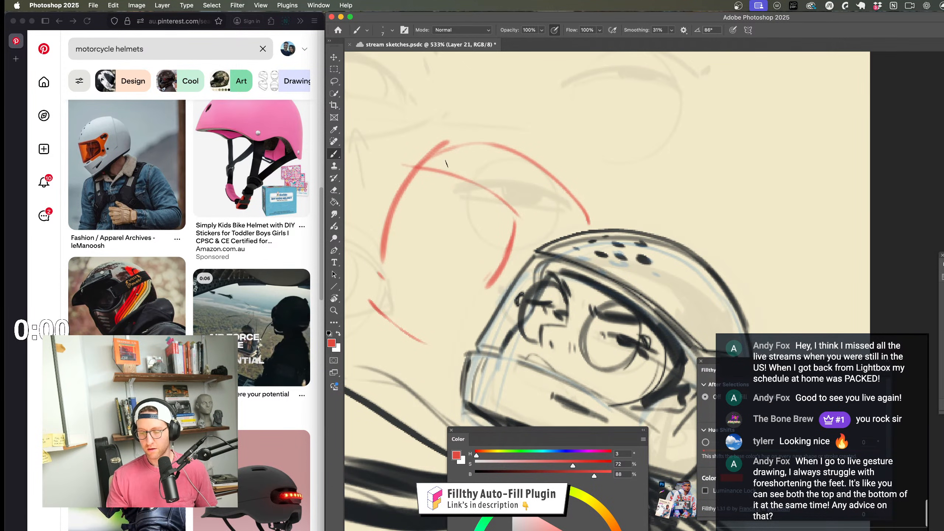
{"action": "key", "text": "super+z"}
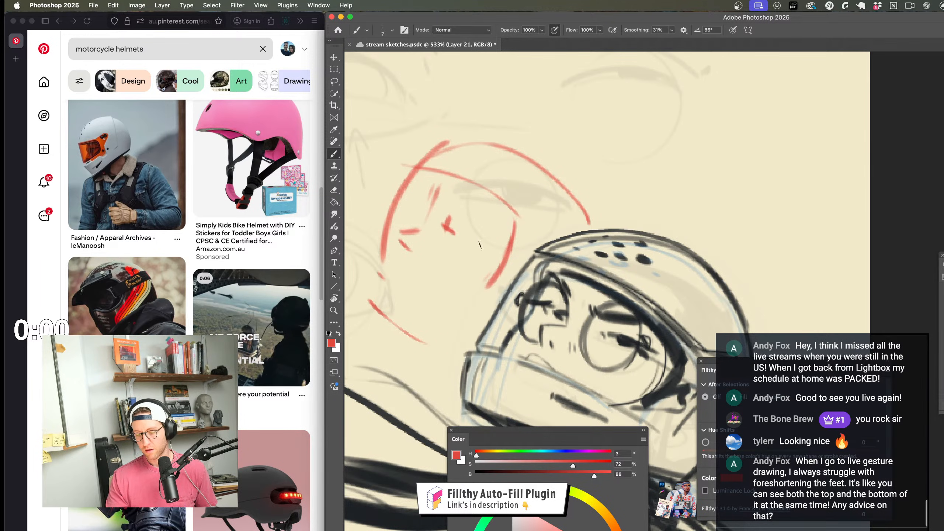
{"action": "left_click_drag", "start_coordinate": [457, 244], "coordinate": [420, 245]}
{"action": "left_click_drag", "start_coordinate": [569, 267], "coordinate": [555, 255]}
{"action": "left_click_drag", "start_coordinate": [477, 232], "coordinate": [488, 260]}
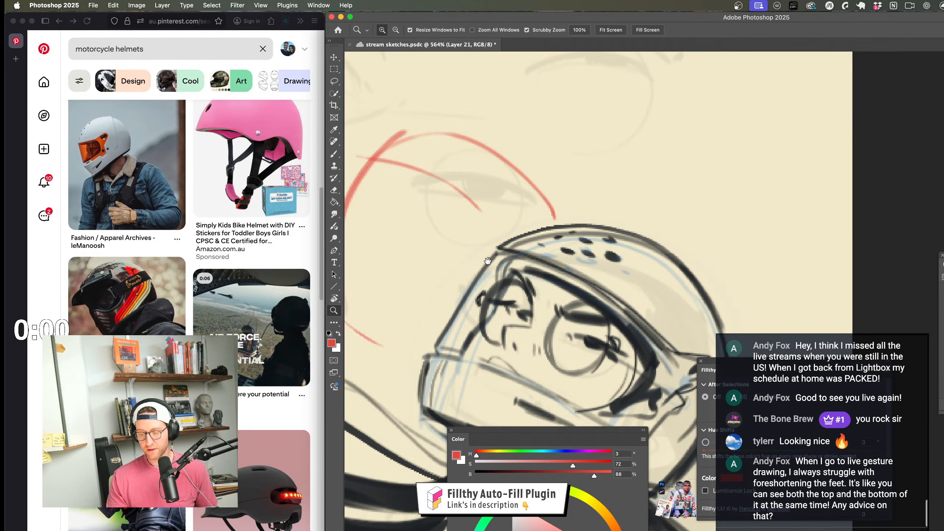
{"action": "scroll", "coordinate": [488, 261], "scroll_direction": "down", "scroll_amount": 3}
{"action": "scroll", "coordinate": [542, 250], "scroll_direction": "down", "scroll_amount": 3}
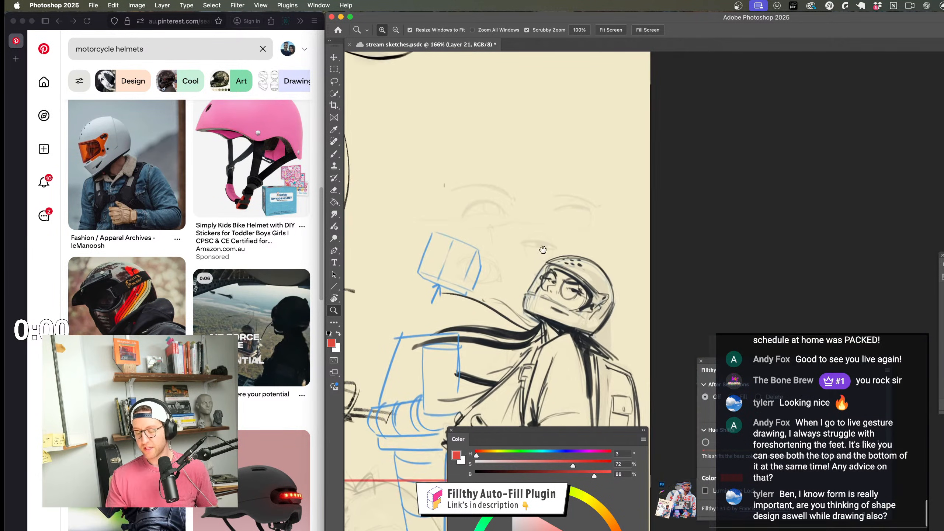
Step: Sketch a smaller red helmet dome beside the inked helmet, with a curved visor opening, chin line and first facial marks
{"action": "scroll", "coordinate": [542, 250], "scroll_direction": "up", "scroll_amount": 3}
{"action": "key", "text": "b"}
{"action": "left_click_drag", "start_coordinate": [530, 169], "coordinate": [470, 188]}
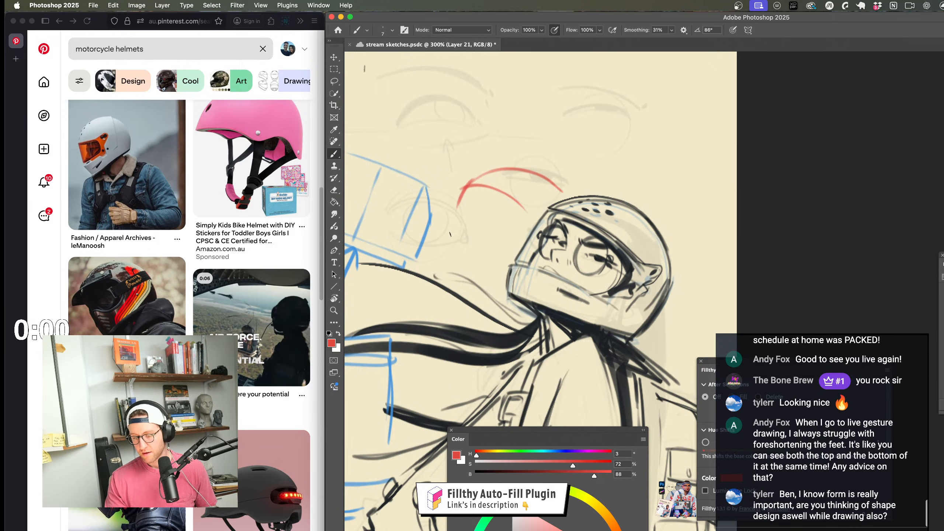
{"action": "key", "text": "super+z"}
{"action": "key", "text": "super+z"}
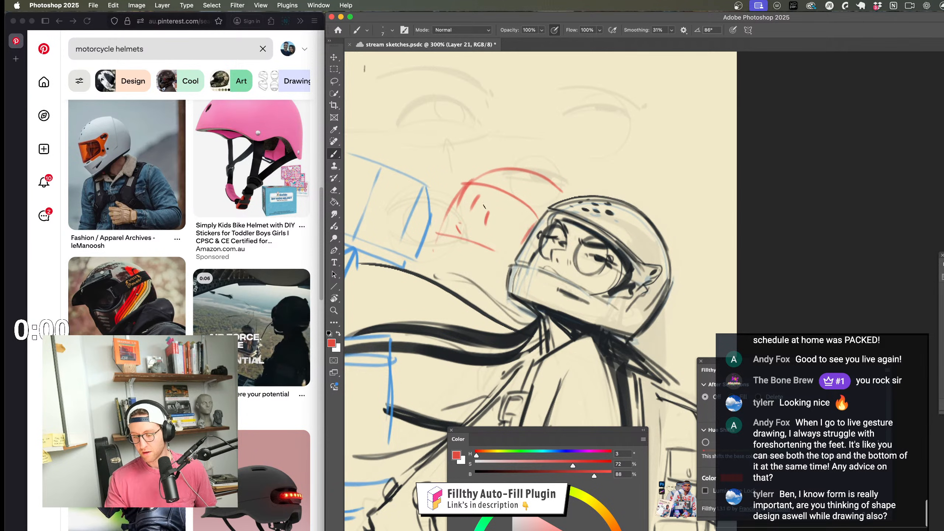
Step: Add round eye shapes, facial marks, top vents and chin-guard lines to the small red helmet sketch
{"action": "key", "text": "z"}
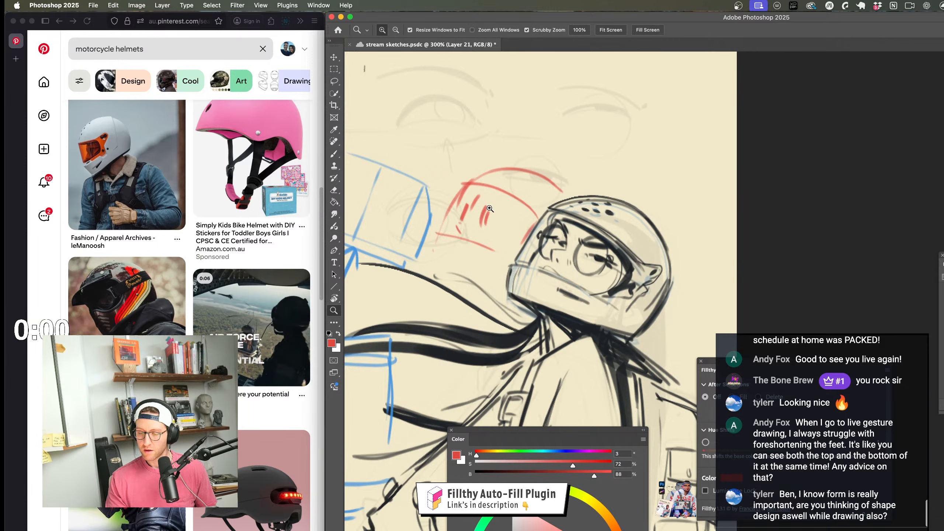
{"action": "mouse_move", "coordinate": [513, 272]}
{"action": "left_mouse_down"}
{"action": "mouse_move", "coordinate": [539, 270]}
{"action": "mouse_move", "coordinate": [519, 261]}
{"action": "mouse_move", "coordinate": [539, 260]}
{"action": "left_mouse_up"}
{"action": "key", "text": "b"}
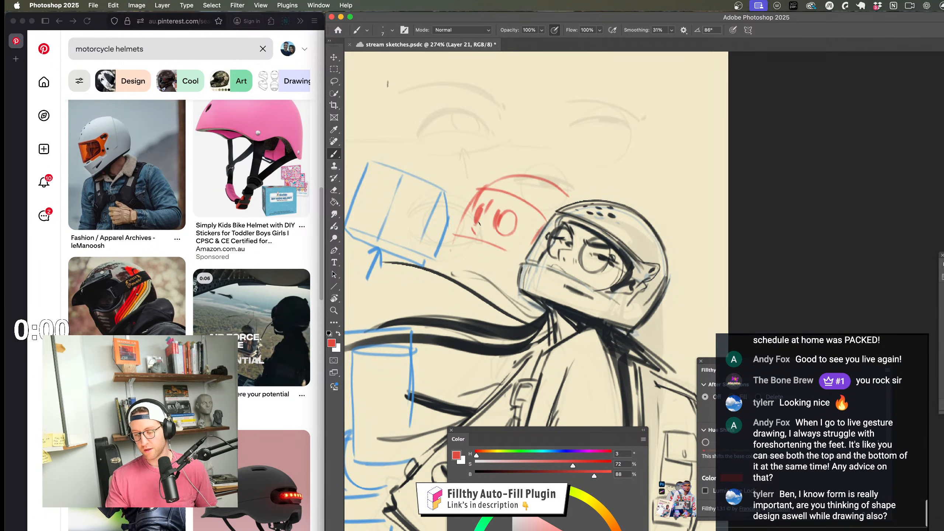
{"action": "key", "text": "z"}
{"action": "left_click_drag", "start_coordinate": [539, 268], "coordinate": [551, 268]}
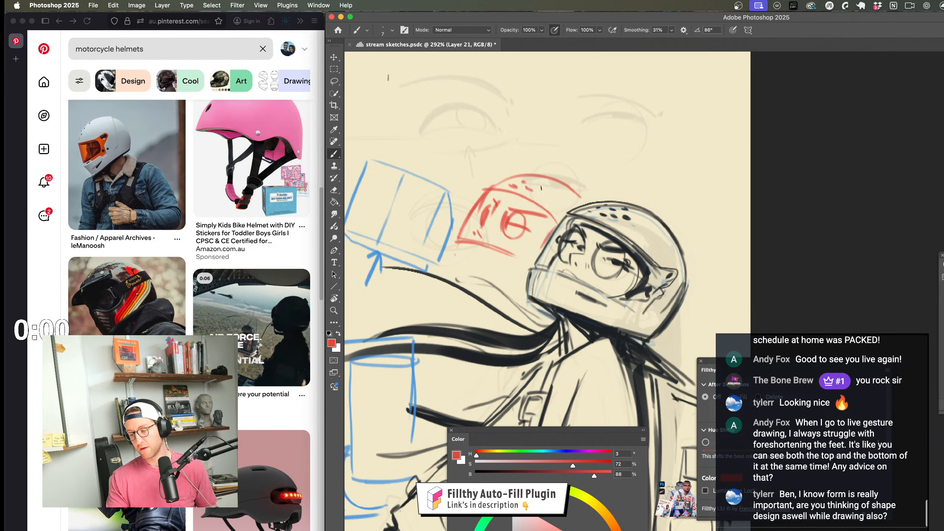
{"action": "scroll", "coordinate": [541, 187], "scroll_direction": "down", "scroll_amount": 3}
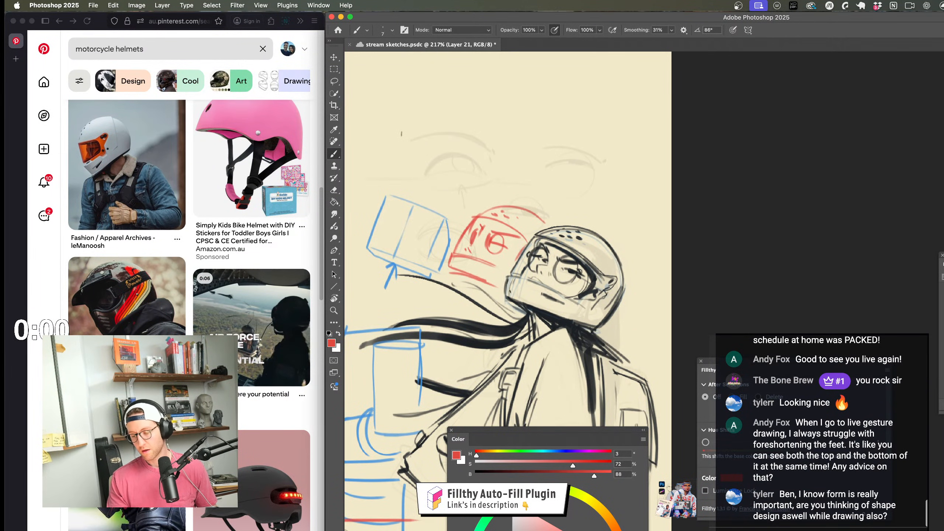
Step: Sketch a second, tilted red helmet above the inked helmet, with a rounded dome, curved bands and a chin guard
{"action": "scroll", "coordinate": [401, 133], "scroll_direction": "up", "scroll_amount": 2}
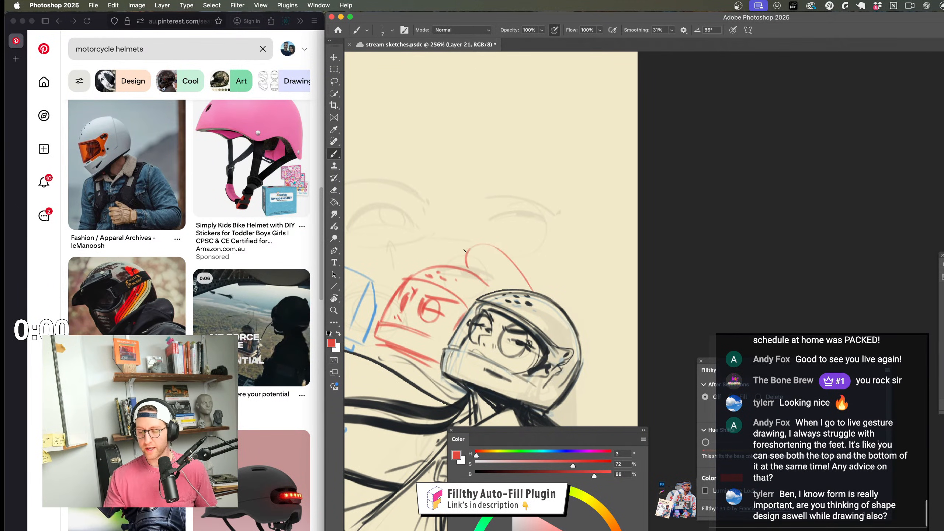
{"action": "left_click_drag", "start_coordinate": [577, 282], "coordinate": [559, 297]}
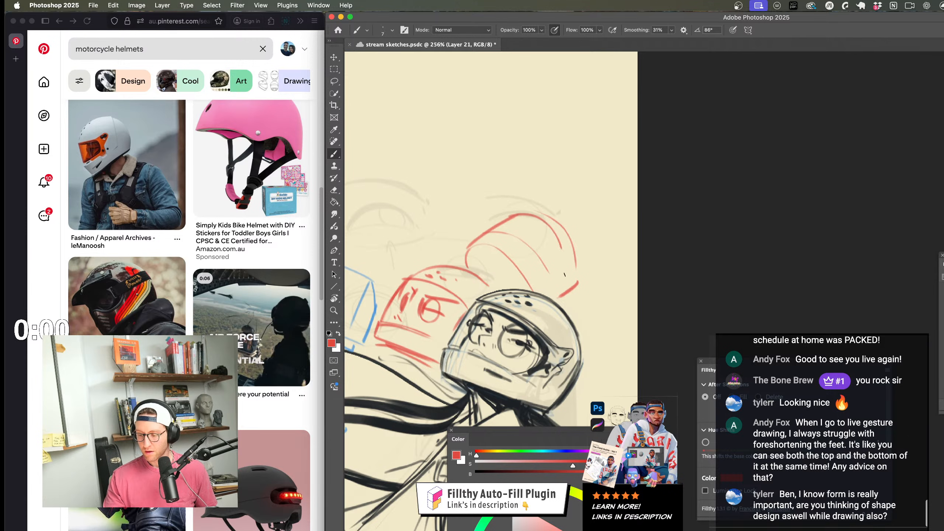
{"action": "mouse_move", "coordinate": [554, 266]}
{"action": "left_mouse_down"}
{"action": "mouse_move", "coordinate": [523, 227]}
{"action": "mouse_move", "coordinate": [537, 236]}
{"action": "mouse_move", "coordinate": [502, 257]}
{"action": "mouse_move", "coordinate": [585, 223]}
{"action": "mouse_move", "coordinate": [553, 270]}
{"action": "mouse_move", "coordinate": [565, 334]}
{"action": "mouse_move", "coordinate": [663, 322]}
{"action": "mouse_move", "coordinate": [375, 333]}
{"action": "mouse_move", "coordinate": [353, 320]}
{"action": "mouse_move", "coordinate": [353, 335]}
{"action": "left_mouse_up"}
{"action": "key", "text": "super+z"}
{"action": "left_click_drag", "start_coordinate": [546, 213], "coordinate": [507, 244]}
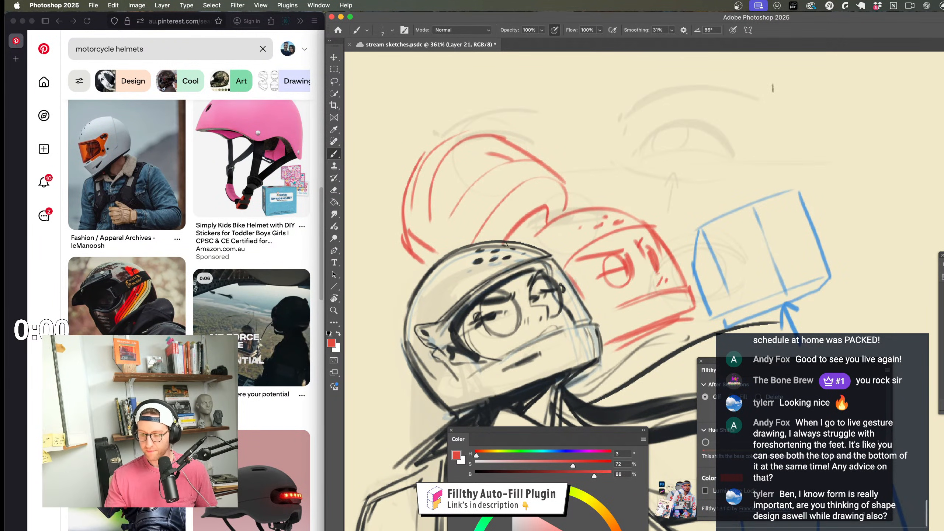
{"action": "scroll", "coordinate": [536, 241], "scroll_direction": "up", "scroll_amount": 3}
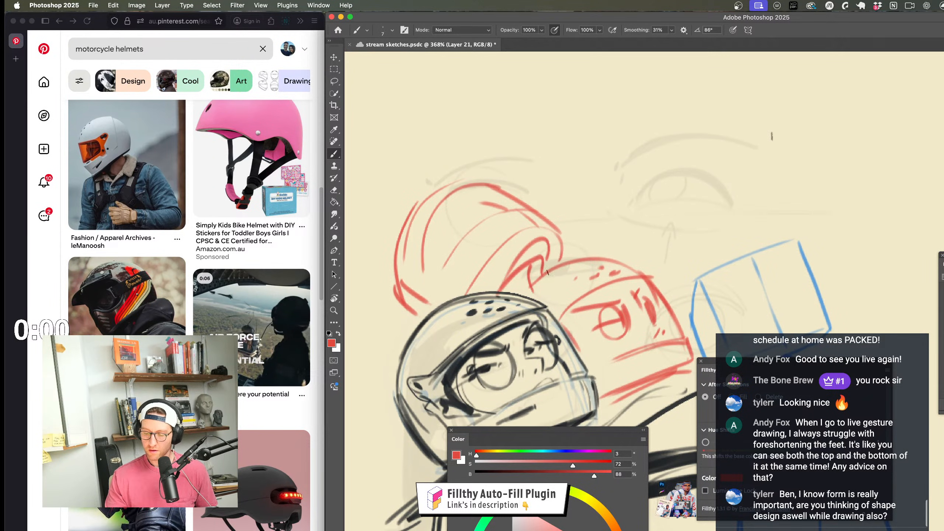
Step: Reinforce the tilted red helmet's dome outline and shade the opening beneath its chin guard
{"action": "key", "text": "z"}
{"action": "left_click_drag", "start_coordinate": [548, 273], "coordinate": [537, 225]}
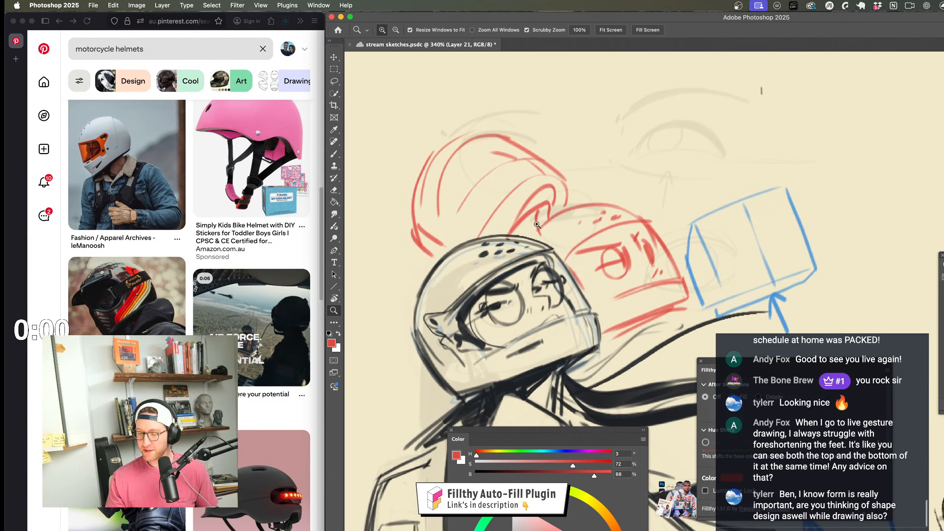
{"action": "key", "text": "b"}
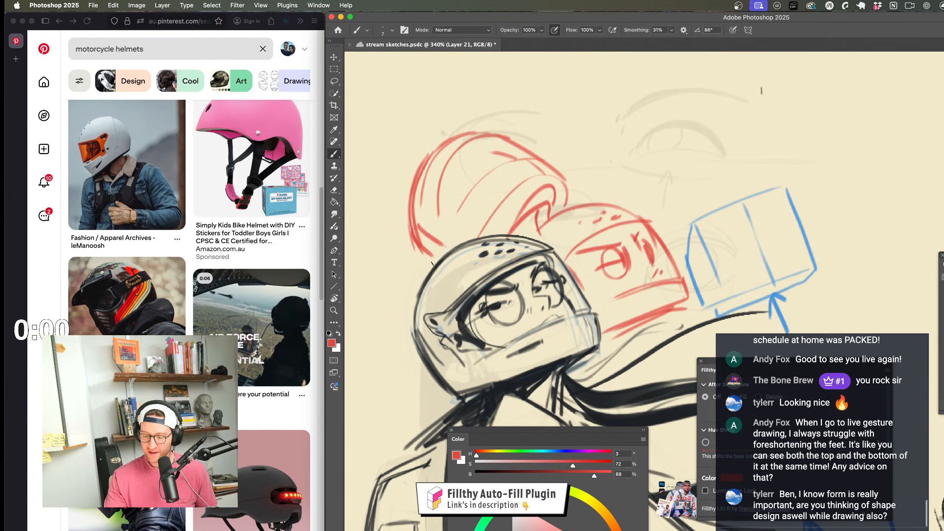
{"action": "left_click_drag", "start_coordinate": [482, 187], "coordinate": [521, 138]}
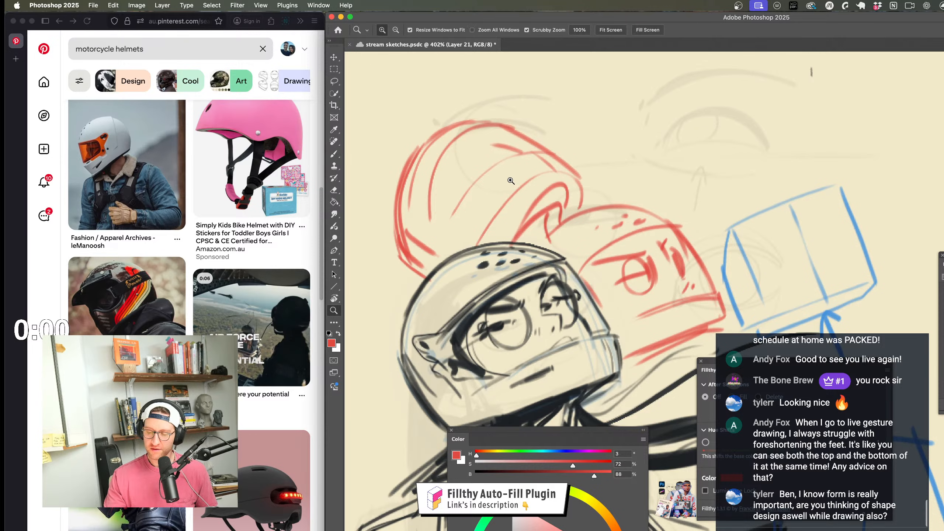
{"action": "mouse_move", "coordinate": [512, 185]}
{"action": "left_mouse_down"}
{"action": "mouse_move", "coordinate": [483, 187]}
{"action": "mouse_move", "coordinate": [465, 208]}
{"action": "mouse_move", "coordinate": [498, 230]}
{"action": "mouse_move", "coordinate": [483, 242]}
{"action": "mouse_move", "coordinate": [507, 252]}
{"action": "mouse_move", "coordinate": [543, 250]}
{"action": "left_mouse_up"}
{"action": "key", "text": "z"}
{"action": "key", "text": "b"}
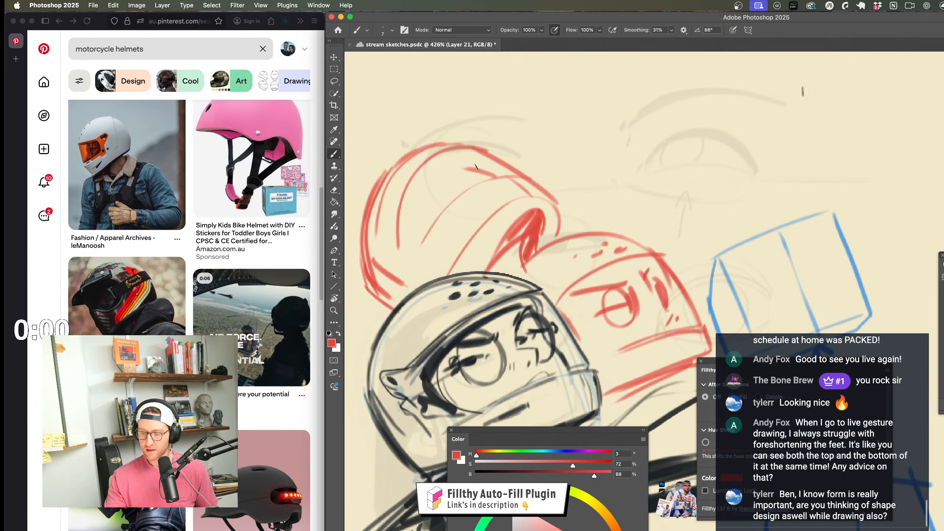
Step: Draw an inner visor curve and small eye and brow marks inside the tilted red helmet
{"action": "left_click_drag", "start_coordinate": [451, 165], "coordinate": [406, 256]}
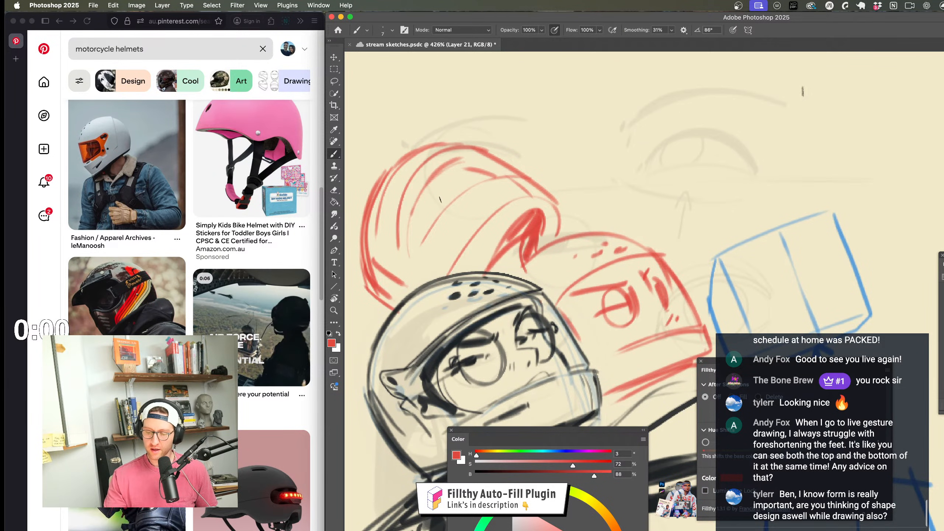
{"action": "mouse_move", "coordinate": [453, 187]}
{"action": "left_mouse_down"}
{"action": "mouse_move", "coordinate": [414, 212]}
{"action": "mouse_move", "coordinate": [428, 185]}
{"action": "mouse_move", "coordinate": [456, 175]}
{"action": "mouse_move", "coordinate": [448, 204]}
{"action": "mouse_move", "coordinate": [427, 206]}
{"action": "left_mouse_up"}
{"action": "key", "text": "super+z"}
{"action": "key", "text": "super+z"}
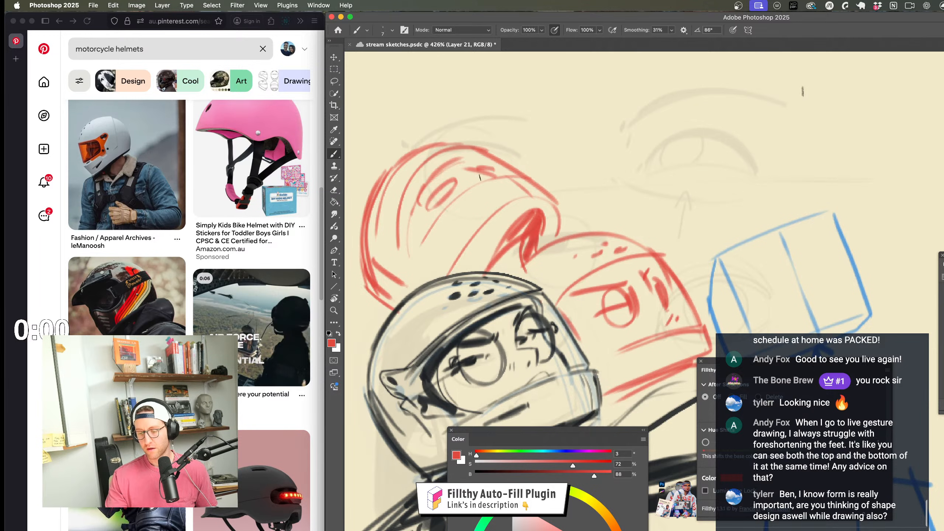
{"action": "scroll", "coordinate": [480, 164], "scroll_direction": "down", "scroll_amount": 5}
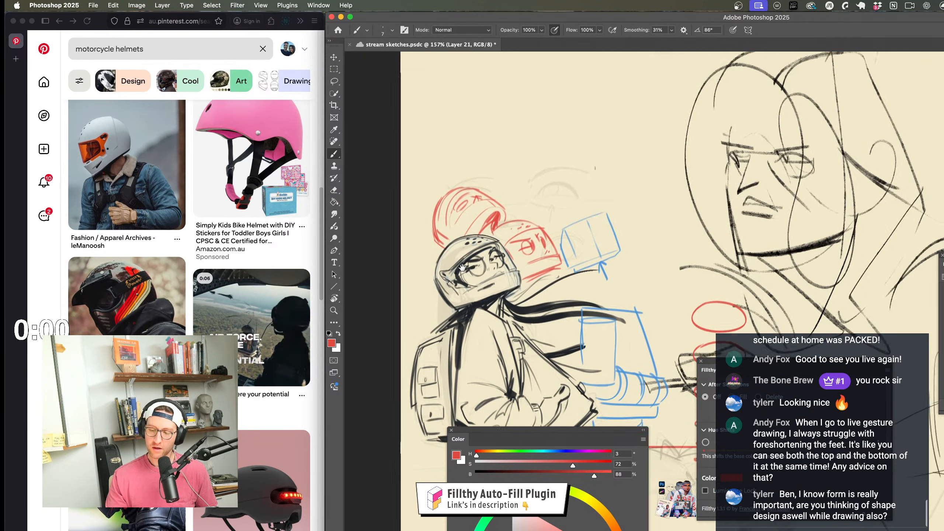
{"action": "left_click_drag", "start_coordinate": [527, 309], "coordinate": [504, 274]}
{"action": "scroll", "coordinate": [504, 273], "scroll_direction": "up", "scroll_amount": 4}
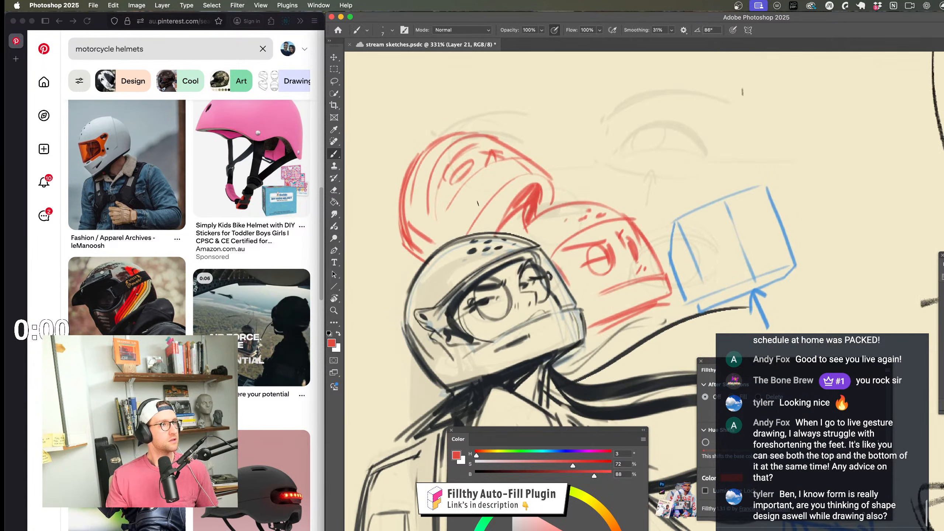
Step: Erase the eye and brow marks inside the tilted red helmet down to faint traces
{"action": "key", "text": "e"}
{"action": "mouse_move", "coordinate": [424, 167]}
{"action": "left_mouse_down"}
{"action": "mouse_move", "coordinate": [409, 195]}
{"action": "mouse_move", "coordinate": [424, 238]}
{"action": "mouse_move", "coordinate": [513, 181]}
{"action": "mouse_move", "coordinate": [466, 166]}
{"action": "mouse_move", "coordinate": [647, 223]}
{"action": "left_mouse_up"}
{"action": "scroll", "coordinate": [478, 167], "scroll_direction": "down", "scroll_amount": 3}
{"action": "key", "text": "z"}
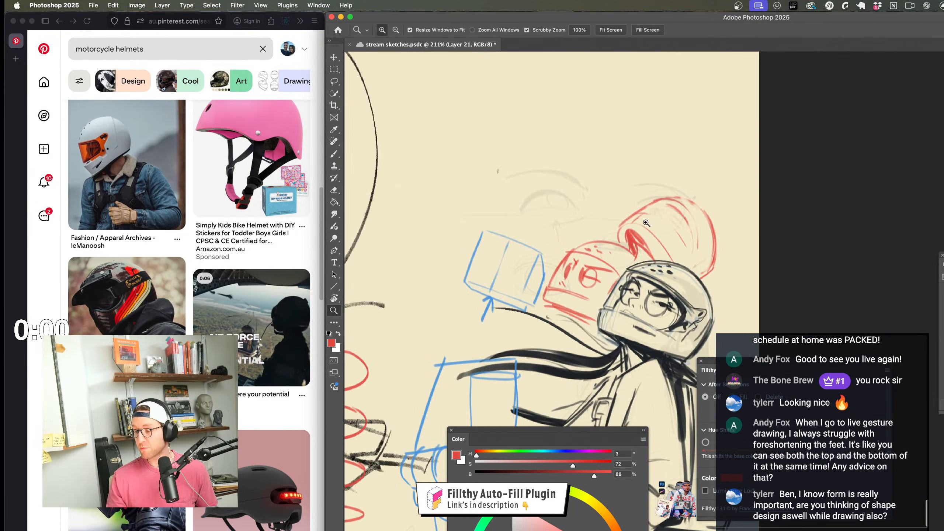
{"action": "left_click", "coordinate": [647, 223]}
{"action": "key", "text": "b"}
{"action": "scroll", "coordinate": [595, 223], "scroll_direction": "up", "scroll_amount": 3}
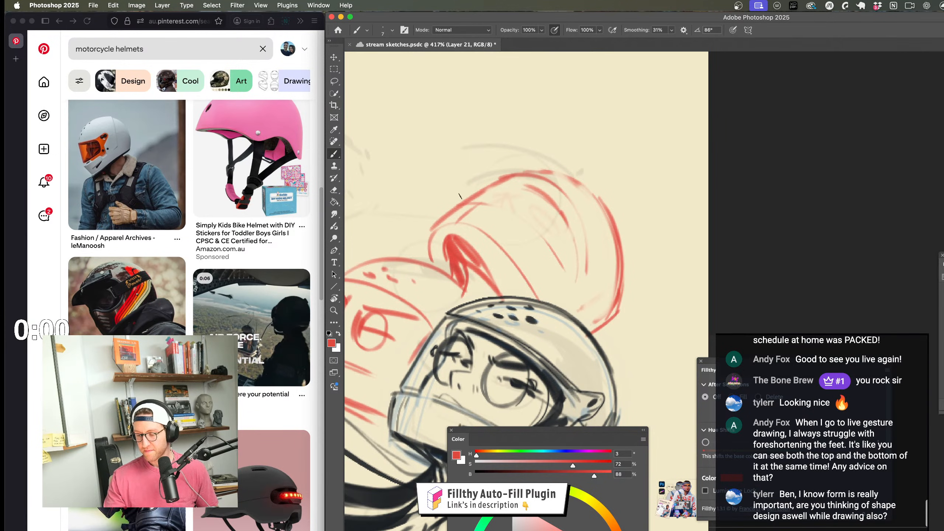
Step: Redraw the tilted helmet's visor opening with a bolder inner curve and a rounded upper end
{"action": "mouse_move", "coordinate": [587, 268]}
{"action": "left_mouse_down"}
{"action": "mouse_move", "coordinate": [551, 183]}
{"action": "mouse_move", "coordinate": [485, 218]}
{"action": "left_mouse_up"}
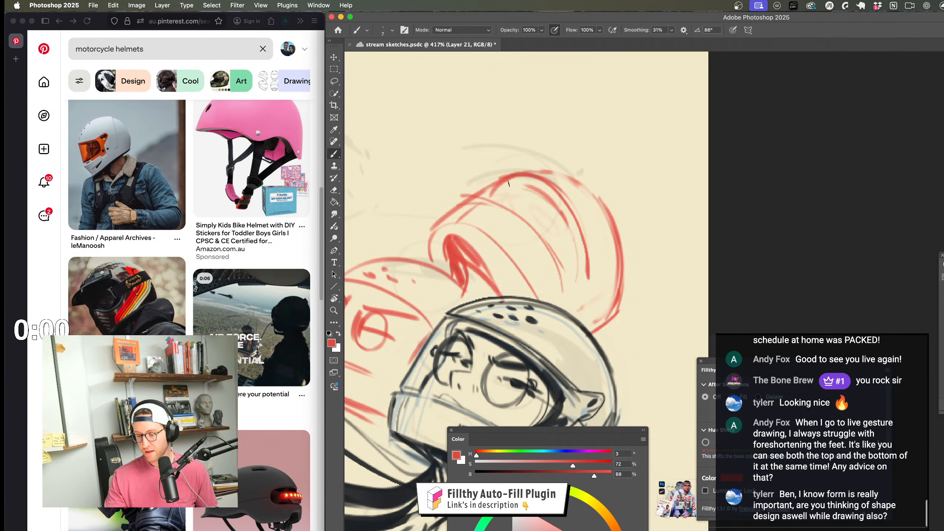
{"action": "left_click_drag", "start_coordinate": [586, 285], "coordinate": [543, 283]}
{"action": "mouse_move", "coordinate": [609, 267]}
{"action": "left_mouse_down"}
{"action": "mouse_move", "coordinate": [601, 249]}
{"action": "mouse_move", "coordinate": [580, 253]}
{"action": "mouse_move", "coordinate": [624, 250]}
{"action": "left_mouse_up"}
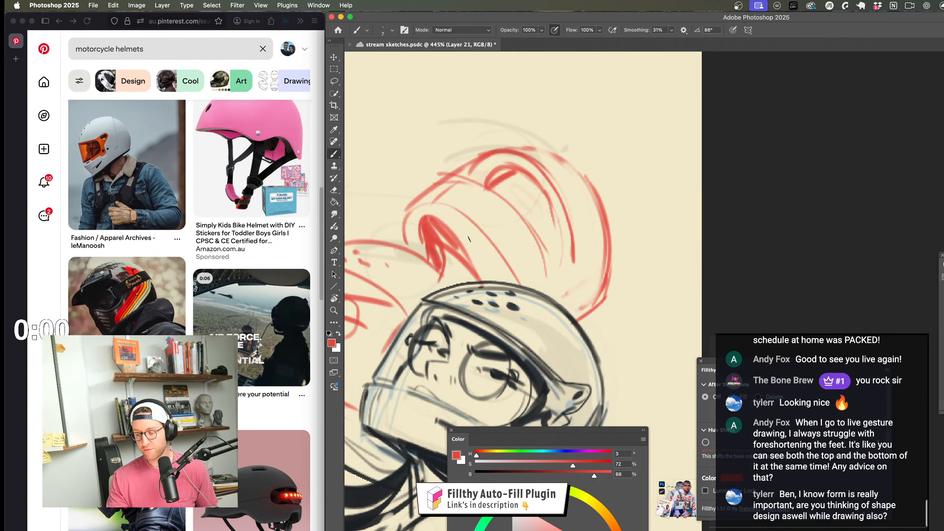
{"action": "mouse_move", "coordinate": [579, 277]}
{"action": "left_mouse_down"}
{"action": "mouse_move", "coordinate": [520, 272]}
{"action": "mouse_move", "coordinate": [610, 264]}
{"action": "mouse_move", "coordinate": [556, 267]}
{"action": "left_mouse_up"}
{"action": "key", "text": "super+z"}
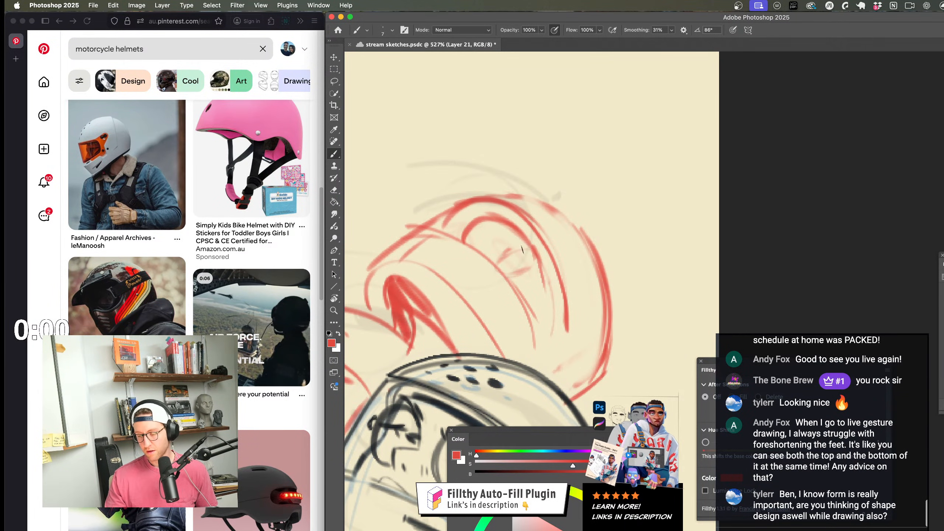
Step: Add small facial marks and a dark eye shape inside the tilted helmet's visor opening, and darken the opening's inner edge
{"action": "left_click_drag", "start_coordinate": [533, 248], "coordinate": [497, 267]}
{"action": "mouse_move", "coordinate": [484, 230]}
{"action": "left_mouse_down"}
{"action": "mouse_move", "coordinate": [462, 244]}
{"action": "mouse_move", "coordinate": [486, 239]}
{"action": "left_mouse_up"}
{"action": "key", "text": "super+space"}
{"action": "left_click_drag", "start_coordinate": [528, 309], "coordinate": [479, 311]}
{"action": "left_click_drag", "start_coordinate": [558, 300], "coordinate": [558, 241]}
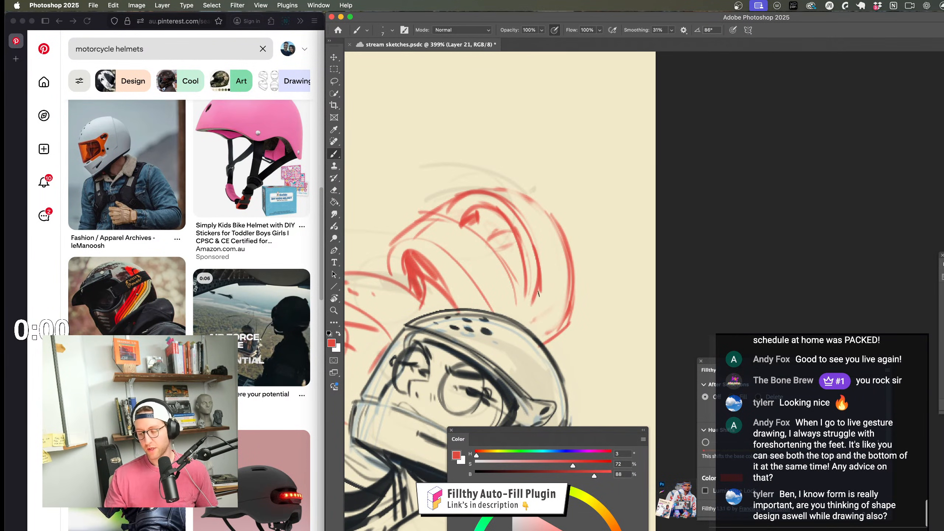
Step: Thicken the tilted helmet's outer dome line and shape the lower corner of its visor opening
{"action": "key", "text": "super+space"}
{"action": "mouse_move", "coordinate": [550, 314]}
{"action": "left_mouse_down"}
{"action": "mouse_move", "coordinate": [520, 316]}
{"action": "mouse_move", "coordinate": [587, 253]}
{"action": "left_mouse_up"}
{"action": "key", "text": "super+space"}
{"action": "left_click_drag", "start_coordinate": [511, 161], "coordinate": [483, 164]}
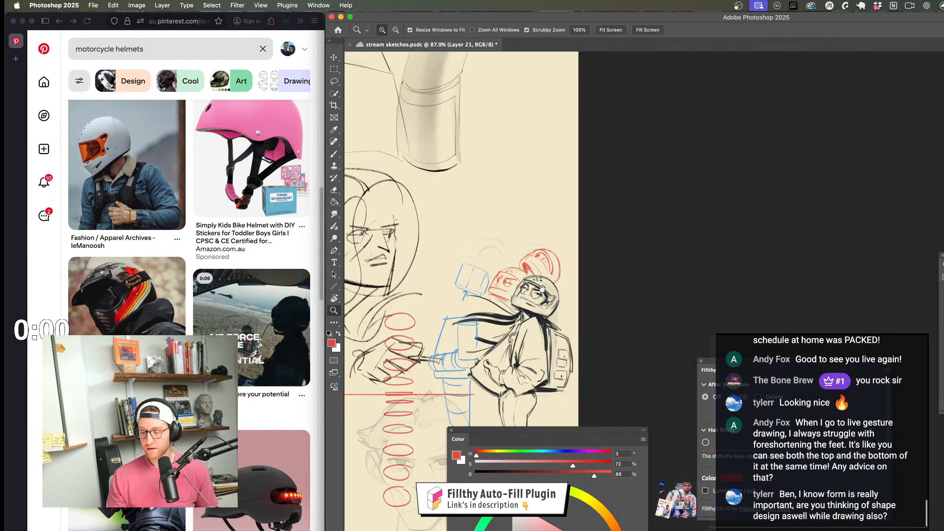
{"action": "left_click_drag", "start_coordinate": [465, 260], "coordinate": [494, 257]}
{"action": "key", "text": "super+space"}
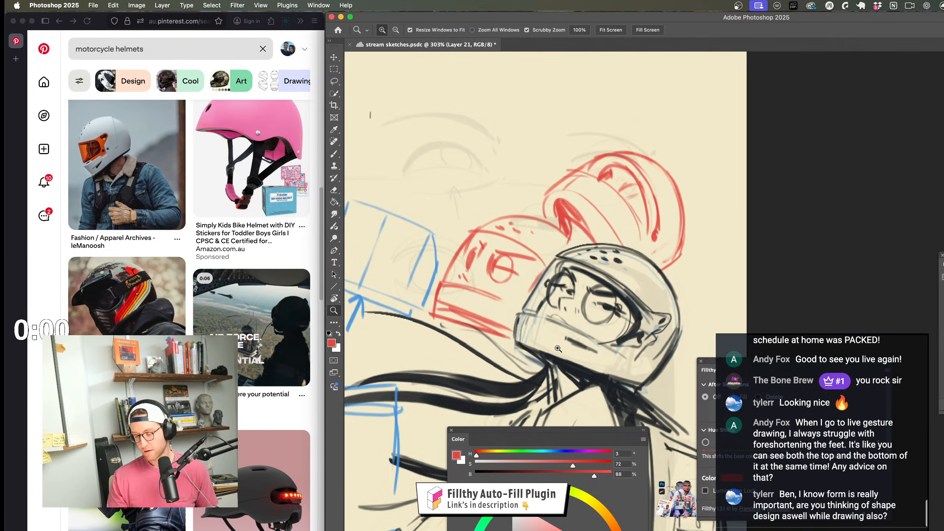
{"action": "left_click_drag", "start_coordinate": [437, 318], "coordinate": [550, 264]}
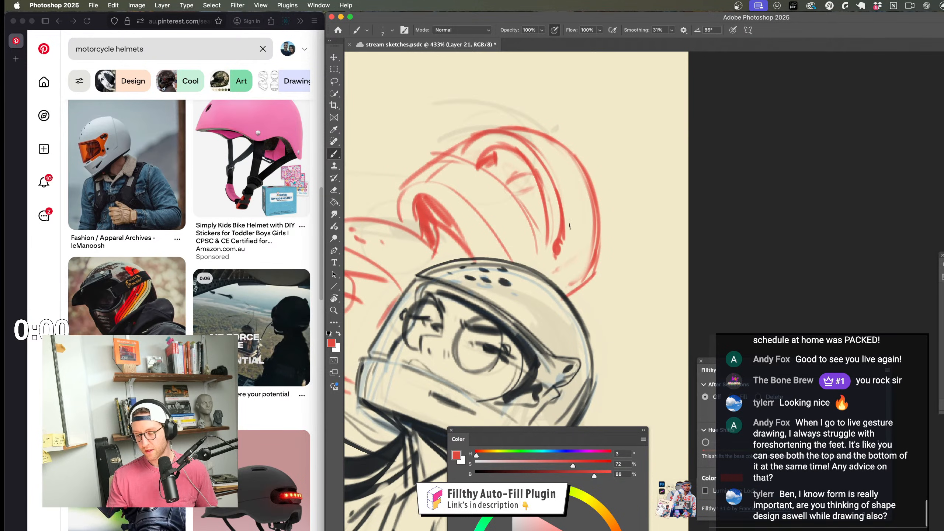
{"action": "mouse_move", "coordinate": [570, 226]}
{"action": "left_mouse_down"}
{"action": "mouse_move", "coordinate": [583, 241]}
{"action": "mouse_move", "coordinate": [548, 269]}
{"action": "left_mouse_up"}
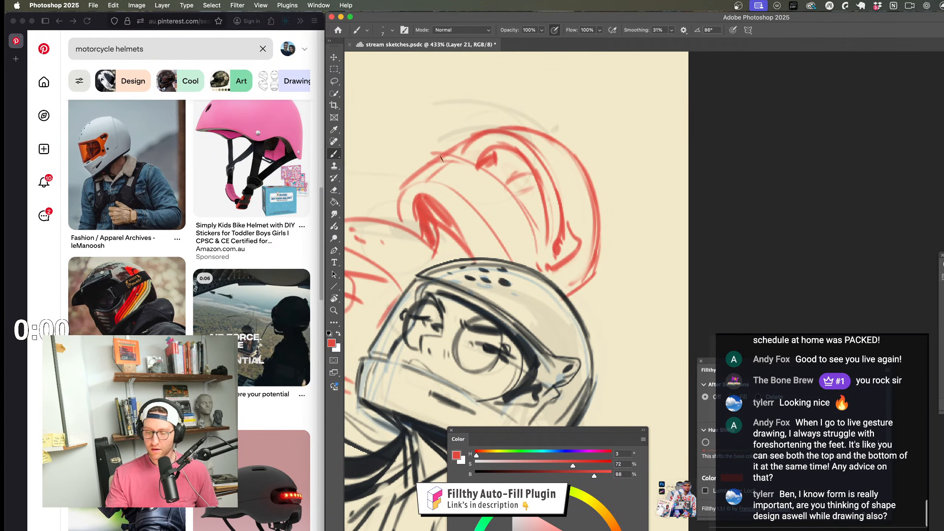
Step: Strengthen the outer edge and curved lines of the tilted helmet's chin guard in red
{"action": "left_click_drag", "start_coordinate": [440, 158], "coordinate": [399, 209]}
{"action": "key", "text": "super+space"}
{"action": "left_click_drag", "start_coordinate": [556, 282], "coordinate": [542, 303]}
{"action": "mouse_move", "coordinate": [555, 359]}
{"action": "left_mouse_down"}
{"action": "mouse_move", "coordinate": [542, 362]}
{"action": "mouse_move", "coordinate": [550, 209]}
{"action": "left_mouse_up"}
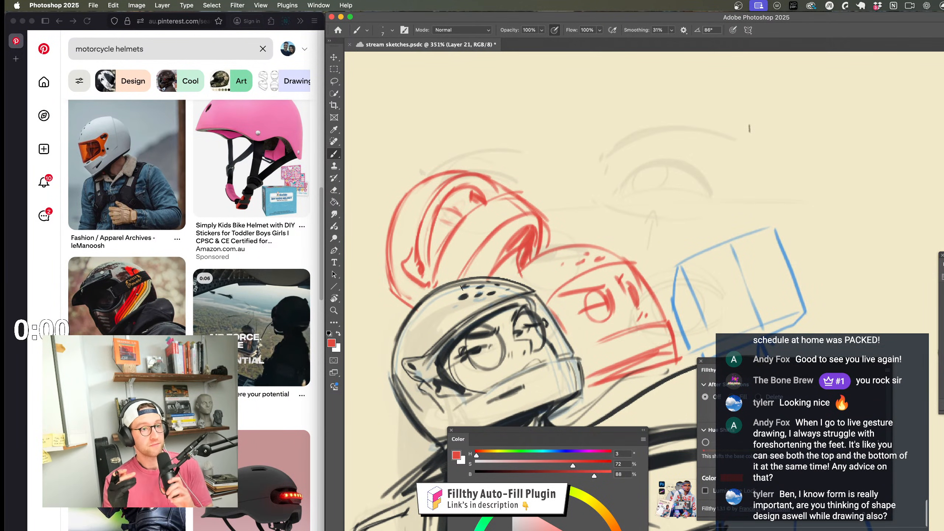
{"action": "left_click_drag", "start_coordinate": [462, 288], "coordinate": [526, 320]}
{"action": "scroll", "coordinate": [526, 319], "scroll_direction": "up", "scroll_amount": 10}
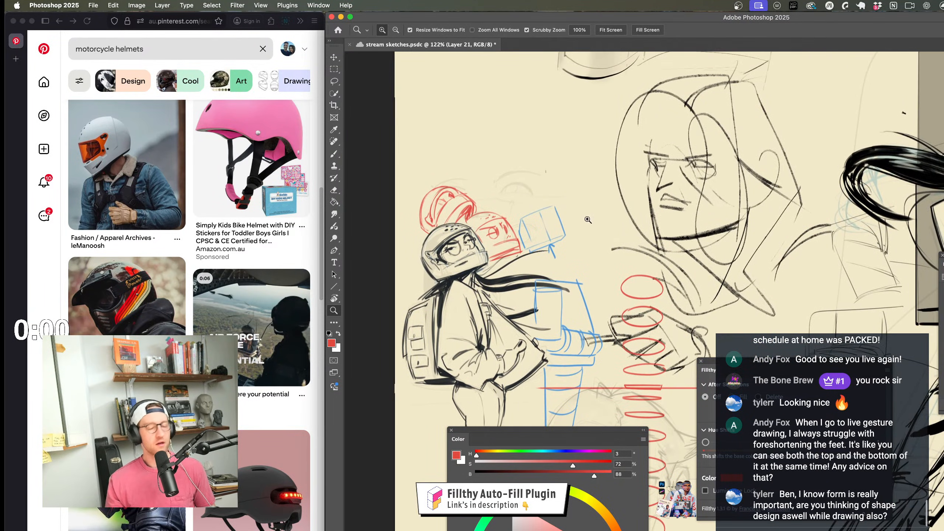
Step: Erase the heavy inner visor curve from the tilted red helmet
{"action": "left_click_drag", "start_coordinate": [451, 215], "coordinate": [499, 273]}
{"action": "key", "text": "e"}
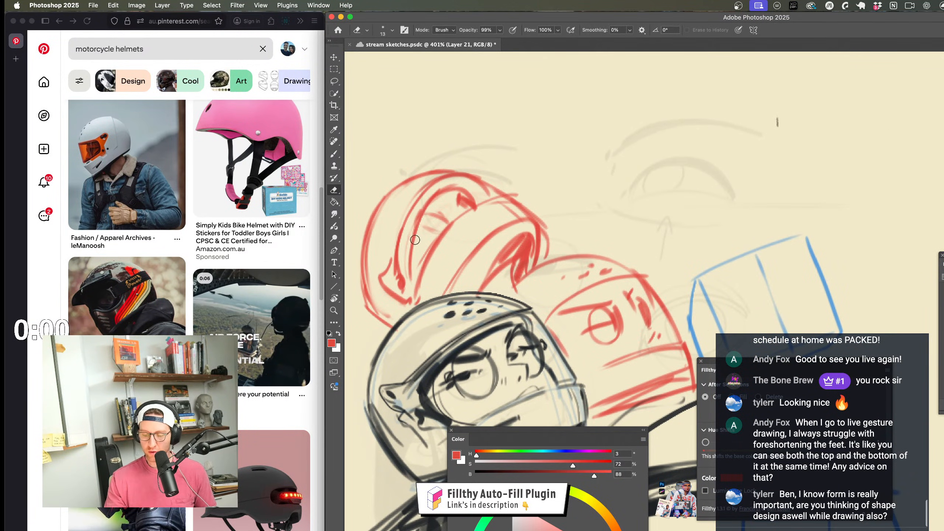
{"action": "mouse_move", "coordinate": [425, 203]}
{"action": "left_mouse_down"}
{"action": "mouse_move", "coordinate": [443, 190]}
{"action": "mouse_move", "coordinate": [436, 202]}
{"action": "mouse_move", "coordinate": [482, 200]}
{"action": "mouse_move", "coordinate": [454, 189]}
{"action": "mouse_move", "coordinate": [413, 236]}
{"action": "mouse_move", "coordinate": [419, 202]}
{"action": "mouse_move", "coordinate": [440, 174]}
{"action": "mouse_move", "coordinate": [392, 261]}
{"action": "mouse_move", "coordinate": [398, 294]}
{"action": "left_mouse_up"}
{"action": "key", "text": "z"}
{"action": "mouse_move", "coordinate": [533, 251]}
{"action": "left_mouse_down"}
{"action": "mouse_move", "coordinate": [533, 207]}
{"action": "mouse_move", "coordinate": [486, 202]}
{"action": "mouse_move", "coordinate": [413, 275]}
{"action": "left_mouse_up"}
Step: Redraw the rim curve inside the tilted helmet's dome and add a small round pivot at its lower end
{"action": "key", "text": "b"}
{"action": "key", "text": "ctrl+z"}
{"action": "left_click_drag", "start_coordinate": [505, 189], "coordinate": [406, 275]}
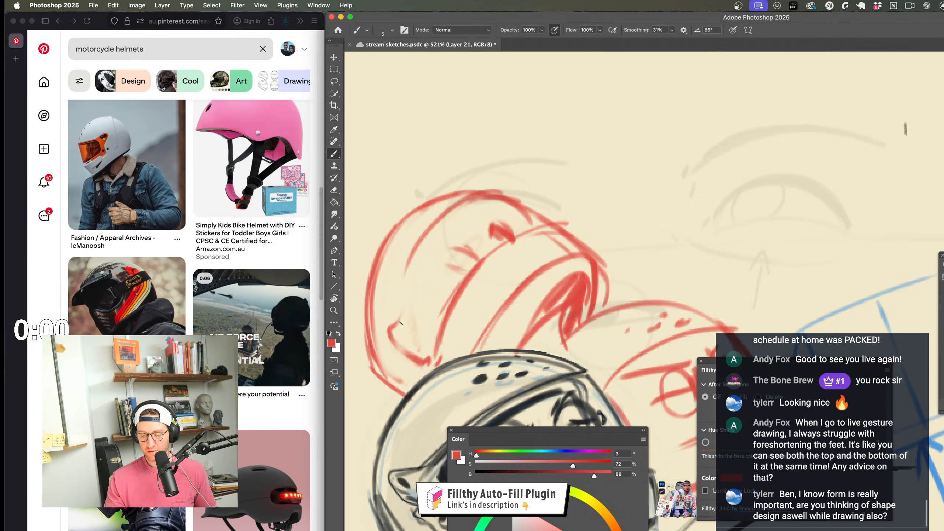
{"action": "mouse_move", "coordinate": [436, 216]}
{"action": "left_mouse_down"}
{"action": "mouse_move", "coordinate": [396, 359]}
{"action": "mouse_move", "coordinate": [402, 339]}
{"action": "left_mouse_up"}
Step: Draw a second, thinner visor curve inside the rim, running from the dark eye shape down past the round pivot
{"action": "key", "text": "z"}
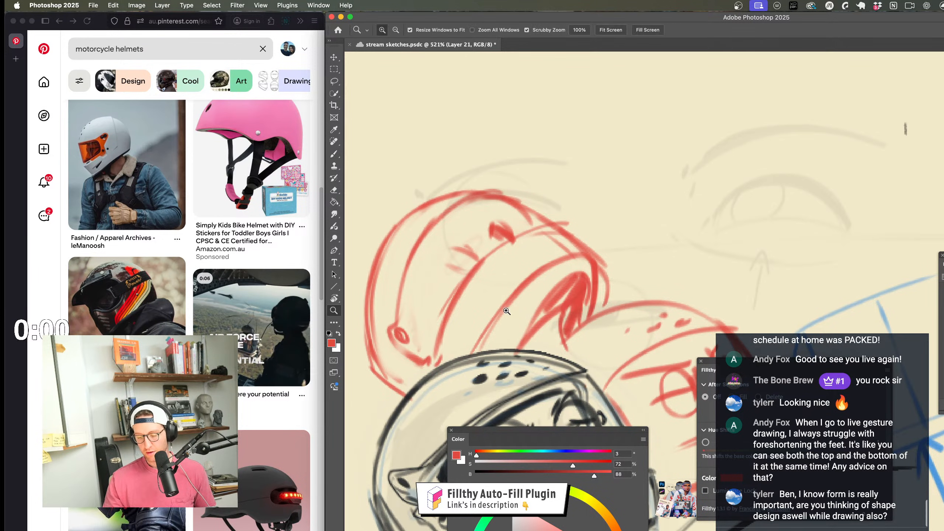
{"action": "mouse_move", "coordinate": [481, 253]}
{"action": "left_mouse_down"}
{"action": "mouse_move", "coordinate": [442, 273]}
{"action": "mouse_move", "coordinate": [494, 273]}
{"action": "mouse_move", "coordinate": [507, 158]}
{"action": "mouse_move", "coordinate": [551, 154]}
{"action": "mouse_move", "coordinate": [442, 249]}
{"action": "left_mouse_up"}
{"action": "key", "text": "b"}
{"action": "key", "text": "ctrl+z"}
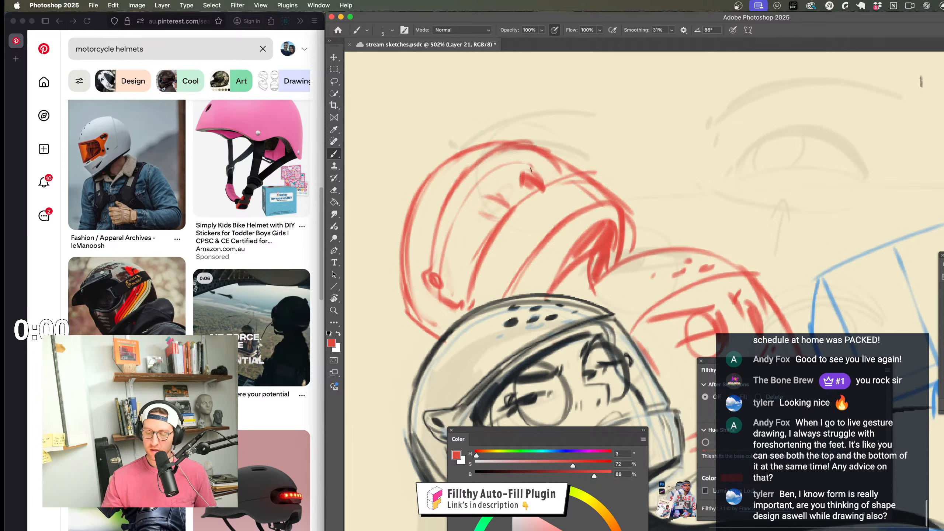
{"action": "left_click_drag", "start_coordinate": [515, 161], "coordinate": [443, 280]}
{"action": "key", "text": "z"}
{"action": "left_click_drag", "start_coordinate": [535, 316], "coordinate": [499, 327]}
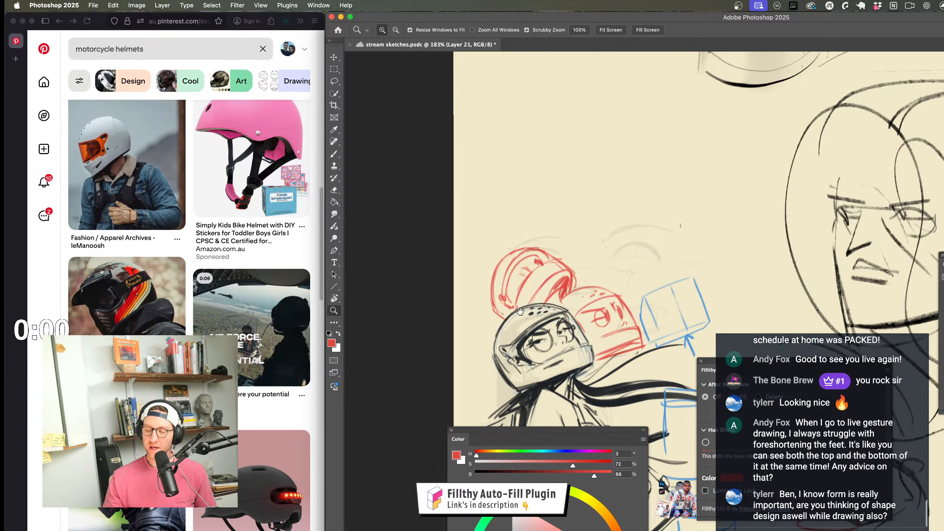
{"action": "mouse_move", "coordinate": [551, 277]}
{"action": "left_mouse_down"}
{"action": "mouse_move", "coordinate": [587, 264]}
{"action": "mouse_move", "coordinate": [489, 315]}
{"action": "left_mouse_up"}
{"action": "key", "text": "b"}
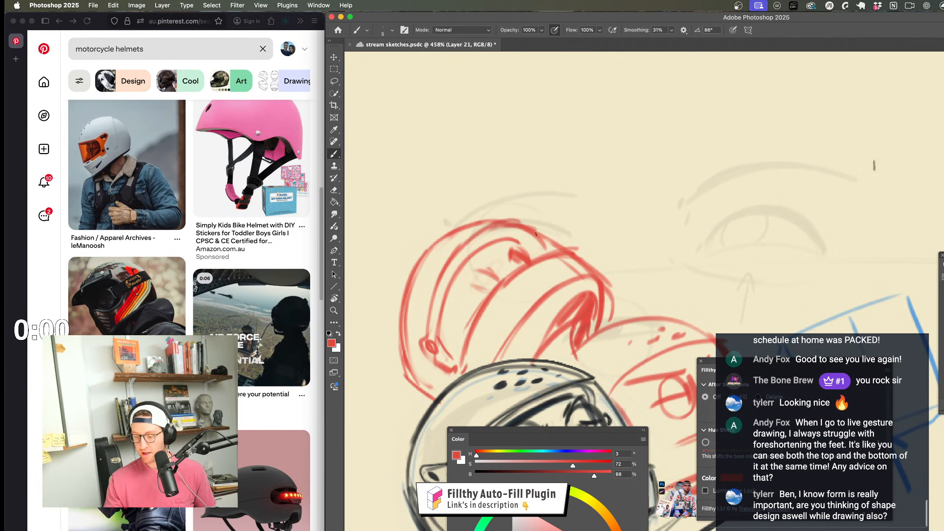
Step: Erase the shaded chin opening and overlapping outer lines from the front of the tilted red helmet
{"action": "key", "text": "z"}
{"action": "left_click_drag", "start_coordinate": [569, 321], "coordinate": [532, 325]}
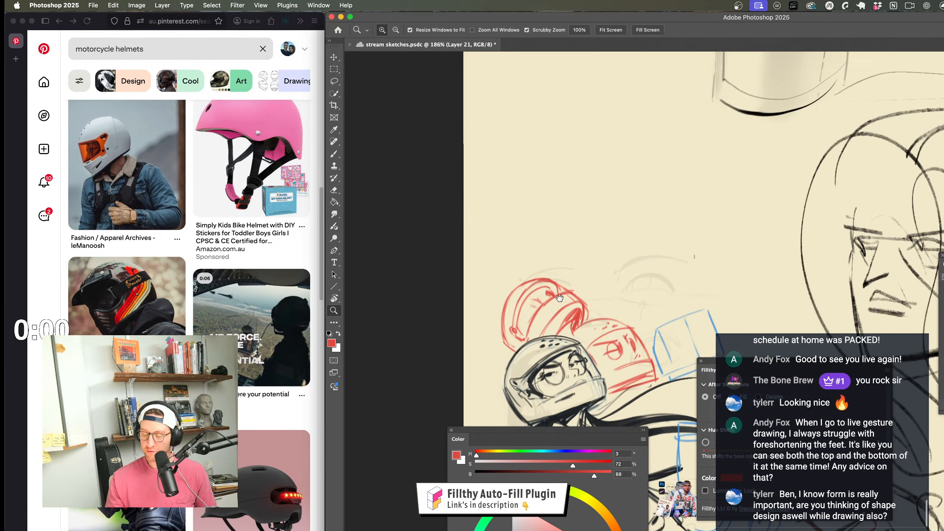
{"action": "mouse_move", "coordinate": [600, 337]}
{"action": "left_mouse_down"}
{"action": "mouse_move", "coordinate": [584, 271]}
{"action": "mouse_move", "coordinate": [522, 235]}
{"action": "mouse_move", "coordinate": [546, 235]}
{"action": "mouse_move", "coordinate": [520, 260]}
{"action": "mouse_move", "coordinate": [541, 238]}
{"action": "mouse_move", "coordinate": [560, 239]}
{"action": "mouse_move", "coordinate": [545, 262]}
{"action": "left_mouse_up"}
{"action": "key", "text": "e"}
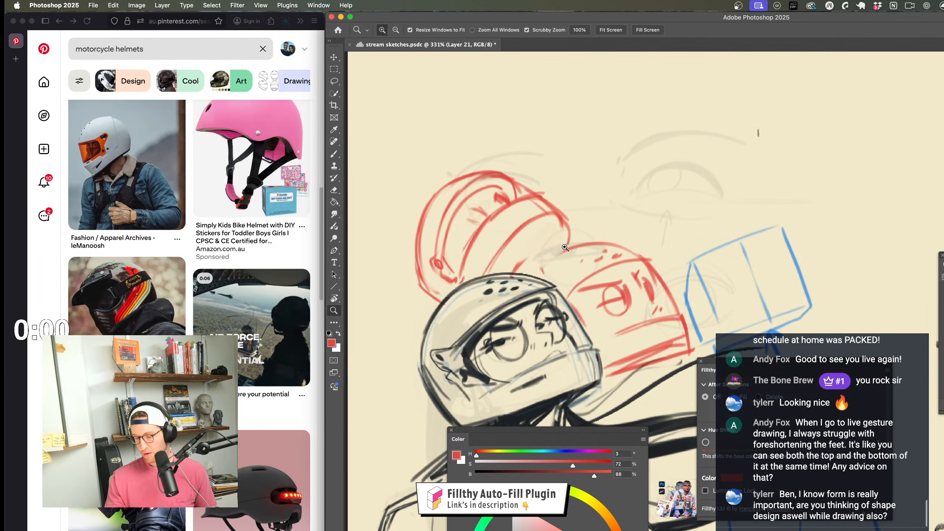
{"action": "scroll", "coordinate": [561, 238], "scroll_direction": "up", "scroll_amount": 5}
{"action": "mouse_move", "coordinate": [591, 209]}
{"action": "left_mouse_down"}
{"action": "mouse_move", "coordinate": [577, 223]}
{"action": "mouse_move", "coordinate": [577, 255]}
{"action": "mouse_move", "coordinate": [611, 223]}
{"action": "mouse_move", "coordinate": [589, 262]}
{"action": "left_mouse_up"}
{"action": "mouse_move", "coordinate": [584, 204]}
{"action": "left_mouse_down"}
{"action": "mouse_move", "coordinate": [532, 180]}
{"action": "mouse_move", "coordinate": [564, 161]}
{"action": "mouse_move", "coordinate": [529, 149]}
{"action": "mouse_move", "coordinate": [514, 157]}
{"action": "mouse_move", "coordinate": [530, 146]}
{"action": "mouse_move", "coordinate": [512, 147]}
{"action": "mouse_move", "coordinate": [511, 161]}
{"action": "mouse_move", "coordinate": [470, 133]}
{"action": "left_mouse_up"}
{"action": "scroll", "coordinate": [530, 157], "scroll_direction": "down", "scroll_amount": 5}
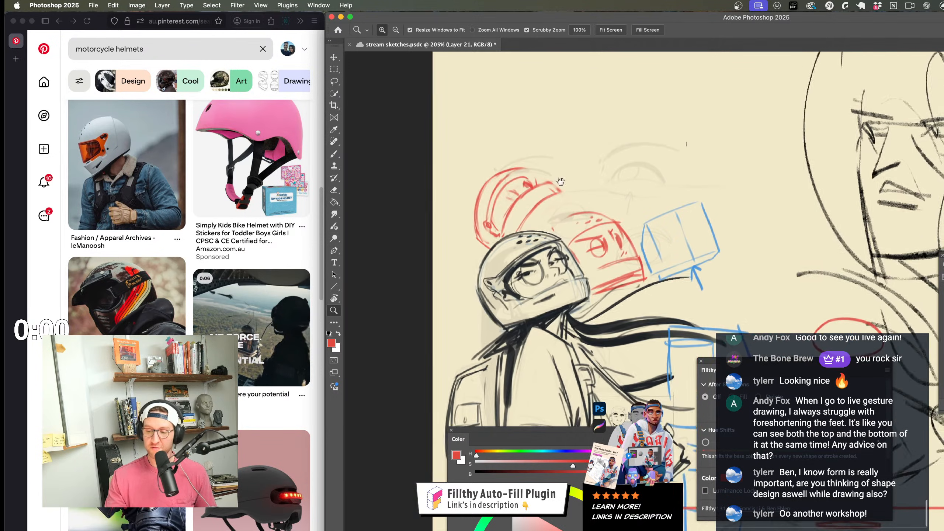
Step: Redraw the upper dome outline of the tilted red helmet toward its chin guard
{"action": "scroll", "coordinate": [565, 202], "scroll_direction": "up", "scroll_amount": 4}
{"action": "mouse_move", "coordinate": [565, 202]}
{"action": "left_mouse_down"}
{"action": "mouse_move", "coordinate": [537, 201]}
{"action": "mouse_move", "coordinate": [458, 319]}
{"action": "left_mouse_up"}
{"action": "key", "text": "b"}
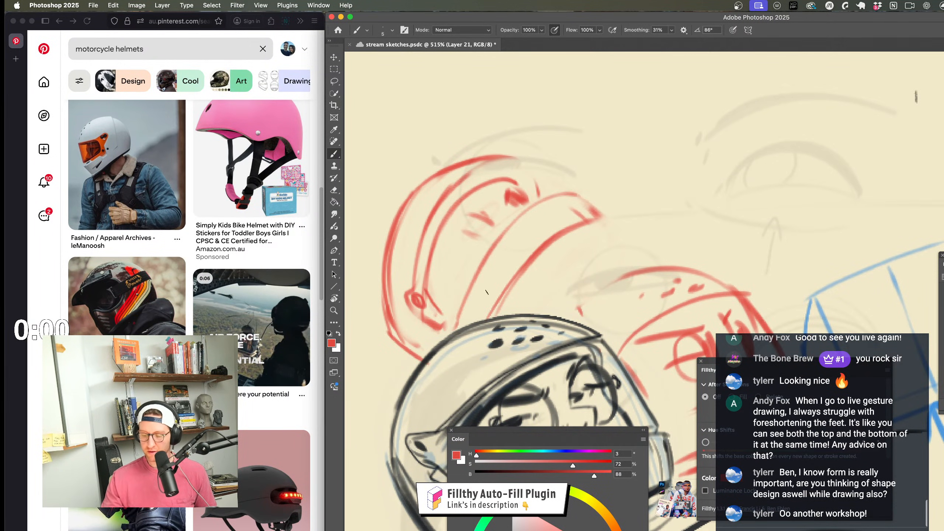
{"action": "left_click_drag", "start_coordinate": [513, 161], "coordinate": [568, 185]}
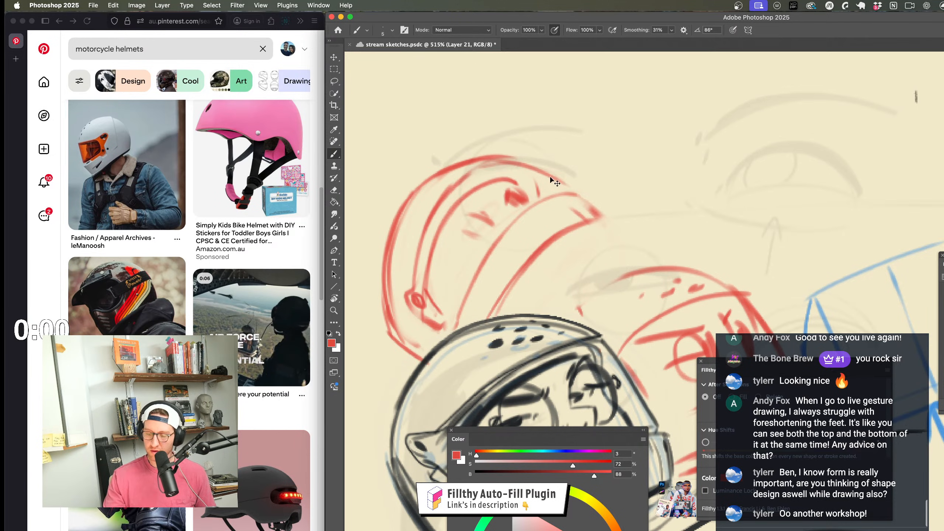
Step: Redraw the visor's upper edge across the tilted red helmet and add the short front edge of its chin guard
{"action": "key", "text": "super+z"}
{"action": "mouse_move", "coordinate": [487, 160]}
{"action": "left_mouse_down"}
{"action": "mouse_move", "coordinate": [578, 192]}
{"action": "mouse_move", "coordinate": [459, 290]}
{"action": "left_mouse_up"}
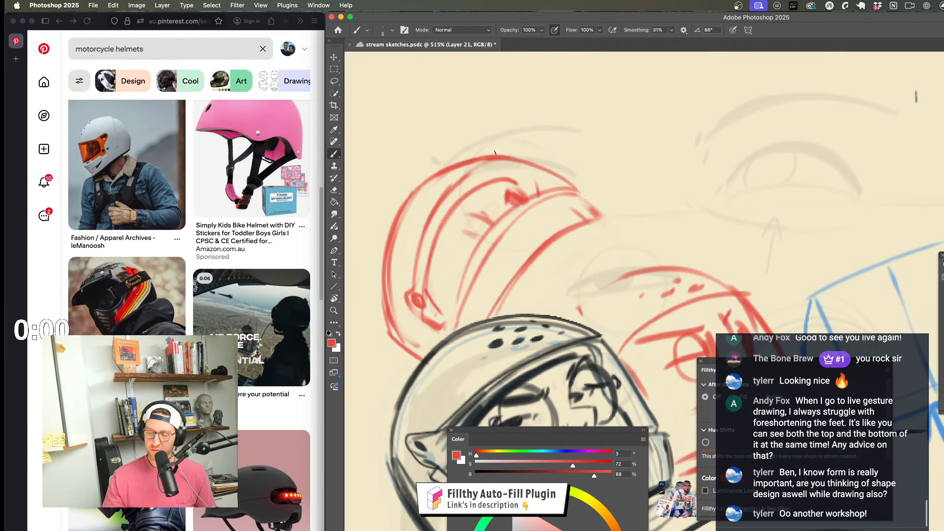
{"action": "left_click_drag", "start_coordinate": [485, 158], "coordinate": [414, 309]}
{"action": "left_click_drag", "start_coordinate": [515, 276], "coordinate": [479, 276]}
{"action": "left_click_drag", "start_coordinate": [542, 269], "coordinate": [563, 232]}
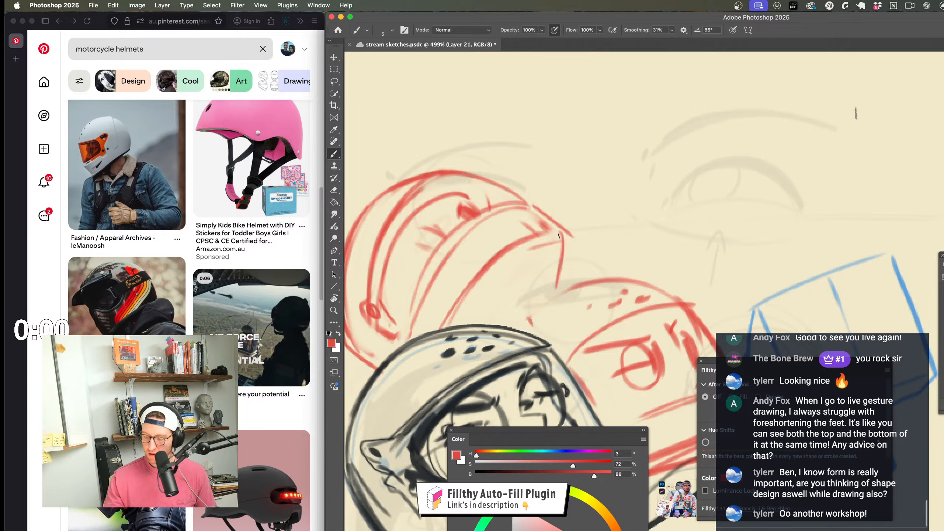
Step: Sketch a narrow arched vent on the tilted red helmet's chin guard below the visor
{"action": "key", "text": "z"}
{"action": "mouse_move", "coordinate": [559, 236]}
{"action": "left_mouse_down"}
{"action": "mouse_move", "coordinate": [559, 283]}
{"action": "mouse_move", "coordinate": [537, 224]}
{"action": "mouse_move", "coordinate": [538, 284]}
{"action": "mouse_move", "coordinate": [522, 257]}
{"action": "mouse_move", "coordinate": [527, 281]}
{"action": "left_mouse_up"}
{"action": "key", "text": "b"}
{"action": "key", "text": "ctrl+z"}
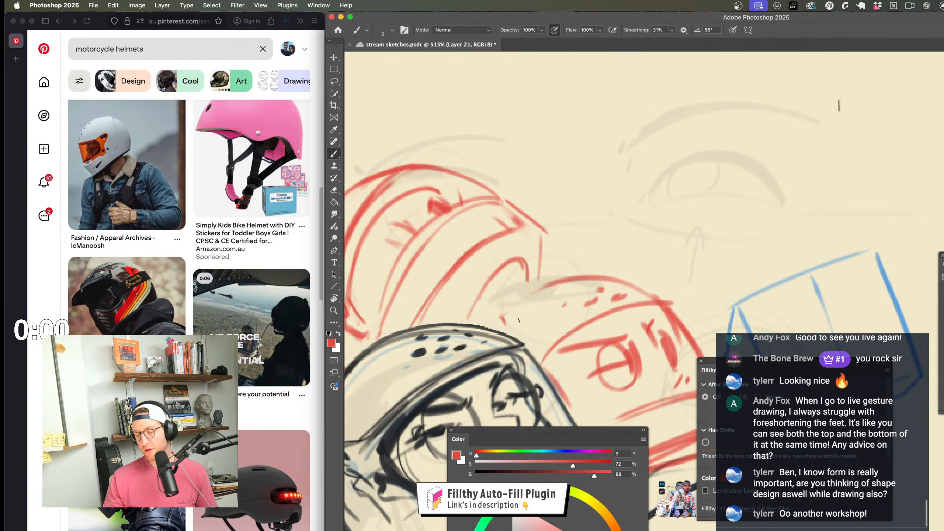
Step: Flip the canvas view horizontally and extend the lower red helmet's dome line down to the black helmet
{"action": "key", "text": "z"}
{"action": "left_click_drag", "start_coordinate": [519, 335], "coordinate": [479, 336]}
{"action": "left_click_drag", "start_coordinate": [531, 370], "coordinate": [531, 335]}
{"action": "key", "text": "ctrl+shift+h"}
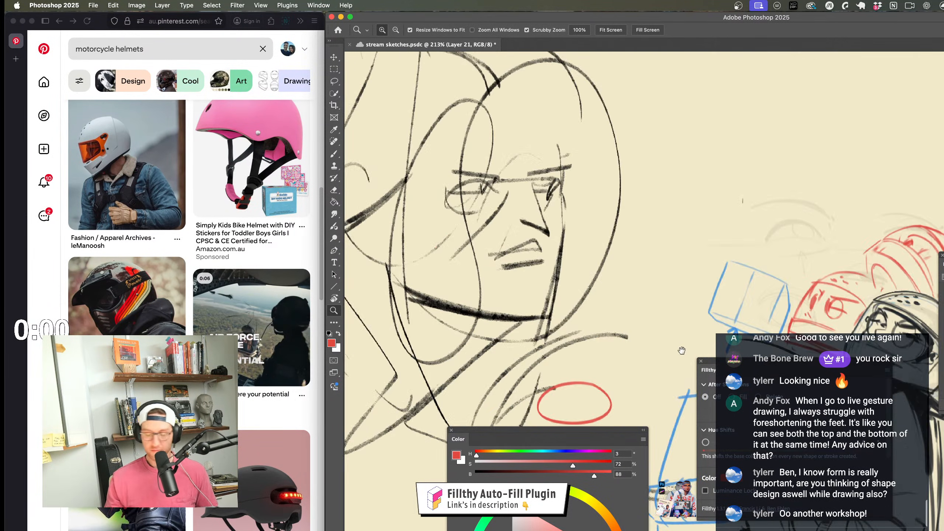
{"action": "mouse_move", "coordinate": [879, 273]}
{"action": "left_mouse_down"}
{"action": "mouse_move", "coordinate": [591, 264]}
{"action": "mouse_move", "coordinate": [622, 266]}
{"action": "left_mouse_up"}
{"action": "key", "text": "b"}
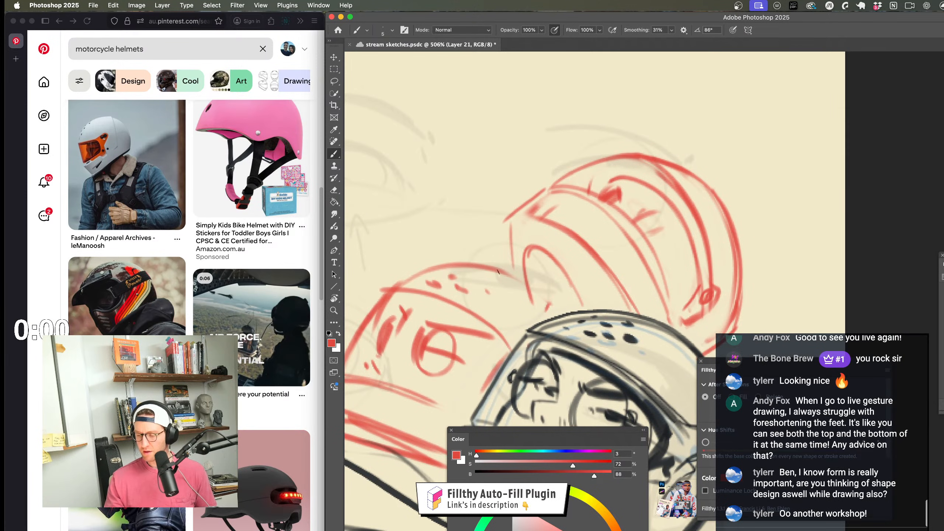
{"action": "left_click_drag", "start_coordinate": [498, 272], "coordinate": [564, 318]}
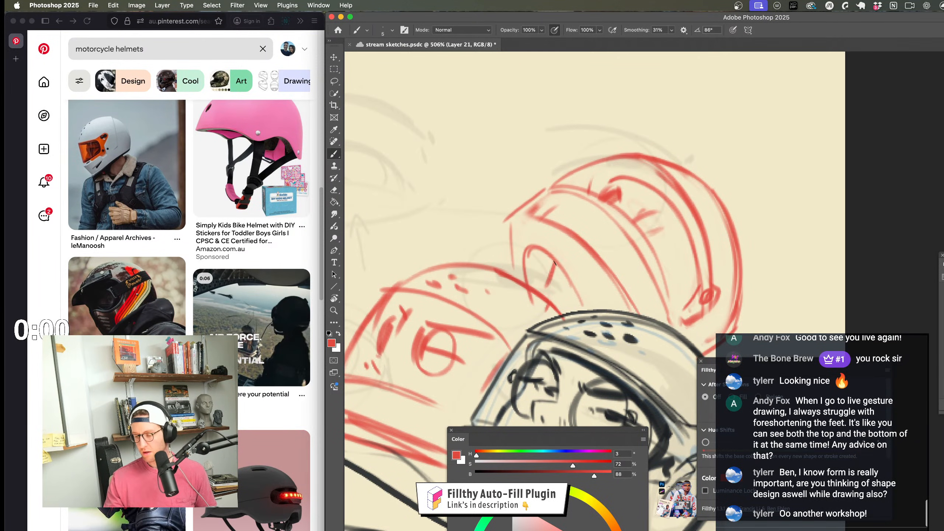
Step: Shade the arched vent on the tilted red helmet and erase the heavy marks at the chin guard's front corner
{"action": "mouse_move", "coordinate": [537, 249]}
{"action": "left_mouse_down"}
{"action": "mouse_move", "coordinate": [543, 268]}
{"action": "mouse_move", "coordinate": [524, 251]}
{"action": "left_mouse_up"}
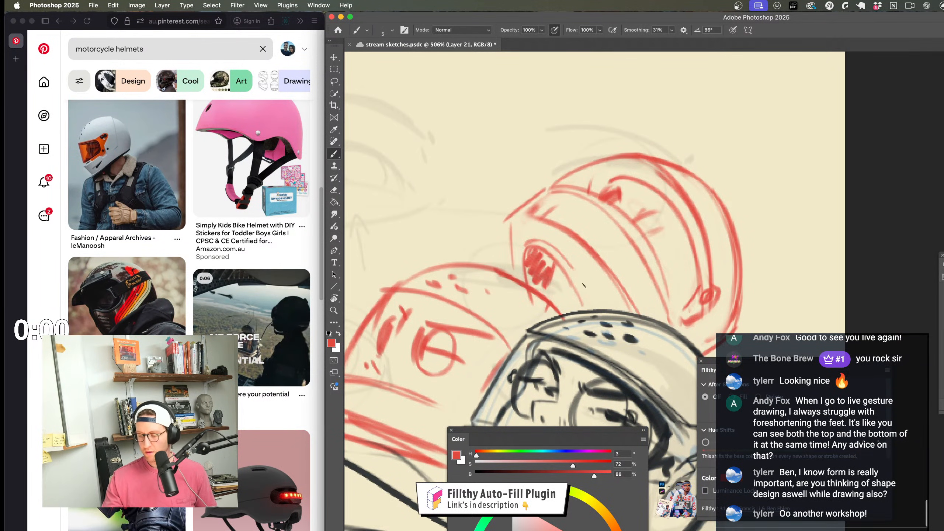
{"action": "mouse_move", "coordinate": [515, 214]}
{"action": "left_mouse_down"}
{"action": "mouse_move", "coordinate": [546, 191]}
{"action": "mouse_move", "coordinate": [544, 207]}
{"action": "mouse_move", "coordinate": [559, 210]}
{"action": "left_mouse_up"}
{"action": "key", "text": "e"}
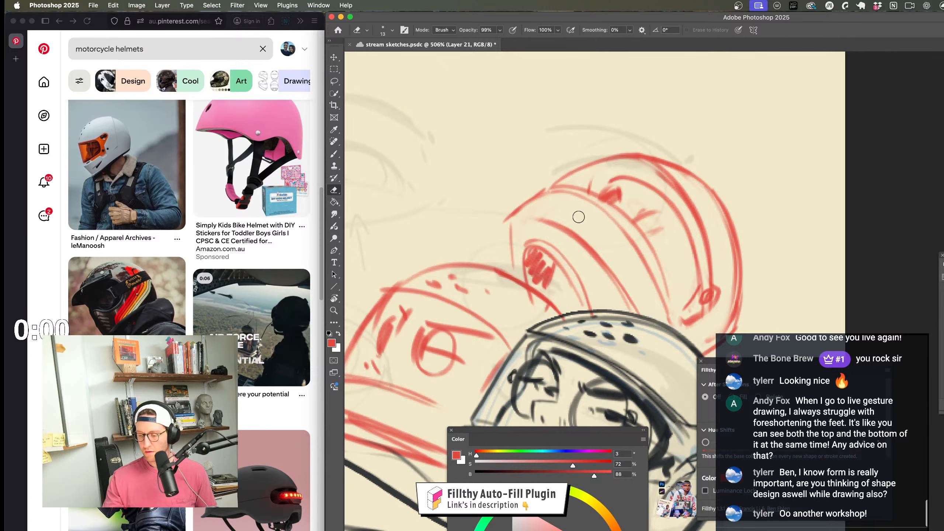
{"action": "key", "text": "z"}
{"action": "left_click_drag", "start_coordinate": [607, 276], "coordinate": [567, 276]}
{"action": "key", "text": "b"}
{"action": "left_click_drag", "start_coordinate": [571, 268], "coordinate": [563, 216]}
Step: Sketch the dome and curved face line of a third red helmeted head beside the tilted red helmet
{"action": "key", "text": "z"}
{"action": "left_click_drag", "start_coordinate": [544, 283], "coordinate": [457, 283]}
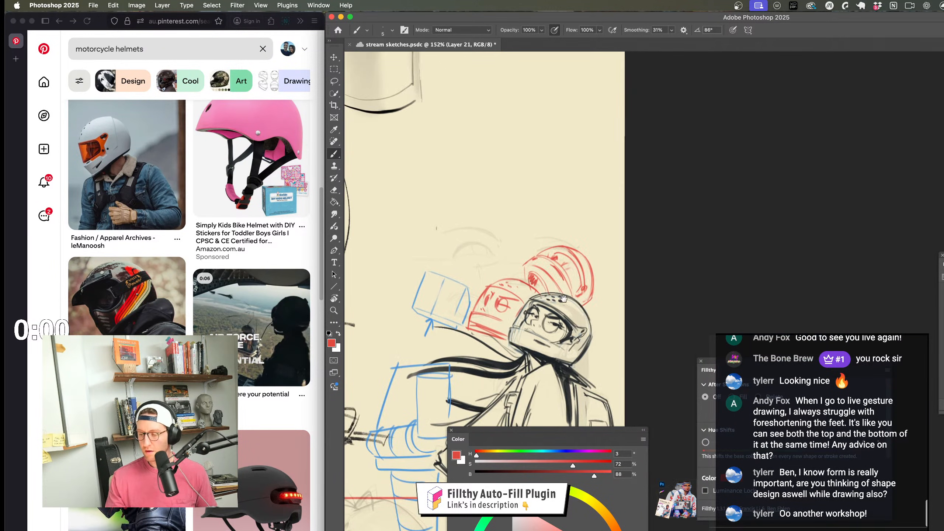
{"action": "mouse_move", "coordinate": [535, 327]}
{"action": "left_mouse_down"}
{"action": "mouse_move", "coordinate": [542, 275]}
{"action": "mouse_move", "coordinate": [469, 261]}
{"action": "left_mouse_up"}
{"action": "mouse_move", "coordinate": [544, 298]}
{"action": "left_mouse_down"}
{"action": "mouse_move", "coordinate": [560, 316]}
{"action": "mouse_move", "coordinate": [529, 294]}
{"action": "left_mouse_up"}
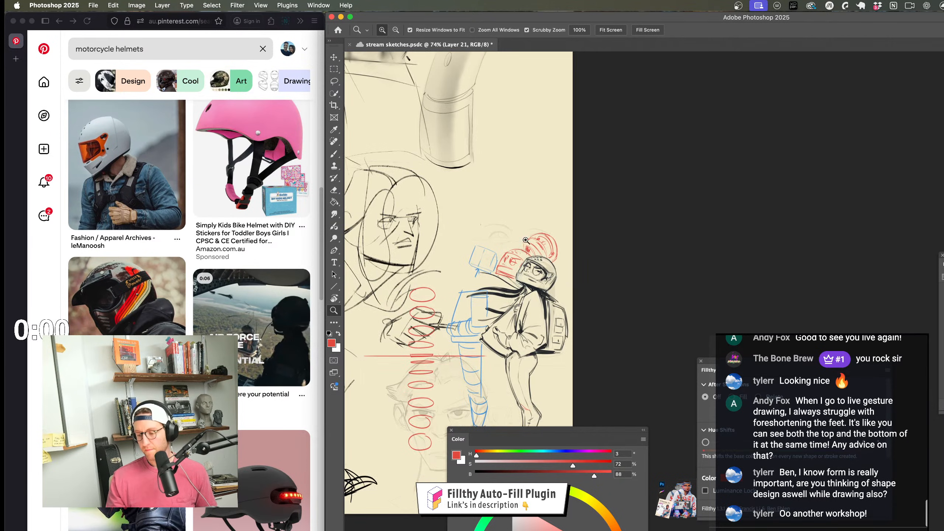
{"action": "key", "text": "b"}
{"action": "mouse_move", "coordinate": [500, 221]}
{"action": "left_mouse_down"}
{"action": "mouse_move", "coordinate": [542, 220]}
{"action": "mouse_move", "coordinate": [441, 277]}
{"action": "left_mouse_up"}
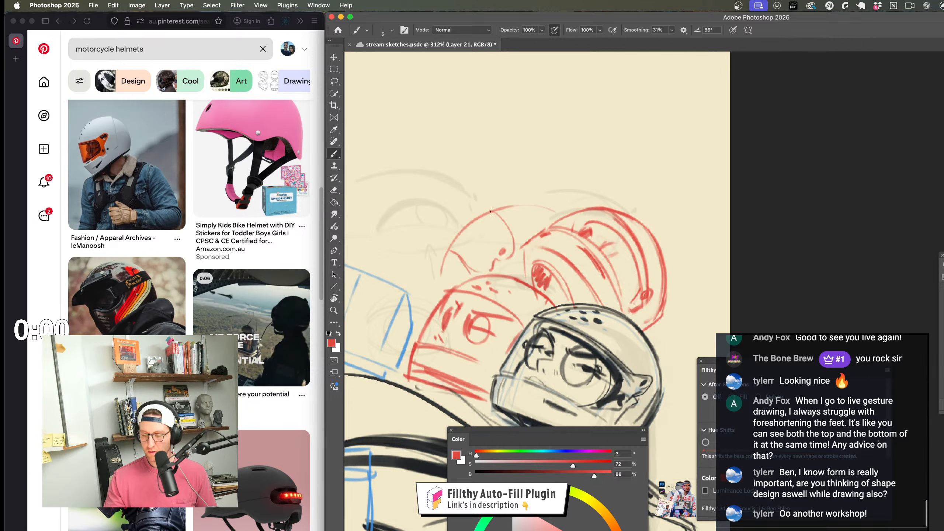
{"action": "left_click_drag", "start_coordinate": [490, 211], "coordinate": [441, 259]}
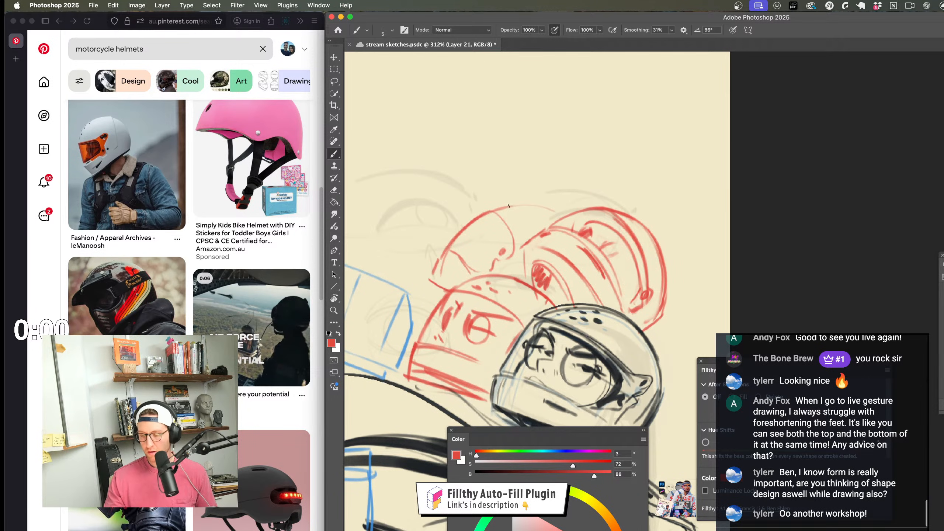
Step: Add the lower front edge and small eye, nose and mouth marks to the third red head
{"action": "mouse_move", "coordinate": [491, 311]}
{"action": "left_mouse_down"}
{"action": "mouse_move", "coordinate": [497, 261]}
{"action": "mouse_move", "coordinate": [471, 287]}
{"action": "left_mouse_up"}
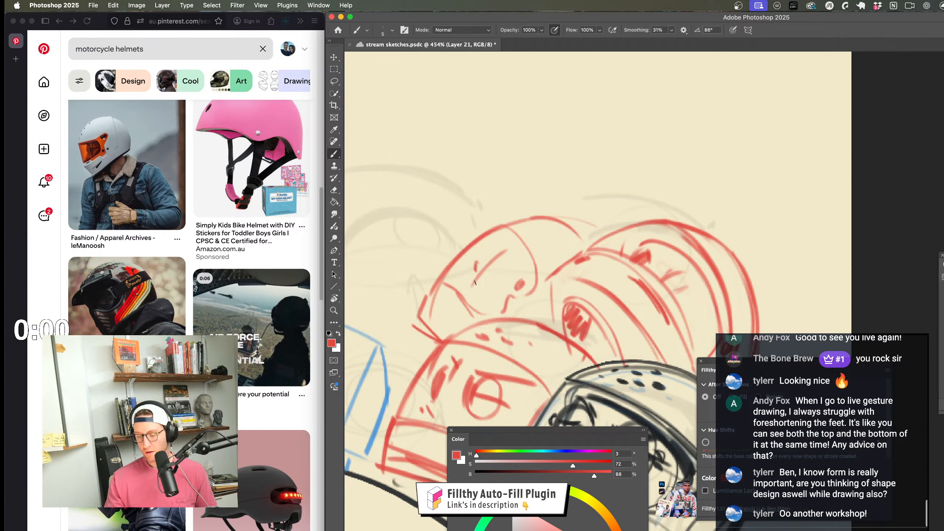
{"action": "key", "text": "super+shift+z"}
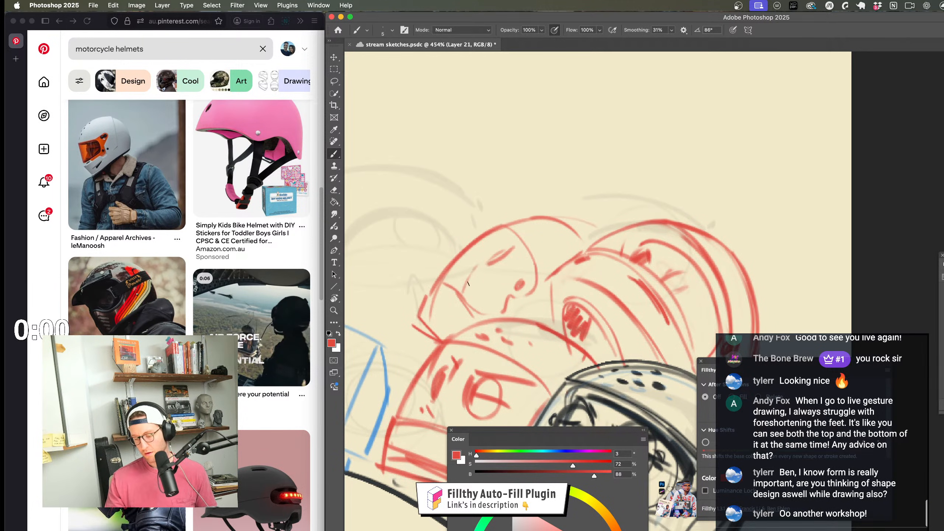
{"action": "left_click_drag", "start_coordinate": [478, 263], "coordinate": [465, 281]}
{"action": "mouse_move", "coordinate": [529, 289]}
{"action": "left_mouse_down"}
{"action": "mouse_move", "coordinate": [485, 301]}
{"action": "mouse_move", "coordinate": [536, 319]}
{"action": "left_mouse_up"}
{"action": "left_click_drag", "start_coordinate": [517, 324], "coordinate": [524, 345]}
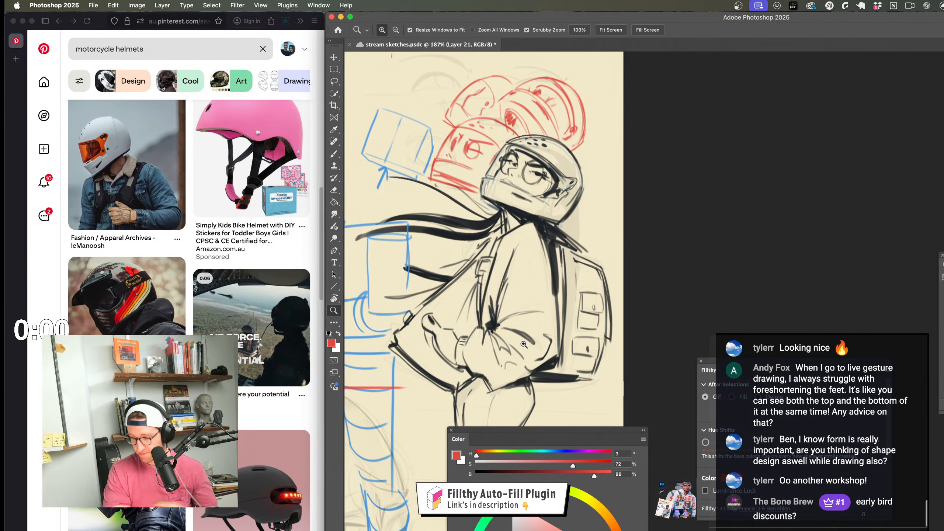
Step: Save the stream sketches document
{"action": "scroll", "coordinate": [537, 360], "scroll_direction": "down", "scroll_amount": 10}
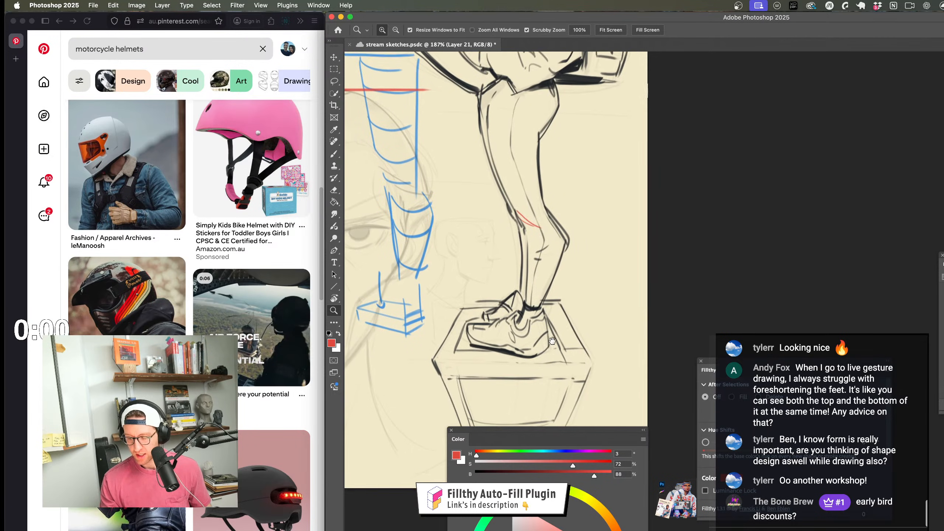
{"action": "left_click_drag", "start_coordinate": [514, 350], "coordinate": [509, 359]}
{"action": "key", "text": "super+s"}
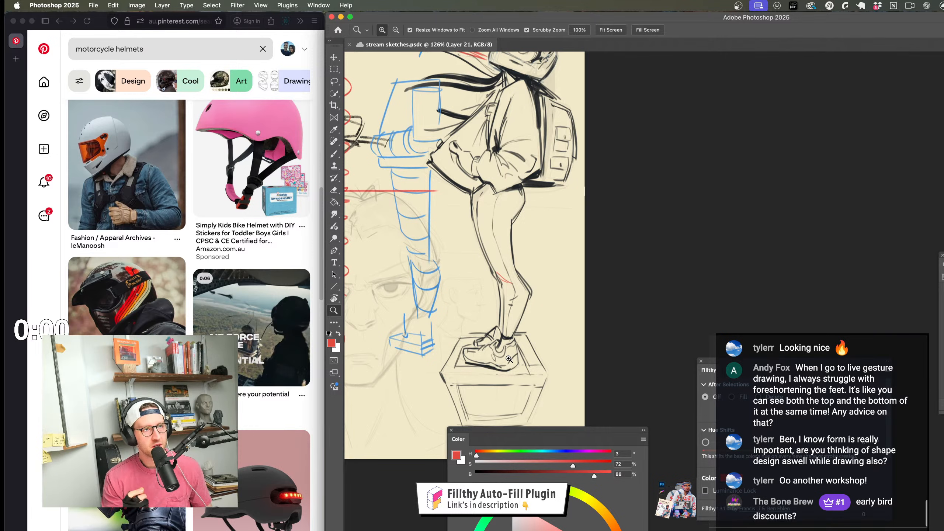
Step: Sketch a red foot sole below the blue foot box, with a tilted ellipse for the ball, a curved heel and toes
{"action": "scroll", "coordinate": [508, 358], "scroll_direction": "down", "scroll_amount": 5}
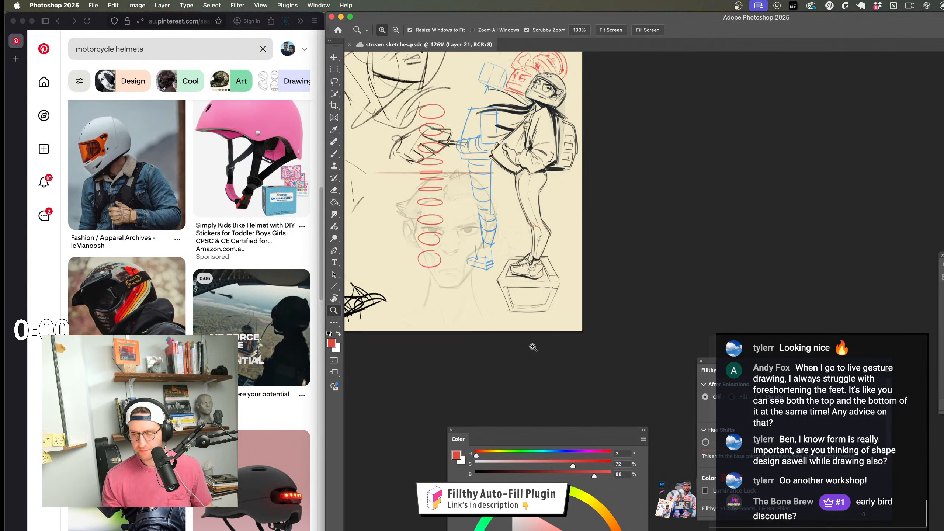
{"action": "scroll", "coordinate": [535, 358], "scroll_direction": "up", "scroll_amount": 10}
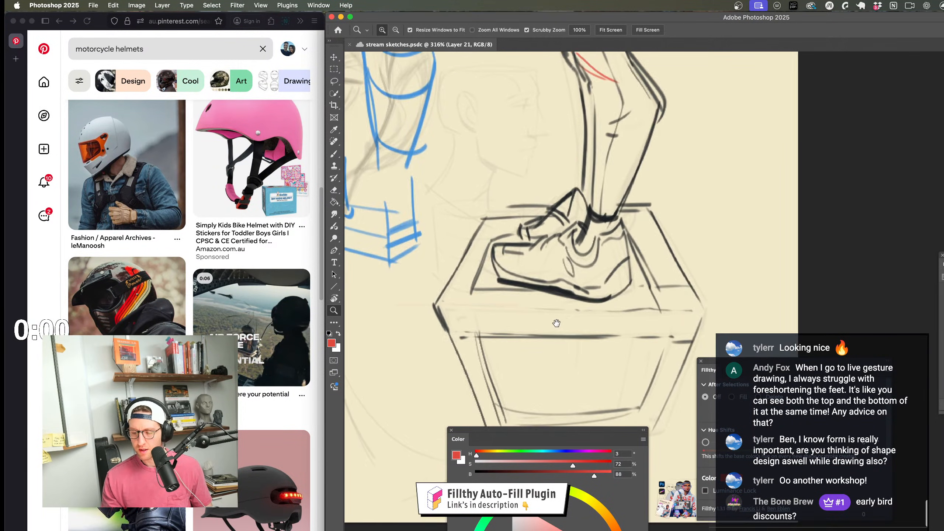
{"action": "key", "text": "b"}
{"action": "mouse_move", "coordinate": [545, 243]}
{"action": "left_mouse_down"}
{"action": "mouse_move", "coordinate": [475, 312]}
{"action": "mouse_move", "coordinate": [549, 258]}
{"action": "left_mouse_up"}
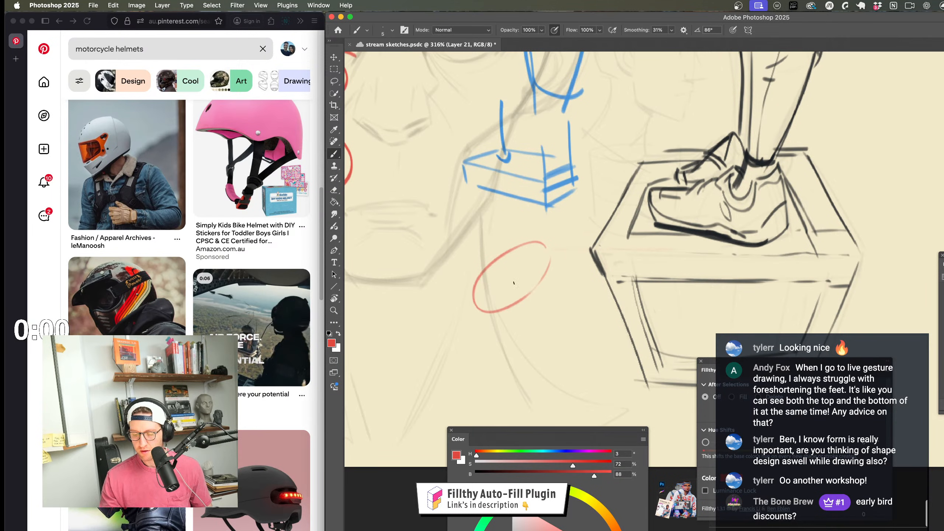
{"action": "left_click_drag", "start_coordinate": [504, 334], "coordinate": [498, 381]}
{"action": "mouse_move", "coordinate": [536, 273]}
{"action": "left_mouse_down"}
{"action": "mouse_move", "coordinate": [545, 310]}
{"action": "mouse_move", "coordinate": [493, 398]}
{"action": "left_mouse_up"}
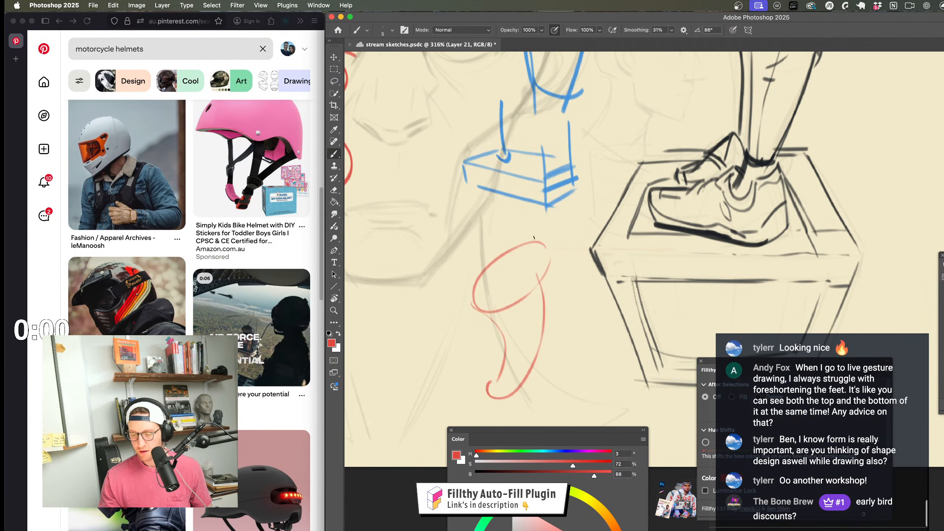
{"action": "mouse_move", "coordinate": [520, 235]}
{"action": "left_mouse_down"}
{"action": "mouse_move", "coordinate": [542, 233]}
{"action": "mouse_move", "coordinate": [479, 276]}
{"action": "mouse_move", "coordinate": [506, 317]}
{"action": "left_mouse_up"}
Step: Undo the red foot sole sketch stroke by stroke
{"action": "key", "text": "z"}
{"action": "scroll", "coordinate": [535, 308], "scroll_direction": "down", "scroll_amount": 4}
{"action": "scroll", "coordinate": [536, 298], "scroll_direction": "up", "scroll_amount": 4}
{"action": "key", "text": "b"}
{"action": "key", "text": "super+z"}
{"action": "key", "text": "super+z"}
{"action": "key", "text": "super+z"}
{"action": "key", "text": "super+z"}
{"action": "key", "text": "super+z"}
{"action": "key", "text": "super+z"}
{"action": "key", "text": "super+z"}
{"action": "key", "text": "super+z"}
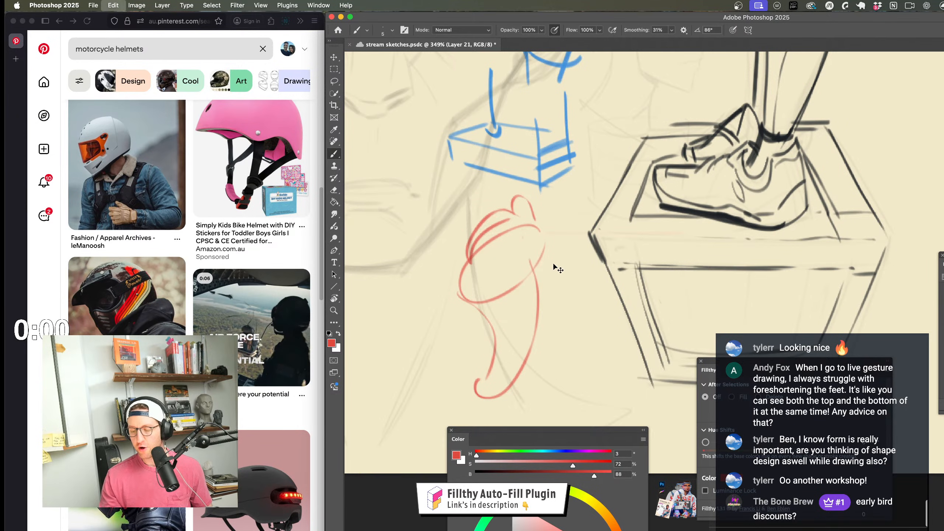
{"action": "mouse_move", "coordinate": [541, 357]}
{"action": "left_mouse_down"}
{"action": "mouse_move", "coordinate": [377, 428]}
{"action": "mouse_move", "coordinate": [392, 432]}
{"action": "left_mouse_up"}
Step: Examine the figure's lower legs and shoes on the block beside the blue leg breakdown
{"action": "key", "text": "z"}
{"action": "left_click_drag", "start_coordinate": [702, 224], "coordinate": [620, 321]}
{"action": "left_click_drag", "start_coordinate": [619, 320], "coordinate": [525, 297]}
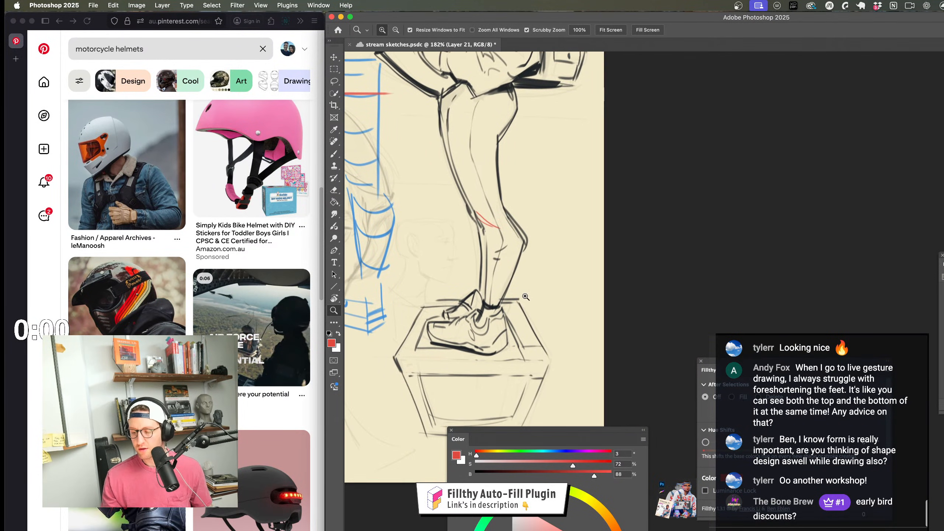
{"action": "scroll", "coordinate": [532, 347], "scroll_direction": "left", "scroll_amount": 5}
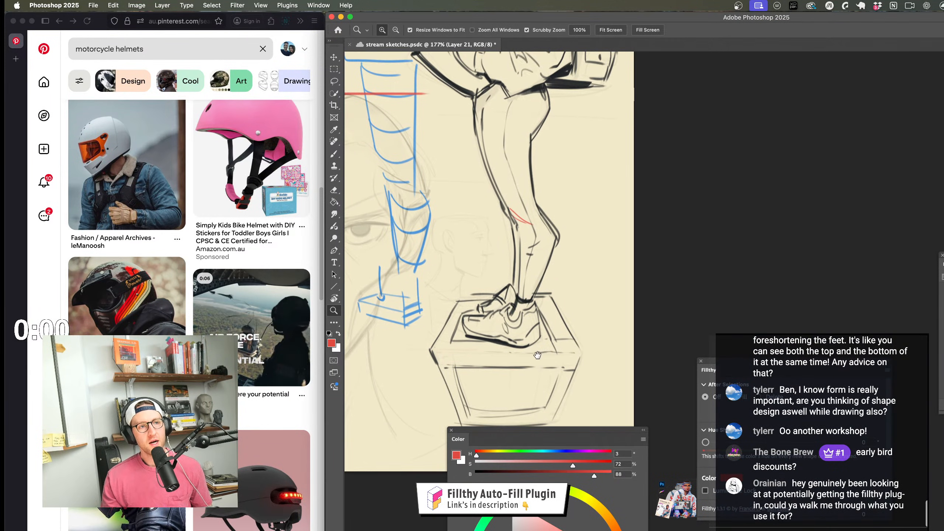
{"action": "scroll", "coordinate": [541, 348], "scroll_direction": "down", "scroll_amount": 3}
{"action": "scroll", "coordinate": [542, 343], "scroll_direction": "down", "scroll_amount": 3}
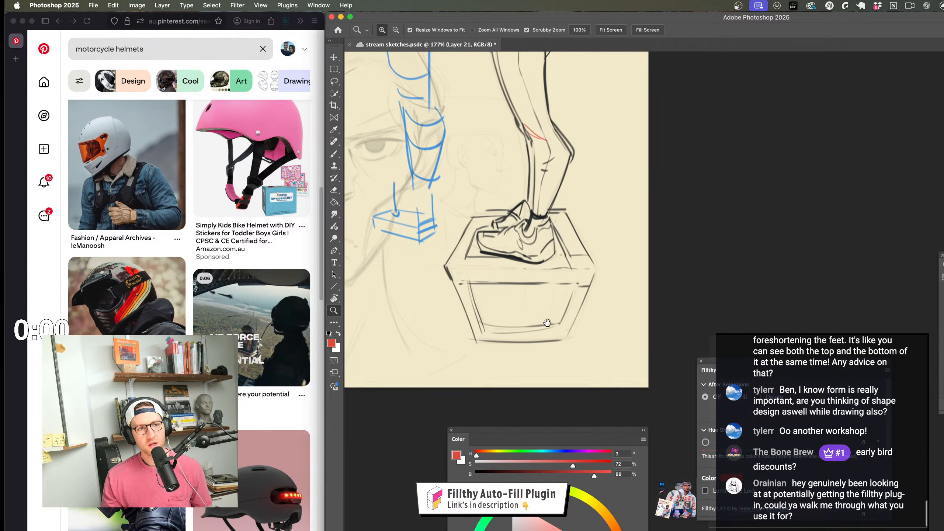
{"action": "left_click_drag", "start_coordinate": [557, 267], "coordinate": [566, 240]}
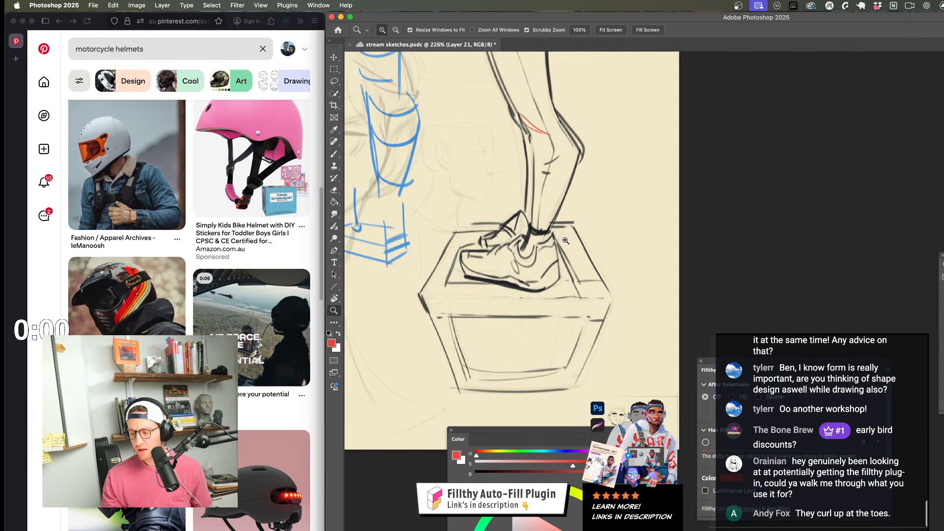
{"action": "left_click_drag", "start_coordinate": [565, 276], "coordinate": [561, 299]}
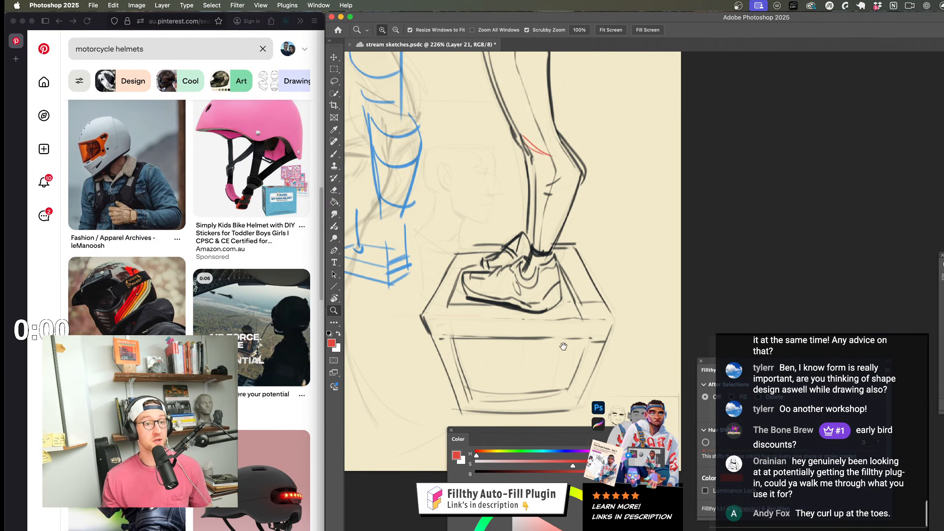
{"action": "scroll", "coordinate": [559, 300], "scroll_direction": "down", "scroll_amount": 2}
{"action": "left_click_drag", "start_coordinate": [559, 301], "coordinate": [561, 328]}
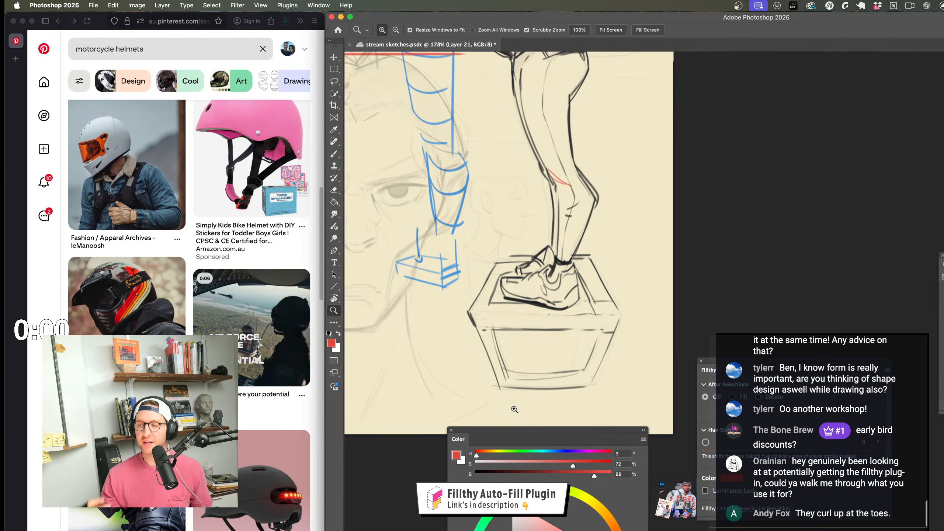
Step: Sketch a flared red foot form beside the black leg, with curved sides, a centre ridge and an angled base
{"action": "left_click_drag", "start_coordinate": [533, 322], "coordinate": [546, 301]}
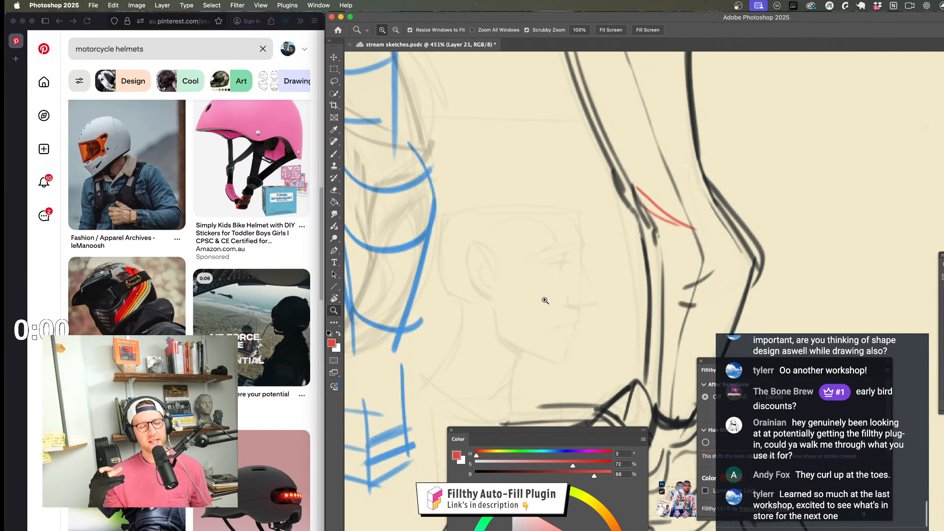
{"action": "left_click_drag", "start_coordinate": [566, 306], "coordinate": [548, 301]}
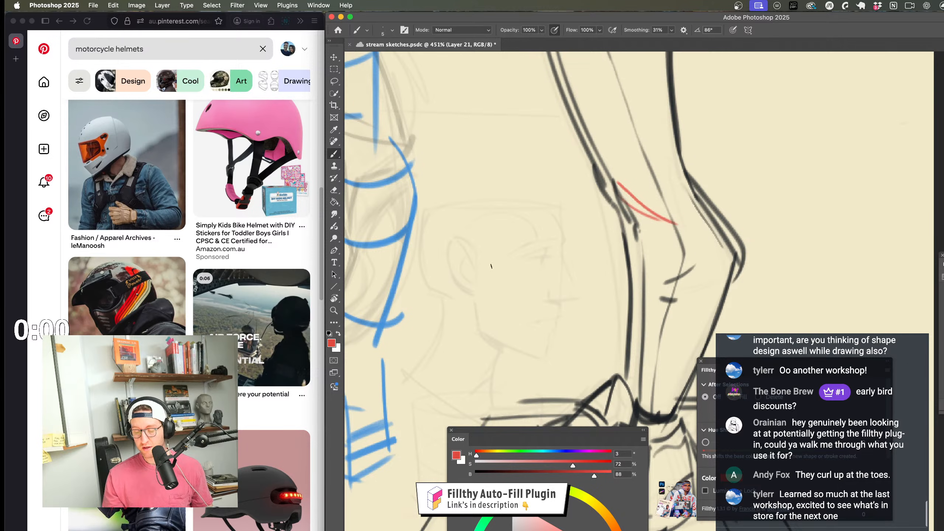
{"action": "left_click_drag", "start_coordinate": [489, 197], "coordinate": [458, 353]}
{"action": "key", "text": "ctrl+z"}
{"action": "left_click_drag", "start_coordinate": [482, 227], "coordinate": [476, 275]}
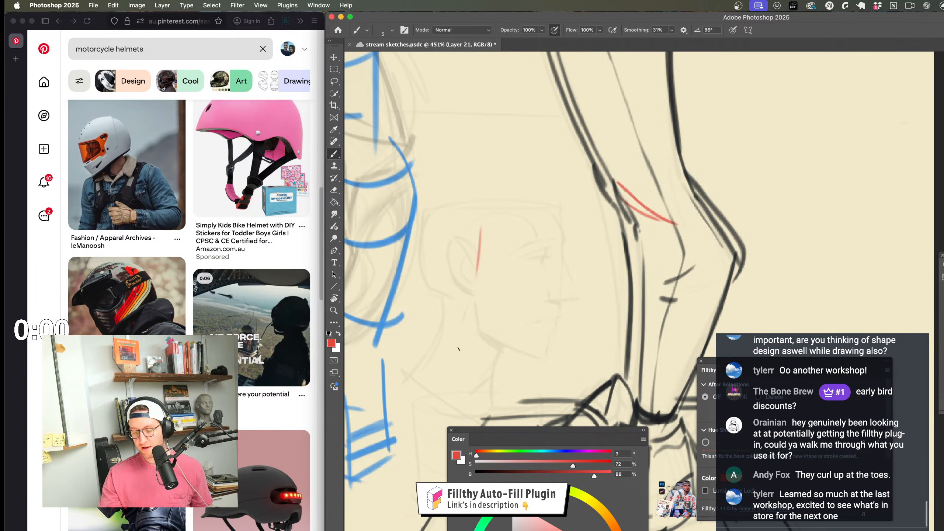
{"action": "left_click_drag", "start_coordinate": [533, 186], "coordinate": [476, 366]}
{"action": "mouse_move", "coordinate": [493, 216]}
{"action": "left_mouse_down"}
{"action": "mouse_move", "coordinate": [414, 354]}
{"action": "mouse_move", "coordinate": [484, 377]}
{"action": "mouse_move", "coordinate": [554, 342]}
{"action": "left_mouse_up"}
{"action": "mouse_move", "coordinate": [543, 186]}
{"action": "left_mouse_down"}
{"action": "mouse_move", "coordinate": [542, 238]}
{"action": "mouse_move", "coordinate": [570, 351]}
{"action": "mouse_move", "coordinate": [476, 379]}
{"action": "left_mouse_up"}
{"action": "mouse_move", "coordinate": [387, 366]}
{"action": "left_mouse_down"}
{"action": "mouse_move", "coordinate": [490, 379]}
{"action": "mouse_move", "coordinate": [441, 337]}
{"action": "mouse_move", "coordinate": [487, 152]}
{"action": "left_mouse_up"}
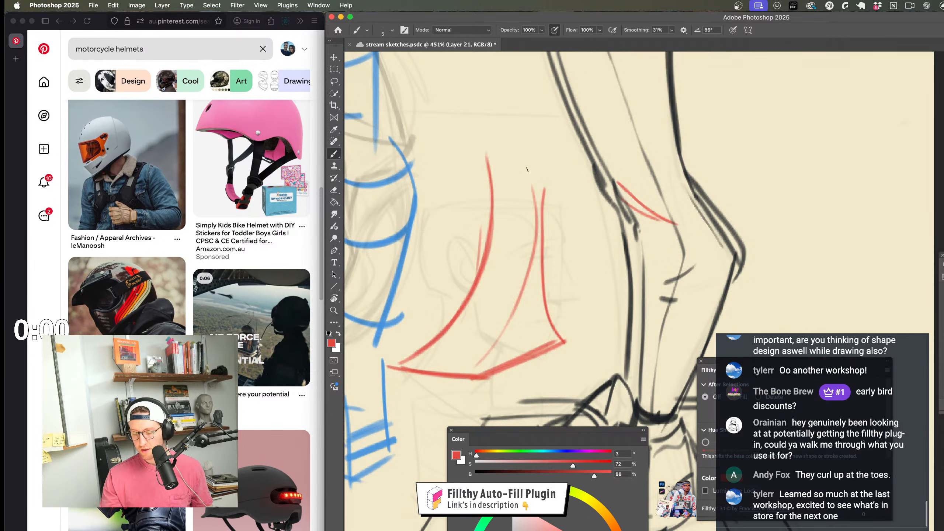
Step: Draw an ankle cross-contour across both planes of the red foot form
{"action": "left_click_drag", "start_coordinate": [479, 284], "coordinate": [521, 275]}
{"action": "left_click_drag", "start_coordinate": [524, 285], "coordinate": [559, 268]}
{"action": "scroll", "coordinate": [412, 461], "scroll_direction": "down", "scroll_amount": 3}
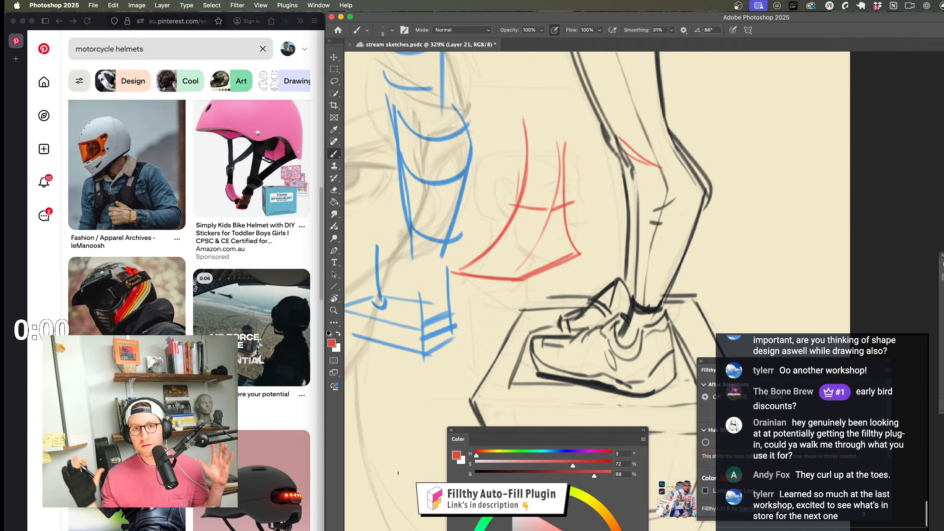
Step: Sketch a rounded ball-of-foot curve at the front corner of the red foot form, undoing stray strokes
{"action": "scroll", "coordinate": [524, 279], "scroll_direction": "up", "scroll_amount": 3}
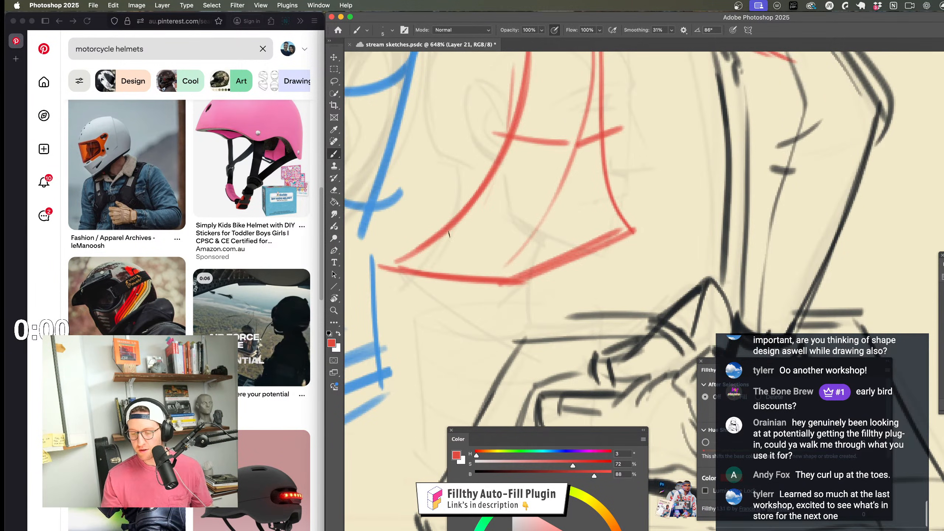
{"action": "mouse_move", "coordinate": [525, 275]}
{"action": "left_mouse_down"}
{"action": "mouse_move", "coordinate": [489, 233]}
{"action": "mouse_move", "coordinate": [406, 244]}
{"action": "mouse_move", "coordinate": [384, 262]}
{"action": "mouse_move", "coordinate": [443, 302]}
{"action": "mouse_move", "coordinate": [456, 280]}
{"action": "mouse_move", "coordinate": [439, 268]}
{"action": "mouse_move", "coordinate": [463, 265]}
{"action": "mouse_move", "coordinate": [461, 302]}
{"action": "mouse_move", "coordinate": [441, 298]}
{"action": "mouse_move", "coordinate": [448, 310]}
{"action": "left_mouse_up"}
{"action": "key", "text": "super+z"}
{"action": "key", "text": "super+z"}
{"action": "key", "text": "super+z"}
{"action": "key", "text": "super+z"}
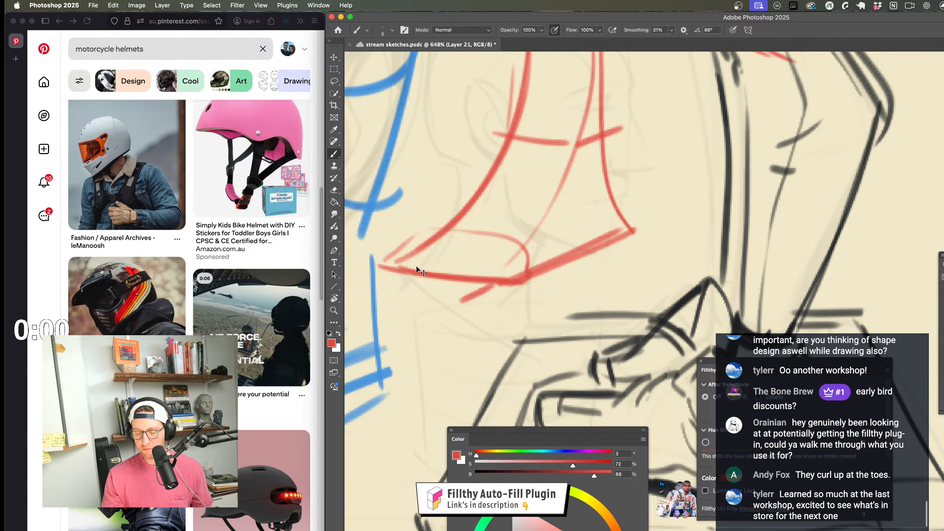
{"action": "mouse_move", "coordinate": [422, 251]}
{"action": "left_mouse_down"}
{"action": "mouse_move", "coordinate": [399, 259]}
{"action": "mouse_move", "coordinate": [431, 286]}
{"action": "mouse_move", "coordinate": [421, 288]}
{"action": "left_mouse_up"}
{"action": "left_click_drag", "start_coordinate": [441, 260], "coordinate": [435, 300]}
Step: Flip the canvas horizontally to check the red foot form beside the leg
{"action": "key", "text": "super+space"}
{"action": "left_click_drag", "start_coordinate": [500, 307], "coordinate": [464, 340]}
{"action": "left_click", "coordinate": [487, 327]}
{"action": "key", "text": "super+shift+h"}
{"action": "left_click_drag", "start_coordinate": [618, 327], "coordinate": [315, 310]}
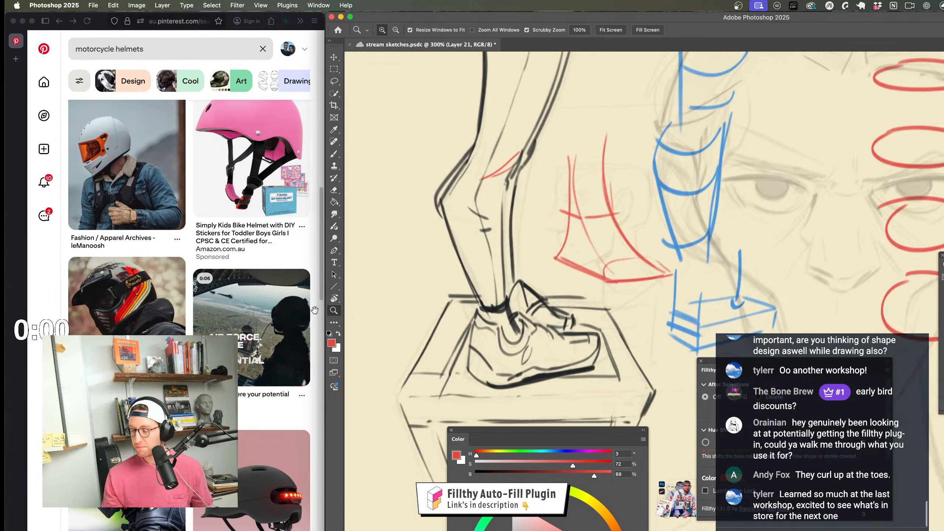
{"action": "left_click_drag", "start_coordinate": [535, 267], "coordinate": [567, 272]}
Step: Draw the big toe with its pad below the sole line and a row of curved smaller toes on the red foot
{"action": "key", "text": "b"}
{"action": "mouse_move", "coordinate": [506, 255]}
{"action": "left_mouse_down"}
{"action": "mouse_move", "coordinate": [575, 309]}
{"action": "mouse_move", "coordinate": [565, 341]}
{"action": "mouse_move", "coordinate": [492, 334]}
{"action": "left_mouse_up"}
{"action": "mouse_move", "coordinate": [487, 326]}
{"action": "left_mouse_down"}
{"action": "mouse_move", "coordinate": [563, 343]}
{"action": "mouse_move", "coordinate": [582, 329]}
{"action": "left_mouse_up"}
{"action": "key", "text": "super+space"}
{"action": "mouse_move", "coordinate": [583, 338]}
{"action": "left_mouse_down"}
{"action": "mouse_move", "coordinate": [487, 328]}
{"action": "mouse_move", "coordinate": [570, 328]}
{"action": "left_mouse_up"}
{"action": "mouse_move", "coordinate": [583, 290]}
{"action": "left_mouse_down"}
{"action": "mouse_move", "coordinate": [606, 347]}
{"action": "mouse_move", "coordinate": [621, 299]}
{"action": "left_mouse_up"}
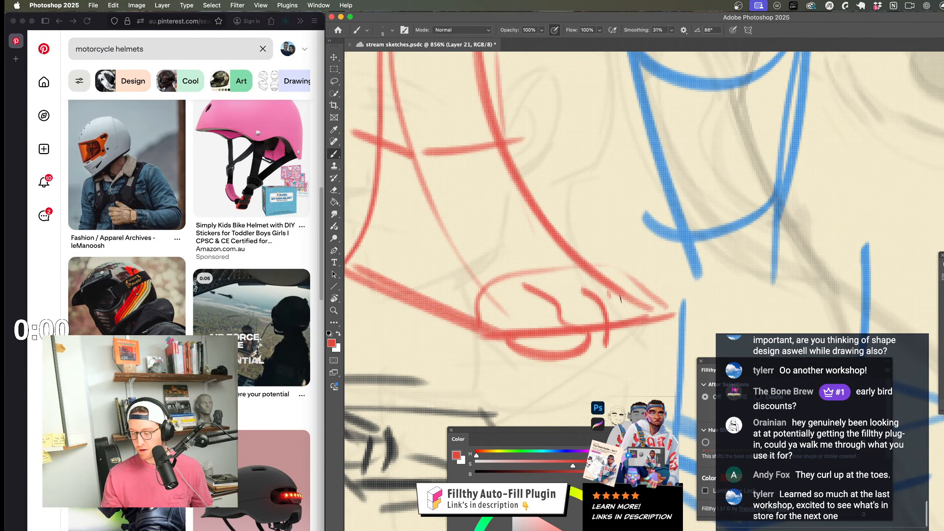
{"action": "key", "text": "super+space"}
{"action": "mouse_move", "coordinate": [613, 350]}
{"action": "left_mouse_down"}
{"action": "mouse_move", "coordinate": [600, 351]}
{"action": "mouse_move", "coordinate": [640, 349]}
{"action": "left_mouse_up"}
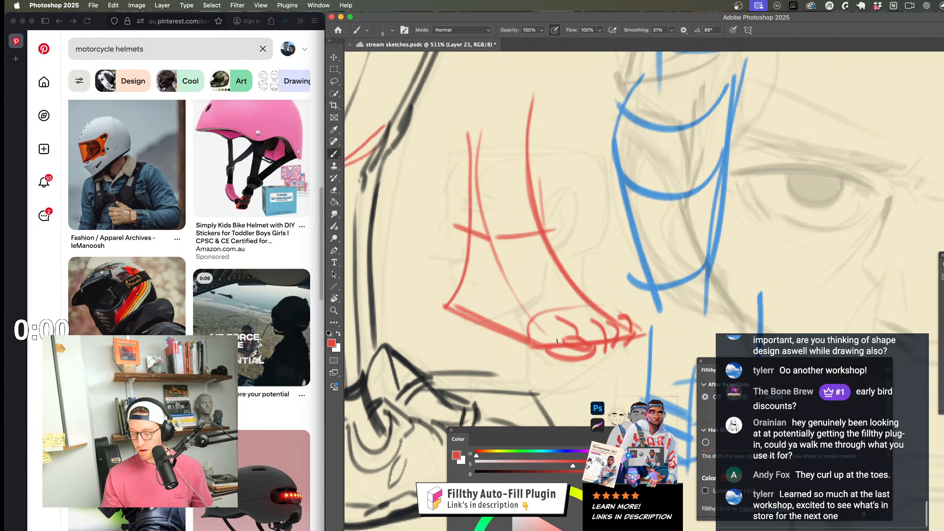
Step: Reinforce the red foot's sole edge and add a rounded heel and curved ankle bone contours
{"action": "left_click_drag", "start_coordinate": [530, 340], "coordinate": [438, 303]}
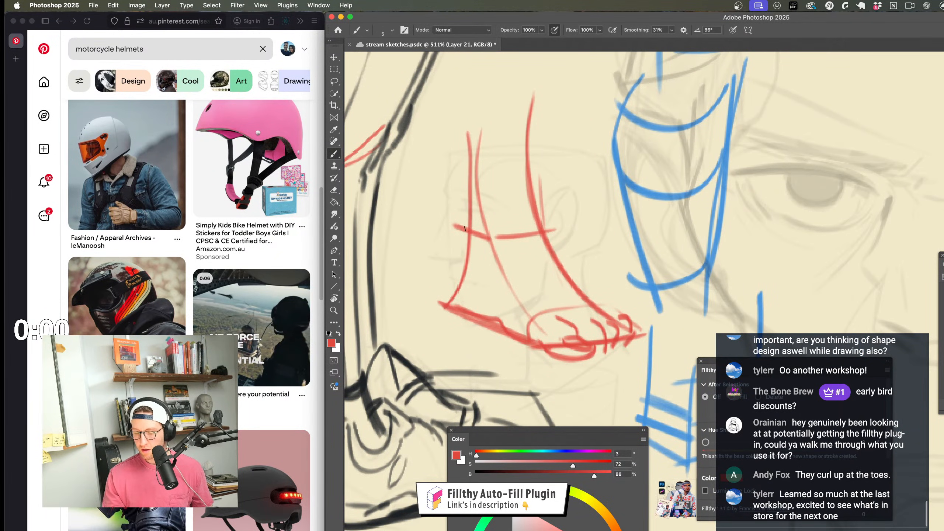
{"action": "mouse_move", "coordinate": [465, 228]}
{"action": "left_mouse_down"}
{"action": "mouse_move", "coordinate": [443, 279]}
{"action": "mouse_move", "coordinate": [442, 318]}
{"action": "left_mouse_up"}
{"action": "mouse_move", "coordinate": [455, 263]}
{"action": "left_mouse_down"}
{"action": "mouse_move", "coordinate": [458, 221]}
{"action": "mouse_move", "coordinate": [476, 248]}
{"action": "mouse_move", "coordinate": [476, 230]}
{"action": "left_mouse_up"}
{"action": "mouse_move", "coordinate": [491, 256]}
{"action": "left_mouse_down"}
{"action": "mouse_move", "coordinate": [508, 215]}
{"action": "mouse_move", "coordinate": [540, 236]}
{"action": "left_mouse_up"}
{"action": "key", "text": "z"}
{"action": "mouse_move", "coordinate": [559, 363]}
{"action": "left_mouse_down"}
{"action": "mouse_move", "coordinate": [493, 344]}
{"action": "mouse_move", "coordinate": [604, 337]}
{"action": "left_mouse_up"}
{"action": "key", "text": "b"}
{"action": "mouse_move", "coordinate": [527, 318]}
{"action": "left_mouse_down"}
{"action": "mouse_move", "coordinate": [578, 278]}
{"action": "mouse_move", "coordinate": [523, 289]}
{"action": "mouse_move", "coordinate": [556, 256]}
{"action": "left_mouse_up"}
{"action": "key", "text": "z"}
{"action": "left_click_drag", "start_coordinate": [582, 328], "coordinate": [542, 337]}
{"action": "key", "text": "b"}
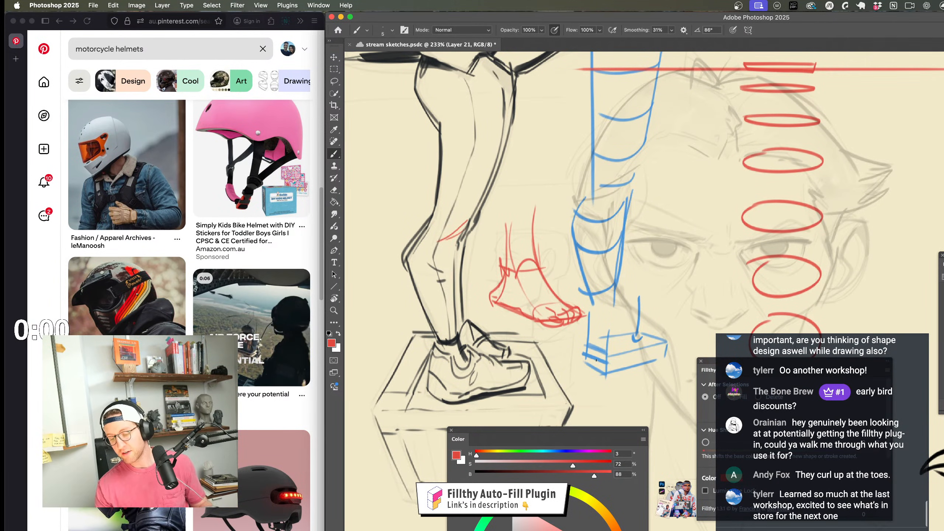
Step: Fade the toe area of the red foot with the eraser
{"action": "key", "text": "z"}
{"action": "mouse_move", "coordinate": [605, 365]}
{"action": "left_mouse_down"}
{"action": "mouse_move", "coordinate": [579, 366]}
{"action": "mouse_move", "coordinate": [591, 344]}
{"action": "mouse_move", "coordinate": [610, 343]}
{"action": "left_mouse_up"}
{"action": "key", "text": "e"}
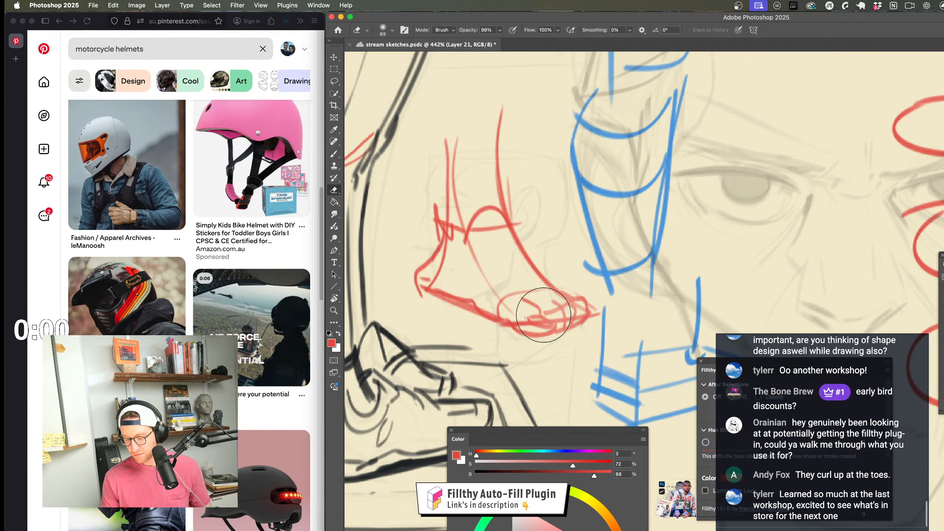
{"action": "mouse_move", "coordinate": [544, 315]}
{"action": "left_mouse_down"}
{"action": "mouse_move", "coordinate": [586, 317]}
{"action": "mouse_move", "coordinate": [569, 313]}
{"action": "left_mouse_up"}
Step: Redraw the red foot's instep contour, big toe and rounded smaller toes over the faded strokes
{"action": "key", "text": "z"}
{"action": "key", "text": "b"}
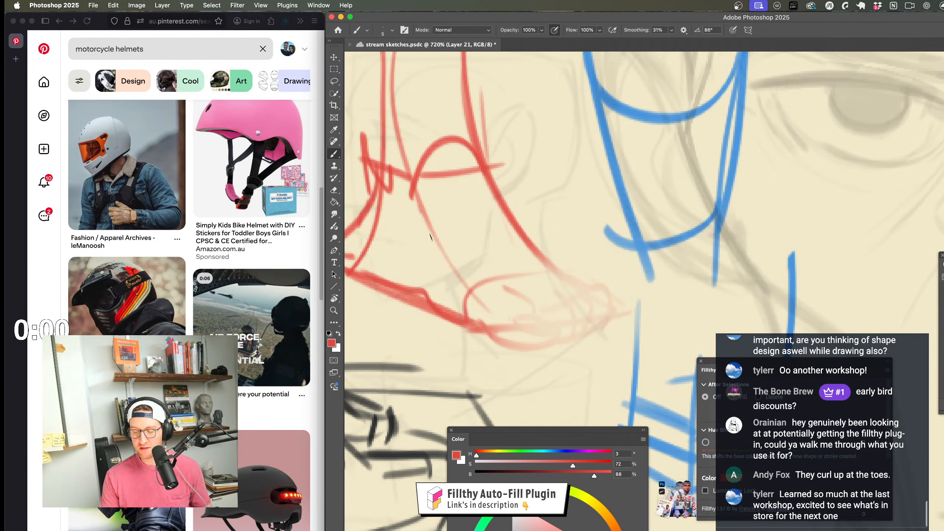
{"action": "left_click_drag", "start_coordinate": [422, 214], "coordinate": [507, 310]}
{"action": "left_click_drag", "start_coordinate": [517, 222], "coordinate": [618, 299]}
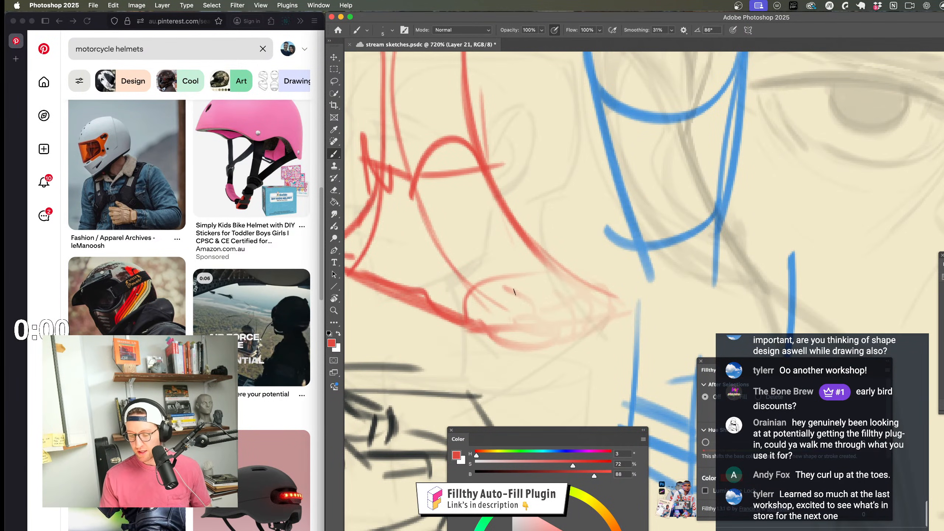
{"action": "mouse_move", "coordinate": [515, 292]}
{"action": "left_mouse_down"}
{"action": "mouse_move", "coordinate": [582, 329]}
{"action": "mouse_move", "coordinate": [489, 332]}
{"action": "mouse_move", "coordinate": [562, 328]}
{"action": "mouse_move", "coordinate": [551, 333]}
{"action": "mouse_move", "coordinate": [606, 339]}
{"action": "mouse_move", "coordinate": [600, 345]}
{"action": "left_mouse_up"}
{"action": "key", "text": "super+space"}
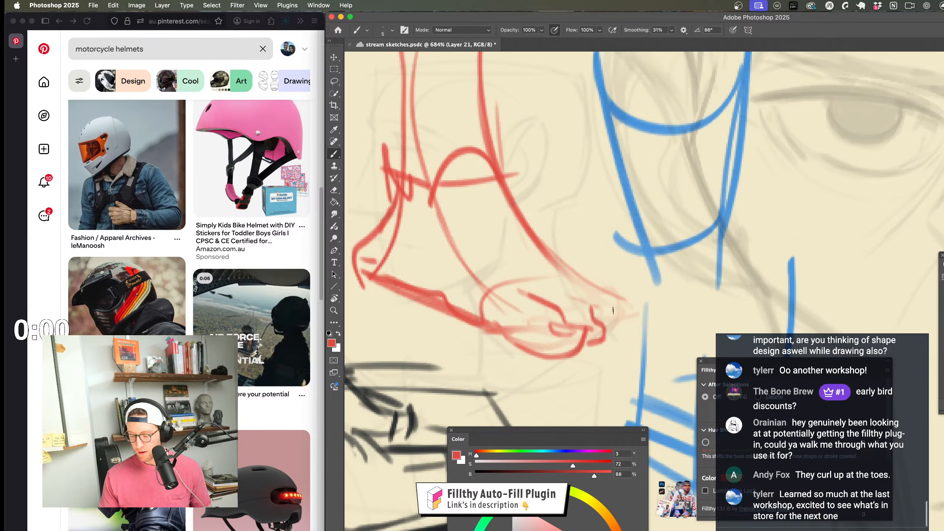
{"action": "mouse_move", "coordinate": [606, 300]}
{"action": "left_mouse_down"}
{"action": "mouse_move", "coordinate": [612, 333]}
{"action": "mouse_move", "coordinate": [627, 312]}
{"action": "mouse_move", "coordinate": [536, 344]}
{"action": "mouse_move", "coordinate": [546, 327]}
{"action": "left_mouse_up"}
{"action": "key", "text": "super+space"}
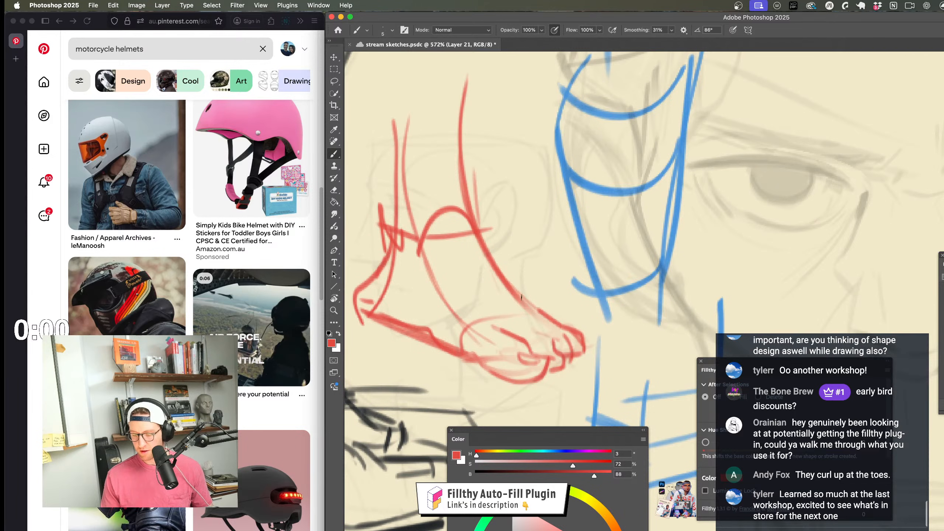
Step: Strengthen the front ankle and instep contour of the red foot and add lines running down to the toes
{"action": "left_click_drag", "start_coordinate": [457, 254], "coordinate": [561, 328]}
{"action": "key", "text": "super+z"}
{"action": "left_click_drag", "start_coordinate": [512, 293], "coordinate": [562, 329]}
{"action": "left_click_drag", "start_coordinate": [469, 254], "coordinate": [512, 294]}
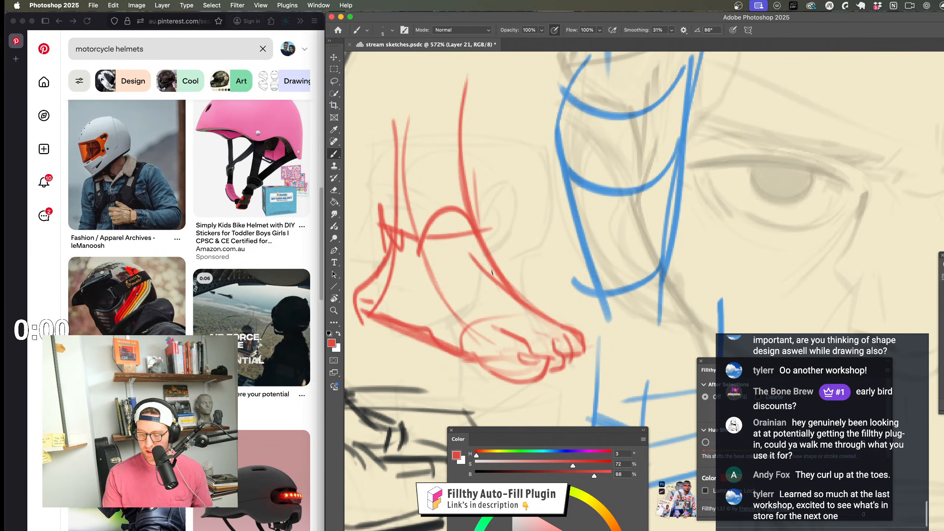
{"action": "mouse_move", "coordinate": [465, 156]}
{"action": "left_mouse_down"}
{"action": "mouse_move", "coordinate": [480, 258]}
{"action": "mouse_move", "coordinate": [495, 279]}
{"action": "left_mouse_up"}
{"action": "key", "text": "super+space"}
{"action": "mouse_move", "coordinate": [541, 329]}
{"action": "left_mouse_down"}
{"action": "mouse_move", "coordinate": [527, 327]}
{"action": "mouse_move", "coordinate": [543, 324]}
{"action": "mouse_move", "coordinate": [562, 344]}
{"action": "left_mouse_up"}
{"action": "mouse_move", "coordinate": [523, 309]}
{"action": "left_mouse_down"}
{"action": "mouse_move", "coordinate": [531, 345]}
{"action": "mouse_move", "coordinate": [557, 359]}
{"action": "left_mouse_up"}
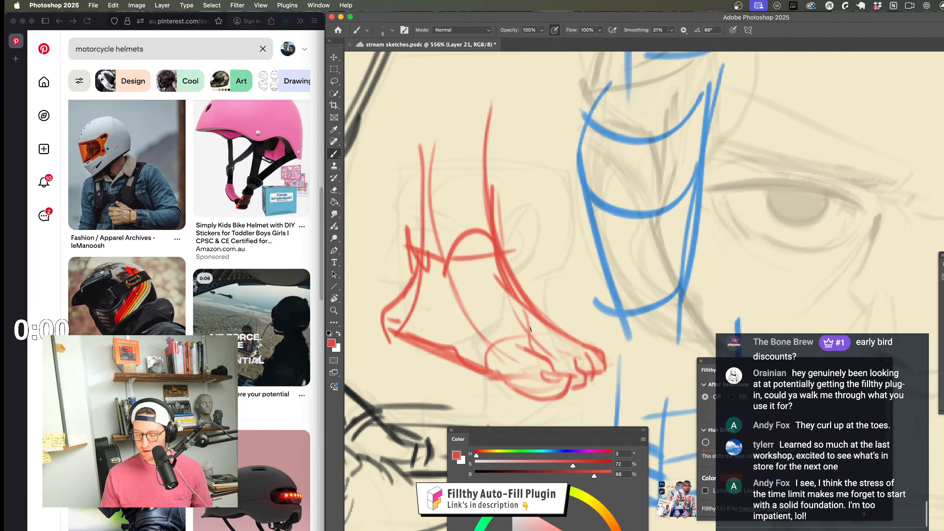
{"action": "mouse_move", "coordinate": [529, 327]}
{"action": "left_mouse_down"}
{"action": "mouse_move", "coordinate": [595, 355]}
{"action": "mouse_move", "coordinate": [499, 321]}
{"action": "mouse_move", "coordinate": [609, 356]}
{"action": "left_mouse_up"}
Step: Undo the toe and instep redraw on the red foot, stepping back and forth to compare versions
{"action": "key", "text": "super+space"}
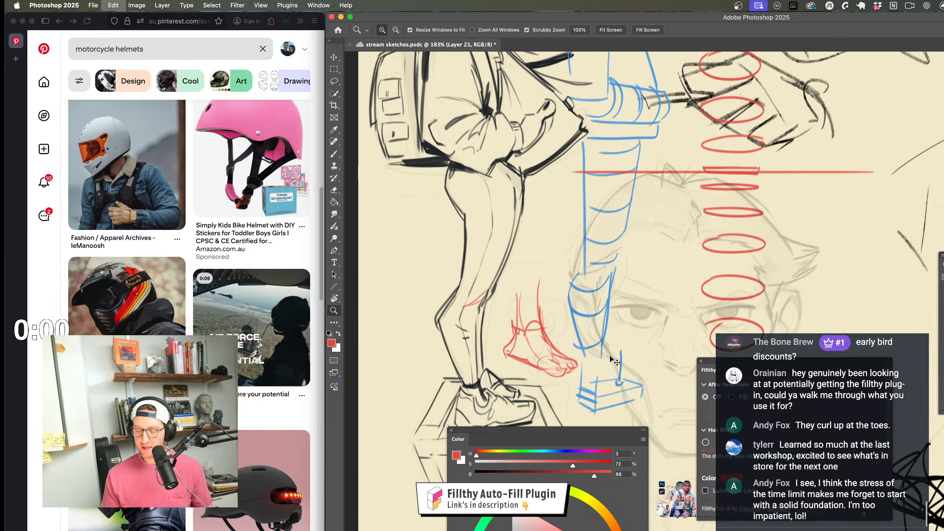
{"action": "key", "text": "super+z"}
{"action": "key", "text": "super+z"}
{"action": "key", "text": "super+z"}
{"action": "key", "text": "super+z"}
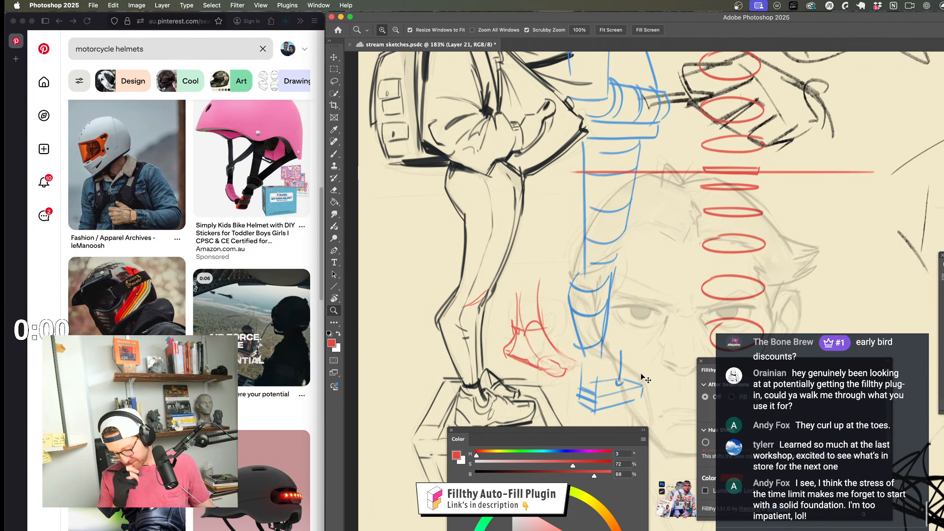
{"action": "key", "text": "super+shift+z"}
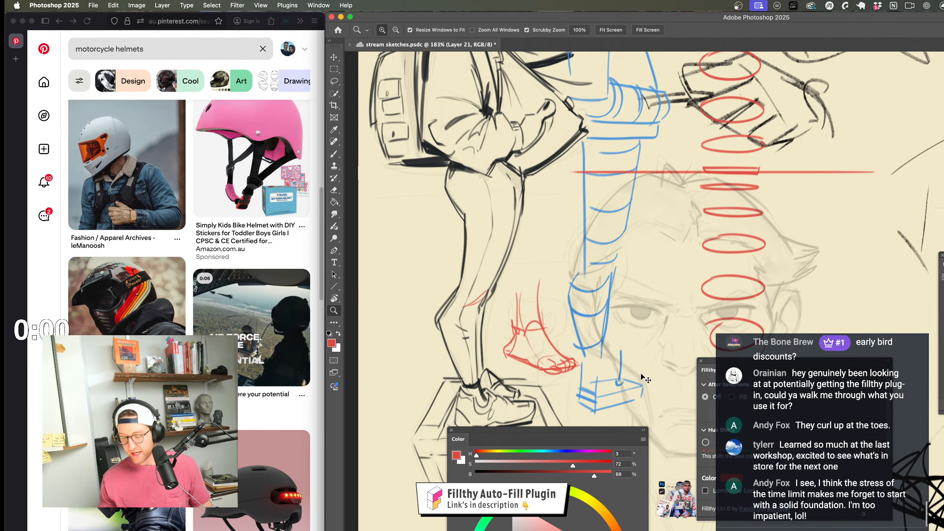
{"action": "key", "text": "super+shift+z"}
Step: Flip the canvas horizontally again and add arch strokes and a reinforced heel tendon line to the red foot
{"action": "key", "text": "shift+h"}
{"action": "left_click_drag", "start_coordinate": [870, 355], "coordinate": [533, 286]}
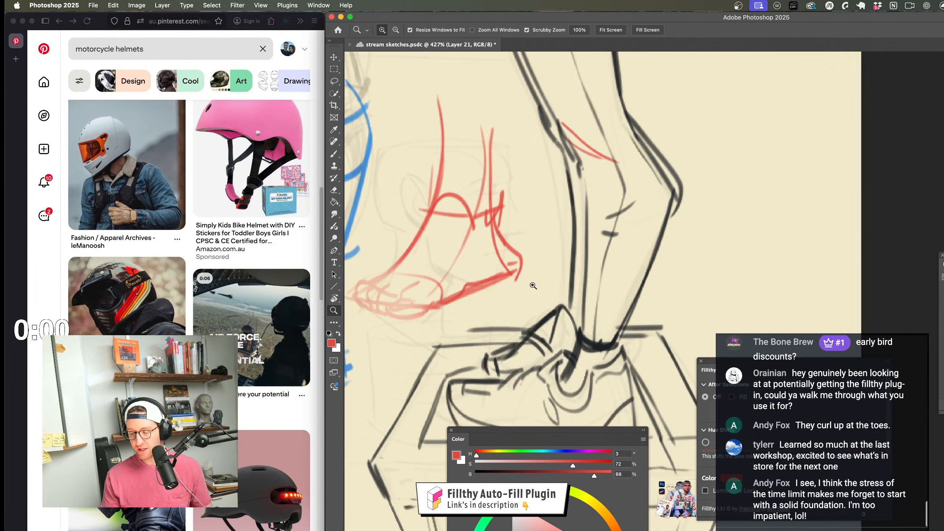
{"action": "key", "text": "super+shift+z"}
{"action": "left_click_drag", "start_coordinate": [482, 315], "coordinate": [534, 325]}
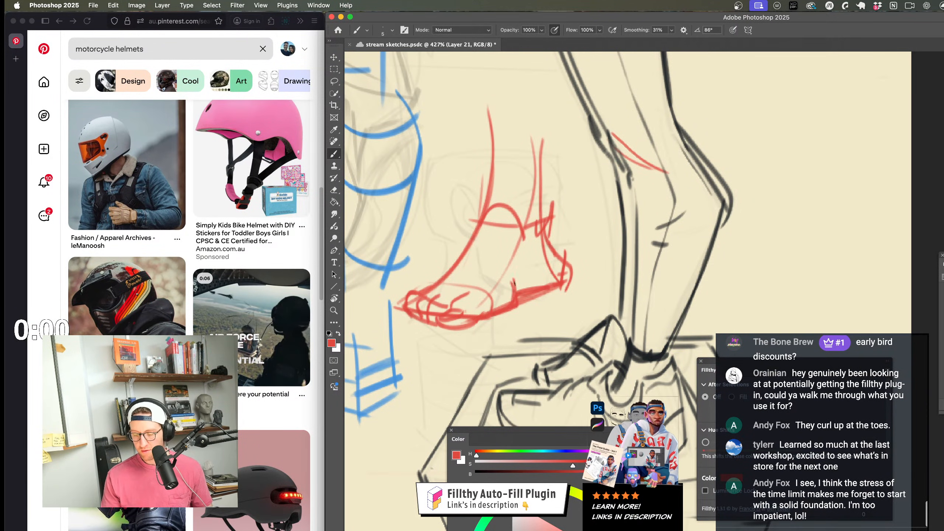
{"action": "left_click_drag", "start_coordinate": [467, 290], "coordinate": [513, 276]}
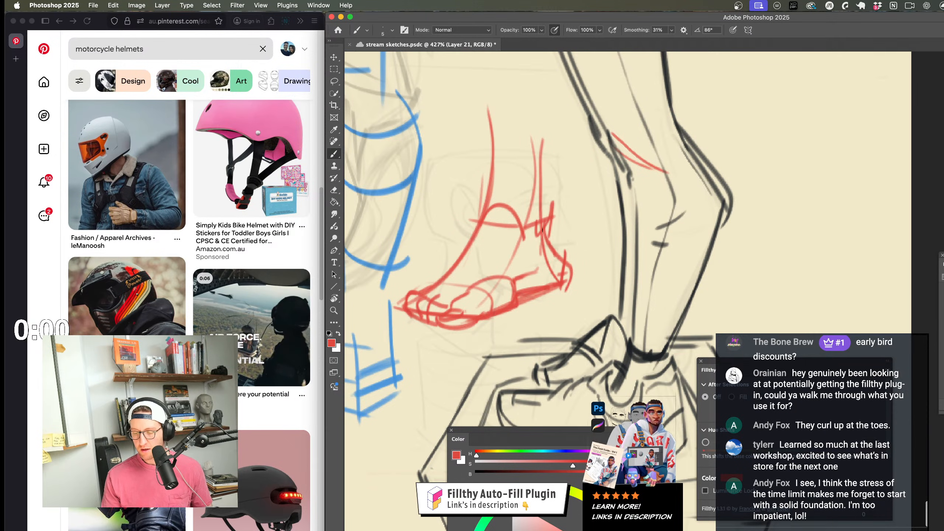
{"action": "left_click_drag", "start_coordinate": [545, 186], "coordinate": [547, 231]}
Step: Examine the whole helmeted figure and the breakdown sketches beside it, ending on the shoulder area
{"action": "key", "text": "z"}
{"action": "left_click_drag", "start_coordinate": [548, 283], "coordinate": [519, 322]}
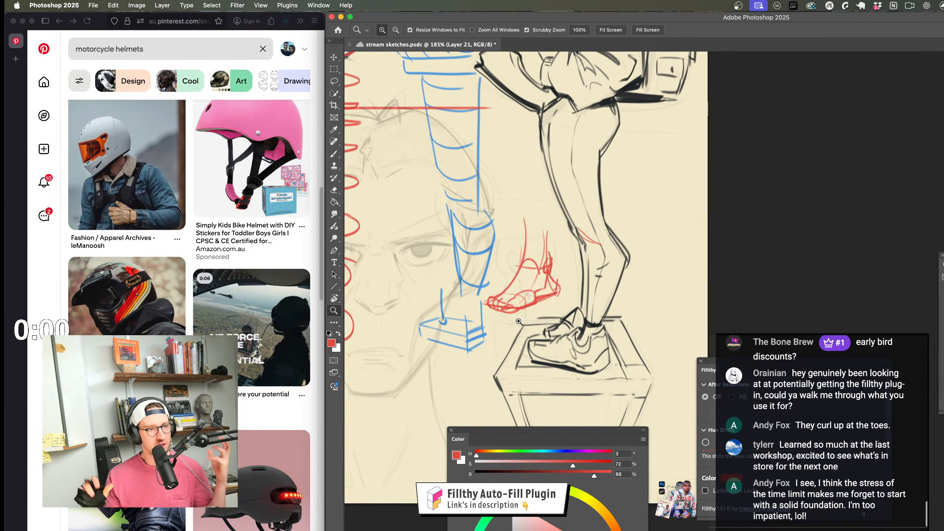
{"action": "left_click_drag", "start_coordinate": [520, 320], "coordinate": [515, 341]}
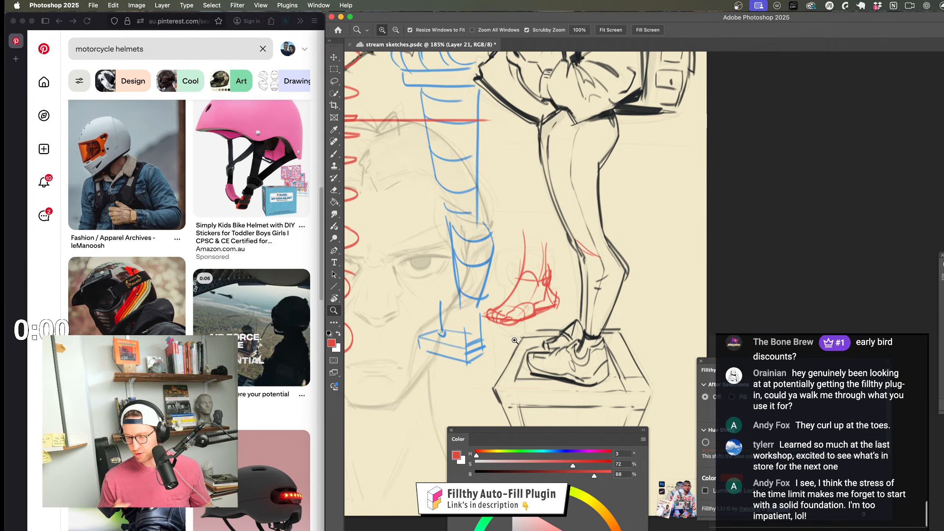
{"action": "left_click_drag", "start_coordinate": [602, 370], "coordinate": [542, 364]}
{"action": "left_click_drag", "start_coordinate": [601, 348], "coordinate": [549, 385]}
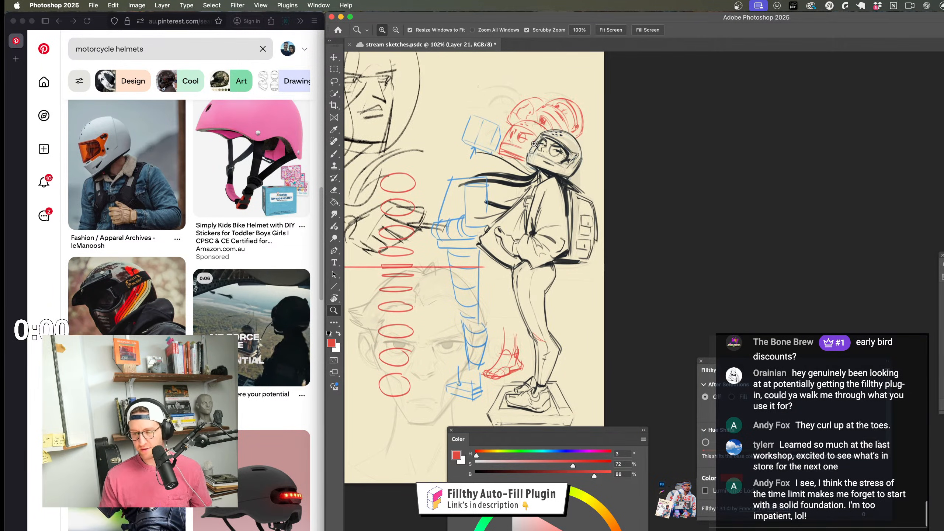
{"action": "left_click_drag", "start_coordinate": [534, 144], "coordinate": [574, 186]}
{"action": "left_click_drag", "start_coordinate": [575, 204], "coordinate": [573, 274]}
{"action": "left_click_drag", "start_coordinate": [591, 312], "coordinate": [568, 315]}
{"action": "left_click_drag", "start_coordinate": [534, 203], "coordinate": [551, 204]}
{"action": "mouse_move", "coordinate": [579, 329]}
{"action": "left_mouse_down"}
{"action": "mouse_move", "coordinate": [564, 320]}
{"action": "mouse_move", "coordinate": [595, 283]}
{"action": "mouse_move", "coordinate": [550, 173]}
{"action": "mouse_move", "coordinate": [568, 175]}
{"action": "left_mouse_up"}
Step: Try a red rounded arc over the top of the figure's near shoulder, redoing it until it fits
{"action": "key", "text": "b"}
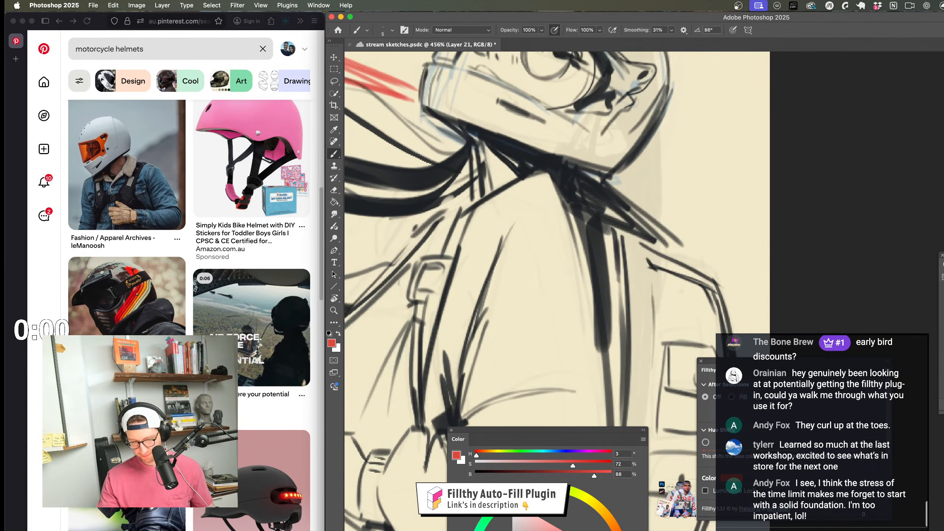
{"action": "scroll", "coordinate": [515, 226], "scroll_direction": "right", "scroll_amount": 1}
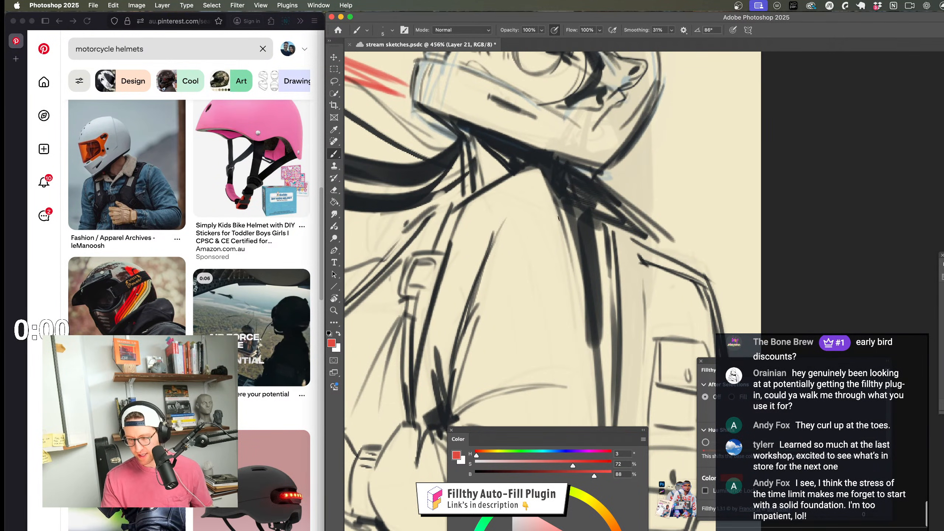
{"action": "mouse_move", "coordinate": [559, 219]}
{"action": "left_mouse_down"}
{"action": "mouse_move", "coordinate": [497, 188]}
{"action": "mouse_move", "coordinate": [457, 236]}
{"action": "mouse_move", "coordinate": [409, 238]}
{"action": "mouse_move", "coordinate": [580, 250]}
{"action": "mouse_move", "coordinate": [596, 287]}
{"action": "mouse_move", "coordinate": [570, 274]}
{"action": "mouse_move", "coordinate": [599, 261]}
{"action": "mouse_move", "coordinate": [504, 225]}
{"action": "mouse_move", "coordinate": [458, 300]}
{"action": "left_mouse_up"}
{"action": "key", "text": "z"}
{"action": "key", "text": "b"}
{"action": "key", "text": "super+z"}
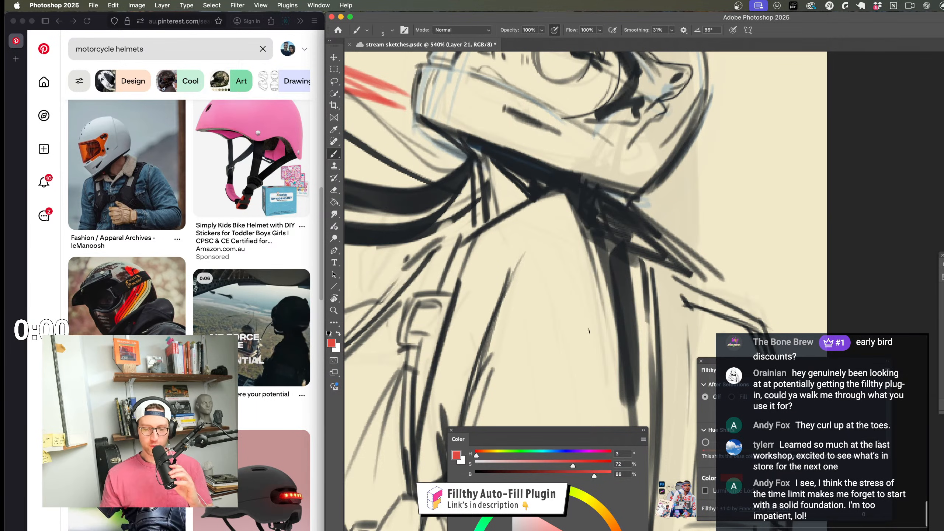
{"action": "mouse_move", "coordinate": [600, 277]}
{"action": "left_mouse_down"}
{"action": "mouse_move", "coordinate": [502, 223]}
{"action": "mouse_move", "coordinate": [459, 280]}
{"action": "left_mouse_up"}
{"action": "key", "text": "super+z"}
{"action": "left_click_drag", "start_coordinate": [604, 300], "coordinate": [482, 240]}
Step: Try extending the red shoulder arc down the sleeve as a rounded arm form with cross-contours
{"action": "scroll", "coordinate": [457, 271], "scroll_direction": "down", "scroll_amount": 5}
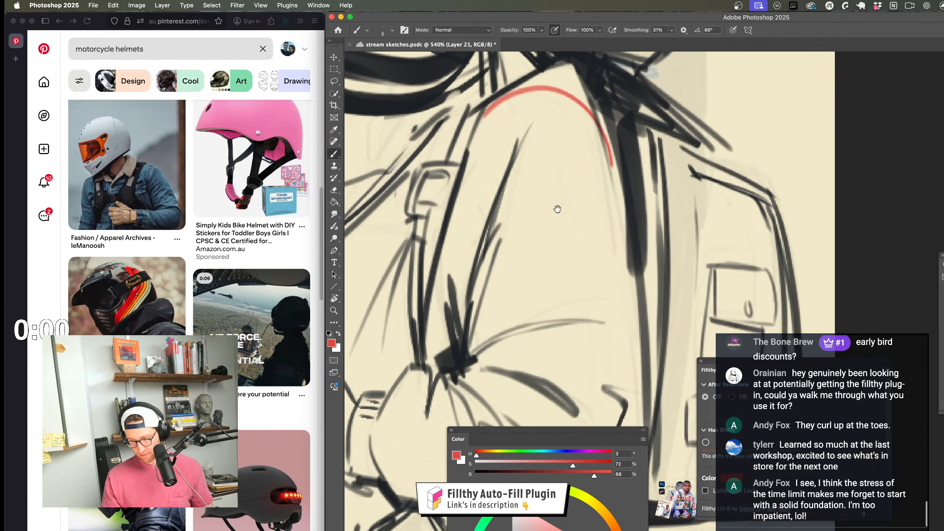
{"action": "mouse_move", "coordinate": [602, 138]}
{"action": "left_mouse_down"}
{"action": "mouse_move", "coordinate": [507, 195]}
{"action": "mouse_move", "coordinate": [605, 164]}
{"action": "left_mouse_up"}
{"action": "mouse_move", "coordinate": [513, 169]}
{"action": "left_mouse_down"}
{"action": "mouse_move", "coordinate": [594, 145]}
{"action": "mouse_move", "coordinate": [507, 327]}
{"action": "mouse_move", "coordinate": [537, 410]}
{"action": "left_mouse_up"}
{"action": "left_click_drag", "start_coordinate": [606, 154], "coordinate": [623, 424]}
{"action": "left_click_drag", "start_coordinate": [620, 388], "coordinate": [514, 387]}
{"action": "key", "text": "z"}
{"action": "left_click_drag", "start_coordinate": [575, 419], "coordinate": [627, 367]}
{"action": "key", "text": "super+z"}
{"action": "key", "text": "super+z"}
{"action": "key", "text": "super+z"}
{"action": "key", "text": "super+z"}
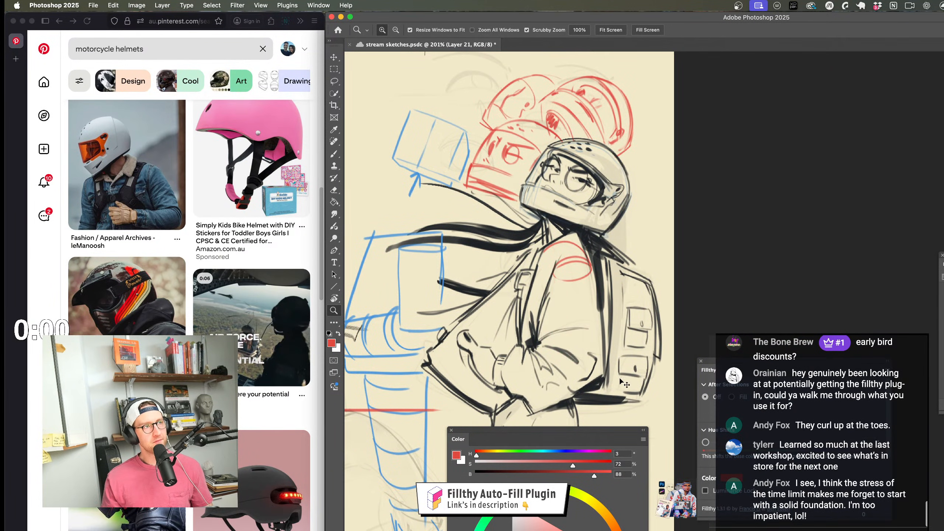
Step: Redraw the smooth red arc over the near shoulder from the collar side to the sleeve edge
{"action": "mouse_move", "coordinate": [575, 263]}
{"action": "left_mouse_down"}
{"action": "mouse_move", "coordinate": [632, 257]}
{"action": "mouse_move", "coordinate": [537, 203]}
{"action": "mouse_move", "coordinate": [455, 258]}
{"action": "left_mouse_up"}
{"action": "key", "text": "b"}
{"action": "key", "text": "super+z"}
{"action": "mouse_move", "coordinate": [624, 285]}
{"action": "left_mouse_down"}
{"action": "mouse_move", "coordinate": [619, 263]}
{"action": "mouse_move", "coordinate": [451, 270]}
{"action": "left_mouse_up"}
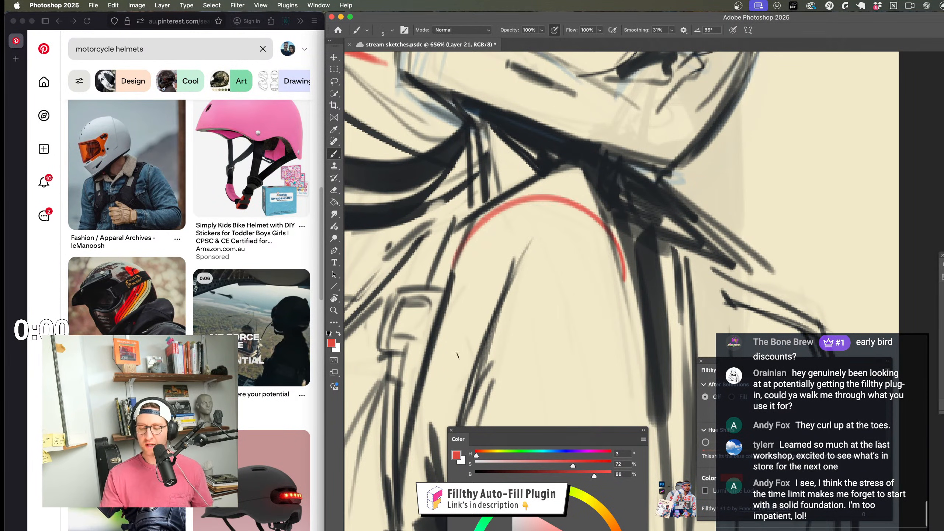
{"action": "key", "text": "super+z"}
{"action": "left_click_drag", "start_coordinate": [628, 294], "coordinate": [620, 266]}
Step: Try red lines along the jacket's pointed front edges and the front contour of the leg
{"action": "mouse_move", "coordinate": [575, 233]}
{"action": "left_mouse_down"}
{"action": "mouse_move", "coordinate": [640, 294]}
{"action": "mouse_move", "coordinate": [610, 204]}
{"action": "mouse_move", "coordinate": [400, 339]}
{"action": "mouse_move", "coordinate": [468, 396]}
{"action": "left_mouse_up"}
{"action": "key", "text": "super+z"}
{"action": "key", "text": "z"}
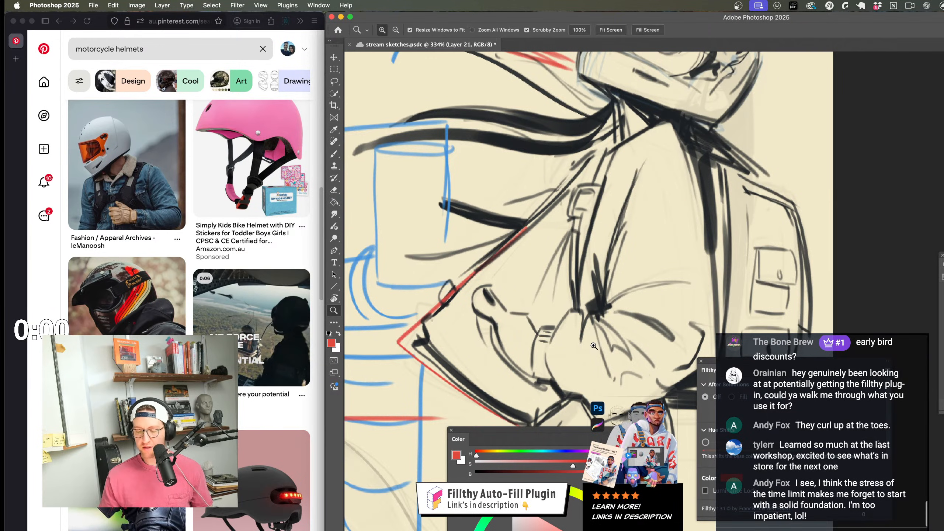
{"action": "left_click_drag", "start_coordinate": [617, 327], "coordinate": [554, 336]}
{"action": "key", "text": "super+z"}
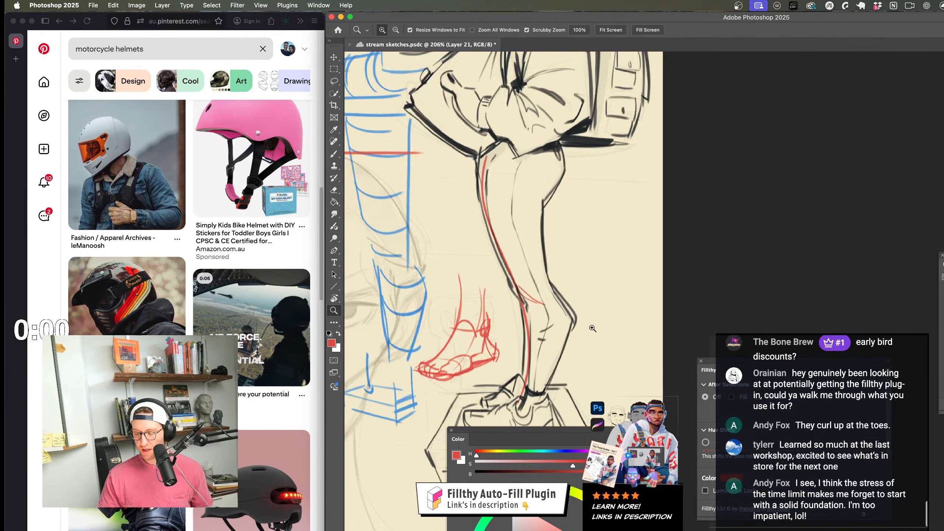
Step: Try a rounded red shoulder curve across the top of the sleeve once more
{"action": "key", "text": "b"}
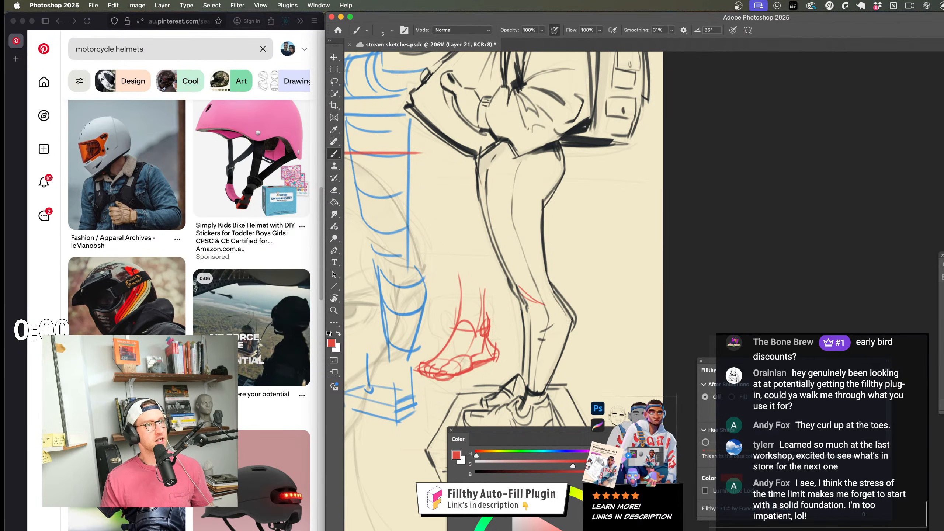
{"action": "scroll", "coordinate": [562, 249], "scroll_direction": "up", "scroll_amount": 10}
{"action": "scroll", "coordinate": [562, 248], "scroll_direction": "up", "scroll_amount": 5}
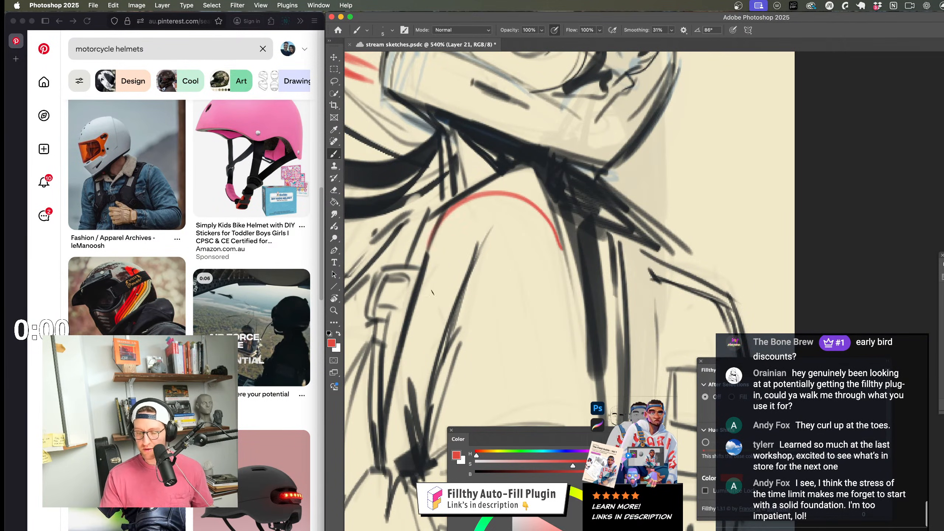
{"action": "mouse_move", "coordinate": [562, 248]}
{"action": "left_mouse_down"}
{"action": "mouse_move", "coordinate": [549, 204]}
{"action": "mouse_move", "coordinate": [440, 219]}
{"action": "left_mouse_up"}
Step: Trace the near shoulder as an angular red line with a peak just below the collar
{"action": "left_click_drag", "start_coordinate": [535, 184], "coordinate": [572, 276]}
{"action": "left_click_drag", "start_coordinate": [583, 341], "coordinate": [525, 361]}
{"action": "left_click_drag", "start_coordinate": [530, 263], "coordinate": [576, 262]}
{"action": "key", "text": "super+z"}
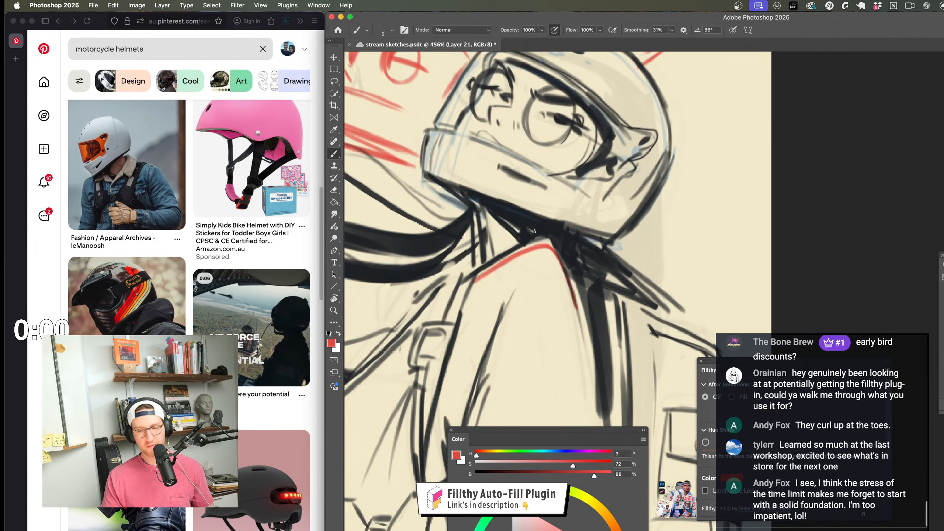
{"action": "key", "text": "super+z"}
{"action": "left_click_drag", "start_coordinate": [477, 274], "coordinate": [555, 244]}
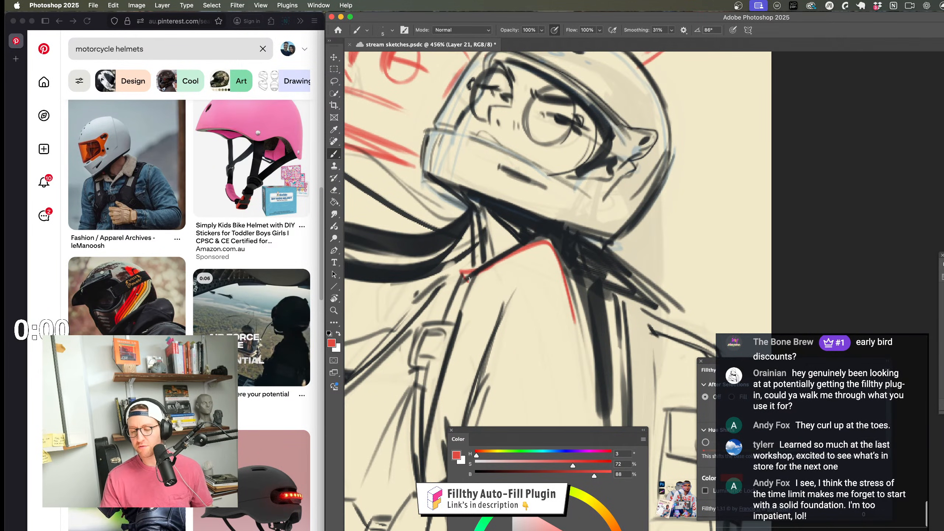
{"action": "left_click_drag", "start_coordinate": [617, 317], "coordinate": [525, 317]}
{"action": "mouse_move", "coordinate": [534, 250]}
{"action": "left_mouse_down"}
{"action": "mouse_move", "coordinate": [615, 329]}
{"action": "mouse_move", "coordinate": [628, 230]}
{"action": "mouse_move", "coordinate": [448, 219]}
{"action": "mouse_move", "coordinate": [655, 271]}
{"action": "mouse_move", "coordinate": [601, 342]}
{"action": "mouse_move", "coordinate": [520, 342]}
{"action": "left_mouse_up"}
{"action": "key", "text": "super+z"}
{"action": "mouse_move", "coordinate": [446, 149]}
{"action": "left_mouse_down"}
{"action": "mouse_move", "coordinate": [593, 130]}
{"action": "mouse_move", "coordinate": [676, 257]}
{"action": "mouse_move", "coordinate": [595, 355]}
{"action": "mouse_move", "coordinate": [581, 289]}
{"action": "left_mouse_up"}
{"action": "key", "text": "z"}
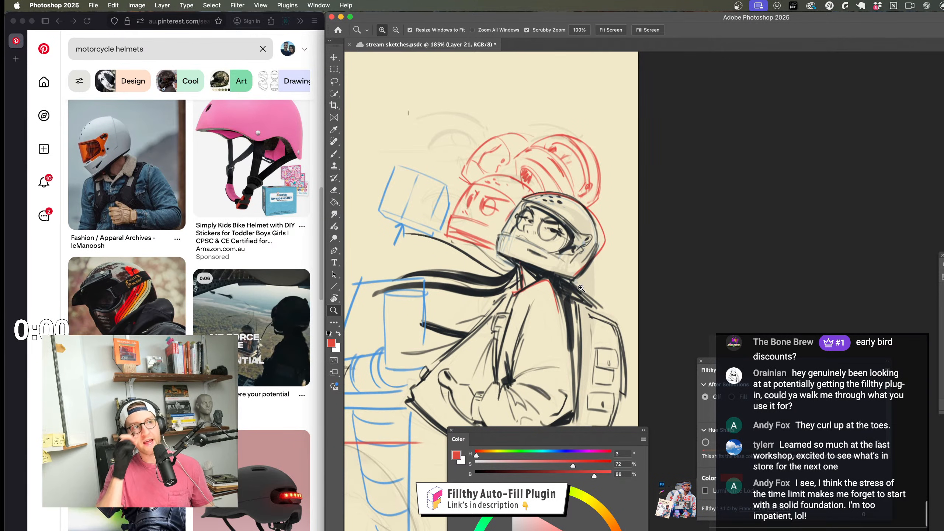
{"action": "left_click_drag", "start_coordinate": [595, 255], "coordinate": [632, 255]}
{"action": "key", "text": "b"}
{"action": "mouse_move", "coordinate": [543, 331]}
{"action": "left_mouse_down"}
{"action": "mouse_move", "coordinate": [627, 219]}
{"action": "mouse_move", "coordinate": [572, 129]}
{"action": "mouse_move", "coordinate": [419, 93]}
{"action": "left_mouse_up"}
{"action": "key", "text": "ctrl+z"}
{"action": "mouse_move", "coordinate": [543, 328]}
{"action": "left_mouse_down"}
{"action": "mouse_move", "coordinate": [611, 249]}
{"action": "mouse_move", "coordinate": [629, 184]}
{"action": "mouse_move", "coordinate": [612, 151]}
{"action": "mouse_move", "coordinate": [513, 90]}
{"action": "left_mouse_up"}
Step: Mirror the canvas horizontally and check the helmeted figure's pose and shoulder from the flipped view
{"action": "key", "text": "z"}
{"action": "left_click_drag", "start_coordinate": [640, 350], "coordinate": [613, 350]}
{"action": "left_click_drag", "start_coordinate": [547, 355], "coordinate": [167, 201]}
{"action": "left_click_drag", "start_coordinate": [602, 247], "coordinate": [569, 247]}
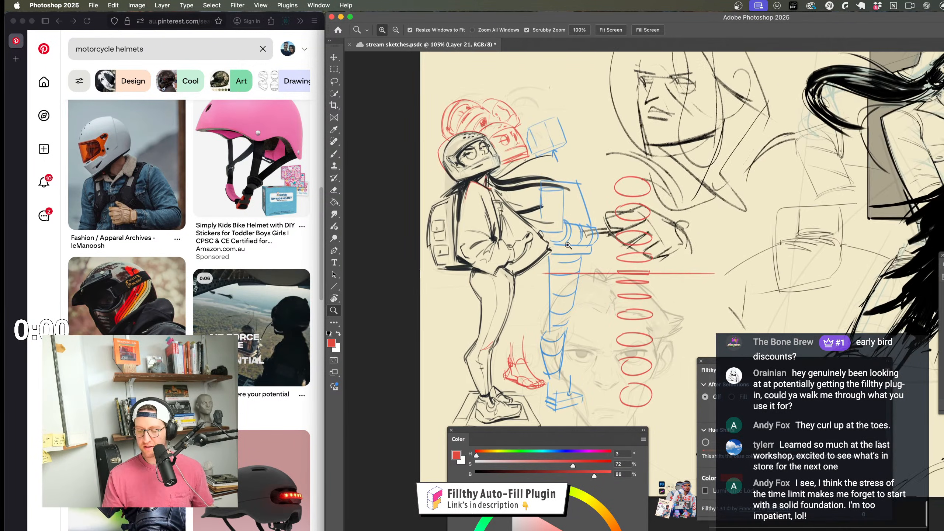
{"action": "mouse_move", "coordinate": [494, 175]}
{"action": "left_mouse_down"}
{"action": "mouse_move", "coordinate": [547, 191]}
{"action": "mouse_move", "coordinate": [548, 204]}
{"action": "mouse_move", "coordinate": [541, 175]}
{"action": "mouse_move", "coordinate": [561, 213]}
{"action": "left_mouse_up"}
{"action": "key", "text": "b"}
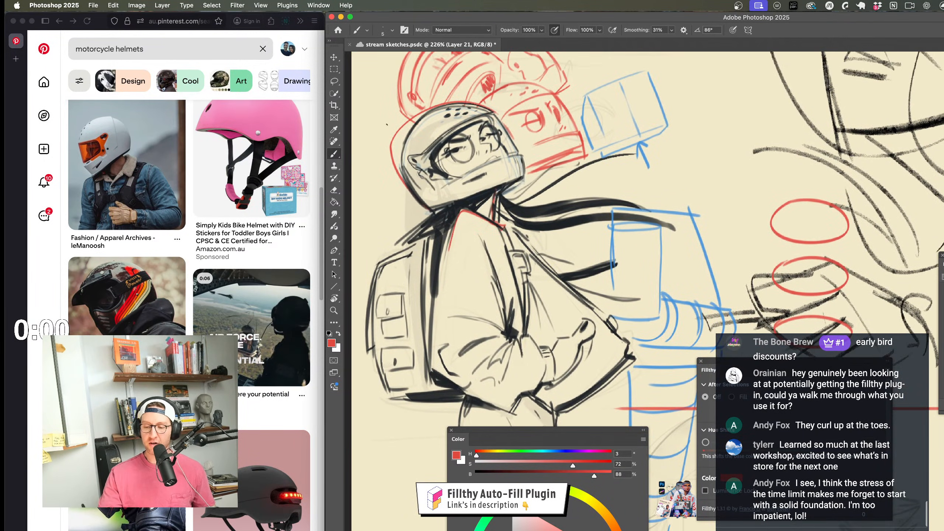
{"action": "mouse_move", "coordinate": [388, 124]}
{"action": "left_mouse_down"}
{"action": "mouse_move", "coordinate": [649, 338]}
{"action": "mouse_move", "coordinate": [535, 412]}
{"action": "mouse_move", "coordinate": [640, 387]}
{"action": "mouse_move", "coordinate": [520, 156]}
{"action": "mouse_move", "coordinate": [402, 216]}
{"action": "left_mouse_up"}
{"action": "left_click_drag", "start_coordinate": [427, 271], "coordinate": [588, 404]}
{"action": "key", "text": "z"}
{"action": "mouse_move", "coordinate": [688, 317]}
{"action": "left_mouse_down"}
{"action": "mouse_move", "coordinate": [632, 316]}
{"action": "mouse_move", "coordinate": [669, 316]}
{"action": "left_mouse_up"}
{"action": "key", "text": "super+z"}
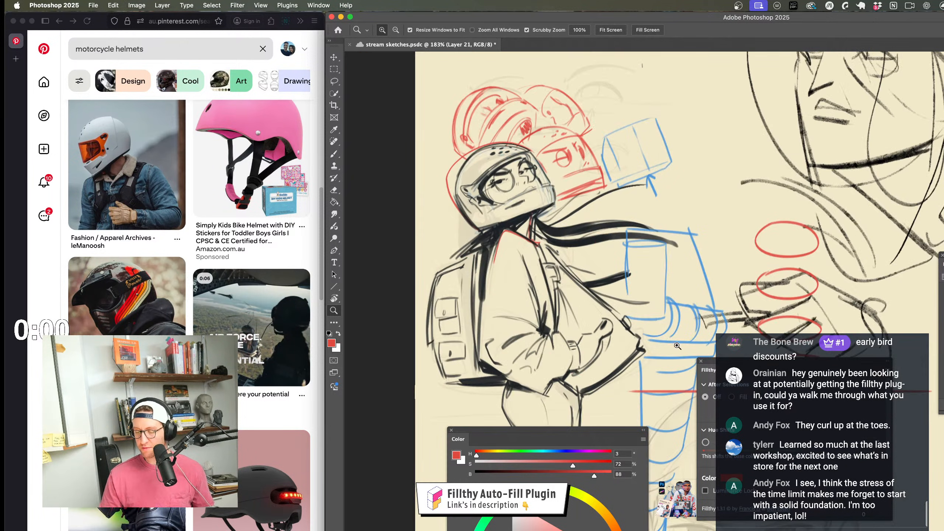
Step: Try red lines extending the jacket's hem and front edge until they cross in front of the figure
{"action": "key", "text": "b"}
{"action": "left_click_drag", "start_coordinate": [578, 401], "coordinate": [671, 334]}
{"action": "left_click_drag", "start_coordinate": [611, 294], "coordinate": [692, 370]}
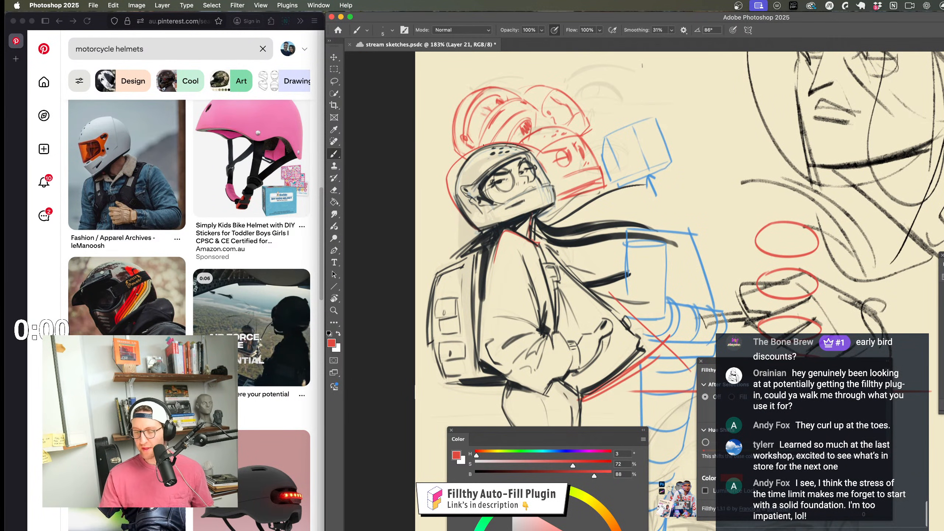
{"action": "left_click_drag", "start_coordinate": [511, 143], "coordinate": [425, 181]}
{"action": "left_click_drag", "start_coordinate": [434, 161], "coordinate": [461, 217]}
{"action": "key", "text": "z"}
{"action": "mouse_move", "coordinate": [628, 345]}
{"action": "left_mouse_down"}
{"action": "mouse_move", "coordinate": [591, 340]}
{"action": "mouse_move", "coordinate": [628, 337]}
{"action": "mouse_move", "coordinate": [663, 353]}
{"action": "left_mouse_up"}
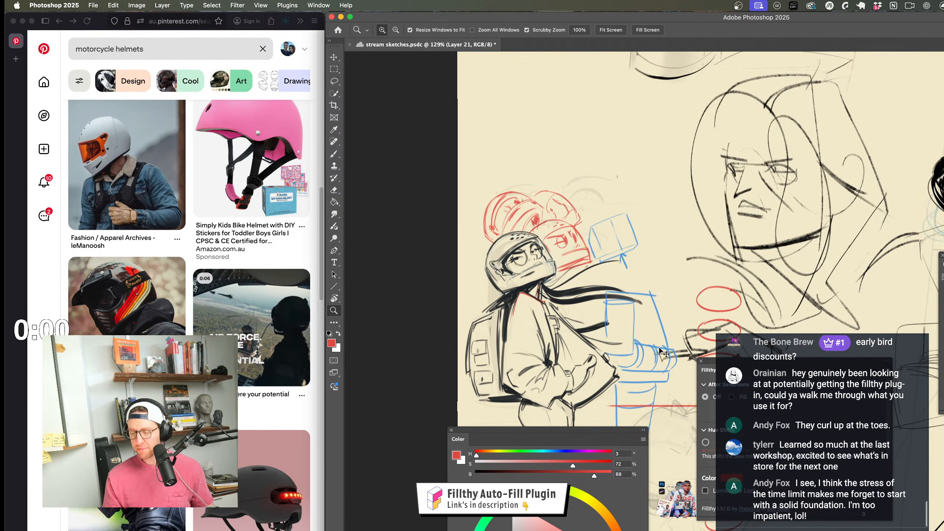
Step: Add curved red cross-contour lines over the near sleeve, from the upper arm down toward the elbow
{"action": "left_click_drag", "start_coordinate": [547, 290], "coordinate": [591, 290]}
{"action": "left_click_drag", "start_coordinate": [515, 246], "coordinate": [517, 201]}
{"action": "left_click_drag", "start_coordinate": [516, 283], "coordinate": [569, 291]}
{"action": "left_click_drag", "start_coordinate": [506, 311], "coordinate": [485, 245]}
{"action": "key", "text": "b"}
{"action": "mouse_move", "coordinate": [446, 255]}
{"action": "left_mouse_down"}
{"action": "mouse_move", "coordinate": [517, 225]}
{"action": "mouse_move", "coordinate": [535, 253]}
{"action": "left_mouse_up"}
{"action": "left_click_drag", "start_coordinate": [436, 318], "coordinate": [516, 313]}
{"action": "left_click_drag", "start_coordinate": [429, 357], "coordinate": [502, 362]}
{"action": "key", "text": "z"}
{"action": "left_click_drag", "start_coordinate": [508, 305], "coordinate": [461, 322]}
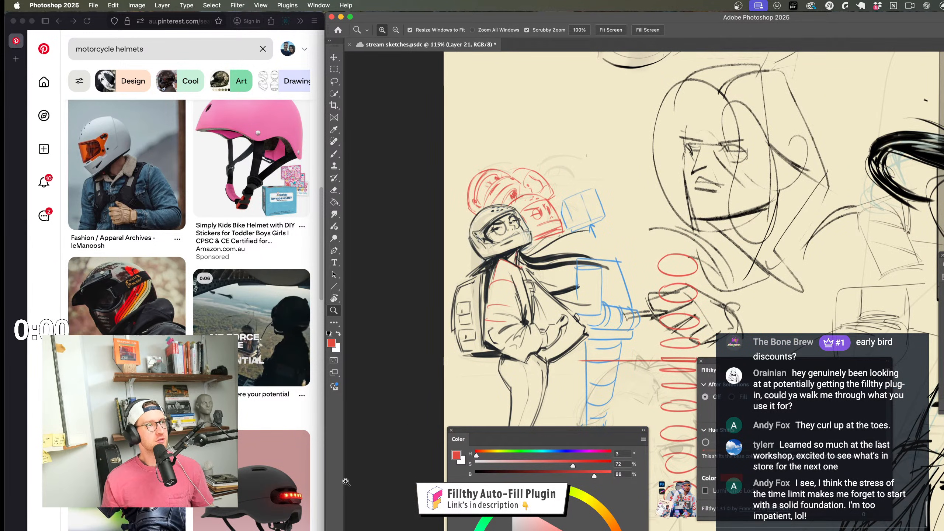
Step: Sample the dark grey line colour and try a short extra strand between the figure's flowing scarf tails
{"action": "left_click_drag", "start_coordinate": [523, 347], "coordinate": [545, 327]}
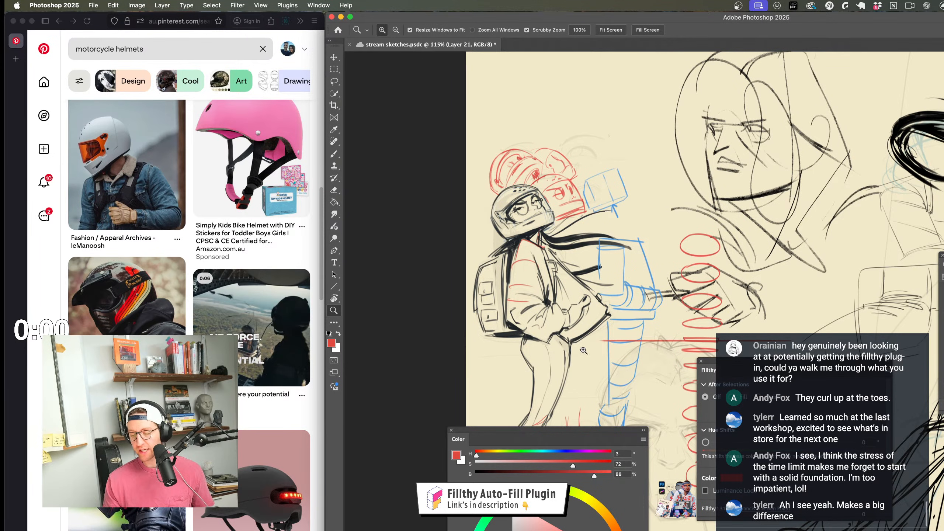
{"action": "mouse_move", "coordinate": [583, 351]}
{"action": "left_mouse_down"}
{"action": "mouse_move", "coordinate": [531, 292]}
{"action": "mouse_move", "coordinate": [563, 278]}
{"action": "mouse_move", "coordinate": [570, 261]}
{"action": "mouse_move", "coordinate": [577, 317]}
{"action": "left_mouse_up"}
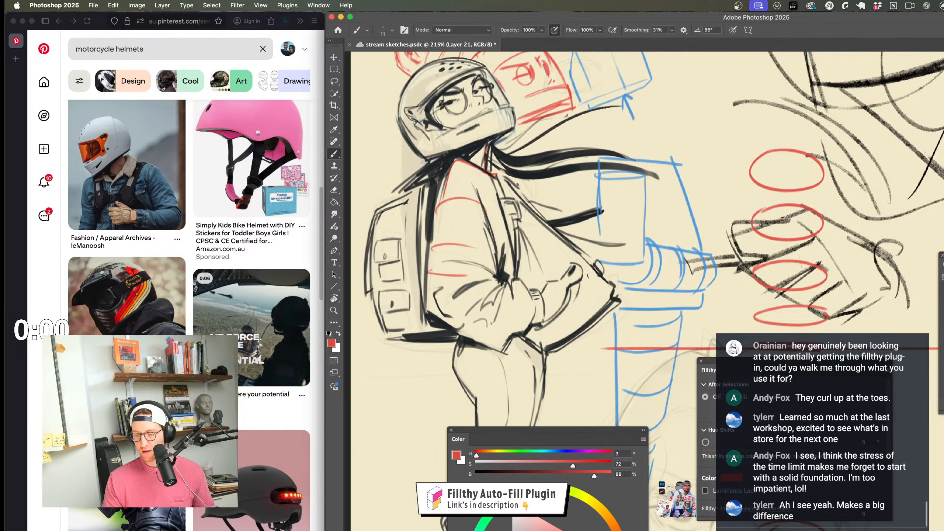
{"action": "left_click", "coordinate": [527, 152], "text": "alt"}
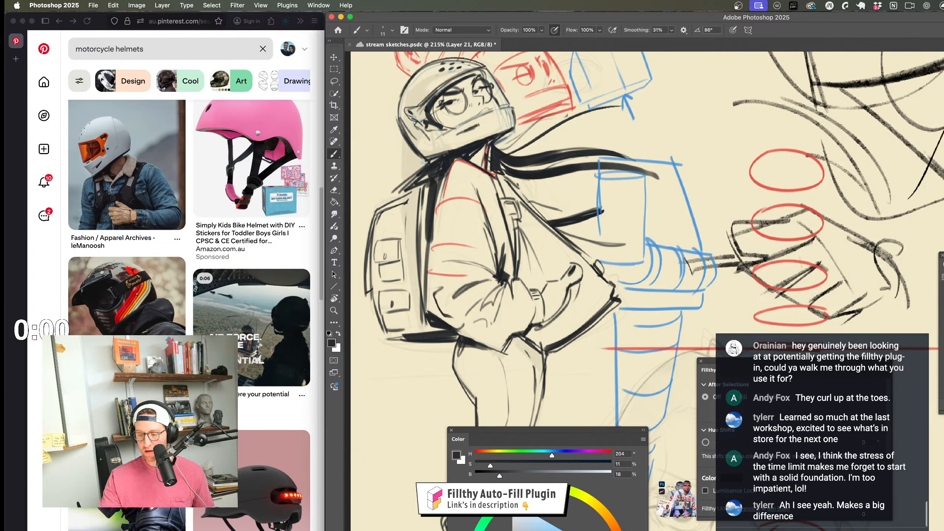
{"action": "mouse_move", "coordinate": [578, 244]}
{"action": "left_mouse_down"}
{"action": "mouse_move", "coordinate": [531, 240]}
{"action": "mouse_move", "coordinate": [564, 239]}
{"action": "left_mouse_up"}
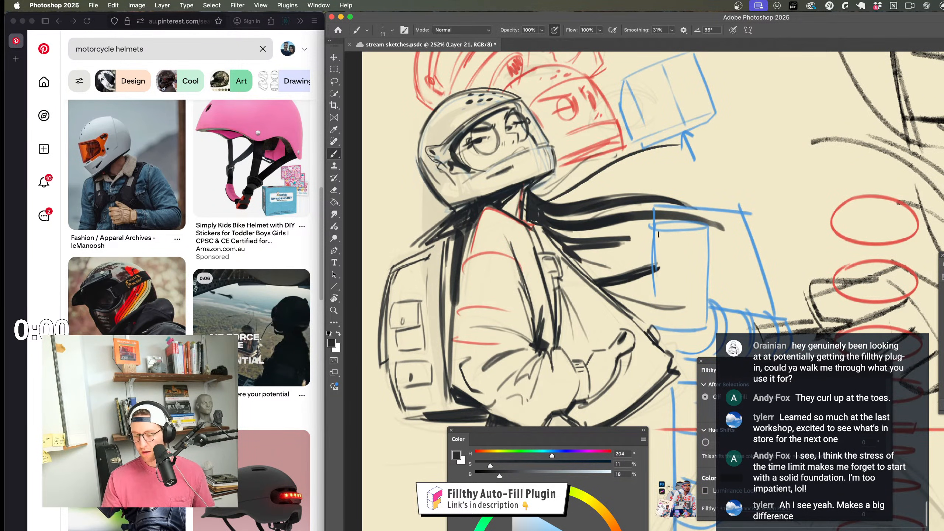
Step: Look over the legs, shoes and pedestal, and flip the canvas horizontally back to its other orientation
{"action": "key", "text": "z"}
{"action": "mouse_move", "coordinate": [602, 300]}
{"action": "left_mouse_down"}
{"action": "mouse_move", "coordinate": [565, 323]}
{"action": "mouse_move", "coordinate": [531, 280]}
{"action": "mouse_move", "coordinate": [569, 281]}
{"action": "left_mouse_up"}
{"action": "key", "text": "b"}
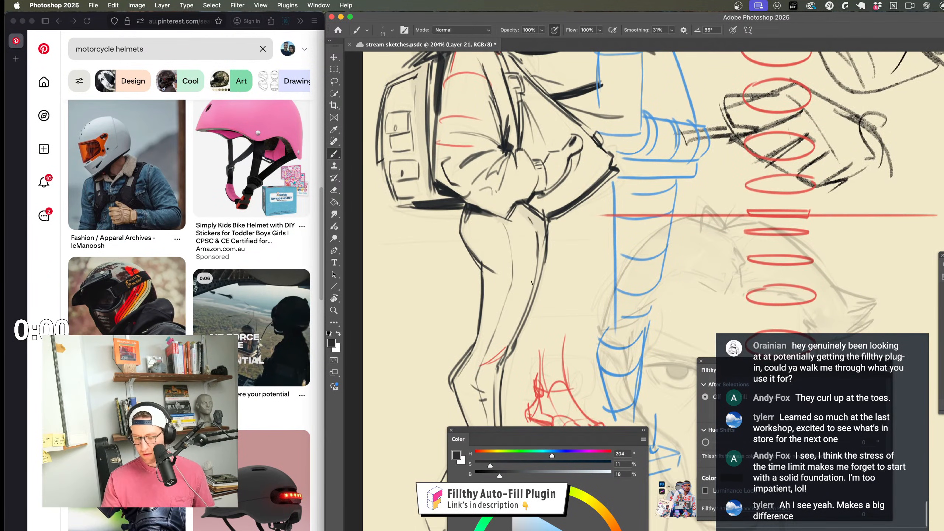
{"action": "key", "text": "z"}
{"action": "mouse_move", "coordinate": [565, 288]}
{"action": "left_mouse_down"}
{"action": "mouse_move", "coordinate": [534, 311]}
{"action": "mouse_move", "coordinate": [567, 299]}
{"action": "left_mouse_up"}
{"action": "key", "text": "b"}
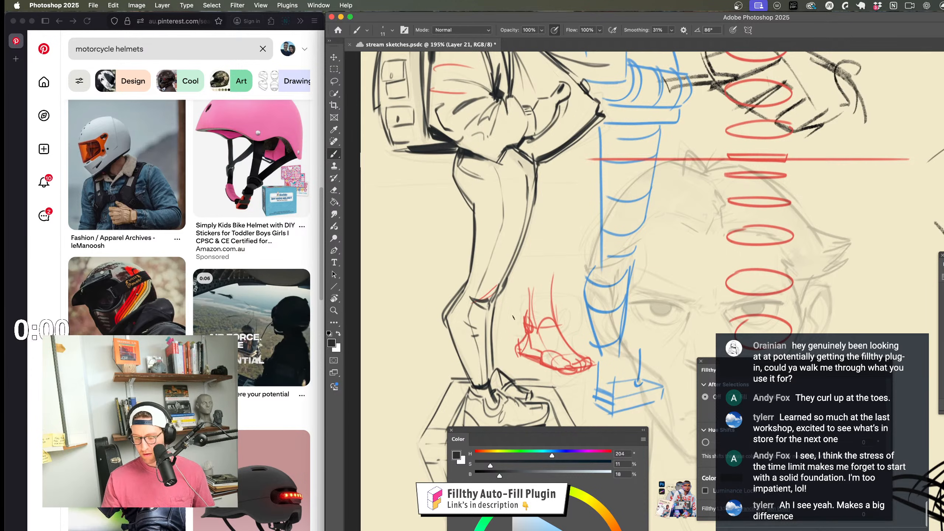
{"action": "left_click_drag", "start_coordinate": [513, 317], "coordinate": [494, 226]}
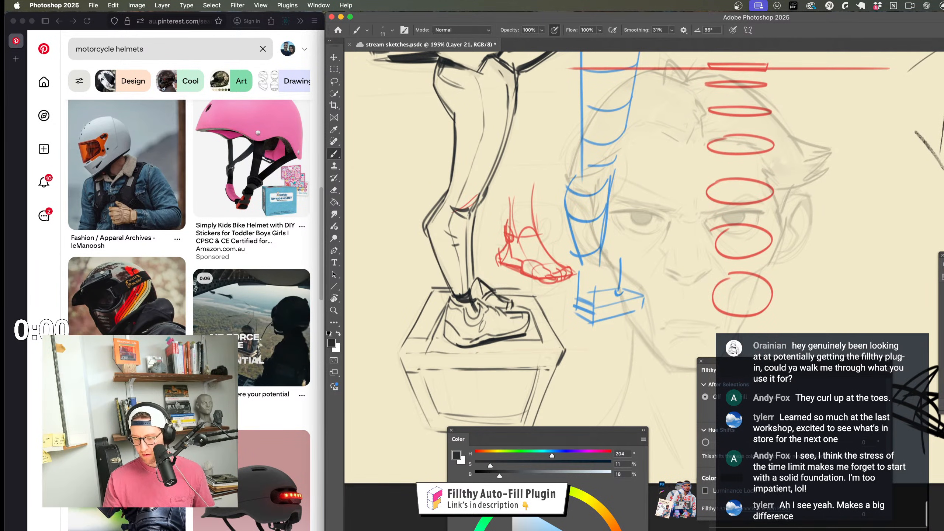
{"action": "key", "text": "z"}
{"action": "left_click_drag", "start_coordinate": [491, 352], "coordinate": [459, 357]}
{"action": "key", "text": "super+shift+h"}
{"action": "left_click_drag", "start_coordinate": [818, 268], "coordinate": [473, 319]}
{"action": "left_click_drag", "start_coordinate": [539, 231], "coordinate": [588, 161]}
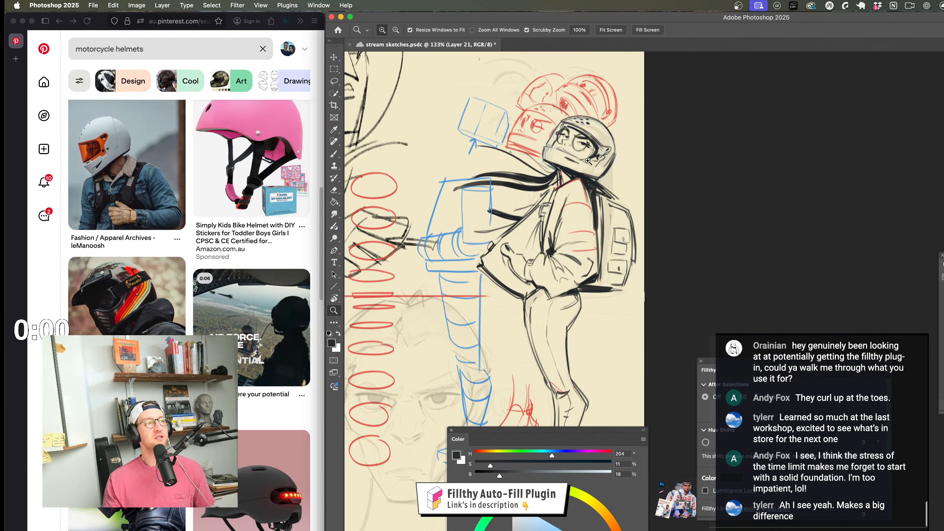
Step: Add a second small rounded form on the jacket's front edge beside the existing one, cleaning up the stray stroke
{"action": "mouse_move", "coordinate": [540, 232]}
{"action": "left_mouse_down"}
{"action": "mouse_move", "coordinate": [576, 227]}
{"action": "mouse_move", "coordinate": [477, 287]}
{"action": "mouse_move", "coordinate": [532, 284]}
{"action": "left_mouse_up"}
{"action": "key", "text": "b"}
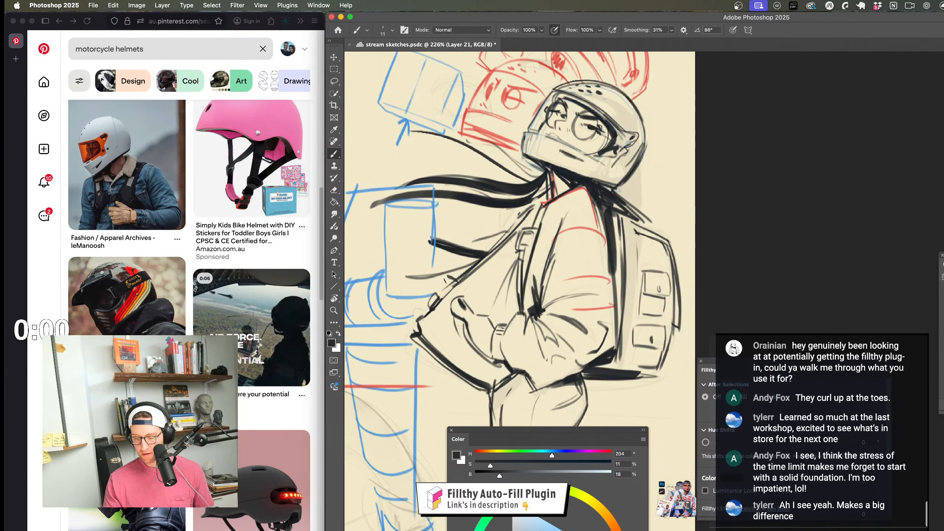
{"action": "key", "text": "ctrl+z"}
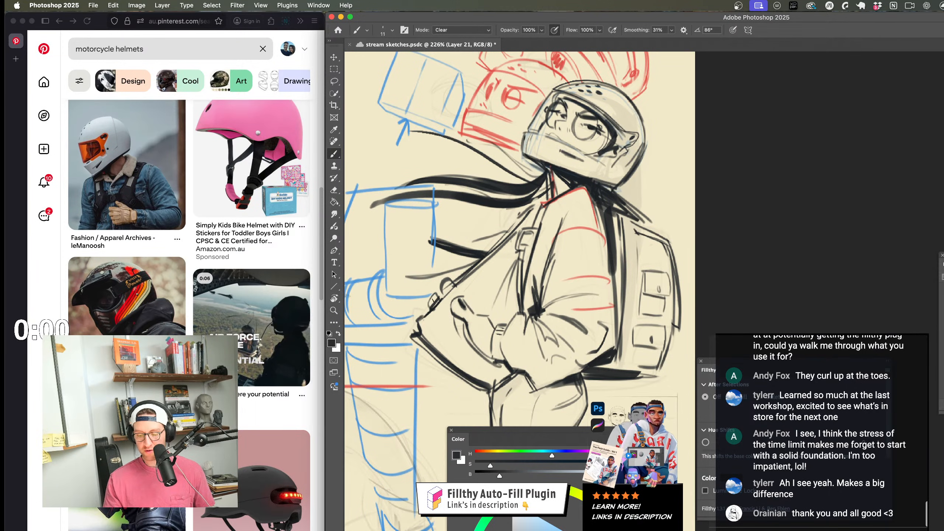
{"action": "left_click_drag", "start_coordinate": [558, 316], "coordinate": [498, 316]}
{"action": "mouse_move", "coordinate": [595, 346]}
{"action": "left_mouse_down"}
{"action": "mouse_move", "coordinate": [561, 298]}
{"action": "mouse_move", "coordinate": [546, 294]}
{"action": "left_mouse_up"}
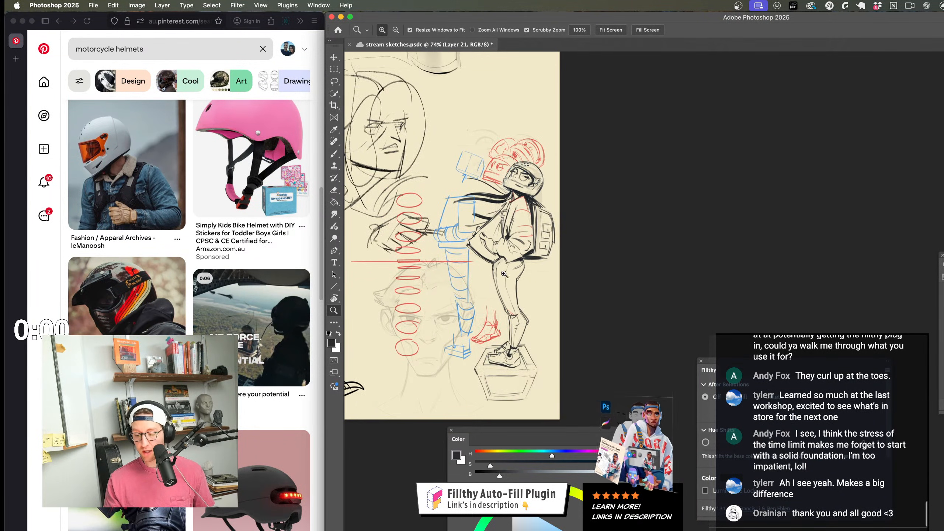
Step: Examine the figure's jacket, hips and legs up close and compare them with the overall pose
{"action": "mouse_move", "coordinate": [479, 255]}
{"action": "left_mouse_down"}
{"action": "mouse_move", "coordinate": [539, 254]}
{"action": "mouse_move", "coordinate": [520, 260]}
{"action": "mouse_move", "coordinate": [500, 248]}
{"action": "left_mouse_up"}
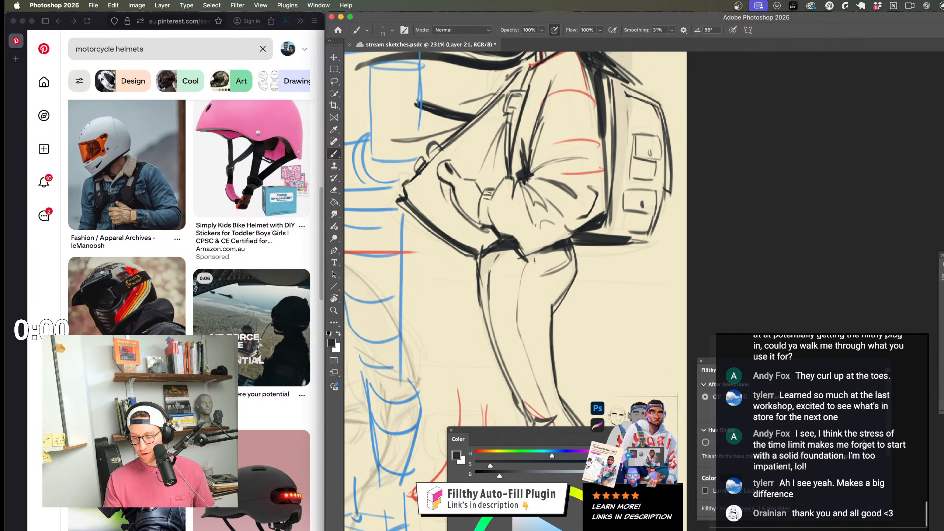
{"action": "key", "text": "z"}
{"action": "left_click_drag", "start_coordinate": [624, 294], "coordinate": [565, 293]}
{"action": "mouse_move", "coordinate": [508, 236]}
{"action": "left_mouse_down"}
{"action": "mouse_move", "coordinate": [535, 237]}
{"action": "mouse_move", "coordinate": [499, 232]}
{"action": "left_mouse_up"}
{"action": "key", "text": "b"}
{"action": "key", "text": "z"}
{"action": "mouse_move", "coordinate": [564, 269]}
{"action": "left_mouse_down"}
{"action": "mouse_move", "coordinate": [521, 286]}
{"action": "mouse_move", "coordinate": [544, 301]}
{"action": "mouse_move", "coordinate": [539, 252]}
{"action": "mouse_move", "coordinate": [532, 282]}
{"action": "mouse_move", "coordinate": [542, 339]}
{"action": "left_mouse_up"}
{"action": "key", "text": "b"}
{"action": "key", "text": "z"}
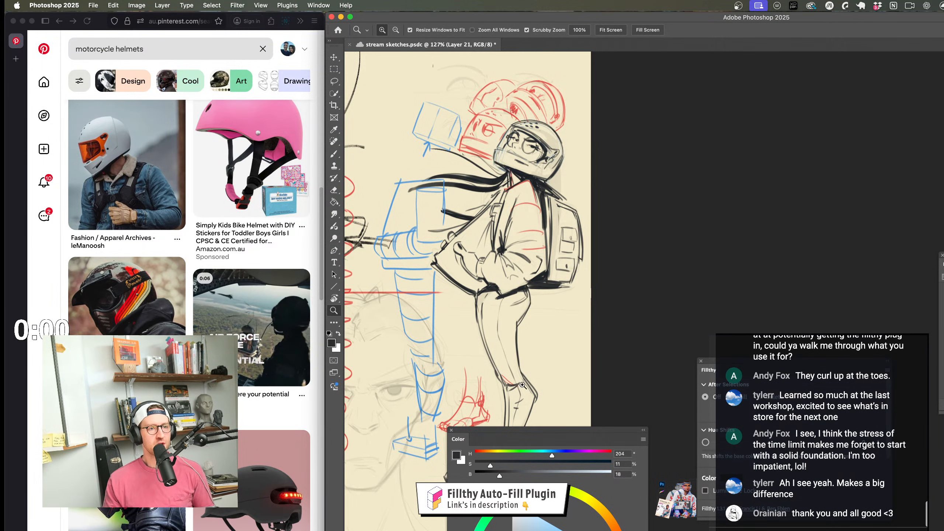
{"action": "mouse_move", "coordinate": [522, 385]}
{"action": "left_mouse_down"}
{"action": "mouse_move", "coordinate": [549, 384]}
{"action": "mouse_move", "coordinate": [472, 380]}
{"action": "left_mouse_up"}
{"action": "mouse_move", "coordinate": [529, 303]}
{"action": "left_mouse_down"}
{"action": "mouse_move", "coordinate": [478, 272]}
{"action": "mouse_move", "coordinate": [513, 282]}
{"action": "left_mouse_up"}
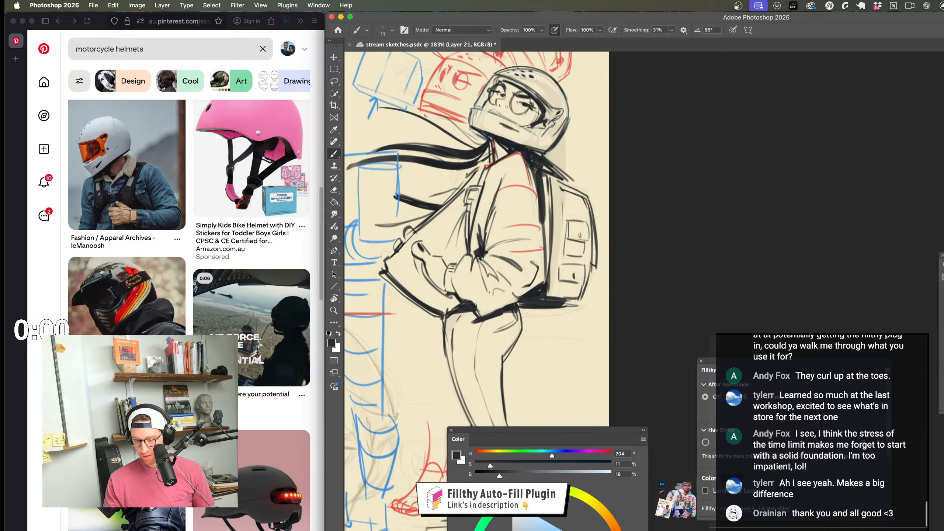
Step: Try a dark curved line wrapping around the figure's thighs
{"action": "left_click_drag", "start_coordinate": [551, 405], "coordinate": [513, 404]}
{"action": "mouse_move", "coordinate": [547, 472]}
{"action": "left_mouse_down"}
{"action": "mouse_move", "coordinate": [519, 403]}
{"action": "mouse_move", "coordinate": [517, 324]}
{"action": "left_mouse_up"}
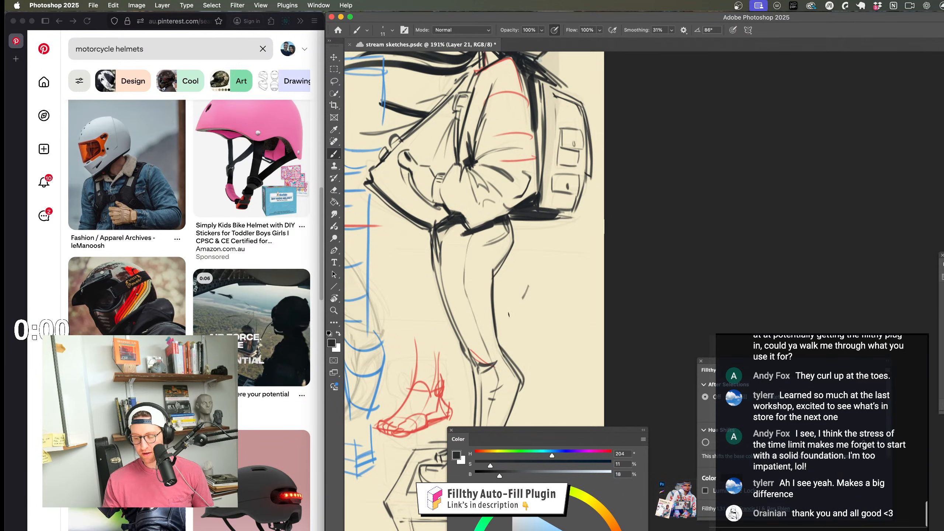
{"action": "key", "text": "z"}
{"action": "scroll", "coordinate": [528, 318], "scroll_direction": "down", "scroll_amount": 5}
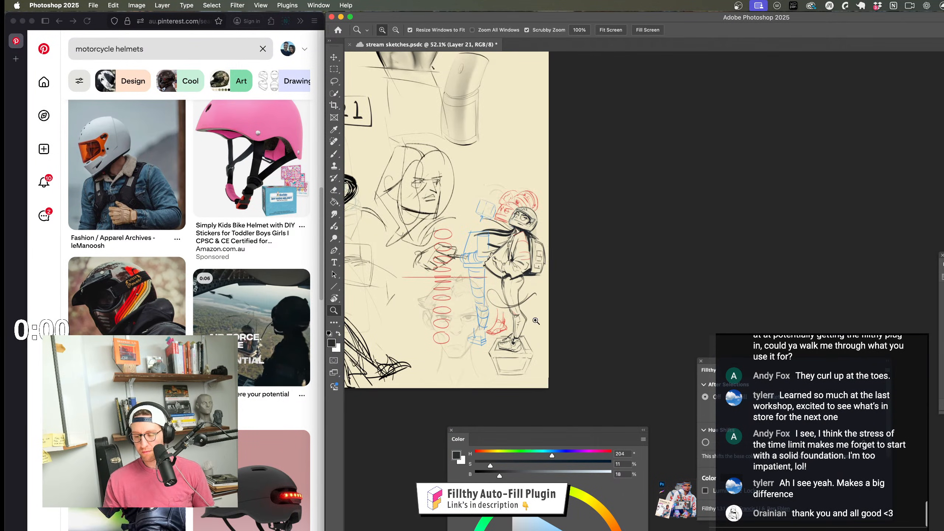
{"action": "scroll", "coordinate": [535, 320], "scroll_direction": "up", "scroll_amount": 6}
{"action": "key", "text": "b"}
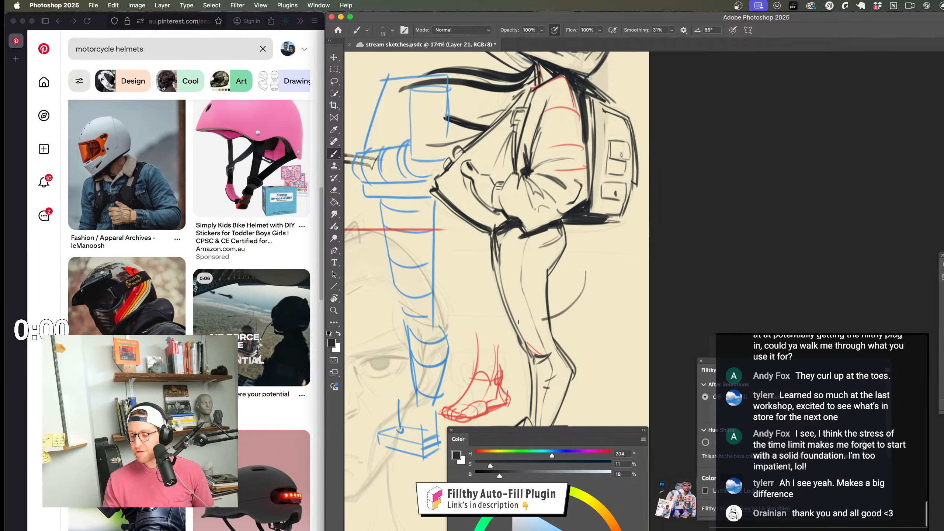
{"action": "left_click_drag", "start_coordinate": [542, 319], "coordinate": [439, 279]}
{"action": "key", "text": "z"}
{"action": "key", "text": "ctrl+z"}
Step: Darken the near shoe's sole and add short lace strokes to the far shoe on the pedestal
{"action": "scroll", "coordinate": [557, 304], "scroll_direction": "down", "scroll_amount": 4}
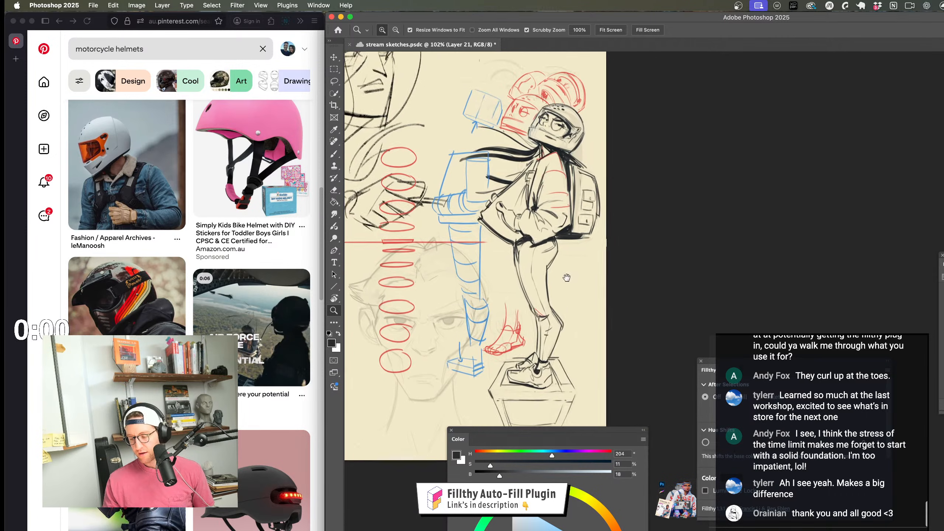
{"action": "scroll", "coordinate": [573, 284], "scroll_direction": "up", "scroll_amount": 4}
{"action": "left_click_drag", "start_coordinate": [573, 284], "coordinate": [574, 229]}
{"action": "scroll", "coordinate": [538, 266], "scroll_direction": "up", "scroll_amount": 2}
{"action": "key", "text": "b"}
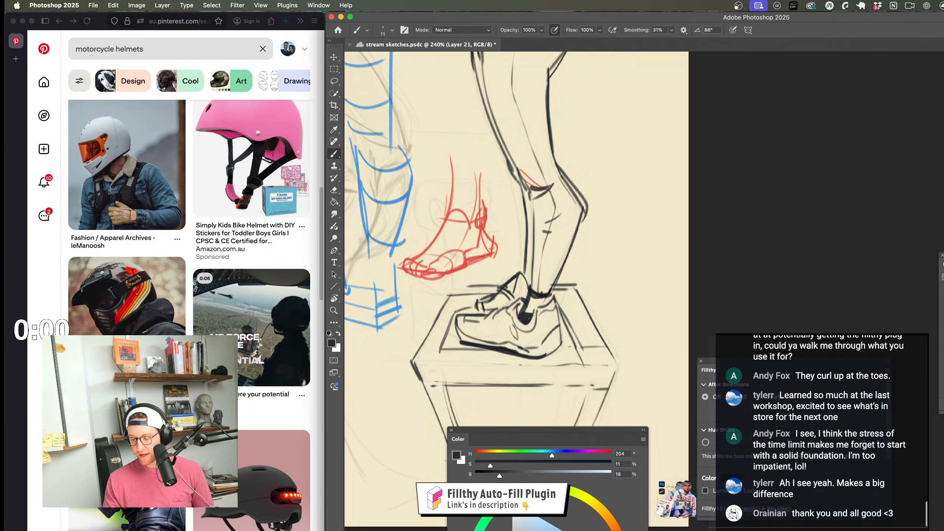
{"action": "key", "text": "z"}
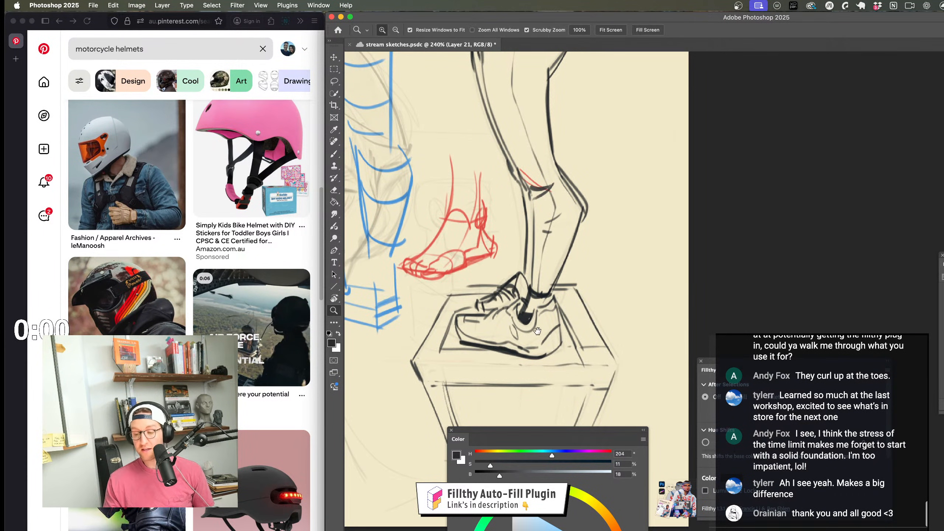
{"action": "scroll", "coordinate": [528, 320], "scroll_direction": "down", "scroll_amount": 2}
{"action": "mouse_move", "coordinate": [524, 324]}
{"action": "left_mouse_down"}
{"action": "mouse_move", "coordinate": [595, 349]}
{"action": "mouse_move", "coordinate": [538, 348]}
{"action": "left_mouse_up"}
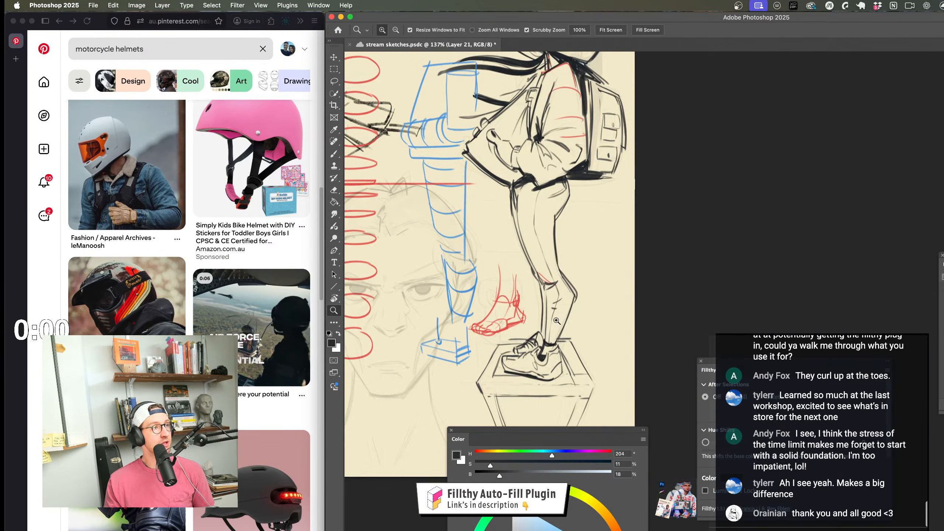
Step: Try a dark arc sweeping across the legs just above the knees
{"action": "scroll", "coordinate": [589, 267], "scroll_direction": "up", "scroll_amount": 2}
{"action": "key", "text": "b"}
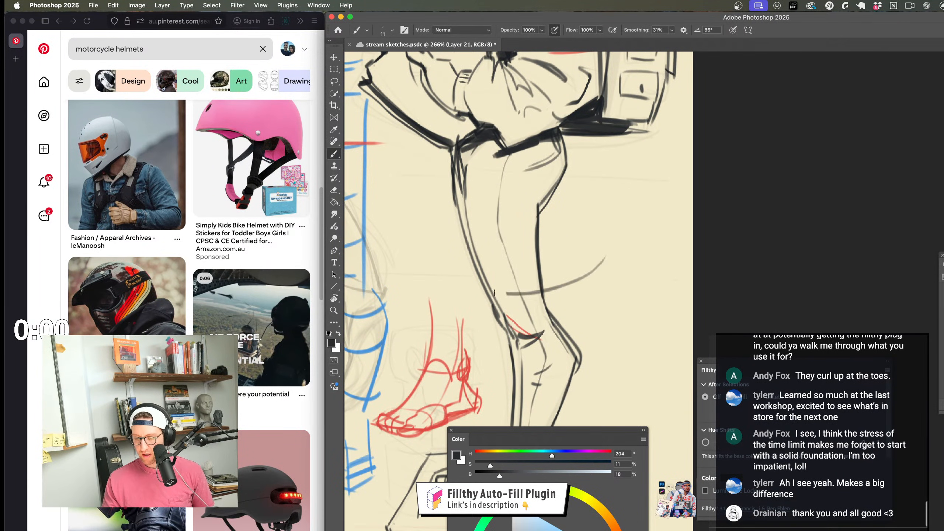
{"action": "key", "text": "z"}
{"action": "scroll", "coordinate": [524, 264], "scroll_direction": "down", "scroll_amount": 3}
{"action": "scroll", "coordinate": [523, 261], "scroll_direction": "up", "scroll_amount": 2}
Step: Try dark spiral loops over the column of red ellipses, from the horizon line down to the lowest ellipse
{"action": "key", "text": "b"}
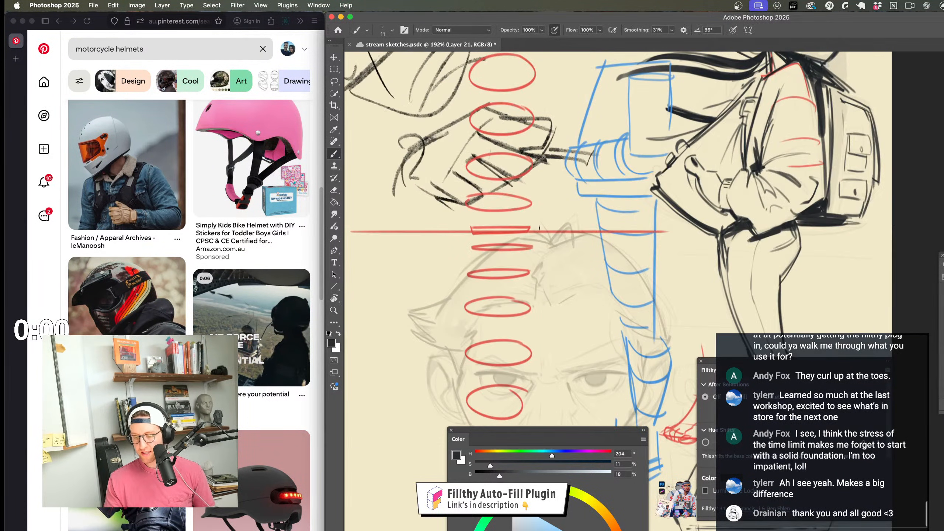
{"action": "left_click_drag", "start_coordinate": [469, 232], "coordinate": [541, 230]}
{"action": "mouse_move", "coordinate": [528, 288]}
{"action": "left_mouse_down"}
{"action": "mouse_move", "coordinate": [535, 310]}
{"action": "mouse_move", "coordinate": [481, 399]}
{"action": "left_mouse_up"}
{"action": "key", "text": "z"}
{"action": "scroll", "coordinate": [601, 276], "scroll_direction": "down", "scroll_amount": 2}
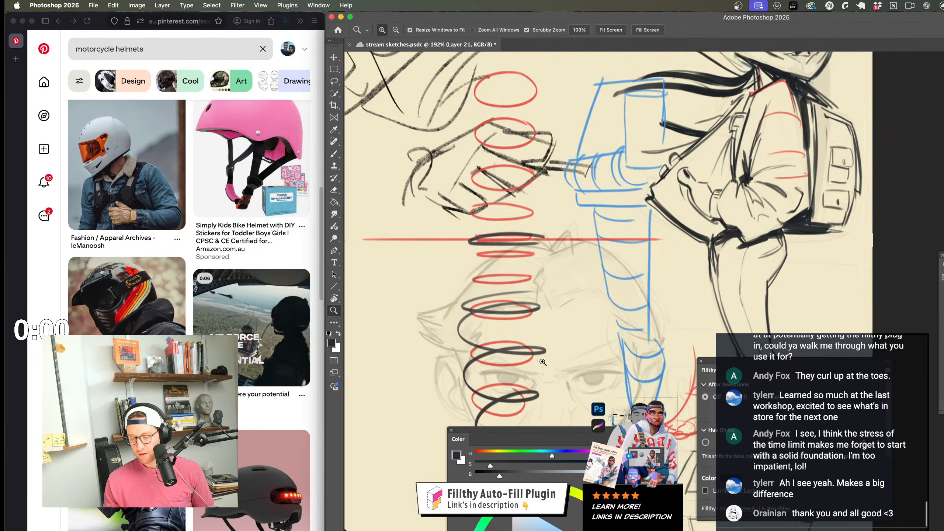
{"action": "key", "text": "super+z"}
{"action": "key", "text": "super+z"}
Step: Try a dark curve wrapping around the figure's legs just above the knees and looping out behind them
{"action": "scroll", "coordinate": [601, 276], "scroll_direction": "up", "scroll_amount": 3}
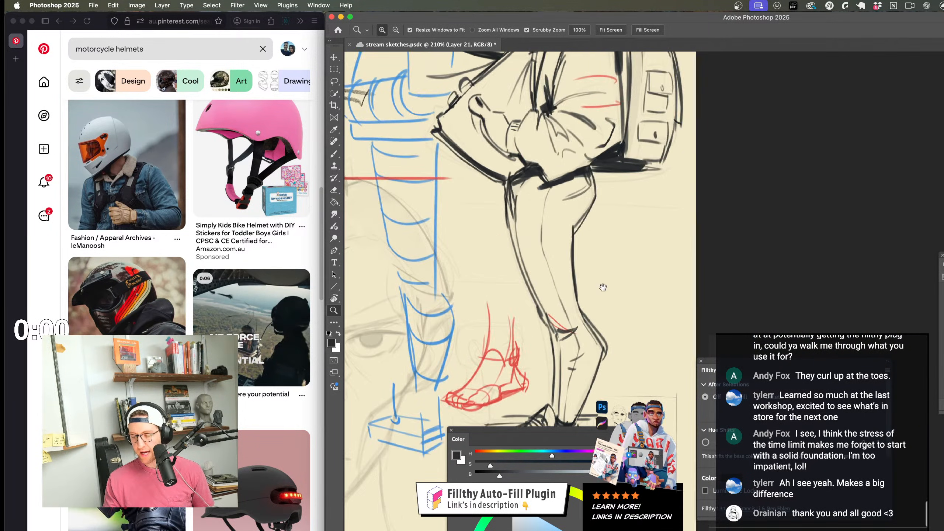
{"action": "key", "text": "b"}
{"action": "mouse_move", "coordinate": [617, 262]}
{"action": "left_mouse_down"}
{"action": "mouse_move", "coordinate": [610, 280]}
{"action": "mouse_move", "coordinate": [532, 305]}
{"action": "mouse_move", "coordinate": [470, 280]}
{"action": "left_mouse_up"}
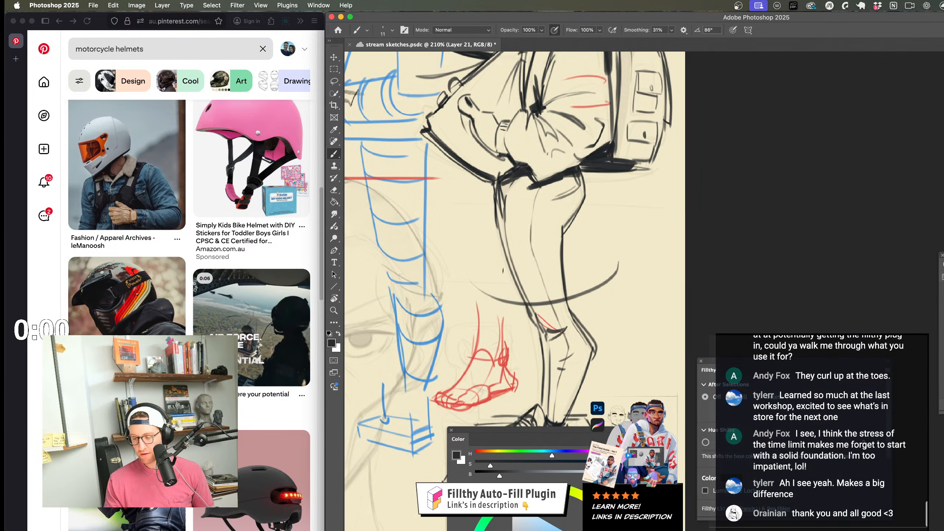
{"action": "left_click_drag", "start_coordinate": [586, 296], "coordinate": [472, 265]}
{"action": "key", "text": "super+z"}
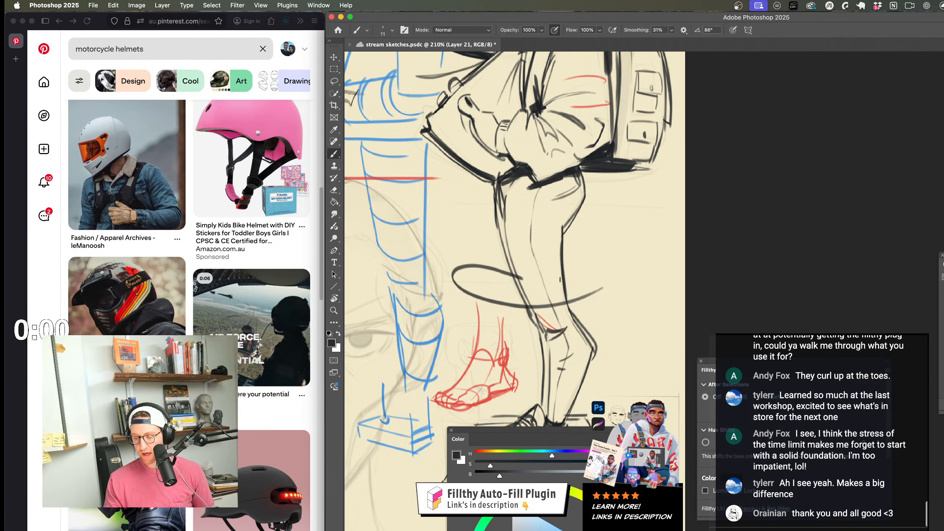
{"action": "mouse_move", "coordinate": [591, 285]}
{"action": "left_mouse_down"}
{"action": "mouse_move", "coordinate": [464, 298]}
{"action": "mouse_move", "coordinate": [483, 271]}
{"action": "mouse_move", "coordinate": [560, 287]}
{"action": "left_mouse_up"}
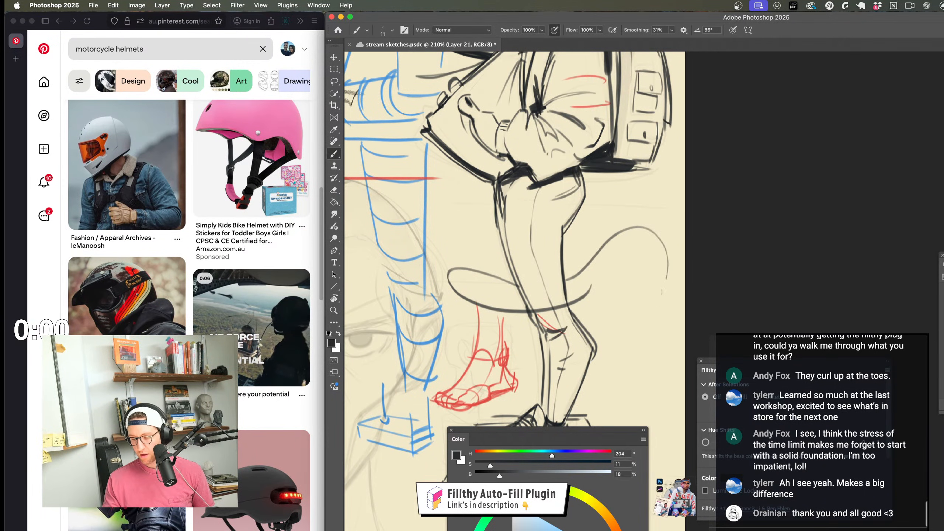
Step: Try a second dark line along the loop around the legs, giving it the width of a ribbon-like band
{"action": "key", "text": "z"}
{"action": "left_click_drag", "start_coordinate": [643, 303], "coordinate": [585, 318]}
{"action": "left_click_drag", "start_coordinate": [532, 290], "coordinate": [621, 319]}
{"action": "mouse_move", "coordinate": [613, 320]}
{"action": "left_mouse_down"}
{"action": "mouse_move", "coordinate": [619, 282]}
{"action": "mouse_move", "coordinate": [527, 311]}
{"action": "mouse_move", "coordinate": [455, 308]}
{"action": "mouse_move", "coordinate": [390, 275]}
{"action": "mouse_move", "coordinate": [367, 235]}
{"action": "mouse_move", "coordinate": [371, 196]}
{"action": "mouse_move", "coordinate": [546, 256]}
{"action": "left_mouse_up"}
{"action": "key", "text": "b"}
{"action": "key", "text": "super+z"}
{"action": "mouse_move", "coordinate": [646, 253]}
{"action": "left_mouse_down"}
{"action": "mouse_move", "coordinate": [505, 305]}
{"action": "mouse_move", "coordinate": [383, 253]}
{"action": "mouse_move", "coordinate": [422, 227]}
{"action": "mouse_move", "coordinate": [500, 257]}
{"action": "left_mouse_up"}
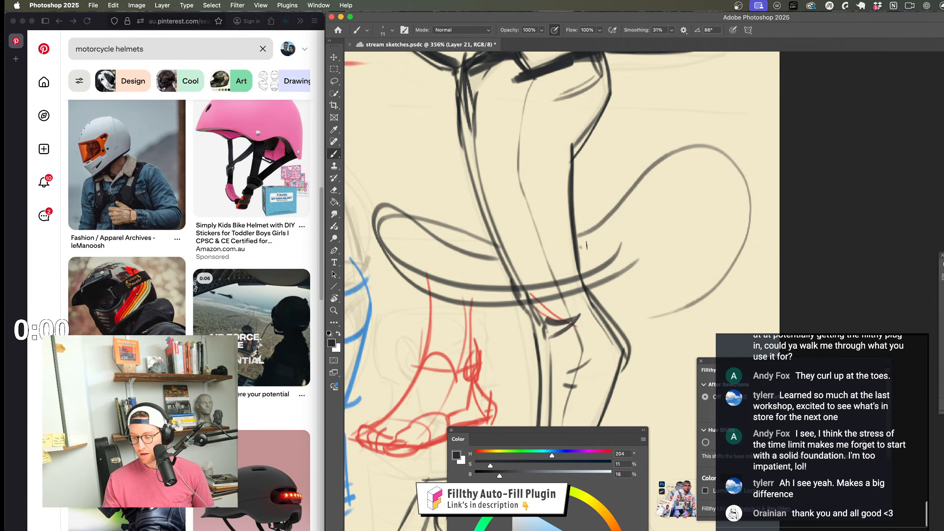
{"action": "mouse_move", "coordinate": [586, 246]}
{"action": "left_mouse_down"}
{"action": "mouse_move", "coordinate": [666, 174]}
{"action": "mouse_move", "coordinate": [745, 203]}
{"action": "mouse_move", "coordinate": [648, 318]}
{"action": "left_mouse_up"}
{"action": "key", "text": "z"}
{"action": "mouse_move", "coordinate": [648, 318]}
{"action": "left_mouse_down"}
{"action": "mouse_move", "coordinate": [616, 349]}
{"action": "mouse_move", "coordinate": [562, 328]}
{"action": "left_mouse_up"}
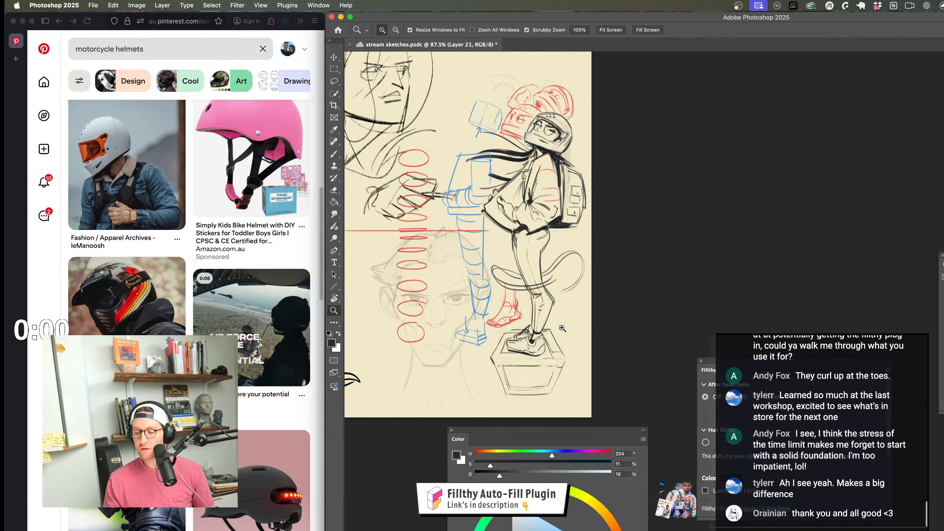
Step: Try extending the horizon line in dark across the figure's hips and adding a pointed end to the band behind the legs
{"action": "left_click_drag", "start_coordinate": [434, 235], "coordinate": [469, 236]}
{"action": "key", "text": "b"}
{"action": "mouse_move", "coordinate": [391, 224]}
{"action": "left_mouse_down"}
{"action": "mouse_move", "coordinate": [625, 224]}
{"action": "mouse_move", "coordinate": [588, 275]}
{"action": "left_mouse_up"}
{"action": "scroll", "coordinate": [598, 329], "scroll_direction": "down", "scroll_amount": 3}
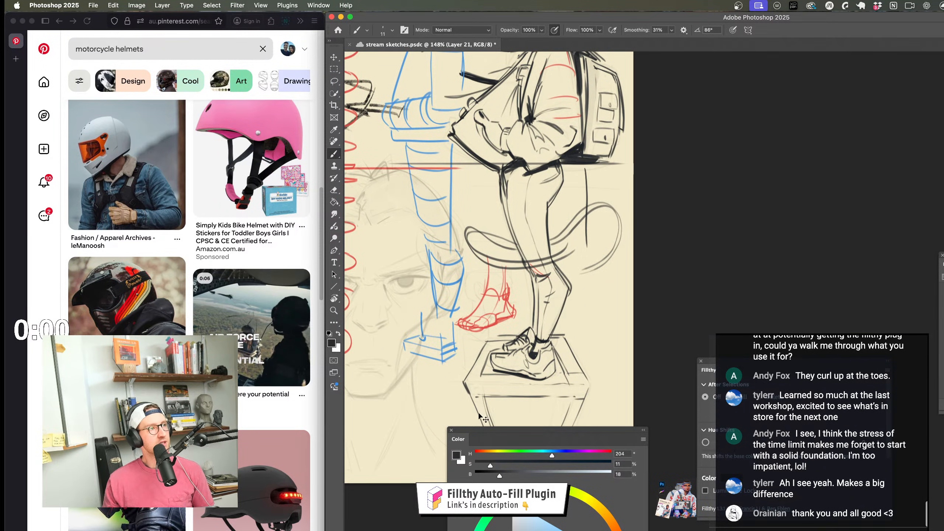
{"action": "key", "text": "cmd+z"}
{"action": "scroll", "coordinate": [579, 242], "scroll_direction": "up", "scroll_amount": 5}
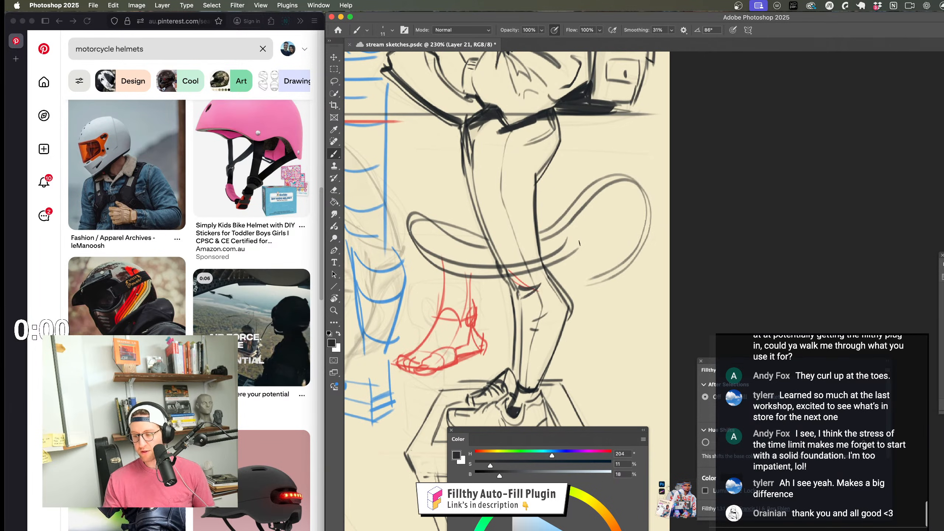
{"action": "left_click_drag", "start_coordinate": [546, 263], "coordinate": [451, 264]}
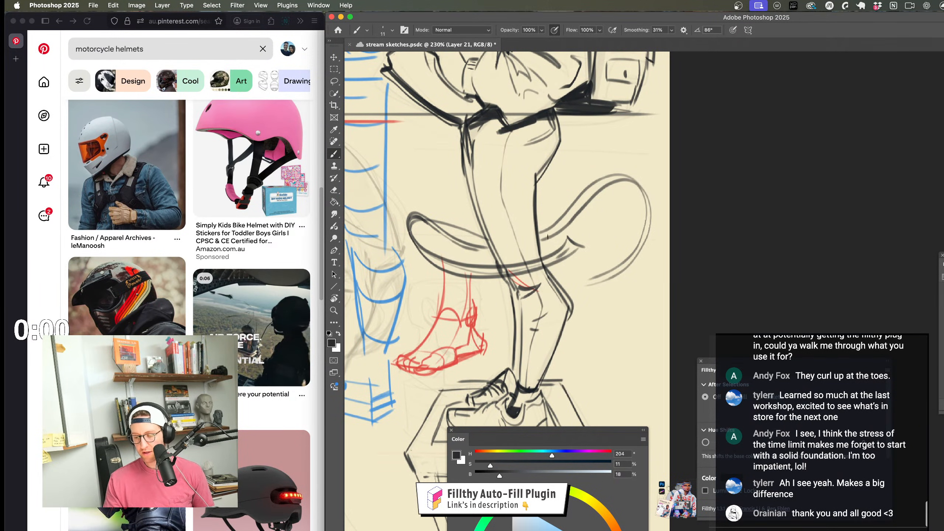
Step: Undo the dark horizon extension and all the band strokes looping around the legs
{"action": "key", "text": "z"}
{"action": "scroll", "coordinate": [601, 291], "scroll_direction": "down", "scroll_amount": 3}
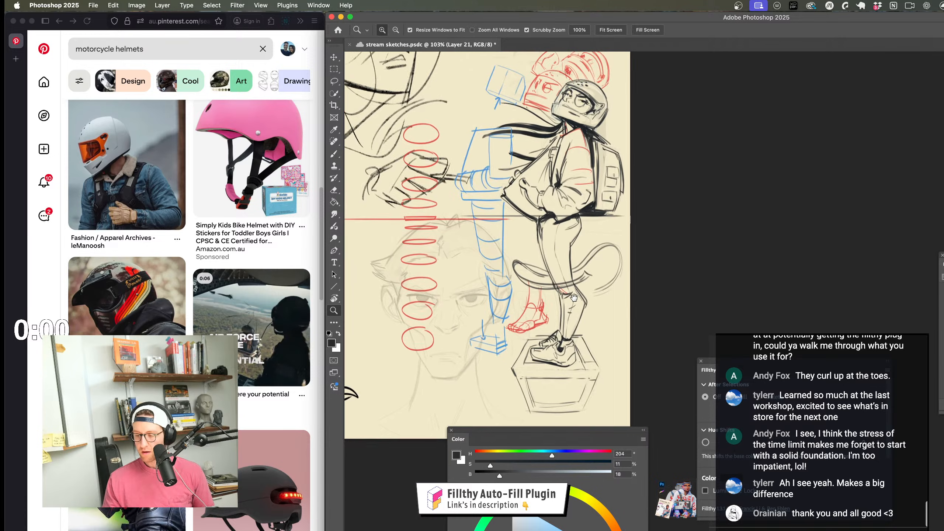
{"action": "scroll", "coordinate": [601, 292], "scroll_direction": "up", "scroll_amount": 2}
{"action": "key", "text": "cmd+z"}
{"action": "key", "text": "cmd+z"}
{"action": "key", "text": "super+z"}
{"action": "key", "text": "super+z"}
{"action": "key", "text": "super+z"}
{"action": "key", "text": "super+z"}
{"action": "key", "text": "super+z"}
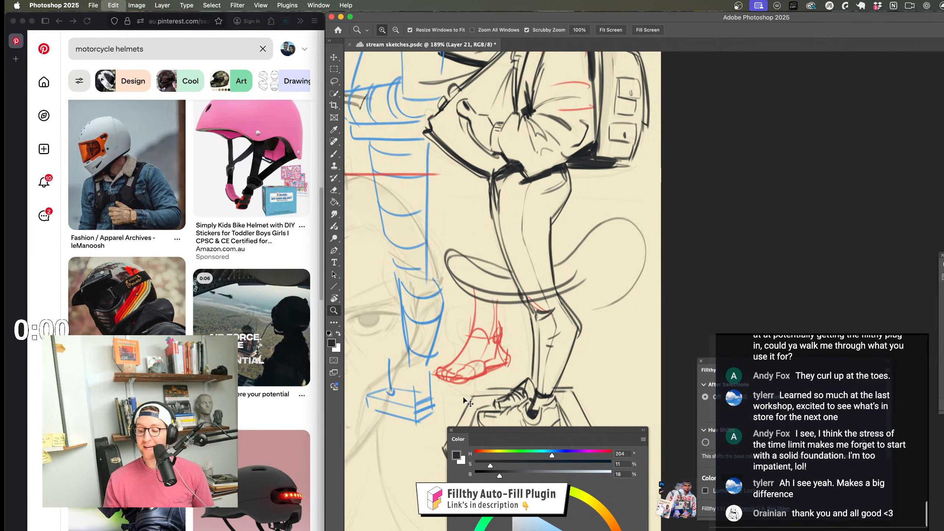
Step: Try short dark contour curves around the legs above the knees
{"action": "key", "text": "b"}
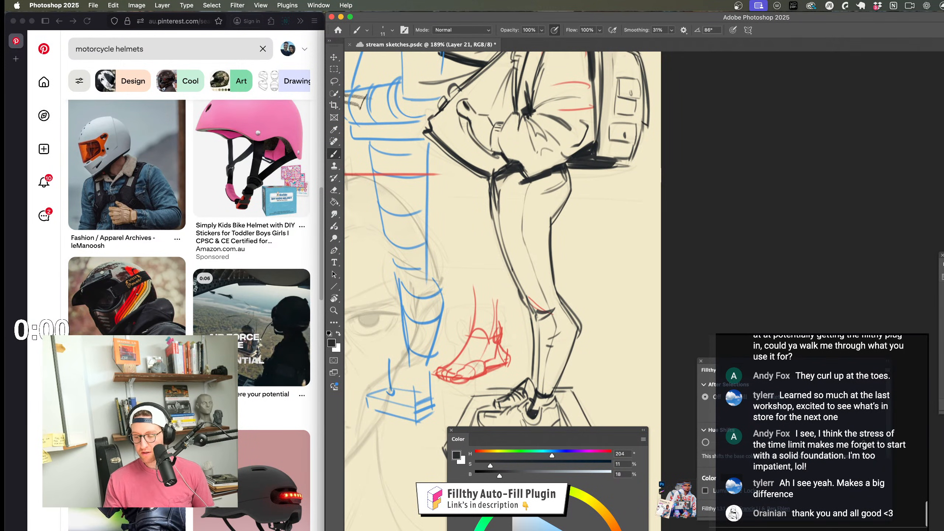
{"action": "mouse_move", "coordinate": [512, 268]}
{"action": "left_mouse_down"}
{"action": "mouse_move", "coordinate": [455, 293]}
{"action": "mouse_move", "coordinate": [513, 311]}
{"action": "mouse_move", "coordinate": [596, 295]}
{"action": "left_mouse_up"}
{"action": "key", "text": "super+z"}
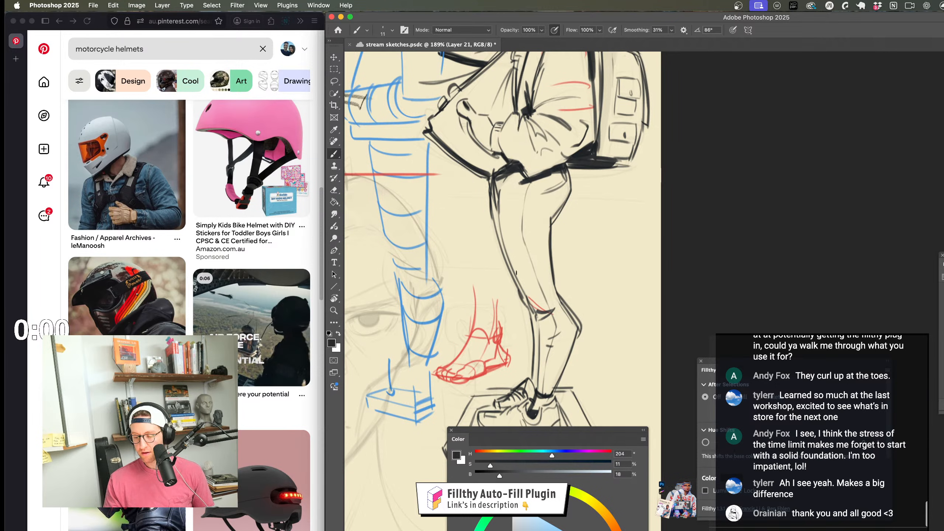
{"action": "mouse_move", "coordinate": [508, 274]}
{"action": "left_mouse_down"}
{"action": "mouse_move", "coordinate": [468, 297]}
{"action": "mouse_move", "coordinate": [604, 292]}
{"action": "mouse_move", "coordinate": [562, 274]}
{"action": "left_mouse_up"}
{"action": "left_click_drag", "start_coordinate": [475, 353], "coordinate": [549, 286]}
{"action": "key", "text": "b"}
{"action": "mouse_move", "coordinate": [452, 240]}
{"action": "left_mouse_down"}
{"action": "mouse_move", "coordinate": [551, 210]}
{"action": "mouse_move", "coordinate": [498, 229]}
{"action": "mouse_move", "coordinate": [466, 214]}
{"action": "mouse_move", "coordinate": [478, 255]}
{"action": "mouse_move", "coordinate": [538, 250]}
{"action": "mouse_move", "coordinate": [514, 284]}
{"action": "mouse_move", "coordinate": [478, 264]}
{"action": "left_mouse_up"}
{"action": "key", "text": "ctrl+z"}
{"action": "key", "text": "super+z"}
{"action": "key", "text": "super+z"}
{"action": "key", "text": "super+z"}
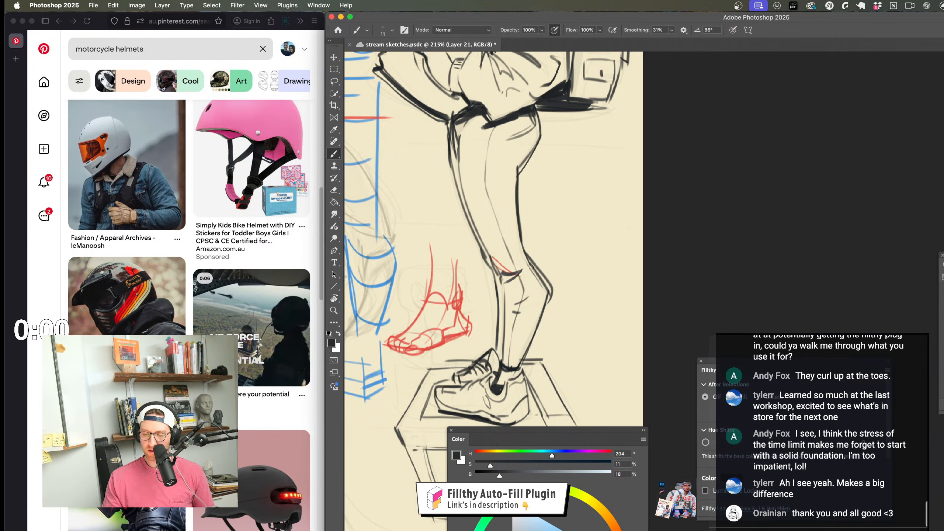
Step: Try a wide boxy cuff around the lower legs, from just below the knees down to the ankles
{"action": "left_click_drag", "start_coordinate": [542, 271], "coordinate": [518, 295]}
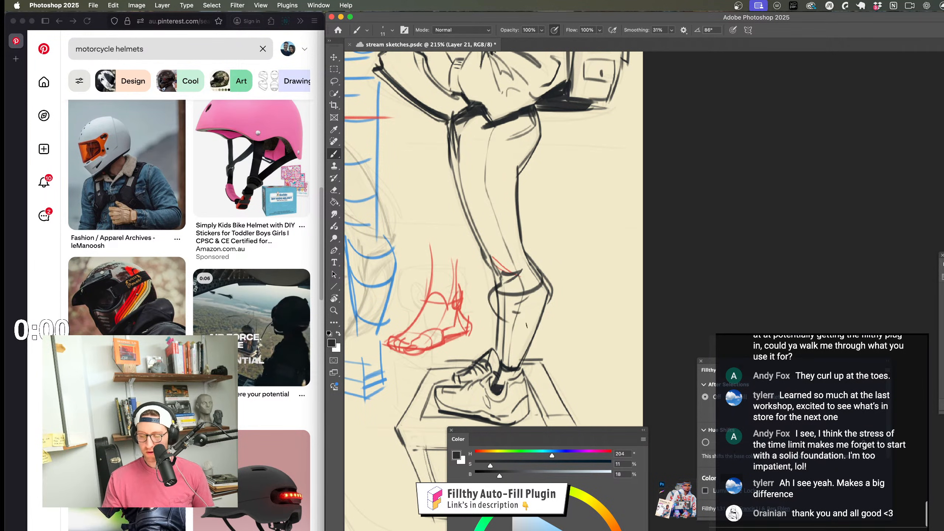
{"action": "key", "text": "super+z"}
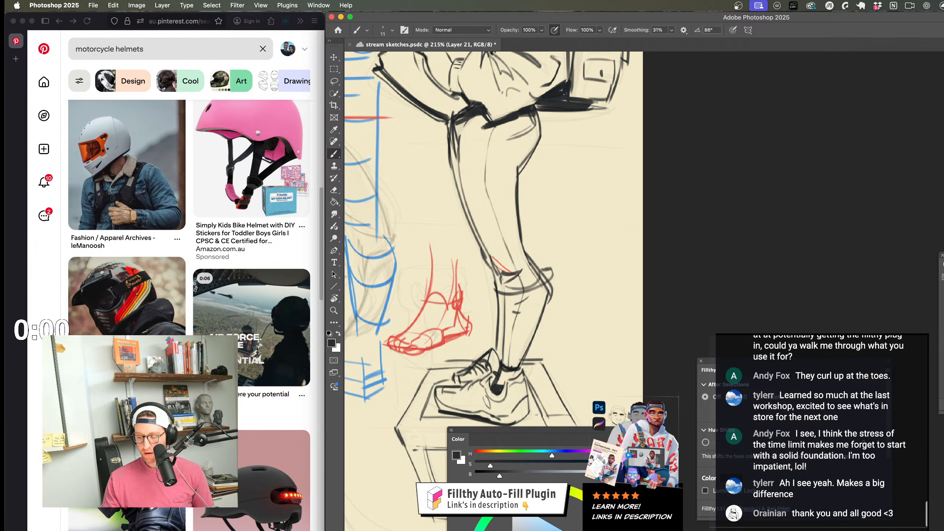
{"action": "left_click_drag", "start_coordinate": [557, 286], "coordinate": [530, 348]}
{"action": "left_click_drag", "start_coordinate": [493, 284], "coordinate": [501, 347]}
{"action": "mouse_move", "coordinate": [492, 278]}
{"action": "left_mouse_down"}
{"action": "mouse_move", "coordinate": [484, 323]}
{"action": "mouse_move", "coordinate": [500, 348]}
{"action": "left_mouse_up"}
{"action": "key", "text": "z"}
{"action": "left_click", "coordinate": [569, 346], "text": "alt"}
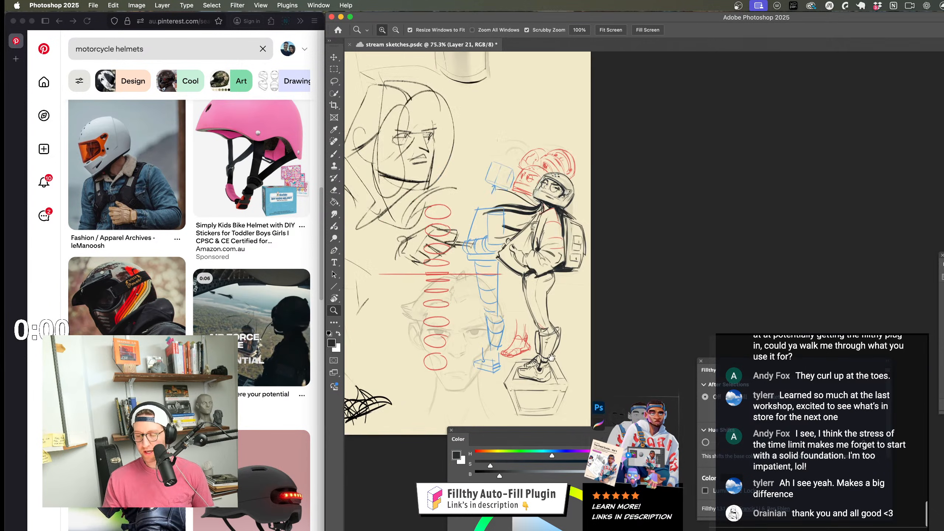
{"action": "left_click", "coordinate": [569, 346]}
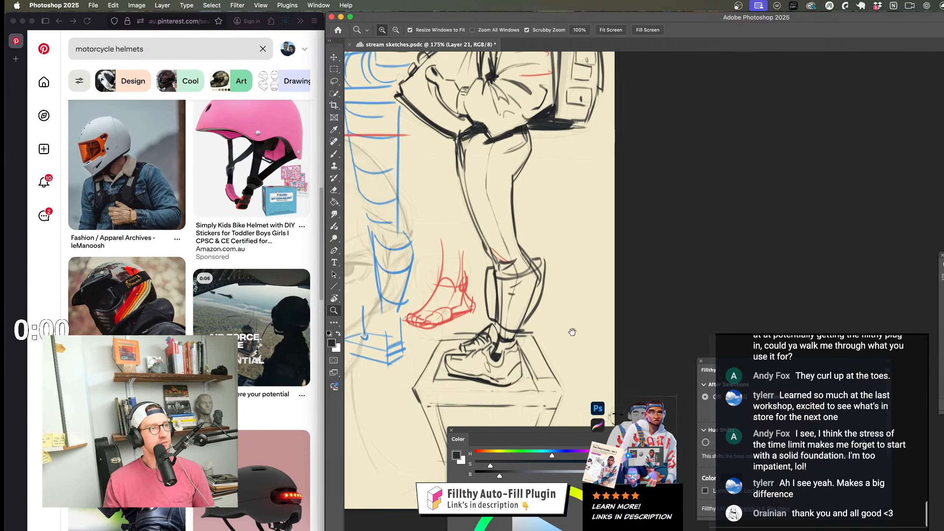
{"action": "left_click_drag", "start_coordinate": [546, 313], "coordinate": [558, 322]}
{"action": "key", "text": "super+z"}
Step: Try a contour arc across the upper calf with an angled stroke extending behind the knee
{"action": "mouse_move", "coordinate": [560, 249]}
{"action": "left_mouse_down"}
{"action": "mouse_move", "coordinate": [566, 289]}
{"action": "mouse_move", "coordinate": [497, 307]}
{"action": "left_mouse_up"}
{"action": "key", "text": "b"}
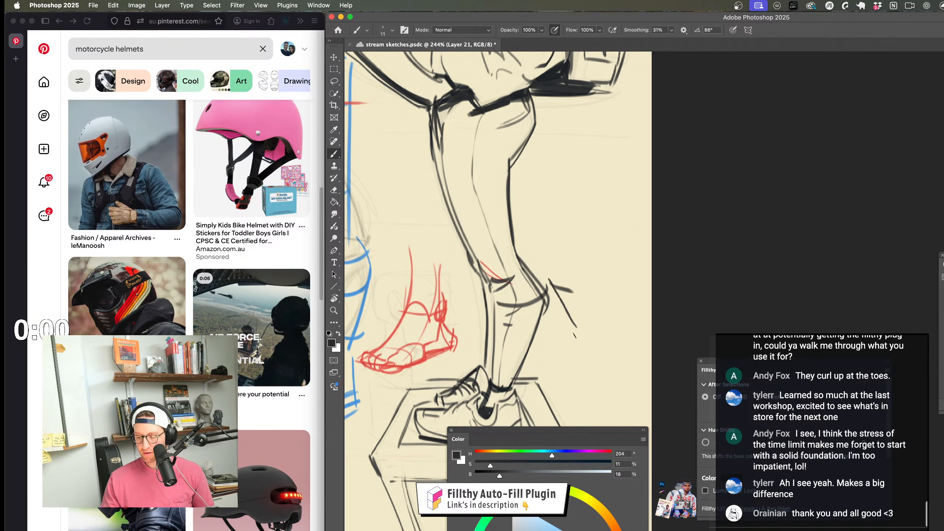
{"action": "mouse_move", "coordinate": [546, 302]}
{"action": "left_mouse_down"}
{"action": "mouse_move", "coordinate": [563, 351]}
{"action": "mouse_move", "coordinate": [576, 334]}
{"action": "mouse_move", "coordinate": [494, 353]}
{"action": "mouse_move", "coordinate": [560, 349]}
{"action": "mouse_move", "coordinate": [517, 417]}
{"action": "left_mouse_up"}
{"action": "key", "text": "super+z"}
{"action": "left_click_drag", "start_coordinate": [589, 348], "coordinate": [563, 351]}
{"action": "mouse_move", "coordinate": [574, 367]}
{"action": "left_mouse_down"}
{"action": "mouse_move", "coordinate": [572, 322]}
{"action": "mouse_move", "coordinate": [584, 322]}
{"action": "mouse_move", "coordinate": [574, 333]}
{"action": "left_mouse_up"}
{"action": "key", "text": "super+z"}
{"action": "key", "text": "super+z"}
{"action": "key", "text": "super+z"}
Step: Mirror the canvas view and try a cylinder section around the lower thighs, with curved upper and lower edges
{"action": "key", "text": "super+shift+h"}
{"action": "left_click_drag", "start_coordinate": [632, 327], "coordinate": [460, 318]}
{"action": "left_click_drag", "start_coordinate": [587, 298], "coordinate": [615, 301]}
{"action": "left_click_drag", "start_coordinate": [516, 310], "coordinate": [531, 313]}
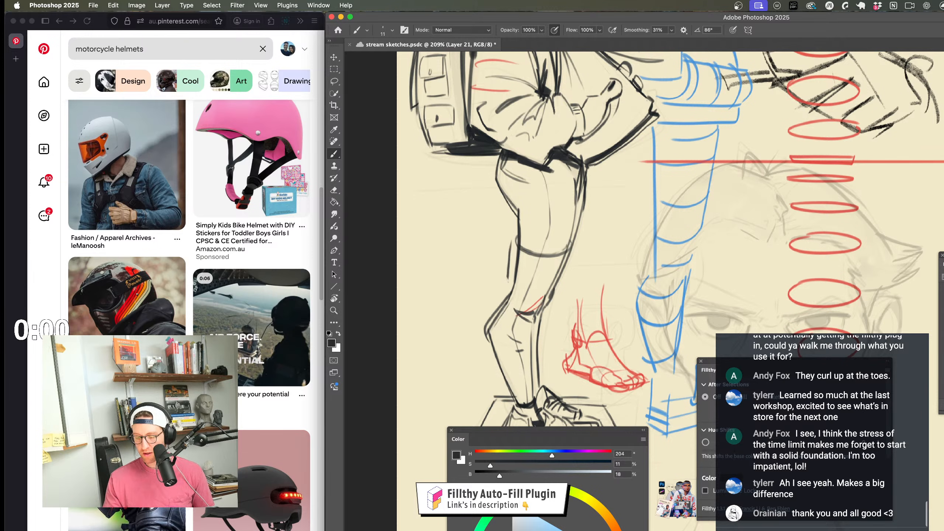
{"action": "left_click_drag", "start_coordinate": [508, 279], "coordinate": [550, 296]}
{"action": "left_click_drag", "start_coordinate": [573, 255], "coordinate": [560, 295]}
{"action": "left_click_drag", "start_coordinate": [558, 304], "coordinate": [519, 306]}
{"action": "left_click_drag", "start_coordinate": [525, 268], "coordinate": [574, 275]}
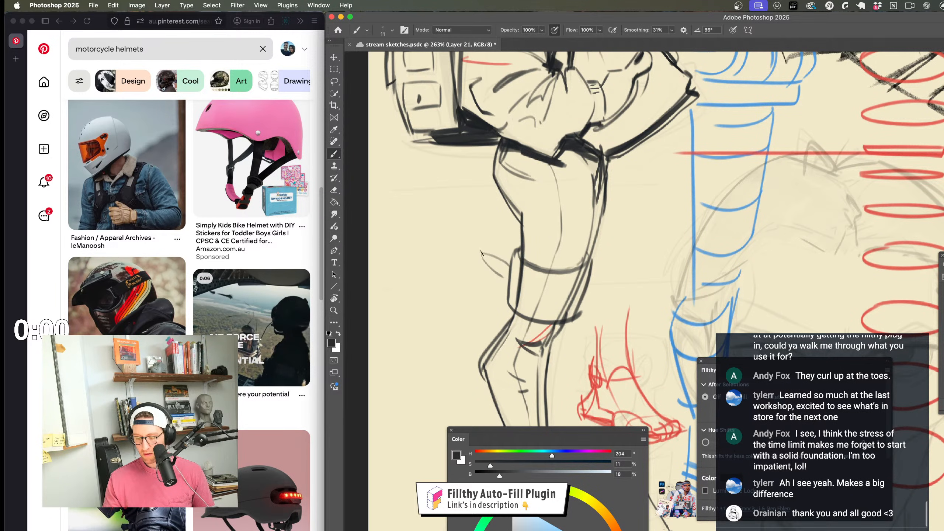
Step: Try a contour arc across the calf and a tilted cylinder shape behind the knees
{"action": "scroll", "coordinate": [490, 244], "scroll_direction": "down", "scroll_amount": 6}
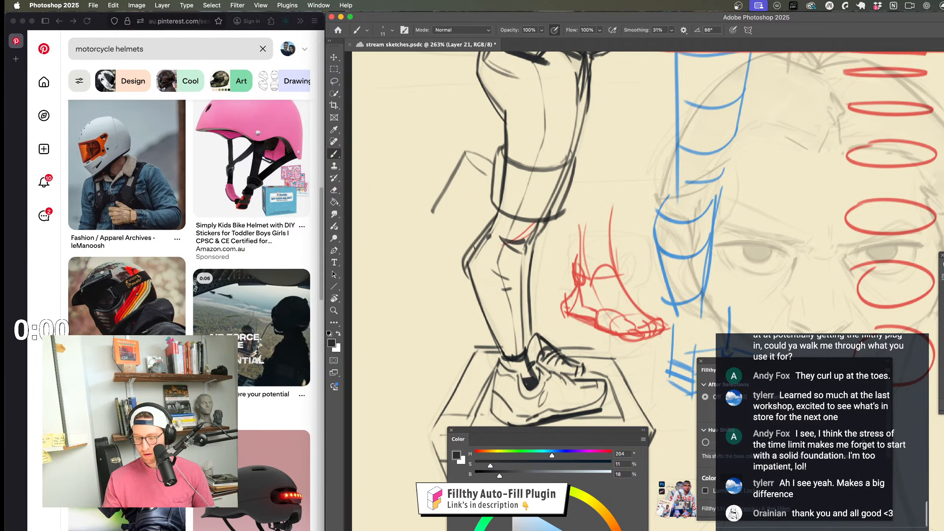
{"action": "mouse_move", "coordinate": [476, 286]}
{"action": "left_mouse_down"}
{"action": "mouse_move", "coordinate": [521, 282]}
{"action": "mouse_move", "coordinate": [489, 318]}
{"action": "mouse_move", "coordinate": [480, 312]}
{"action": "mouse_move", "coordinate": [520, 275]}
{"action": "mouse_move", "coordinate": [560, 259]}
{"action": "left_mouse_up"}
{"action": "left_click_drag", "start_coordinate": [468, 252], "coordinate": [429, 312]}
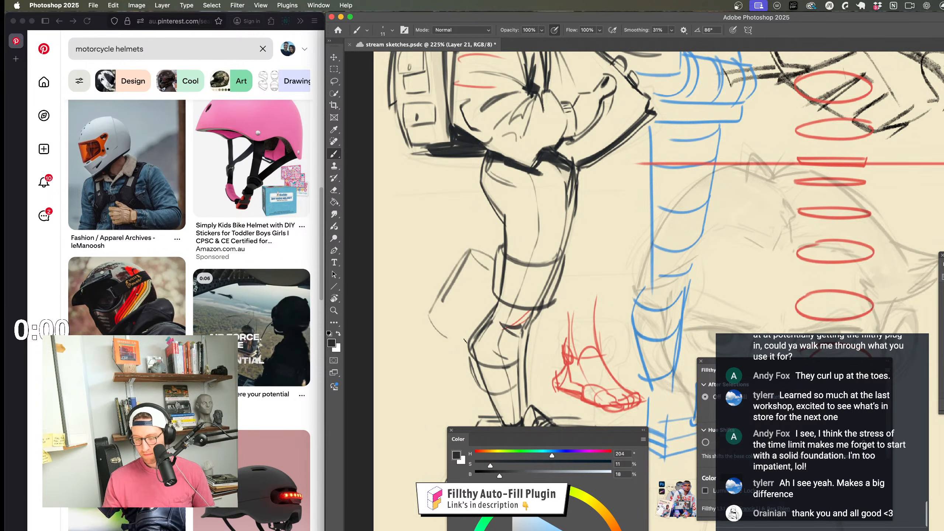
{"action": "key", "text": "ctrl+z"}
{"action": "key", "text": "ctrl+z"}
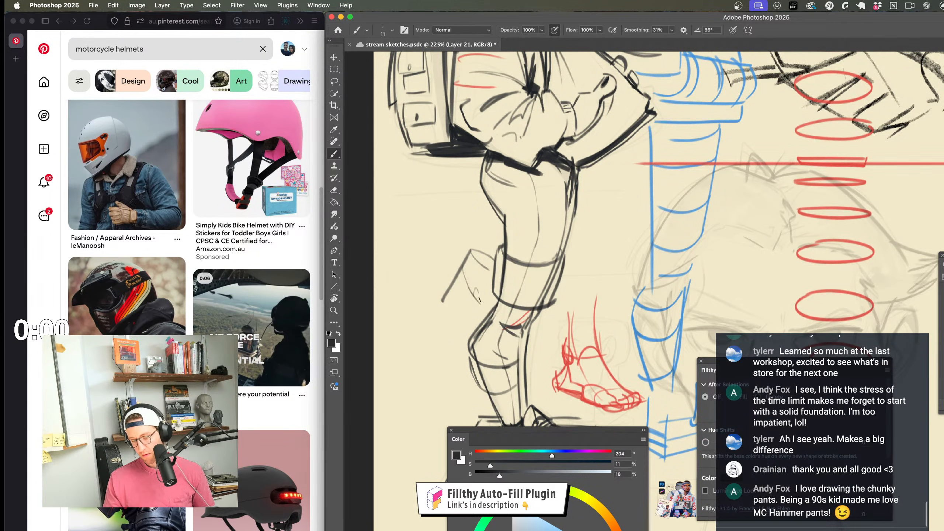
{"action": "left_click_drag", "start_coordinate": [499, 292], "coordinate": [489, 318]}
{"action": "left_click_drag", "start_coordinate": [483, 327], "coordinate": [442, 329]}
Step: Mirror the canvas view back and try enlarging the angular form behind the knees, with zigzag strokes beside the legs
{"action": "key", "text": "shift+super+h"}
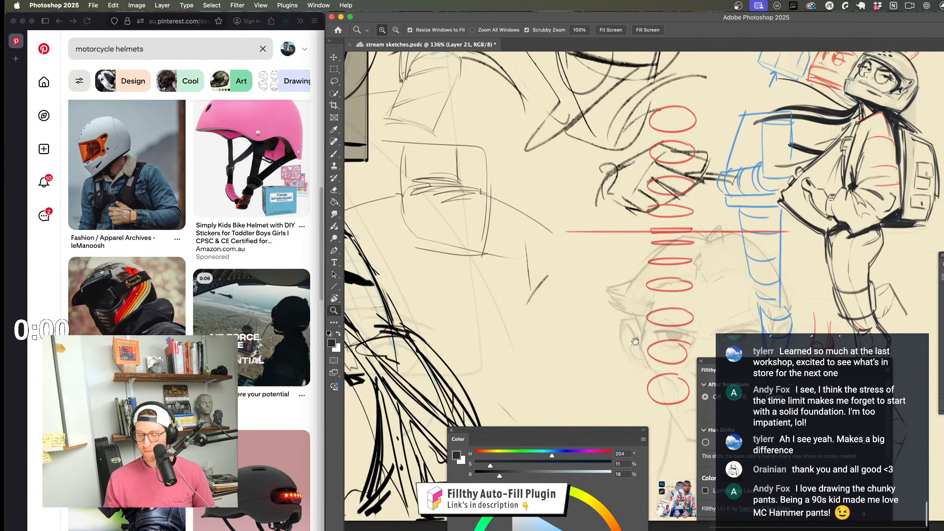
{"action": "left_click_drag", "start_coordinate": [855, 353], "coordinate": [566, 295]}
{"action": "mouse_move", "coordinate": [625, 327]}
{"action": "left_mouse_down"}
{"action": "mouse_move", "coordinate": [606, 311]}
{"action": "mouse_move", "coordinate": [622, 311]}
{"action": "mouse_move", "coordinate": [607, 316]}
{"action": "mouse_move", "coordinate": [607, 291]}
{"action": "mouse_move", "coordinate": [630, 288]}
{"action": "mouse_move", "coordinate": [618, 247]}
{"action": "mouse_move", "coordinate": [574, 319]}
{"action": "left_mouse_up"}
{"action": "left_click_drag", "start_coordinate": [598, 268], "coordinate": [568, 331]}
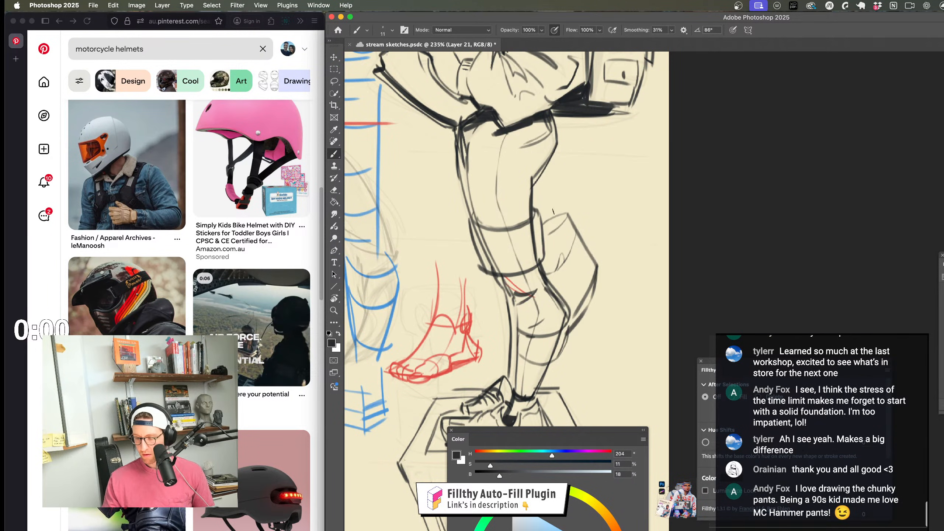
{"action": "mouse_move", "coordinate": [626, 306]}
{"action": "left_mouse_down"}
{"action": "mouse_move", "coordinate": [580, 319]}
{"action": "mouse_move", "coordinate": [612, 305]}
{"action": "mouse_move", "coordinate": [552, 248]}
{"action": "mouse_move", "coordinate": [581, 337]}
{"action": "left_mouse_up"}
{"action": "mouse_move", "coordinate": [508, 281]}
{"action": "left_mouse_down"}
{"action": "mouse_move", "coordinate": [572, 364]}
{"action": "mouse_move", "coordinate": [501, 351]}
{"action": "mouse_move", "coordinate": [512, 348]}
{"action": "left_mouse_up"}
{"action": "key", "text": "z"}
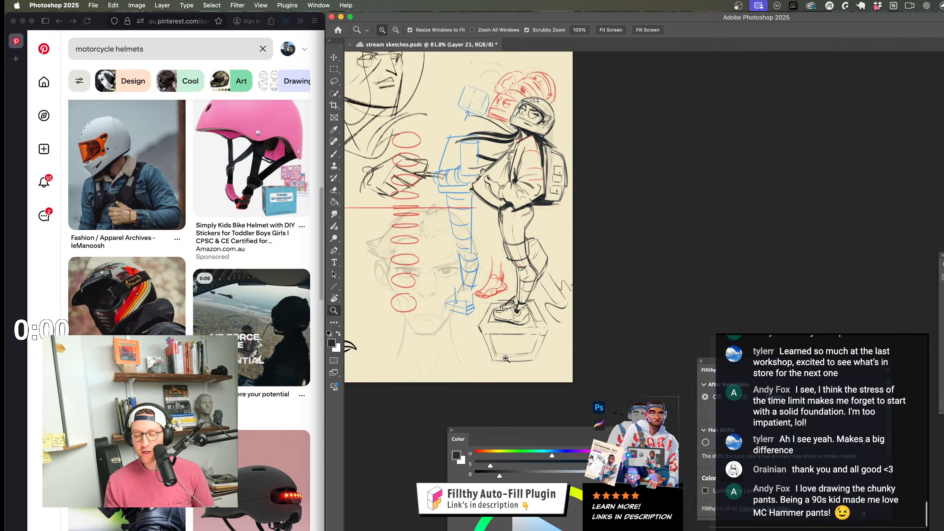
Step: Try a long dark arc sweeping across the blue mannequin down to the figure's thighs
{"action": "key", "text": "b"}
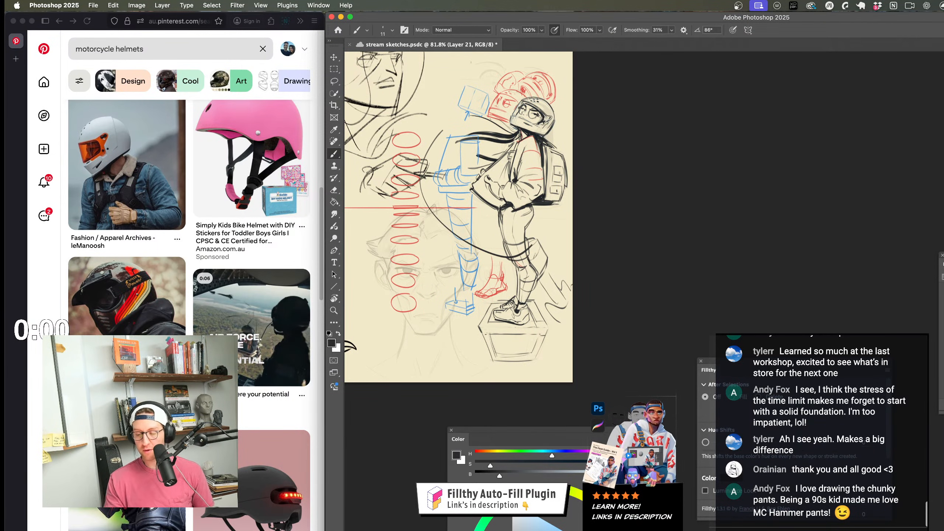
{"action": "key", "text": "z"}
{"action": "mouse_move", "coordinate": [512, 348]}
{"action": "left_mouse_down"}
{"action": "mouse_move", "coordinate": [500, 345]}
{"action": "mouse_move", "coordinate": [585, 351]}
{"action": "left_mouse_up"}
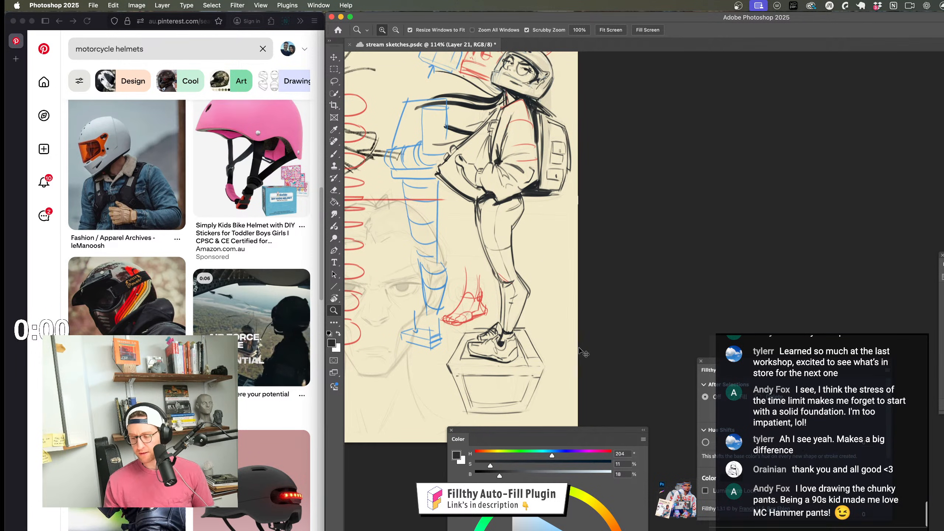
Step: Clean up the figure's legs and redraw their contour from the thigh through the knee with dark strokes
{"action": "left_click_drag", "start_coordinate": [534, 296], "coordinate": [532, 328]}
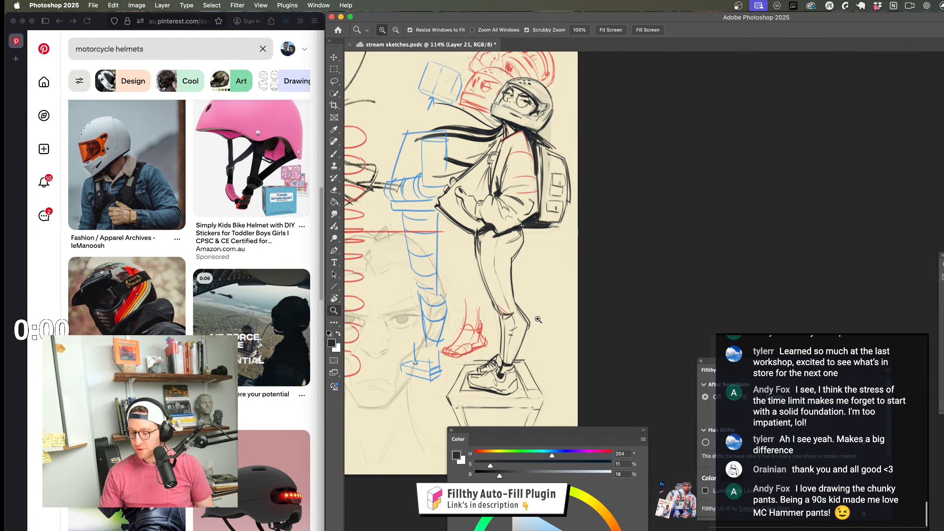
{"action": "mouse_move", "coordinate": [538, 319]}
{"action": "left_mouse_down"}
{"action": "mouse_move", "coordinate": [542, 270]}
{"action": "mouse_move", "coordinate": [507, 259]}
{"action": "mouse_move", "coordinate": [523, 285]}
{"action": "left_mouse_up"}
{"action": "key", "text": "e"}
{"action": "key", "text": "b"}
{"action": "key", "text": "super+z"}
{"action": "mouse_move", "coordinate": [499, 254]}
{"action": "left_mouse_down"}
{"action": "mouse_move", "coordinate": [520, 287]}
{"action": "mouse_move", "coordinate": [502, 316]}
{"action": "mouse_move", "coordinate": [520, 324]}
{"action": "mouse_move", "coordinate": [538, 364]}
{"action": "left_mouse_up"}
{"action": "key", "text": "z"}
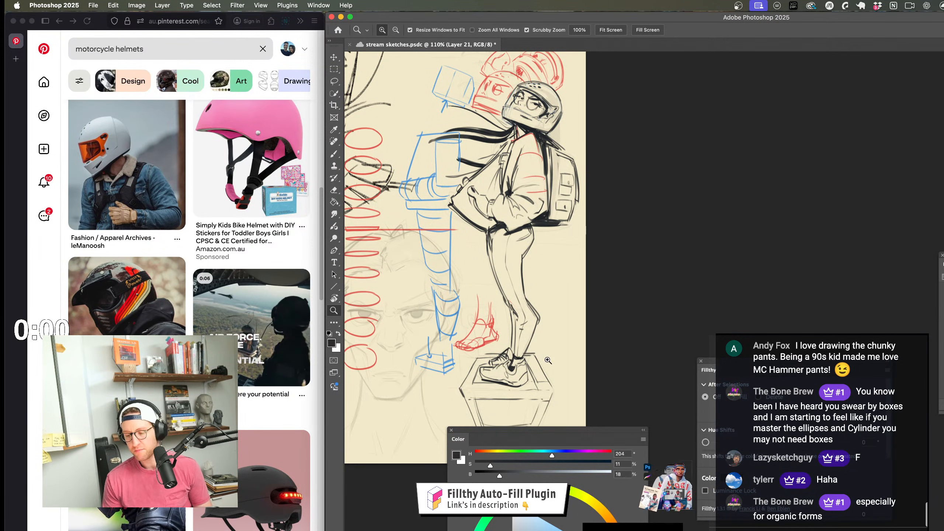
Step: Mirror the canvas view to check the figure and pedestal in reverse
{"action": "scroll", "coordinate": [546, 356], "scroll_direction": "down", "scroll_amount": 3}
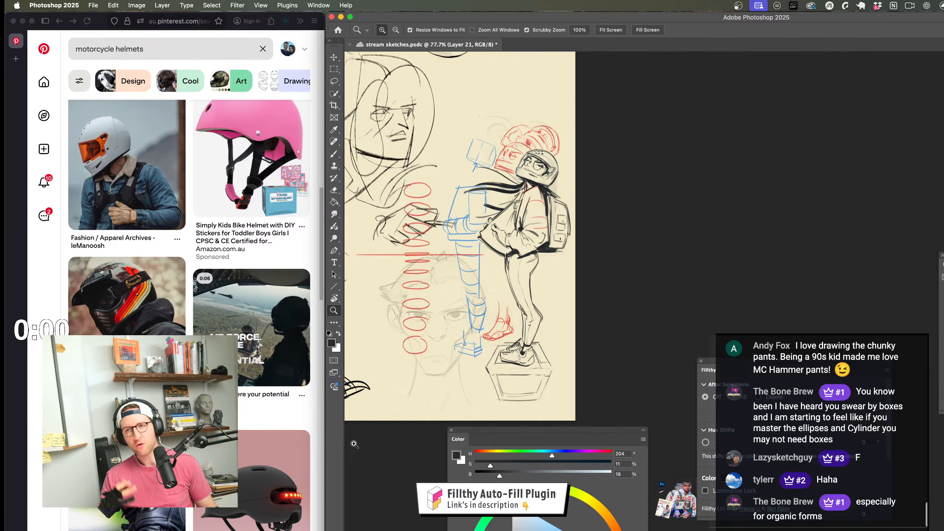
{"action": "left_click_drag", "start_coordinate": [535, 353], "coordinate": [414, 350]}
{"action": "scroll", "coordinate": [658, 370], "scroll_direction": "left", "scroll_amount": 10}
{"action": "scroll", "coordinate": [526, 360], "scroll_direction": "right", "scroll_amount": 3}
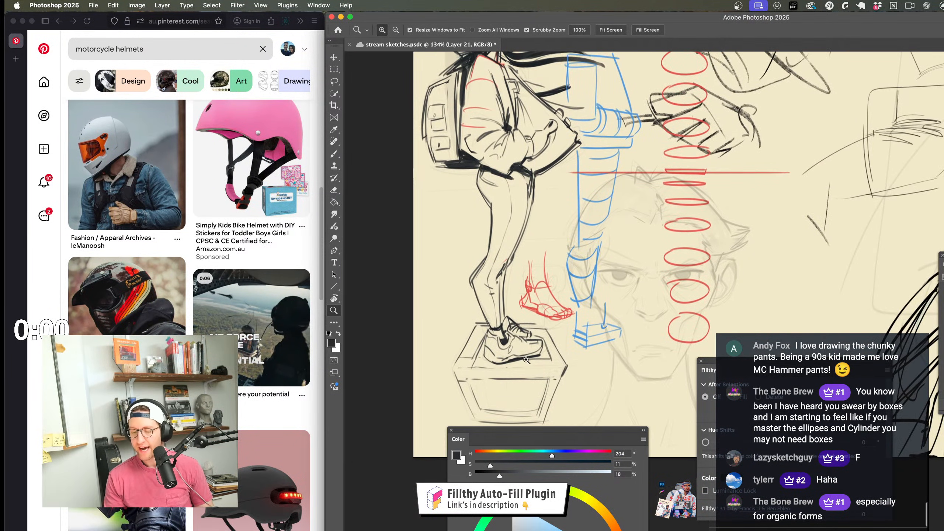
Step: Save the stream sketches document and redraw the dark line along the pedestal's upper front edge
{"action": "mouse_move", "coordinate": [548, 357]}
{"action": "left_mouse_down"}
{"action": "mouse_move", "coordinate": [616, 354]}
{"action": "mouse_move", "coordinate": [624, 328]}
{"action": "mouse_move", "coordinate": [400, 328]}
{"action": "left_mouse_up"}
{"action": "key", "text": "cmd+s"}
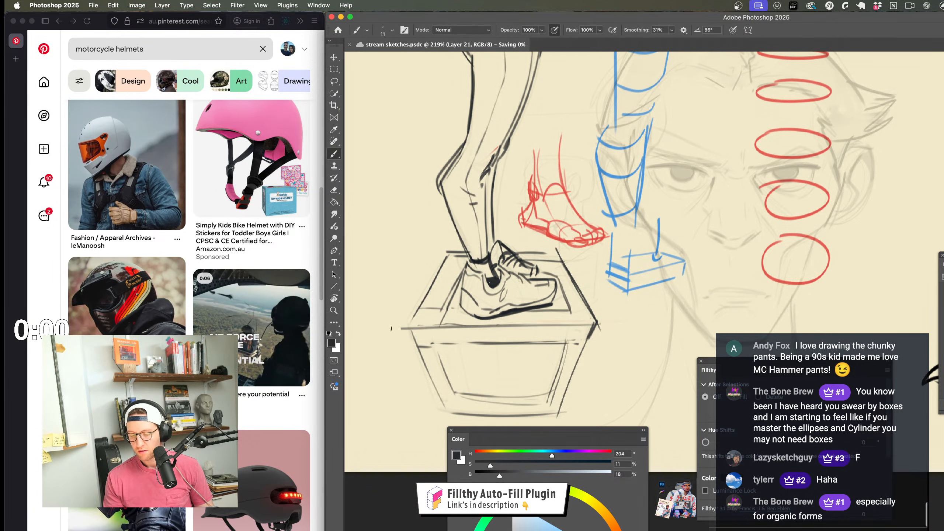
{"action": "key", "text": "cmd+z"}
{"action": "left_click_drag", "start_coordinate": [560, 327], "coordinate": [448, 328]}
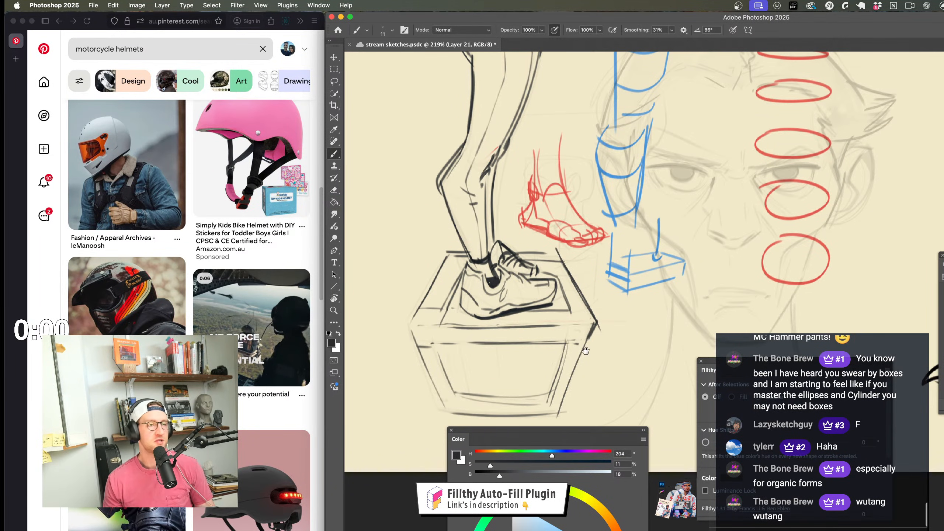
Step: Examine the figure's legs, shoes and pedestal up close and against the whole figure
{"action": "left_click_drag", "start_coordinate": [585, 351], "coordinate": [545, 324]}
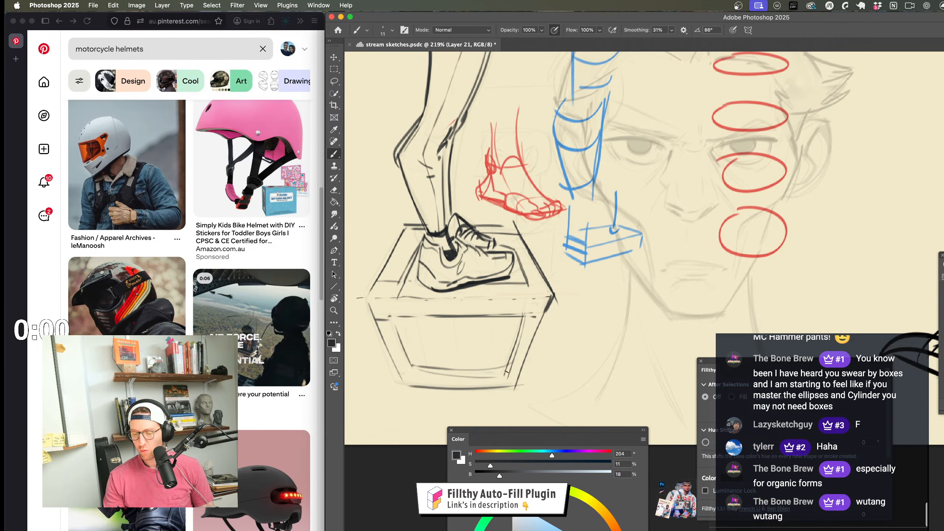
{"action": "mouse_move", "coordinate": [579, 358]}
{"action": "left_mouse_down"}
{"action": "mouse_move", "coordinate": [638, 362]}
{"action": "mouse_move", "coordinate": [662, 422]}
{"action": "mouse_move", "coordinate": [656, 447]}
{"action": "left_mouse_up"}
{"action": "left_click_drag", "start_coordinate": [522, 333], "coordinate": [536, 336]}
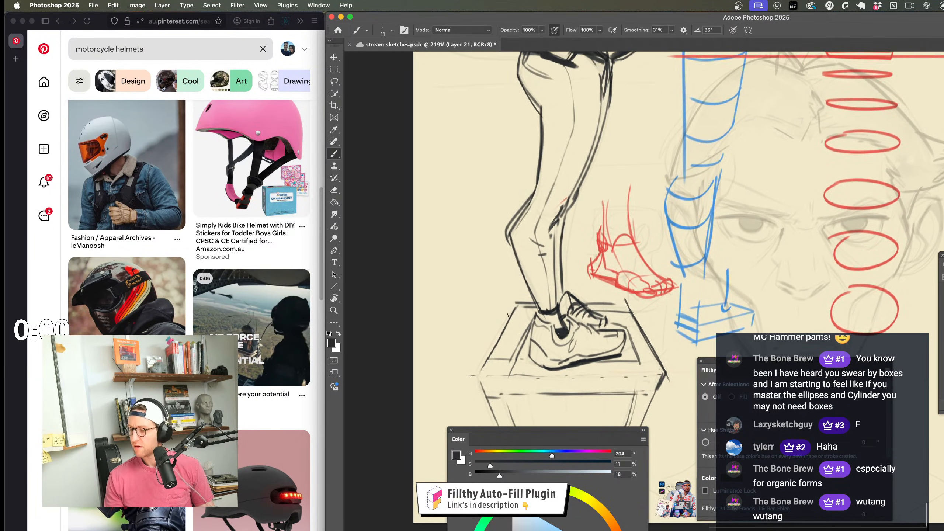
{"action": "scroll", "coordinate": [472, 266], "scroll_direction": "up", "scroll_amount": 3}
{"action": "mouse_move", "coordinate": [464, 257]}
{"action": "left_mouse_down"}
{"action": "mouse_move", "coordinate": [465, 231]}
{"action": "mouse_move", "coordinate": [403, 294]}
{"action": "left_mouse_up"}
{"action": "left_click_drag", "start_coordinate": [482, 311], "coordinate": [503, 281]}
{"action": "left_click_drag", "start_coordinate": [483, 318], "coordinate": [429, 329]}
{"action": "left_click_drag", "start_coordinate": [512, 336], "coordinate": [486, 317]}
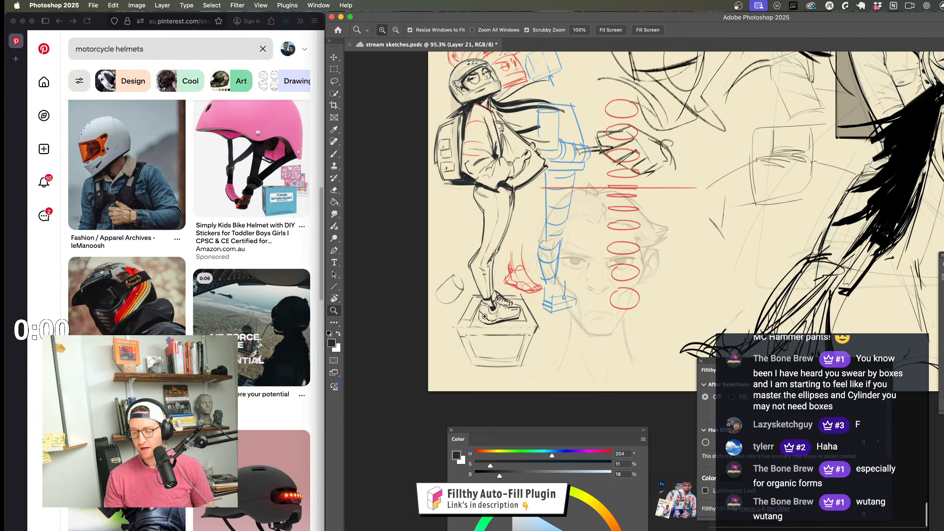
{"action": "left_click_drag", "start_coordinate": [450, 250], "coordinate": [496, 256]}
Step: Sketch a box with a diamond-shaped top beside the figure's leg and close its base with a rounded curve
{"action": "scroll", "coordinate": [454, 245], "scroll_direction": "up", "scroll_amount": 5}
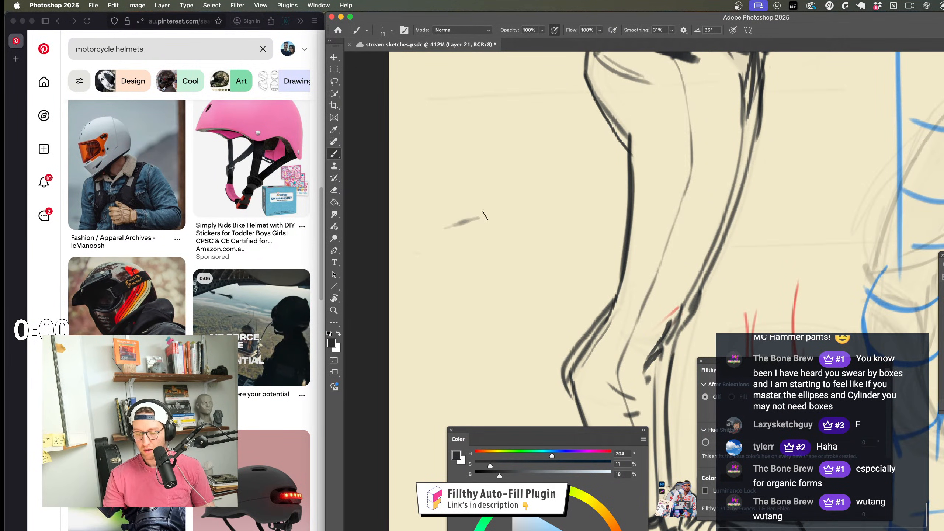
{"action": "mouse_move", "coordinate": [492, 218]}
{"action": "left_mouse_down"}
{"action": "mouse_move", "coordinate": [559, 232]}
{"action": "mouse_move", "coordinate": [502, 264]}
{"action": "left_mouse_up"}
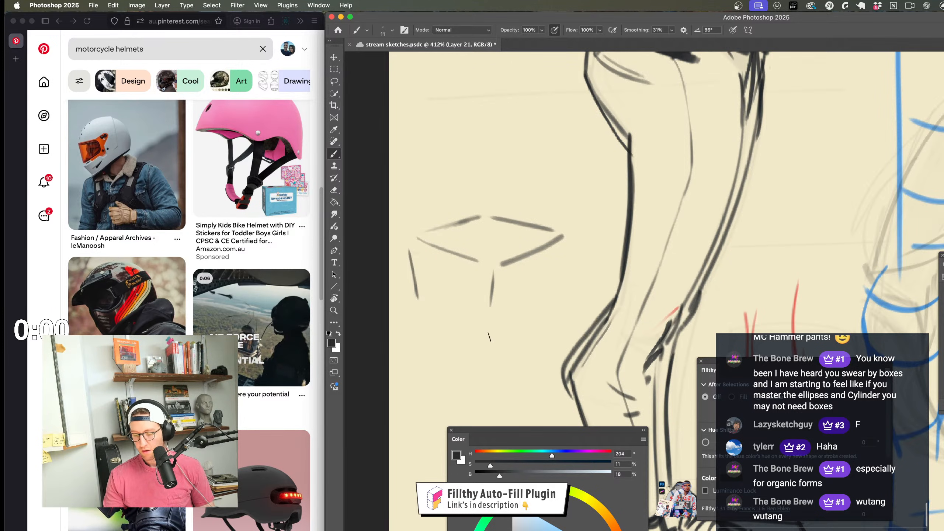
{"action": "left_click_drag", "start_coordinate": [566, 239], "coordinate": [557, 315]}
{"action": "scroll", "coordinate": [501, 232], "scroll_direction": "down", "scroll_amount": 3}
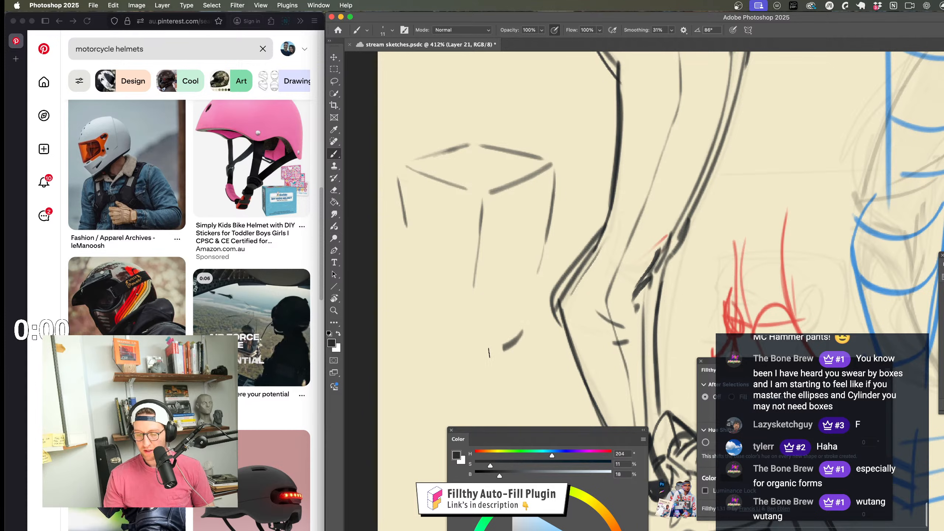
{"action": "mouse_move", "coordinate": [489, 354]}
{"action": "left_mouse_down"}
{"action": "mouse_move", "coordinate": [430, 352]}
{"action": "mouse_move", "coordinate": [400, 320]}
{"action": "left_mouse_up"}
{"action": "left_click_drag", "start_coordinate": [541, 264], "coordinate": [523, 333]}
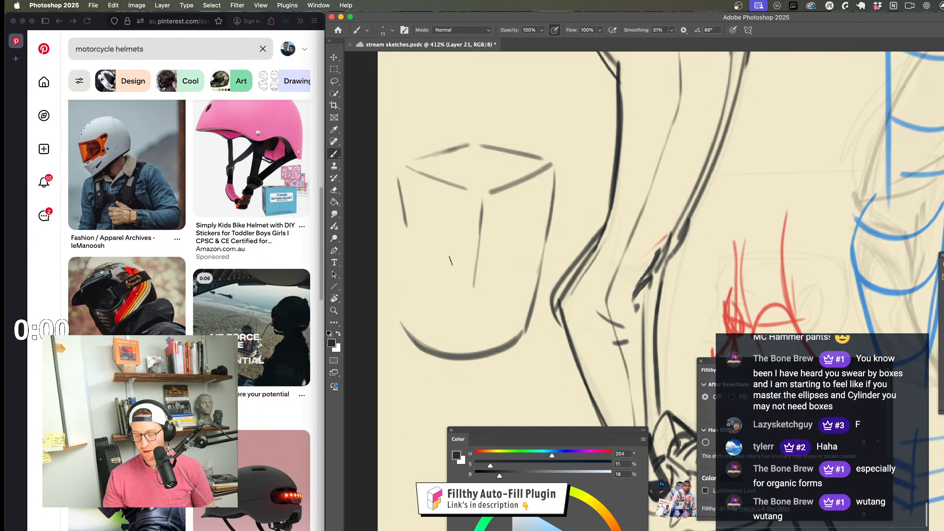
Step: Redraw the outer side edge of the box-like form down into its rounded base
{"action": "left_click_drag", "start_coordinate": [404, 223], "coordinate": [408, 331]}
{"action": "key", "text": "super+z"}
{"action": "left_click_drag", "start_coordinate": [397, 183], "coordinate": [407, 330]}
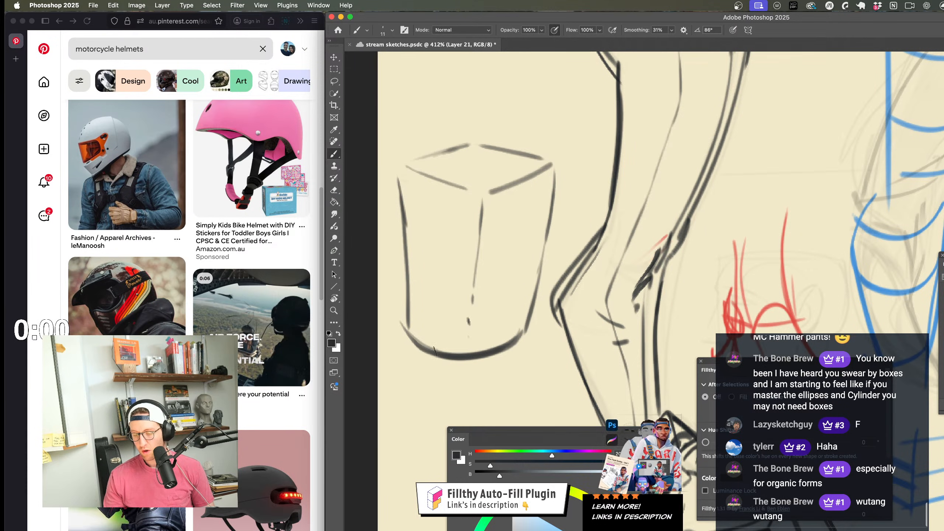
{"action": "left_click_drag", "start_coordinate": [507, 278], "coordinate": [464, 290]}
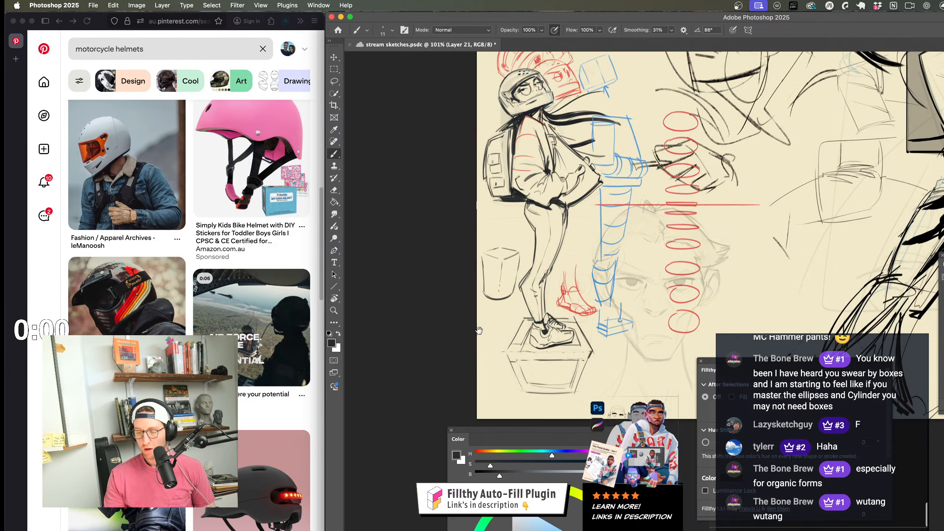
Step: Try a curved band beneath the rounded form with two side contours running down from it
{"action": "mouse_move", "coordinate": [492, 320]}
{"action": "left_mouse_down"}
{"action": "mouse_move", "coordinate": [477, 301]}
{"action": "mouse_move", "coordinate": [542, 263]}
{"action": "mouse_move", "coordinate": [553, 242]}
{"action": "left_mouse_up"}
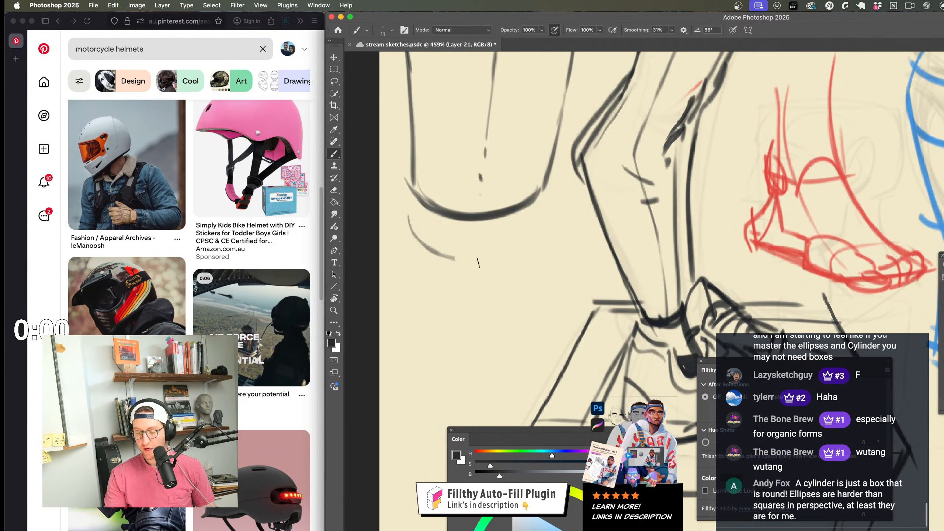
{"action": "left_click_drag", "start_coordinate": [409, 208], "coordinate": [535, 203]}
{"action": "left_click_drag", "start_coordinate": [408, 228], "coordinate": [418, 365]}
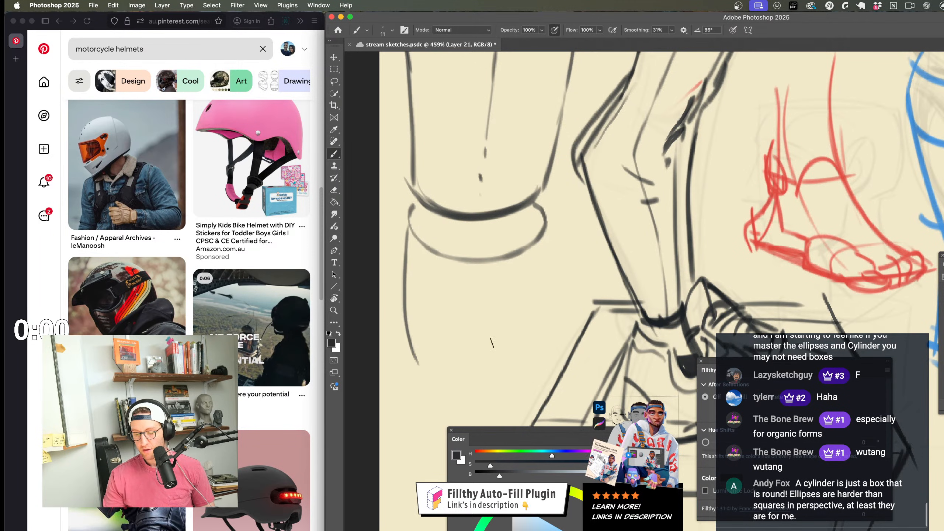
{"action": "left_click_drag", "start_coordinate": [540, 244], "coordinate": [532, 327]}
{"action": "scroll", "coordinate": [538, 333], "scroll_direction": "down", "scroll_amount": 5}
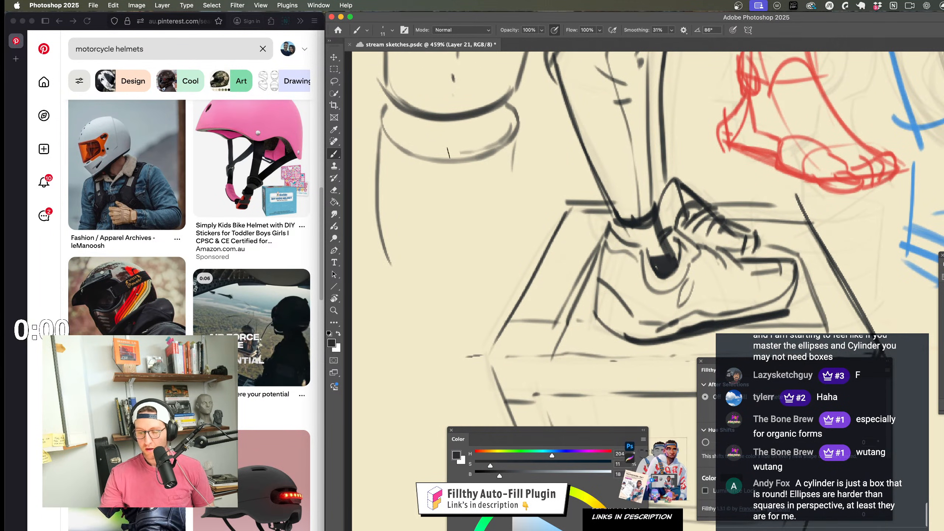
Step: Try strengthening the curved band and extending the lower cylinder into a rounded bottom
{"action": "mouse_move", "coordinate": [482, 148]}
{"action": "left_mouse_down"}
{"action": "mouse_move", "coordinate": [397, 129]}
{"action": "mouse_move", "coordinate": [393, 111]}
{"action": "left_mouse_up"}
{"action": "key", "text": "super+space"}
{"action": "left_click_drag", "start_coordinate": [450, 152], "coordinate": [406, 165]}
{"action": "left_click_drag", "start_coordinate": [475, 199], "coordinate": [482, 197]}
{"action": "left_click_drag", "start_coordinate": [444, 173], "coordinate": [478, 174]}
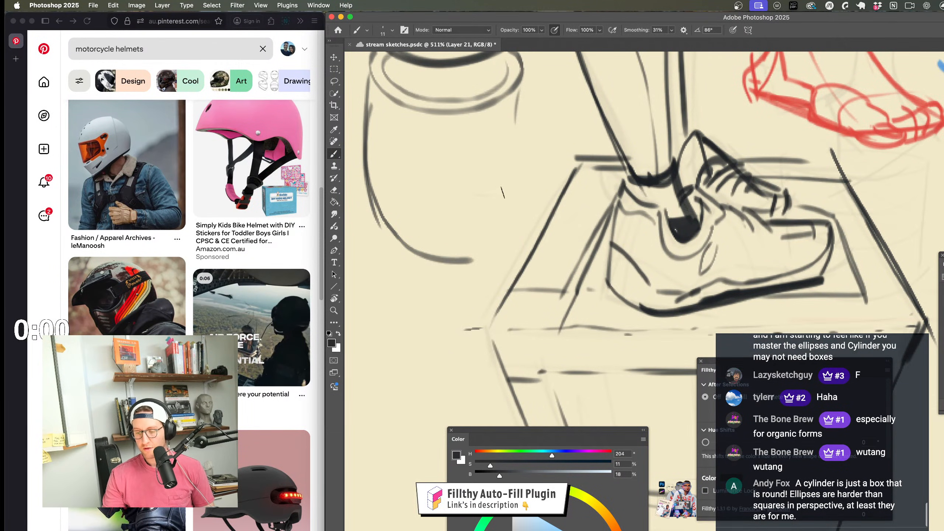
Step: Try closing the lower cylinder's base and attaching a boxy block to its side beside the pedestal
{"action": "mouse_move", "coordinate": [517, 146]}
{"action": "left_mouse_down"}
{"action": "mouse_move", "coordinate": [555, 156]}
{"action": "mouse_move", "coordinate": [522, 188]}
{"action": "mouse_move", "coordinate": [511, 271]}
{"action": "left_mouse_up"}
{"action": "left_click_drag", "start_coordinate": [471, 177], "coordinate": [470, 232]}
{"action": "left_click_drag", "start_coordinate": [521, 264], "coordinate": [406, 257]}
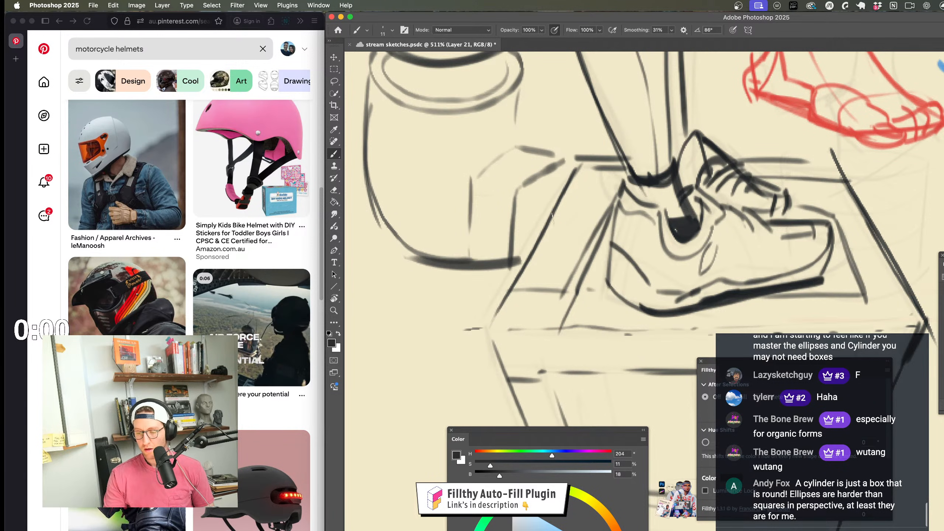
{"action": "left_click_drag", "start_coordinate": [564, 147], "coordinate": [569, 195]}
{"action": "mouse_move", "coordinate": [576, 201]}
{"action": "left_mouse_down"}
{"action": "mouse_move", "coordinate": [572, 219]}
{"action": "mouse_move", "coordinate": [522, 263]}
{"action": "left_mouse_up"}
{"action": "left_click_drag", "start_coordinate": [531, 144], "coordinate": [513, 138]}
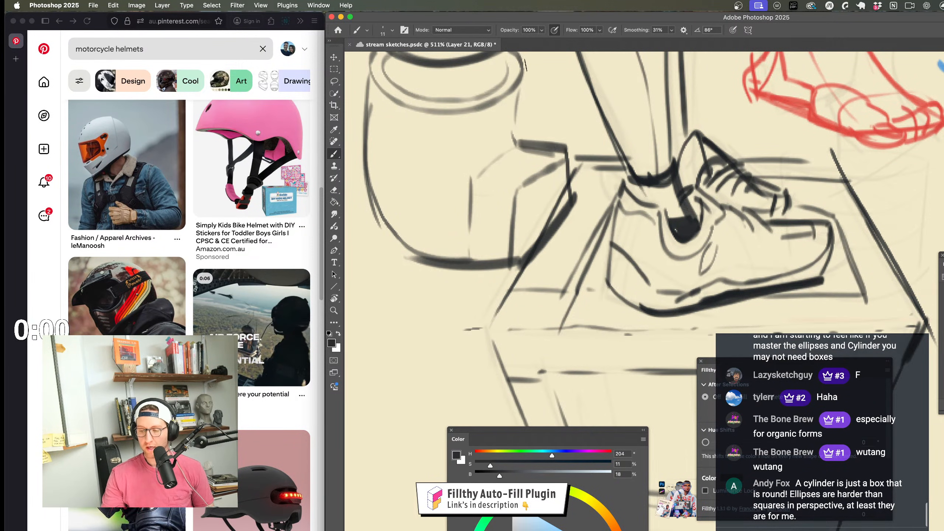
Step: Undo the band, lower cylinder and side block, leaving only the first box-like form
{"action": "left_click_drag", "start_coordinate": [483, 298], "coordinate": [455, 320]}
{"action": "key", "text": "super+z"}
{"action": "key", "text": "super+z"}
{"action": "key", "text": "super+z"}
{"action": "key", "text": "super+z"}
{"action": "key", "text": "super+z"}
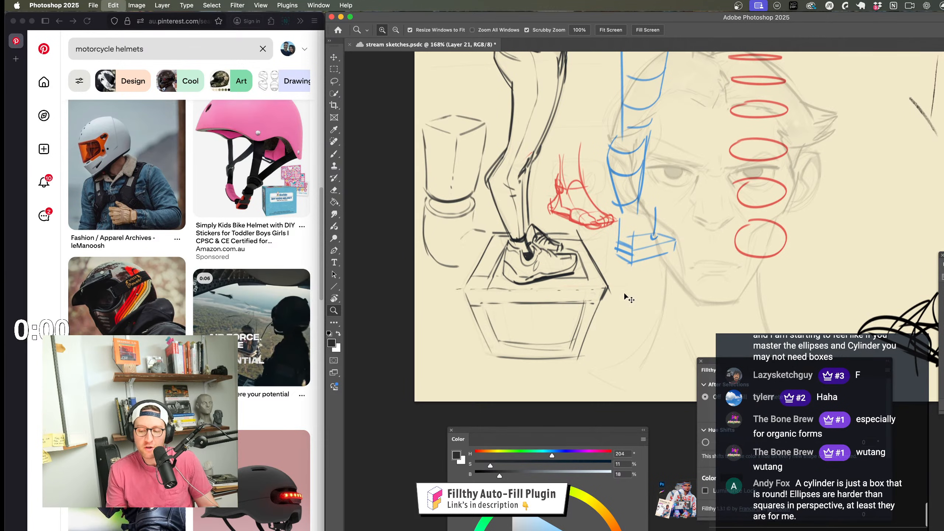
{"action": "key", "text": "super+z"}
{"action": "key", "text": "super+z"}
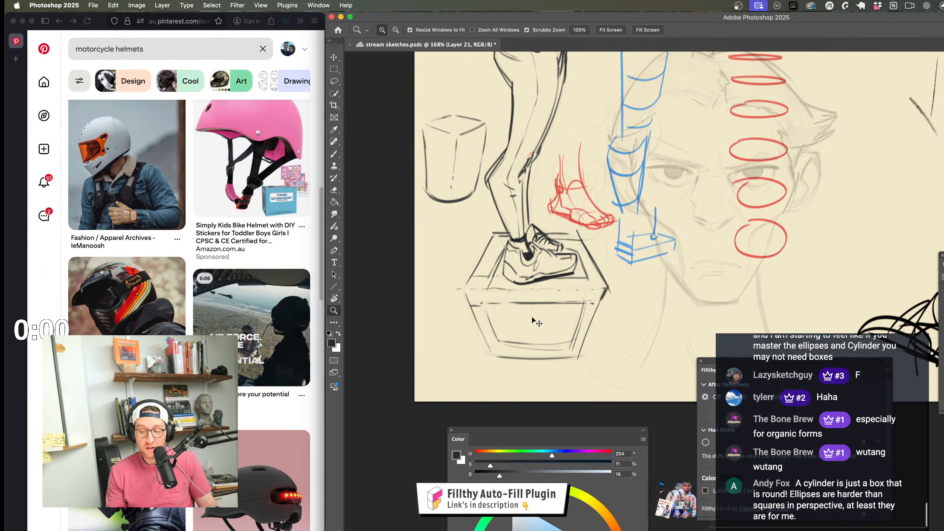
Step: Draw a short cylinder with an elliptical top beside the figure's hip, just below the backpack
{"action": "scroll", "coordinate": [520, 322], "scroll_direction": "down", "scroll_amount": 5}
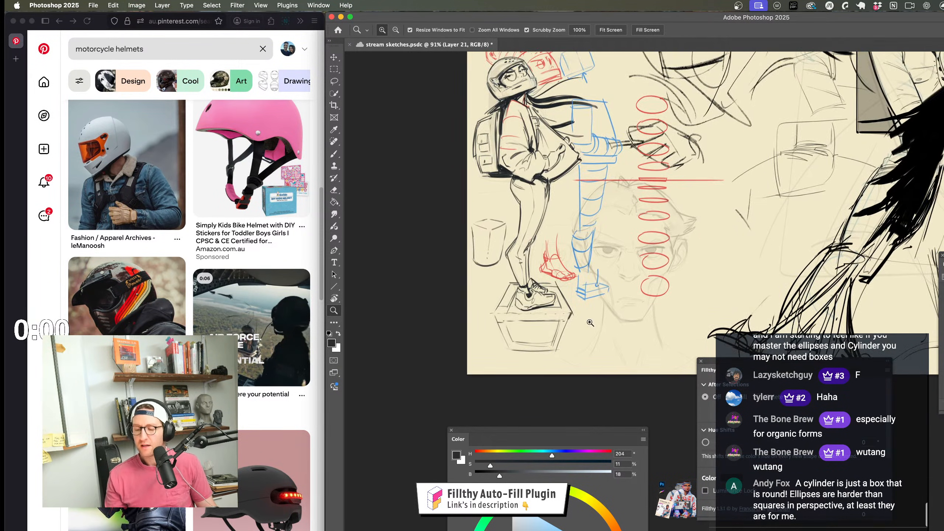
{"action": "scroll", "coordinate": [581, 257], "scroll_direction": "up", "scroll_amount": 6}
{"action": "key", "text": "b"}
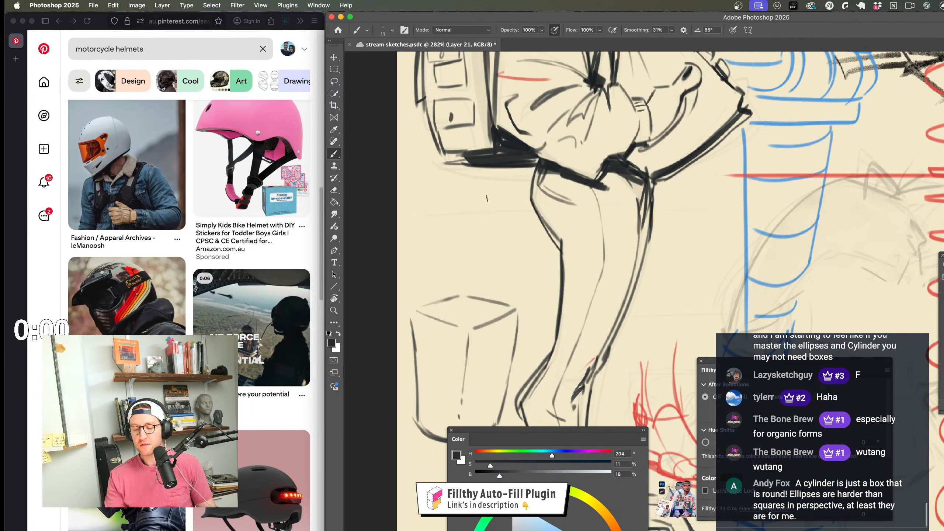
{"action": "left_click_drag", "start_coordinate": [478, 195], "coordinate": [505, 196]}
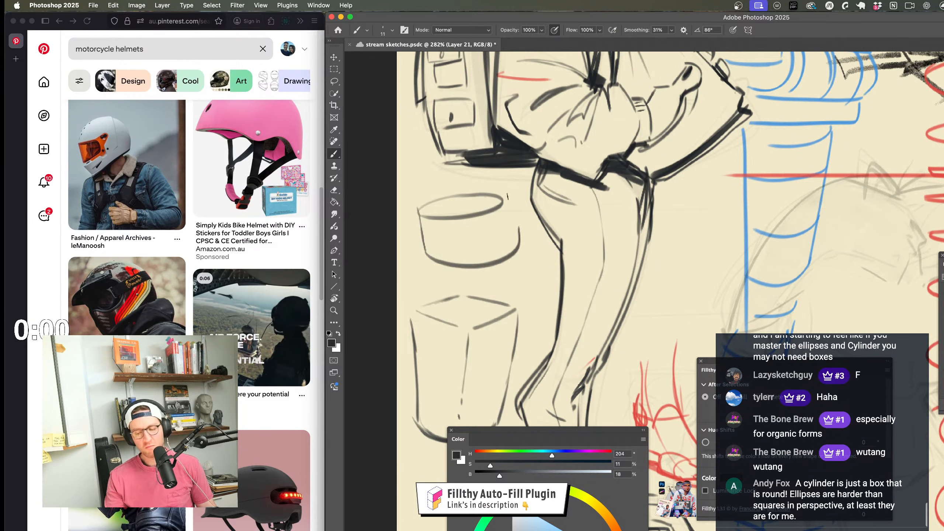
{"action": "mouse_move", "coordinate": [494, 258]}
{"action": "left_mouse_down"}
{"action": "mouse_move", "coordinate": [423, 257]}
{"action": "mouse_move", "coordinate": [509, 246]}
{"action": "left_mouse_up"}
{"action": "key", "text": "z"}
{"action": "left_click_drag", "start_coordinate": [509, 245], "coordinate": [465, 247]}
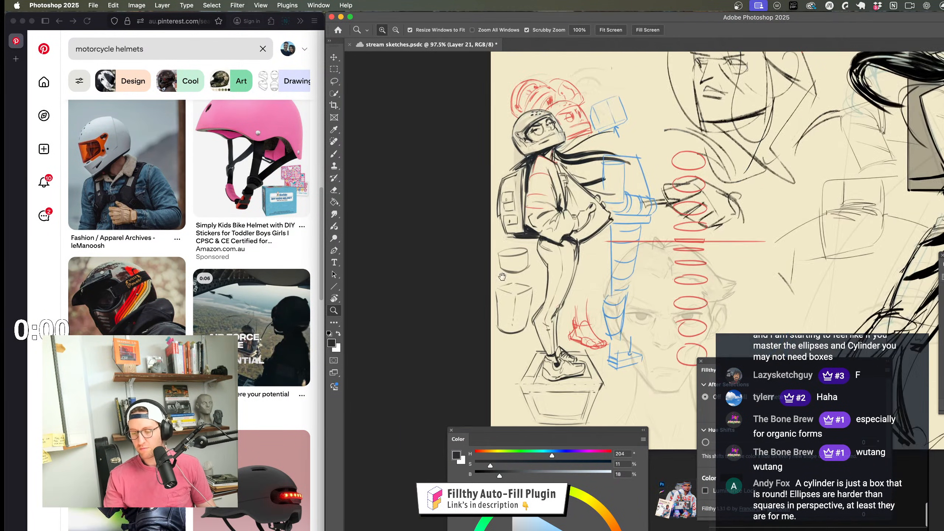
Step: Sketch light ground lines around the pedestal, extending out from both of its sides
{"action": "mouse_move", "coordinate": [608, 322]}
{"action": "left_mouse_down"}
{"action": "mouse_move", "coordinate": [579, 301]}
{"action": "mouse_move", "coordinate": [529, 312]}
{"action": "mouse_move", "coordinate": [566, 273]}
{"action": "left_mouse_up"}
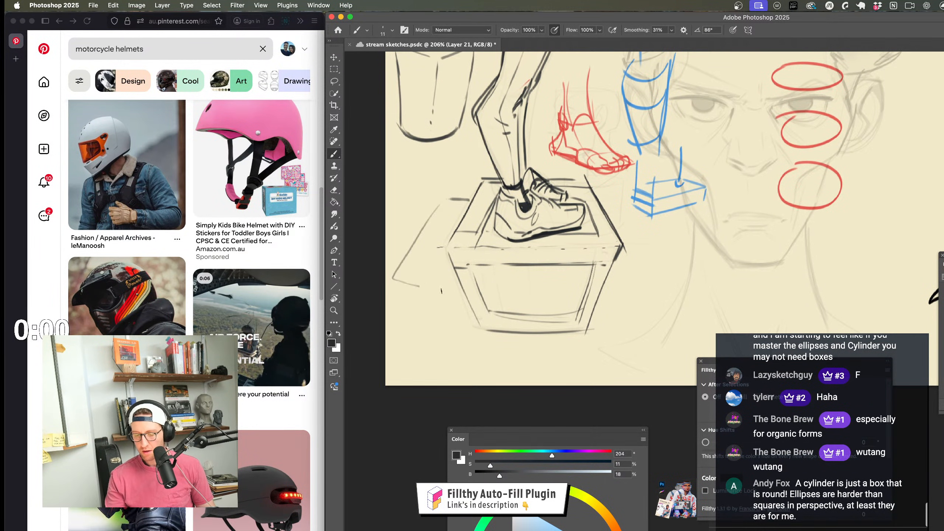
{"action": "mouse_move", "coordinate": [441, 290]}
{"action": "left_mouse_down"}
{"action": "mouse_move", "coordinate": [431, 293]}
{"action": "mouse_move", "coordinate": [558, 296]}
{"action": "left_mouse_up"}
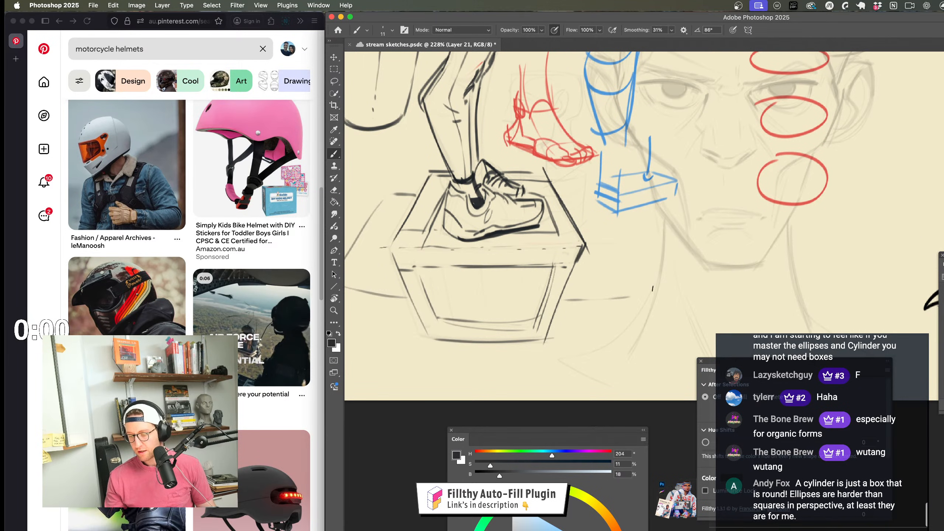
{"action": "left_click_drag", "start_coordinate": [649, 298], "coordinate": [592, 211]}
{"action": "left_click_drag", "start_coordinate": [613, 278], "coordinate": [567, 290]}
Step: Mirror the canvas view and check the figure, pedestal and ground lines in reverse
{"action": "key", "text": "super+shift+h"}
{"action": "mouse_move", "coordinate": [649, 312]}
{"action": "left_mouse_down"}
{"action": "mouse_move", "coordinate": [595, 317]}
{"action": "mouse_move", "coordinate": [583, 307]}
{"action": "mouse_move", "coordinate": [570, 337]}
{"action": "left_mouse_up"}
{"action": "left_click_drag", "start_coordinate": [578, 304], "coordinate": [618, 308]}
{"action": "left_click_drag", "start_coordinate": [587, 341], "coordinate": [601, 358]}
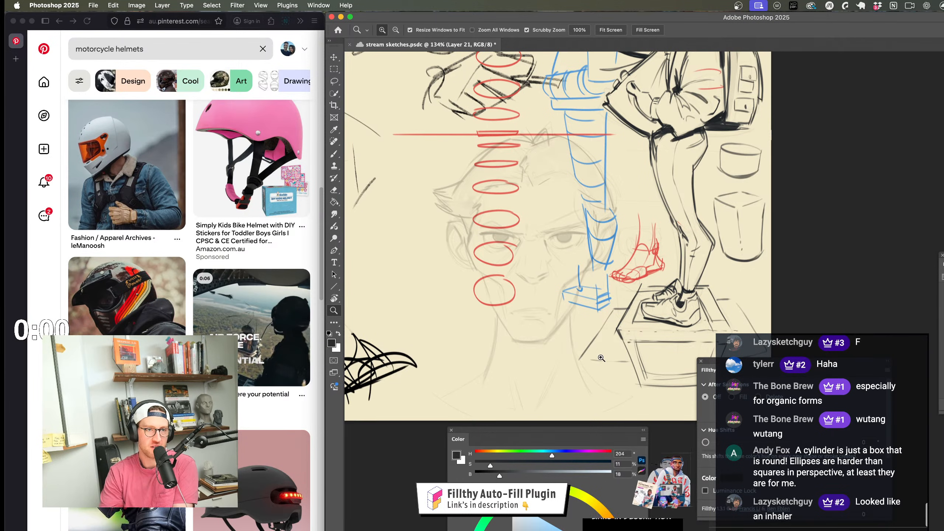
Step: Draw a long diagonal axis line in the empty area beside the faint face sketch's hair
{"action": "left_click_drag", "start_coordinate": [636, 350], "coordinate": [576, 312]}
{"action": "left_click_drag", "start_coordinate": [507, 315], "coordinate": [569, 321]}
{"action": "key", "text": "b"}
{"action": "left_click_drag", "start_coordinate": [375, 373], "coordinate": [535, 250]}
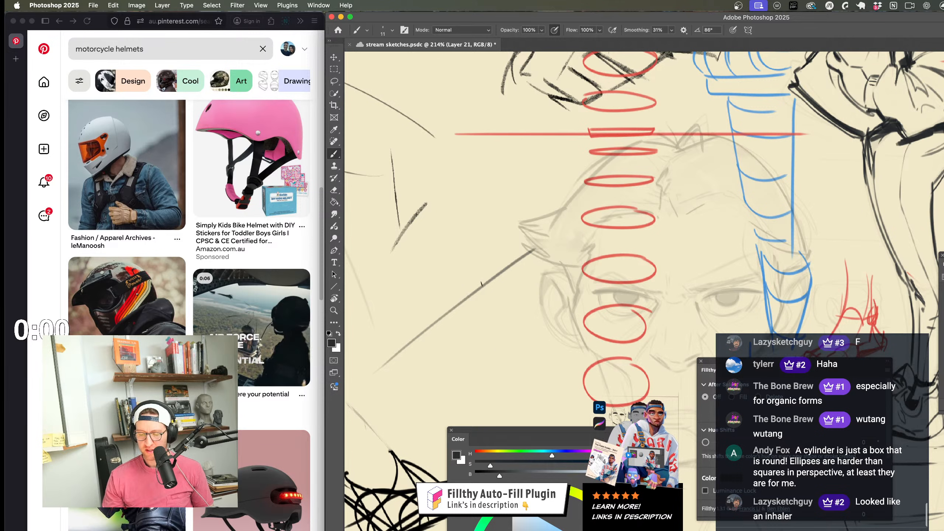
Step: Try a large, wide ellipse across the diagonal axis line and undo it
{"action": "mouse_move", "coordinate": [420, 358]}
{"action": "left_mouse_down"}
{"action": "mouse_move", "coordinate": [486, 282]}
{"action": "mouse_move", "coordinate": [494, 312]}
{"action": "left_mouse_up"}
{"action": "key", "text": "super+z"}
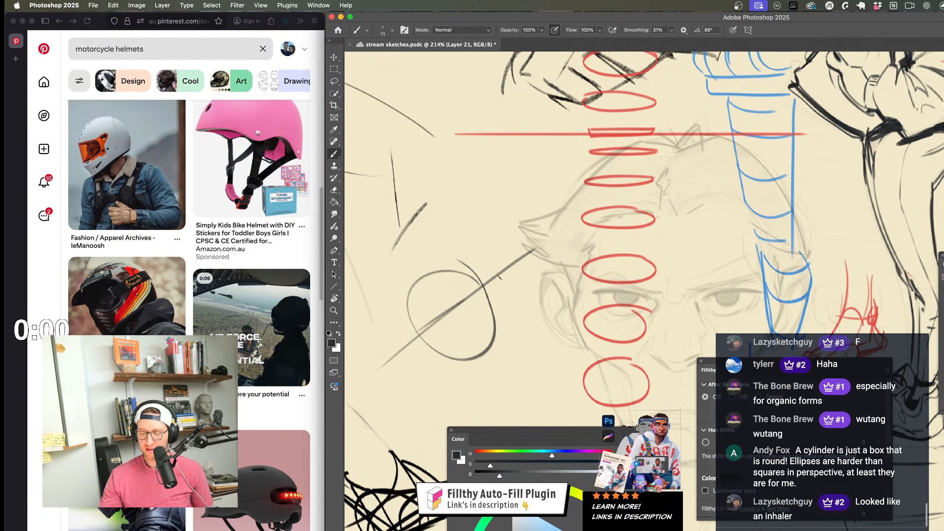
{"action": "mouse_move", "coordinate": [473, 275]}
{"action": "left_mouse_down"}
{"action": "mouse_move", "coordinate": [535, 245]}
{"action": "mouse_move", "coordinate": [474, 260]}
{"action": "left_mouse_up"}
{"action": "key", "text": "super+z"}
{"action": "key", "text": "super+z"}
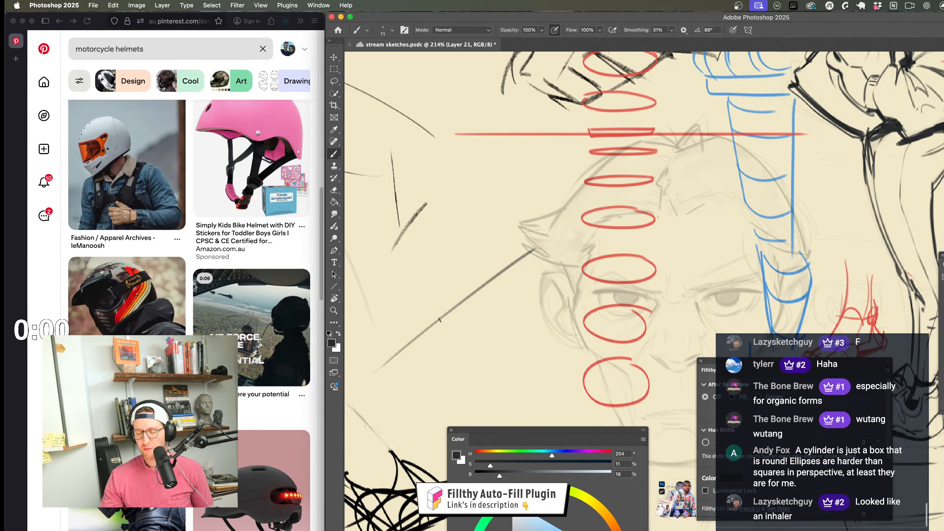
Step: Build a cylinder along the diagonal axis with a narrow front ellipse, a far-end arc and two parallel sides
{"action": "left_click_drag", "start_coordinate": [403, 318], "coordinate": [423, 323]}
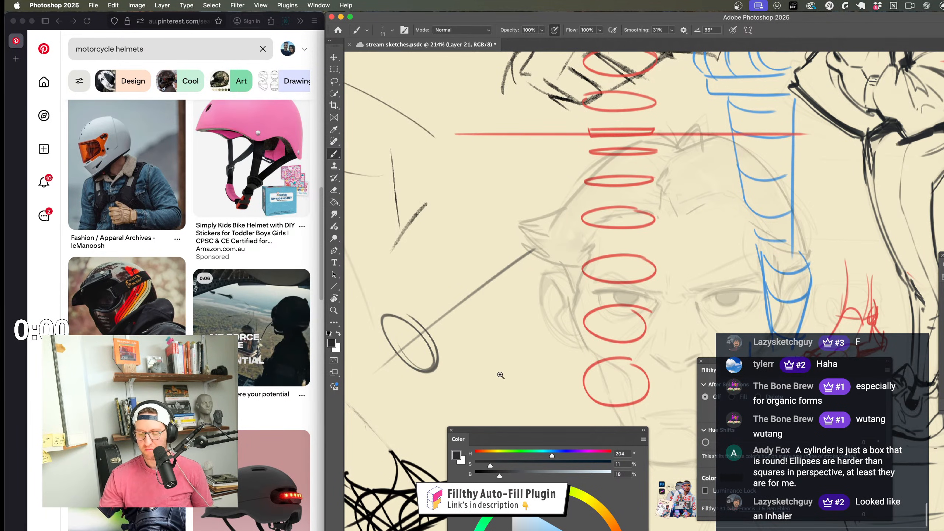
{"action": "mouse_move", "coordinate": [501, 375]}
{"action": "left_mouse_down"}
{"action": "mouse_move", "coordinate": [455, 352]}
{"action": "mouse_move", "coordinate": [482, 310]}
{"action": "mouse_move", "coordinate": [500, 307]}
{"action": "left_mouse_up"}
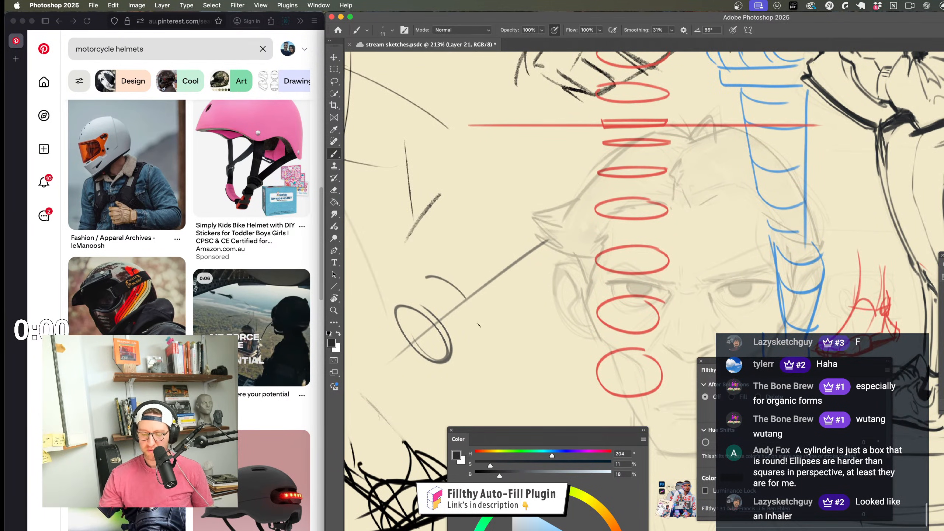
{"action": "left_click_drag", "start_coordinate": [446, 366], "coordinate": [483, 338]}
{"action": "mouse_move", "coordinate": [513, 345]}
{"action": "left_mouse_down"}
{"action": "mouse_move", "coordinate": [483, 354]}
{"action": "mouse_move", "coordinate": [522, 297]}
{"action": "left_mouse_up"}
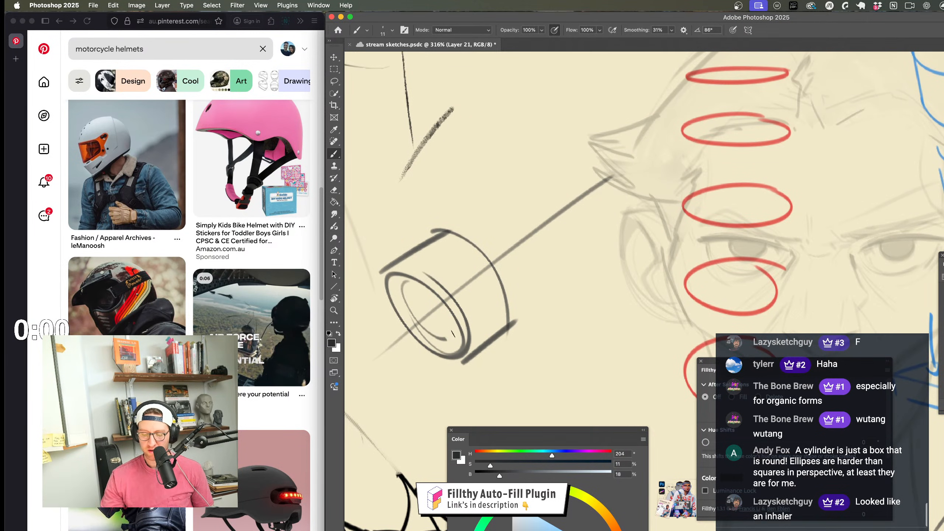
Step: Add concentric inner ellipses to the front face of the diagonal cylinder
{"action": "mouse_move", "coordinate": [452, 337]}
{"action": "left_mouse_down"}
{"action": "mouse_move", "coordinate": [407, 318]}
{"action": "mouse_move", "coordinate": [626, 168]}
{"action": "left_mouse_up"}
{"action": "mouse_move", "coordinate": [552, 288]}
{"action": "left_mouse_down"}
{"action": "mouse_move", "coordinate": [519, 303]}
{"action": "mouse_move", "coordinate": [549, 308]}
{"action": "mouse_move", "coordinate": [546, 288]}
{"action": "left_mouse_up"}
{"action": "key", "text": "super+z"}
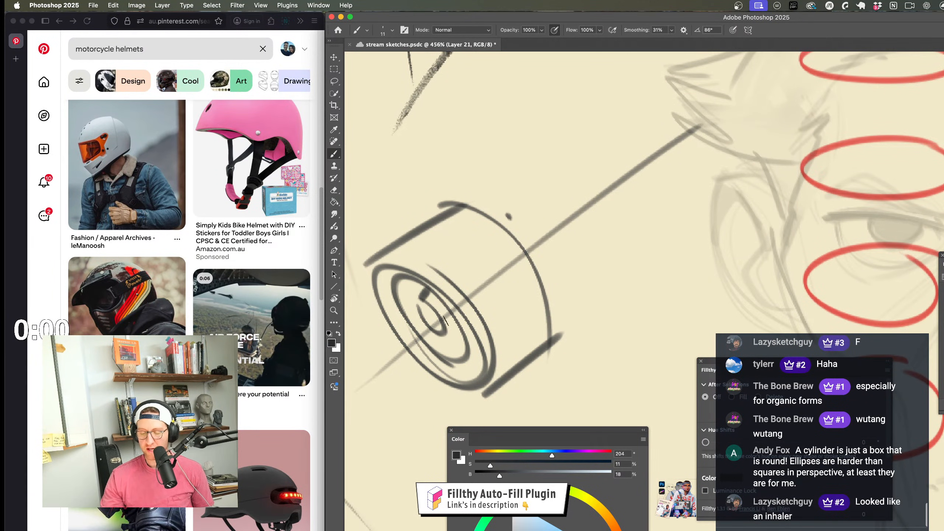
{"action": "left_click_drag", "start_coordinate": [447, 332], "coordinate": [454, 341]}
{"action": "left_click_drag", "start_coordinate": [490, 345], "coordinate": [466, 352]}
Step: Mirror the canvas view back and bring the empty area above the diagonal cylinder into view
{"action": "key", "text": "super+shift+h"}
{"action": "left_click_drag", "start_coordinate": [758, 389], "coordinate": [507, 331]}
{"action": "left_click_drag", "start_coordinate": [509, 288], "coordinate": [558, 277]}
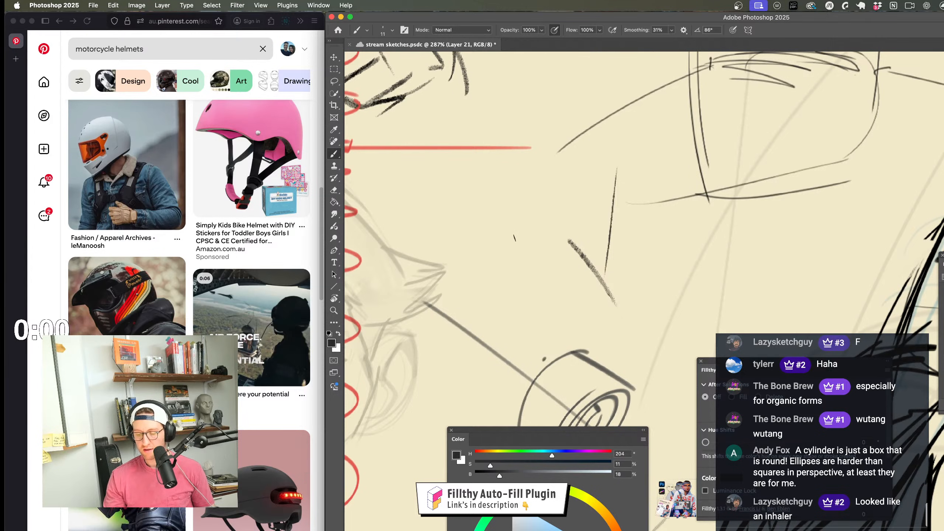
Step: Redraw a diagonal axis arrow above the cylinder until it suits and cross it with a tilted ellipse
{"action": "left_click_drag", "start_coordinate": [441, 193], "coordinate": [545, 282]}
{"action": "key", "text": "cmd+z"}
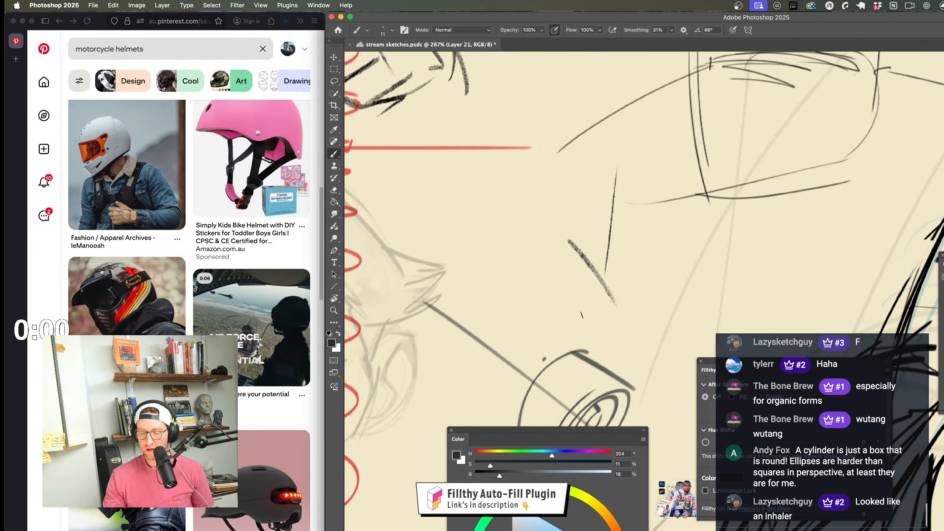
{"action": "left_click_drag", "start_coordinate": [579, 316], "coordinate": [456, 200]}
{"action": "key", "text": "cmd+z"}
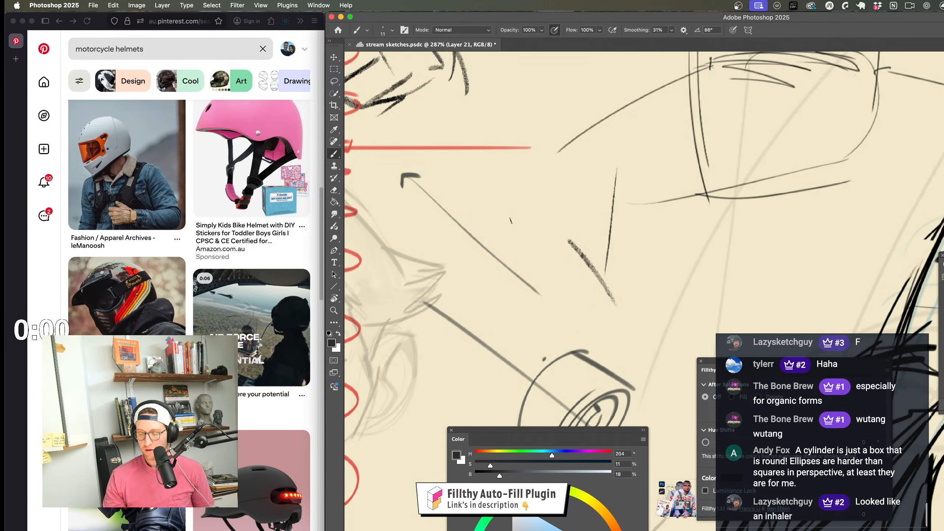
{"action": "key", "text": "super+z"}
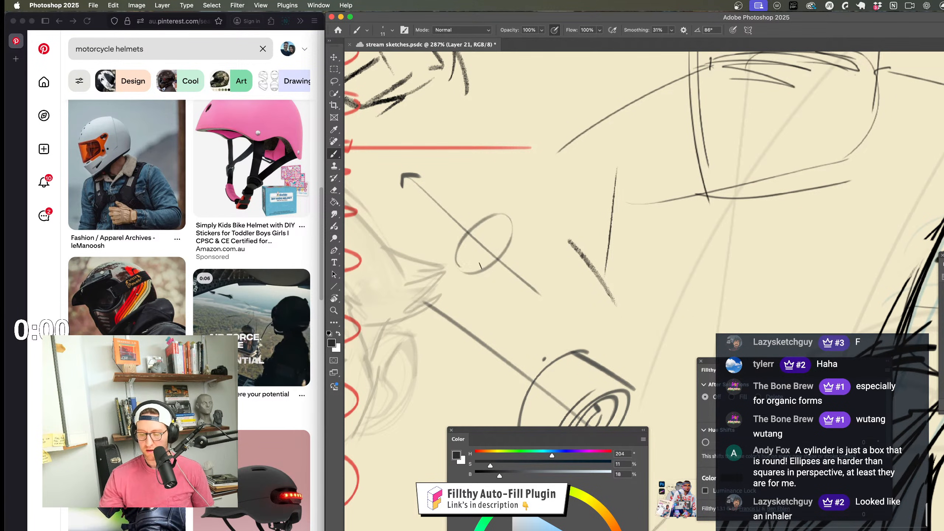
Step: Rotate the canvas until the axis arrow stands nearly upright, and remove the tilted ellipse crossing it
{"action": "key", "text": "z"}
{"action": "scroll", "coordinate": [497, 250], "scroll_direction": "up", "scroll_amount": 2}
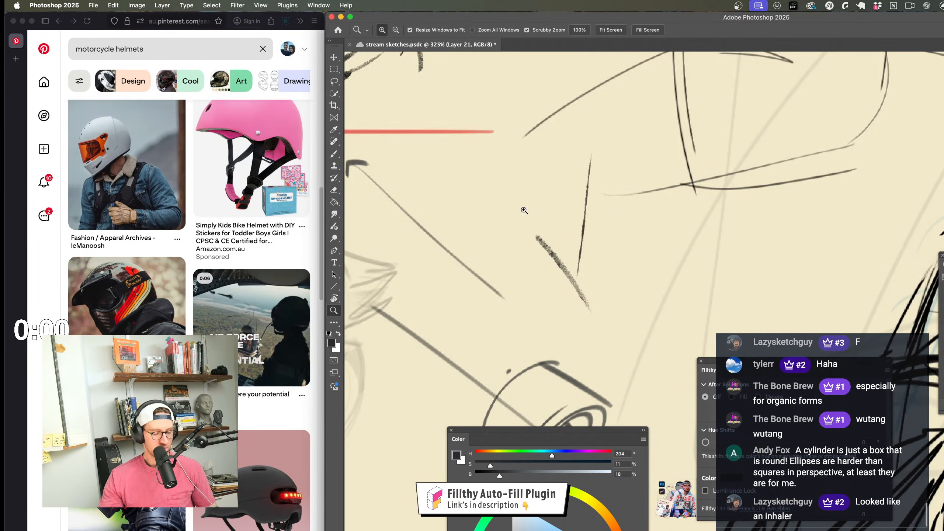
{"action": "key", "text": "r"}
{"action": "mouse_move", "coordinate": [524, 211]}
{"action": "left_mouse_down"}
{"action": "mouse_move", "coordinate": [577, 162]}
{"action": "mouse_move", "coordinate": [703, 132]}
{"action": "left_mouse_up"}
{"action": "key", "text": "space"}
{"action": "left_click_drag", "start_coordinate": [649, 278], "coordinate": [588, 445]}
{"action": "left_click_drag", "start_coordinate": [589, 253], "coordinate": [626, 261]}
{"action": "key", "text": "b"}
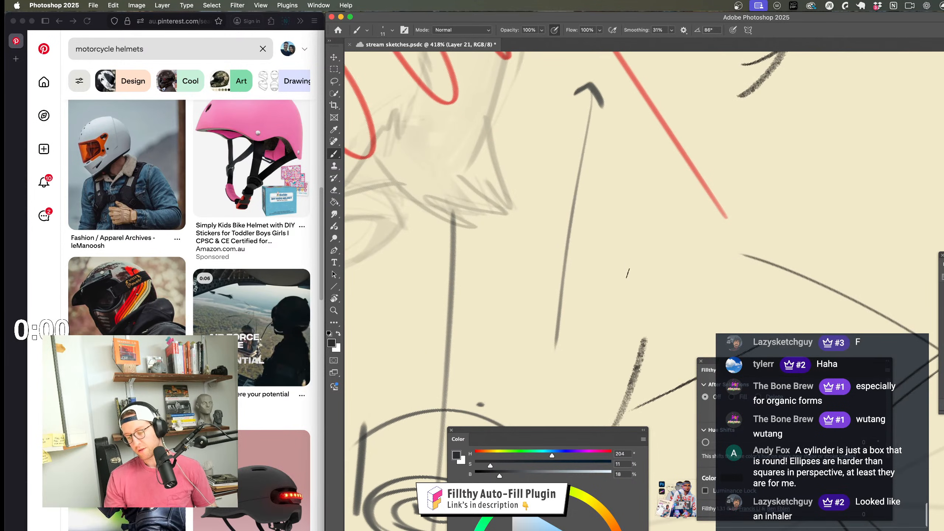
{"action": "key", "text": "super+z"}
Step: Try a flat ellipse across the upright axis with a small mark inside it
{"action": "mouse_move", "coordinate": [509, 267]}
{"action": "left_mouse_down"}
{"action": "mouse_move", "coordinate": [612, 261]}
{"action": "mouse_move", "coordinate": [519, 249]}
{"action": "mouse_move", "coordinate": [589, 279]}
{"action": "mouse_move", "coordinate": [539, 269]}
{"action": "mouse_move", "coordinate": [520, 230]}
{"action": "left_mouse_up"}
{"action": "key", "text": "super+z"}
{"action": "key", "text": "super+z"}
{"action": "mouse_move", "coordinate": [627, 256]}
{"action": "left_mouse_down"}
{"action": "mouse_move", "coordinate": [546, 229]}
{"action": "mouse_move", "coordinate": [628, 249]}
{"action": "left_mouse_up"}
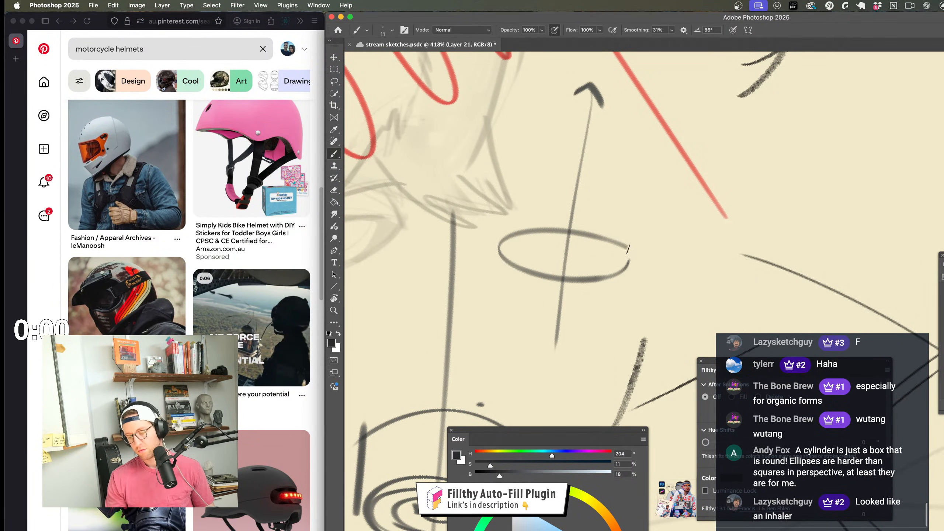
{"action": "key", "text": "super+z"}
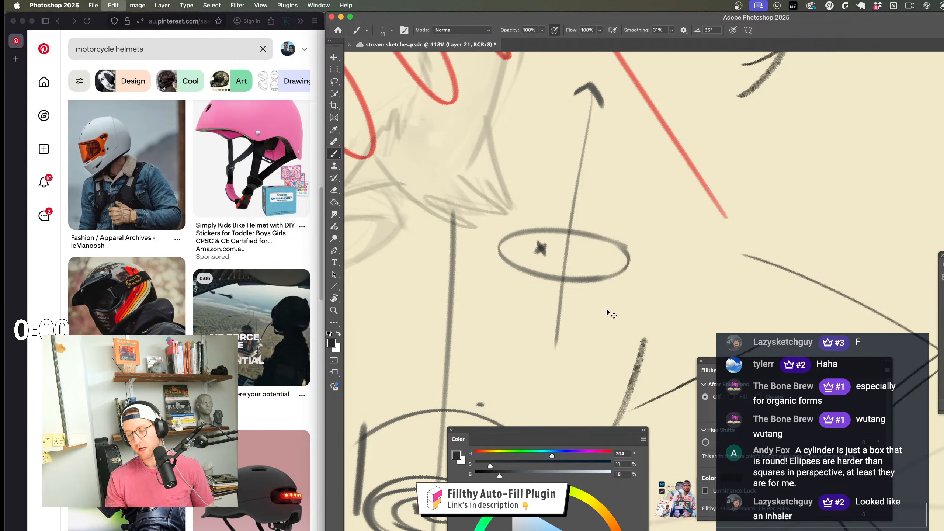
{"action": "key", "text": "super+z"}
{"action": "key", "text": "super+z"}
Step: Draw an open ellipse across the upright axis with a narrower ellipse below it
{"action": "mouse_move", "coordinate": [512, 240]}
{"action": "left_mouse_down"}
{"action": "mouse_move", "coordinate": [631, 258]}
{"action": "mouse_move", "coordinate": [537, 279]}
{"action": "mouse_move", "coordinate": [619, 242]}
{"action": "mouse_move", "coordinate": [540, 222]}
{"action": "mouse_move", "coordinate": [617, 286]}
{"action": "mouse_move", "coordinate": [640, 246]}
{"action": "left_mouse_up"}
{"action": "key", "text": "super+z"}
{"action": "mouse_move", "coordinate": [634, 291]}
{"action": "left_mouse_down"}
{"action": "mouse_move", "coordinate": [633, 257]}
{"action": "mouse_move", "coordinate": [617, 290]}
{"action": "mouse_move", "coordinate": [482, 269]}
{"action": "mouse_move", "coordinate": [579, 295]}
{"action": "mouse_move", "coordinate": [538, 298]}
{"action": "mouse_move", "coordinate": [638, 293]}
{"action": "left_mouse_up"}
{"action": "key", "text": "super+z"}
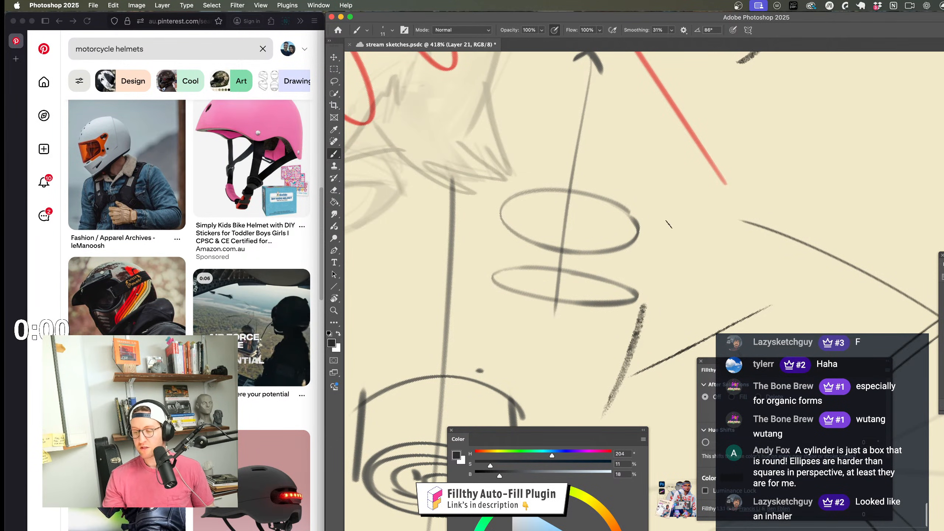
Step: Try a double-headed arrow beside the ellipses and narrow inner ellipses, and undo back to the single upper ellipse
{"action": "left_click_drag", "start_coordinate": [661, 246], "coordinate": [675, 260]}
{"action": "mouse_move", "coordinate": [673, 262]}
{"action": "left_mouse_down"}
{"action": "mouse_move", "coordinate": [615, 280]}
{"action": "mouse_move", "coordinate": [624, 272]}
{"action": "left_mouse_up"}
{"action": "left_click_drag", "start_coordinate": [554, 263], "coordinate": [691, 284]}
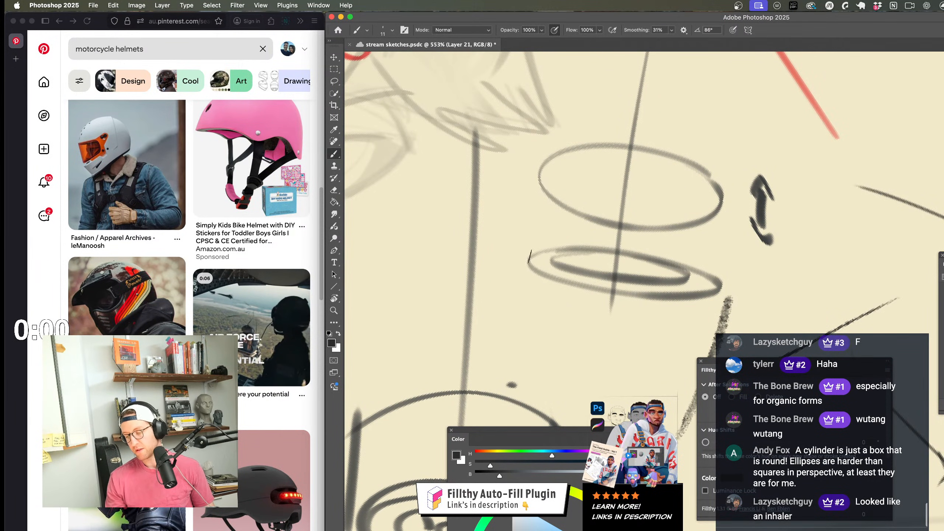
{"action": "key", "text": "super+z"}
{"action": "left_click_drag", "start_coordinate": [554, 265], "coordinate": [629, 264]}
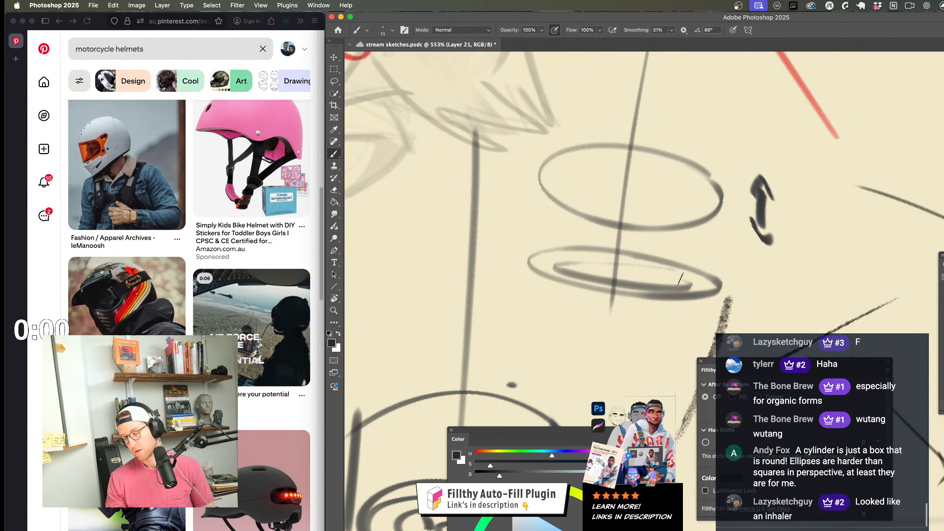
{"action": "key", "text": "super+z"}
{"action": "key", "text": "super+z"}
{"action": "key", "text": "super+z"}
{"action": "key", "text": "super+z"}
{"action": "key", "text": "super+z"}
{"action": "key", "text": "super+z"}
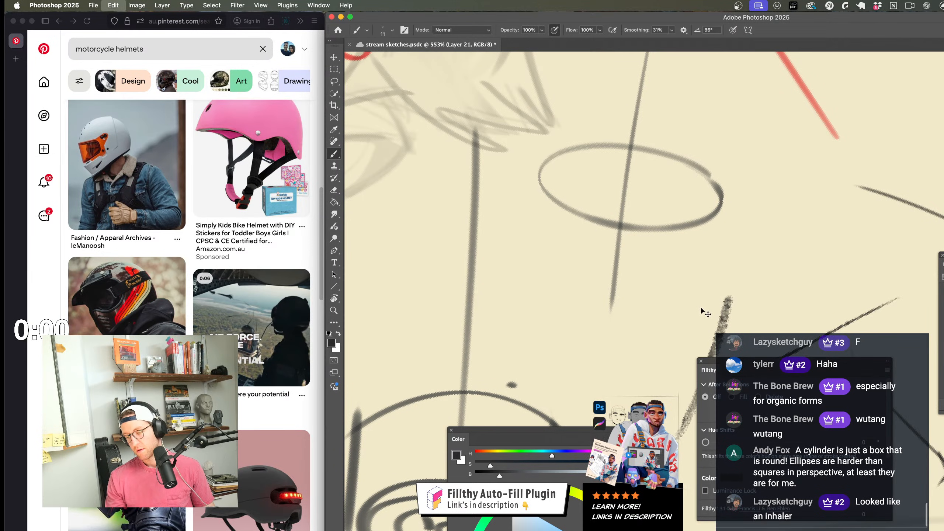
Step: Complete a short cylinder on the axis with a wider lower ellipse, two sides and a smaller inner ellipse
{"action": "mouse_move", "coordinate": [703, 286]}
{"action": "left_mouse_down"}
{"action": "mouse_move", "coordinate": [521, 279]}
{"action": "mouse_move", "coordinate": [640, 262]}
{"action": "left_mouse_up"}
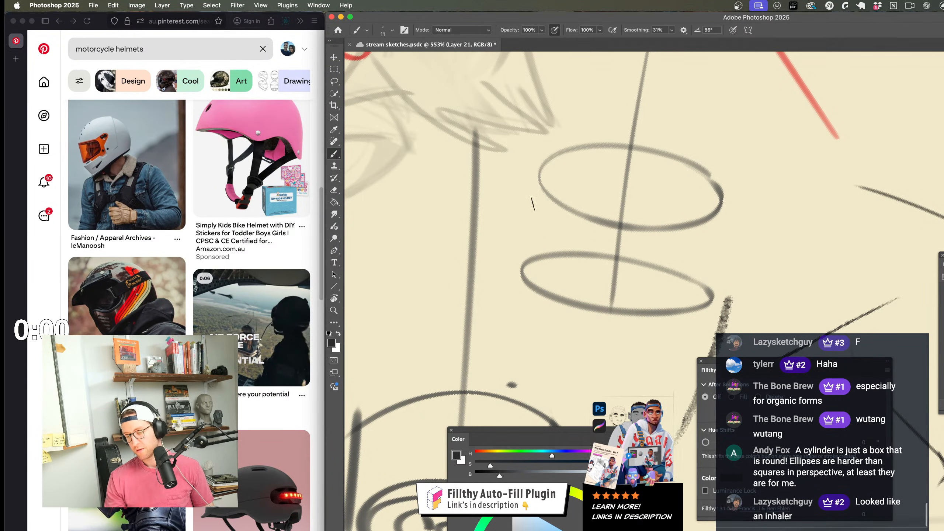
{"action": "left_click_drag", "start_coordinate": [539, 163], "coordinate": [521, 256]}
{"action": "mouse_move", "coordinate": [724, 179]}
{"action": "left_mouse_down"}
{"action": "mouse_move", "coordinate": [705, 302]}
{"action": "mouse_move", "coordinate": [638, 277]}
{"action": "mouse_move", "coordinate": [657, 308]}
{"action": "mouse_move", "coordinate": [551, 266]}
{"action": "left_mouse_up"}
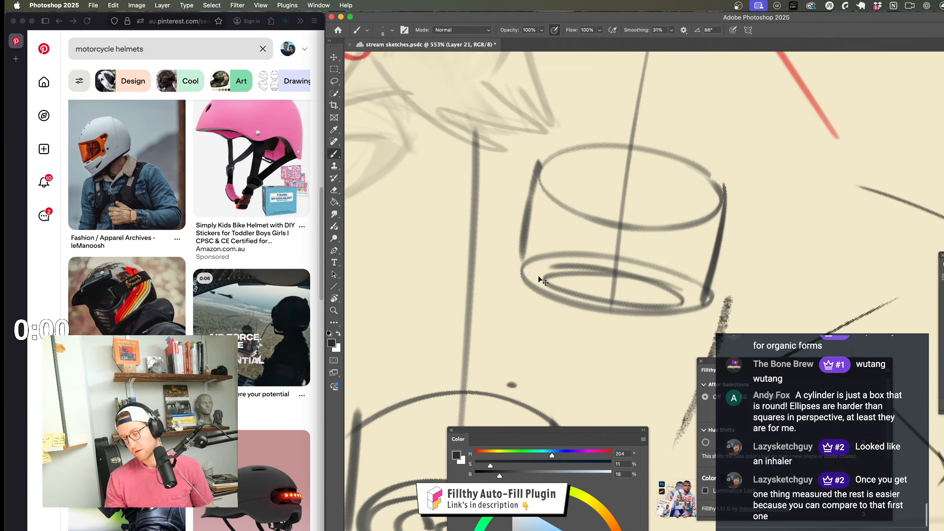
{"action": "key", "text": "super+z"}
{"action": "mouse_move", "coordinate": [677, 291]}
{"action": "left_mouse_down"}
{"action": "mouse_move", "coordinate": [650, 279]}
{"action": "mouse_move", "coordinate": [591, 295]}
{"action": "mouse_move", "coordinate": [685, 296]}
{"action": "mouse_move", "coordinate": [547, 285]}
{"action": "mouse_move", "coordinate": [680, 291]}
{"action": "mouse_move", "coordinate": [617, 275]}
{"action": "mouse_move", "coordinate": [629, 285]}
{"action": "mouse_move", "coordinate": [677, 283]}
{"action": "left_mouse_up"}
{"action": "key", "text": "super+z"}
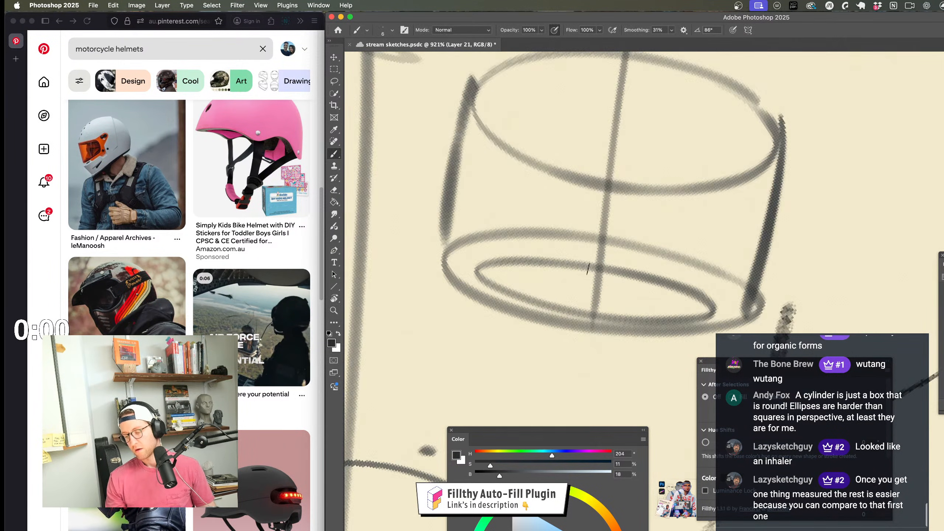
Step: Try additional small ellipses inside and above the cylinder's inner ellipse
{"action": "mouse_move", "coordinate": [527, 262]}
{"action": "left_mouse_down"}
{"action": "mouse_move", "coordinate": [663, 290]}
{"action": "mouse_move", "coordinate": [592, 275]}
{"action": "mouse_move", "coordinate": [570, 225]}
{"action": "mouse_move", "coordinate": [667, 284]}
{"action": "left_mouse_up"}
{"action": "key", "text": "super+z"}
{"action": "key", "text": "super+z"}
{"action": "key", "text": "super+z"}
{"action": "mouse_move", "coordinate": [624, 213]}
{"action": "left_mouse_down"}
{"action": "mouse_move", "coordinate": [699, 246]}
{"action": "mouse_move", "coordinate": [502, 204]}
{"action": "left_mouse_up"}
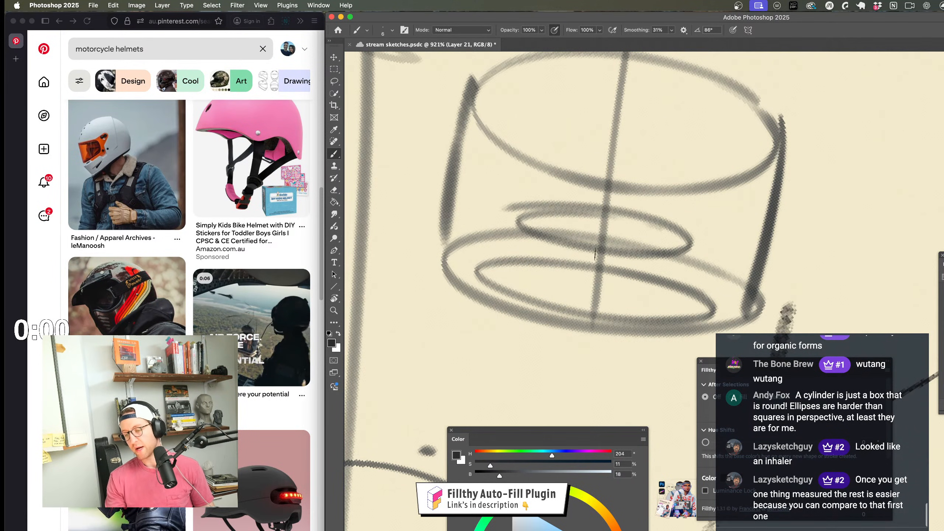
{"action": "key", "text": "super+z"}
Step: Add a dark recessed ellipse inside the cylinder's opening and darken its side edge and upper rim
{"action": "left_click_drag", "start_coordinate": [532, 267], "coordinate": [623, 273]}
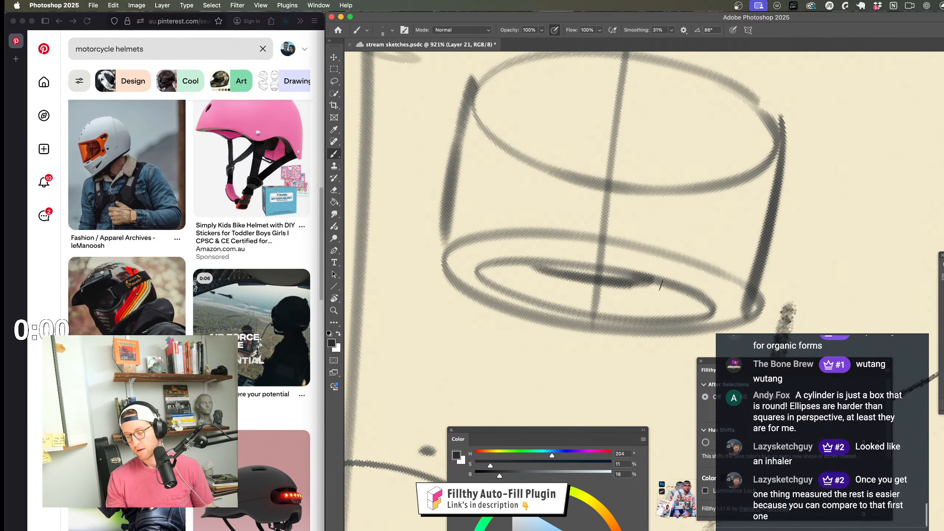
{"action": "scroll", "coordinate": [660, 285], "scroll_direction": "down", "scroll_amount": 5}
{"action": "scroll", "coordinate": [706, 223], "scroll_direction": "up", "scroll_amount": 4}
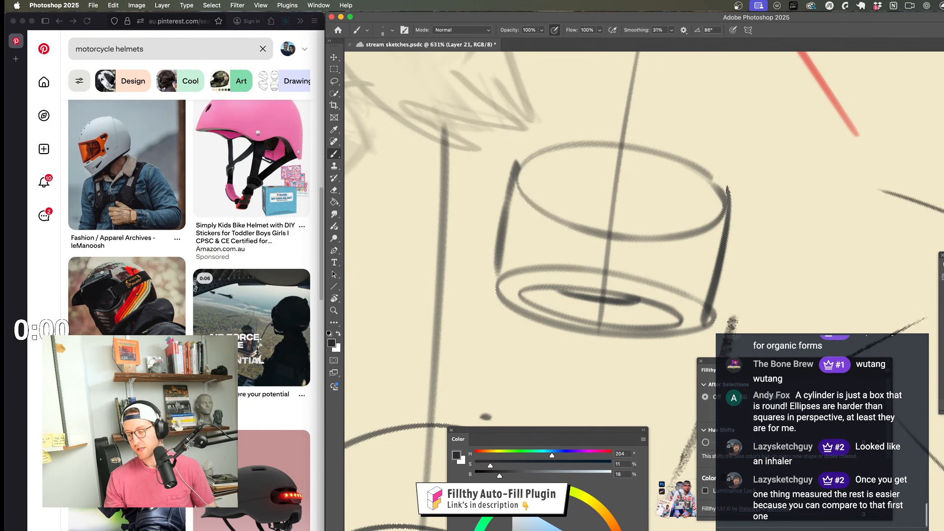
{"action": "left_click_drag", "start_coordinate": [727, 188], "coordinate": [713, 307]}
{"action": "scroll", "coordinate": [706, 223], "scroll_direction": "up", "scroll_amount": 2}
{"action": "mouse_move", "coordinate": [736, 234]}
{"action": "left_mouse_down"}
{"action": "mouse_move", "coordinate": [636, 165]}
{"action": "mouse_move", "coordinate": [505, 194]}
{"action": "left_mouse_up"}
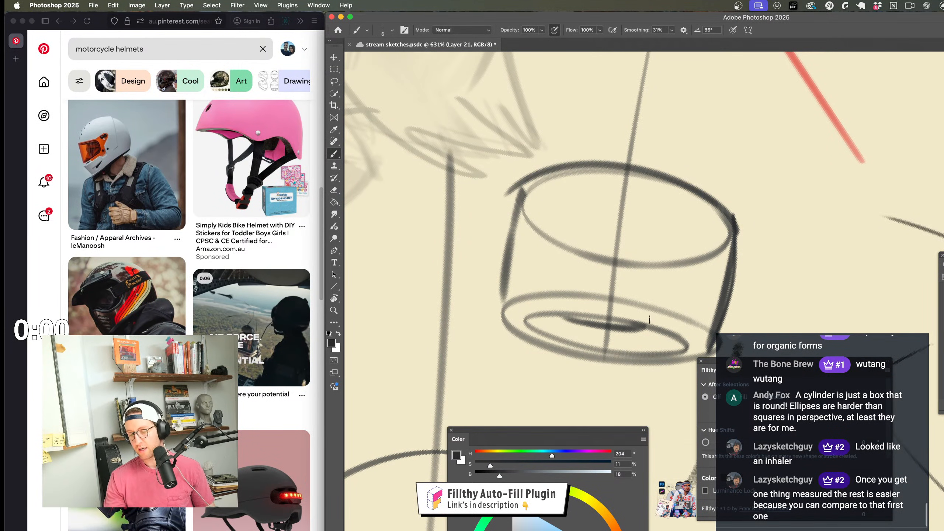
{"action": "mouse_move", "coordinate": [688, 334]}
{"action": "left_mouse_down"}
{"action": "mouse_move", "coordinate": [545, 314]}
{"action": "mouse_move", "coordinate": [521, 328]}
{"action": "mouse_move", "coordinate": [571, 343]}
{"action": "left_mouse_up"}
Step: Turn the canvas back and draw a circle beside the cylinders with a small tilted ellipse near its edge
{"action": "scroll", "coordinate": [642, 350], "scroll_direction": "down", "scroll_amount": 5}
{"action": "scroll", "coordinate": [642, 350], "scroll_direction": "down", "scroll_amount": 3}
{"action": "key", "text": "r"}
{"action": "left_click_drag", "start_coordinate": [642, 351], "coordinate": [685, 262]}
{"action": "key", "text": "z"}
{"action": "left_click_drag", "start_coordinate": [624, 268], "coordinate": [699, 266]}
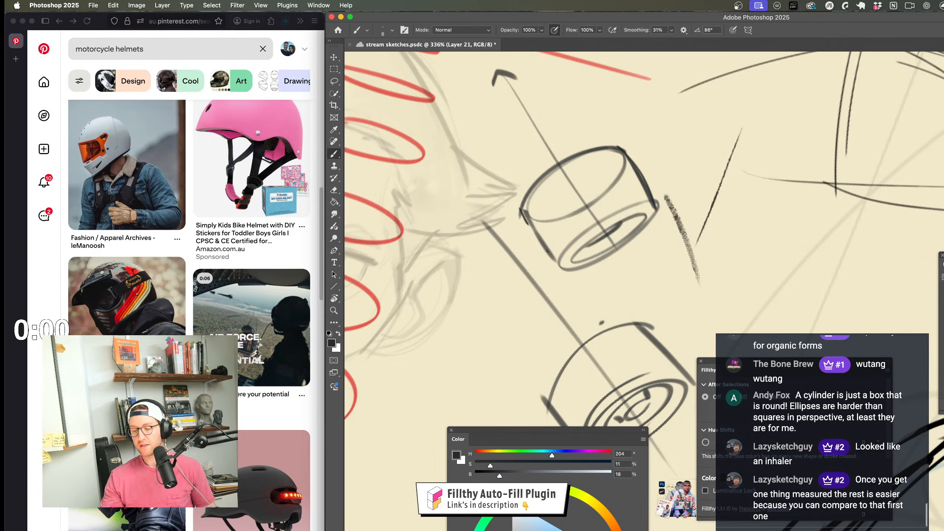
{"action": "key", "text": "z"}
{"action": "mouse_move", "coordinate": [666, 343]}
{"action": "left_mouse_down"}
{"action": "mouse_move", "coordinate": [579, 350]}
{"action": "mouse_move", "coordinate": [655, 334]}
{"action": "mouse_move", "coordinate": [603, 316]}
{"action": "mouse_move", "coordinate": [632, 293]}
{"action": "mouse_move", "coordinate": [706, 294]}
{"action": "left_mouse_up"}
{"action": "key", "text": "b"}
{"action": "mouse_move", "coordinate": [577, 254]}
{"action": "left_mouse_down"}
{"action": "mouse_move", "coordinate": [558, 257]}
{"action": "mouse_move", "coordinate": [632, 290]}
{"action": "mouse_move", "coordinate": [635, 315]}
{"action": "left_mouse_up"}
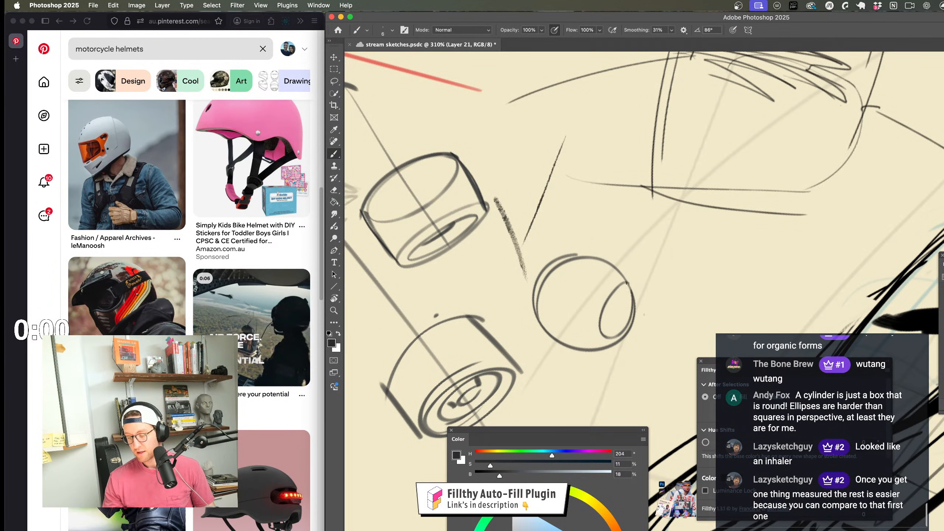
Step: Replace the circle's small ellipse with a diagonal axis line emerging from its upper left
{"action": "mouse_move", "coordinate": [559, 275]}
{"action": "left_mouse_down"}
{"action": "mouse_move", "coordinate": [549, 306]}
{"action": "mouse_move", "coordinate": [593, 291]}
{"action": "mouse_move", "coordinate": [544, 205]}
{"action": "left_mouse_up"}
{"action": "key", "text": "cmd+z"}
{"action": "left_click_drag", "start_coordinate": [564, 260], "coordinate": [579, 297]}
{"action": "key", "text": "super+z"}
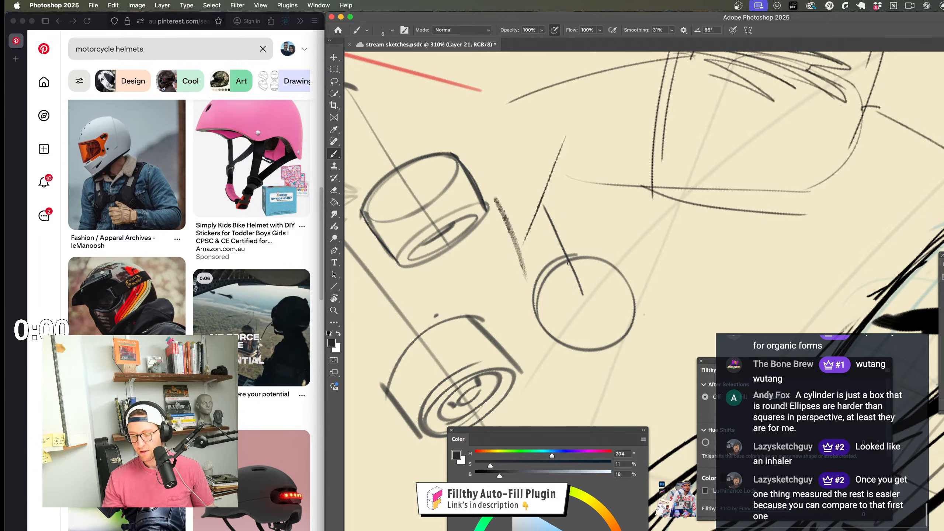
{"action": "left_click_drag", "start_coordinate": [558, 263], "coordinate": [591, 290]}
{"action": "key", "text": "super+z"}
{"action": "scroll", "coordinate": [587, 283], "scroll_direction": "up", "scroll_amount": 3}
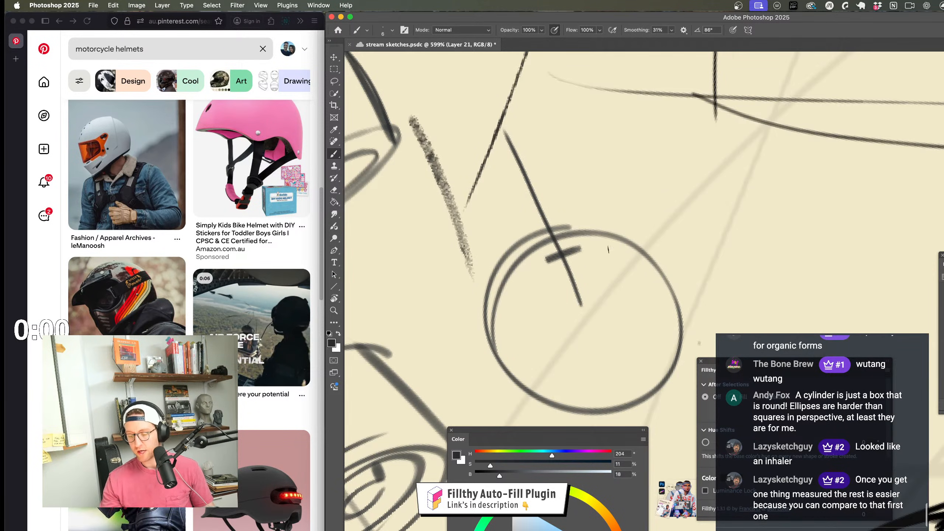
Step: Turn the circle into an eyeball with iris ellipses on the axis, a dark pupil, a thick eyelid arc and a faint cross line
{"action": "mouse_move", "coordinate": [574, 244]}
{"action": "left_mouse_down"}
{"action": "mouse_move", "coordinate": [528, 294]}
{"action": "mouse_move", "coordinate": [610, 271]}
{"action": "mouse_move", "coordinate": [557, 242]}
{"action": "mouse_move", "coordinate": [561, 300]}
{"action": "mouse_move", "coordinate": [608, 254]}
{"action": "mouse_move", "coordinate": [527, 273]}
{"action": "mouse_move", "coordinate": [592, 290]}
{"action": "mouse_move", "coordinate": [592, 268]}
{"action": "mouse_move", "coordinate": [591, 276]}
{"action": "mouse_move", "coordinate": [564, 274]}
{"action": "mouse_move", "coordinate": [582, 289]}
{"action": "mouse_move", "coordinate": [562, 282]}
{"action": "mouse_move", "coordinate": [603, 272]}
{"action": "mouse_move", "coordinate": [578, 281]}
{"action": "left_mouse_up"}
{"action": "key", "text": "z"}
{"action": "mouse_move", "coordinate": [613, 312]}
{"action": "left_mouse_down"}
{"action": "mouse_move", "coordinate": [561, 319]}
{"action": "mouse_move", "coordinate": [595, 319]}
{"action": "left_mouse_up"}
{"action": "key", "text": "b"}
{"action": "mouse_move", "coordinate": [533, 264]}
{"action": "left_mouse_down"}
{"action": "mouse_move", "coordinate": [625, 277]}
{"action": "mouse_move", "coordinate": [662, 340]}
{"action": "left_mouse_up"}
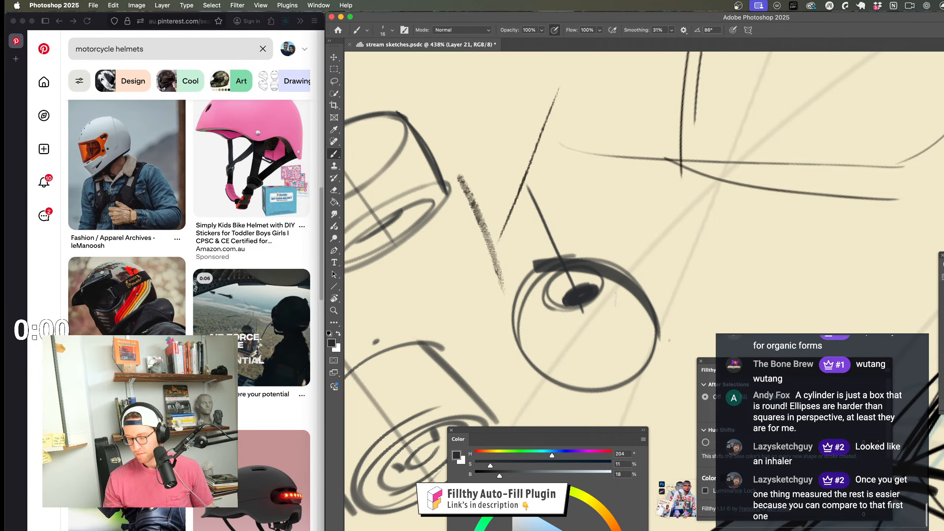
{"action": "left_click_drag", "start_coordinate": [513, 310], "coordinate": [659, 351]}
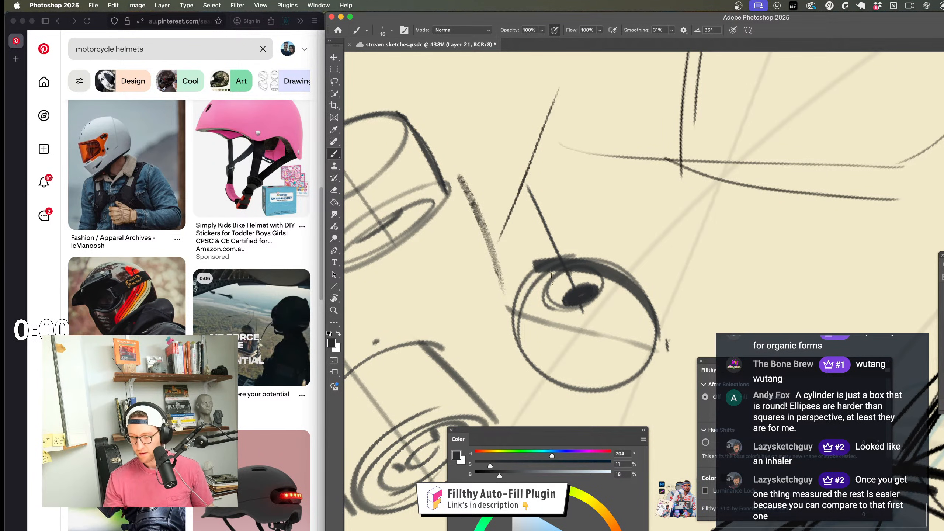
Step: Shade the iris, thicken the upper lid with lashes and draw an eyebrow above the eyeball
{"action": "mouse_move", "coordinate": [551, 277]}
{"action": "left_mouse_down"}
{"action": "mouse_move", "coordinate": [598, 281]}
{"action": "mouse_move", "coordinate": [554, 279]}
{"action": "mouse_move", "coordinate": [574, 285]}
{"action": "mouse_move", "coordinate": [520, 285]}
{"action": "mouse_move", "coordinate": [518, 294]}
{"action": "mouse_move", "coordinate": [532, 246]}
{"action": "mouse_move", "coordinate": [613, 257]}
{"action": "mouse_move", "coordinate": [647, 286]}
{"action": "left_mouse_up"}
{"action": "left_click_drag", "start_coordinate": [696, 230], "coordinate": [697, 245]}
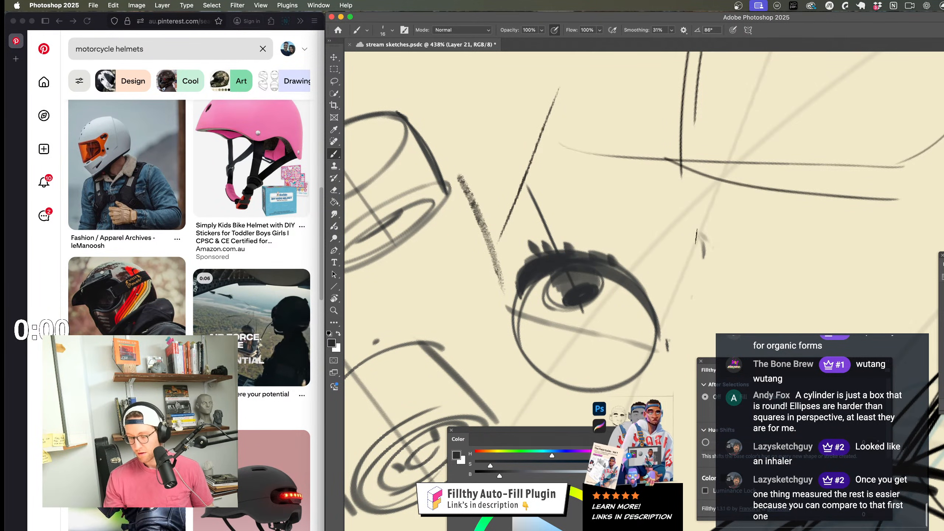
{"action": "mouse_move", "coordinate": [546, 179]}
{"action": "left_mouse_down"}
{"action": "mouse_move", "coordinate": [691, 228]}
{"action": "mouse_move", "coordinate": [706, 252]}
{"action": "left_mouse_up"}
{"action": "left_click_drag", "start_coordinate": [709, 222], "coordinate": [712, 253]}
Step: Review the eye and cylinder sketches, and examine the helmeted figure alongside its construction boxes
{"action": "key", "text": "z"}
{"action": "left_click_drag", "start_coordinate": [685, 316], "coordinate": [473, 338]}
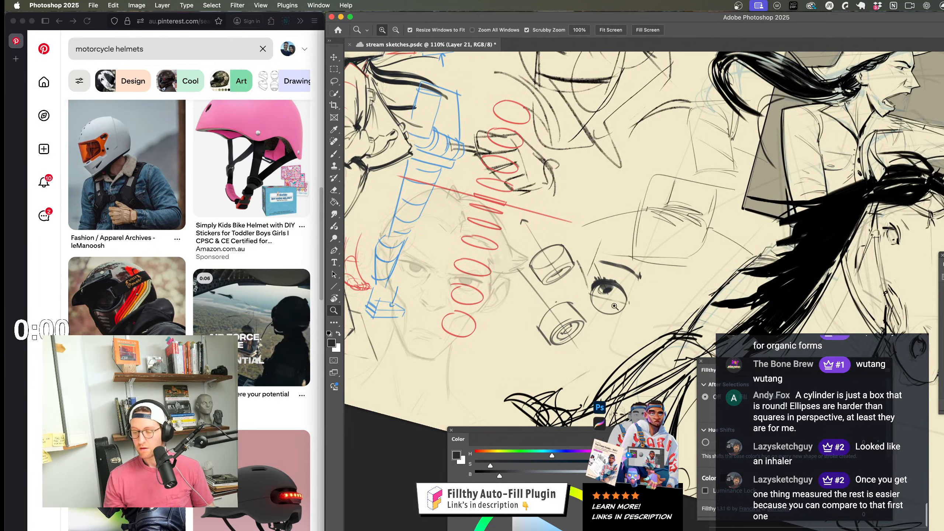
{"action": "left_click_drag", "start_coordinate": [621, 305], "coordinate": [728, 304]}
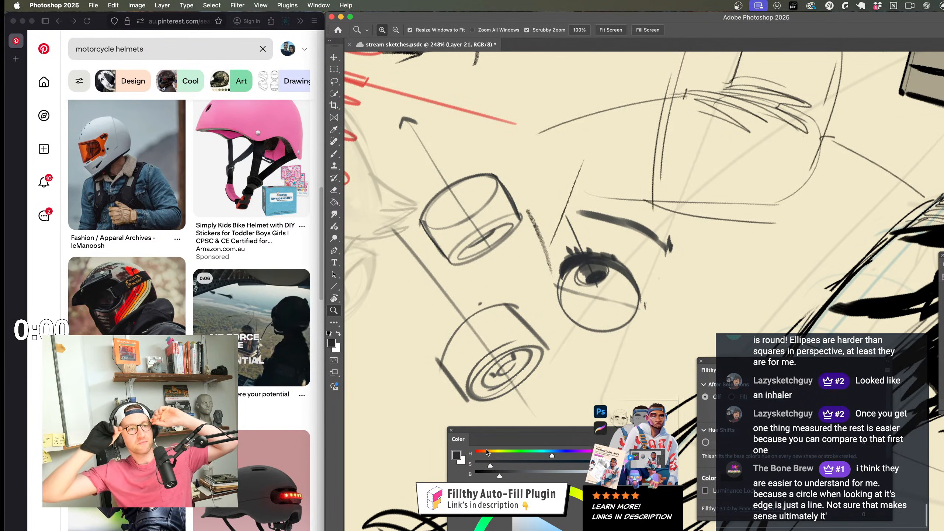
{"action": "mouse_move", "coordinate": [663, 371]}
{"action": "left_mouse_down"}
{"action": "mouse_move", "coordinate": [616, 318]}
{"action": "mouse_move", "coordinate": [621, 255]}
{"action": "mouse_move", "coordinate": [669, 261]}
{"action": "mouse_move", "coordinate": [663, 338]}
{"action": "left_mouse_up"}
{"action": "key", "text": "r"}
{"action": "key", "text": "z"}
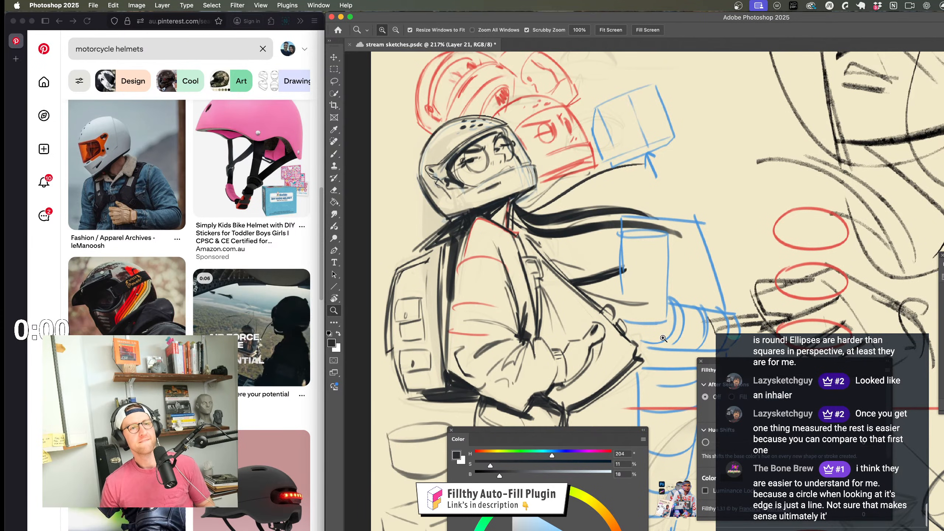
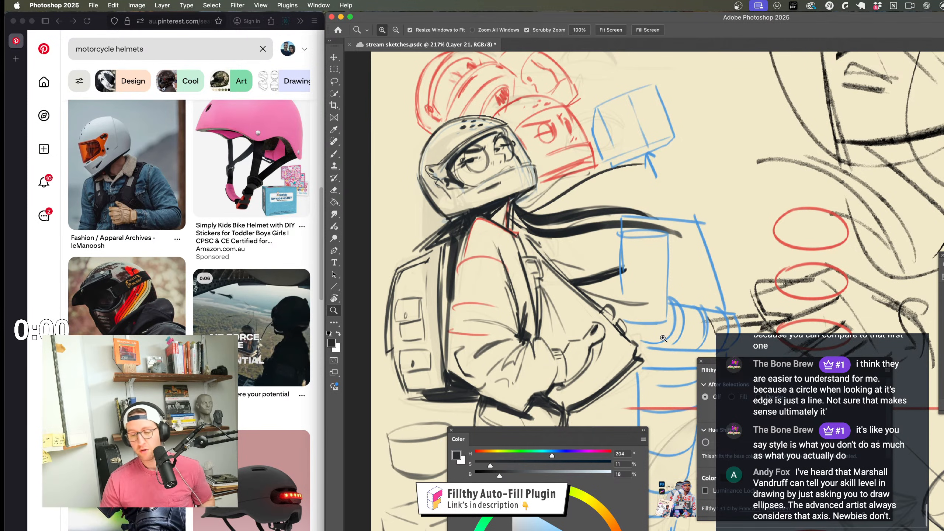
{"action": "key", "text": "b"}
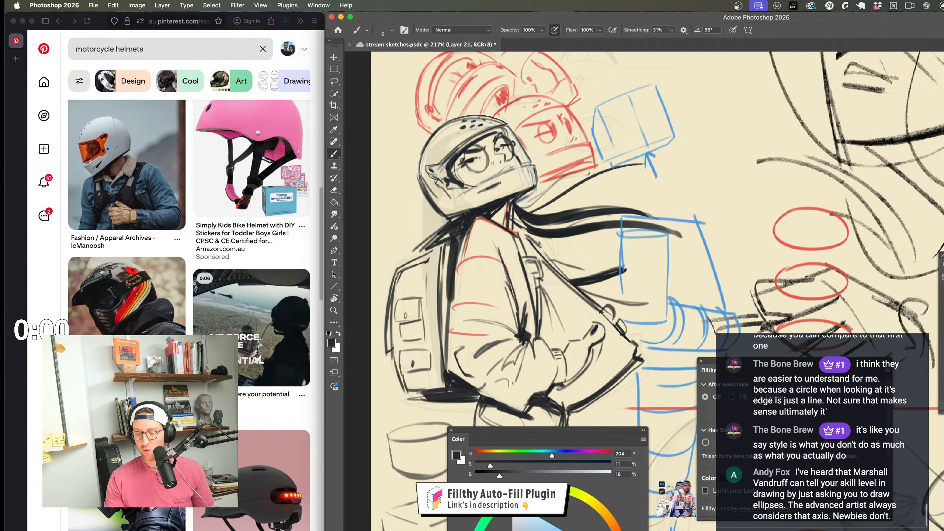
{"action": "key", "text": "z"}
{"action": "mouse_move", "coordinate": [490, 208]}
{"action": "left_mouse_down"}
{"action": "mouse_move", "coordinate": [445, 212]}
{"action": "mouse_move", "coordinate": [535, 229]}
{"action": "left_mouse_up"}
{"action": "key", "text": "b"}
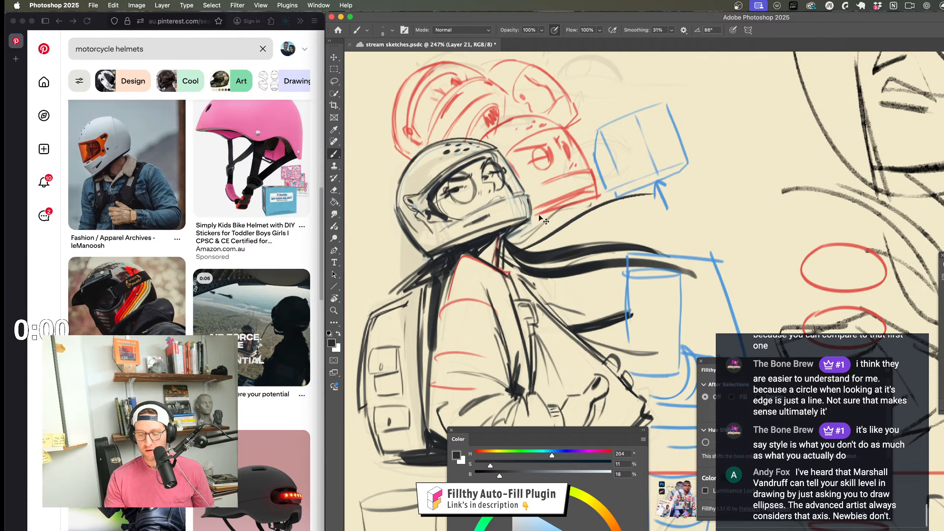
{"action": "key", "text": "z"}
{"action": "mouse_move", "coordinate": [518, 284]}
{"action": "left_mouse_down"}
{"action": "mouse_move", "coordinate": [508, 277]}
{"action": "mouse_move", "coordinate": [554, 298]}
{"action": "mouse_move", "coordinate": [505, 324]}
{"action": "left_mouse_up"}
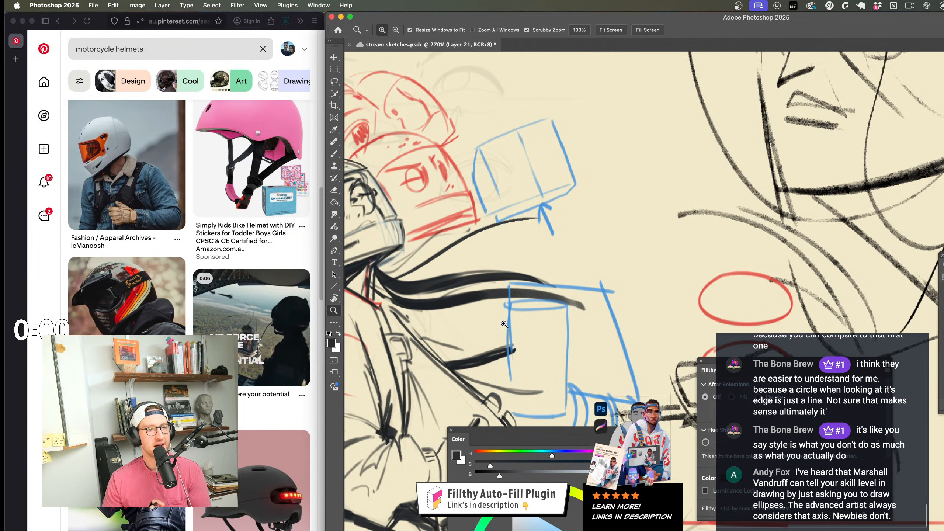
{"action": "scroll", "coordinate": [552, 327], "scroll_direction": "down", "scroll_amount": 3}
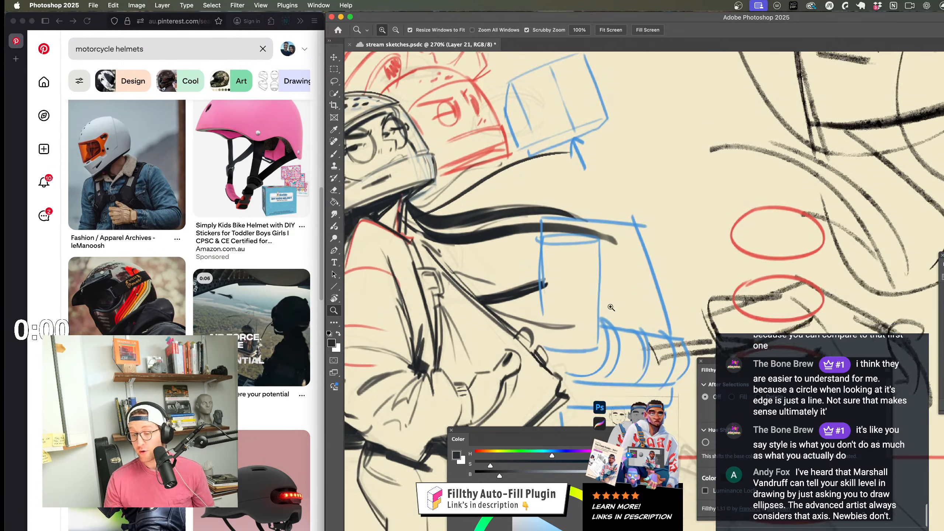
Step: Draw a vertical axis line in the empty area above the cylinders and cross it with two horizontal ellipses
{"action": "left_click_drag", "start_coordinate": [611, 308], "coordinate": [554, 312]}
{"action": "left_click_drag", "start_coordinate": [625, 424], "coordinate": [531, 317]}
{"action": "mouse_move", "coordinate": [628, 269]}
{"action": "left_mouse_down"}
{"action": "mouse_move", "coordinate": [586, 246]}
{"action": "mouse_move", "coordinate": [624, 249]}
{"action": "left_mouse_up"}
{"action": "key", "text": "b"}
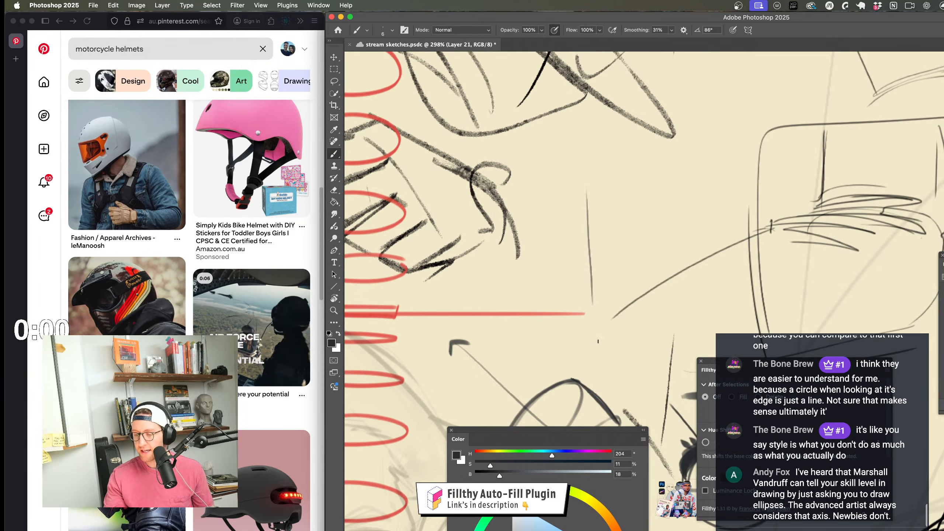
{"action": "key", "text": "super+z"}
{"action": "left_click_drag", "start_coordinate": [585, 153], "coordinate": [593, 280]}
{"action": "mouse_move", "coordinate": [556, 228]}
{"action": "left_mouse_down"}
{"action": "mouse_move", "coordinate": [641, 240]}
{"action": "mouse_move", "coordinate": [576, 225]}
{"action": "left_mouse_up"}
{"action": "mouse_move", "coordinate": [551, 195]}
{"action": "left_mouse_down"}
{"action": "mouse_move", "coordinate": [569, 182]}
{"action": "mouse_move", "coordinate": [550, 188]}
{"action": "left_mouse_up"}
Step: Add diagonal axes with crosswise ellipses on both sides of the vertical axis and build a cylinder on the lower-left one
{"action": "mouse_move", "coordinate": [575, 226]}
{"action": "left_mouse_down"}
{"action": "mouse_move", "coordinate": [672, 180]}
{"action": "mouse_move", "coordinate": [648, 180]}
{"action": "mouse_move", "coordinate": [662, 207]}
{"action": "left_mouse_up"}
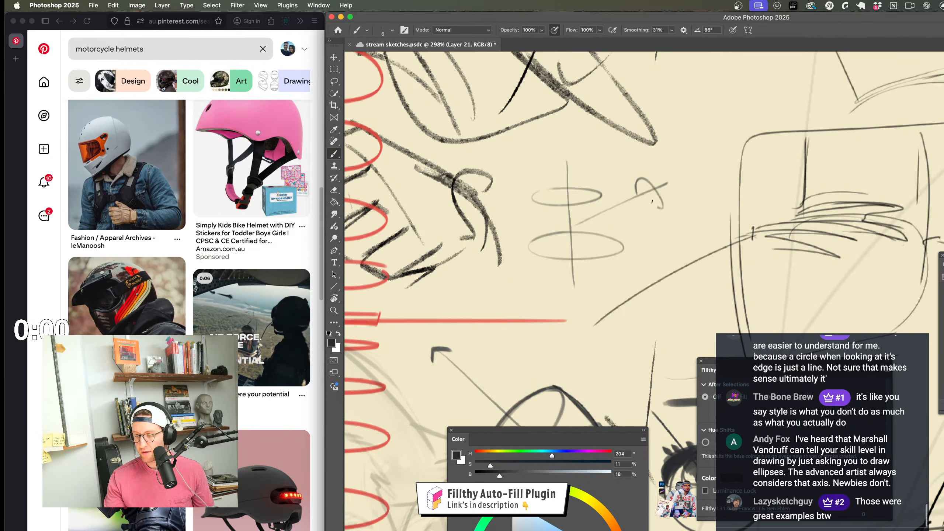
{"action": "mouse_move", "coordinate": [566, 261]}
{"action": "left_mouse_down"}
{"action": "mouse_move", "coordinate": [472, 310]}
{"action": "mouse_move", "coordinate": [460, 297]}
{"action": "mouse_move", "coordinate": [473, 330]}
{"action": "left_mouse_up"}
{"action": "left_click_drag", "start_coordinate": [537, 327], "coordinate": [531, 334]}
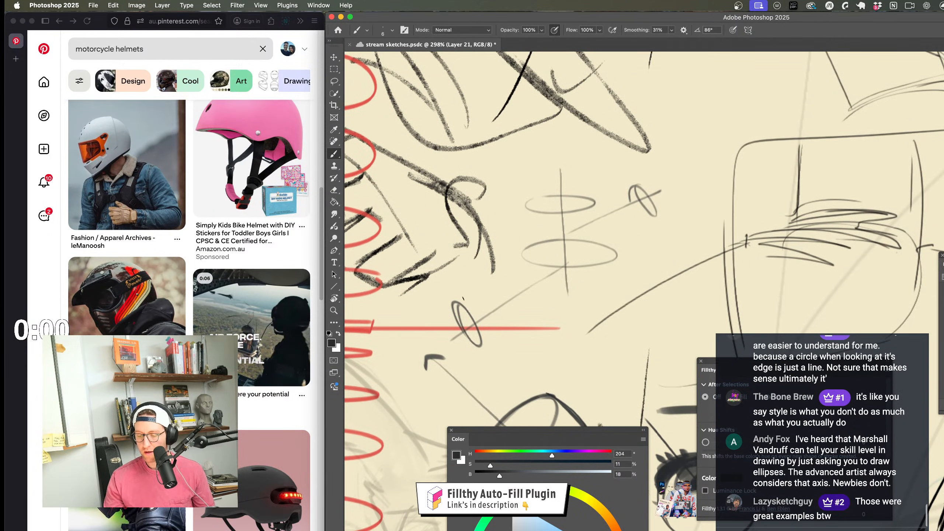
{"action": "left_click_drag", "start_coordinate": [452, 303], "coordinate": [514, 268]}
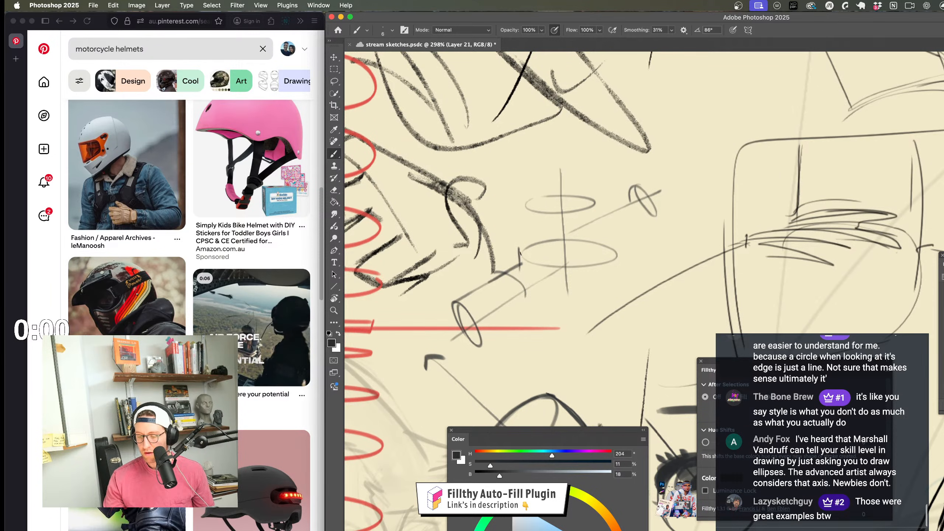
{"action": "left_click_drag", "start_coordinate": [472, 342], "coordinate": [544, 296]}
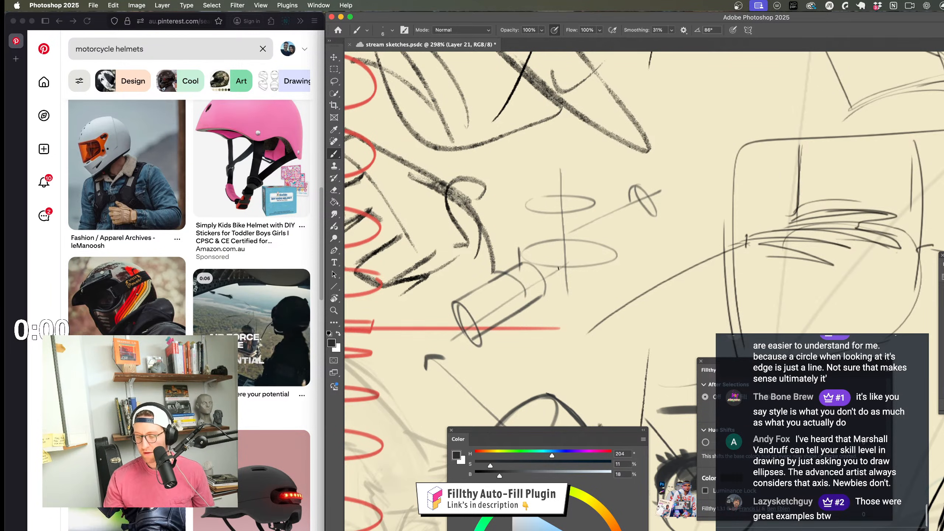
Step: Build a short cylinder on the vertical axis's lower ellipse and a small upright cylinder beneath the diagonal one
{"action": "left_click_drag", "start_coordinate": [521, 250], "coordinate": [584, 236]}
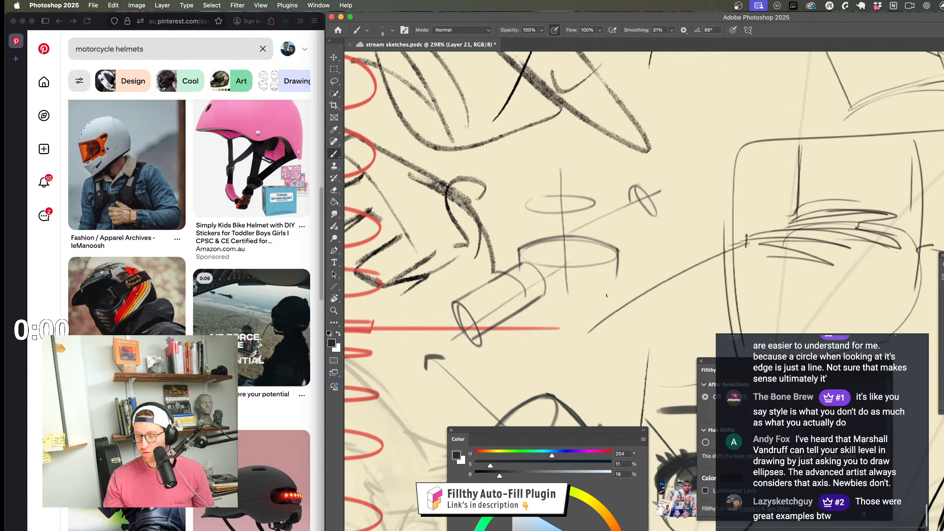
{"action": "mouse_move", "coordinate": [498, 305]}
{"action": "left_mouse_down"}
{"action": "mouse_move", "coordinate": [512, 383]}
{"action": "mouse_move", "coordinate": [488, 370]}
{"action": "mouse_move", "coordinate": [508, 363]}
{"action": "left_mouse_up"}
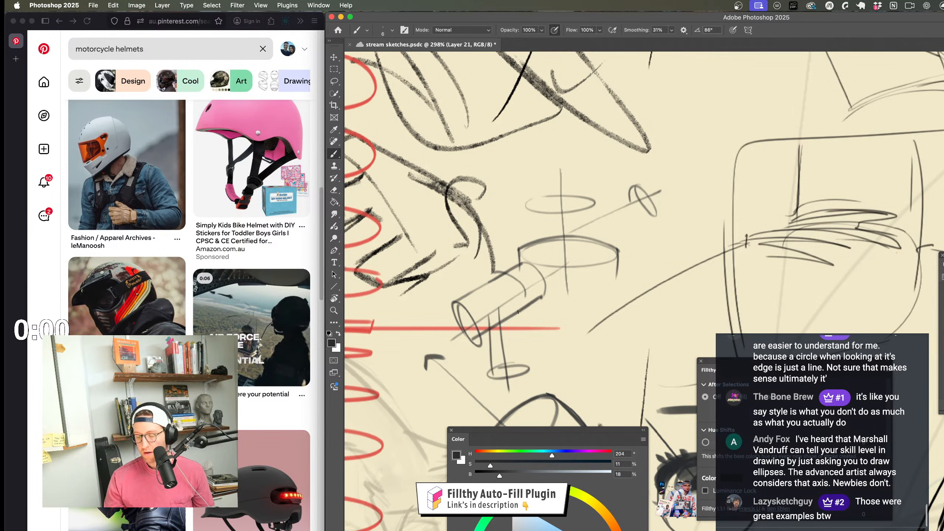
{"action": "mouse_move", "coordinate": [518, 311]}
{"action": "left_mouse_down"}
{"action": "mouse_move", "coordinate": [519, 360]}
{"action": "mouse_move", "coordinate": [506, 296]}
{"action": "mouse_move", "coordinate": [496, 336]}
{"action": "mouse_move", "coordinate": [554, 351]}
{"action": "mouse_move", "coordinate": [571, 315]}
{"action": "left_mouse_up"}
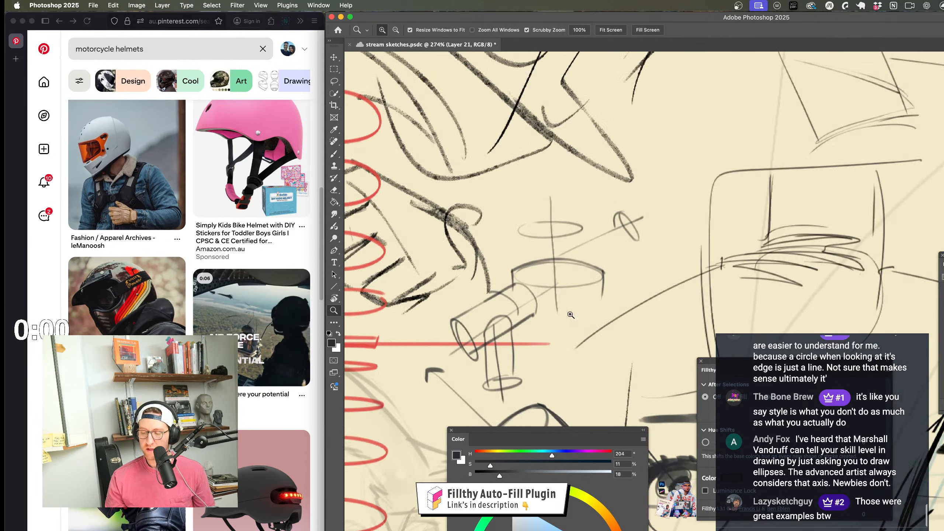
{"action": "left_click_drag", "start_coordinate": [604, 272], "coordinate": [602, 358]}
{"action": "left_click_drag", "start_coordinate": [531, 379], "coordinate": [529, 331]}
{"action": "mouse_move", "coordinate": [603, 316]}
{"action": "left_mouse_down"}
{"action": "mouse_move", "coordinate": [593, 367]}
{"action": "mouse_move", "coordinate": [521, 374]}
{"action": "mouse_move", "coordinate": [540, 367]}
{"action": "mouse_move", "coordinate": [558, 387]}
{"action": "left_mouse_up"}
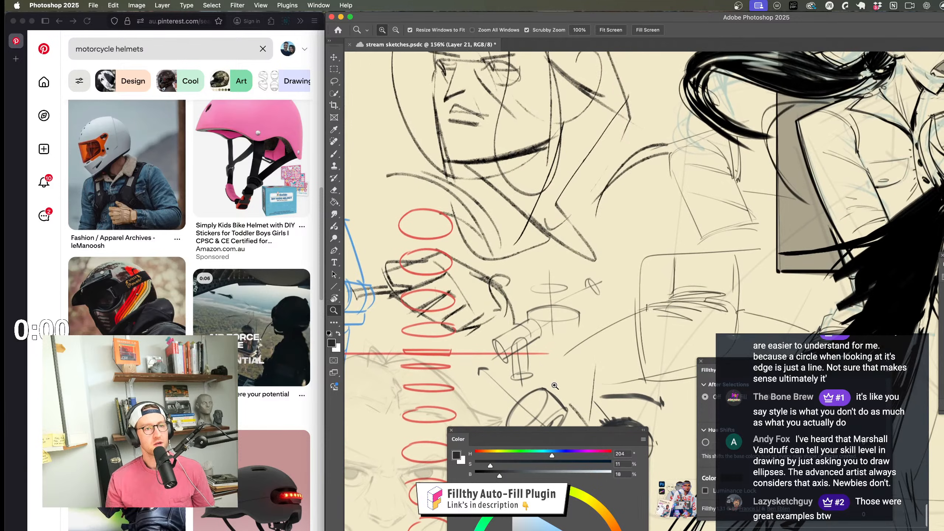
Step: Undo the recent strokes that formed the cylinders on the crossed ellipse axes
{"action": "key", "text": "super+z"}
{"action": "key", "text": "super+z"}
{"action": "key", "text": "super+z"}
{"action": "key", "text": "super+z"}
{"action": "key", "text": "super+z"}
{"action": "key", "text": "super+z"}
{"action": "key", "text": "super+z"}
{"action": "key", "text": "super+z"}
{"action": "key", "text": "super+z"}
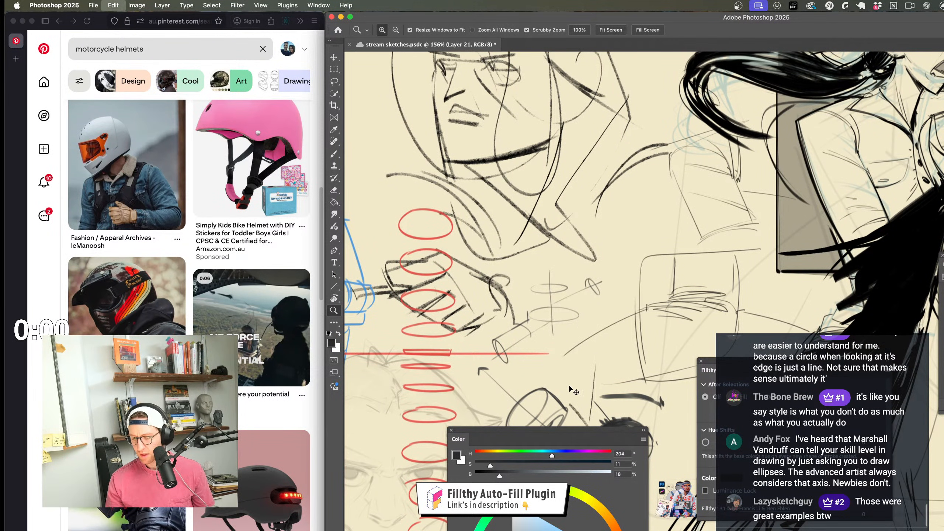
Step: Flip the canvas horizontally to check the helmeted figure in mirror view
{"action": "left_click_drag", "start_coordinate": [598, 363], "coordinate": [668, 287]}
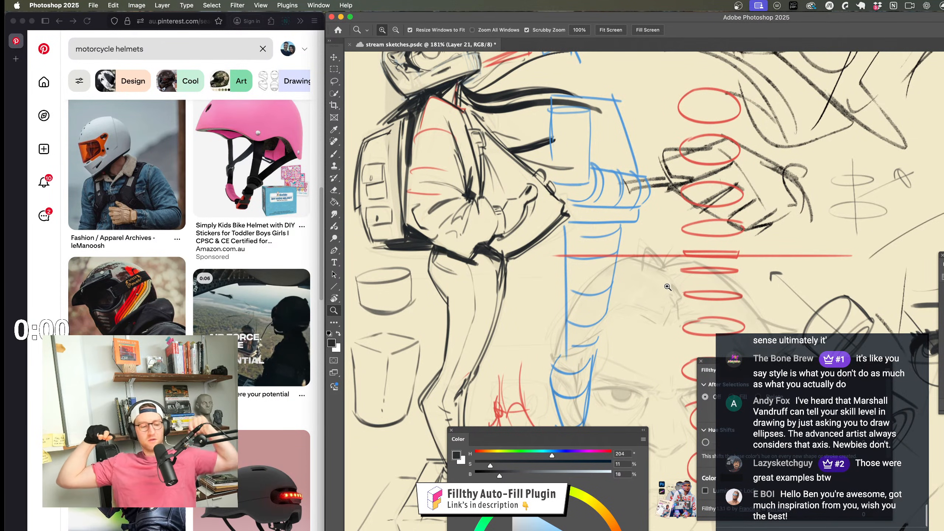
{"action": "left_click_drag", "start_coordinate": [540, 301], "coordinate": [566, 280]}
{"action": "key", "text": "super+shift+h"}
{"action": "left_click_drag", "start_coordinate": [688, 374], "coordinate": [503, 349]}
{"action": "mouse_move", "coordinate": [582, 340]}
{"action": "left_mouse_down"}
{"action": "mouse_move", "coordinate": [618, 339]}
{"action": "mouse_move", "coordinate": [529, 312]}
{"action": "mouse_move", "coordinate": [592, 296]}
{"action": "mouse_move", "coordinate": [572, 343]}
{"action": "mouse_move", "coordinate": [583, 346]}
{"action": "mouse_move", "coordinate": [587, 332]}
{"action": "left_mouse_up"}
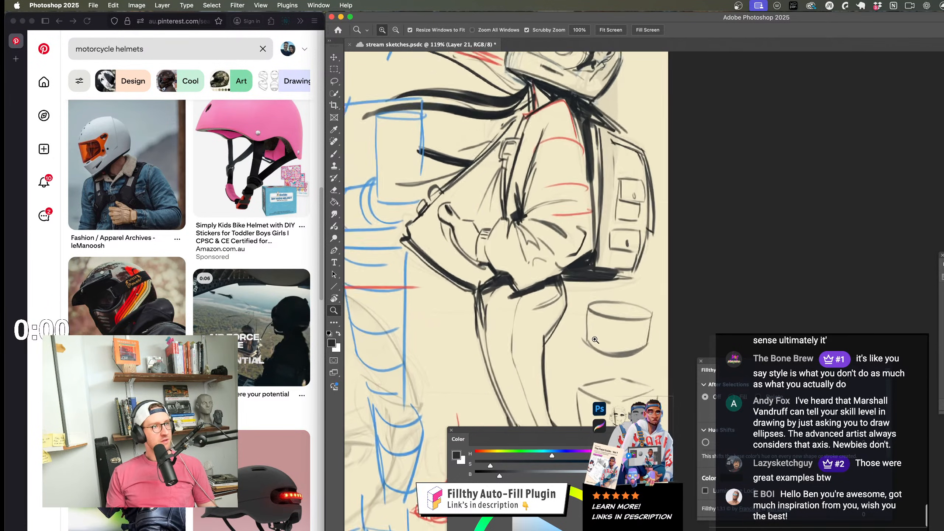
{"action": "left_click_drag", "start_coordinate": [593, 246], "coordinate": [652, 418]}
{"action": "mouse_move", "coordinate": [707, 253]}
{"action": "left_mouse_down"}
{"action": "mouse_move", "coordinate": [692, 268]}
{"action": "mouse_move", "coordinate": [666, 365]}
{"action": "left_mouse_up"}
Step: Sketch short dark guide strokes above and beside the figure's helmet with the Brush
{"action": "key", "text": "b"}
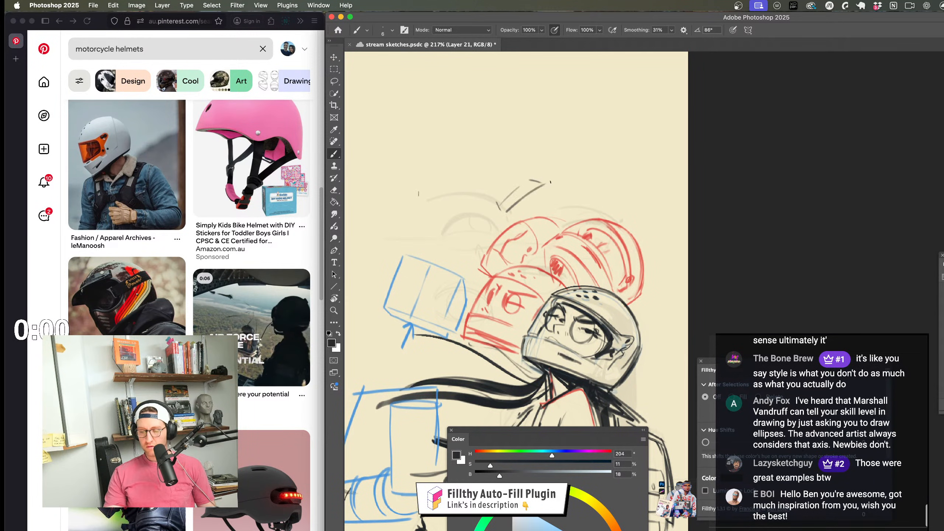
{"action": "left_click_drag", "start_coordinate": [592, 312], "coordinate": [556, 311]}
{"action": "left_click_drag", "start_coordinate": [613, 288], "coordinate": [616, 245]}
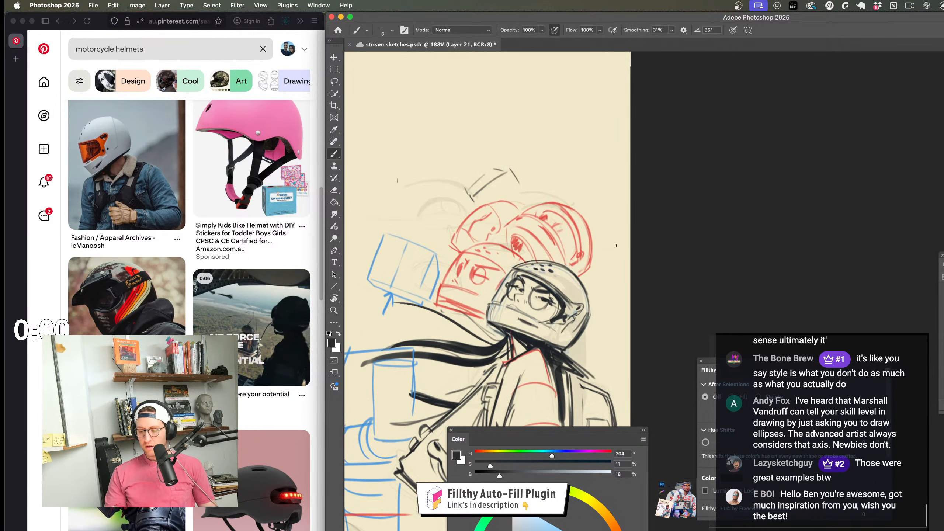
Step: Move the Color panel off the drawing into the empty area beside the canvas to clear the figure's legs
{"action": "key", "text": "z"}
{"action": "left_click_drag", "start_coordinate": [585, 296], "coordinate": [566, 297]}
{"action": "left_click_drag", "start_coordinate": [569, 335], "coordinate": [607, 148]}
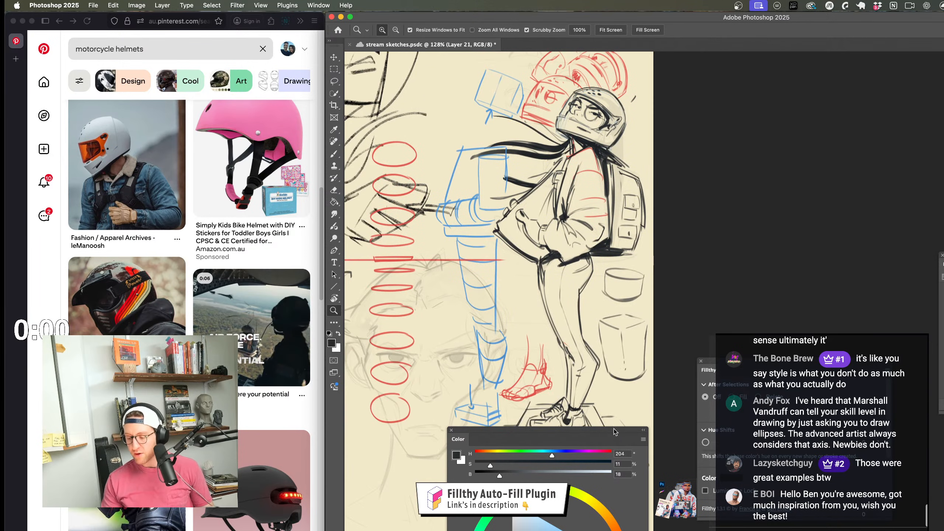
{"action": "left_click_drag", "start_coordinate": [613, 429], "coordinate": [858, 73]}
{"action": "left_click_drag", "start_coordinate": [589, 370], "coordinate": [613, 472]}
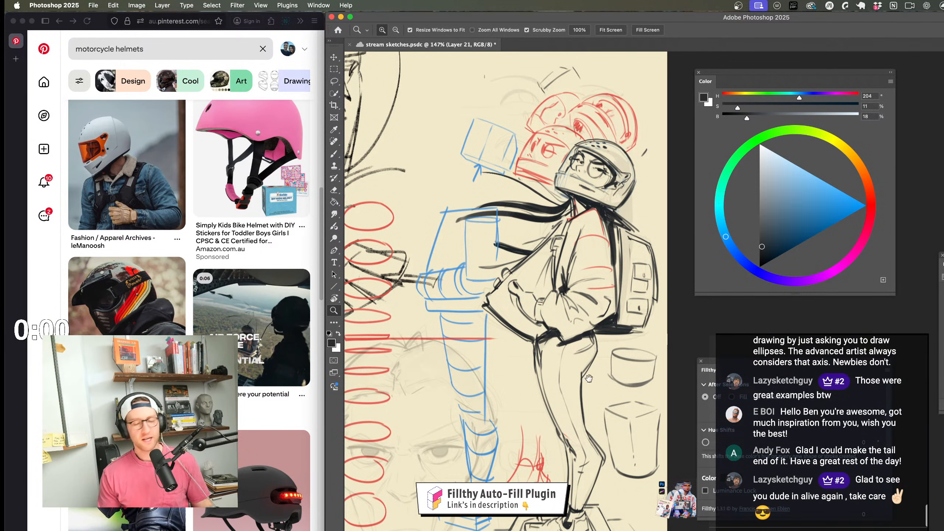
{"action": "left_click_drag", "start_coordinate": [589, 378], "coordinate": [566, 365]}
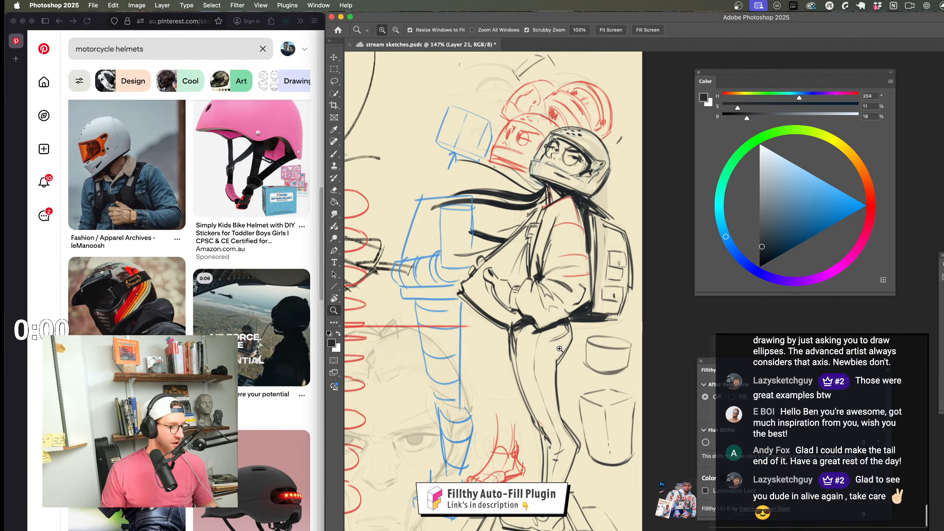